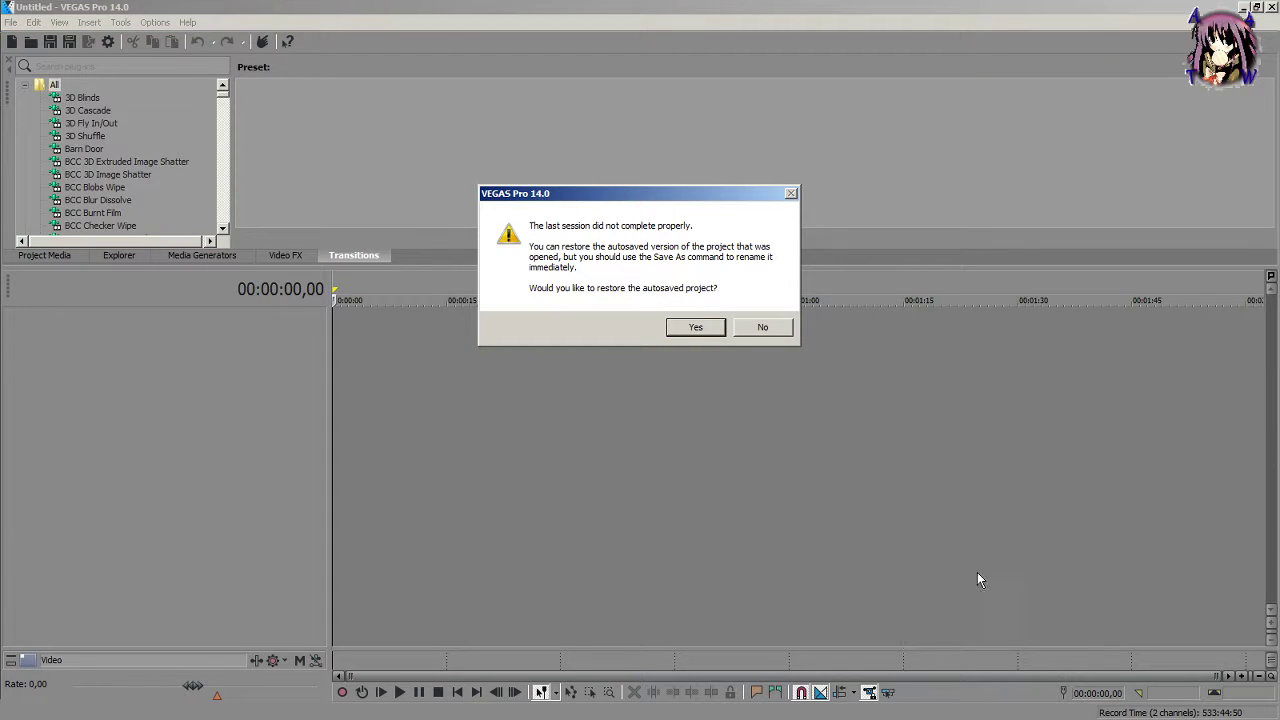
# Step: Restore the autosaved project and open the recent project AMV 1080p 59f.veg from the NEW AMV folder
pyautogui.click(690, 328)
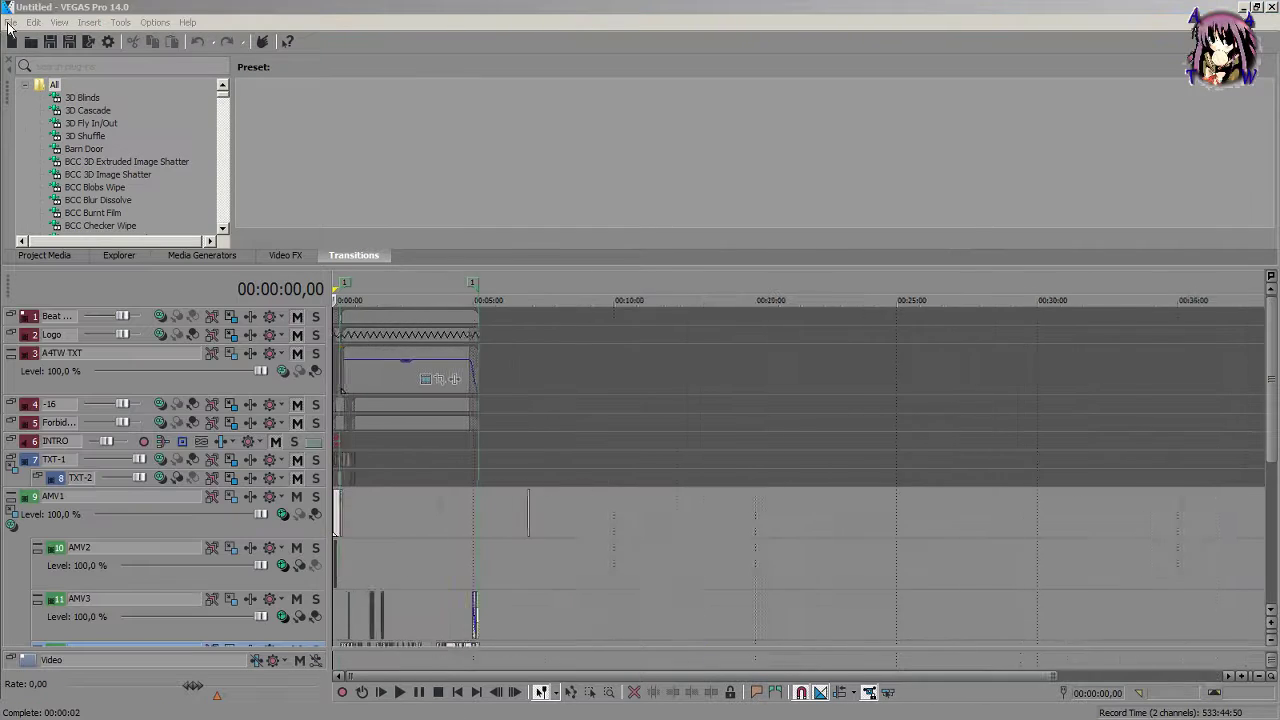
pyautogui.click(10, 22)
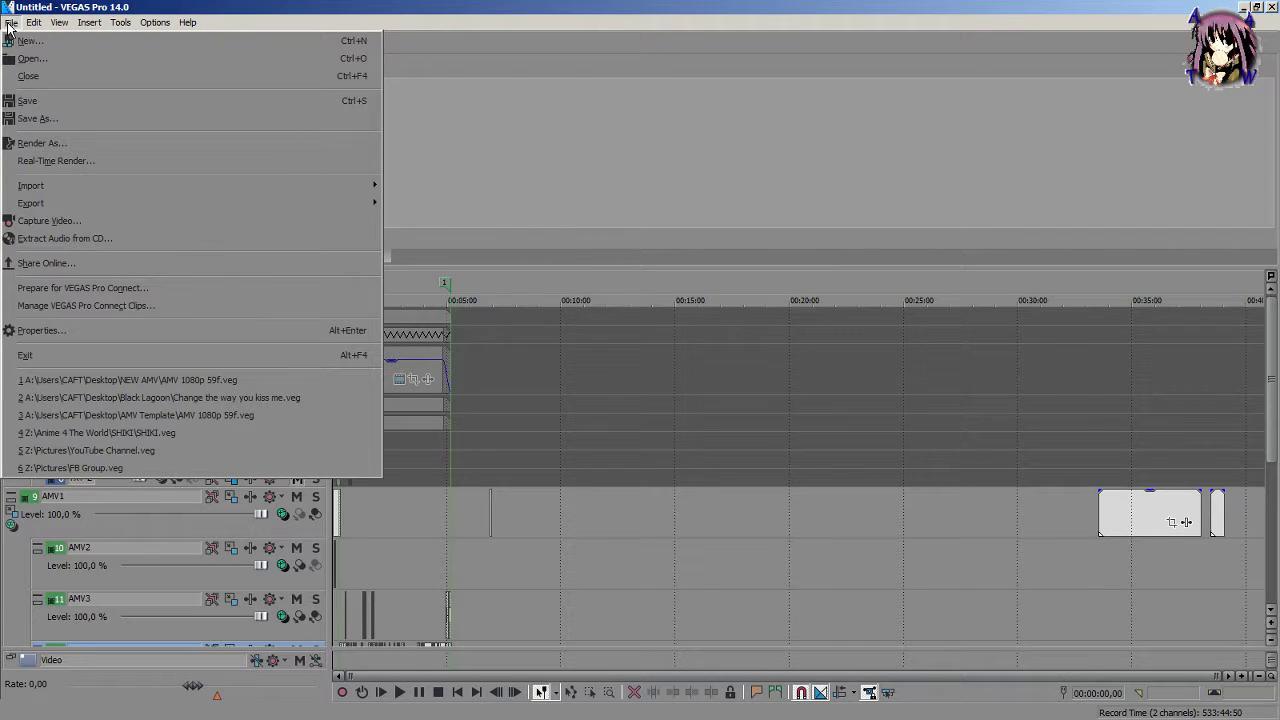
pyautogui.click(188, 380)
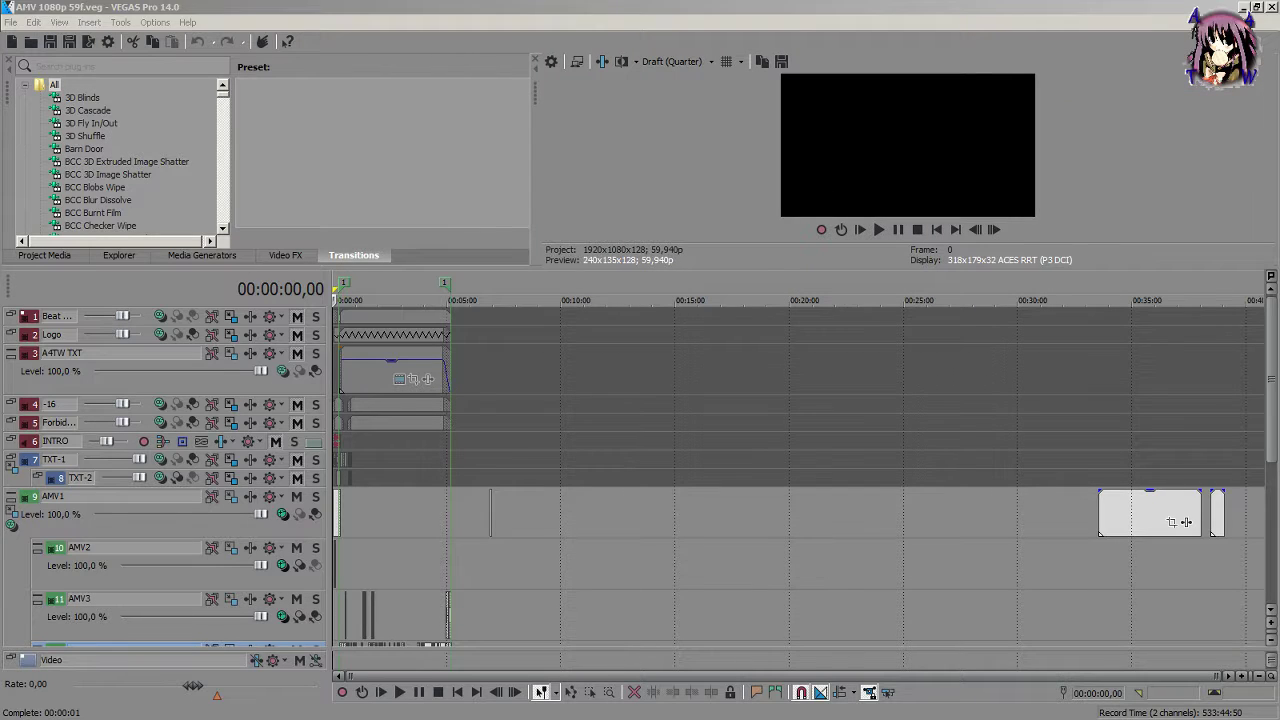
pyautogui.click(280, 7)
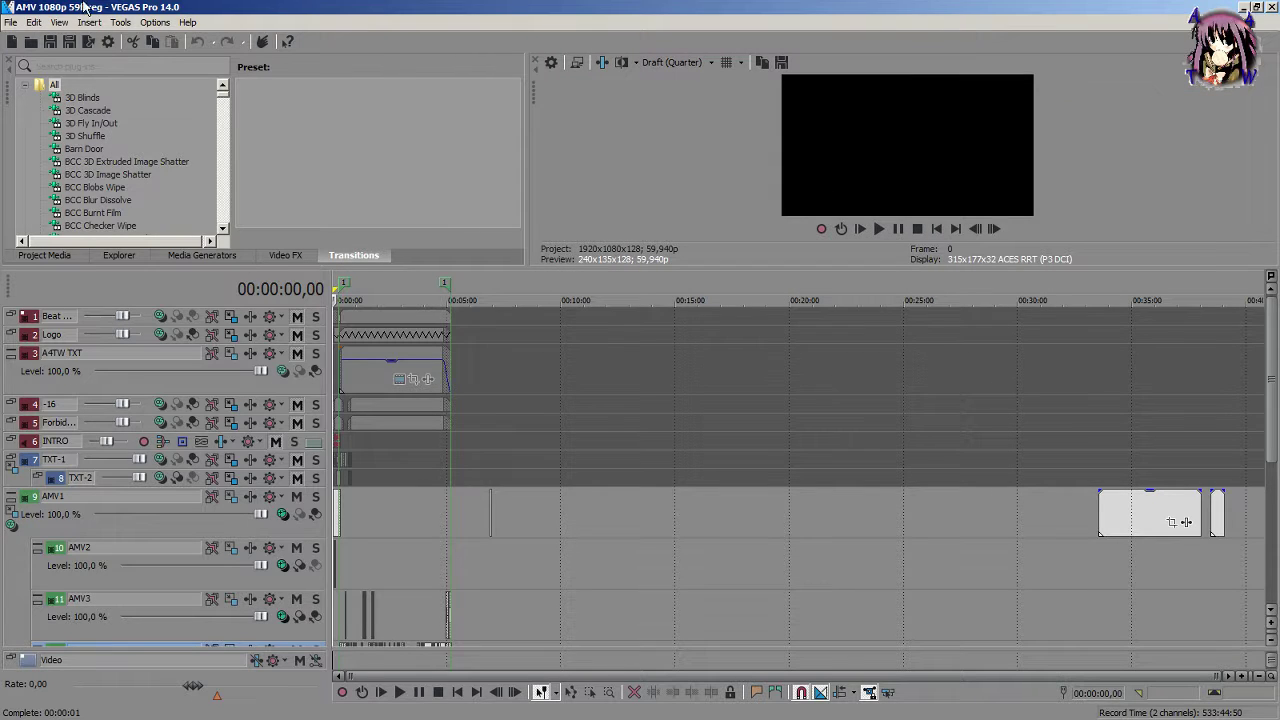
# Step: Dock the Master Bus panel between the Transitions panel and the video preview, and widen the Transitions panel
pyautogui.moveTo(640, 533); pyautogui.dragTo(995, 103)
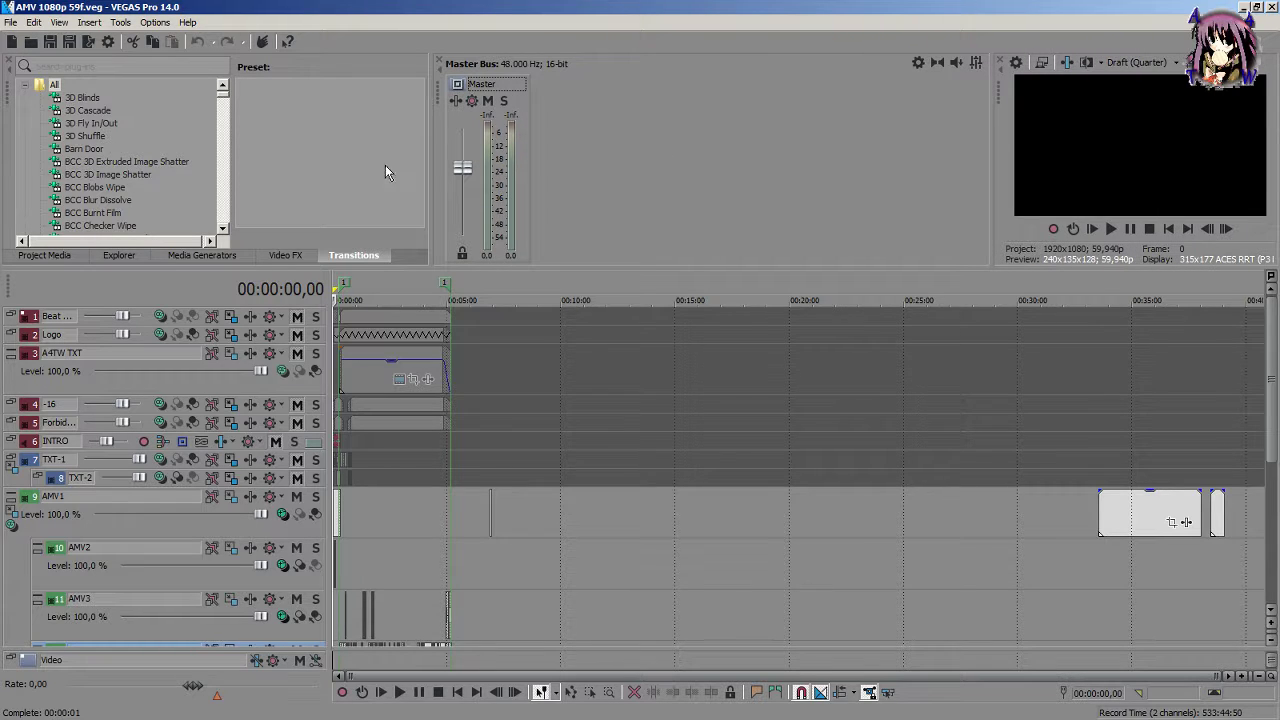
pyautogui.moveTo(430, 150); pyautogui.dragTo(886, 168)
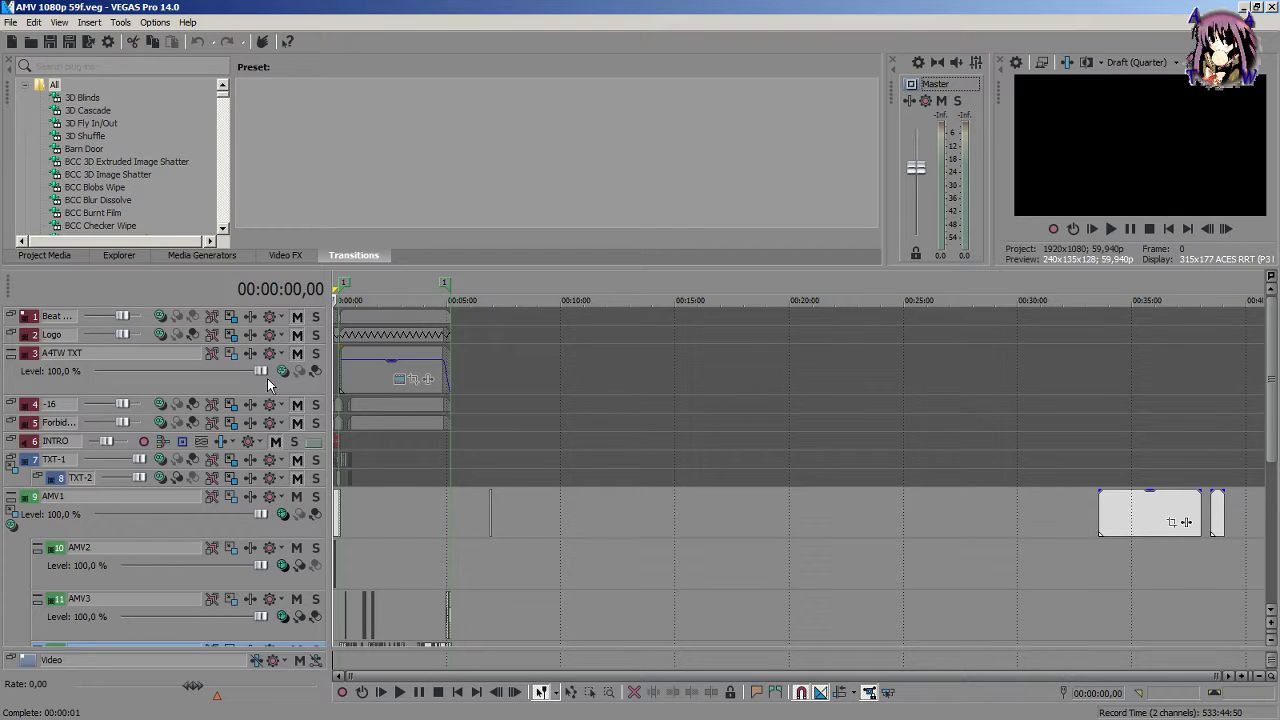
# Step: Place the playhead at about 00:02:21 and enlarge the video preview by narrowing the neighbouring panels and lowering the timeline
pyautogui.scroll(5, 436, 638)
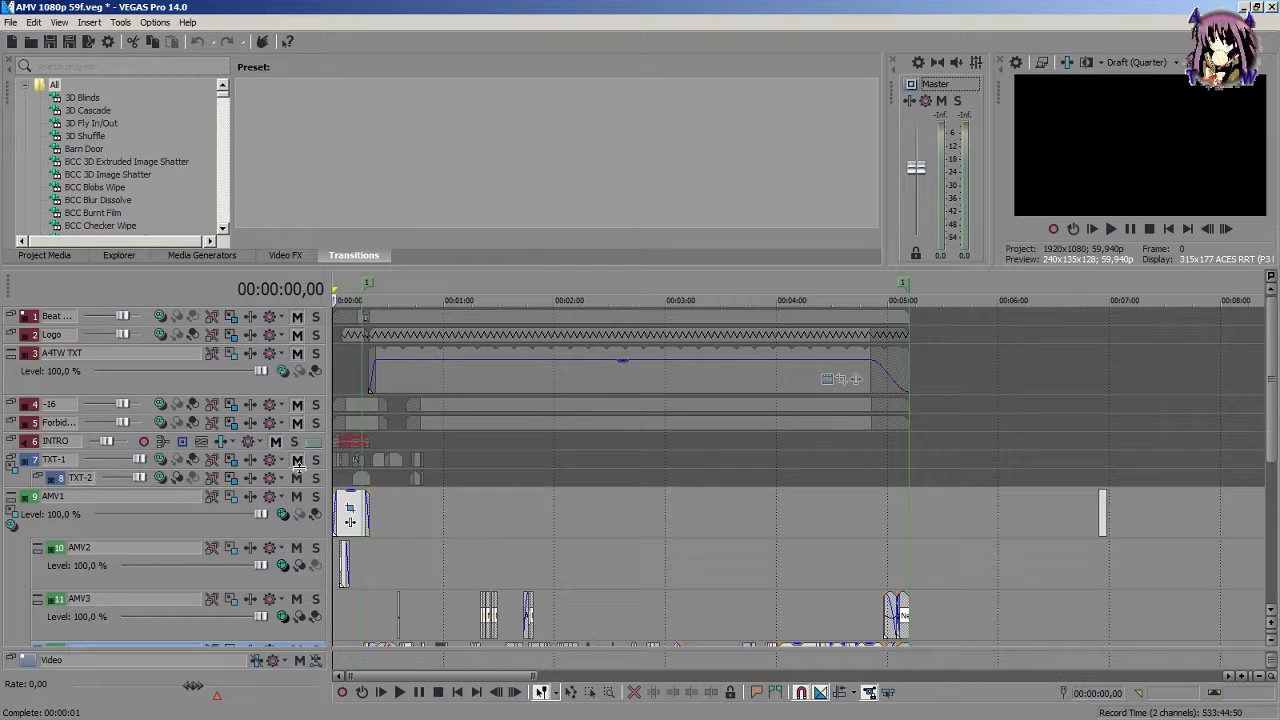
pyautogui.click(594, 512)
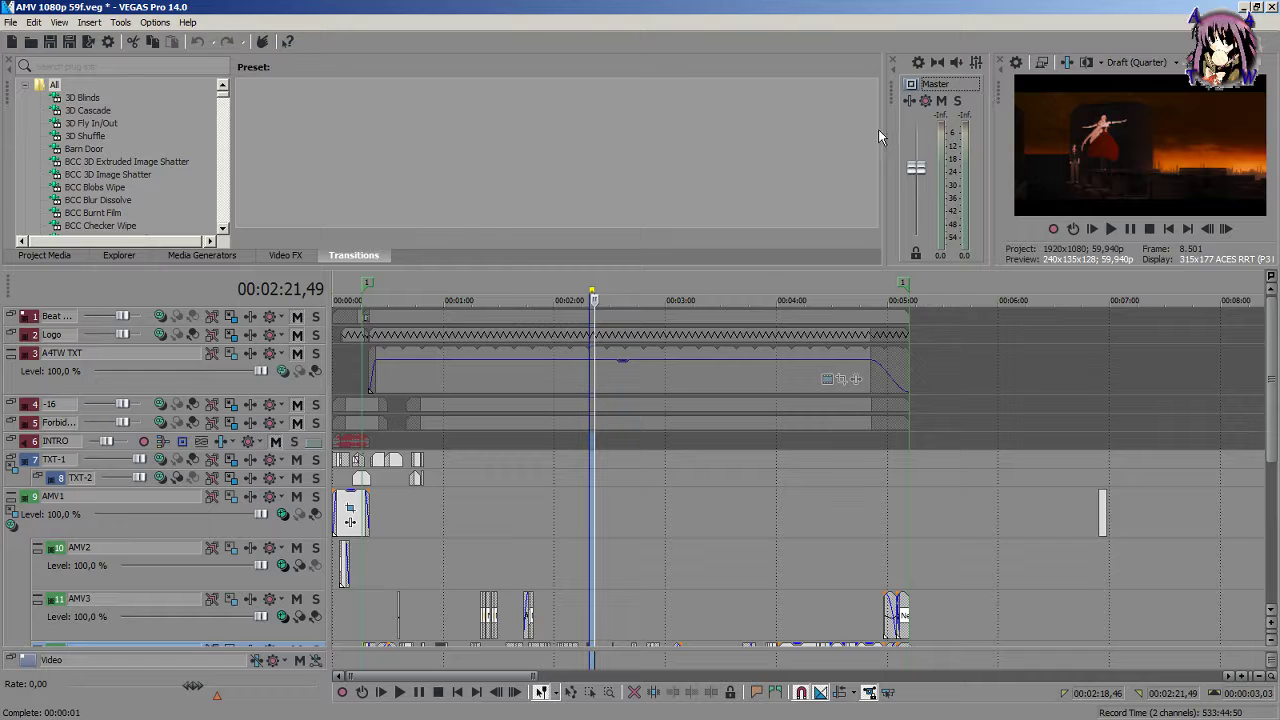
pyautogui.moveTo(886, 130); pyautogui.dragTo(420, 130)
pyautogui.moveTo(990, 166); pyautogui.dragTo(455, 161)
pyautogui.moveTo(684, 268); pyautogui.dragTo(684, 446)
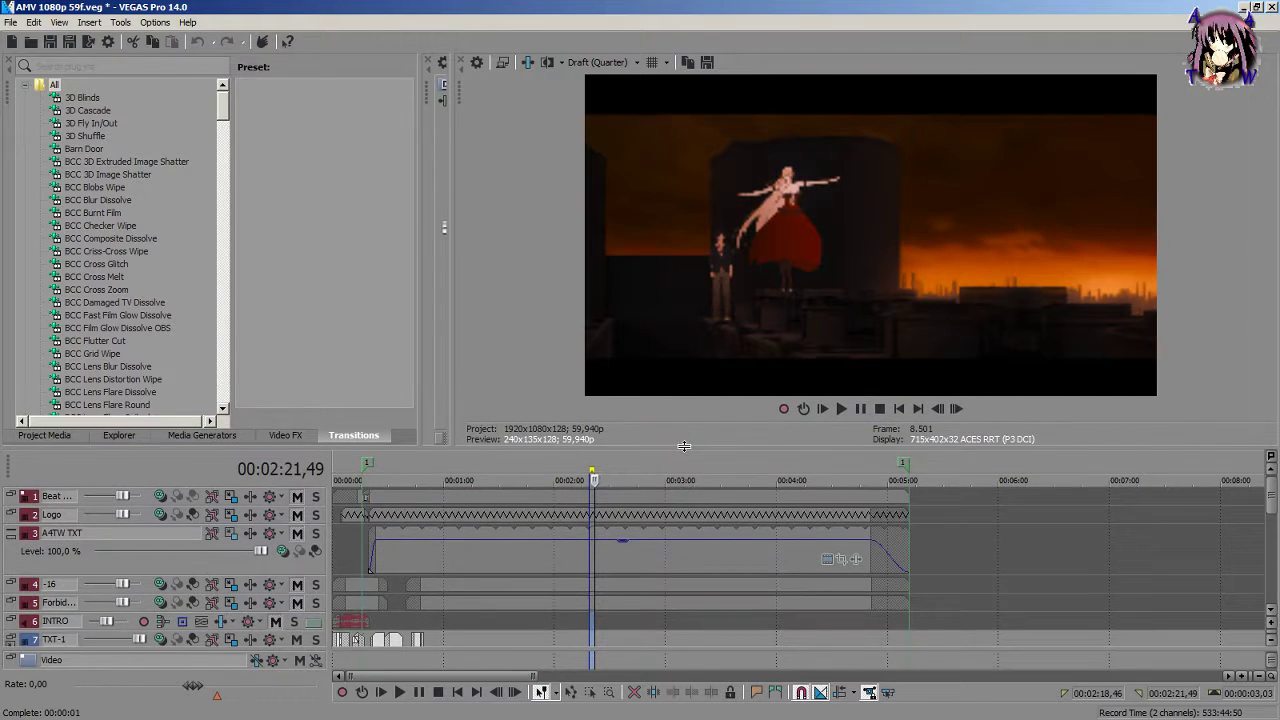
# Step: Unmute the five upper overlay tracks, from the Forbid... track up through -16, A4TW TXT, Logo and Beat Reactor
pyautogui.click(292, 606)
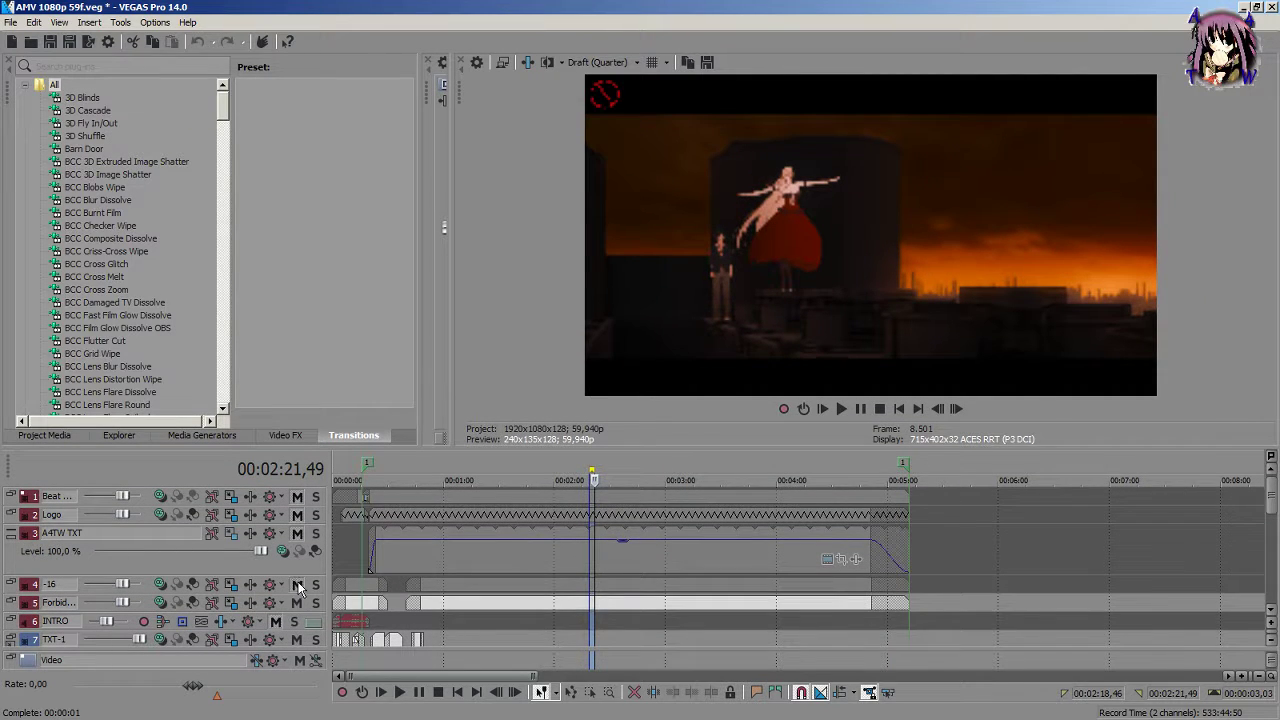
pyautogui.keyDown('shift'); pyautogui.click(298, 588); pyautogui.keyUp('shift')
pyautogui.keyDown('shift'); pyautogui.click(300, 538); pyautogui.keyUp('shift')
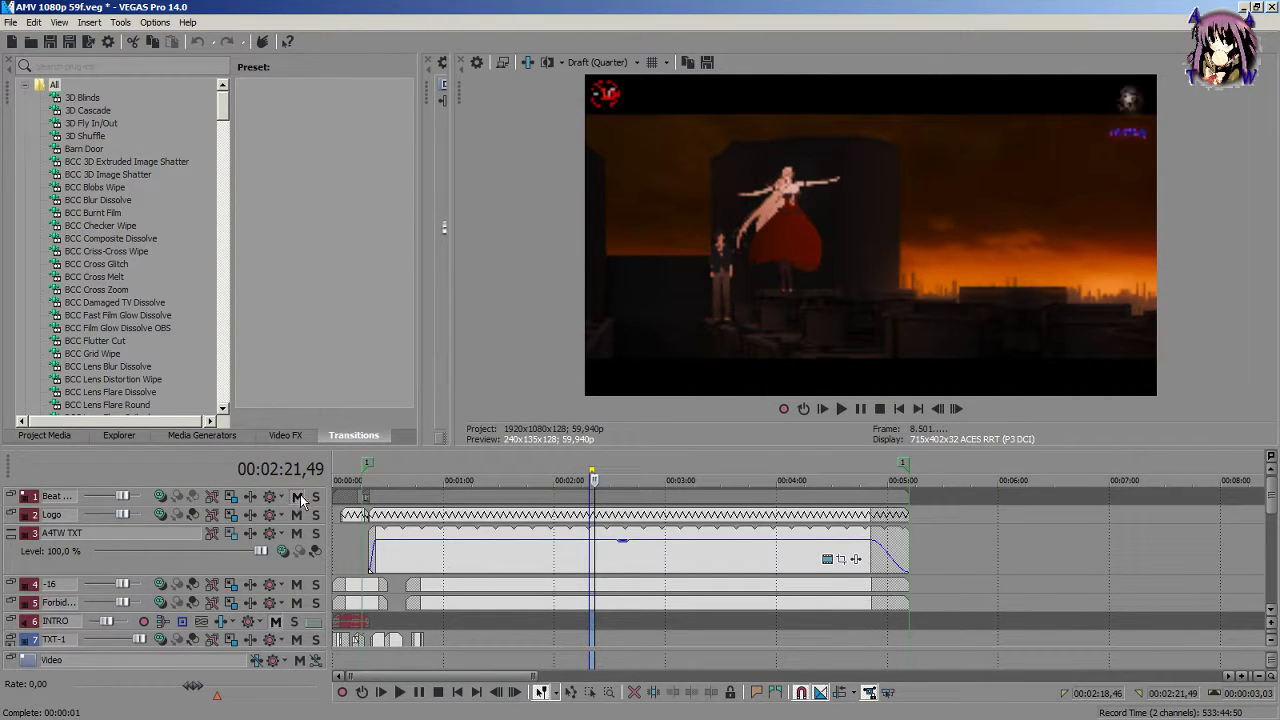
pyautogui.keyDown('shift'); pyautogui.click(304, 497); pyautogui.keyUp('shift')
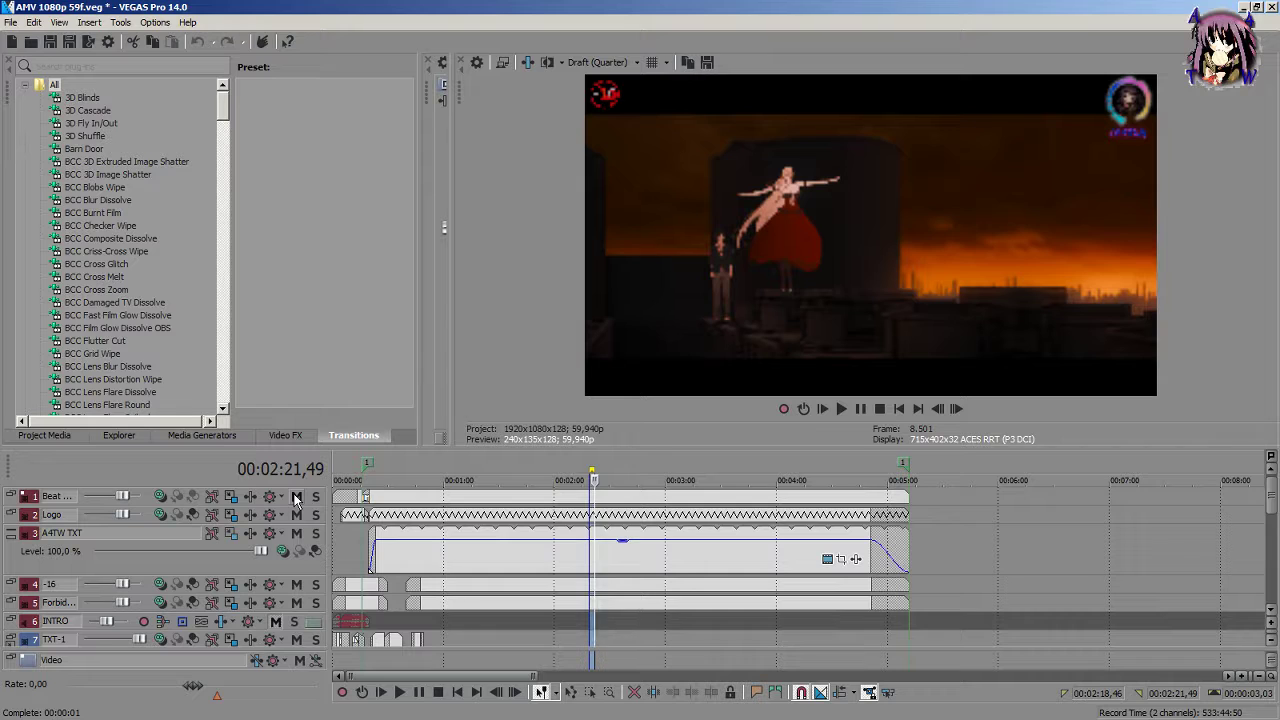
# Step: Mute the five upper overlay tracks again
pyautogui.moveTo(296, 498); pyautogui.dragTo(300, 608)
pyautogui.moveTo(1274, 498)
pyautogui.mouseDown()
pyautogui.moveTo(1274, 527)
pyautogui.moveTo(1274, 494)
pyautogui.mouseUp()
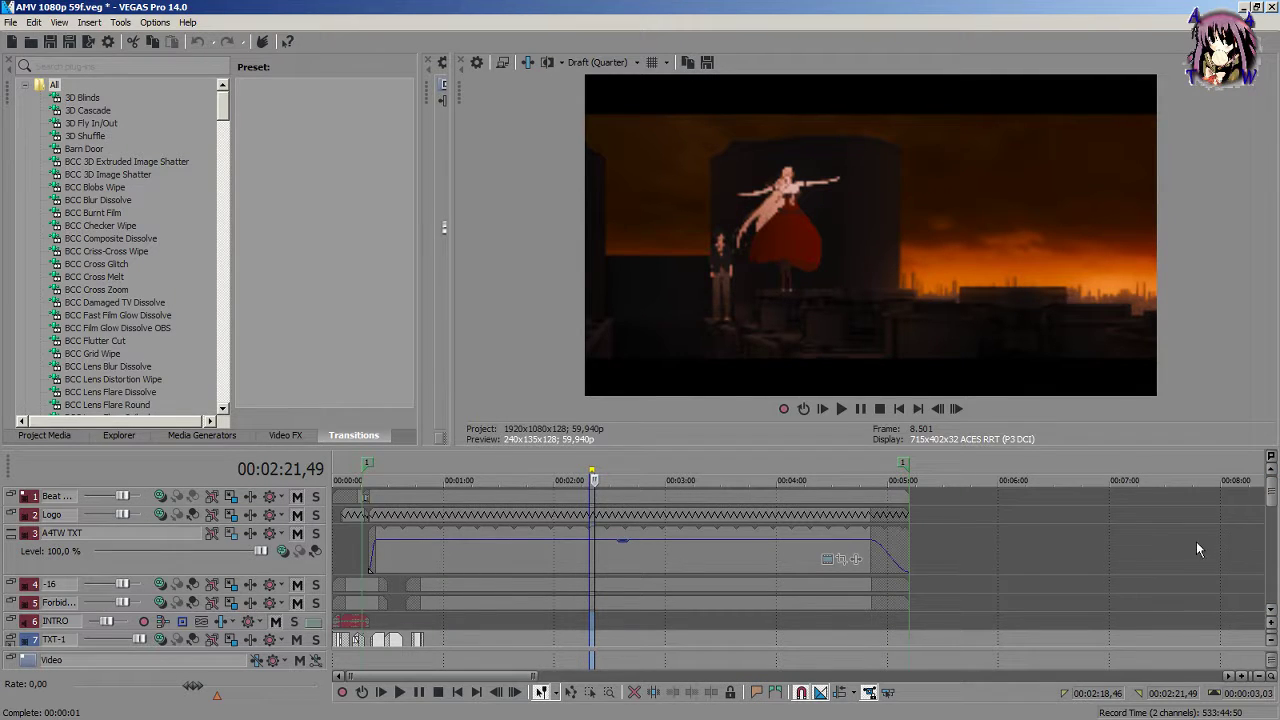
# Step: Select the A4TW TXT event and scrub to about 00:03:01 to examine the text overlay in the preview
pyautogui.click(631, 556)
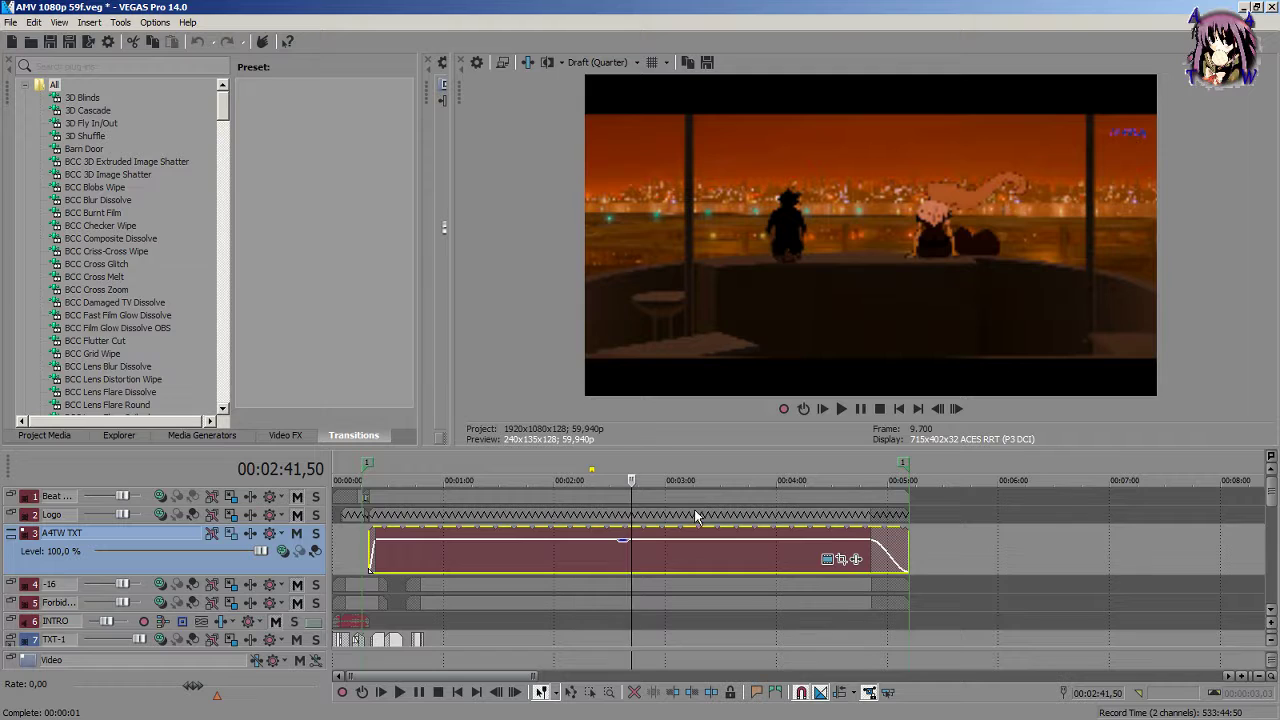
pyautogui.moveTo(634, 557); pyautogui.dragTo(676, 559)
pyautogui.scroll(8, 676, 559)
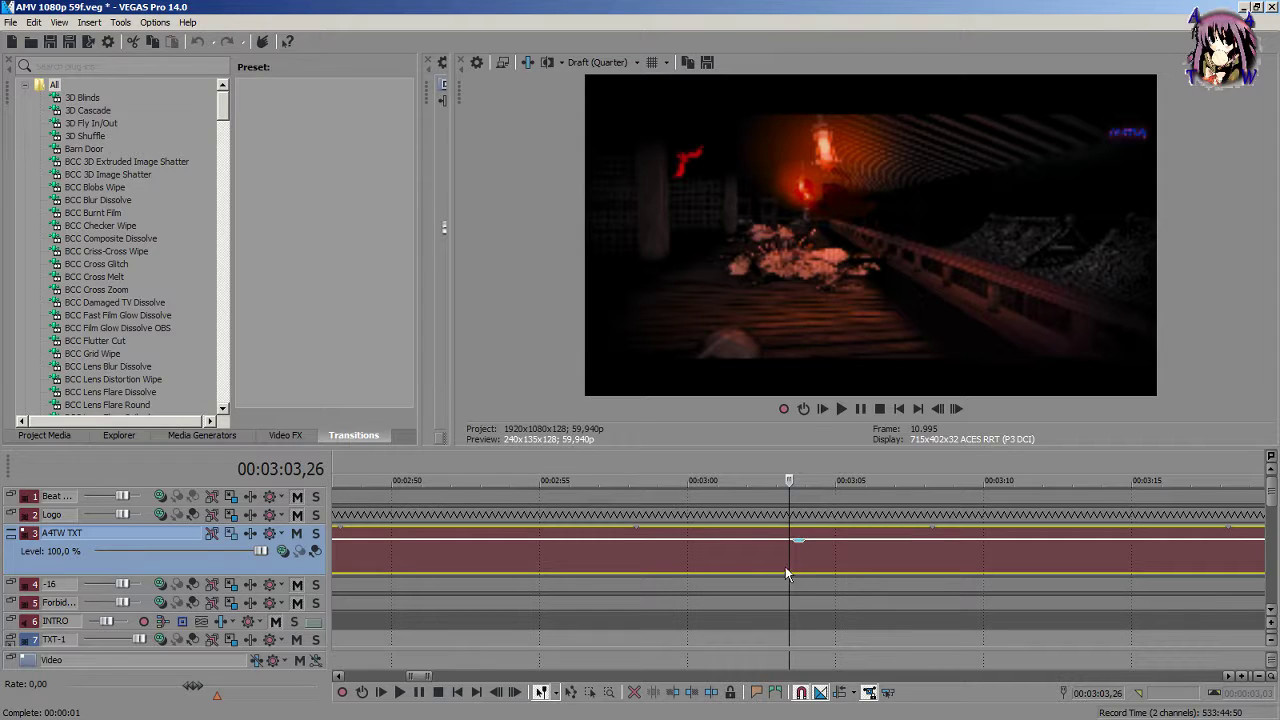
pyautogui.moveTo(787, 575); pyautogui.dragTo(734, 578)
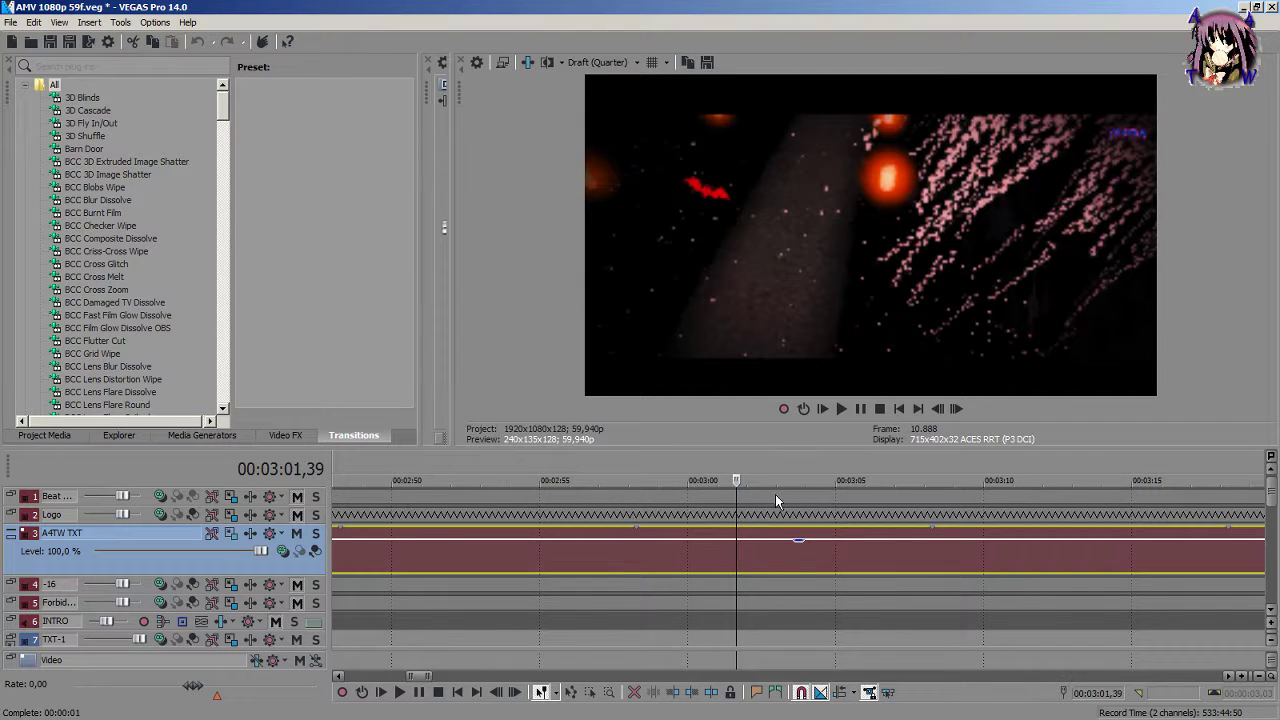
pyautogui.scroll(-10, 656, 521)
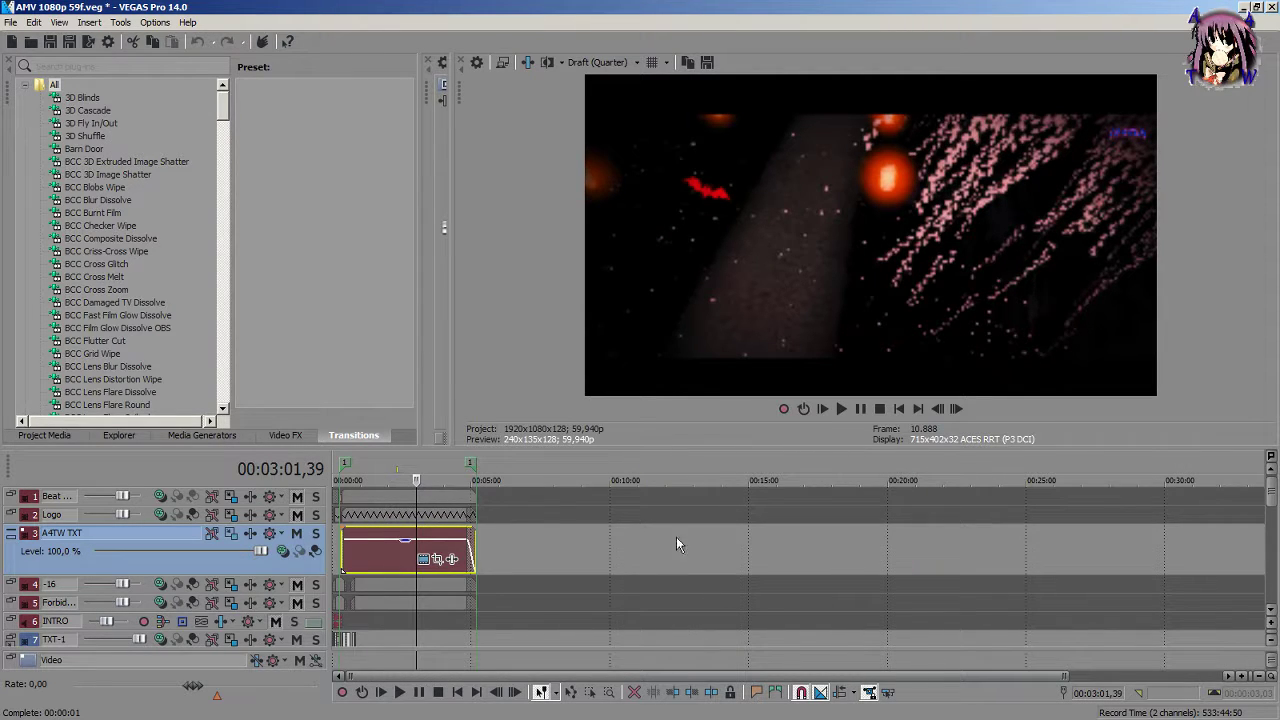
pyautogui.scroll(5, 676, 537)
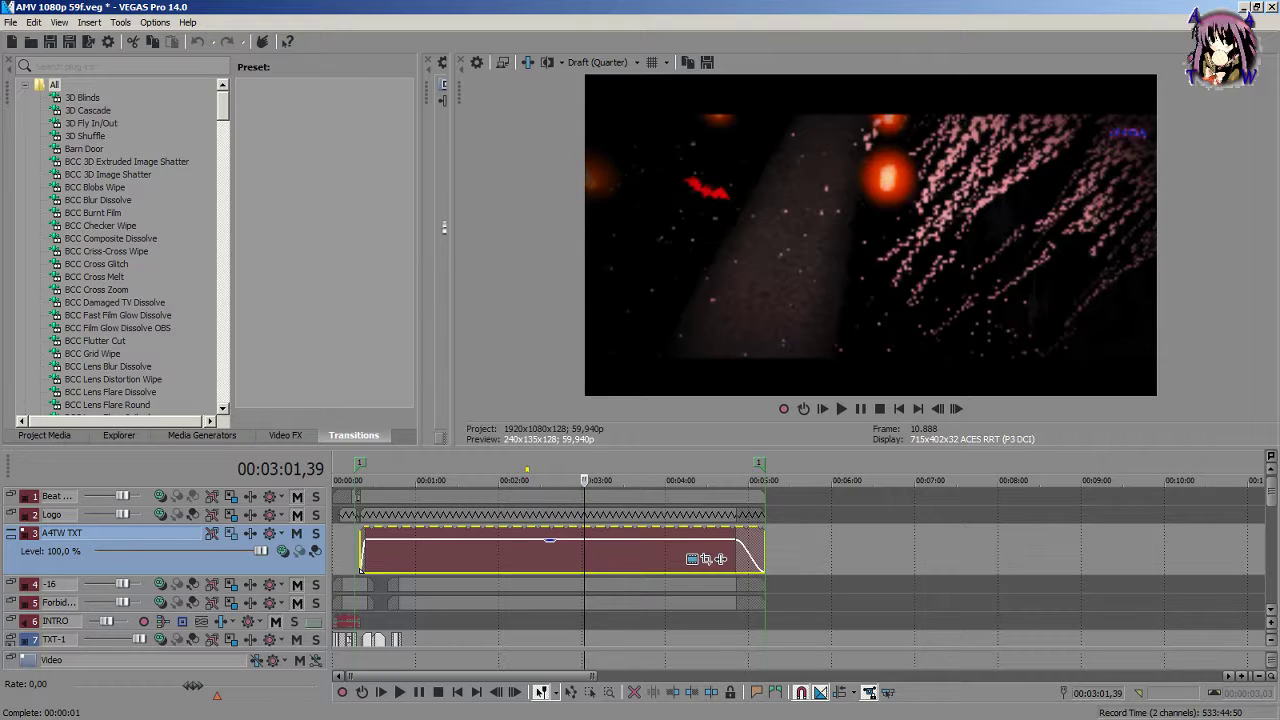
# Step: Open the AMV 1080p 59f project from Vegas Presets > AMV Template on the A4TW DRIVE (Z:) in a second editor instance
pyautogui.press('super+e')
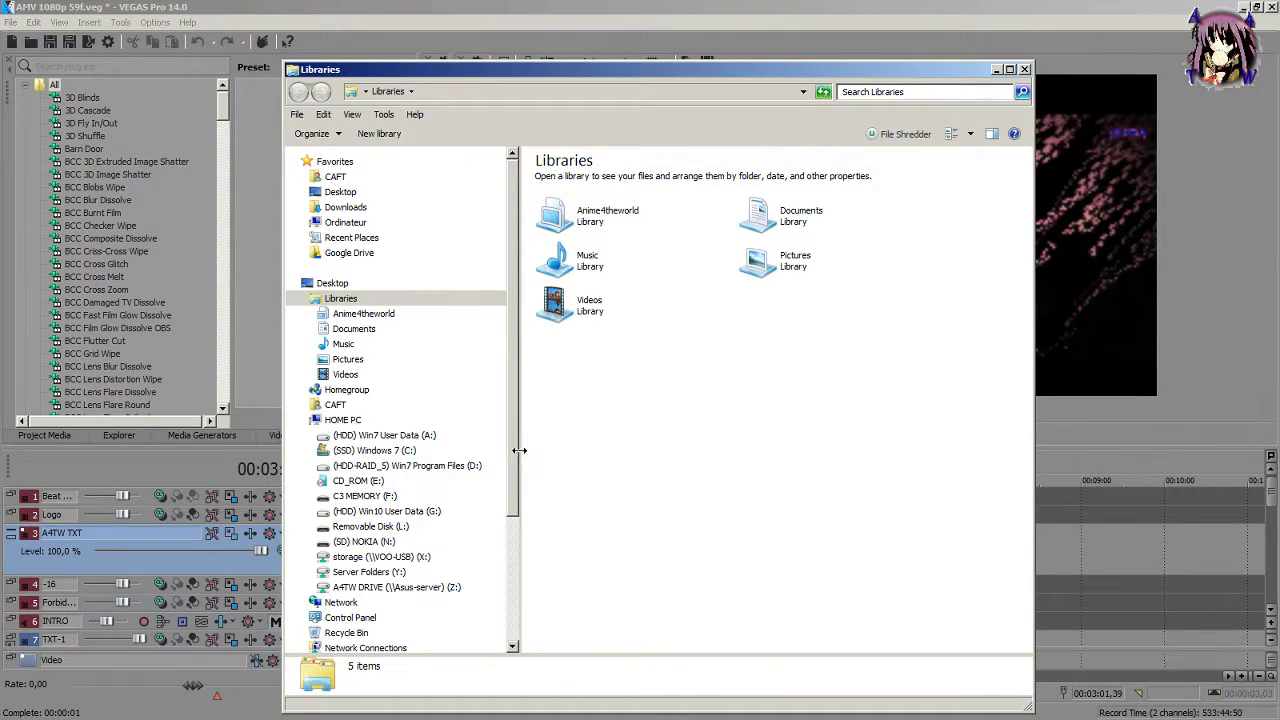
pyautogui.click(345, 602)
pyautogui.click(397, 587)
pyautogui.doubleClick(583, 333)
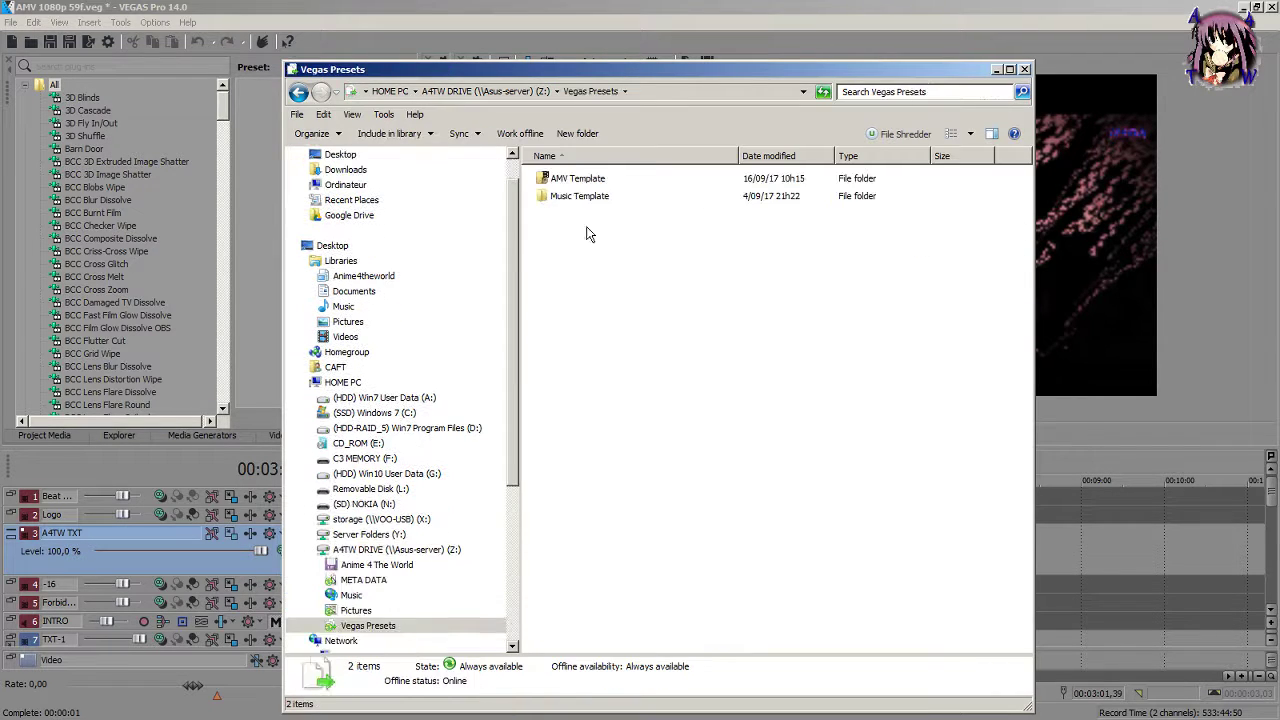
pyautogui.doubleClick(598, 186)
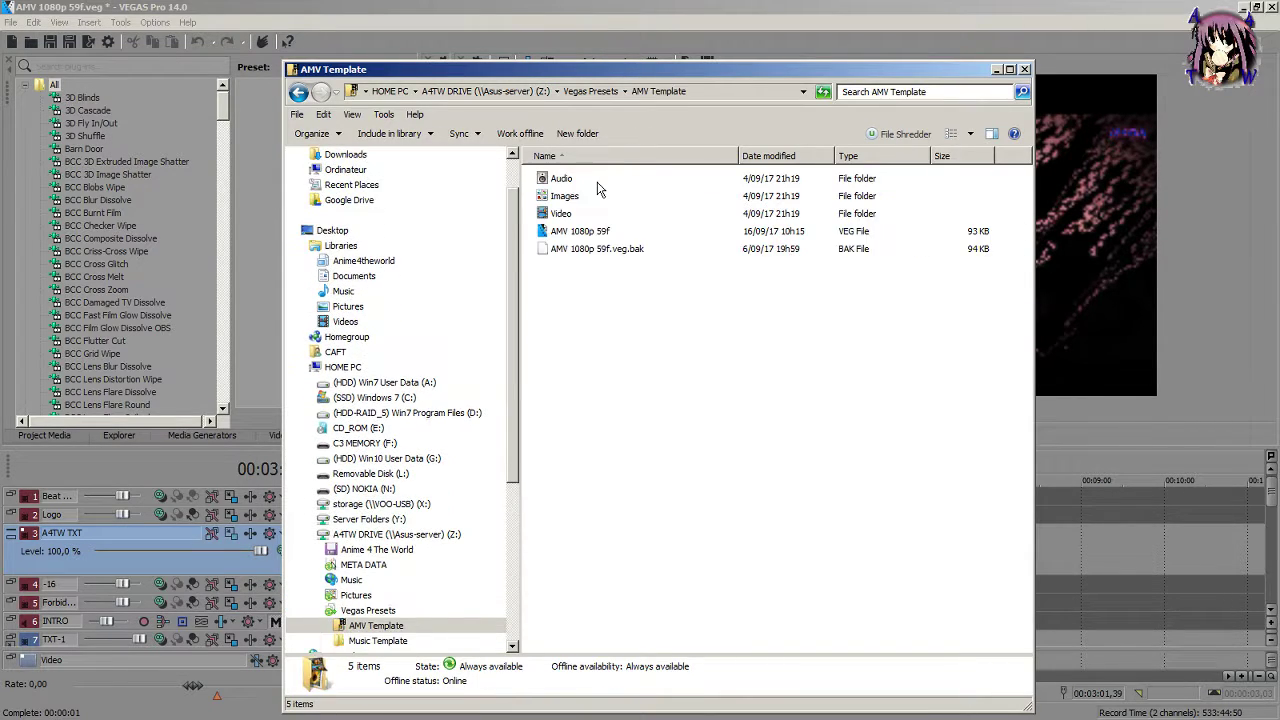
pyautogui.click(579, 232)
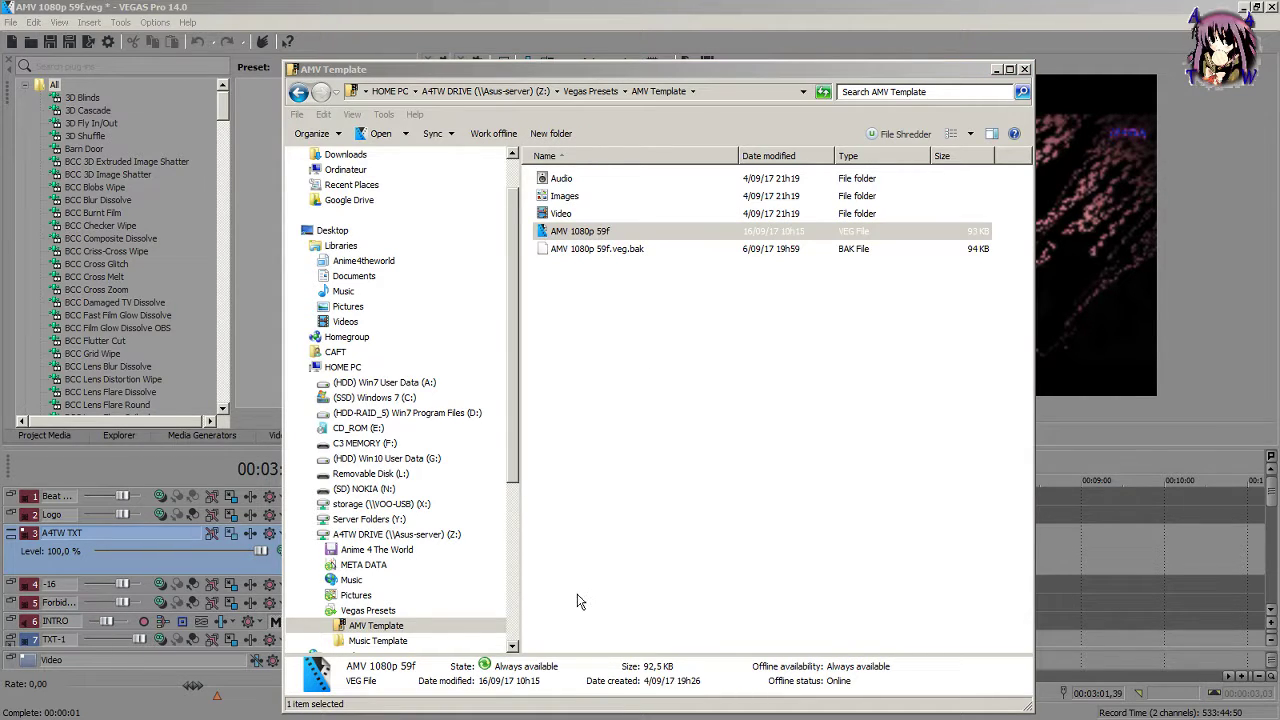
pyautogui.click(1024, 70)
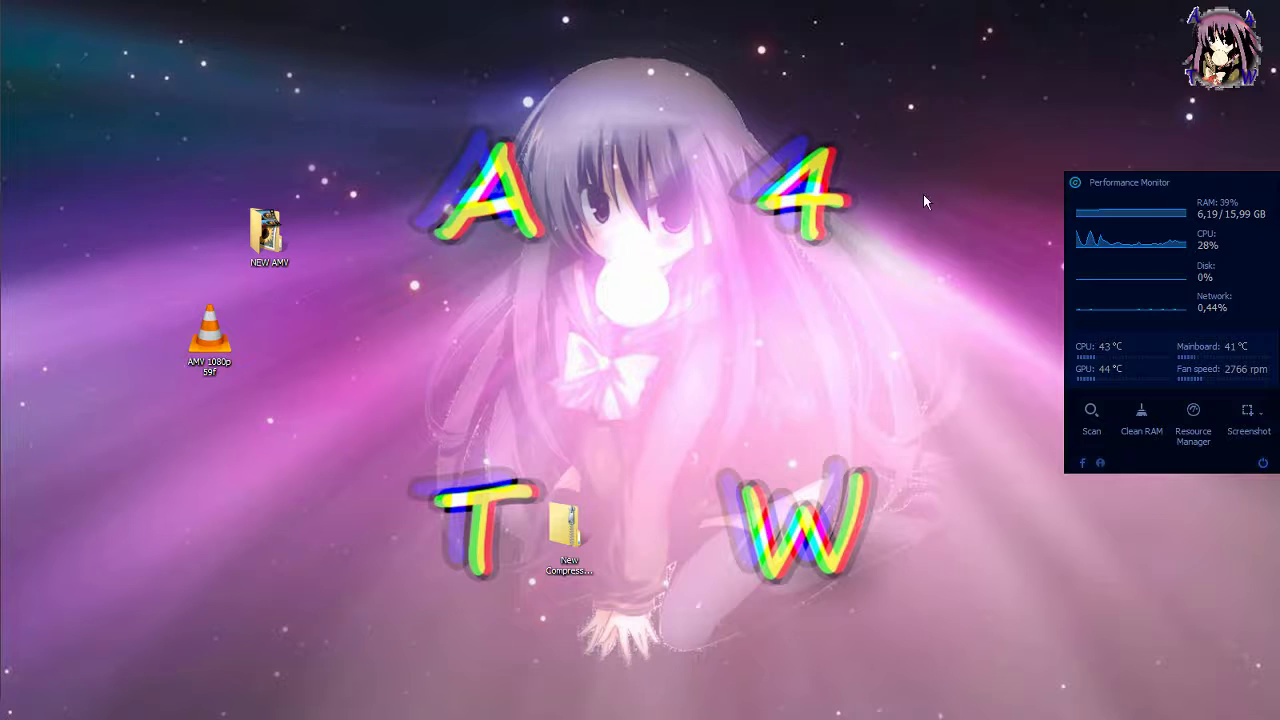
# Step: Examine the track layout of the AMV 1080p 59f template project on the timeline
pyautogui.click(1242, 7)
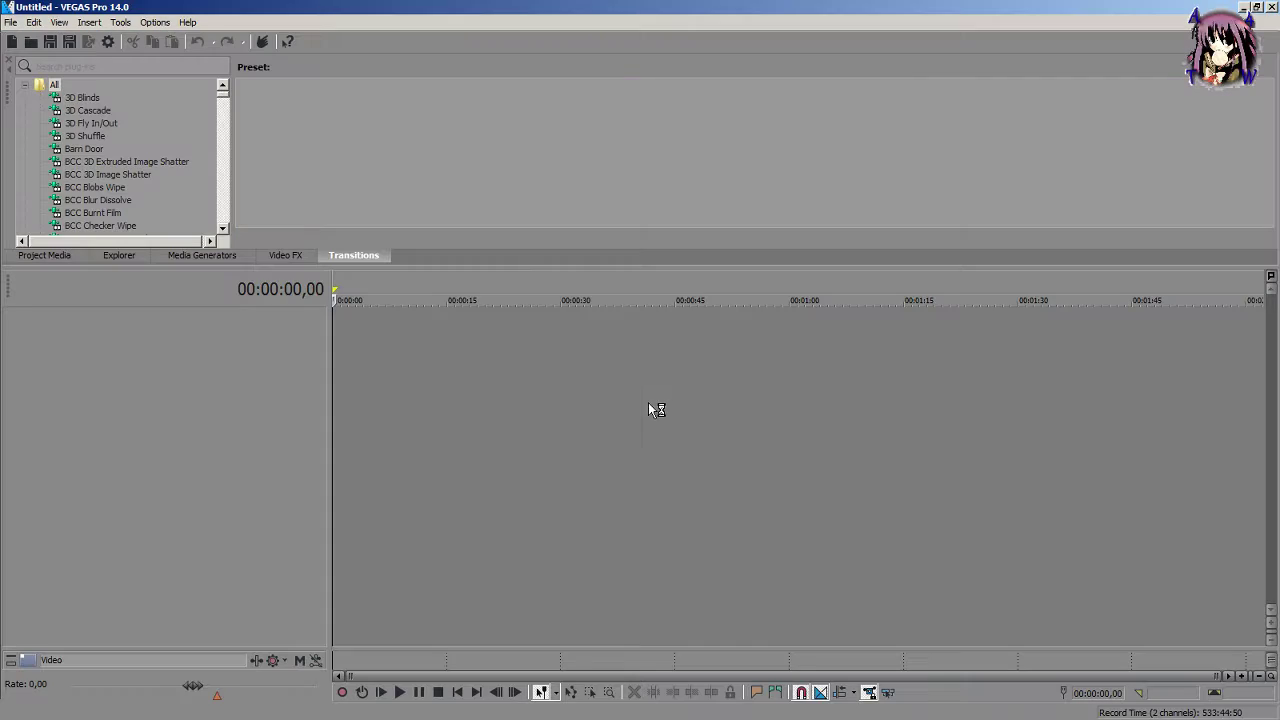
pyautogui.scroll(-2, 594, 432)
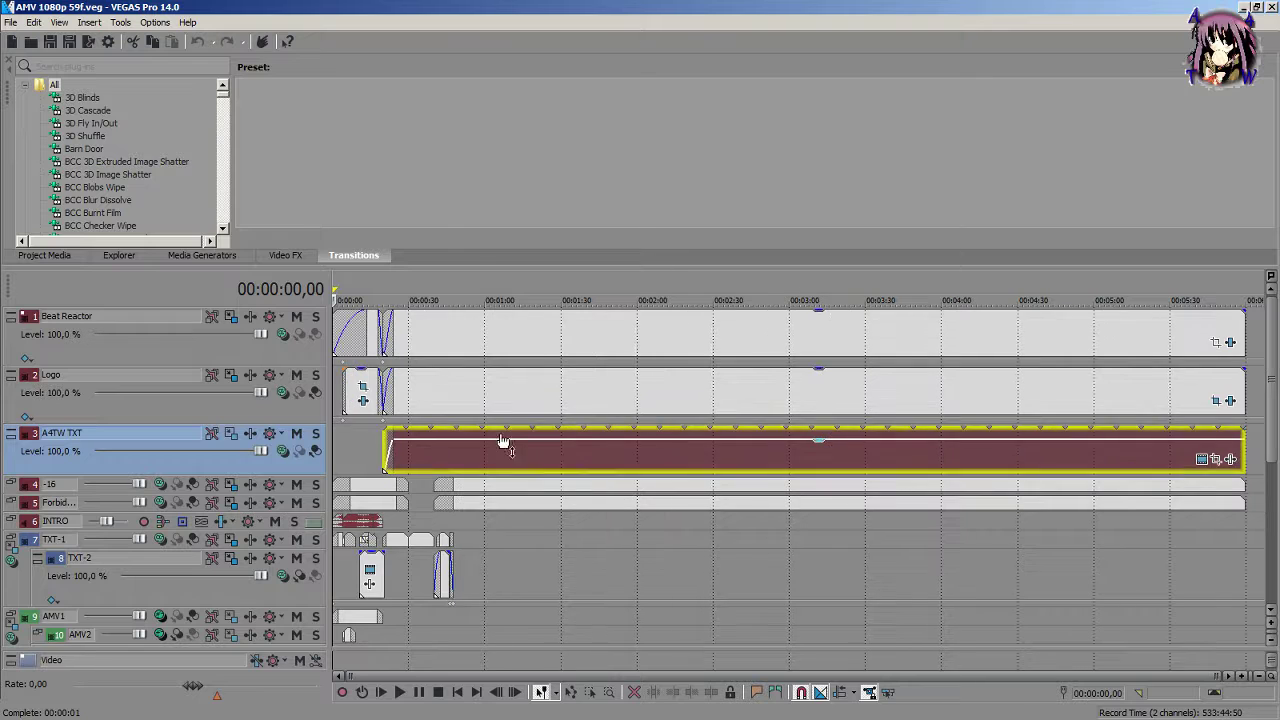
pyautogui.scroll(3, 1202, 468)
pyautogui.scroll(-3, 1202, 468)
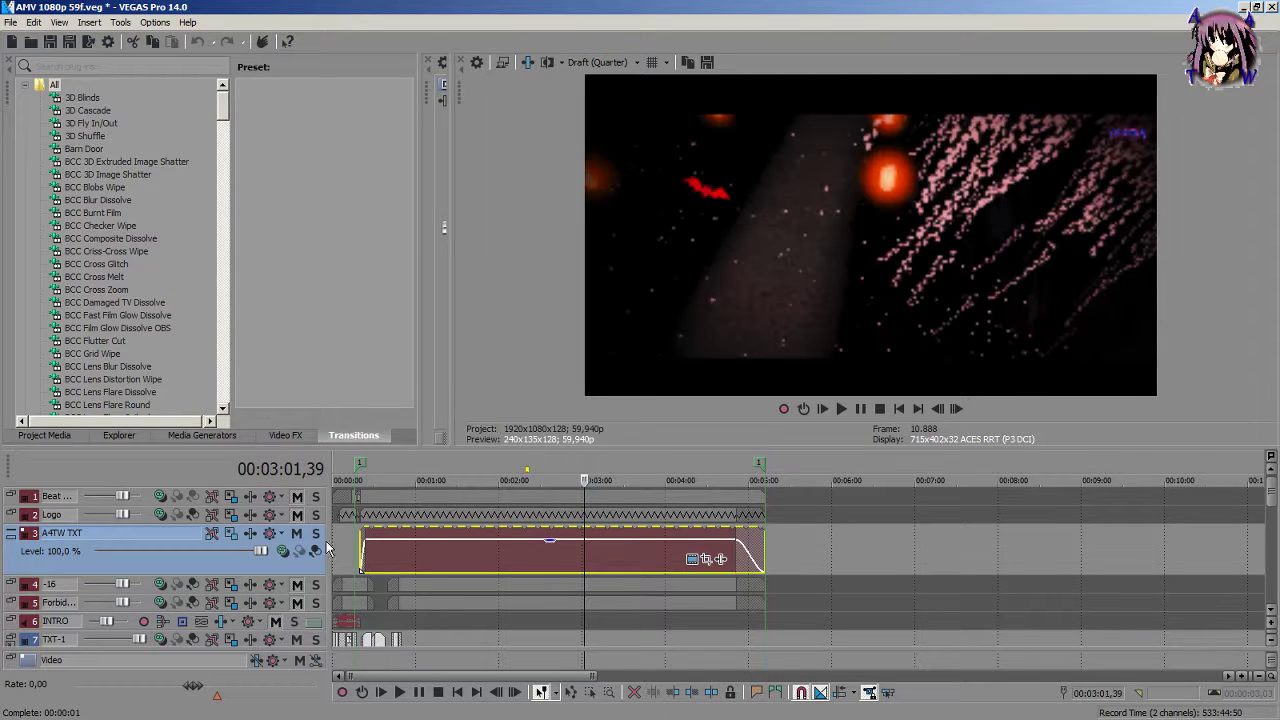
# Step: Mute the A4TW TXT track in the original project
pyautogui.click(297, 537)
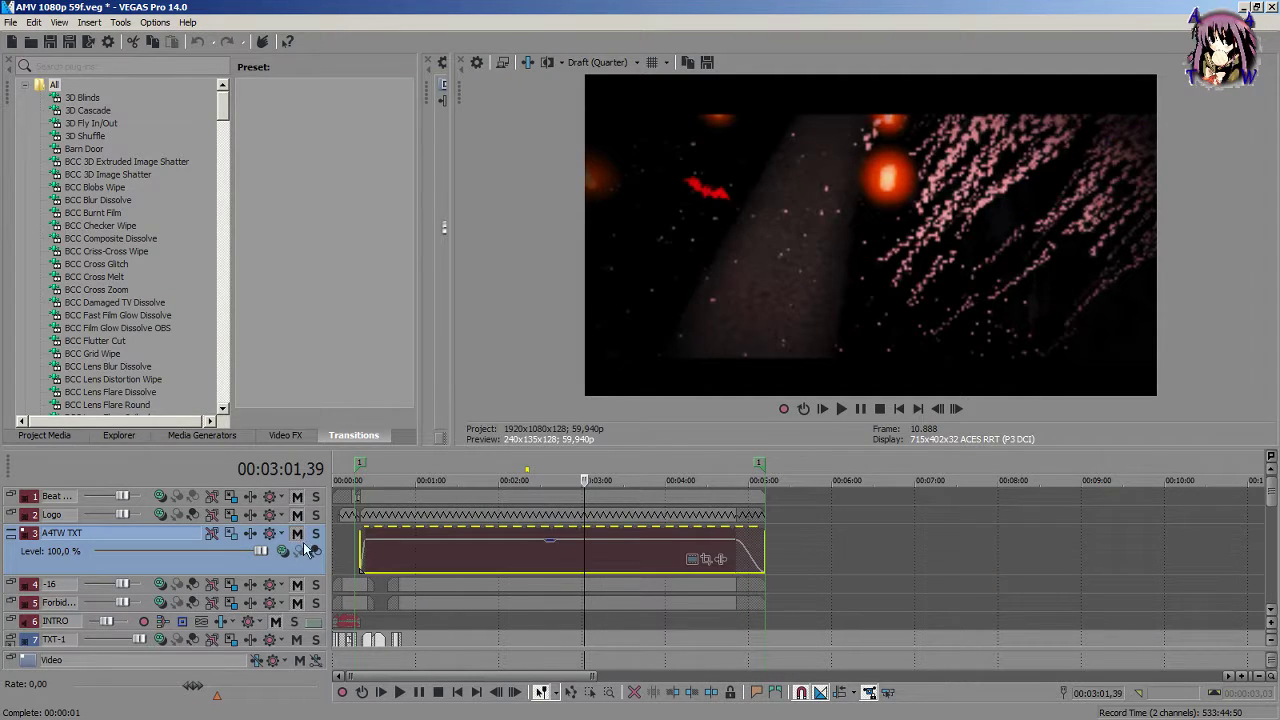
pyautogui.moveTo(1270, 497); pyautogui.dragTo(1252, 544)
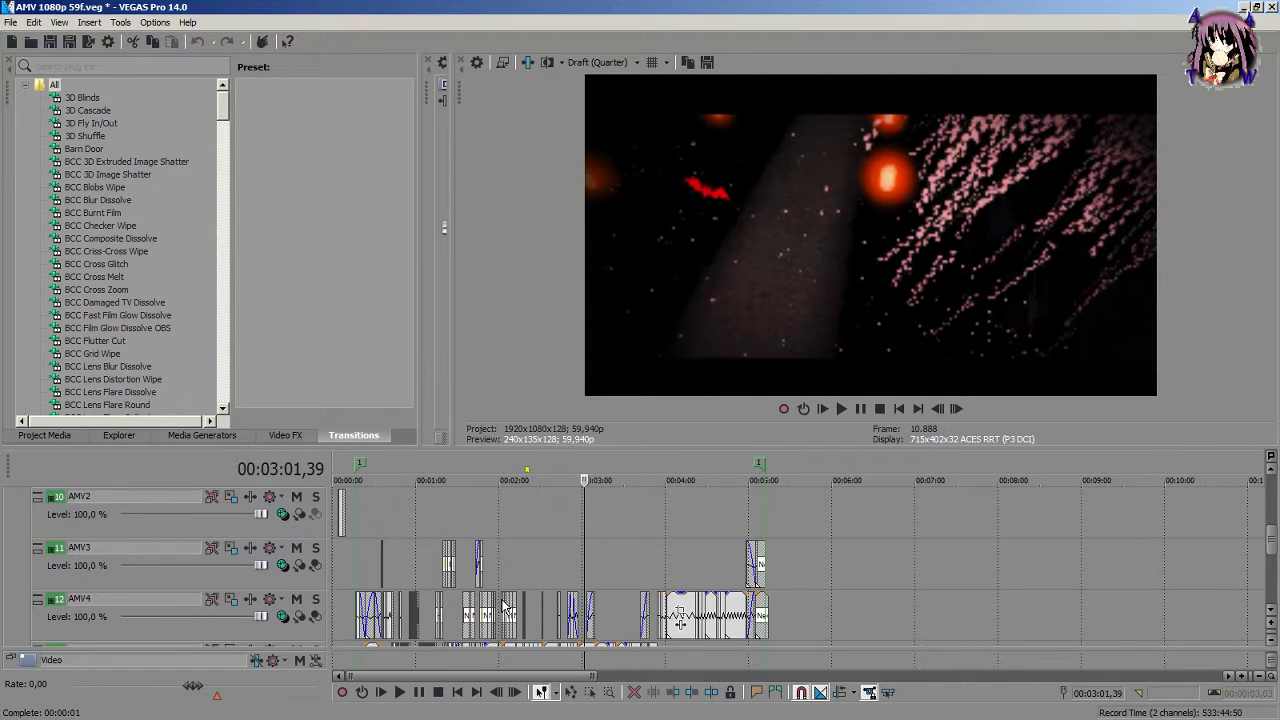
pyautogui.scroll(-3, 503, 605)
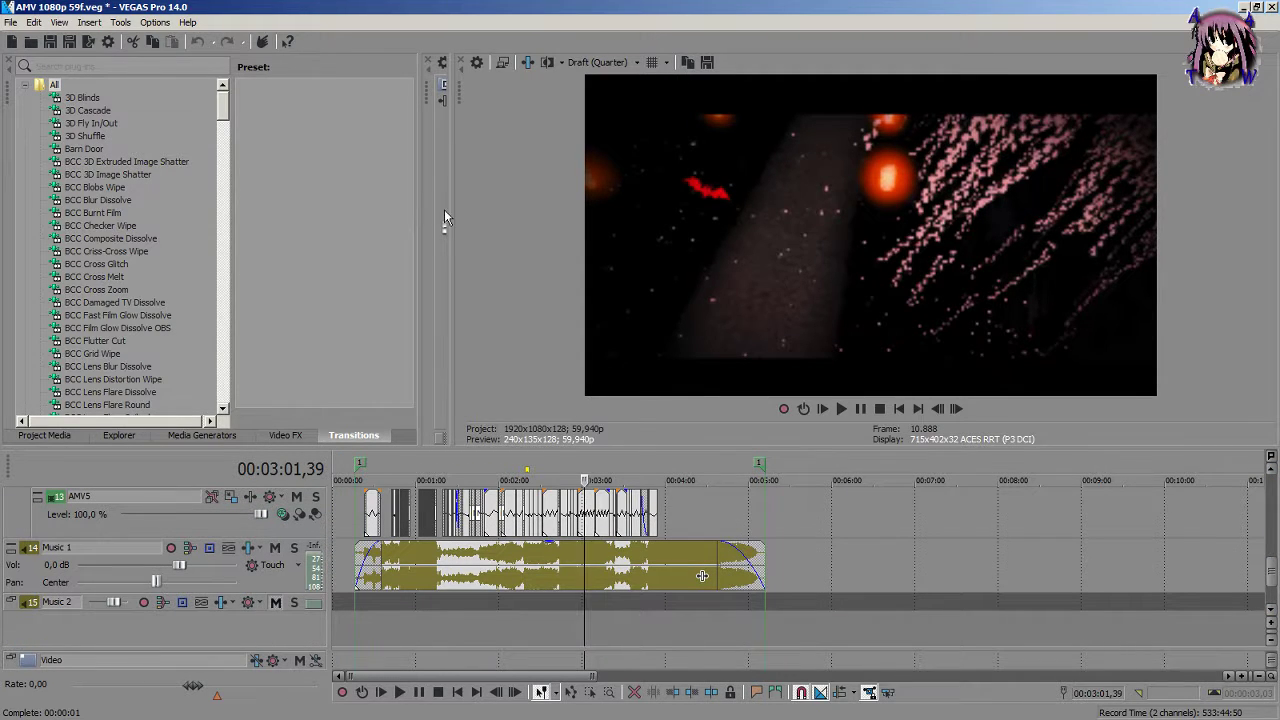
# Step: Widen the Transitions and Master Bus panels and shrink the preview area to give the timeline more height
pyautogui.moveTo(450, 210); pyautogui.dragTo(593, 213)
pyautogui.moveTo(414, 194); pyautogui.dragTo(558, 200)
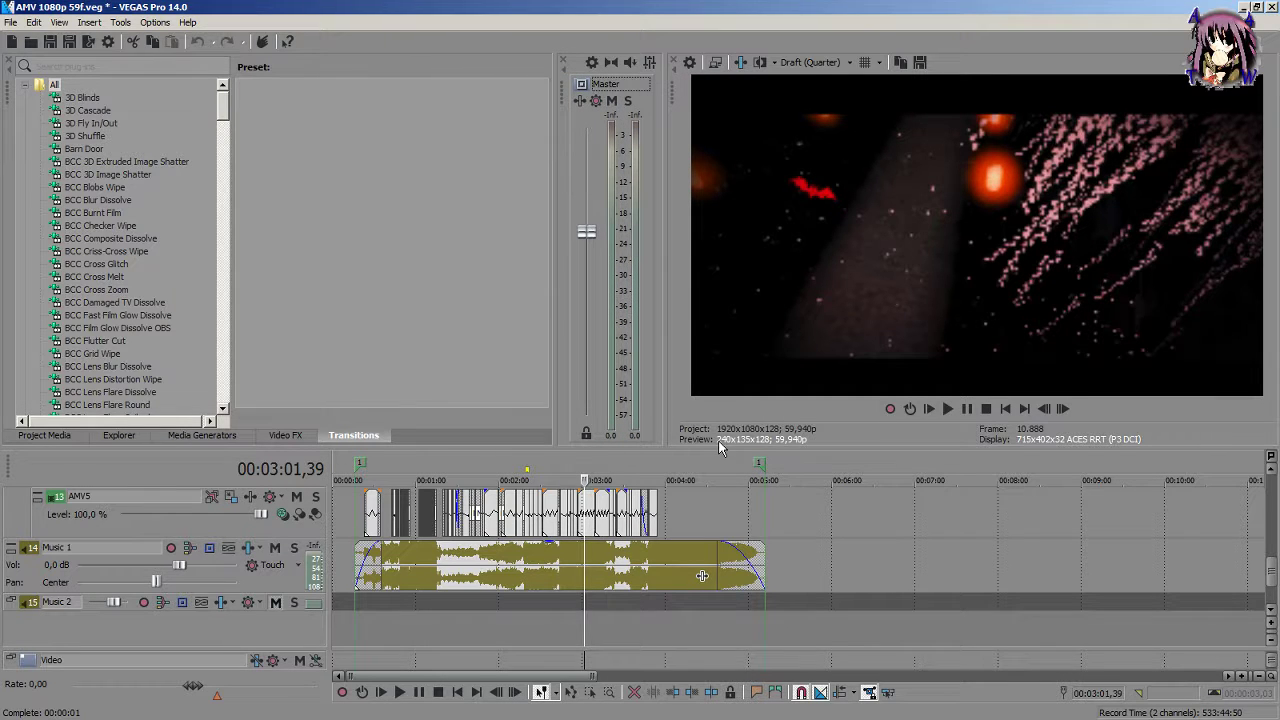
pyautogui.moveTo(722, 448); pyautogui.dragTo(750, 330)
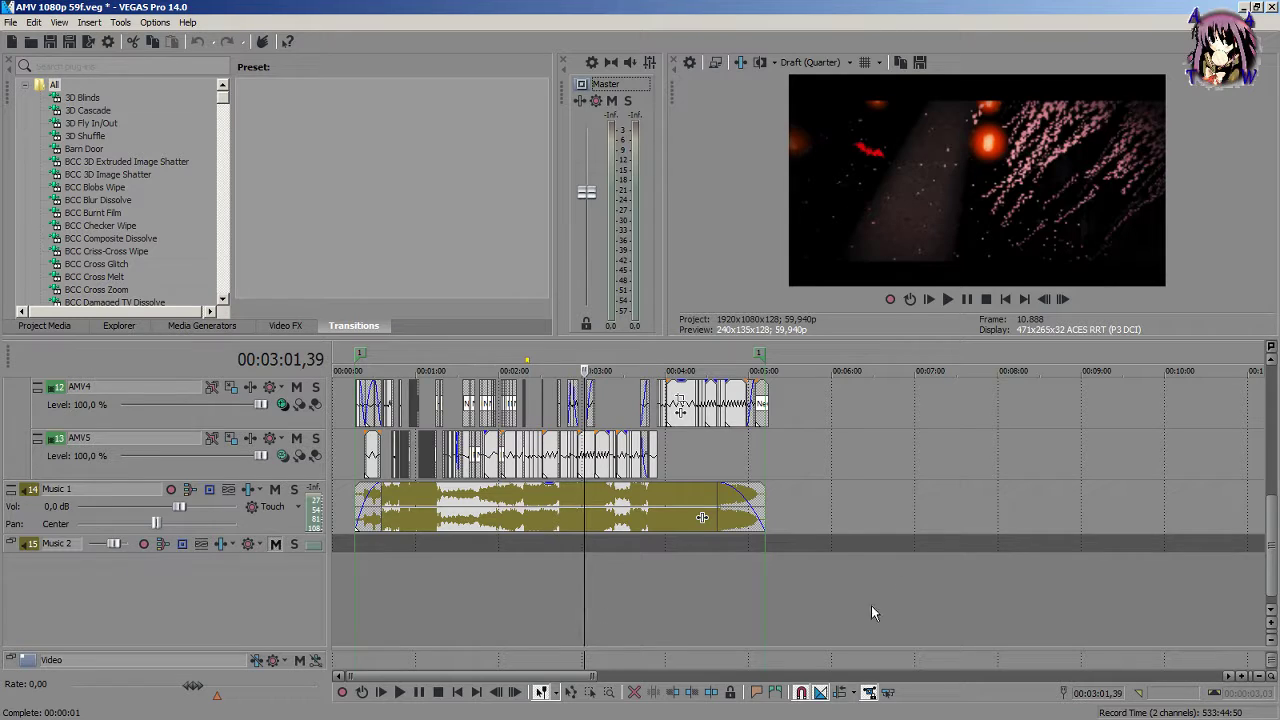
pyautogui.scroll(4, 662, 570)
pyautogui.scroll(-2, 663, 566)
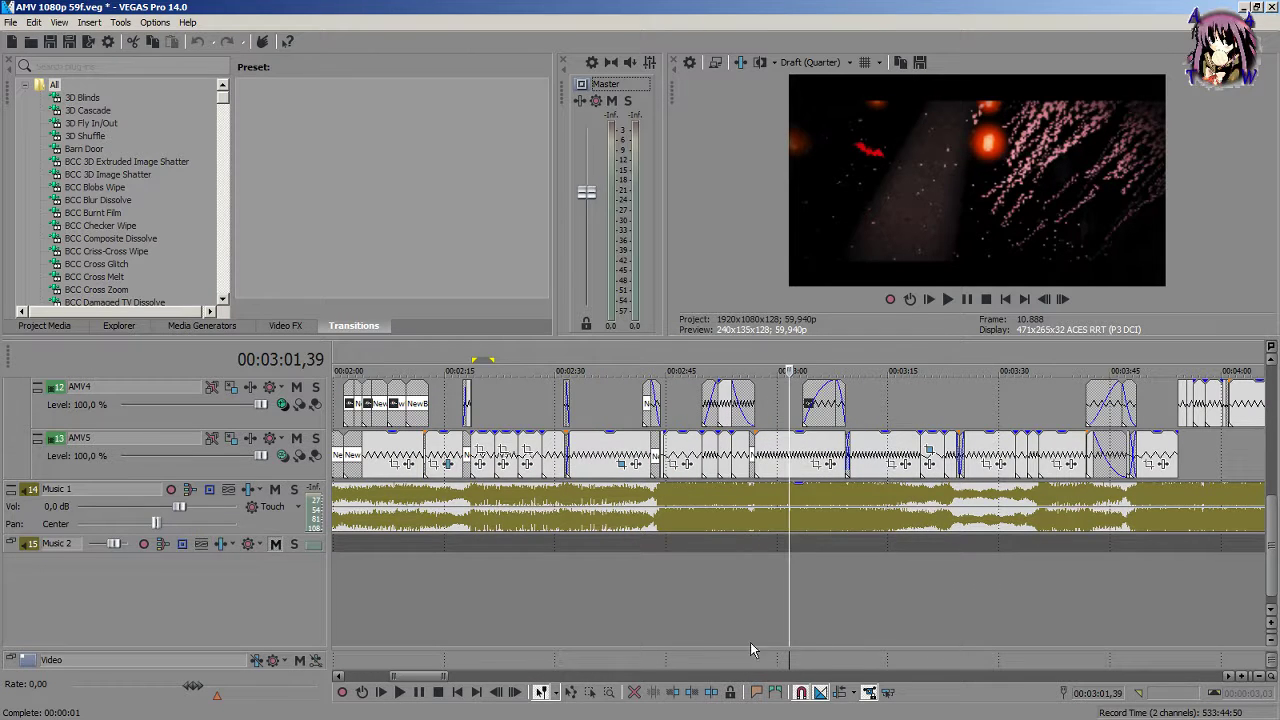
pyautogui.scroll(-2, 655, 622)
pyautogui.scroll(-2, 655, 628)
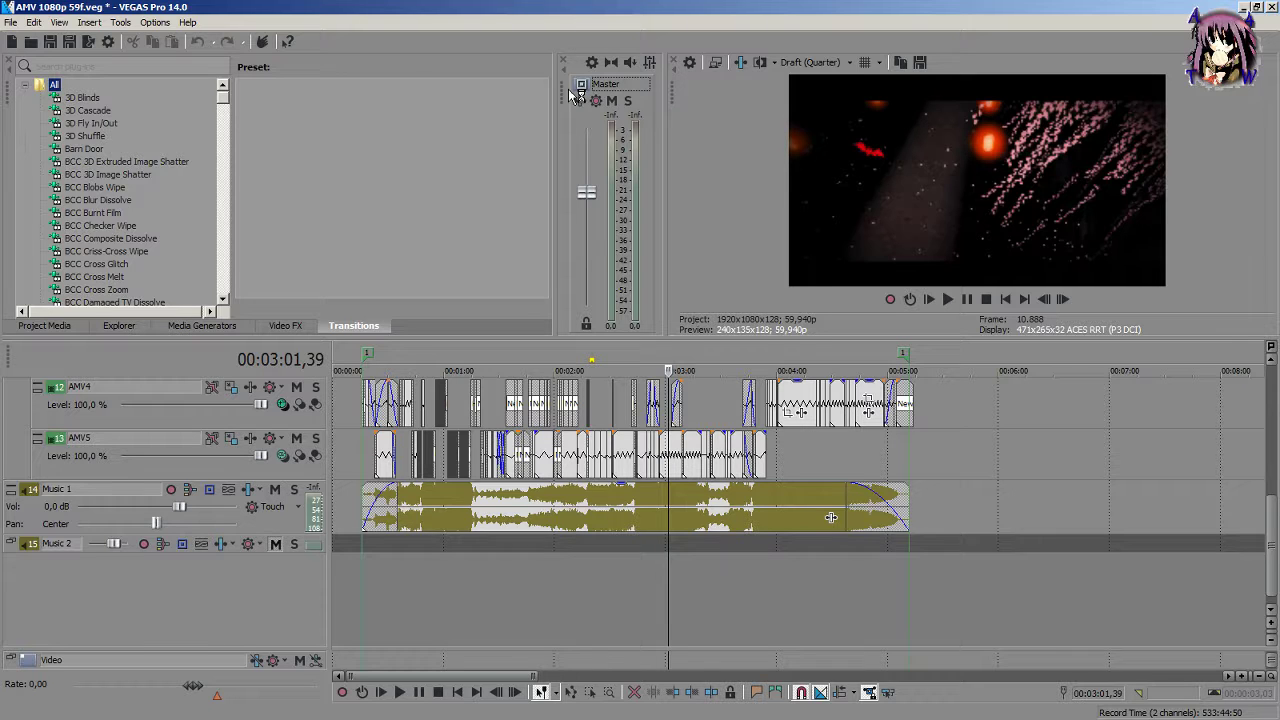
# Step: Restore the editor to a small window away from the desktop icons and select the AMV 1080p 59f video file
pyautogui.moveTo(614, 9); pyautogui.dragTo(987, 157)
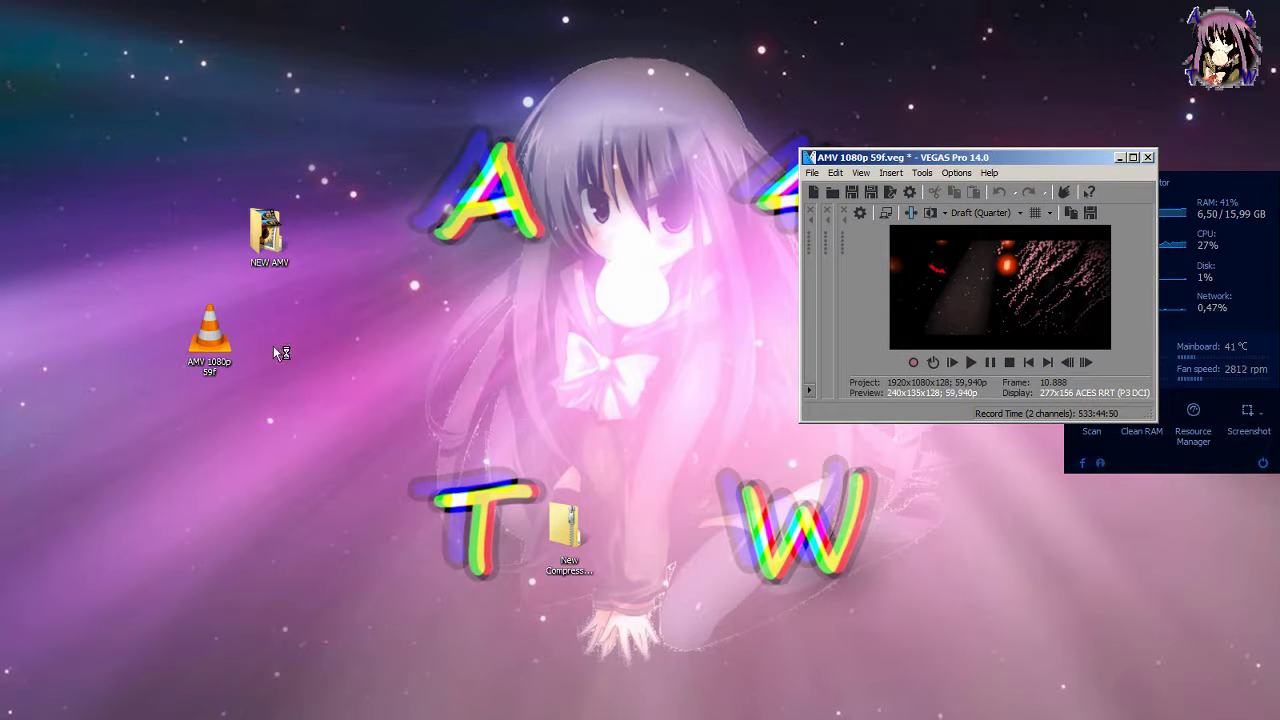
pyautogui.click(223, 350)
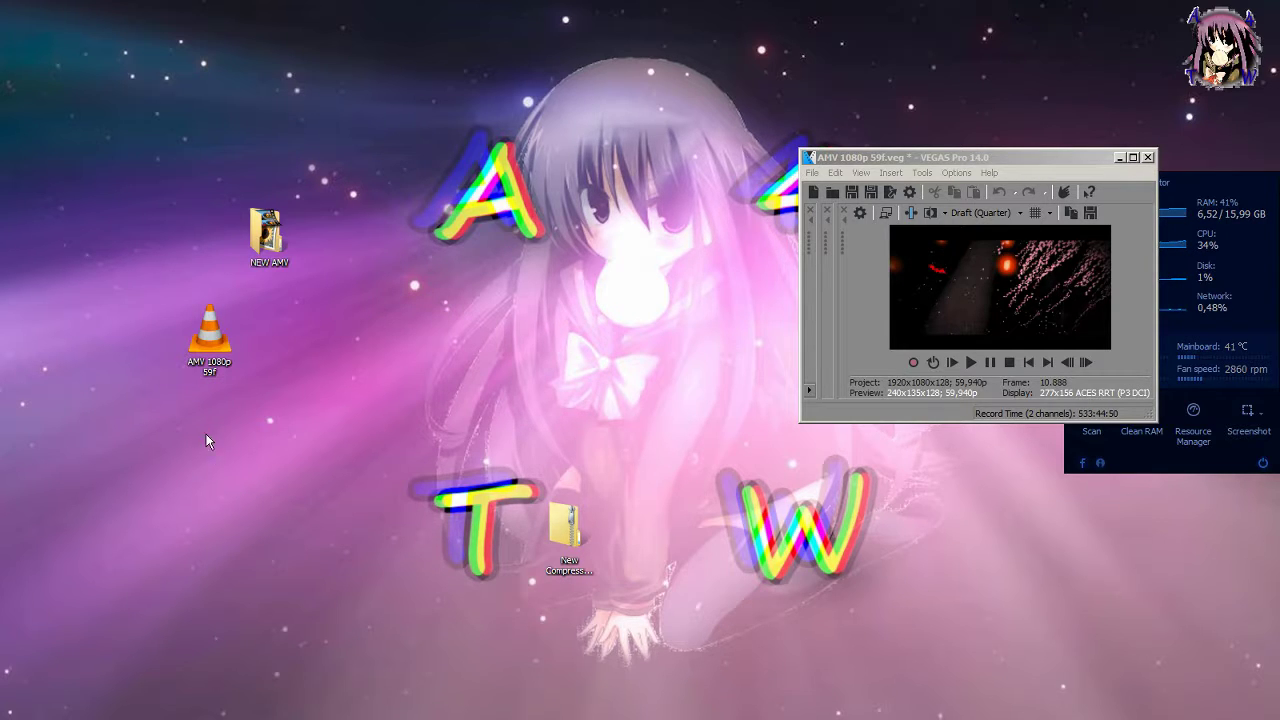
# Step: Play the rendered AMV 1080p 59f video file
pyautogui.doubleClick(214, 332)
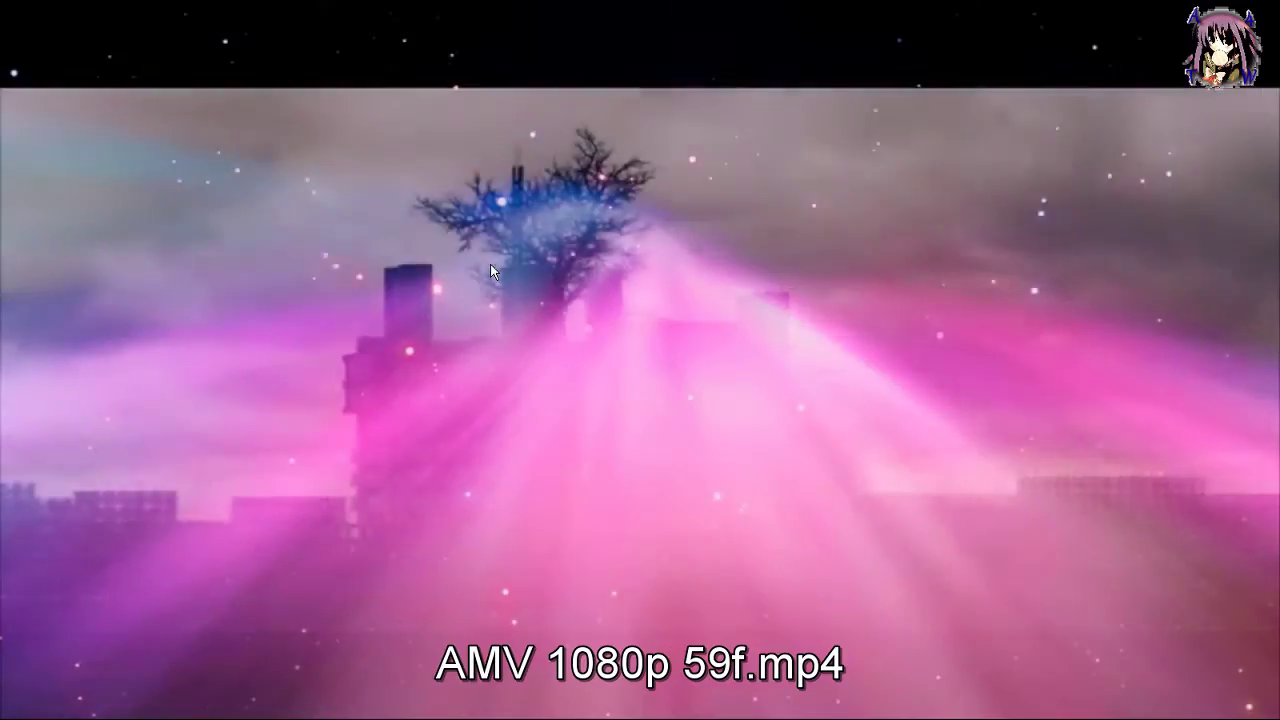
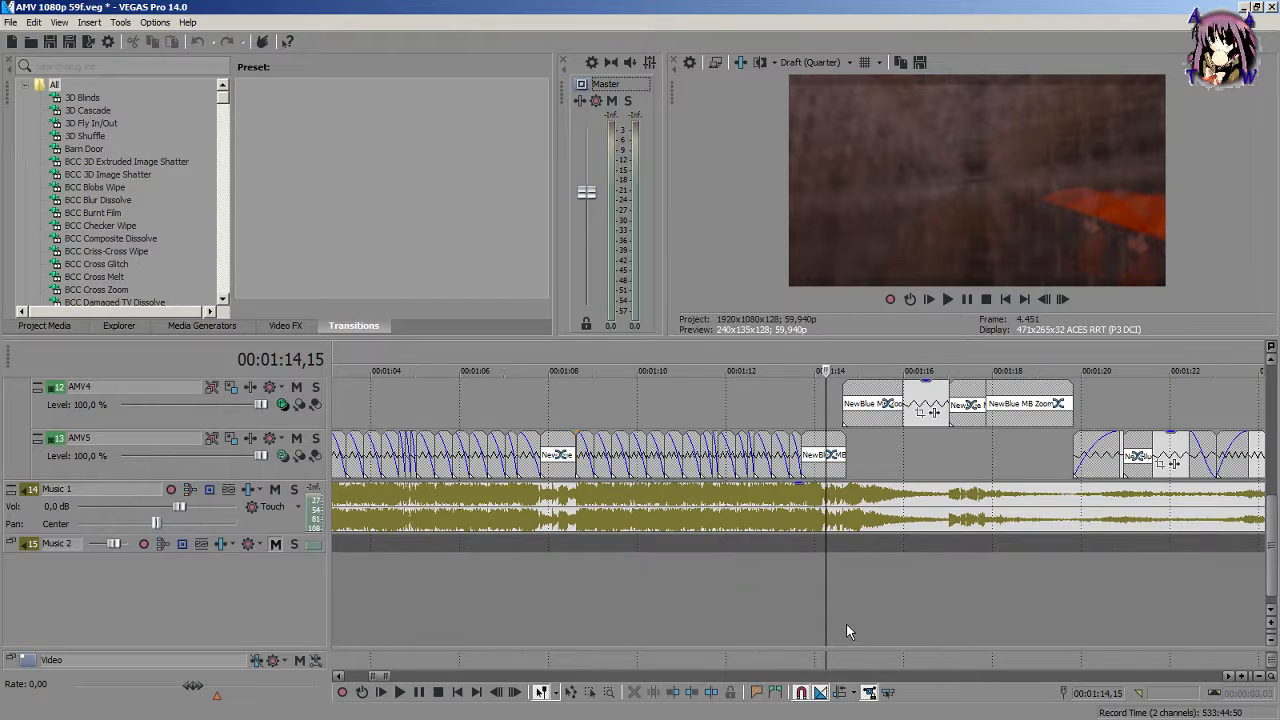
# Step: Survey the AMV4 and AMV5 clips along the timeline and preview the passage around 00:02:43,30
pyautogui.scroll(3, 846, 624)
pyautogui.scroll(-8, 877, 621)
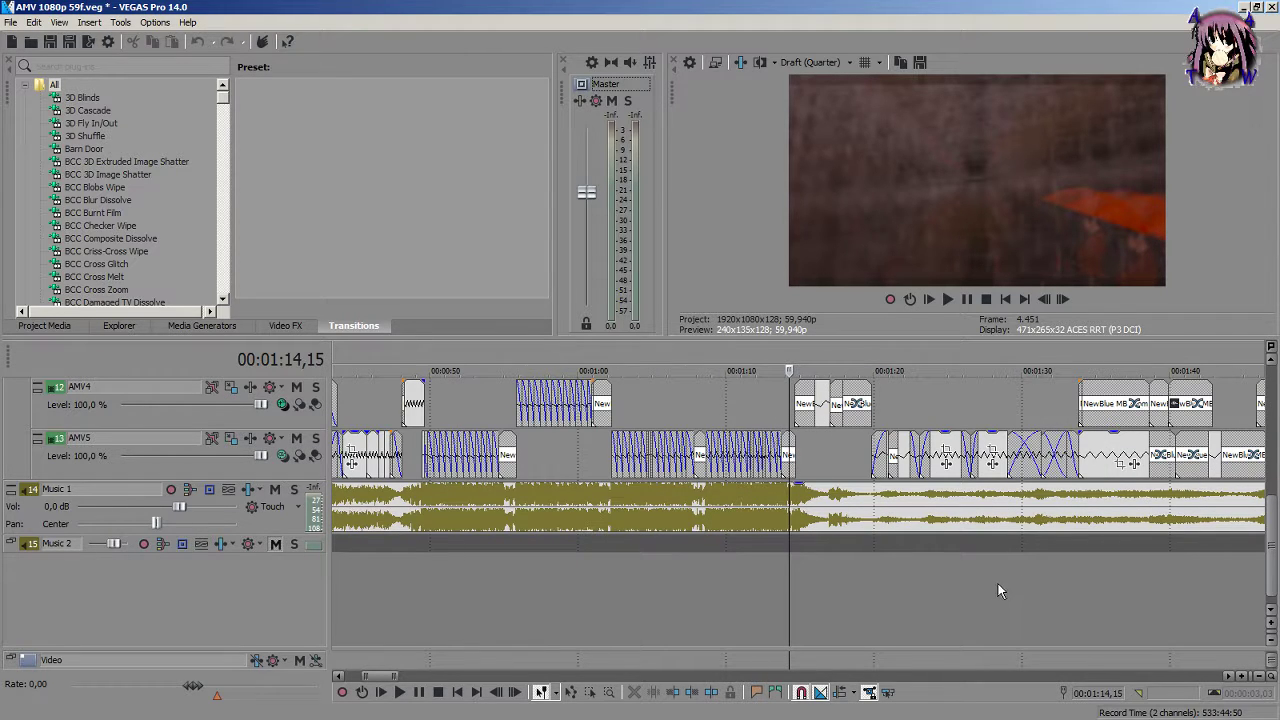
pyautogui.hotkey('ctrl', 'Right')
pyautogui.hotkey('ctrl', 'Right')
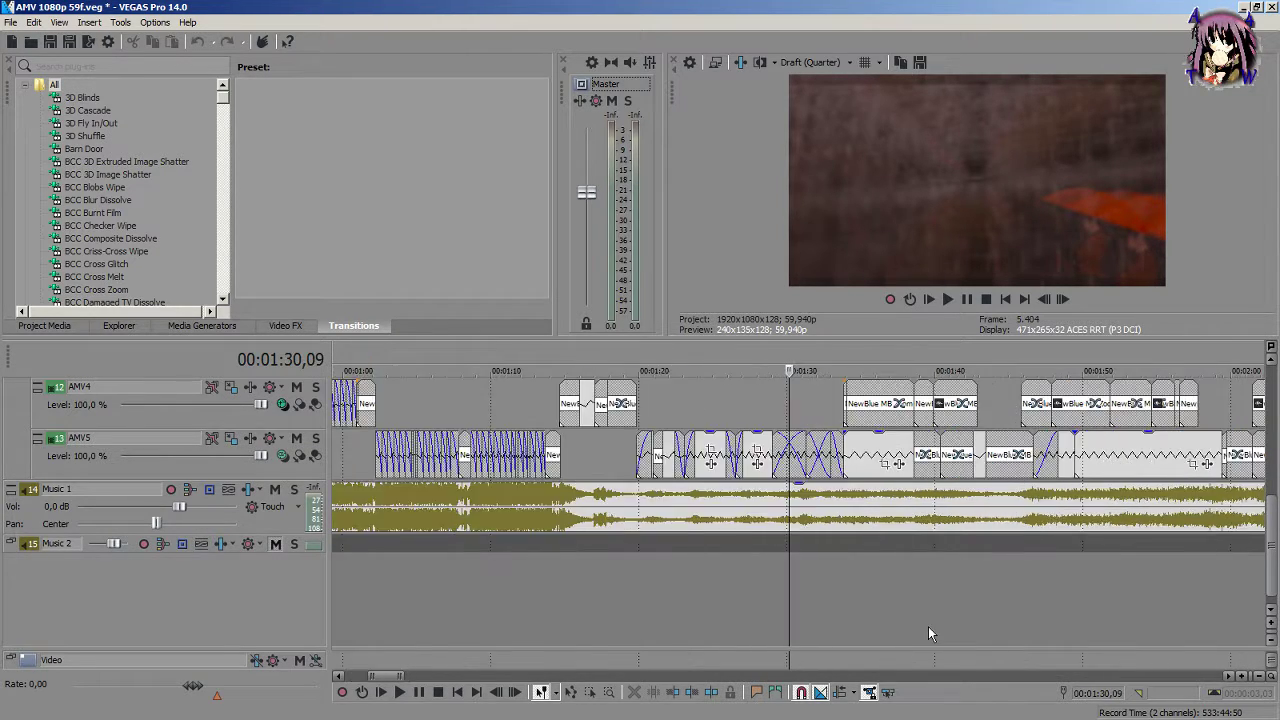
pyautogui.scroll(3, 928, 626)
pyautogui.scroll(-4, 766, 566)
pyautogui.scroll(-1, 866, 530)
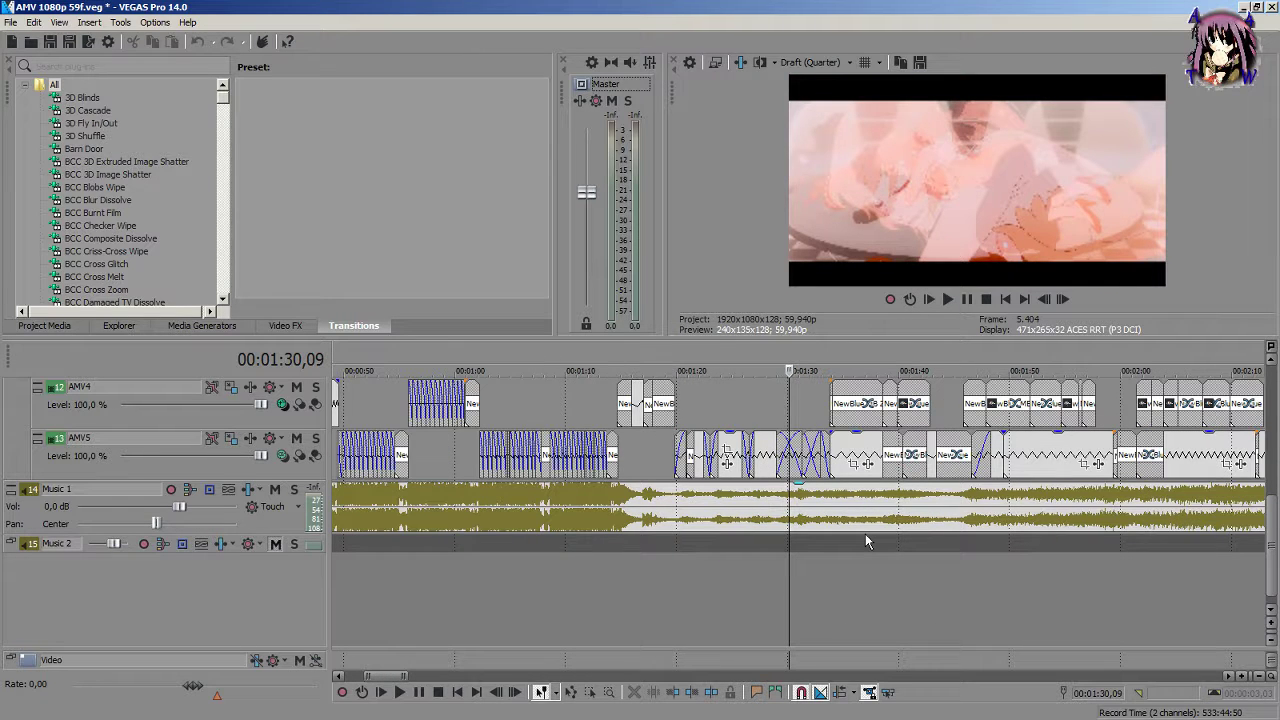
pyautogui.scroll(-3, 865, 533)
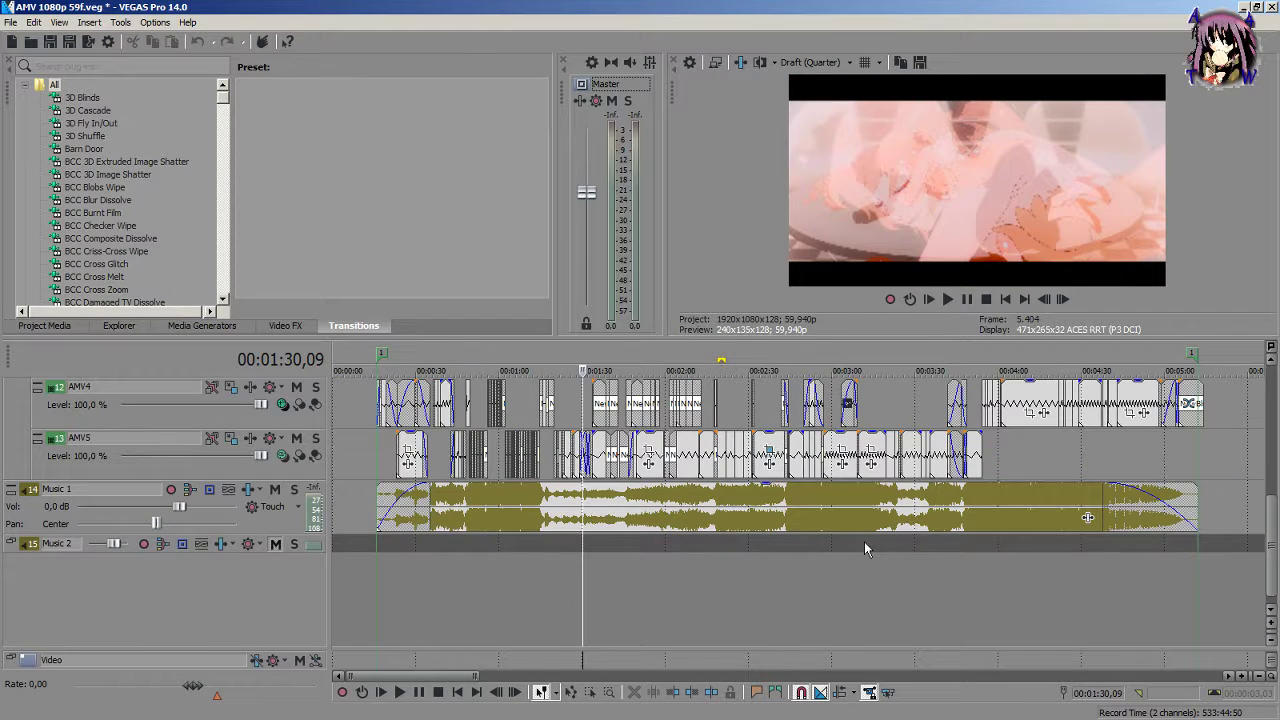
pyautogui.click(783, 588)
pyautogui.scroll(4, 800, 590)
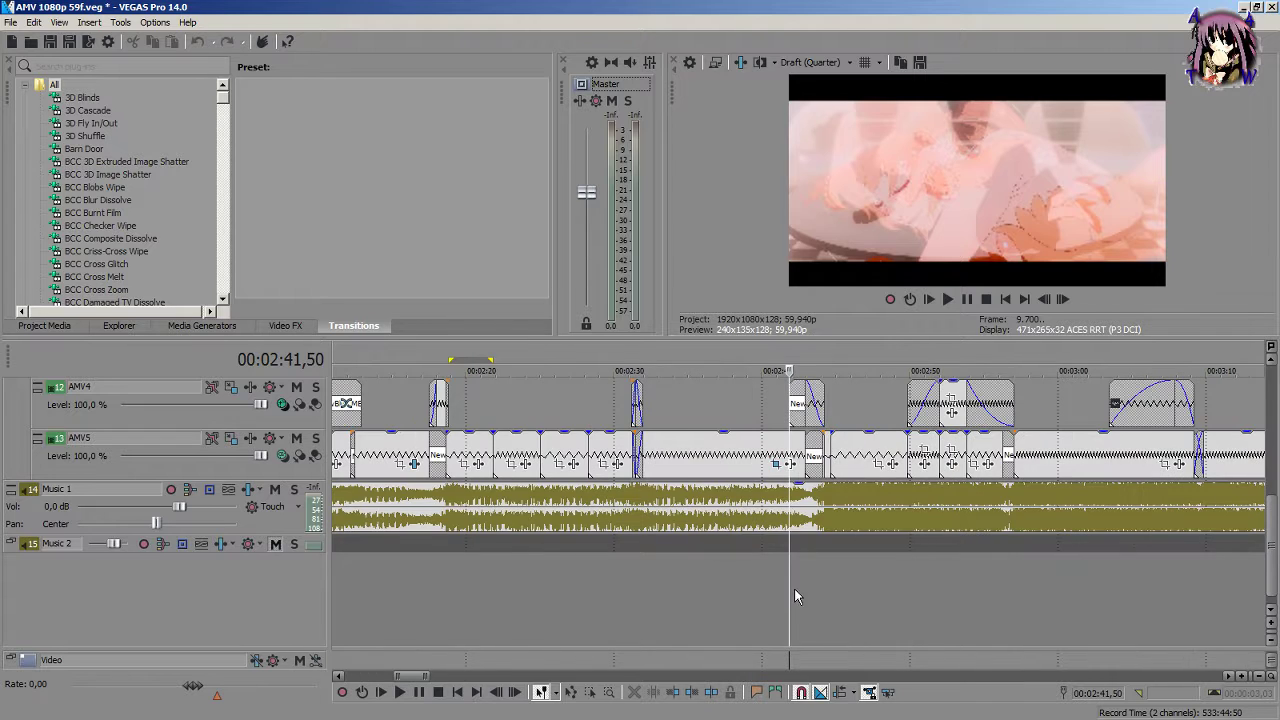
pyautogui.moveTo(794, 588); pyautogui.dragTo(814, 568)
pyautogui.scroll(5, 850, 555)
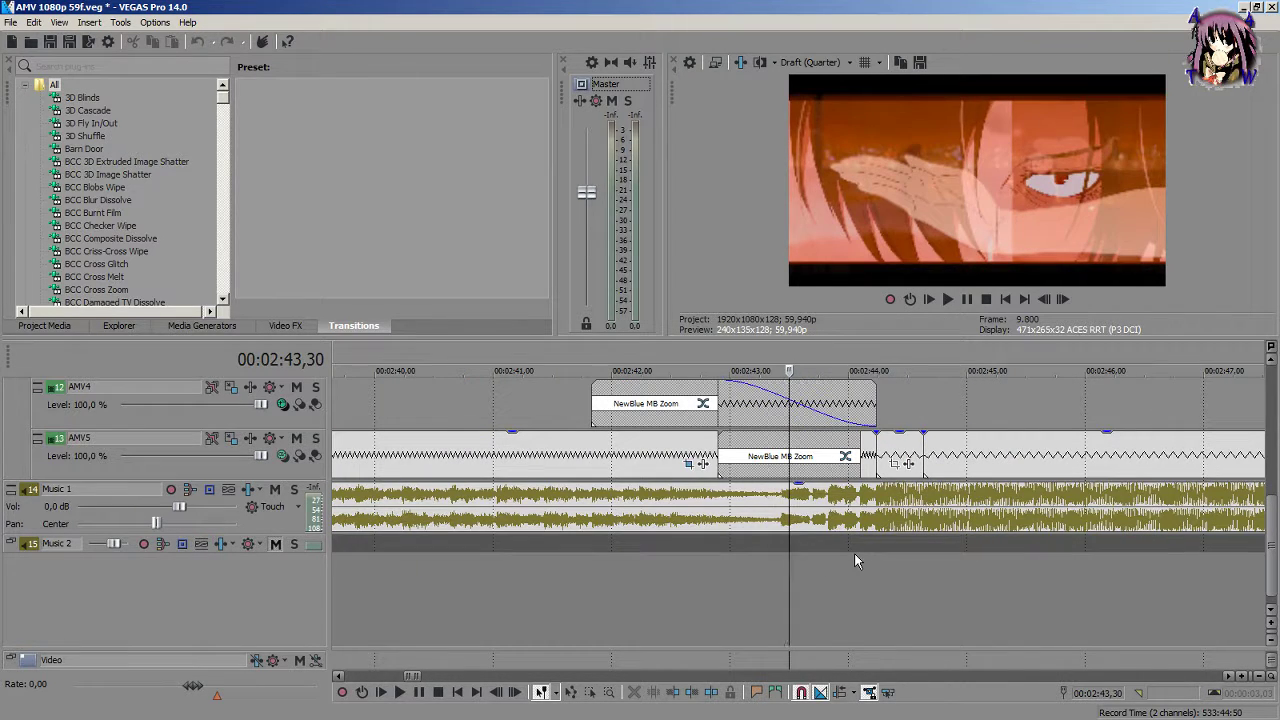
pyautogui.press('space')
pyautogui.press('space')
pyautogui.scroll(-3, 854, 553)
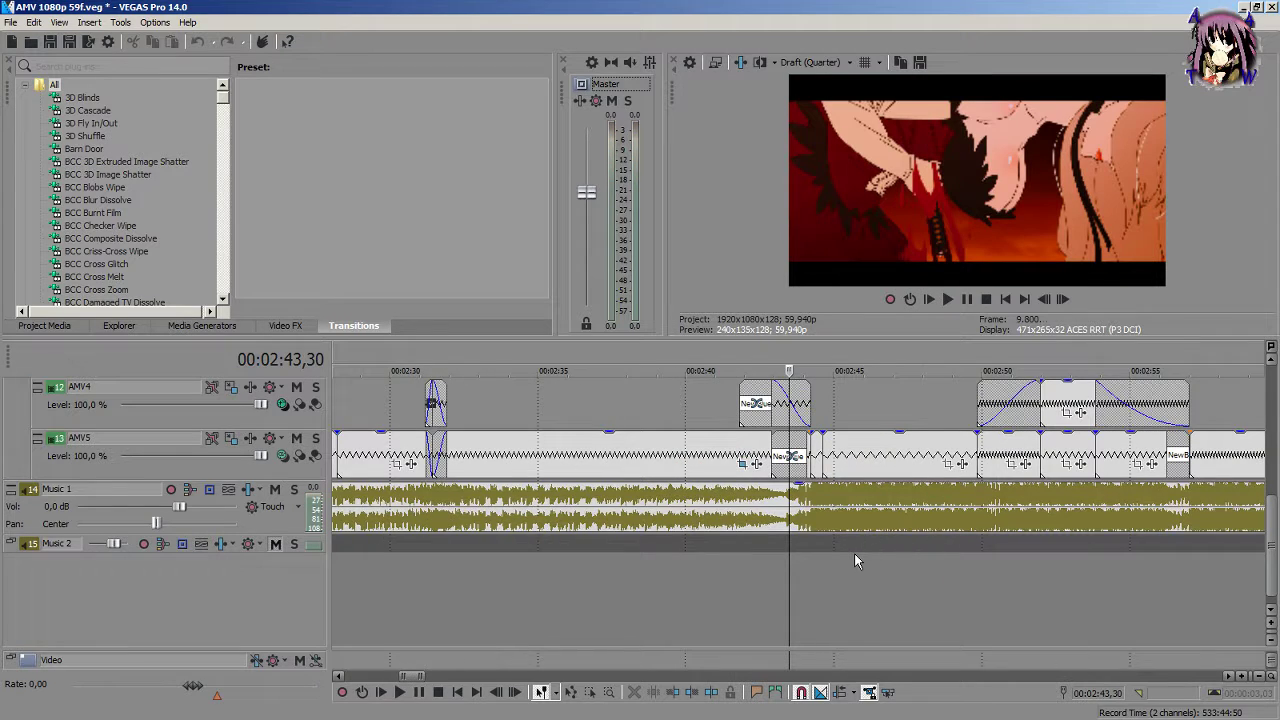
# Step: Overlap the two AMV5 clips meeting at 00:02:44,14 by extending the later clip's start 2 frames earlier
pyautogui.scroll(4, 862, 548)
pyautogui.click(958, 460)
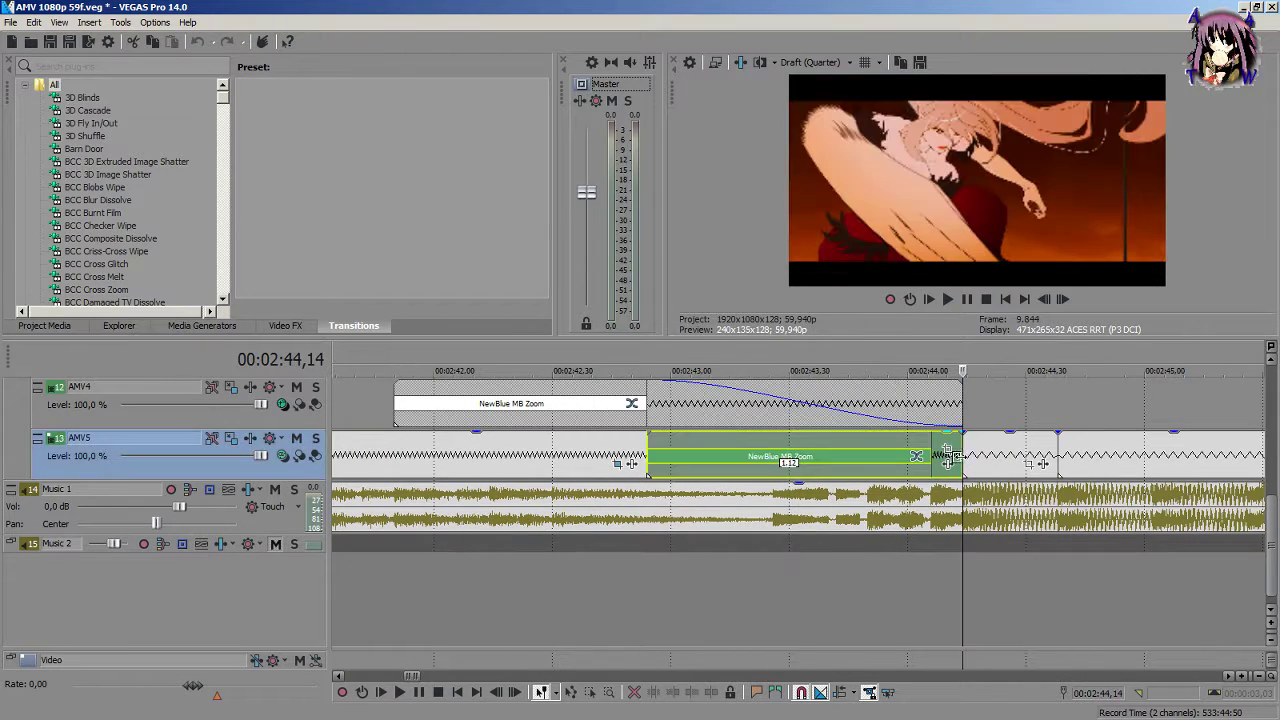
pyautogui.scroll(3, 880, 472)
pyautogui.scroll(3, 805, 455)
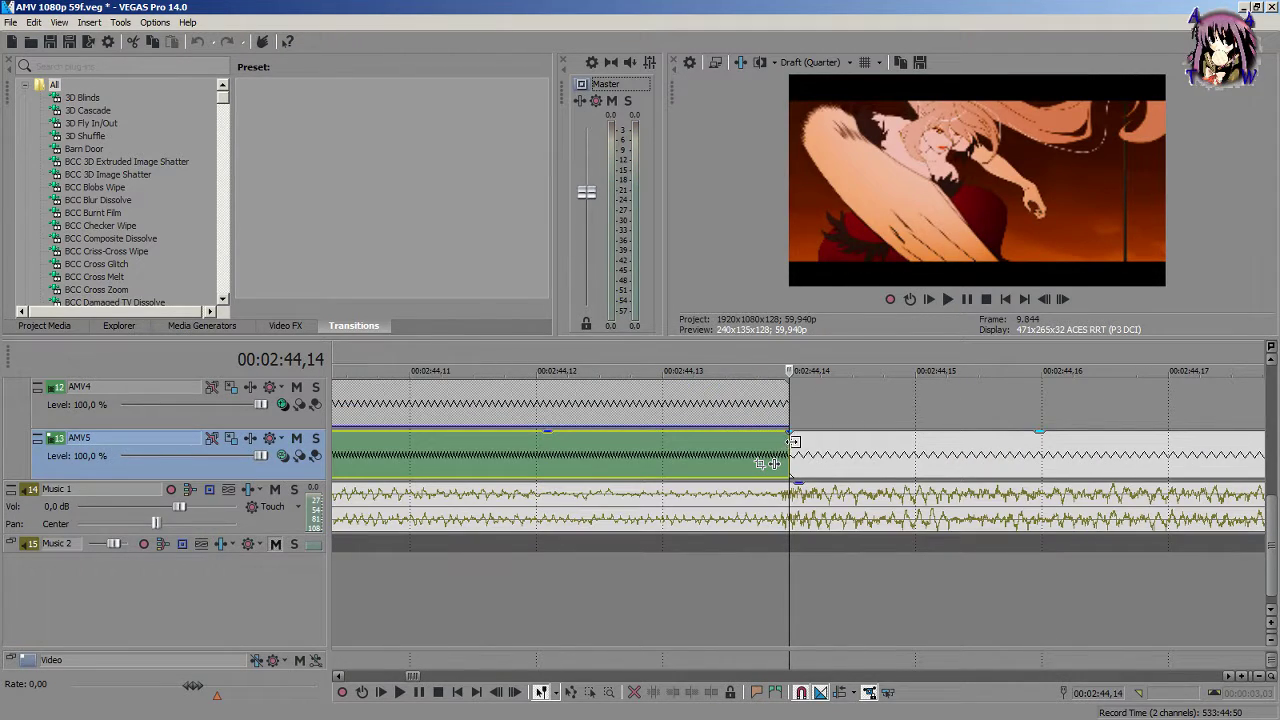
pyautogui.click(793, 441)
pyautogui.moveTo(774, 463); pyautogui.dragTo(521, 463)
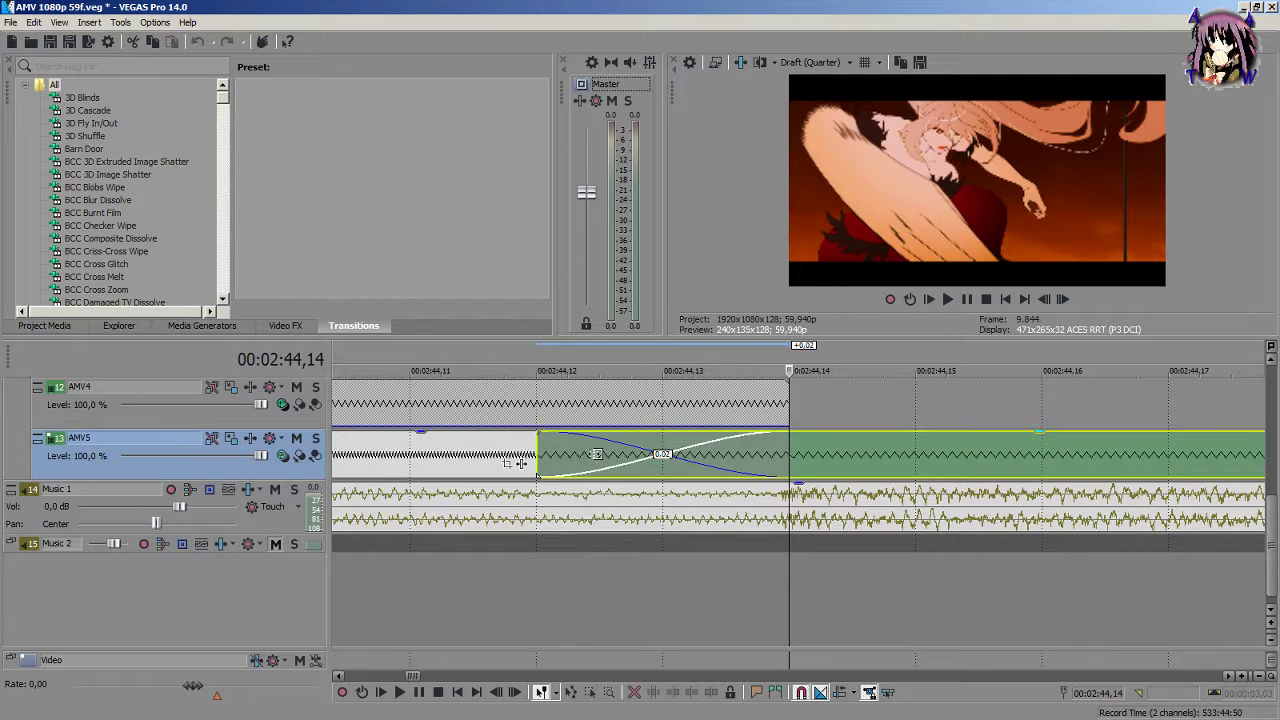
pyautogui.scroll(-3, 798, 470)
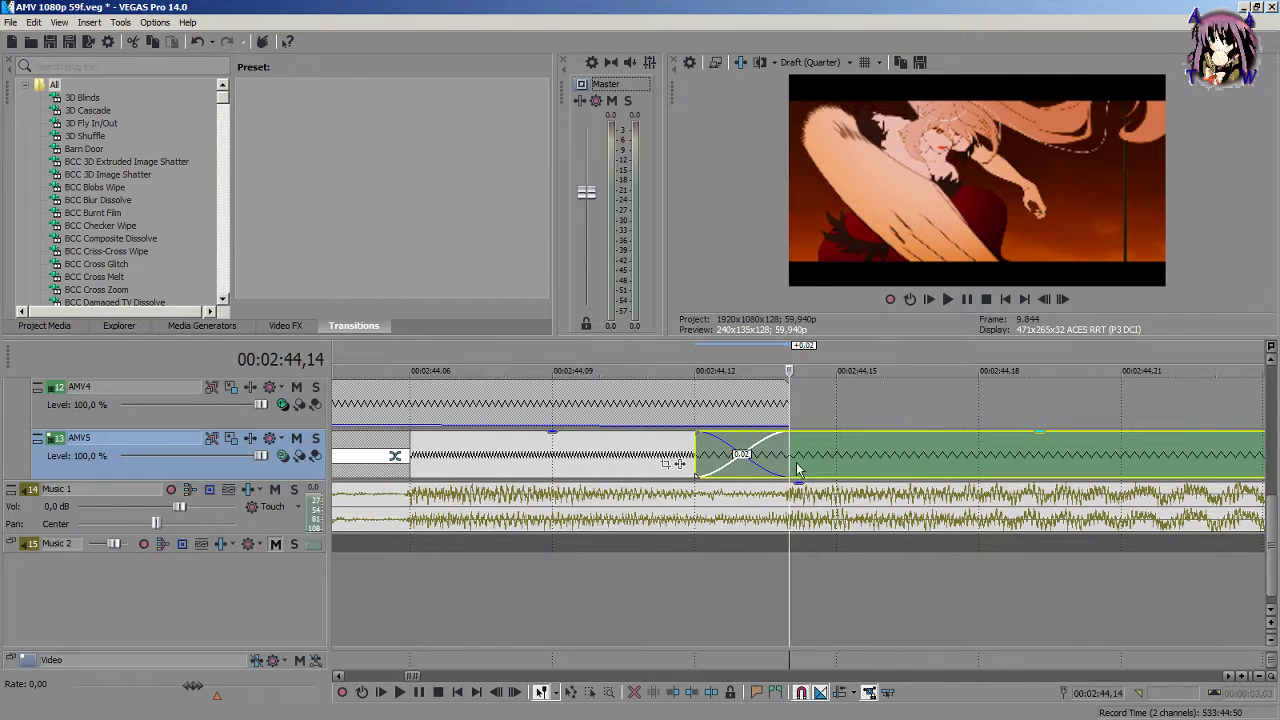
# Step: Lengthen the end of the earlier AMV5 clip by 8 frames to form a 10-frame crossfade, and check its frames
pyautogui.click(705, 447)
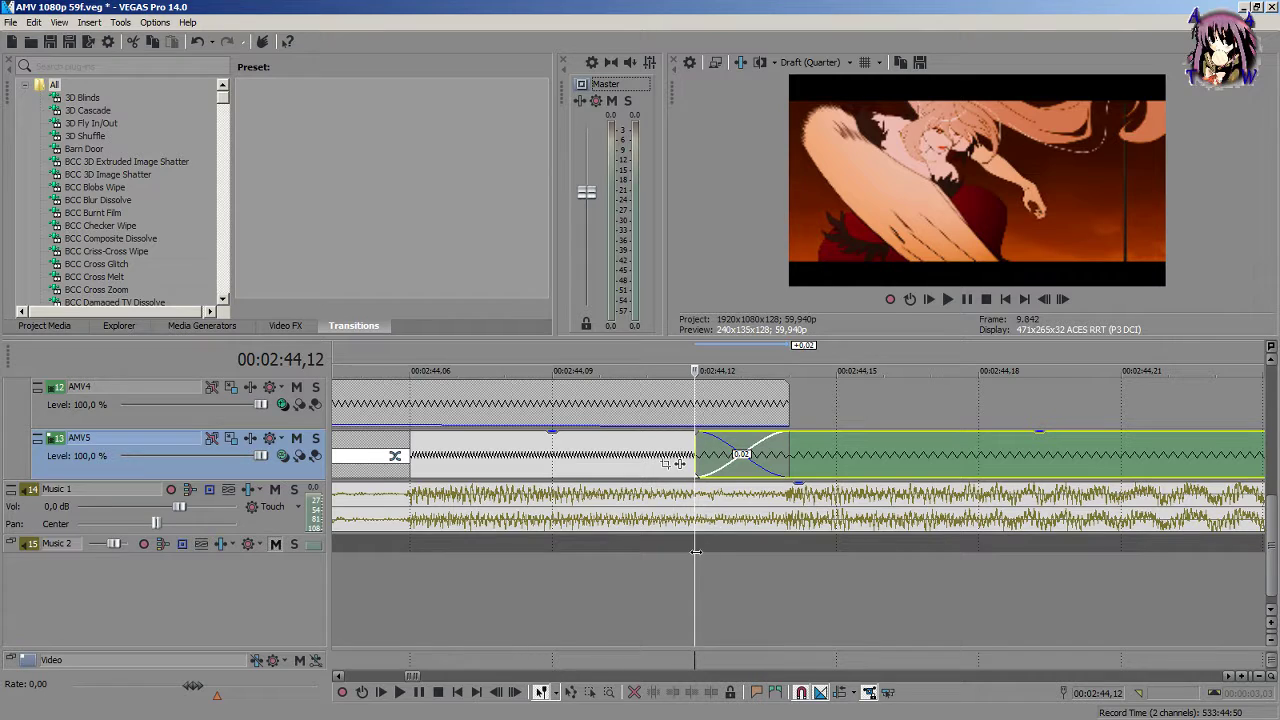
pyautogui.moveTo(695, 551); pyautogui.dragTo(835, 558)
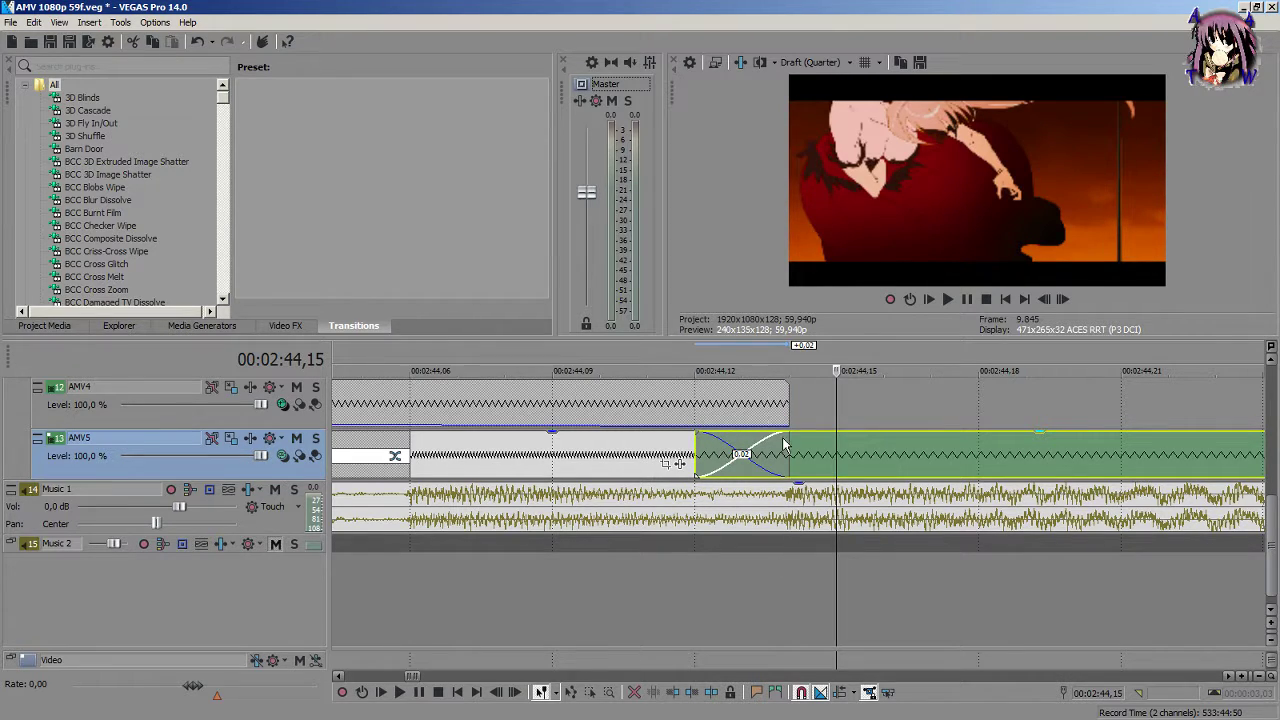
pyautogui.moveTo(784, 444); pyautogui.dragTo(1168, 456)
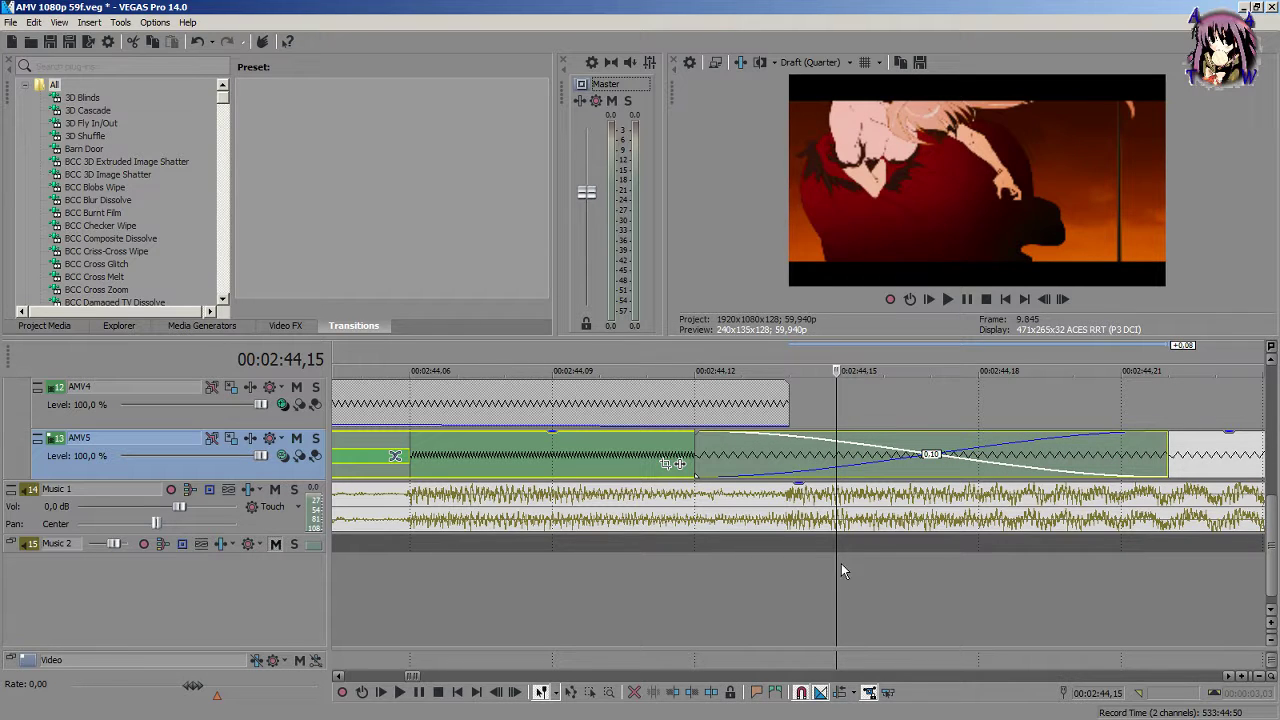
pyautogui.click(830, 560)
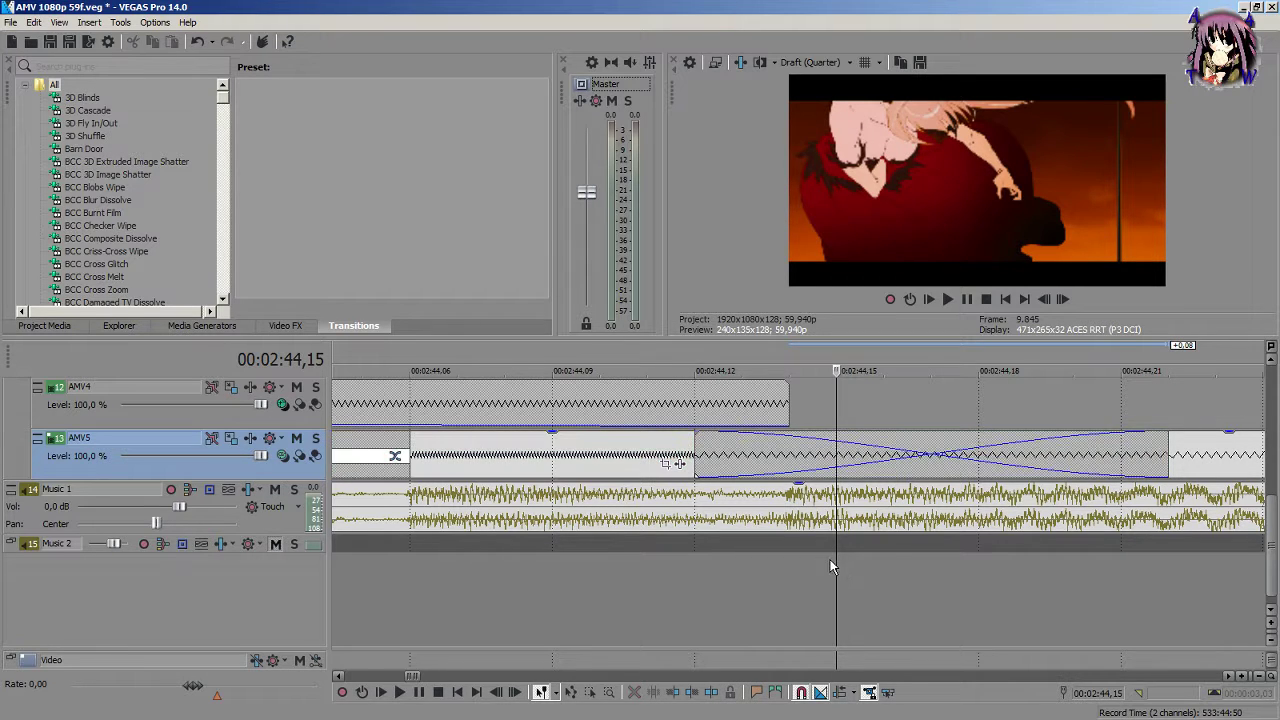
pyautogui.moveTo(834, 560); pyautogui.dragTo(1025, 558)
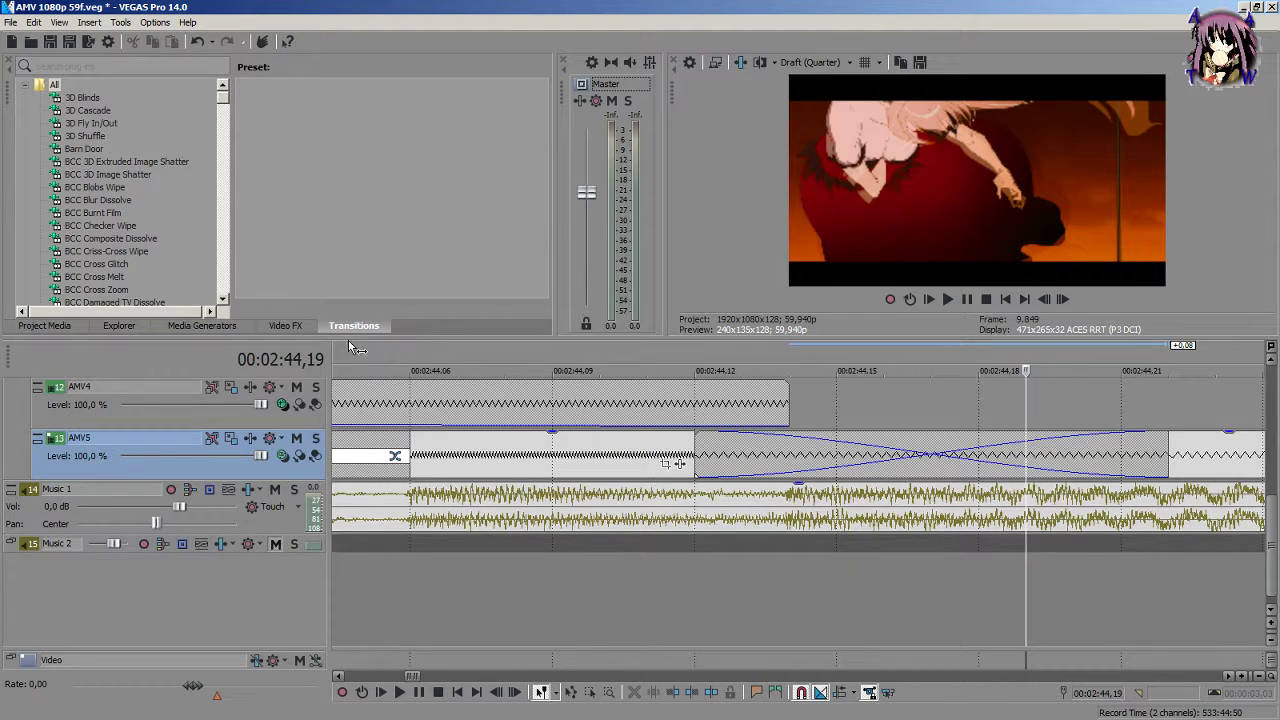
# Step: Search the transitions for blur
pyautogui.click(73, 66)
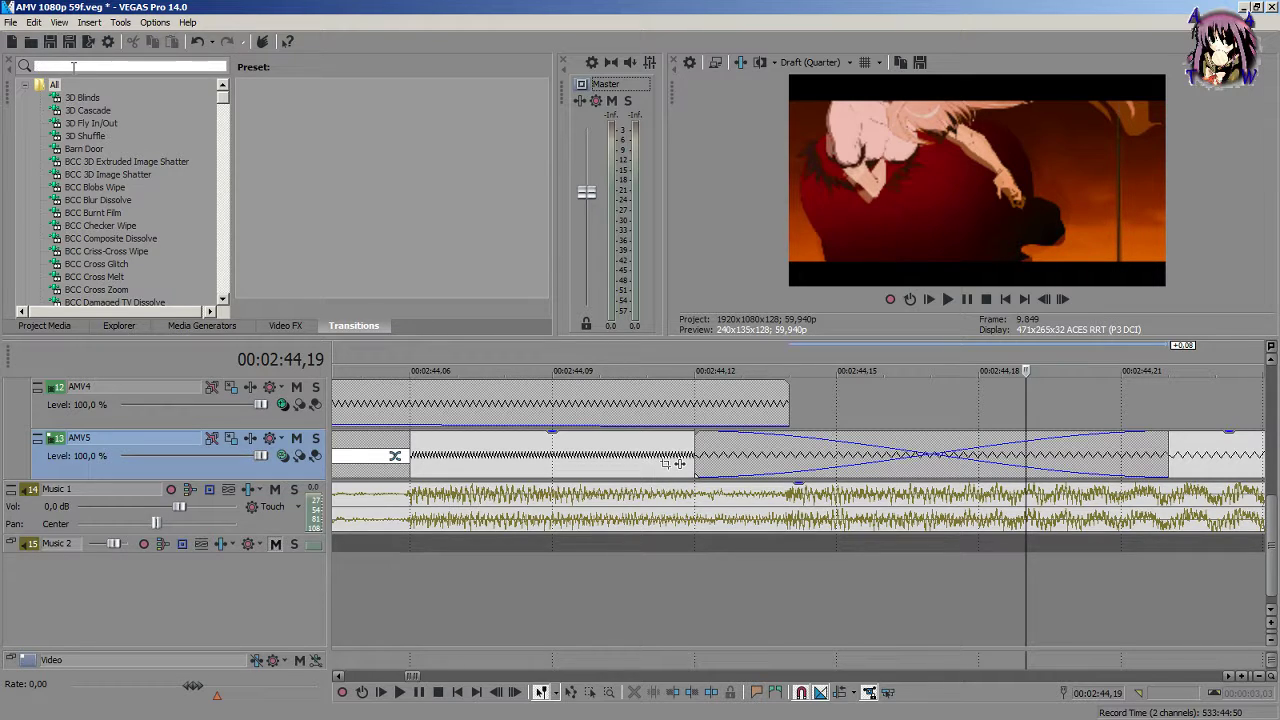
pyautogui.write('g')
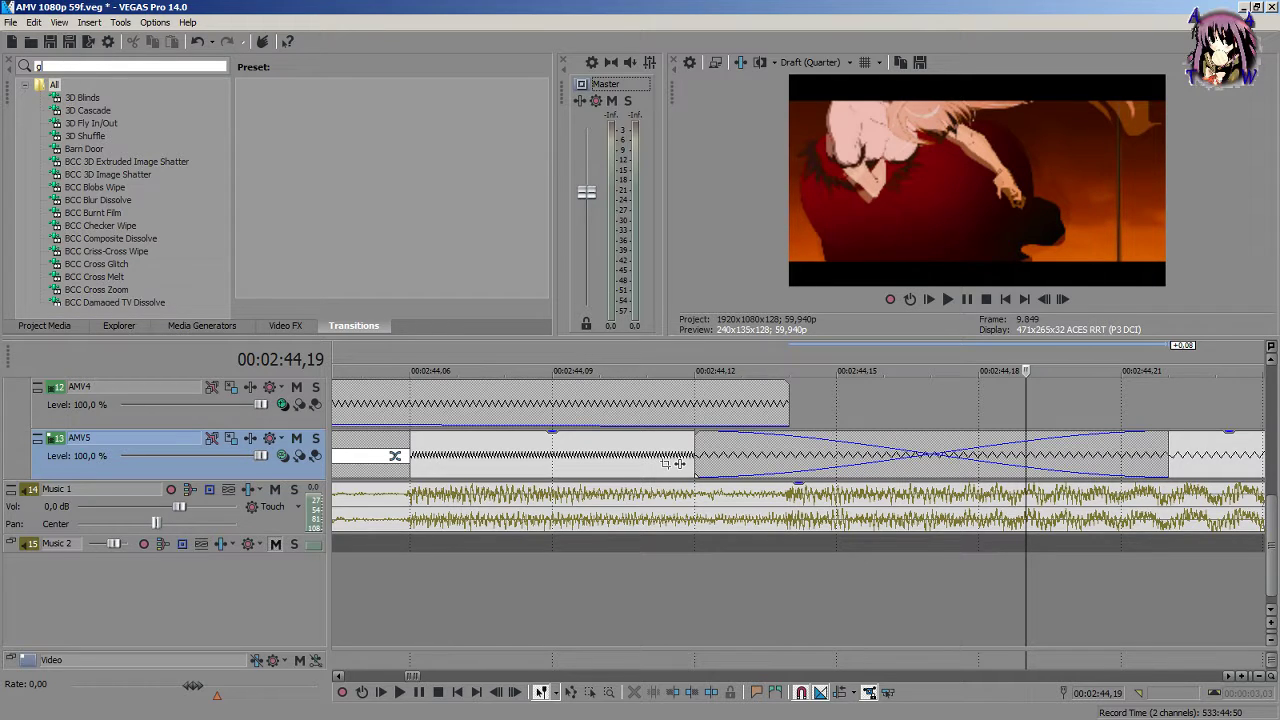
pyautogui.press('BackSpace')
pyautogui.write('blur')
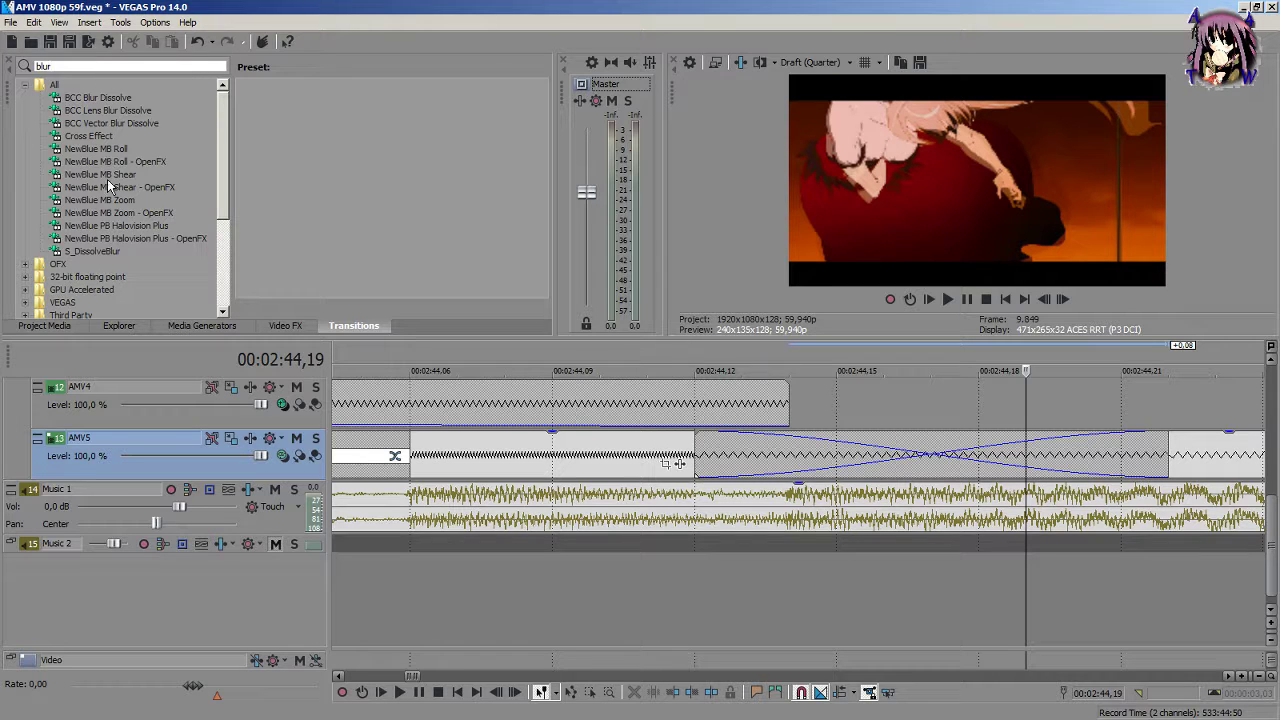
# Step: Apply the NewBlue MB Zoom transition with the Gentle Dissolve preset to the 10-frame AMV5 crossfade, keeping its default settings
pyautogui.click(110, 201)
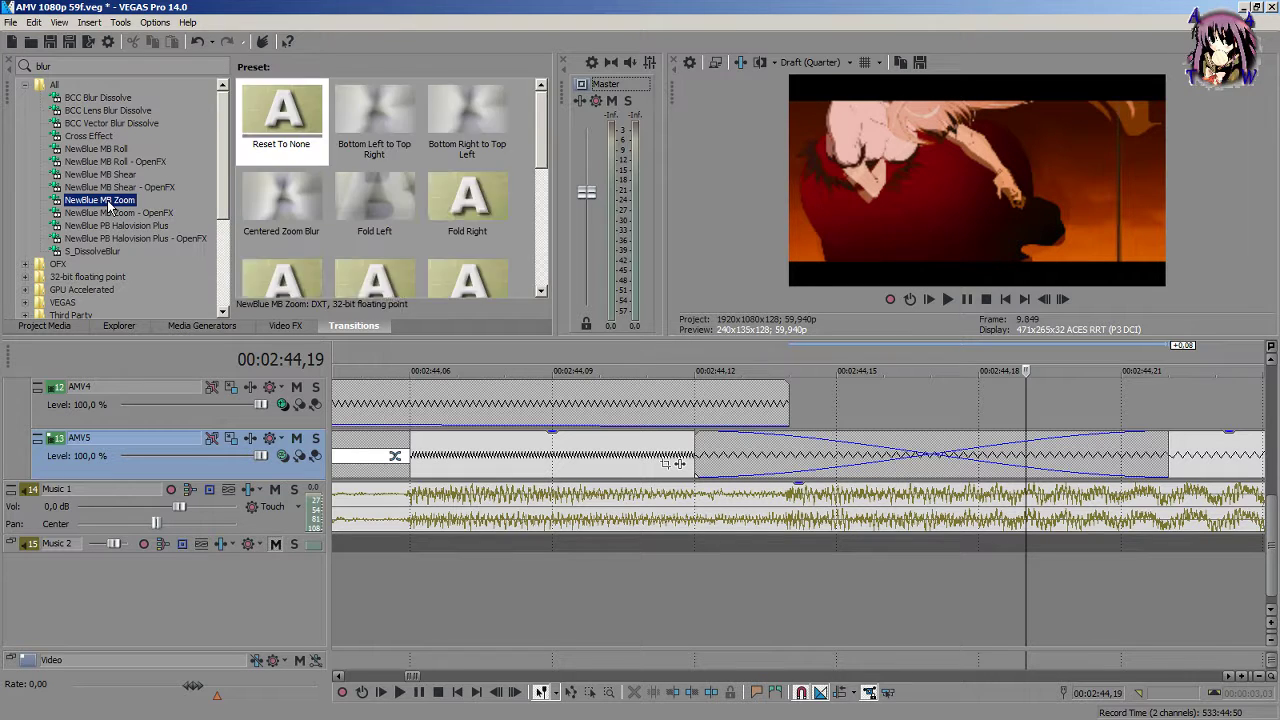
pyautogui.scroll(-2, 543, 140)
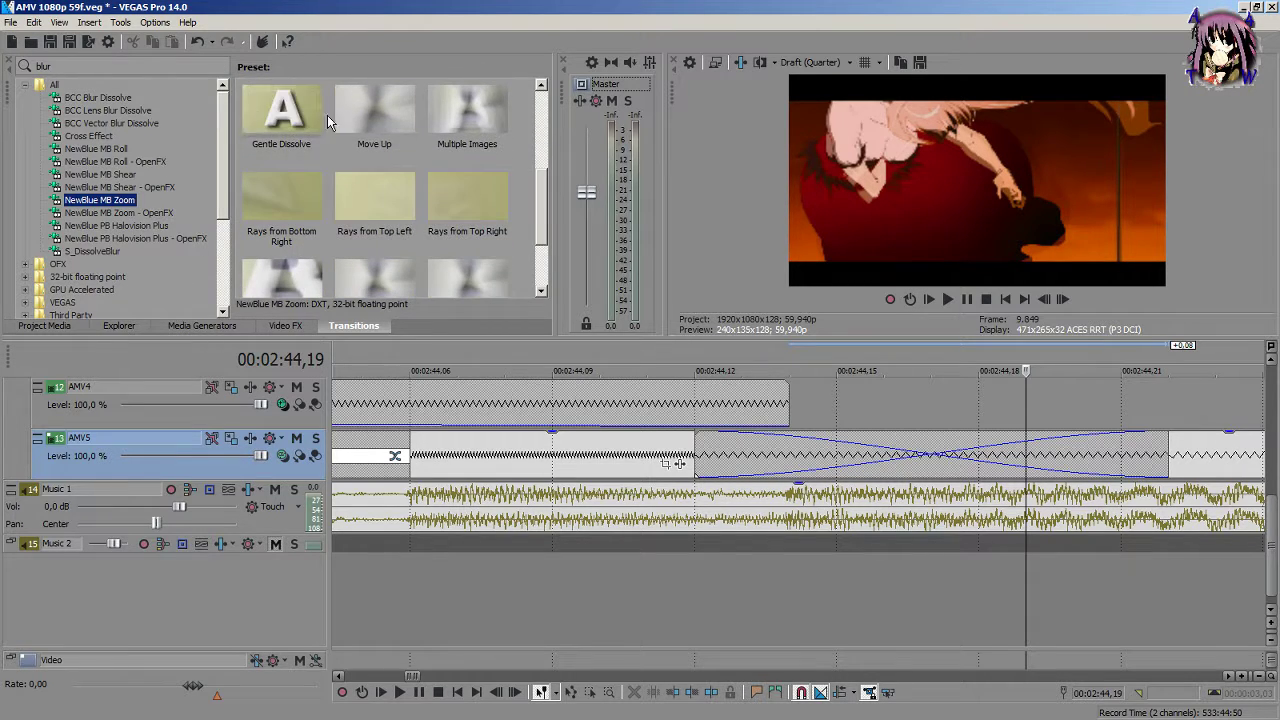
pyautogui.moveTo(293, 105); pyautogui.dragTo(967, 479)
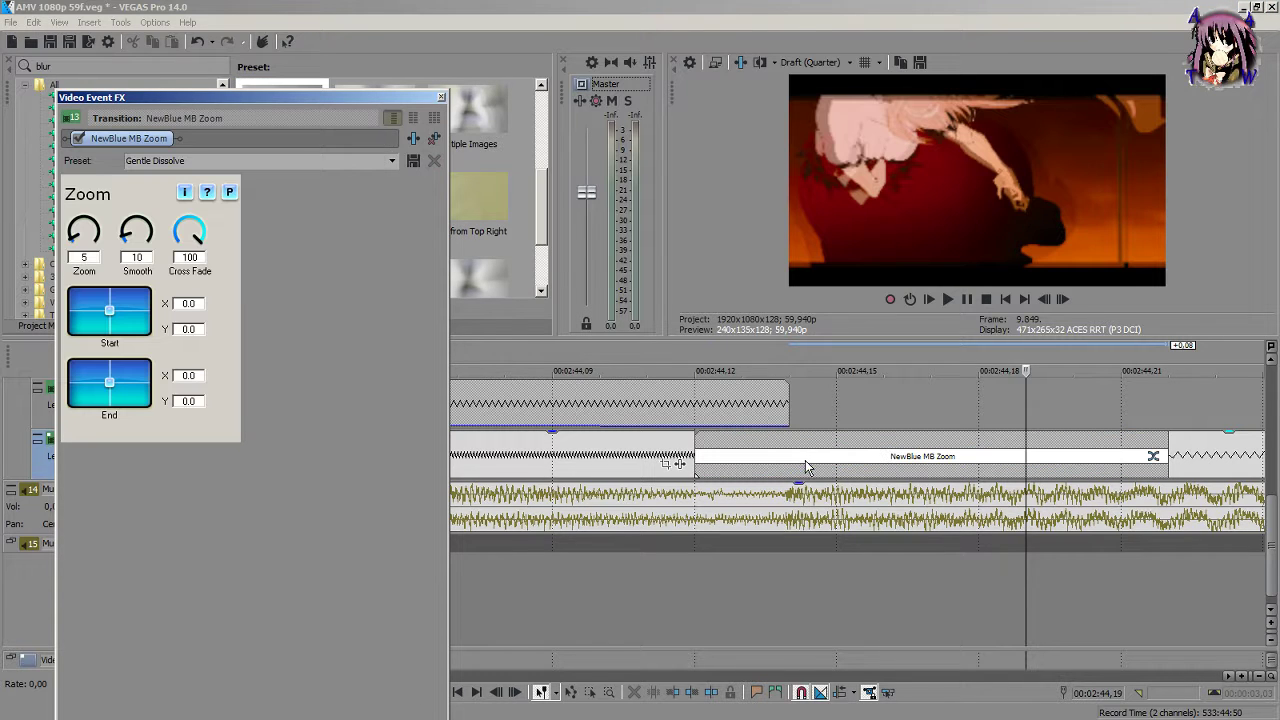
pyautogui.click(441, 97)
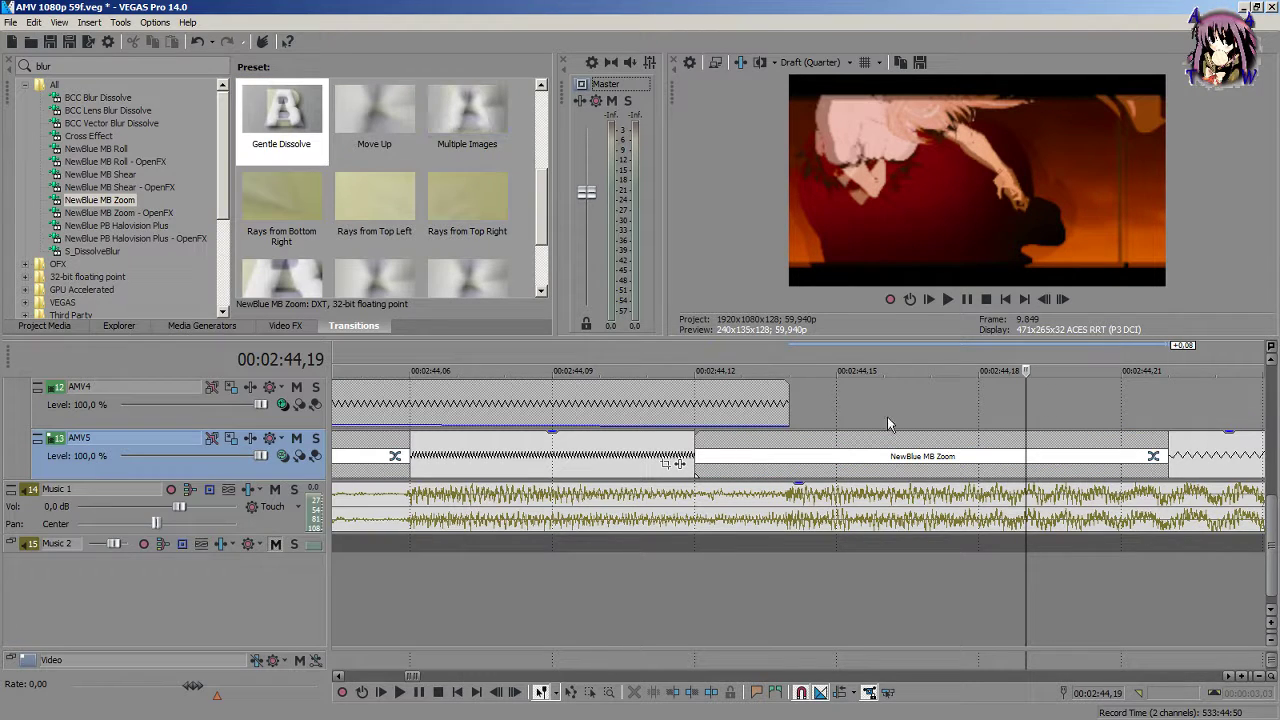
# Step: Review the NewBlue MB Zoom transition frame by frame between 00:02:44,12 and the end of the crossfade
pyautogui.click(979, 580)
pyautogui.click(757, 561)
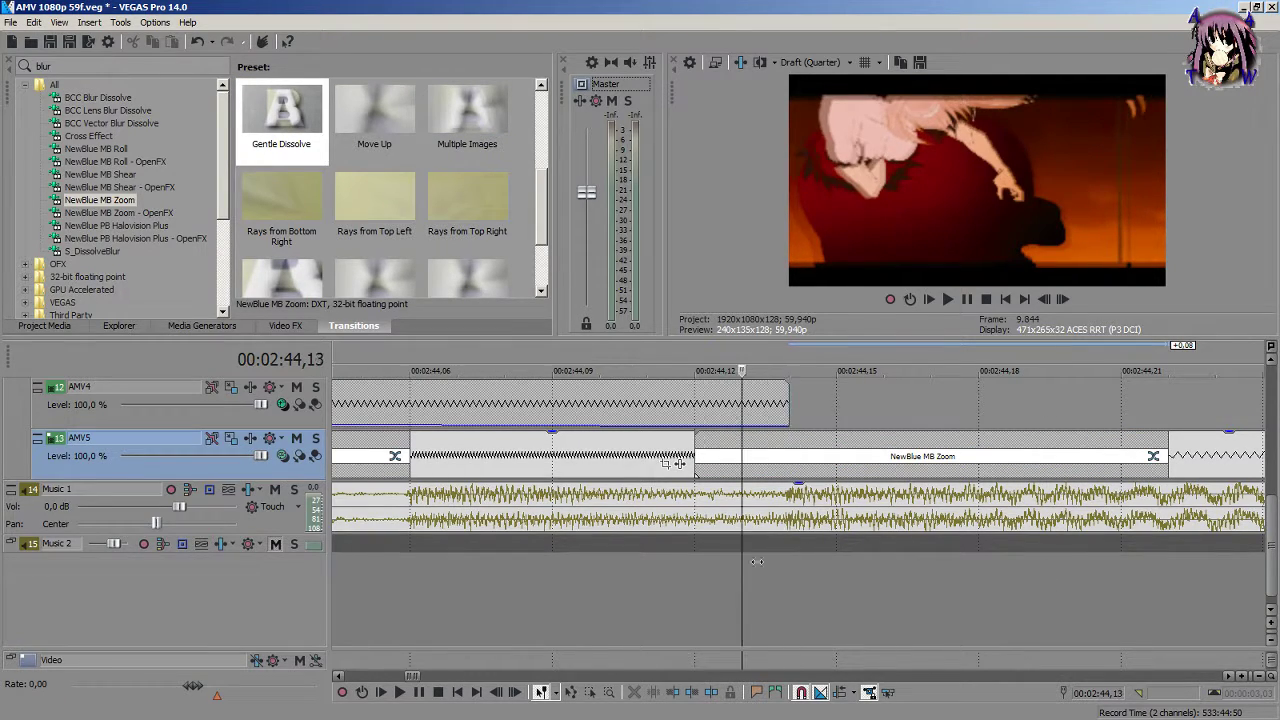
pyautogui.click(706, 561)
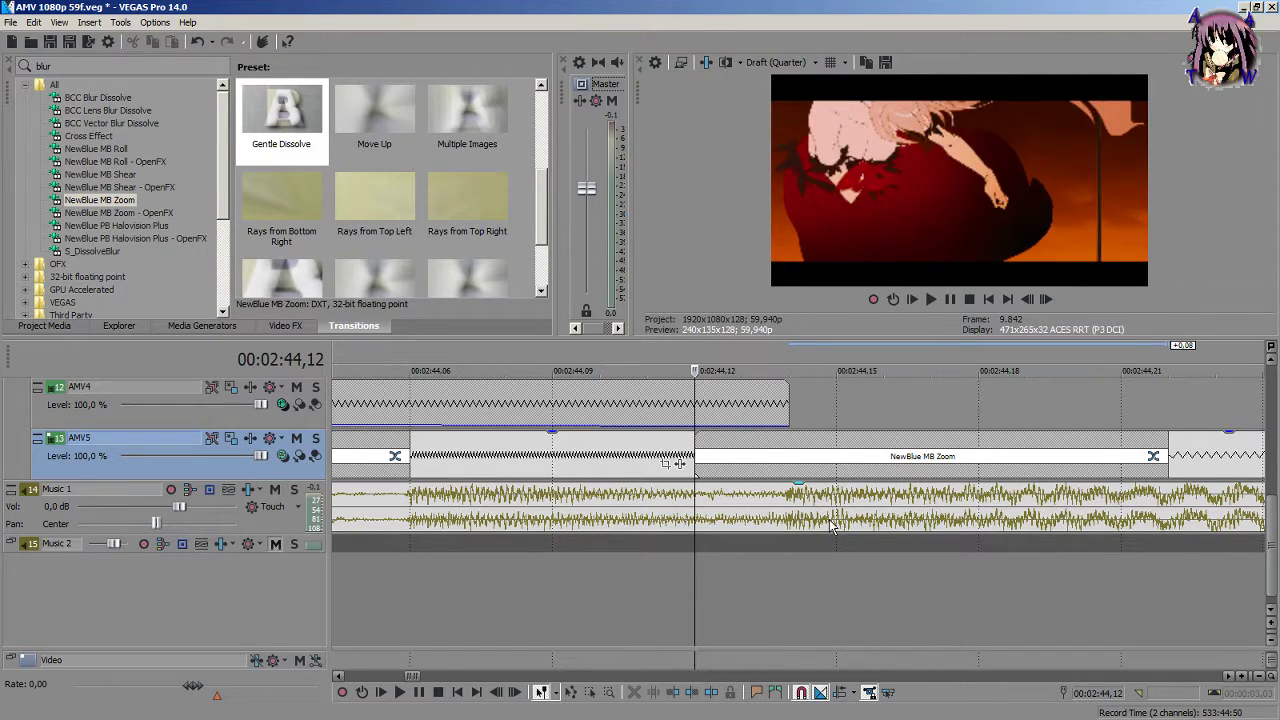
pyautogui.click(745, 570)
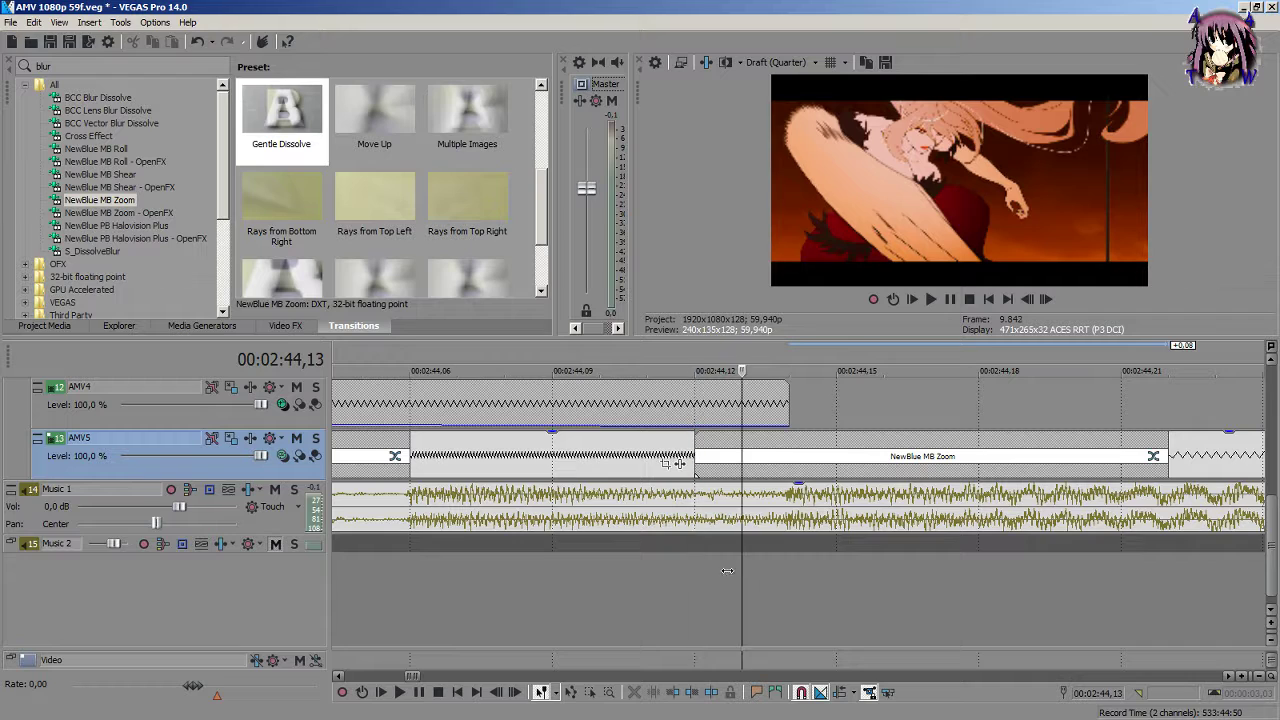
pyautogui.click(792, 571)
pyautogui.click(839, 571)
pyautogui.click(870, 571)
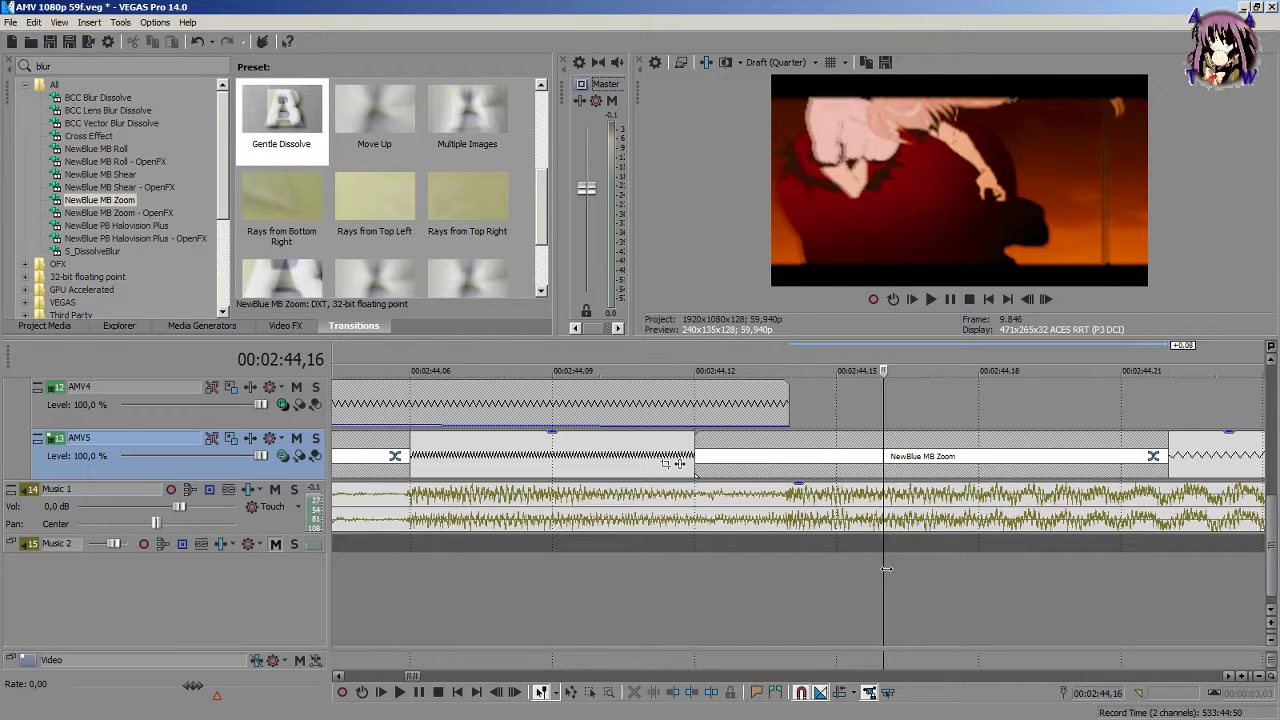
pyautogui.click(935, 577)
pyautogui.click(978, 572)
pyautogui.click(1026, 568)
pyautogui.click(1121, 560)
pyautogui.click(1166, 553)
pyautogui.click(788, 560)
pyautogui.click(837, 560)
pyautogui.click(909, 559)
pyautogui.click(790, 560)
pyautogui.click(697, 560)
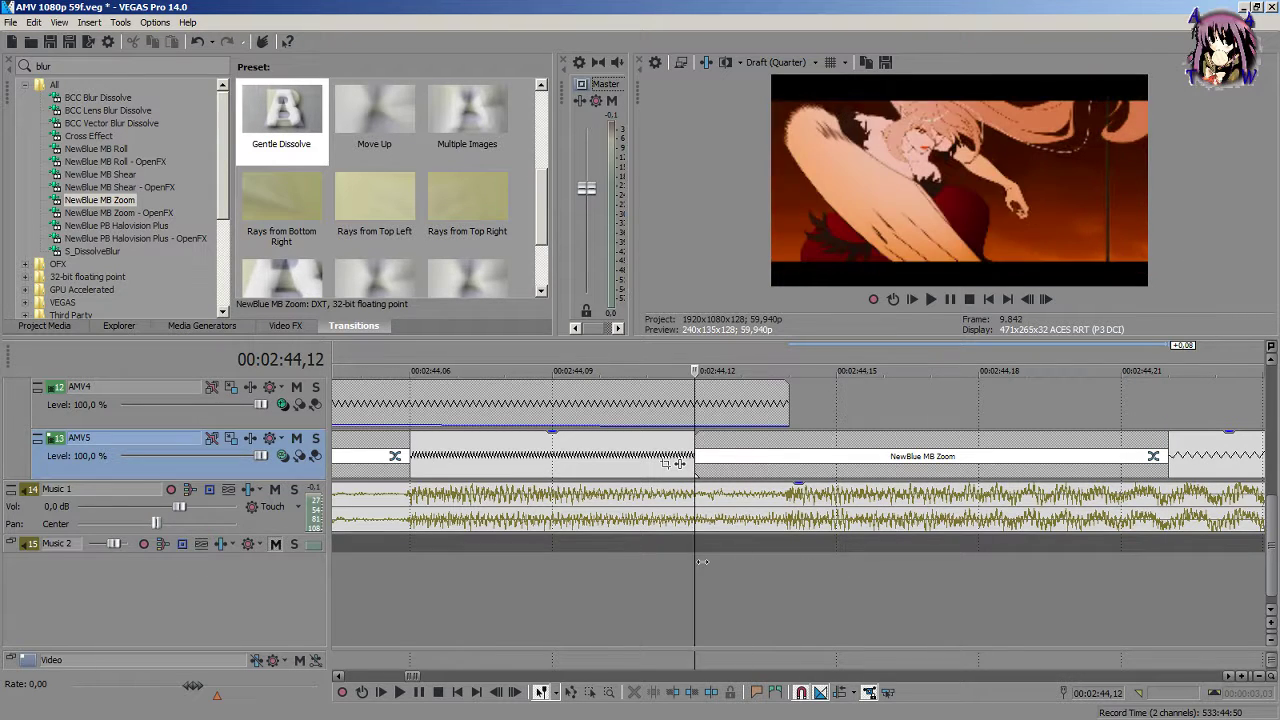
pyautogui.click(745, 560)
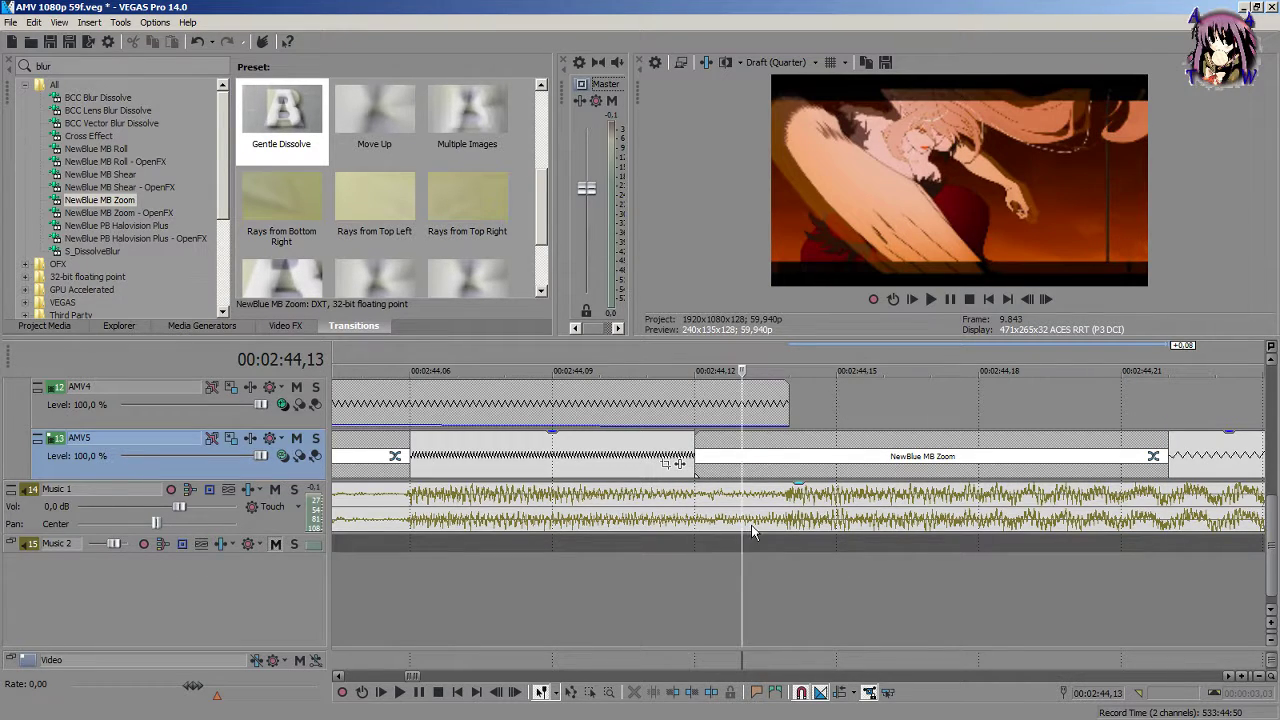
# Step: Overlap the AMV5 clips at the next cut, at 00:02:44,38, with a 10-frame crossfade
pyautogui.scroll(-3, 727, 551)
pyautogui.scroll(3, 727, 551)
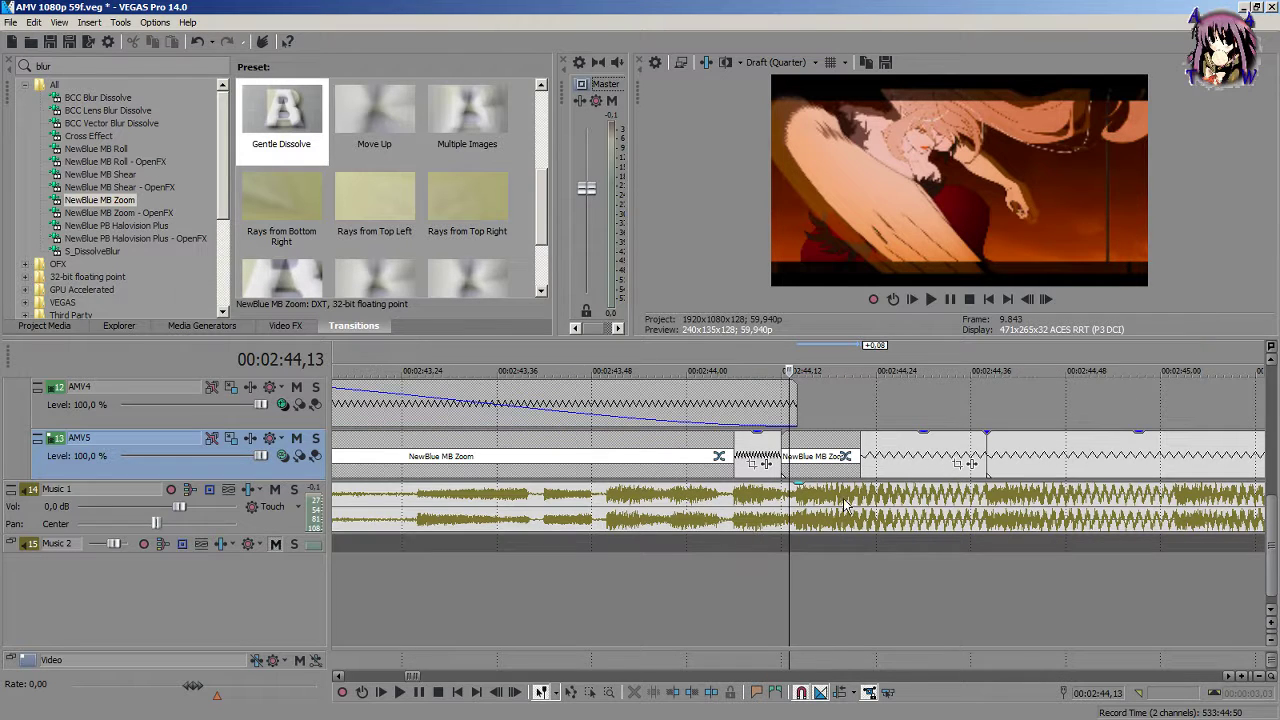
pyautogui.click(980, 460)
pyautogui.scroll(3, 777, 466)
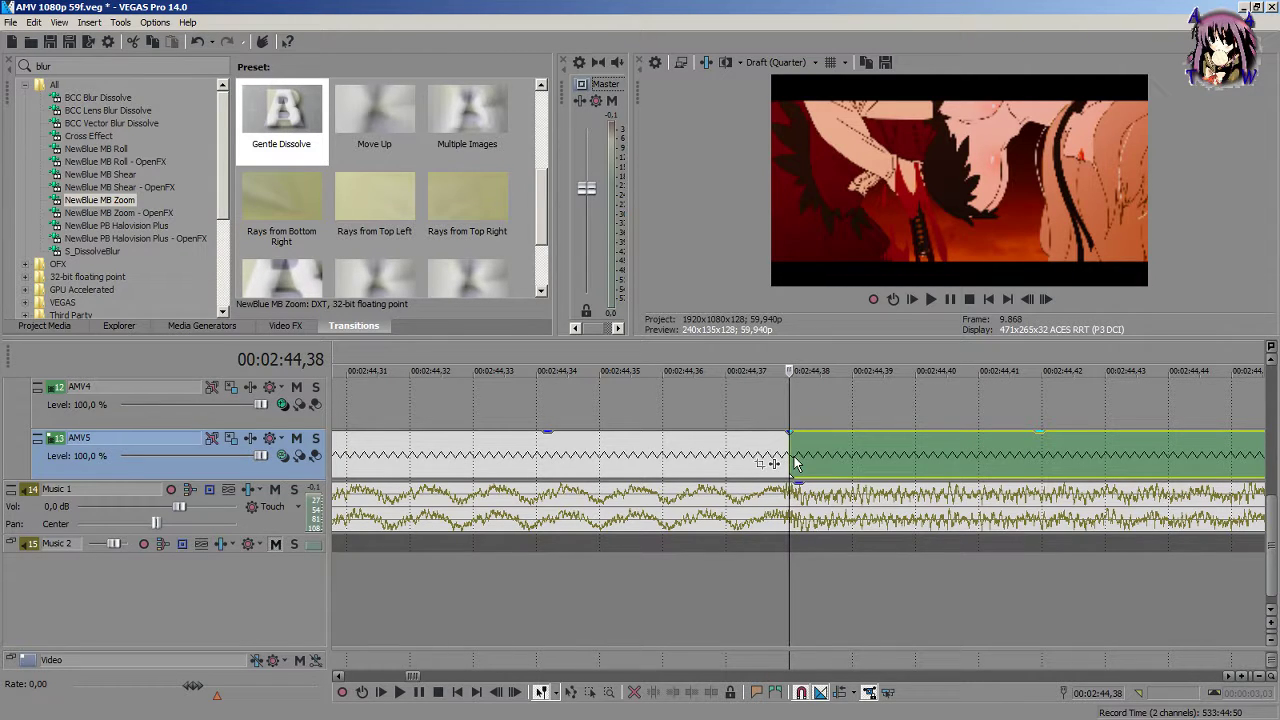
pyautogui.scroll(-8, 788, 460)
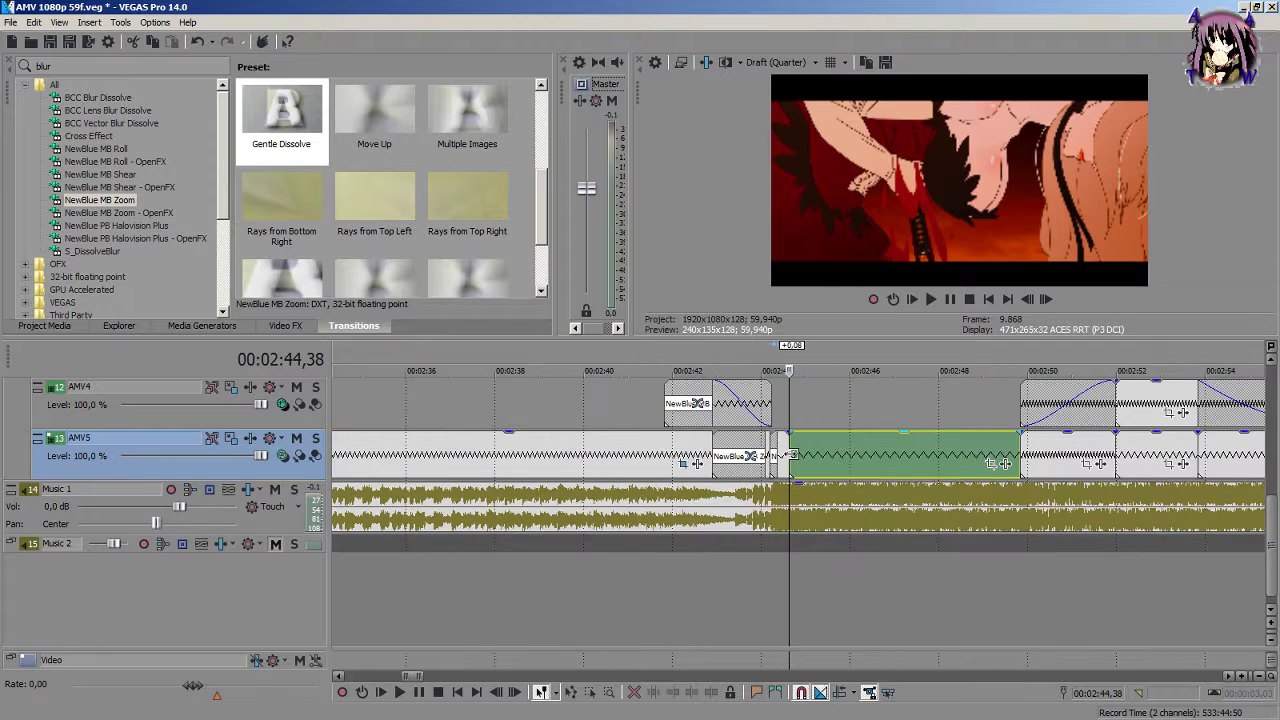
pyautogui.scroll(8, 1036, 472)
pyautogui.moveTo(790, 443); pyautogui.dragTo(1030, 466)
pyautogui.scroll(-1, 720, 456)
pyautogui.scroll(-2, 1030, 450)
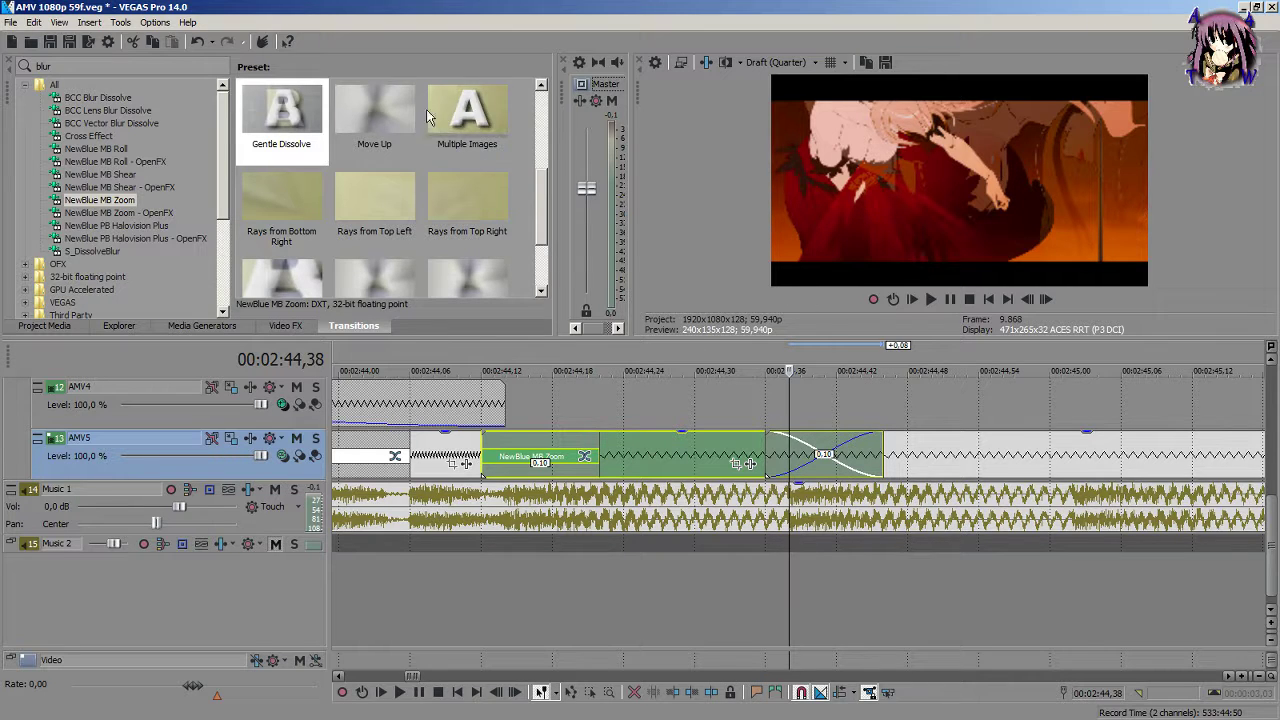
# Step: Apply the NewBlue MB Zoom transition with the Gentle Dissolve preset to the AMV5 crossfade around 00:02:44,38, keeping its default settings
pyautogui.moveTo(545, 180); pyautogui.dragTo(540, 236)
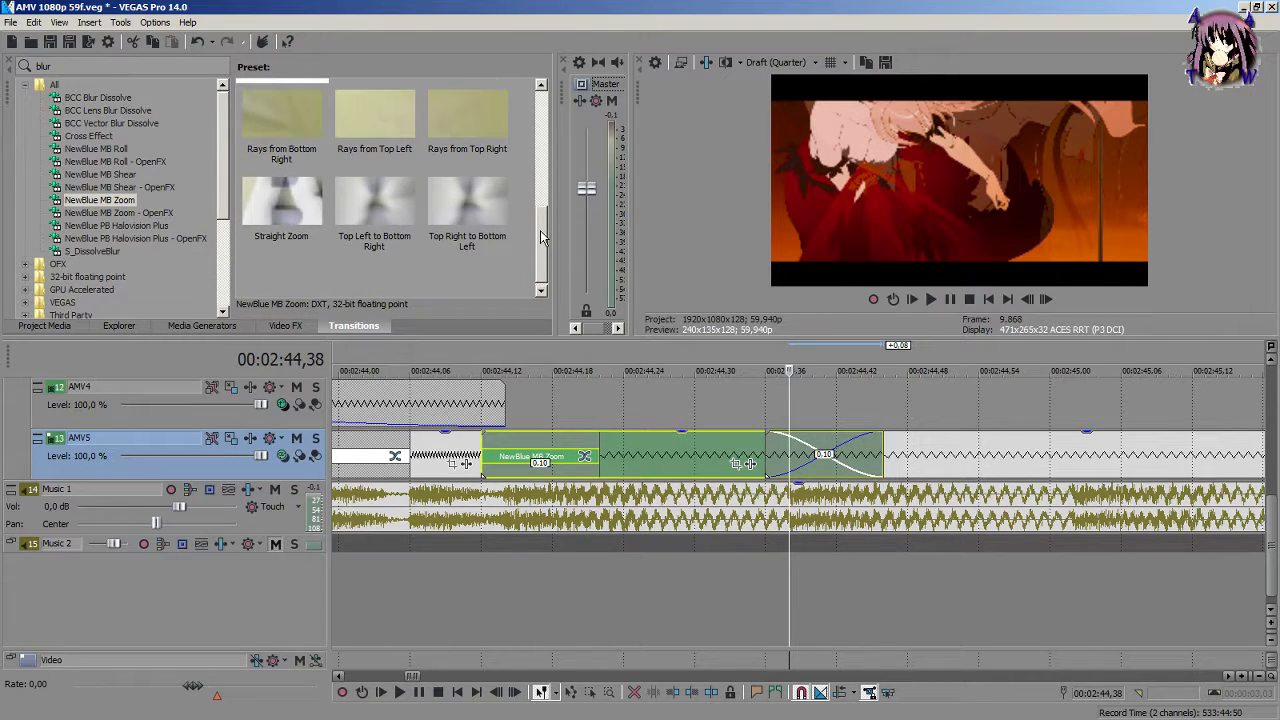
pyautogui.moveTo(540, 236); pyautogui.dragTo(550, 175)
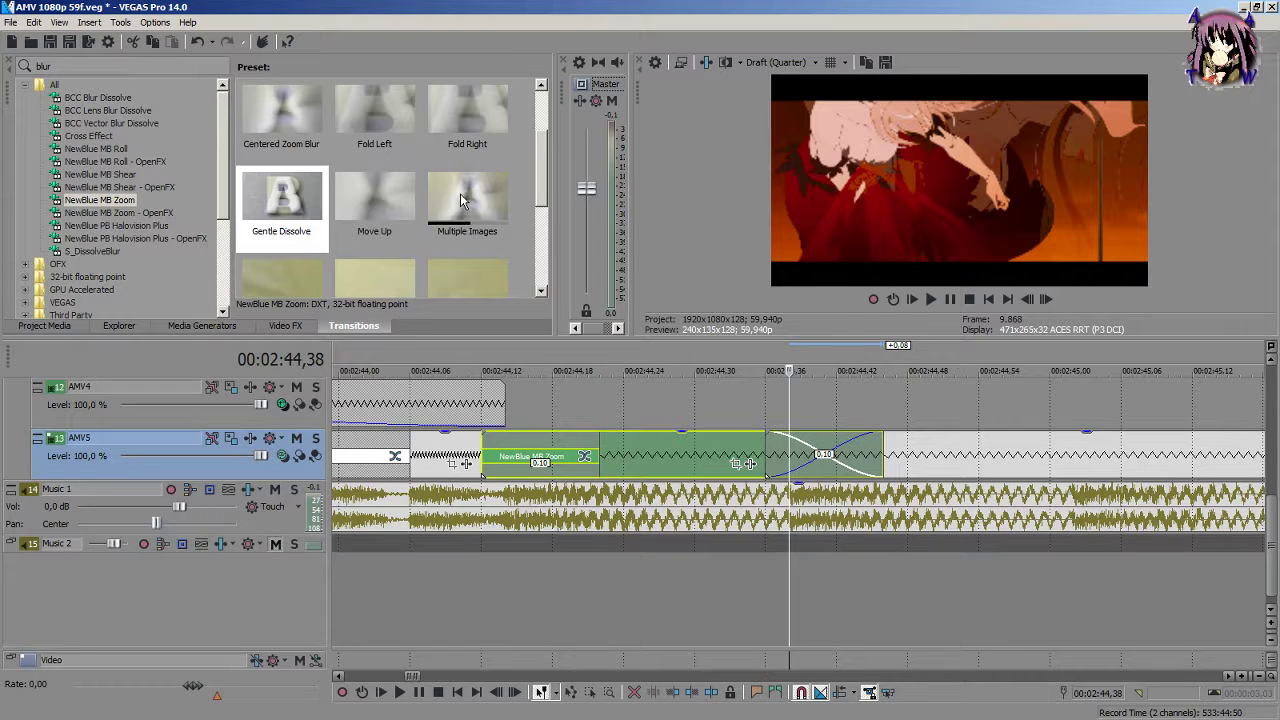
pyautogui.moveTo(281, 200); pyautogui.dragTo(812, 478)
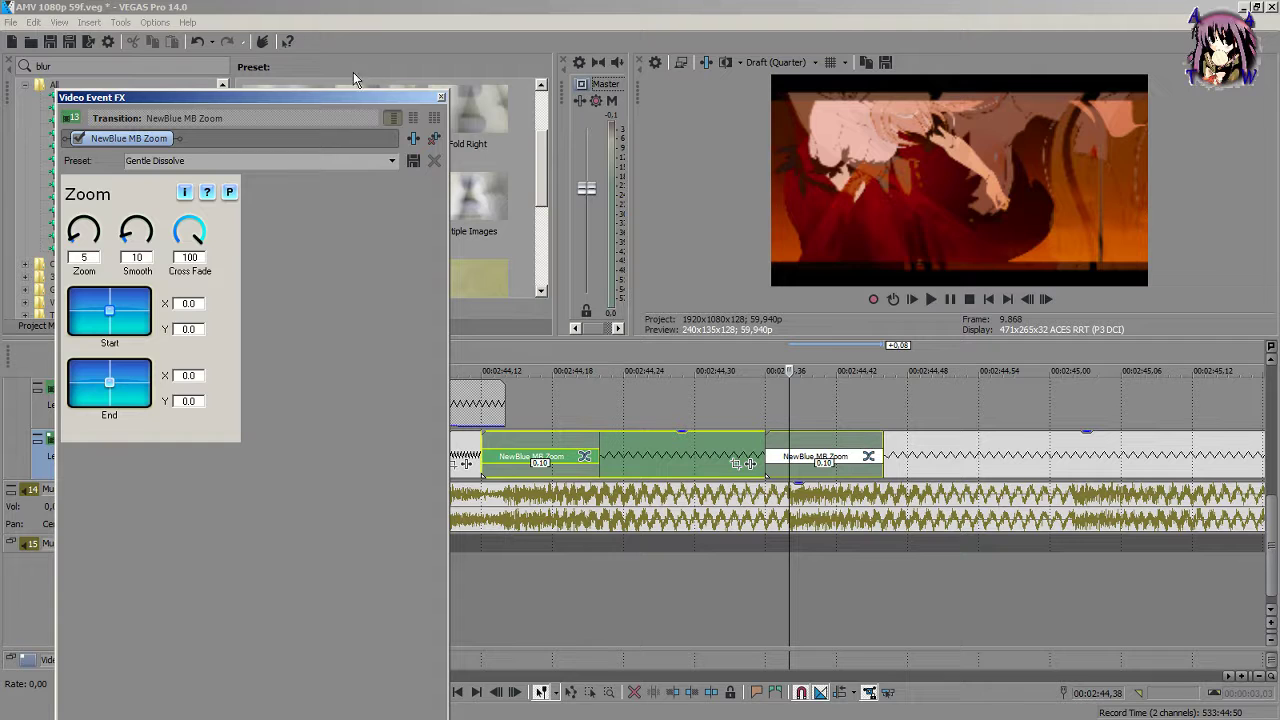
pyautogui.click(443, 99)
# Step: Split the AMV5 clip at 00:02:45,00 and overlap the two parts with a 10-frame NewBlue MB Zoom crossfade
pyautogui.scroll(-3, 752, 440)
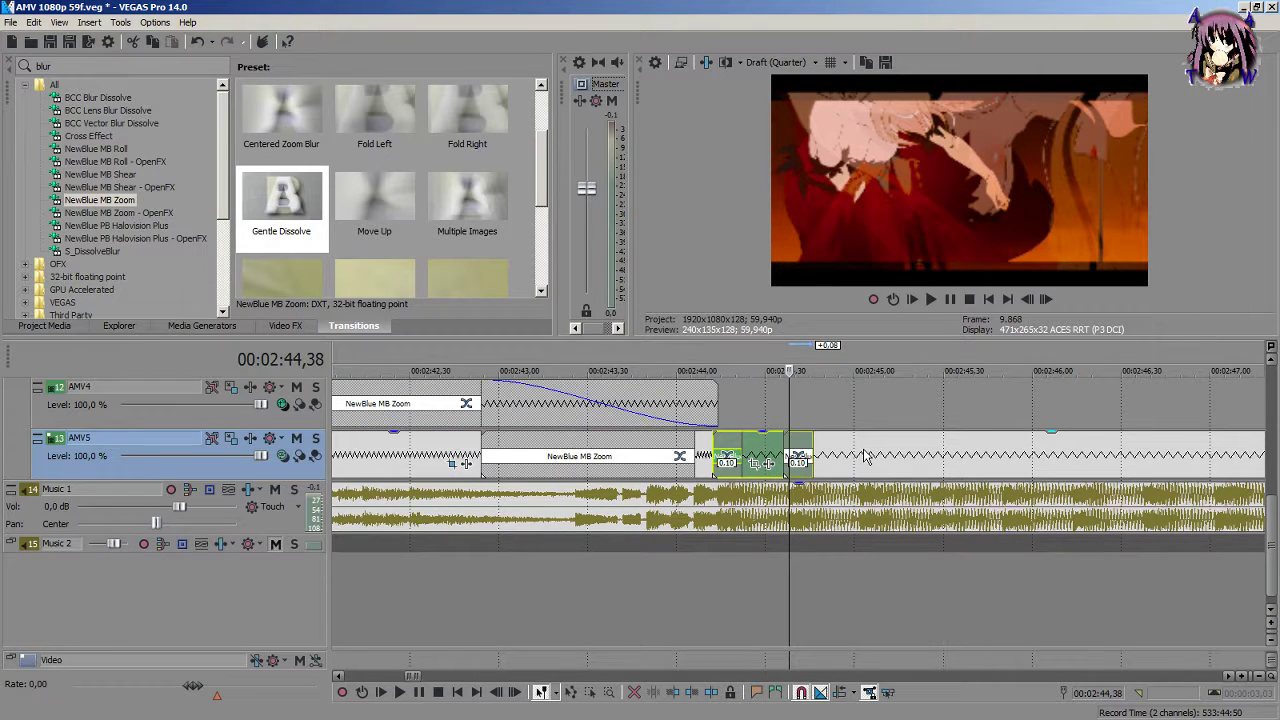
pyautogui.click(864, 452)
pyautogui.scroll(4, 864, 452)
pyautogui.moveTo(790, 450); pyautogui.dragTo(717, 456)
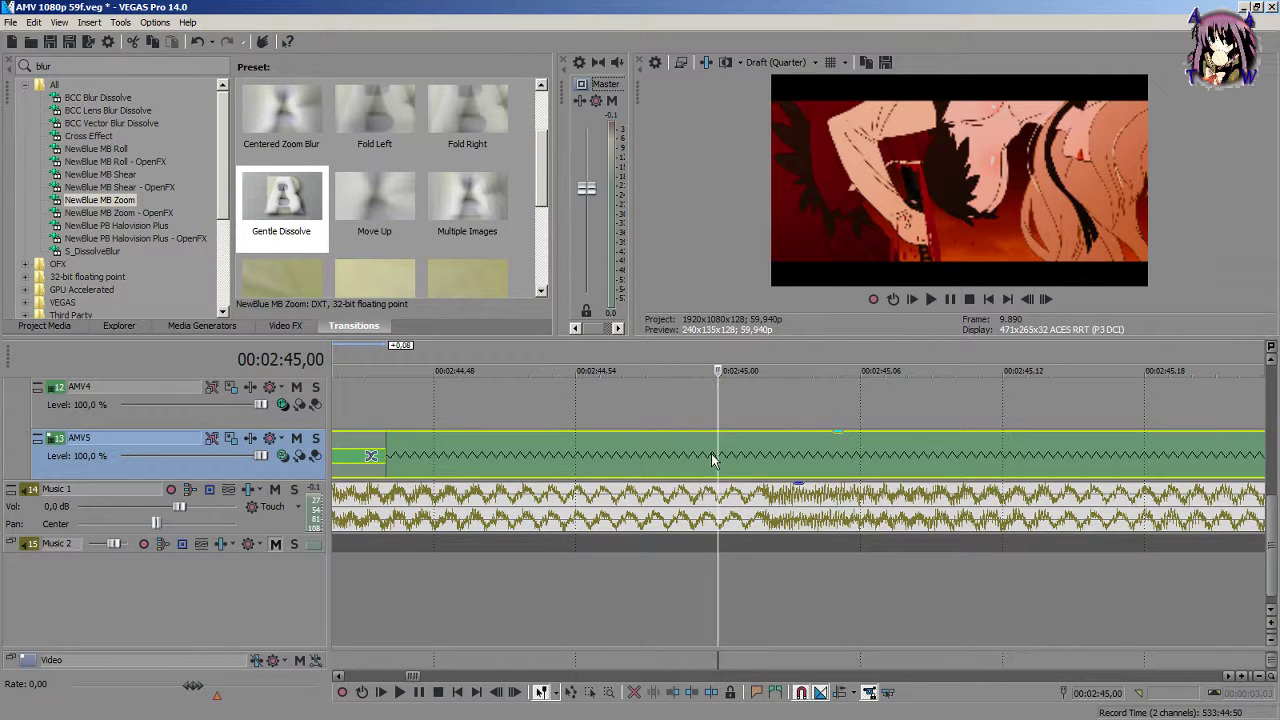
pyautogui.press('s')
pyautogui.moveTo(713, 456); pyautogui.dragTo(958, 452)
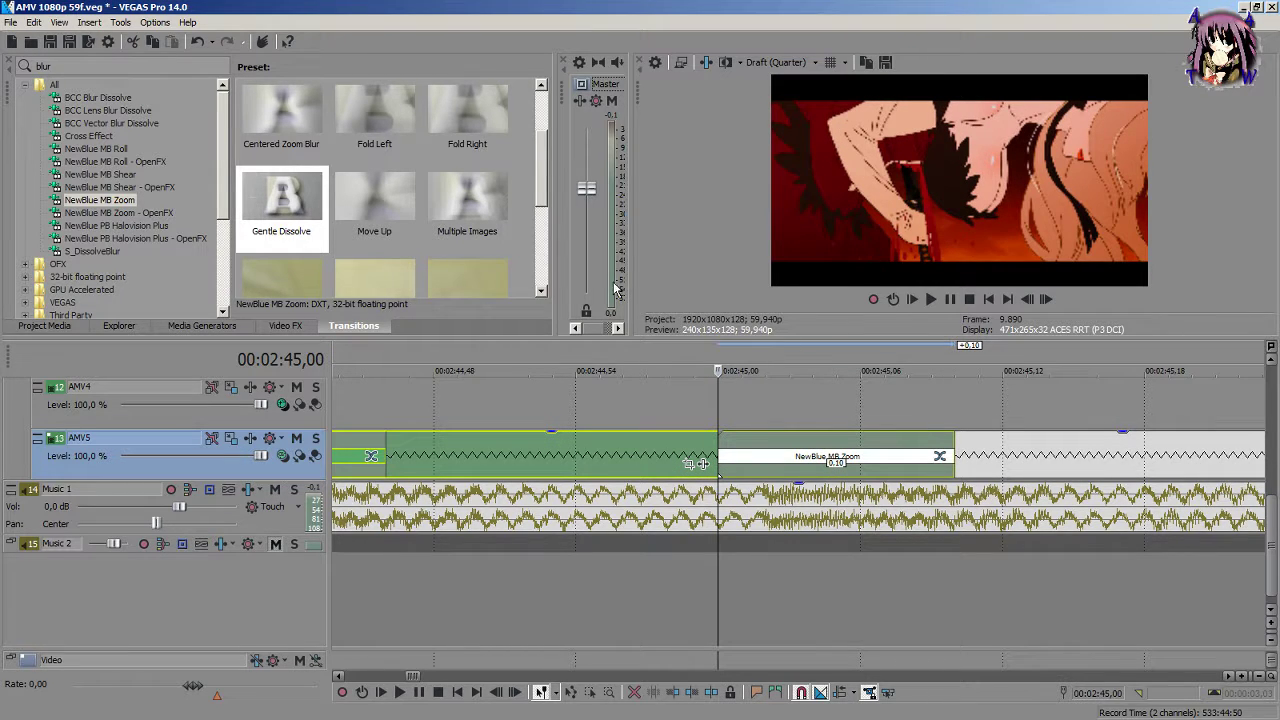
# Step: Split the AMV5 clip on the next beat at 00:02:45,24 and overlap the parts with a 10-frame NewBlue MB Zoom crossfade
pyautogui.scroll(-4, 750, 428)
pyautogui.click(816, 437)
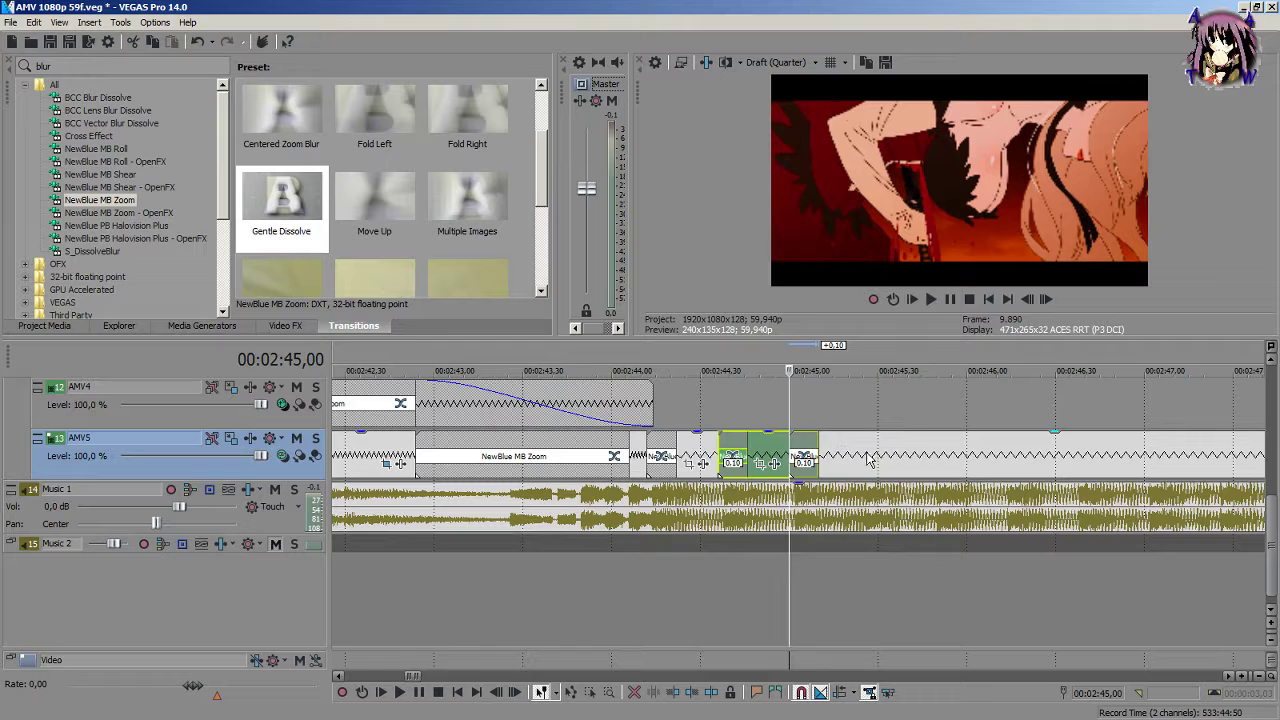
pyautogui.scroll(4, 800, 455)
pyautogui.press('Left')
pyautogui.press('Left')
pyautogui.press('Left')
pyautogui.press('s')
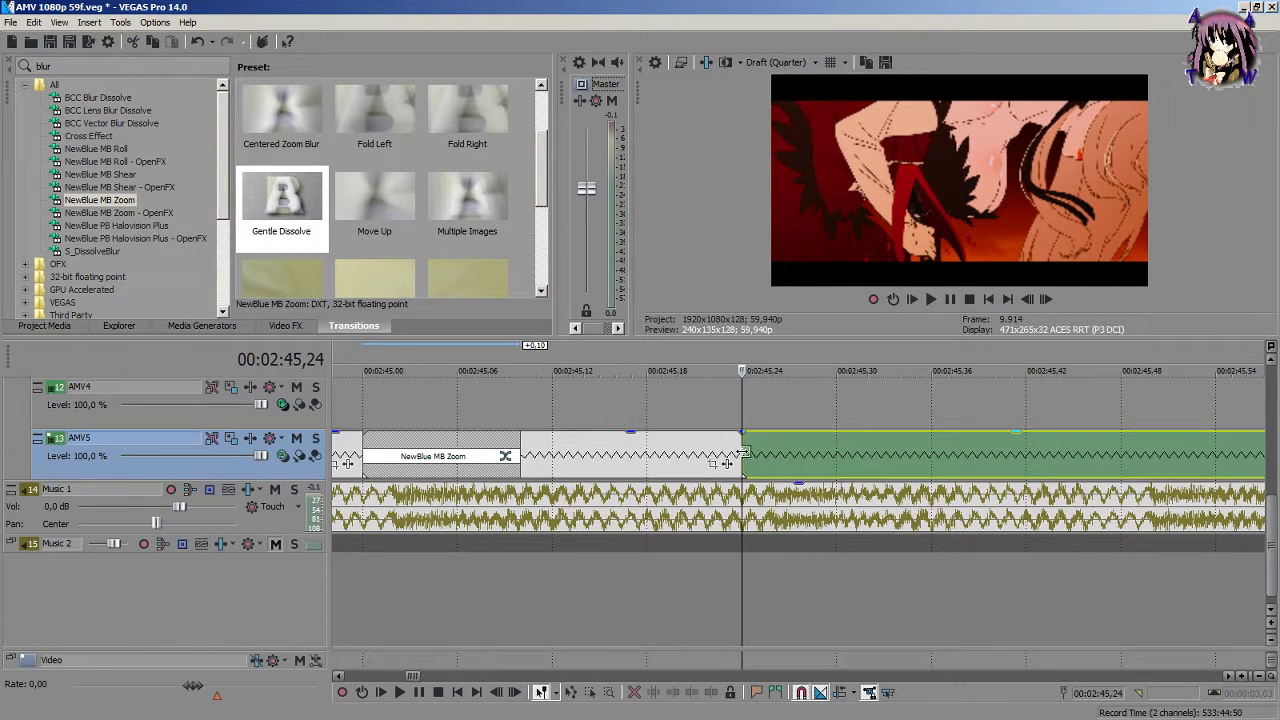
pyautogui.moveTo(741, 458); pyautogui.dragTo(899, 462)
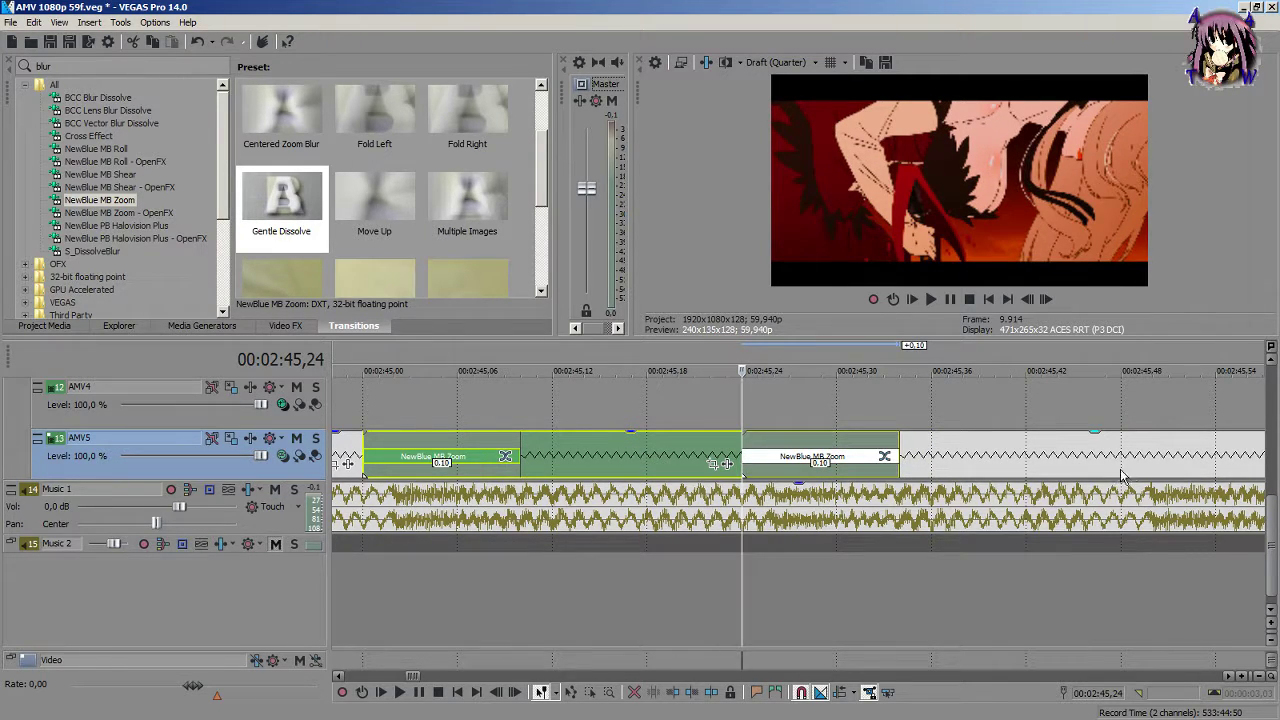
# Step: Split the AMV5 clip at 00:02:45,48 and overlap the two parts with a 10-frame NewBlue MB Zoom crossfade
pyautogui.press('space')
pyautogui.scroll(5, 1148, 462)
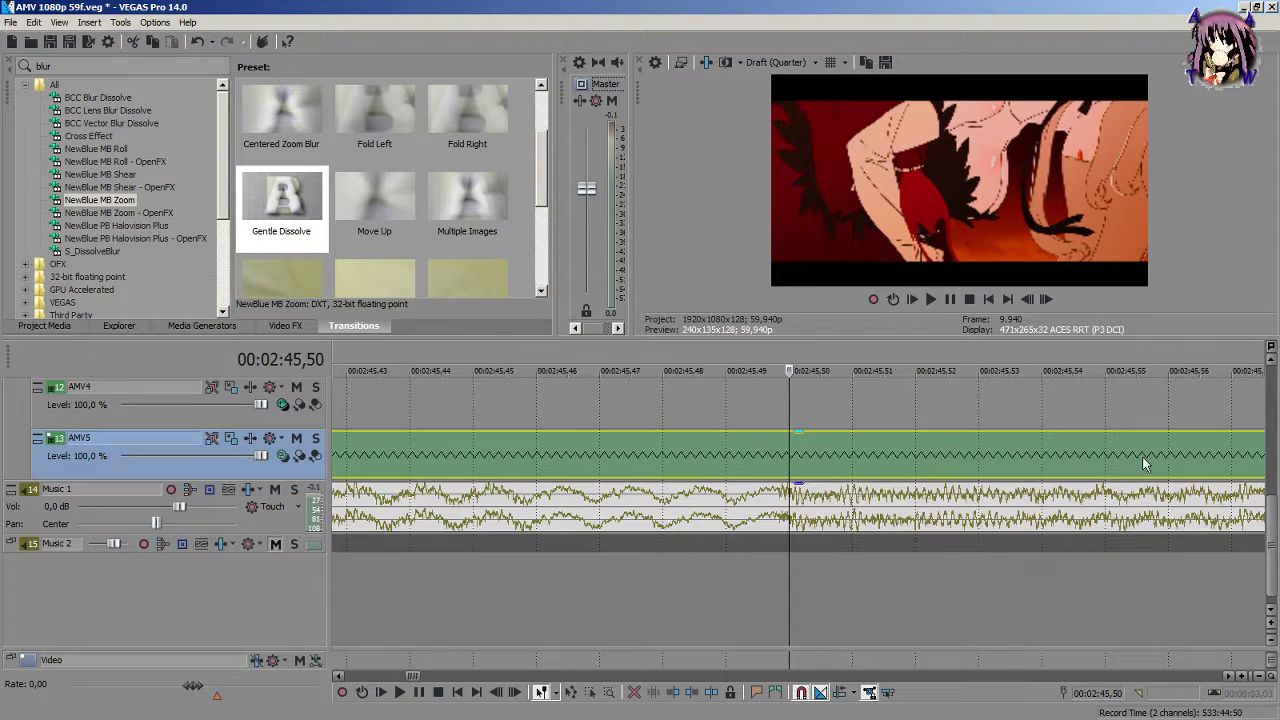
pyautogui.click(766, 453)
pyautogui.click(680, 462)
pyautogui.scroll(-3, 797, 445)
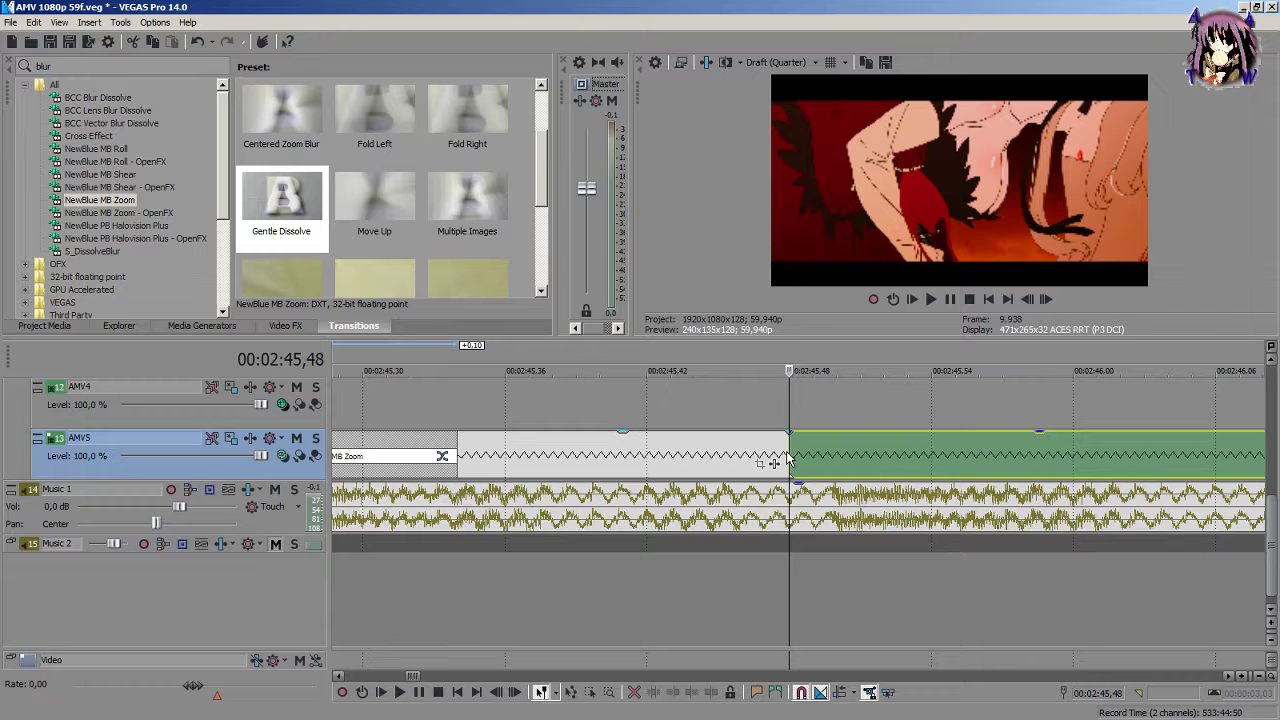
pyautogui.moveTo(788, 452); pyautogui.dragTo(1020, 460)
# Step: Split the AMV5 clip just before the beat at 00:02:46,12 and overlap the parts with a 10-frame NewBlue MB Zoom crossfade
pyautogui.scroll(-3, 977, 497)
pyautogui.scroll(2, 975, 497)
pyautogui.click(1097, 458)
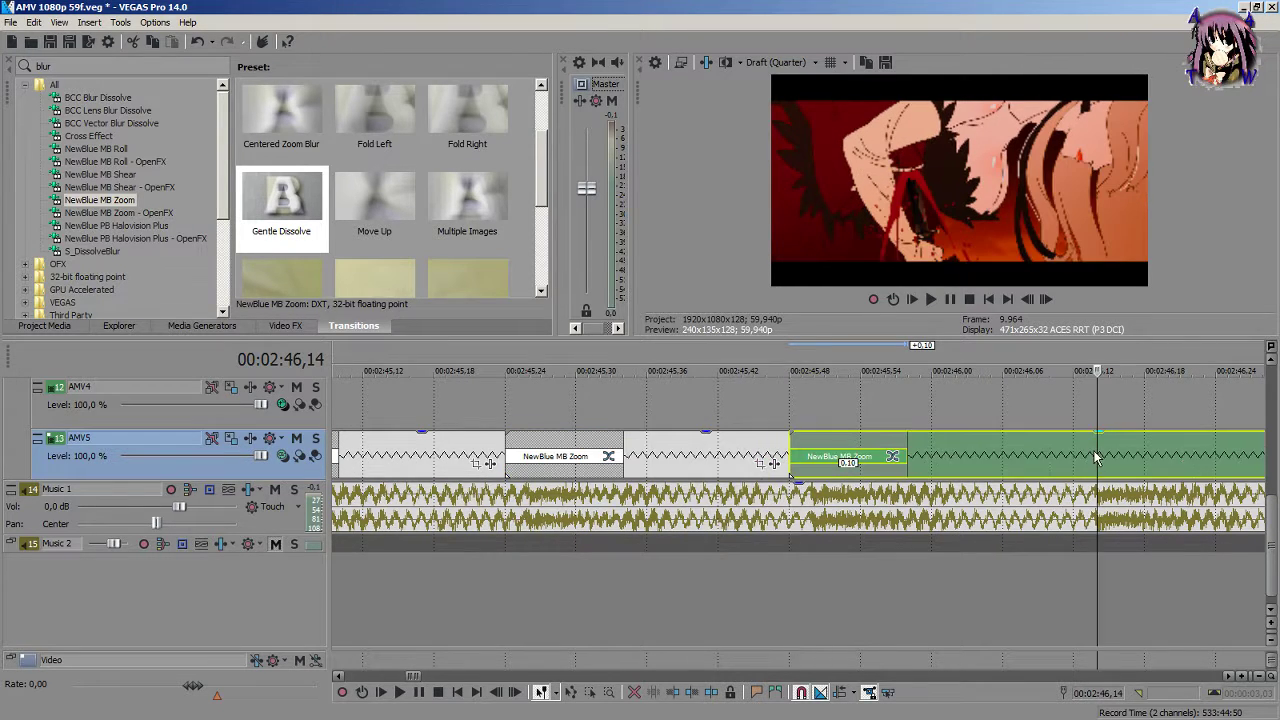
pyautogui.scroll(3, 1088, 465)
pyautogui.scroll(-2, 772, 468)
pyautogui.click(741, 458)
pyautogui.press('s')
pyautogui.click(727, 462)
pyautogui.moveTo(738, 452); pyautogui.dragTo(975, 462)
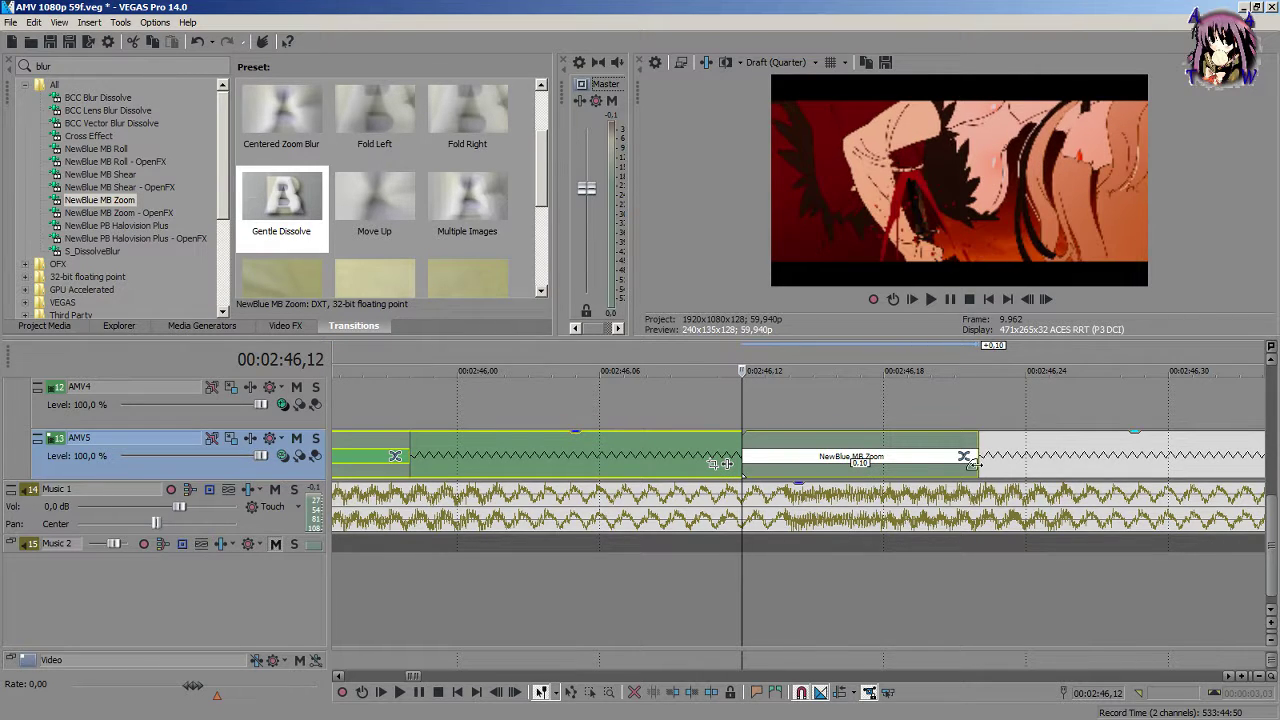
# Step: Split the AMV5 clip at 00:02:46,36 and overlap the two parts with a 10-frame NewBlue MB Zoom crossfade
pyautogui.scroll(-3, 975, 462)
pyautogui.click(789, 460)
pyautogui.scroll(2, 789, 460)
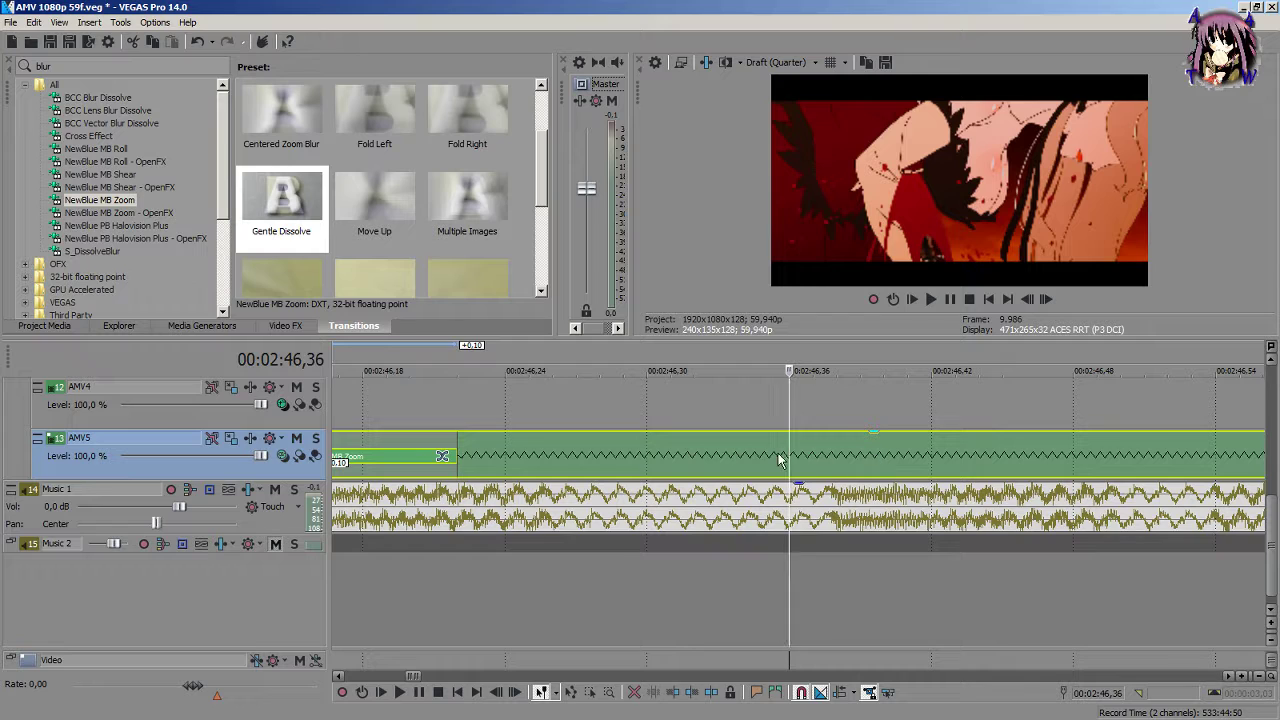
pyautogui.press('Right')
pyautogui.press('Right')
pyautogui.press('Left')
pyautogui.press('Left')
pyautogui.press('s')
pyautogui.moveTo(783, 453); pyautogui.dragTo(1027, 458)
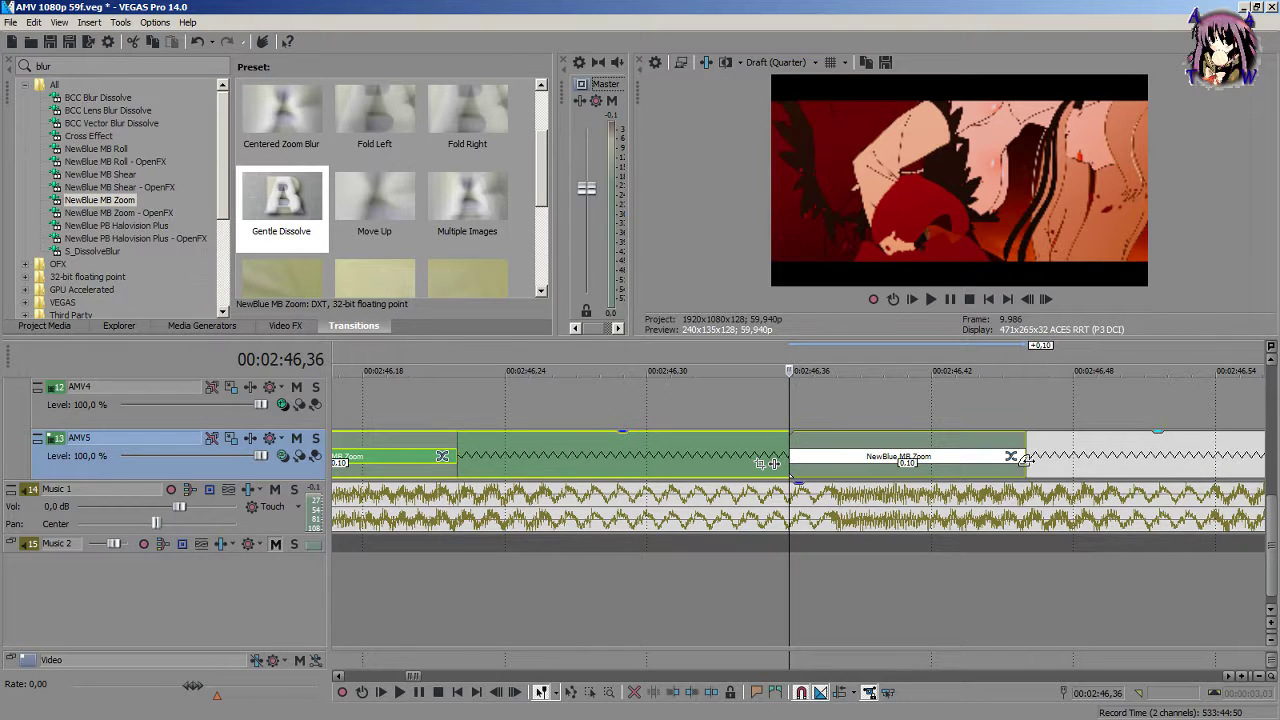
# Step: Split the AMV5 clip at 00:02:47,00 and overlap the two parts with a 10-frame NewBlue MB Zoom crossfade
pyautogui.scroll(-5, 1027, 458)
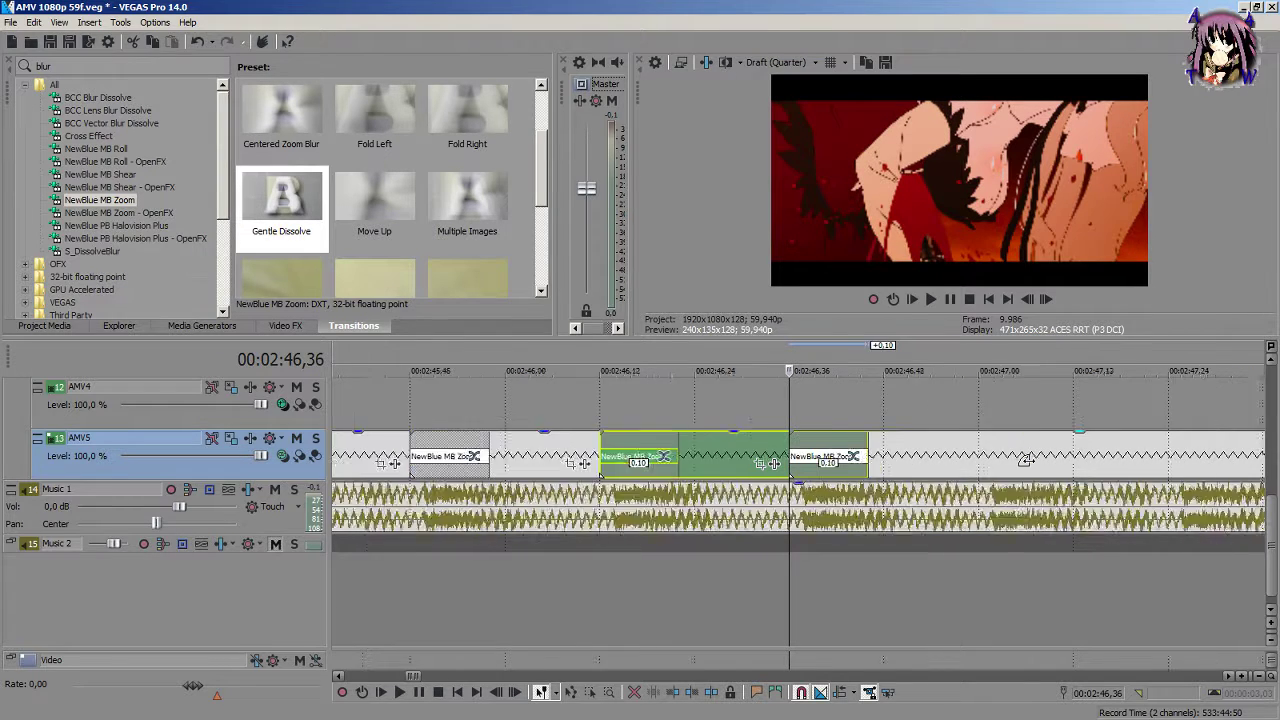
pyautogui.click(887, 460)
pyautogui.scroll(4, 887, 460)
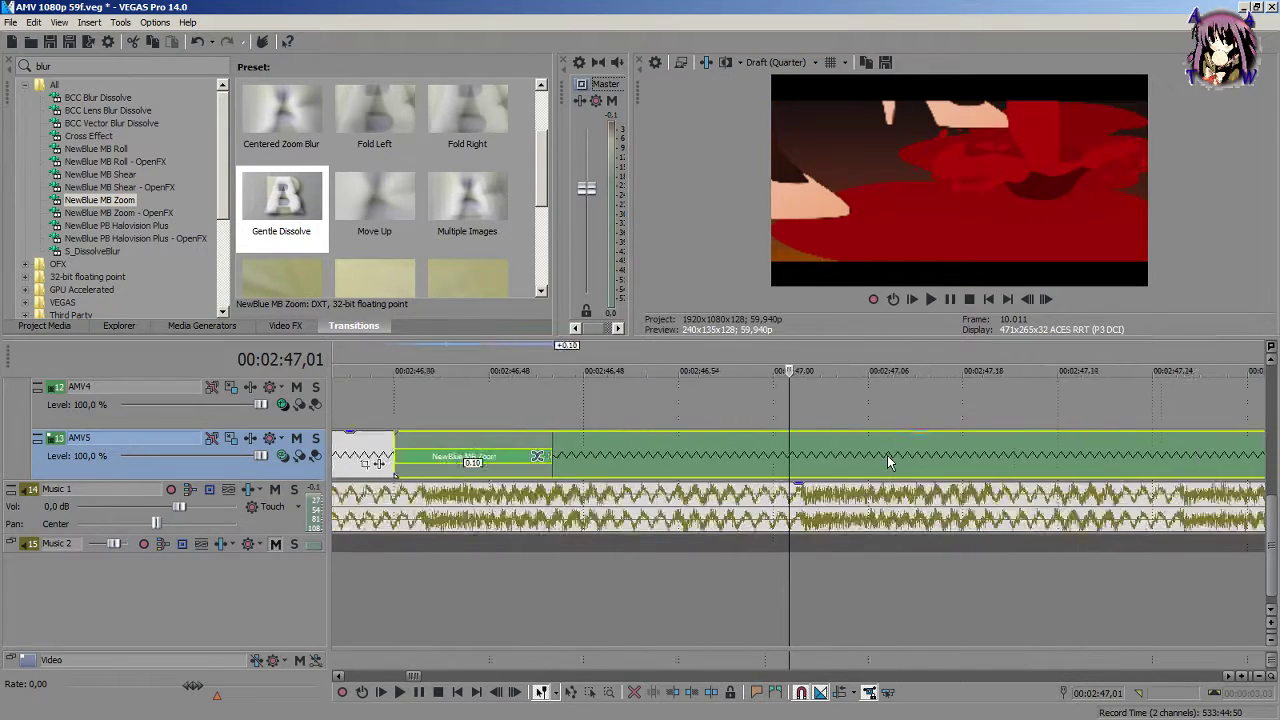
pyautogui.click(766, 458)
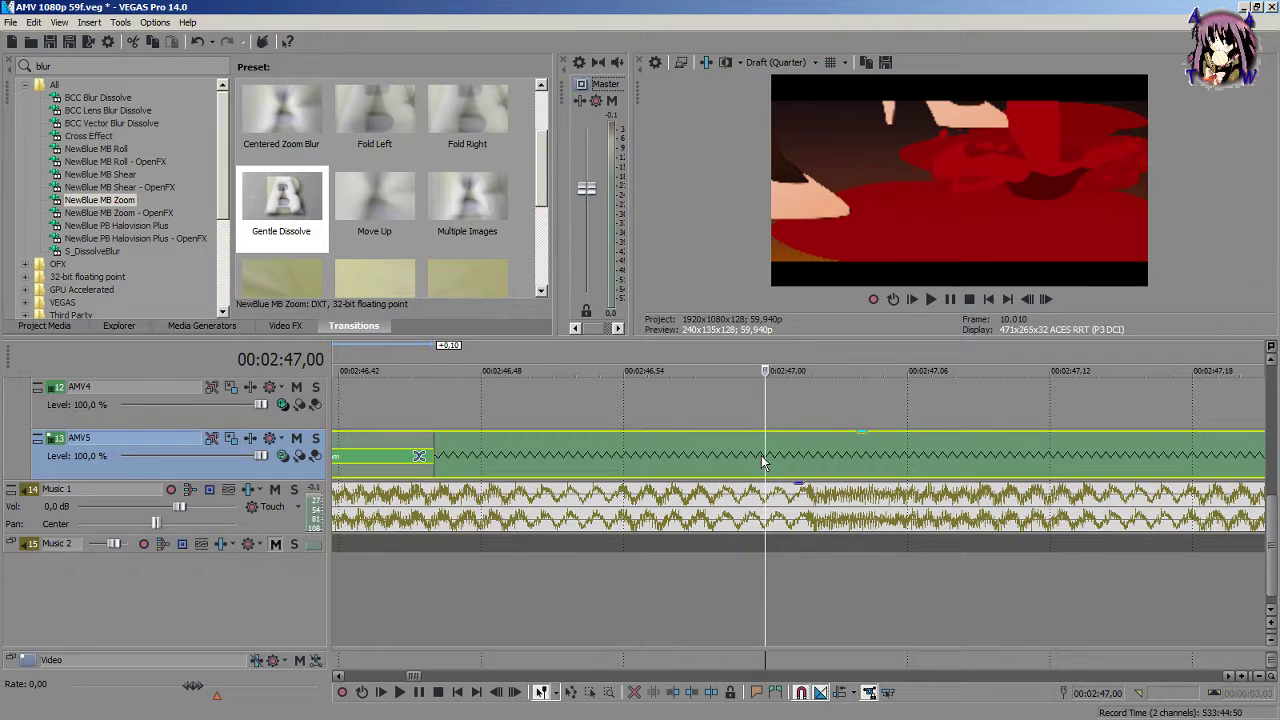
pyautogui.press('s')
pyautogui.moveTo(761, 451); pyautogui.dragTo(990, 457)
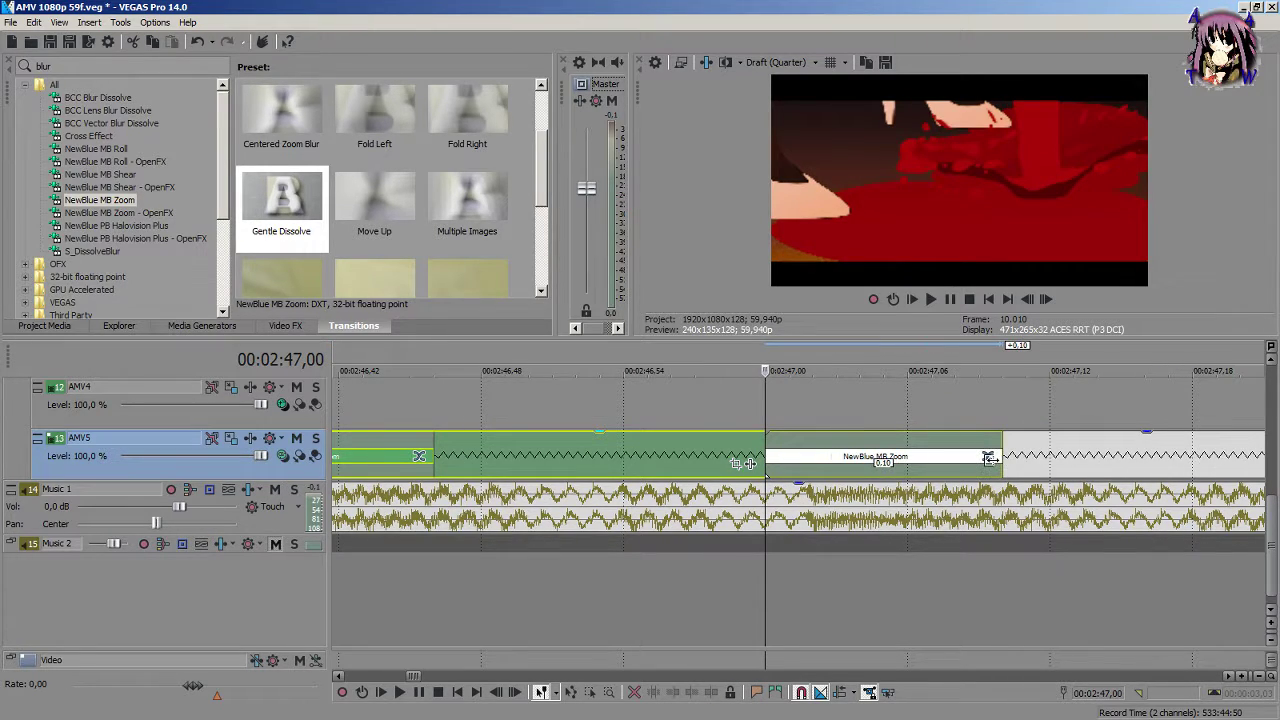
# Step: Cut the AMV5 clip just before the beat at 00:02:47,24 and overlap the parts with a 10-frame NewBlue MB Zoom crossfade
pyautogui.scroll(-4, 888, 458)
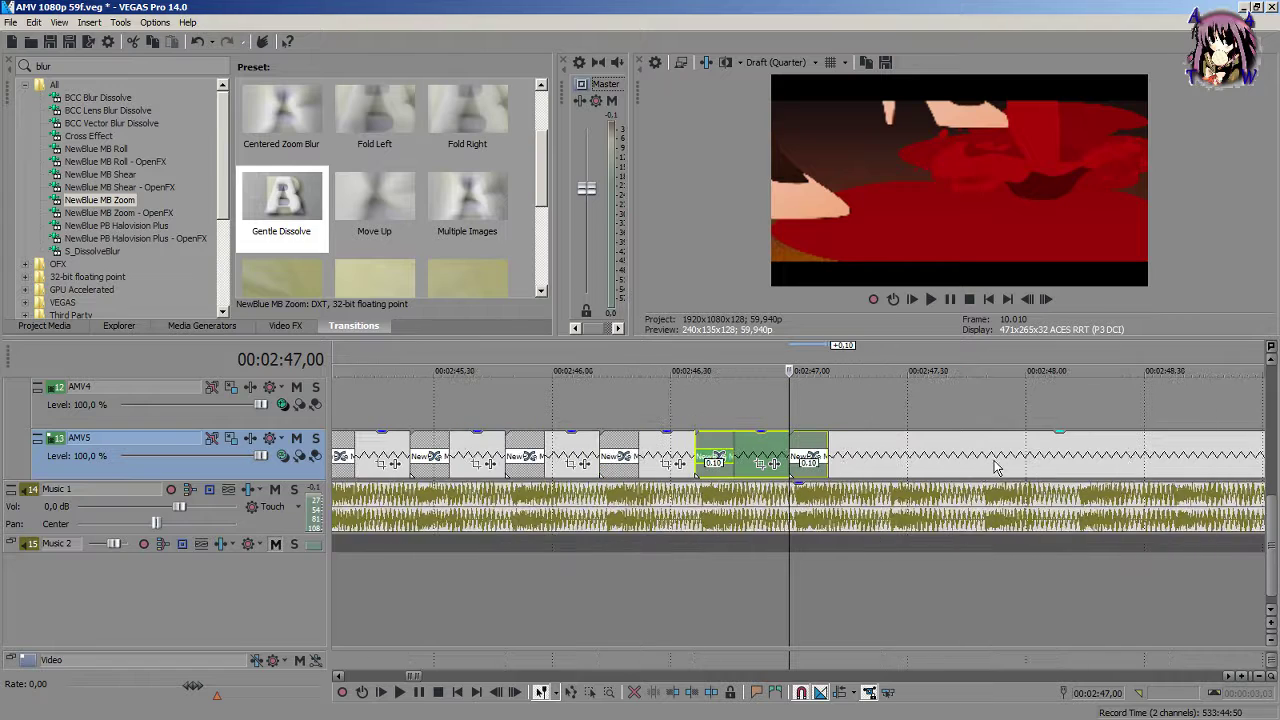
pyautogui.click(888, 458)
pyautogui.scroll(8, 888, 458)
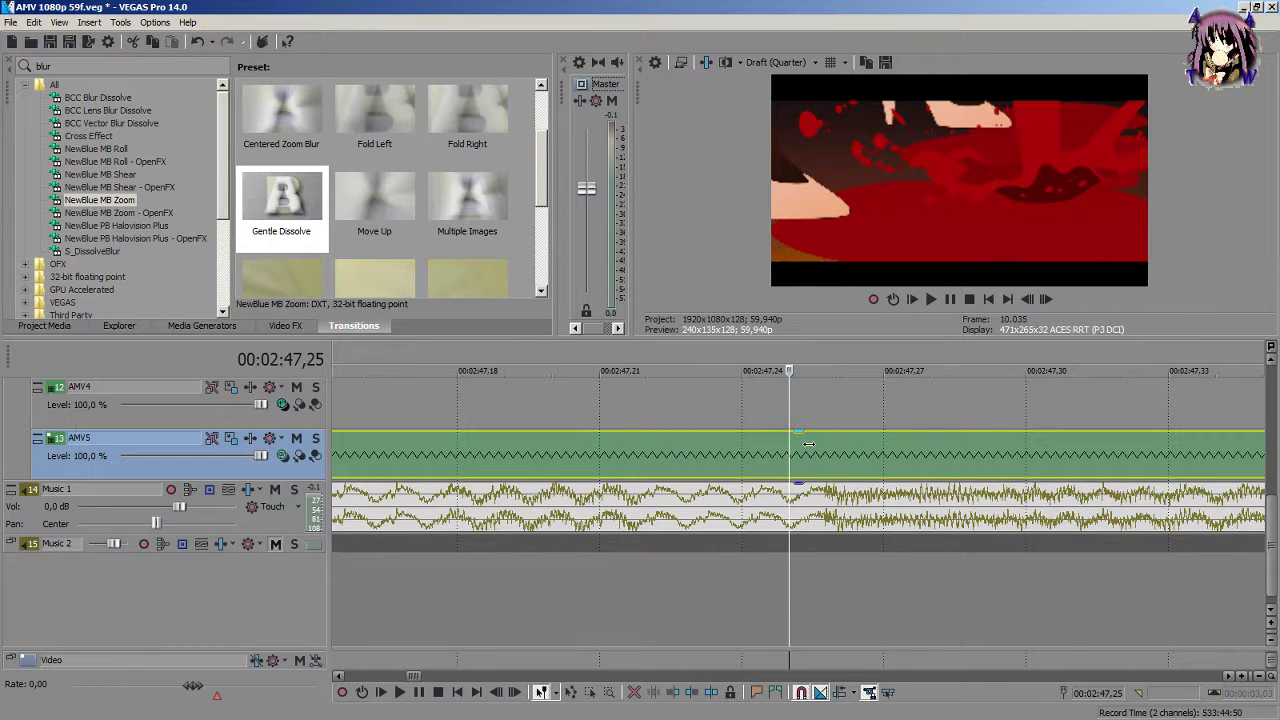
pyautogui.click(750, 450)
pyautogui.click(837, 443)
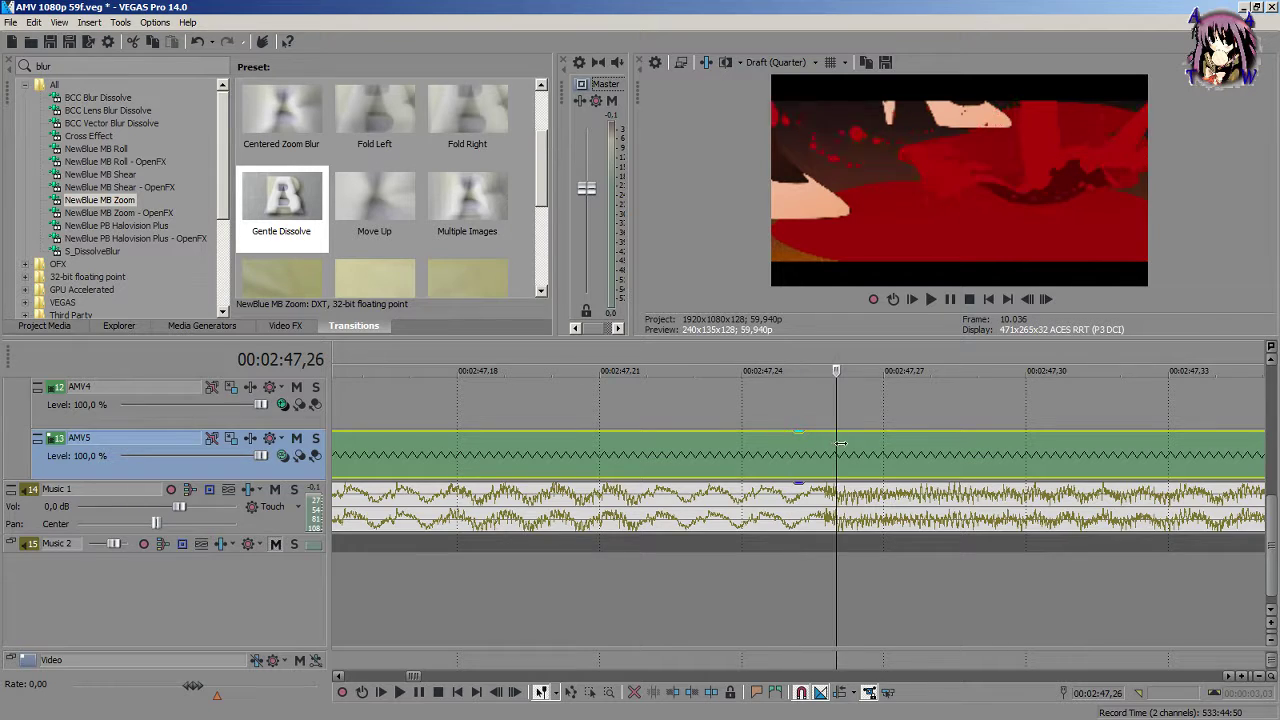
pyautogui.click(743, 455)
pyautogui.scroll(-6, 743, 460)
pyautogui.scroll(-2, 743, 460)
pyautogui.moveTo(790, 455); pyautogui.dragTo(846, 461)
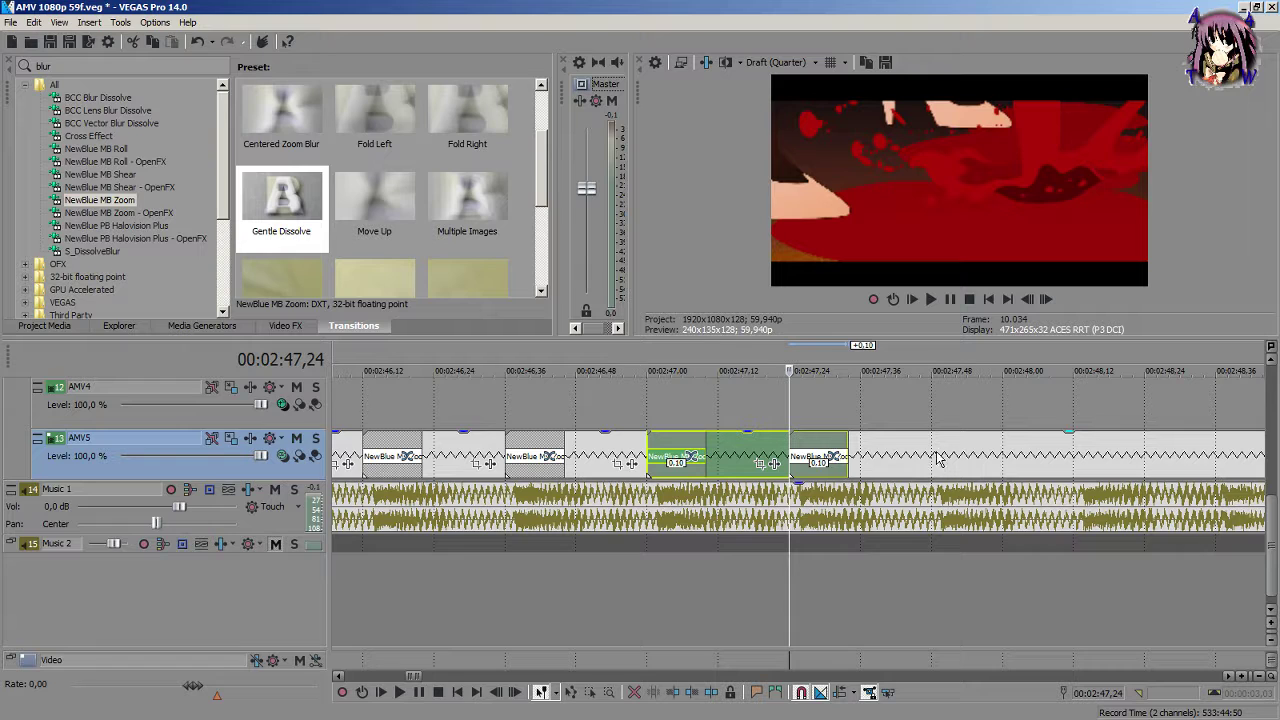
# Step: Split the AMV5 clip at 00:02:47,47 and overlap the two parts with a 10-frame NewBlue MB Zoom crossfade
pyautogui.click(940, 459)
pyautogui.scroll(3, 943, 457)
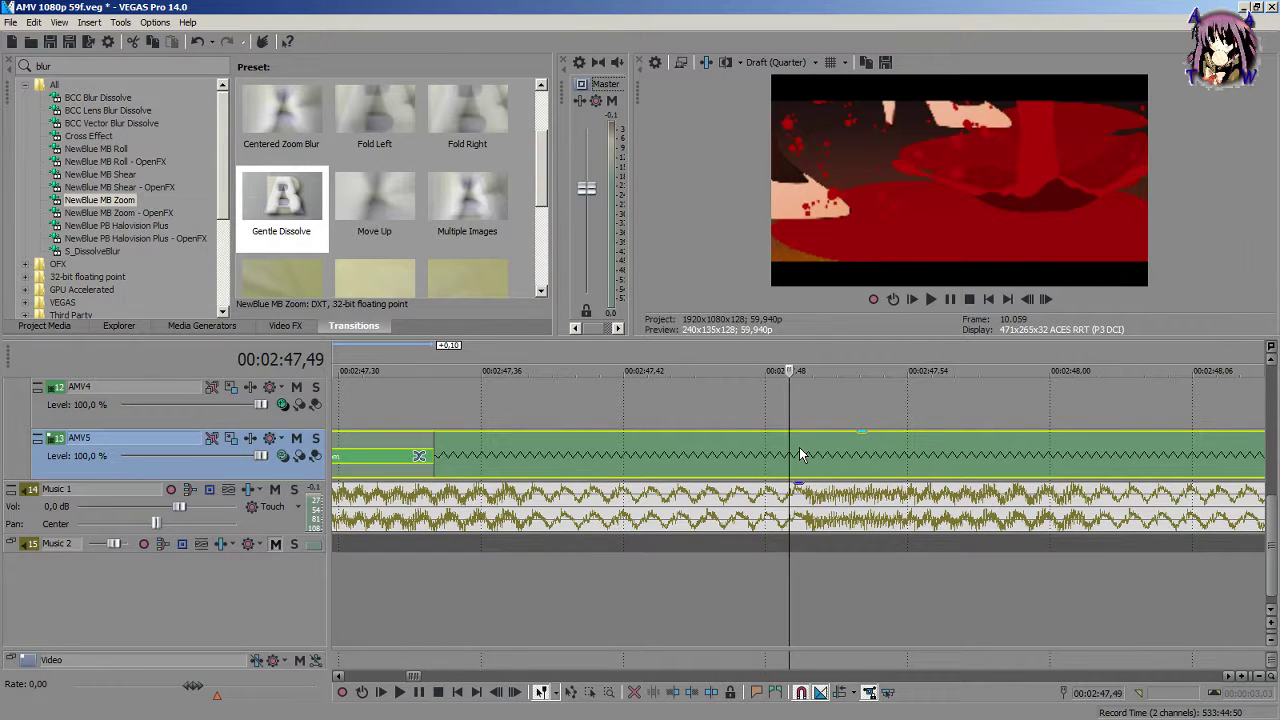
pyautogui.press('Left')
pyautogui.press('Left')
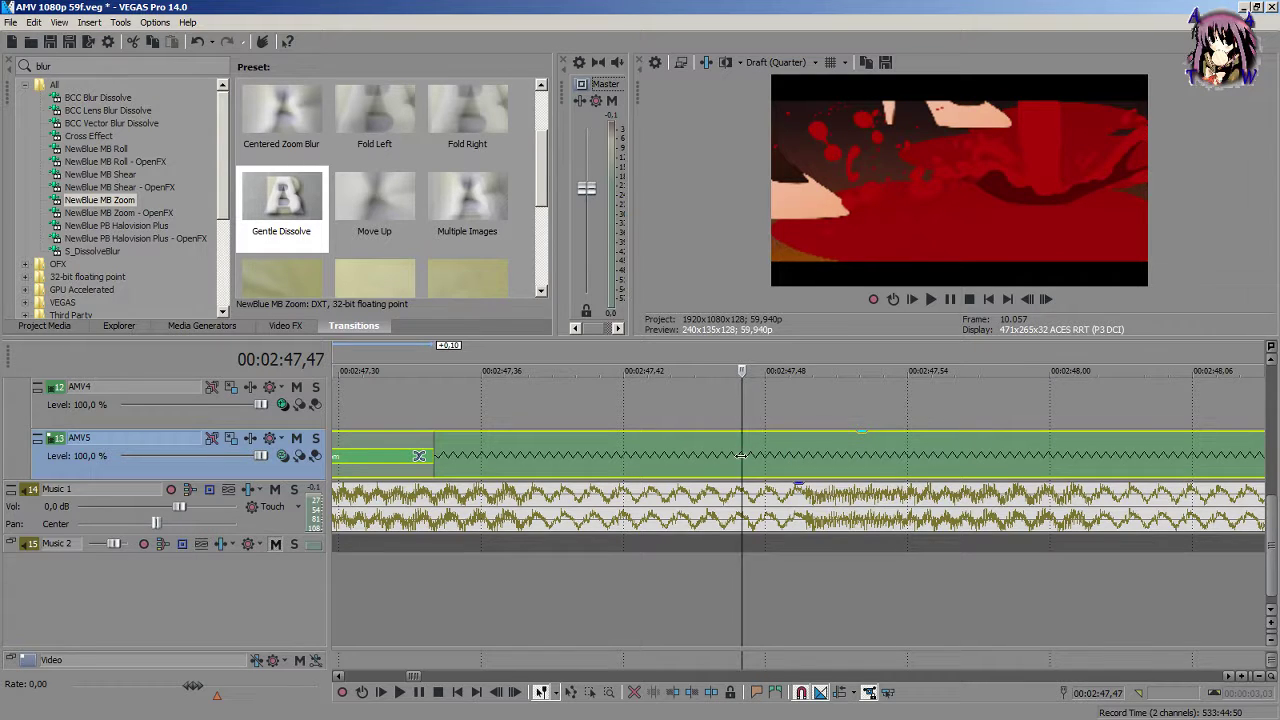
pyautogui.press('s')
pyautogui.moveTo(740, 456); pyautogui.dragTo(985, 460)
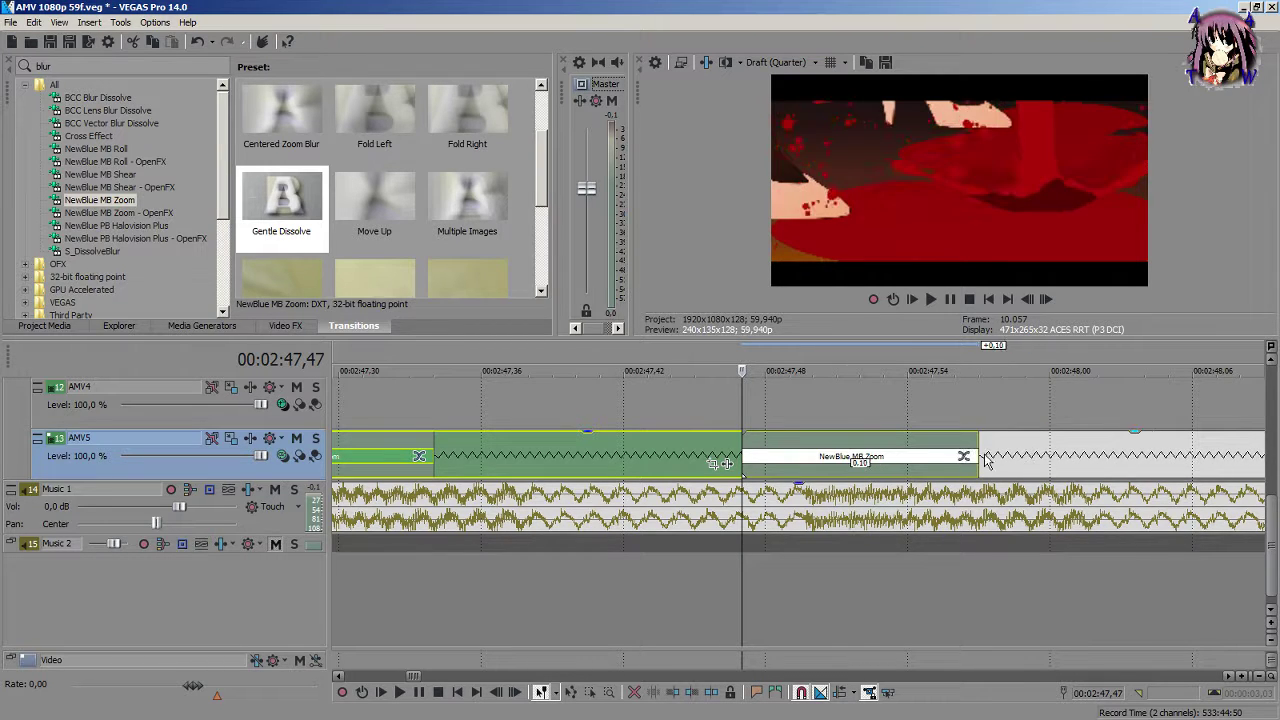
# Step: Split the AMV5 clip two frames before the beat, at 00:02:48,12, and overlap the parts with a 10-frame NewBlue MB Zoom crossfade
pyautogui.scroll(-4, 985, 460)
pyautogui.click(950, 465)
pyautogui.scroll(5, 950, 465)
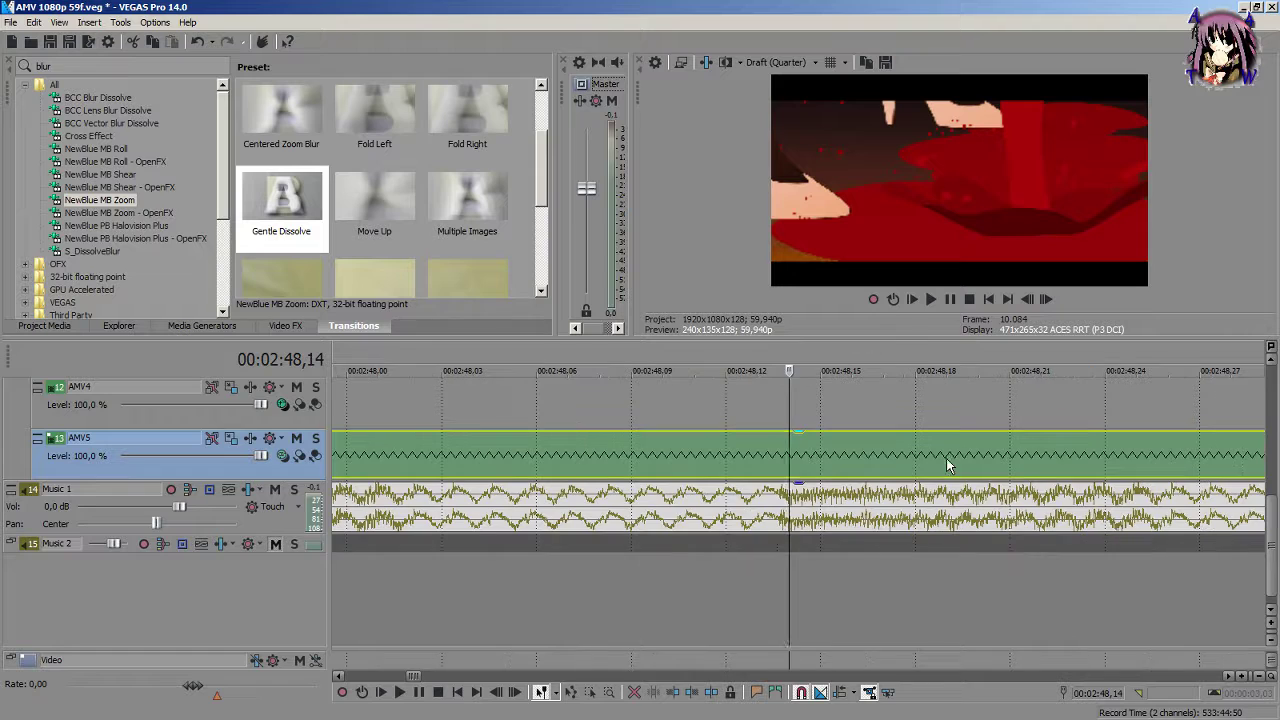
pyautogui.moveTo(789, 455); pyautogui.dragTo(724, 458)
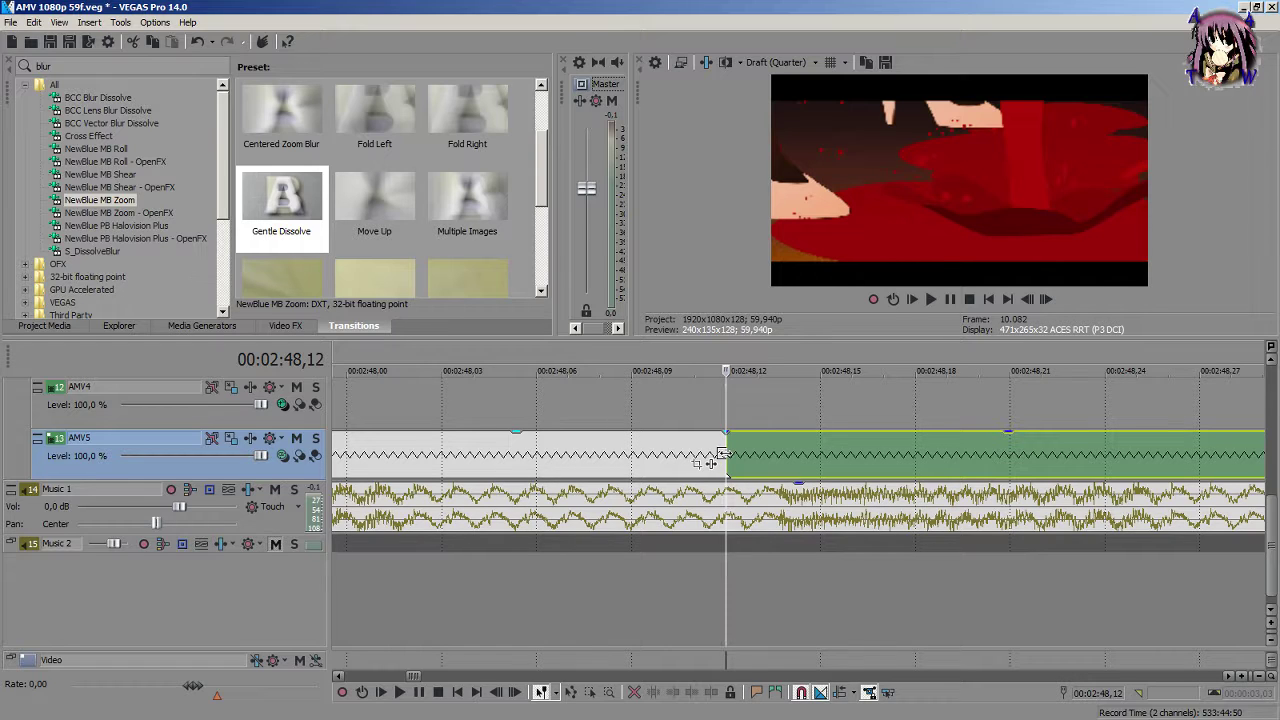
pyautogui.moveTo(722, 453); pyautogui.dragTo(1043, 452)
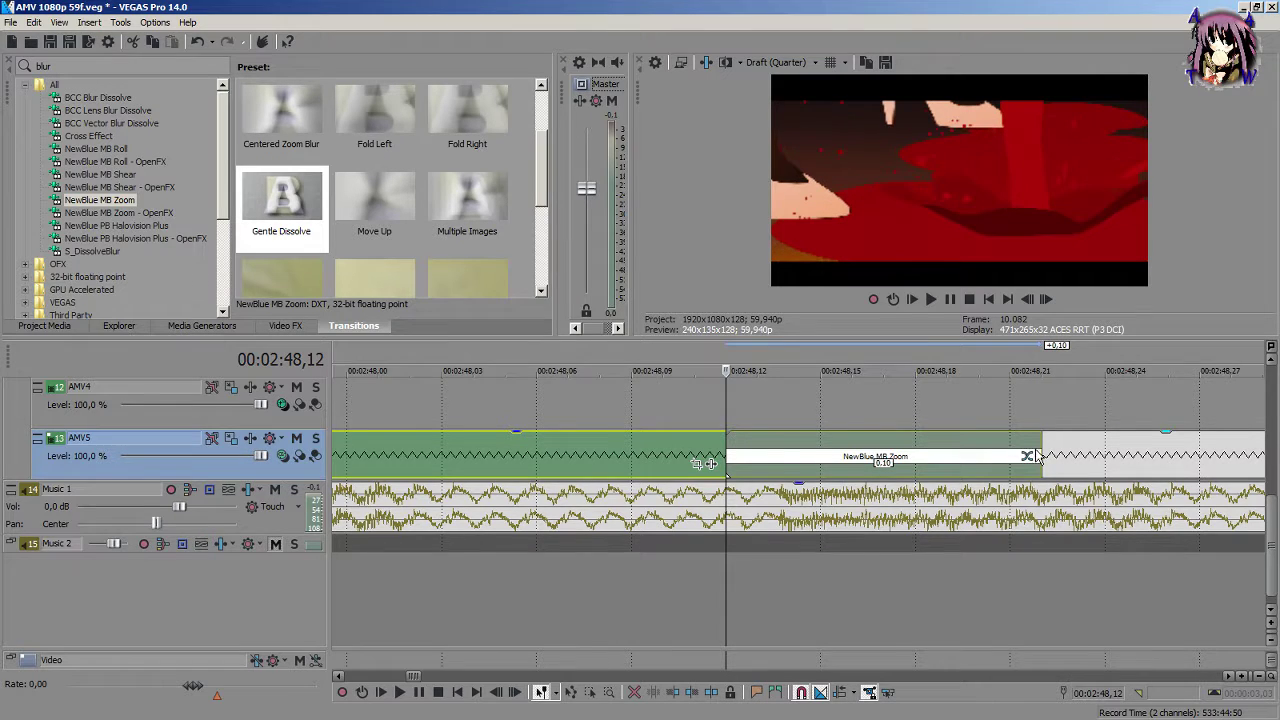
# Step: Split the AMV5 clip at 00:02:48,36 and overlap the two parts with a 10-frame NewBlue MB Zoom crossfade
pyautogui.scroll(-5, 1030, 456)
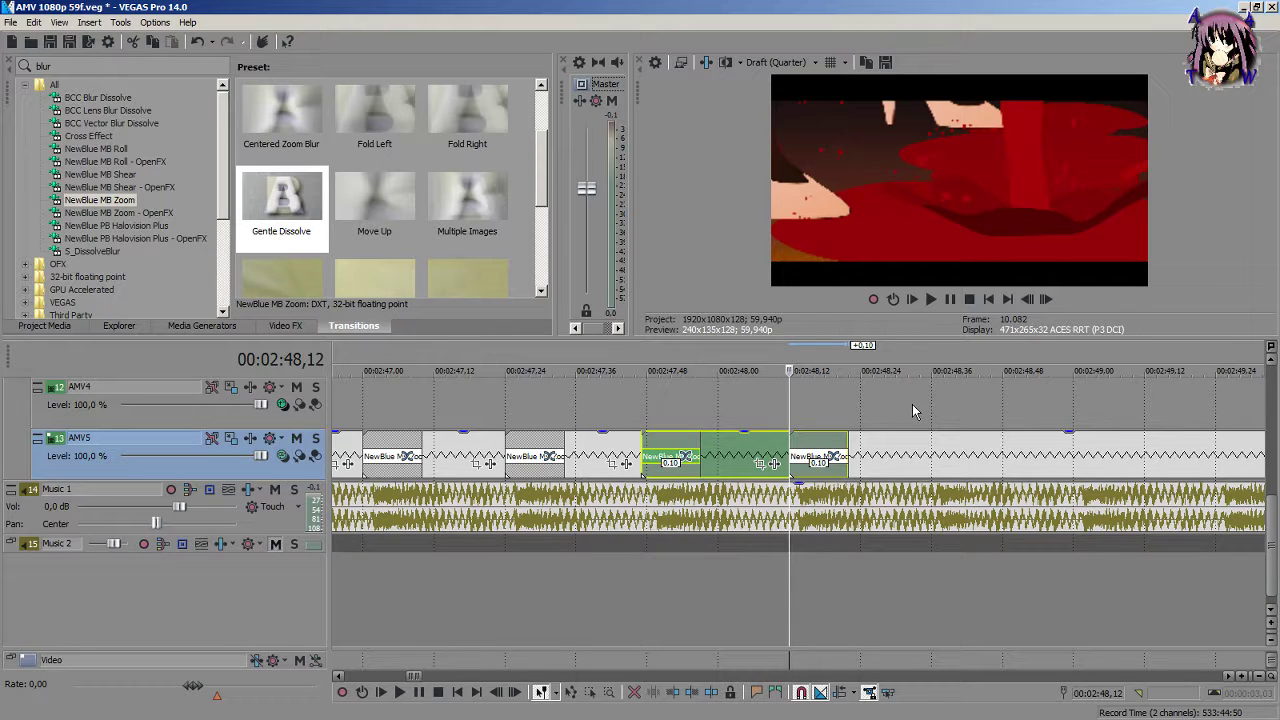
pyautogui.click(937, 450)
pyautogui.scroll(6, 937, 450)
pyautogui.click(647, 450)
pyautogui.click(740, 446)
pyautogui.press('s')
pyautogui.scroll(-3, 790, 442)
pyautogui.moveTo(790, 442); pyautogui.dragTo(944, 462)
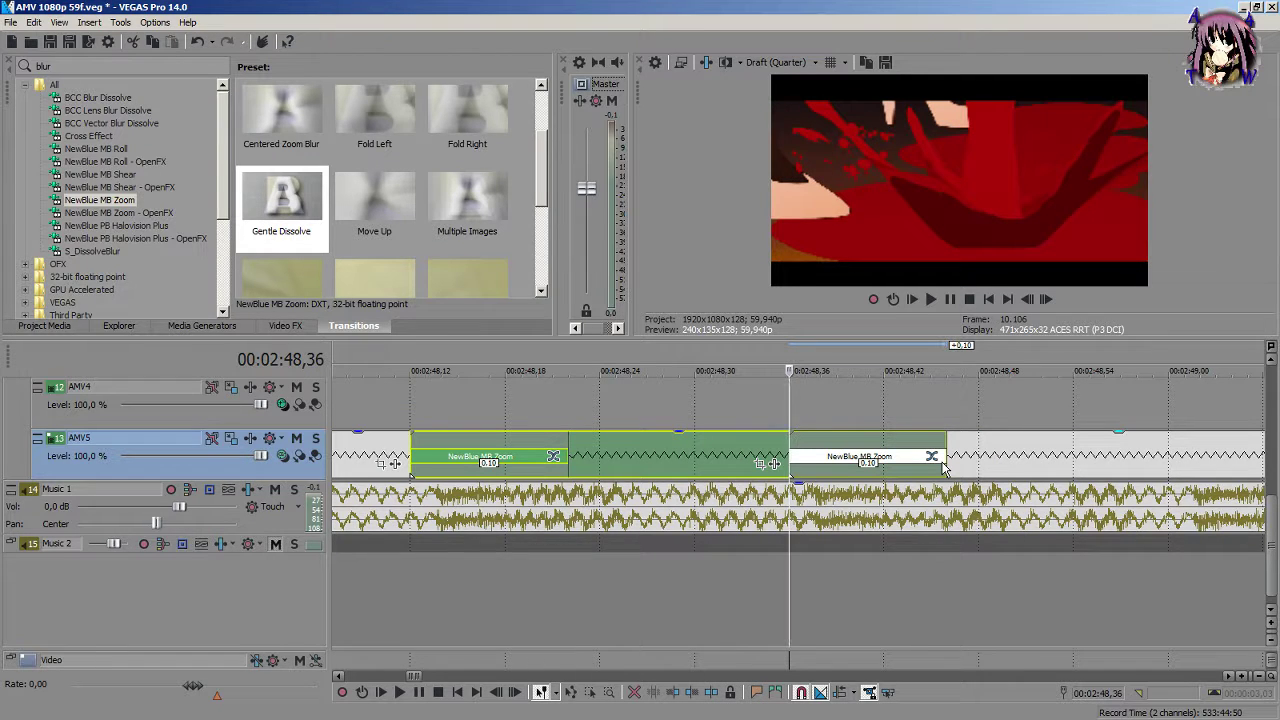
# Step: Split the AMV5 clip two frames before the beat, at 00:02:49,00, and overlap the parts with a 10-frame NewBlue MB Zoom crossfade
pyautogui.scroll(-3, 944, 467)
pyautogui.click(947, 471)
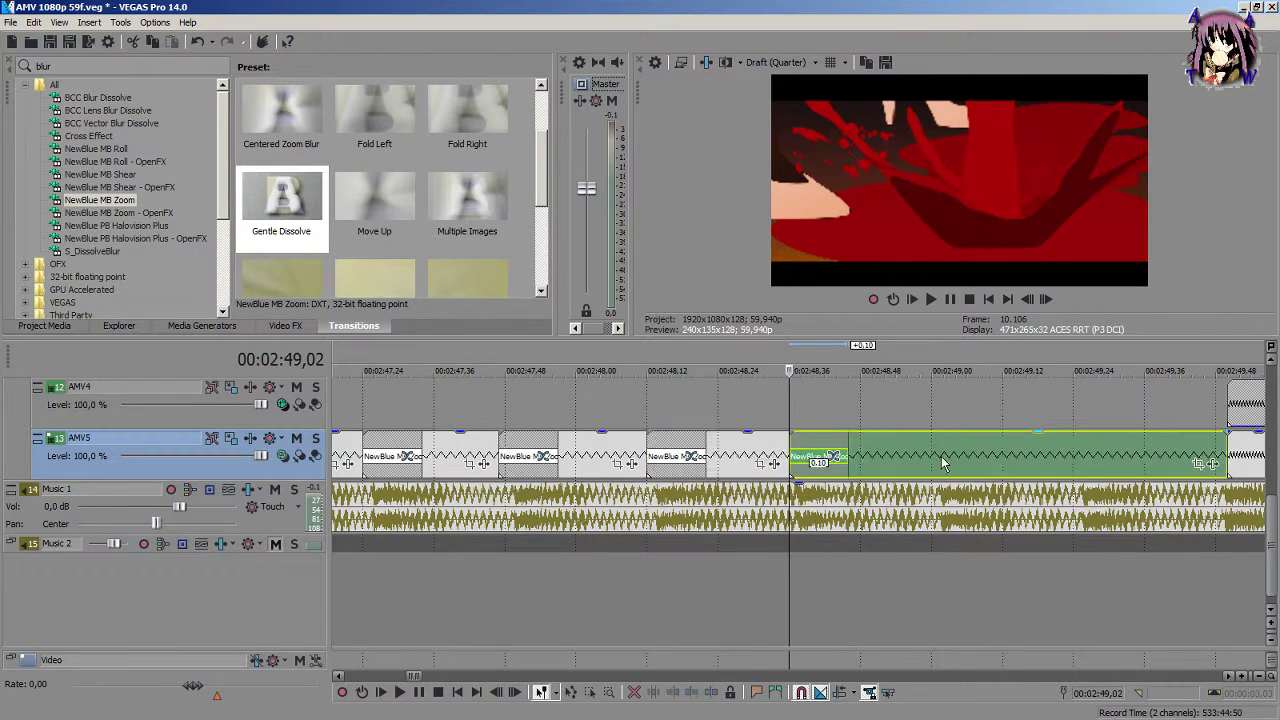
pyautogui.scroll(5, 943, 462)
pyautogui.press('Left')
pyautogui.press('Left')
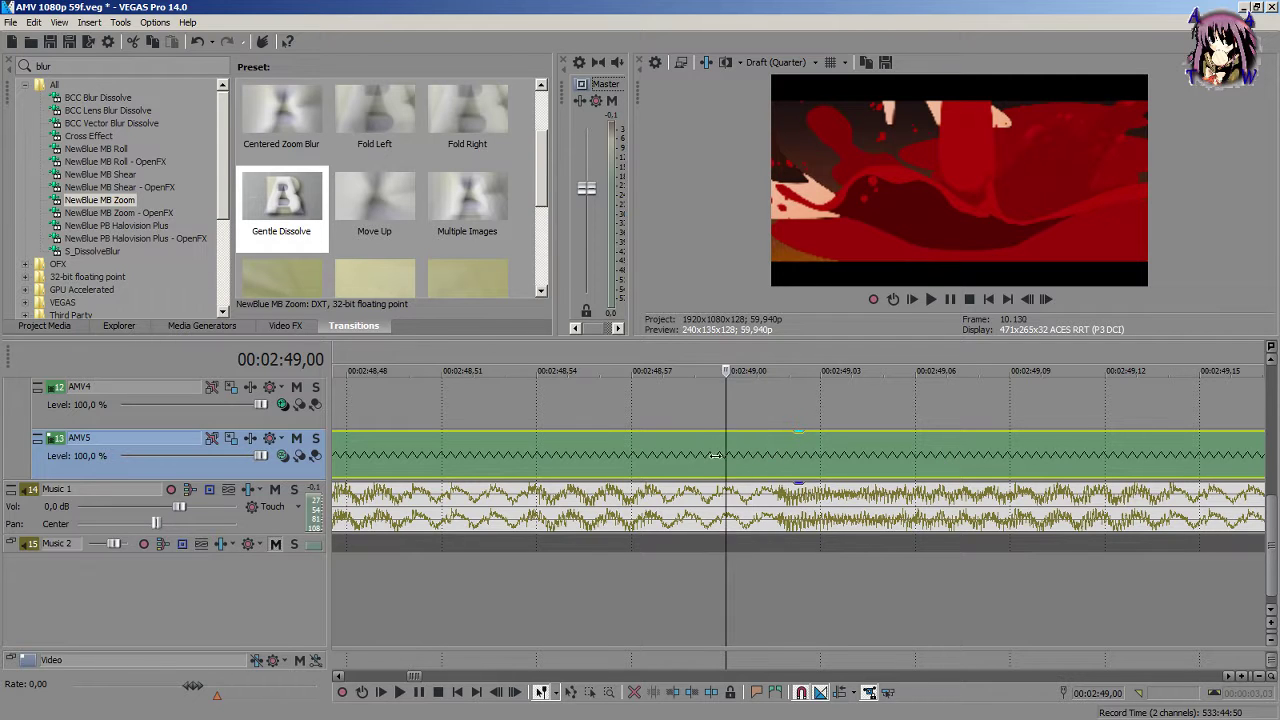
pyautogui.press('s')
pyautogui.scroll(-3, 771, 440)
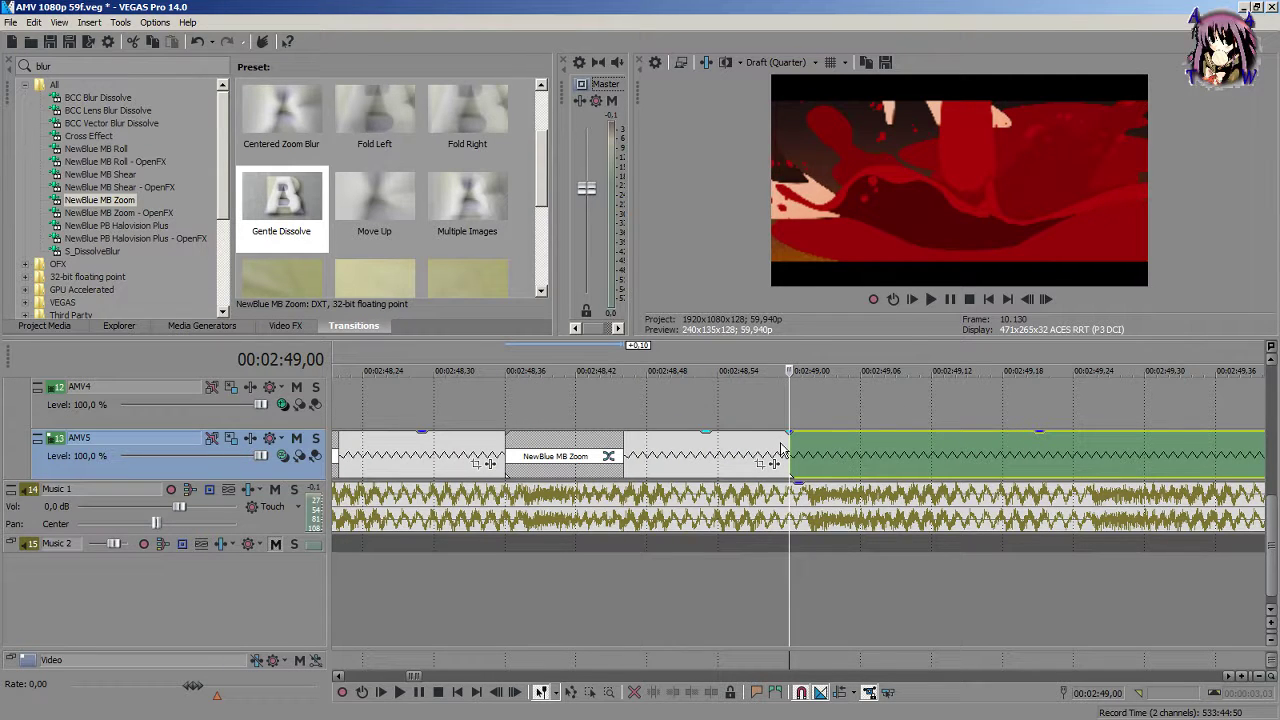
pyautogui.moveTo(783, 450); pyautogui.dragTo(906, 458)
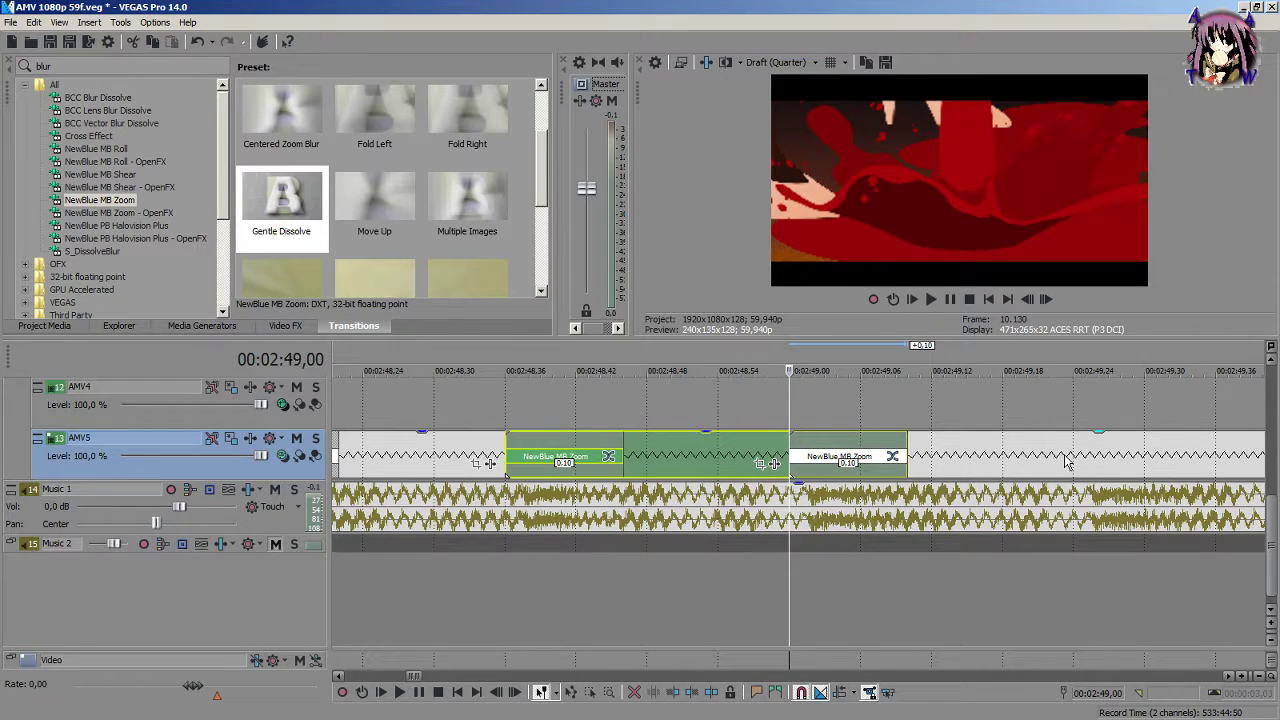
# Step: Split the AMV5 clip at 00:02:49,26 and overlap the two parts with a 10-frame NewBlue MB Zoom crossfade
pyautogui.click(1097, 460)
pyautogui.press('s')
pyautogui.scroll(3, 1067, 477)
pyautogui.moveTo(793, 445); pyautogui.dragTo(883, 443)
pyautogui.scroll(-3, 724, 456)
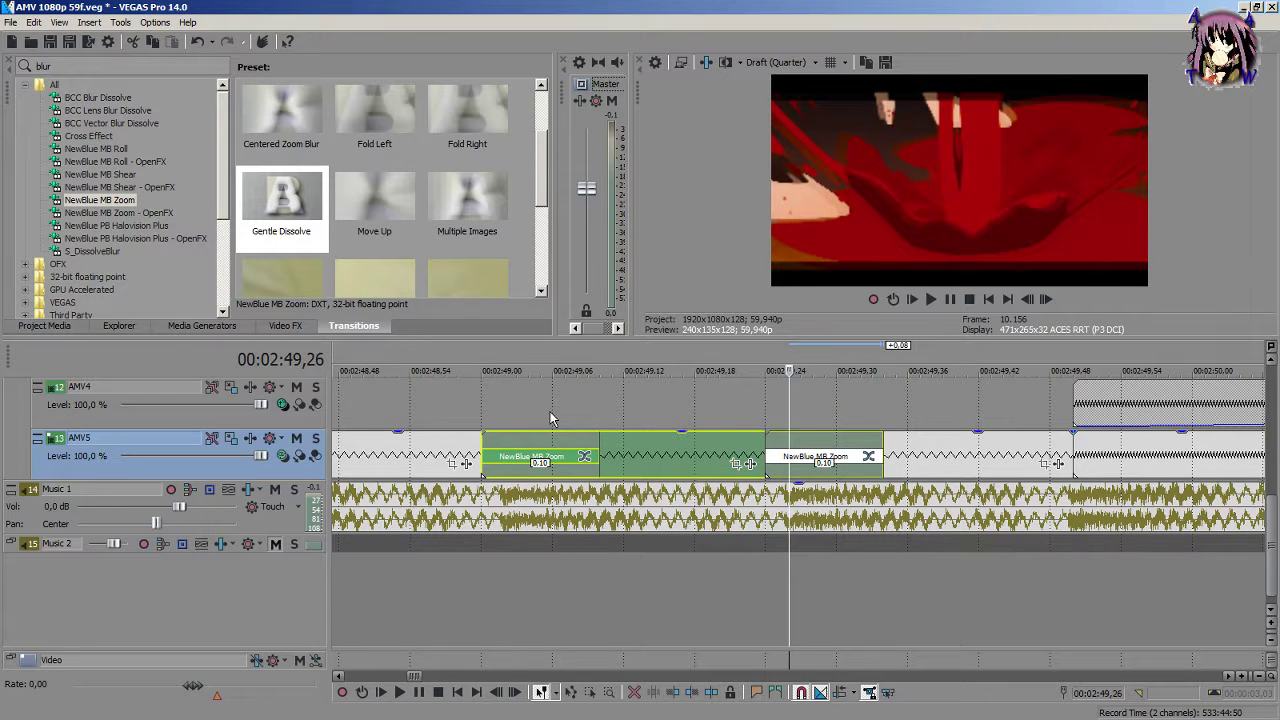
# Step: Play back the series of AMV5 cuts from 00:02:44,14 and examine their timing against the music
pyautogui.click(492, 410)
pyautogui.scroll(-4, 770, 443)
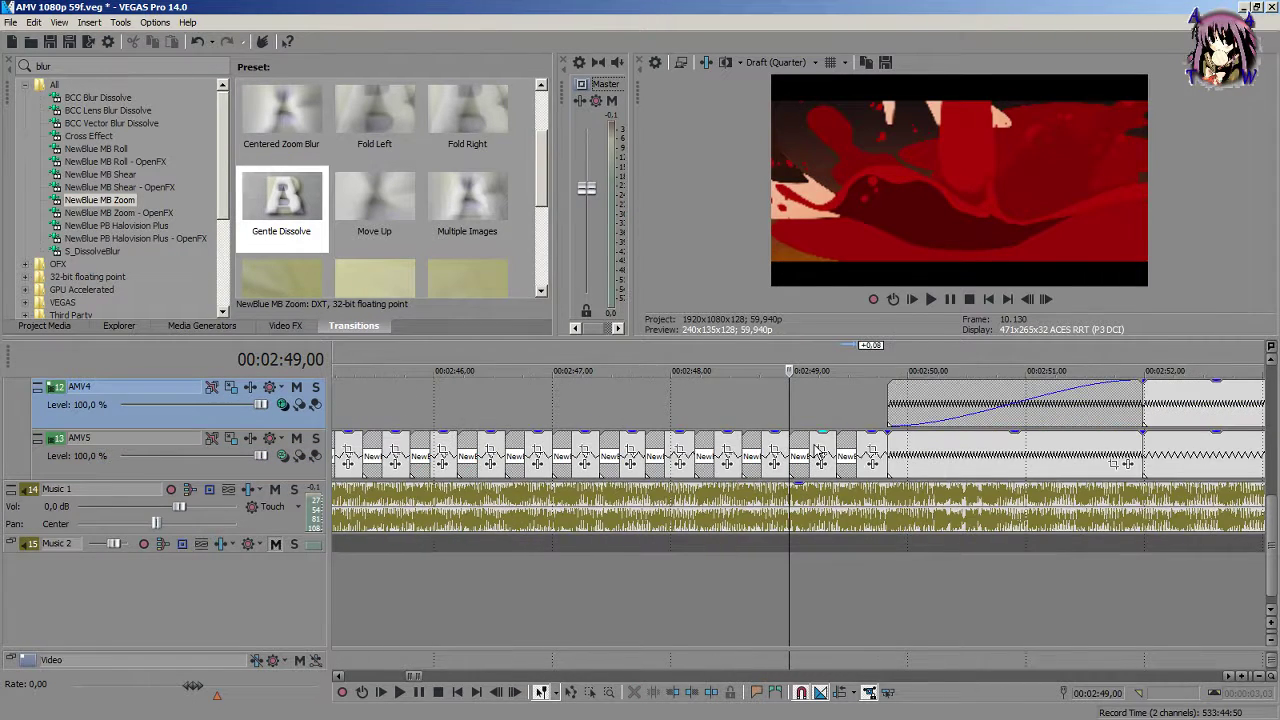
pyautogui.click(891, 456)
pyautogui.scroll(5, 891, 456)
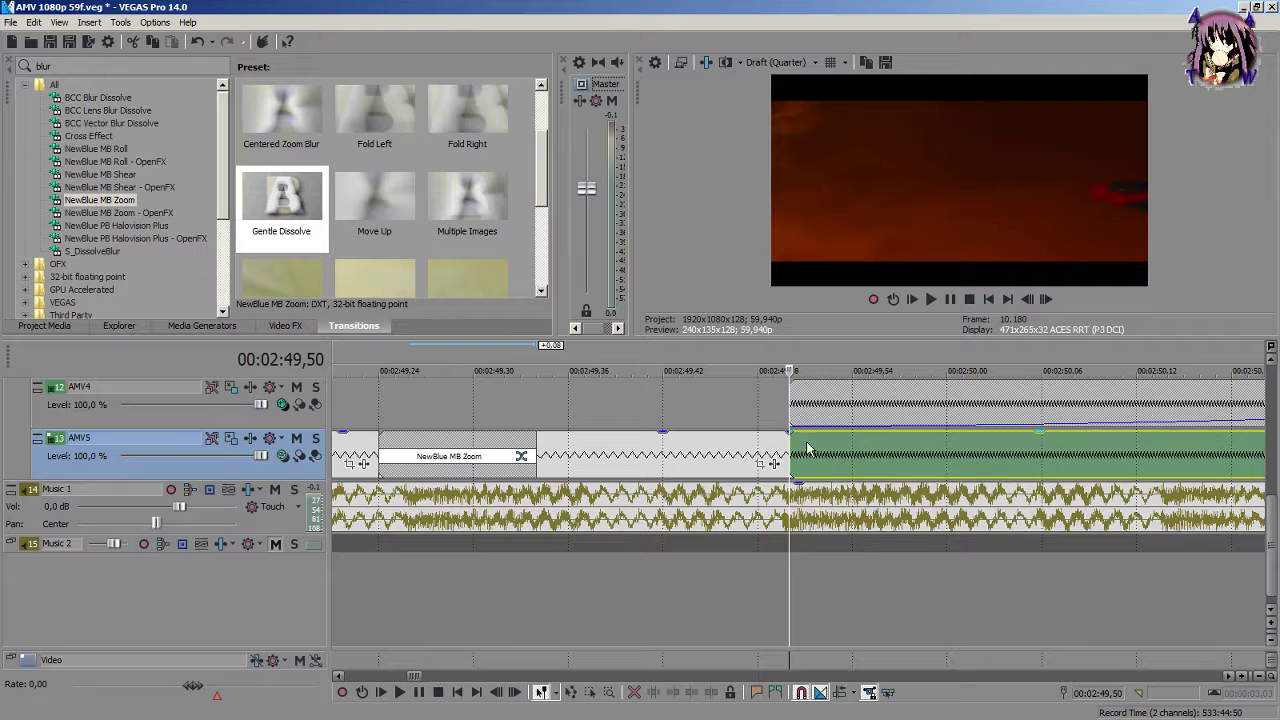
pyautogui.scroll(-5, 792, 440)
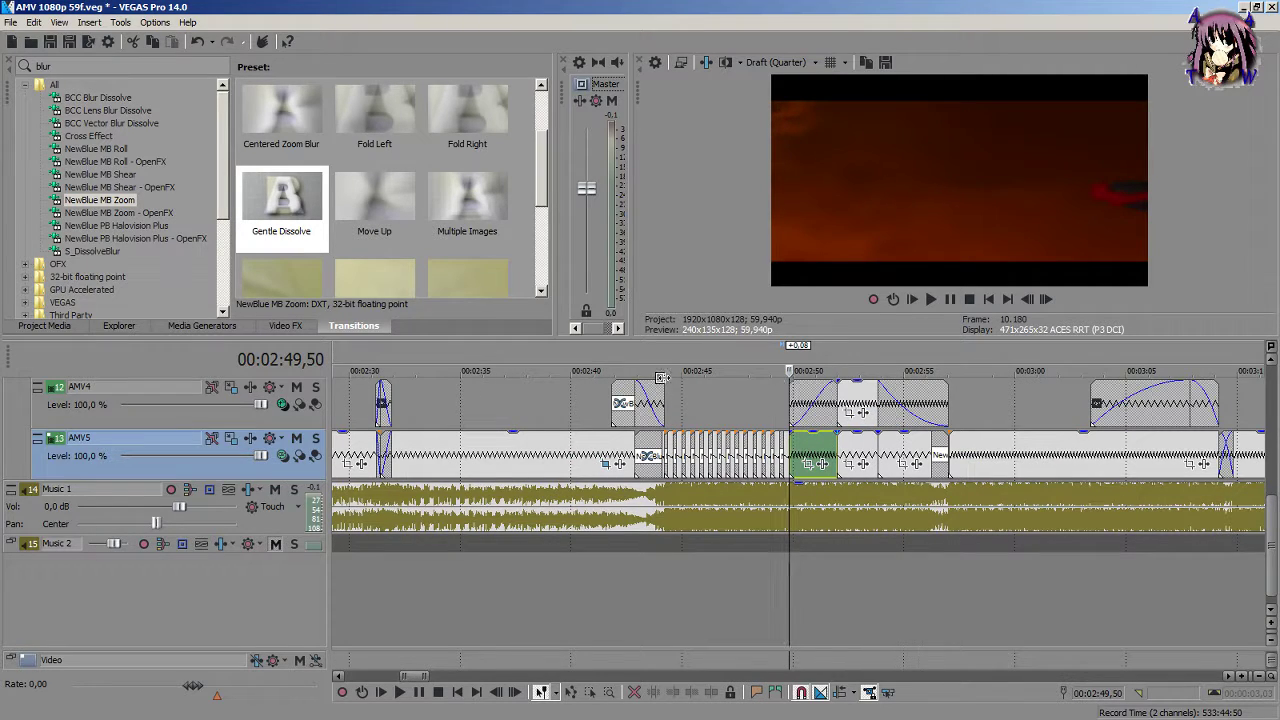
pyautogui.click(662, 388)
pyautogui.press('space')
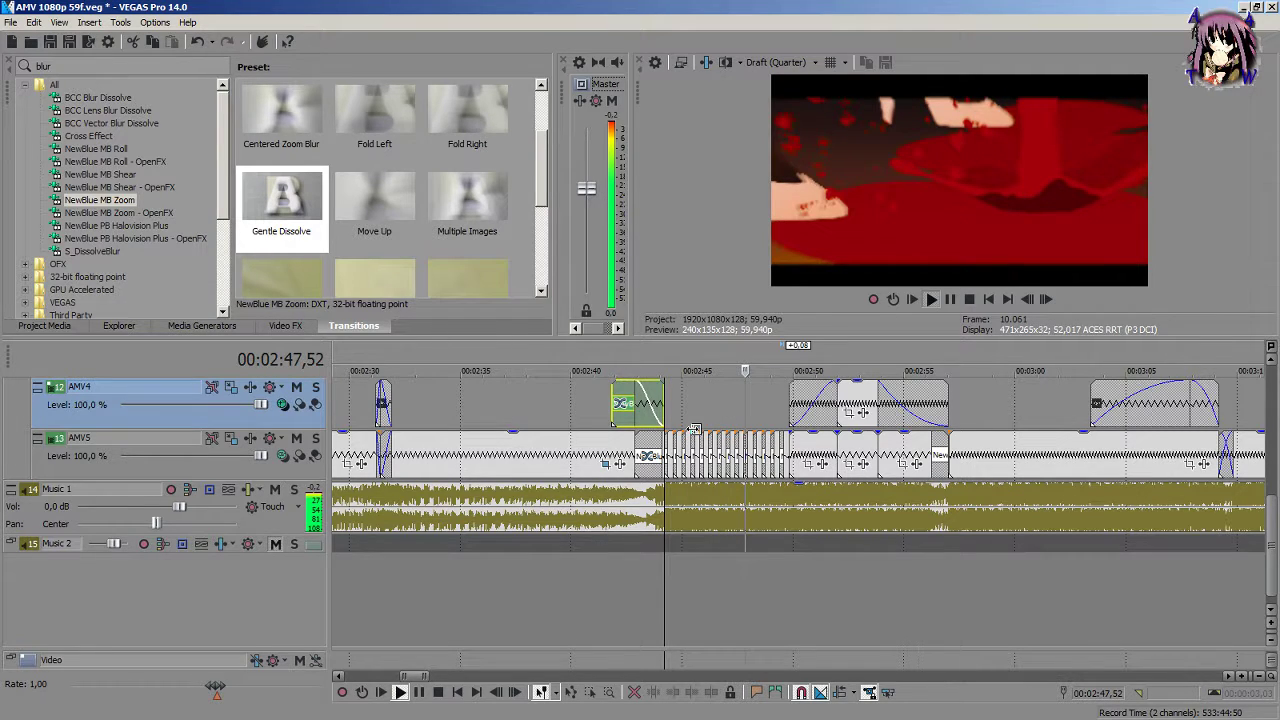
pyautogui.scroll(3, 694, 430)
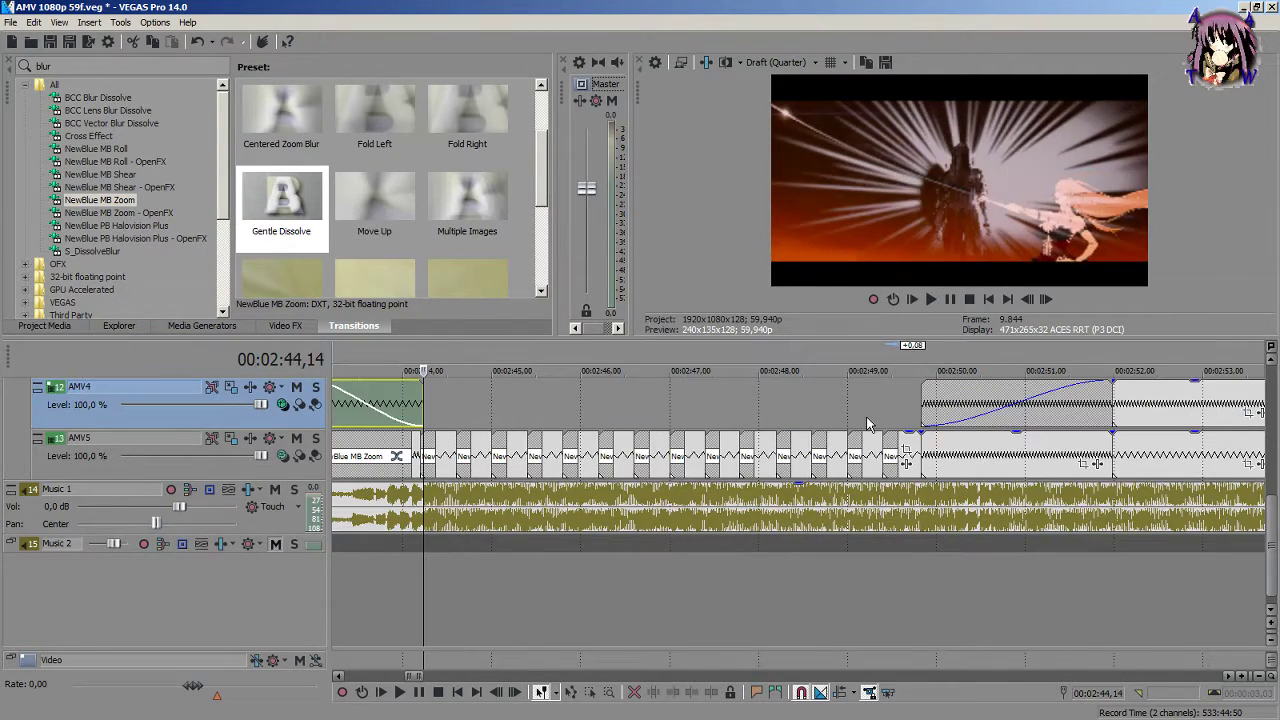
pyautogui.press('space')
pyautogui.click(918, 445)
pyautogui.scroll(3, 918, 442)
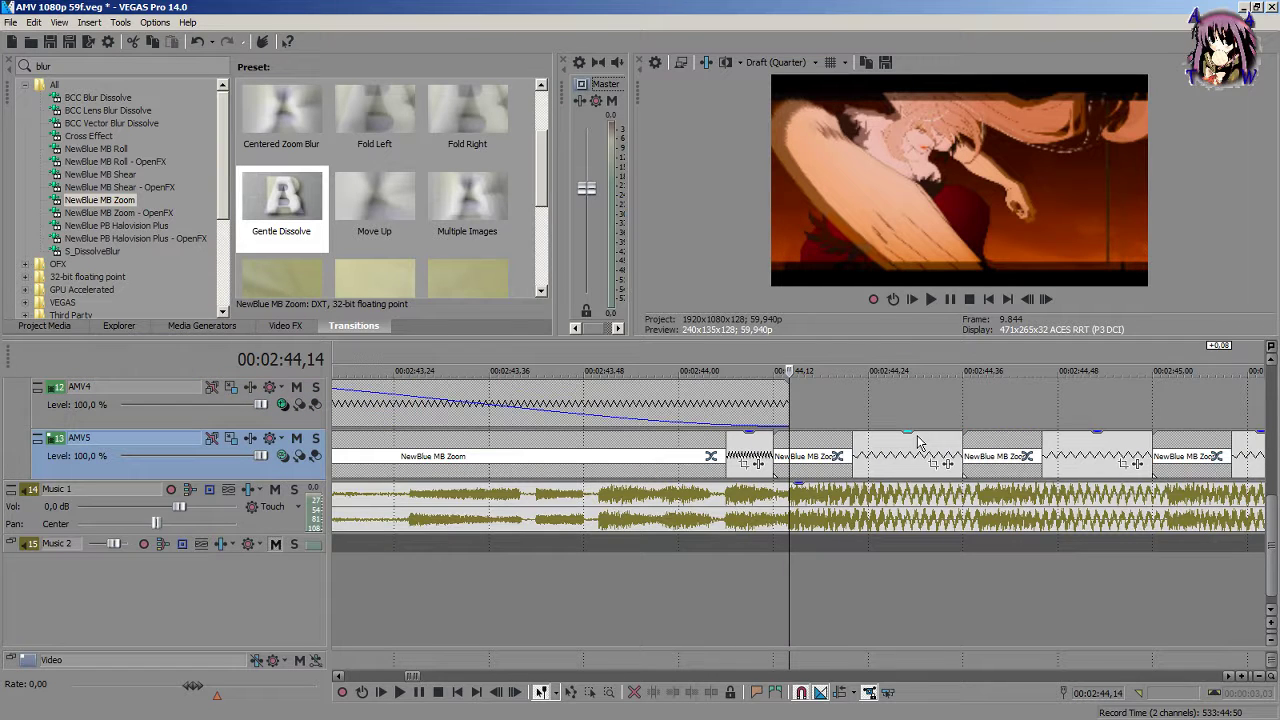
pyautogui.scroll(-8, 1035, 546)
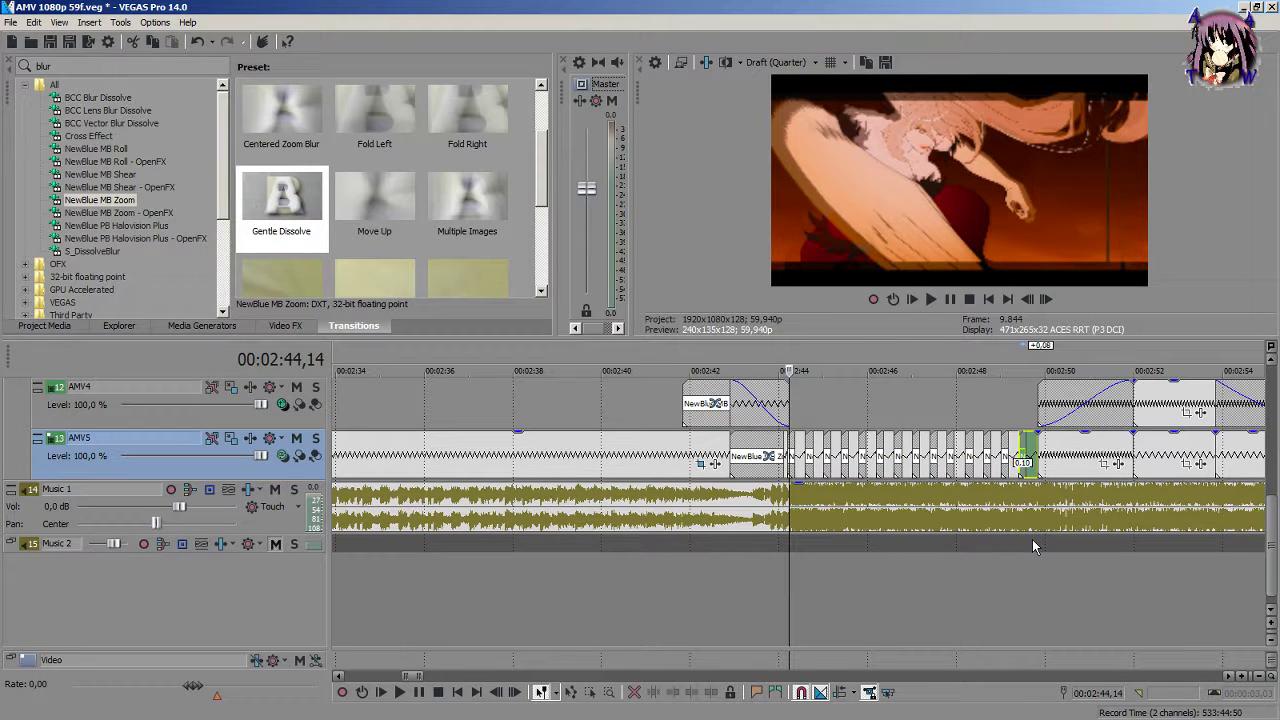
# Step: Overlap the last short AMV5 piece with the clip that starts at 00:02:49,50, forming a 10-frame crossfade
pyautogui.click(1035, 546)
pyautogui.scroll(8, 810, 455)
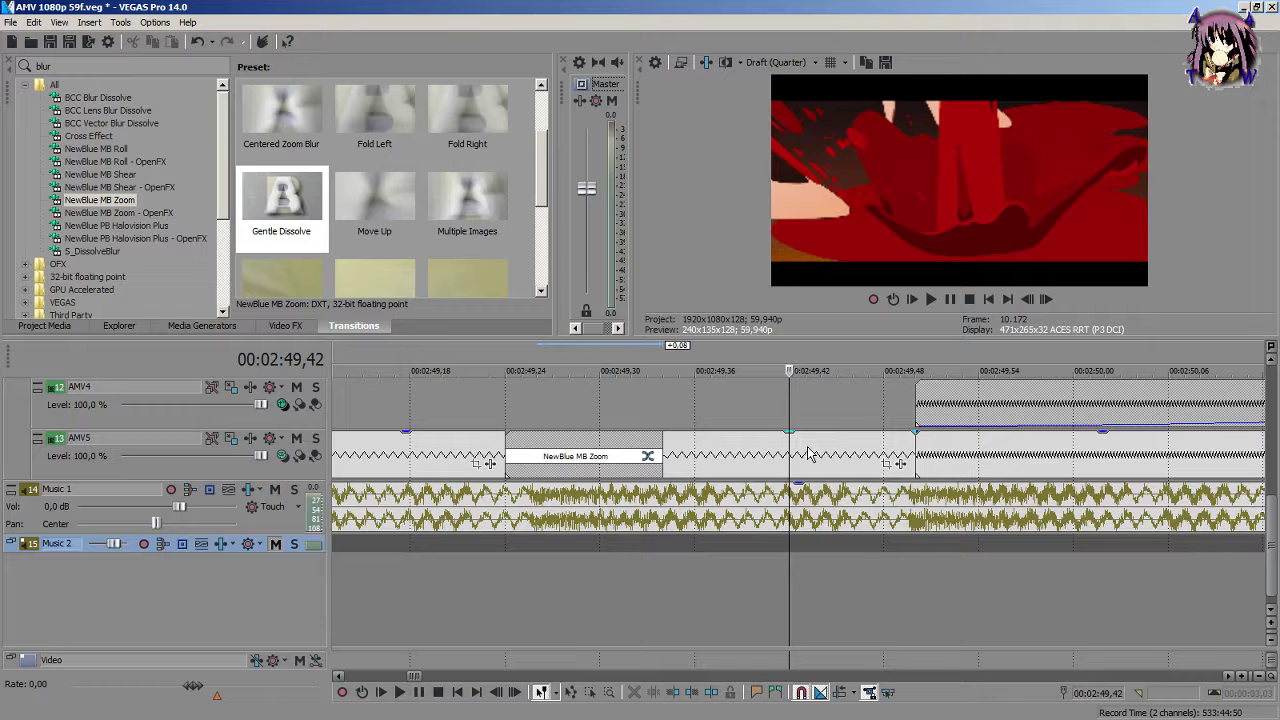
pyautogui.click(810, 455)
pyautogui.moveTo(920, 455); pyautogui.dragTo(1042, 455)
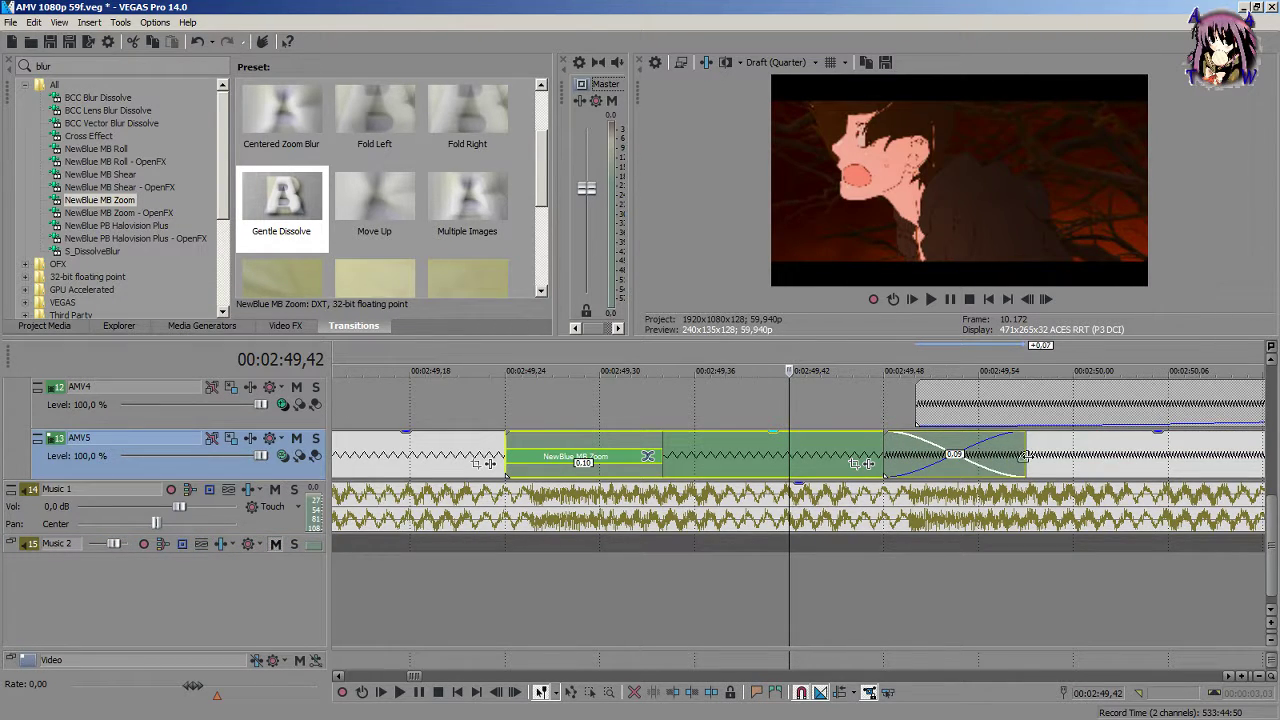
# Step: Apply the NewBlue MB Zoom transition with the Gentle Dissolve preset to the new AMV5 crossfade and close its settings
pyautogui.moveTo(290, 205); pyautogui.dragTo(930, 472)
pyautogui.click(885, 583)
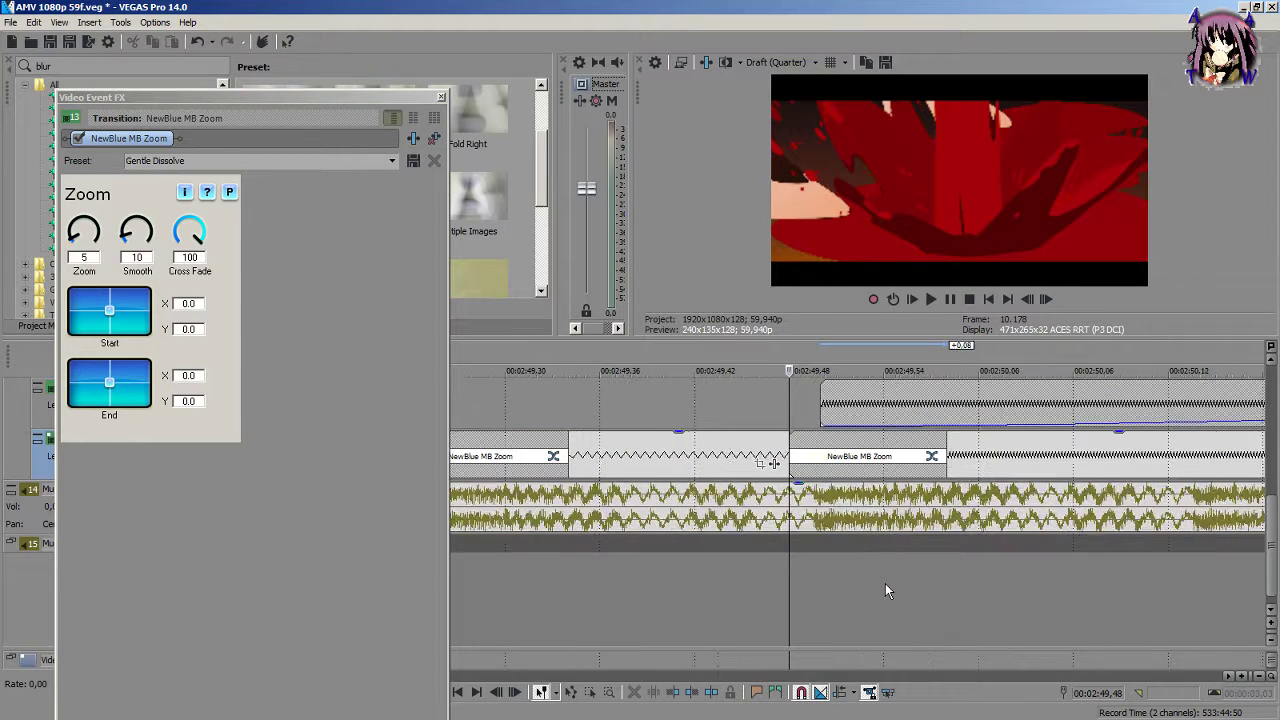
pyautogui.scroll(-5, 890, 485)
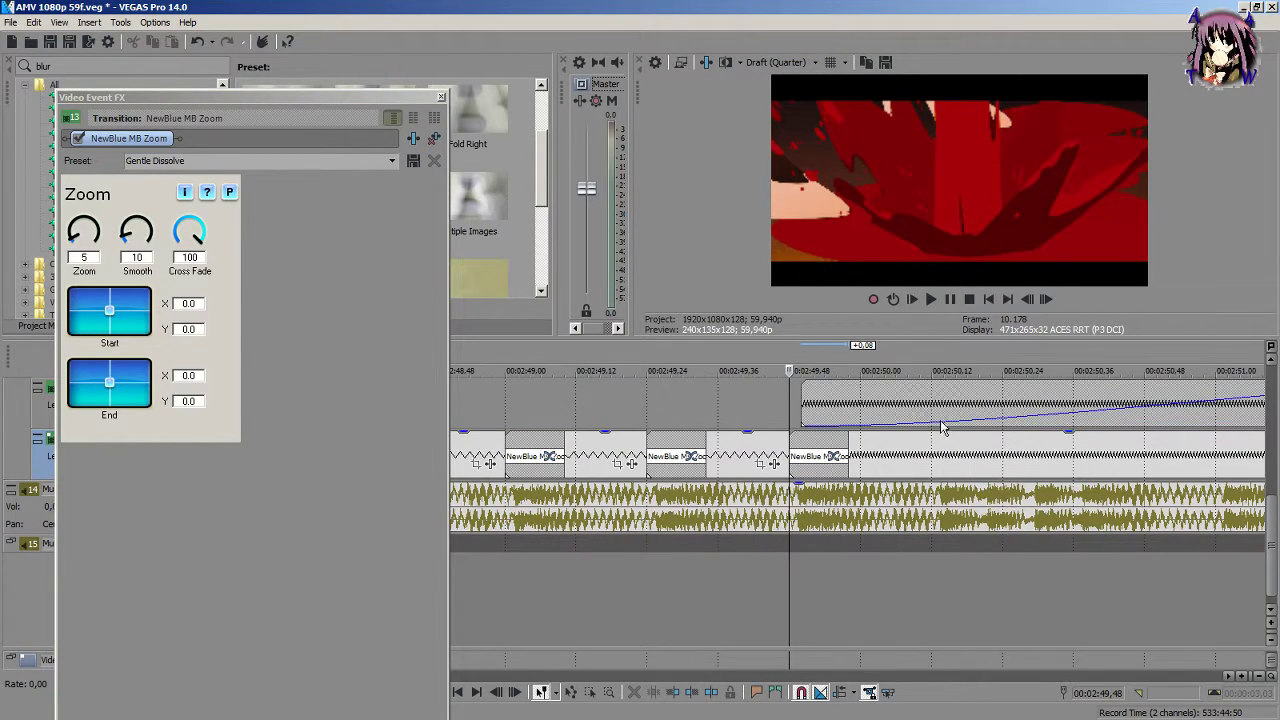
pyautogui.scroll(-1, 975, 495)
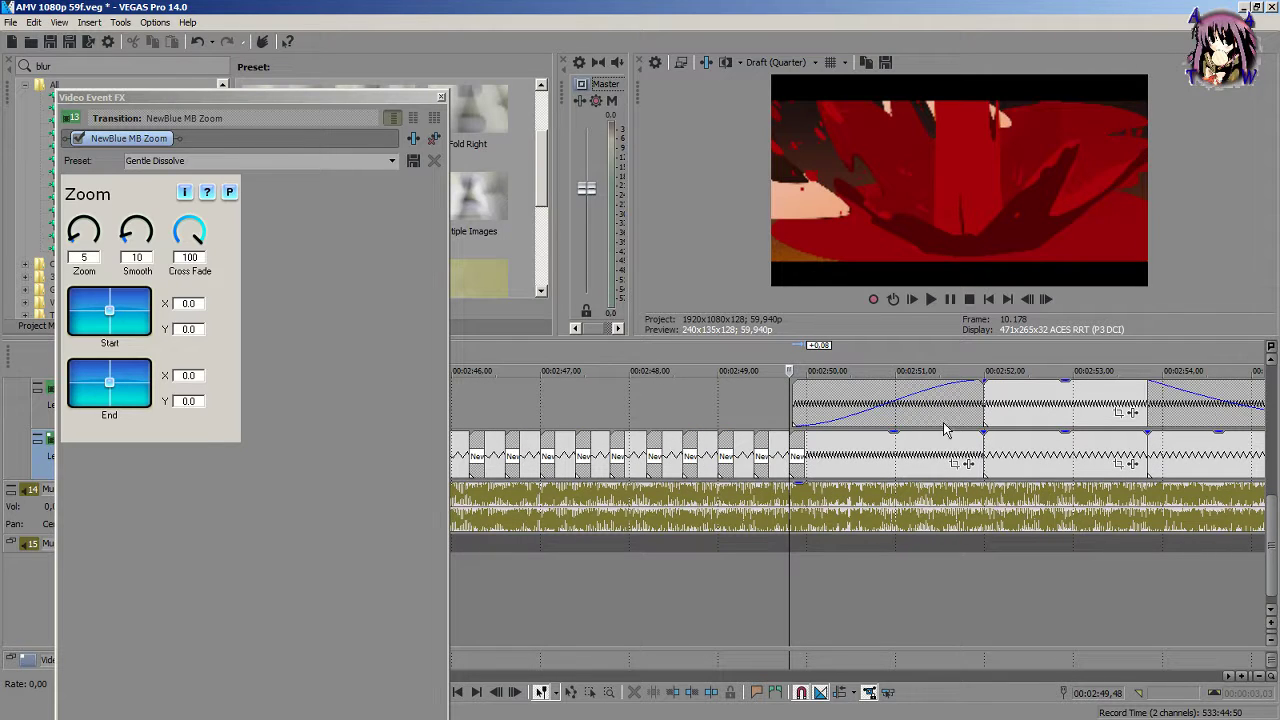
pyautogui.click(441, 97)
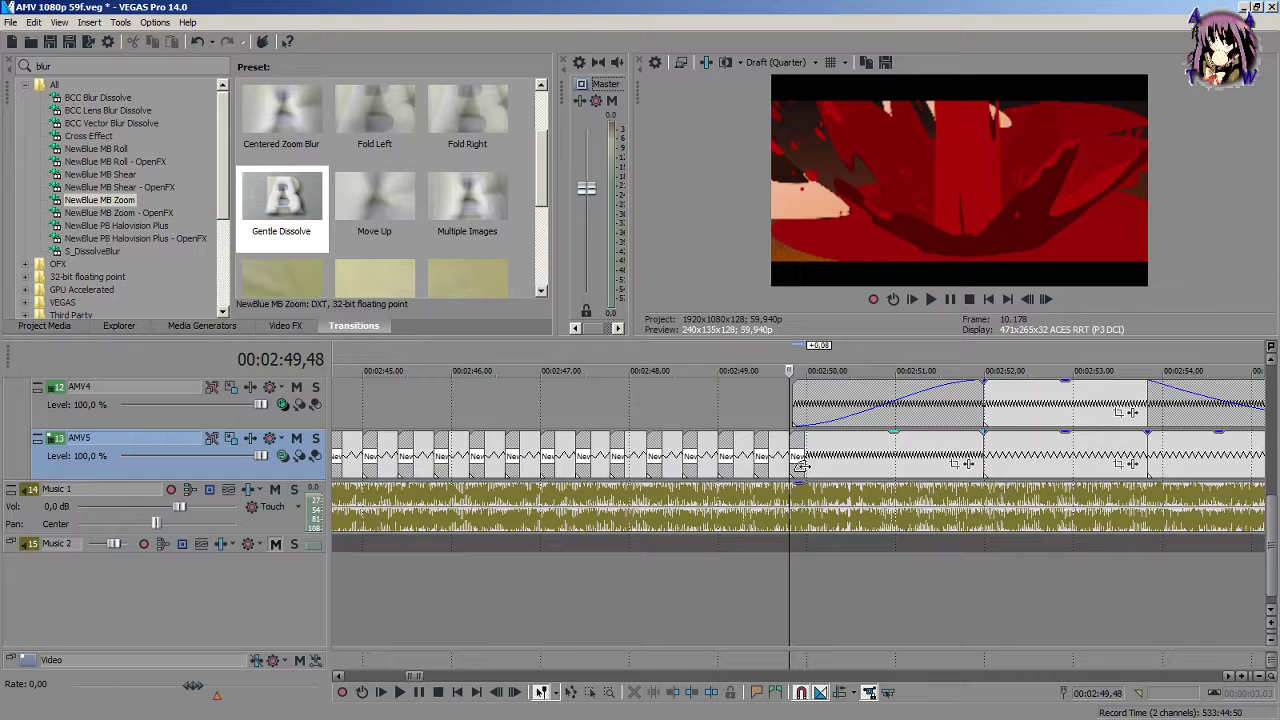
# Step: Find the next beat after the crossfade in the music waveform and split the AMV5 clip there, at 00:02:50,14
pyautogui.scroll(5, 790, 443)
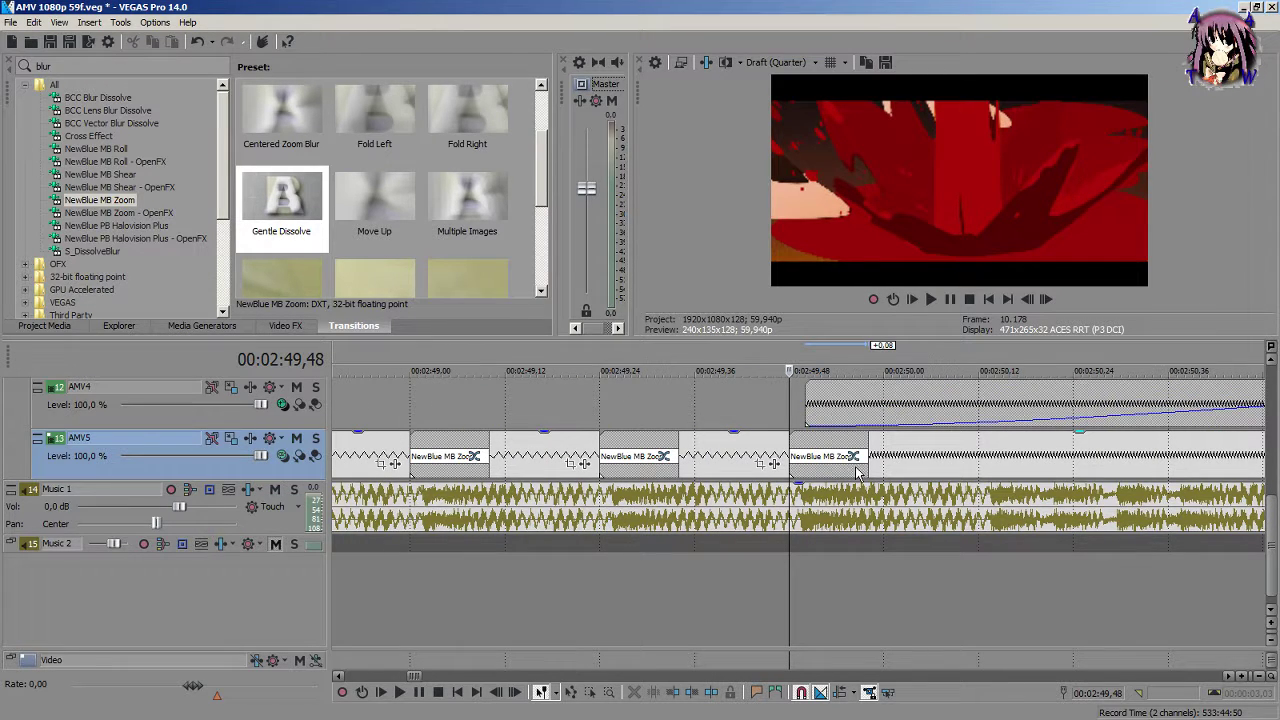
pyautogui.scroll(2, 850, 478)
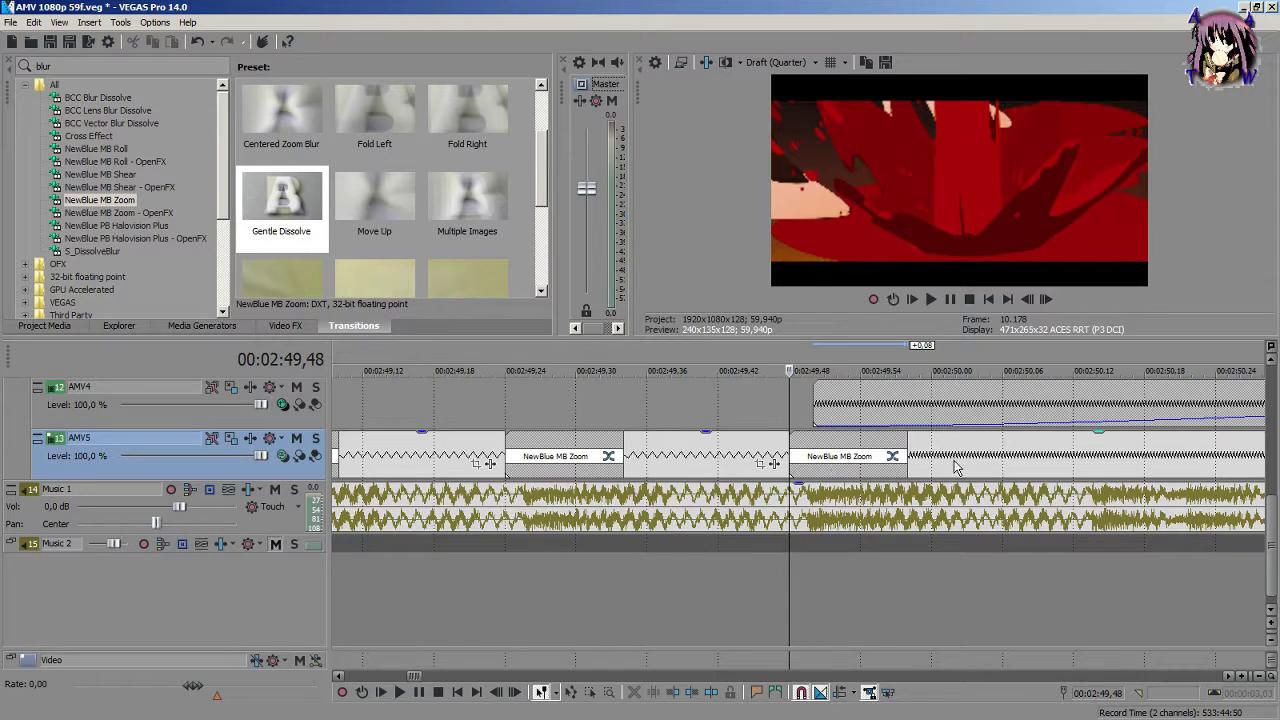
pyautogui.scroll(-1, 980, 470)
pyautogui.click(987, 460)
pyautogui.doubleClick(716, 450)
pyautogui.click(716, 450)
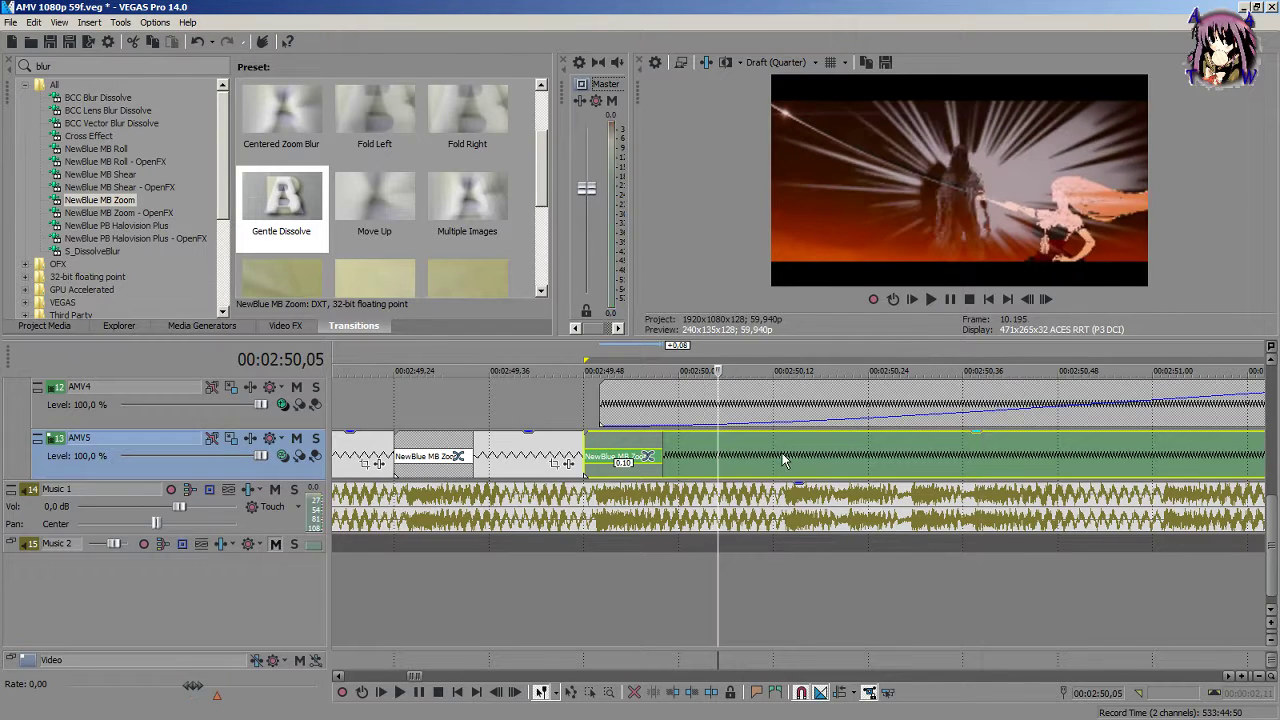
pyautogui.click(783, 460)
pyautogui.scroll(5, 781, 457)
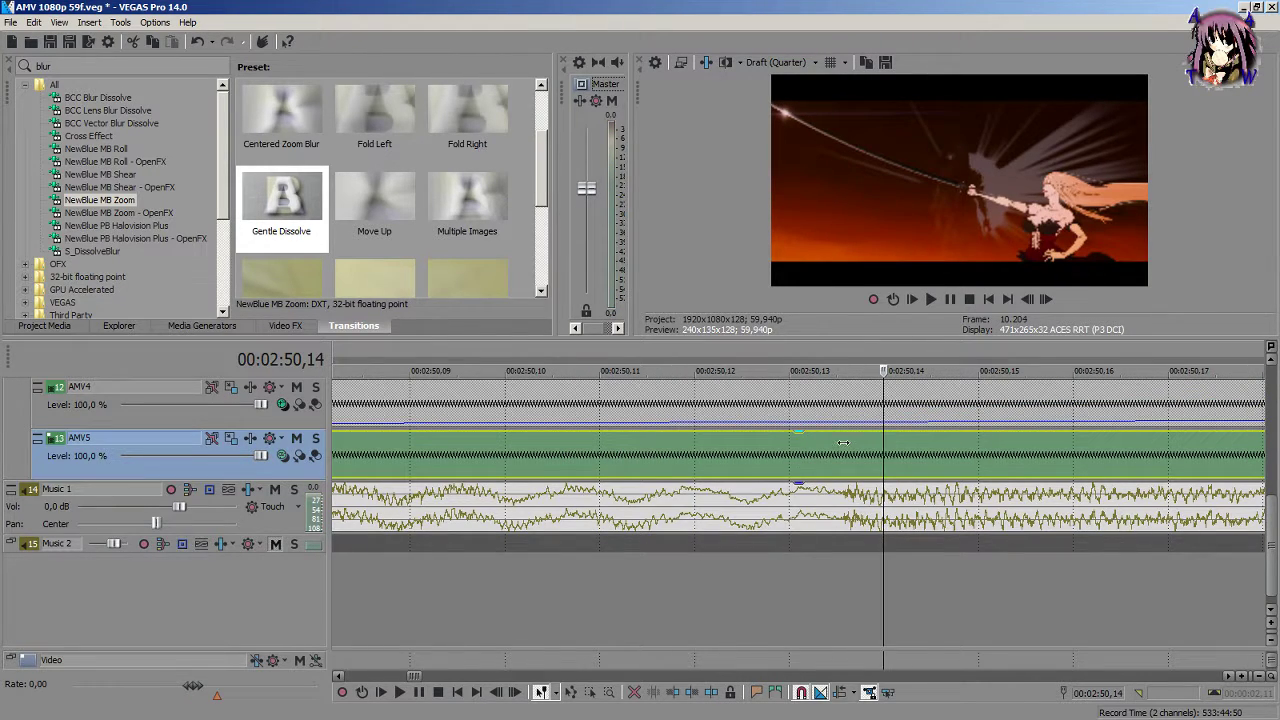
pyautogui.scroll(-5, 850, 450)
pyautogui.click(800, 456)
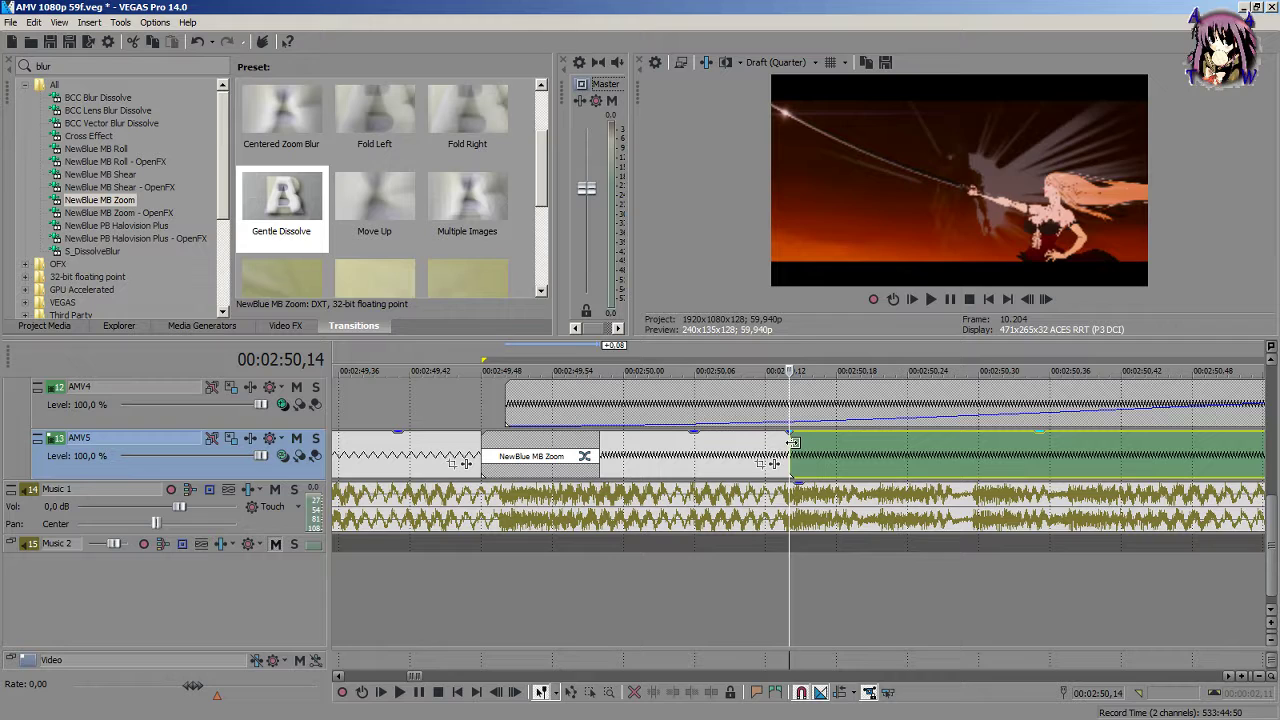
# Step: Overlap the two AMV5 parts around 00:02:50,14 with a 10-frame NewBlue MB Zoom crossfade
pyautogui.moveTo(792, 442); pyautogui.dragTo(767, 442)
pyautogui.scroll(5, 773, 456)
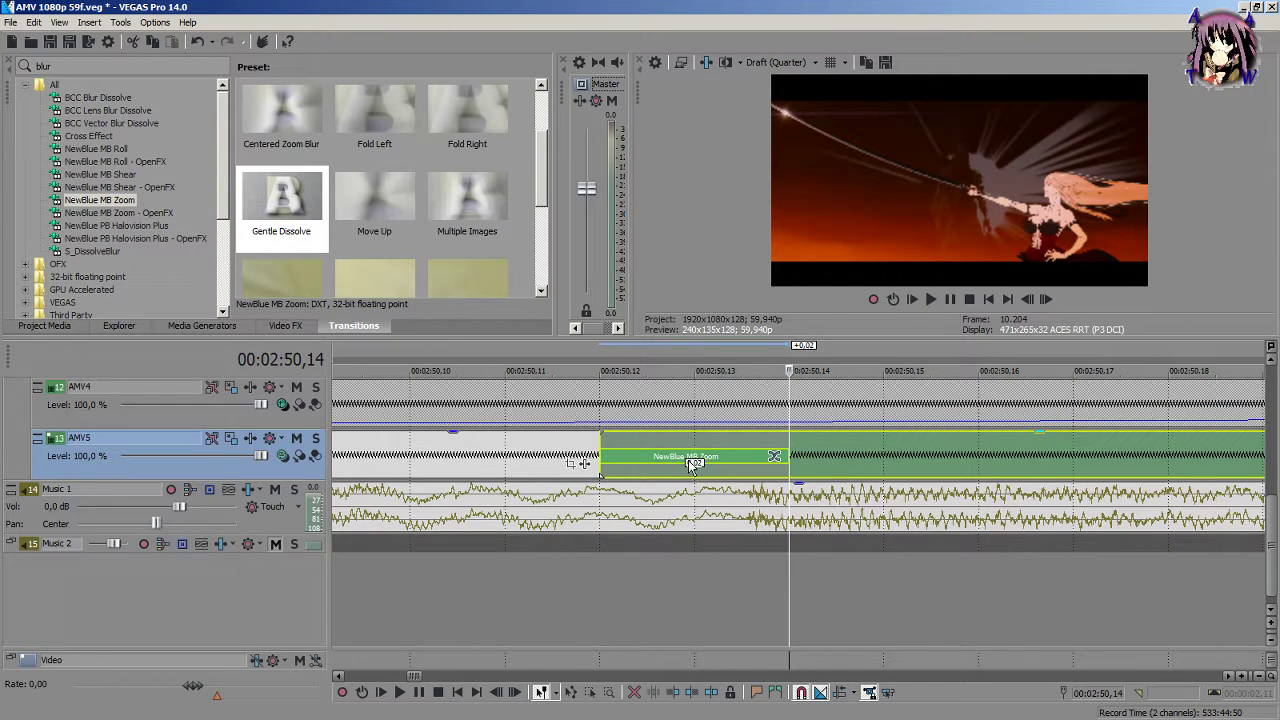
pyautogui.scroll(-4, 754, 481)
pyautogui.moveTo(790, 440); pyautogui.dragTo(885, 444)
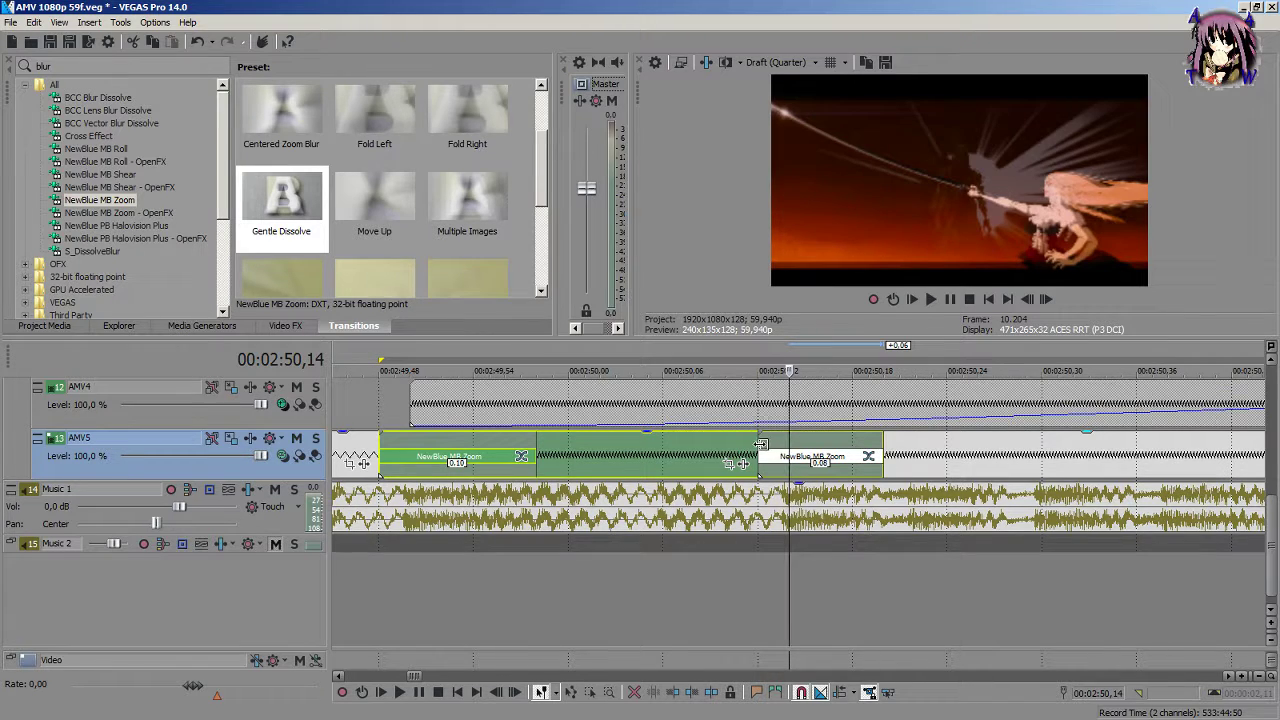
pyautogui.moveTo(759, 443); pyautogui.dragTo(727, 443)
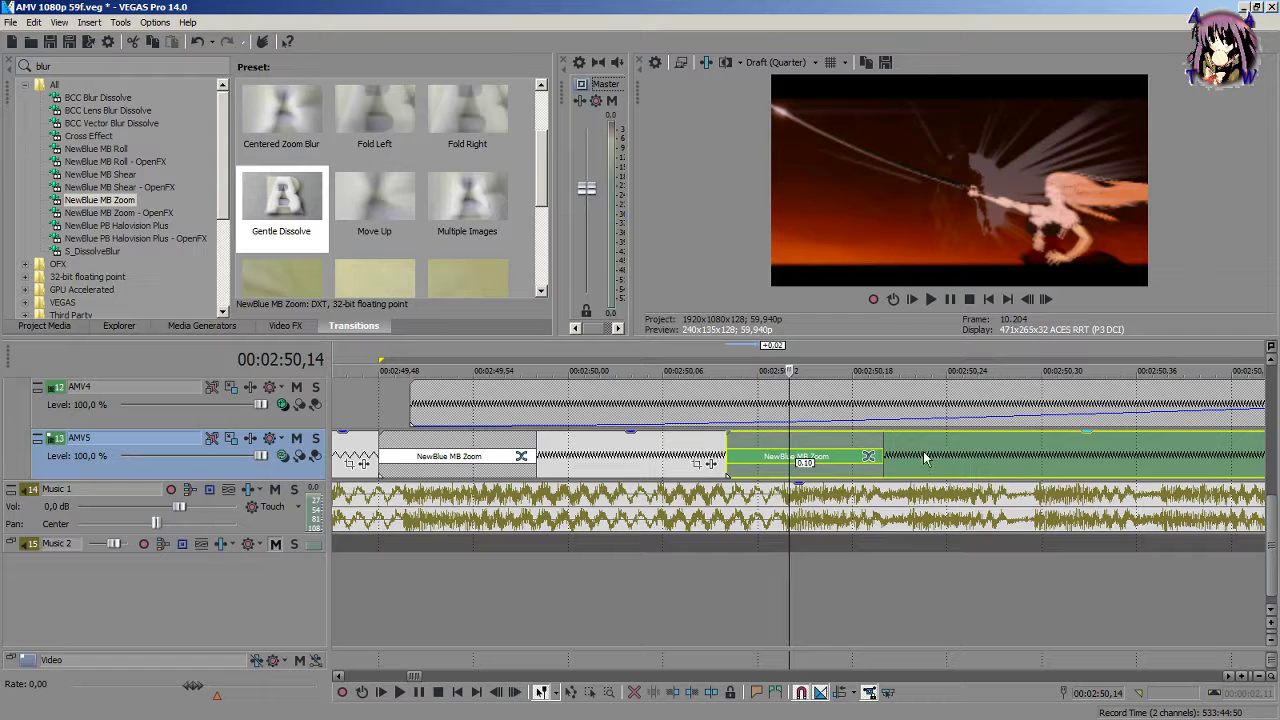
# Step: Split the AMV5 clip at 00:02:50,22 and overlap the two parts with an 8-frame NewBlue MB Zoom crossfade
pyautogui.click(893, 461)
pyautogui.scroll(3, 893, 461)
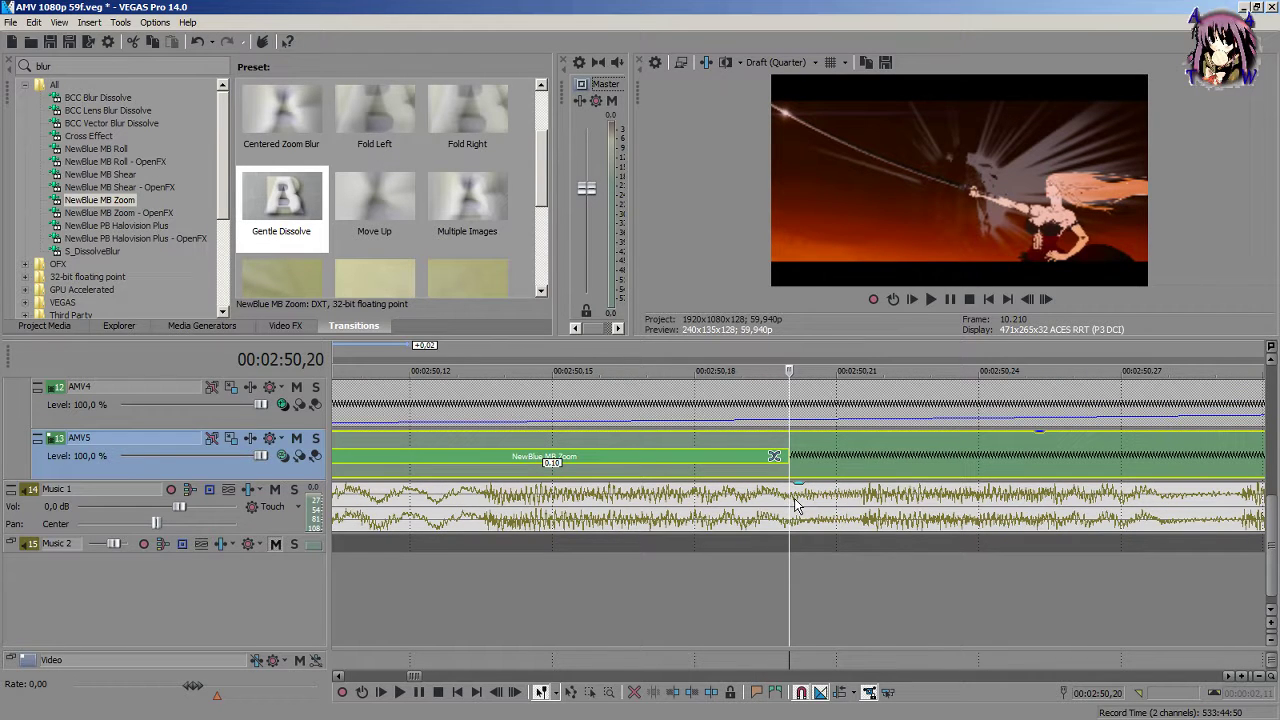
pyautogui.scroll(-3, 796, 505)
pyautogui.moveTo(935, 470)
pyautogui.mouseDown()
pyautogui.moveTo(822, 475)
pyautogui.moveTo(860, 443)
pyautogui.moveTo(931, 449)
pyautogui.mouseUp()
pyautogui.scroll(3, 822, 475)
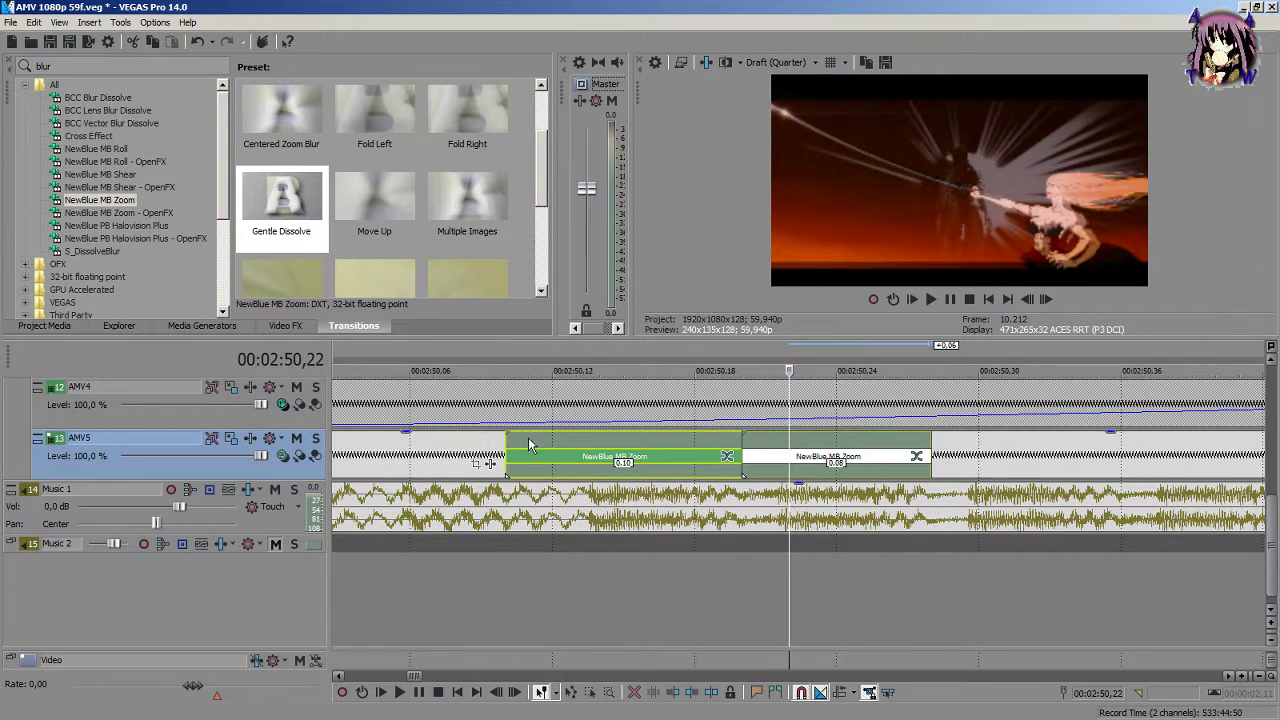
# Step: Shorten the preceding AMV5 crossfade to 8 frames by moving its start to 00:02:50,12, checking it against the beat
pyautogui.moveTo(507, 446); pyautogui.dragTo(549, 446)
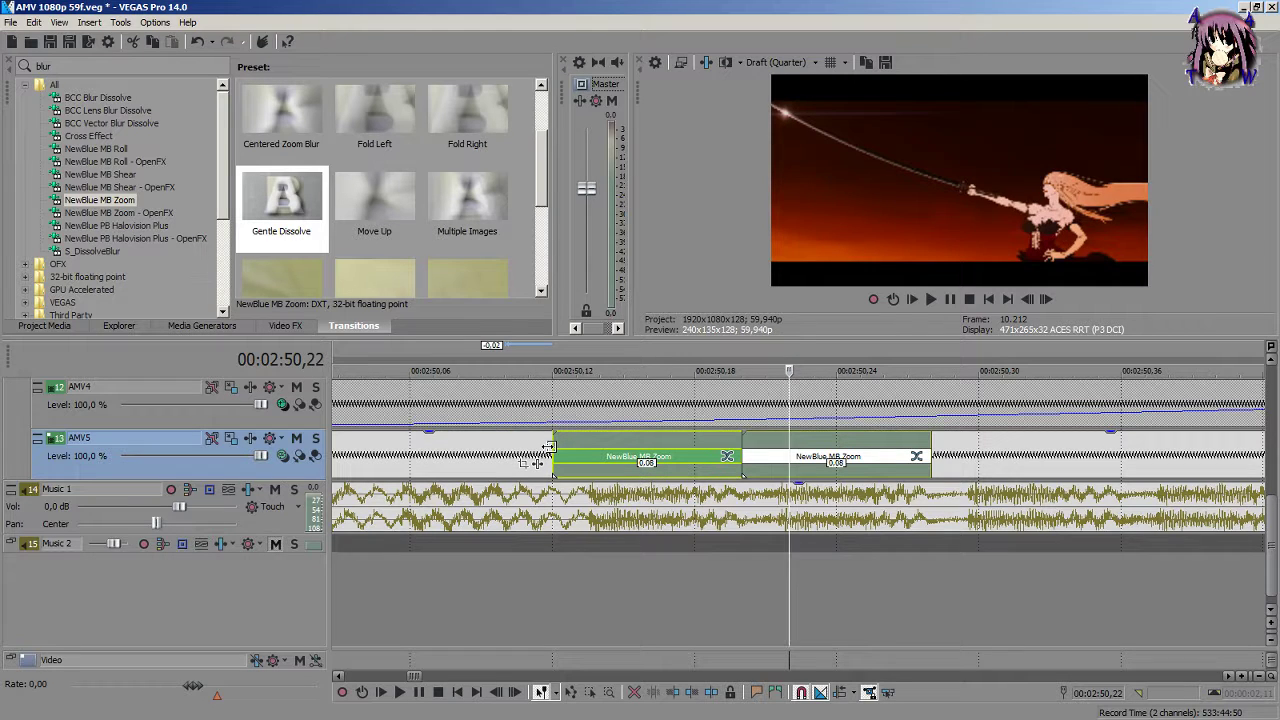
pyautogui.click(550, 515)
pyautogui.press('Right')
pyautogui.press('Right')
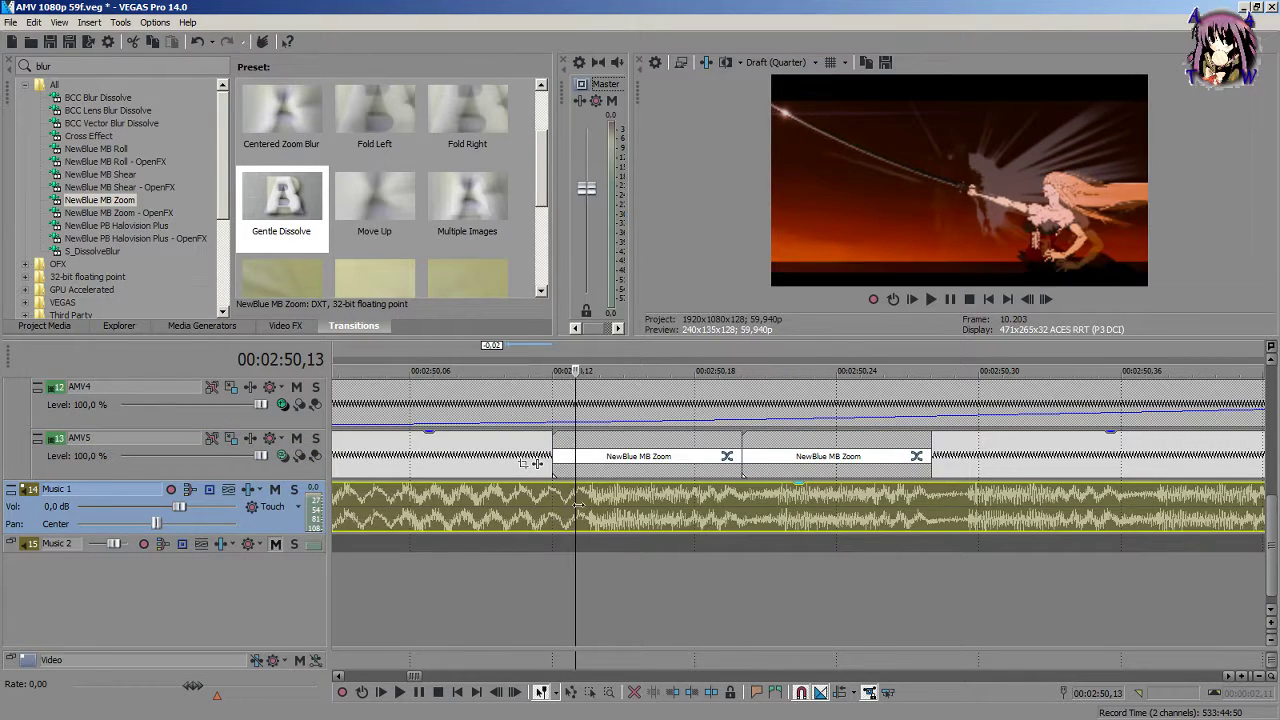
# Step: Split the AMV5 clip at 00:02:50,30 and overlap the two parts with an 8-frame NewBlue MB Zoom crossfade
pyautogui.click(980, 450)
pyautogui.moveTo(979, 440); pyautogui.dragTo(1110, 455)
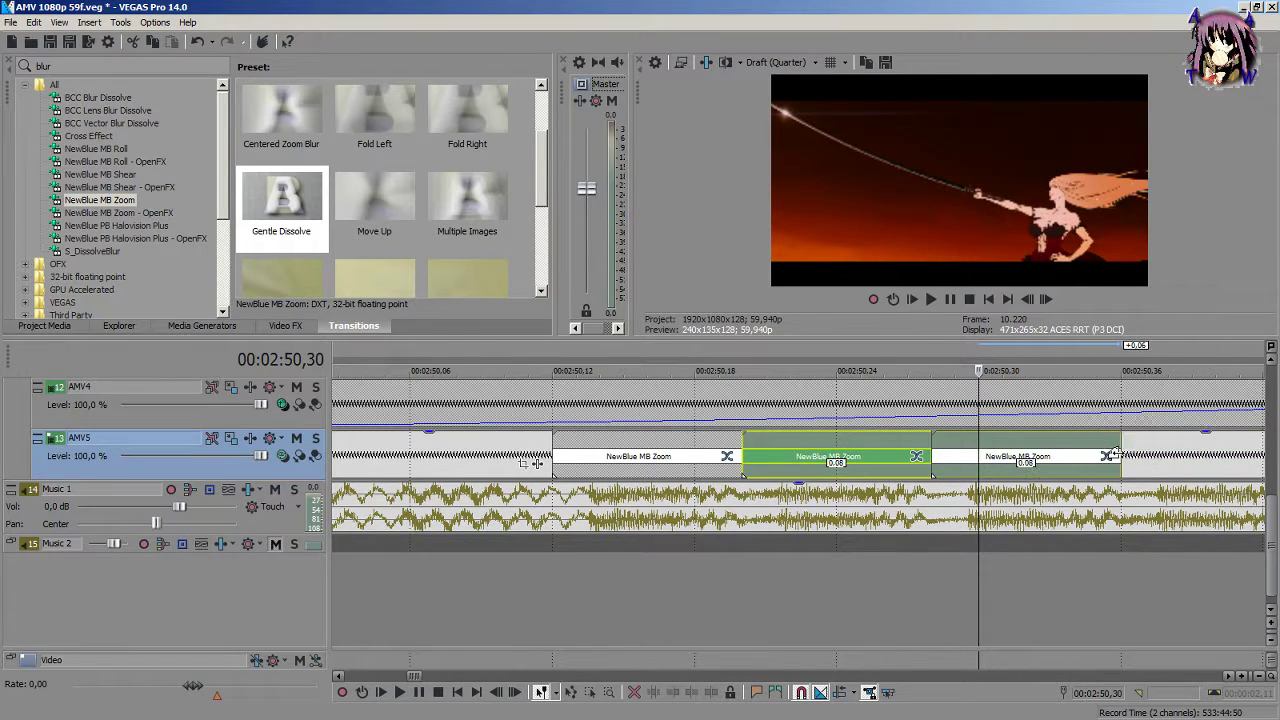
pyautogui.hscroll(2, 1108, 470)
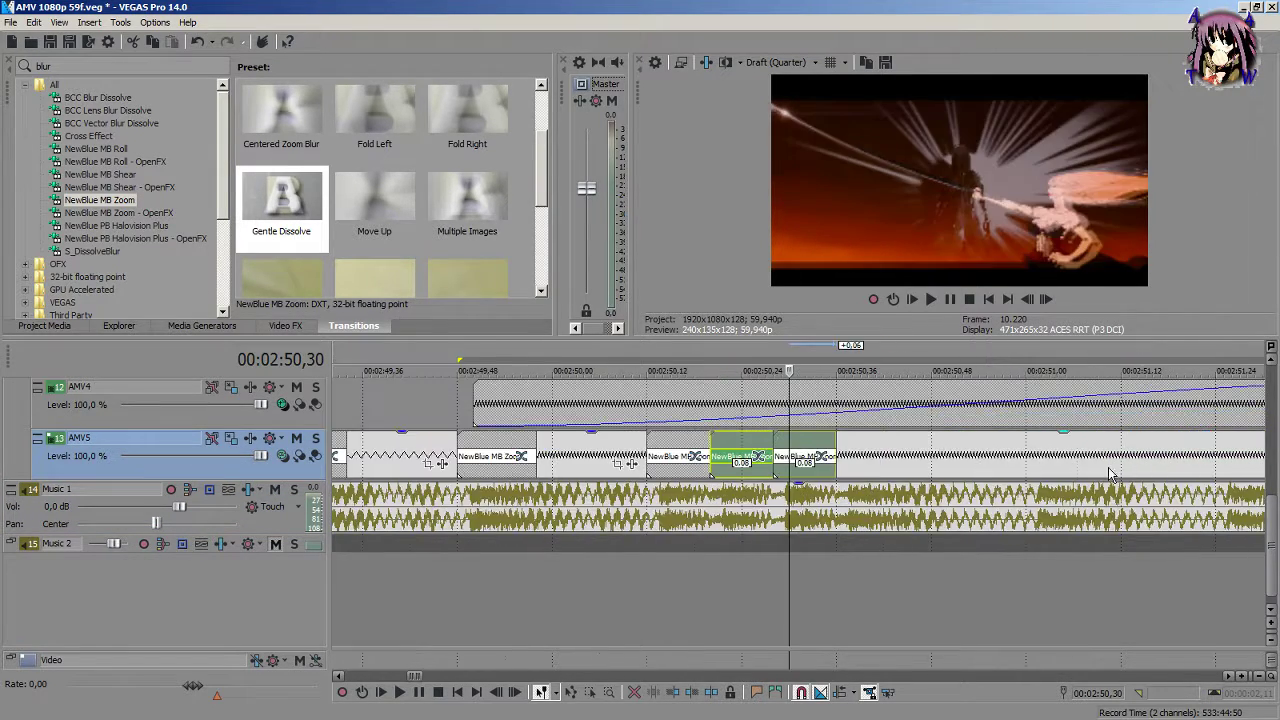
# Step: Split the AMV5 clip at 00:02:50,38 and overlap the two parts with an 8-frame NewBlue MB Zoom crossfade
pyautogui.click(980, 452)
pyautogui.press('s')
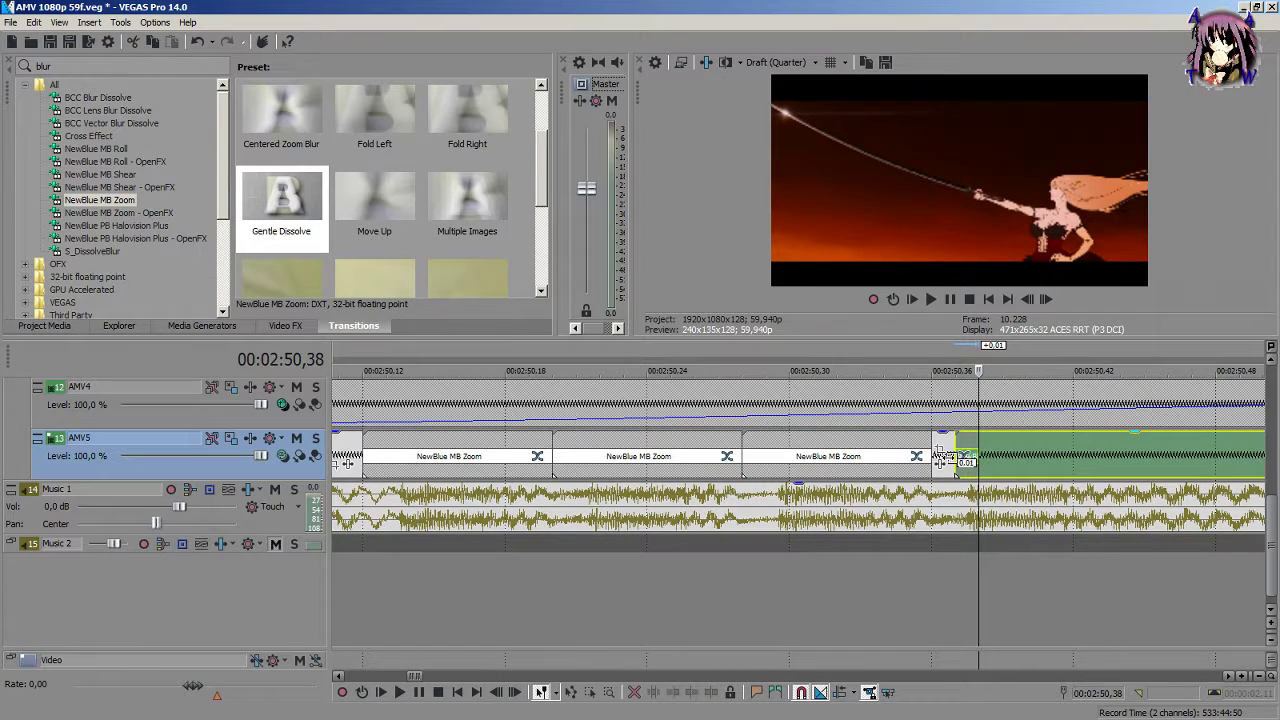
pyautogui.moveTo(945, 452); pyautogui.dragTo(1107, 450)
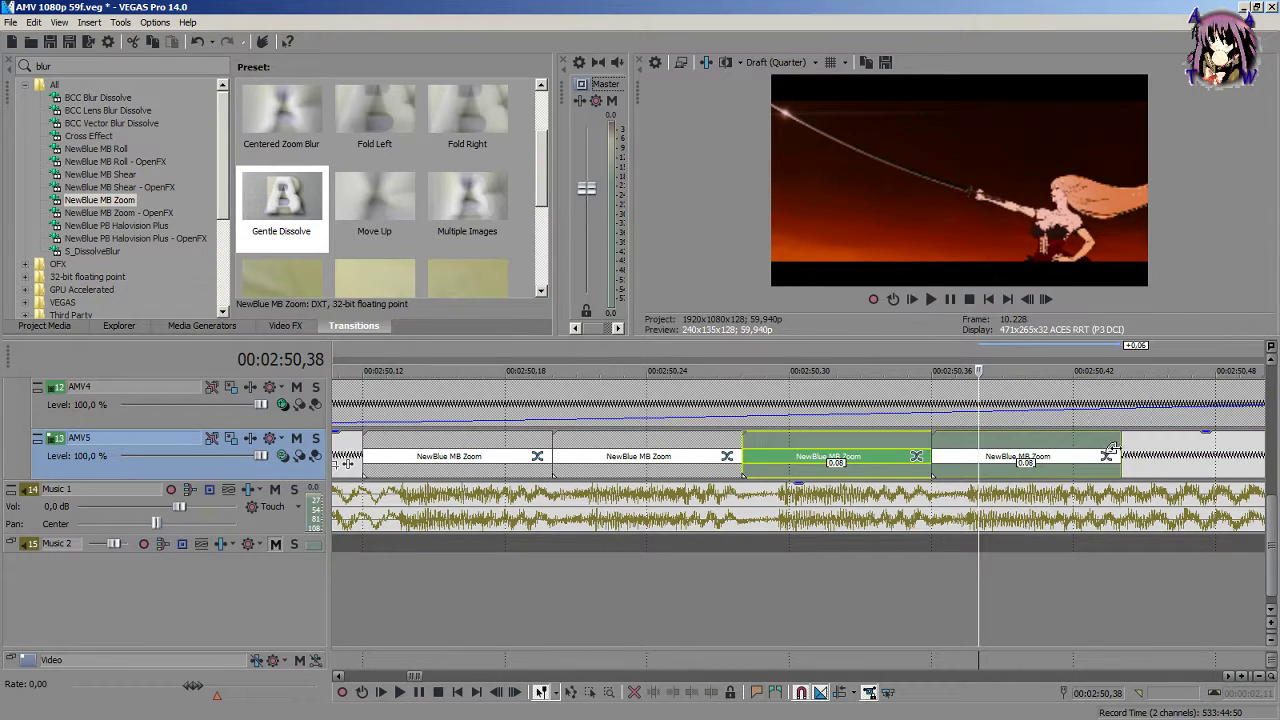
# Step: Play back the four quick 8-frame crossfades from about 00:02:50,00
pyautogui.scroll(-5, 590, 555)
pyautogui.click(677, 567)
pyautogui.press('space')
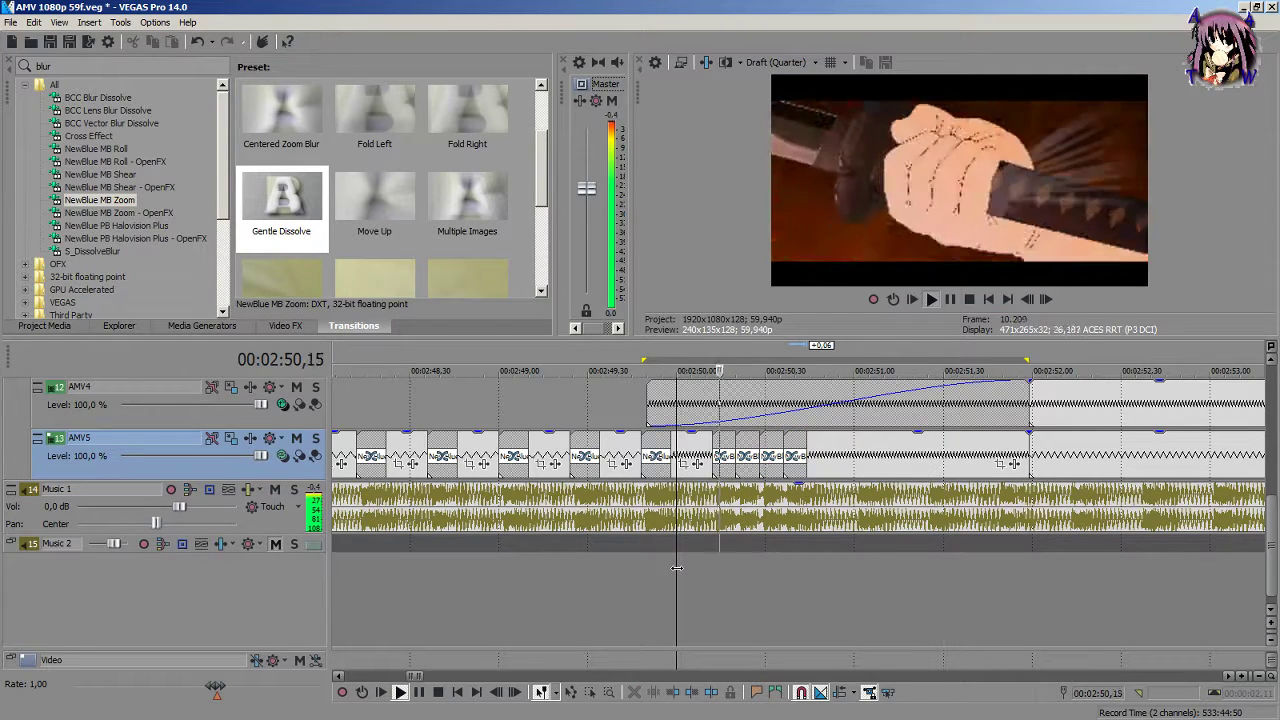
# Step: Split the AMV5 clip at 00:02:51,02 and overlap the two parts with a 10-frame NewBlue MB Zoom crossfade
pyautogui.click(857, 461)
pyautogui.scroll(5, 857, 461)
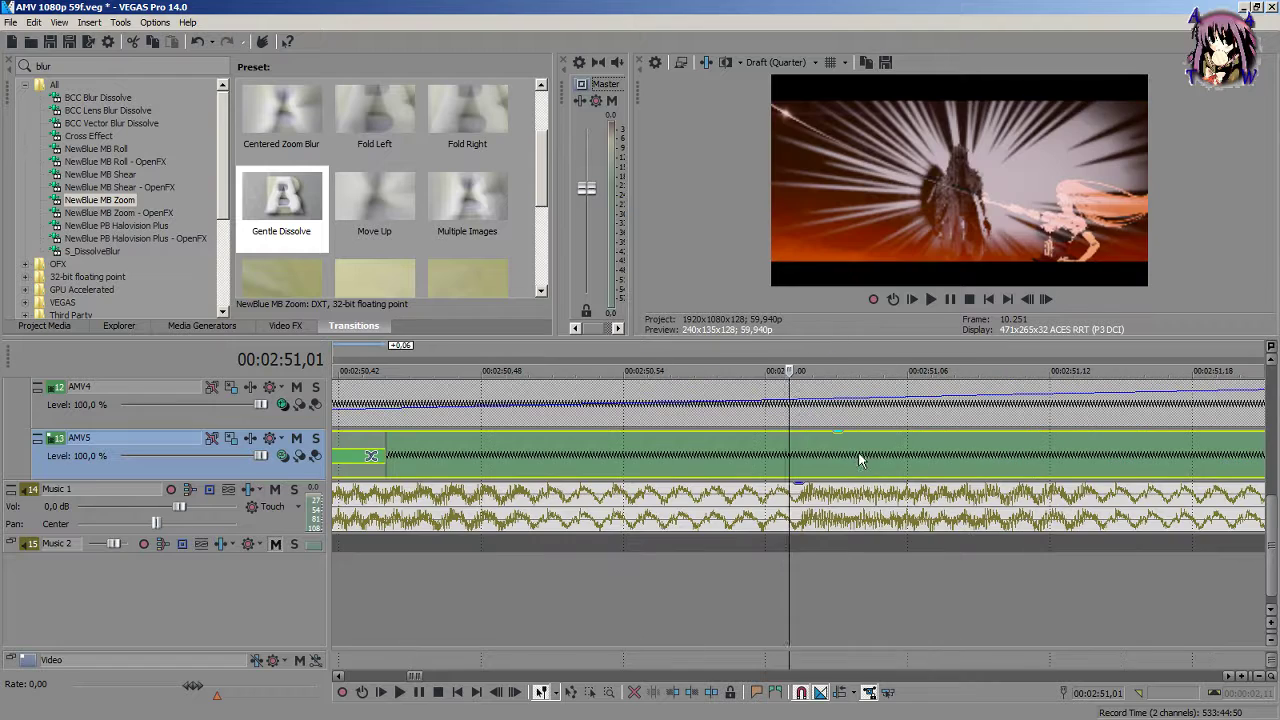
pyautogui.press('s')
pyautogui.moveTo(812, 457); pyautogui.dragTo(999, 443)
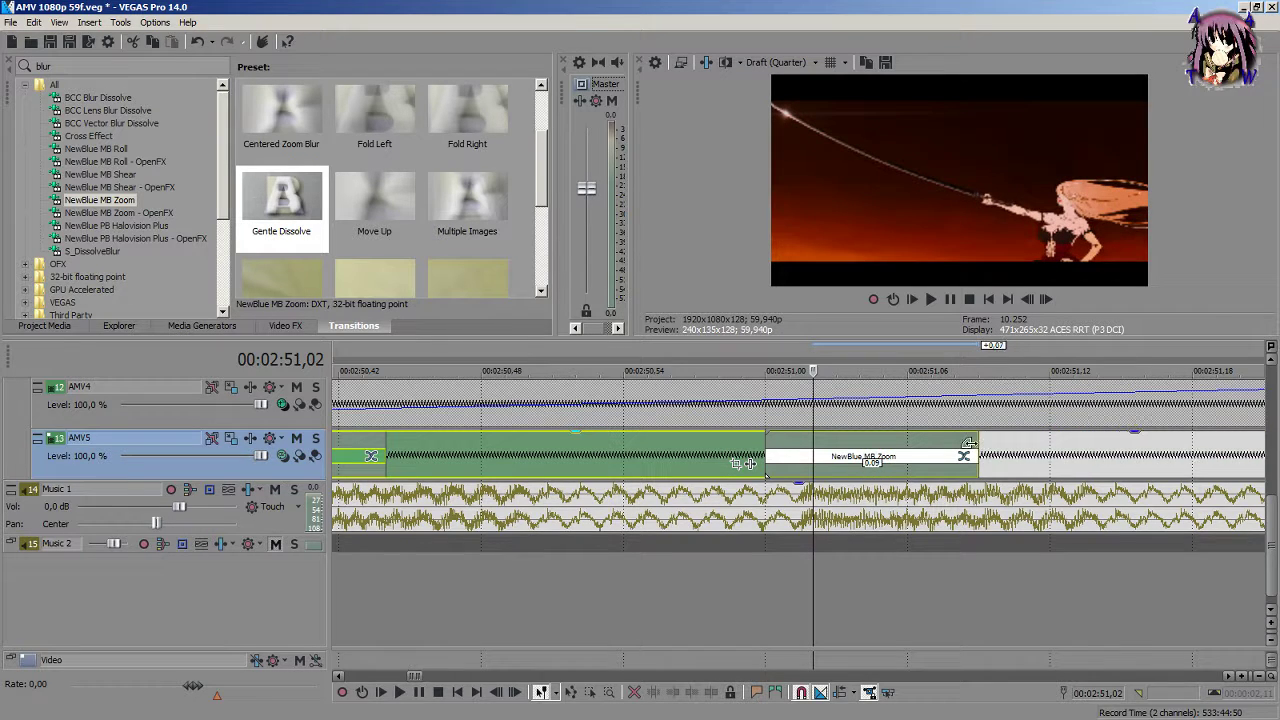
# Step: Split the AMV5 clip at 00:02:51,26 and overlap the two parts with a 10-frame NewBlue MB Zoom crossfade
pyautogui.scroll(-5, 924, 447)
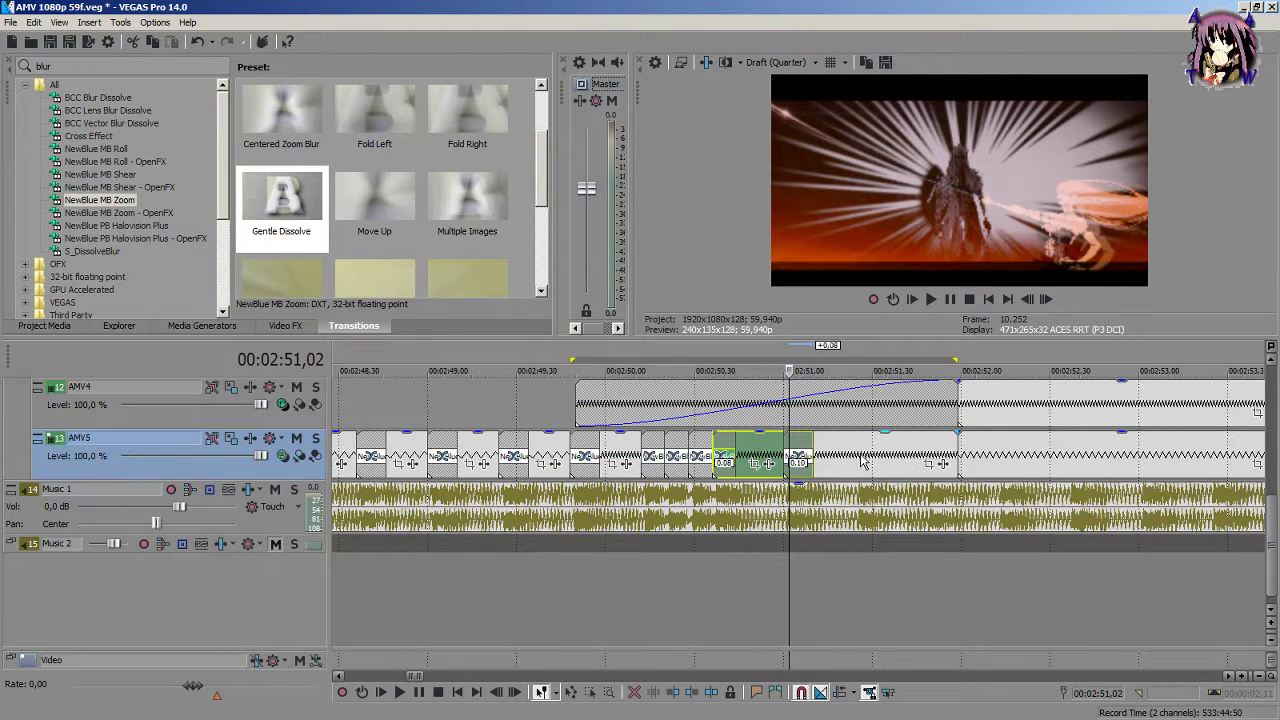
pyautogui.scroll(5, 862, 460)
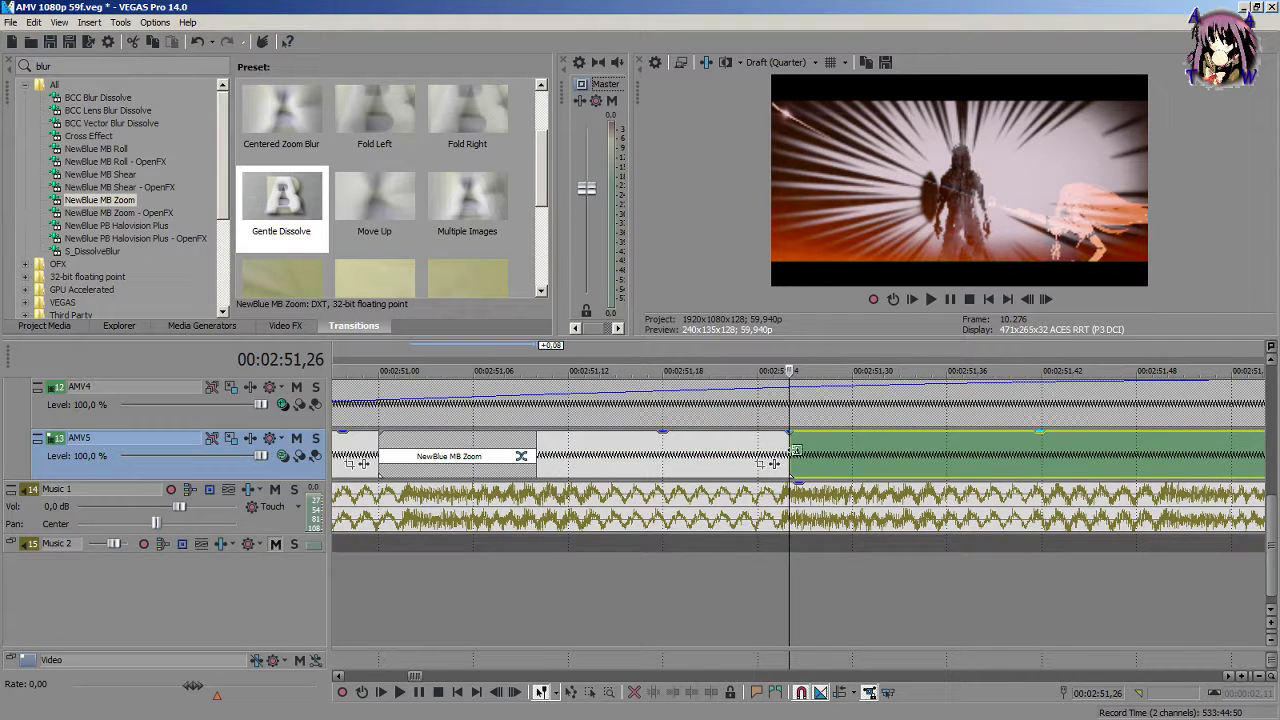
pyautogui.moveTo(784, 448); pyautogui.dragTo(914, 447)
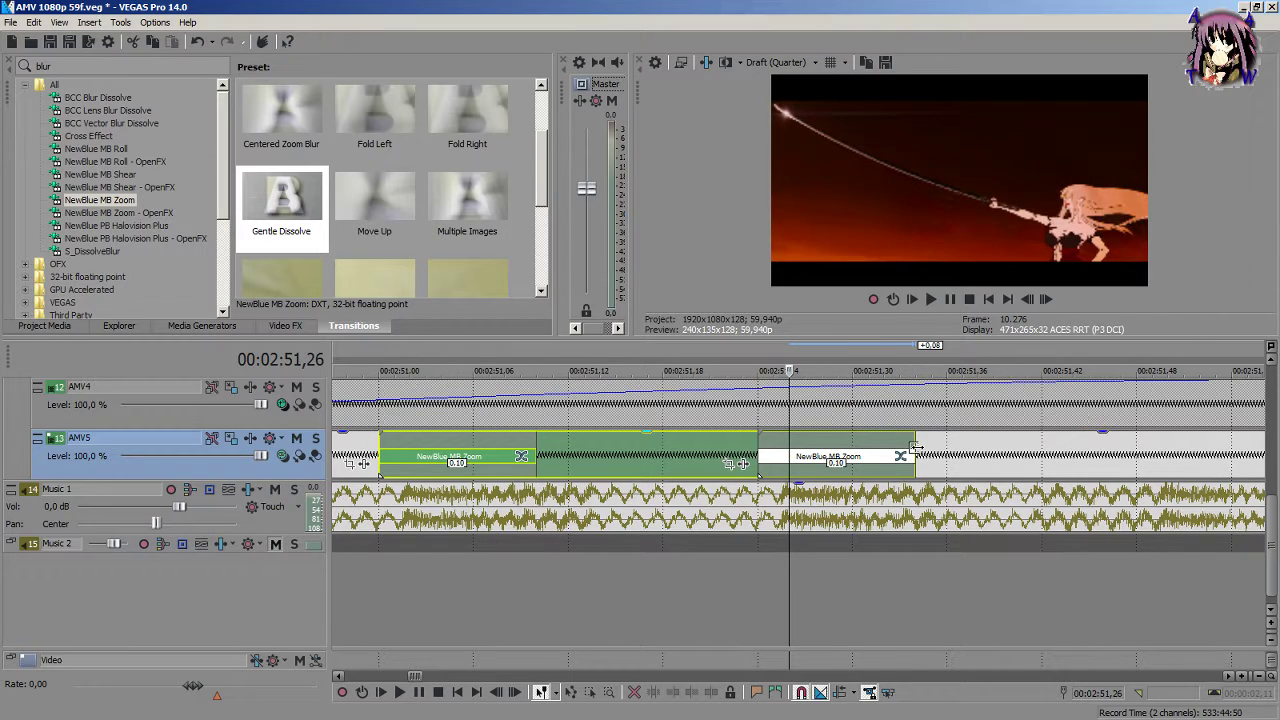
# Step: Try to split the AMV5 clip at 00:02:51,50 and overlap the two parts by 2 frames
pyautogui.scroll(-4, 1016, 548)
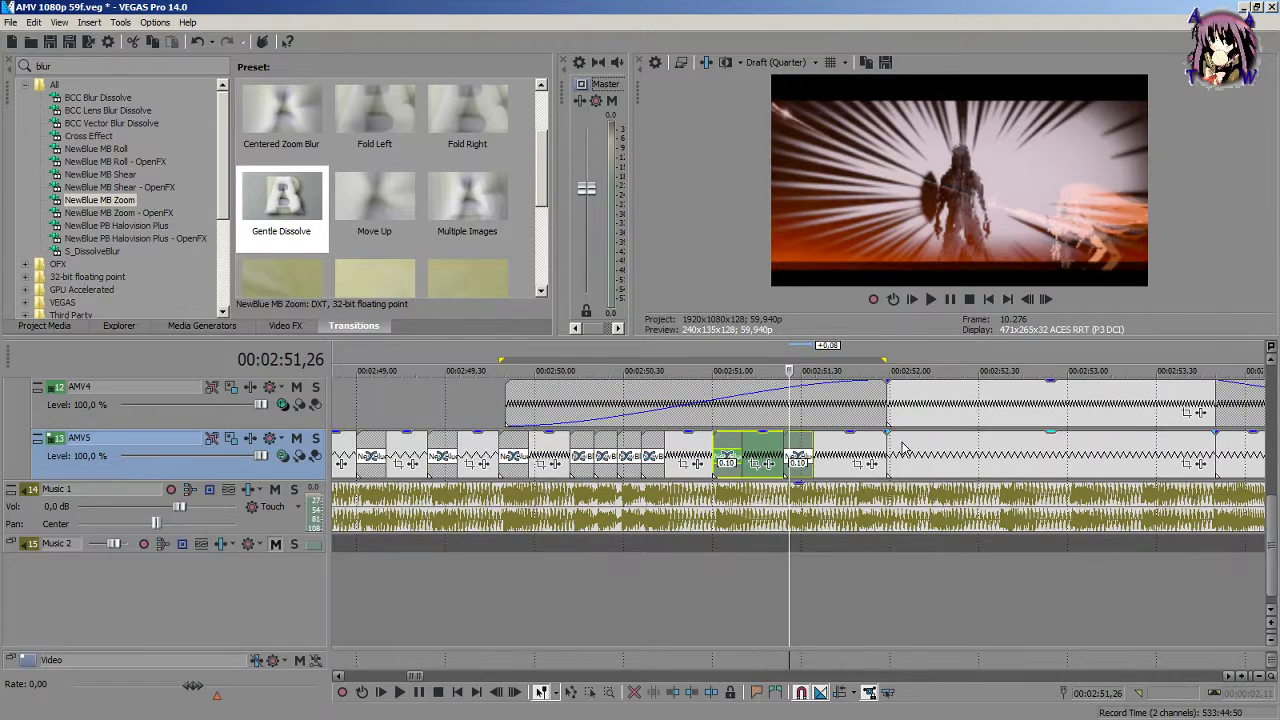
pyautogui.click(852, 457)
pyautogui.scroll(6, 810, 457)
pyautogui.moveTo(787, 449); pyautogui.dragTo(885, 488)
pyautogui.press('s')
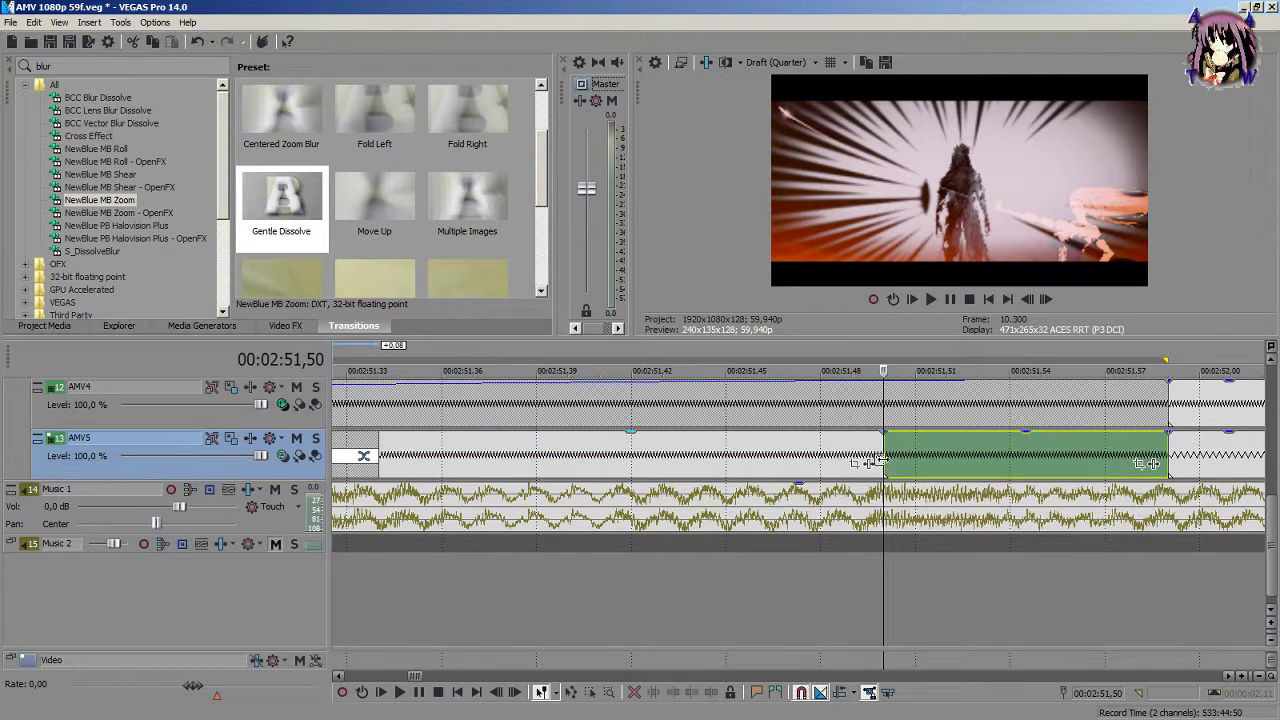
pyautogui.scroll(-3, 838, 457)
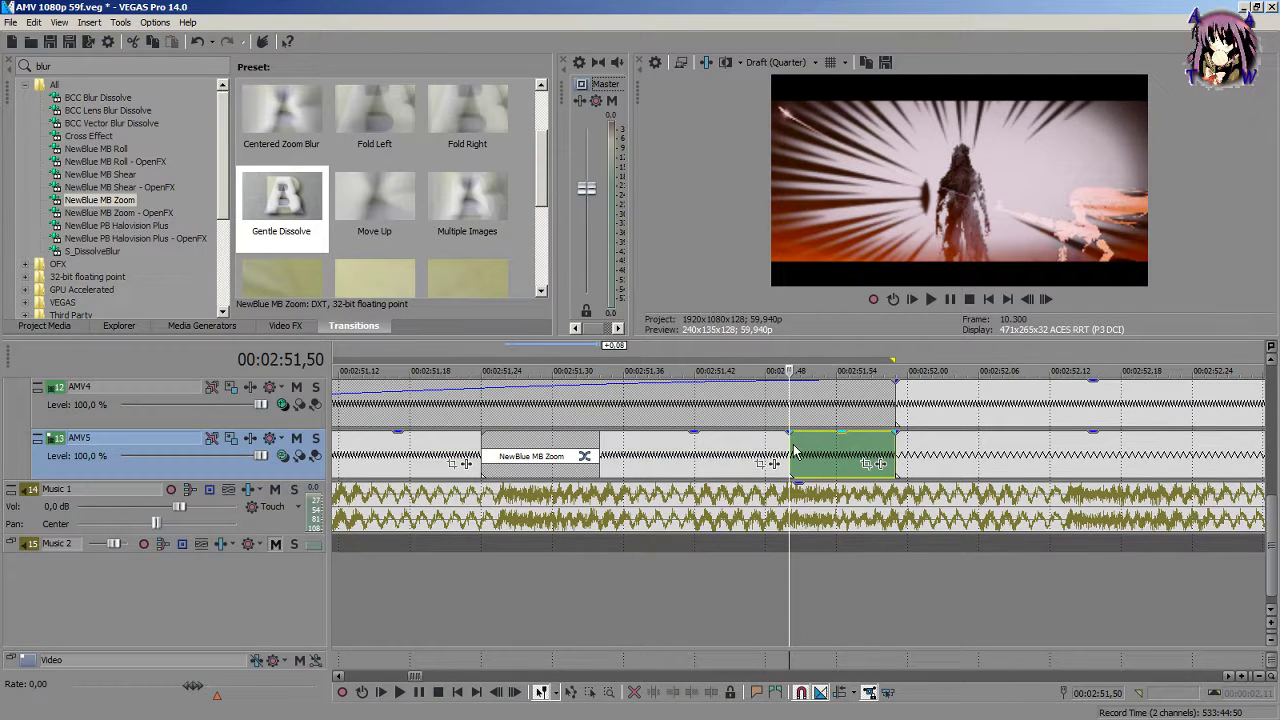
pyautogui.moveTo(793, 452); pyautogui.dragTo(760, 458)
pyautogui.scroll(-4, 857, 432)
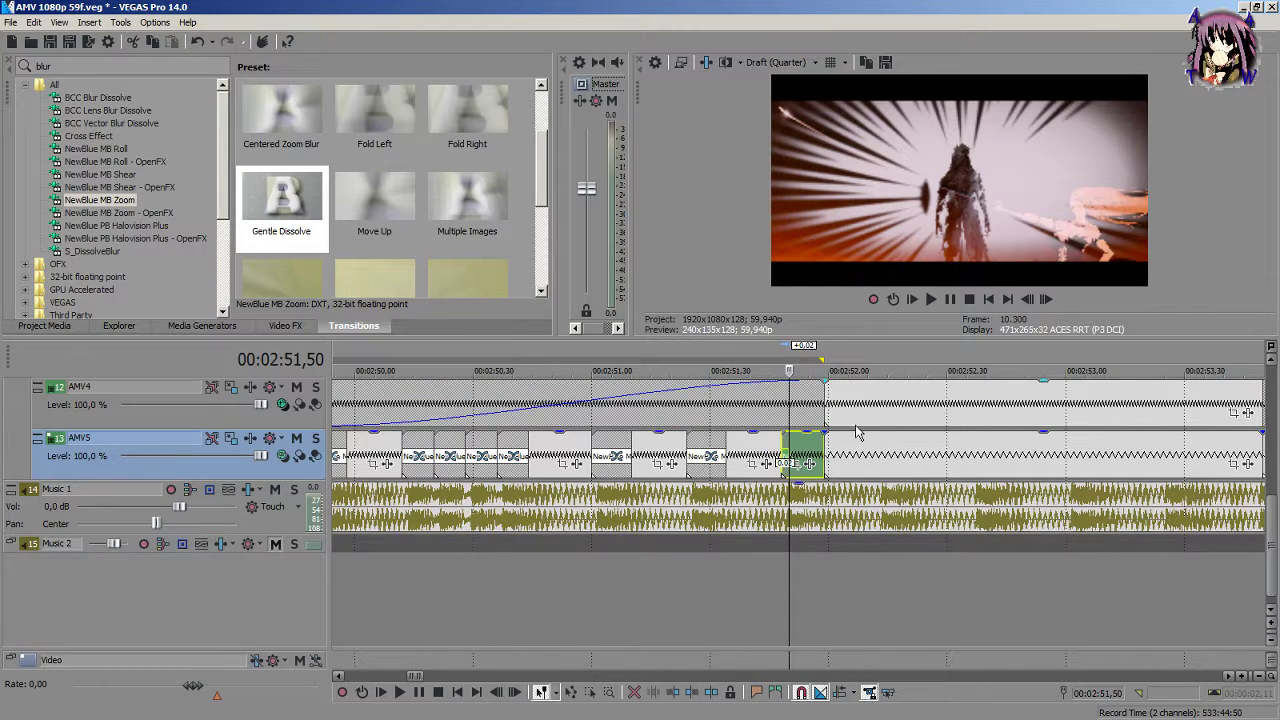
pyautogui.press('space')
pyautogui.scroll(2, 865, 470)
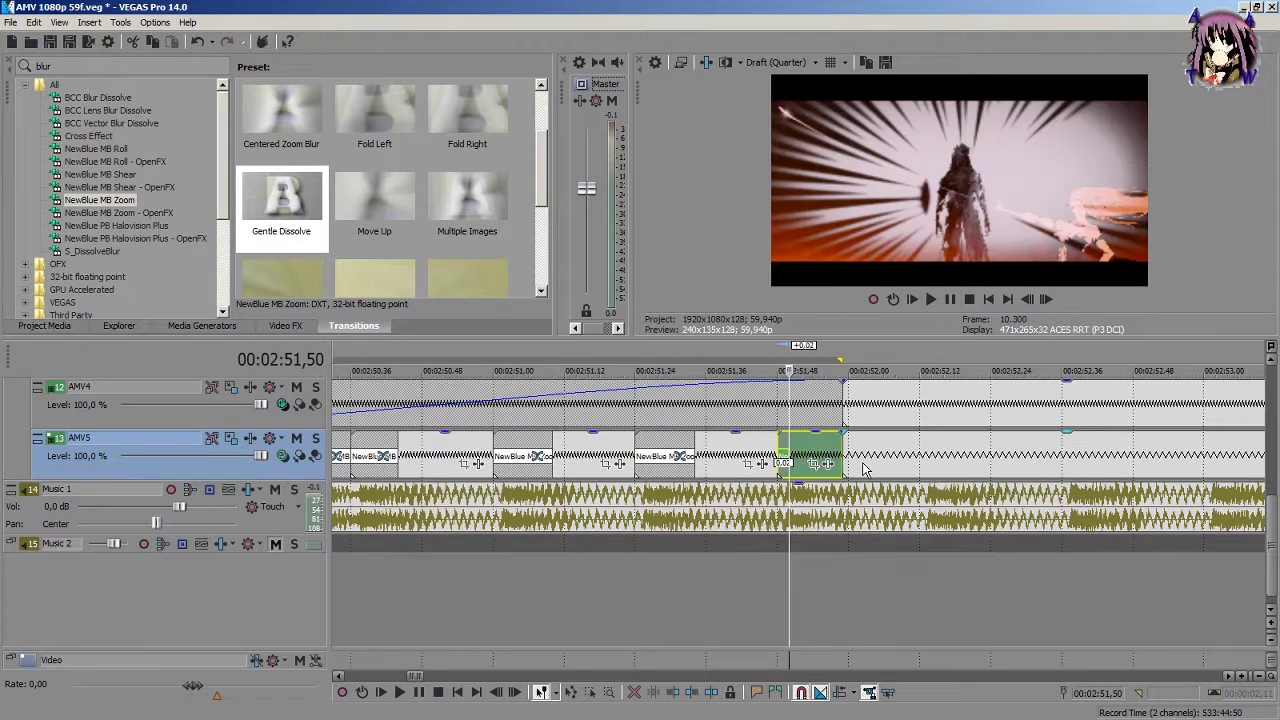
pyautogui.press('space')
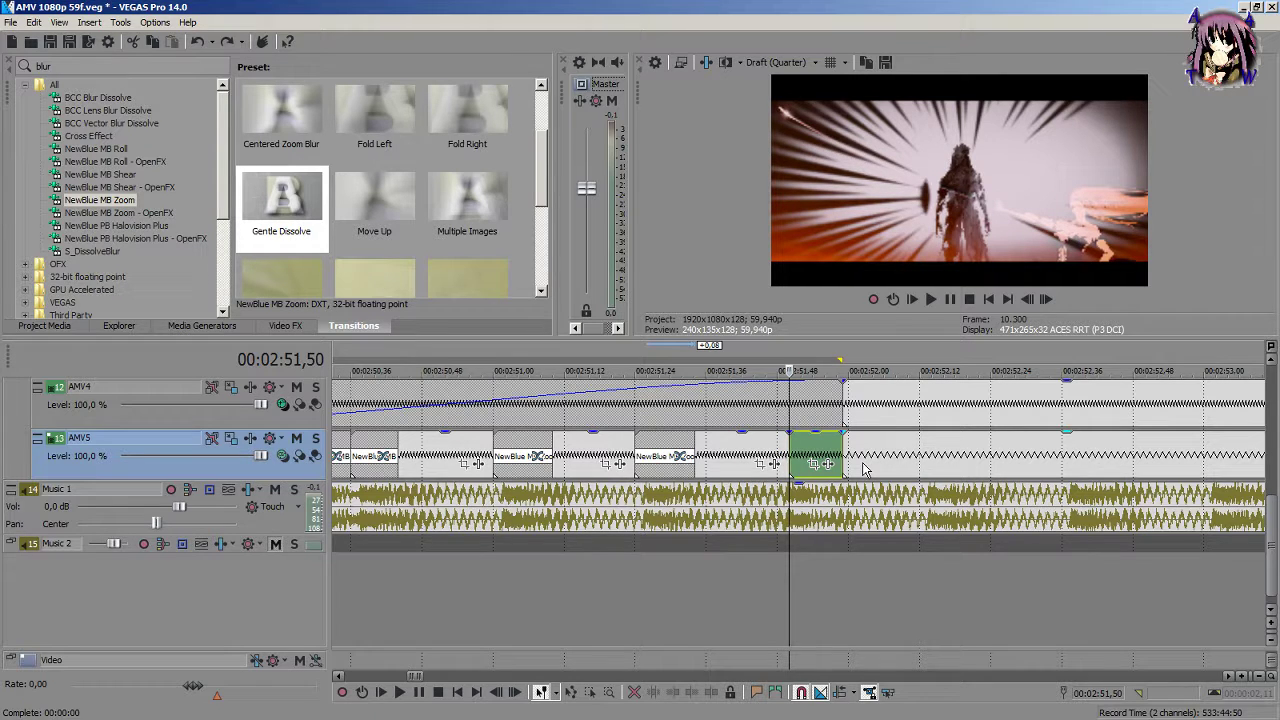
pyautogui.hotkey('ctrl', 'z')
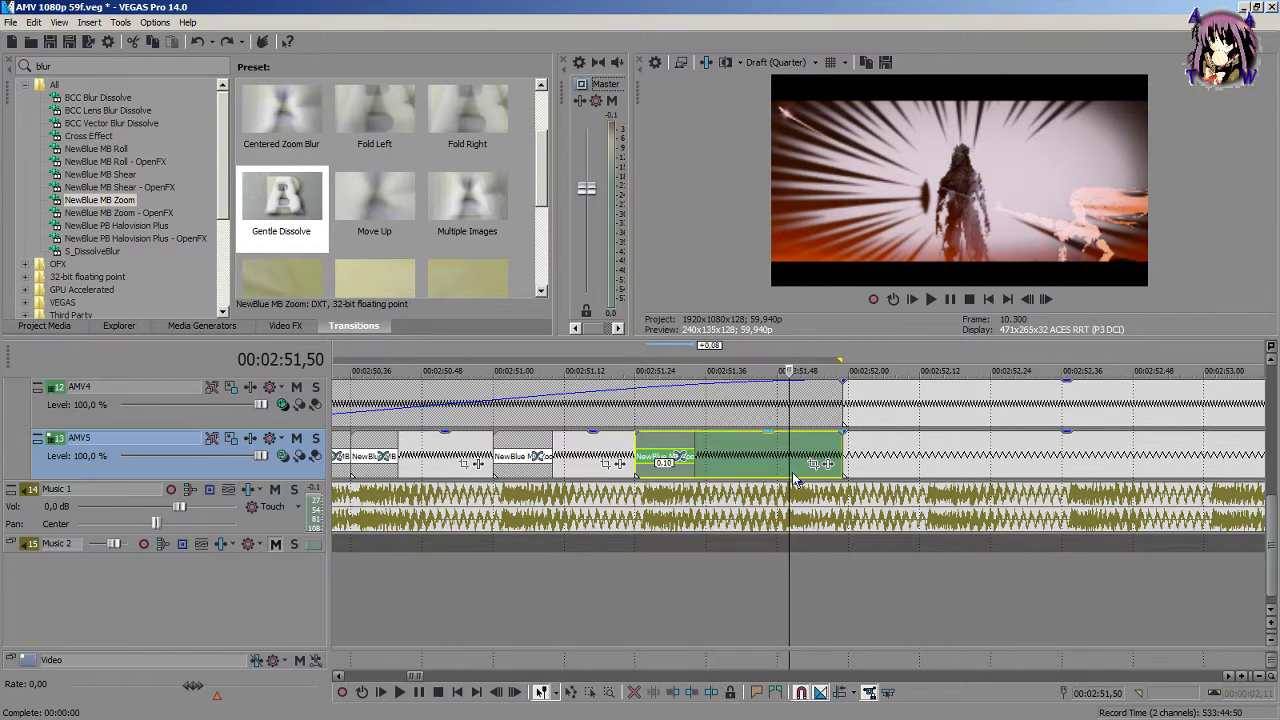
# Step: Play back the section from 00:02:51,42 and 00:02:51,20 and examine the music waveform around 00:02:52,13 for the beat
pyautogui.click(748, 500)
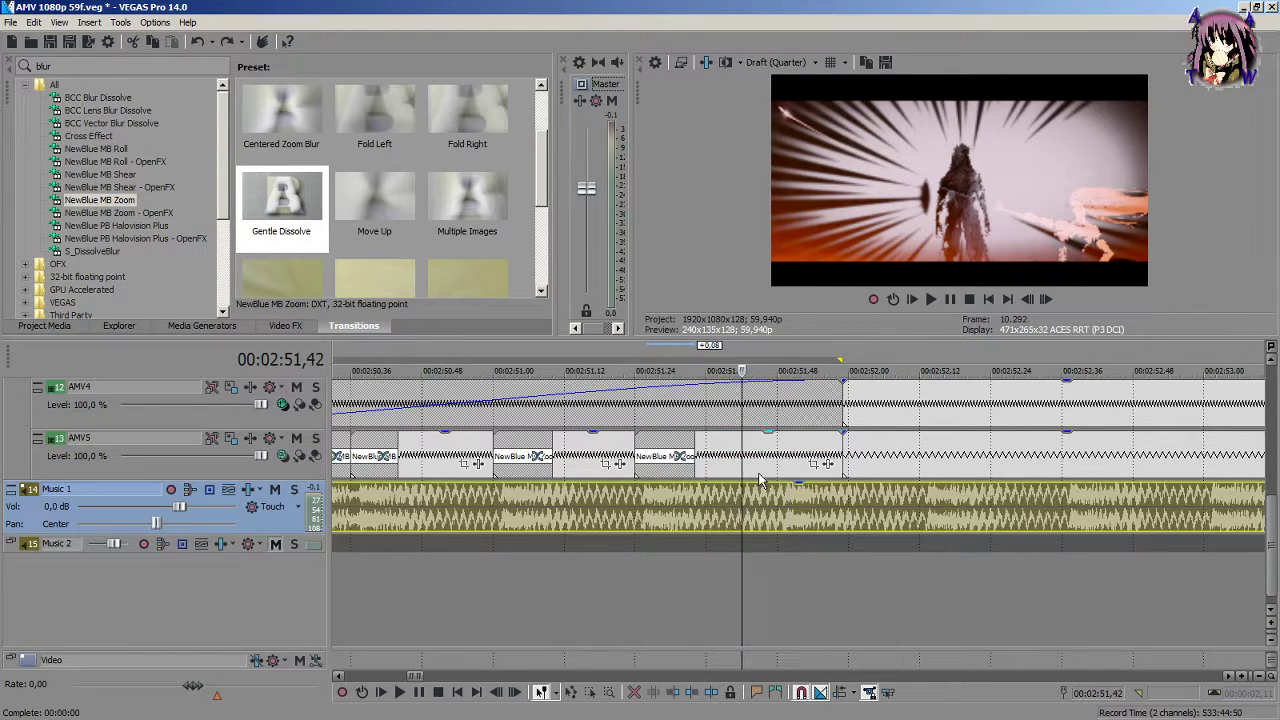
pyautogui.press('space')
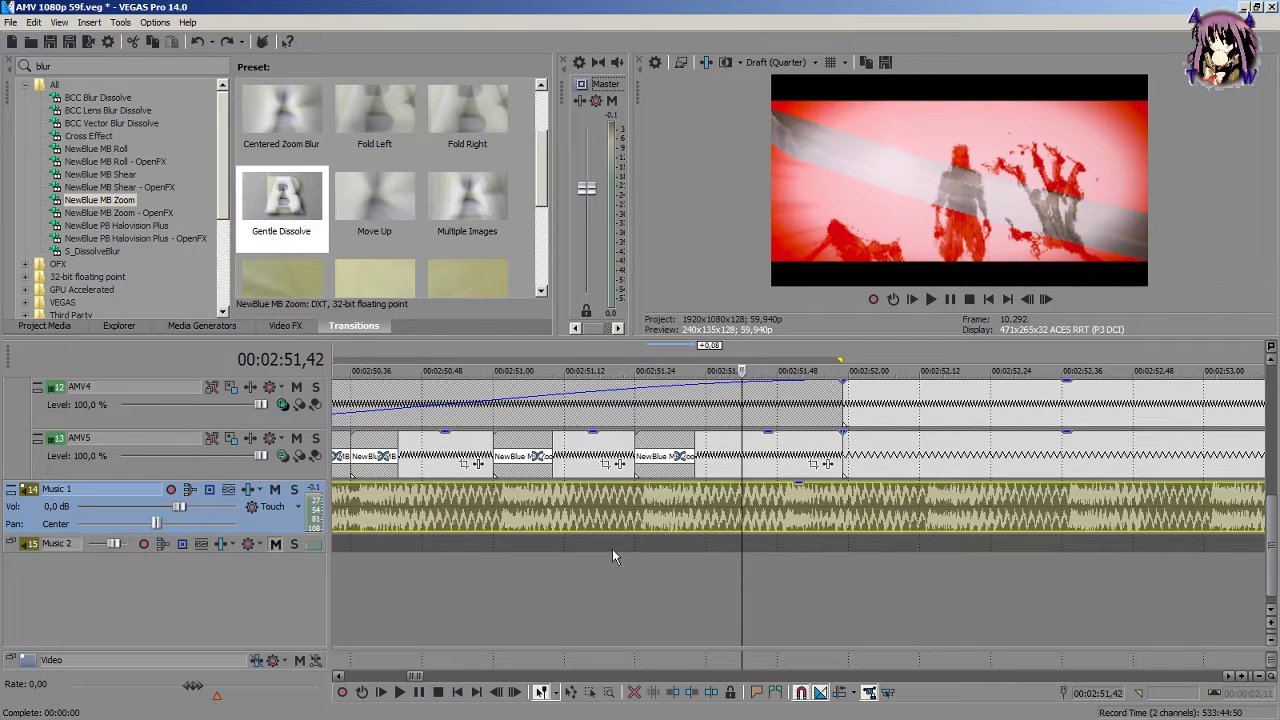
pyautogui.click(610, 549)
pyautogui.press('space')
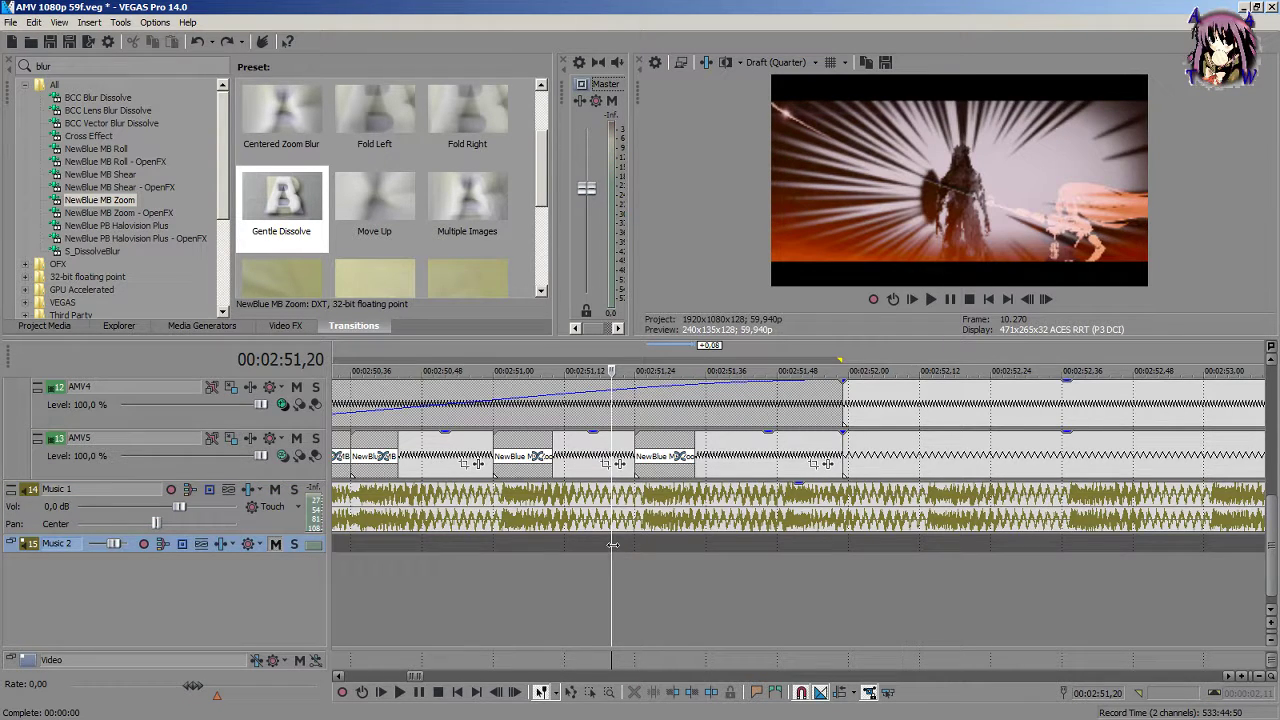
pyautogui.press('space')
pyautogui.press('space')
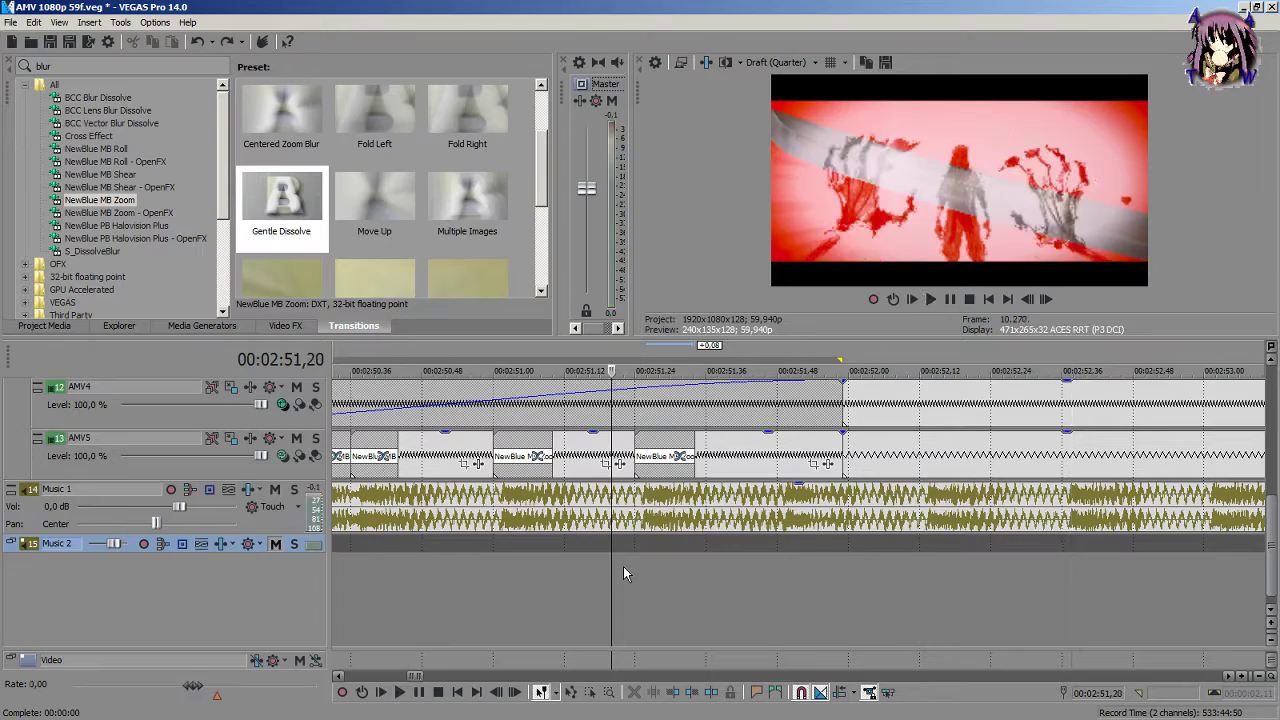
pyautogui.press('space')
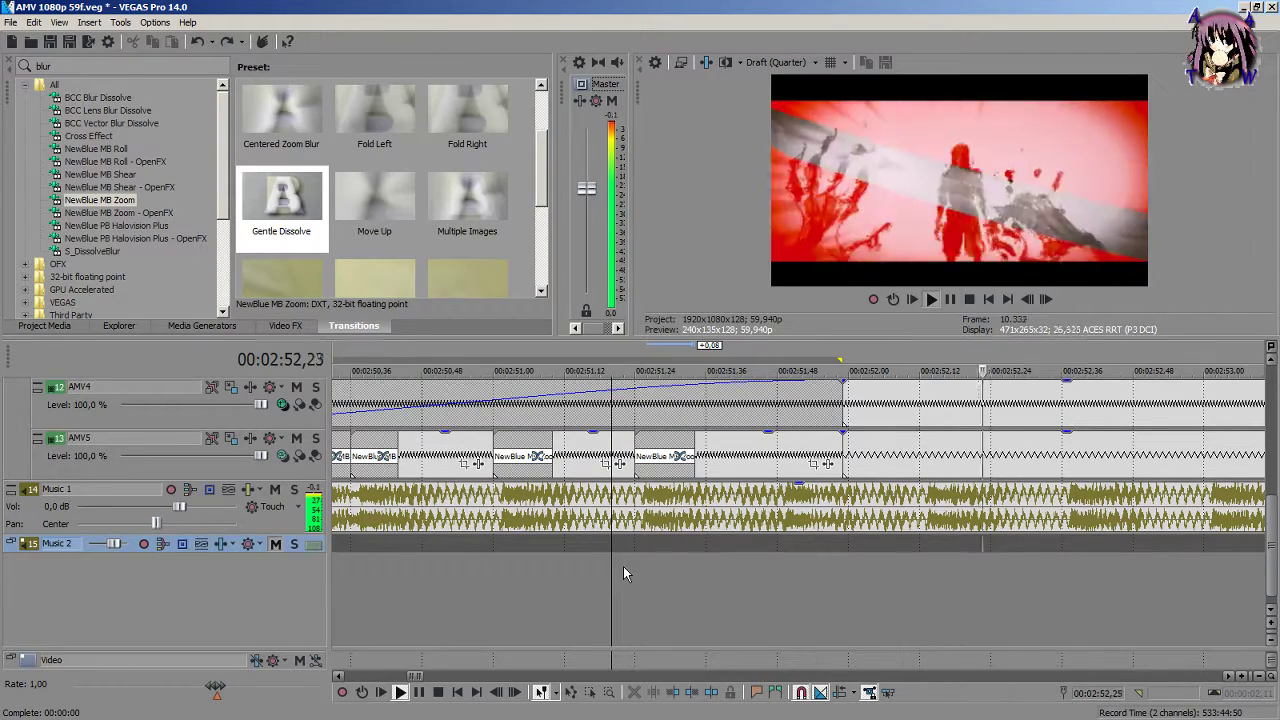
pyautogui.scroll(-3, 878, 583)
pyautogui.scroll(7, 678, 565)
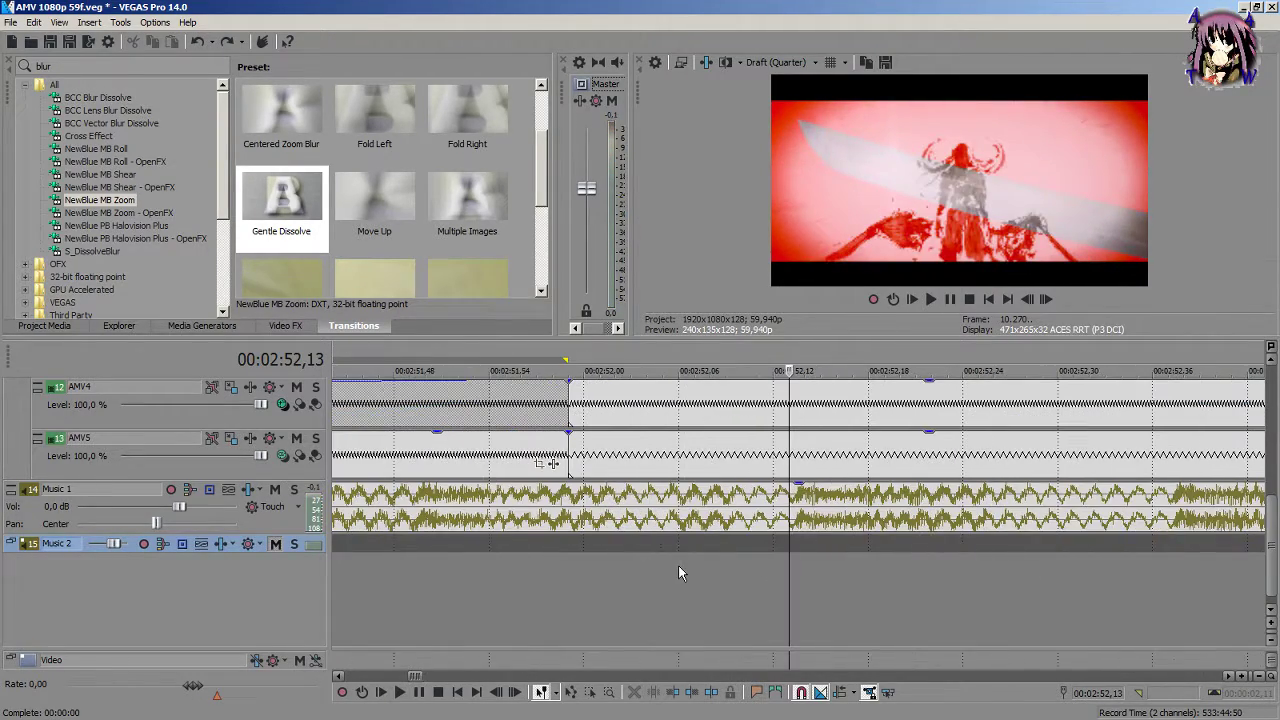
pyautogui.press('space')
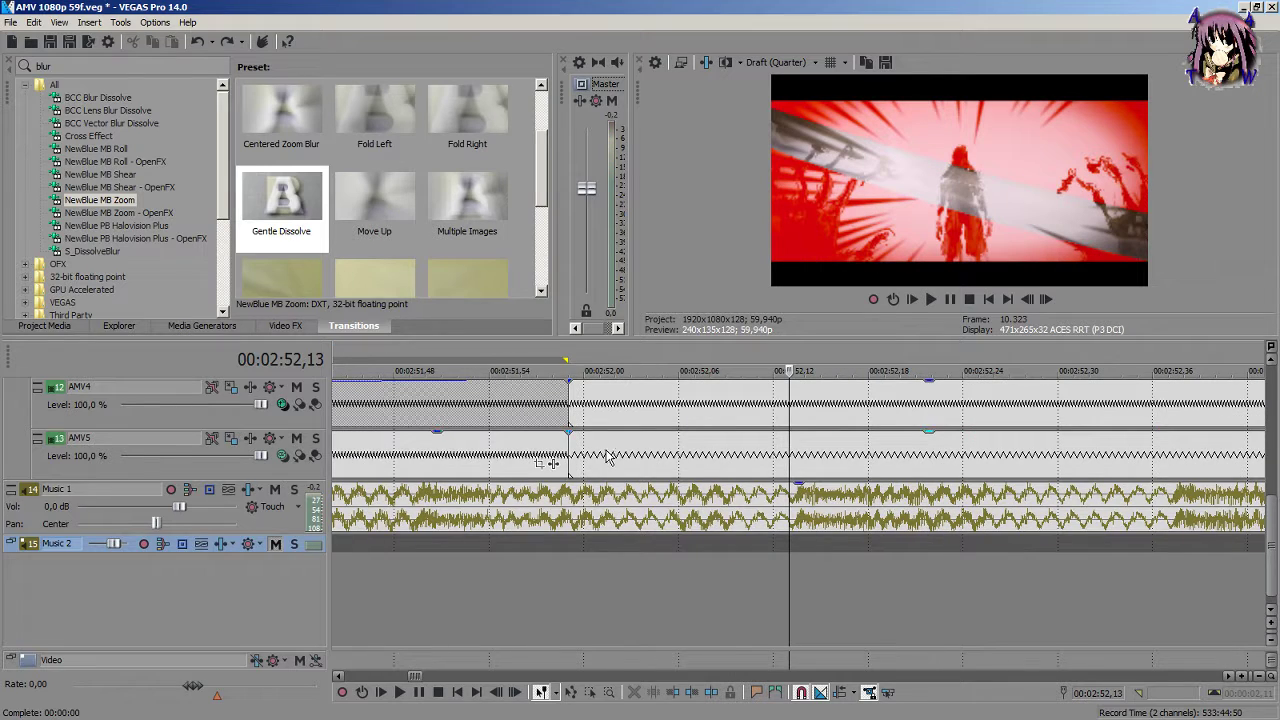
# Step: Move the cut on the AMV5 track to 00:02:52,14 by trimming the later clip and extending the earlier one
pyautogui.press('Right')
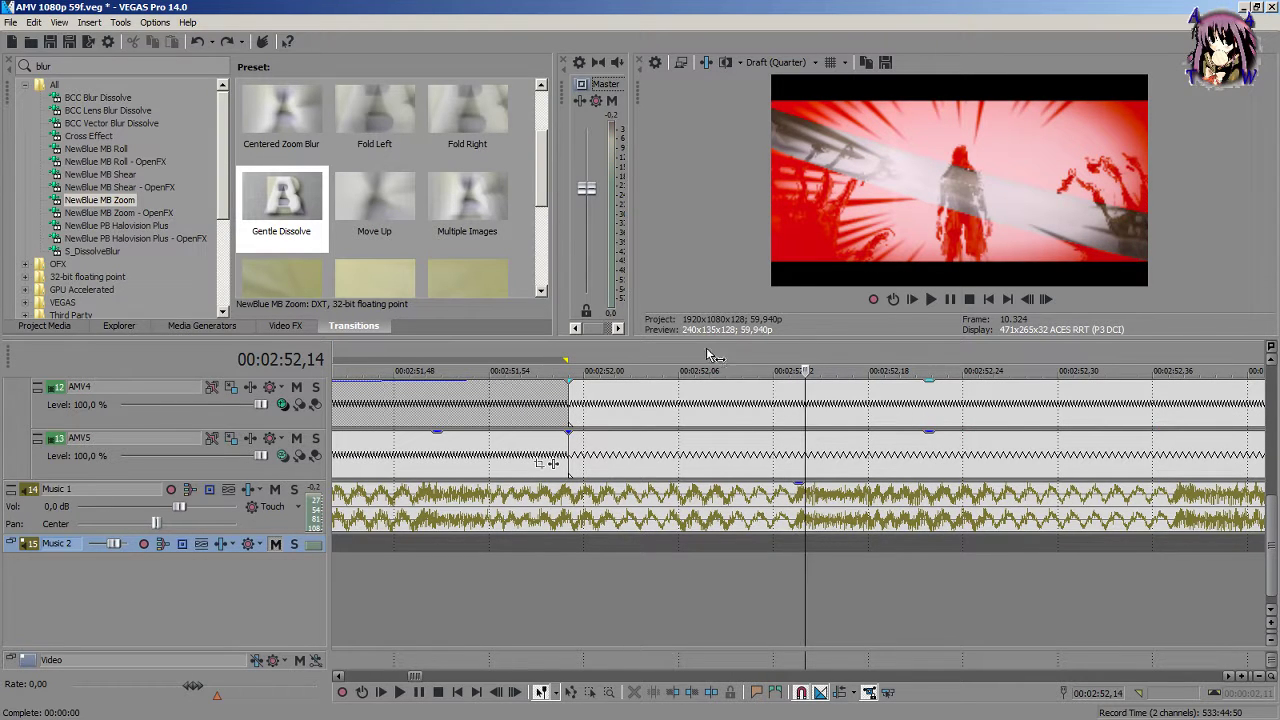
pyautogui.click(580, 462)
pyautogui.hotkey('alt', '[')
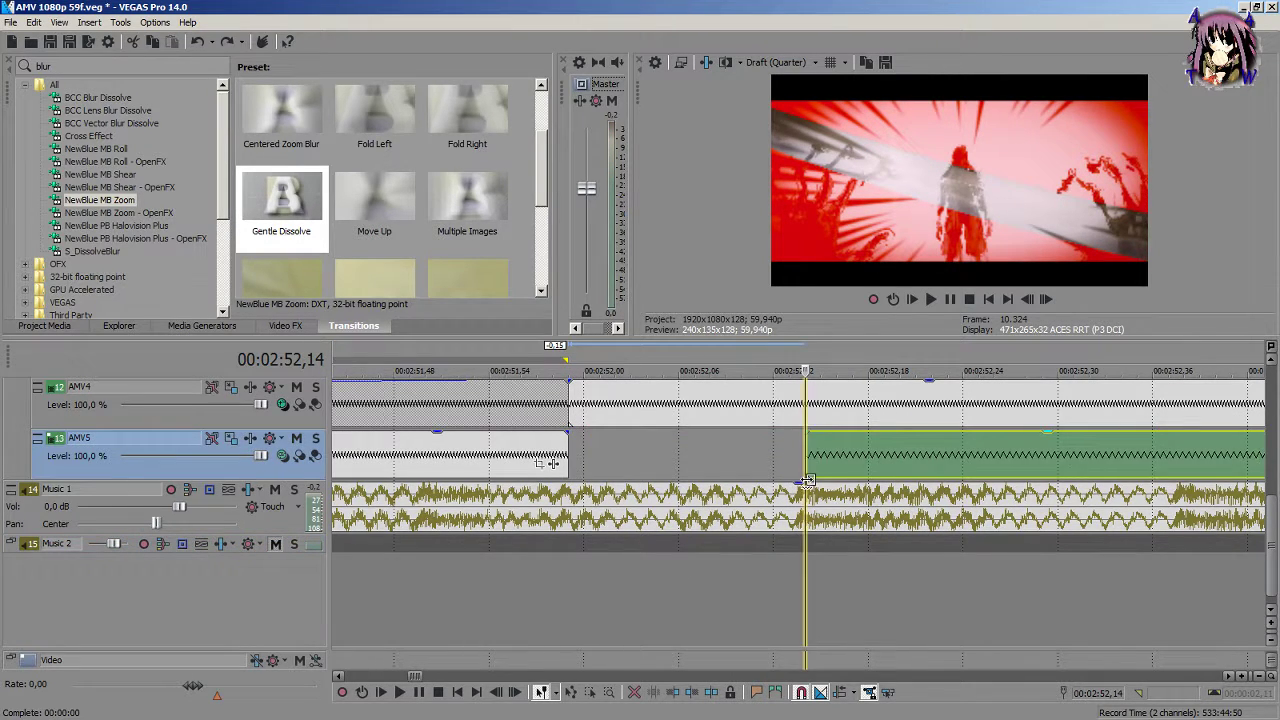
pyautogui.moveTo(570, 456); pyautogui.dragTo(805, 462)
# Step: Trim the later AMV4 clip and extend the earlier one so their cut falls at 00:02:52,14
pyautogui.click(602, 400)
pyautogui.hotkey('alt', '[')
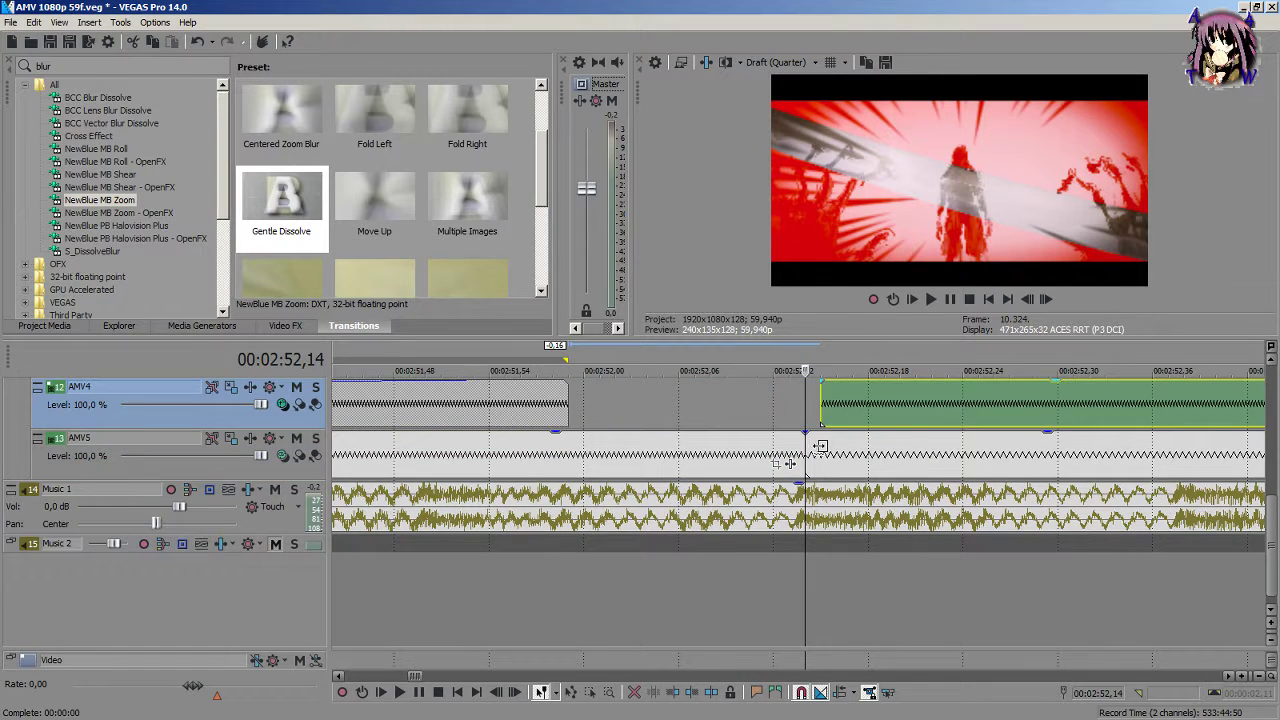
pyautogui.moveTo(568, 405); pyautogui.dragTo(806, 405)
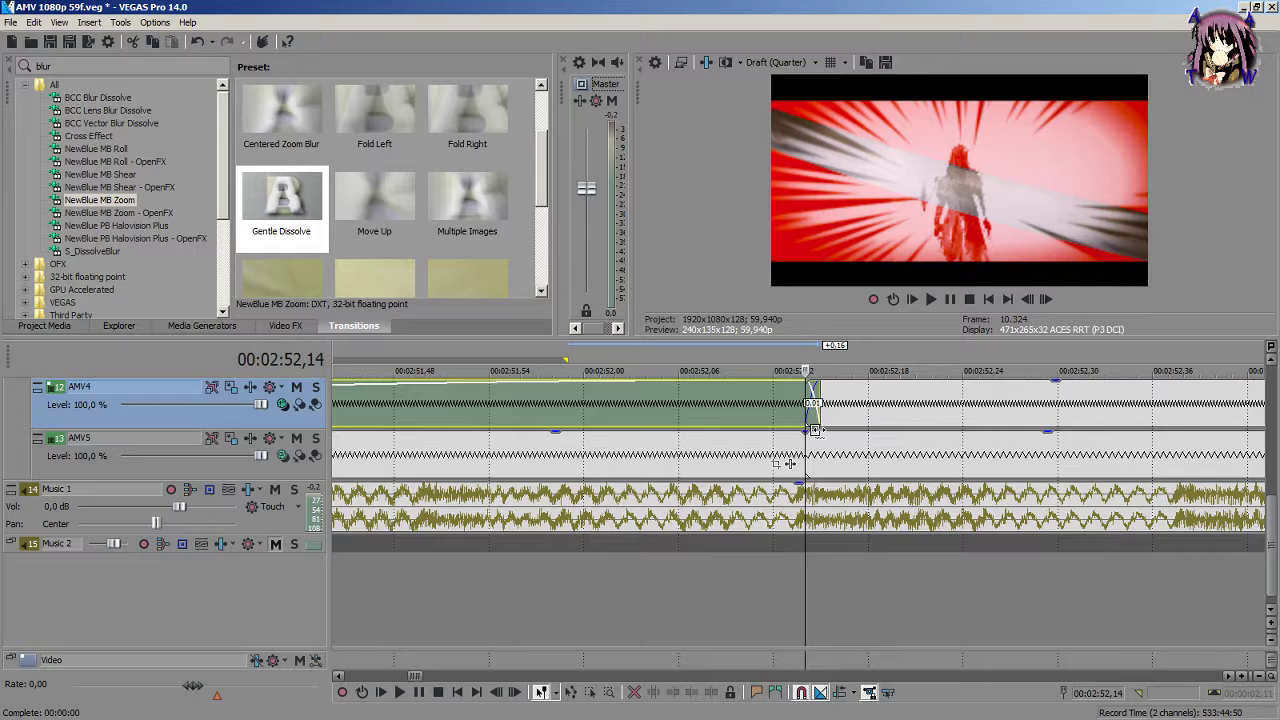
# Step: Play back the retimed cuts on the AMV4 and AMV5 tracks from 00:02:51,20
pyautogui.scroll(-5, 796, 427)
pyautogui.click(709, 585)
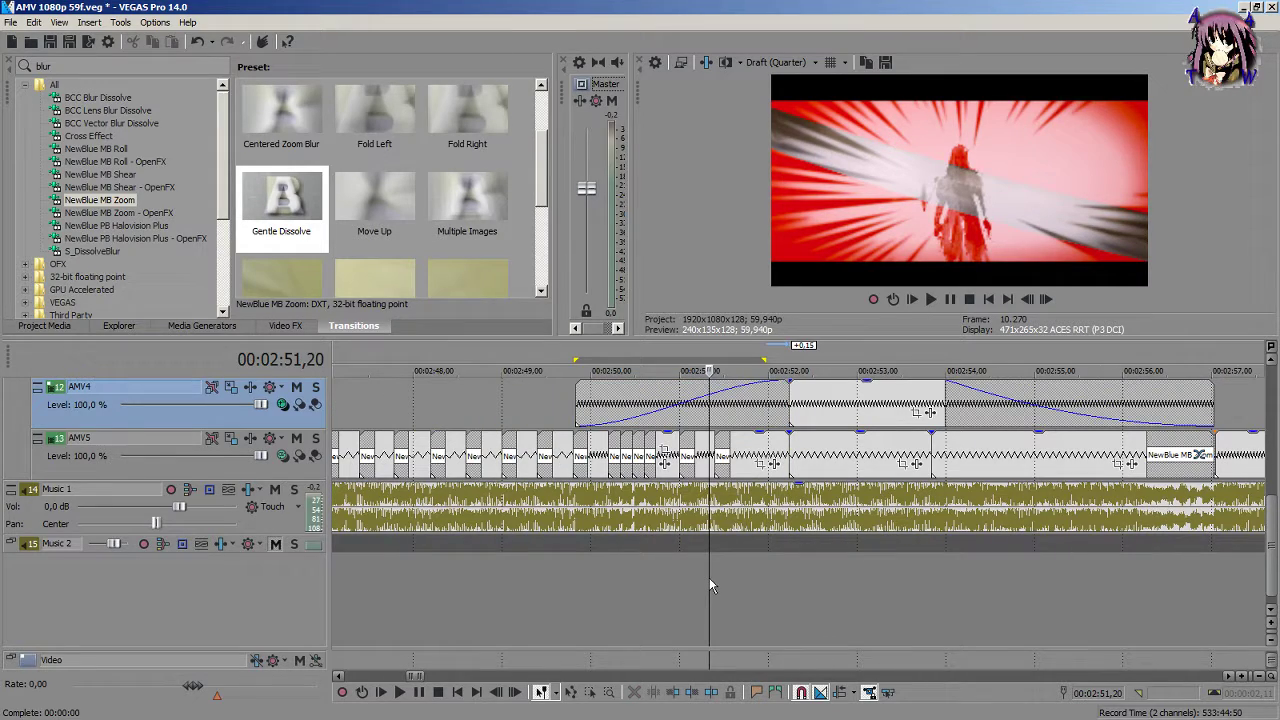
pyautogui.press('space')
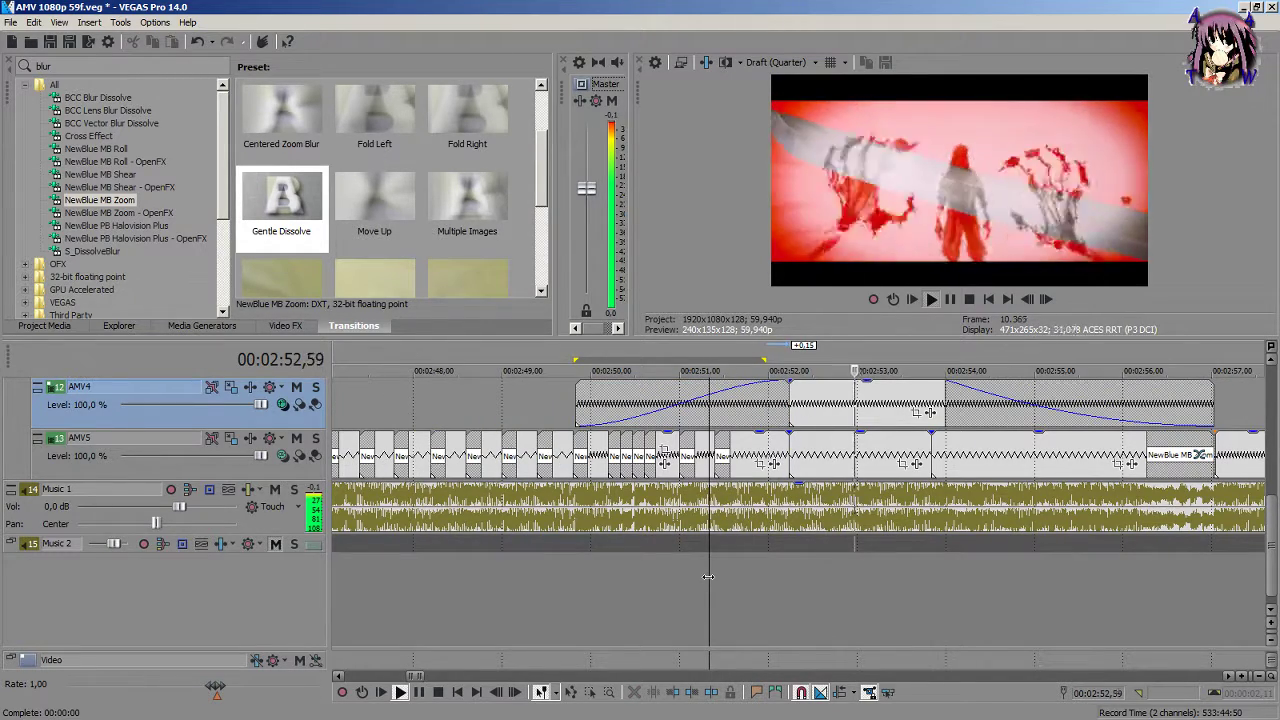
pyautogui.scroll(3, 708, 577)
pyautogui.press('space')
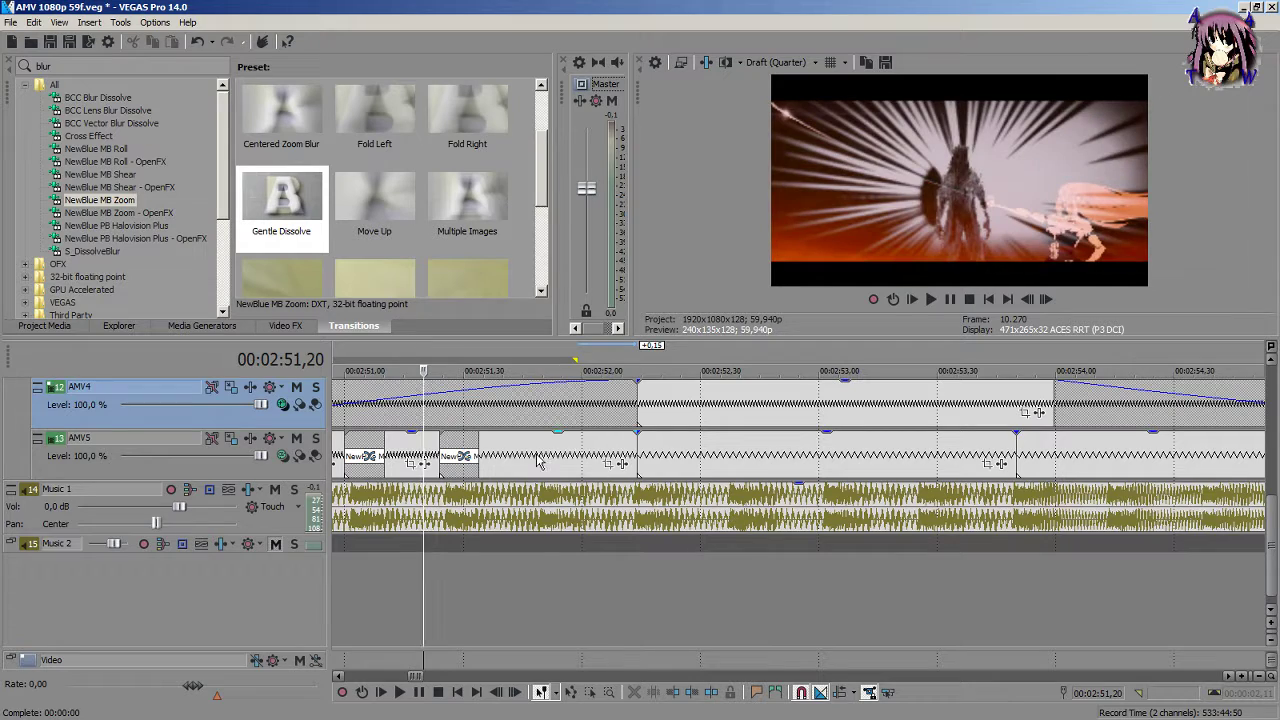
# Step: Split the AMV5 clip at 00:02:51,48 and overlap the two parts with a 10-frame NewBlue MB Zoom crossfade
pyautogui.click(538, 460)
pyautogui.scroll(4, 538, 460)
pyautogui.press('Left')
pyautogui.press('Left')
pyautogui.scroll(-5, 771, 466)
pyautogui.press('s')
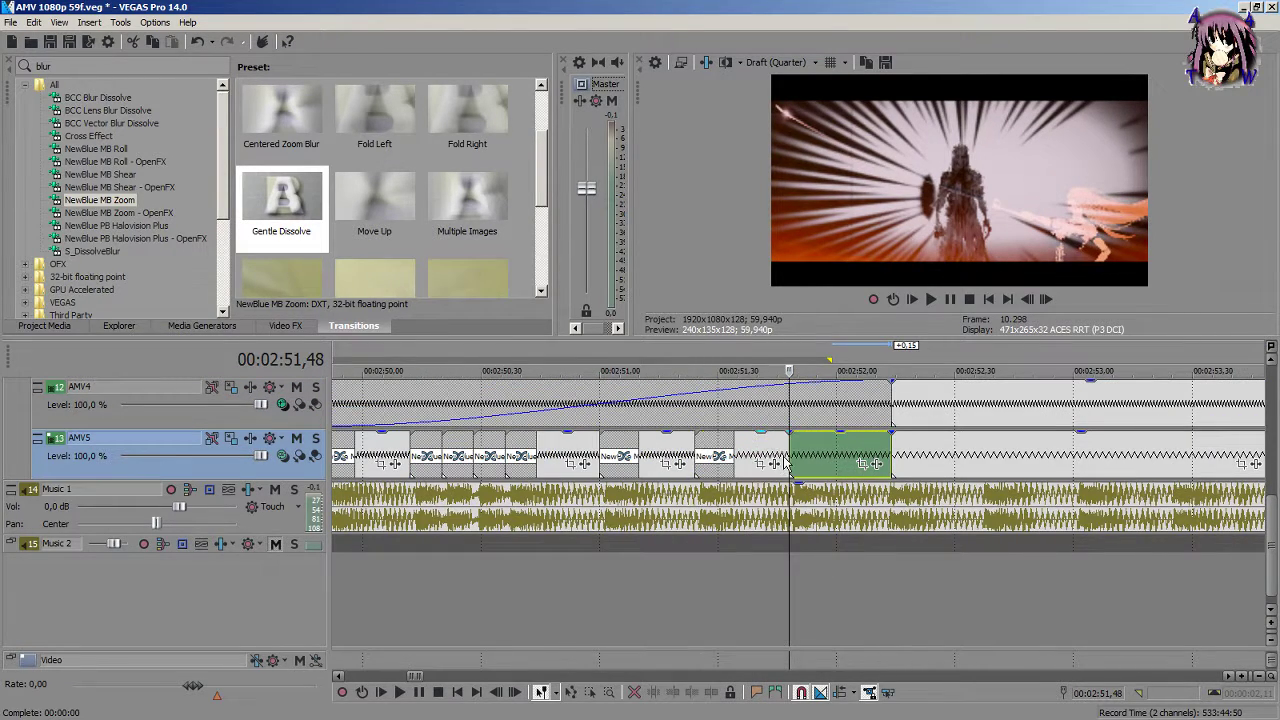
pyautogui.moveTo(783, 462); pyautogui.dragTo(690, 463)
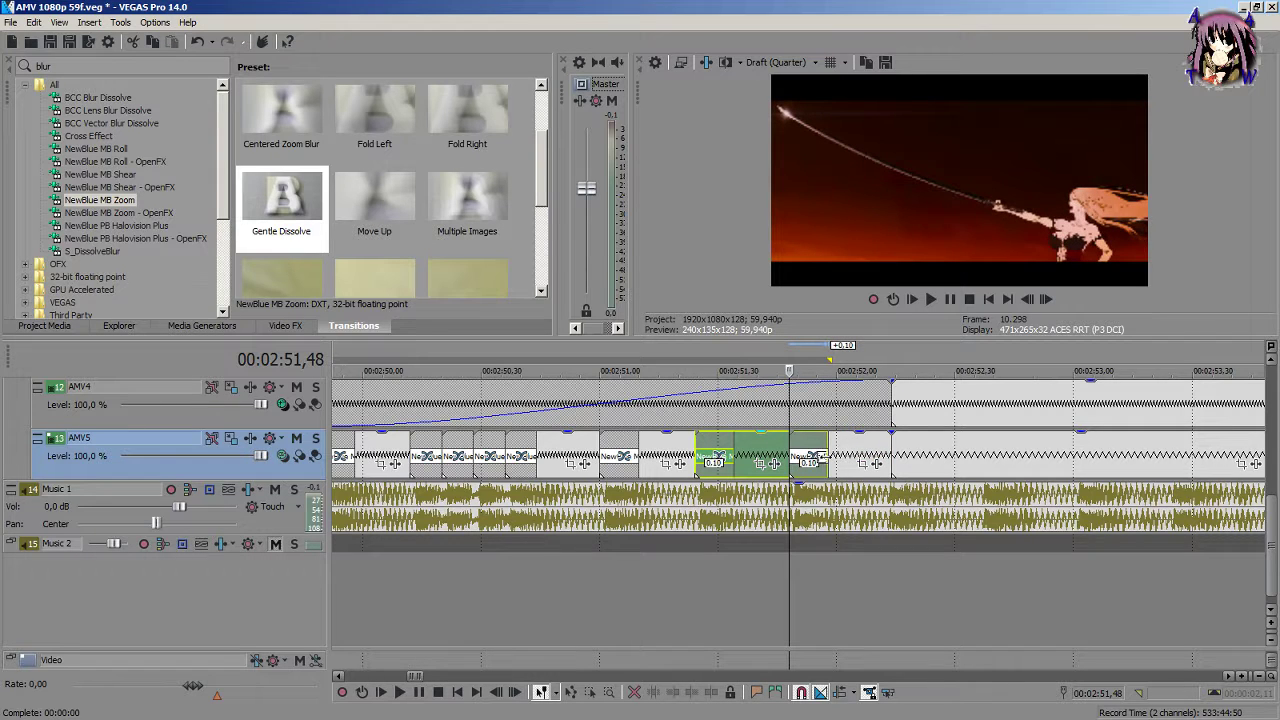
# Step: Overlap the AMV5 clips at 00:02:52,14 by 10 frames and apply the NewBlue MB Zoom Gentle Dissolve transition to the crossfade
pyautogui.click(884, 458)
pyautogui.scroll(5, 812, 458)
pyautogui.moveTo(790, 452); pyautogui.dragTo(986, 477)
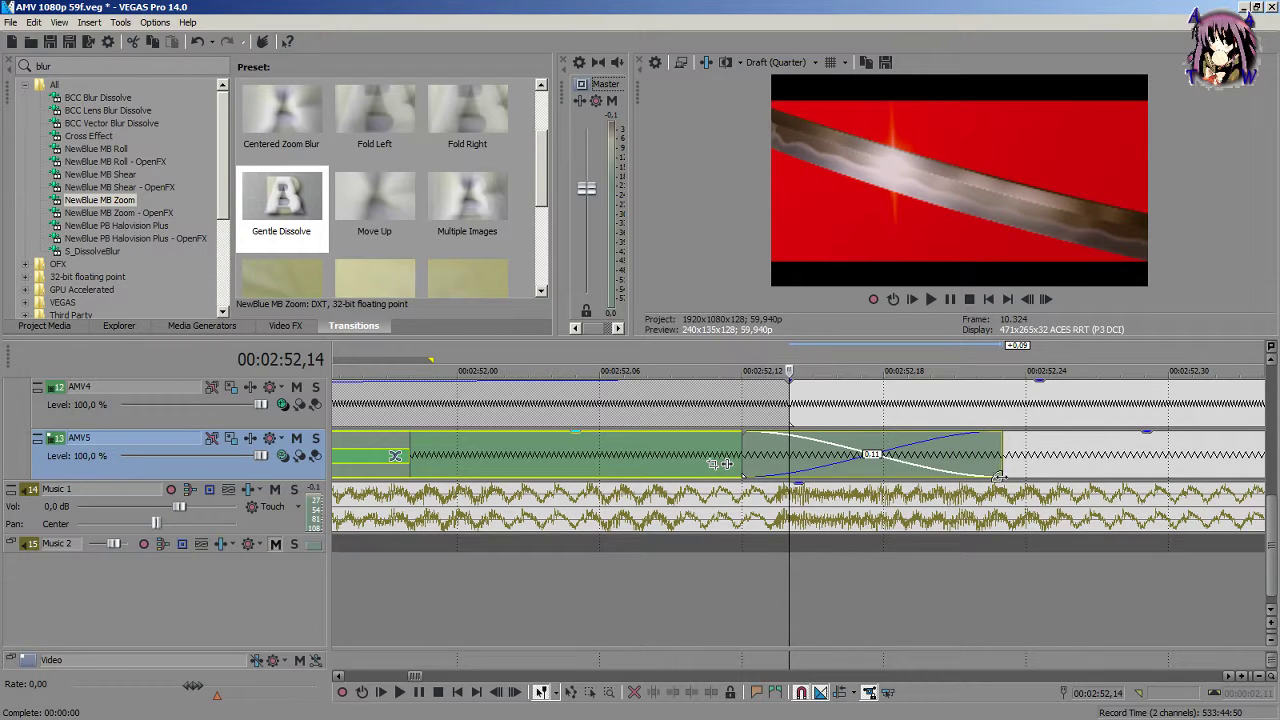
pyautogui.scroll(-3, 965, 518)
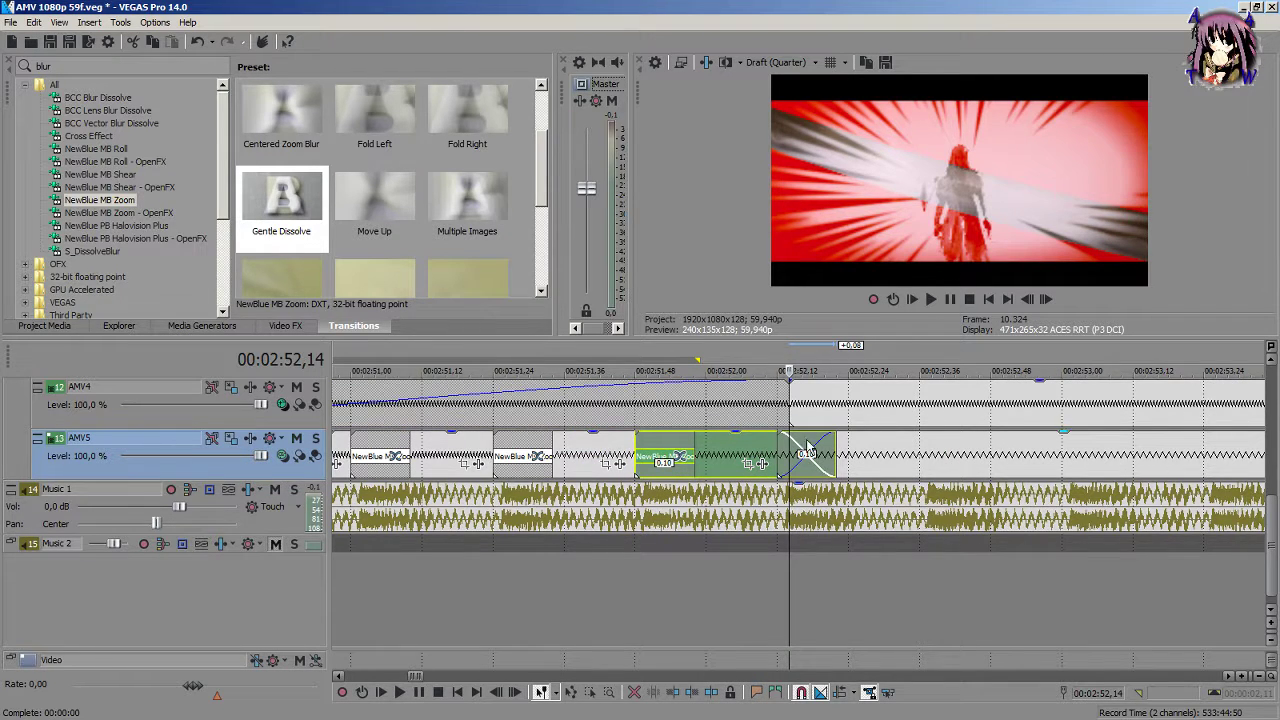
pyautogui.scroll(-2, 774, 437)
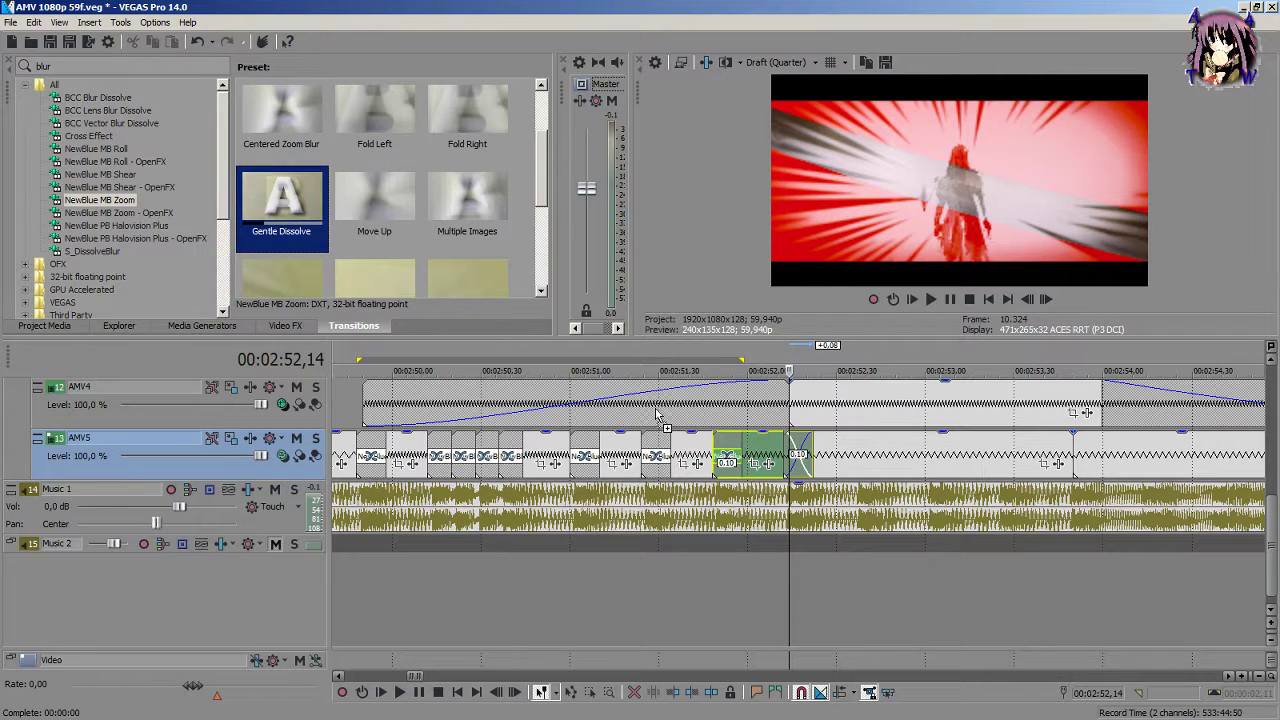
pyautogui.click(790, 466)
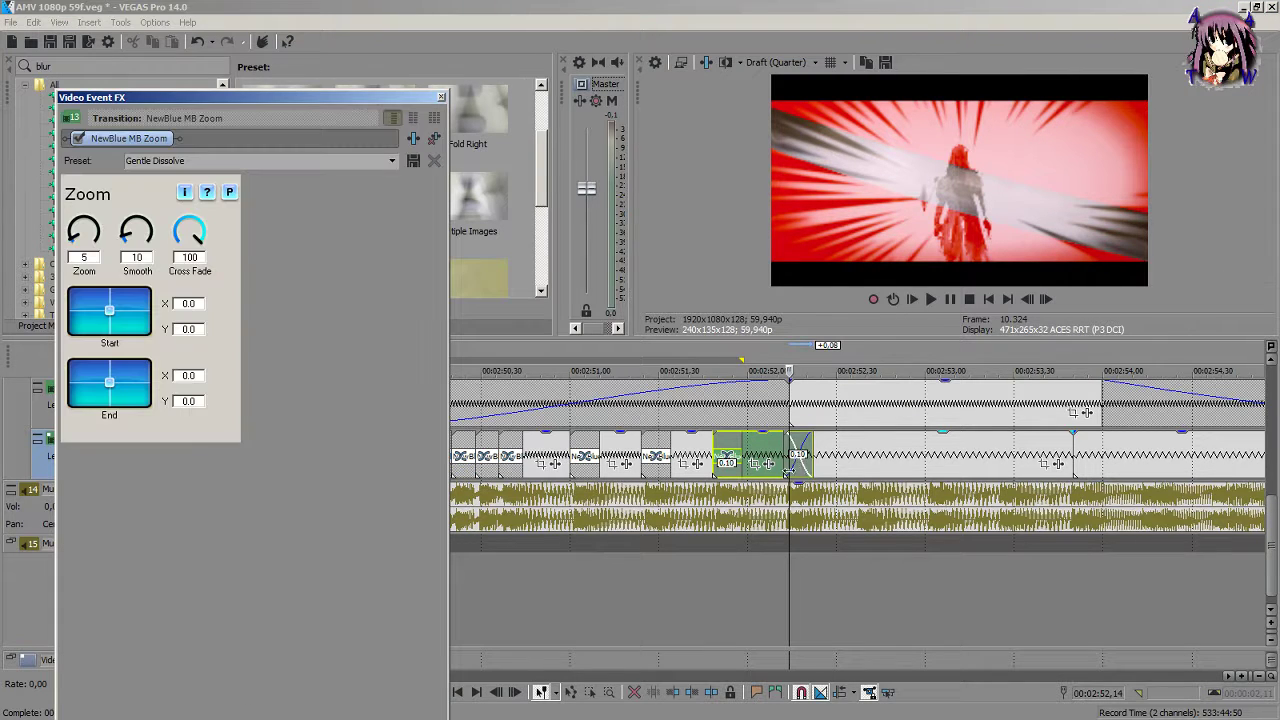
pyautogui.click(441, 97)
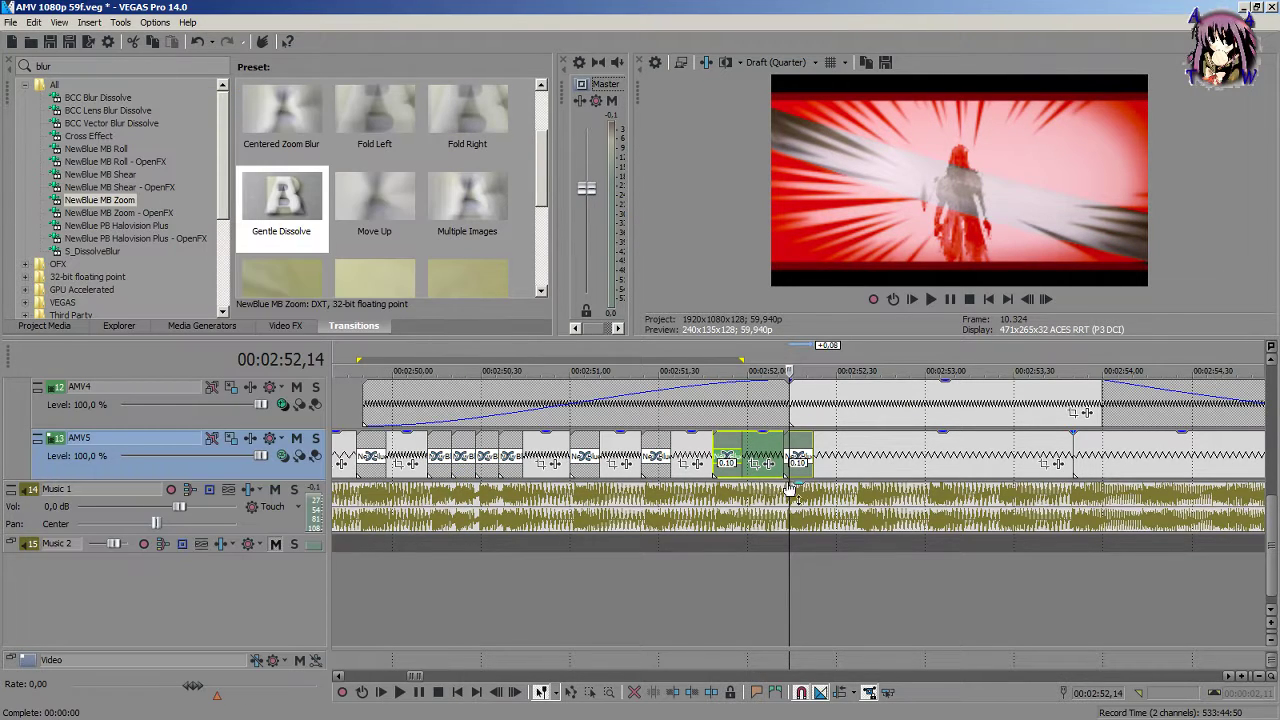
# Step: Play back the AMV5 crossfades from about 00:02:51,03
pyautogui.click(604, 598)
pyautogui.press('space')
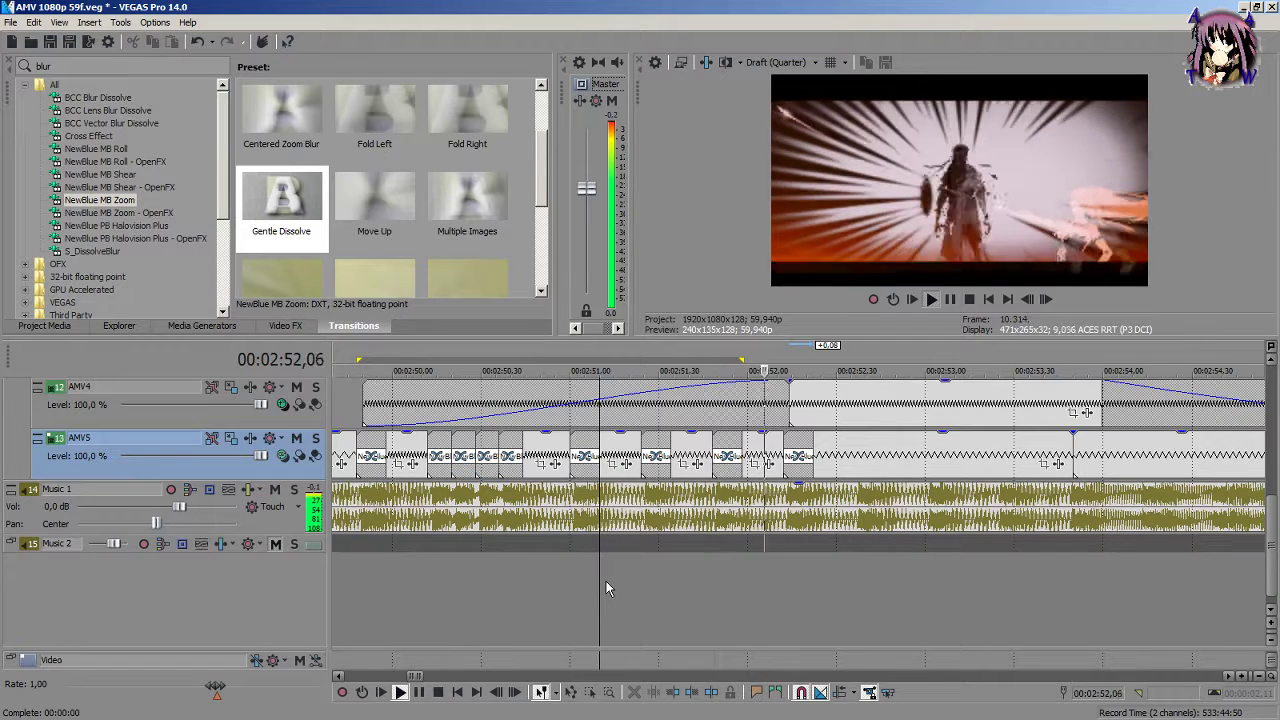
pyautogui.press('space')
# Step: Split the AMV5 clip at 00:02:52,36 and overlap the two parts with a NewBlue MB Zoom crossfade
pyautogui.scroll(5, 849, 584)
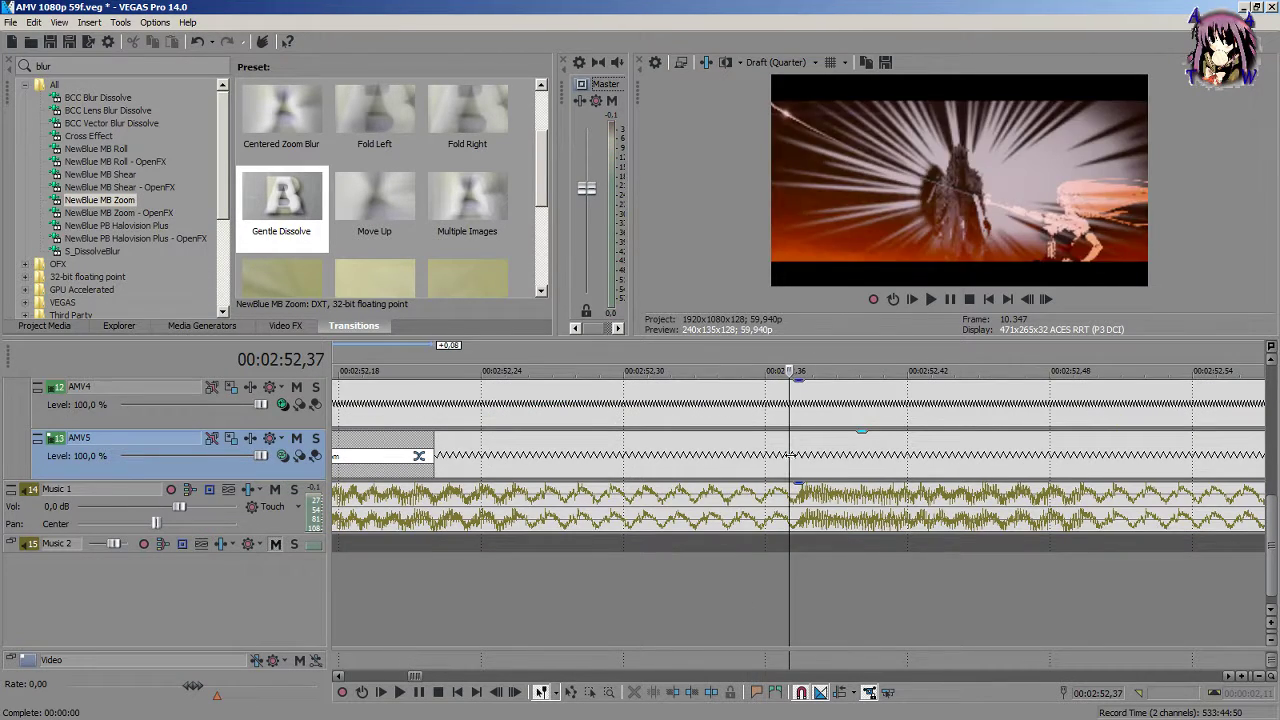
pyautogui.click(811, 446)
pyautogui.click(790, 445)
pyautogui.click(765, 444)
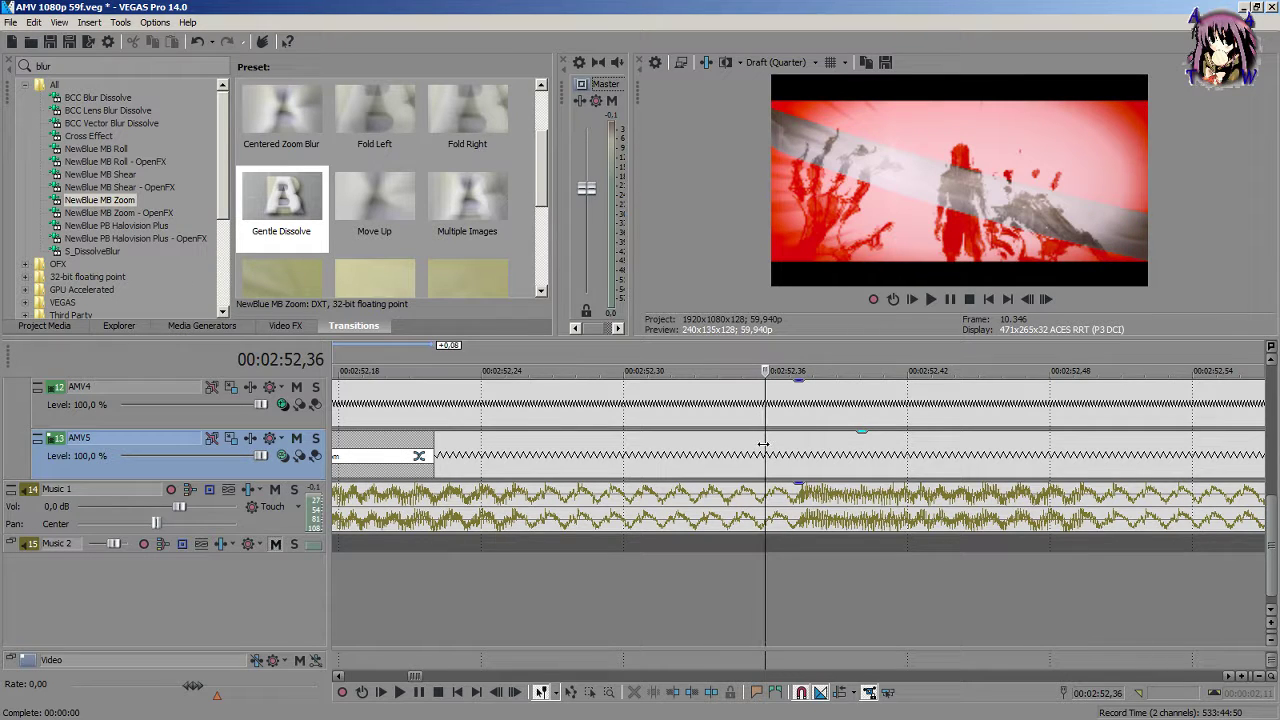
pyautogui.click(765, 445)
pyautogui.moveTo(760, 451); pyautogui.dragTo(982, 466)
# Step: Split the AMV5 clip at 00:02:53,00 and overlap the two parts with a 10-frame NewBlue MB Zoom crossfade
pyautogui.scroll(-5, 985, 478)
pyautogui.click(896, 455)
pyautogui.scroll(6, 818, 465)
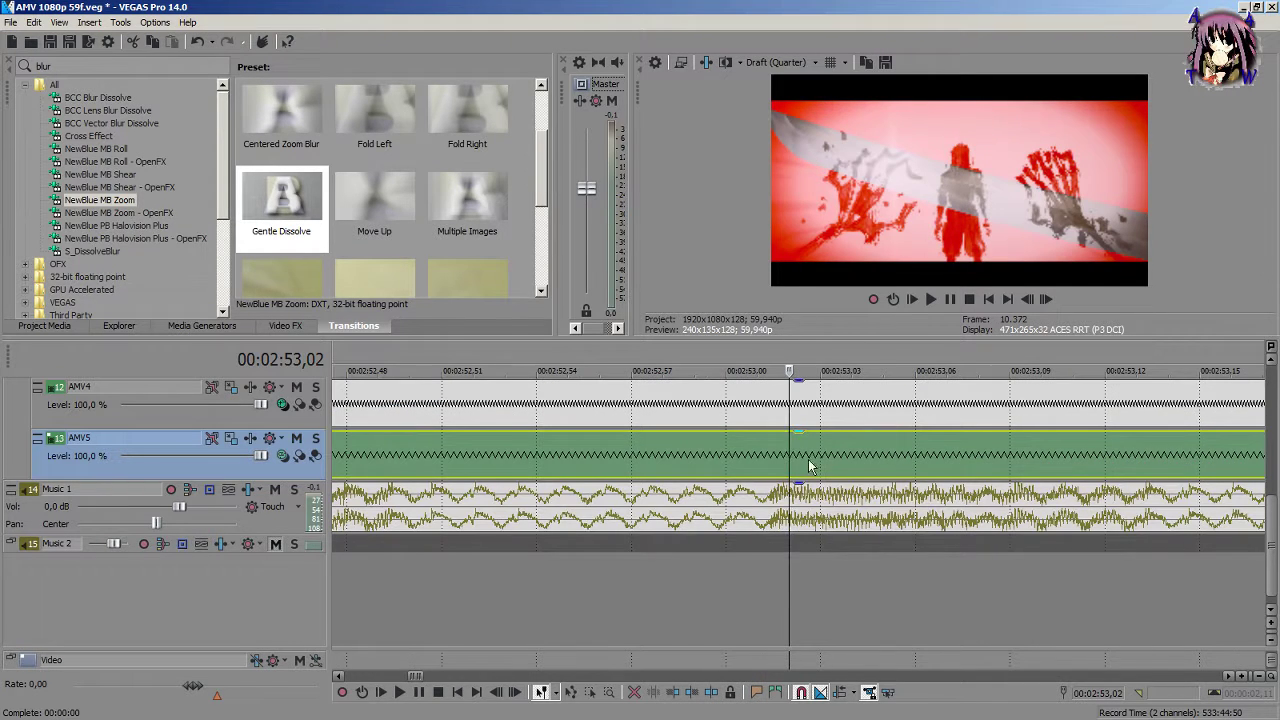
pyautogui.press('Left')
pyautogui.press('Left')
pyautogui.press('s')
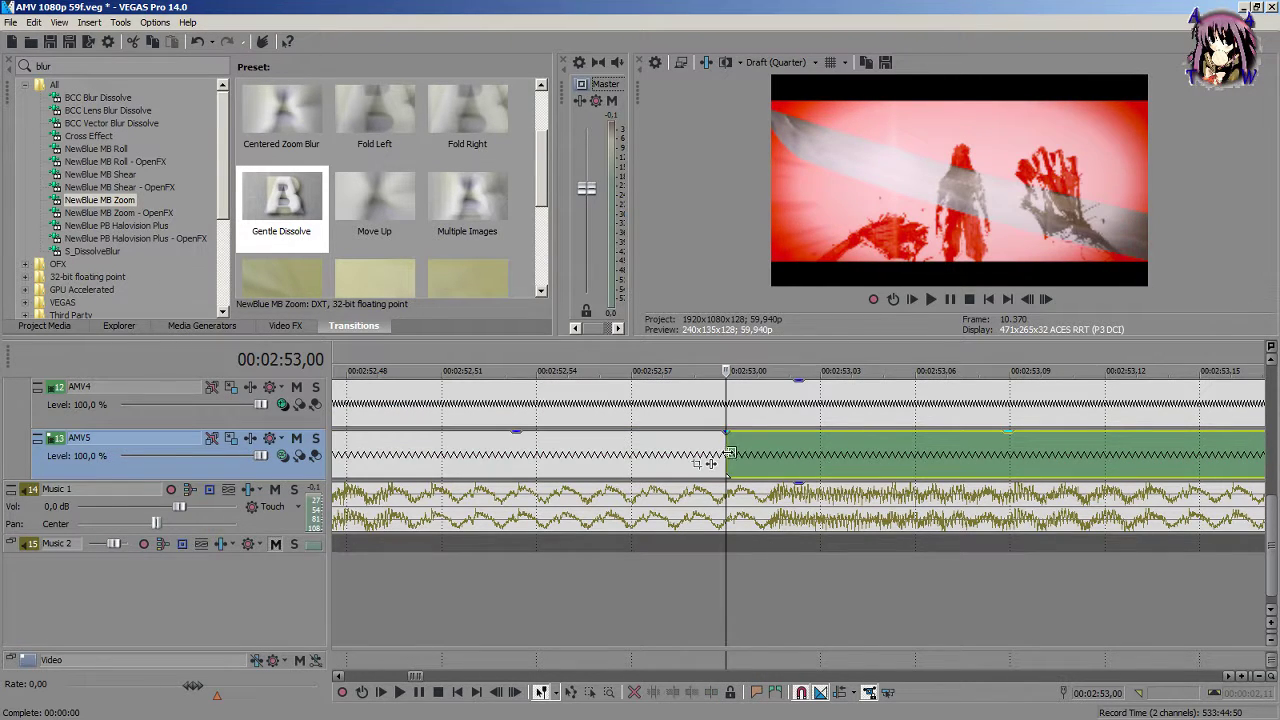
pyautogui.moveTo(729, 455); pyautogui.dragTo(1030, 457)
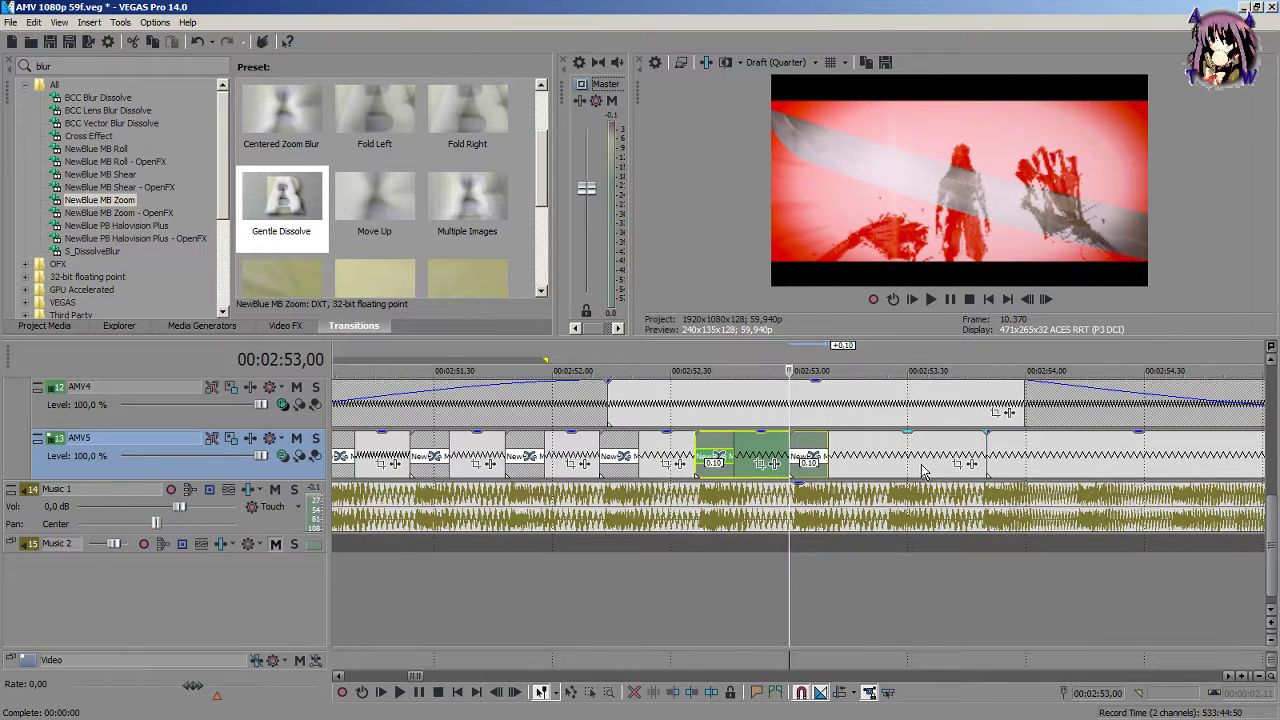
# Step: Split the AMV5 clip at 00:02:53,24 and overlap the two parts with a 10-frame NewBlue MB Zoom crossfade
pyautogui.click(895, 466)
pyautogui.scroll(5, 790, 457)
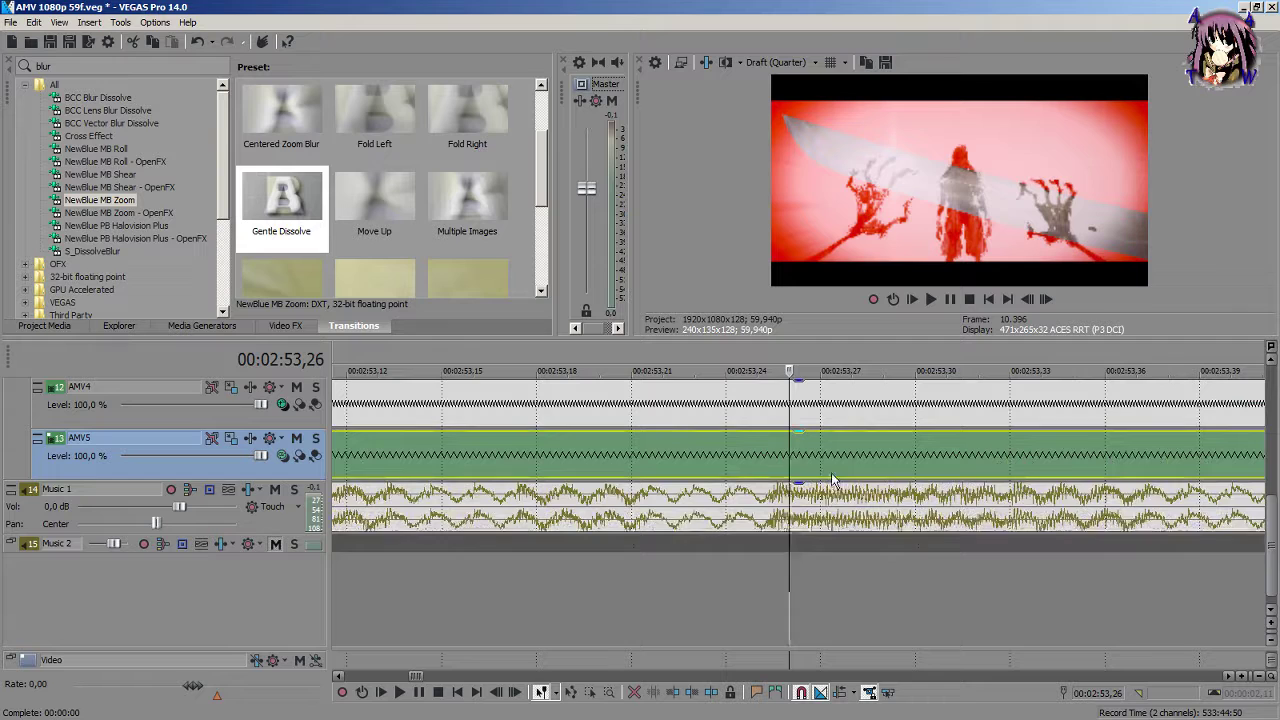
pyautogui.press('Left')
pyautogui.press('Left')
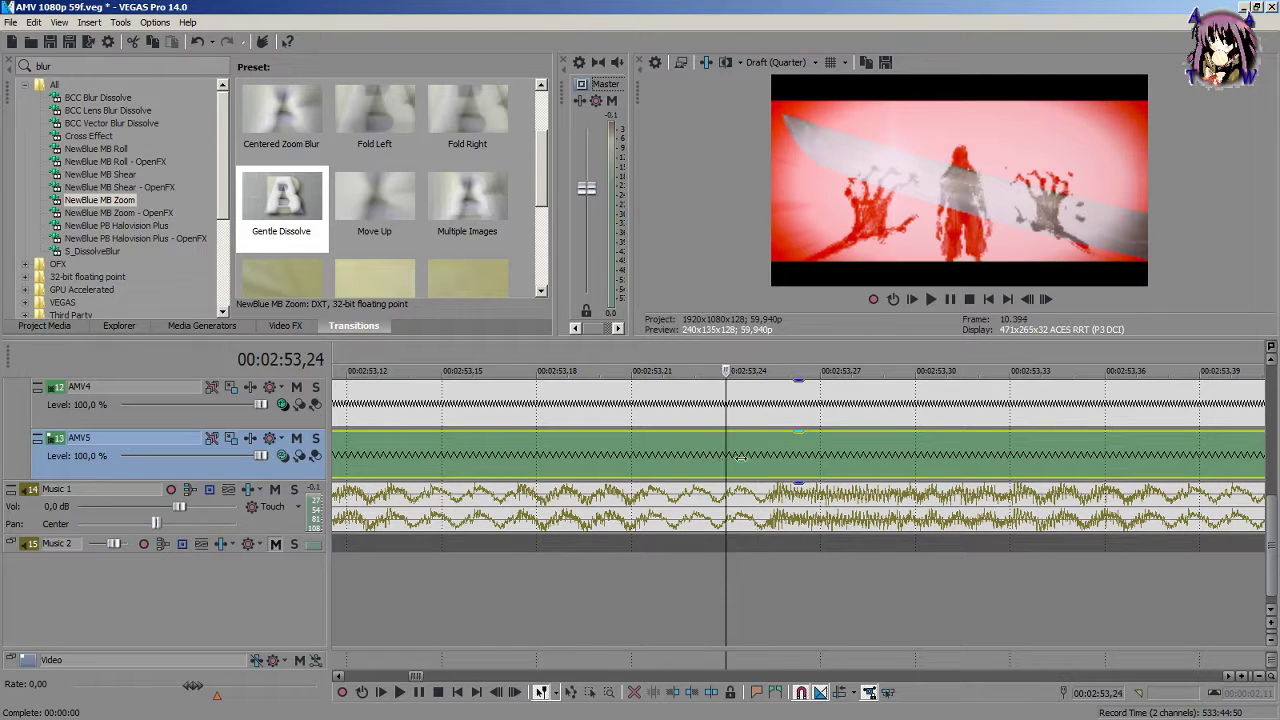
pyautogui.scroll(-3, 800, 455)
pyautogui.press('s')
pyautogui.moveTo(790, 457); pyautogui.dragTo(904, 457)
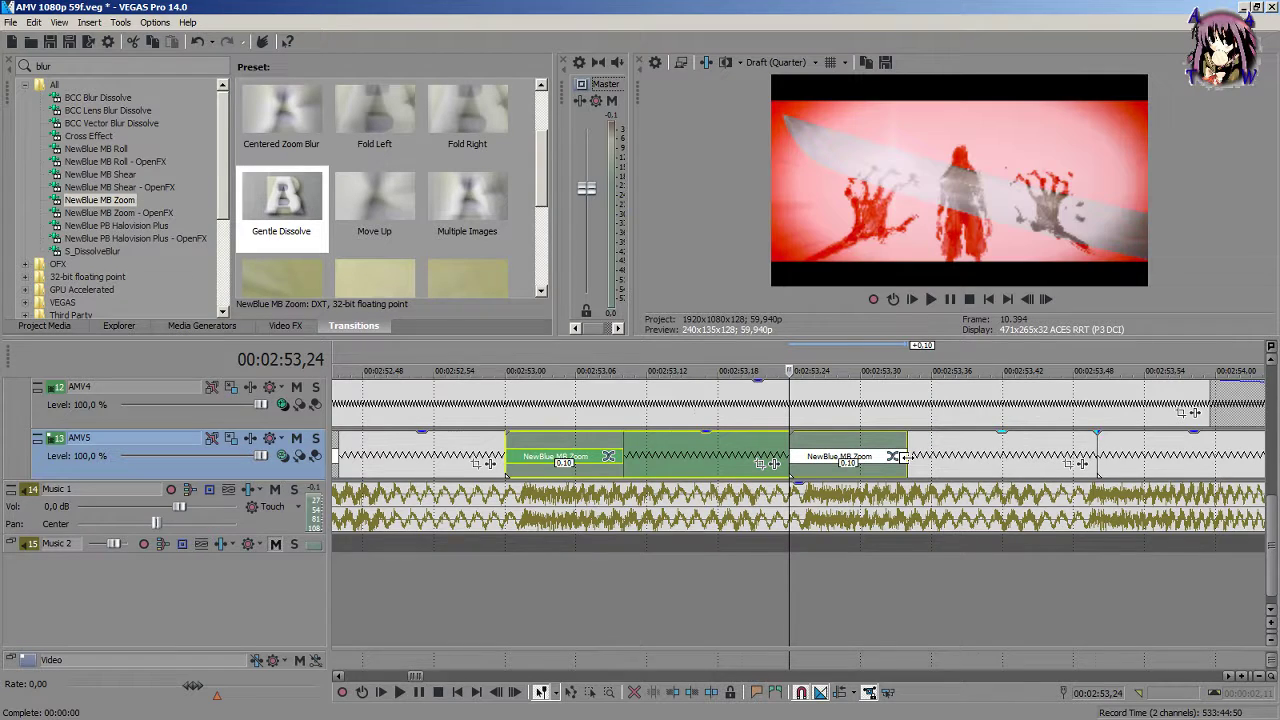
# Step: Overlap the AMV5 clips at about 00:02:53,48 by 10 frames and apply the NewBlue MB Zoom Gentle Dissolve transition to the crossfade
pyautogui.scroll(-5, 868, 494)
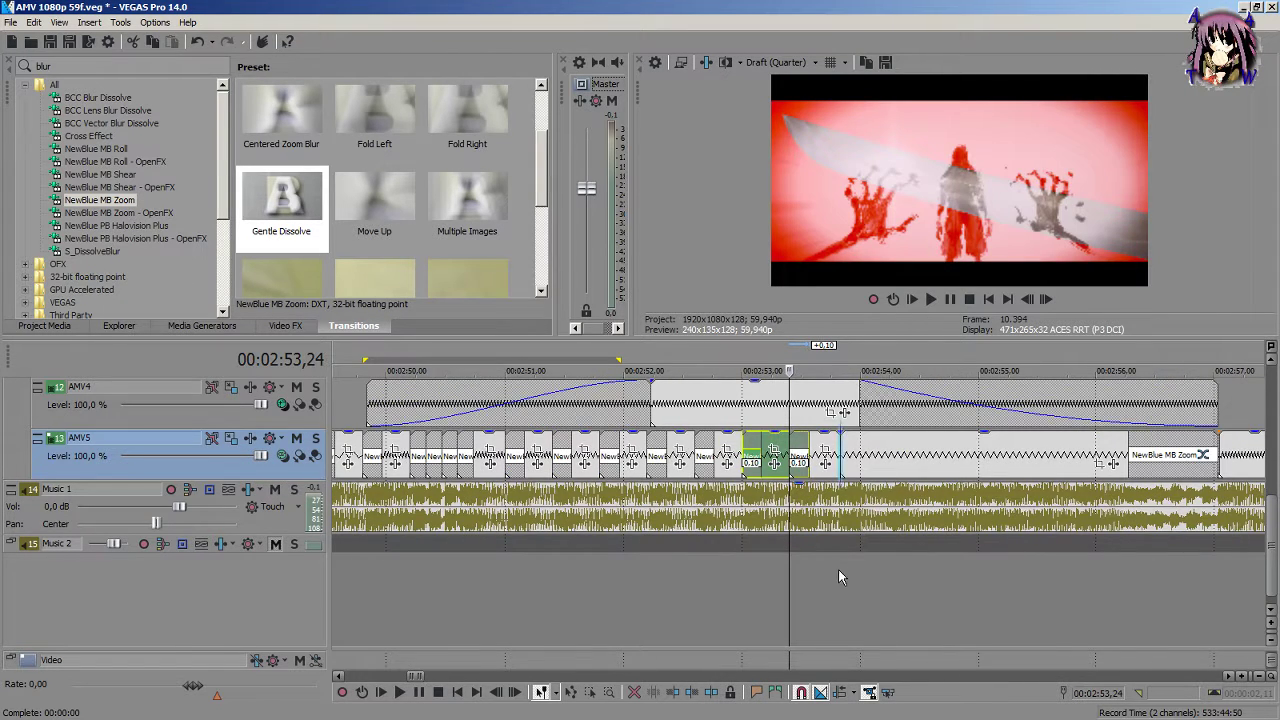
pyautogui.scroll(8, 838, 570)
pyautogui.moveTo(800, 457); pyautogui.dragTo(979, 457)
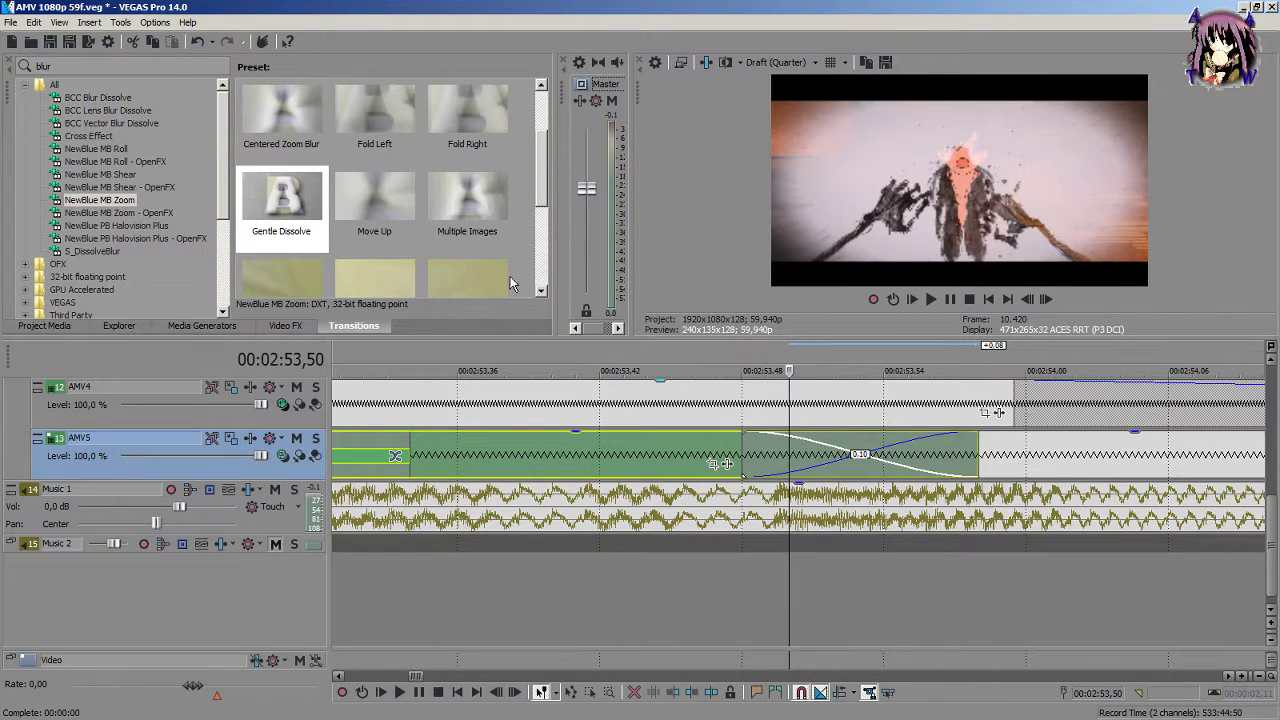
pyautogui.moveTo(281, 200); pyautogui.dragTo(651, 416)
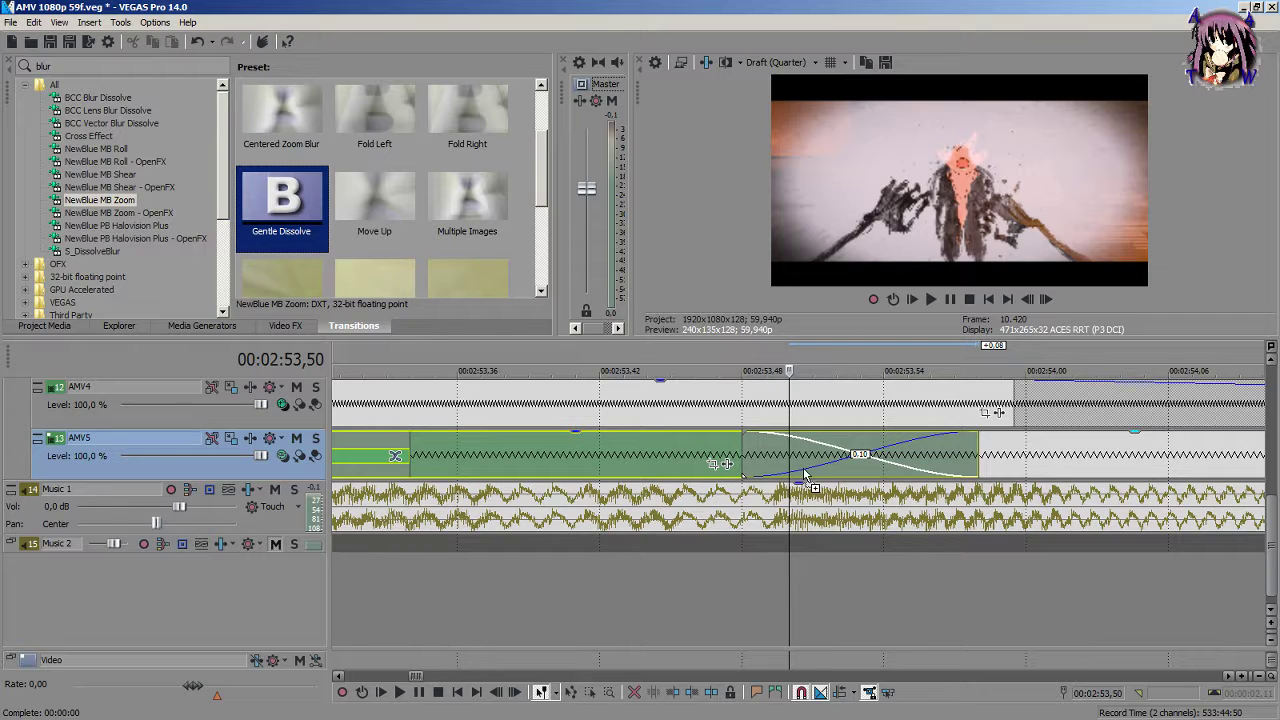
pyautogui.moveTo(806, 474); pyautogui.dragTo(818, 462)
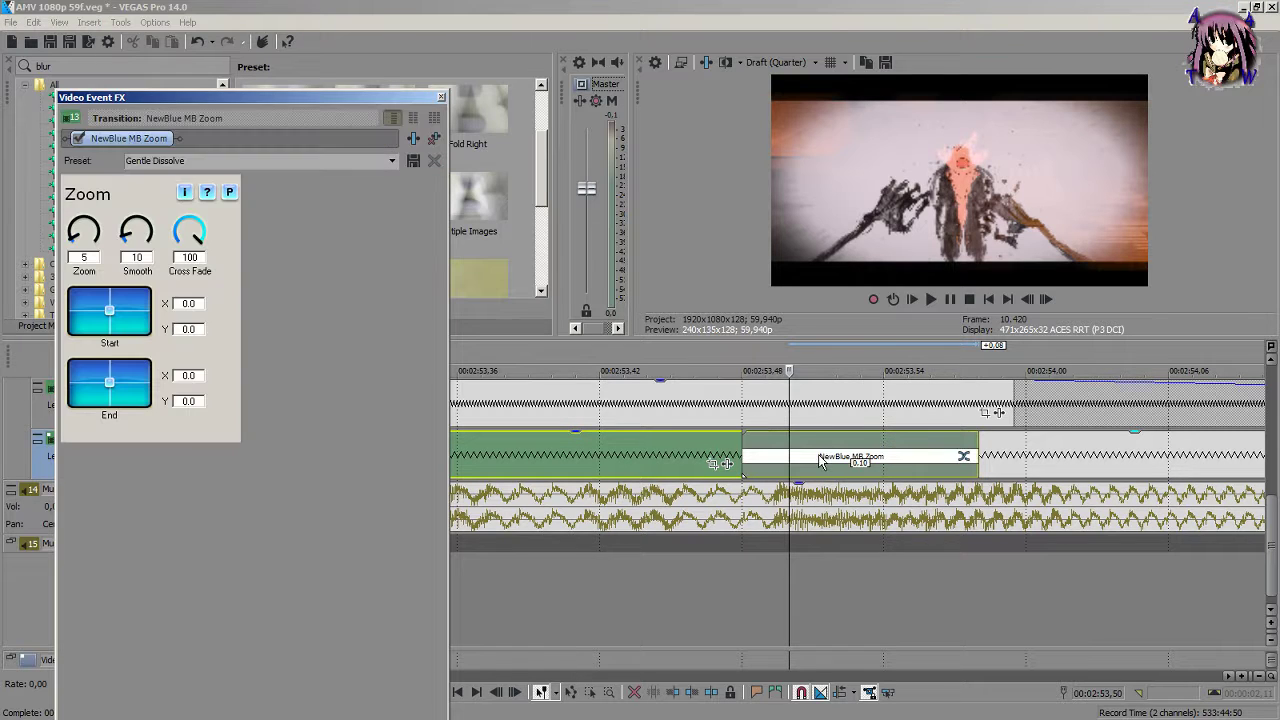
pyautogui.click(441, 97)
pyautogui.scroll(-3, 861, 573)
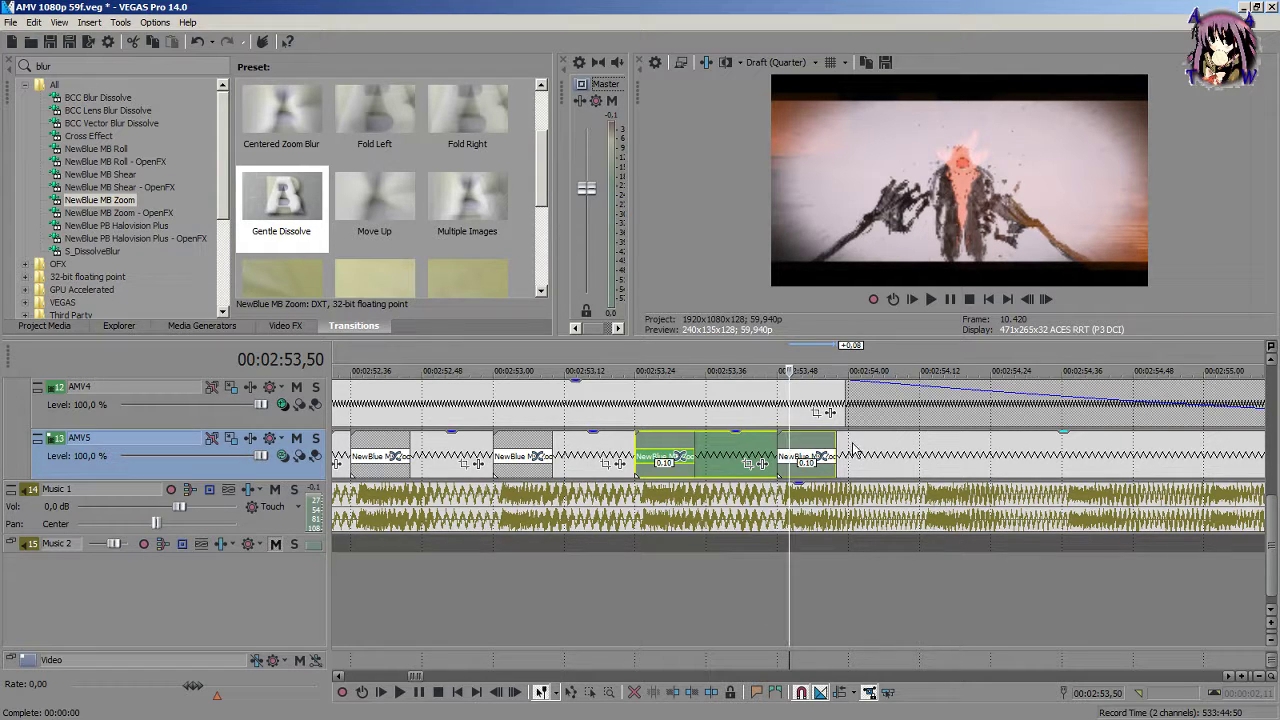
# Step: Play back the project briefly from 00:01:19,50
pyautogui.click(915, 441)
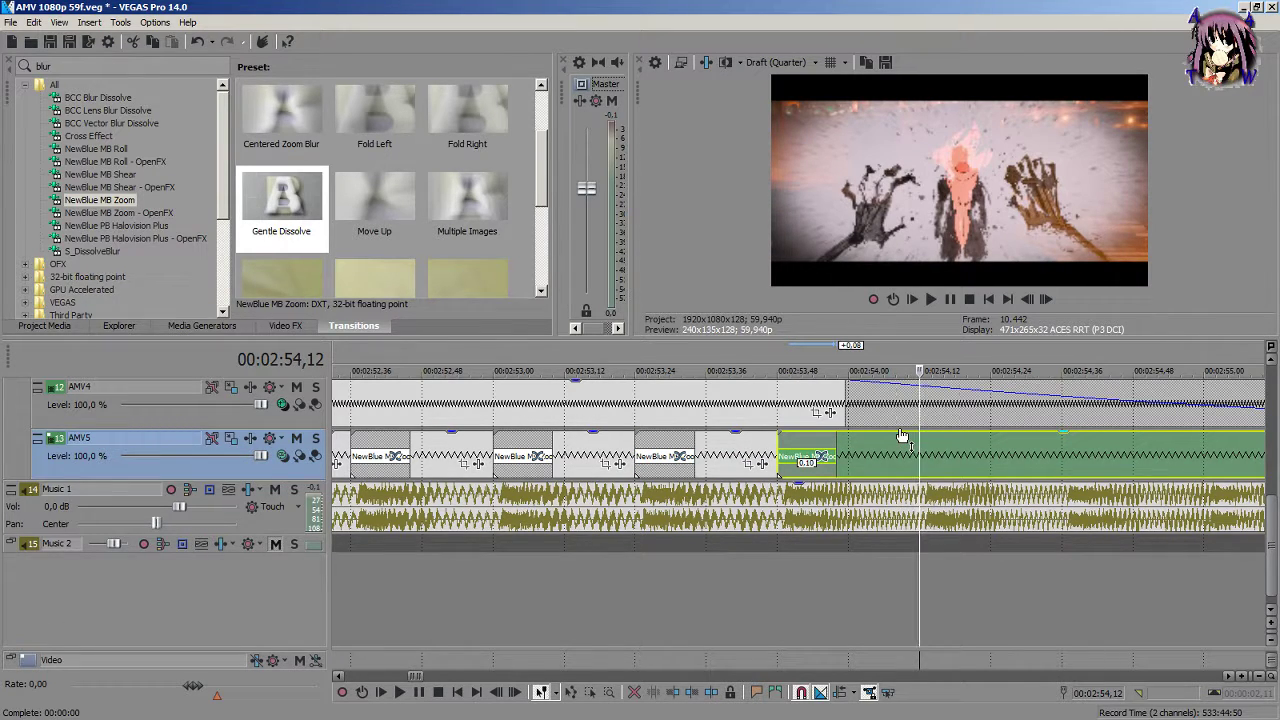
pyautogui.scroll(-6, 733, 514)
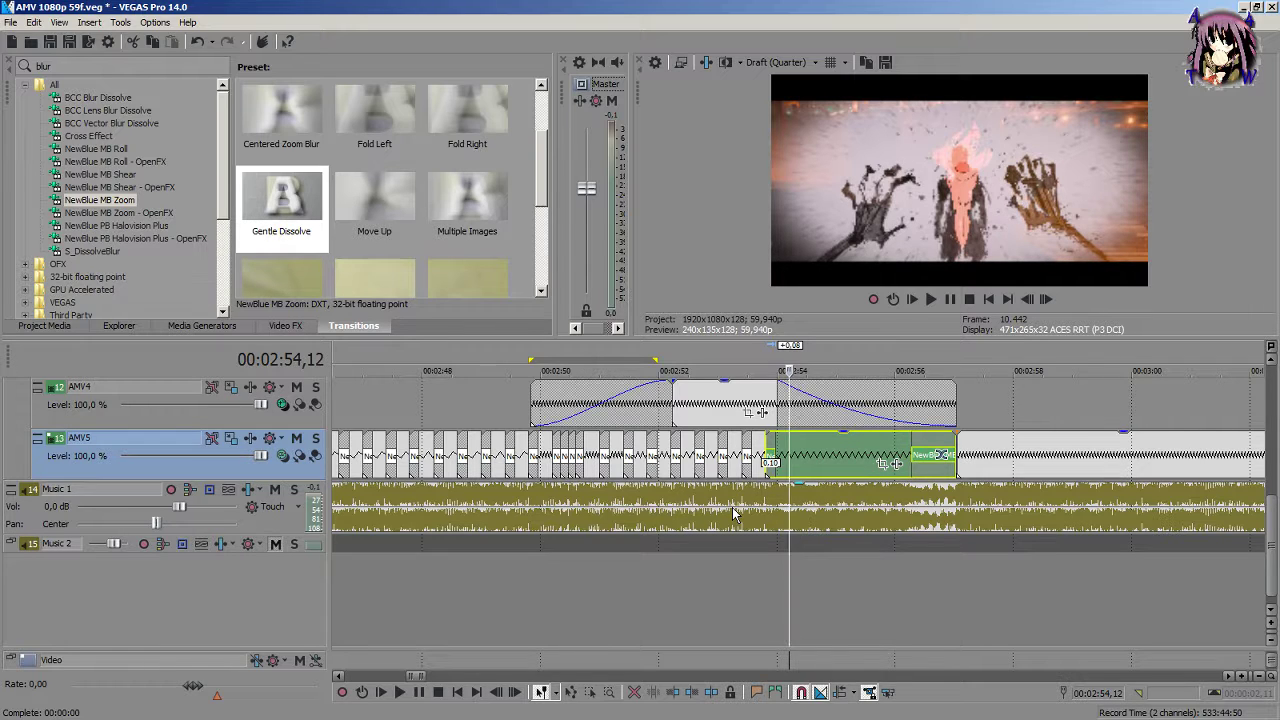
pyautogui.scroll(-8, 733, 513)
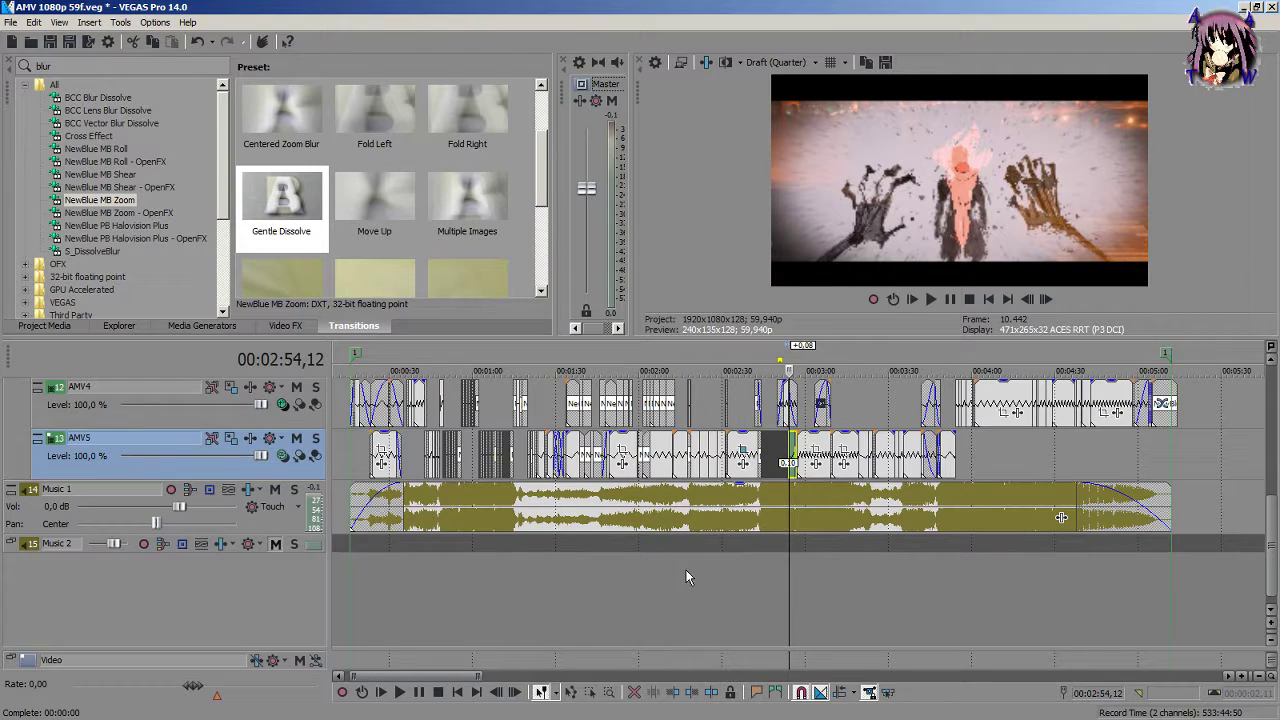
pyautogui.click(527, 555)
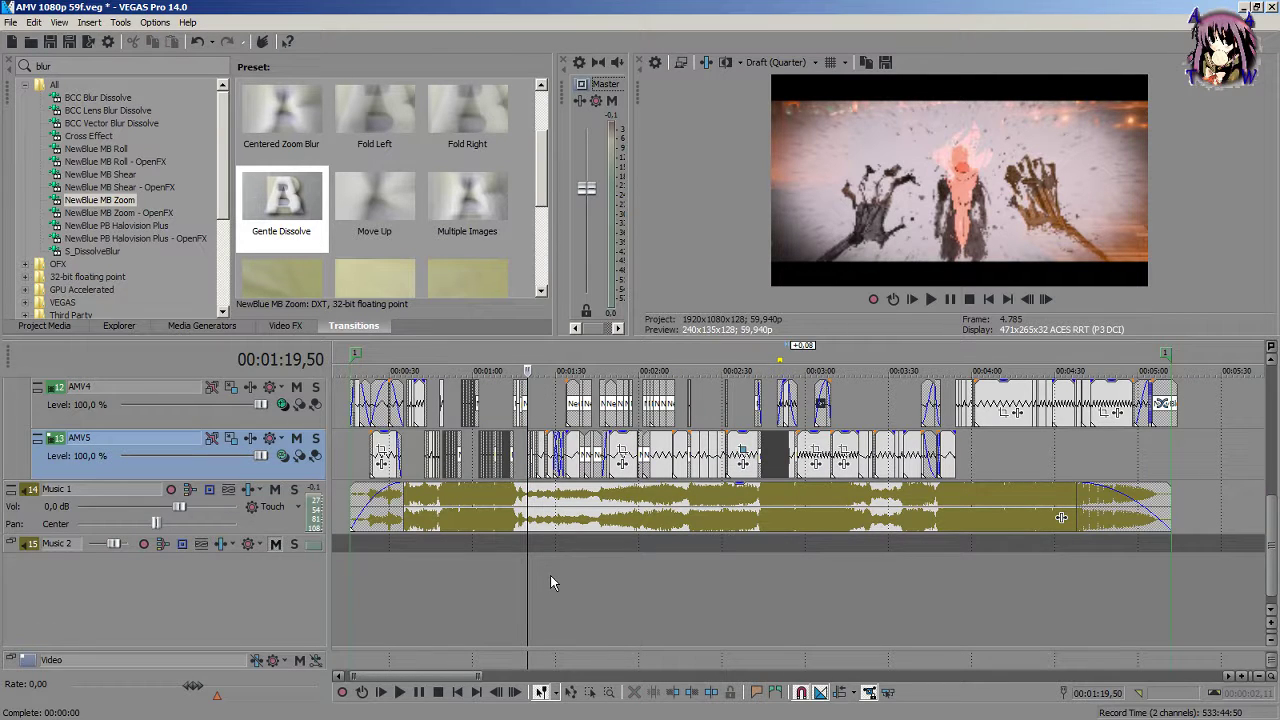
pyautogui.press('space')
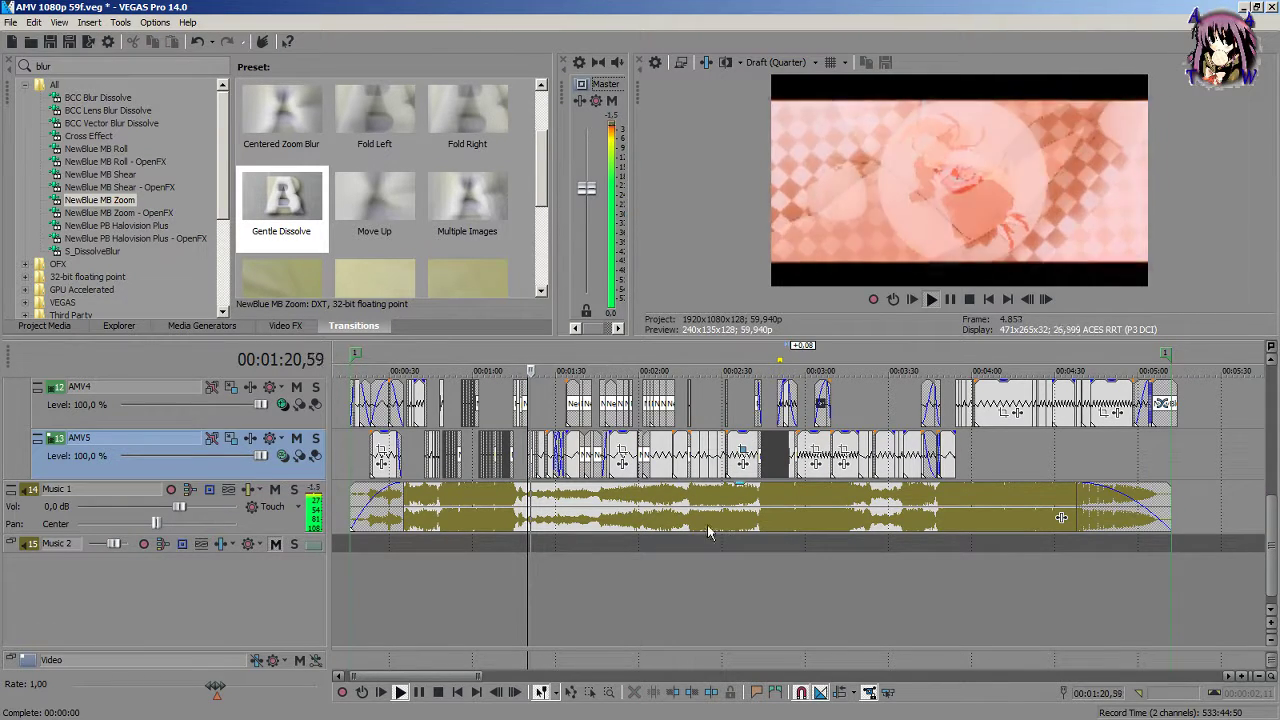
pyautogui.press('space')
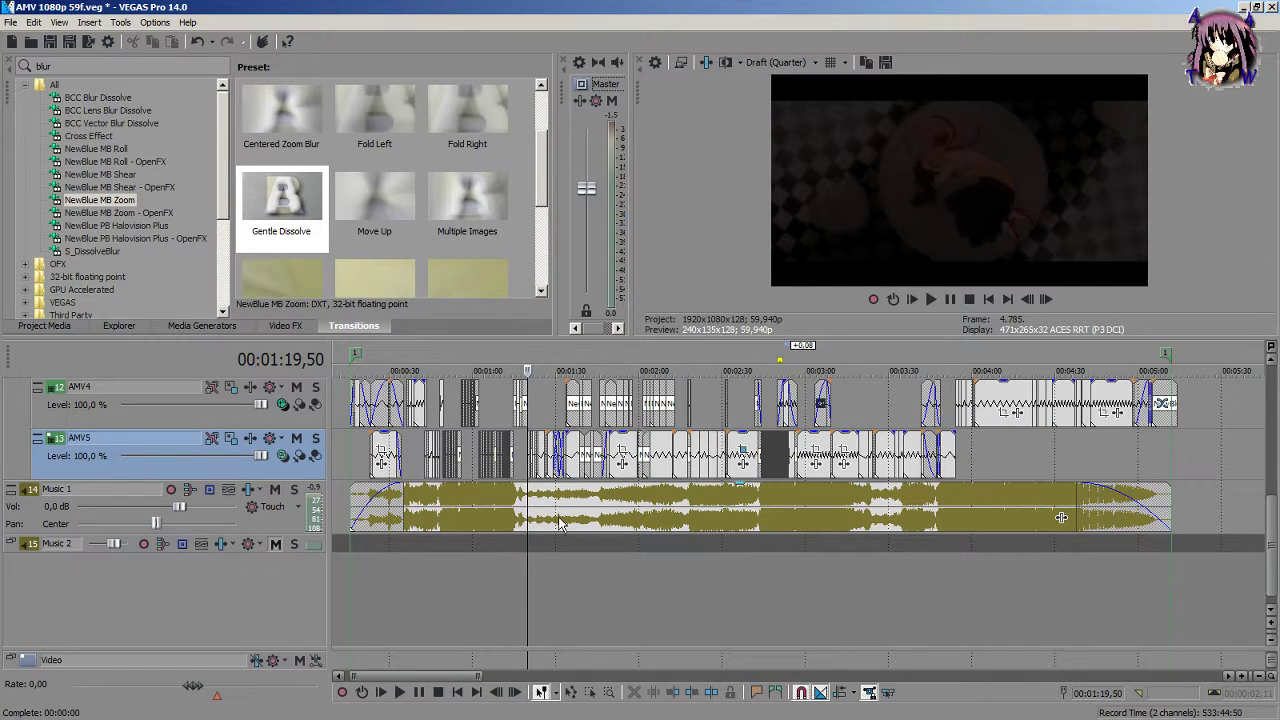
# Step: Split the last long AMV5 clip on the beat at 00:02:54,12
pyautogui.click(788, 578)
pyautogui.scroll(8, 788, 578)
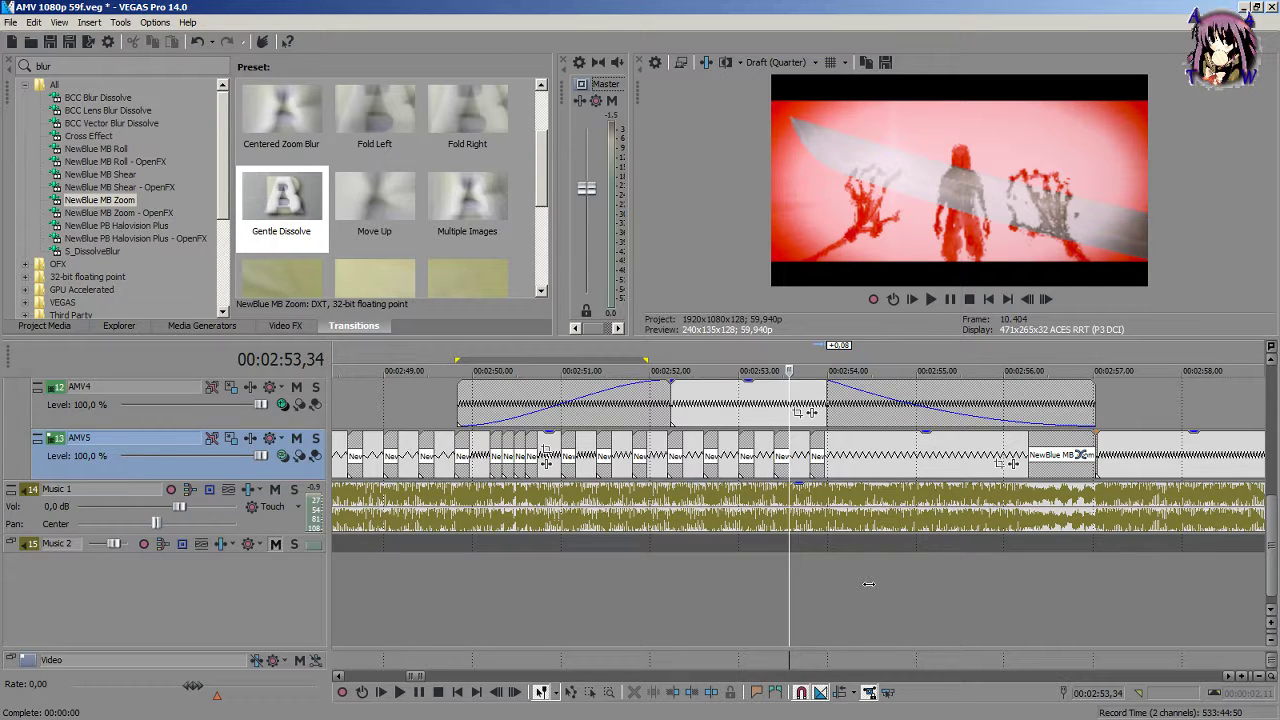
pyautogui.click(844, 455)
pyautogui.scroll(4, 844, 455)
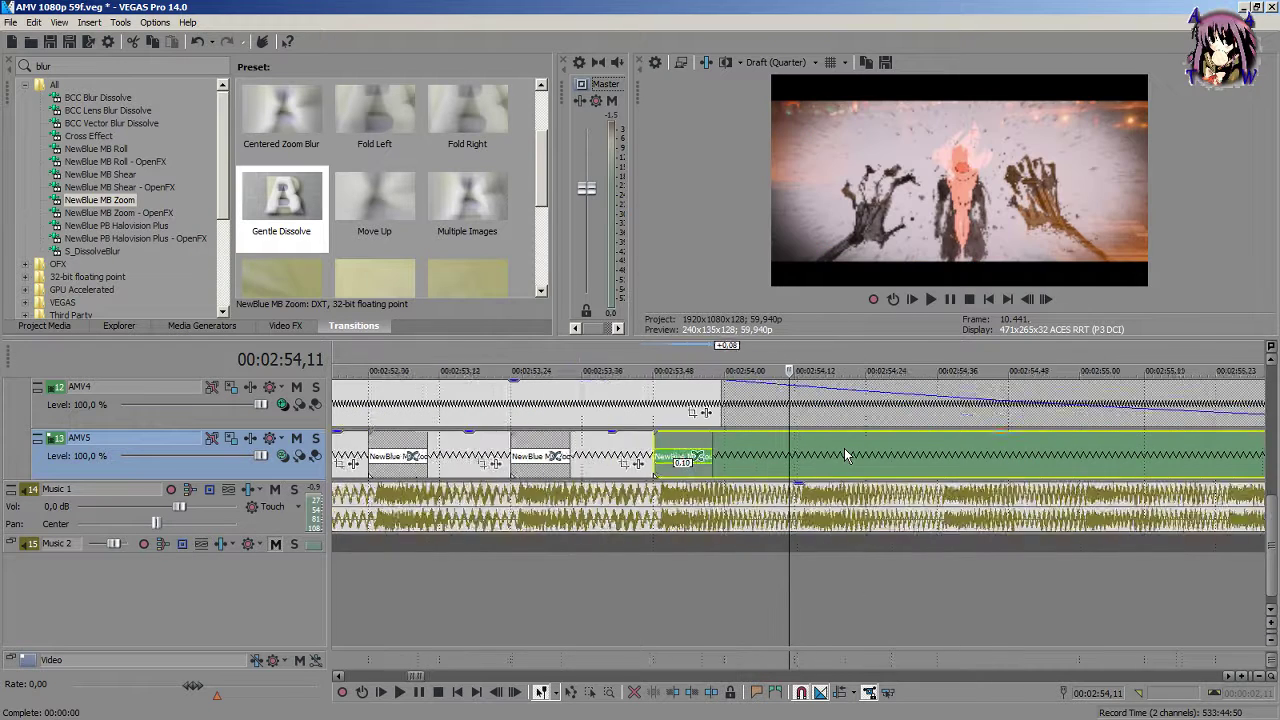
pyautogui.scroll(2, 844, 455)
pyautogui.moveTo(789, 448); pyautogui.dragTo(803, 448)
pyautogui.scroll(3, 803, 450)
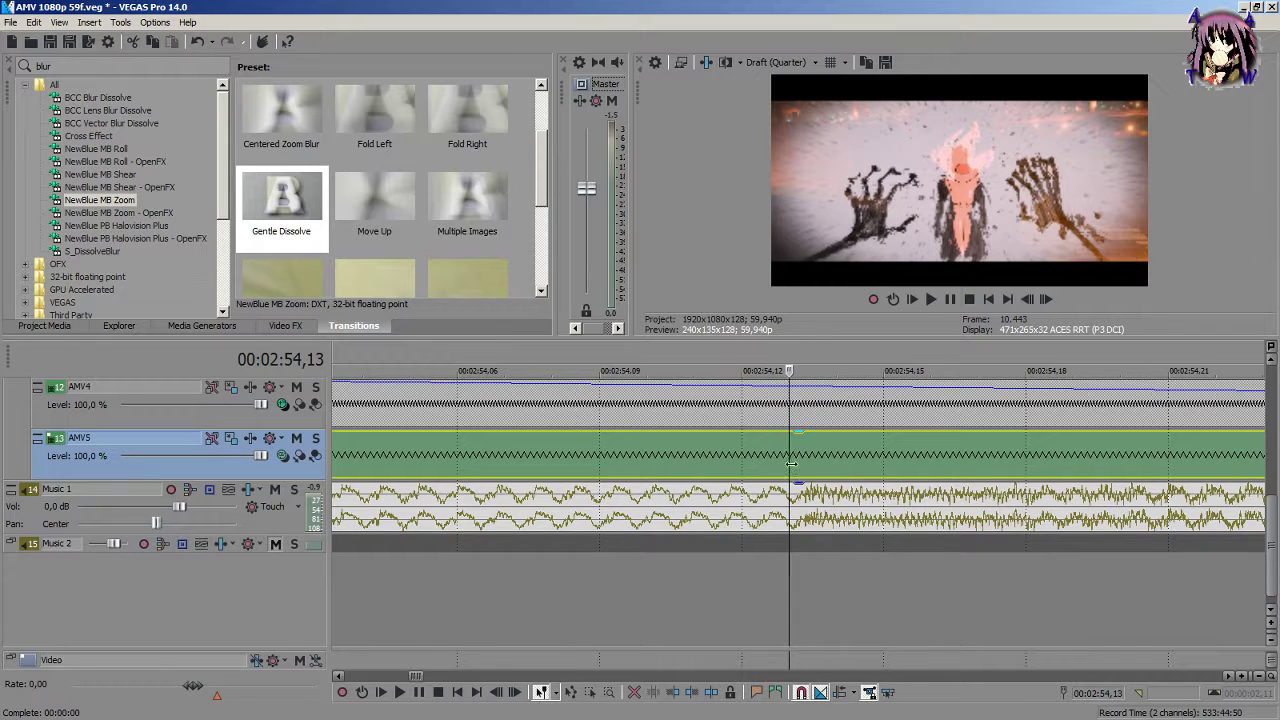
pyautogui.press('Right')
pyautogui.press('Left')
pyautogui.press('Left')
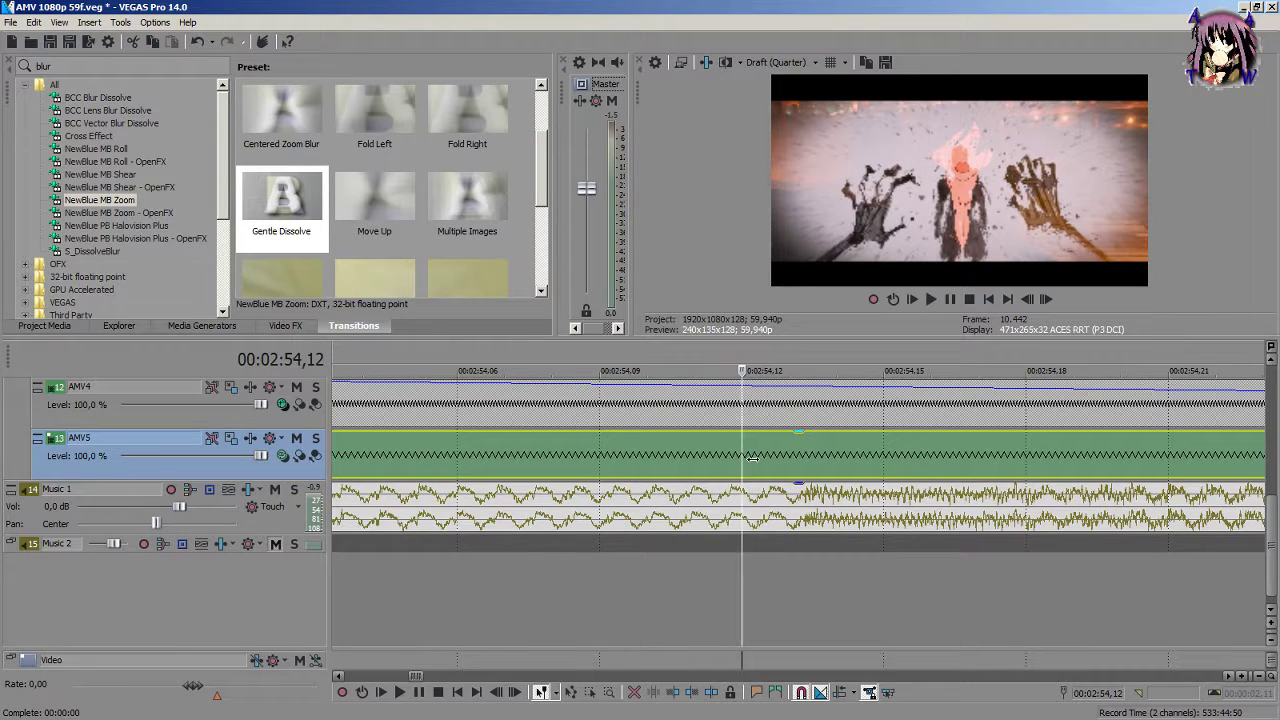
pyautogui.press('s')
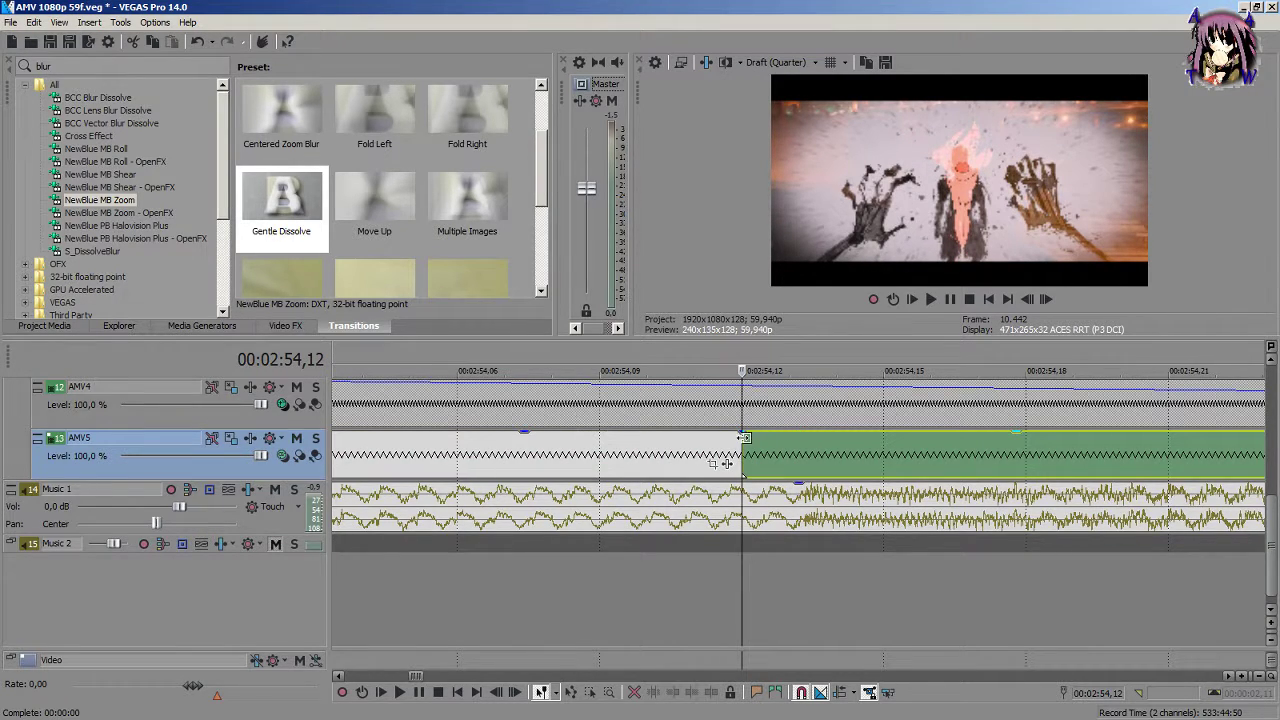
# Step: Overlap the two AMV5 parts at 00:02:54,12 with a 10-frame NewBlue MB Zoom crossfade
pyautogui.click(724, 463)
pyautogui.press('KP_3')
pyautogui.press('KP_3')
pyautogui.press('KP_3')
pyautogui.press('KP_3')
pyautogui.press('KP_3')
pyautogui.press('KP_3')
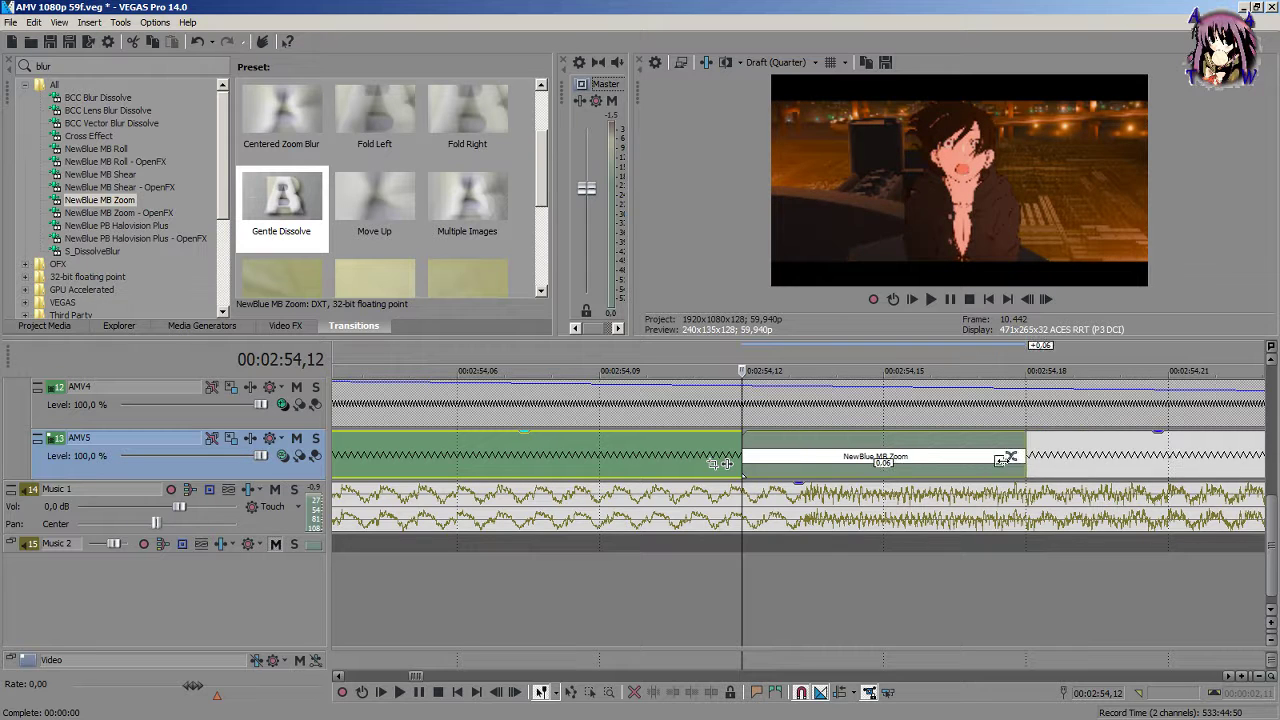
pyautogui.moveTo(1002, 460); pyautogui.dragTo(1210, 466)
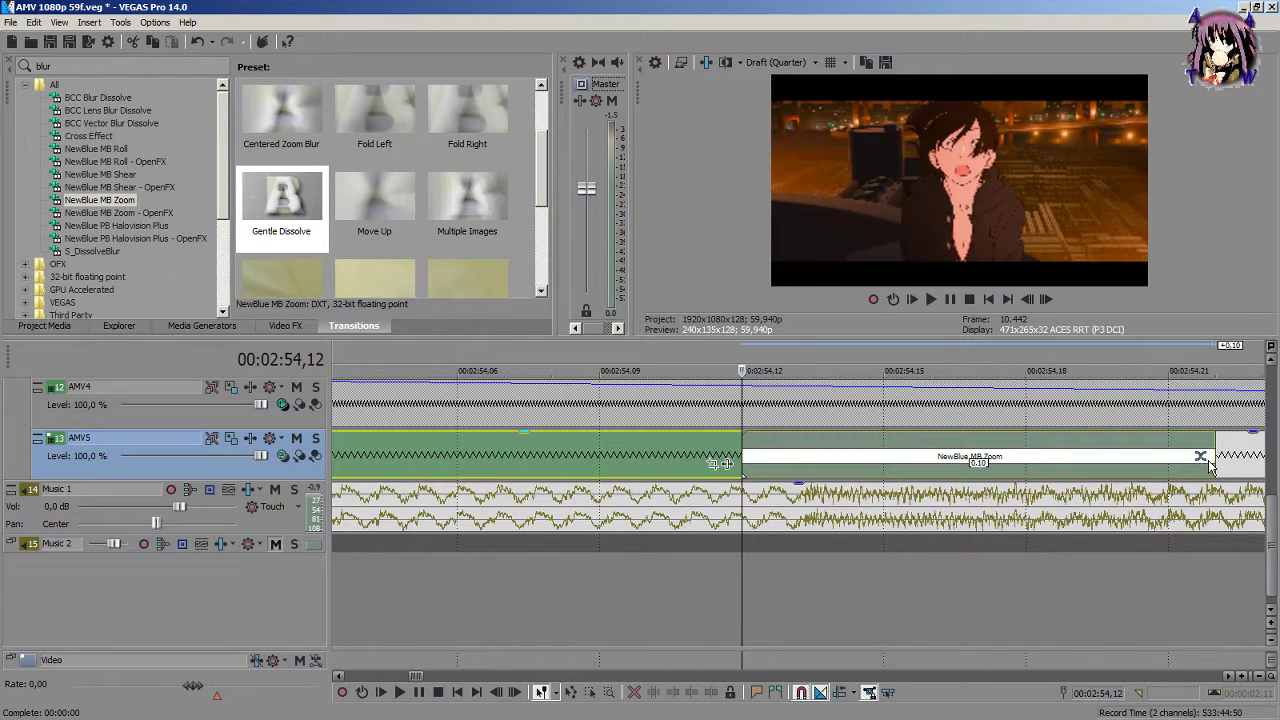
# Step: Split the AMV5 clip at 00:02:54,35 and overlap the two parts with a 10-frame NewBlue MB Zoom crossfade
pyautogui.scroll(-6, 1210, 466)
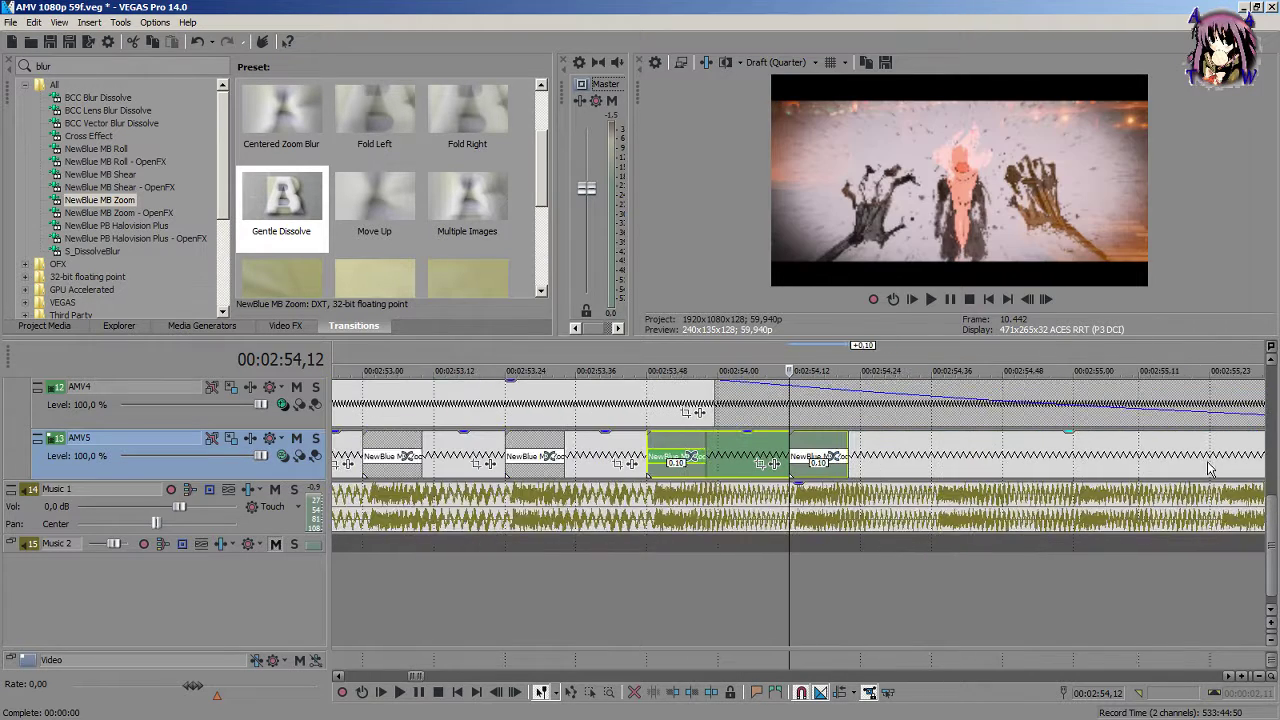
pyautogui.click(930, 468)
pyautogui.scroll(5, 836, 465)
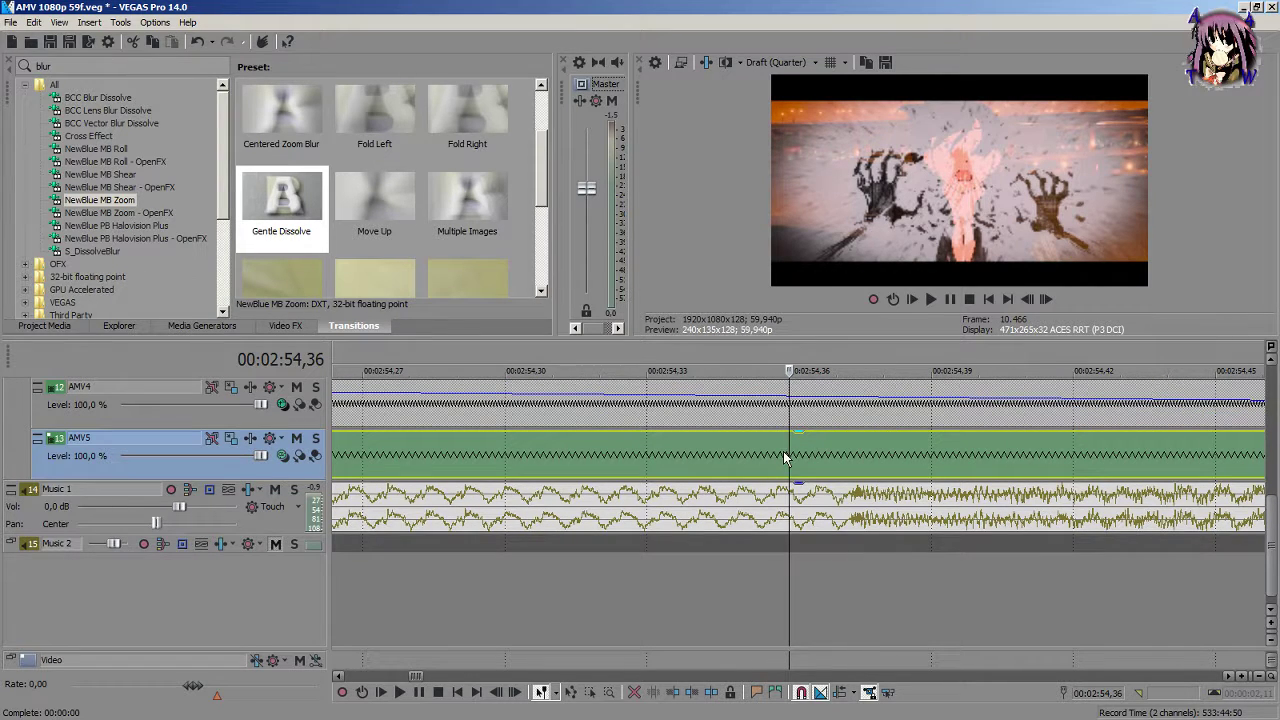
pyautogui.click(825, 450)
pyautogui.scroll(-2, 830, 452)
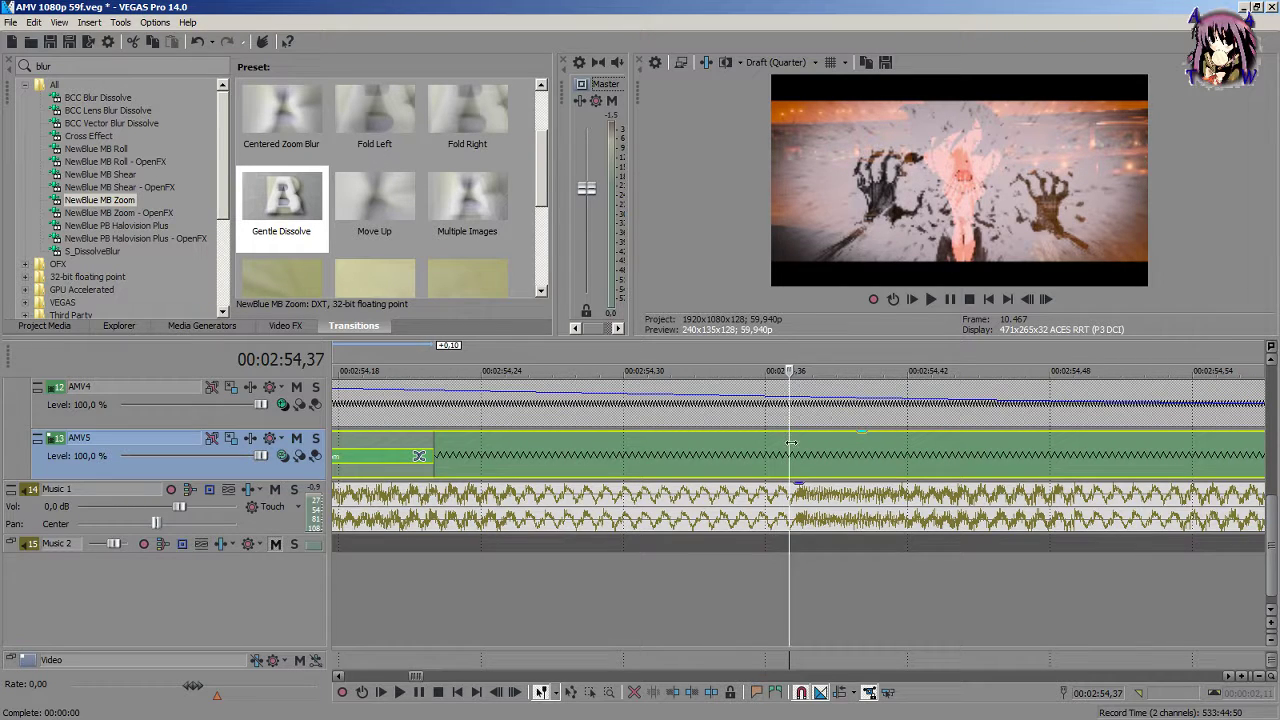
pyautogui.click(762, 452)
pyautogui.click(742, 455)
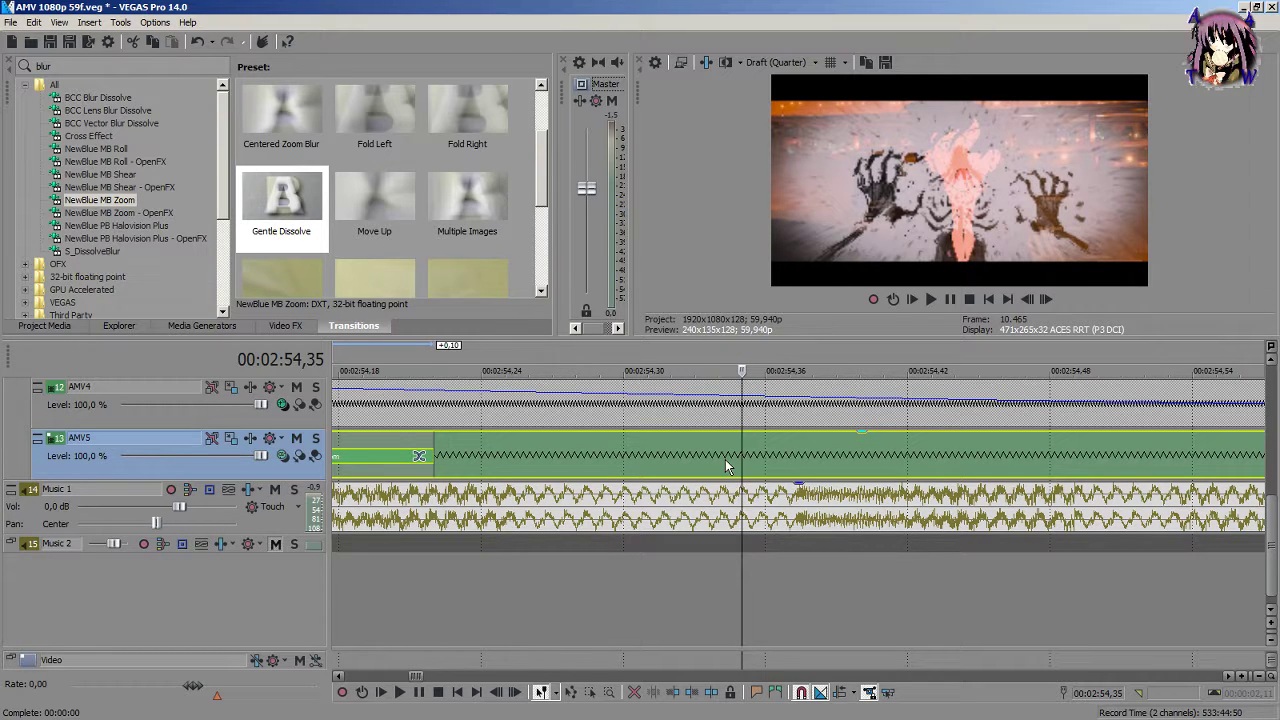
pyautogui.press('s')
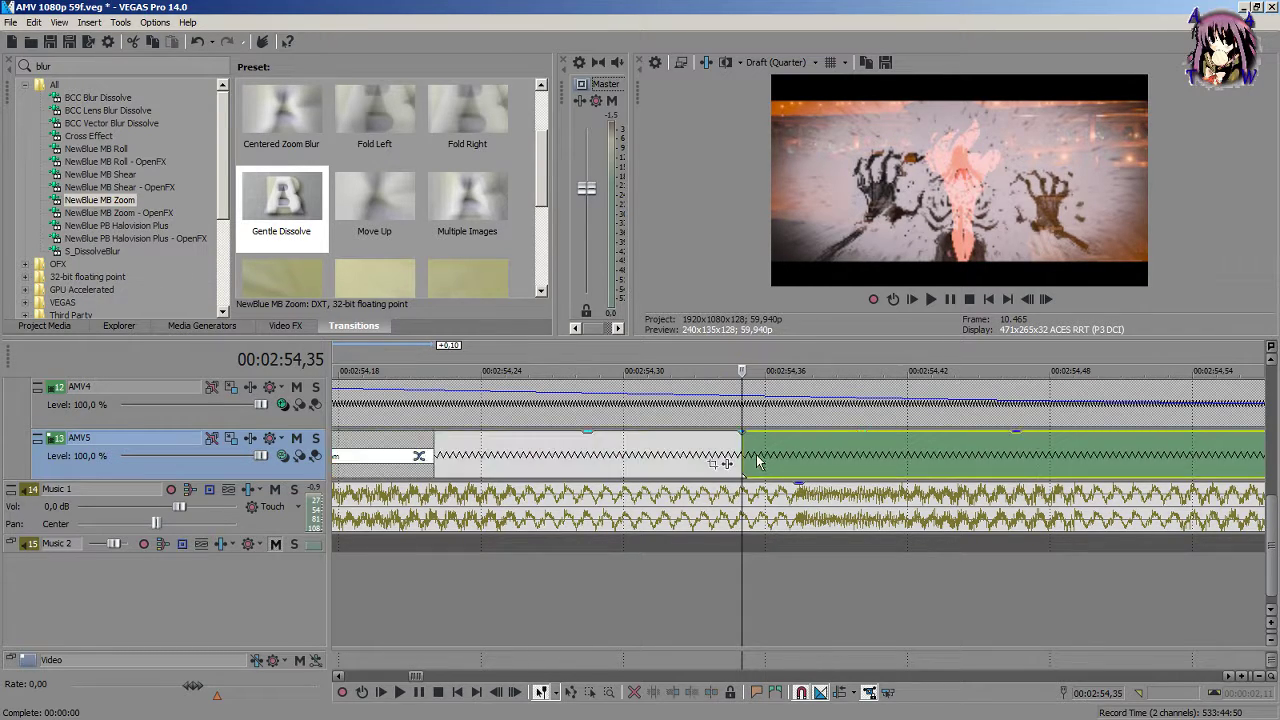
pyautogui.click(720, 463)
pyautogui.moveTo(743, 455); pyautogui.dragTo(972, 462)
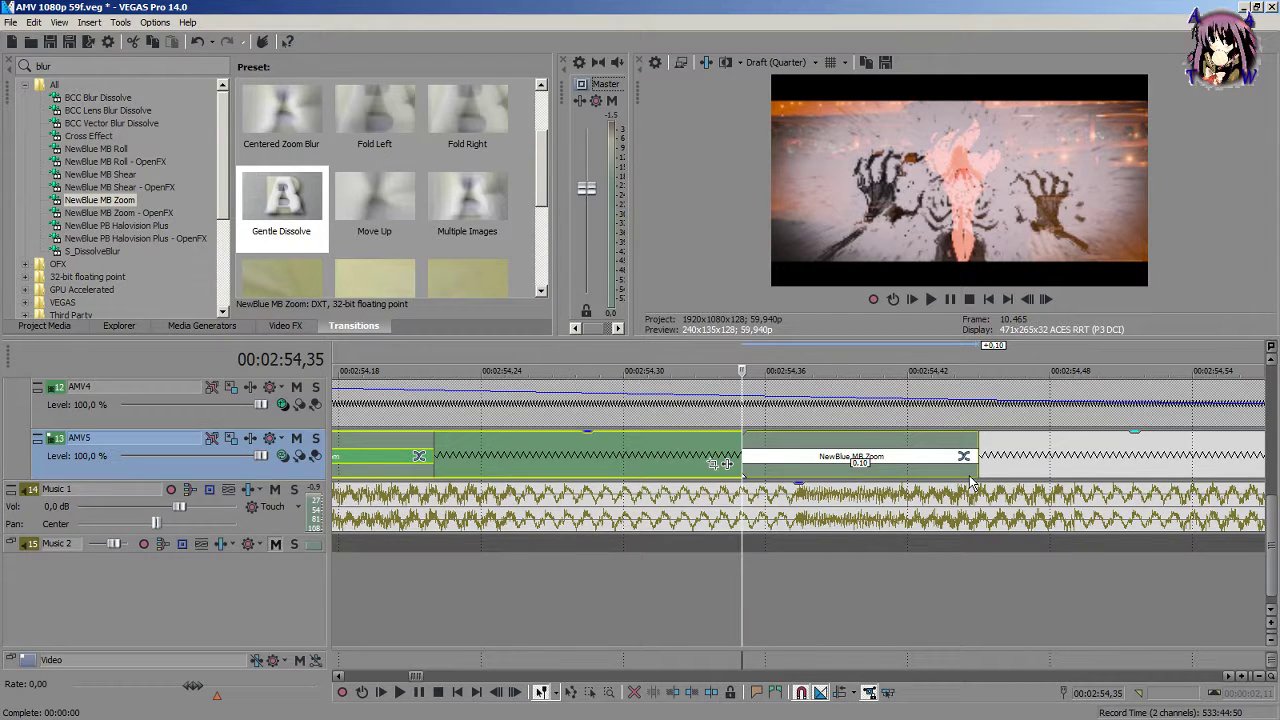
# Step: Examine the AMV5 clip against the music beat between about 00:02:54,45 and 00:02:55,01
pyautogui.scroll(-5, 970, 484)
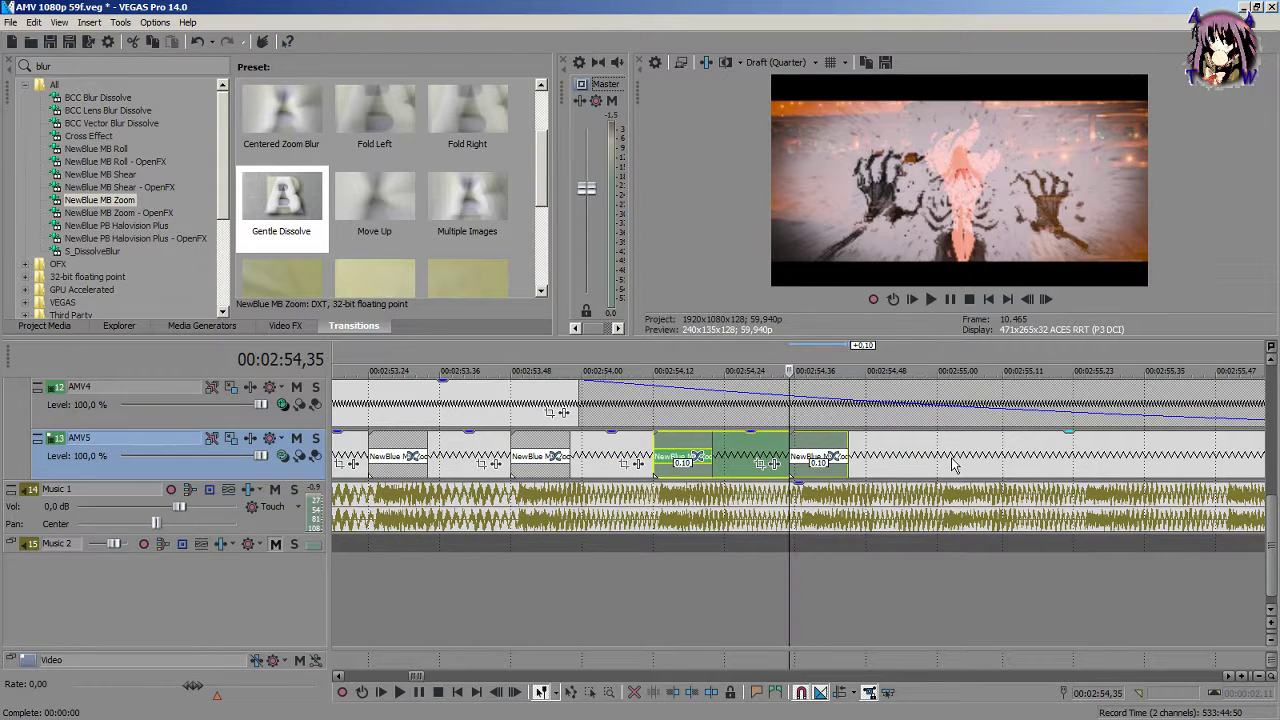
pyautogui.click(945, 465)
pyautogui.scroll(5, 935, 462)
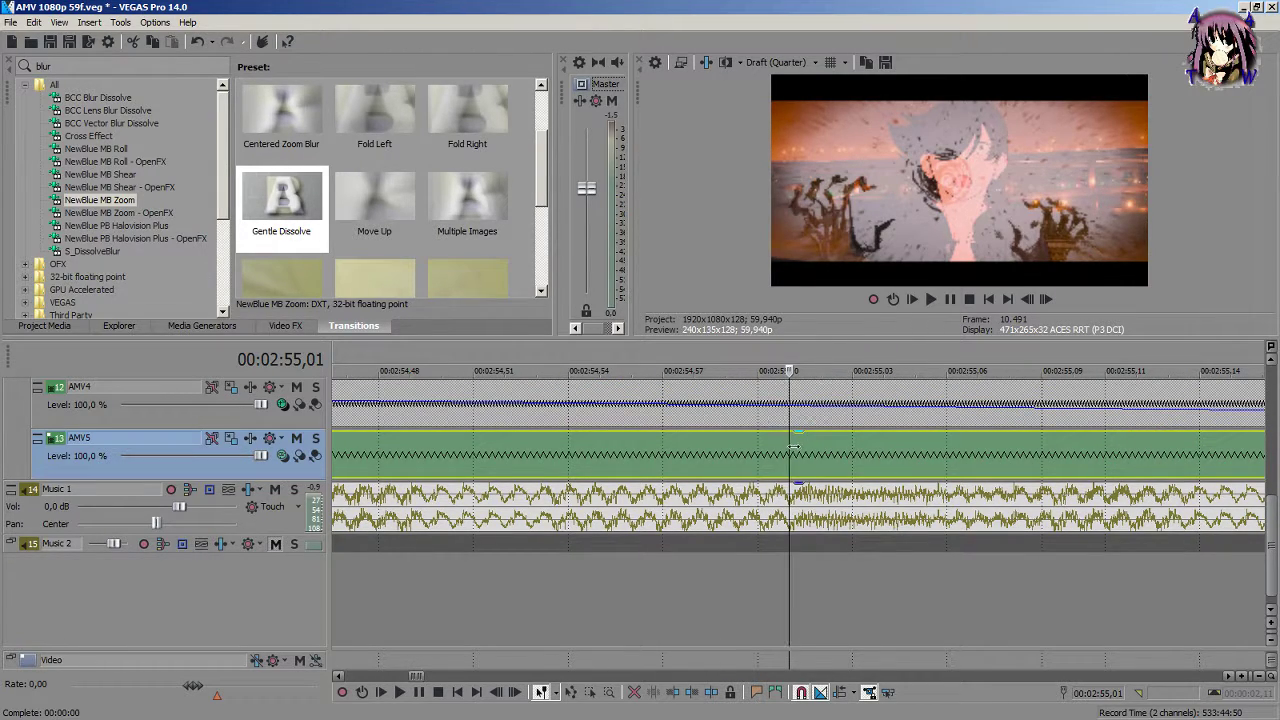
pyautogui.scroll(-2, 790, 450)
pyautogui.scroll(-3, 790, 453)
pyautogui.scroll(3, 790, 453)
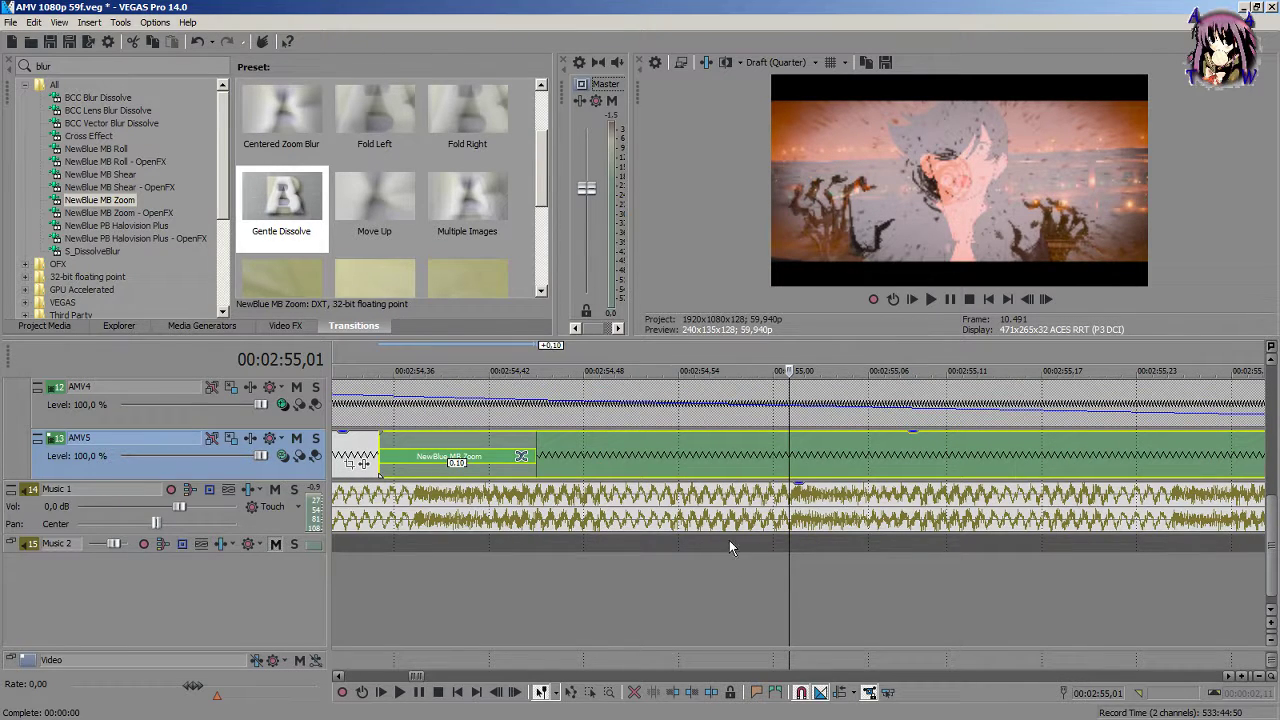
pyautogui.click(599, 557)
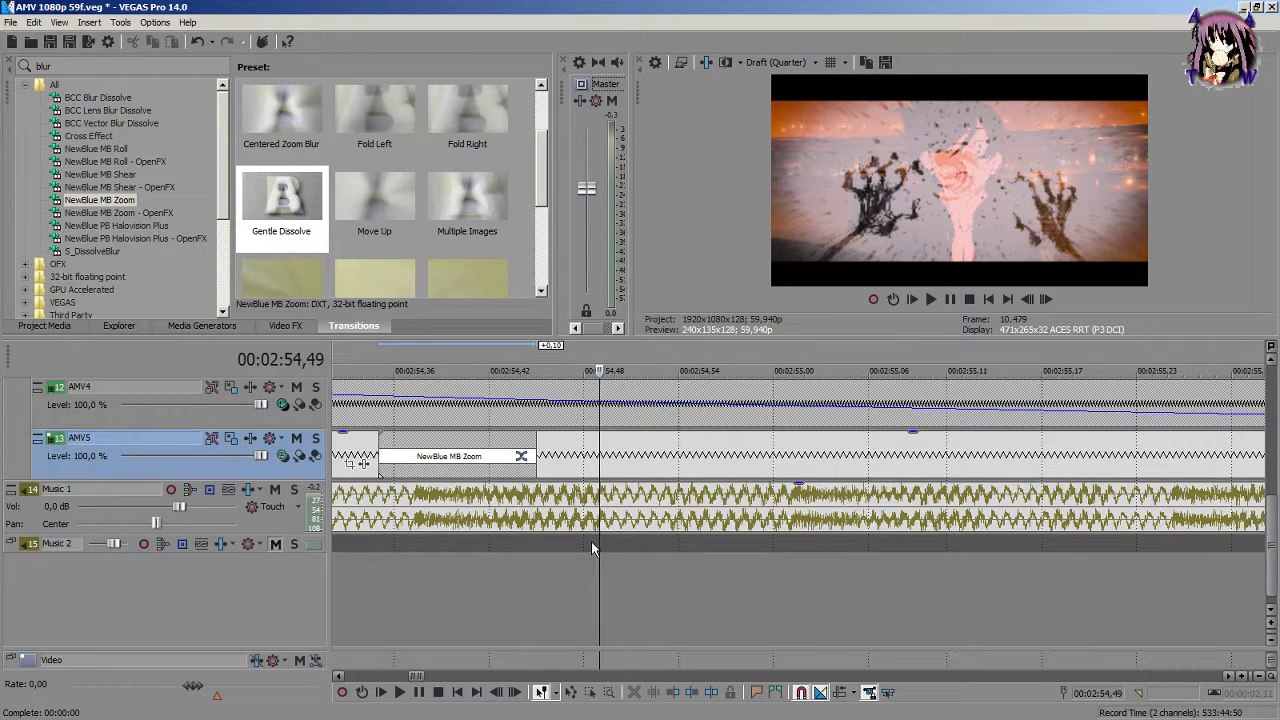
pyautogui.click(538, 568)
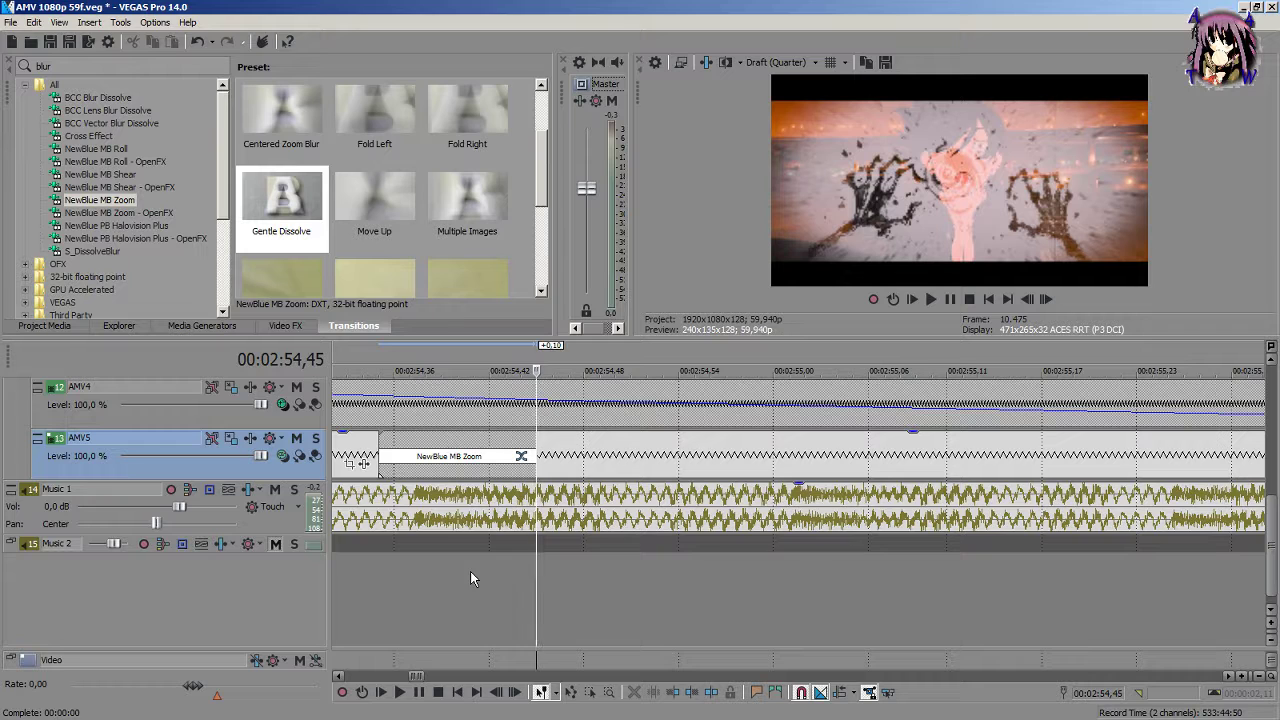
# Step: Split the AMV5 clip at 00:02:54,59 and overlap the two parts with a 10-frame NewBlue MB Zoom crossfade
pyautogui.scroll(-2, 588, 563)
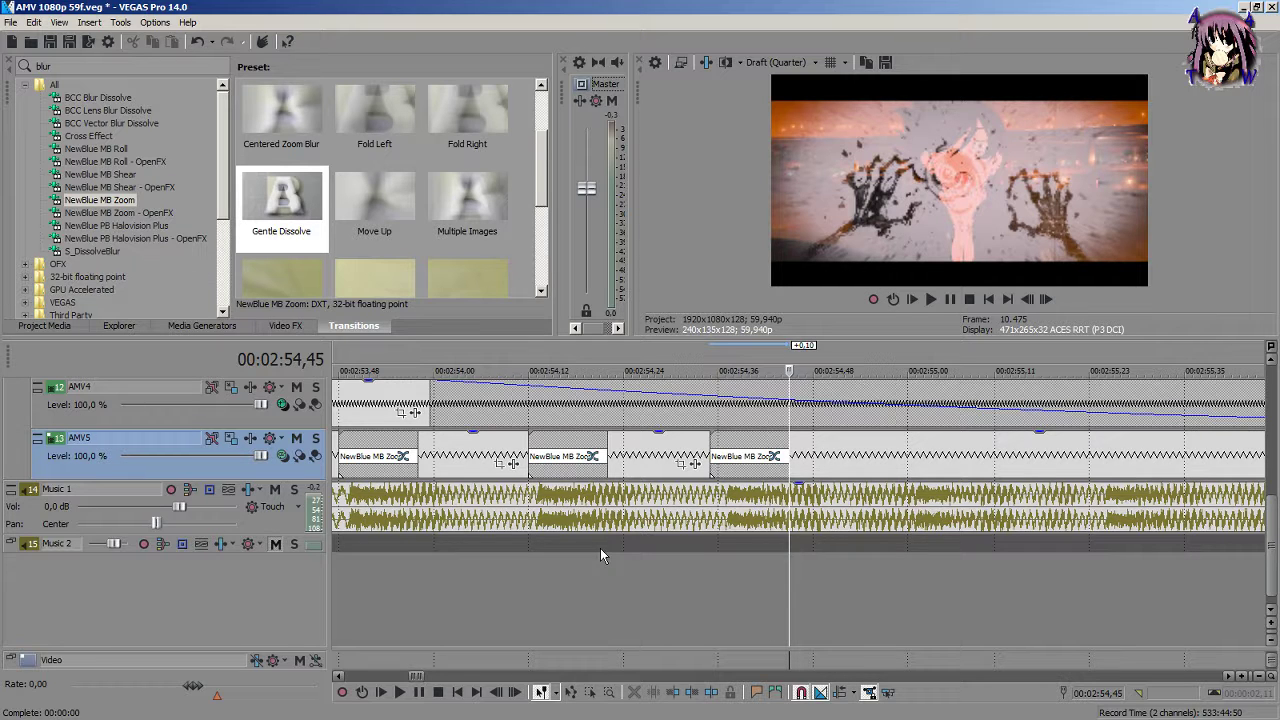
pyautogui.moveTo(766, 590); pyautogui.dragTo(758, 594)
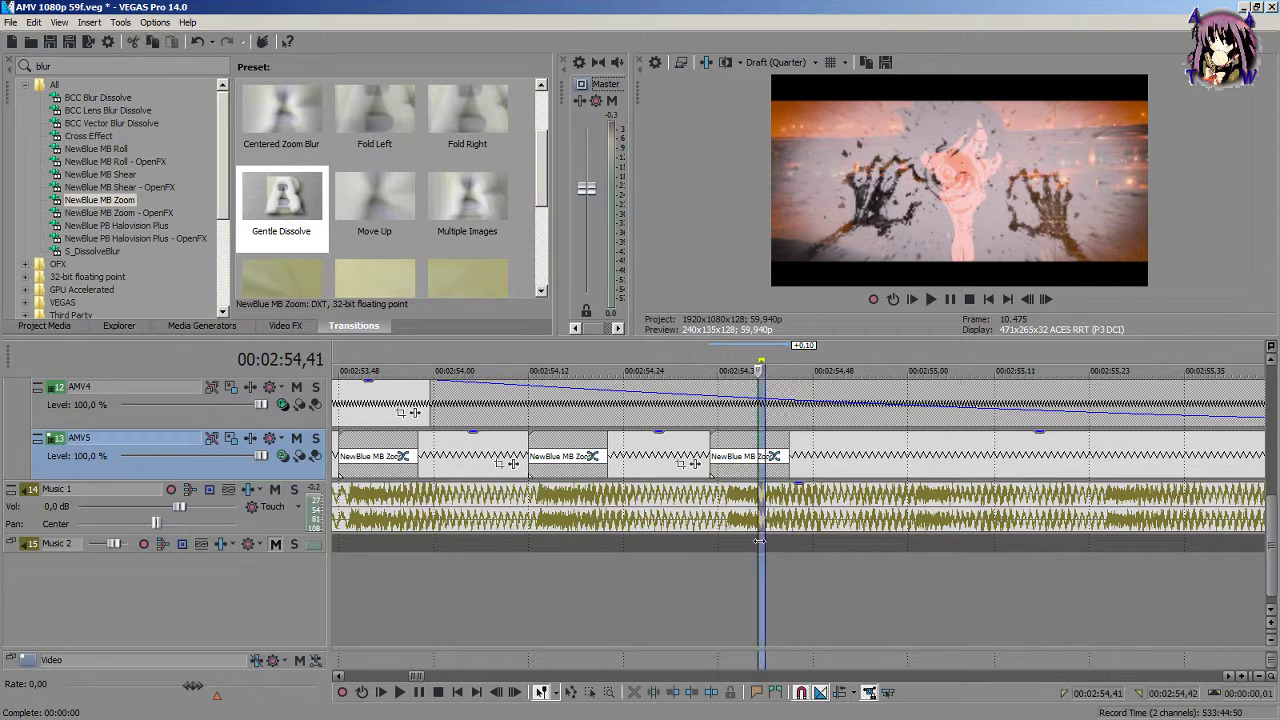
pyautogui.click(748, 593)
pyautogui.press('space')
pyautogui.press('space')
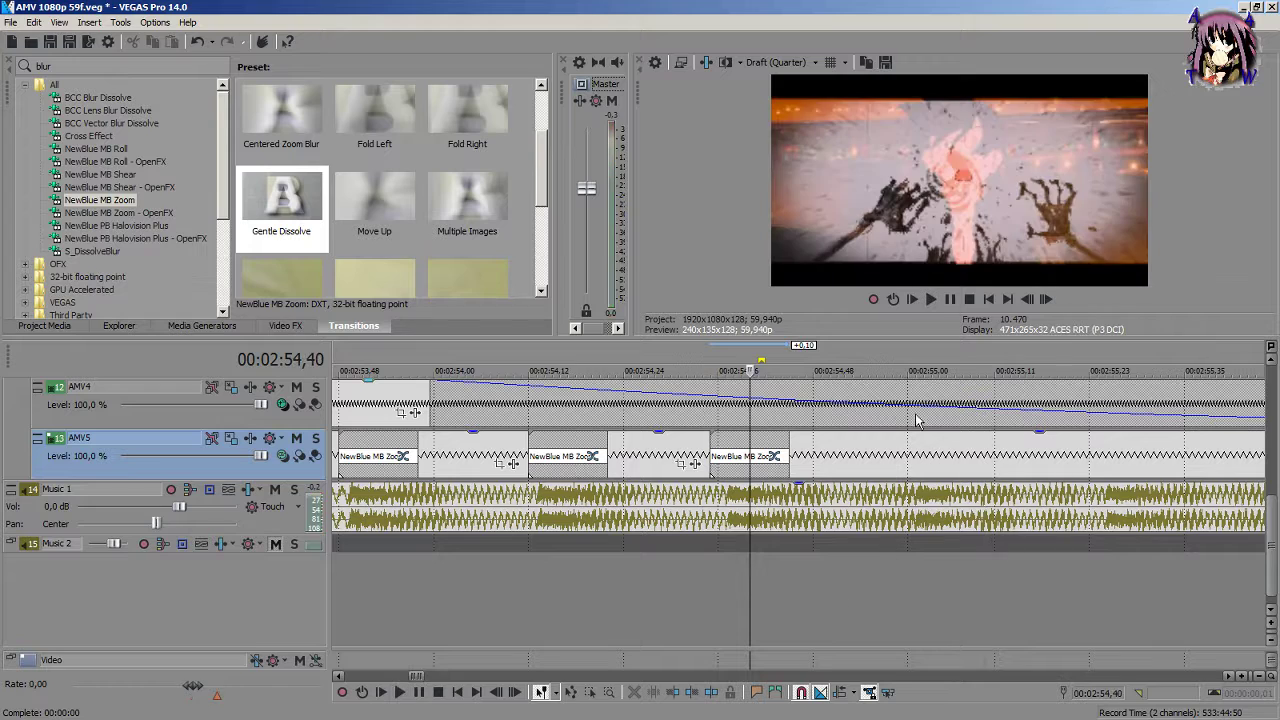
pyautogui.click(912, 460)
pyautogui.scroll(5, 826, 465)
pyautogui.press('Left')
pyautogui.press('Left')
pyautogui.press('s')
pyautogui.click(697, 453)
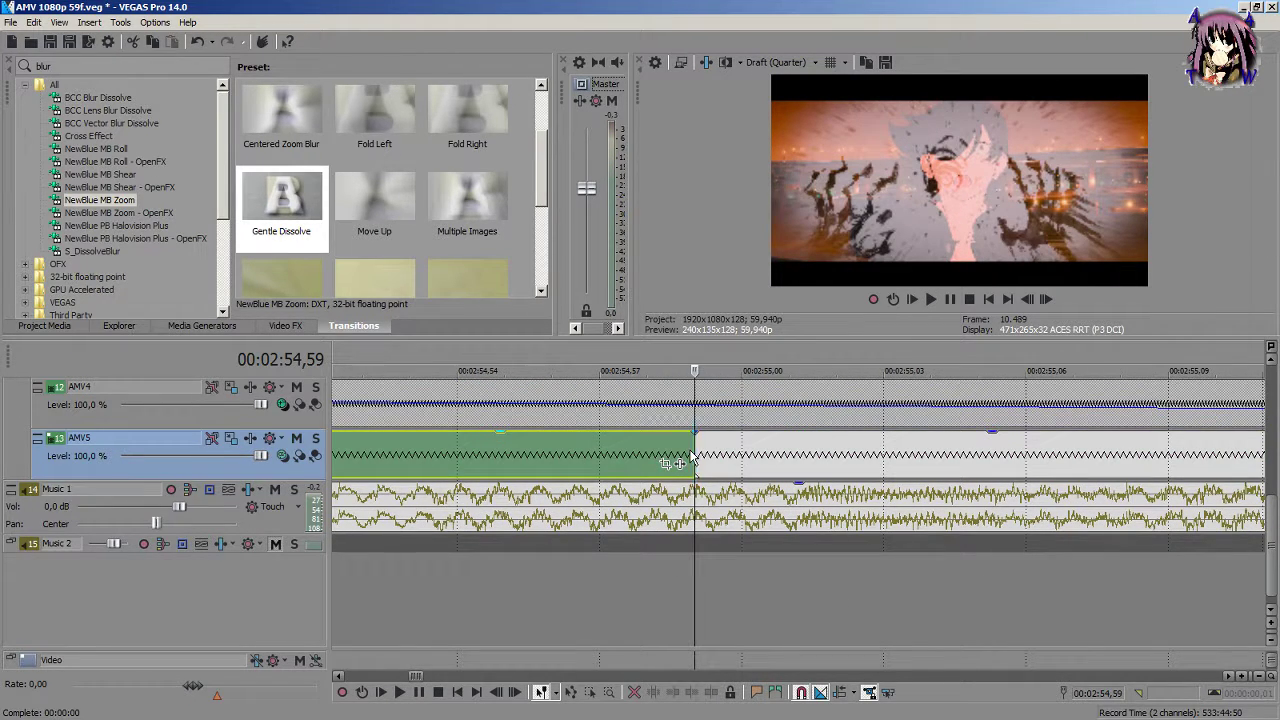
pyautogui.moveTo(697, 453); pyautogui.dragTo(1168, 456)
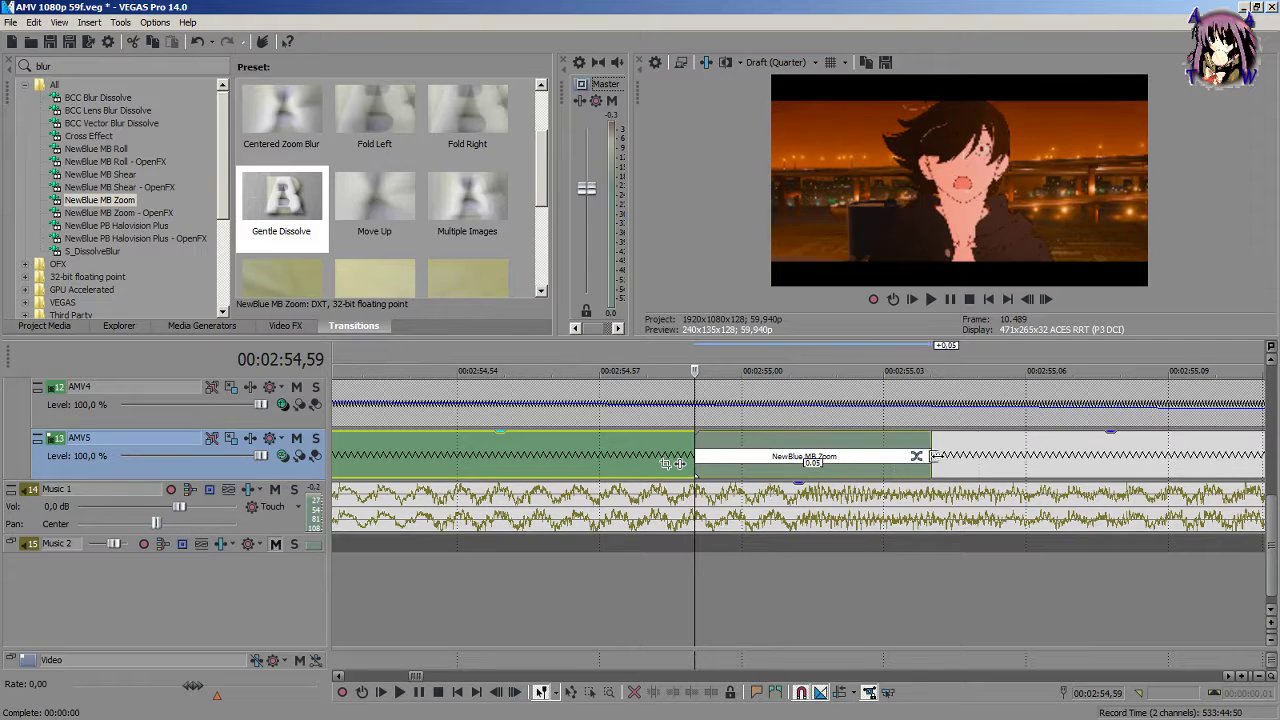
# Step: Split the AMV5 clip at 00:02:55,23 and overlap the two parts with a 10-frame NewBlue MB Zoom crossfade
pyautogui.scroll(-5, 1022, 482)
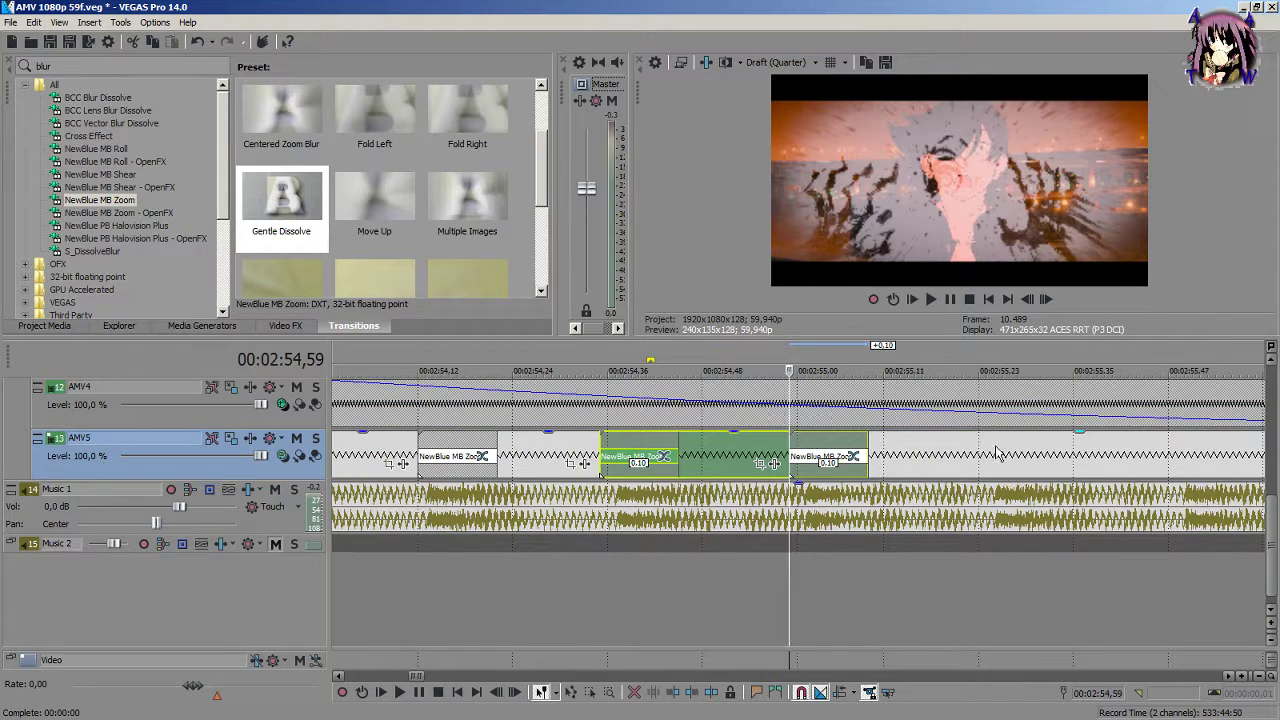
pyautogui.click(1016, 466)
pyautogui.scroll(5, 995, 461)
pyautogui.press('Right')
pyautogui.press('Left')
pyautogui.press('Left')
pyautogui.press('Left')
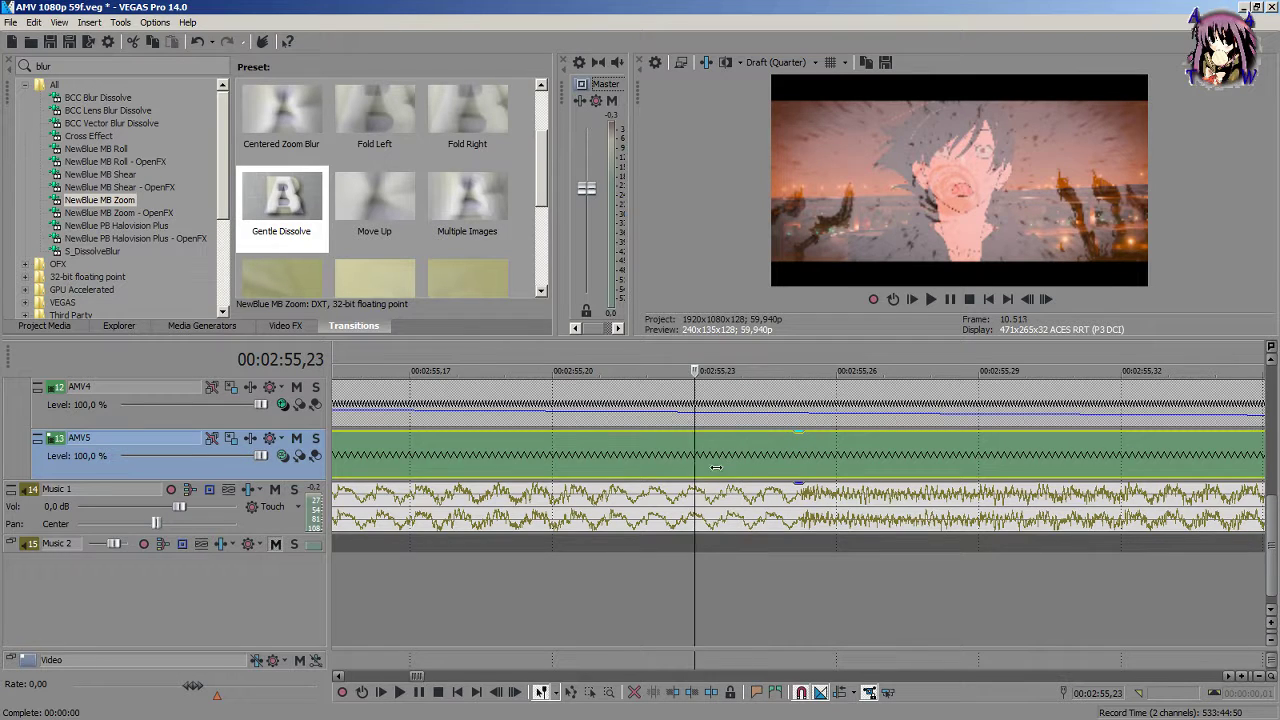
pyautogui.press('s')
pyautogui.click(680, 462)
pyautogui.moveTo(690, 449); pyautogui.dragTo(1166, 452)
# Step: Split the AMV5 clip at 00:02:55,47 and overlap the two parts with a 10-frame NewBlue MB Zoom crossfade
pyautogui.scroll(-5, 1007, 490)
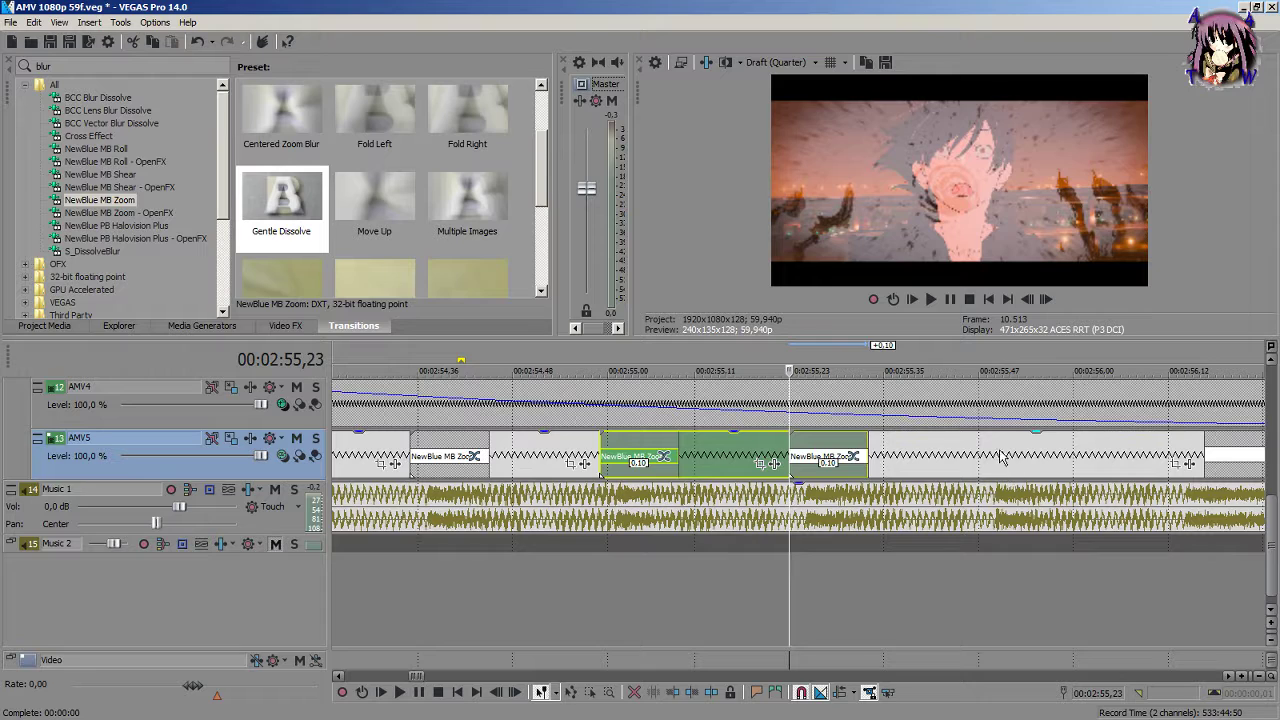
pyautogui.click(1005, 458)
pyautogui.scroll(6, 1005, 458)
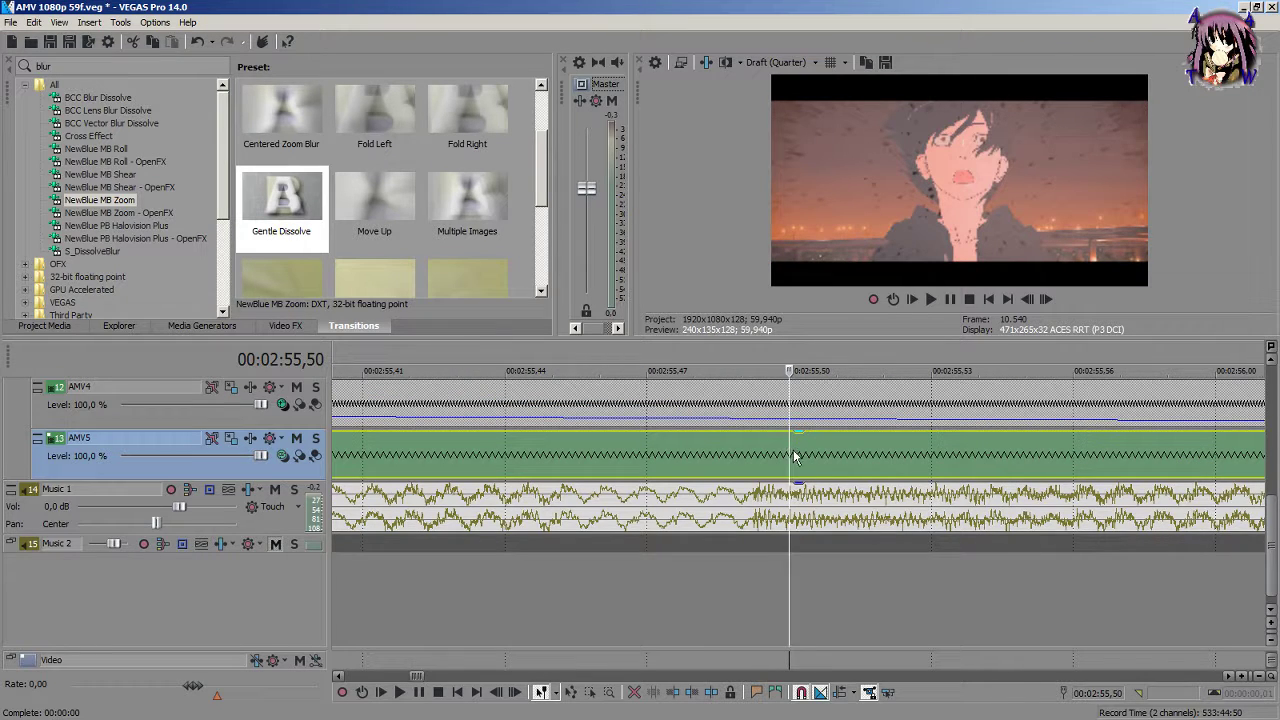
pyautogui.click(742, 455)
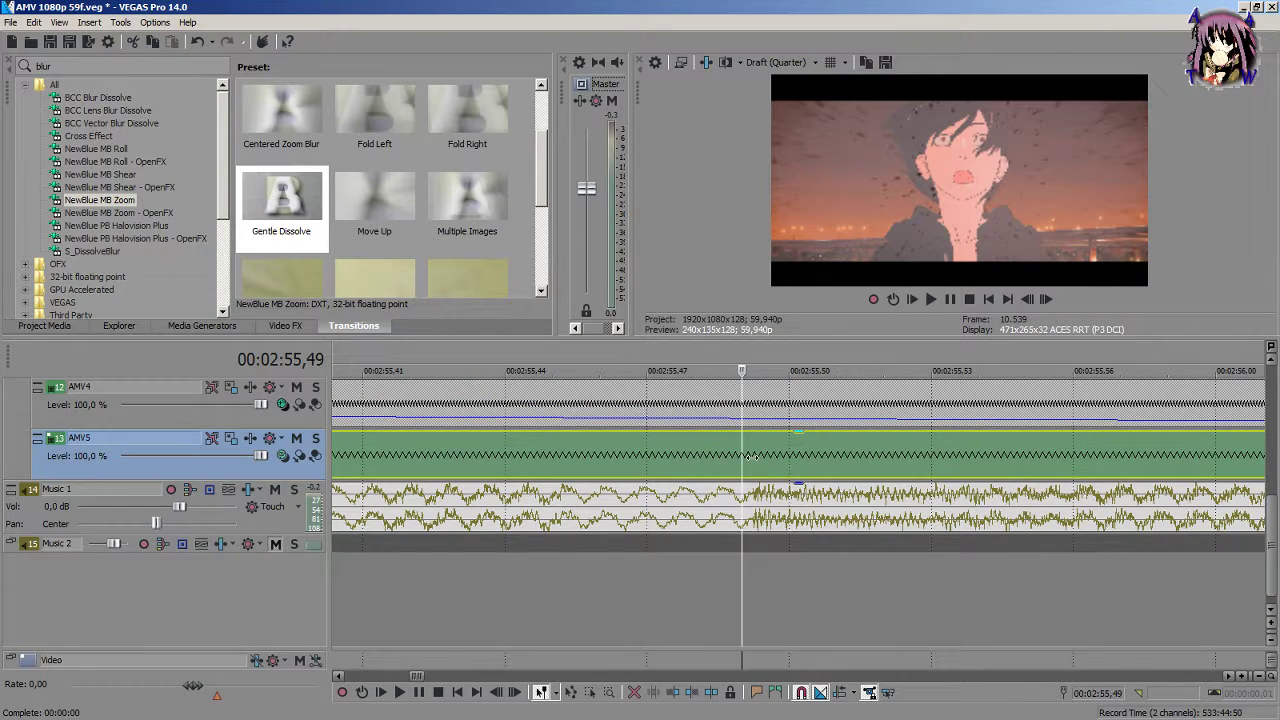
pyautogui.click(644, 451)
pyautogui.press('s')
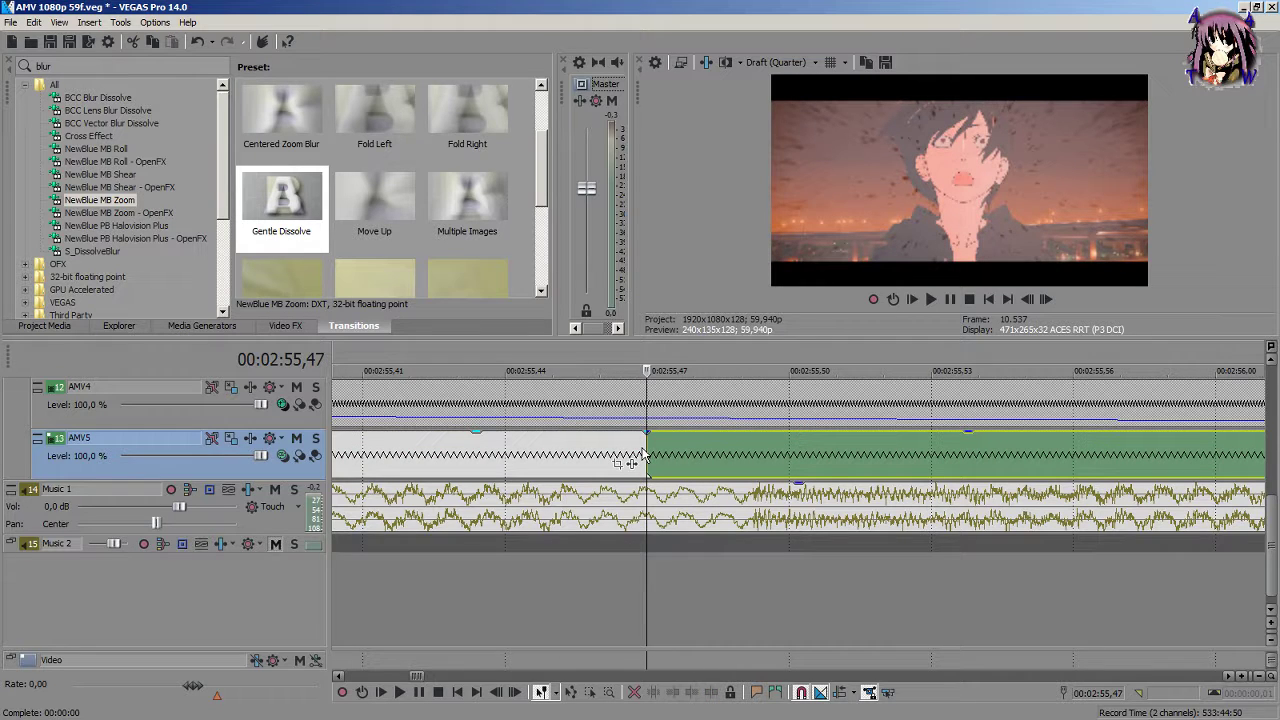
pyautogui.moveTo(641, 450); pyautogui.dragTo(1122, 488)
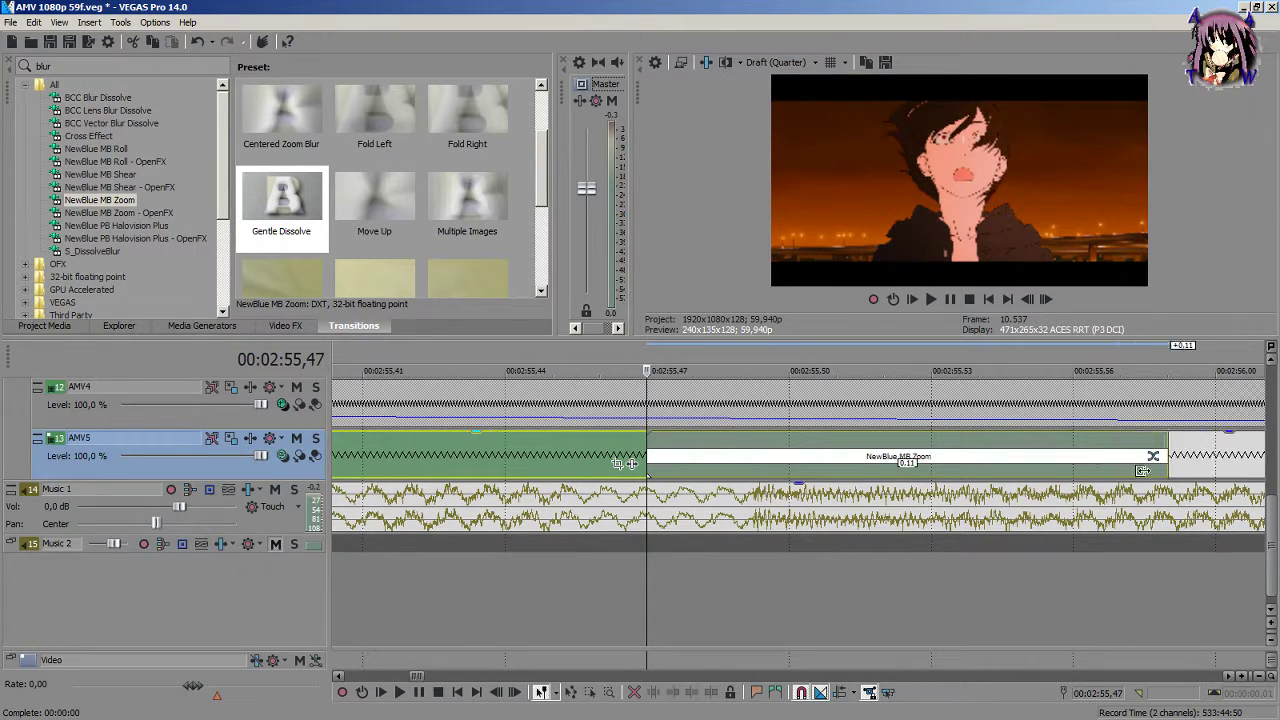
pyautogui.scroll(-3, 1118, 475)
pyautogui.scroll(-1, 1118, 475)
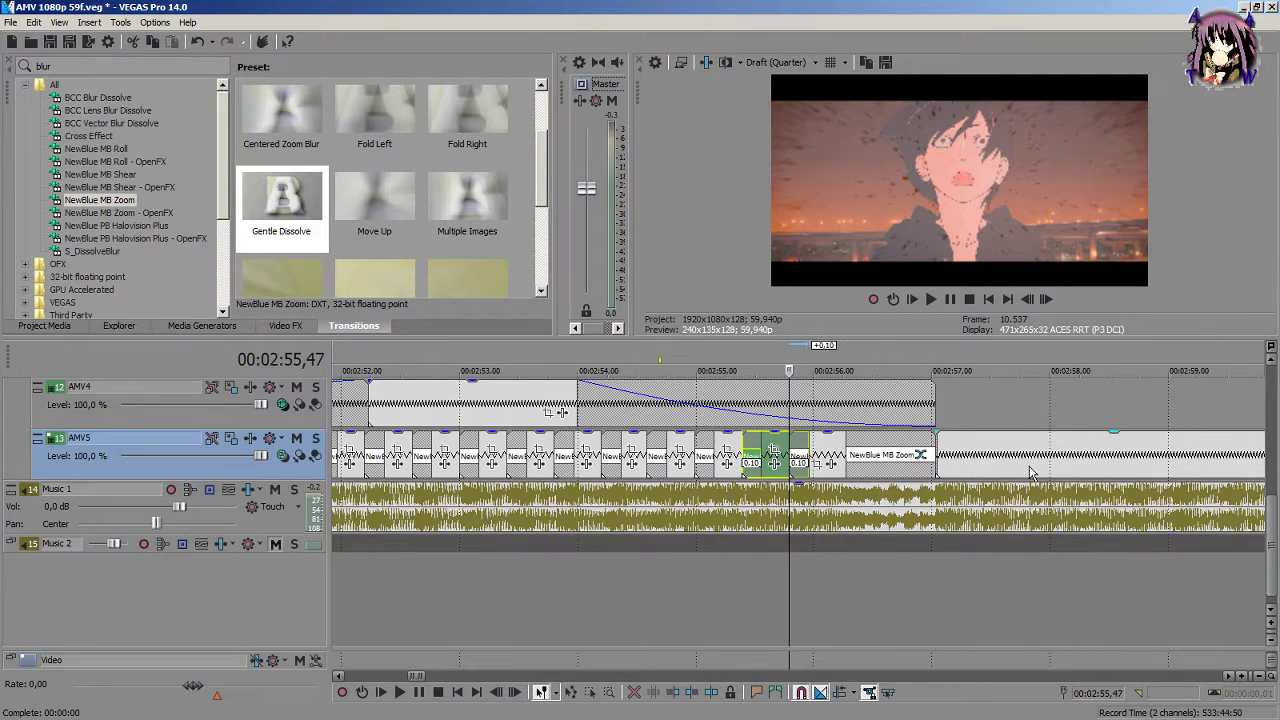
# Step: Check the end of the AMV5 cut sequence and play the music from about 00:02:56,58
pyautogui.scroll(5, 1043, 475)
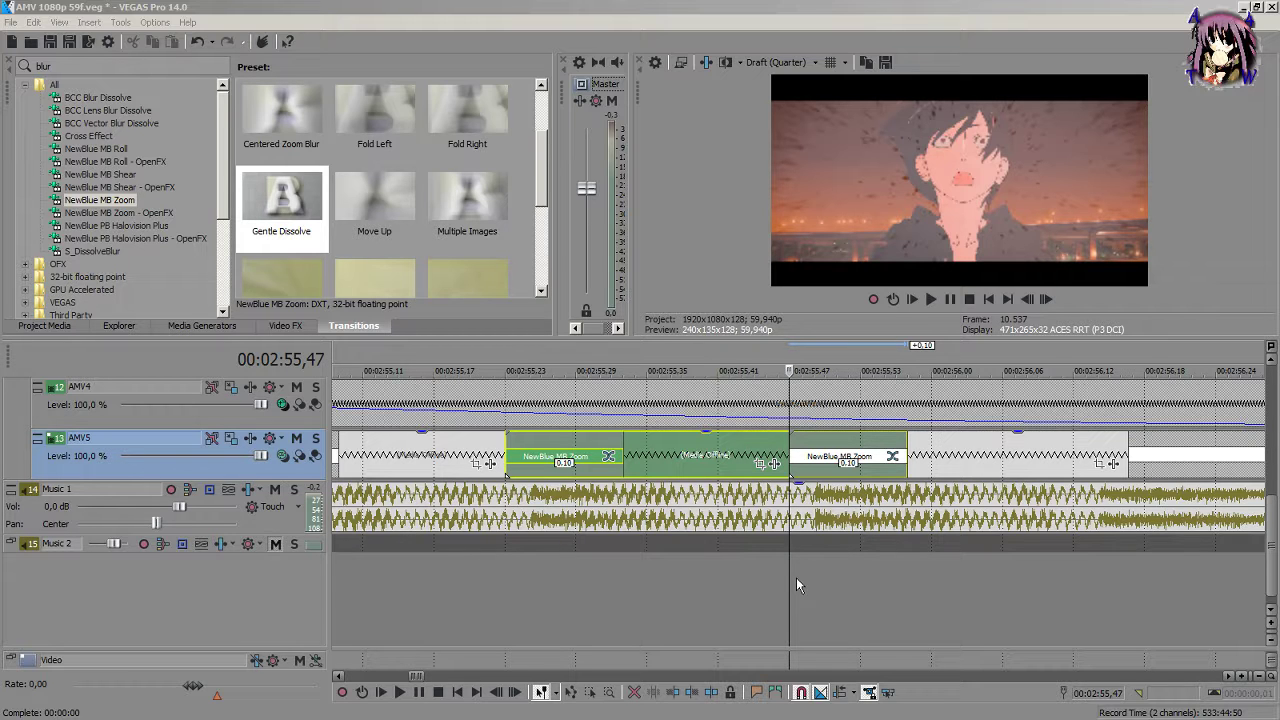
pyautogui.click(1020, 593)
pyautogui.scroll(-4, 1020, 593)
pyautogui.scroll(3, 997, 606)
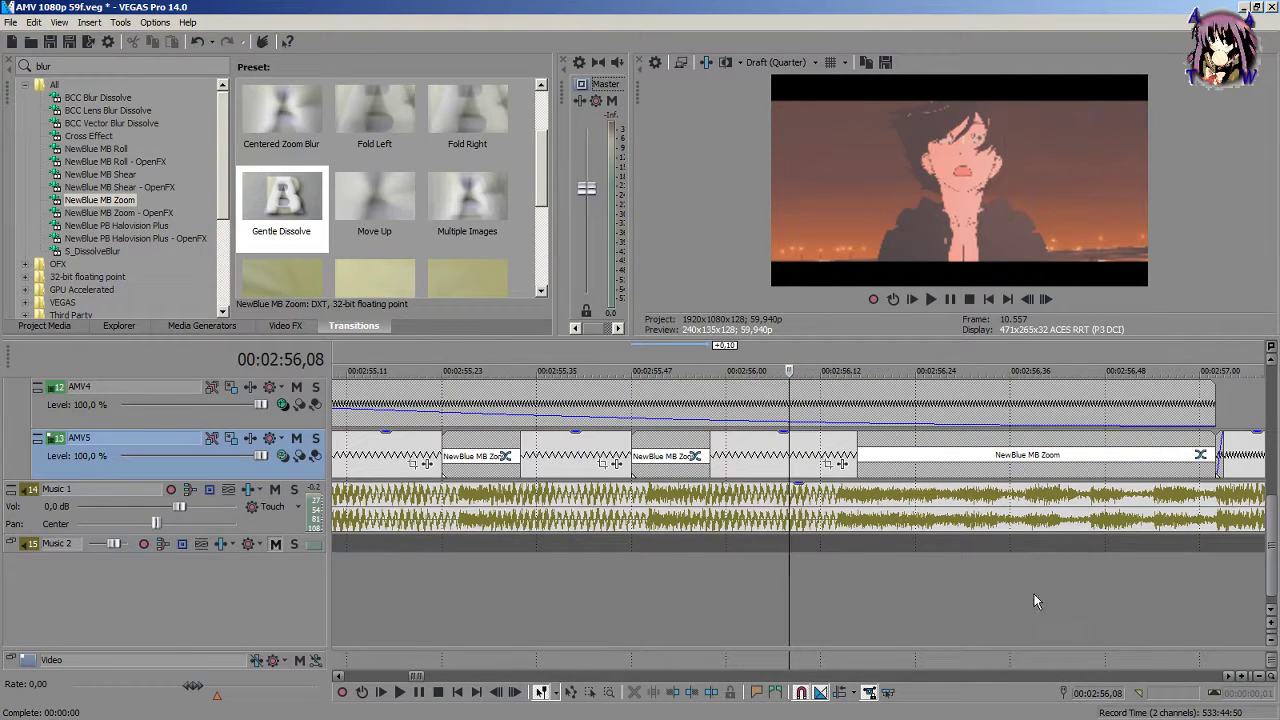
pyautogui.press('space')
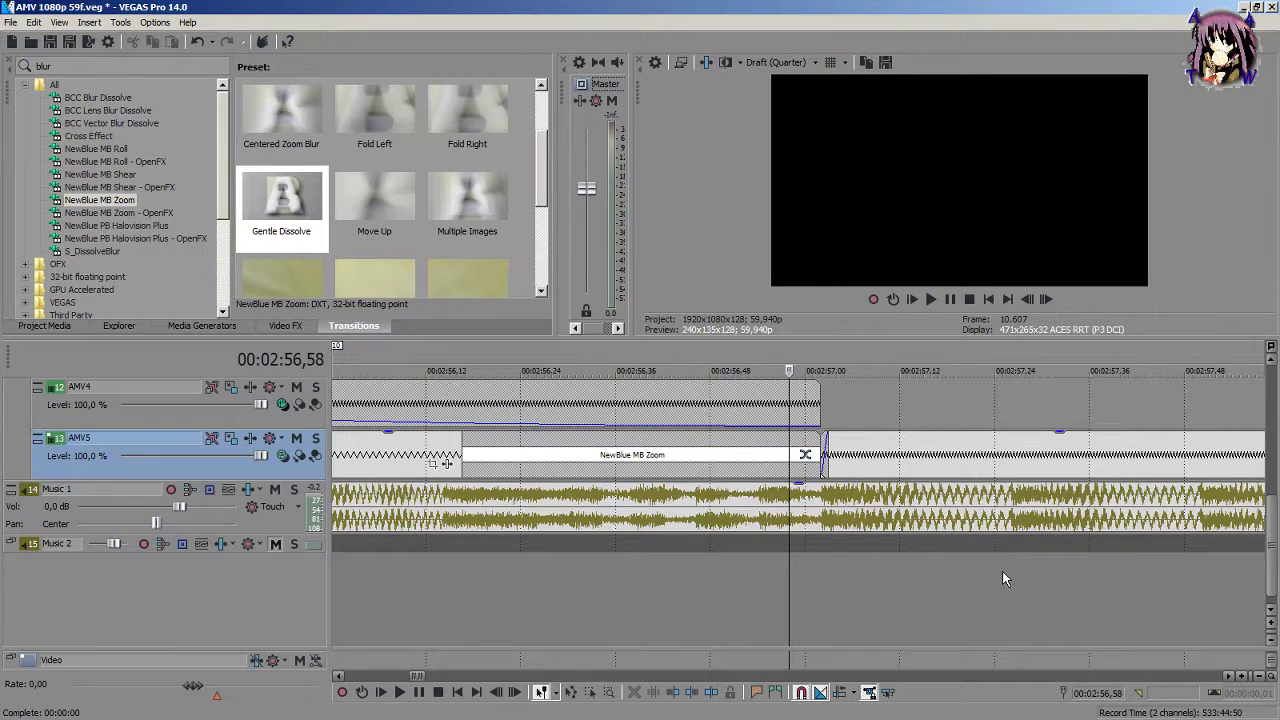
pyautogui.scroll(-3, 1002, 571)
pyautogui.scroll(3, 1013, 595)
pyautogui.press('space')
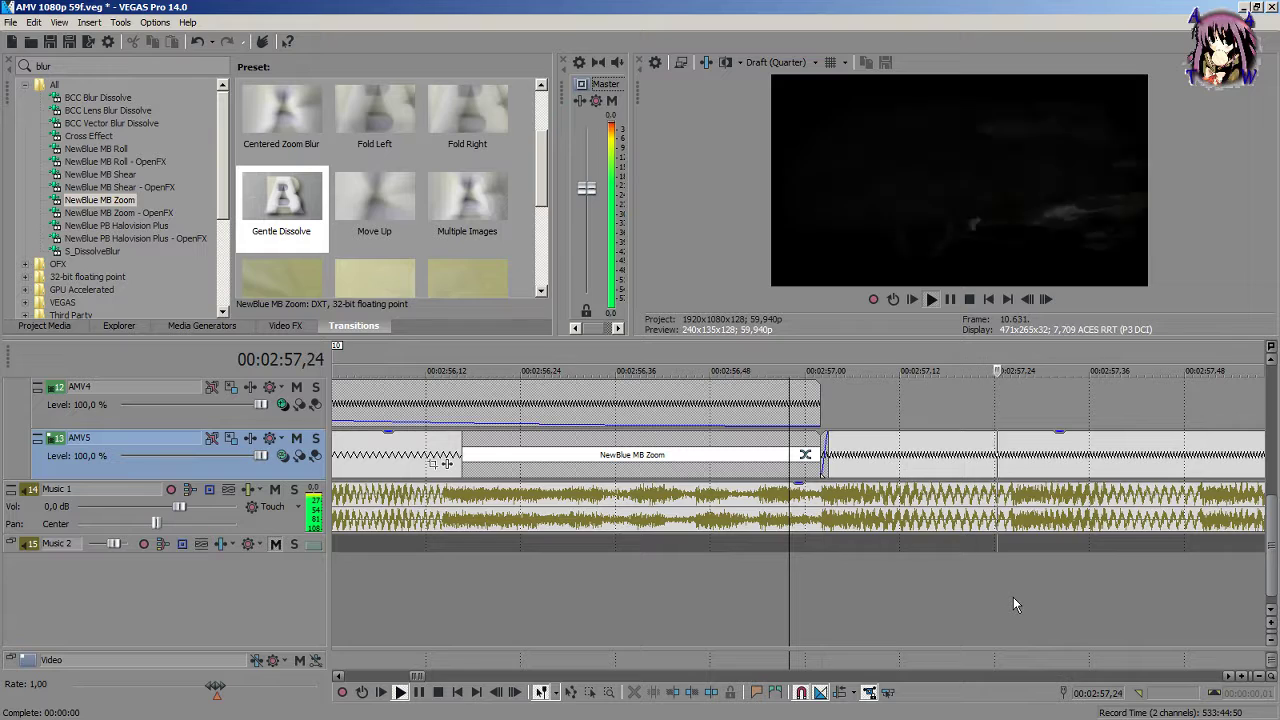
pyautogui.press('space')
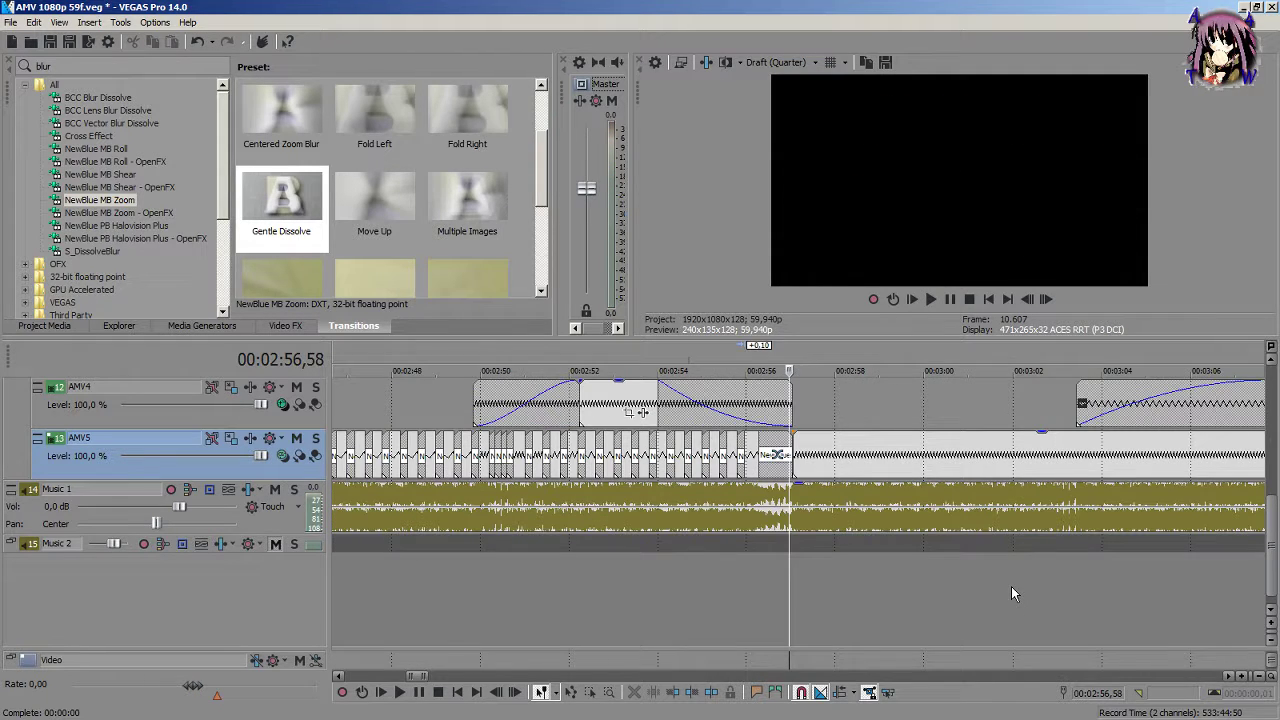
# Step: Play back the whole AMV5 zoom-cut sequence from 00:02:44,46 to its end
pyautogui.scroll(-3, 590, 668)
pyautogui.click(608, 514)
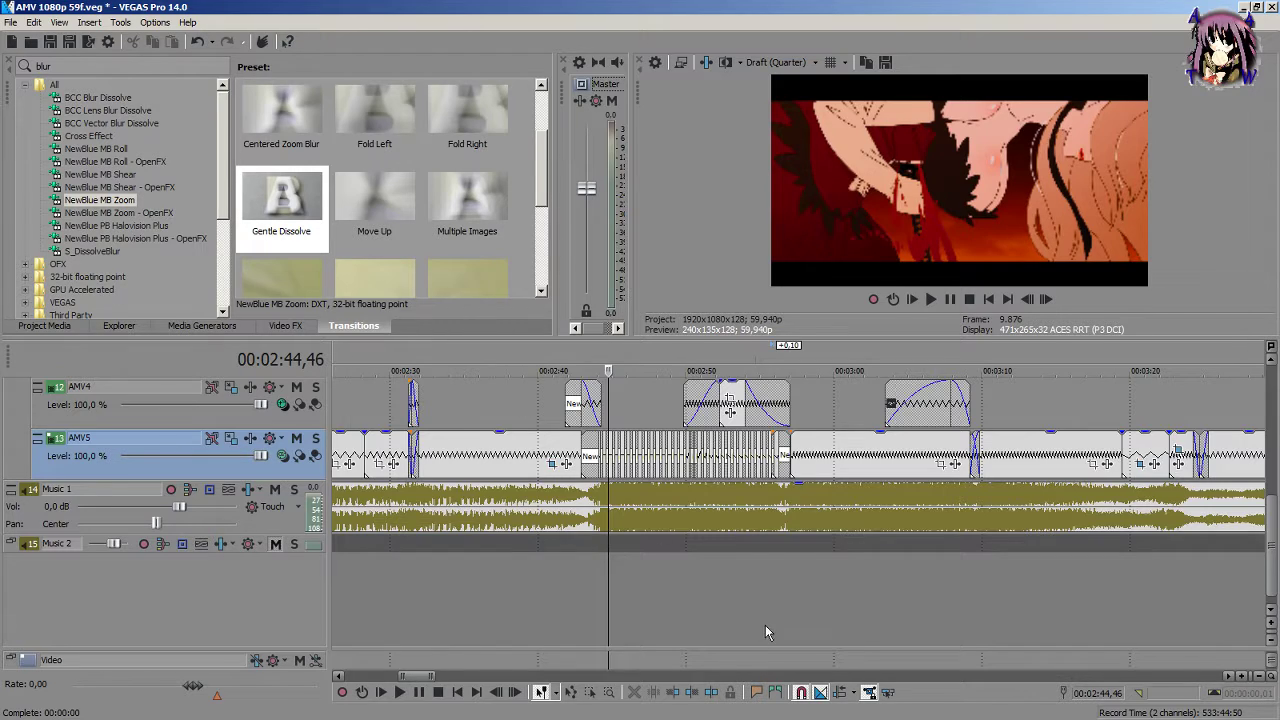
pyautogui.scroll(3, 770, 630)
pyautogui.press('space')
pyautogui.scroll(-1, 774, 628)
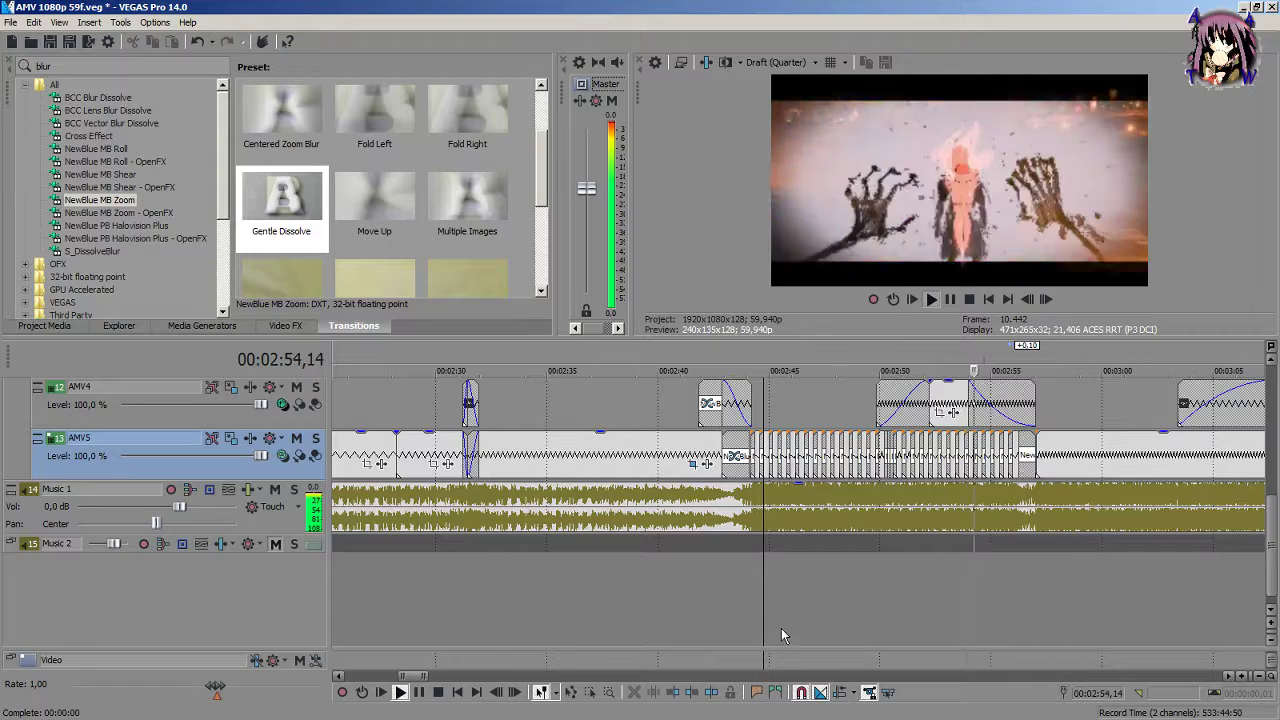
pyautogui.scroll(6, 890, 625)
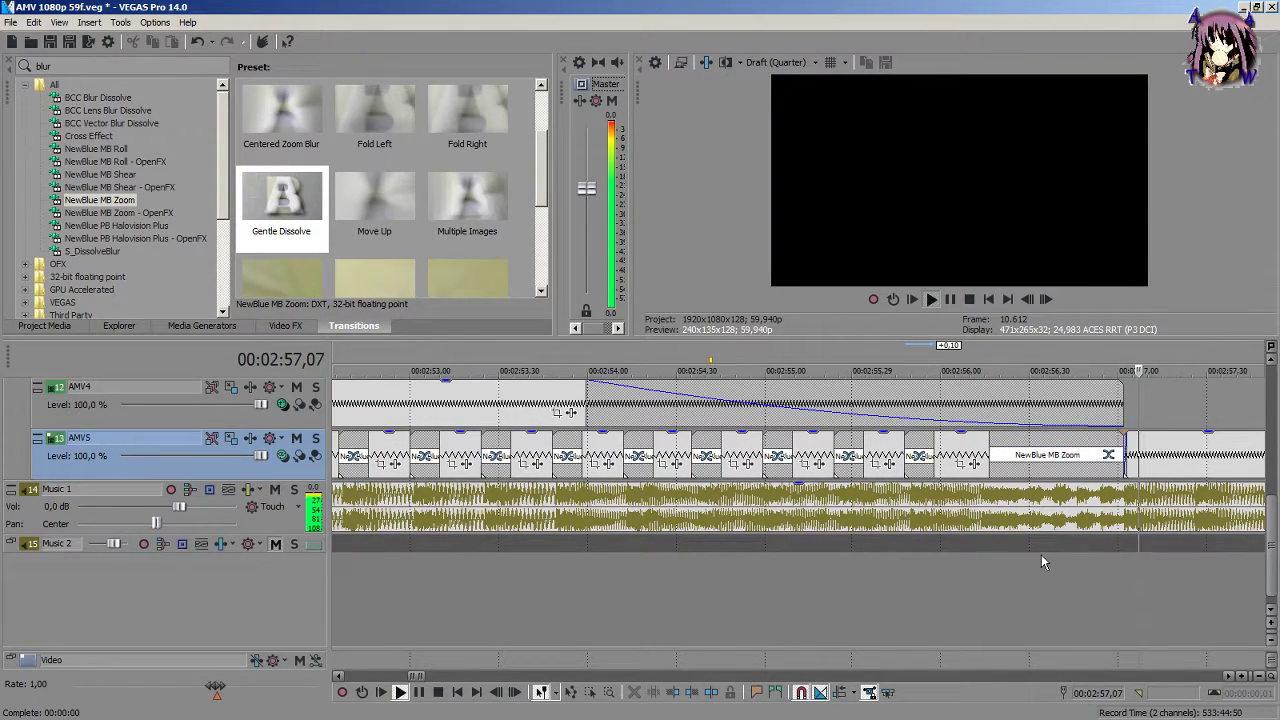
# Step: Remove the fade-in from the AMV5 clip starting at 00:02:57,02 by setting its fade offset to 00:00:00,00
pyautogui.scroll(-3, 537, 542)
pyautogui.click(553, 550)
pyautogui.scroll(4, 552, 553)
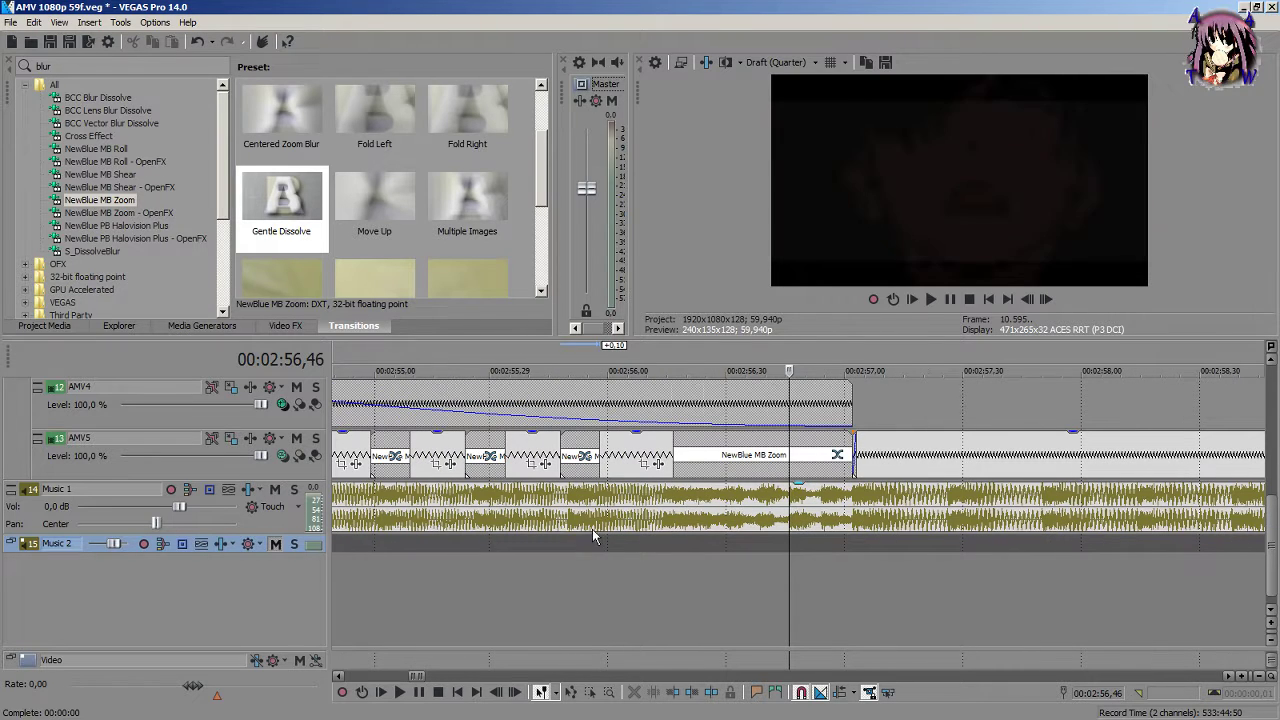
pyautogui.click(849, 560)
pyautogui.scroll(3, 849, 558)
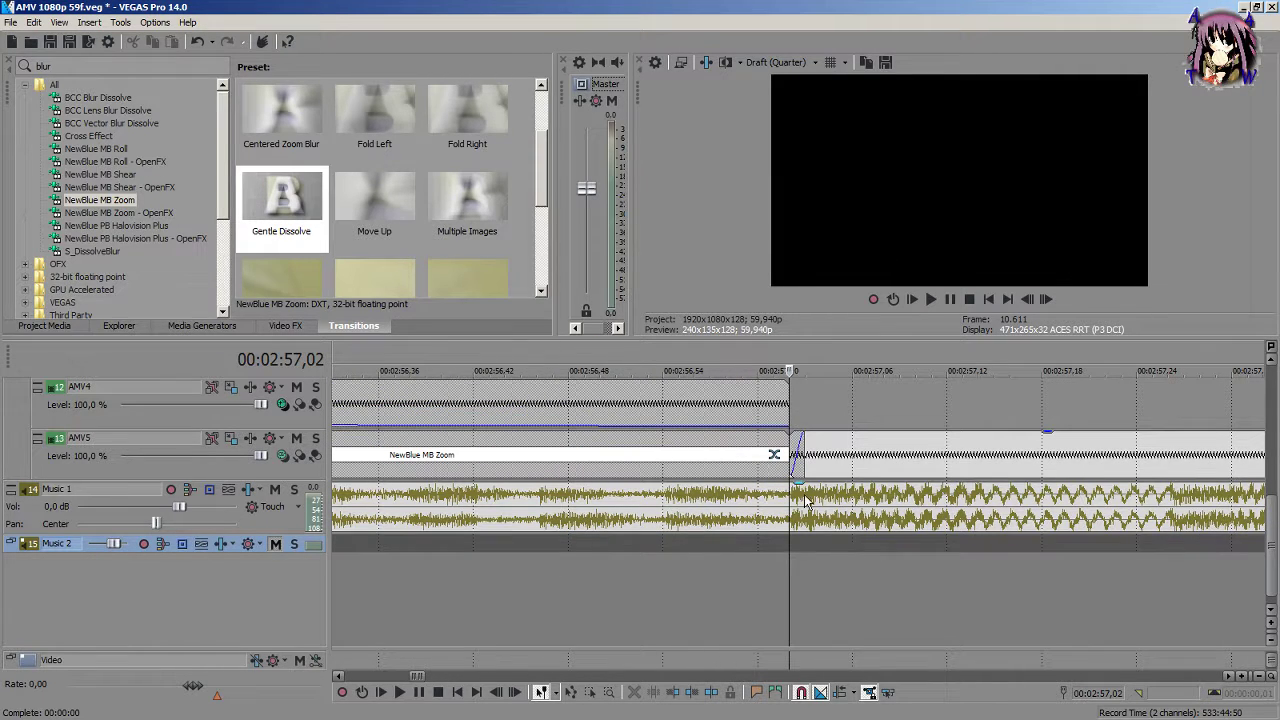
pyautogui.click(800, 447)
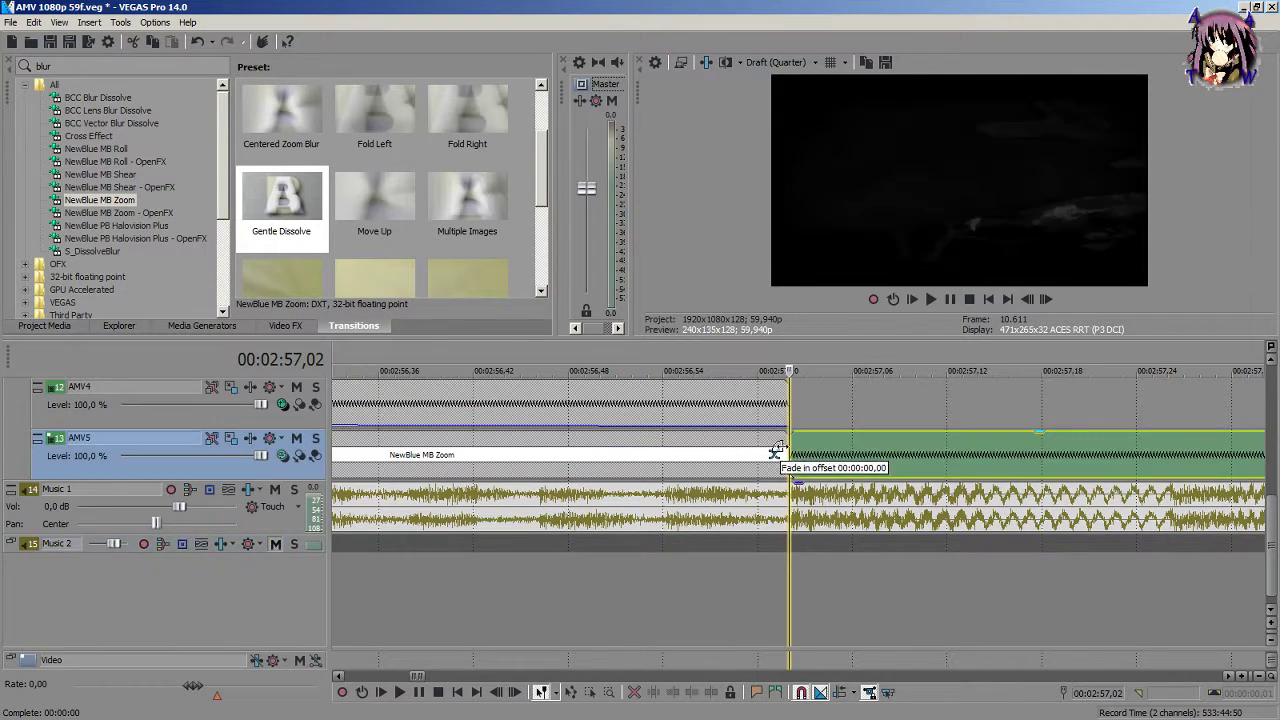
pyautogui.scroll(-3, 965, 455)
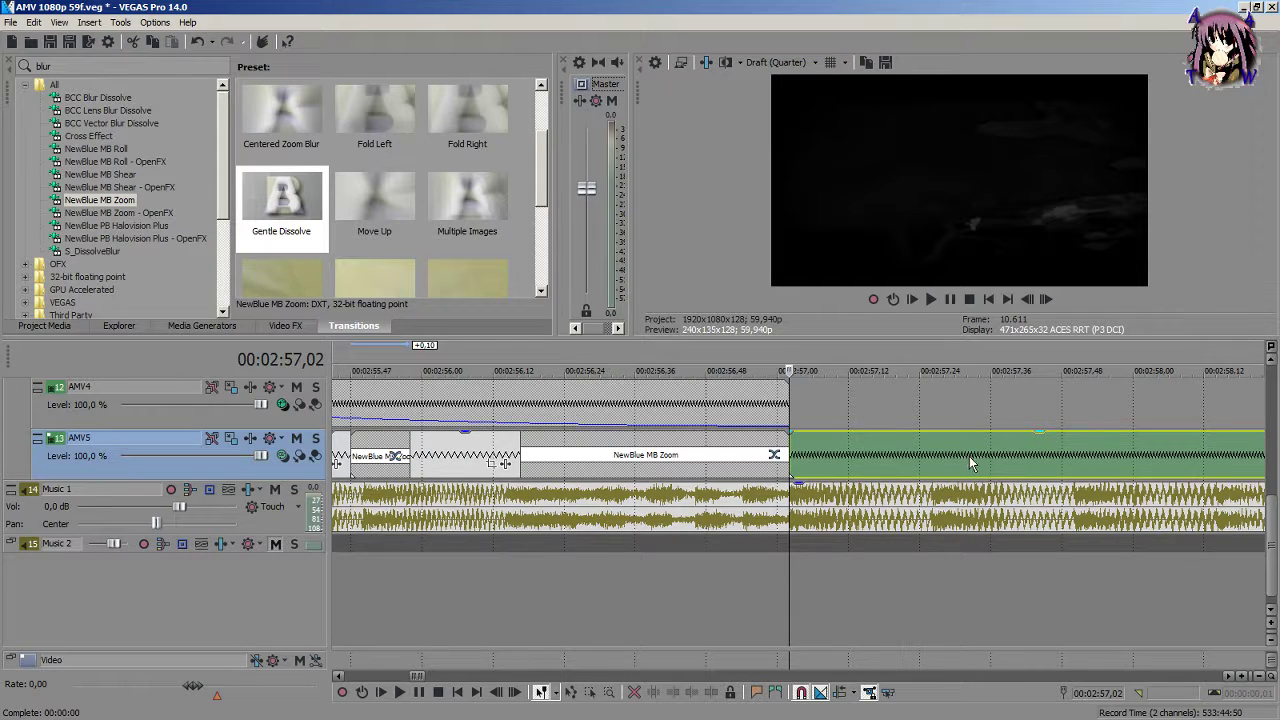
# Step: Examine the AMV4 overlay clips and their fades above the AMV5 cuts between about 00:02:50 and 00:02:57
pyautogui.scroll(-4, 965, 462)
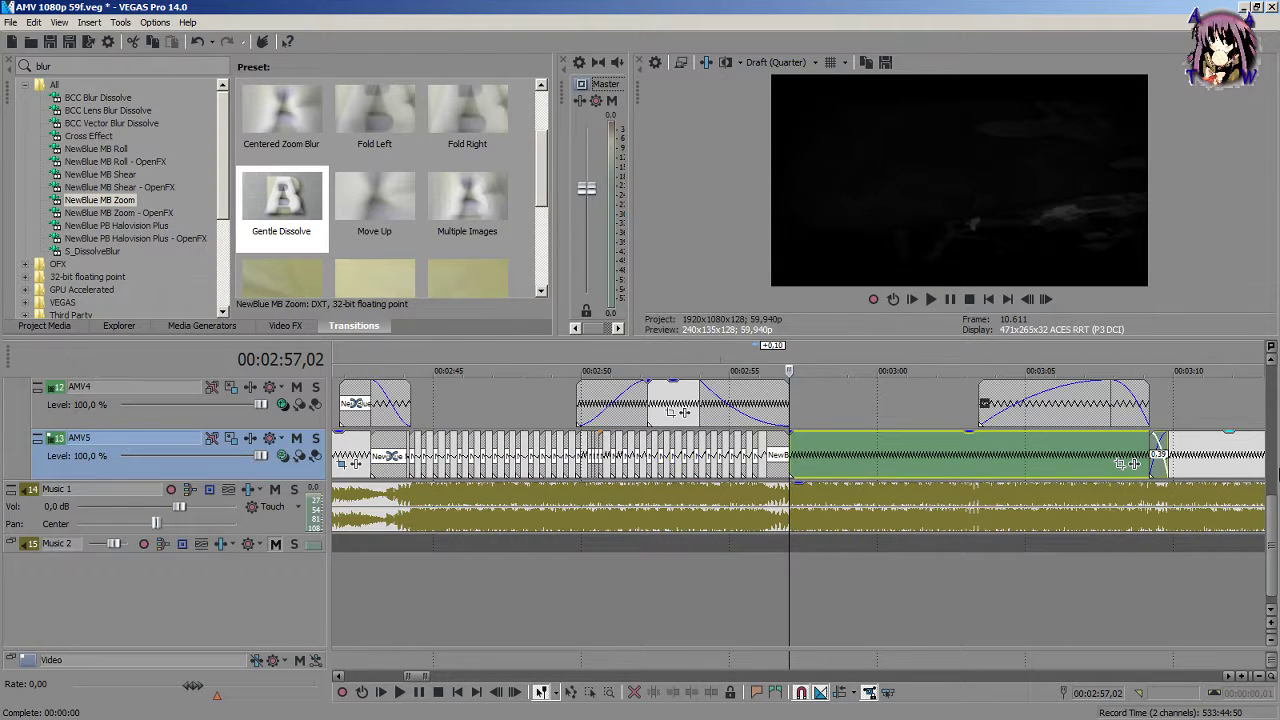
pyautogui.moveTo(1273, 524); pyautogui.dragTo(1273, 507)
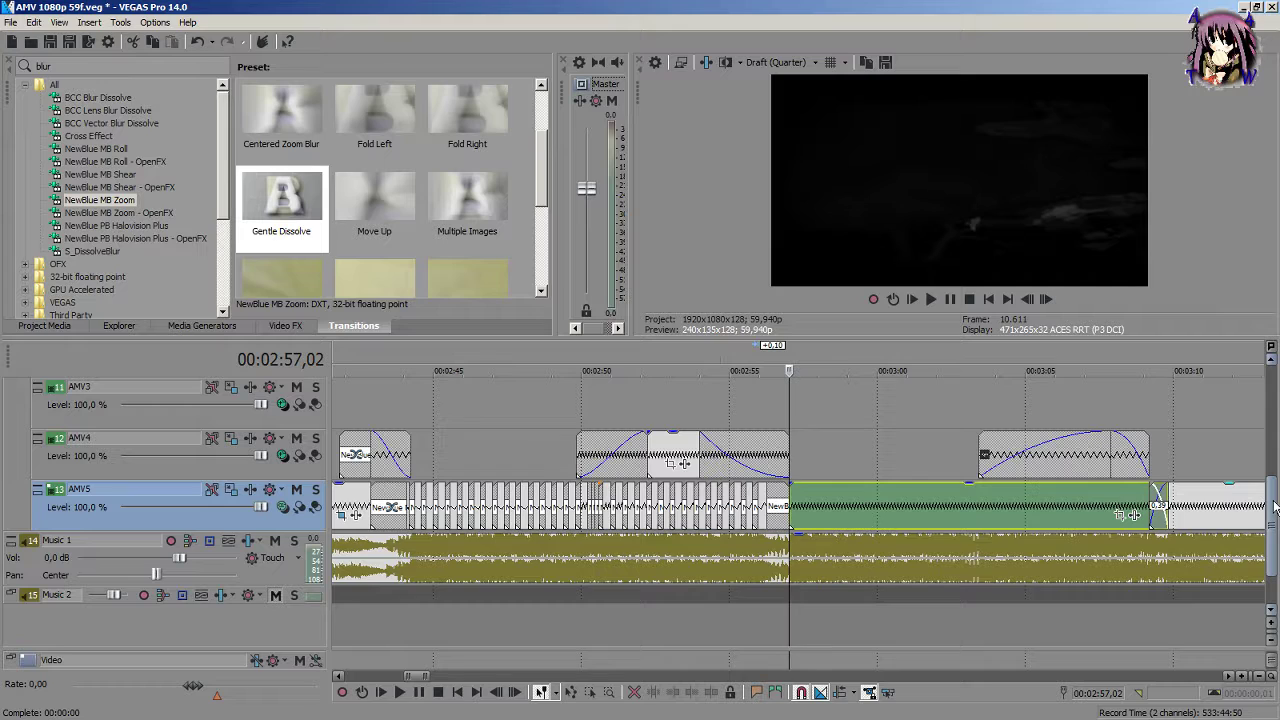
pyautogui.scroll(5, 845, 585)
pyautogui.click(745, 463)
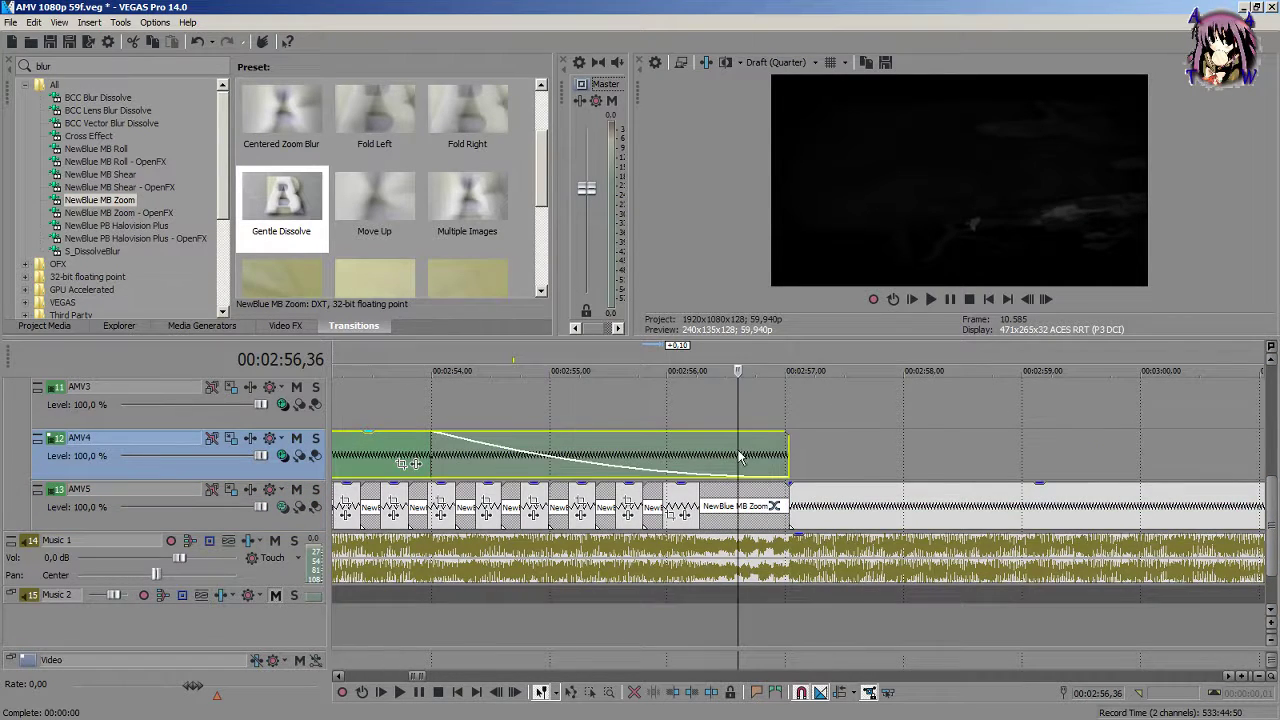
pyautogui.scroll(-3, 680, 441)
pyautogui.click(650, 425)
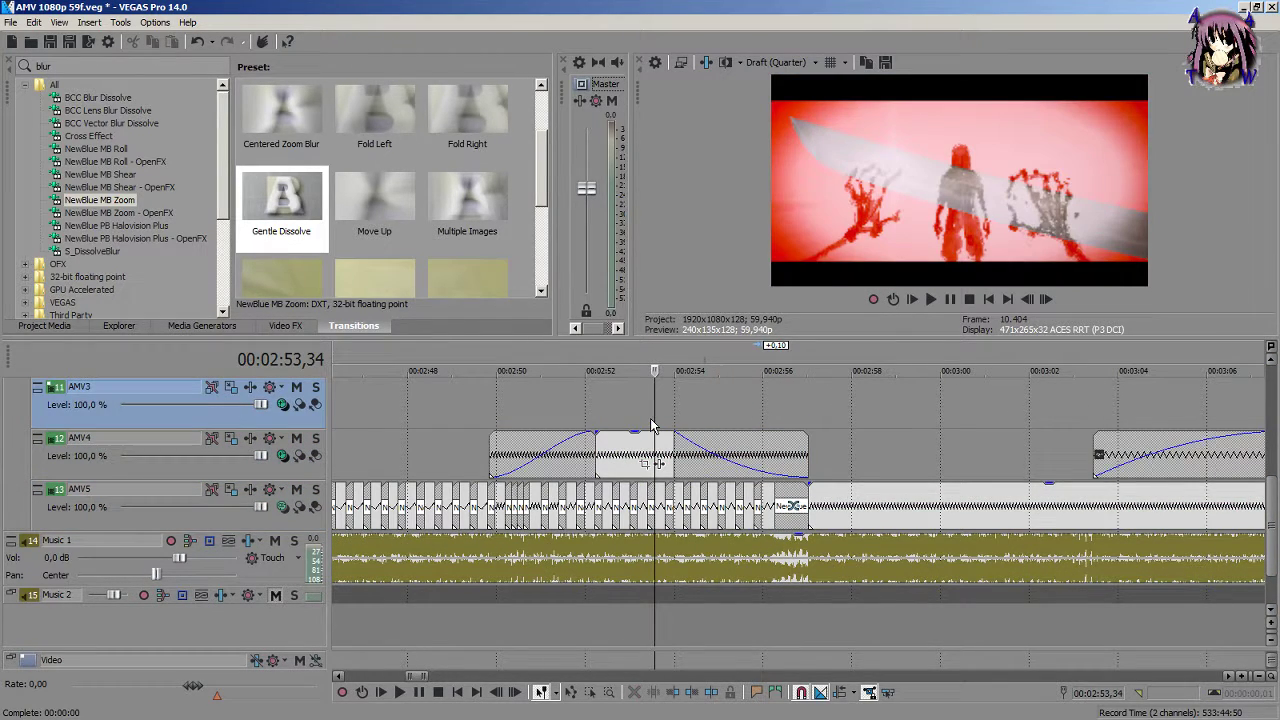
pyautogui.scroll(-2, 540, 428)
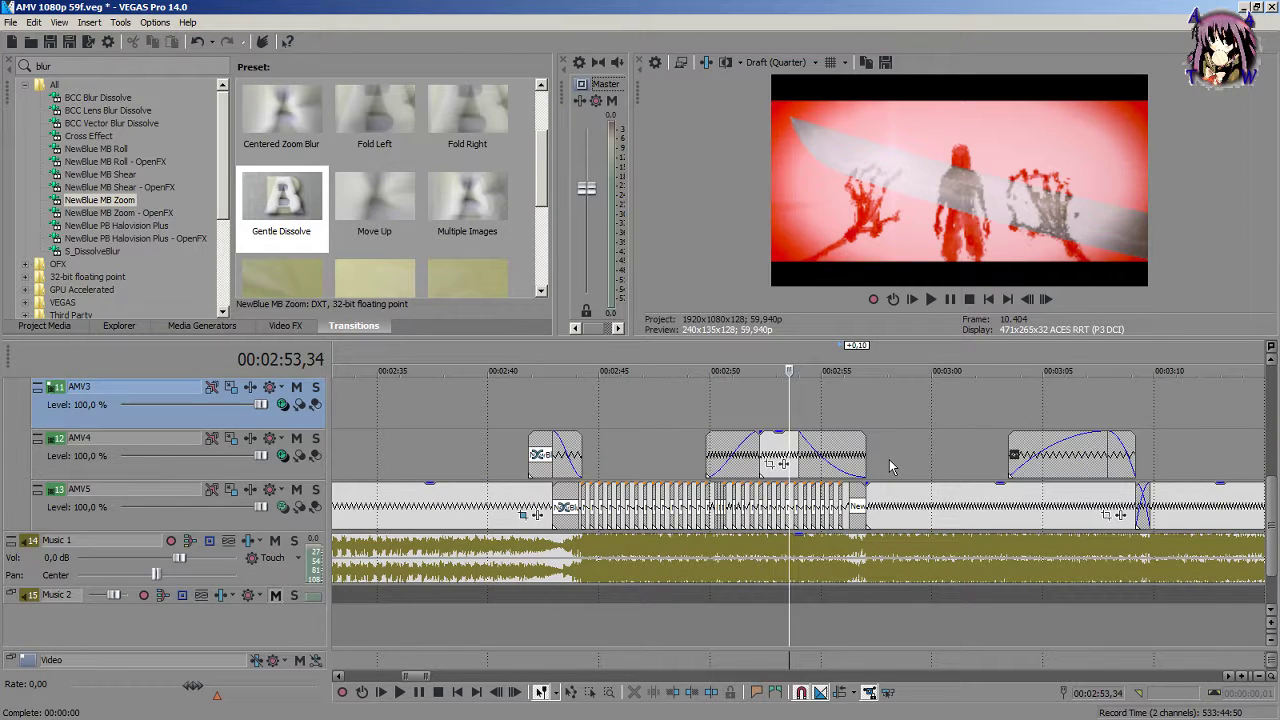
# Step: Compare the AMV4 overlay clips around 00:02:51, 00:02:52 and 00:03:03, viewing their frames and event options
pyautogui.click(771, 447)
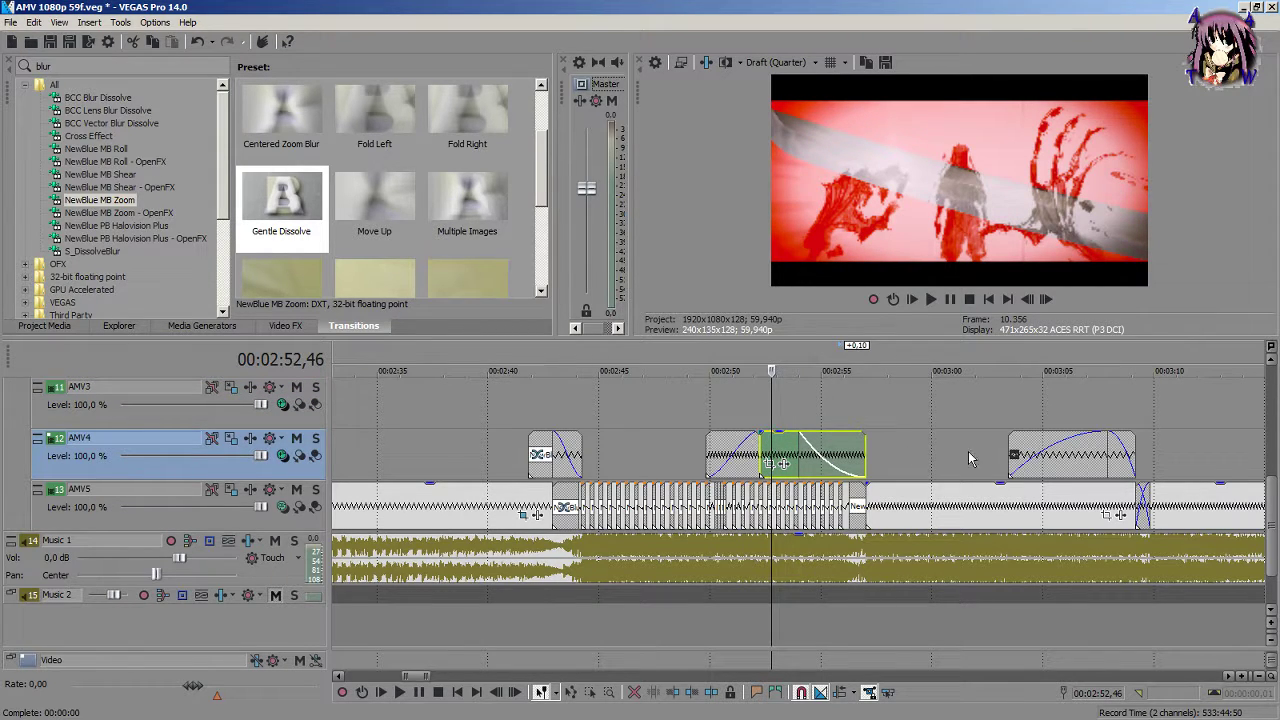
pyautogui.rightClick(1043, 447)
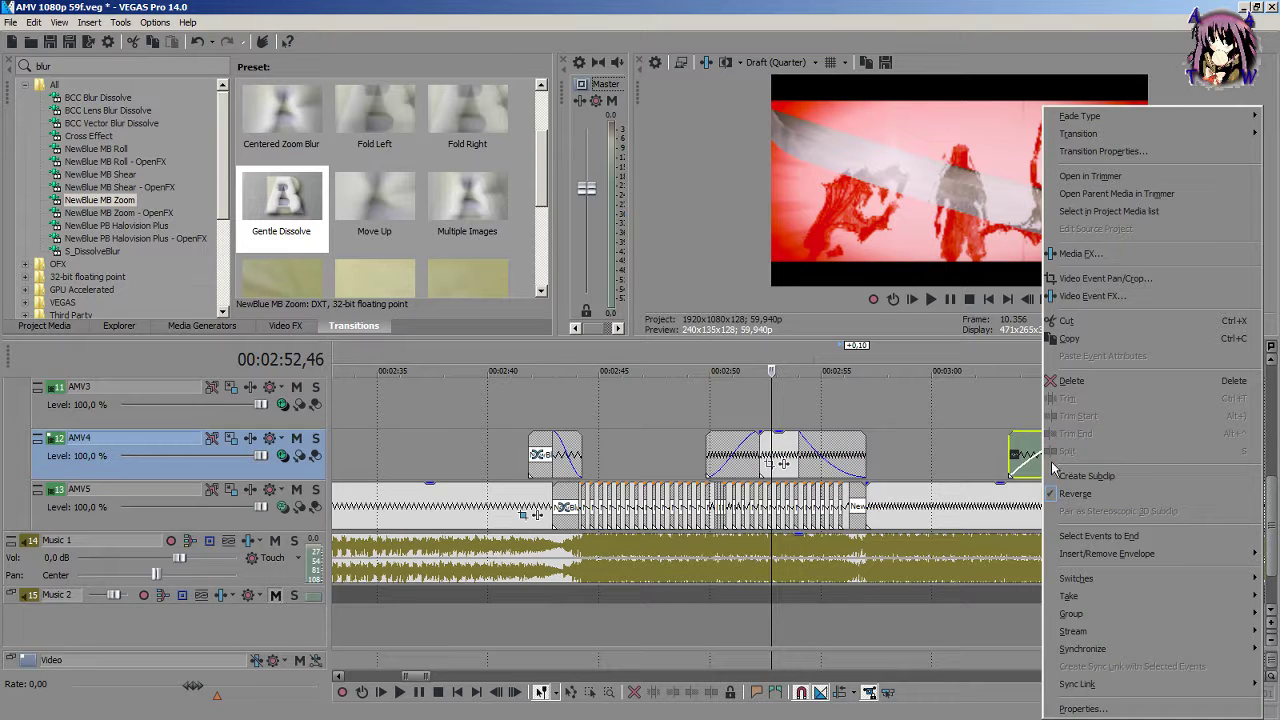
pyautogui.click(968, 445)
pyautogui.click(1018, 423)
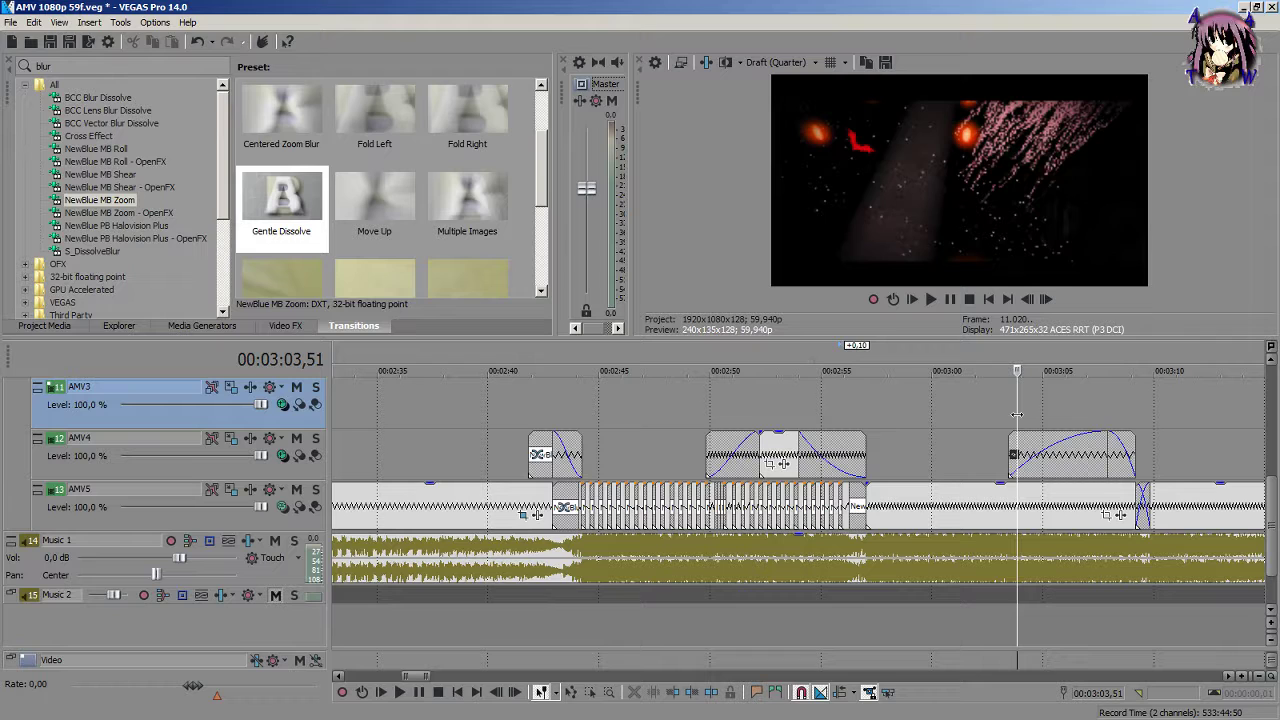
pyautogui.click(805, 450)
pyautogui.rightClick(820, 448)
pyautogui.click(780, 442)
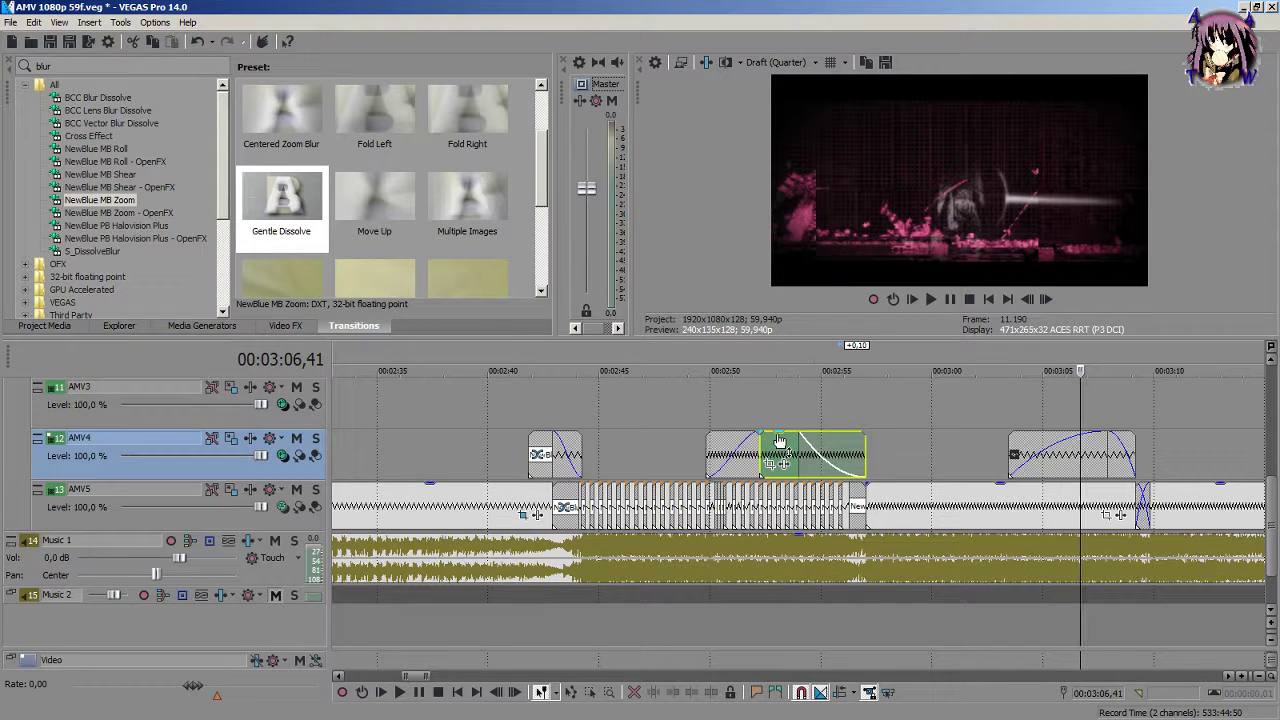
pyautogui.click(742, 446)
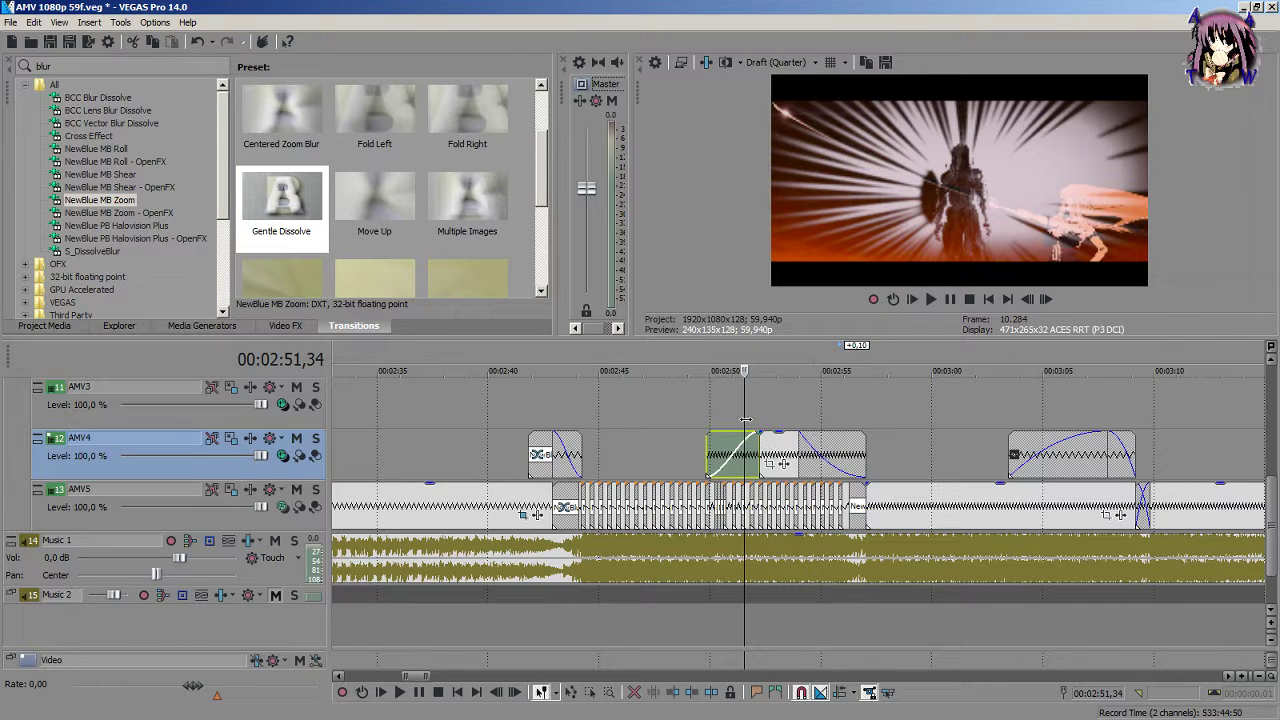
# Step: Try reversing the two adjoining AMV4 clips between about 00:02:50 and 00:02:57, scrub through them, and undo the reversal
pyautogui.moveTo(745, 407)
pyautogui.mouseDown()
pyautogui.moveTo(772, 407)
pyautogui.moveTo(748, 412)
pyautogui.mouseUp()
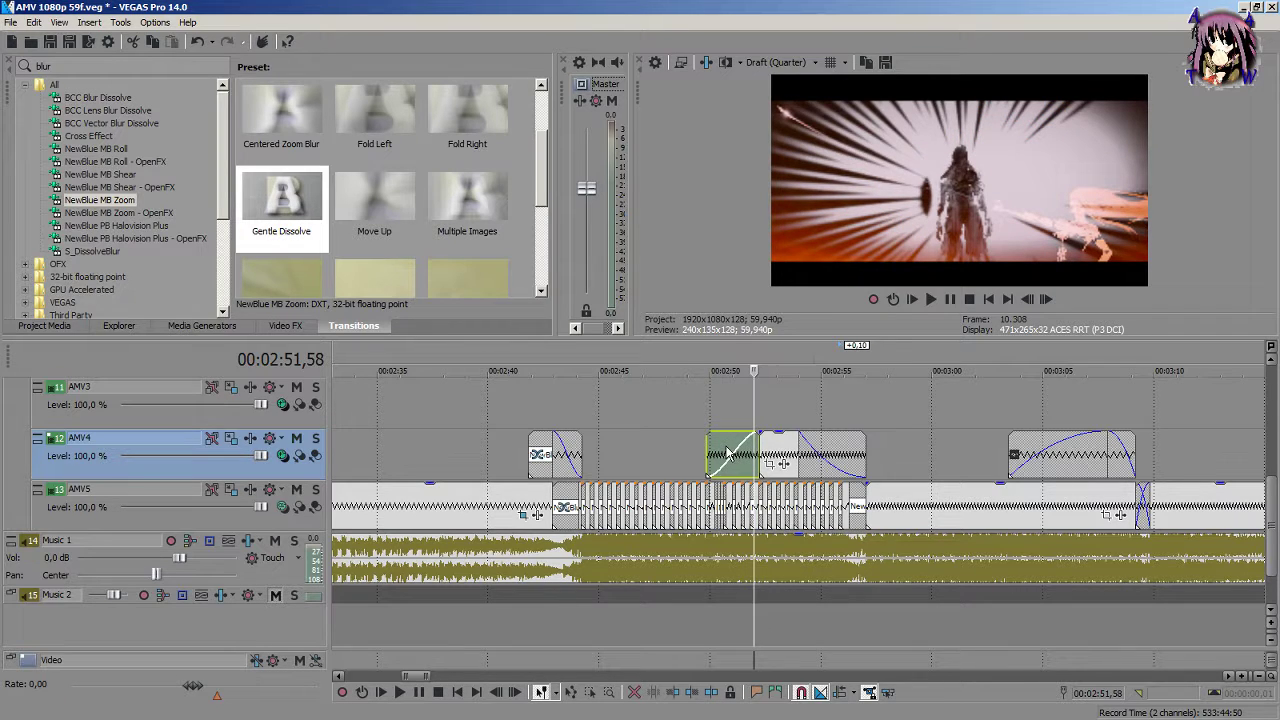
pyautogui.rightClick(727, 452)
pyautogui.click(785, 470)
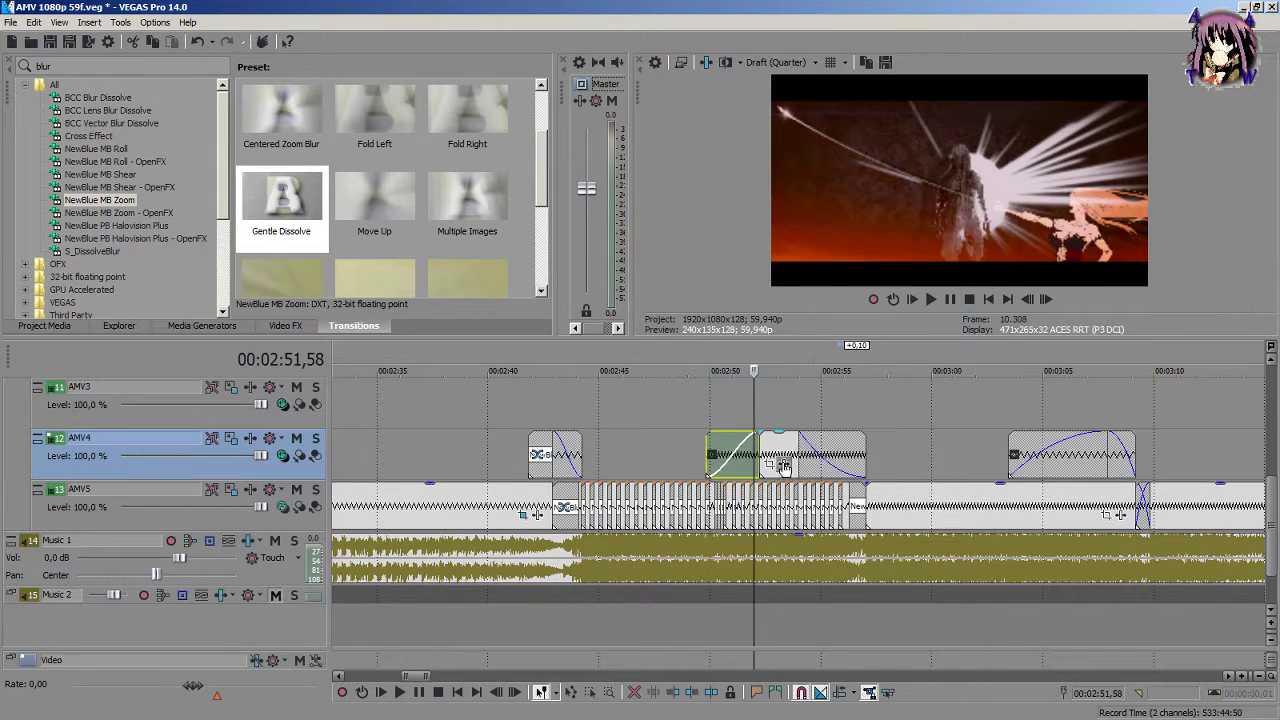
pyautogui.rightClick(785, 468)
pyautogui.click(805, 570)
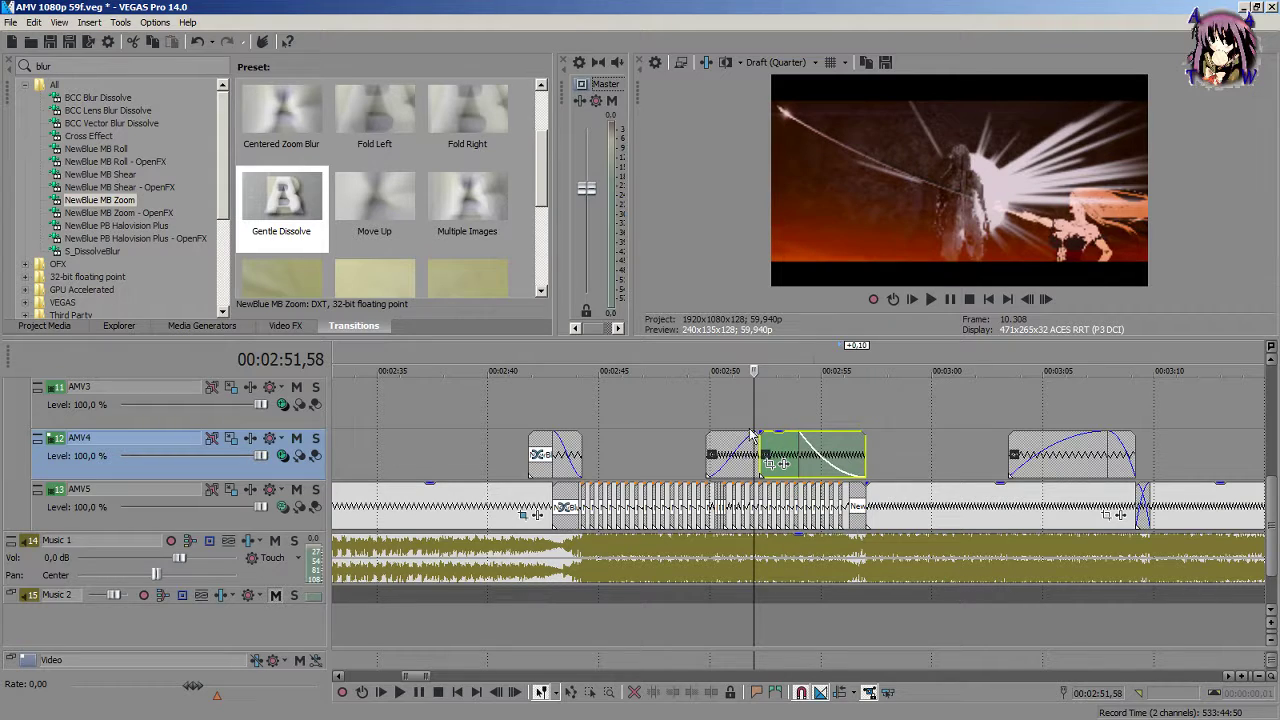
pyautogui.moveTo(750, 414); pyautogui.dragTo(785, 415)
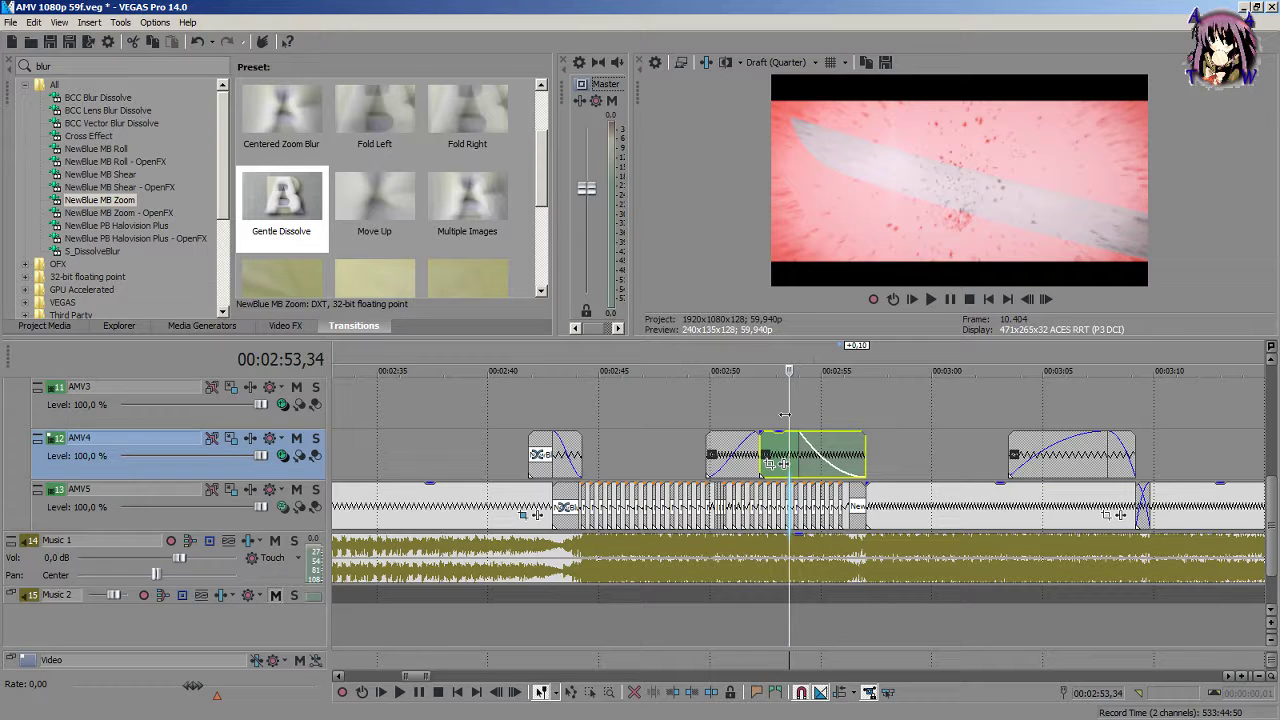
pyautogui.moveTo(785, 414); pyautogui.dragTo(832, 420)
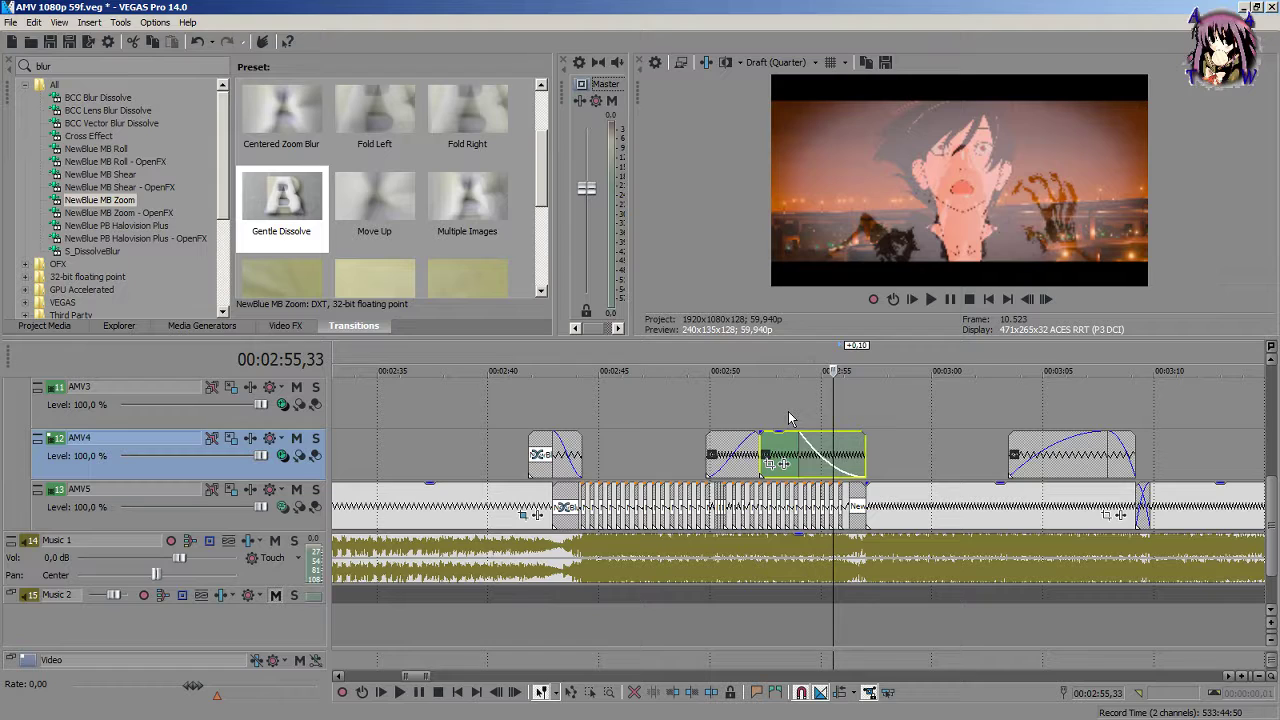
pyautogui.hotkey('ctrl', 'z')
pyautogui.hotkey('ctrl', 'z')
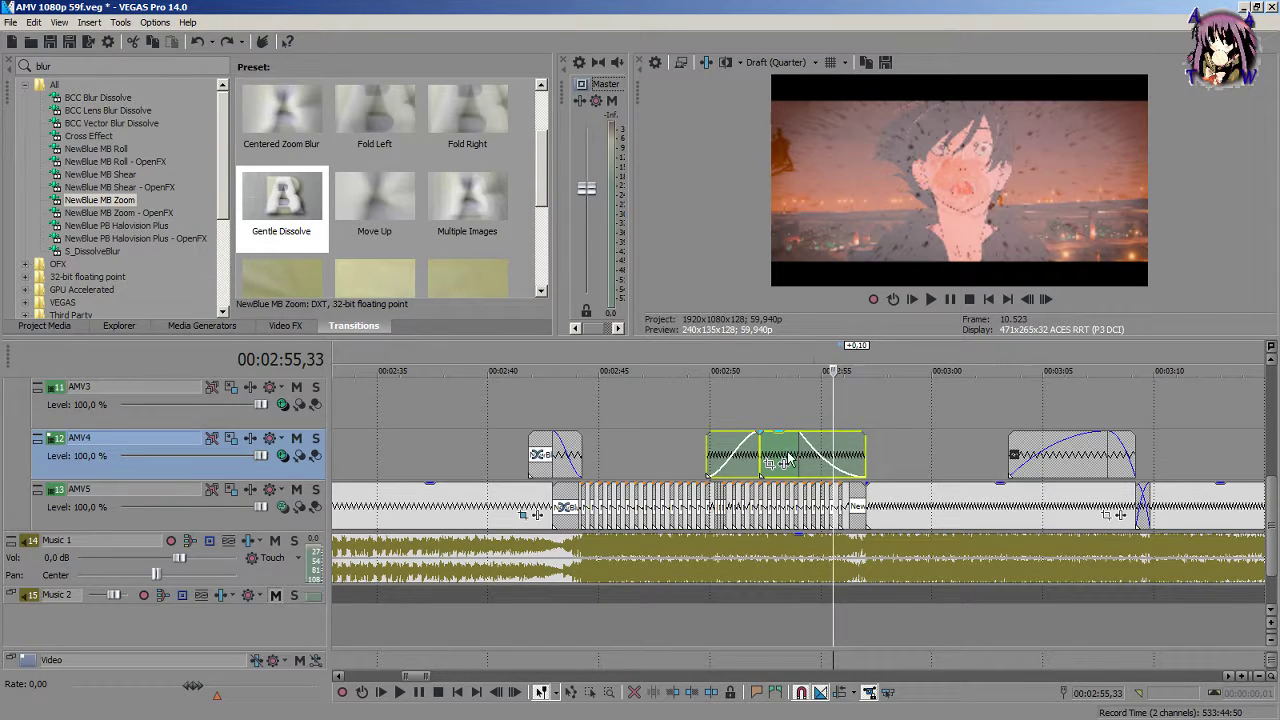
# Step: Delete the AMV4 clips starting at about 00:02:50 and 00:03:03, keeping the overlay clip between them
pyautogui.click(744, 445)
pyautogui.click(1040, 445)
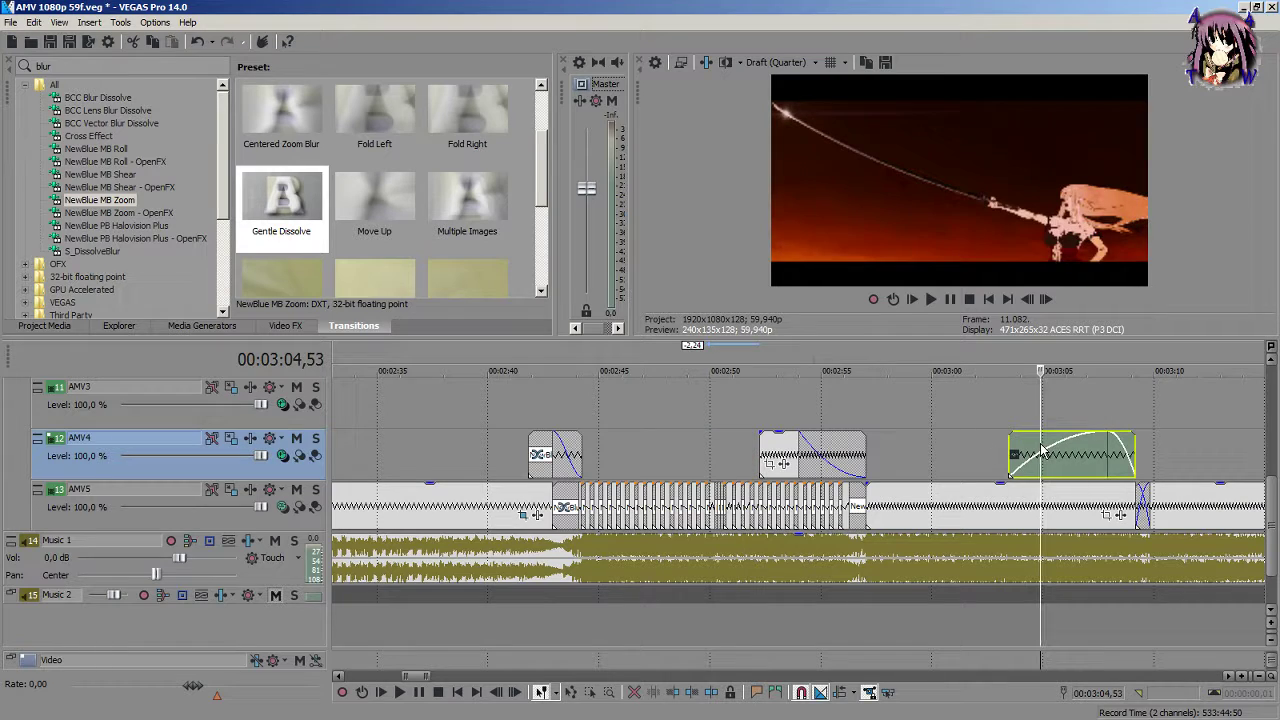
pyautogui.moveTo(1040, 445); pyautogui.dragTo(865, 466)
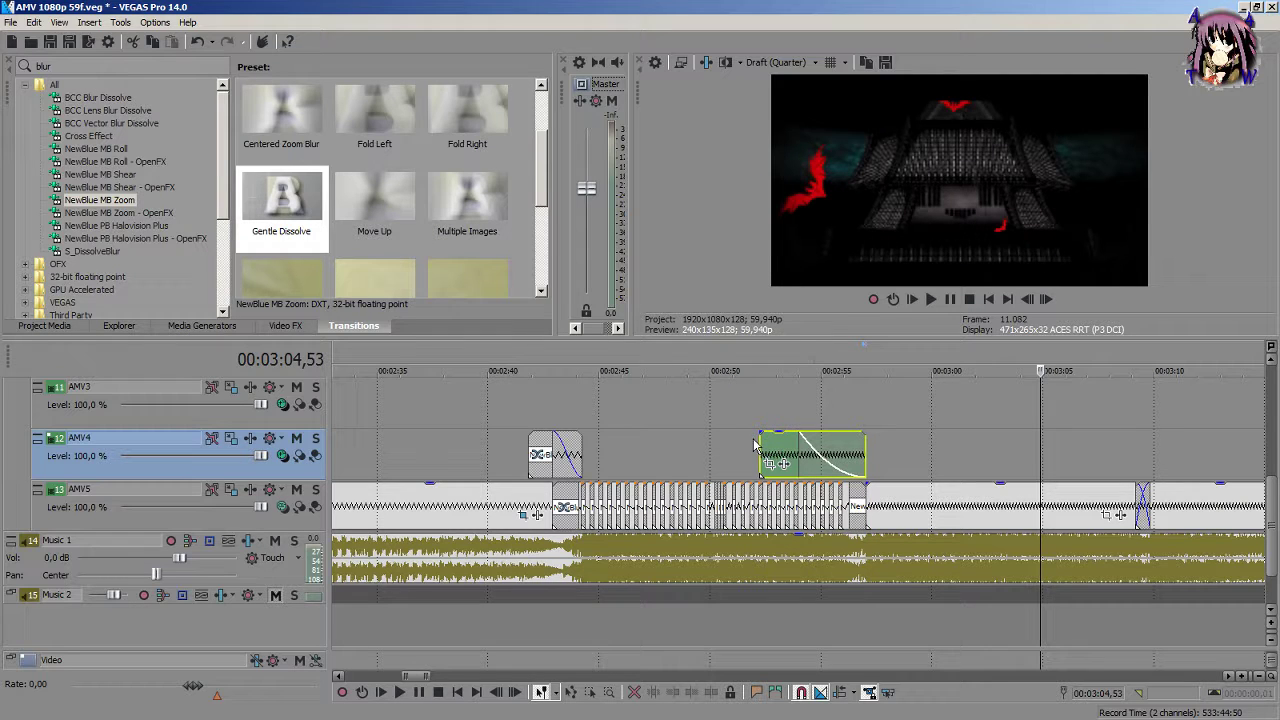
# Step: Extend the start of the remaining AMV4 overlay clip back to about 00:02:48 and reverse the clip
pyautogui.moveTo(760, 441); pyautogui.dragTo(661, 464)
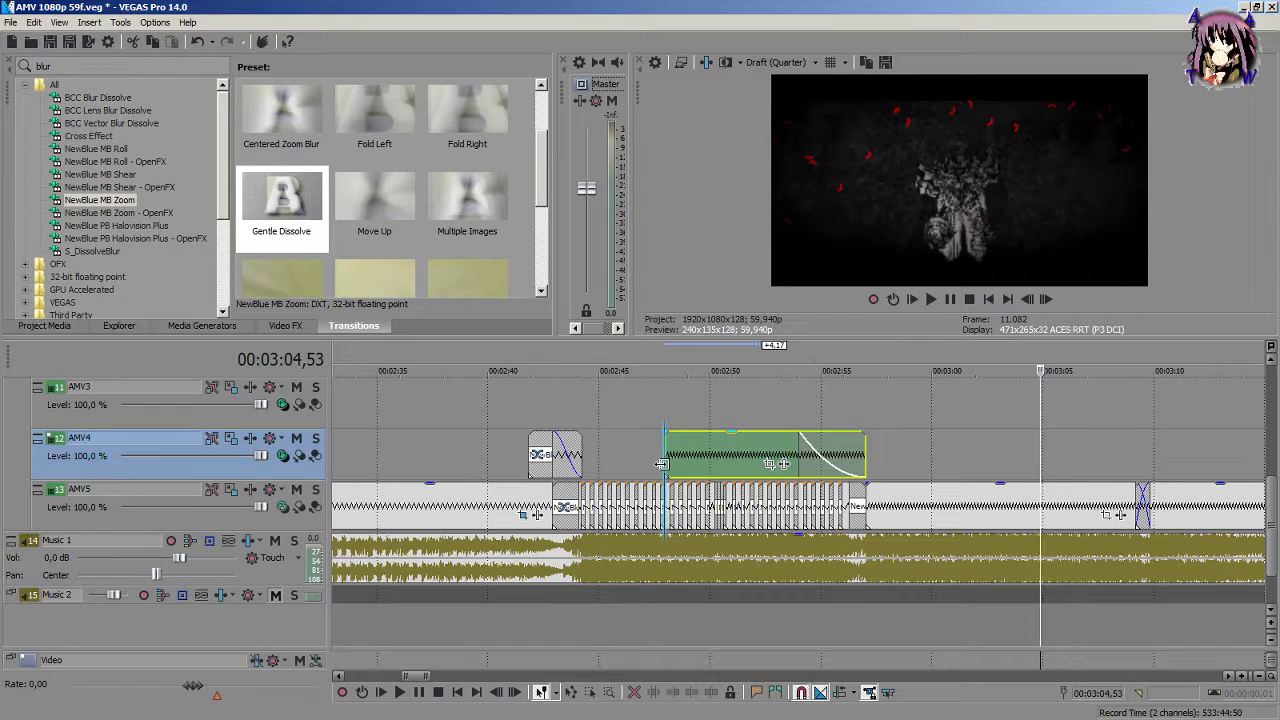
pyautogui.moveTo(661, 464); pyautogui.dragTo(663, 464)
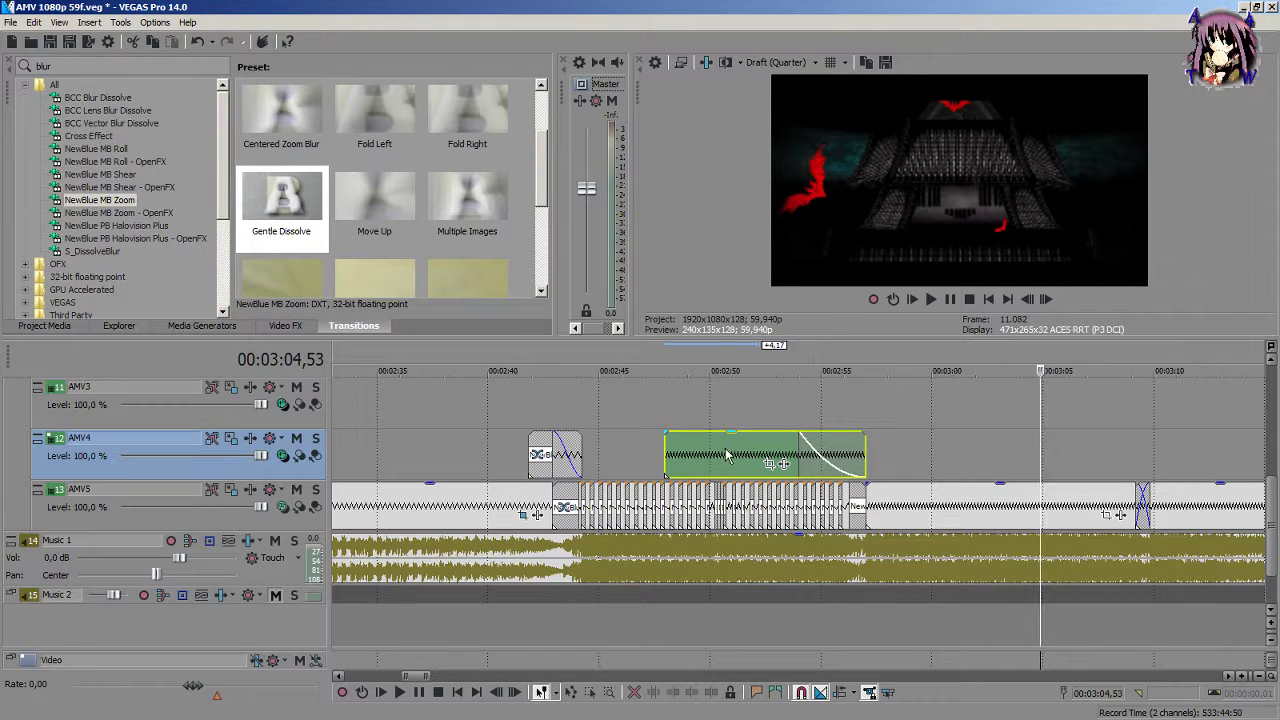
pyautogui.rightClick(727, 455)
pyautogui.click(759, 493)
# Step: Move the reversed AMV4 clip to start at 00:02:57,02, remove its fade-out and extend its end to the end of the AMV5 crossfade
pyautogui.moveTo(727, 462); pyautogui.dragTo(927, 459)
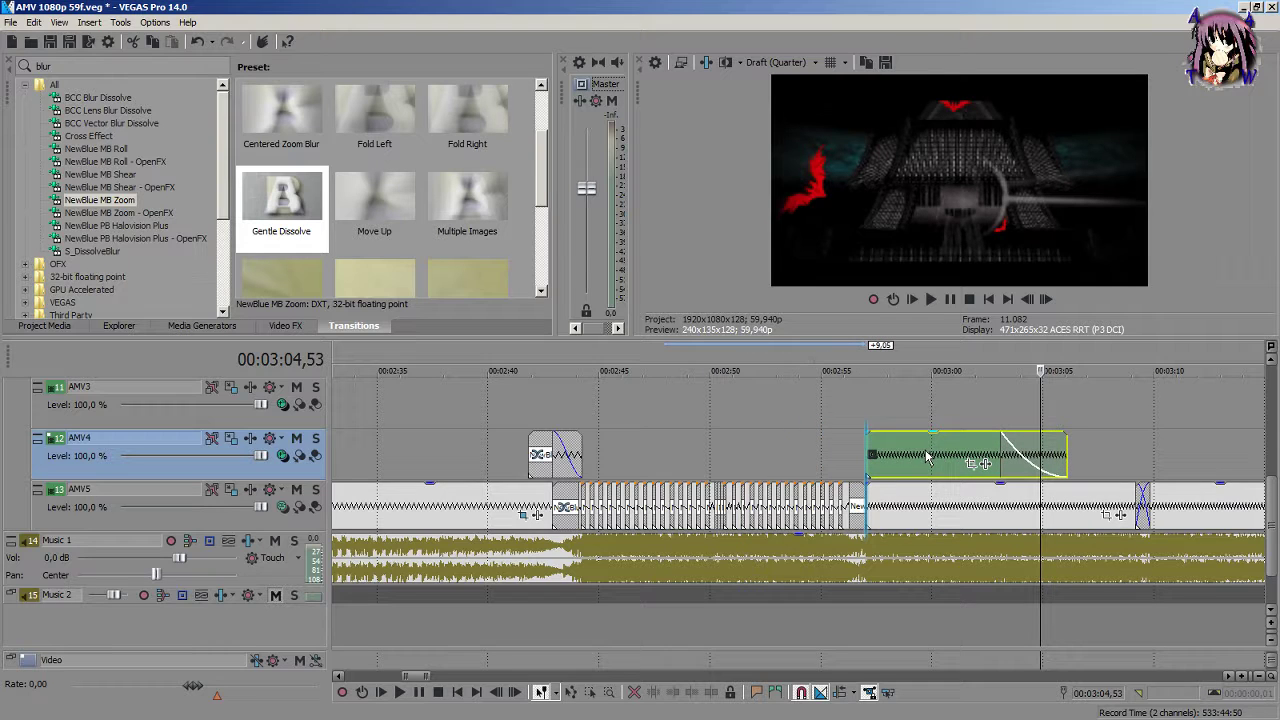
pyautogui.click(864, 419)
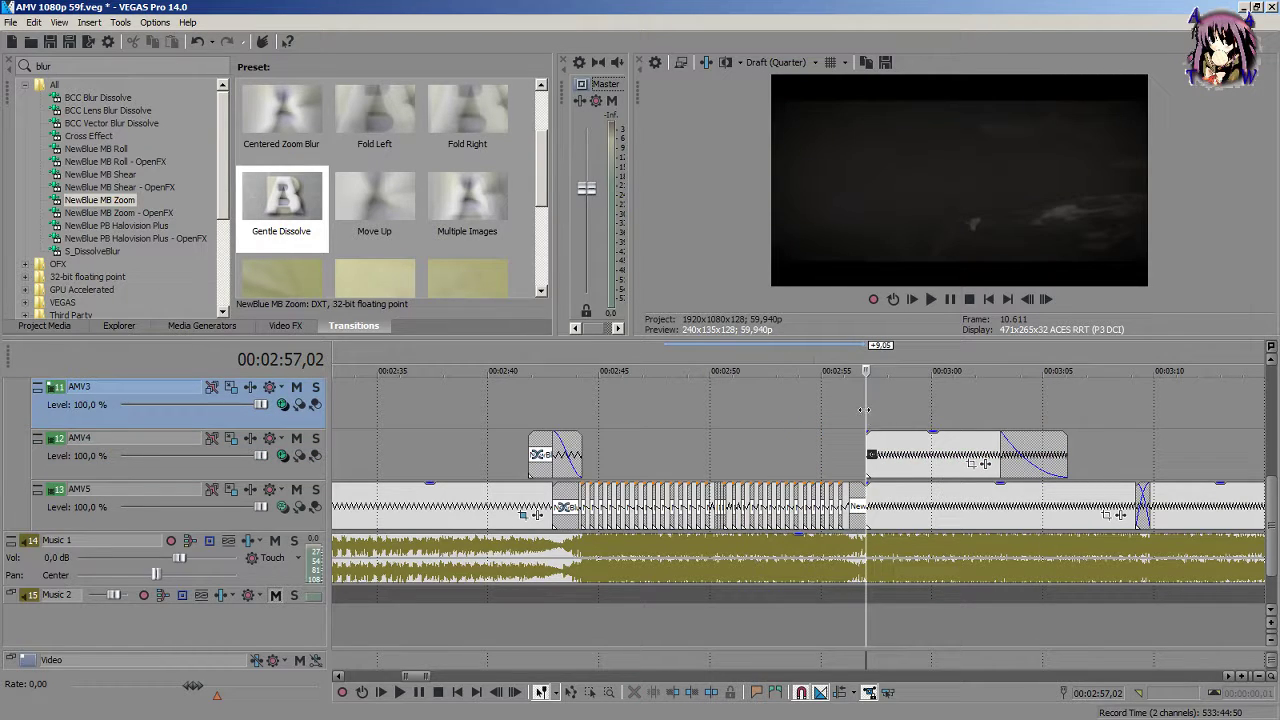
pyautogui.moveTo(870, 409); pyautogui.dragTo(1148, 462)
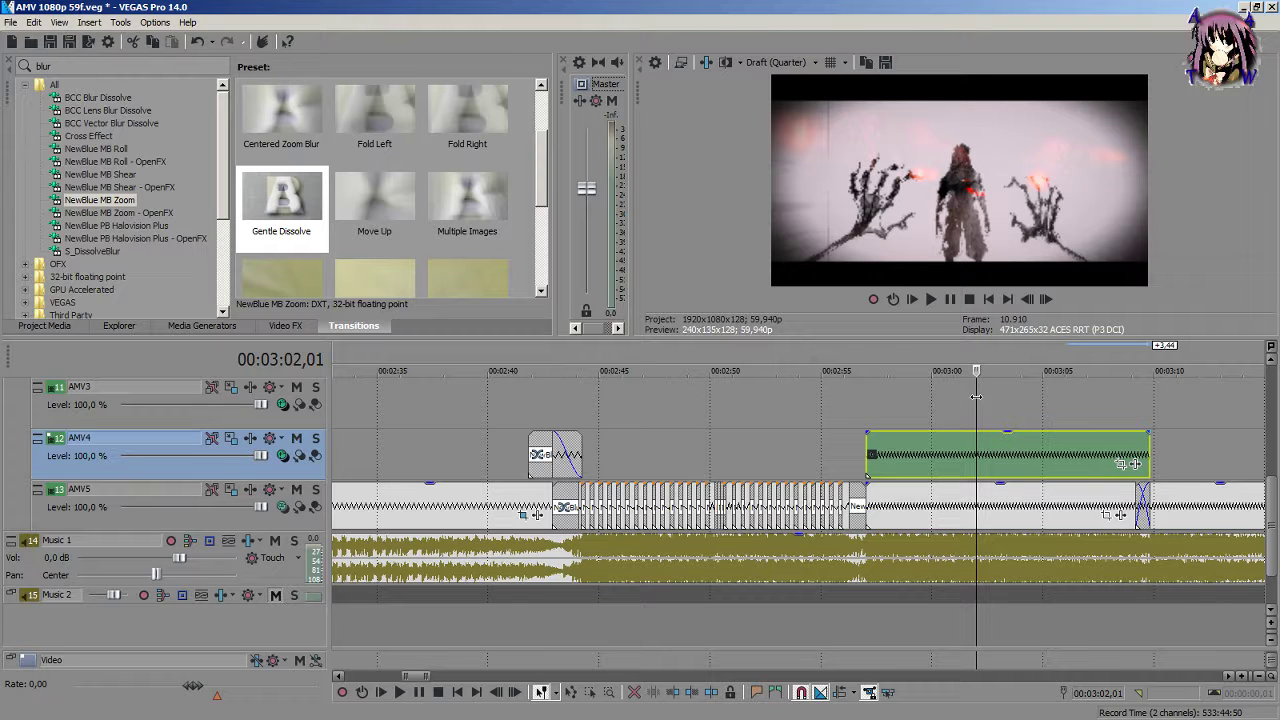
# Step: Scrub through the AMV4 overlay and split it at 00:03:06,52
pyautogui.moveTo(976, 397); pyautogui.dragTo(977, 431)
pyautogui.scroll(5, 980, 432)
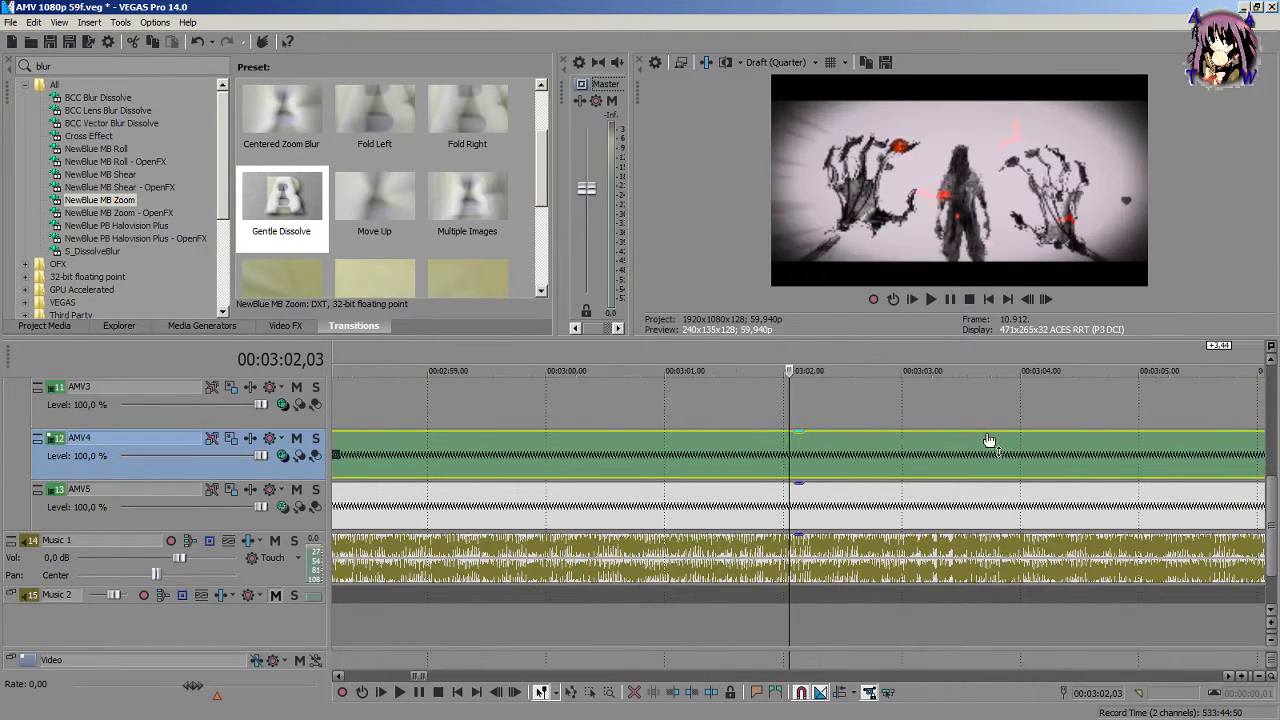
pyautogui.moveTo(780, 470); pyautogui.dragTo(1160, 405)
pyautogui.scroll(-5, 690, 460)
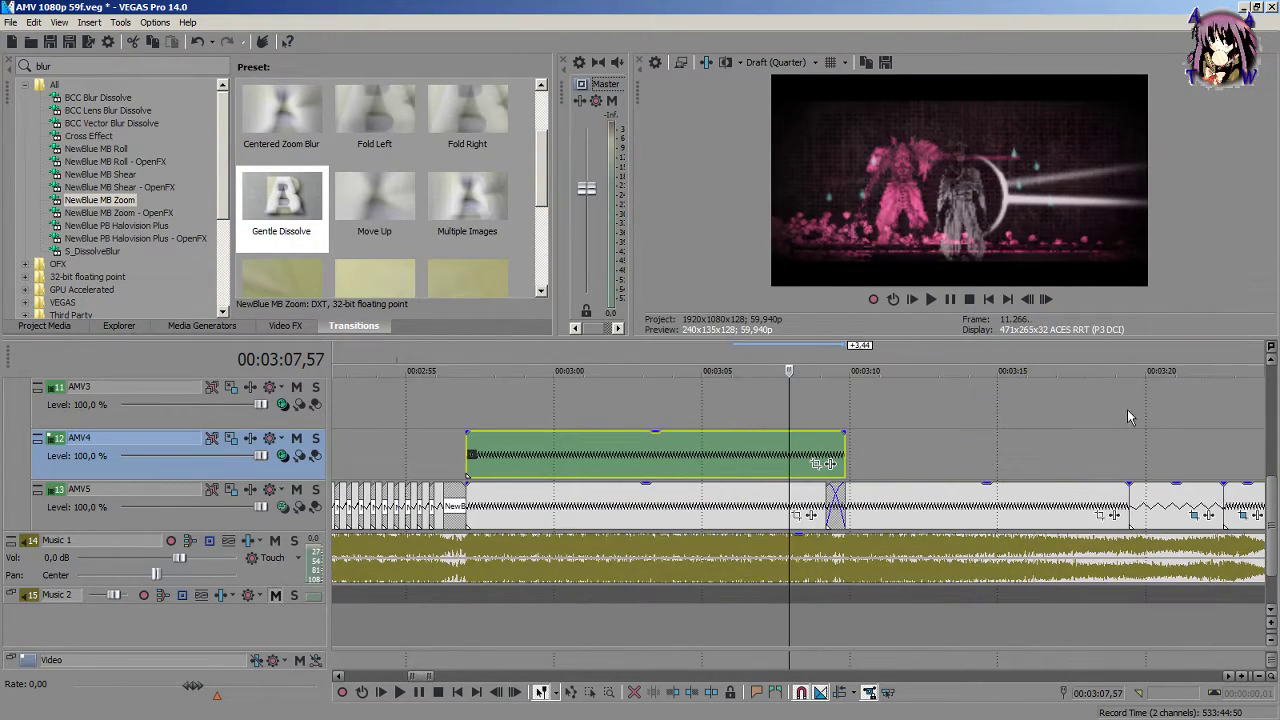
pyautogui.scroll(3, 760, 458)
pyautogui.moveTo(789, 440); pyautogui.dragTo(709, 488)
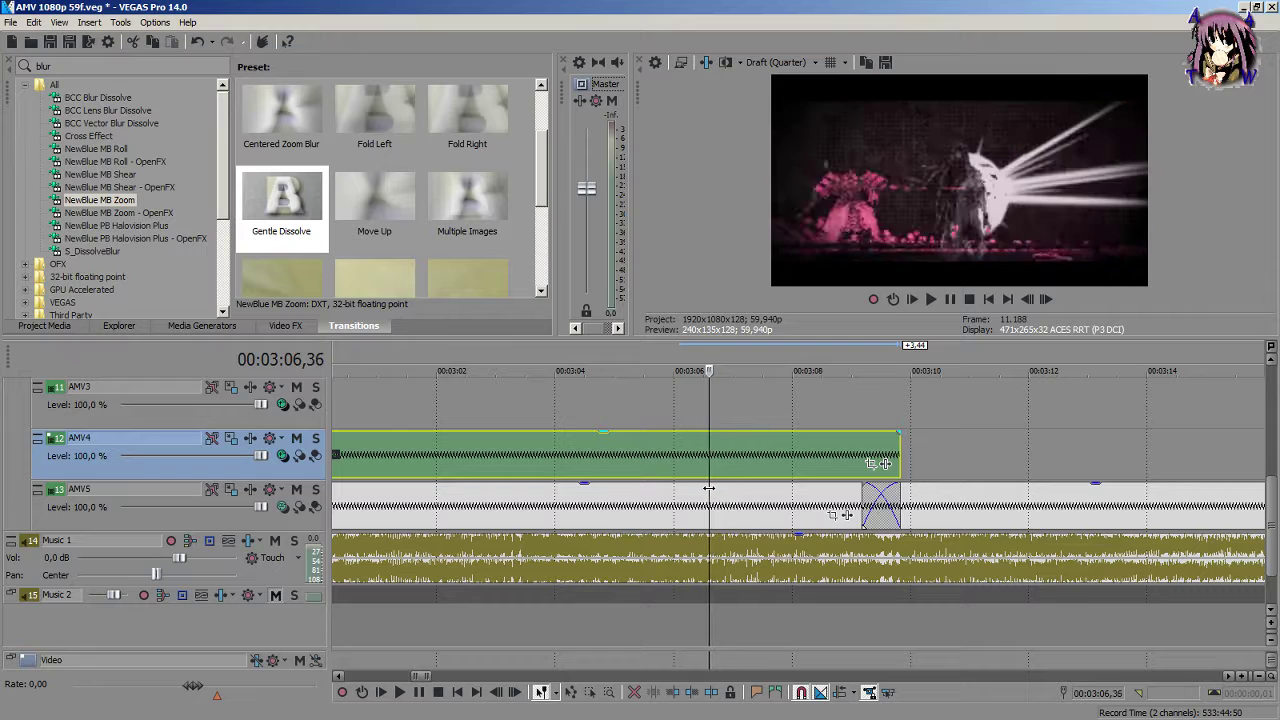
pyautogui.scroll(5, 709, 488)
pyautogui.press('Right')
pyautogui.press('Right')
pyautogui.press('Right')
pyautogui.press('Right')
pyautogui.press('Right')
pyautogui.press('Right')
pyautogui.press('Right')
pyautogui.press('Right')
pyautogui.press('Right')
pyautogui.press('Right')
pyautogui.press('Right')
pyautogui.press('Right')
pyautogui.press('Right')
pyautogui.press('Left')
pyautogui.press('Left')
pyautogui.press('Left')
pyautogui.press('Left')
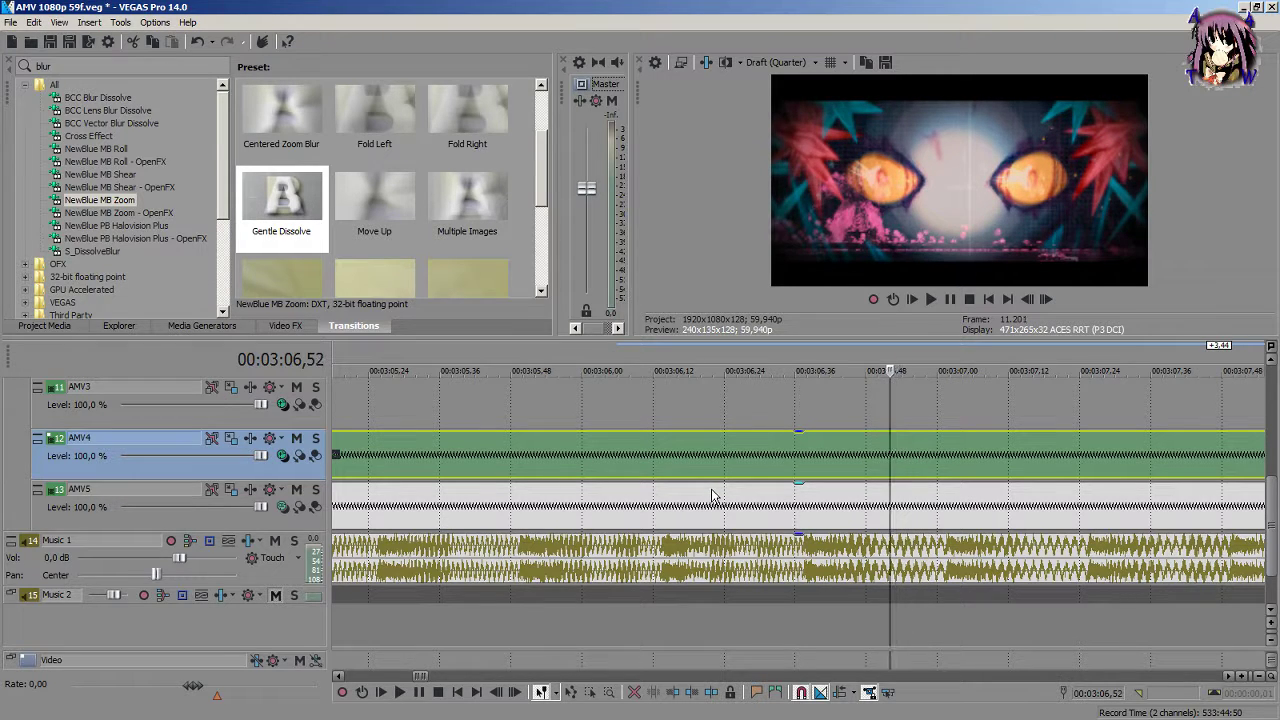
pyautogui.press('Left')
pyautogui.press('Right')
pyautogui.press('Right')
pyautogui.press('Left')
pyautogui.press('s')
# Step: Split the AMV4 clip again at 00:03:07,33 and delete the piece between the two cuts
pyautogui.press('Right')
pyautogui.press('Right')
pyautogui.press('Right')
pyautogui.press('Right')
pyautogui.press('Right')
pyautogui.press('Right')
pyautogui.press('Right')
pyautogui.press('Right')
pyautogui.press('Right')
pyautogui.press('Right')
pyautogui.press('Right')
pyautogui.press('Right')
pyautogui.press('Right')
pyautogui.press('Right')
pyautogui.press('Right')
pyautogui.press('Right')
pyautogui.press('Right')
pyautogui.press('Right')
pyautogui.press('Right')
pyautogui.press('Right')
pyautogui.press('Right')
pyautogui.press('Right')
pyautogui.press('Right')
pyautogui.press('Right')
pyautogui.press('Right')
pyautogui.press('Right')
pyautogui.press('Right')
pyautogui.press('Right')
pyautogui.press('Right')
pyautogui.press('Right')
pyautogui.press('Right')
pyautogui.press('Right')
pyautogui.press('Right')
pyautogui.press('Right')
pyautogui.press('Right')
pyautogui.press('Right')
pyautogui.press('Right')
pyautogui.press('Right')
pyautogui.press('Right')
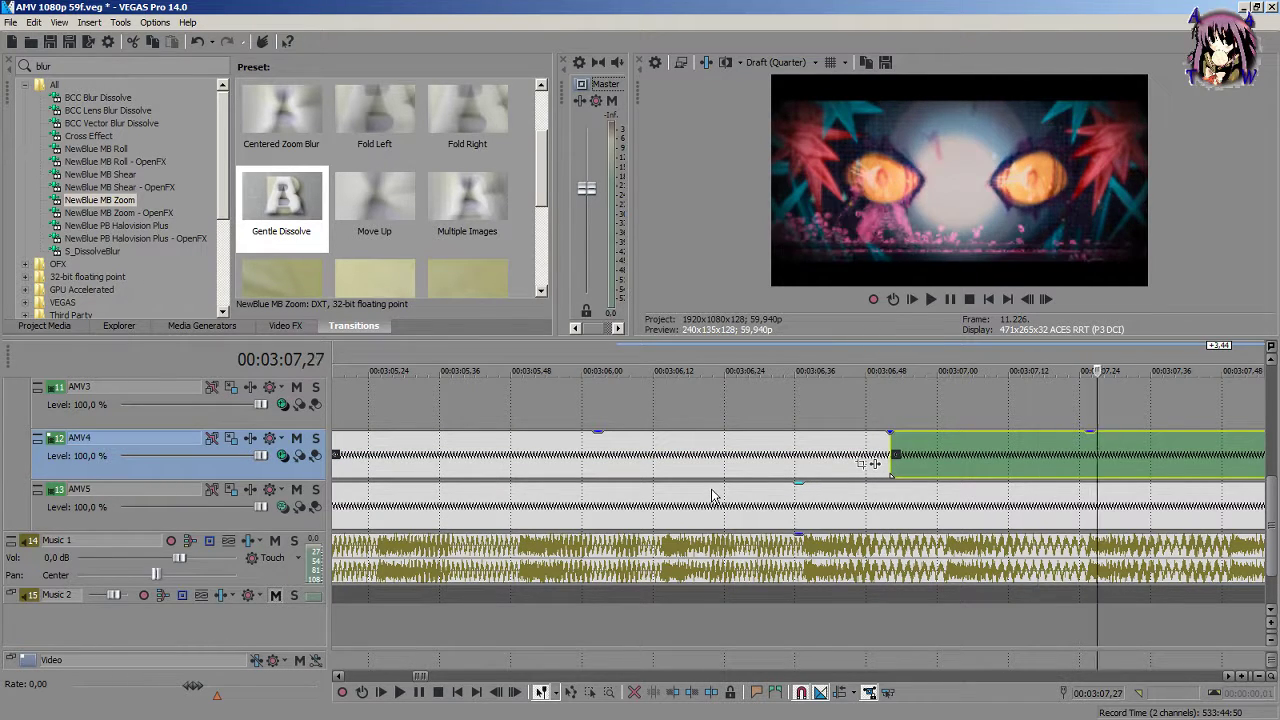
pyautogui.press('Right')
pyautogui.press('Right')
pyautogui.press('Right')
pyautogui.press('Right')
pyautogui.press('Right')
pyautogui.press('Right')
pyautogui.press('Right')
pyautogui.press('Right')
pyautogui.press('Right')
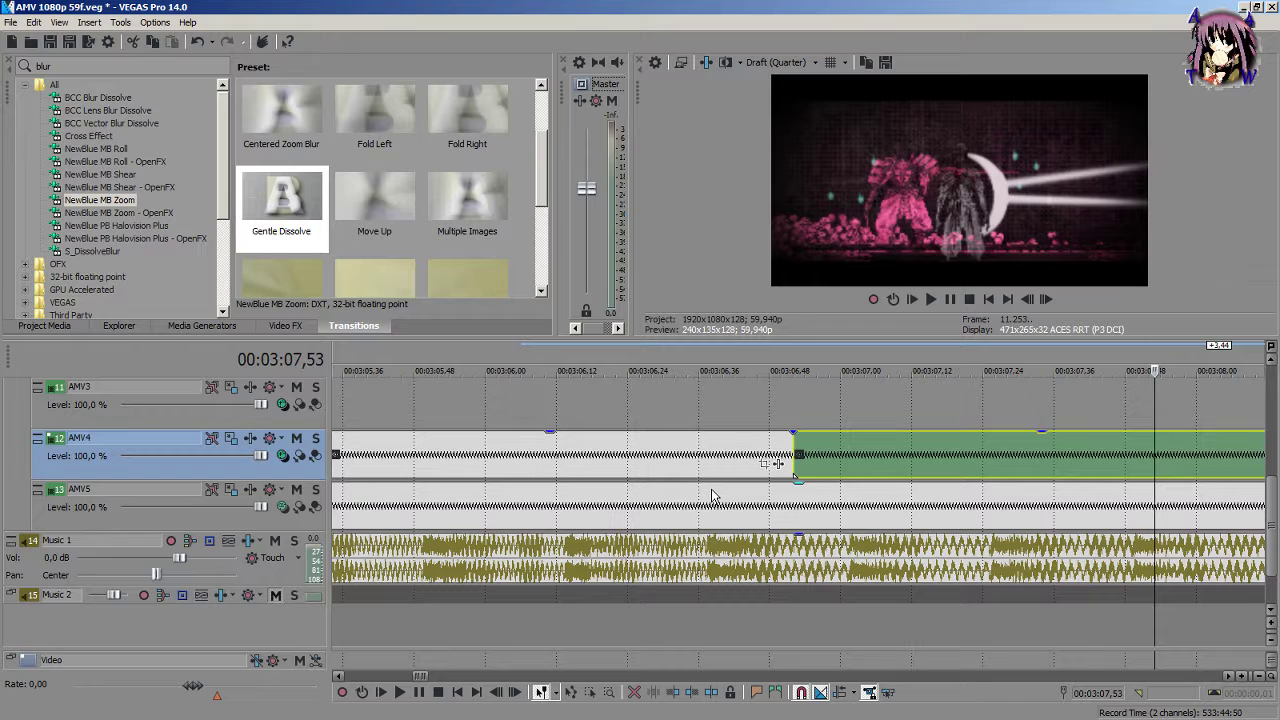
pyautogui.press('Left')
pyautogui.press('Left')
pyautogui.press('Left')
pyautogui.press('Left')
pyautogui.press('Left')
pyautogui.press('Left')
pyautogui.press('Left')
pyautogui.press('Left')
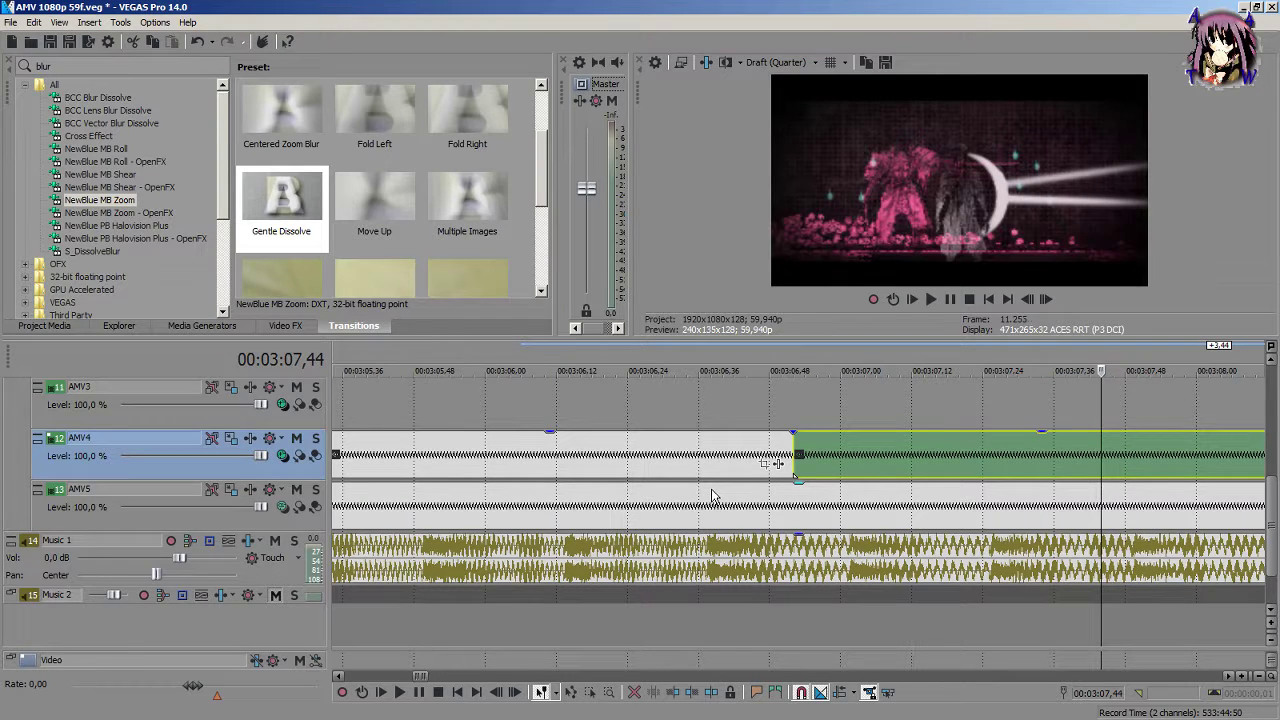
pyautogui.press('Left')
pyautogui.press('Left')
pyautogui.press('Left')
pyautogui.press('Left')
pyautogui.press('Left')
pyautogui.press('Left')
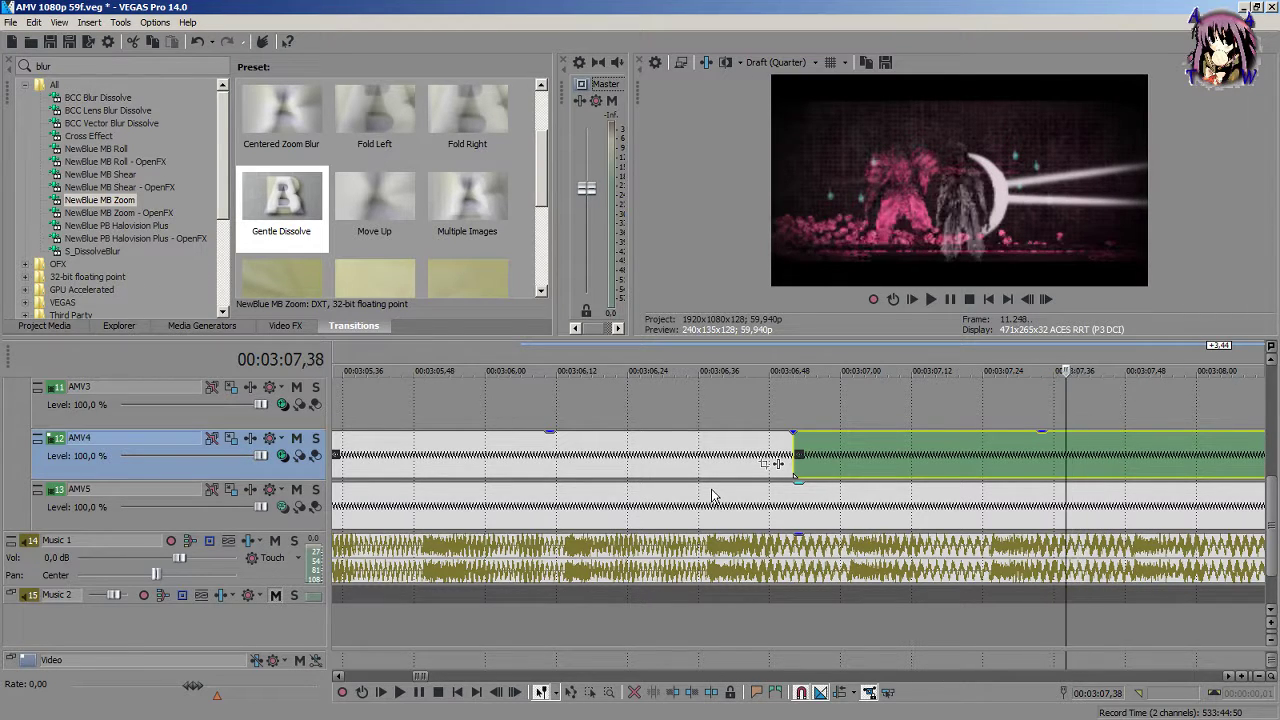
pyautogui.press('Left')
pyautogui.press('Left')
pyautogui.press('Left')
pyautogui.press('Left')
pyautogui.press('Left')
pyautogui.press('Left')
pyautogui.press('Left')
pyautogui.press('Left')
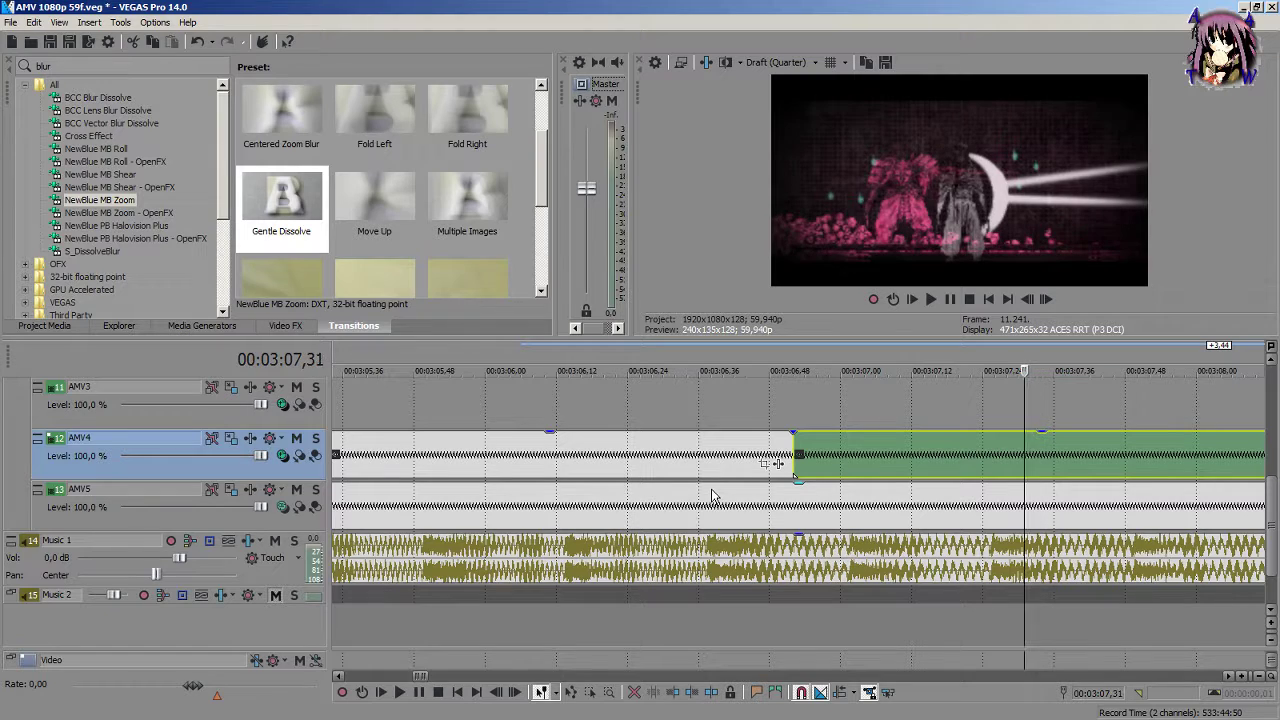
pyautogui.press('Right')
pyautogui.press('Right')
pyautogui.press('Right')
pyautogui.press('Right')
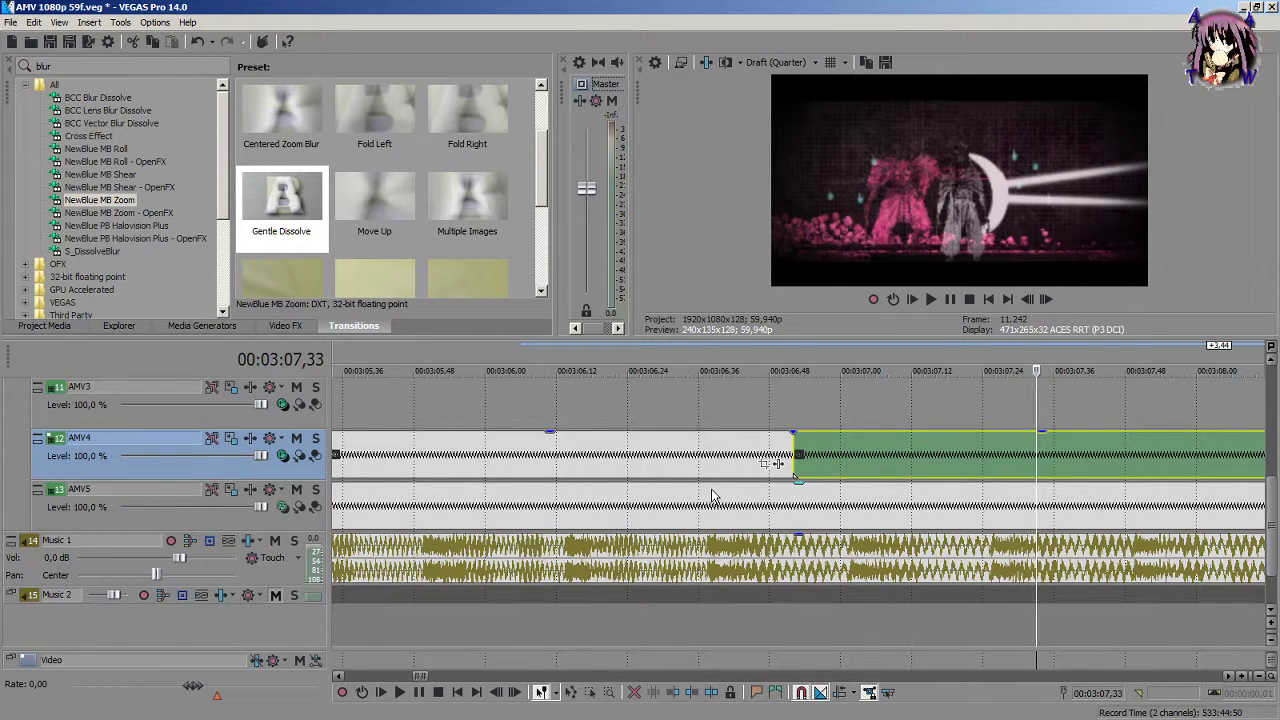
pyautogui.press('s')
pyautogui.click(940, 468)
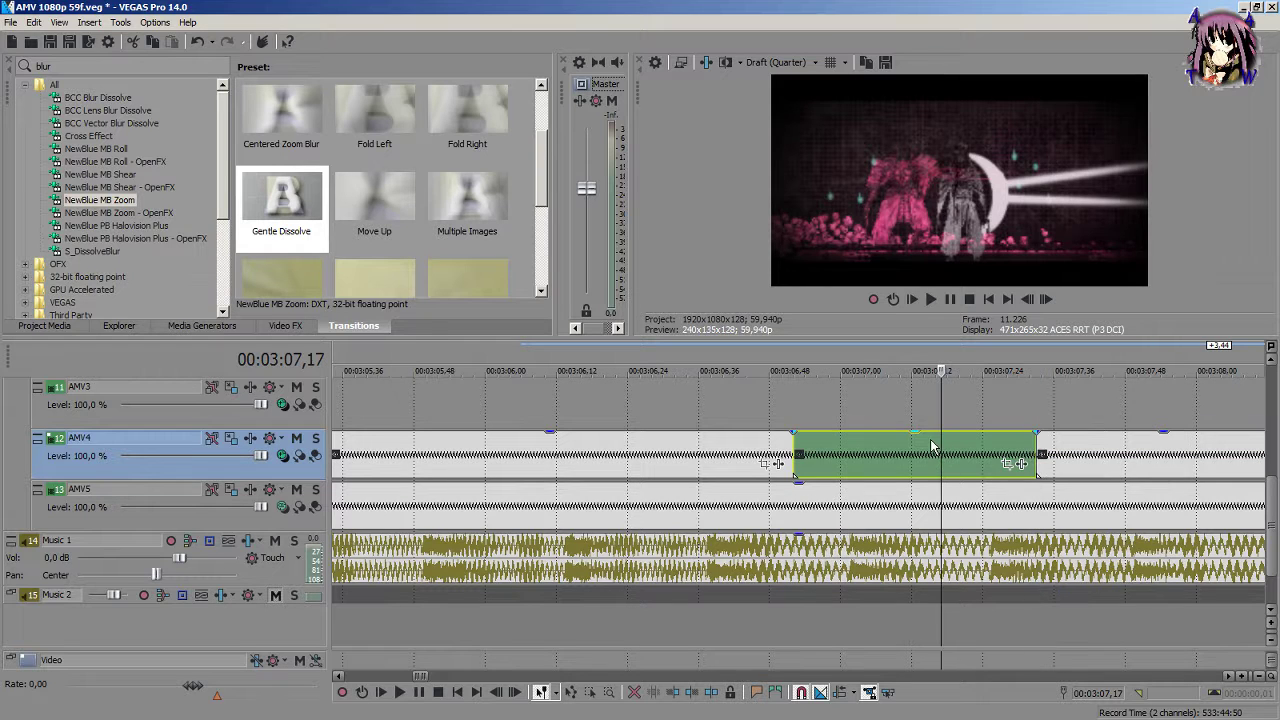
pyautogui.press('Delete')
# Step: Close the AMV4 gap by extending the right clip's start and the left clip's end to meet at 00:03:07,02
pyautogui.scroll(-5, 892, 413)
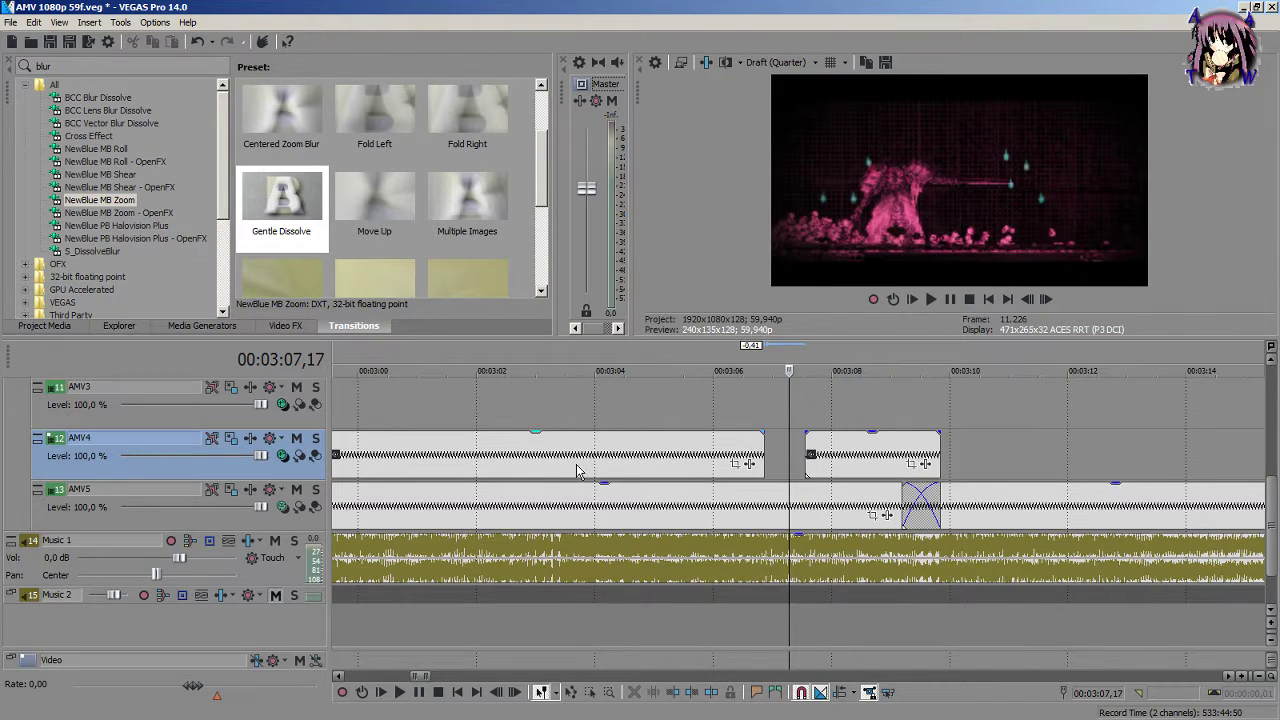
pyautogui.scroll(-3, 588, 460)
pyautogui.click(750, 410)
pyautogui.scroll(6, 740, 395)
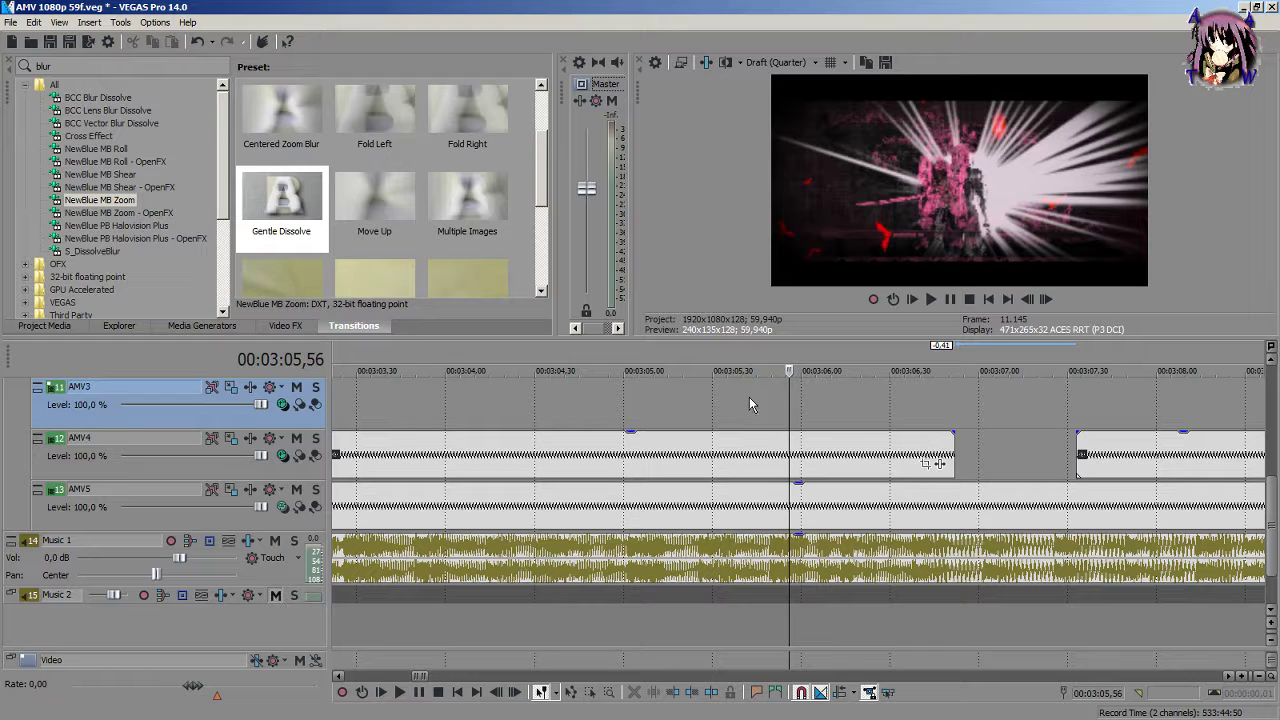
pyautogui.click(985, 459)
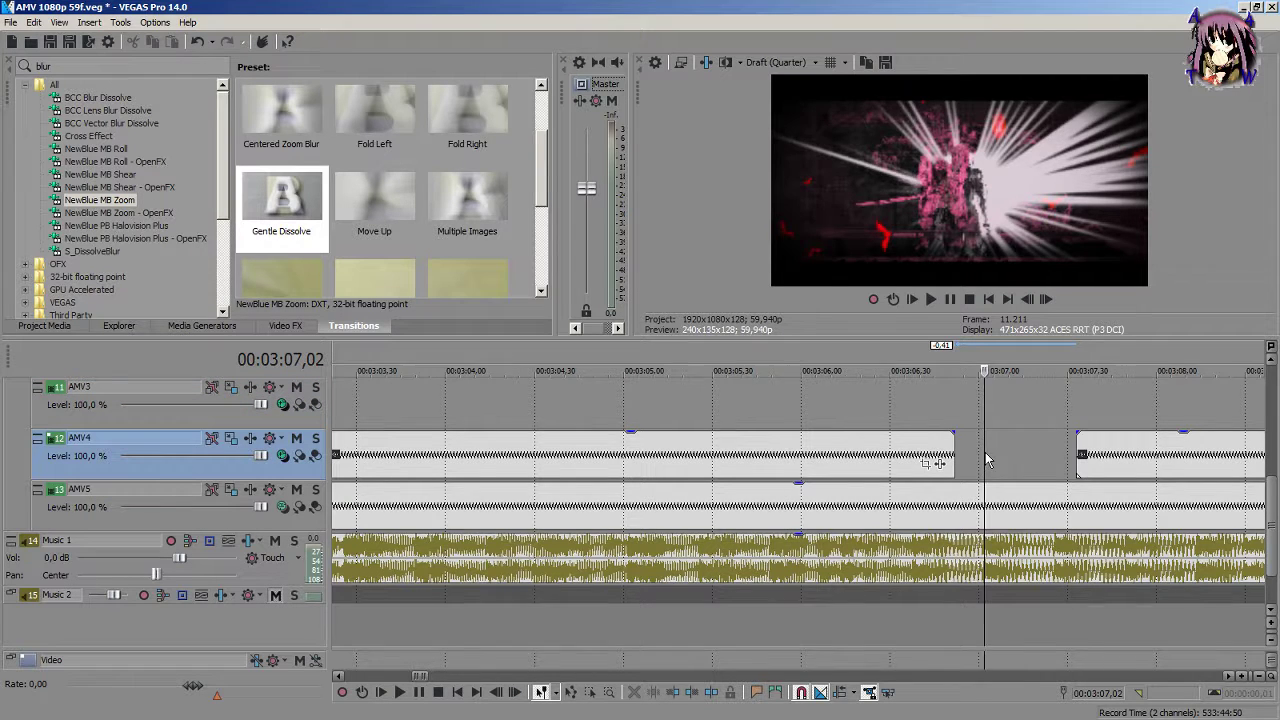
pyautogui.scroll(3, 921, 445)
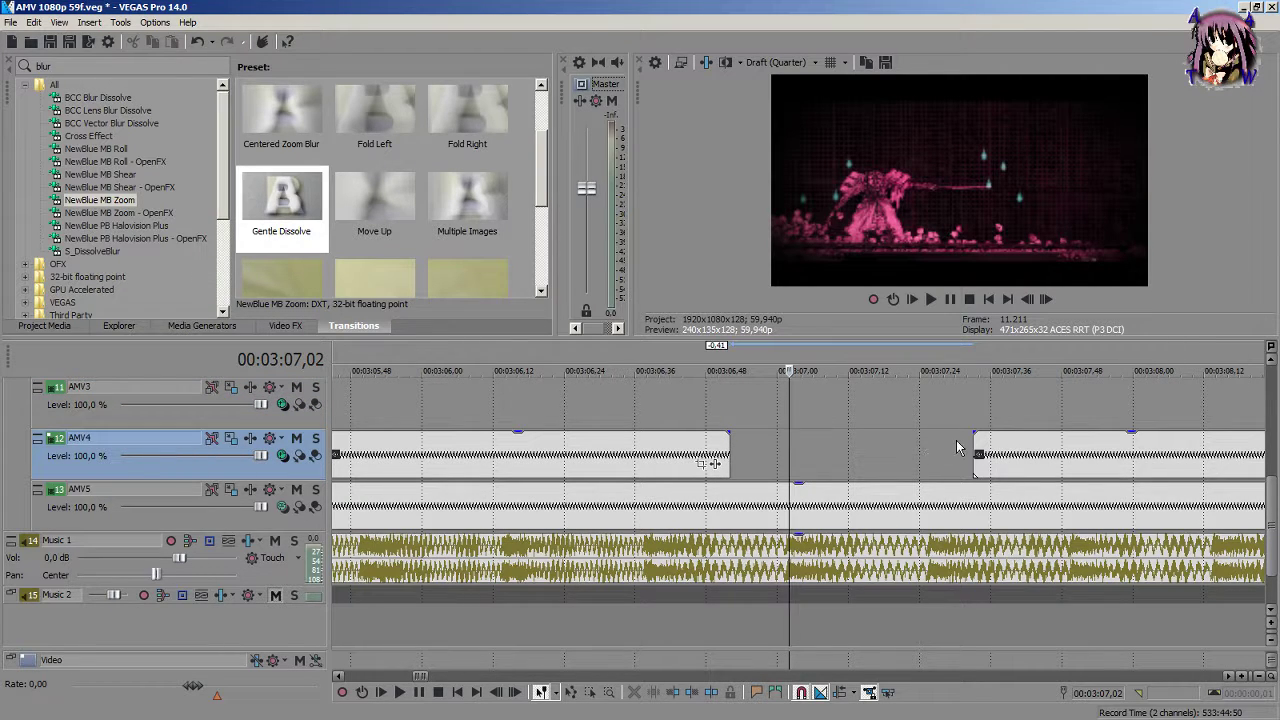
pyautogui.moveTo(973, 445); pyautogui.dragTo(790, 450)
pyautogui.scroll(2, 783, 464)
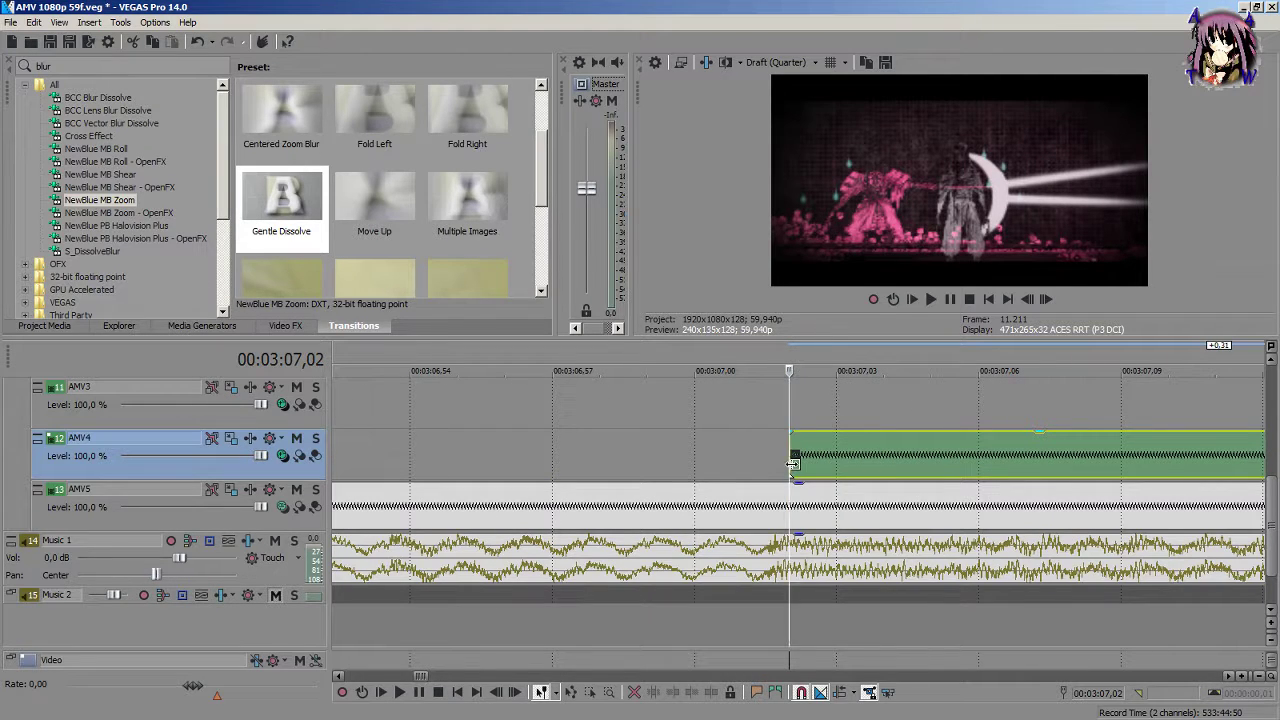
pyautogui.moveTo(791, 465)
pyautogui.mouseDown()
pyautogui.moveTo(765, 463)
pyautogui.moveTo(785, 465)
pyautogui.moveTo(771, 445)
pyautogui.moveTo(790, 445)
pyautogui.mouseUp()
pyautogui.scroll(-3, 783, 465)
pyautogui.scroll(-3, 790, 445)
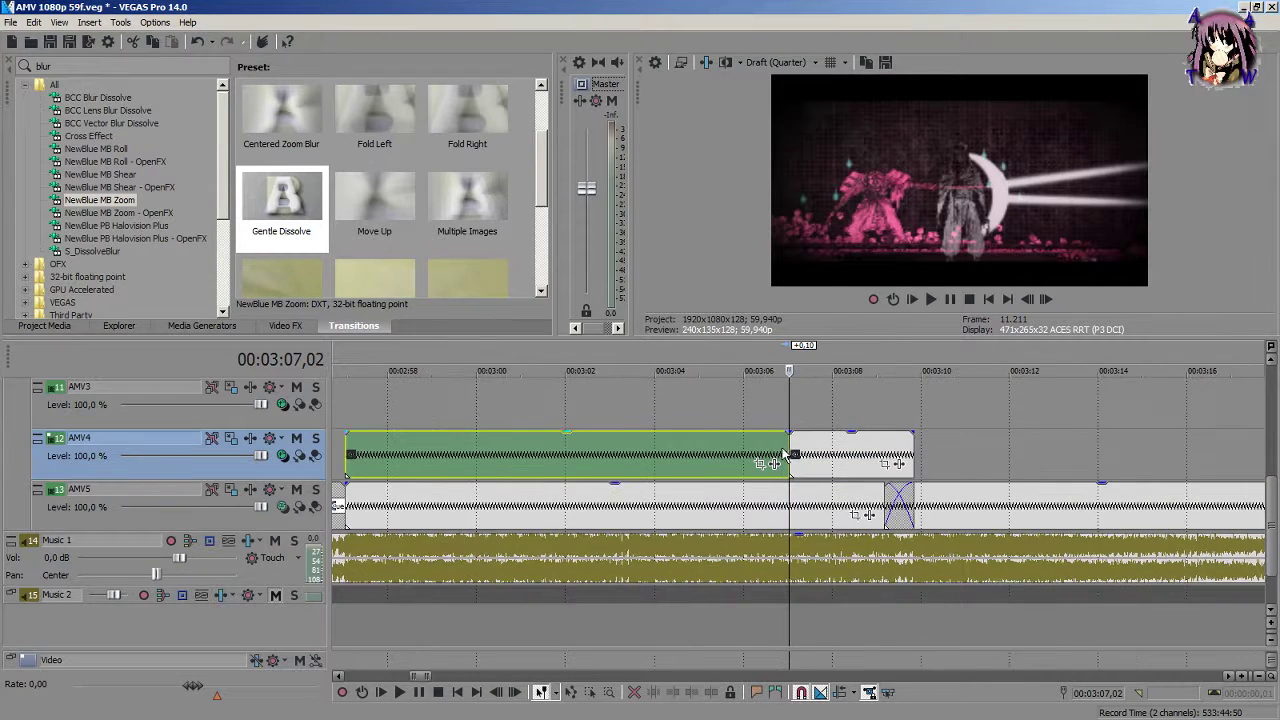
# Step: Play back the start of the AMV4 overlay from just before 00:02:57,02 and view its frame at 00:02:57,14
pyautogui.click(335, 422)
pyautogui.scroll(2, 335, 422)
pyautogui.press('space')
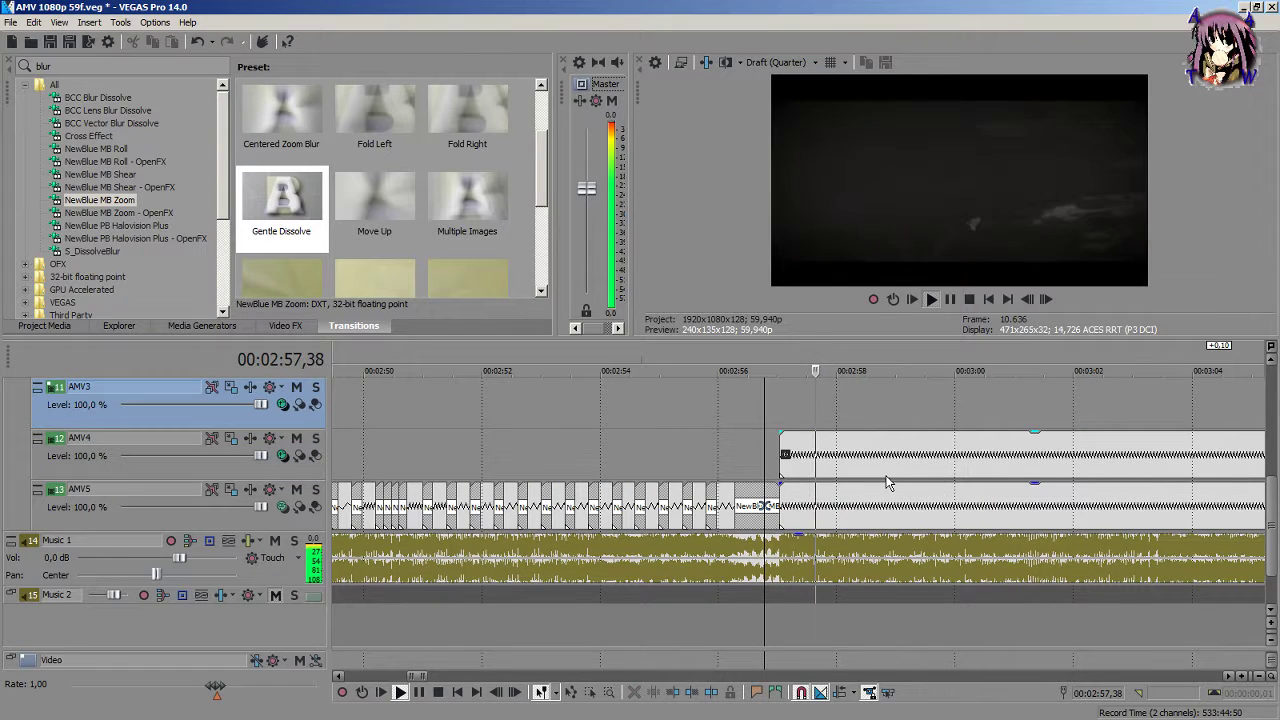
pyautogui.press('space')
pyautogui.click(791, 400)
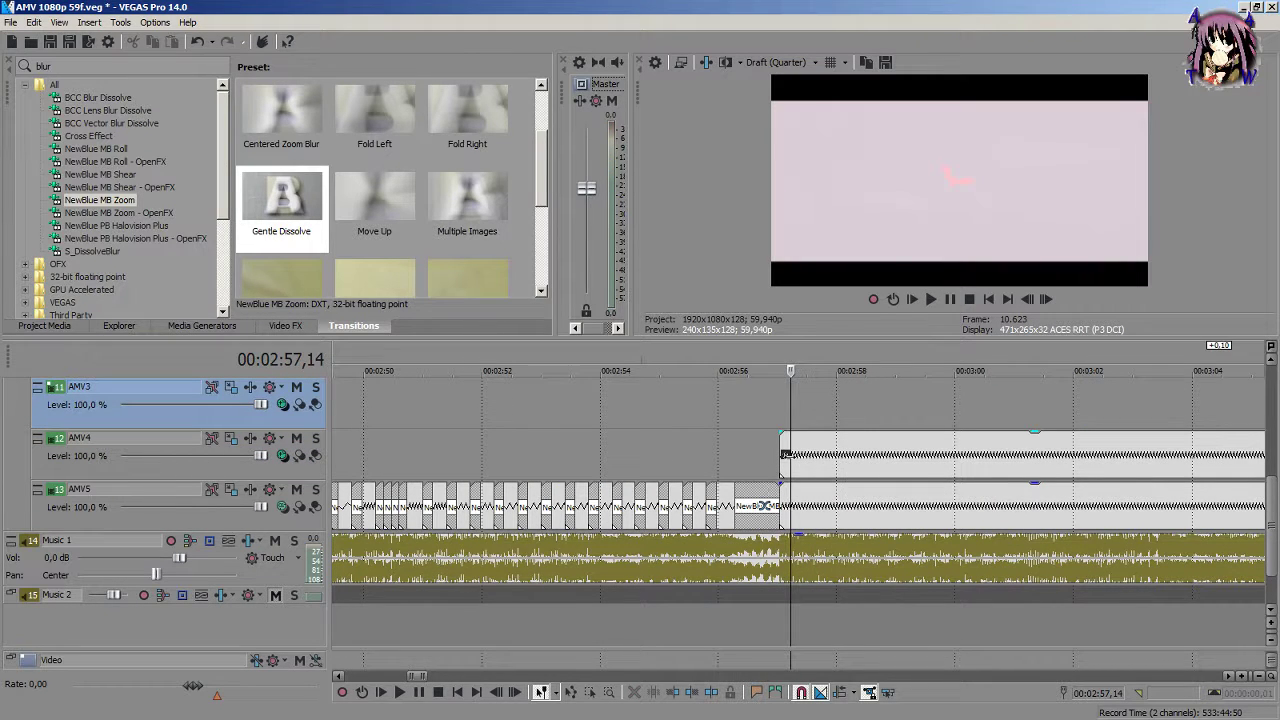
pyautogui.rightClick(834, 316)
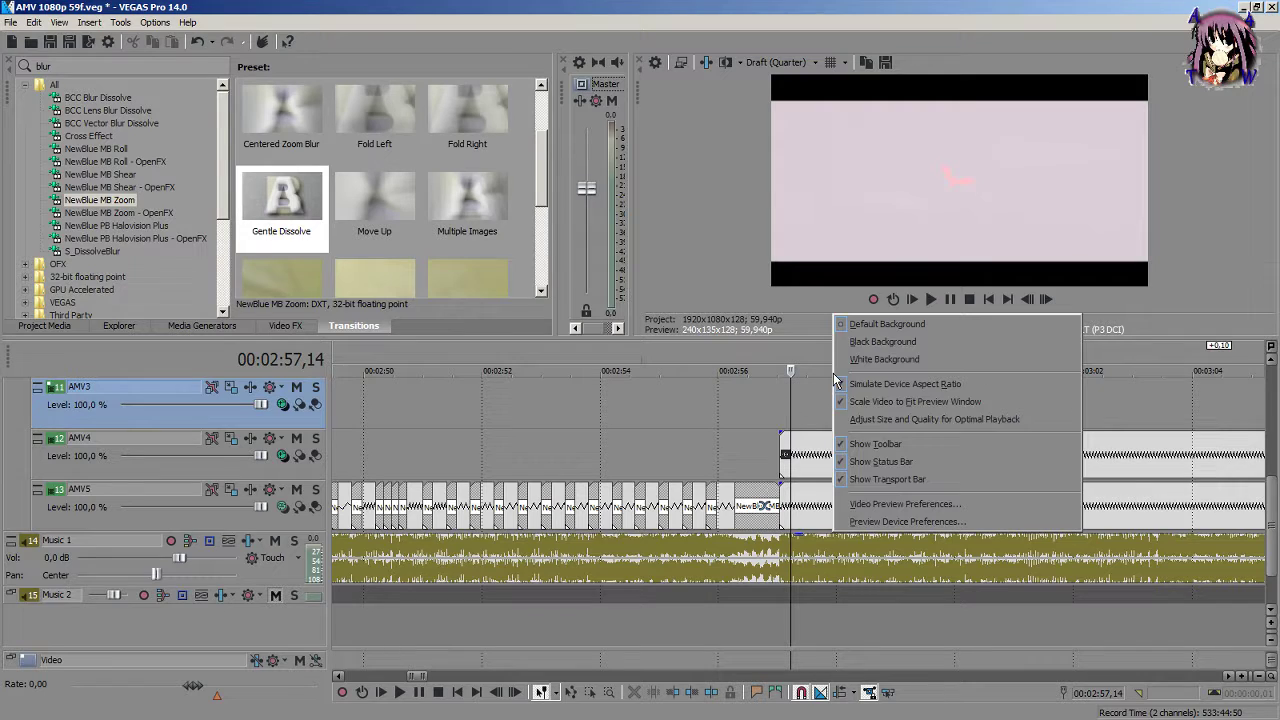
pyautogui.click(883, 7)
pyautogui.scroll(3, 808, 480)
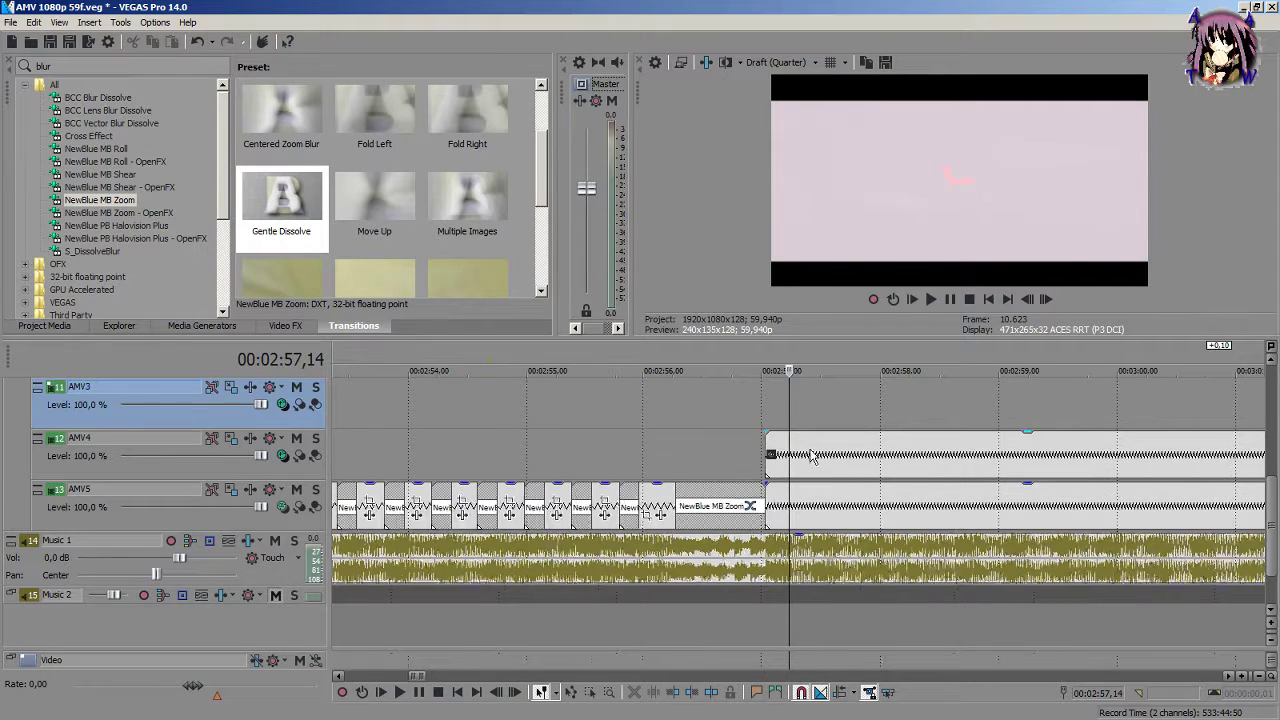
# Step: Play back the overlapping clips on AMV4 and AMV5 from about 02:57 to see how they look together
pyautogui.click(780, 408)
pyautogui.press('space')
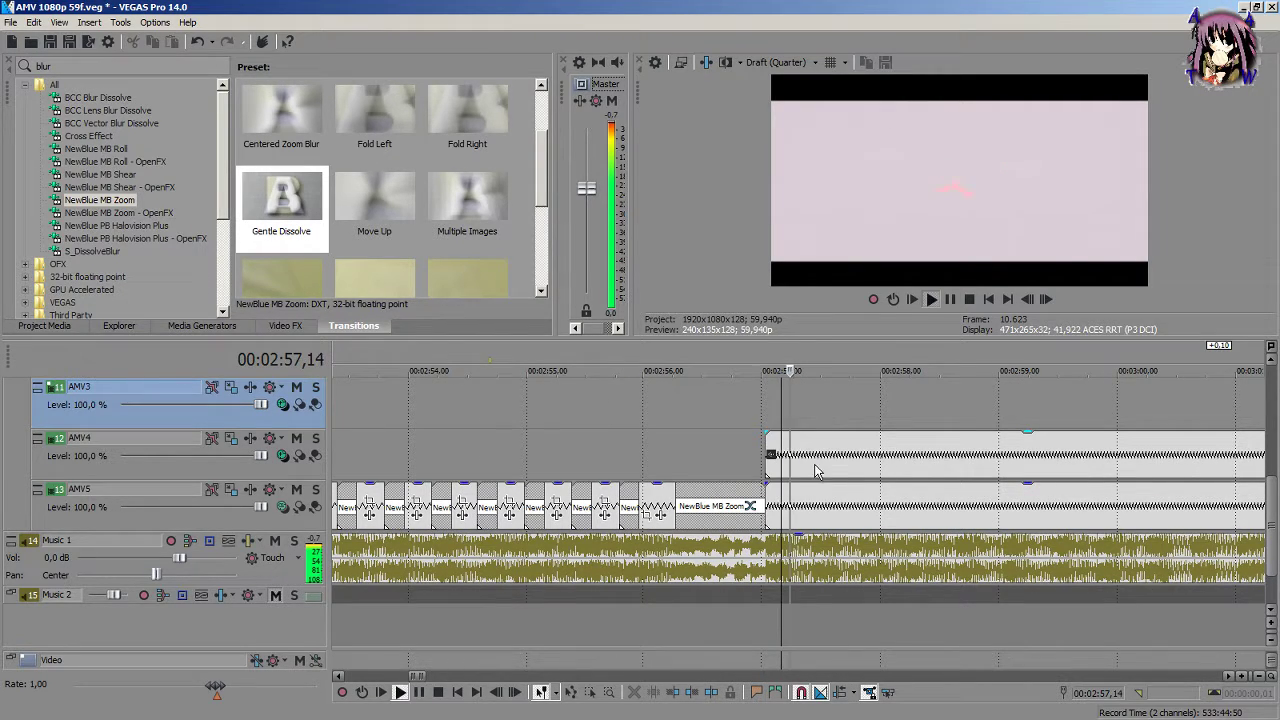
pyautogui.scroll(-3, 814, 440)
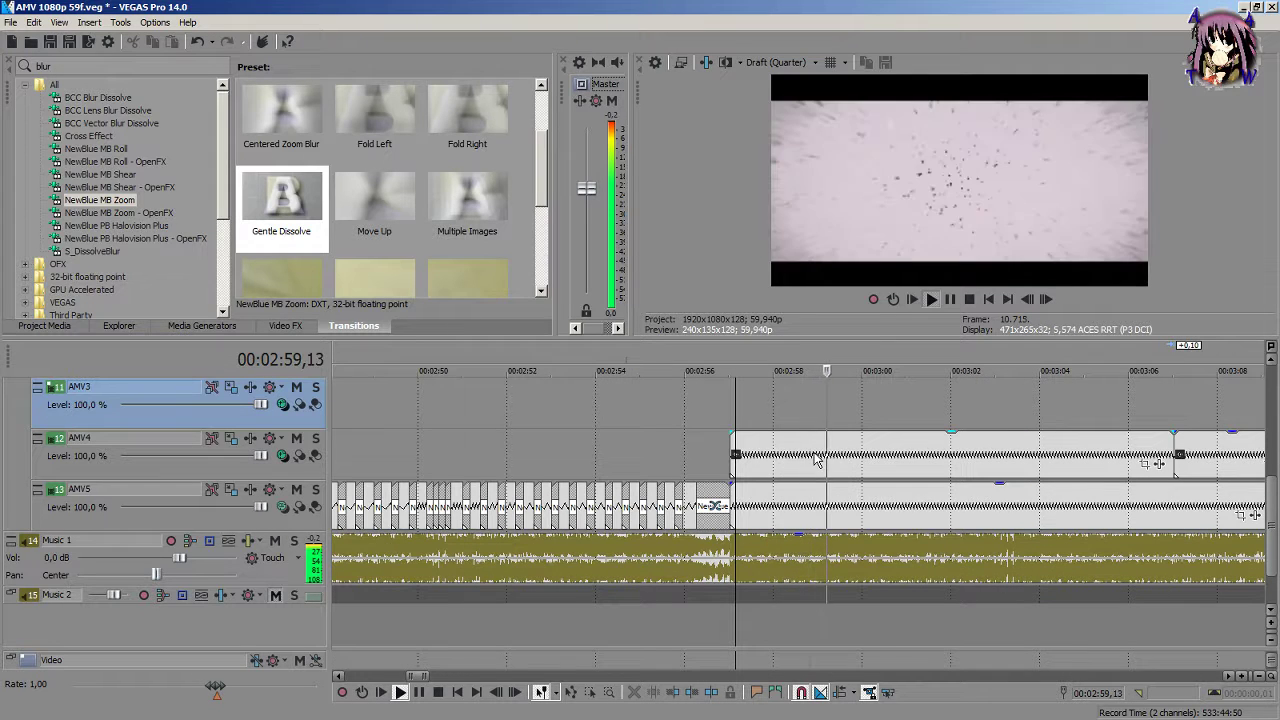
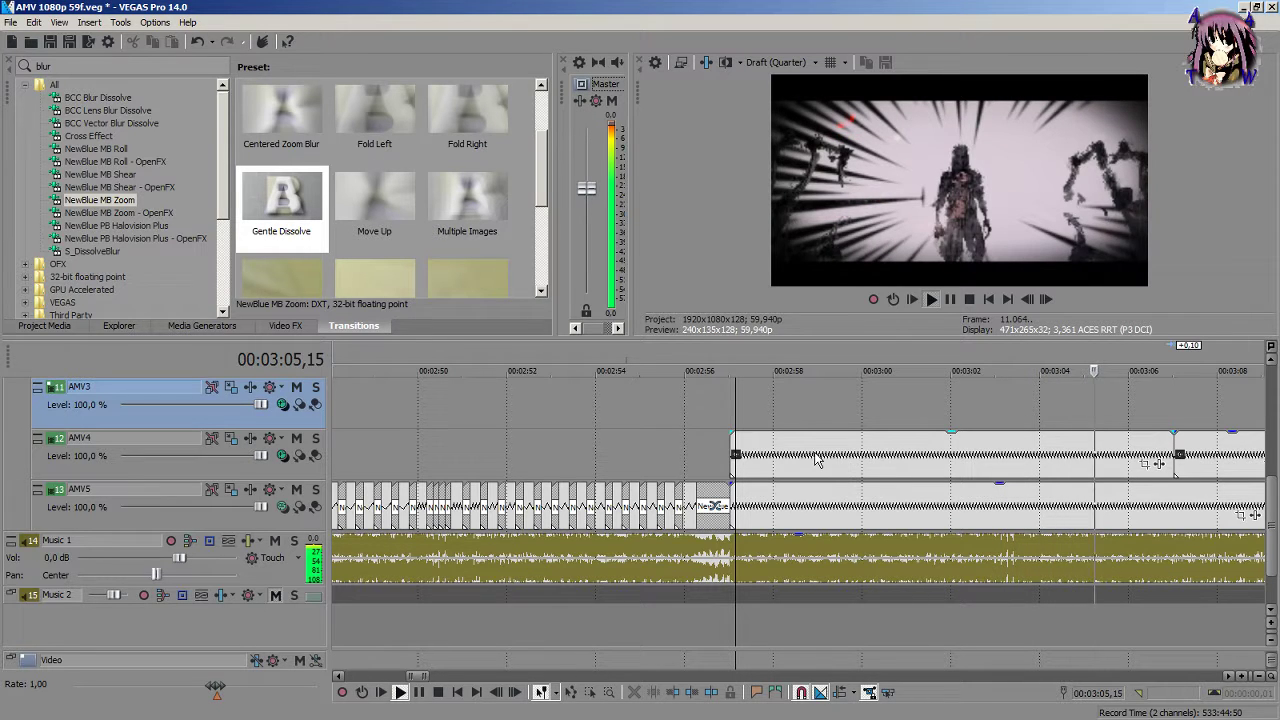
pyautogui.scroll(2, 815, 460)
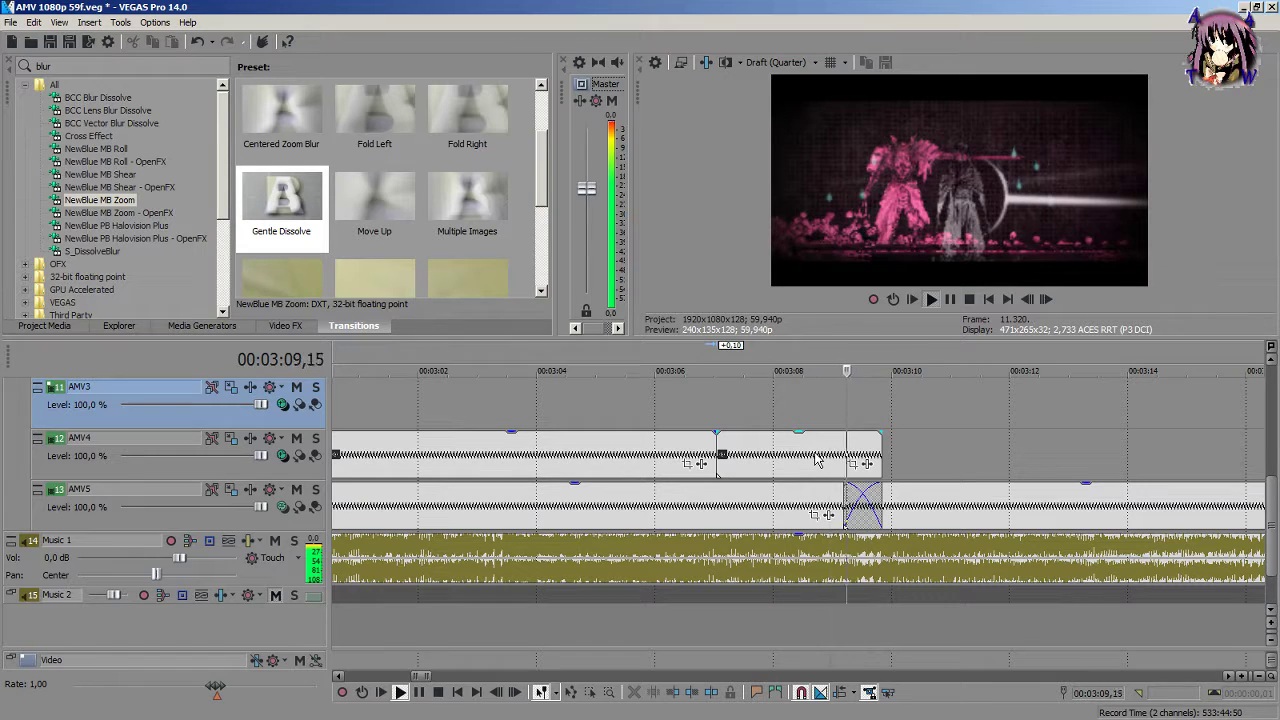
pyautogui.press('space')
pyautogui.scroll(-5, 855, 450)
pyautogui.scroll(4, 855, 450)
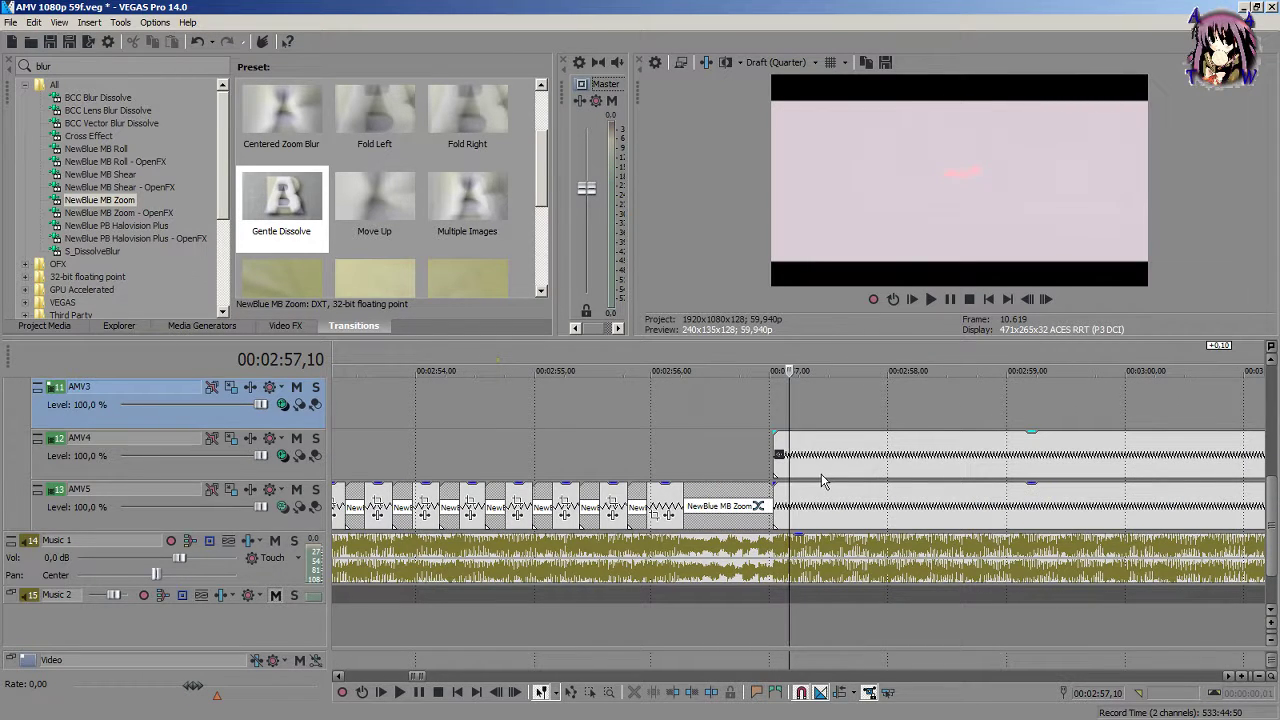
pyautogui.scroll(-1, 838, 459)
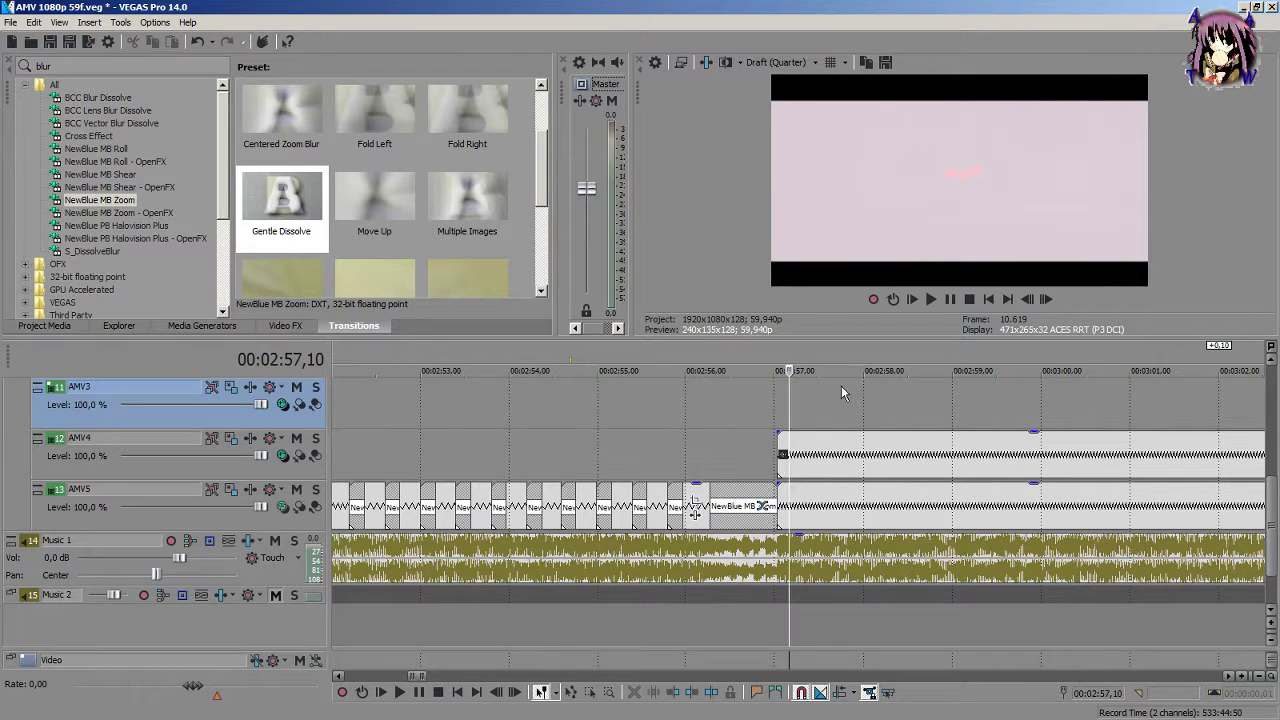
pyautogui.scroll(-1, 942, 488)
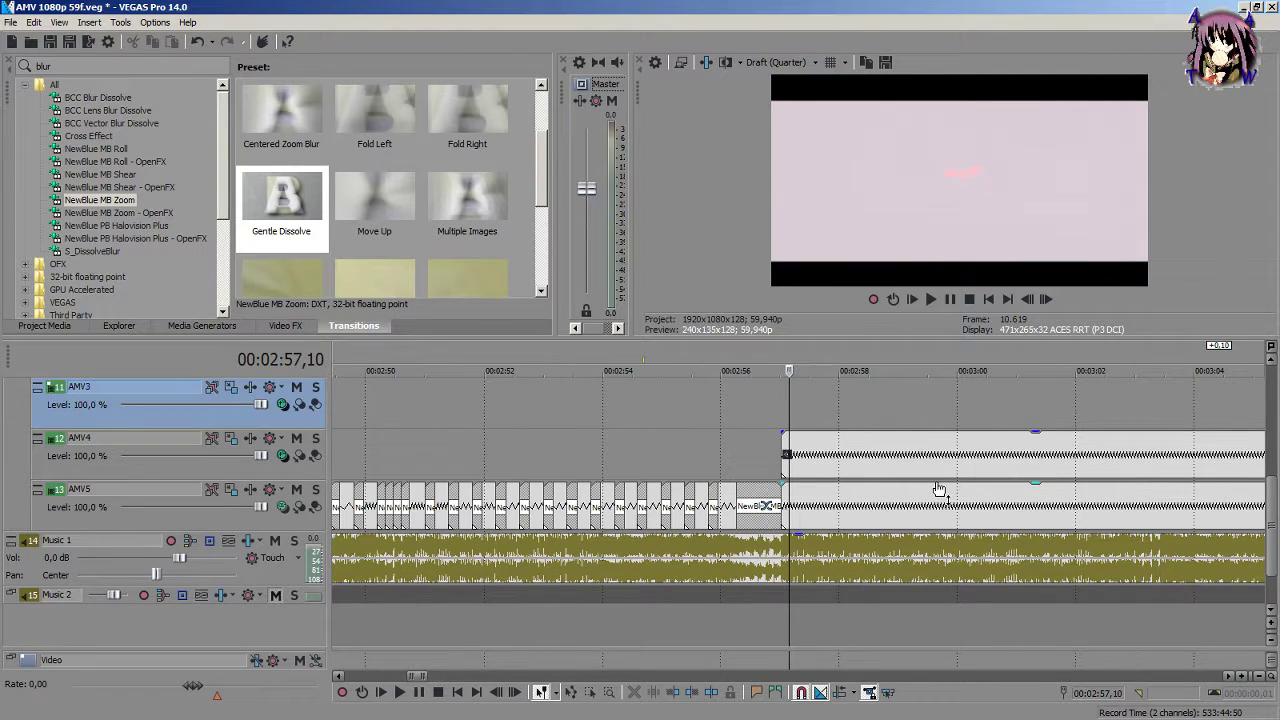
pyautogui.click(845, 505)
pyautogui.scroll(-1, 846, 495)
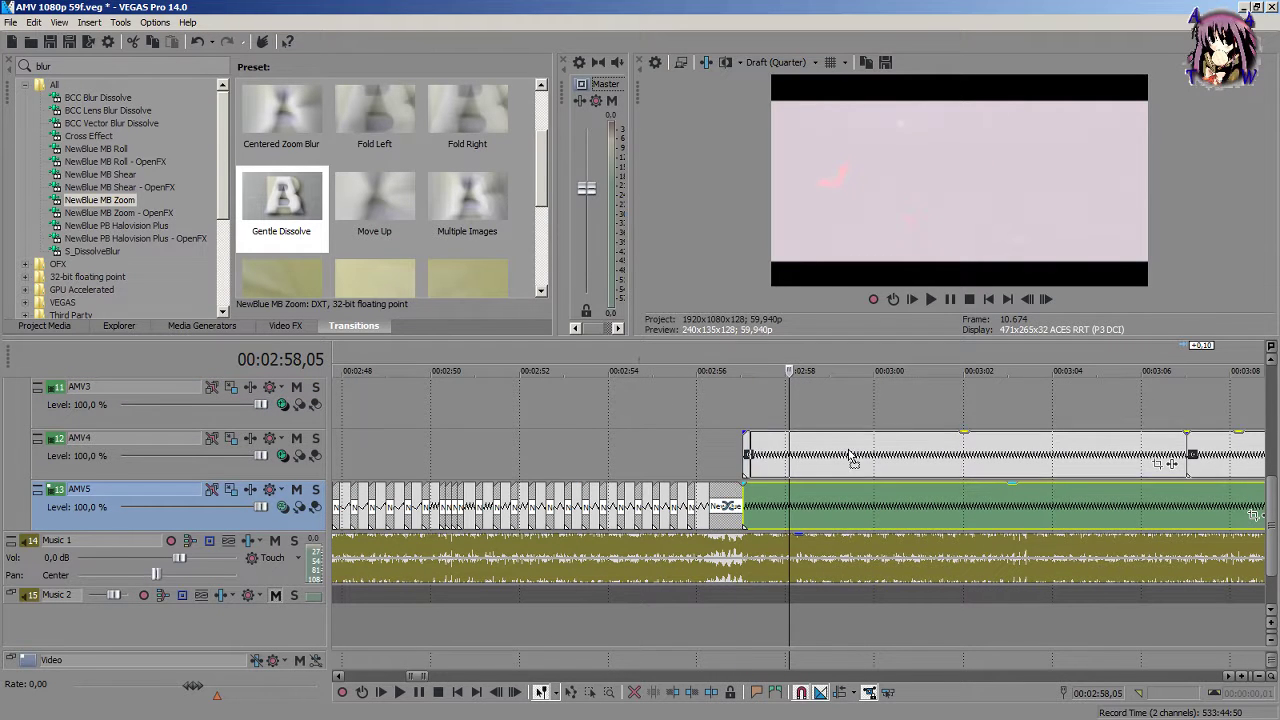
pyautogui.click(828, 415)
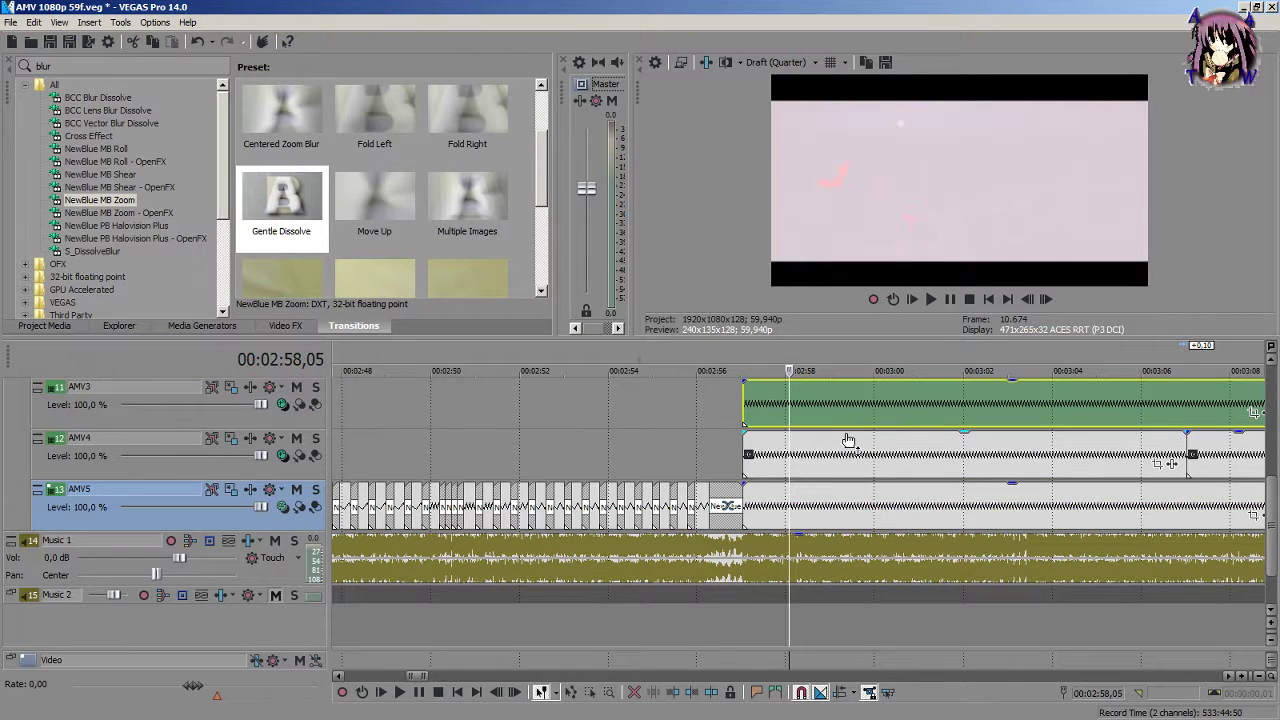
pyautogui.hotkey('ctrl', 'z')
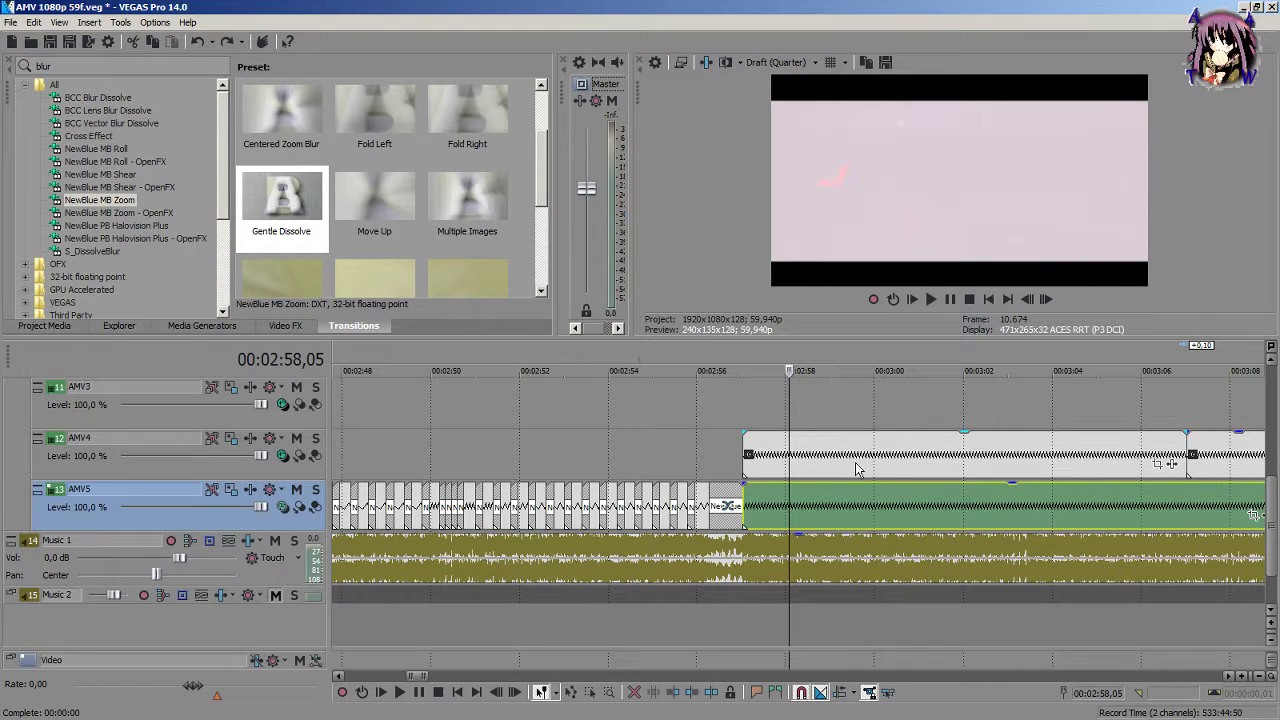
# Step: Move the long clip starting at 02:57 from AMV5 up to AMV3, and the two AMV4 clips below it down to AMV5
pyautogui.moveTo(855, 494); pyautogui.dragTo(859, 417)
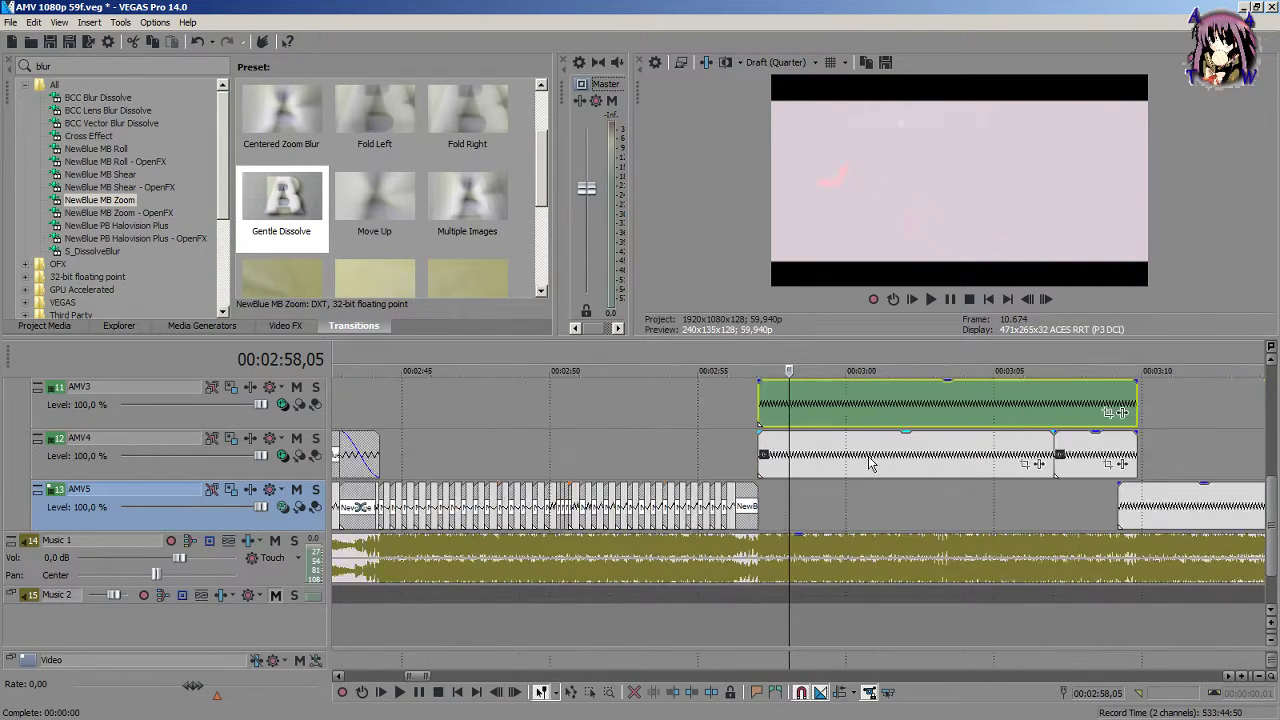
pyautogui.scroll(-4, 825, 444)
pyautogui.click(903, 443)
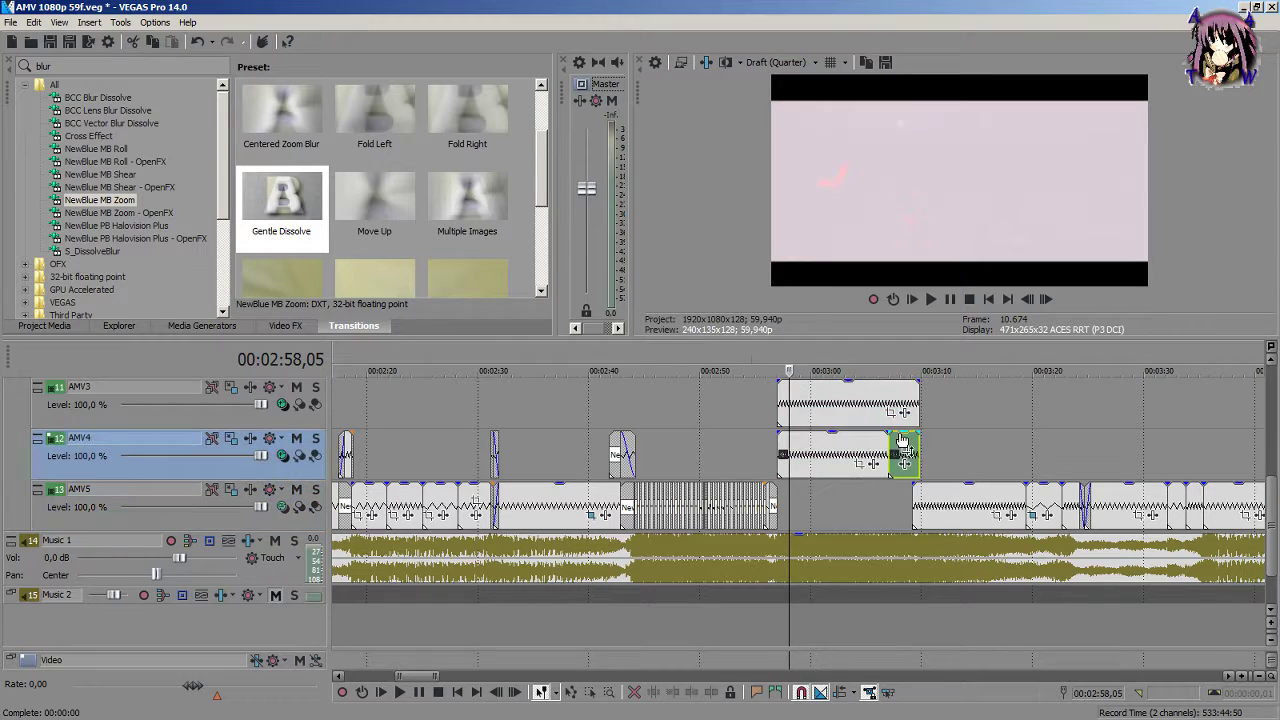
pyautogui.click(848, 441)
pyautogui.keyDown('ctrl'); pyautogui.click(903, 441); pyautogui.keyUp('ctrl')
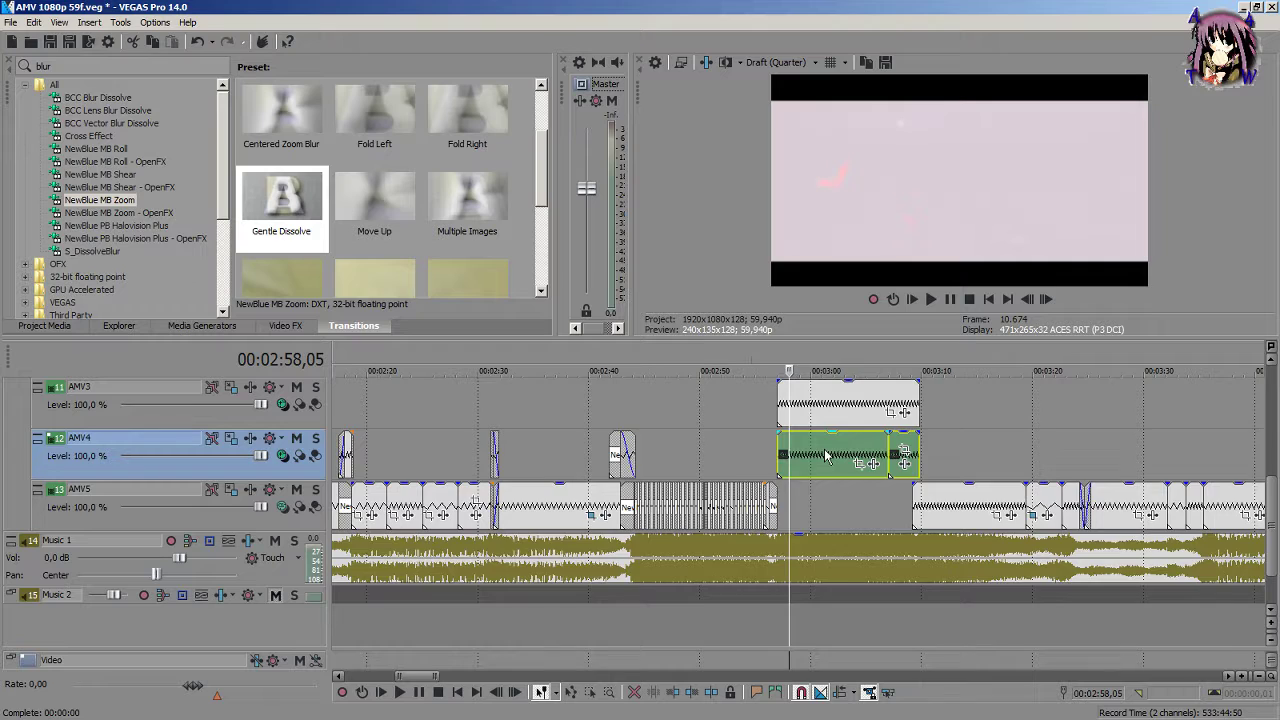
pyautogui.scroll(4, 826, 455)
pyautogui.moveTo(808, 455); pyautogui.dragTo(812, 507)
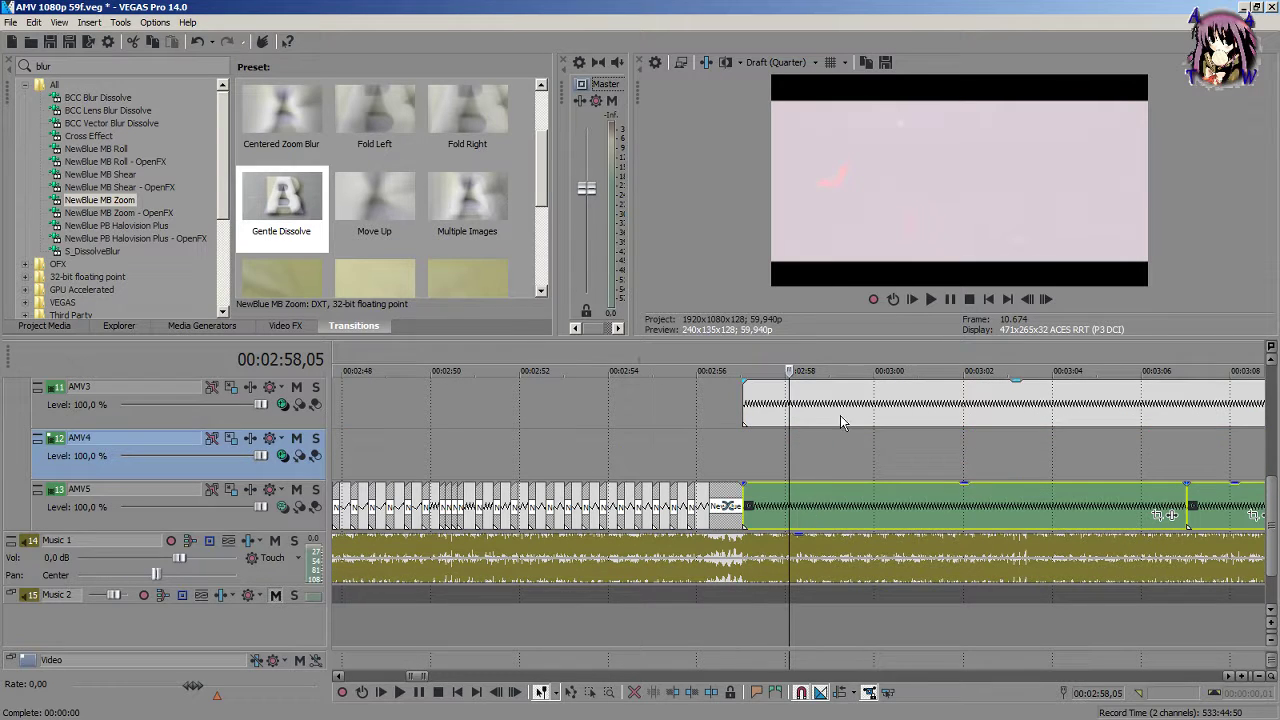
# Step: Move the long clip from AMV3 down to AMV4, keeping its start at 02:57
pyautogui.scroll(-3, 840, 421)
pyautogui.moveTo(845, 400); pyautogui.dragTo(857, 451)
pyautogui.scroll(3, 813, 443)
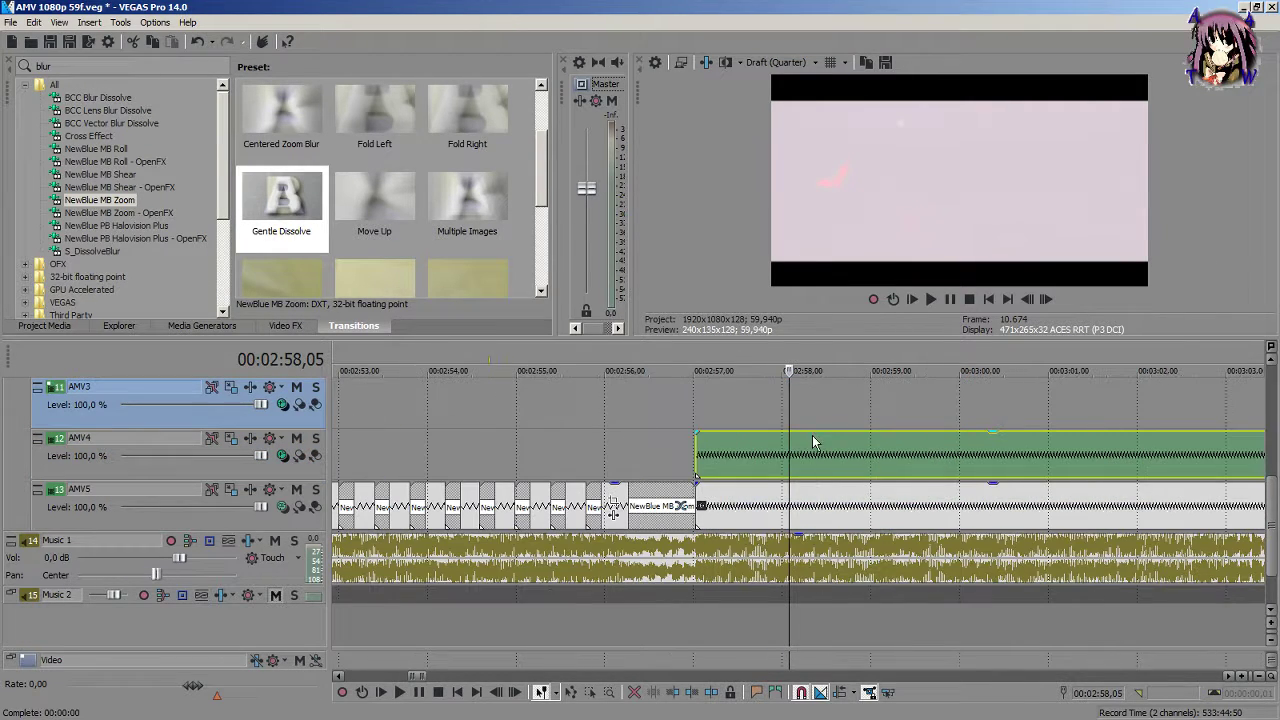
# Step: Split only the AMV4 clip at 02:57,26, leaving the other tracks uncut
pyautogui.click(690, 440)
pyautogui.scroll(2, 753, 447)
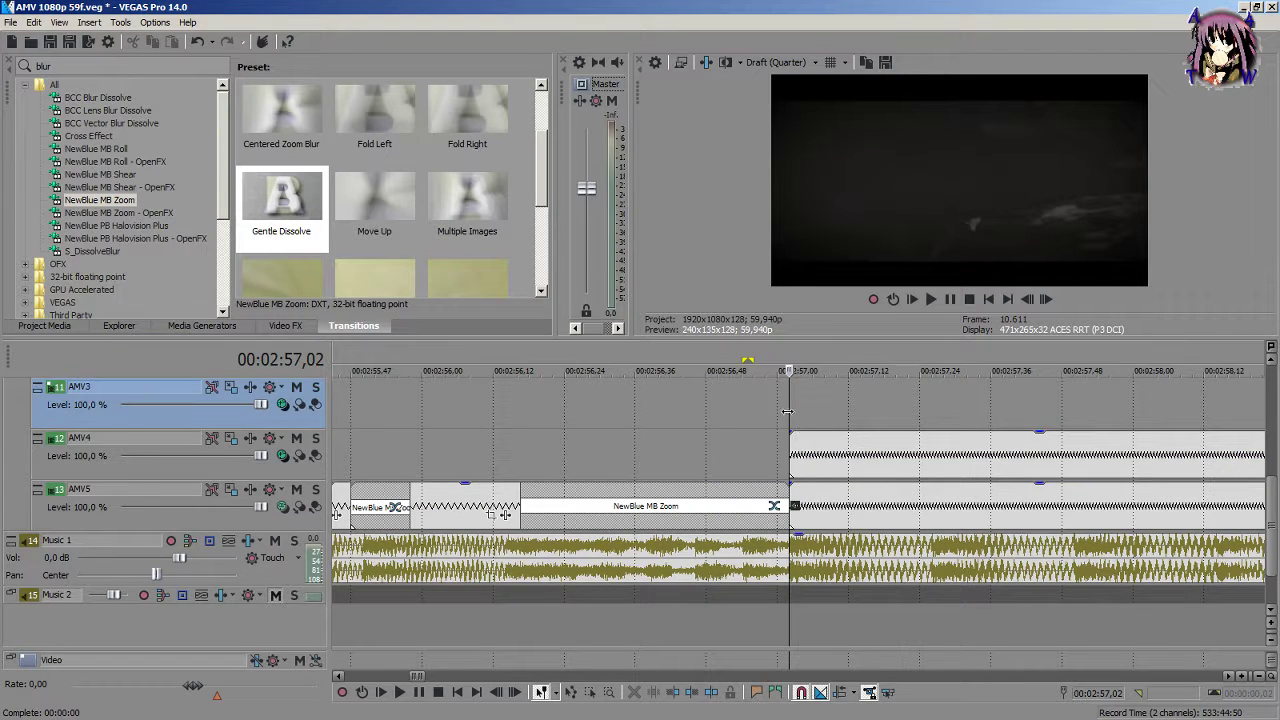
pyautogui.click(931, 430)
pyautogui.press('s')
pyautogui.hotkey('ctrl', 'z')
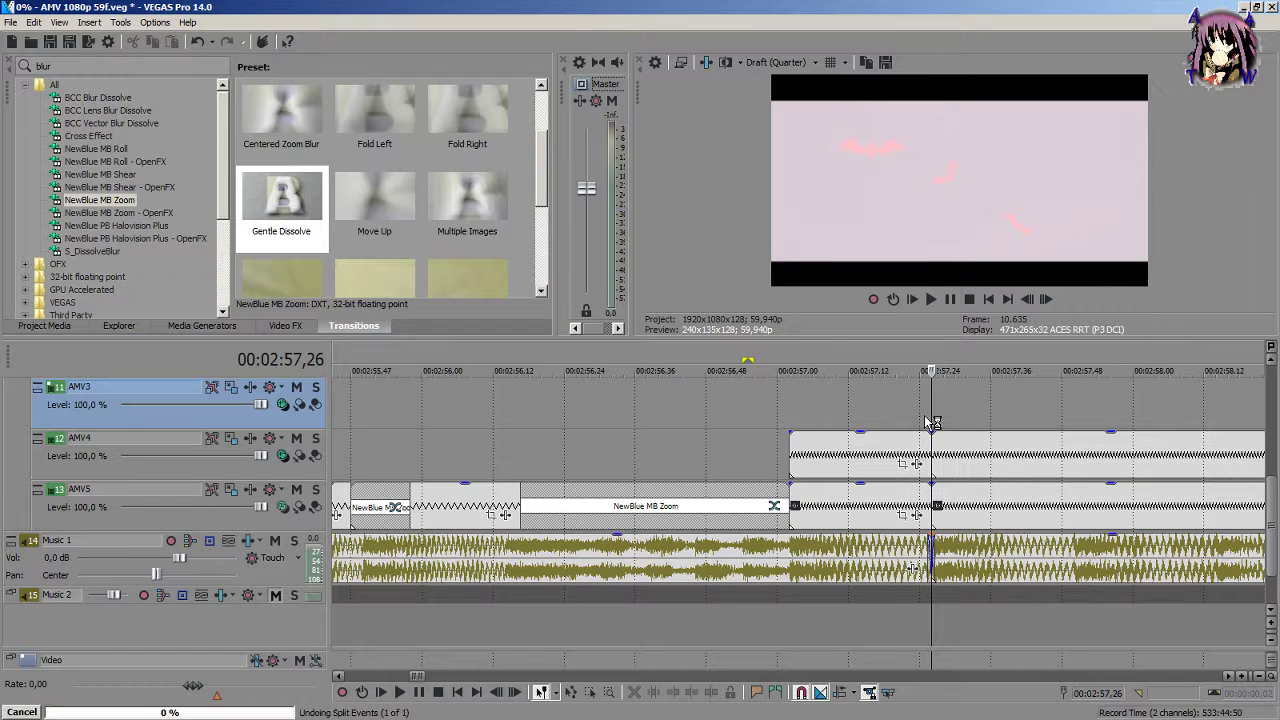
pyautogui.click(931, 443)
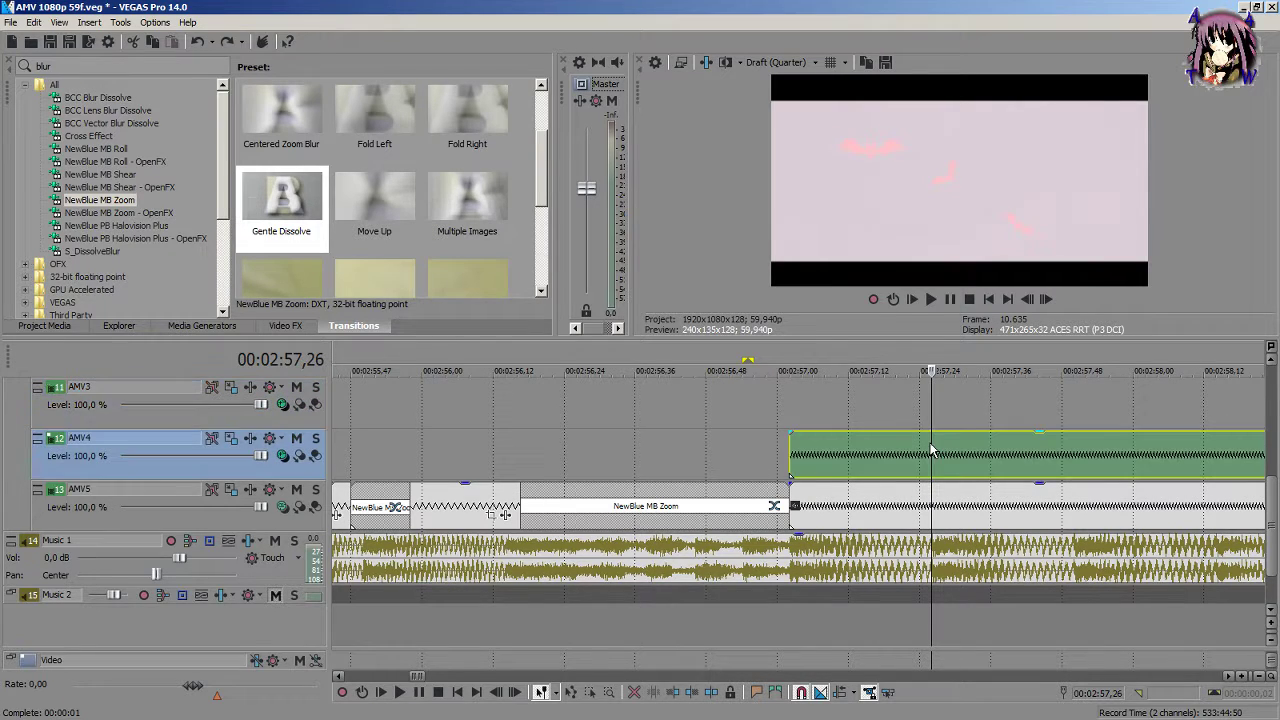
pyautogui.press('s')
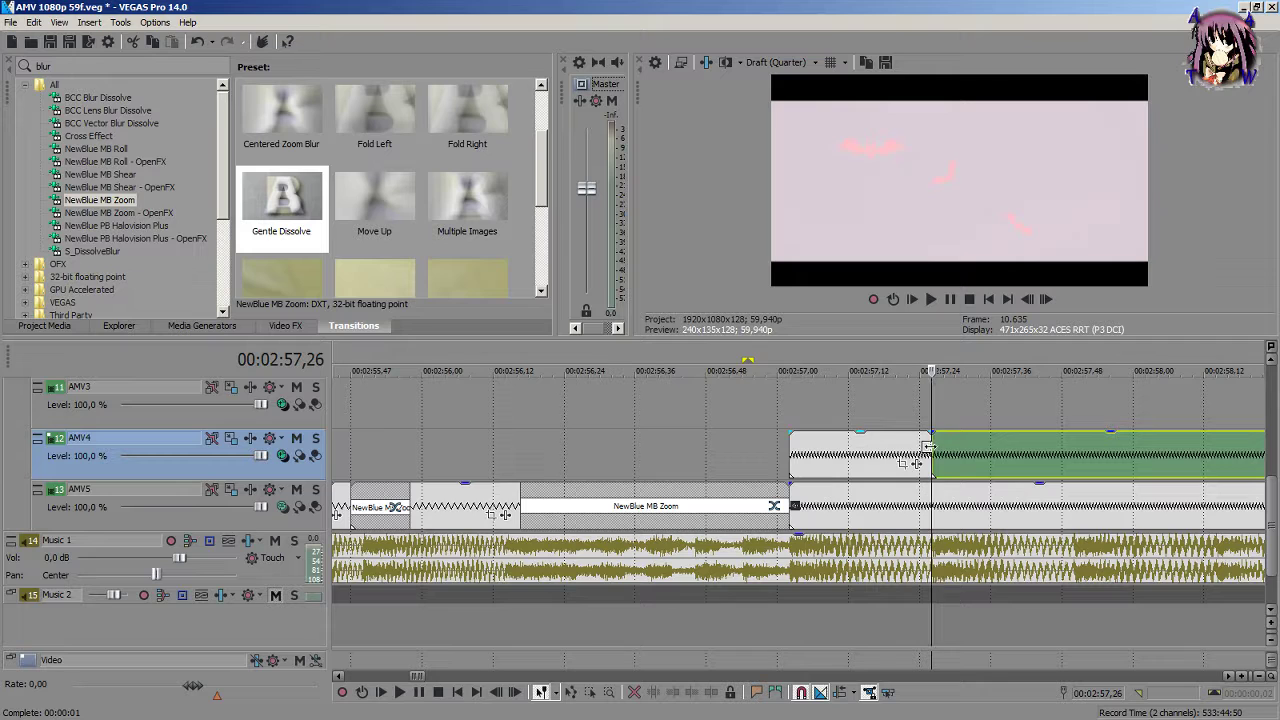
# Step: Add a fade-out over the whole length of the first short AMV4 piece and scrub through it
pyautogui.moveTo(930, 433); pyautogui.dragTo(703, 440)
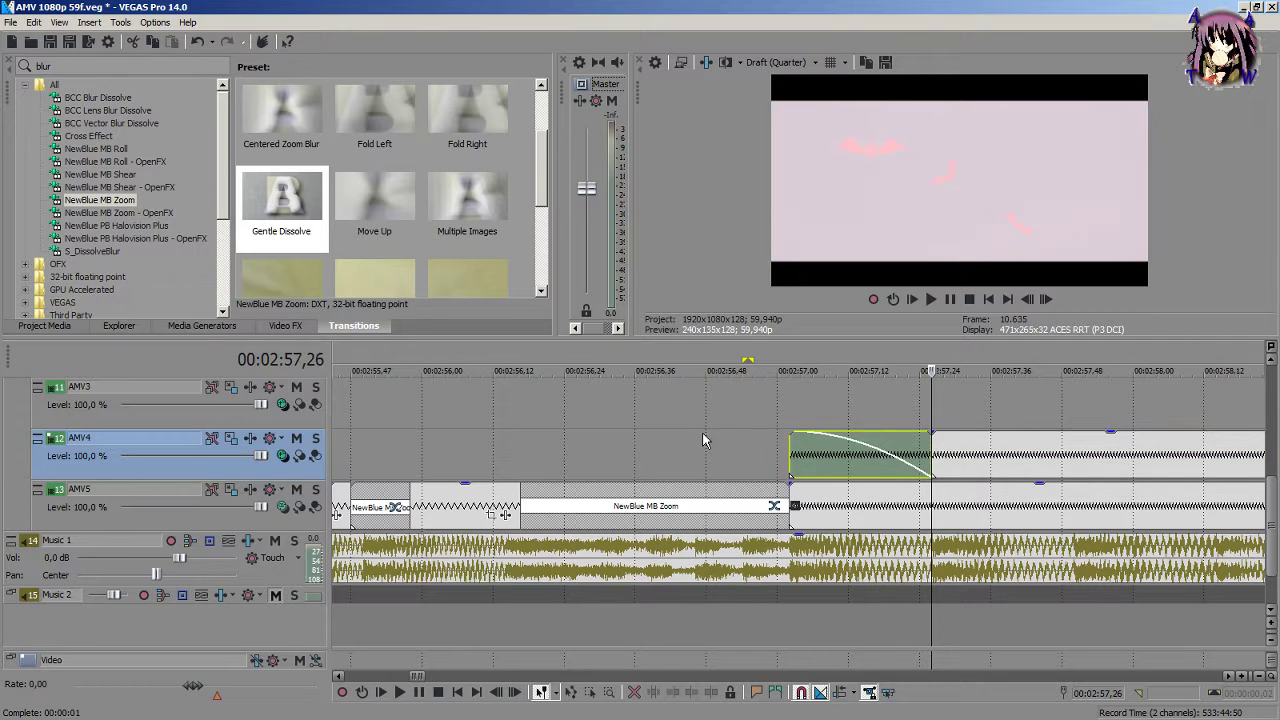
pyautogui.click(818, 406)
pyautogui.moveTo(818, 400); pyautogui.dragTo(977, 469)
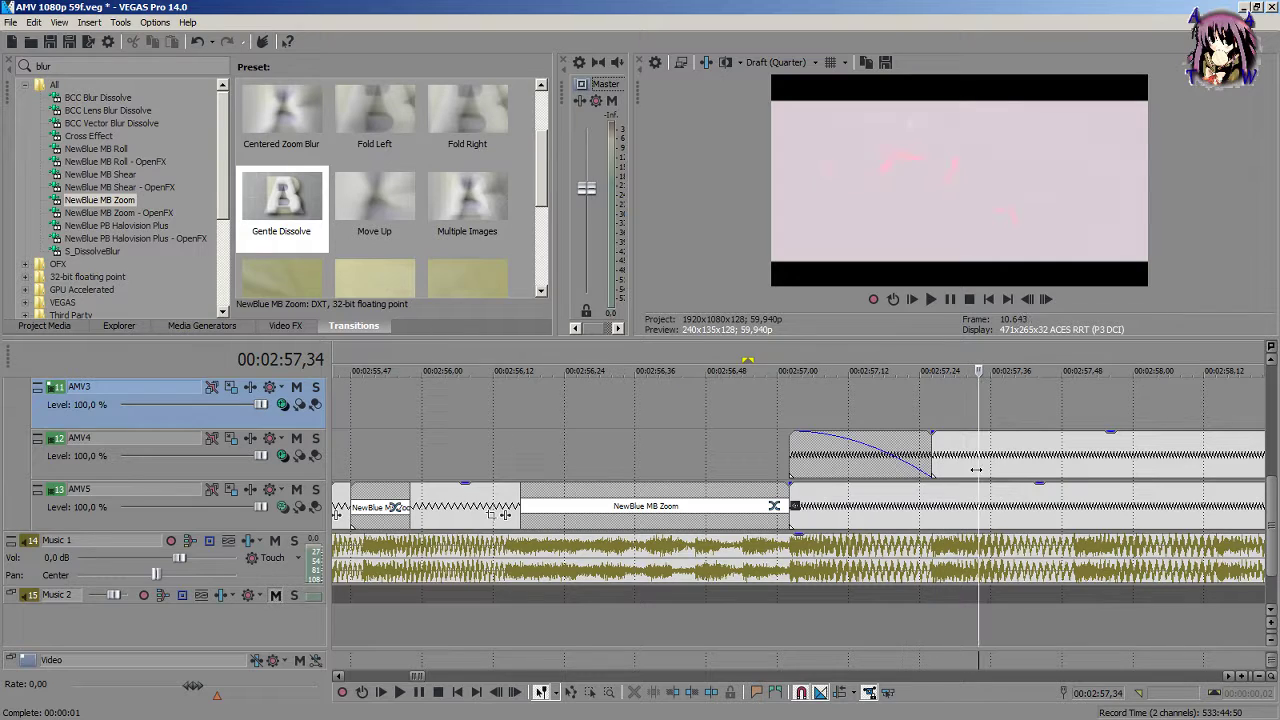
# Step: Set the fade-out of the first AMV4 piece to the fast logarithmic curve and scrub back over it
pyautogui.rightClick(876, 440)
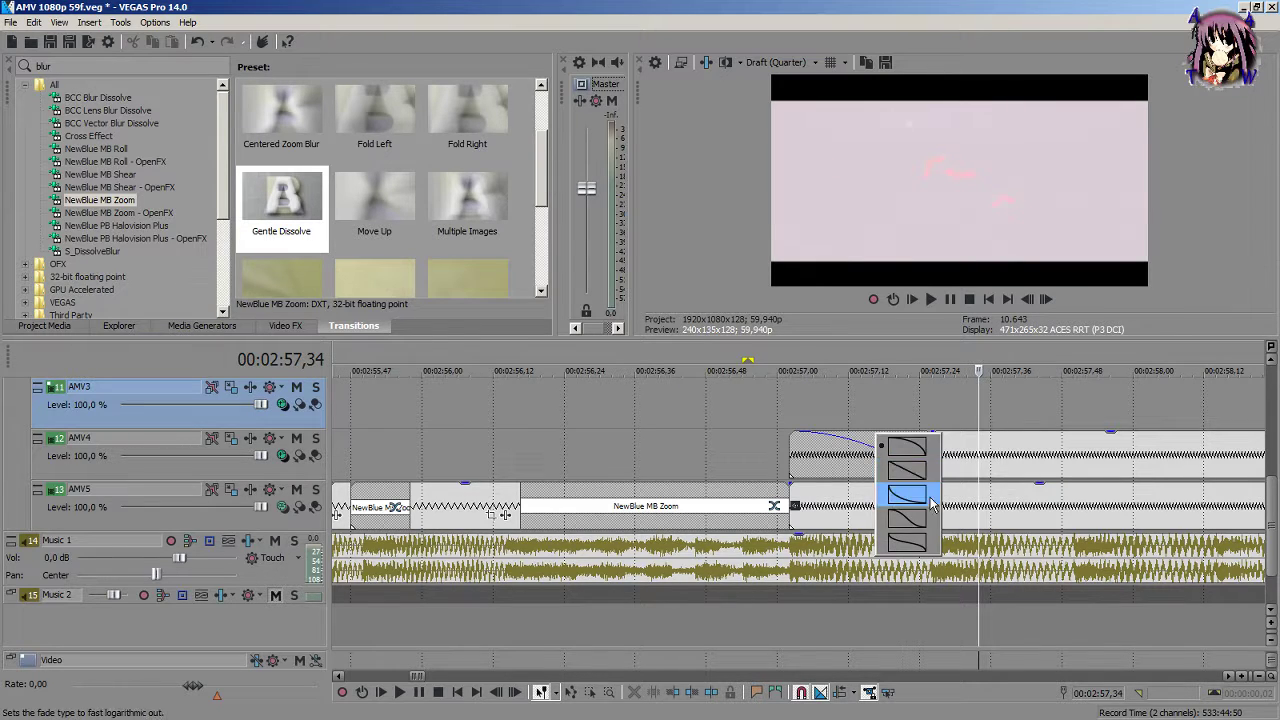
pyautogui.click(922, 500)
pyautogui.click(859, 406)
pyautogui.moveTo(867, 420); pyautogui.dragTo(791, 437)
pyautogui.moveTo(798, 497)
pyautogui.mouseDown()
pyautogui.moveTo(824, 496)
pyautogui.moveTo(786, 497)
pyautogui.mouseUp()
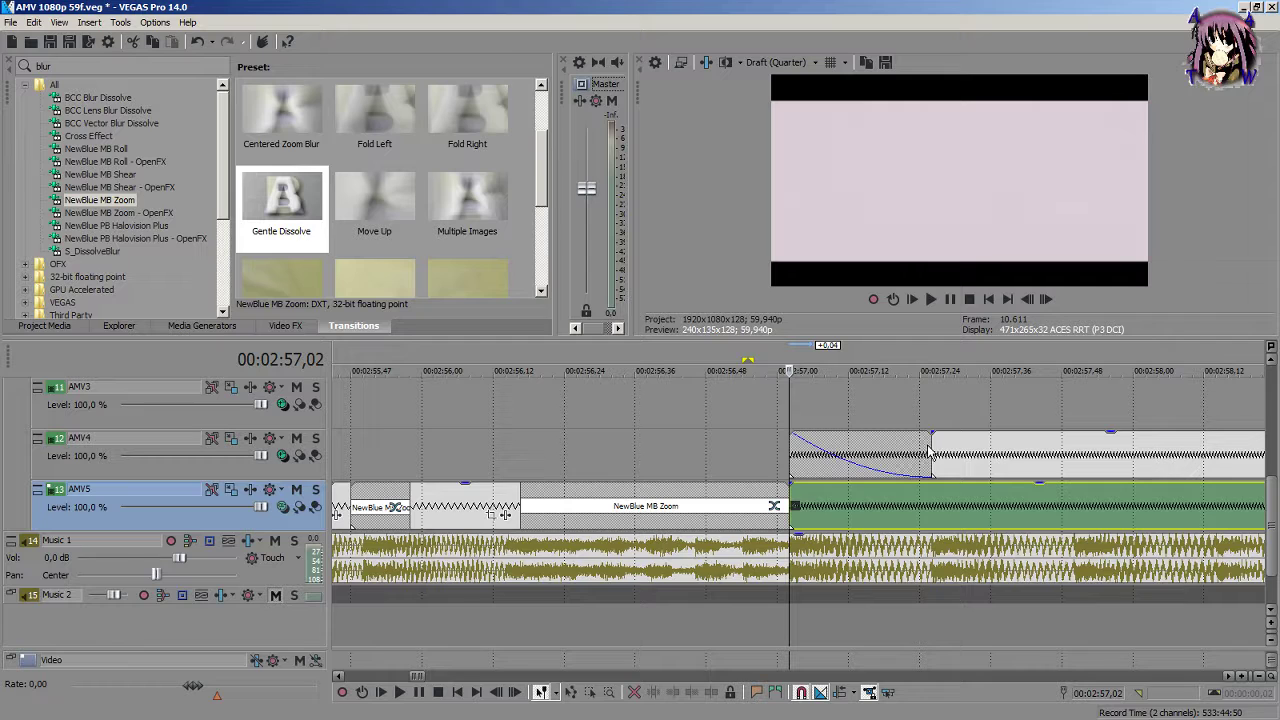
# Step: Play the transition into the faded AMV4 piece repeatedly from shortly before 02:57 to examine the flash effect
pyautogui.click(729, 452)
pyautogui.press('space')
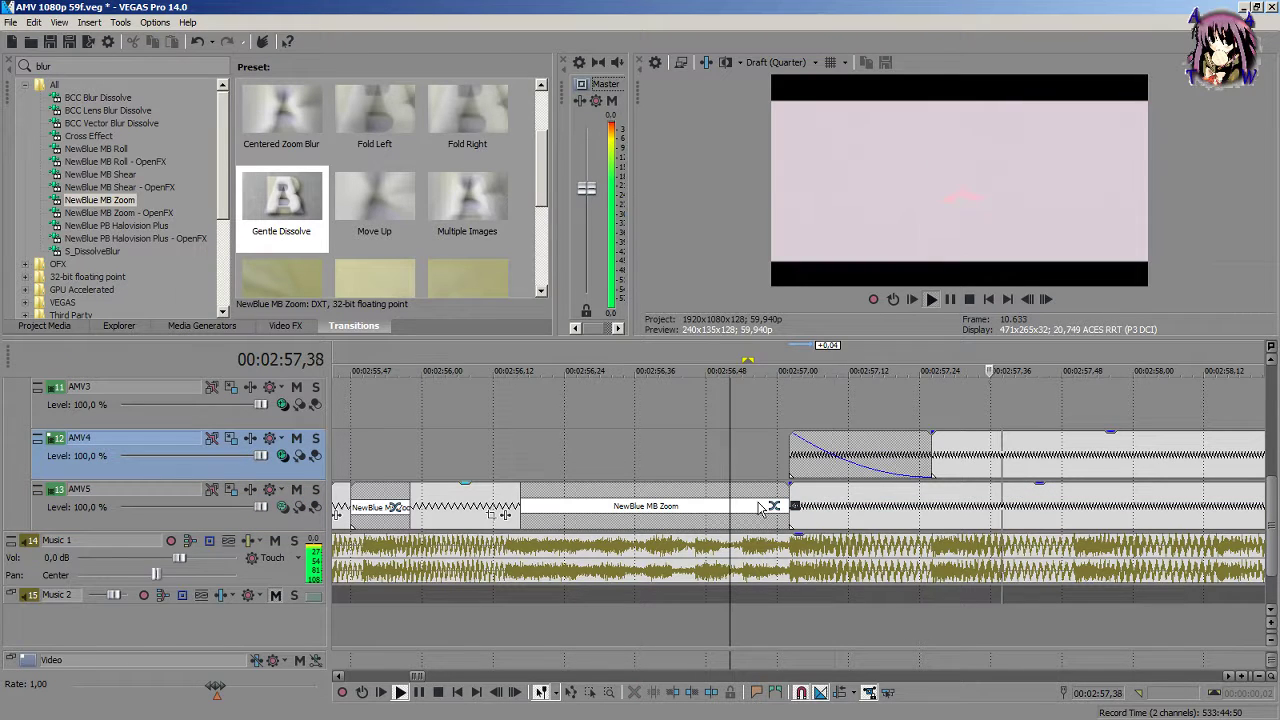
pyautogui.press('space')
pyautogui.click(548, 403)
pyautogui.press('space')
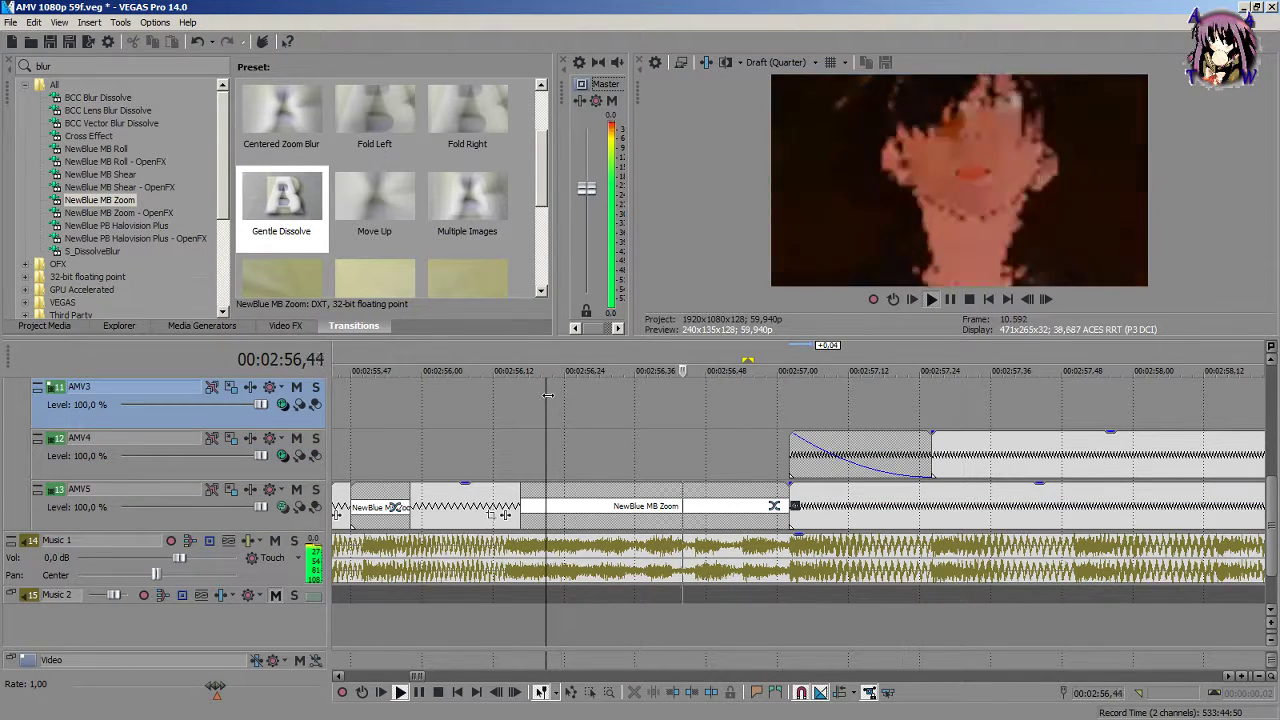
pyautogui.press('space')
pyautogui.press('space')
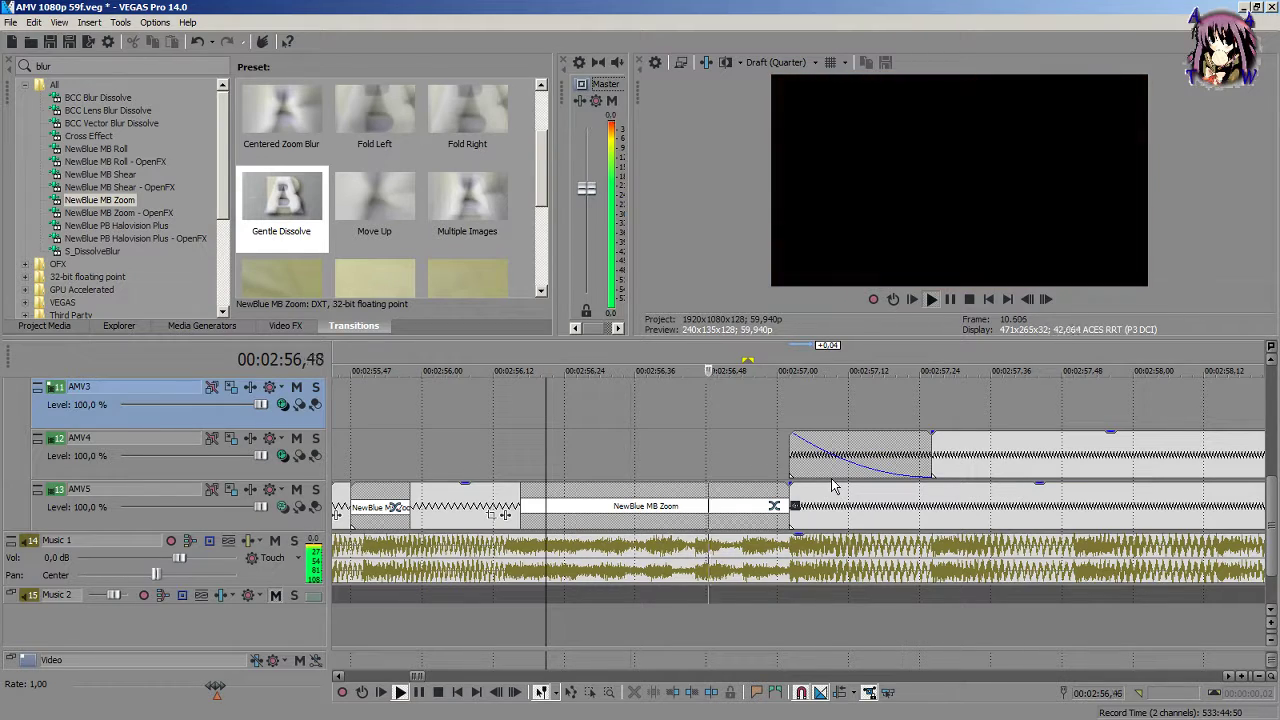
pyautogui.press('space')
pyautogui.click(777, 452)
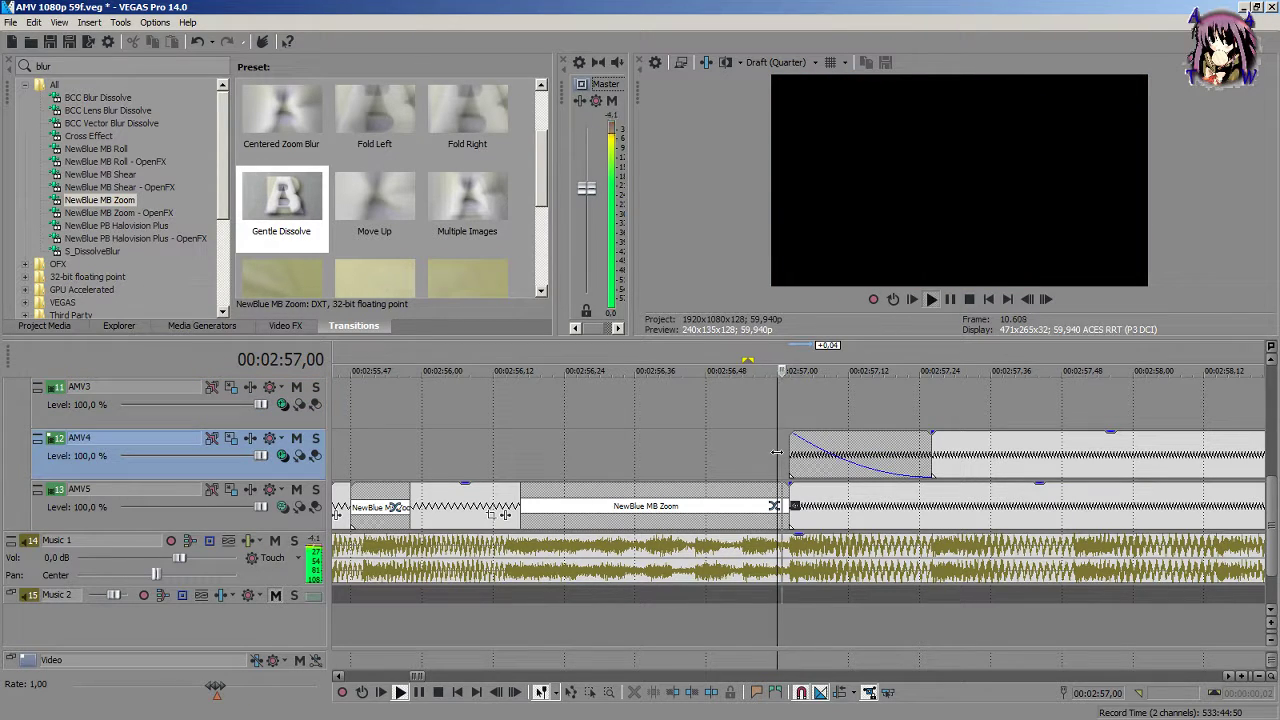
pyautogui.click(789, 455)
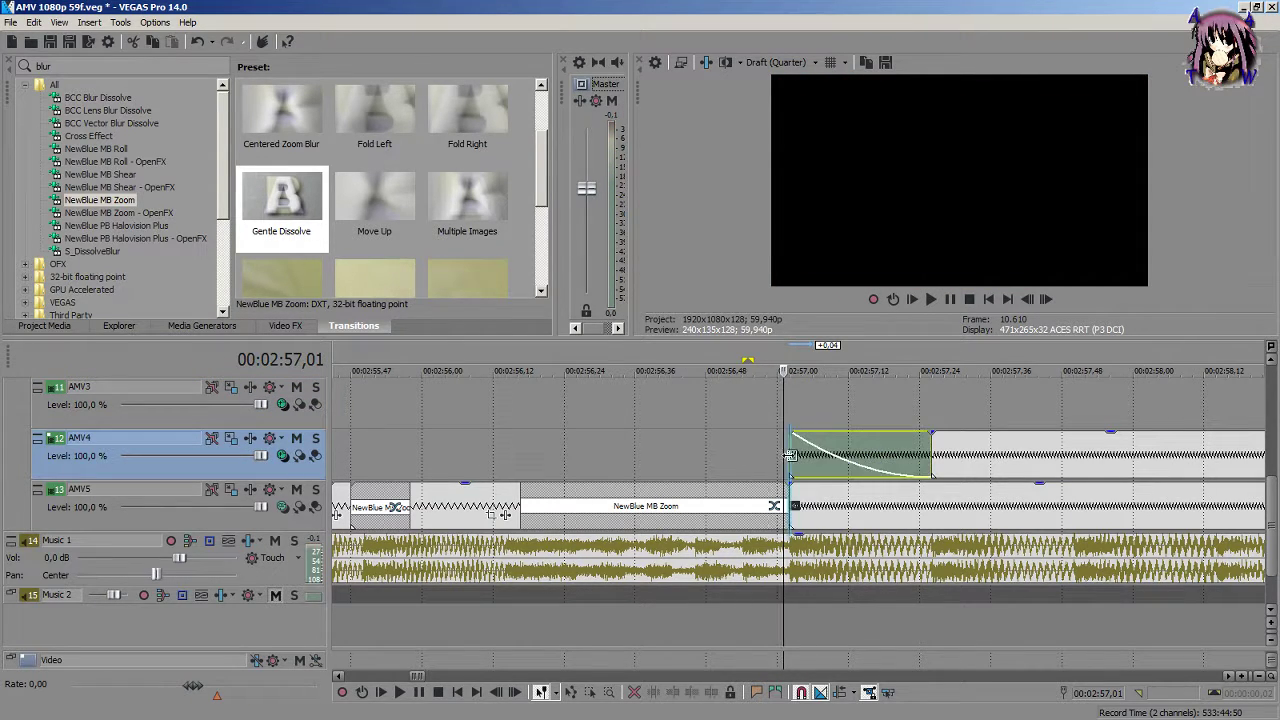
pyautogui.press('space')
pyautogui.press('space')
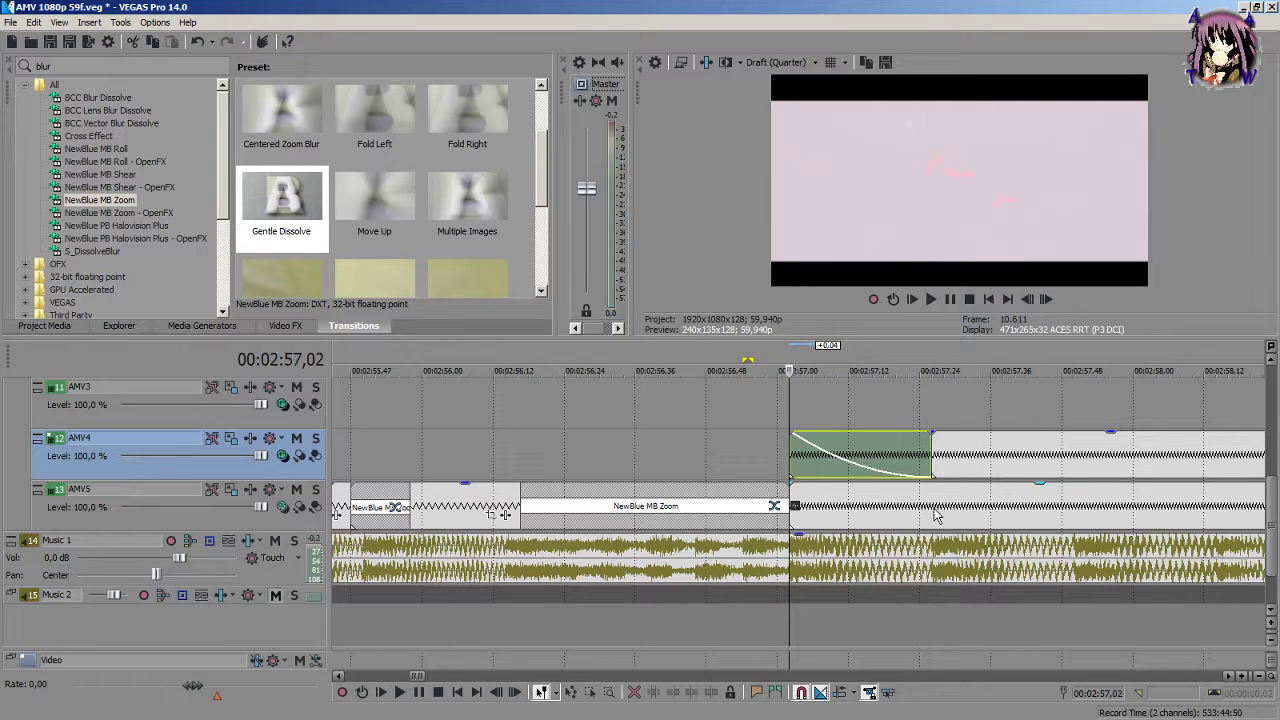
# Step: Split the remaining AMV4 clip at 02:57,50 and fade out the second short piece over its whole length
pyautogui.click(1066, 462)
pyautogui.click(1073, 462)
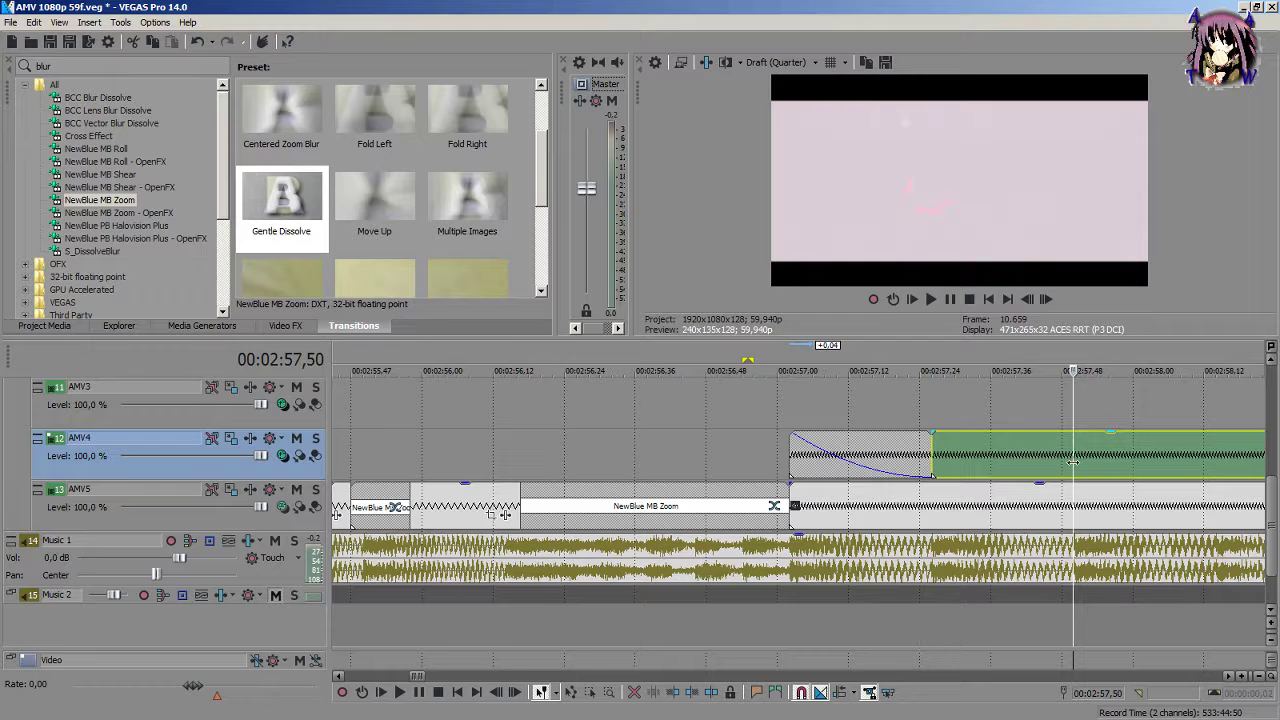
pyautogui.press('s')
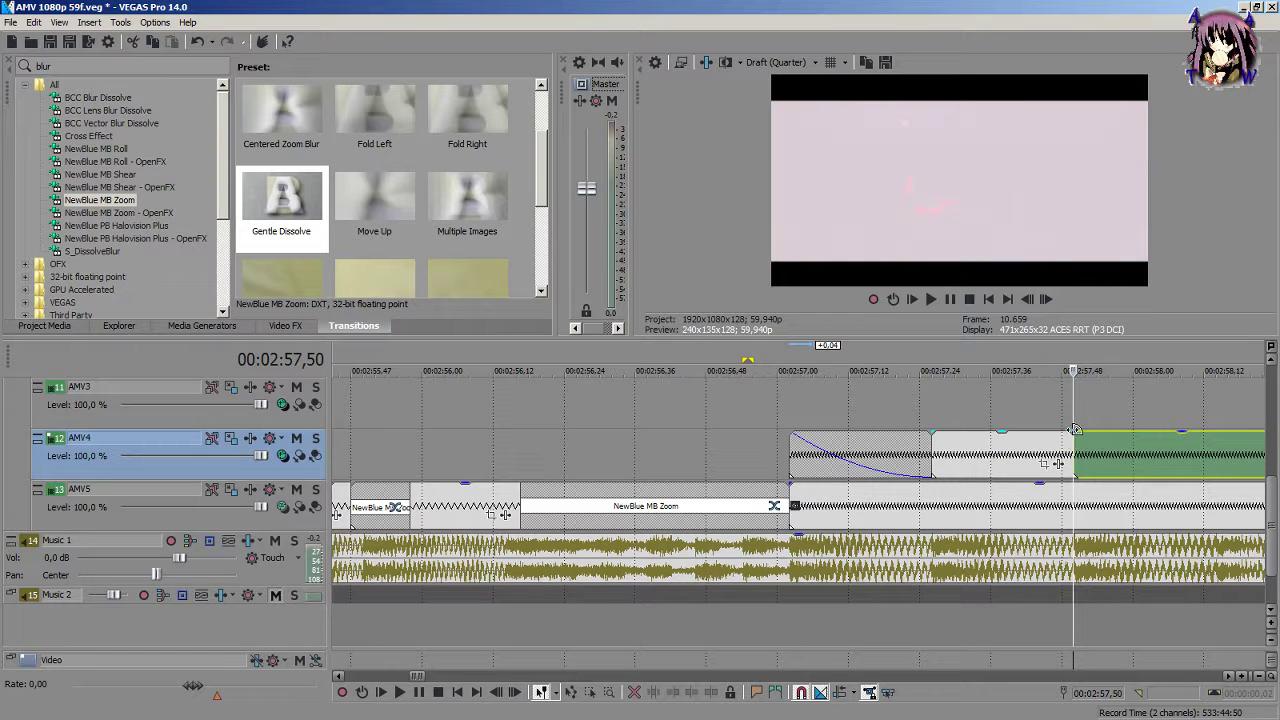
pyautogui.moveTo(1074, 429); pyautogui.dragTo(936, 447)
# Step: Change the first AMV4 piece's fade-out to the convex curve, matching the fade of the second piece
pyautogui.click(952, 393)
pyautogui.moveTo(950, 391); pyautogui.dragTo(818, 423)
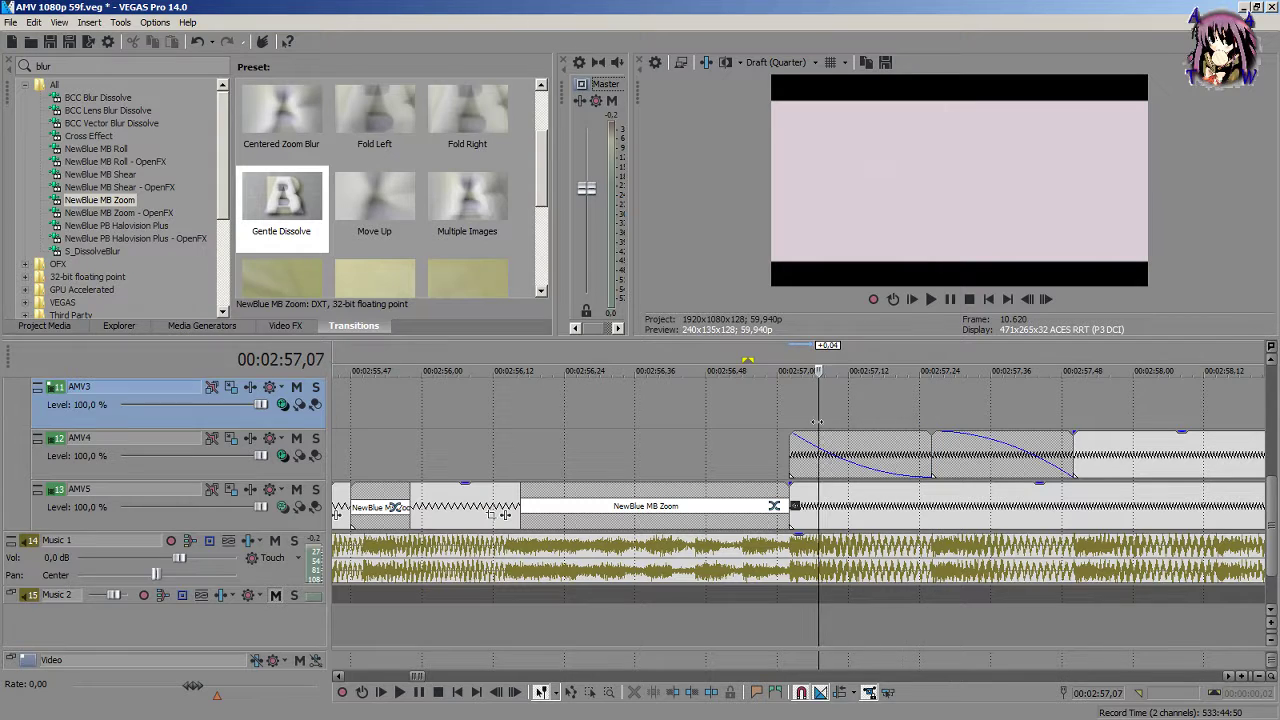
pyautogui.rightClick(834, 440)
pyautogui.click(884, 453)
# Step: Split the remaining AMV4 clip at 02:58,14, on the next beat of the music
pyautogui.click(1088, 425)
pyautogui.scroll(3, 1000, 485)
pyautogui.scroll(-3, 987, 494)
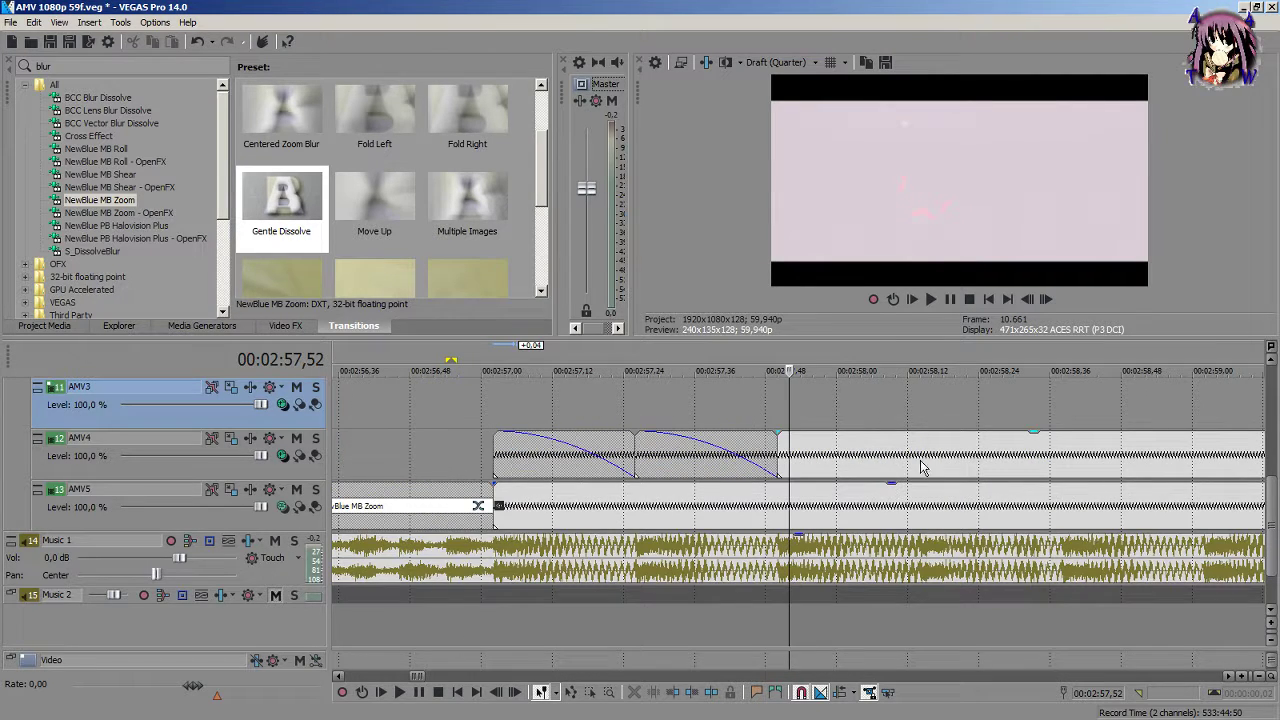
pyautogui.click(916, 467)
pyautogui.scroll(2, 916, 467)
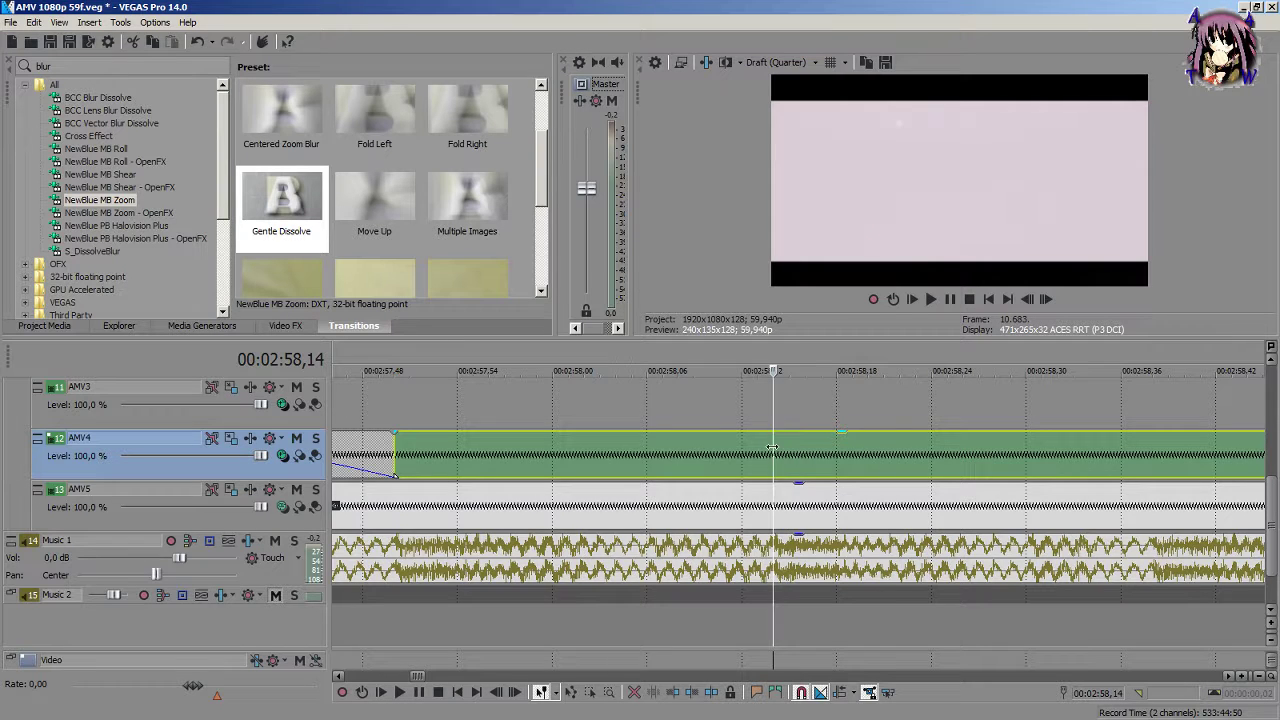
pyautogui.press('s')
pyautogui.scroll(-3, 780, 455)
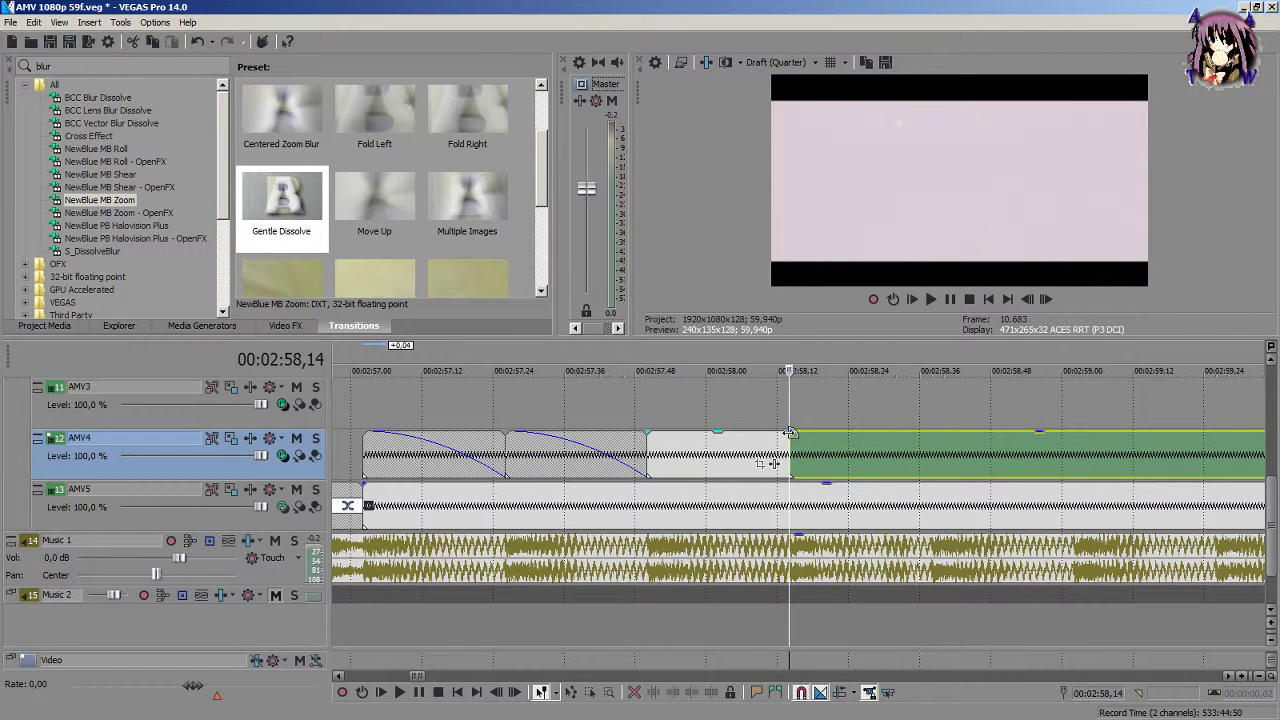
# Step: Split the remaining AMV4 clip at 02:58,38 and 02:59,02, and fade out the three short pieces after 02:57,50 over their whole length
pyautogui.moveTo(786, 432); pyautogui.dragTo(648, 432)
pyautogui.click(928, 462)
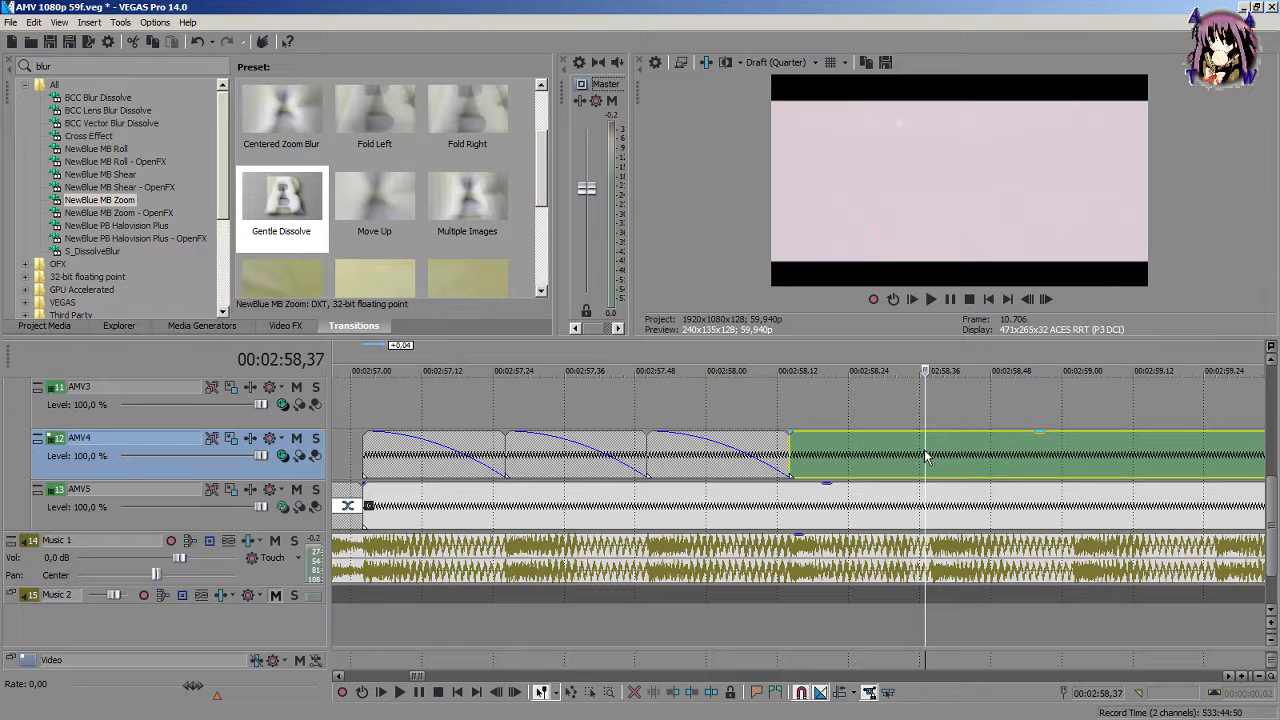
pyautogui.press('s')
pyautogui.moveTo(932, 432); pyautogui.dragTo(790, 432)
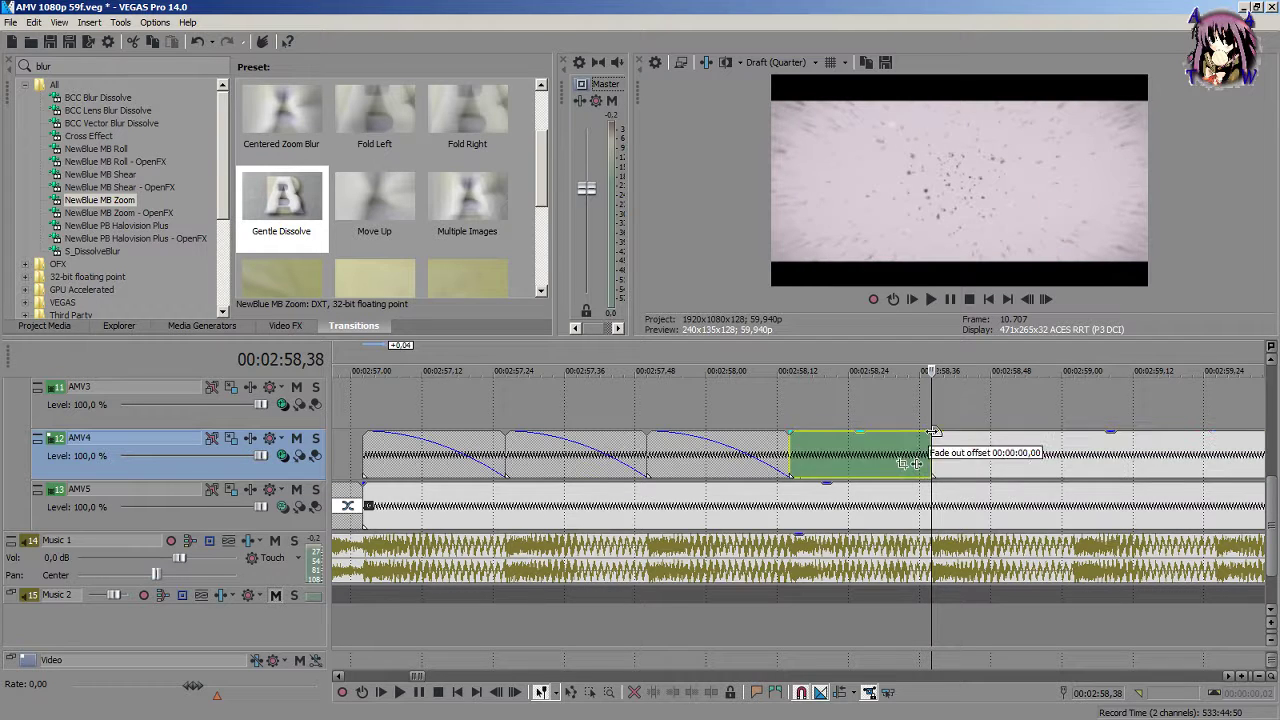
pyautogui.click(1072, 455)
pyautogui.press('s')
pyautogui.moveTo(1072, 432); pyautogui.dragTo(932, 432)
# Step: Play the sequence from around 02:57,00 to check the flashes of the faded AMV4 pieces against the beat
pyautogui.click(360, 424)
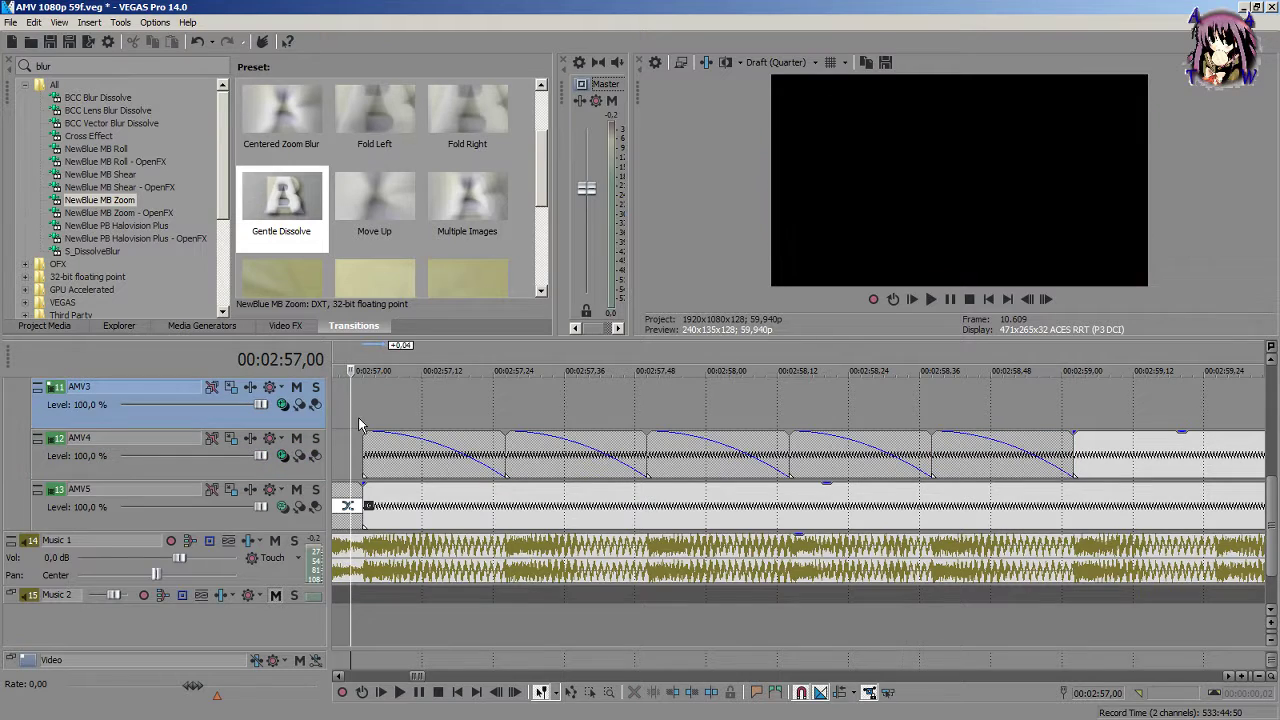
pyautogui.press('space')
pyautogui.press('space')
pyautogui.click(376, 397)
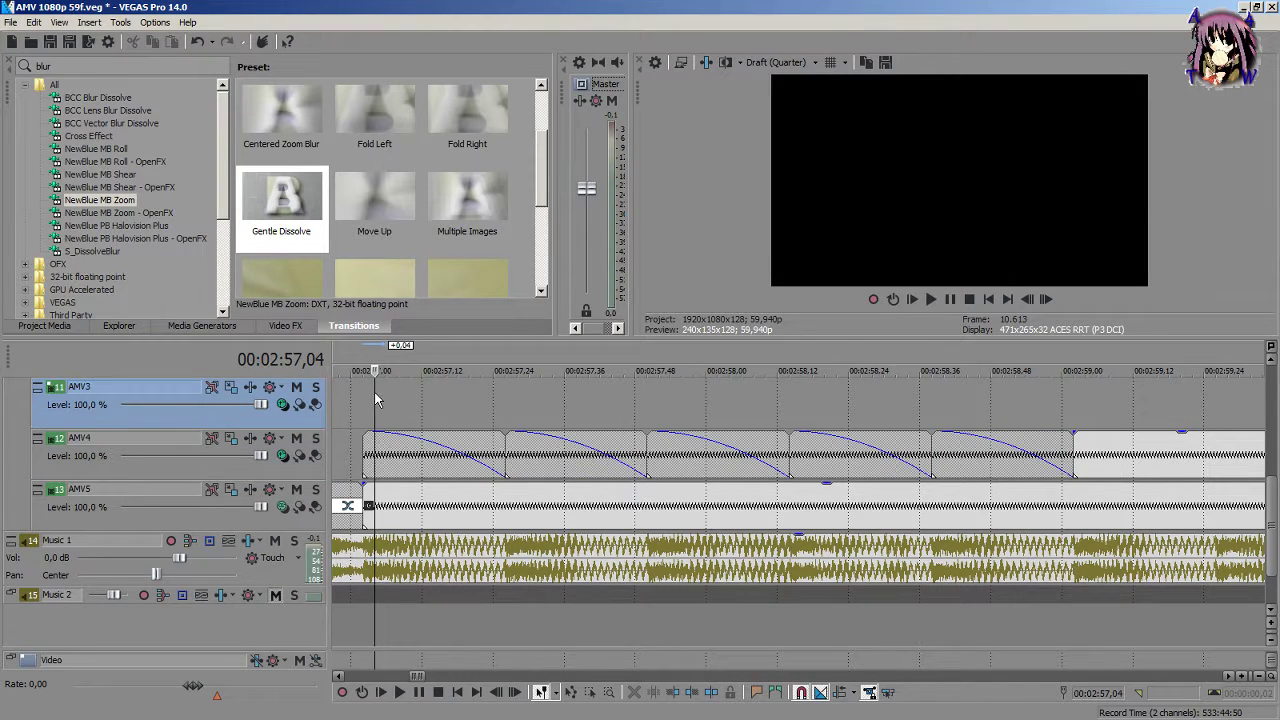
pyautogui.press('space')
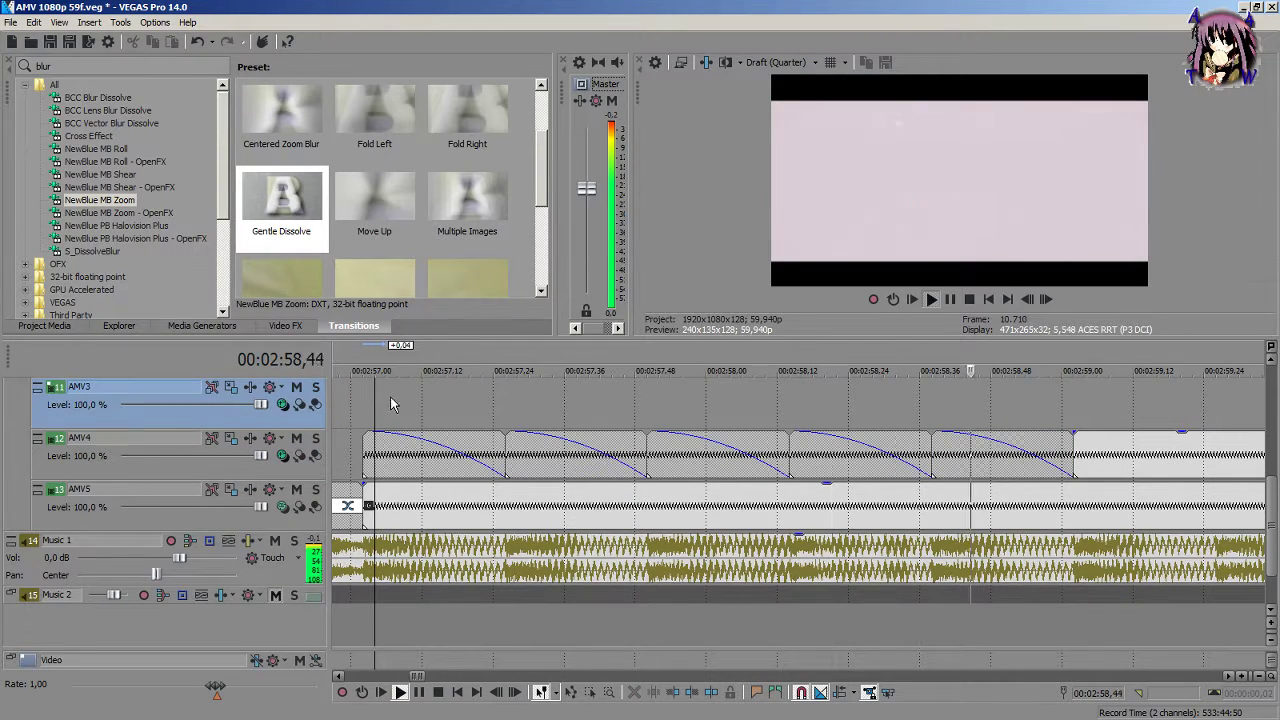
pyautogui.press('space')
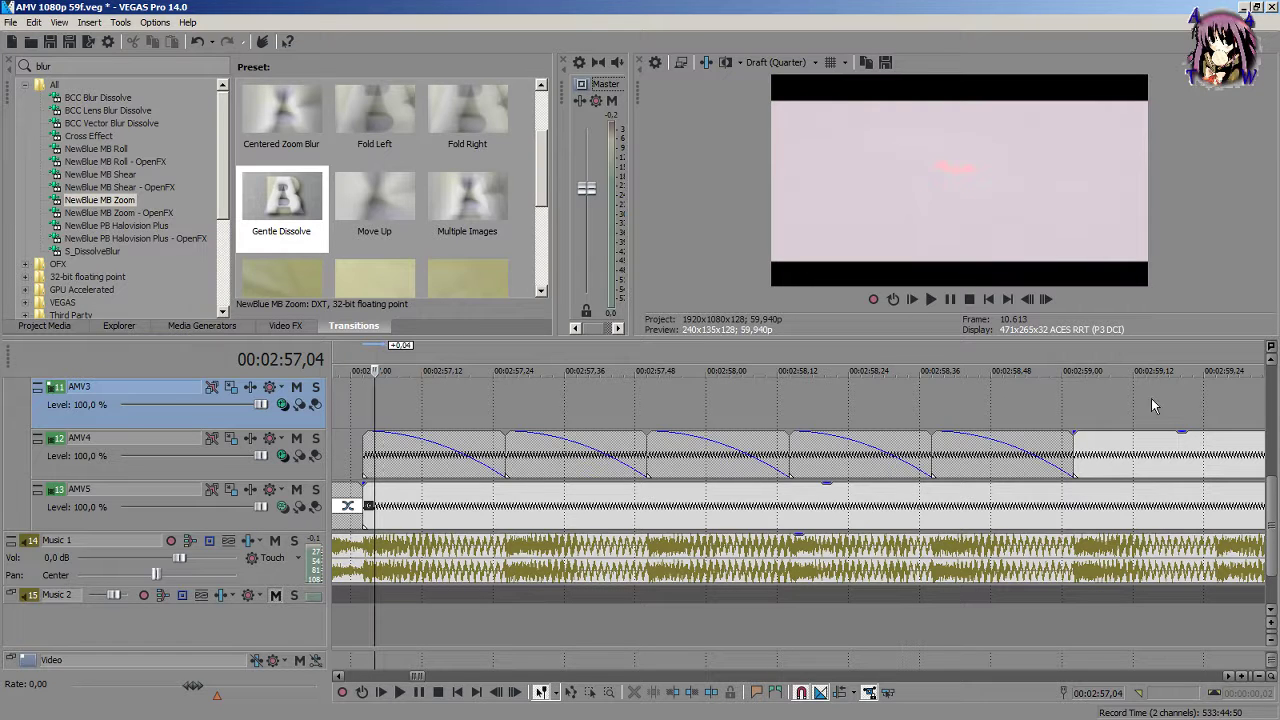
# Step: Mute the AMV5 track and play the faded AMV4 pieces on their own from the start of the first piece
pyautogui.click(1076, 416)
pyautogui.scroll(-2, 631, 463)
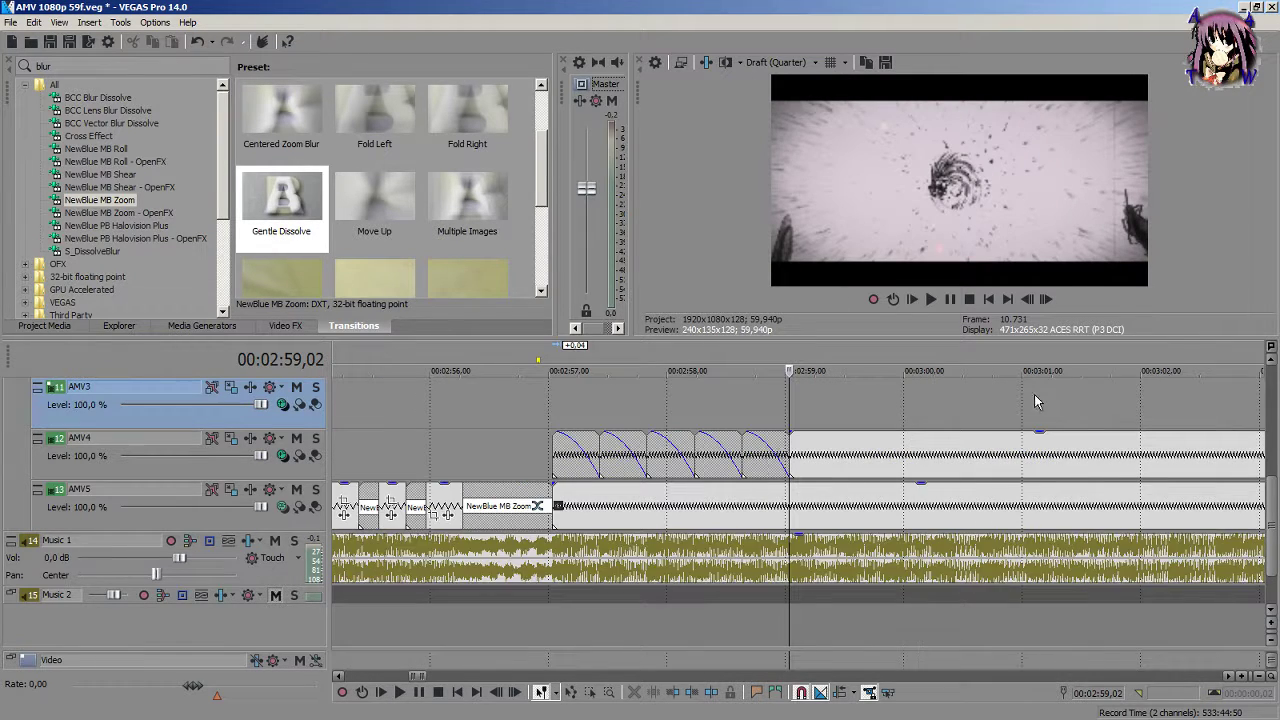
pyautogui.scroll(-2, 660, 463)
pyautogui.click(297, 490)
pyautogui.click(536, 417)
pyautogui.press('space')
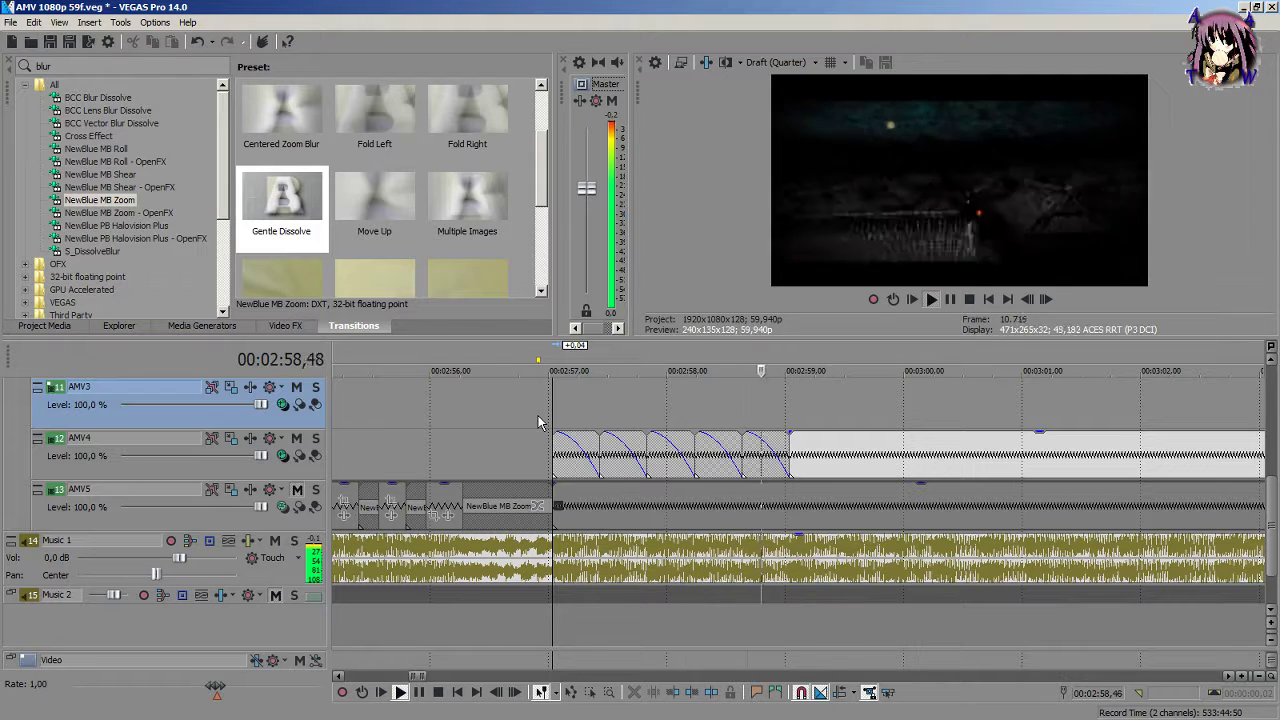
pyautogui.press('space')
# Step: Split the remaining AMV4 clip on the beat at 02:59,26 and fade out the new short piece over its whole length
pyautogui.click(819, 465)
pyautogui.scroll(5, 819, 465)
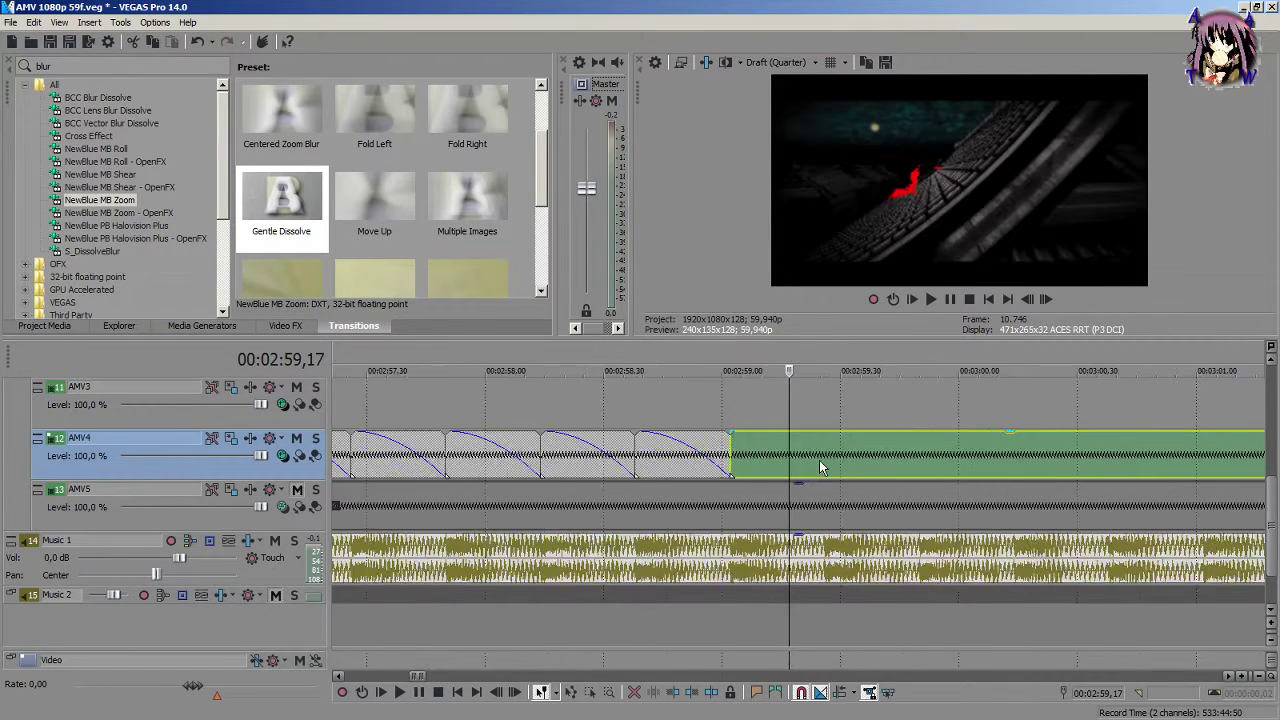
pyautogui.click(931, 466)
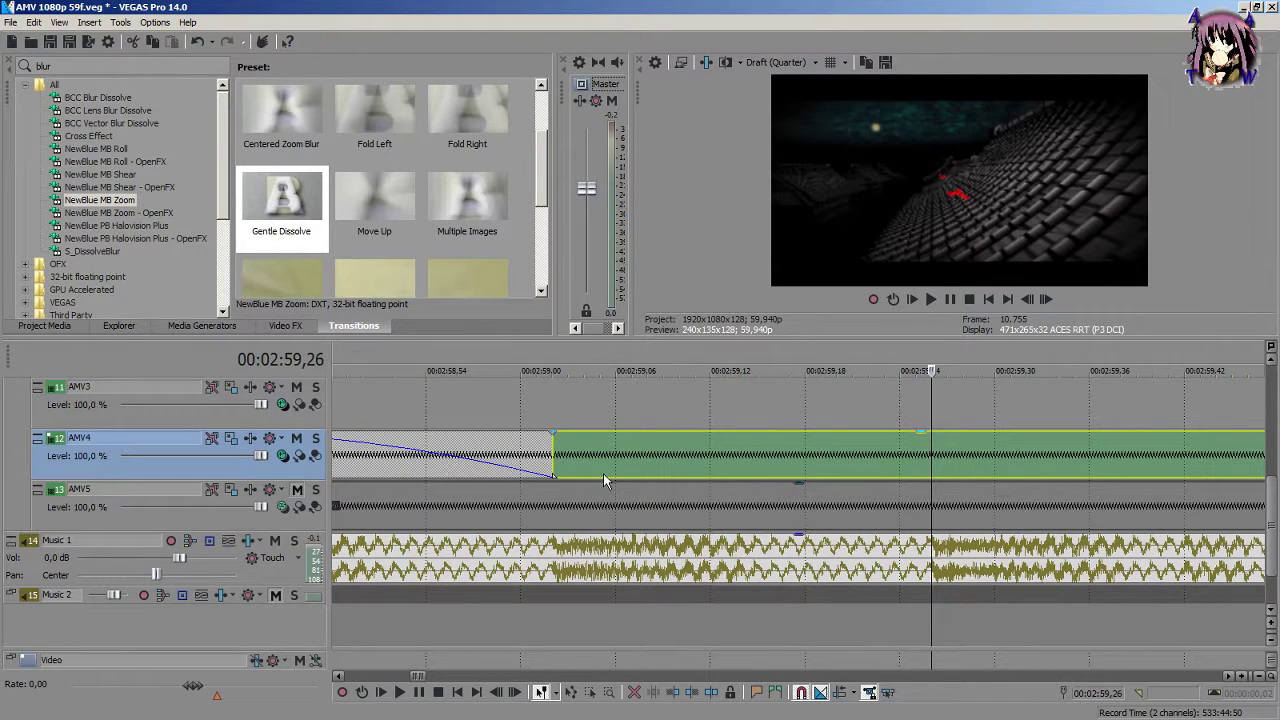
pyautogui.scroll(-2, 744, 513)
pyautogui.scroll(-2, 689, 527)
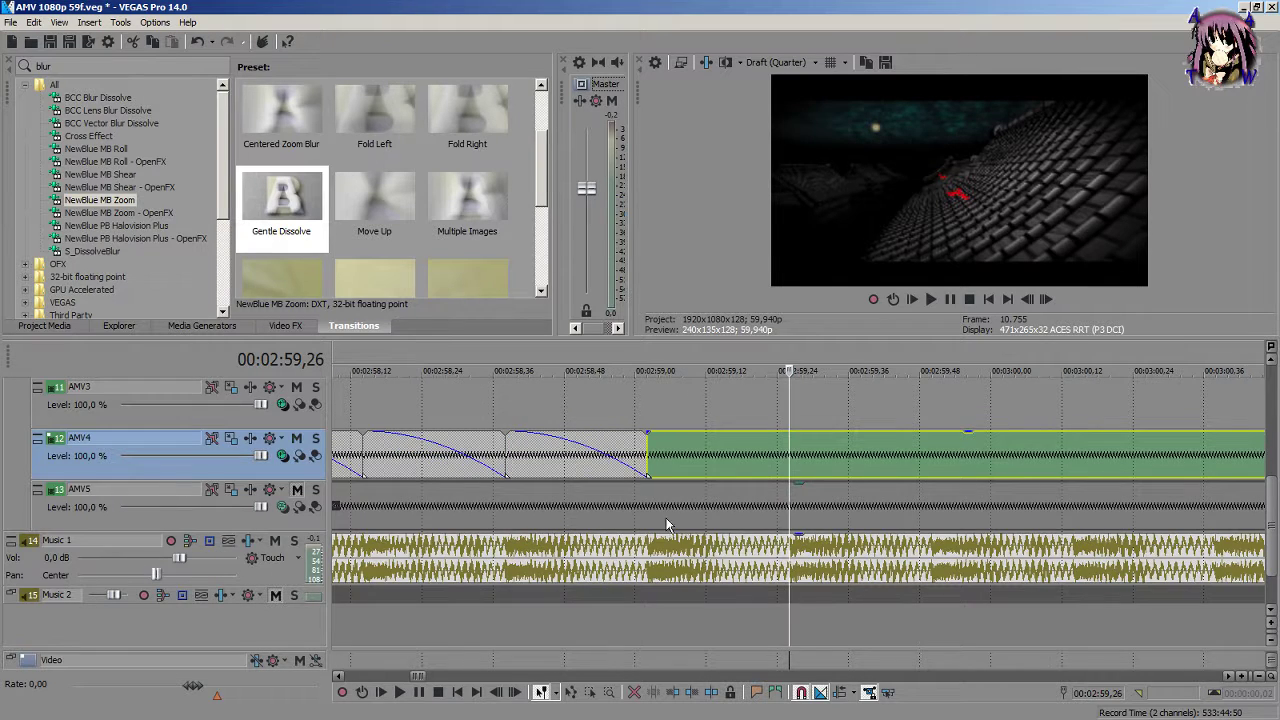
pyautogui.scroll(-2, 430, 496)
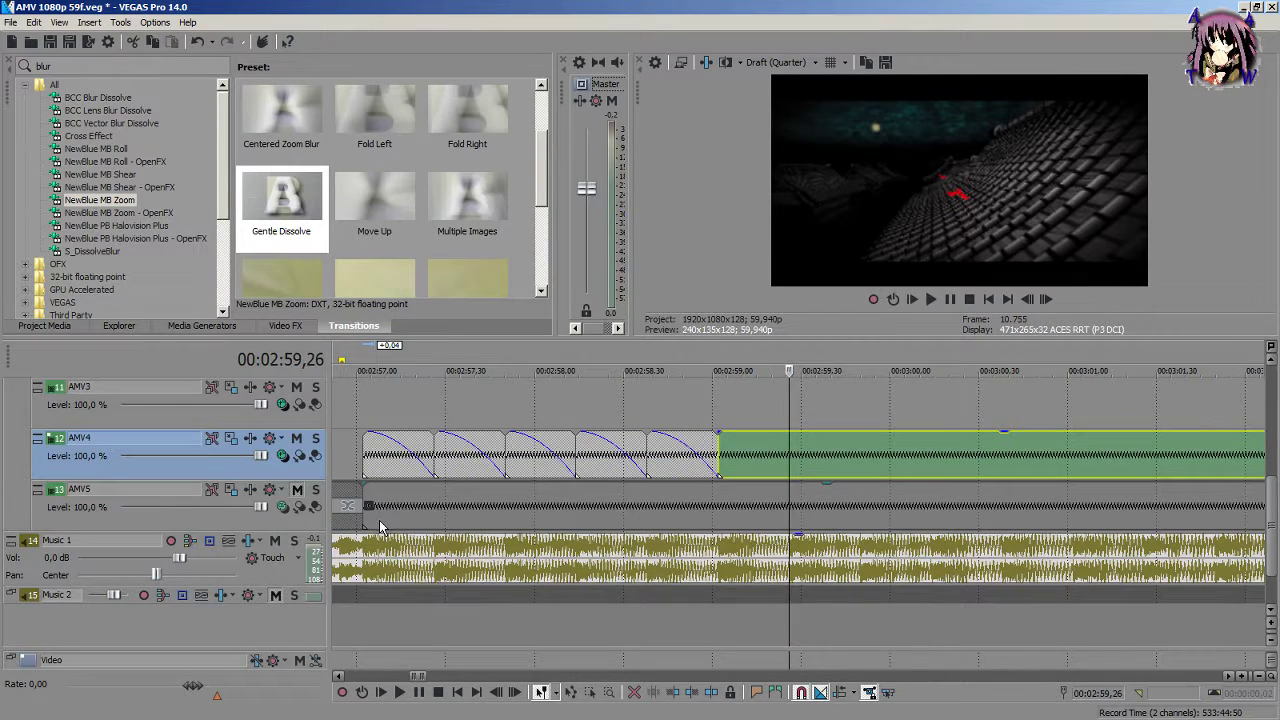
pyautogui.scroll(4, 712, 520)
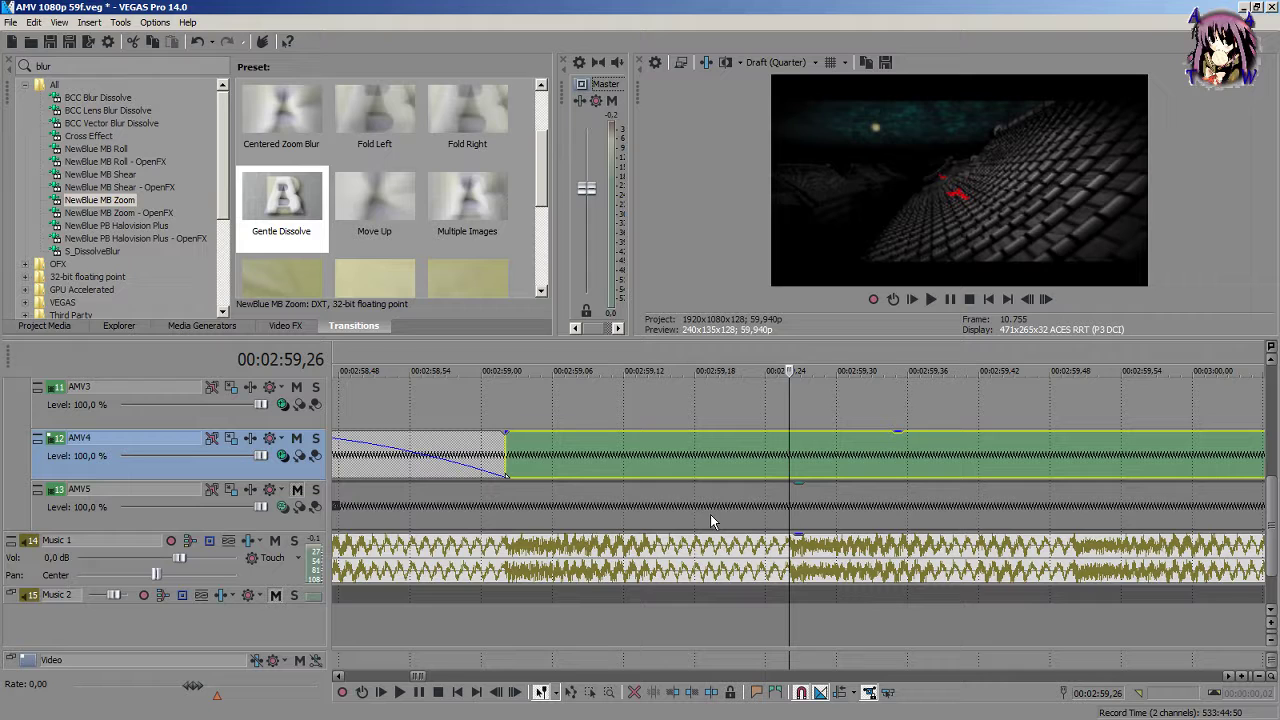
pyautogui.press('s')
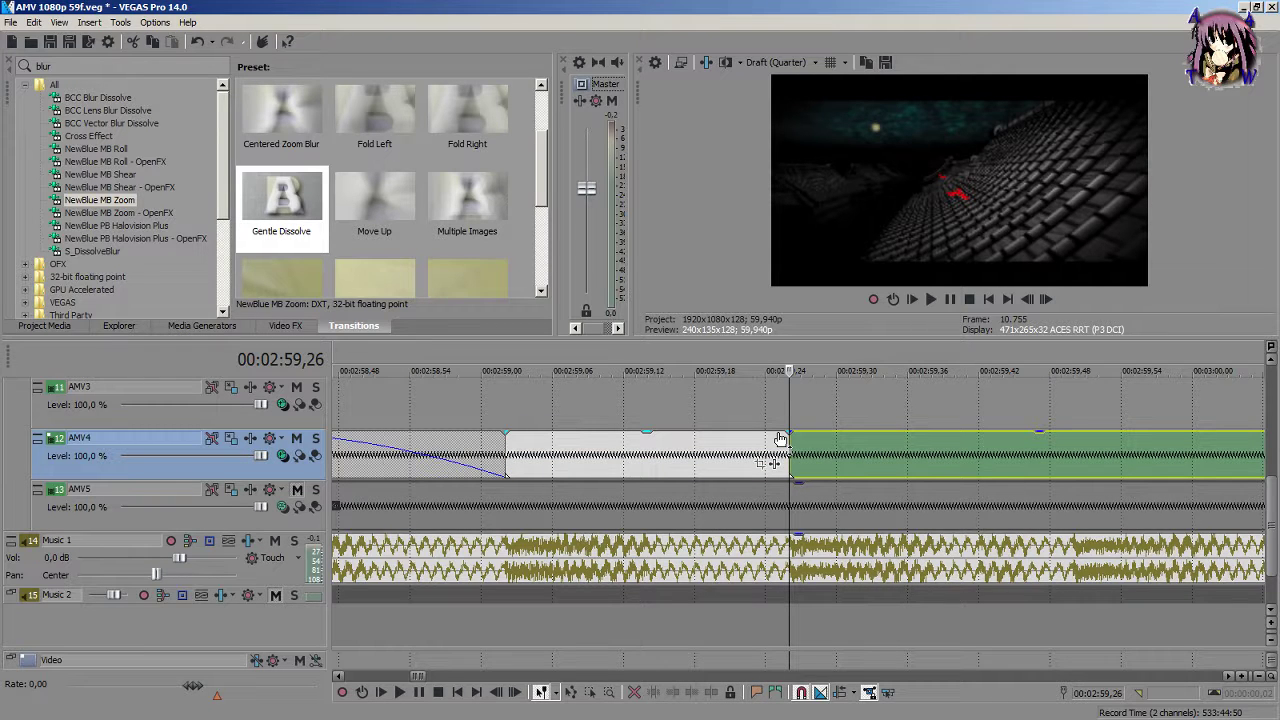
pyautogui.moveTo(780, 437); pyautogui.dragTo(508, 437)
pyautogui.scroll(-3, 884, 425)
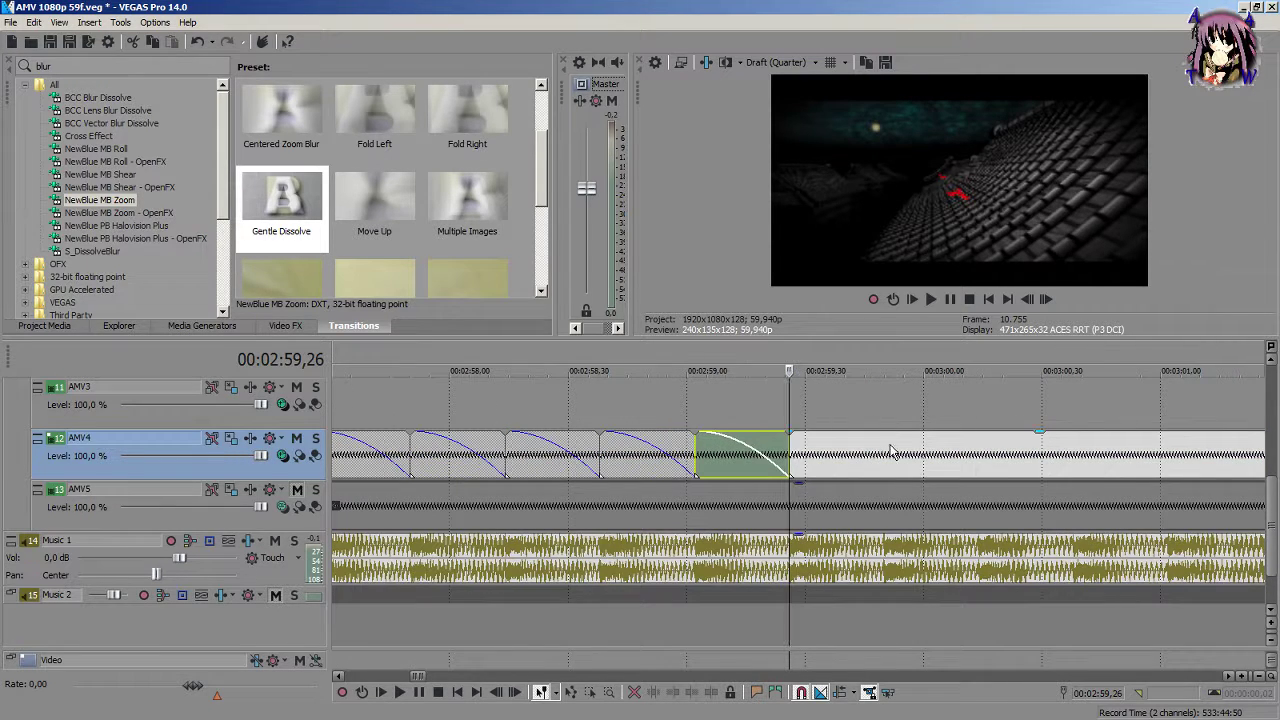
# Step: Split the remaining AMV4 clip on the beat at 02:59,50 and fade out the piece before it over its whole length
pyautogui.click(893, 457)
pyautogui.scroll(4, 800, 457)
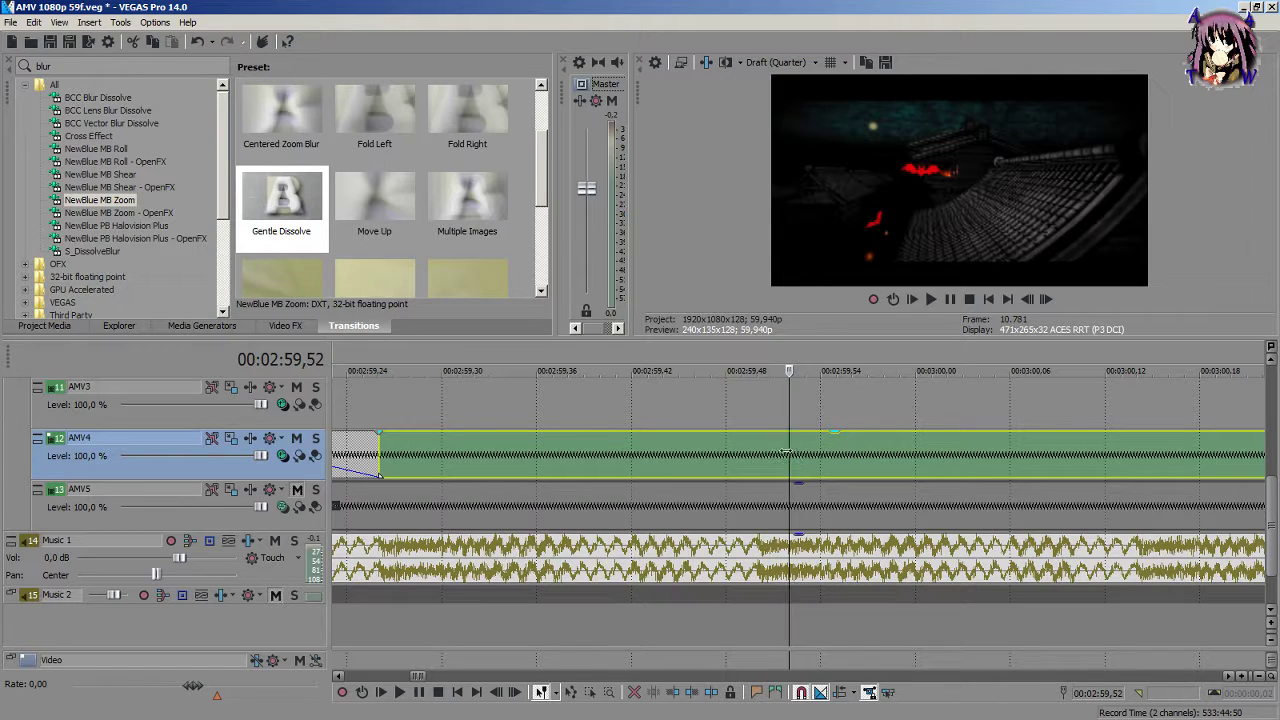
pyautogui.moveTo(790, 449); pyautogui.dragTo(757, 450)
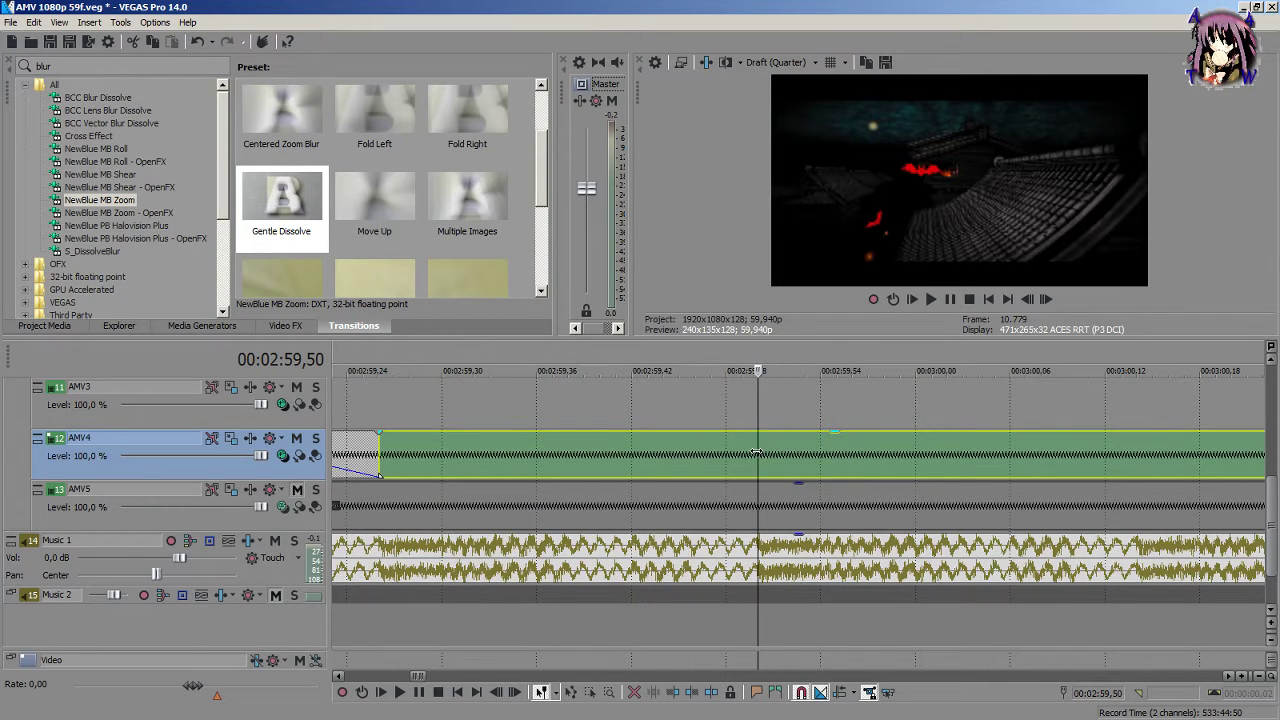
pyautogui.scroll(-3, 757, 451)
pyautogui.press('s')
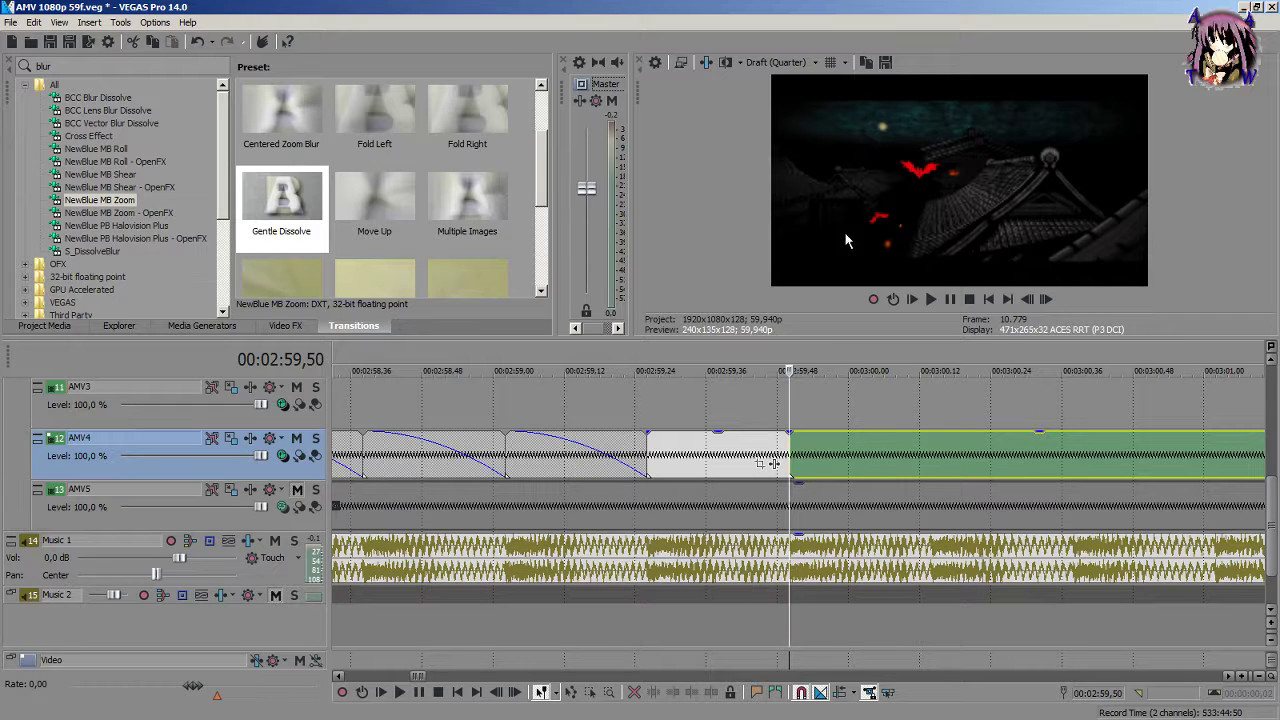
pyautogui.click(787, 440)
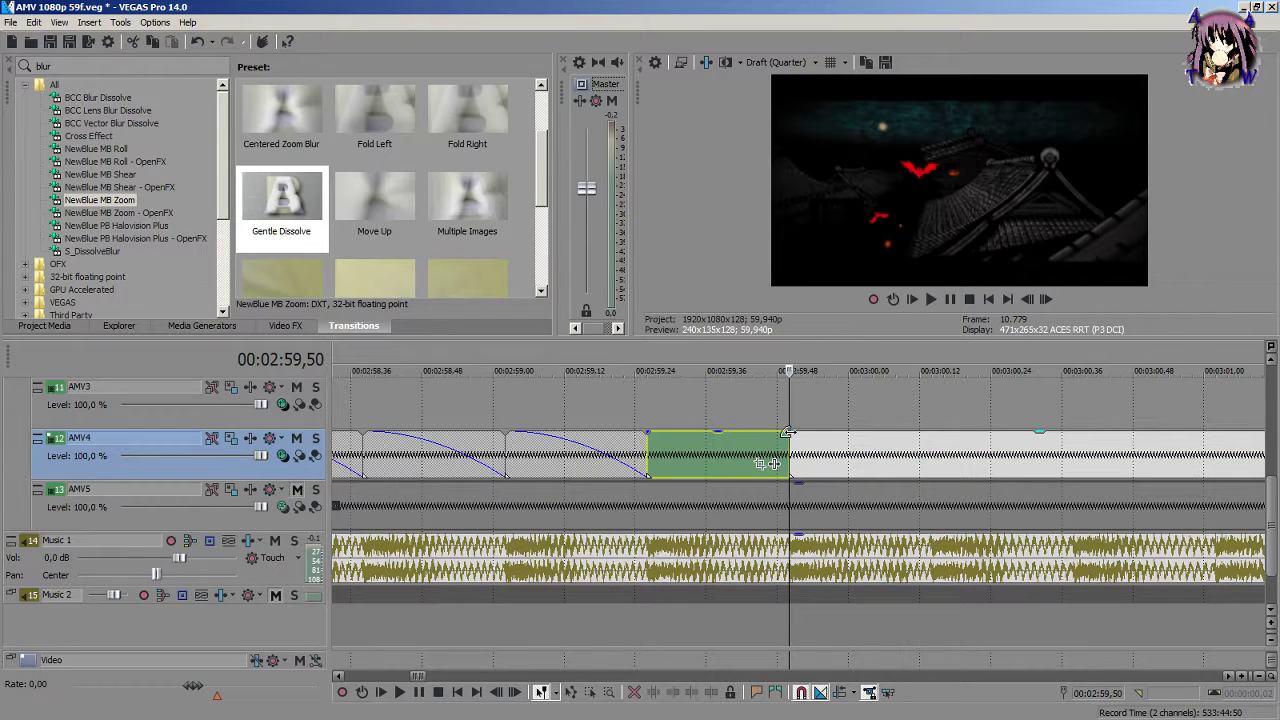
pyautogui.moveTo(790, 430); pyautogui.dragTo(626, 448)
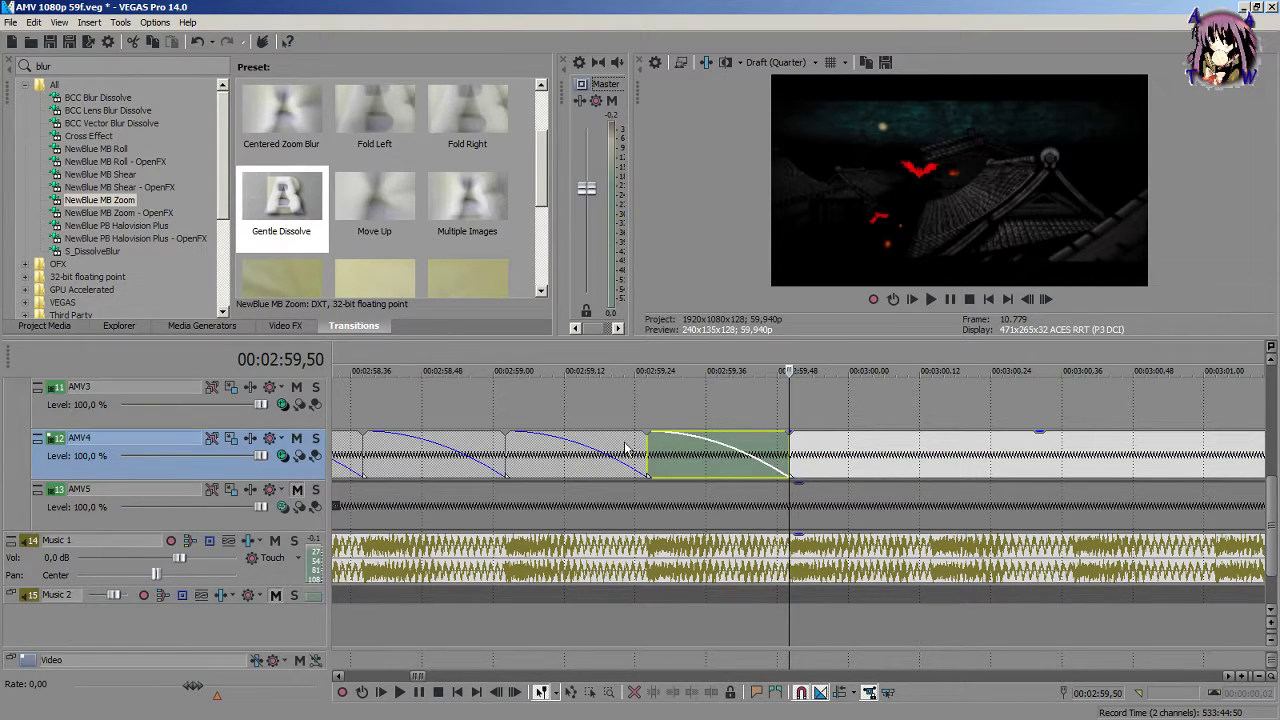
# Step: Split the remaining AMV4 clip at 03:00,14 and 03:00,38, fading out each new short piece over its whole length
pyautogui.click(940, 477)
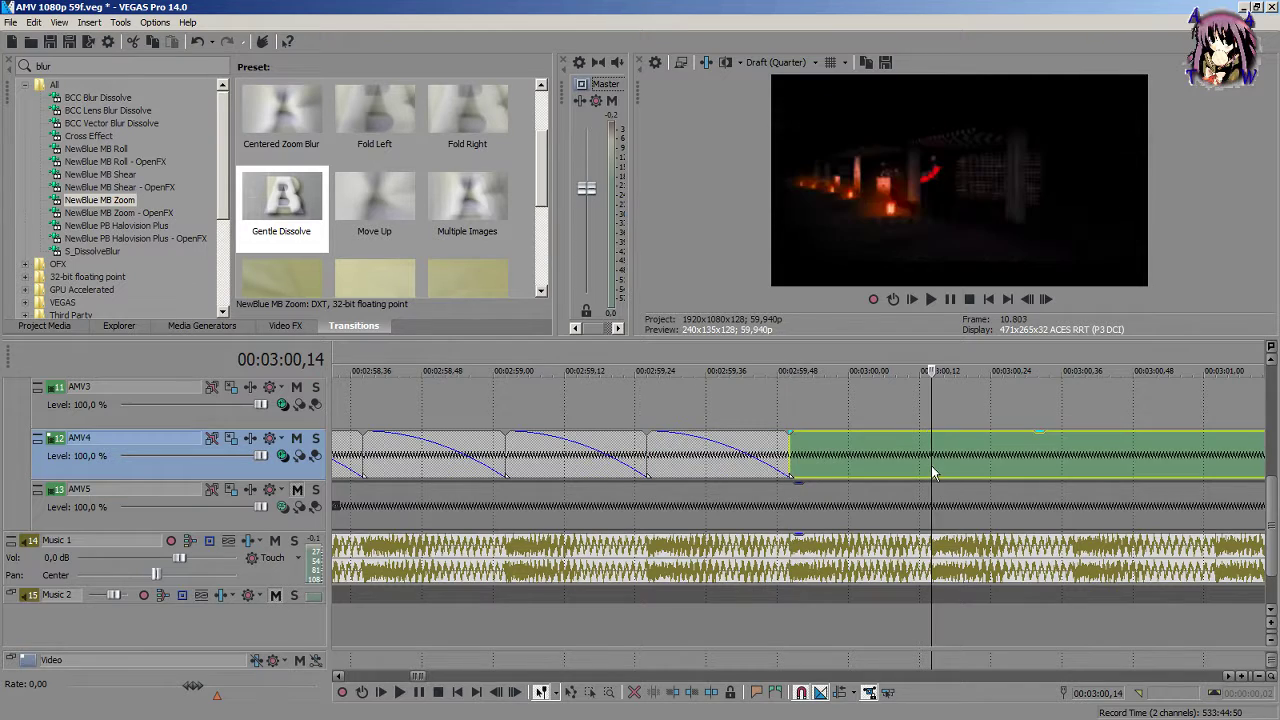
pyautogui.click(789, 439)
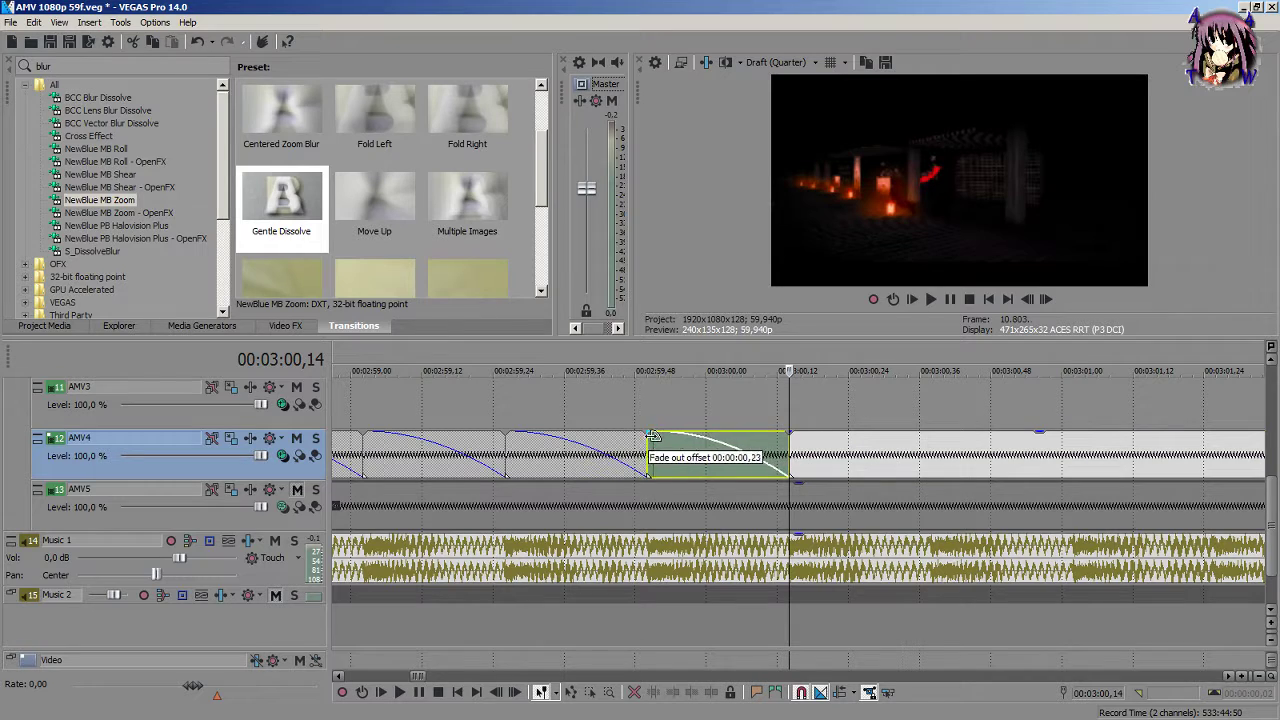
pyautogui.click(930, 472)
pyautogui.click(930, 472)
pyautogui.press('s')
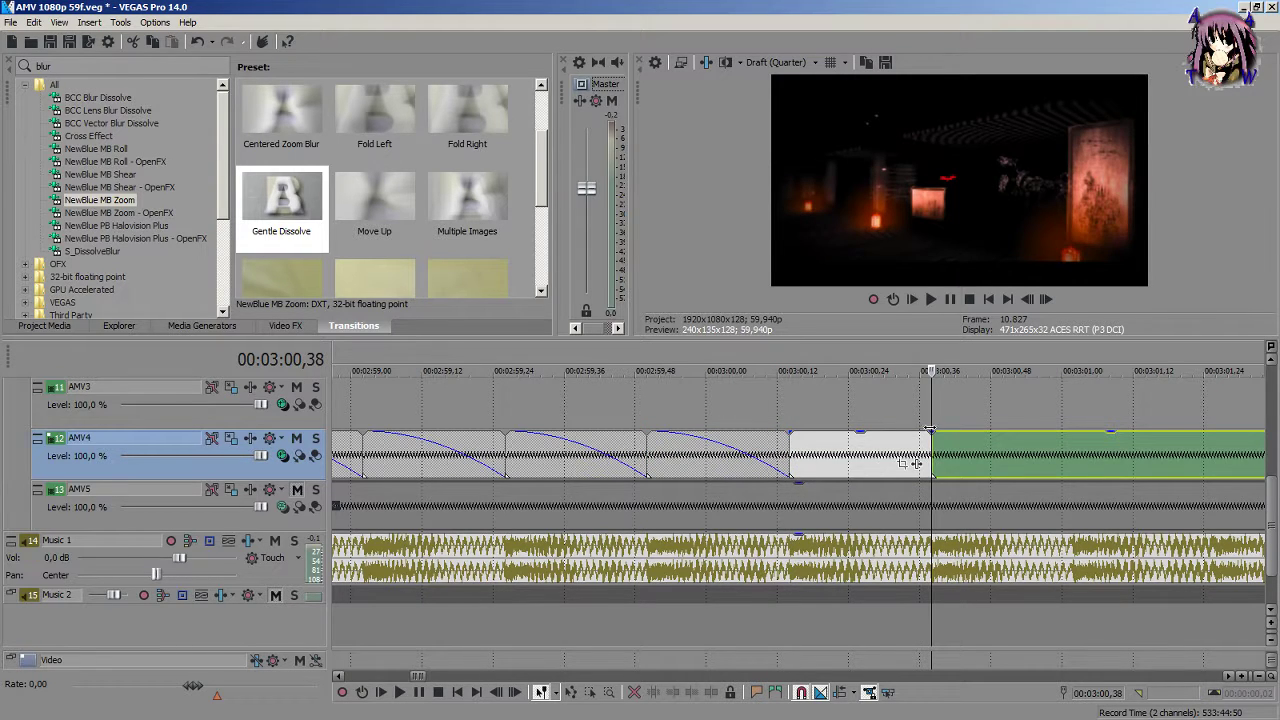
pyautogui.moveTo(932, 430); pyautogui.dragTo(815, 443)
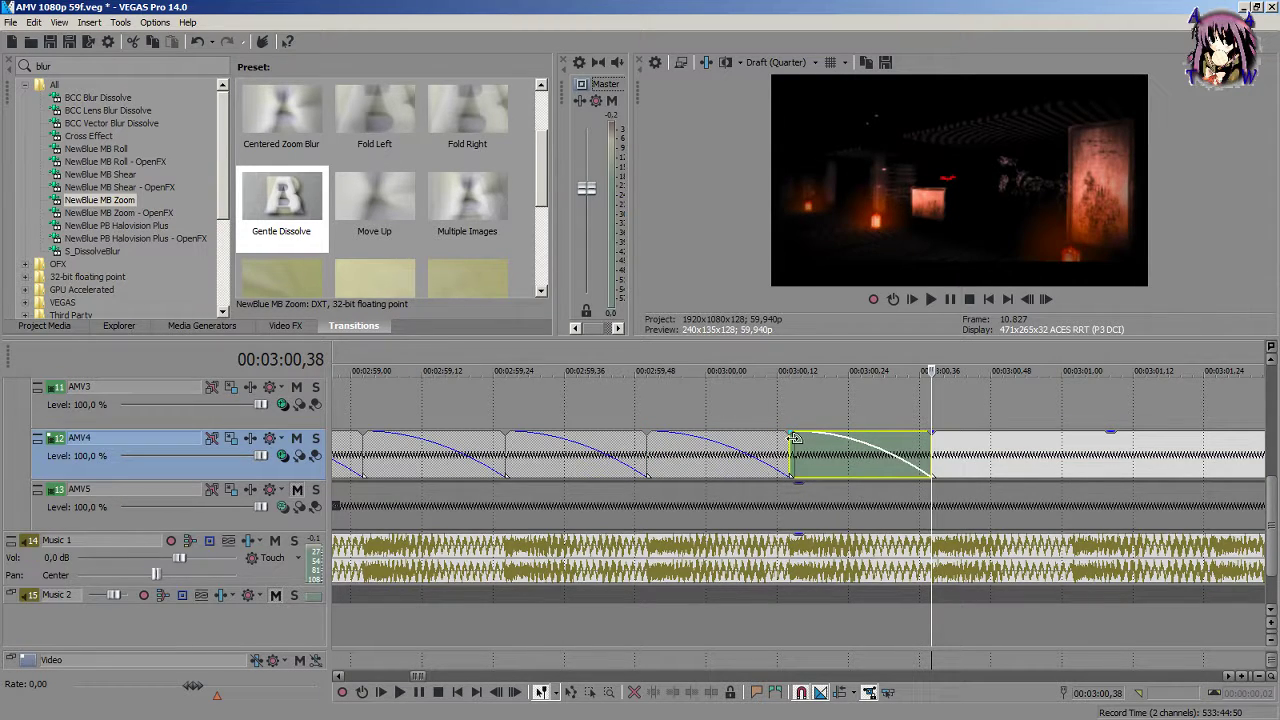
# Step: Split the remaining AMV4 clip at 03:01,02 and 03:01,26, fading out each new short piece over its whole length
pyautogui.click(1076, 474)
pyautogui.press('s')
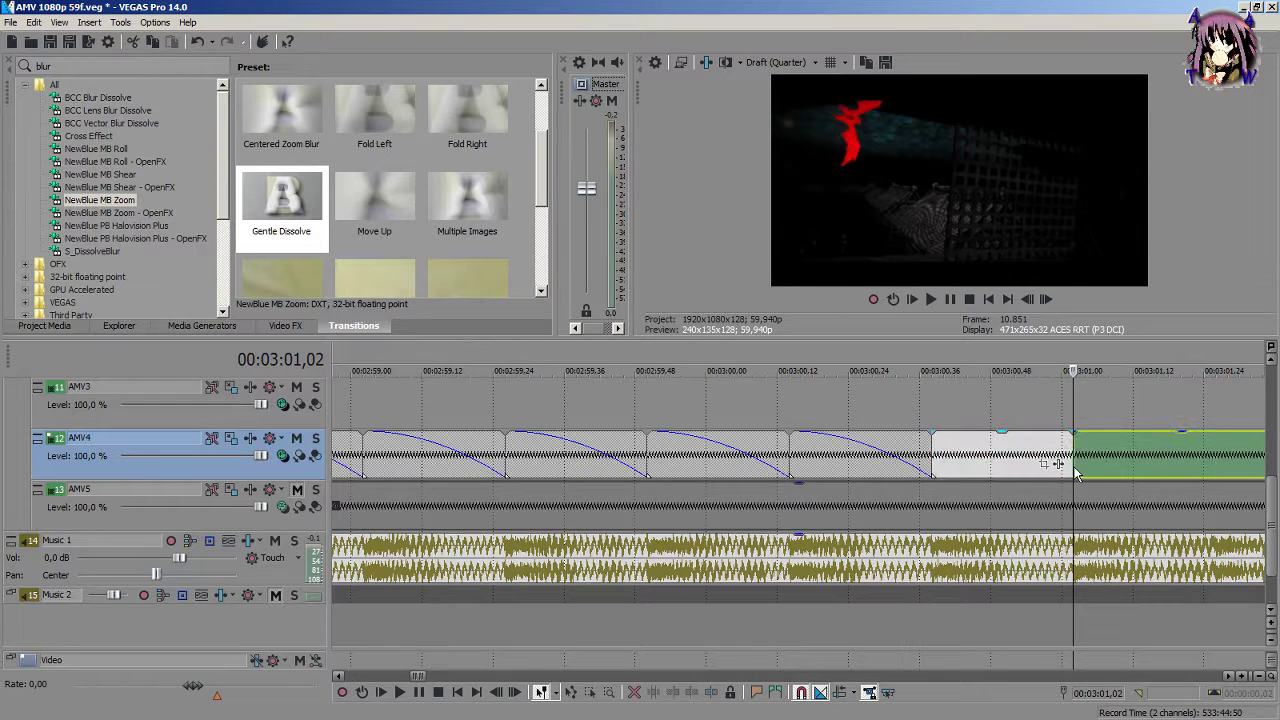
pyautogui.moveTo(1074, 432); pyautogui.dragTo(932, 434)
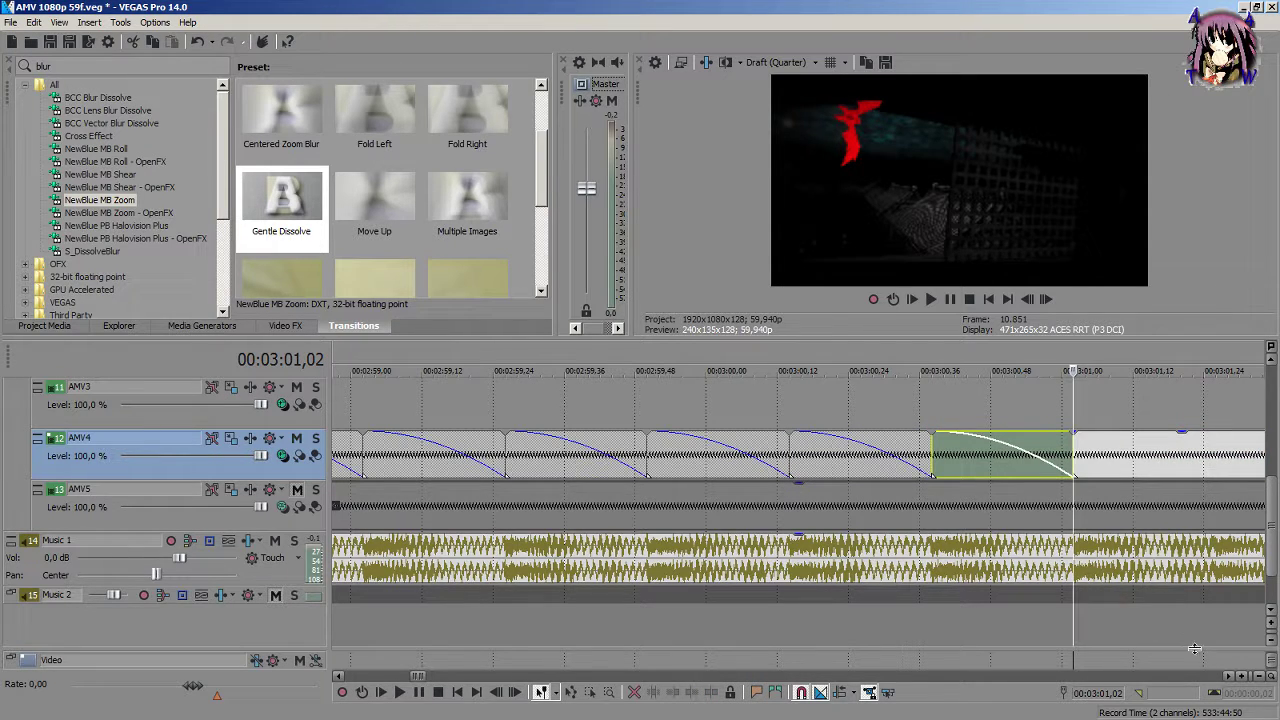
pyautogui.moveTo(1229, 678); pyautogui.dragTo(1229, 678)
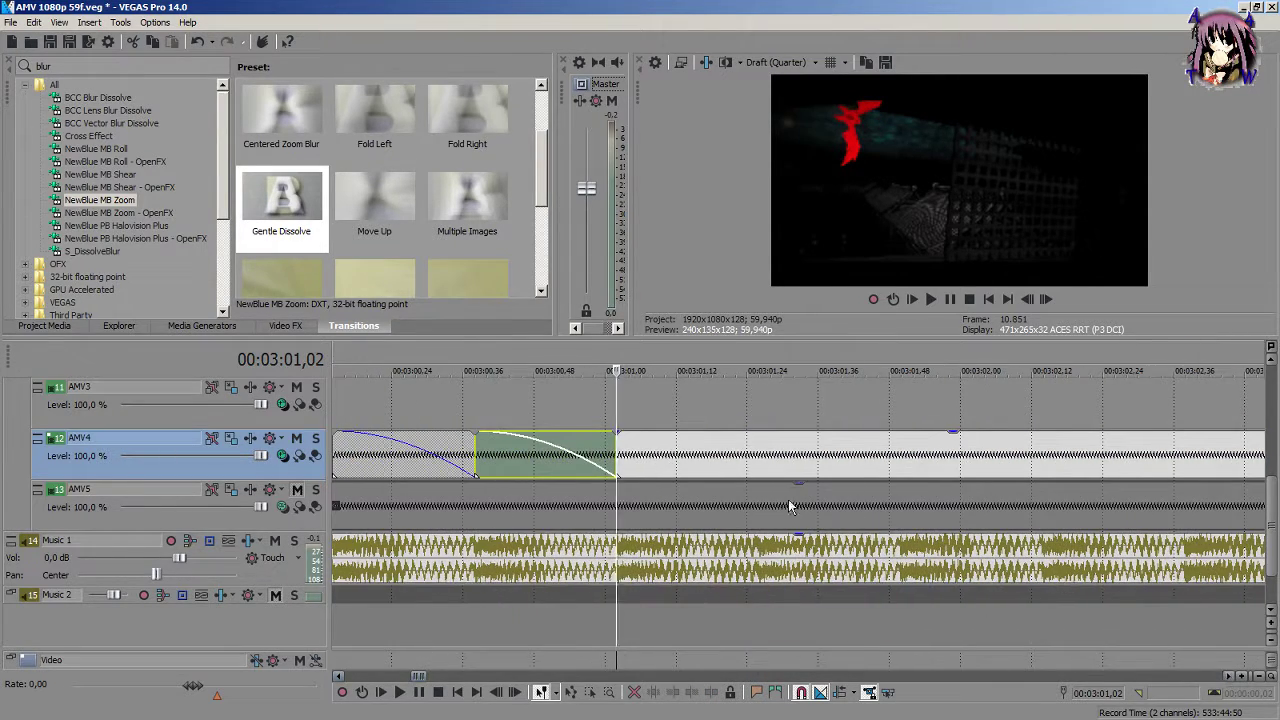
pyautogui.click(765, 446)
pyautogui.scroll(3, 770, 446)
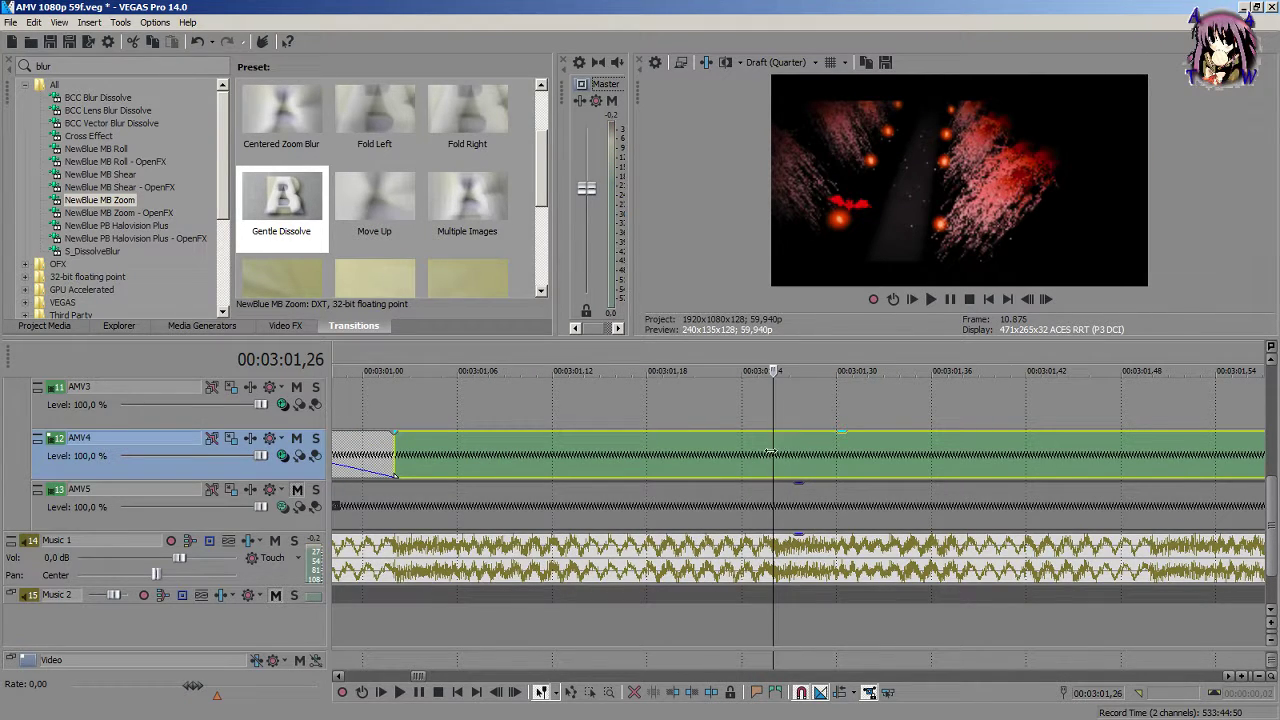
pyautogui.press('s')
pyautogui.scroll(-3, 772, 460)
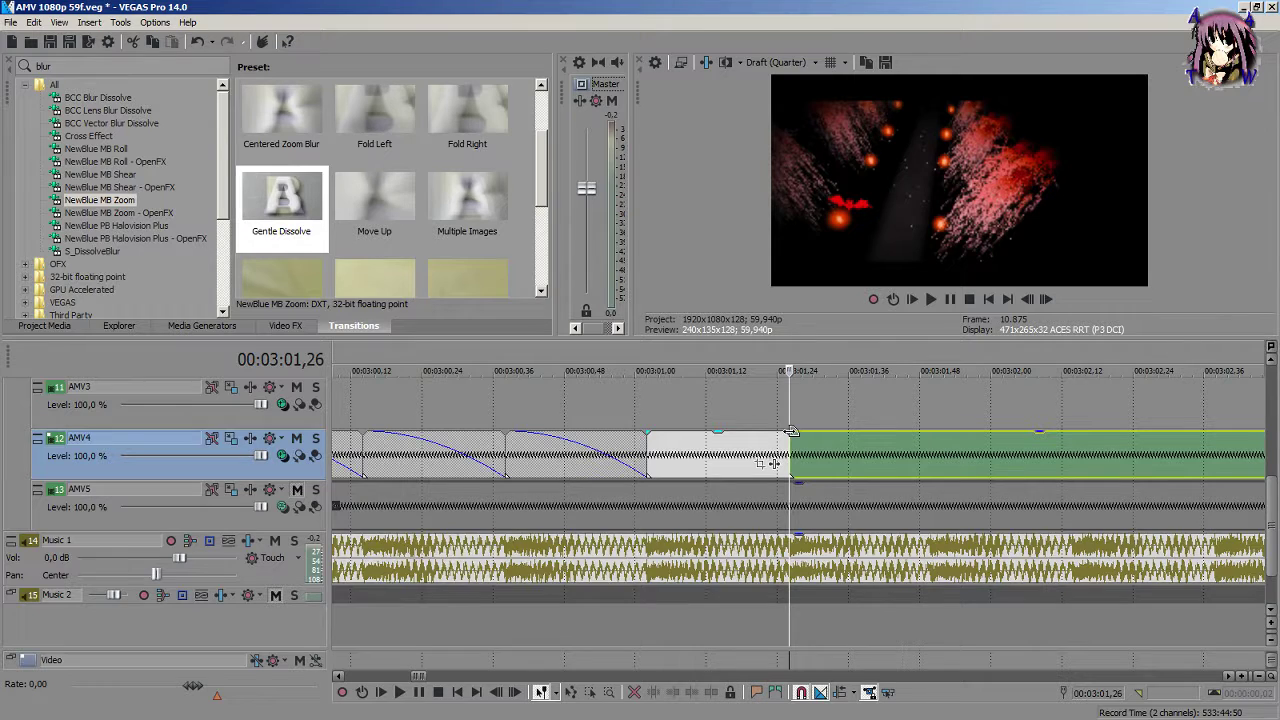
pyautogui.moveTo(790, 430); pyautogui.dragTo(650, 432)
# Step: Play the whole run of faded AMV4 pieces from 02:57,02 to check the flash rhythm against the music
pyautogui.scroll(-2, 830, 488)
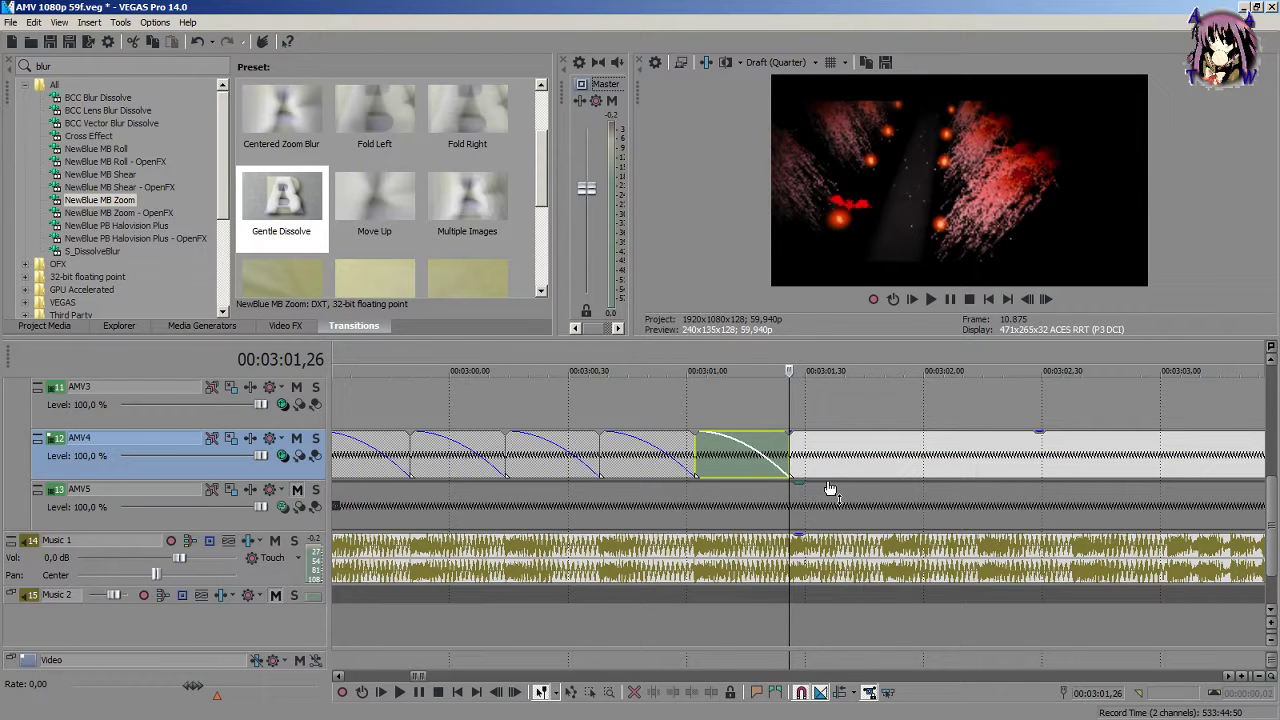
pyautogui.scroll(-3, 830, 488)
pyautogui.click(527, 402)
pyautogui.press('space')
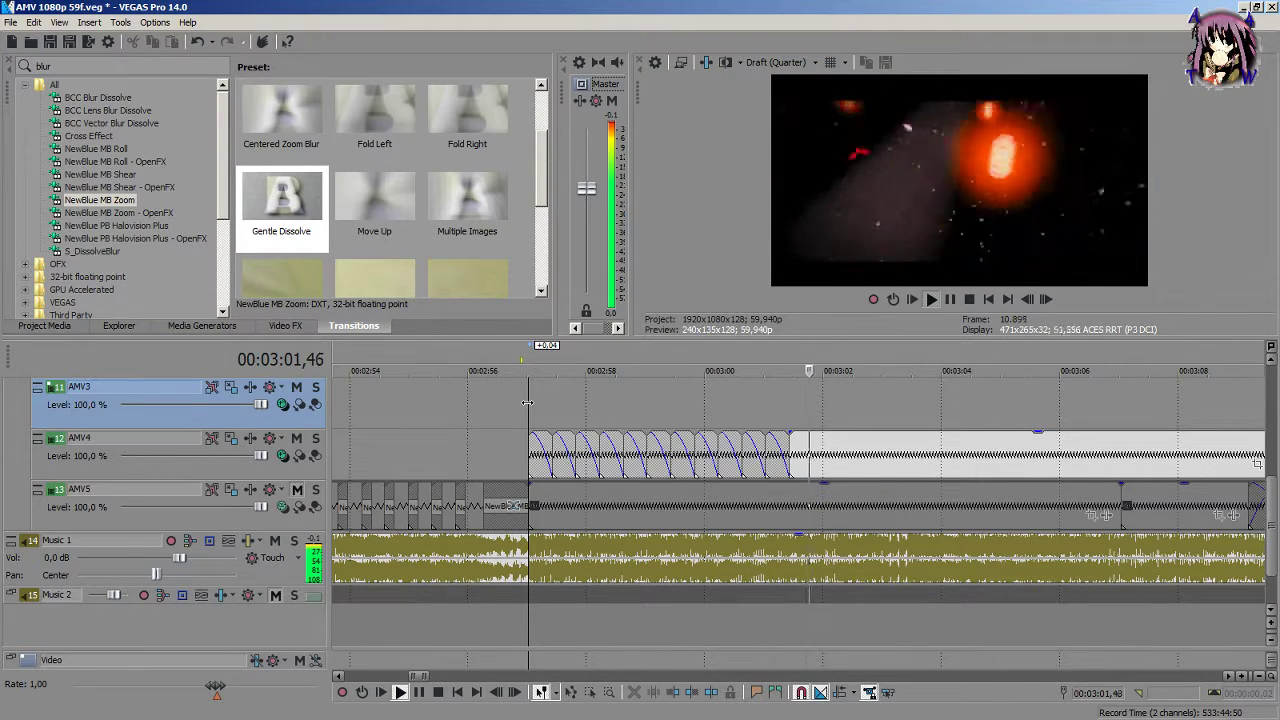
pyautogui.press('space')
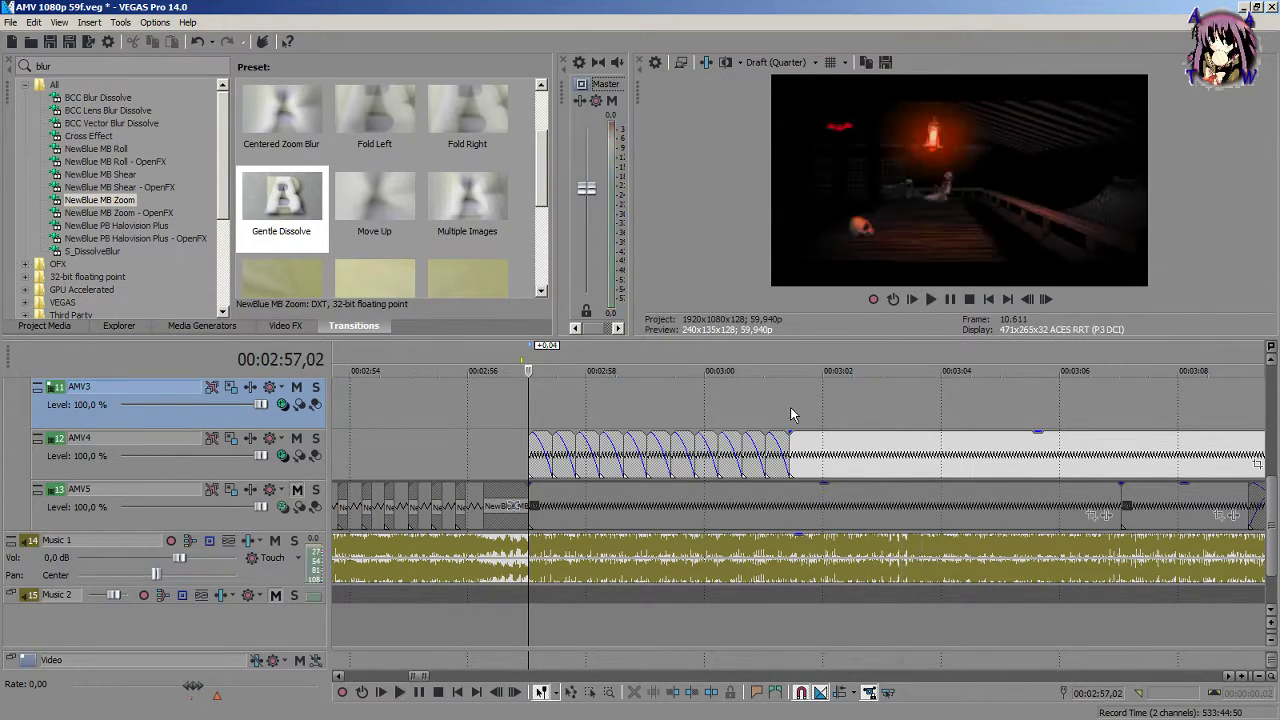
# Step: Split the remaining AMV4 clip at 03:01,50 and fade out the new short piece over its whole length
pyautogui.click(790, 413)
pyautogui.scroll(4, 800, 405)
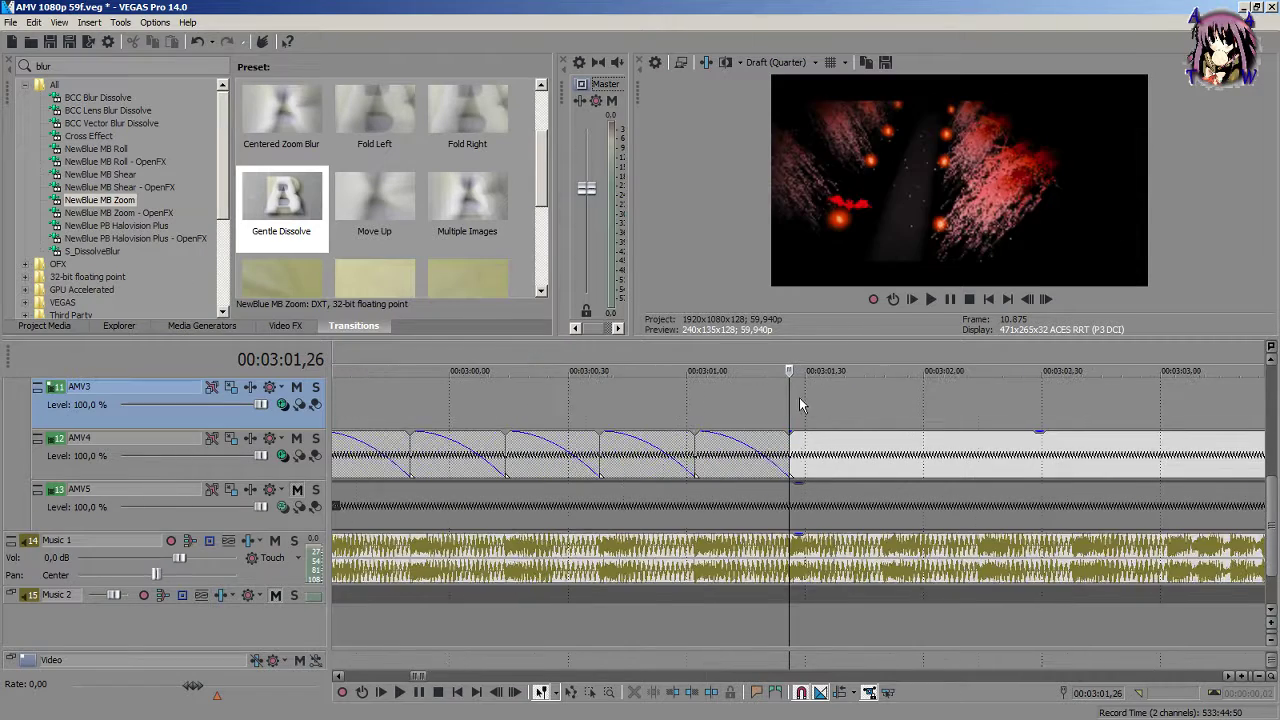
pyautogui.click(884, 468)
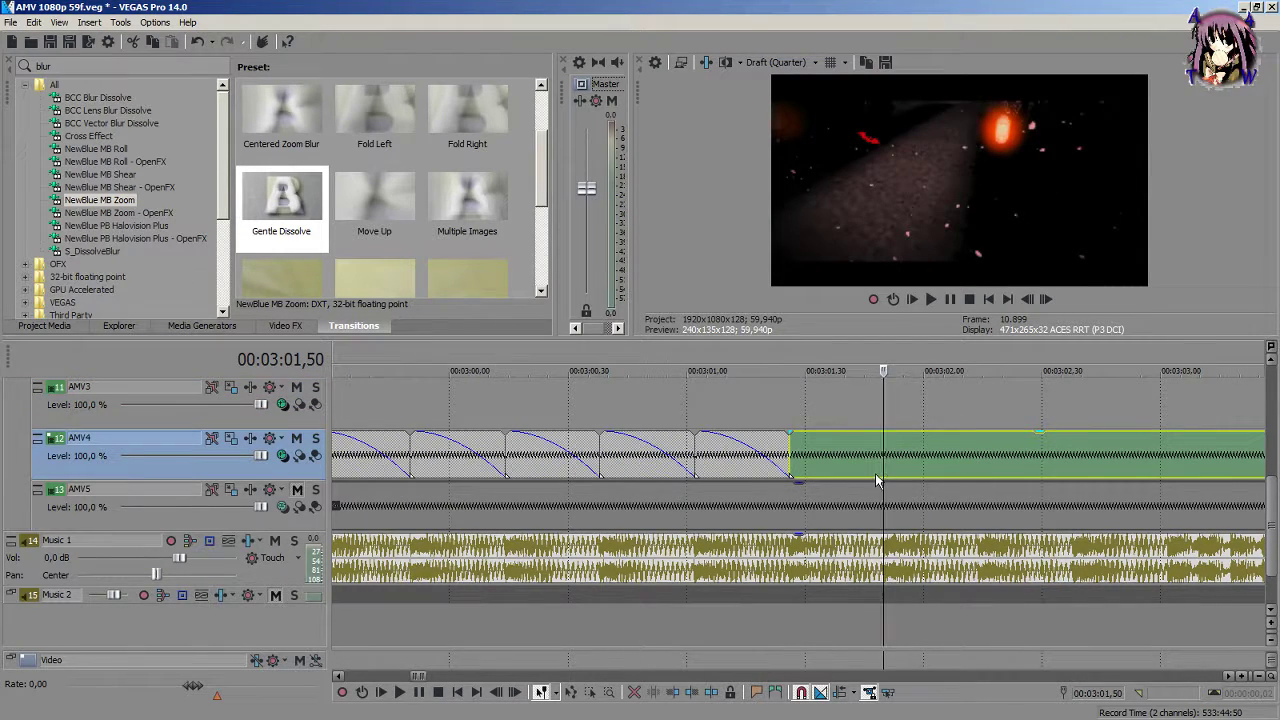
pyautogui.scroll(2, 829, 471)
pyautogui.scroll(-1, 789, 463)
pyautogui.press('s')
pyautogui.moveTo(788, 433); pyautogui.dragTo(519, 433)
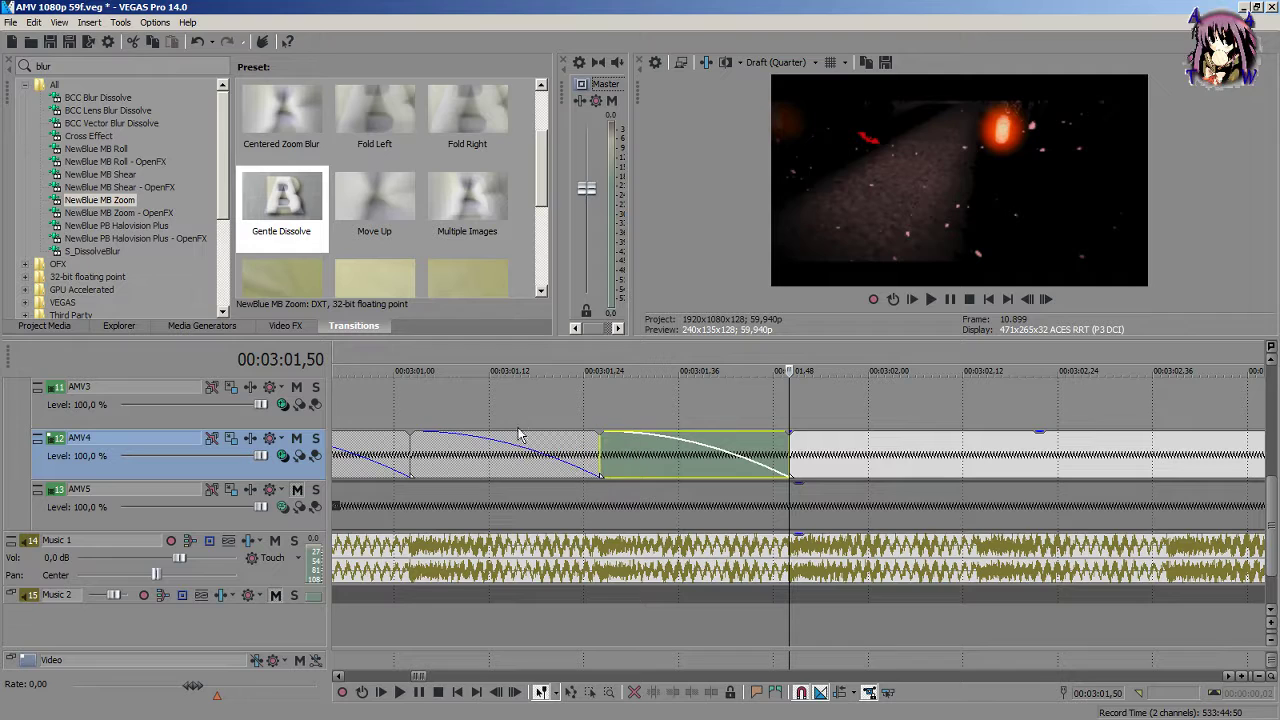
# Step: Split the remaining AMV4 clip at 03:02,14 and 03:02,38, fading out each new short piece over its whole length
pyautogui.click(978, 467)
pyautogui.press('s')
pyautogui.moveTo(979, 432); pyautogui.dragTo(790, 434)
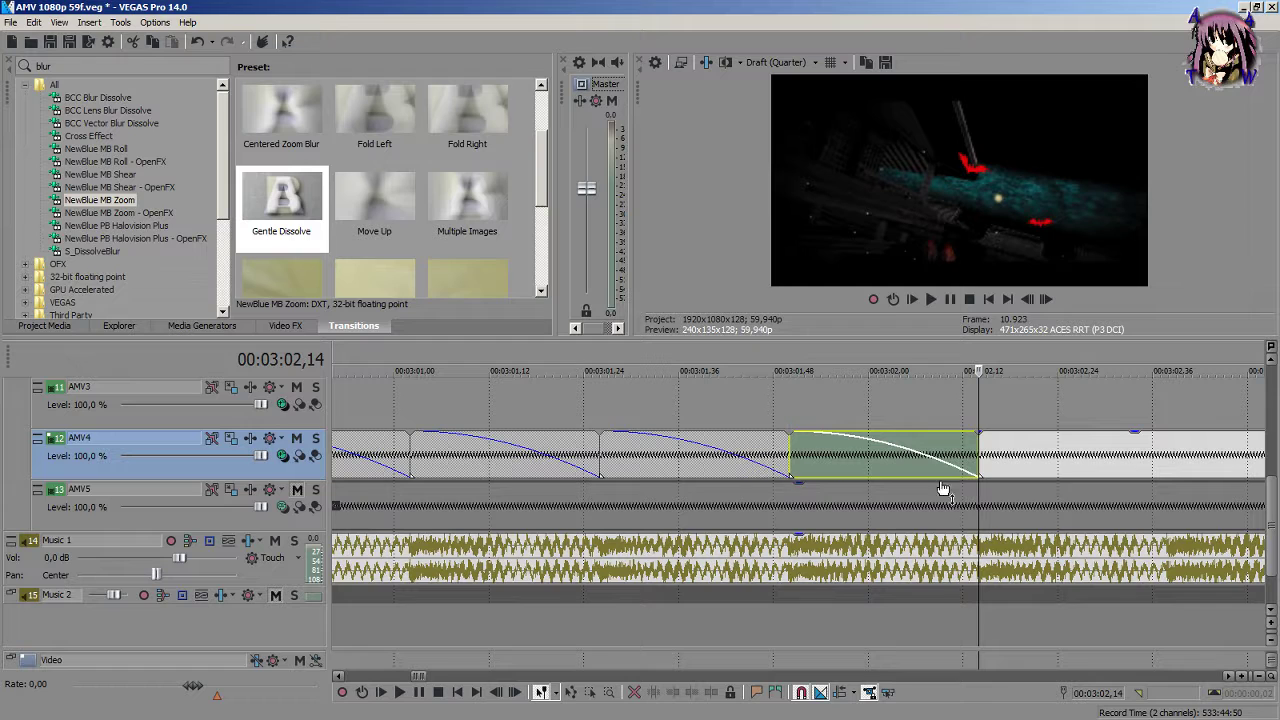
pyautogui.click(1168, 460)
pyautogui.press('s')
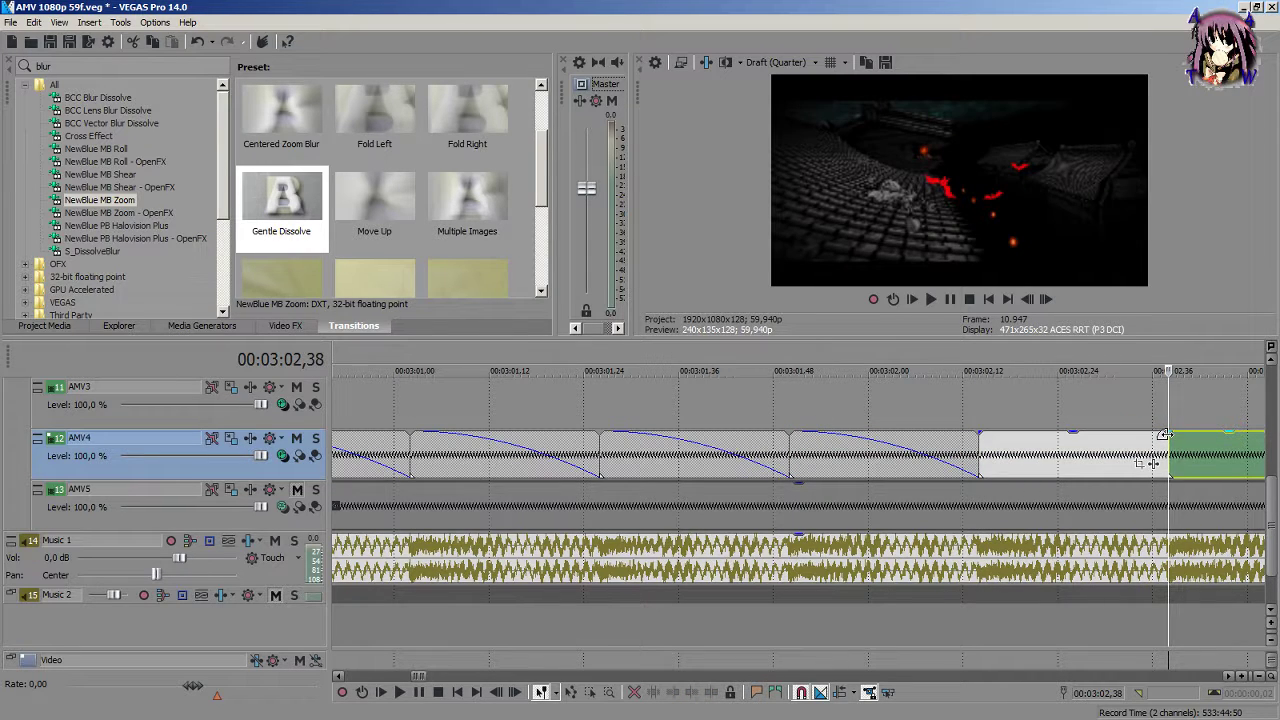
pyautogui.click(1163, 435)
pyautogui.moveTo(640, 8); pyautogui.dragTo(545, 2)
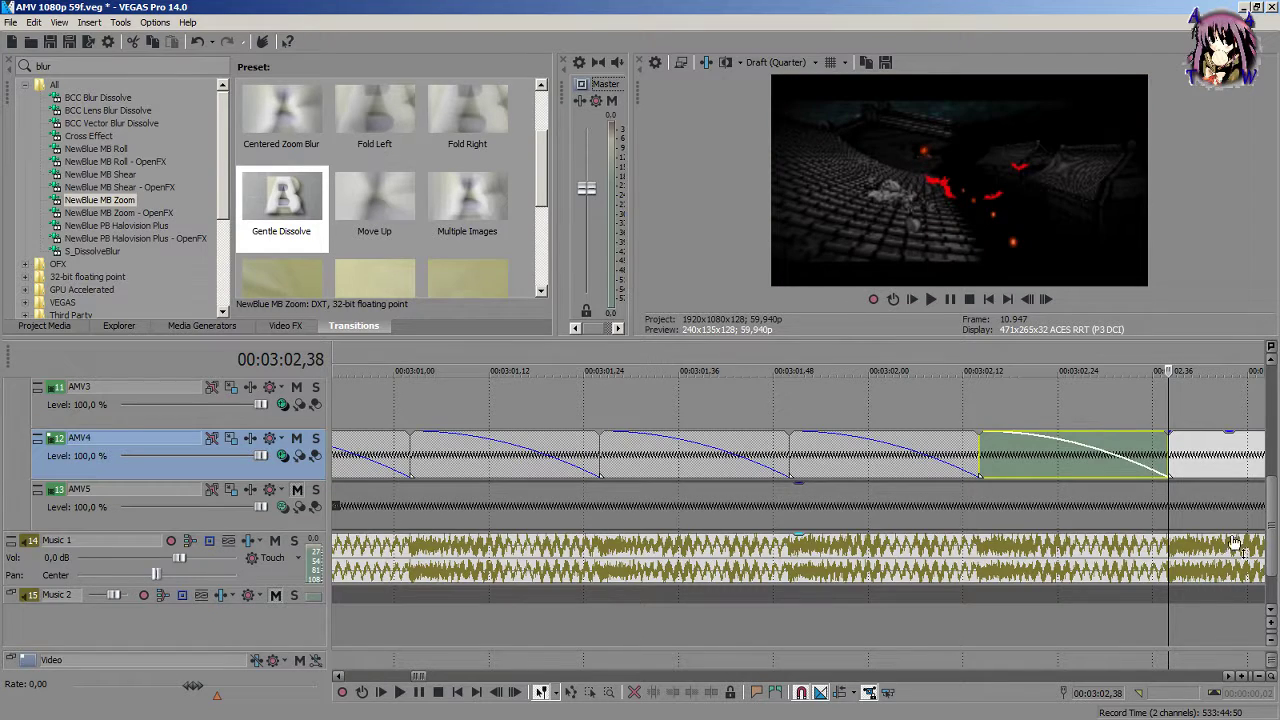
# Step: Split the remaining AMV4 clip at 03:03,02 and fade out the new short piece over its whole length
pyautogui.scroll(-3, 1238, 541)
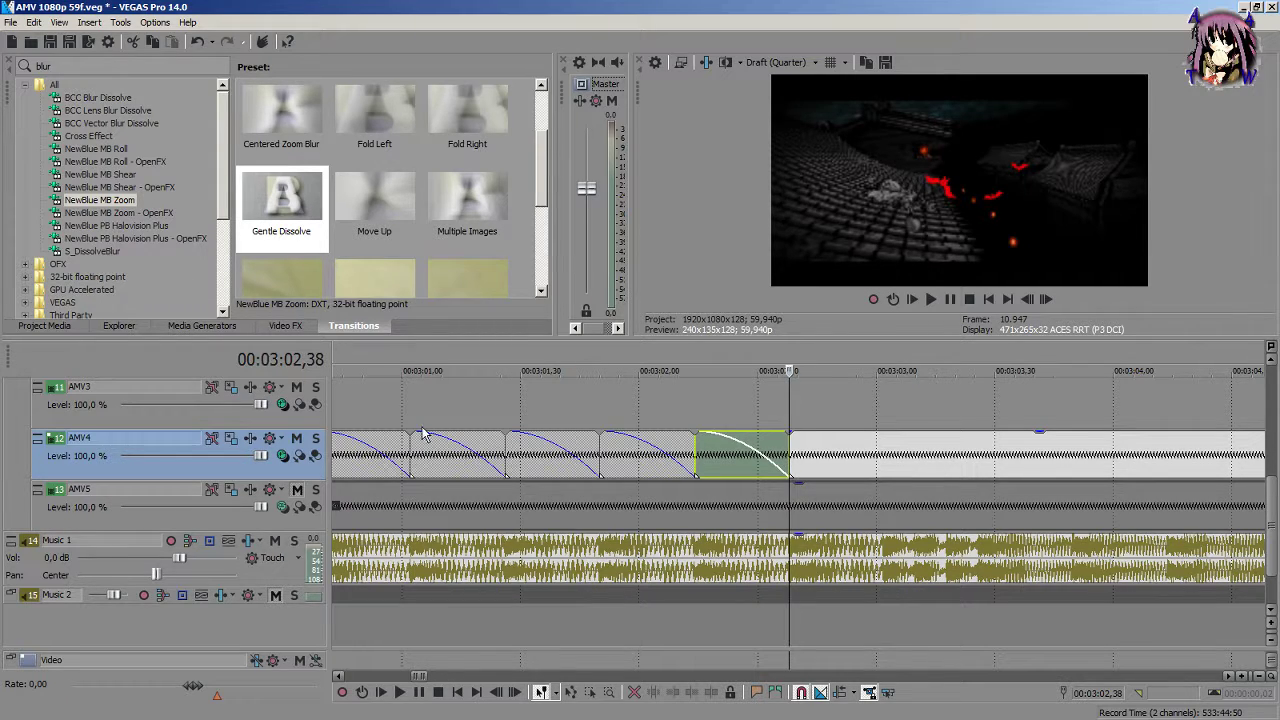
pyautogui.click(883, 476)
pyautogui.scroll(5, 883, 476)
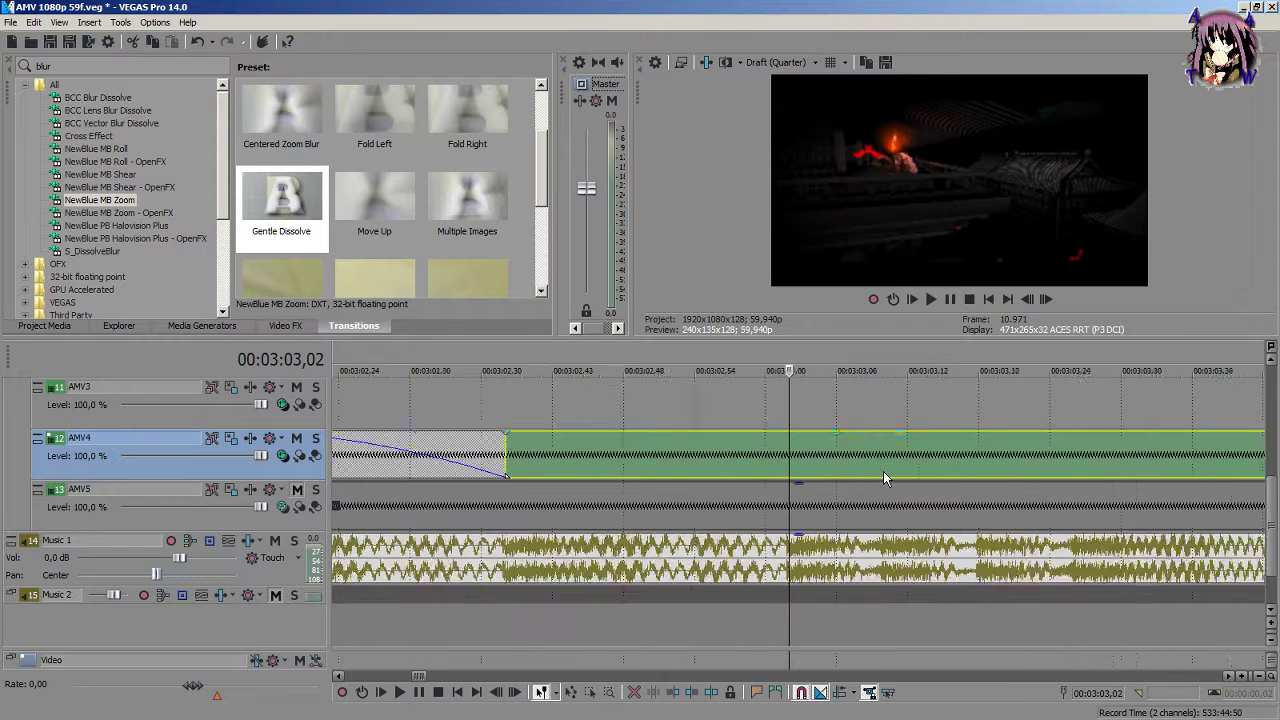
pyautogui.click(790, 470)
pyautogui.scroll(-3, 780, 466)
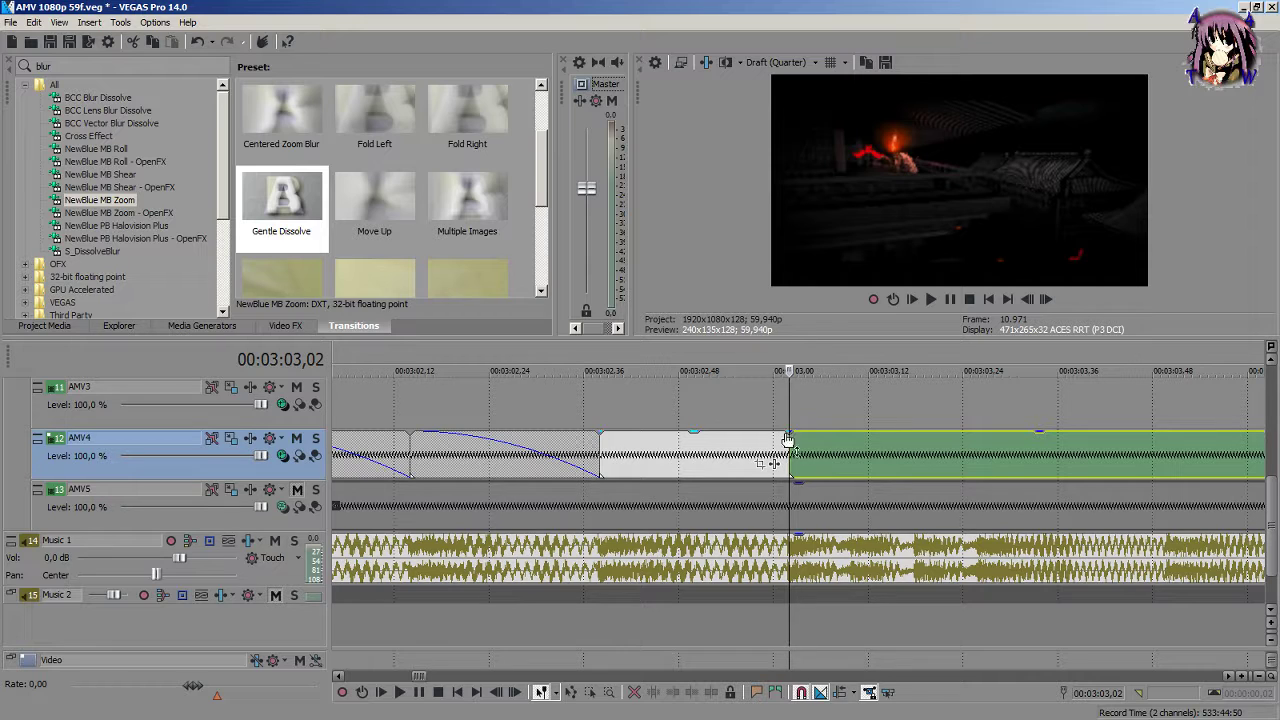
pyautogui.click(786, 440)
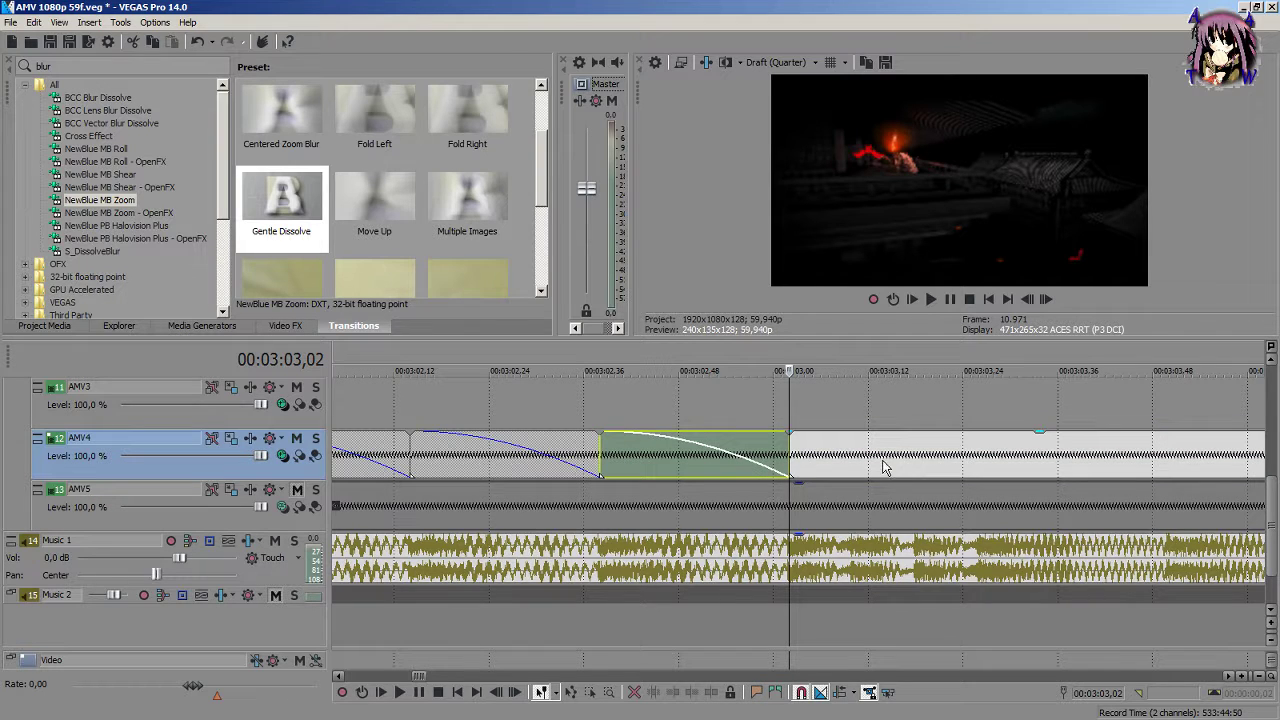
# Step: Split the remaining AMV4 clip at 03:03,10 and 03:03,18, fading out each new short piece over its whole length
pyautogui.scroll(3, 881, 466)
pyautogui.click(913, 469)
pyautogui.press('s')
pyautogui.moveTo(915, 432); pyautogui.dragTo(790, 433)
pyautogui.click(1047, 463)
pyautogui.press('s')
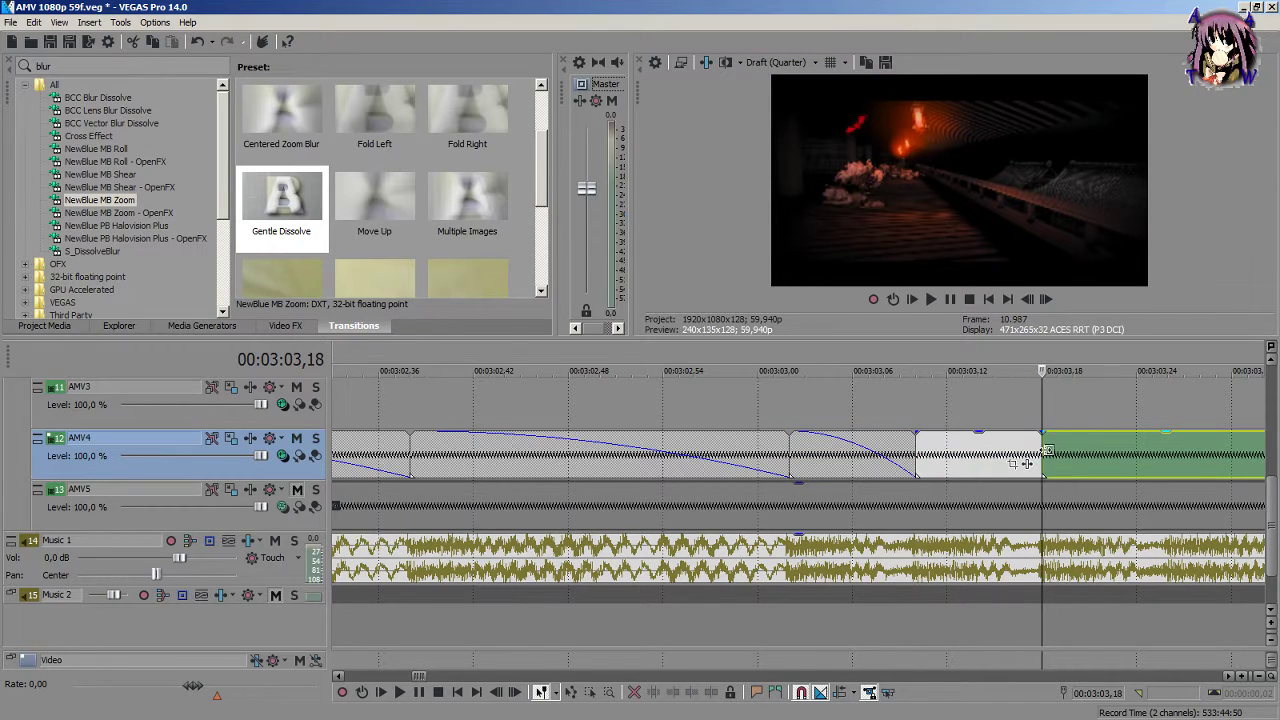
pyautogui.moveTo(1040, 430); pyautogui.dragTo(916, 432)
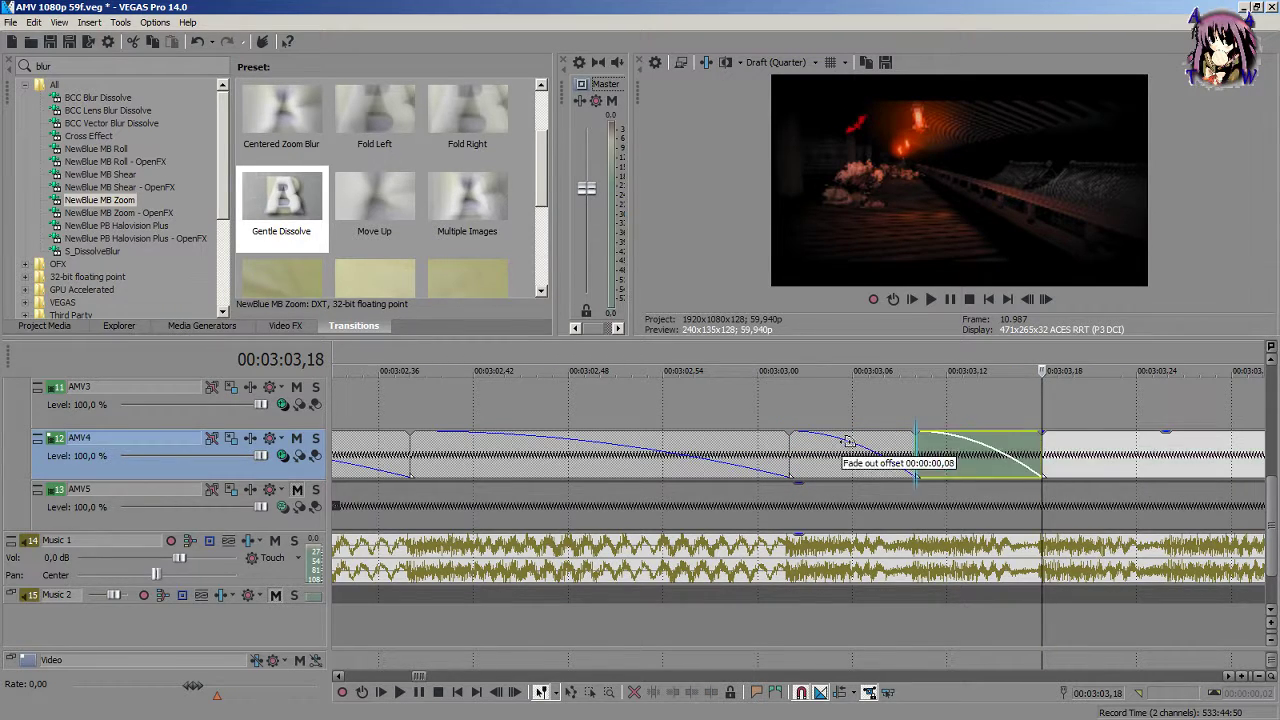
# Step: Split the remaining AMV4 clip at 03:03,26 and fade out the new short piece over its whole length
pyautogui.scroll(-2, 910, 460)
pyautogui.scroll(3, 910, 460)
pyautogui.click(977, 463)
pyautogui.press('s')
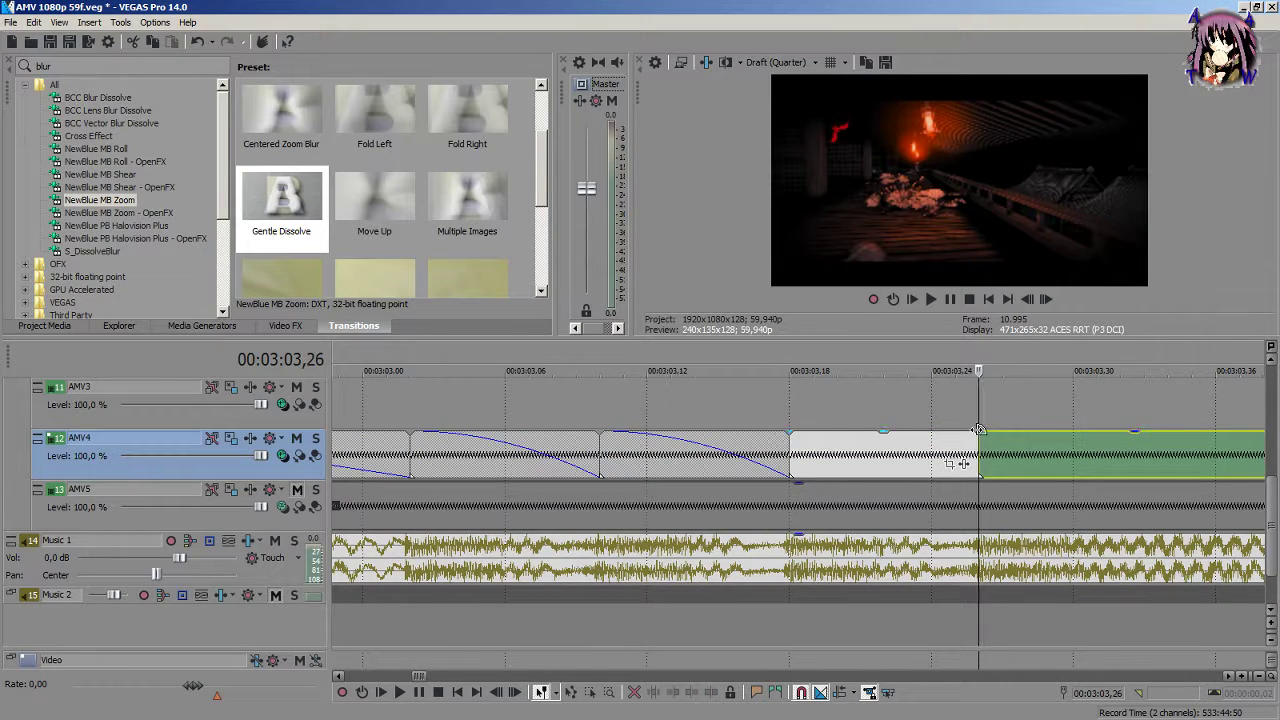
pyautogui.moveTo(978, 430); pyautogui.dragTo(792, 432)
pyautogui.scroll(-2, 790, 455)
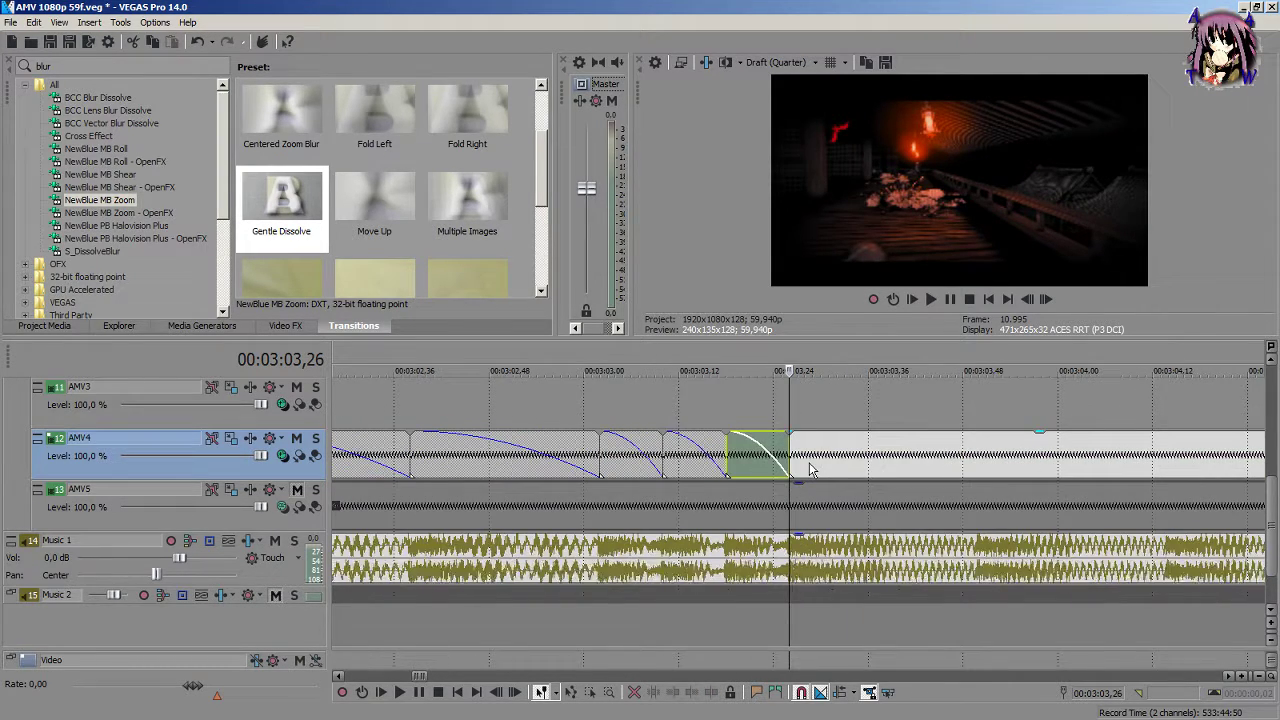
# Step: Play AMV4 from 03:03,02 through the three quick faded pieces and onward to check them against the music
pyautogui.click(600, 418)
pyautogui.press('space')
pyautogui.press('space')
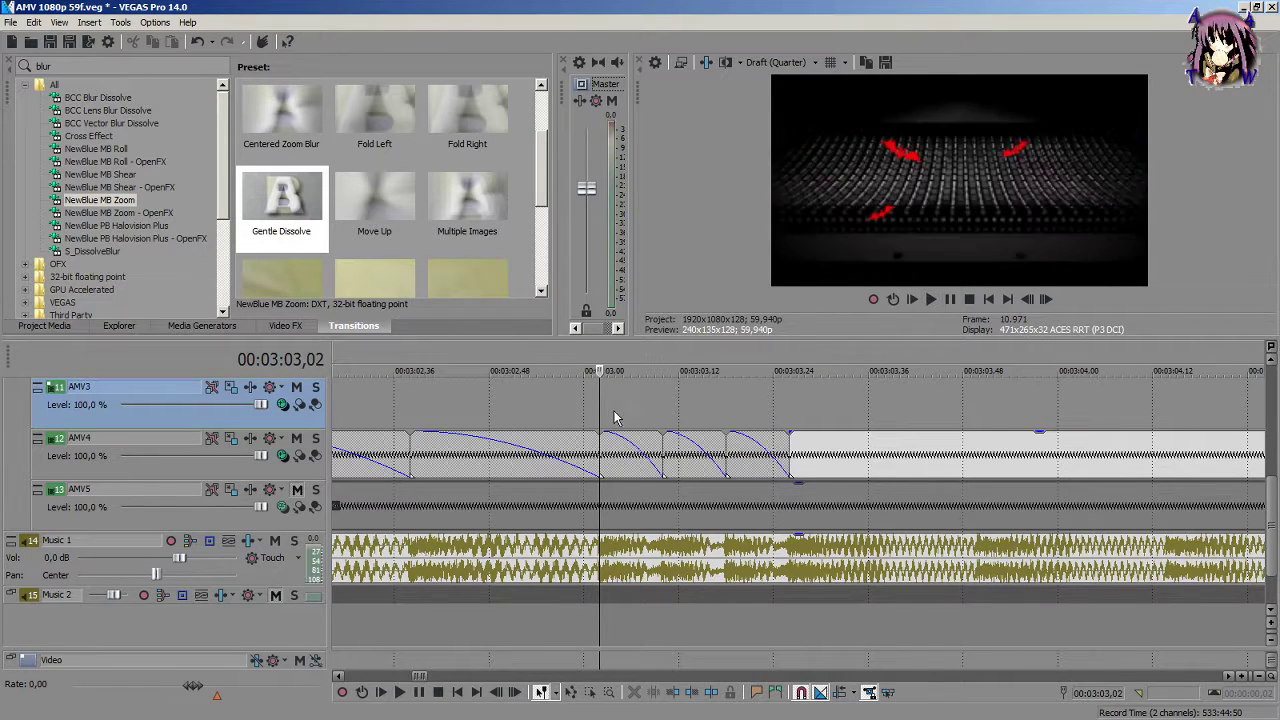
pyautogui.press('space')
pyautogui.press('space')
pyautogui.scroll(-2, 743, 467)
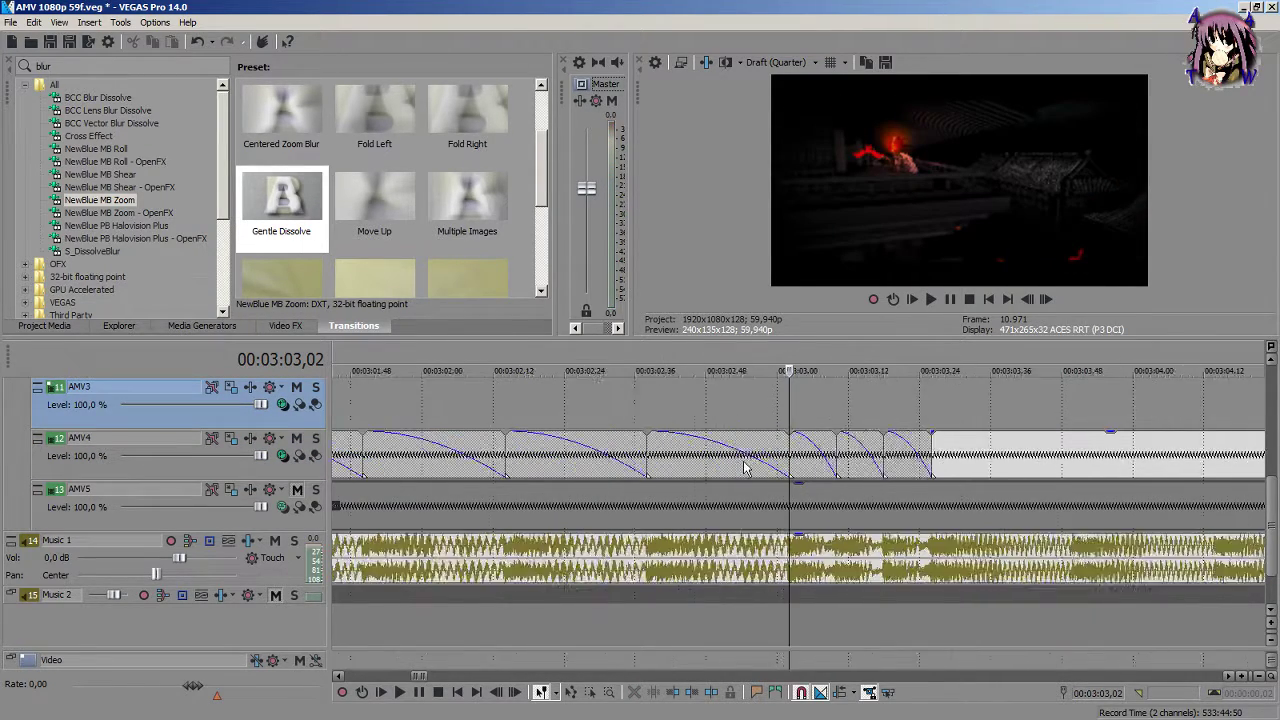
pyautogui.scroll(3, 743, 467)
pyautogui.press('space')
pyautogui.scroll(-4, 893, 551)
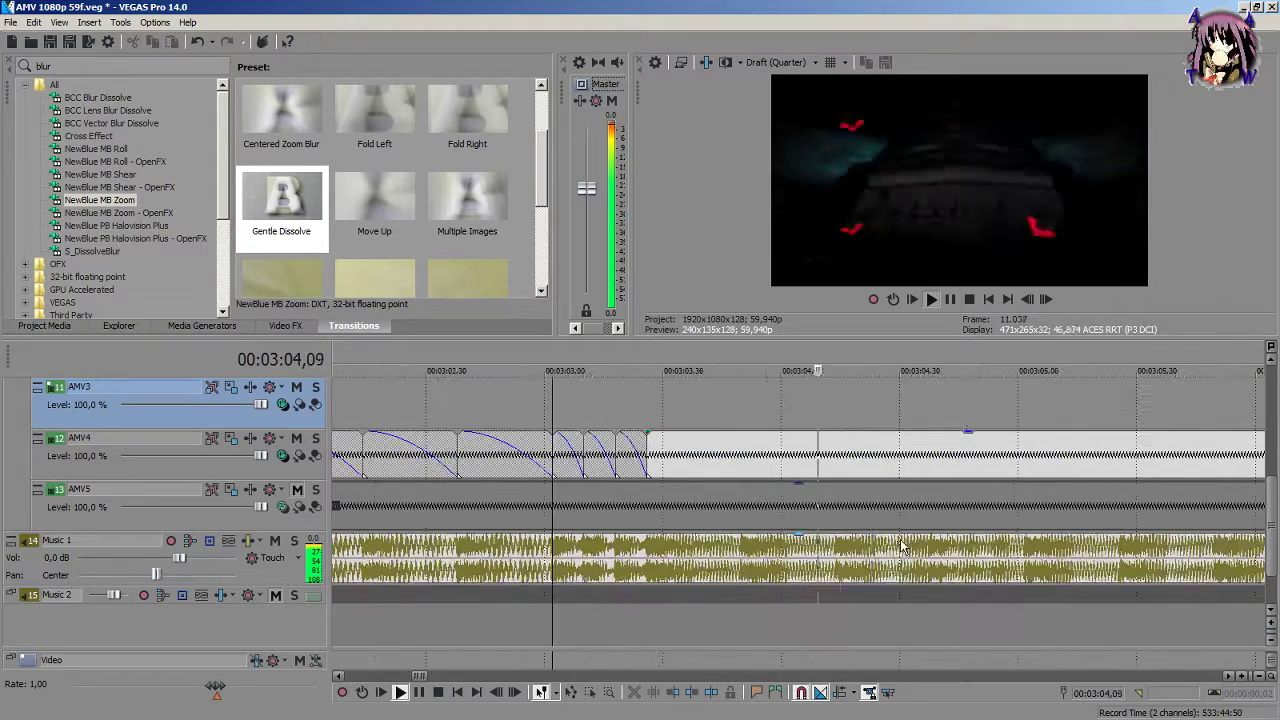
pyautogui.scroll(-3, 850, 500)
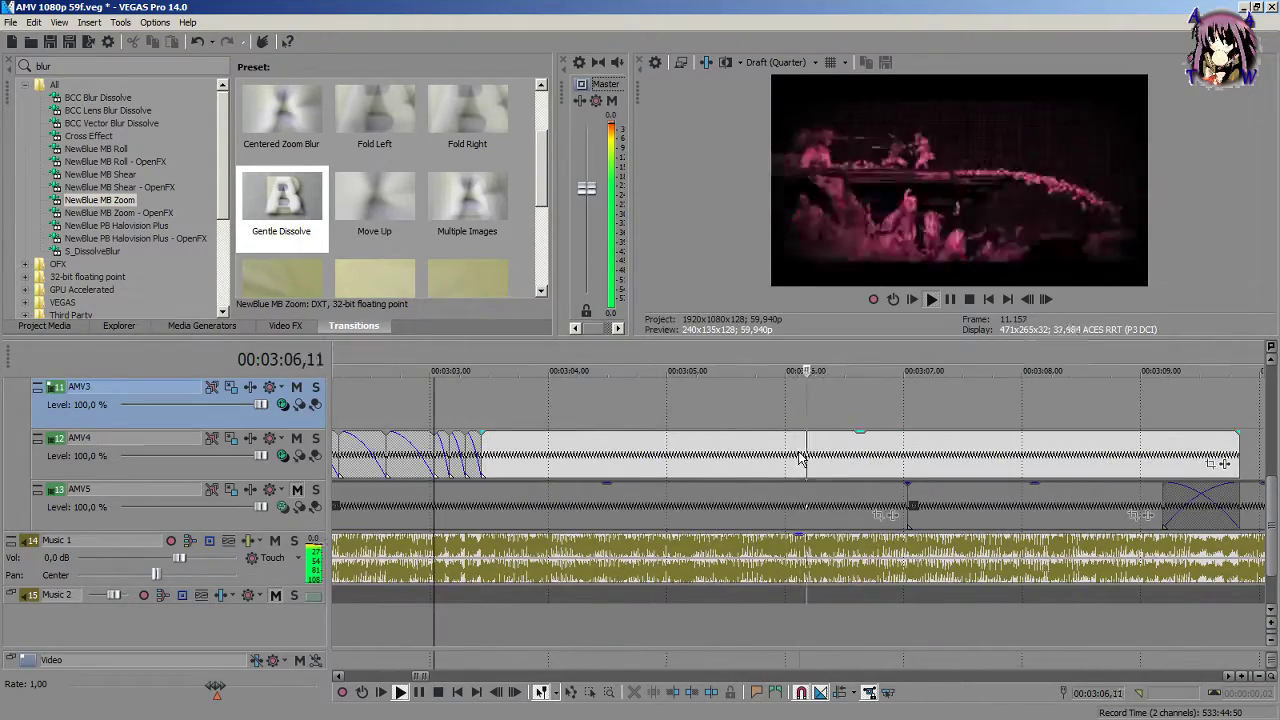
pyautogui.press('space')
pyautogui.scroll(2, 535, 523)
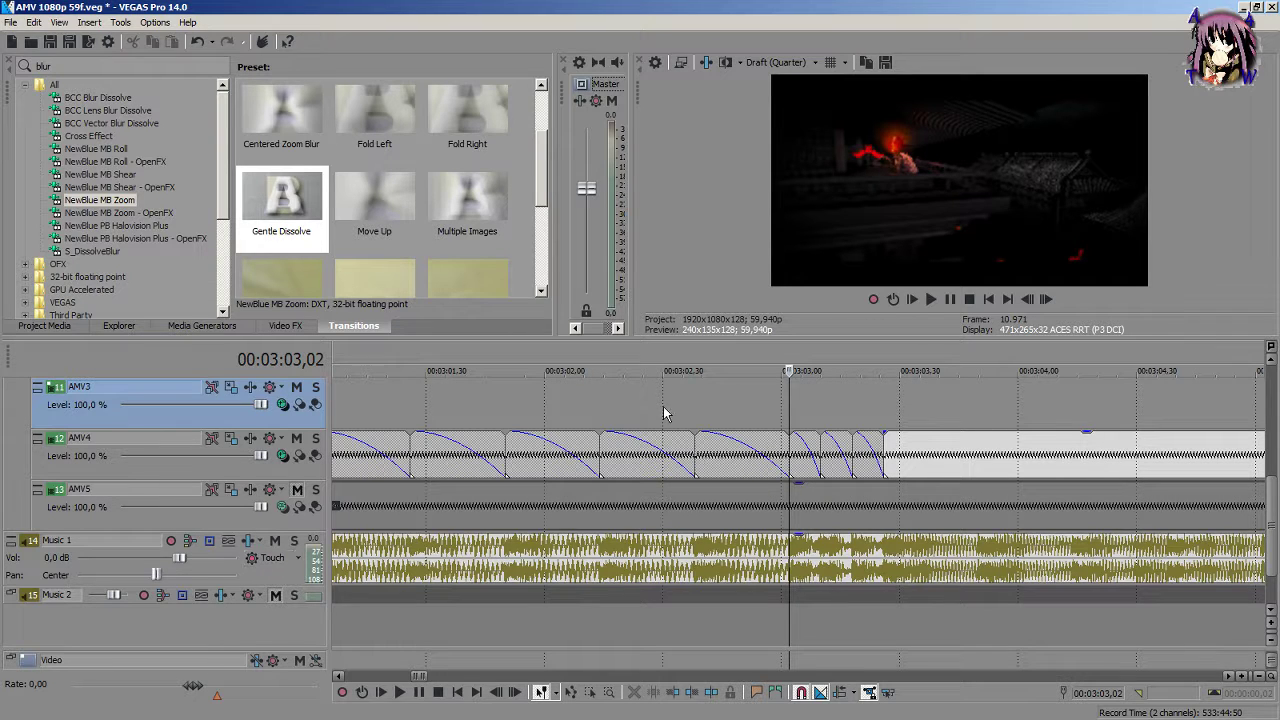
# Step: Split the remaining AMV4 clip at 03:03,50 and fade out the new piece fully, using the curve that drops at both ends and flattens midway
pyautogui.click(899, 421)
pyautogui.scroll(4, 899, 421)
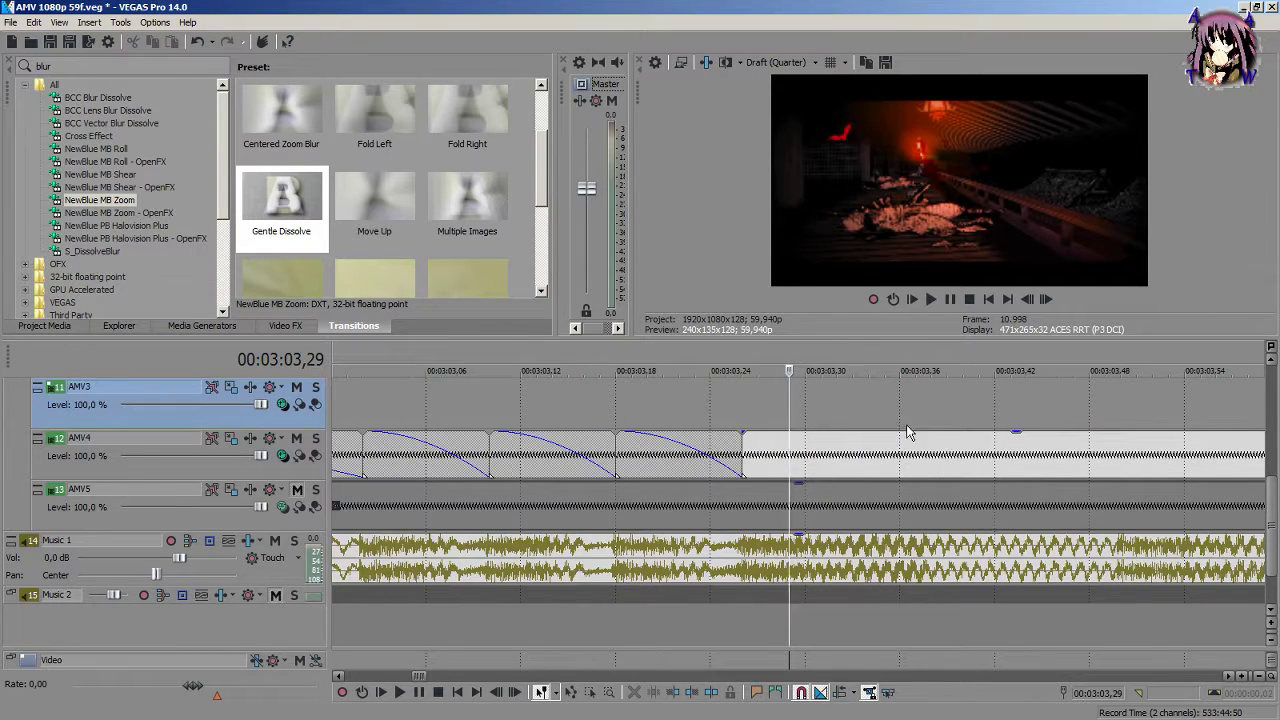
pyautogui.click(1122, 465)
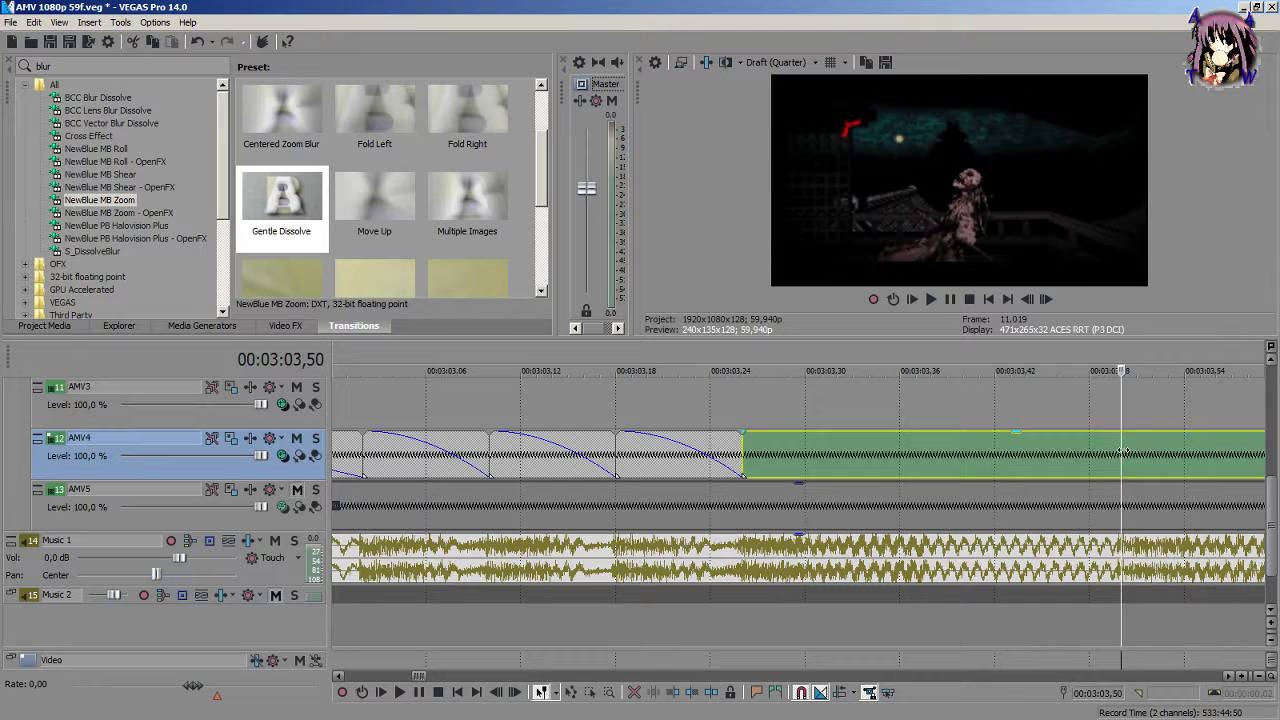
pyautogui.press('s')
pyautogui.click(741, 416)
pyautogui.press('space')
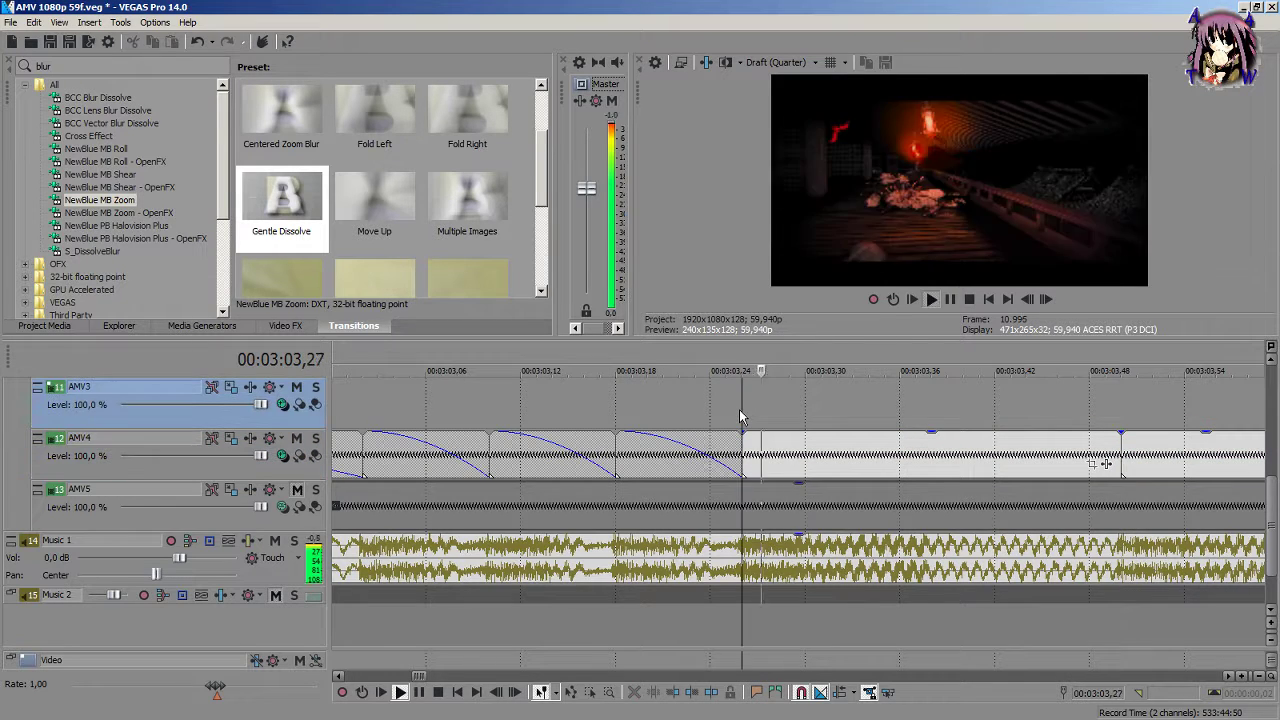
pyautogui.press('space')
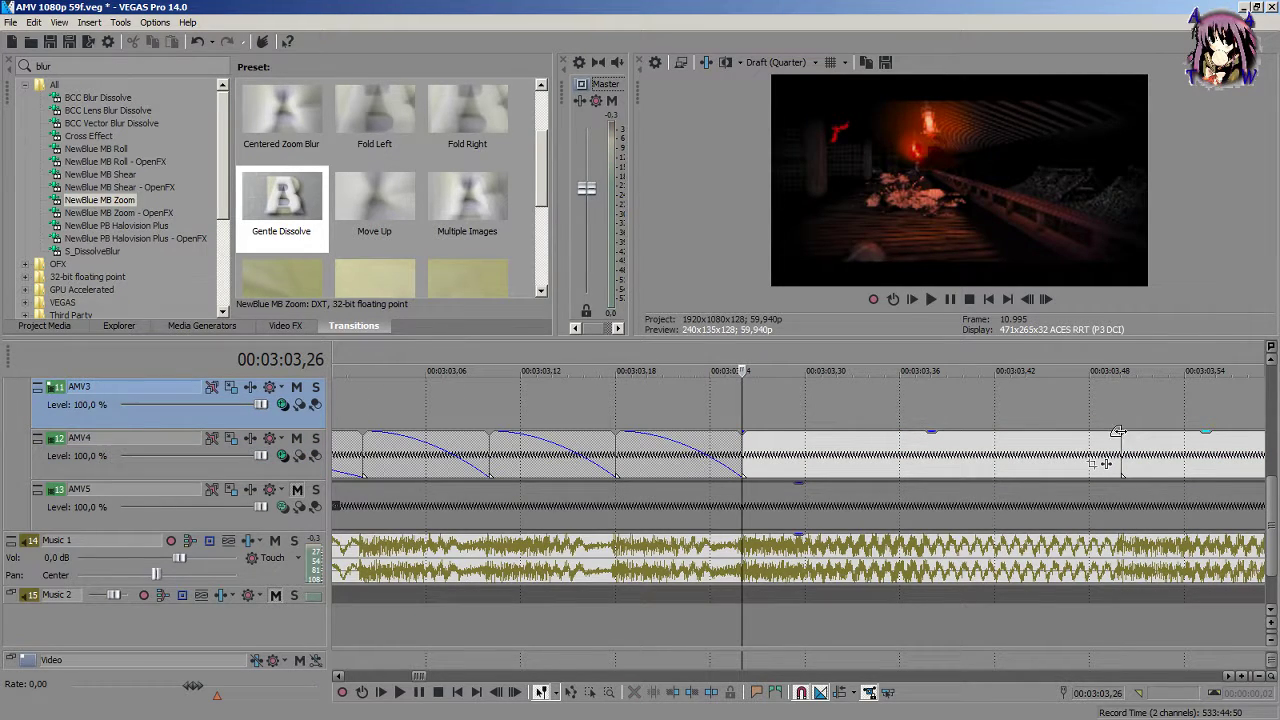
pyautogui.moveTo(1117, 432); pyautogui.dragTo(746, 438)
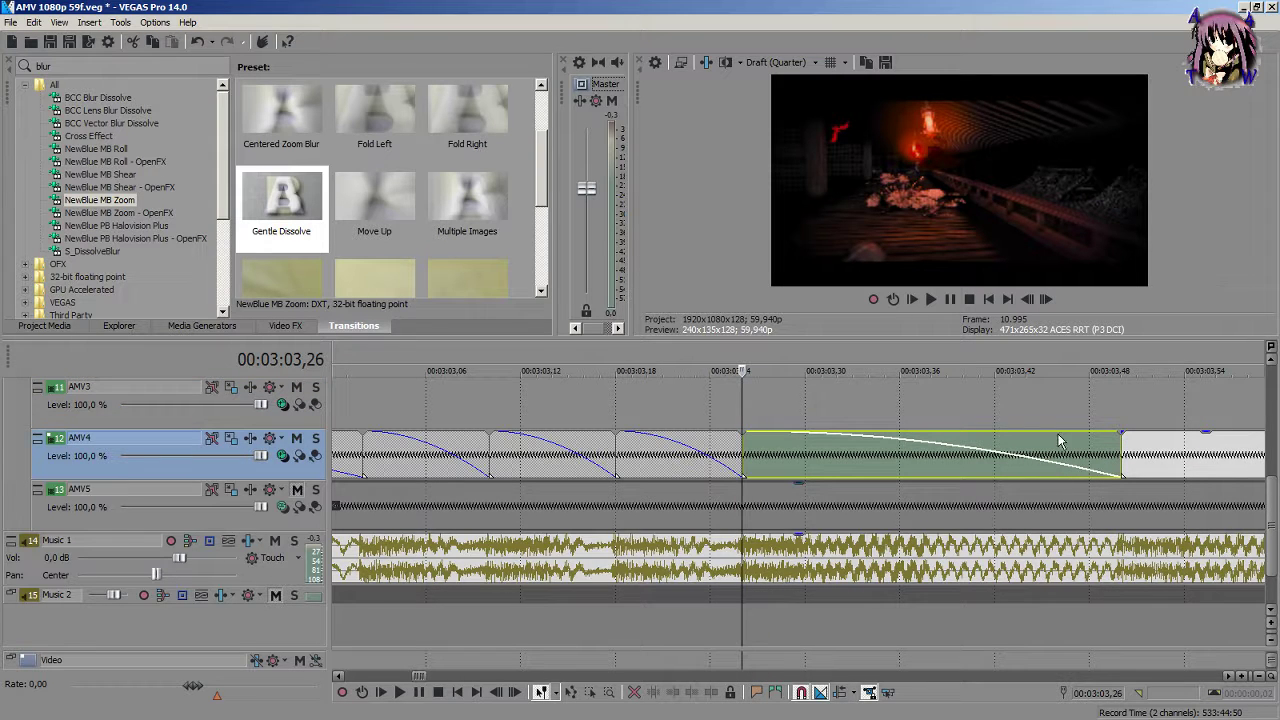
pyautogui.rightClick(908, 438)
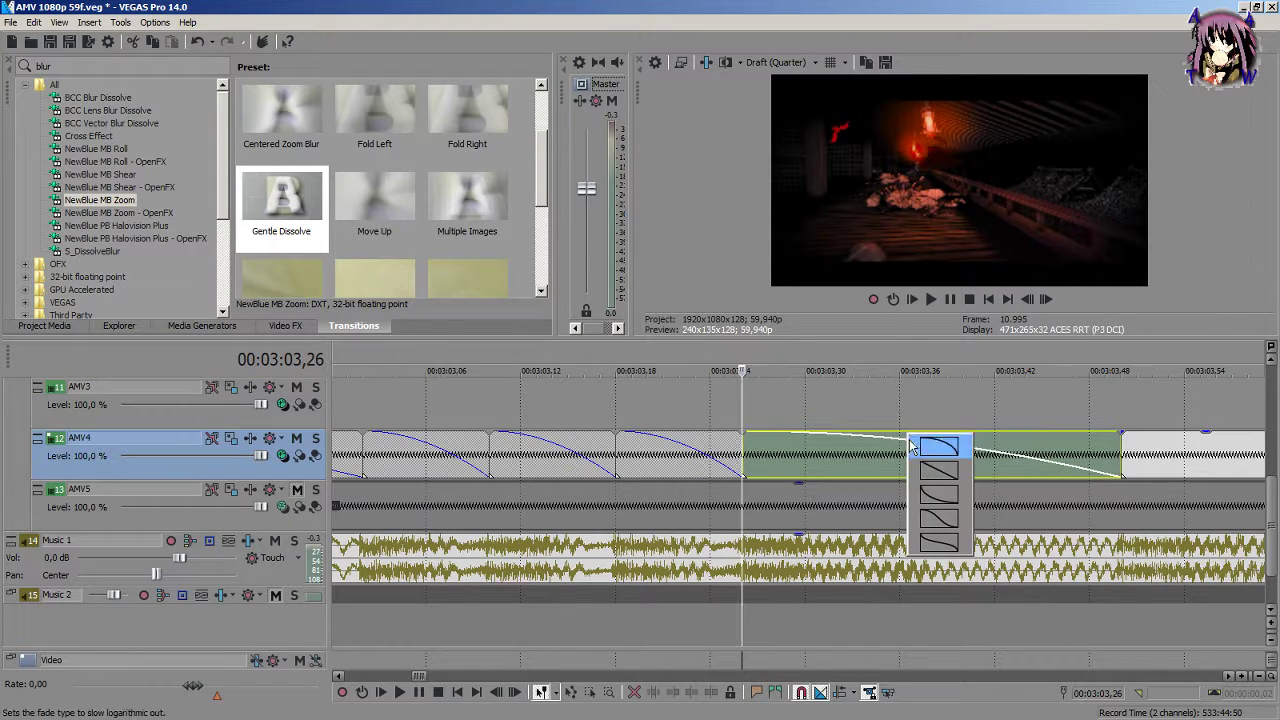
pyautogui.click(938, 522)
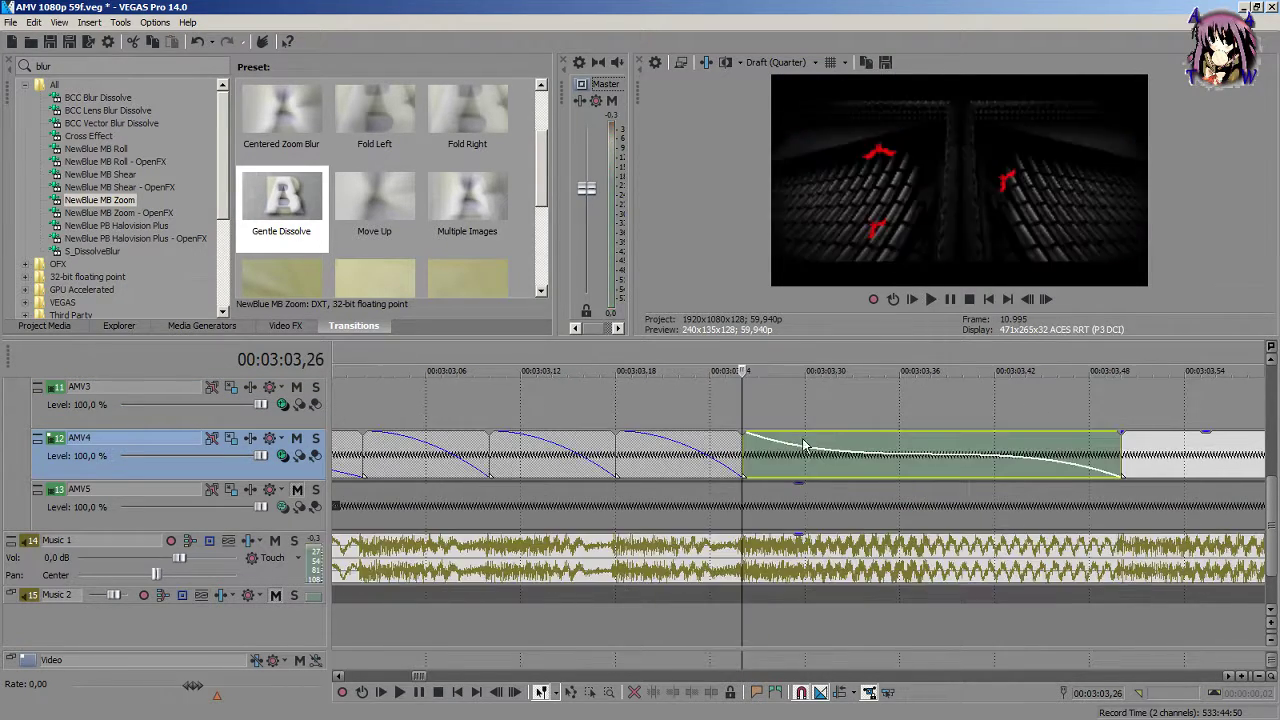
pyautogui.scroll(-2, 1032, 498)
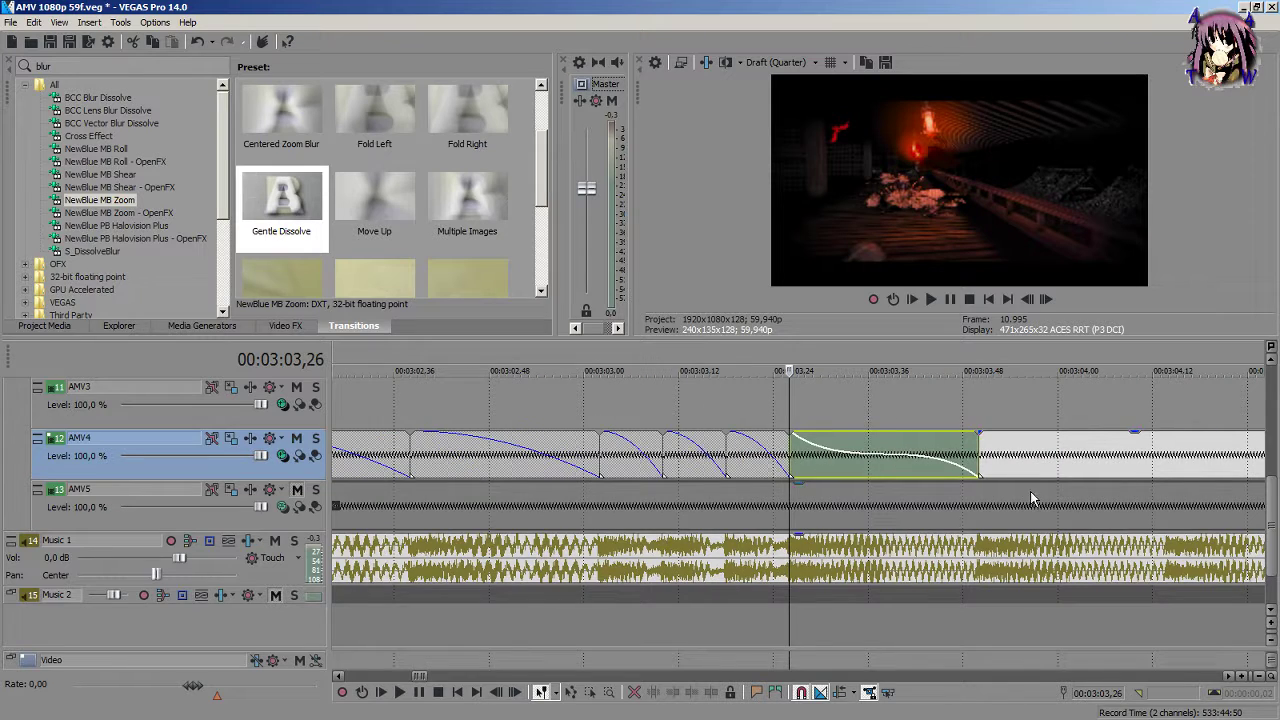
# Step: Split the remaining AMV4 clip at 03:04,14, fade out the new short piece over its whole length, and play back the result
pyautogui.click(1168, 470)
pyautogui.press('s')
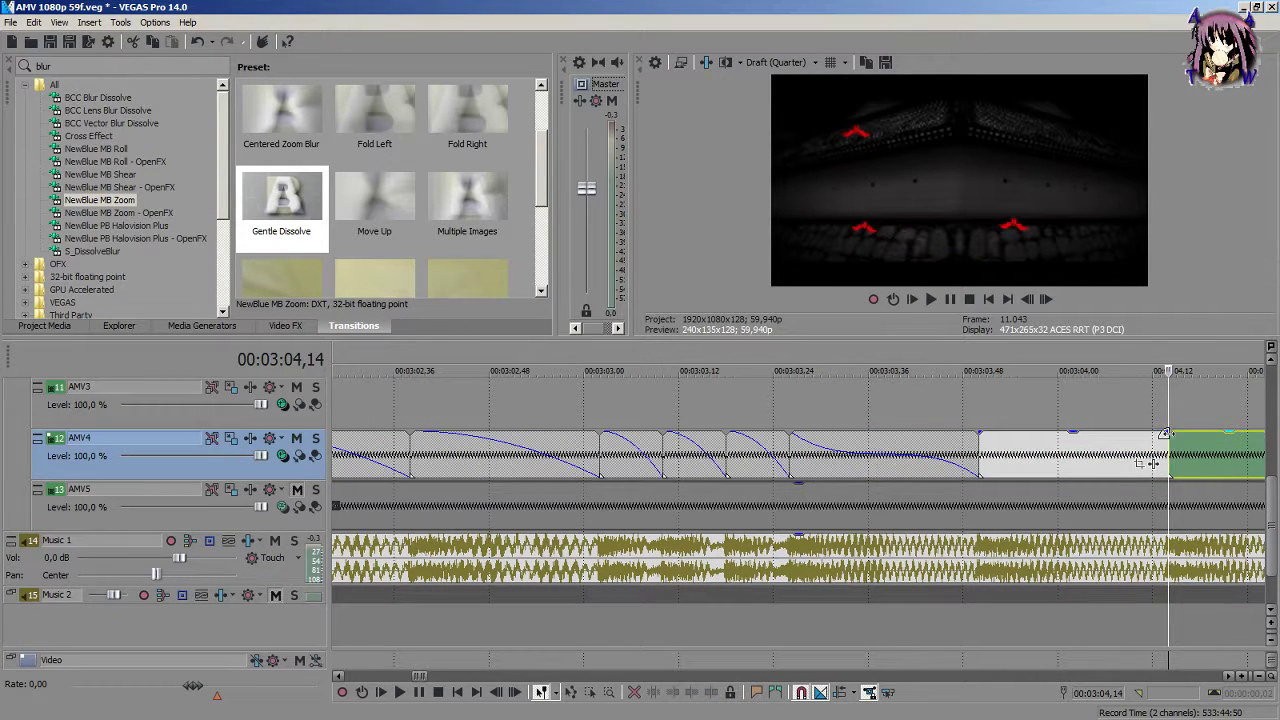
pyautogui.moveTo(1168, 432); pyautogui.dragTo(880, 423)
pyautogui.click(880, 425)
pyautogui.press('space')
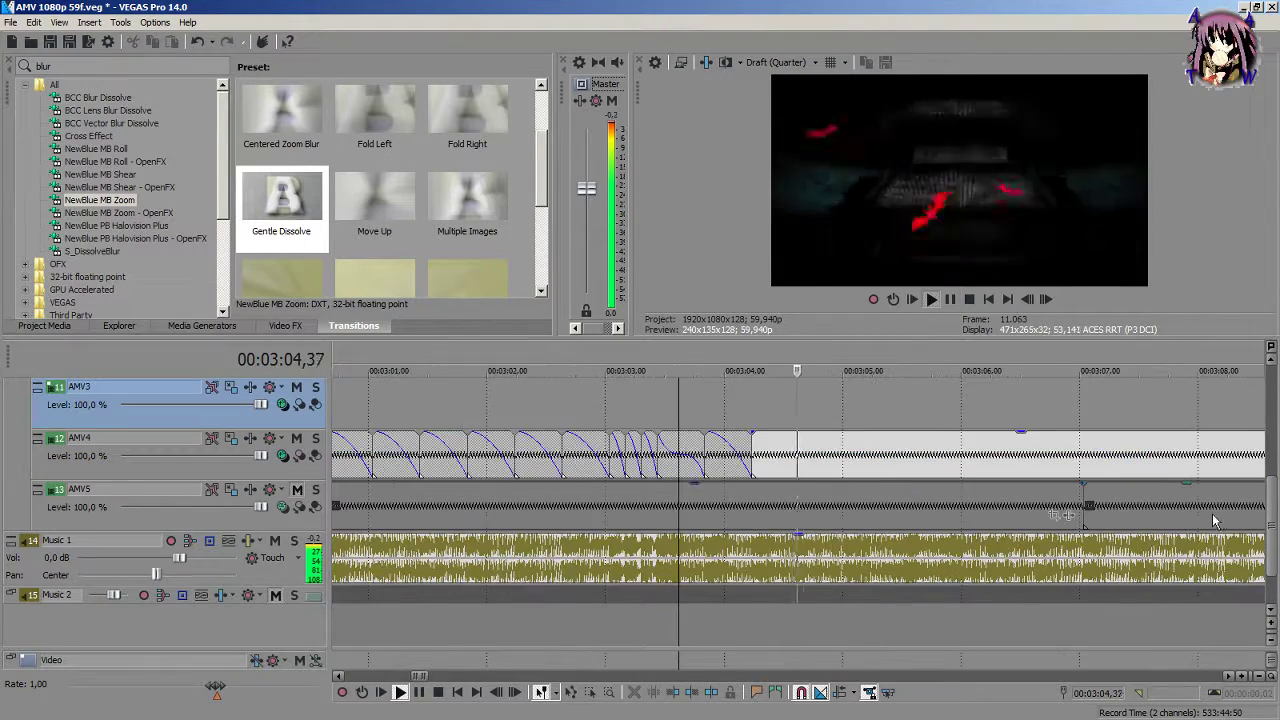
pyautogui.press('space')
# Step: Split the remaining AMV4 clip at 03:04,38 and 03:05,02, fading out each new short piece over its whole length
pyautogui.click(903, 458)
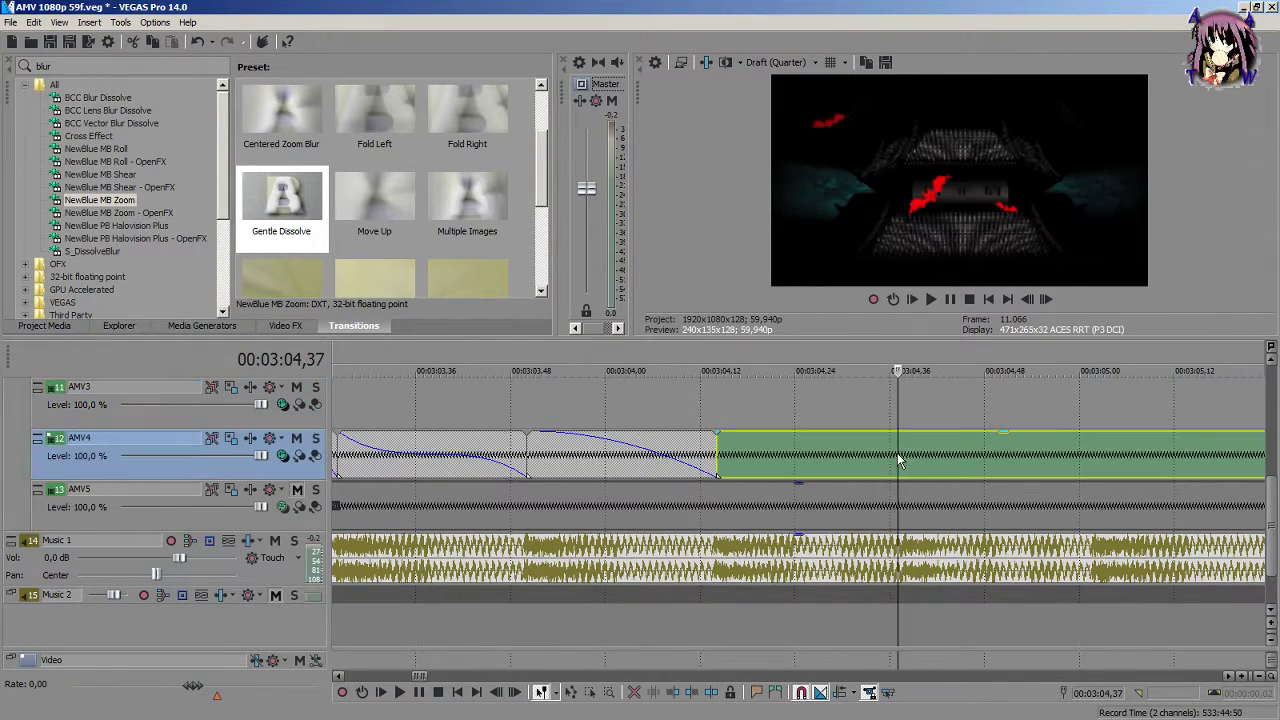
pyautogui.press('s')
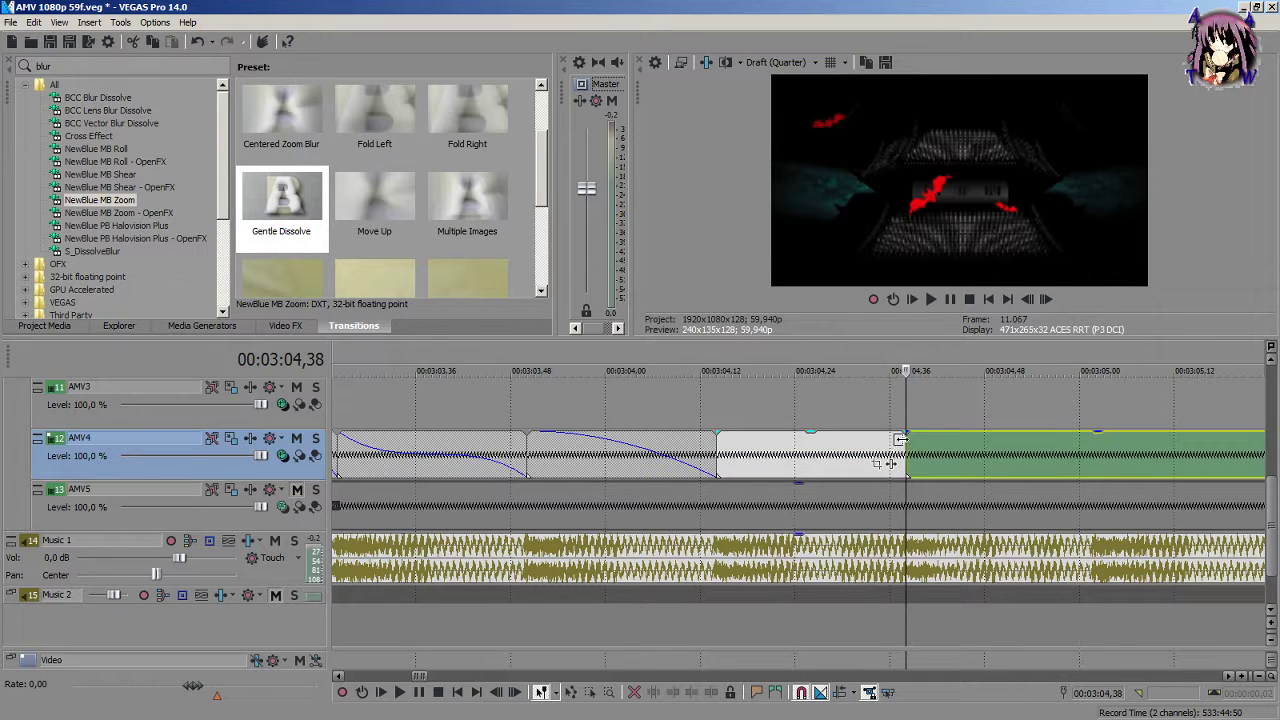
pyautogui.click(764, 470)
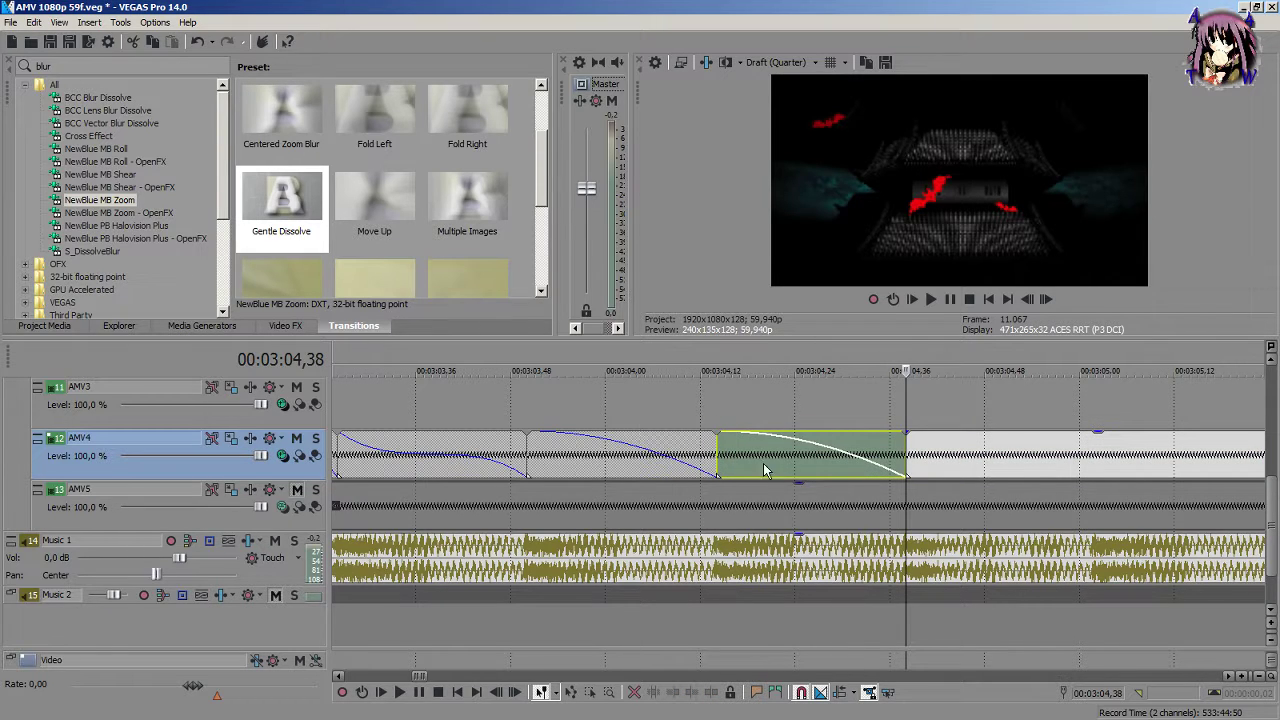
pyautogui.click(1089, 468)
pyautogui.press('Right')
pyautogui.press('s')
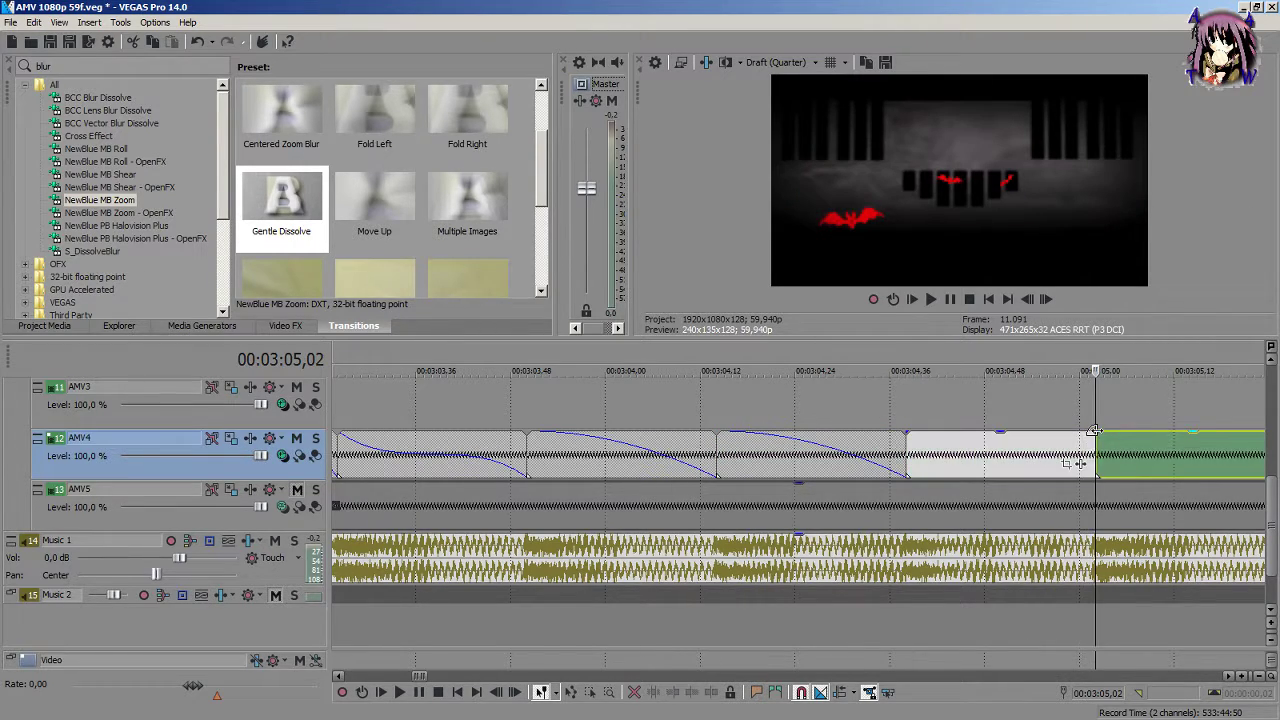
pyautogui.moveTo(1090, 432); pyautogui.dragTo(720, 470)
# Step: Play the newest faded AMV4 pieces from 03:04,14 to check the flashes against the music
pyautogui.scroll(-4, 606, 467)
pyautogui.click(648, 399)
pyautogui.press('space')
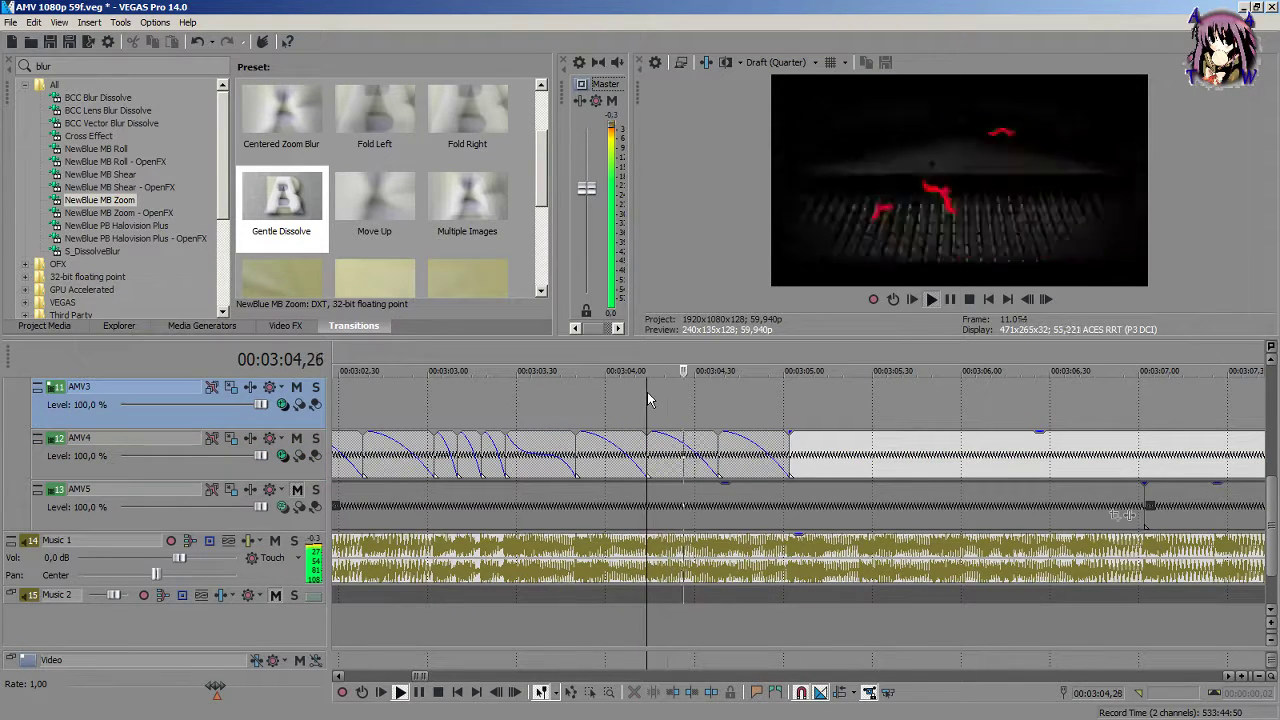
pyautogui.scroll(3, 820, 490)
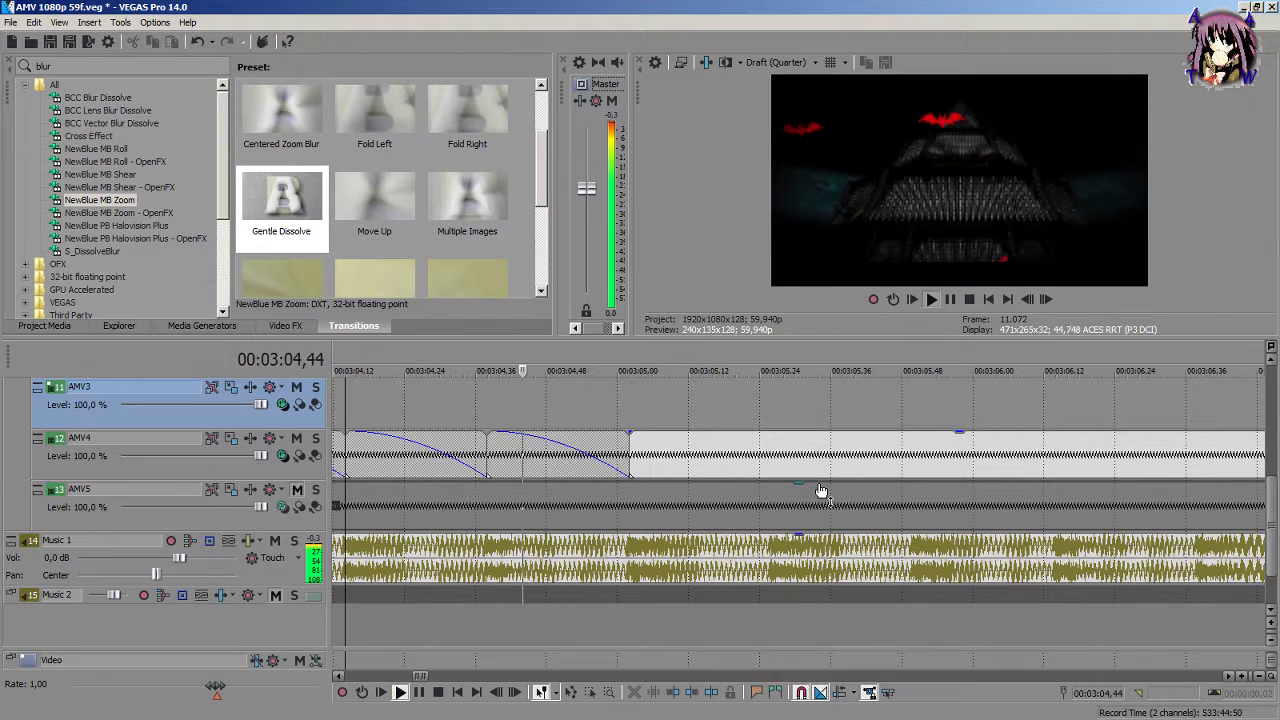
pyautogui.press('space')
# Step: Split the remaining AMV4 clip at 03:05,26 and fade out the new short piece over its whole length
pyautogui.click(767, 464)
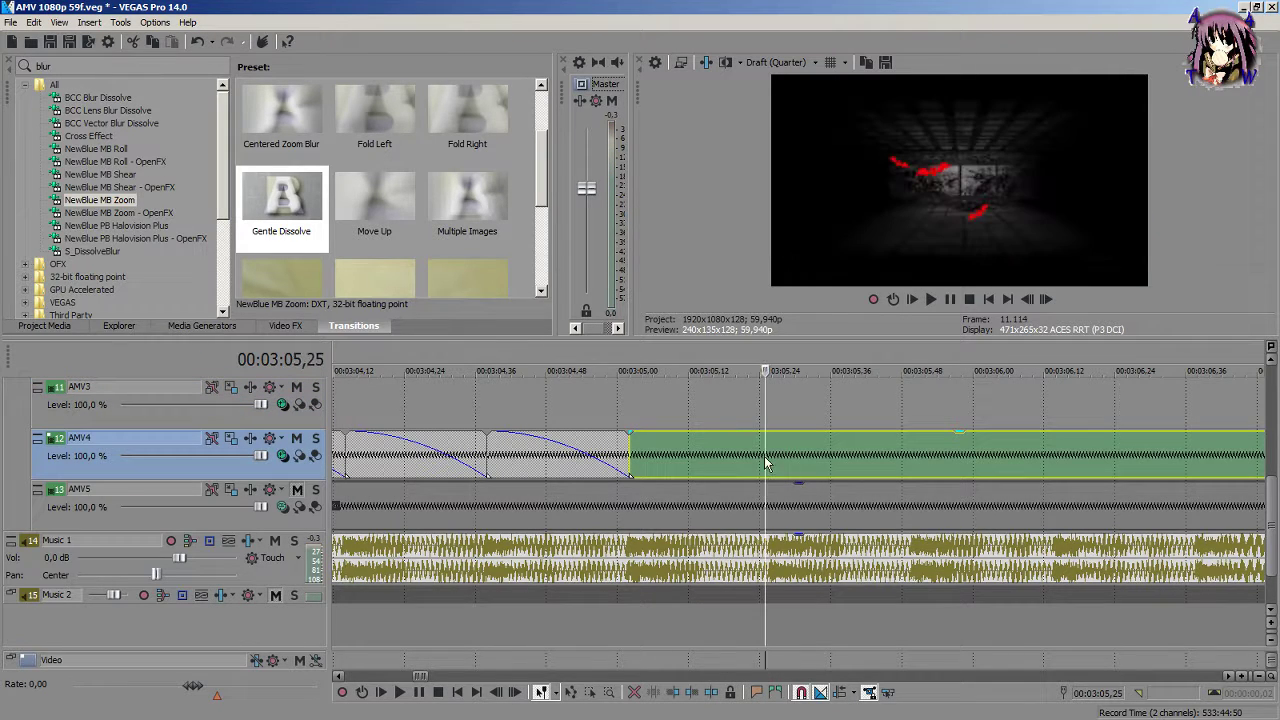
pyautogui.press('Right')
pyautogui.press('s')
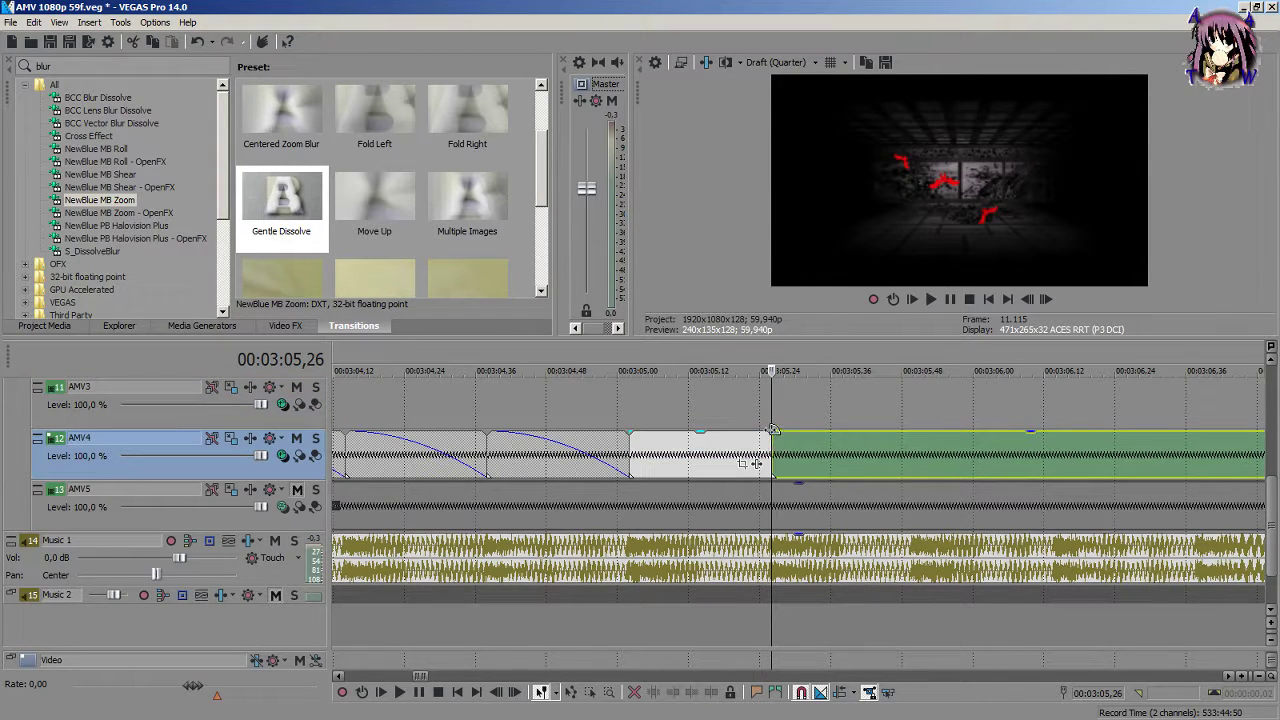
pyautogui.click(770, 429)
pyautogui.moveTo(773, 429); pyautogui.dragTo(632, 440)
pyautogui.click(912, 466)
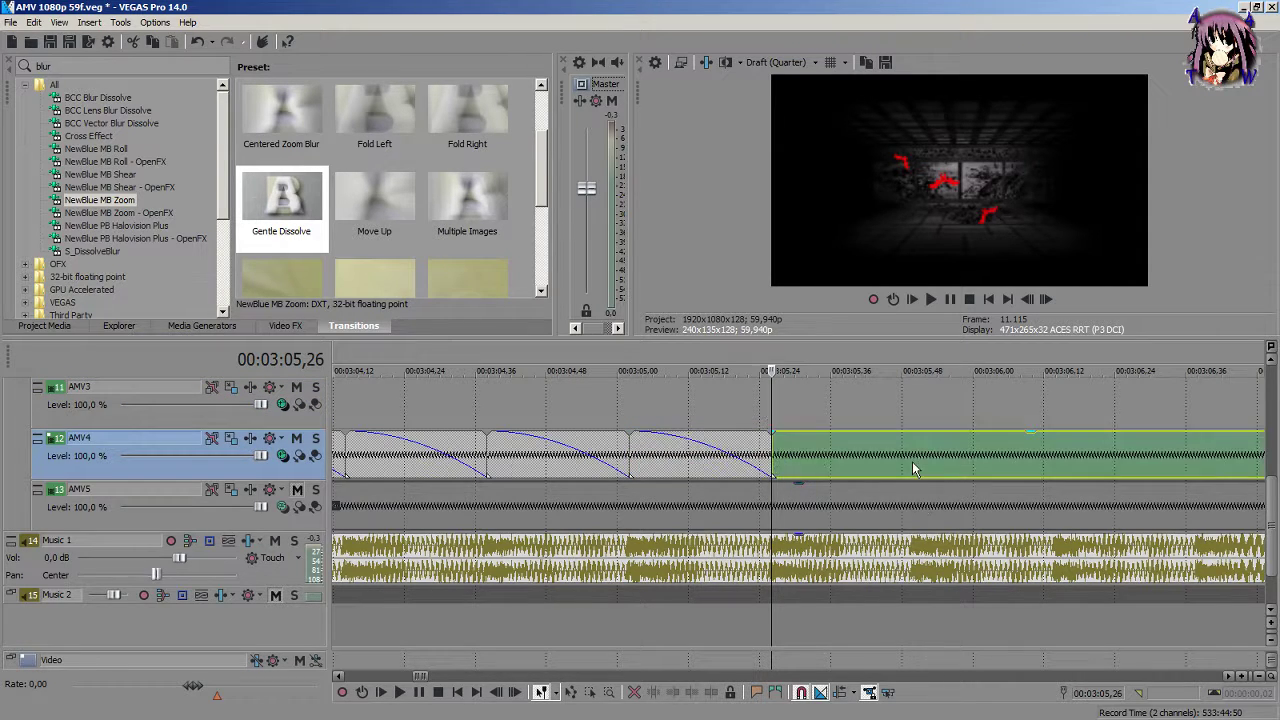
# Step: Split the remaining AMV4 clip at 03:05,50 and 03:06,14, fading out each new short piece over its whole length
pyautogui.press('s')
pyautogui.moveTo(912, 432); pyautogui.dragTo(772, 432)
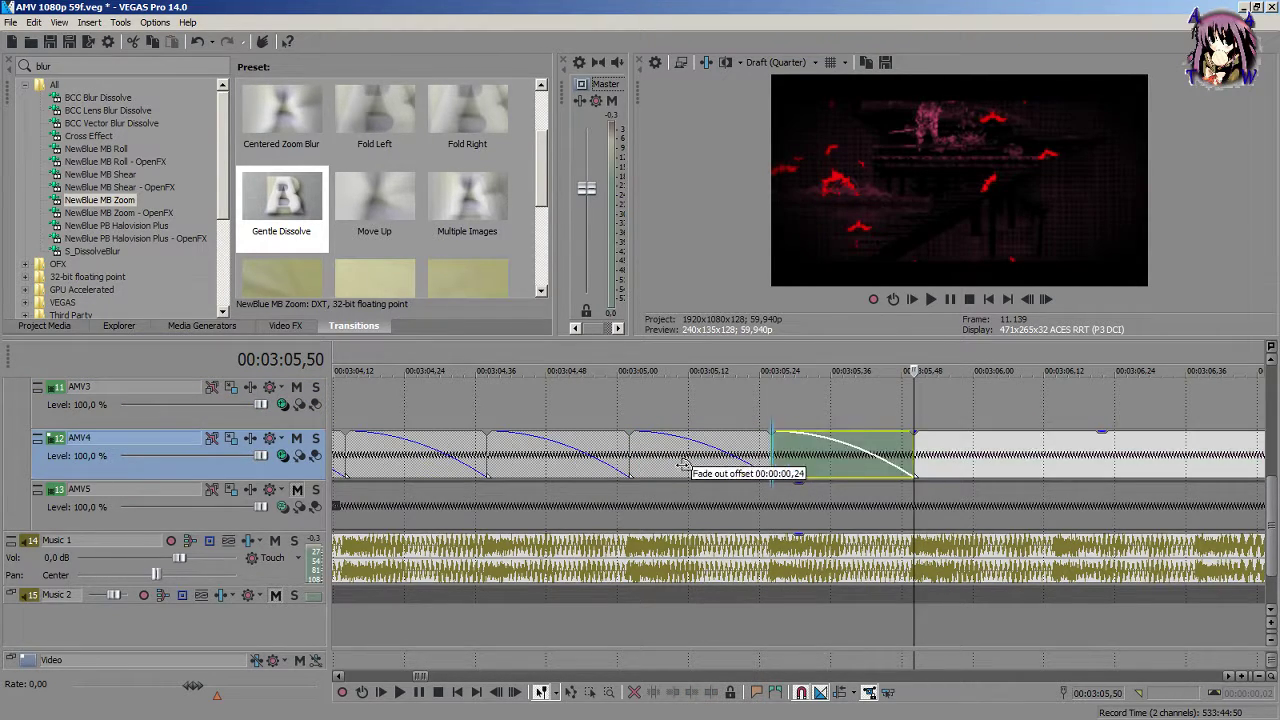
pyautogui.click(1063, 470)
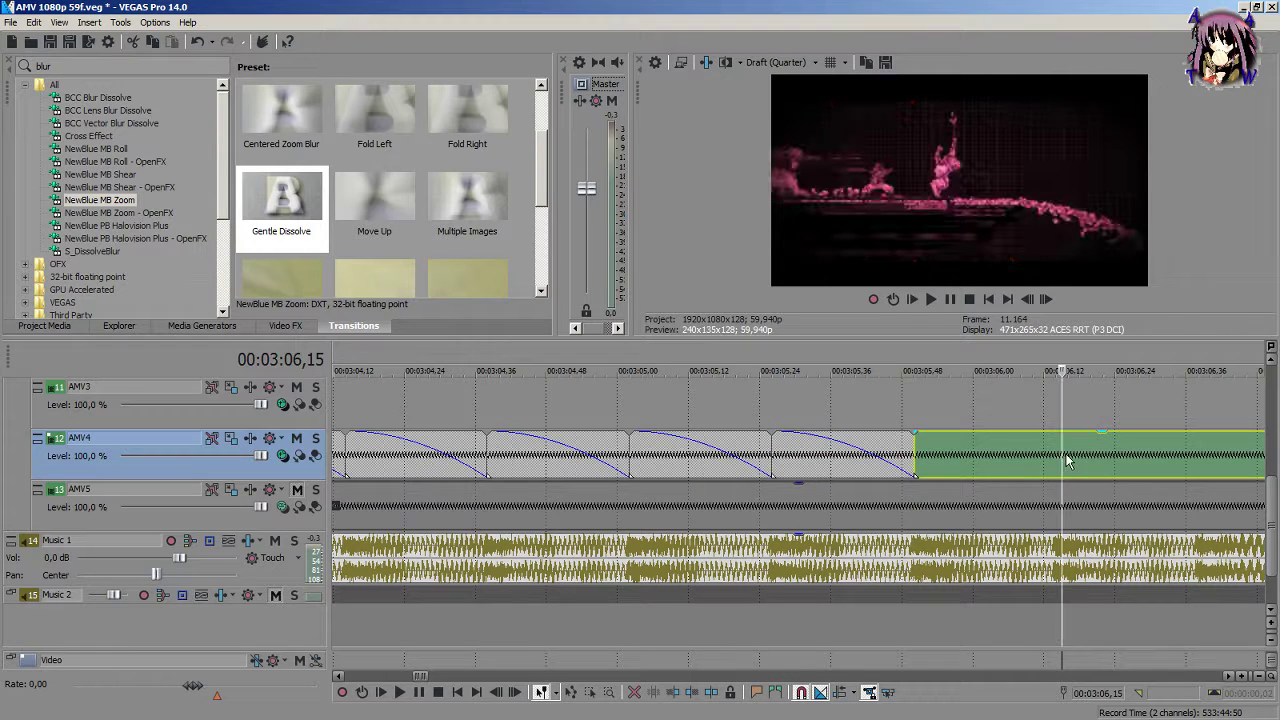
pyautogui.click(1050, 453)
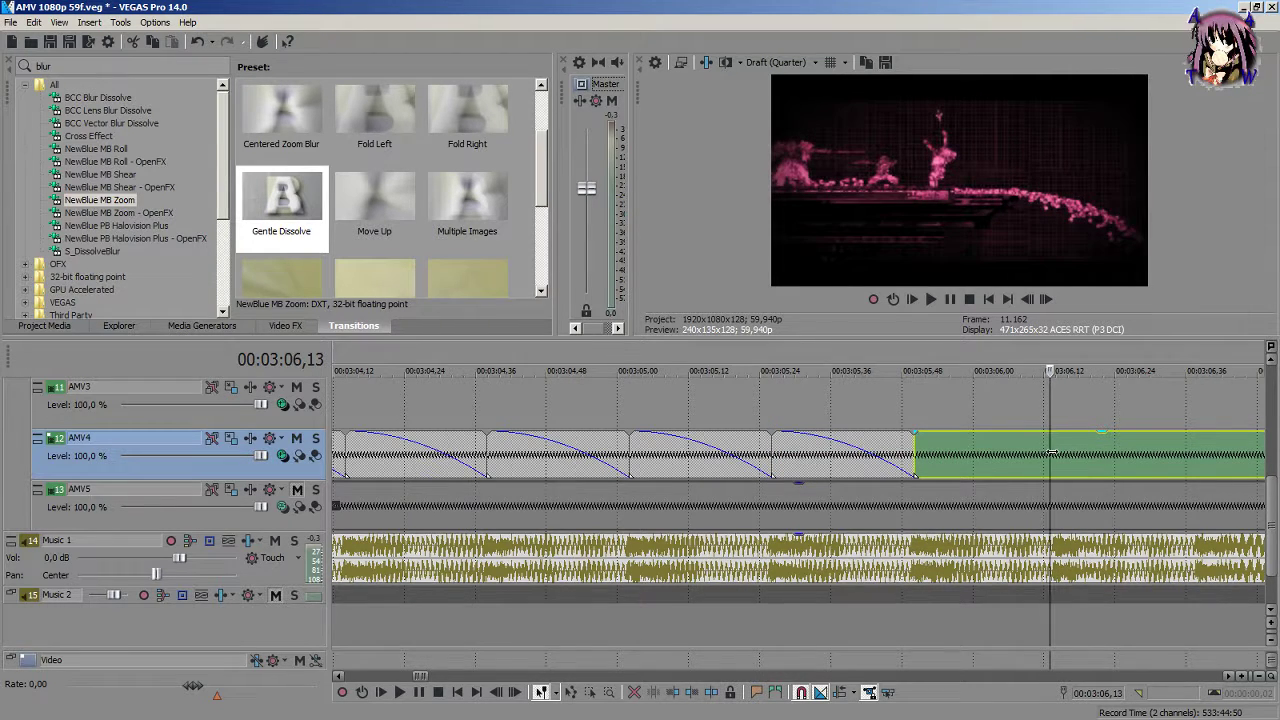
pyautogui.press('Up')
pyautogui.press('Up')
pyautogui.press('Right')
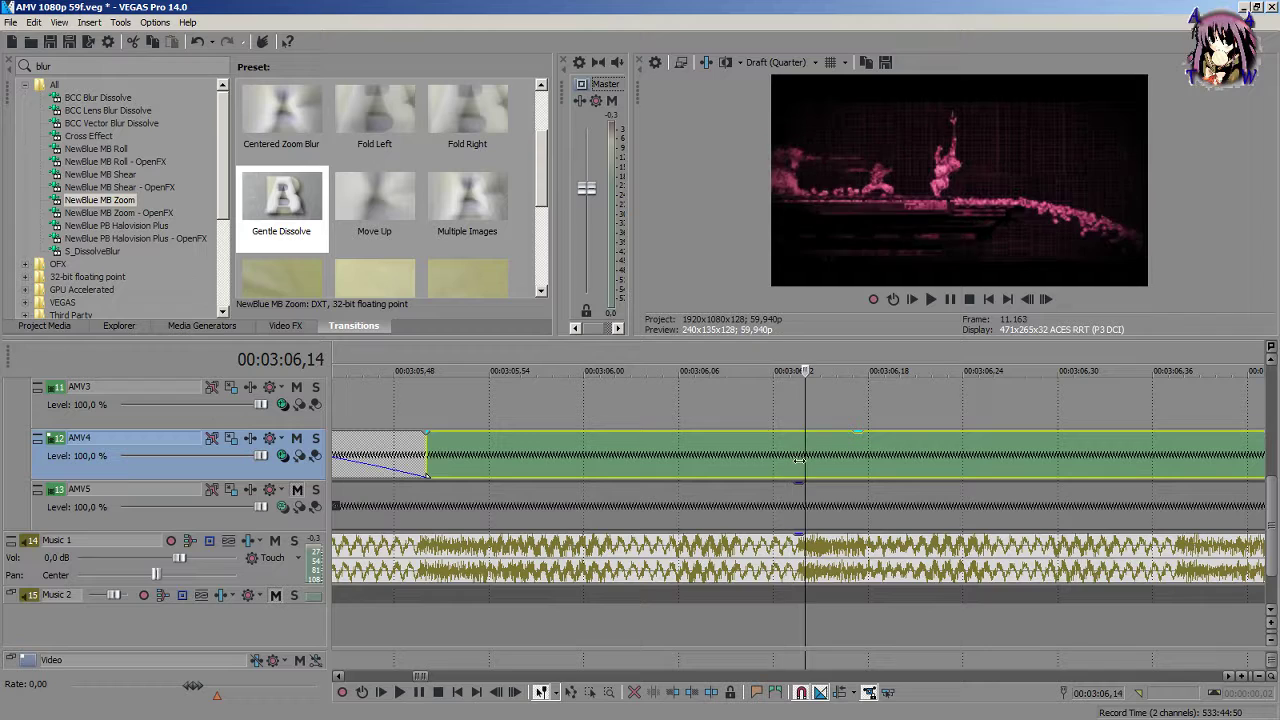
pyautogui.press('s')
pyautogui.moveTo(806, 432); pyautogui.dragTo(418, 508)
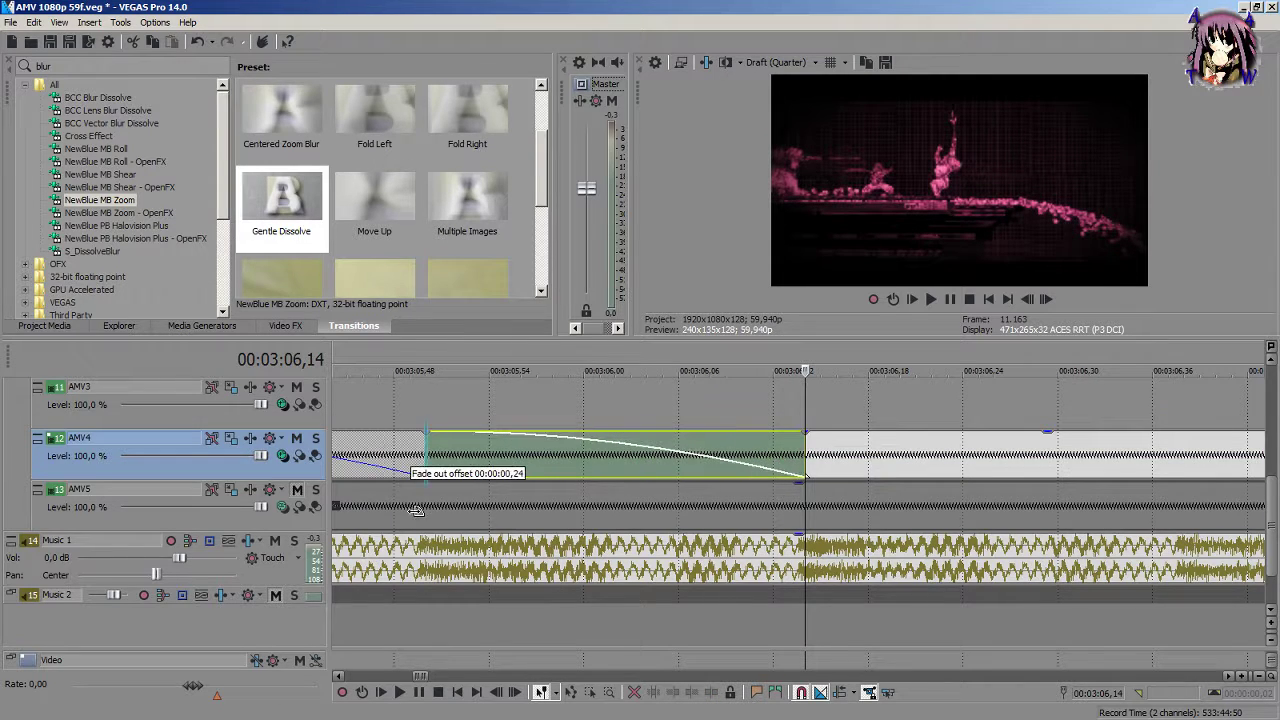
# Step: Split the remaining AMV4 clip at 03:06,38 and 03:07,02, fading out each new short piece over its whole length
pyautogui.click(1180, 466)
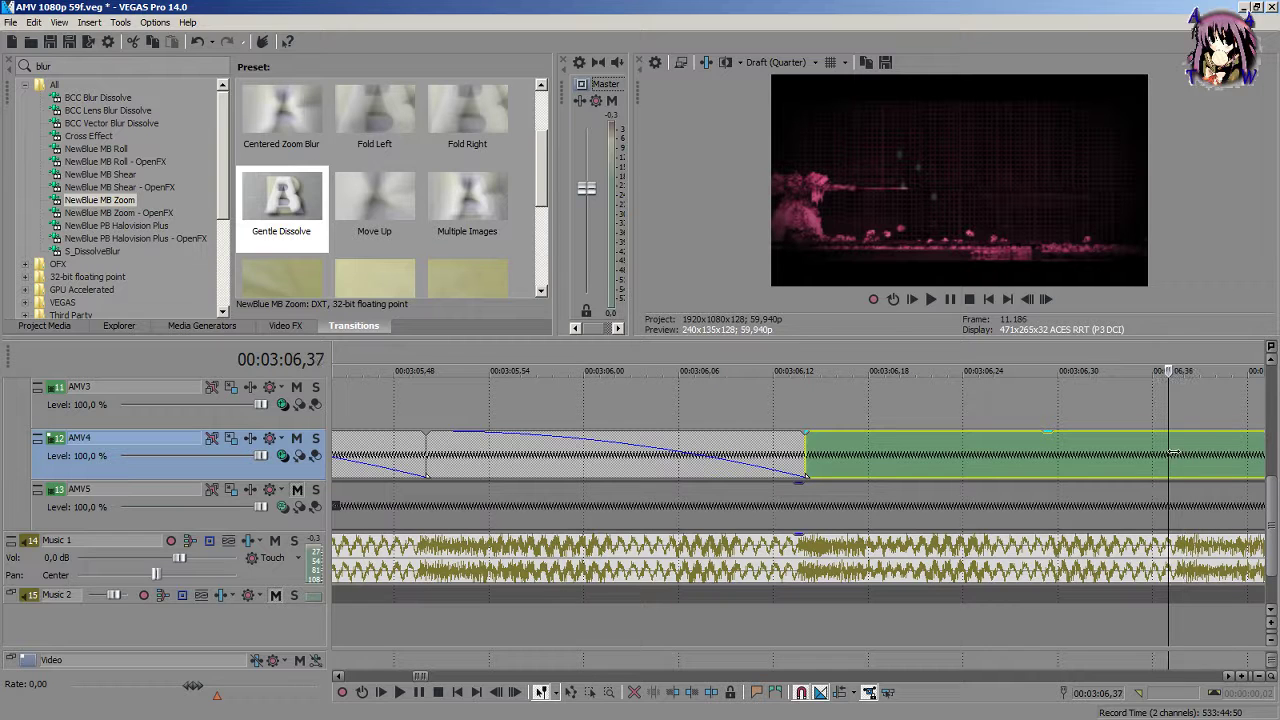
pyautogui.press('s')
pyautogui.click(1185, 432)
pyautogui.moveTo(1185, 432); pyautogui.dragTo(806, 445)
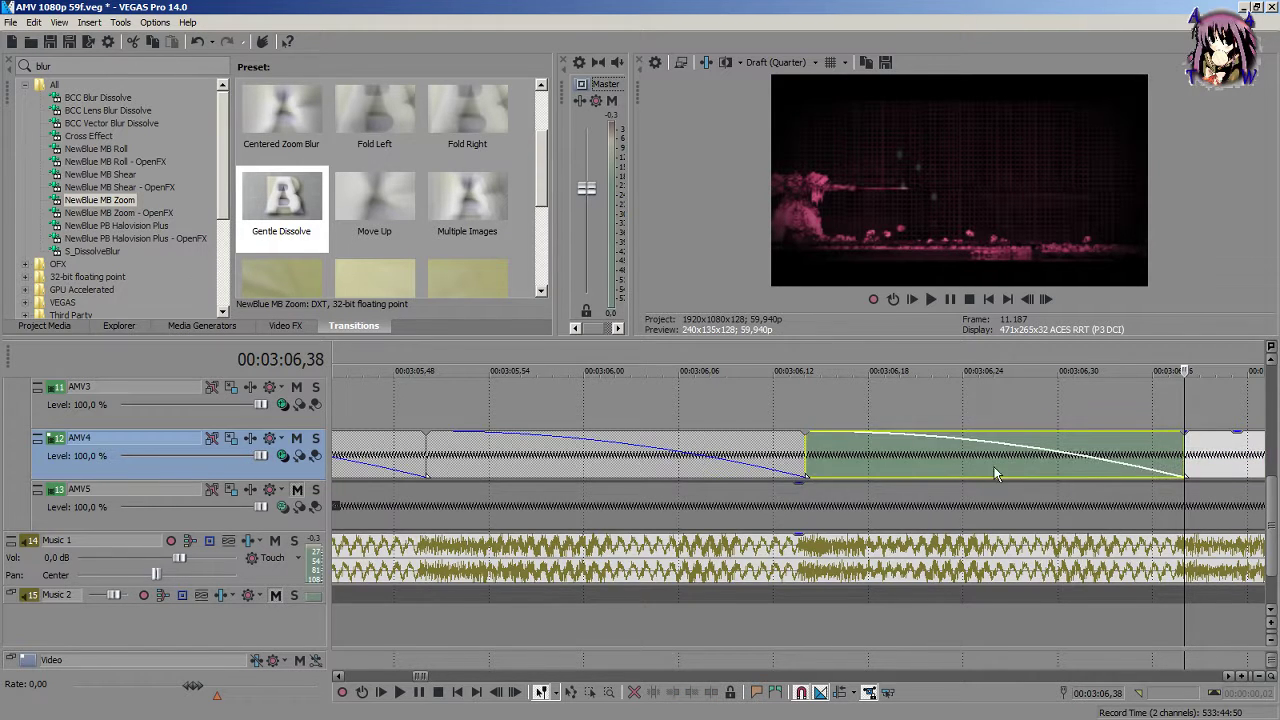
pyautogui.scroll(-3, 918, 465)
pyautogui.click(929, 452)
pyautogui.press('s')
pyautogui.click(929, 433)
pyautogui.moveTo(929, 433); pyautogui.dragTo(795, 467)
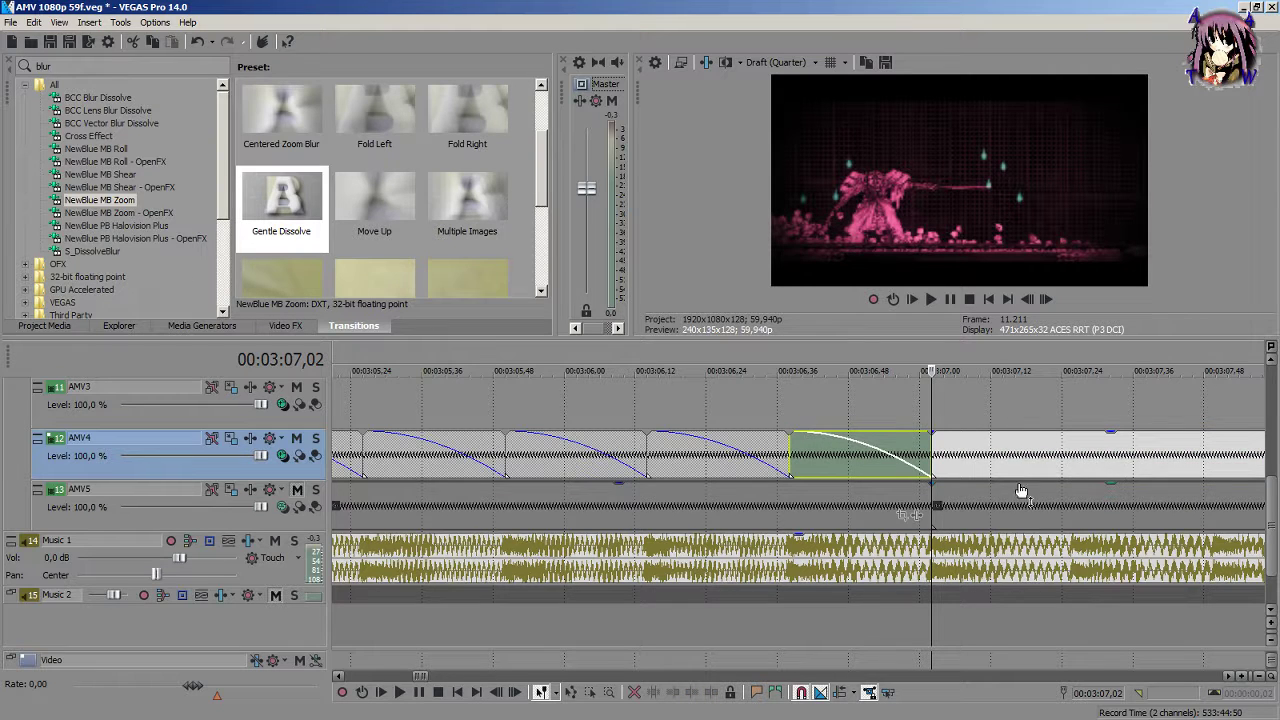
# Step: Split the remaining AMV4 clip at 03:07,26 and fade out the new short piece over its whole length
pyautogui.click(1074, 470)
pyautogui.press('s')
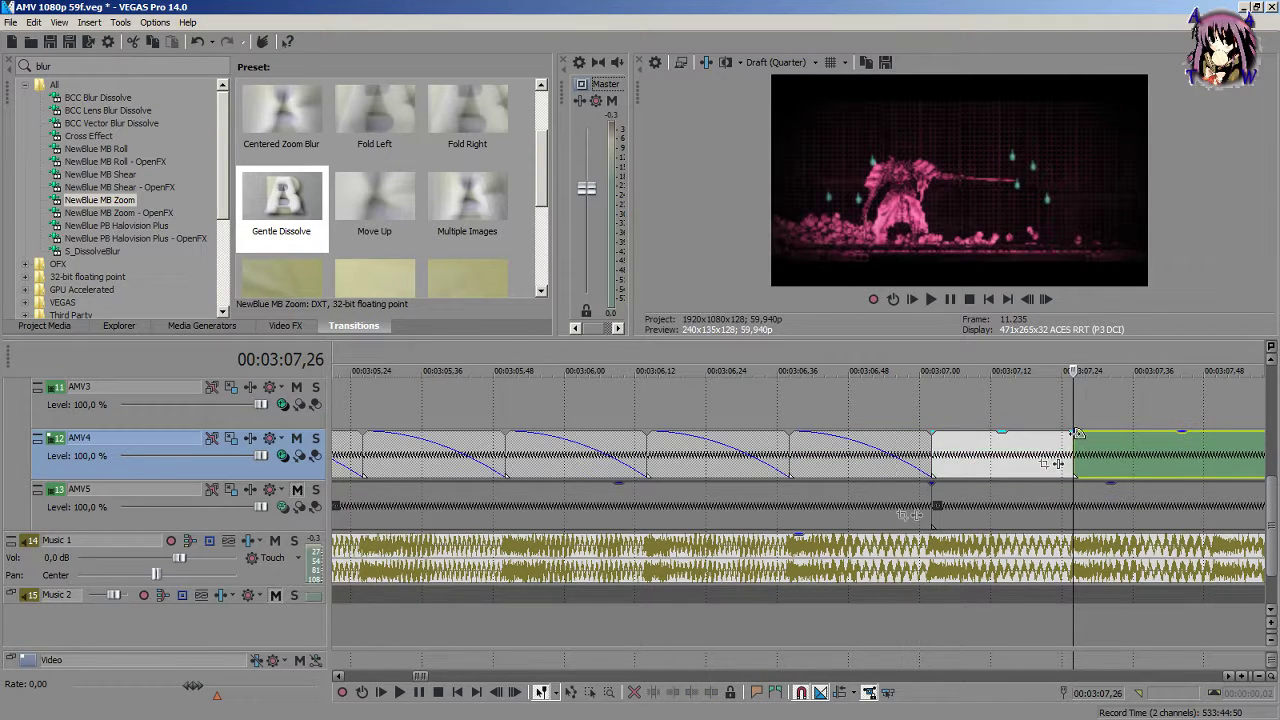
pyautogui.moveTo(1072, 436); pyautogui.dragTo(945, 440)
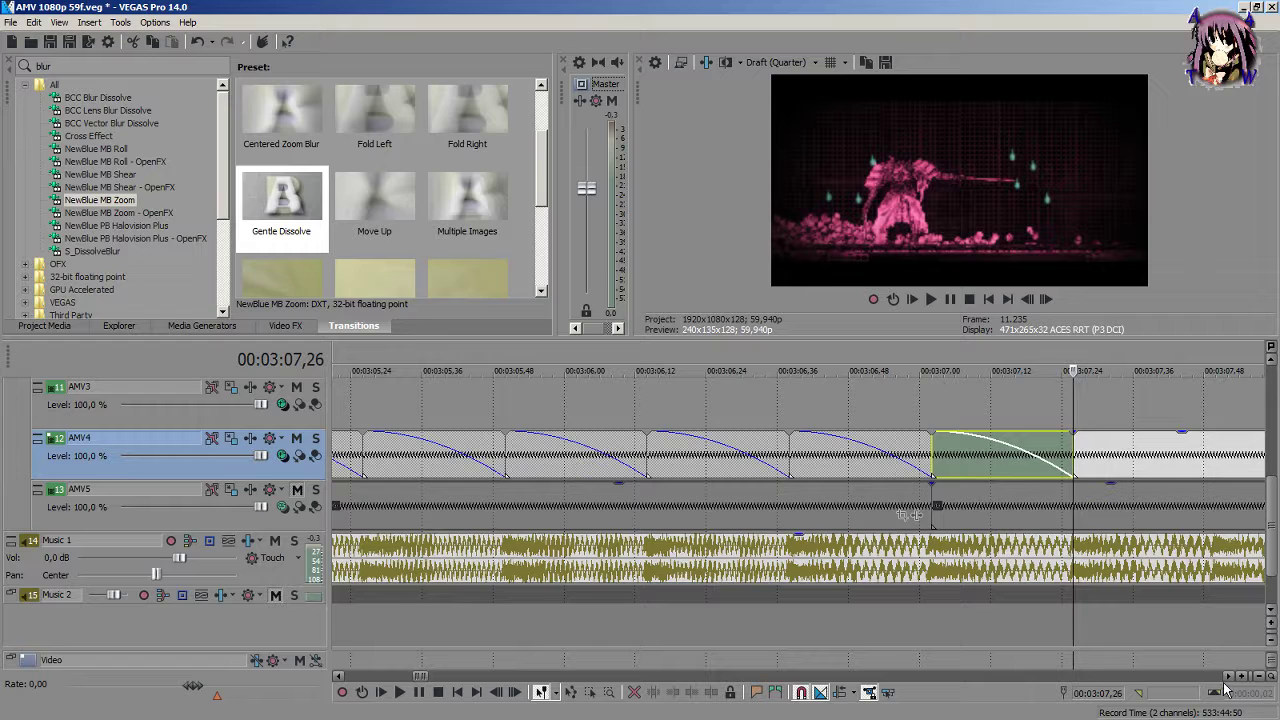
# Step: Open the fade-out curve choices of the AMV4 piece that starts at 03:03,26
pyautogui.scroll(-4, 772, 608)
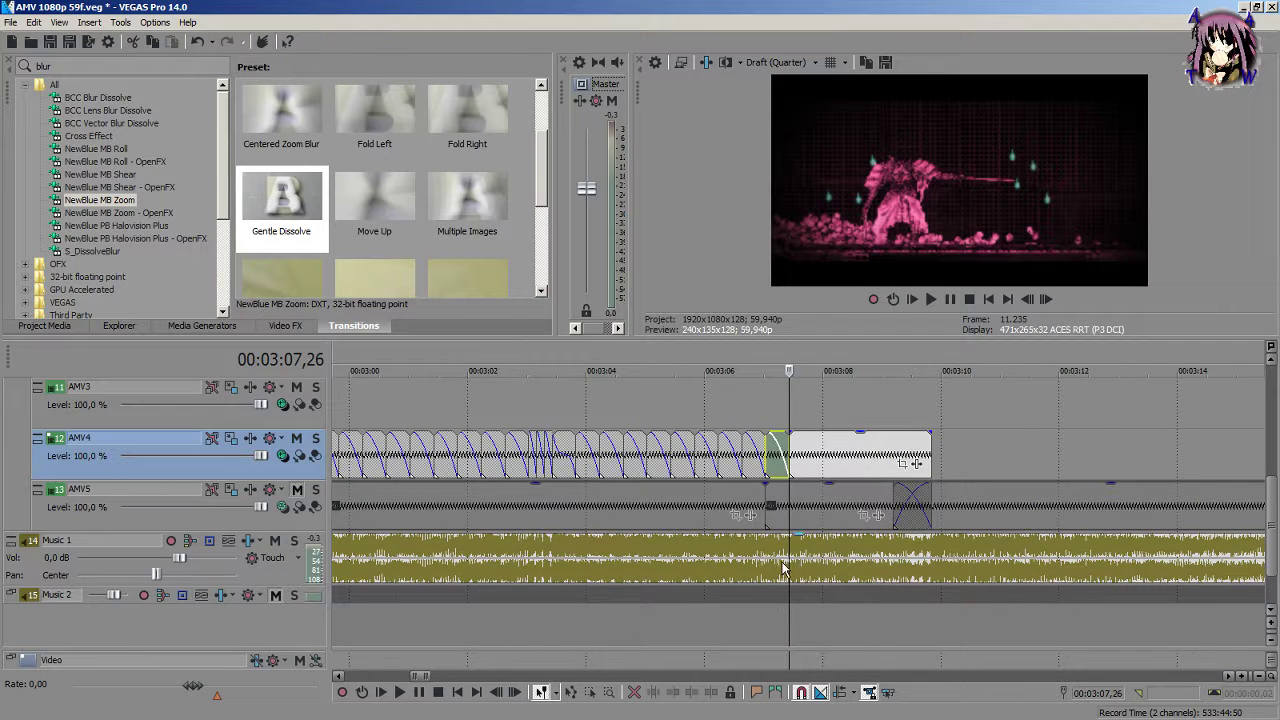
pyautogui.scroll(2, 783, 568)
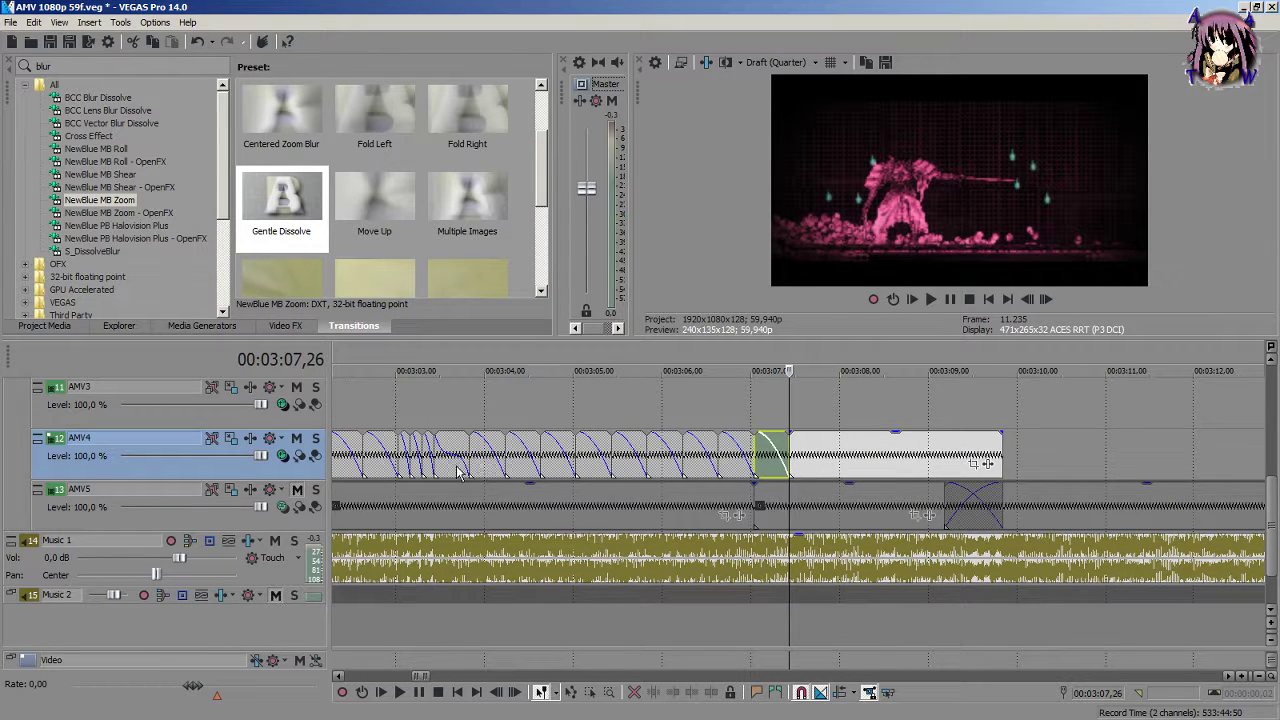
pyautogui.click(438, 407)
pyautogui.scroll(2, 443, 399)
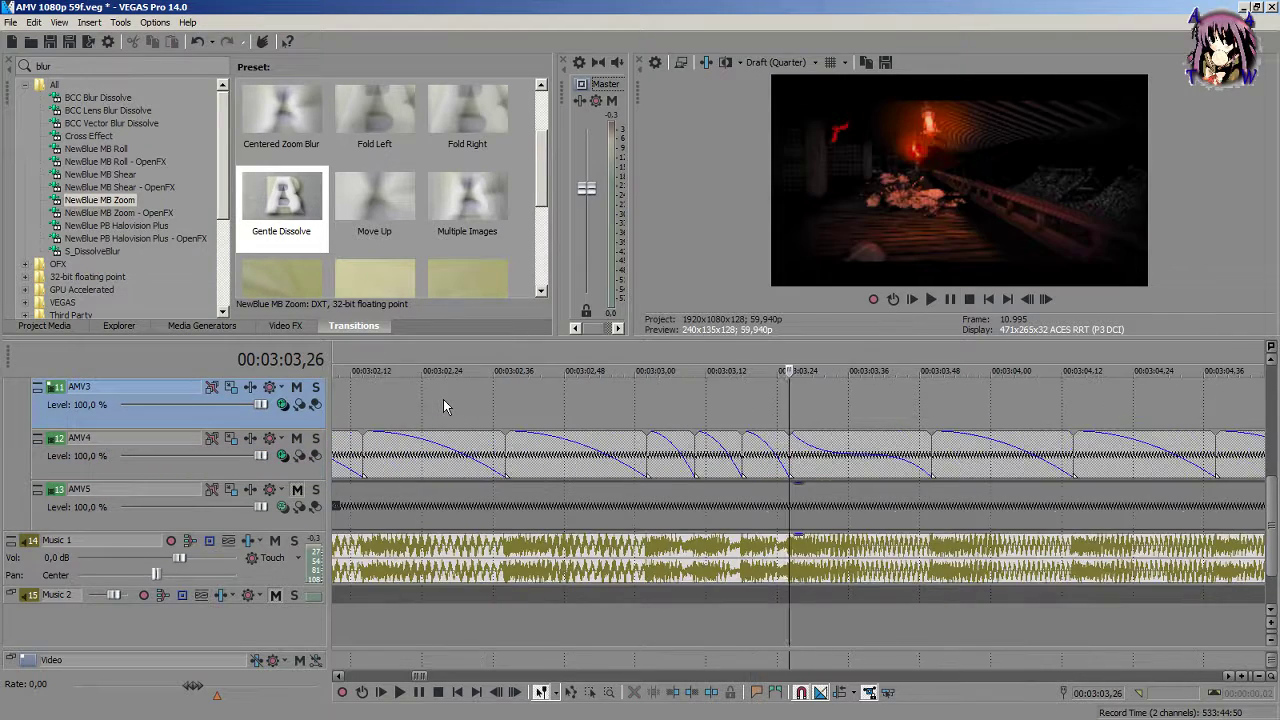
pyautogui.scroll(-3, 446, 401)
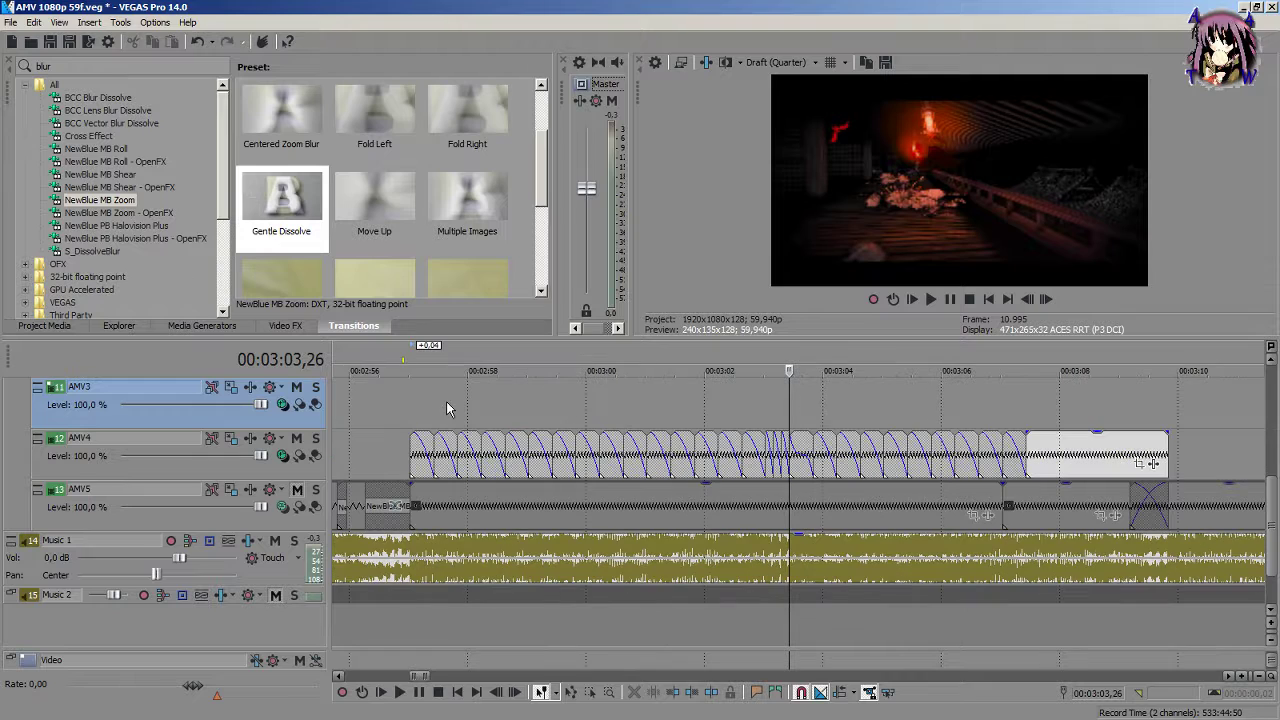
pyautogui.rightClick(423, 450)
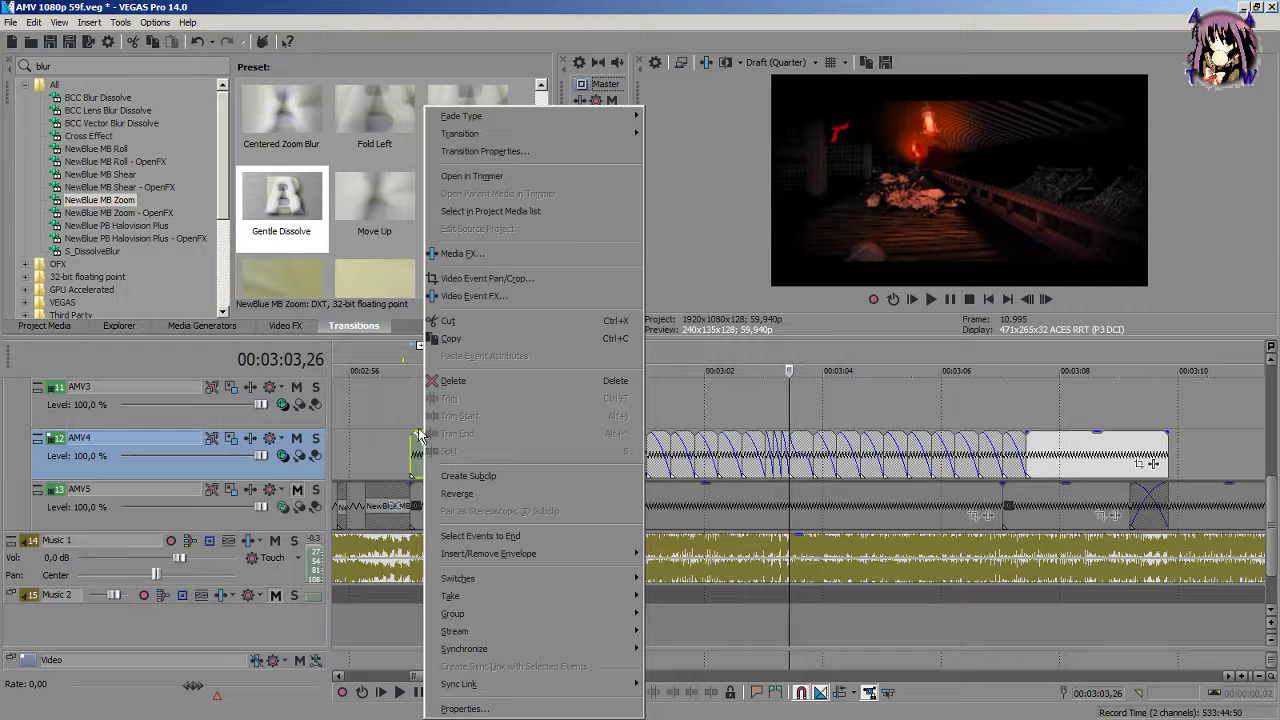
pyautogui.click(420, 440)
pyautogui.click(796, 452)
pyautogui.rightClick(796, 452)
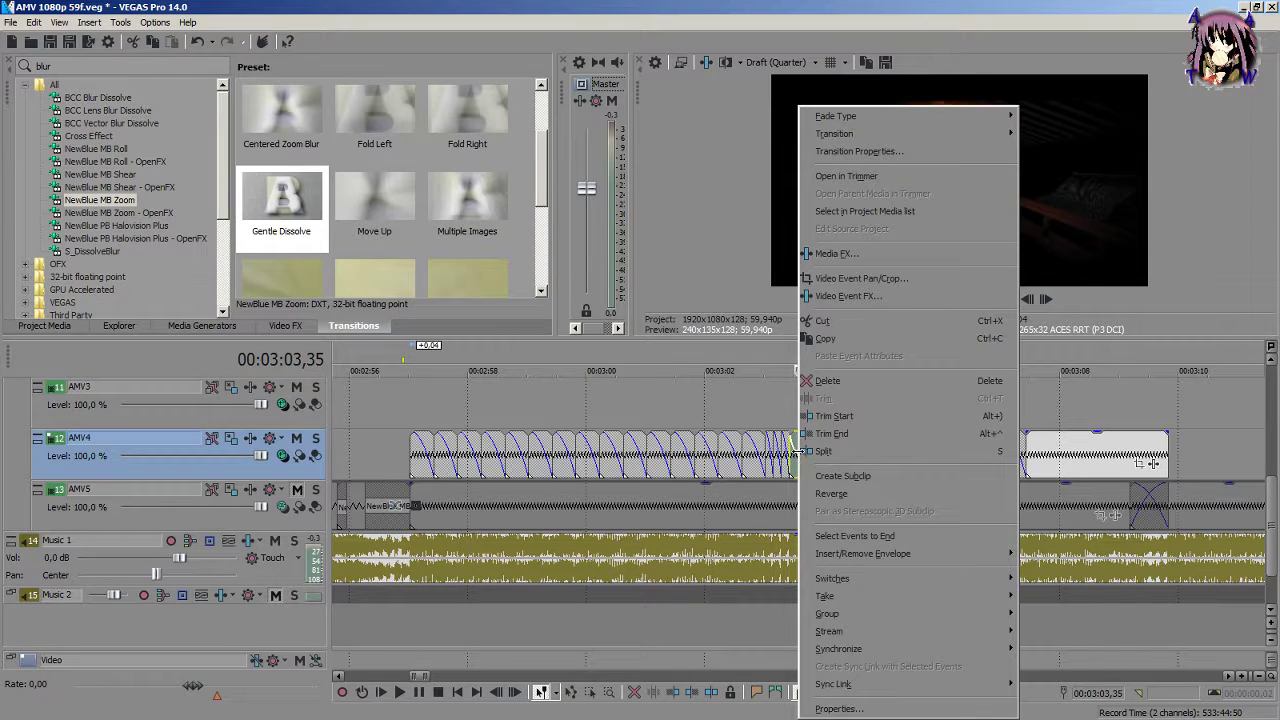
pyautogui.moveTo(897, 124)
pyautogui.press('Escape')
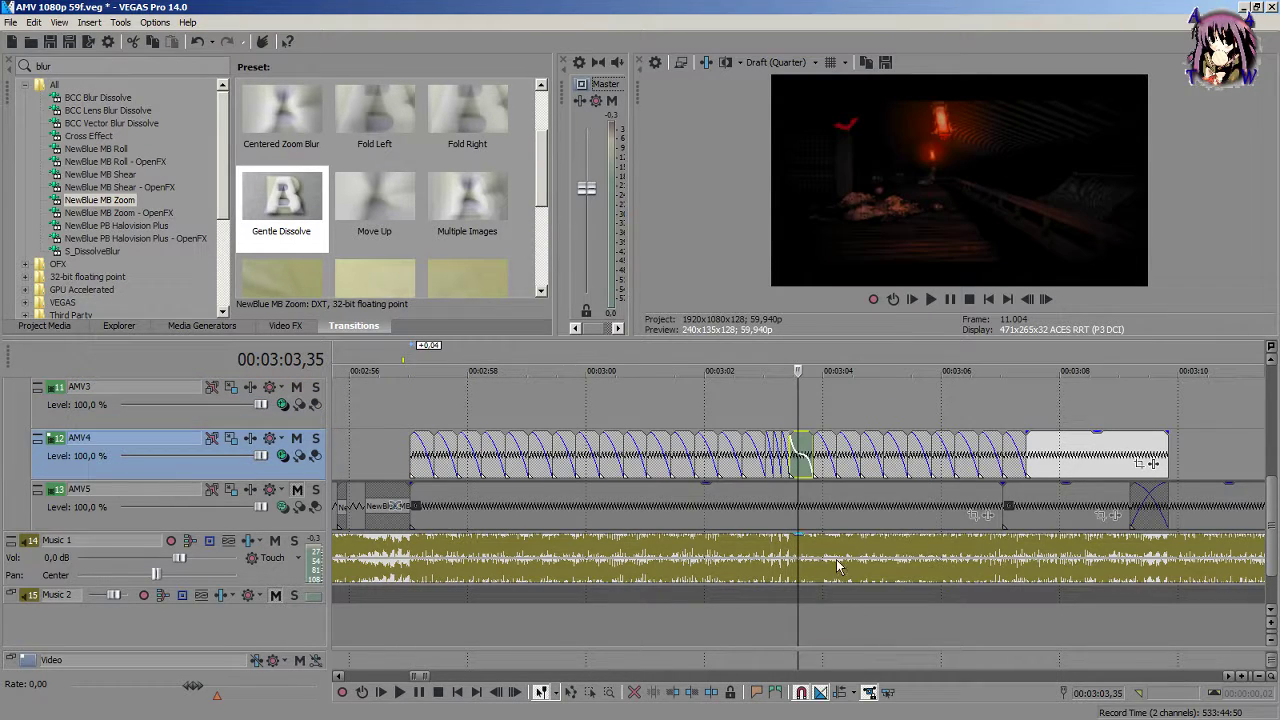
pyautogui.scroll(4, 782, 470)
pyautogui.rightClick(786, 437)
pyautogui.press('Escape')
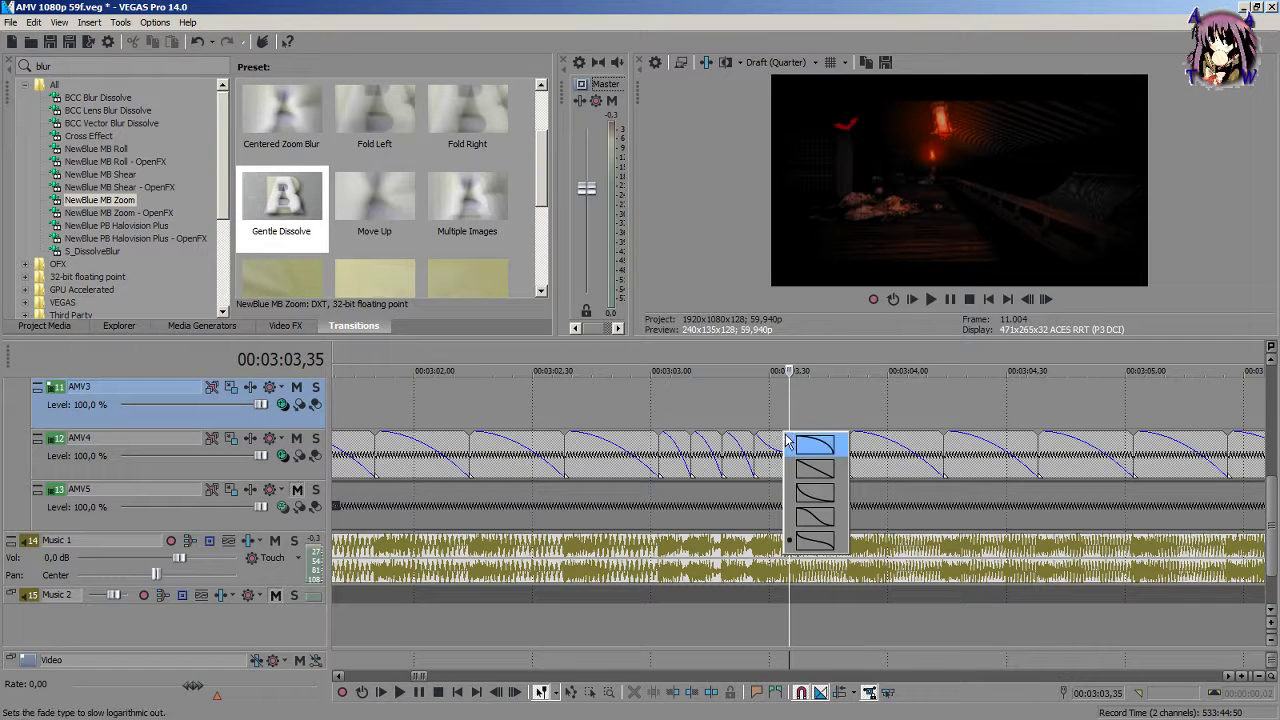
# Step: Play the whole row of faded AMV4 pieces from its start to check the flashes against the music
pyautogui.scroll(-4, 810, 443)
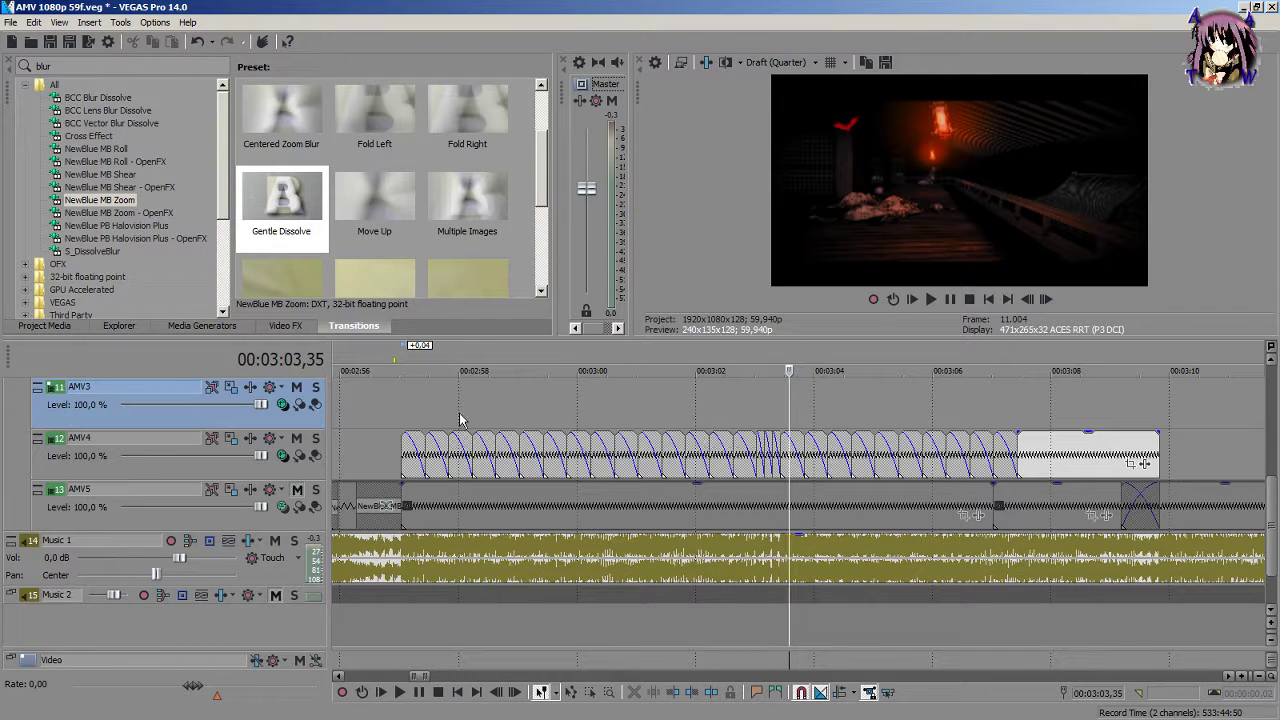
pyautogui.click(410, 418)
pyautogui.press('space')
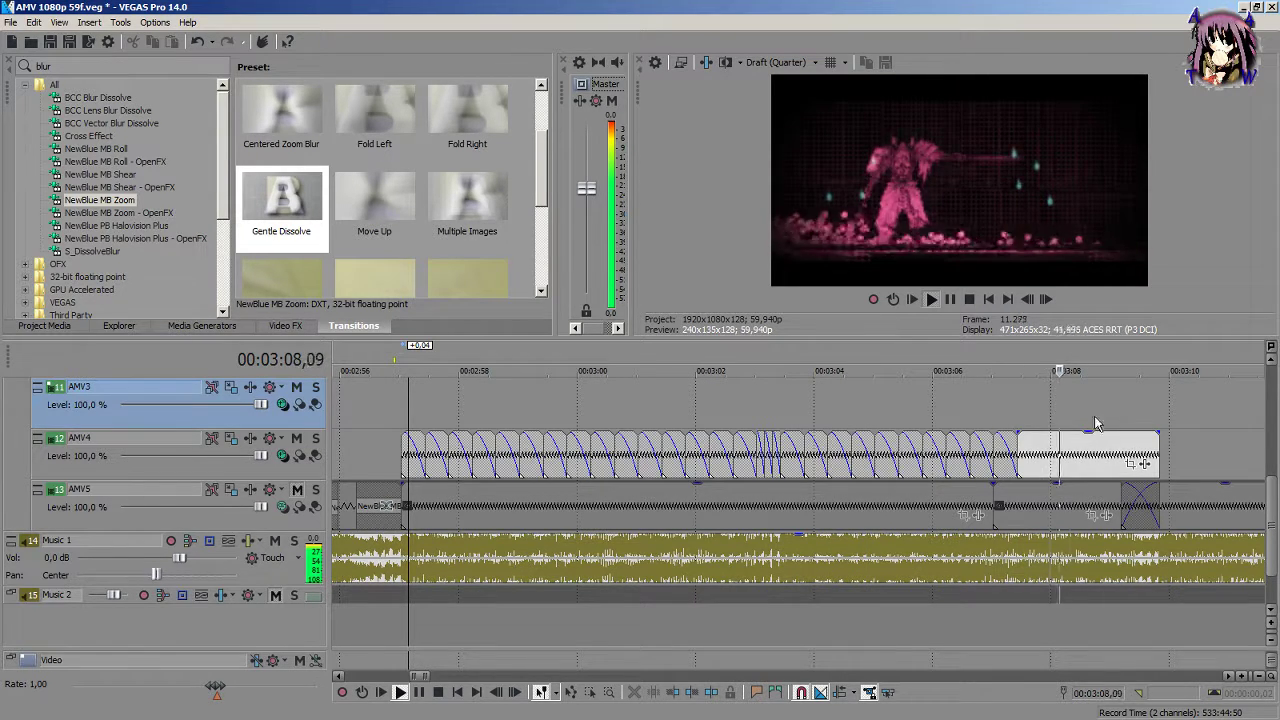
pyautogui.press('space')
# Step: Split the remaining AMV4 clip at 03:07,50 and 03:08,14, fading out each new short piece over its whole length
pyautogui.click(1018, 420)
pyautogui.scroll(7, 1018, 420)
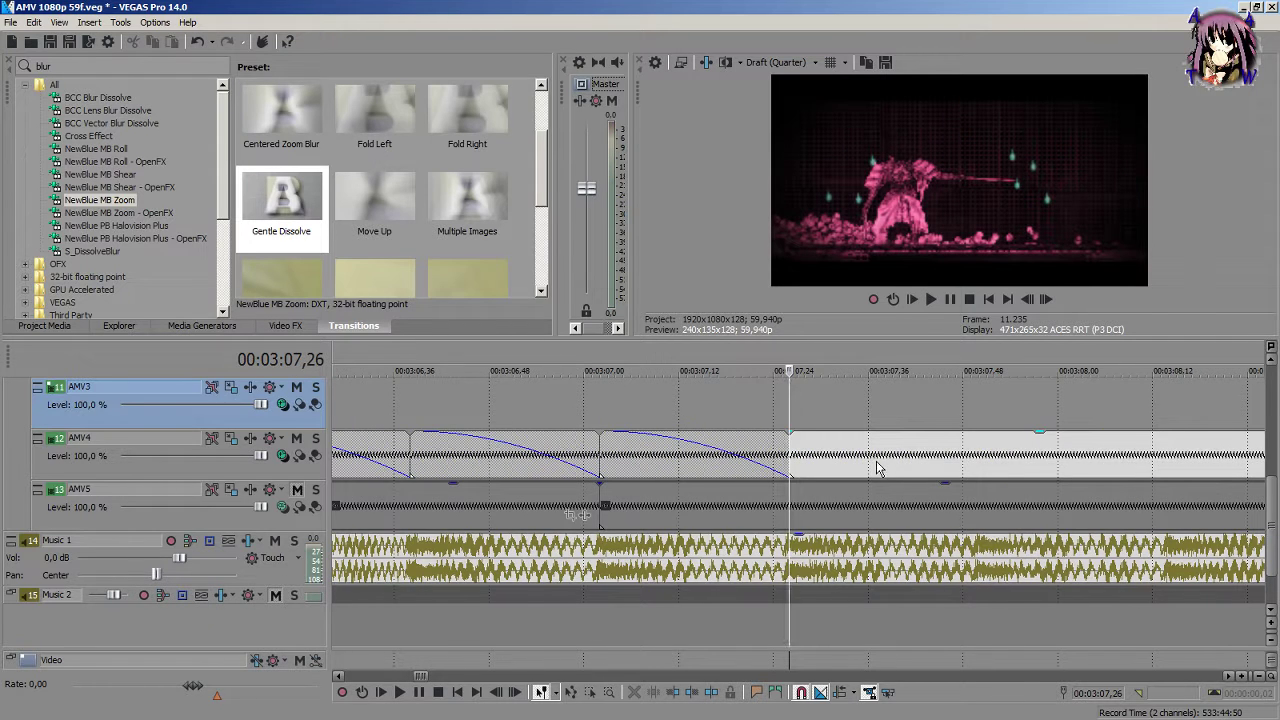
pyautogui.click(984, 459)
pyautogui.press('Left')
pyautogui.press('s')
pyautogui.click(965, 455)
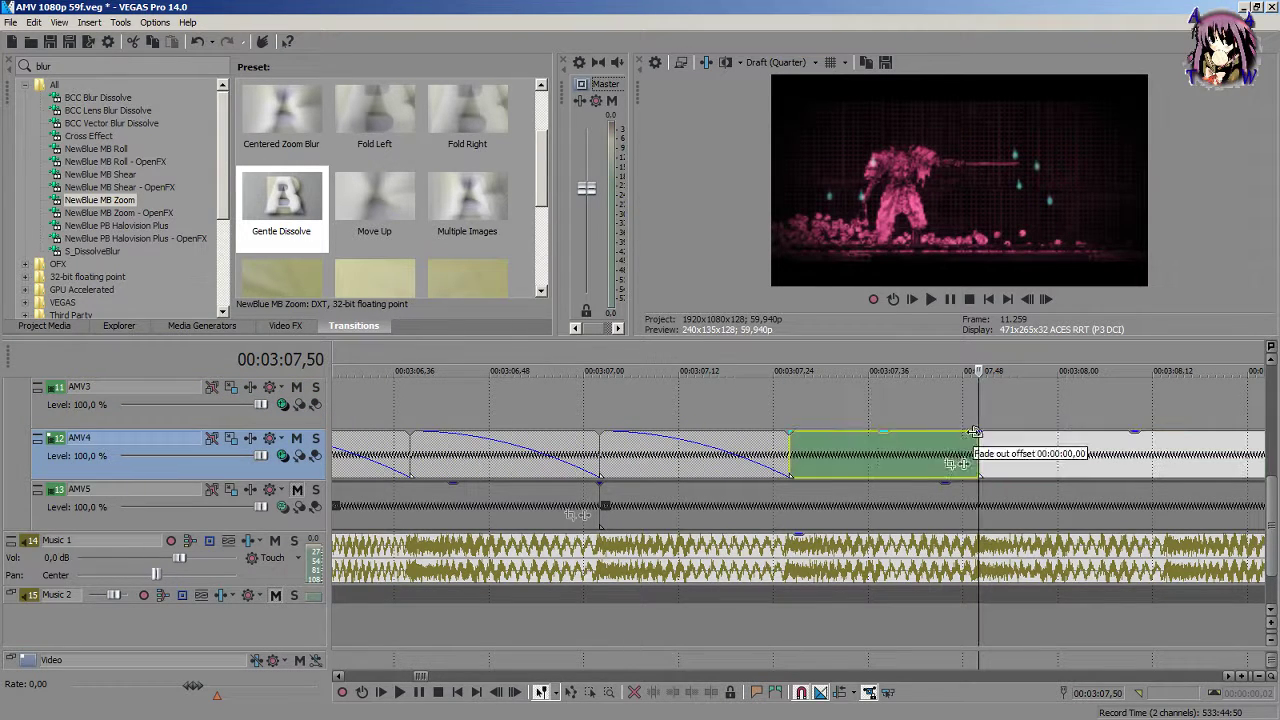
pyautogui.click(1164, 461)
pyautogui.click(1160, 452)
pyautogui.press('s')
pyautogui.press('\\')
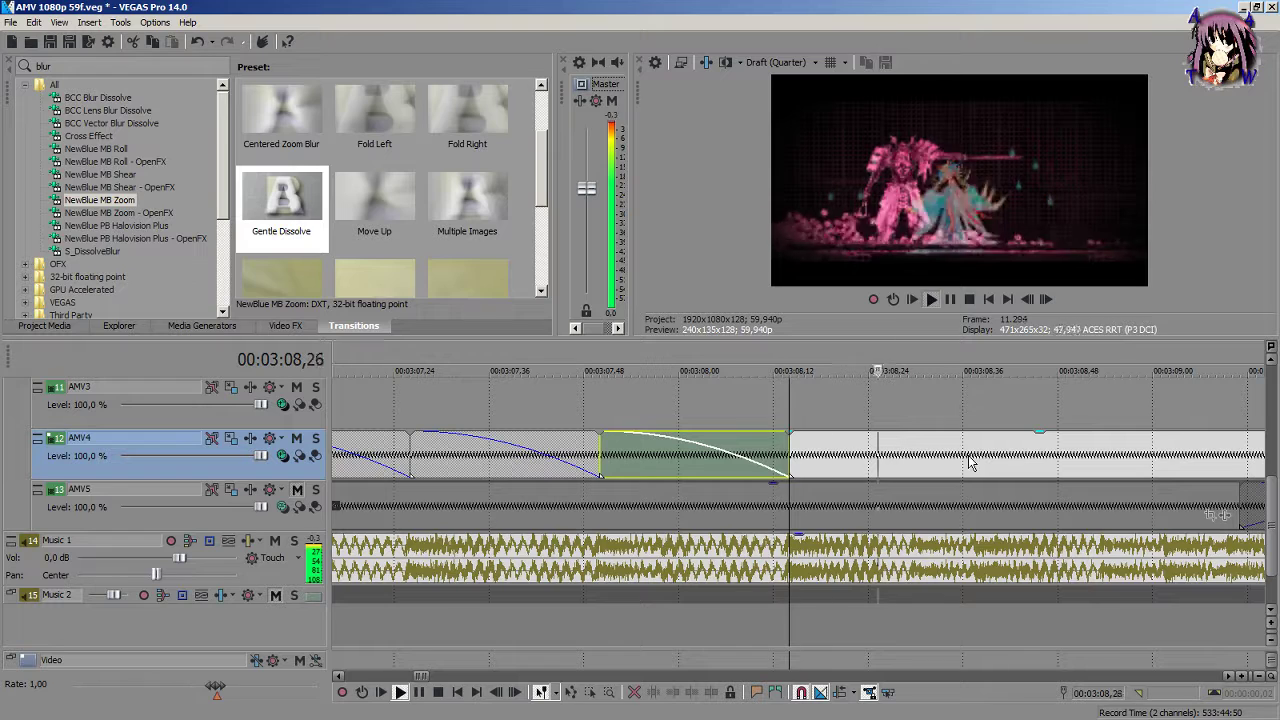
# Step: Split the remaining AMV4 clip at 03:08,30 and 03:08,37, fading out each new short piece over its whole length
pyautogui.click(906, 451)
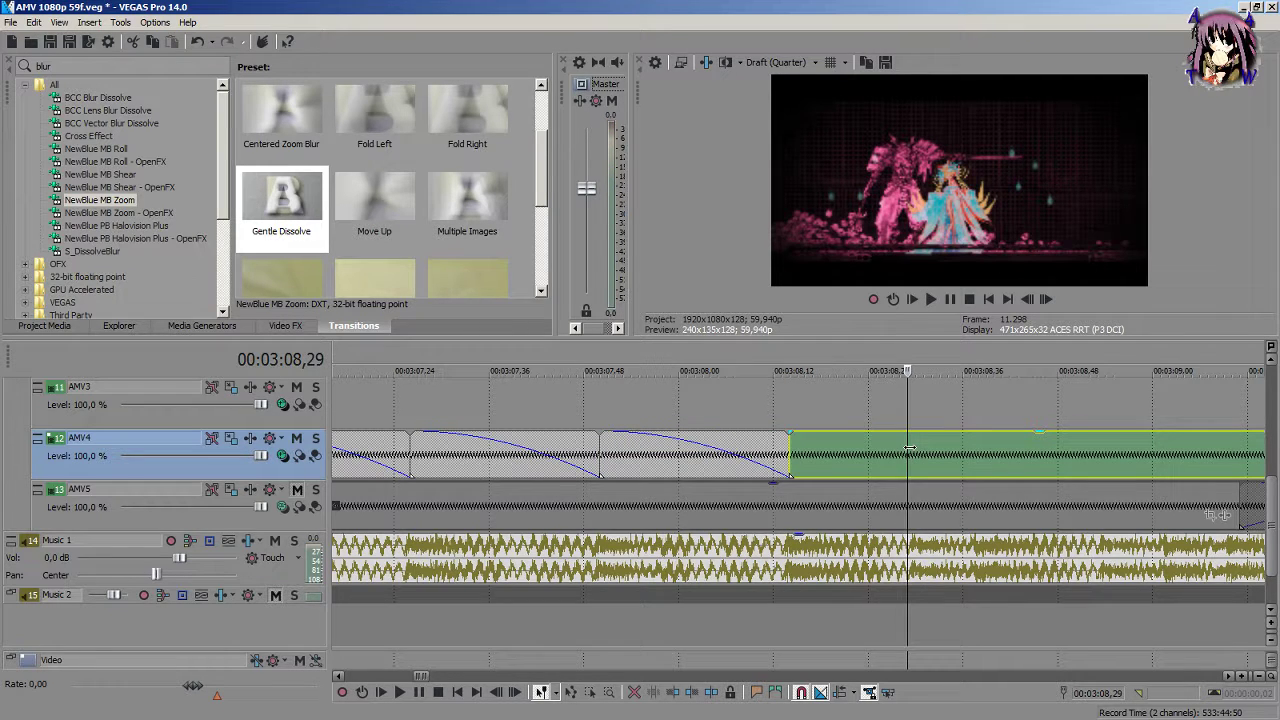
pyautogui.click(912, 445)
pyautogui.press('s')
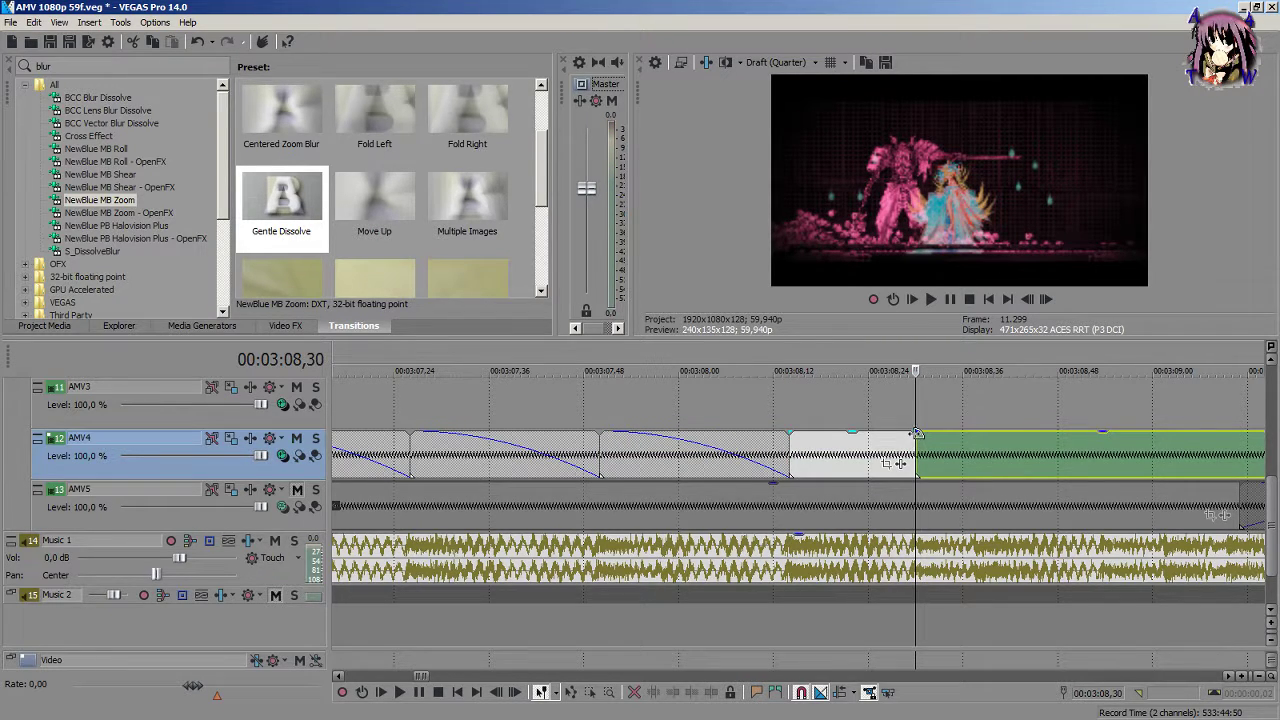
pyautogui.moveTo(916, 434); pyautogui.dragTo(764, 436)
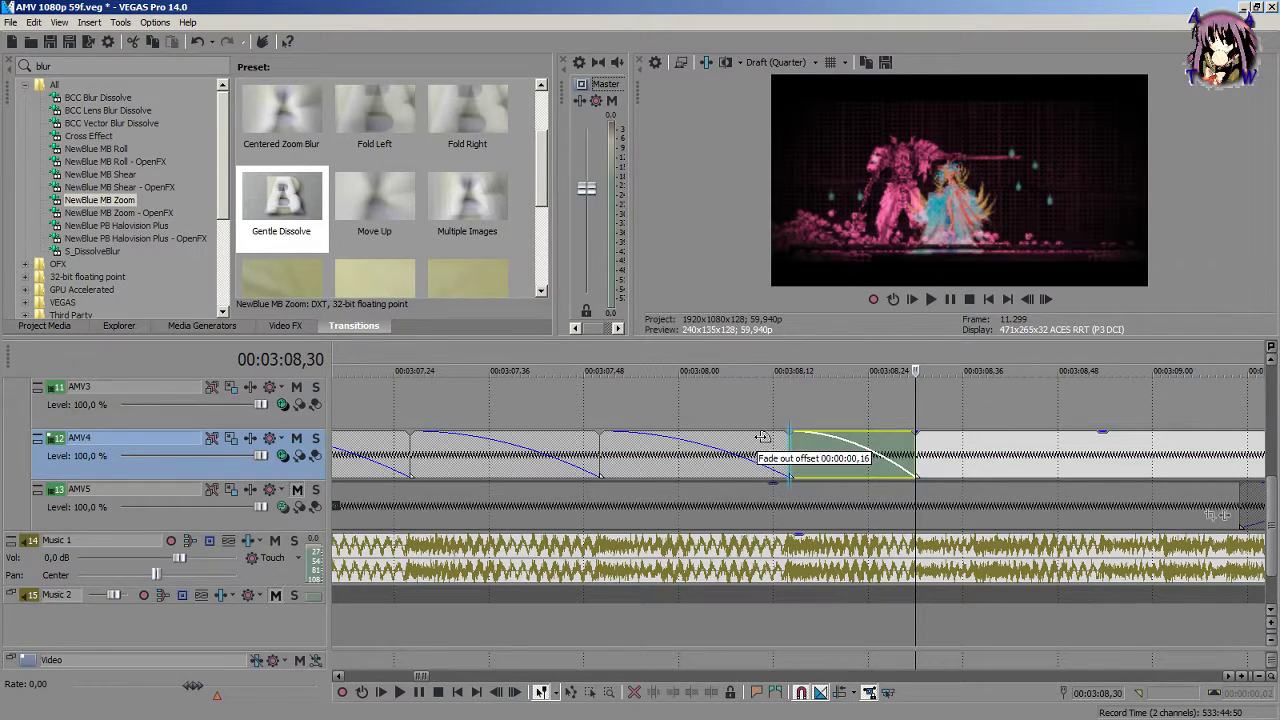
pyautogui.click(971, 456)
pyautogui.press('s')
pyautogui.moveTo(969, 434); pyautogui.dragTo(860, 440)
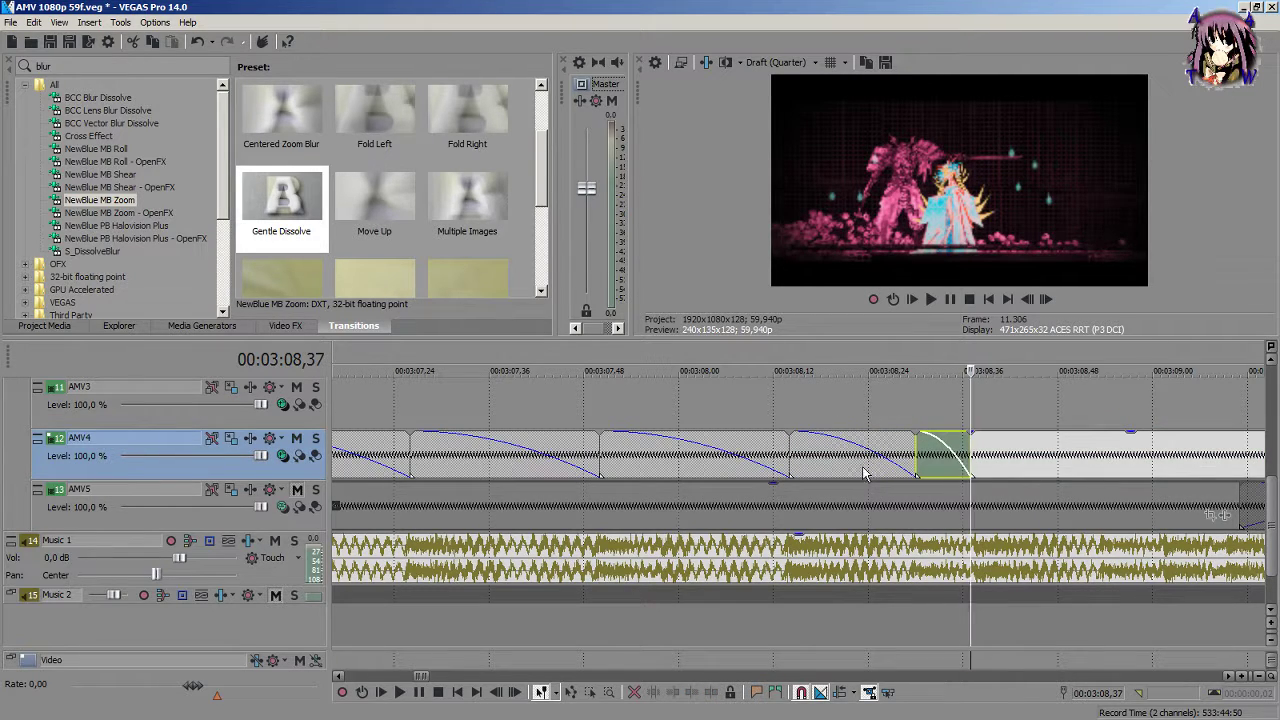
# Step: Play the newest faded AMV4 pieces from 03:08,18 to check the flashes against the music
pyautogui.click(822, 407)
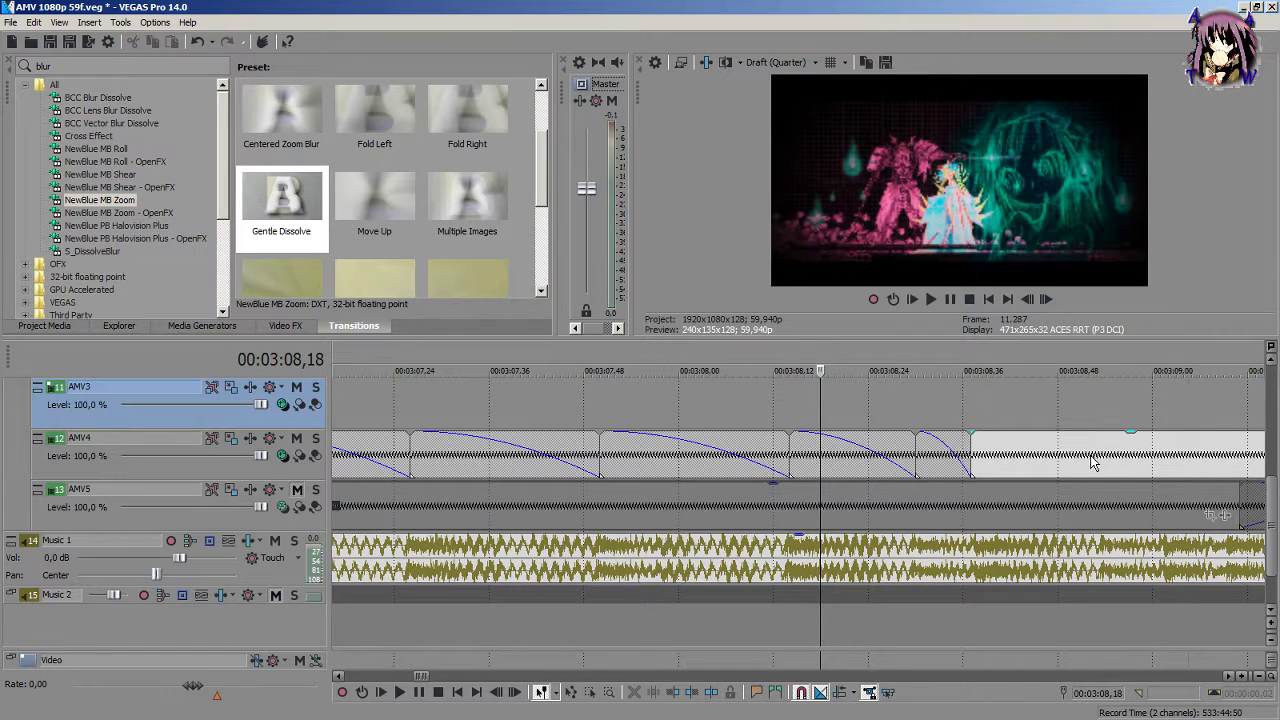
pyautogui.press('space')
pyautogui.press('space')
# Step: Find the next beat by playback, split the remaining AMV4 clip at 03:08,53, and fade out the new piece over its whole length
pyautogui.click(1099, 455)
pyautogui.click(1105, 452)
pyautogui.press('space')
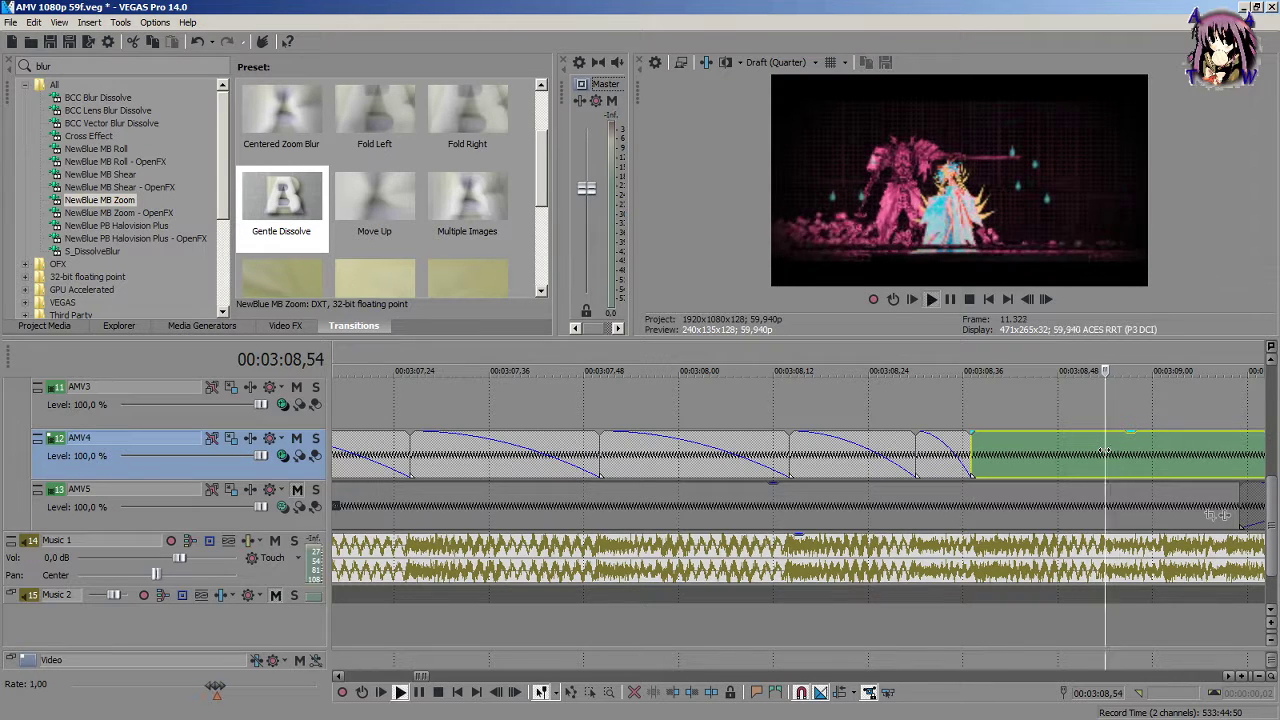
pyautogui.press('space')
pyautogui.click(1098, 445)
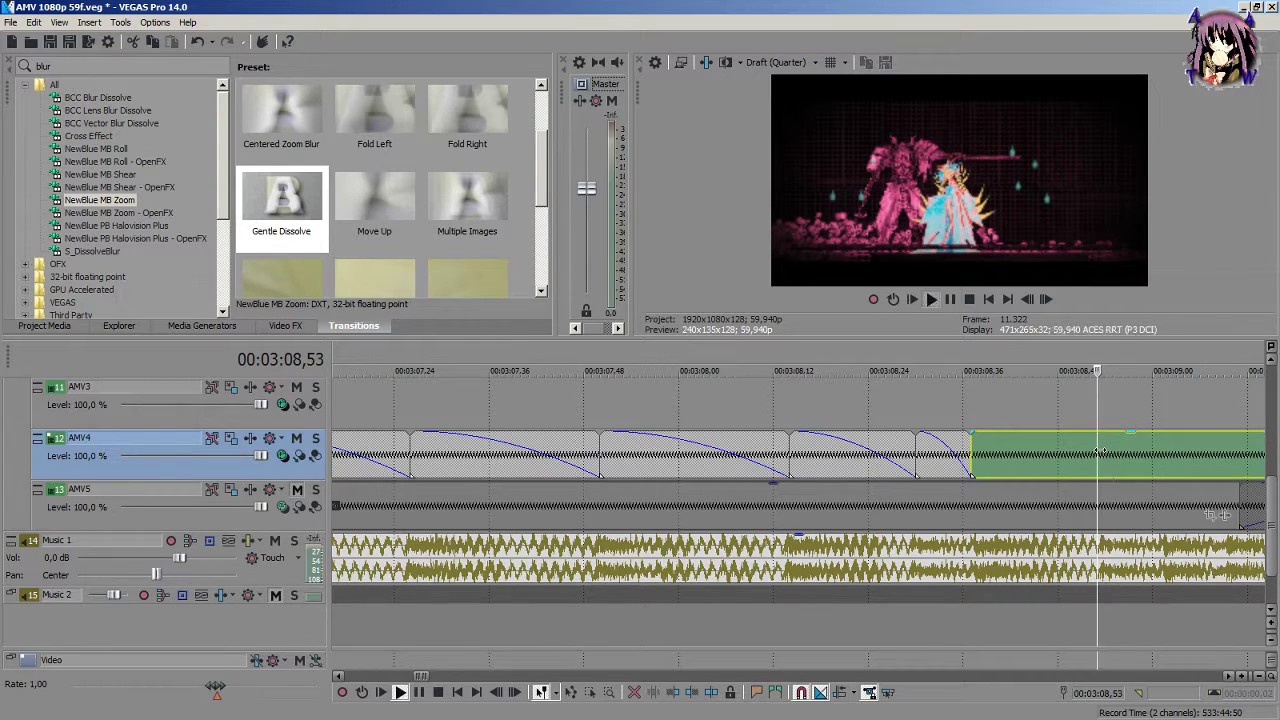
pyautogui.press('s')
pyautogui.moveTo(1096, 431); pyautogui.dragTo(972, 432)
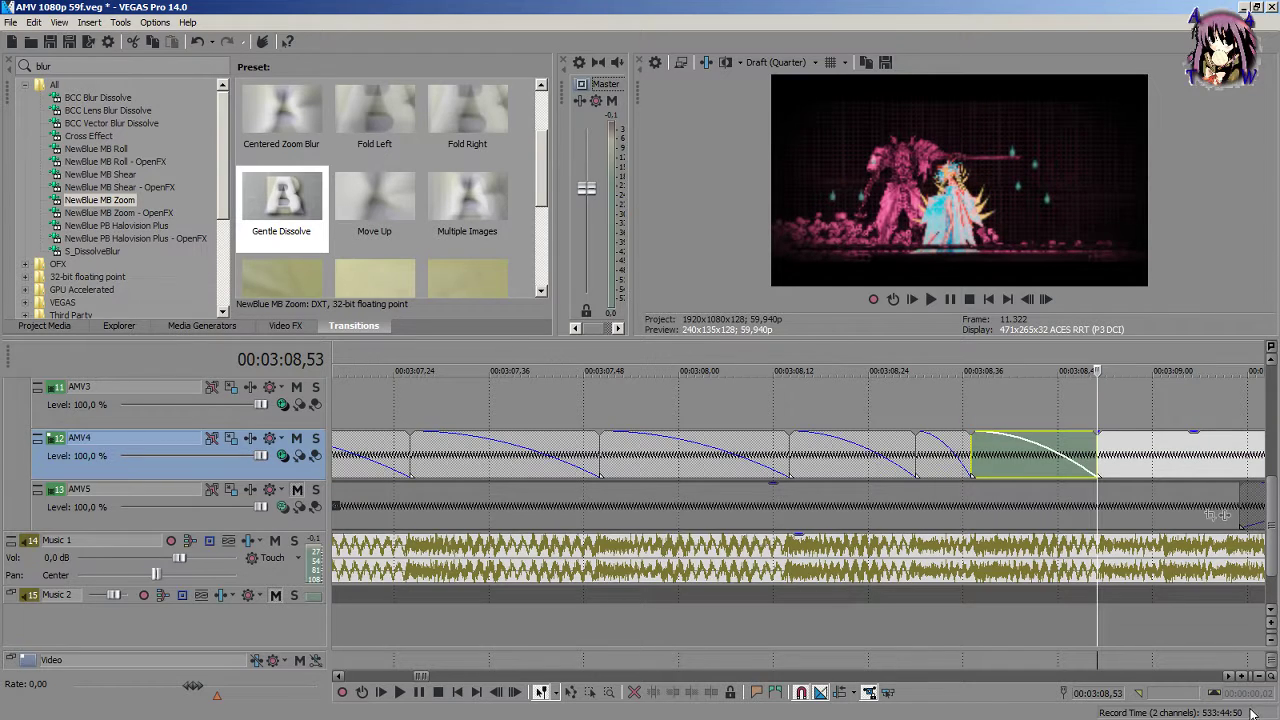
# Step: Split the remaining AMV4 clip at 03:09,01 and fade out the new short piece over its whole length
pyautogui.click(1232, 678)
pyautogui.click(1232, 678)
pyautogui.click(1232, 678)
pyautogui.click(1232, 678)
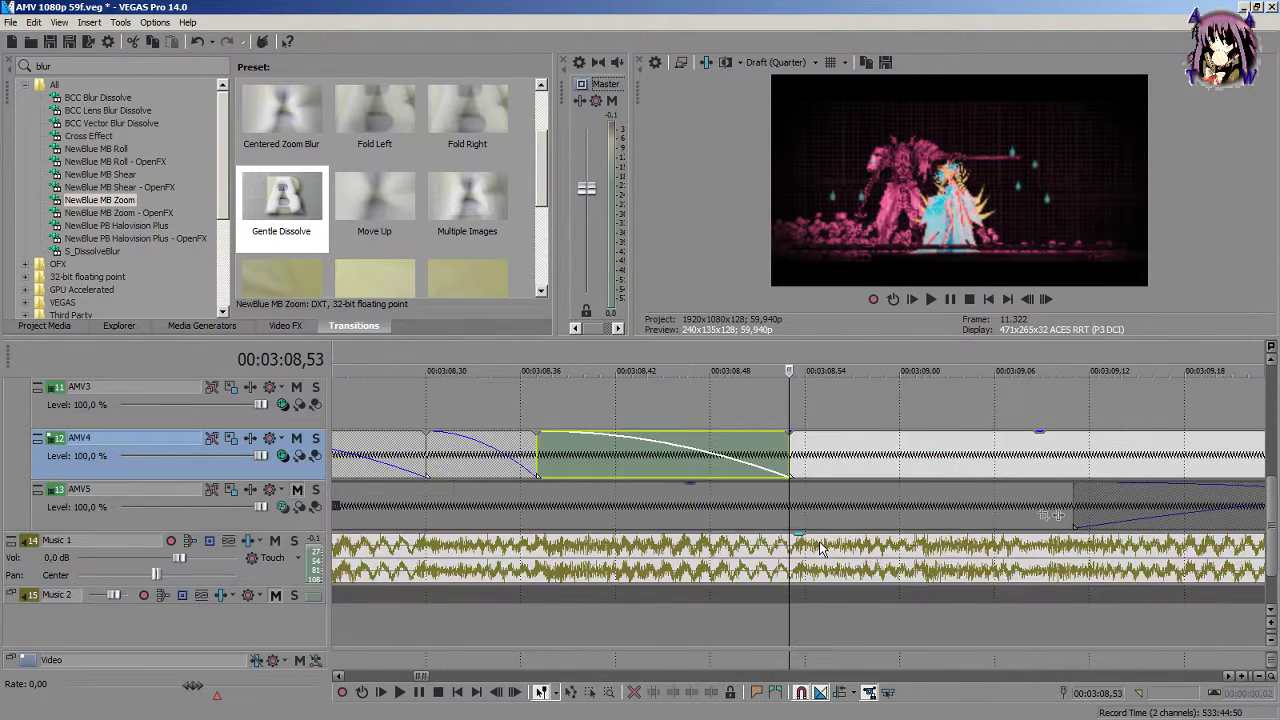
pyautogui.click(1232, 678)
pyautogui.click(1072, 468)
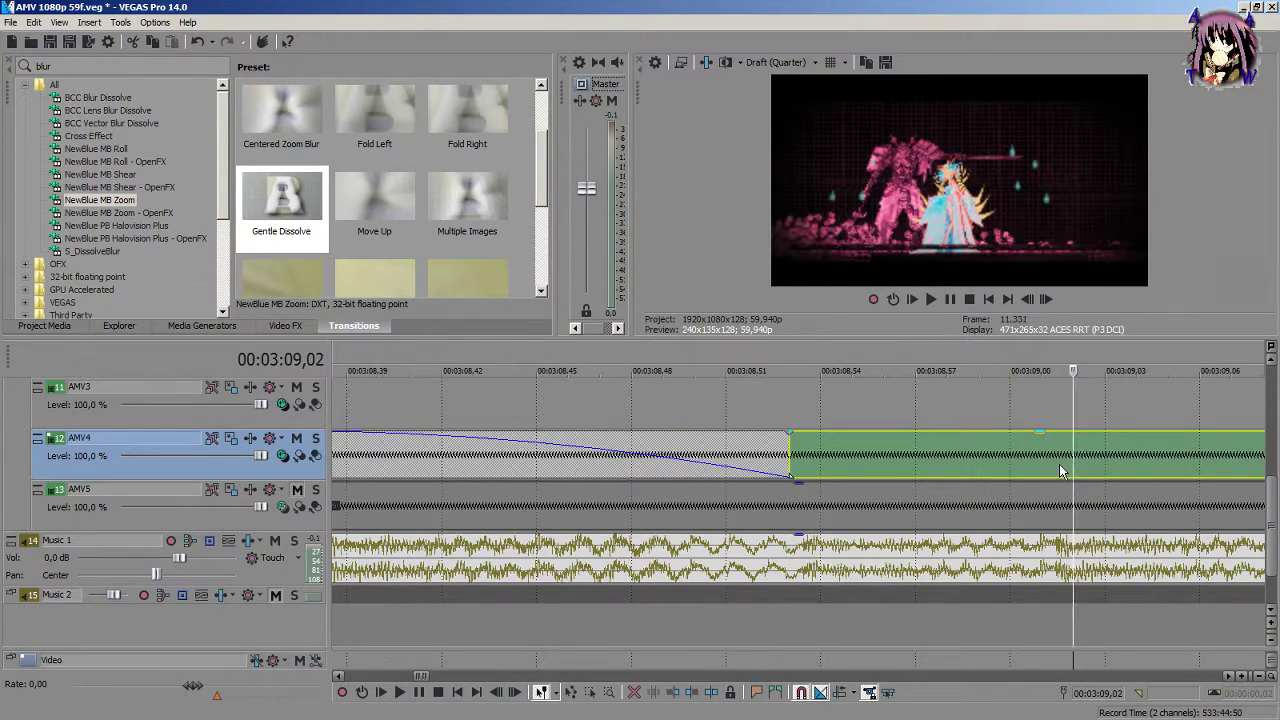
pyautogui.press('Left')
pyautogui.scroll(-4, 798, 476)
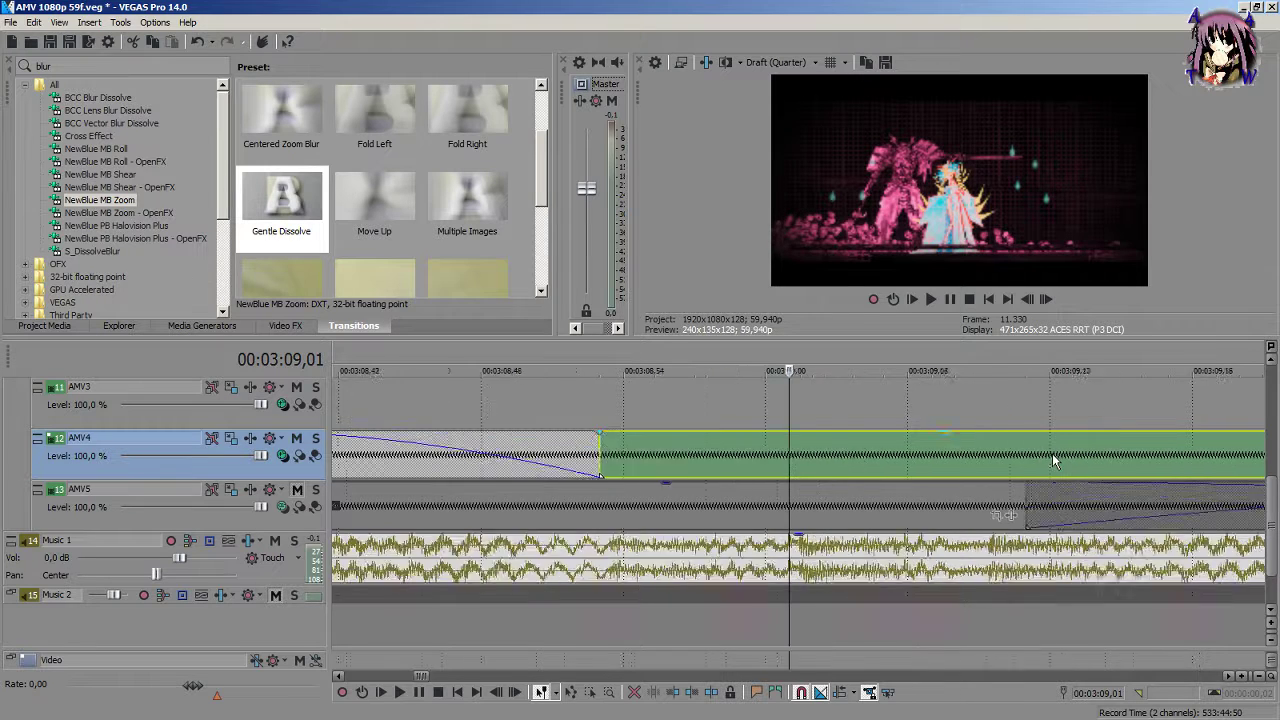
pyautogui.press('s')
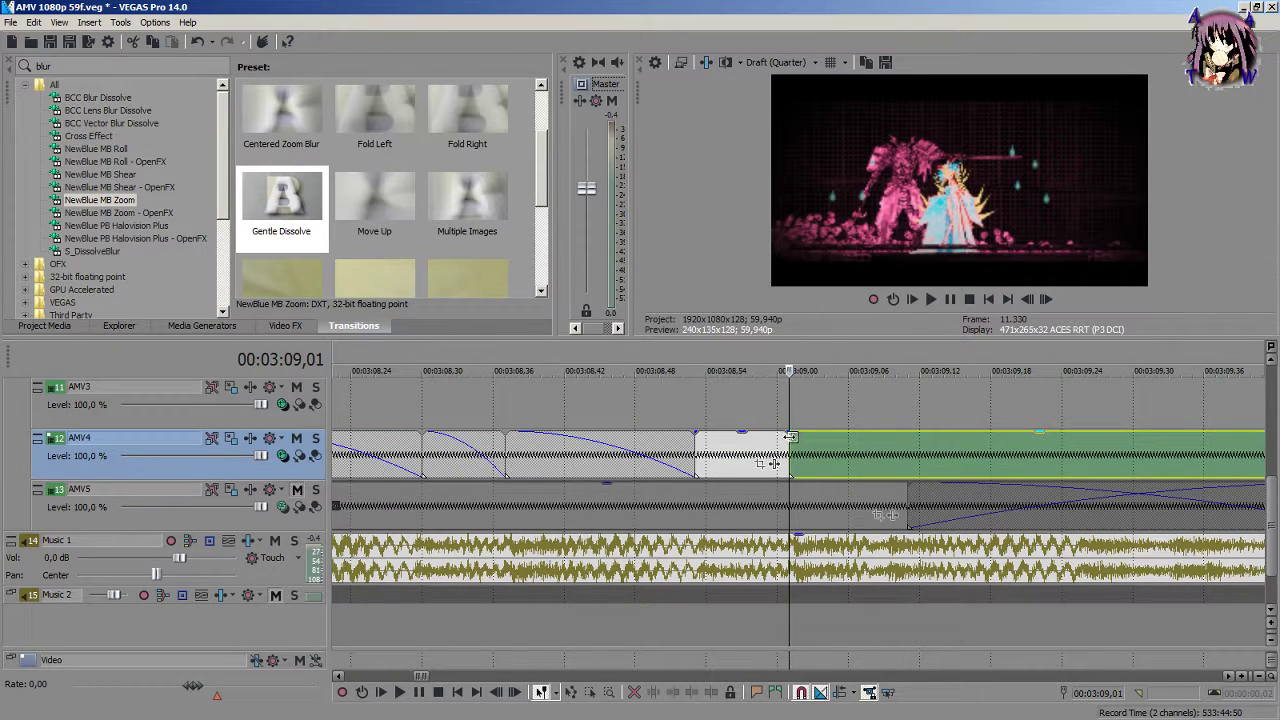
pyautogui.moveTo(790, 437); pyautogui.dragTo(696, 438)
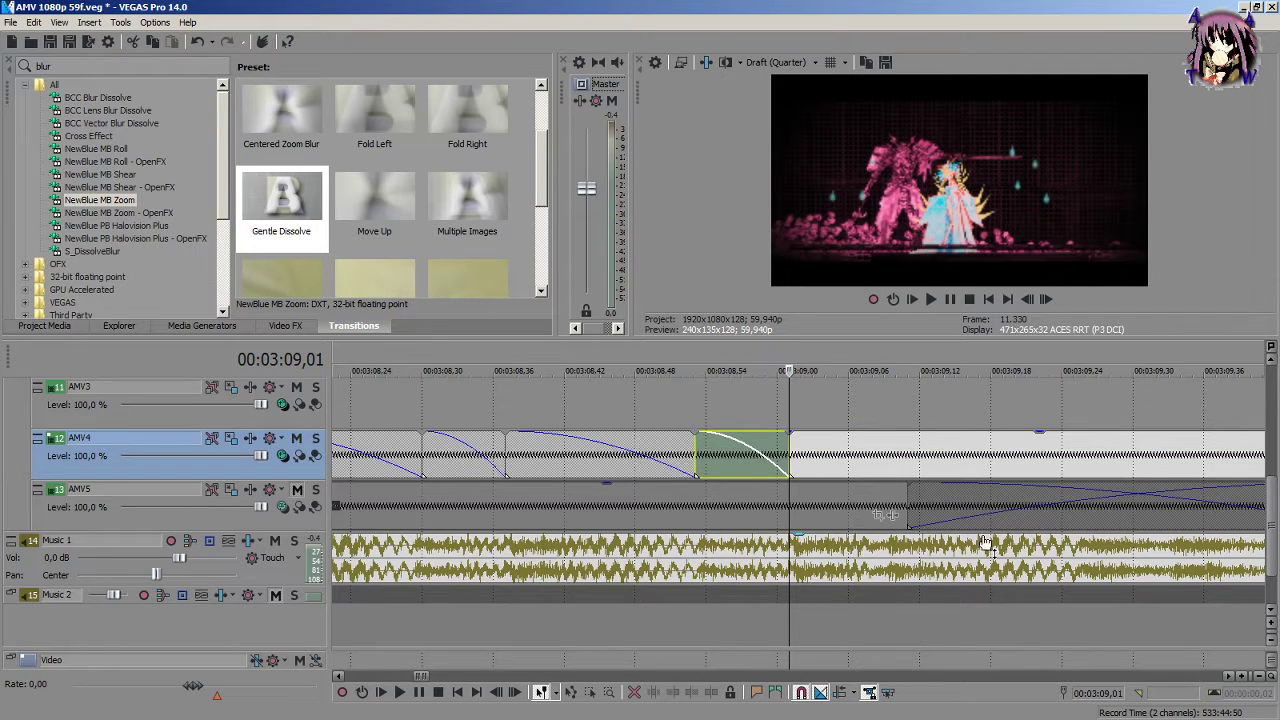
# Step: Split the remaining AMV4 clip at 03:09,09 and fade out the new piece over its whole length
pyautogui.scroll(3, 990, 520)
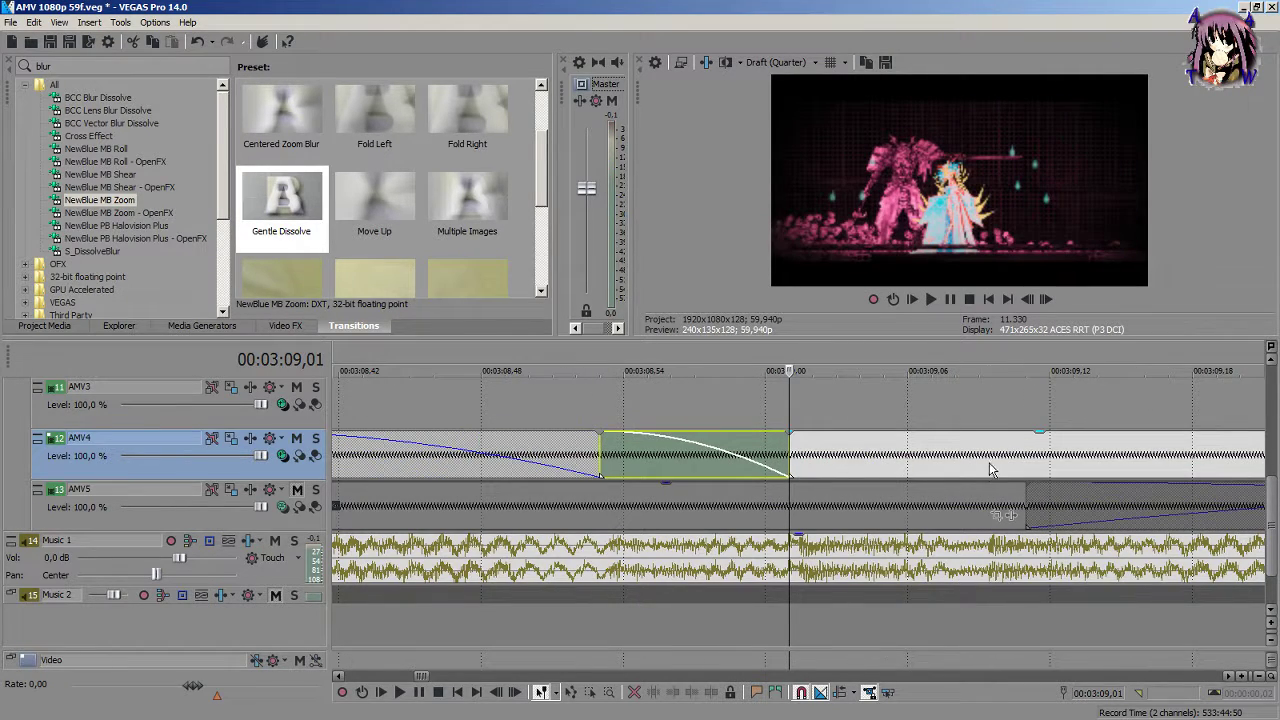
pyautogui.click(995, 457)
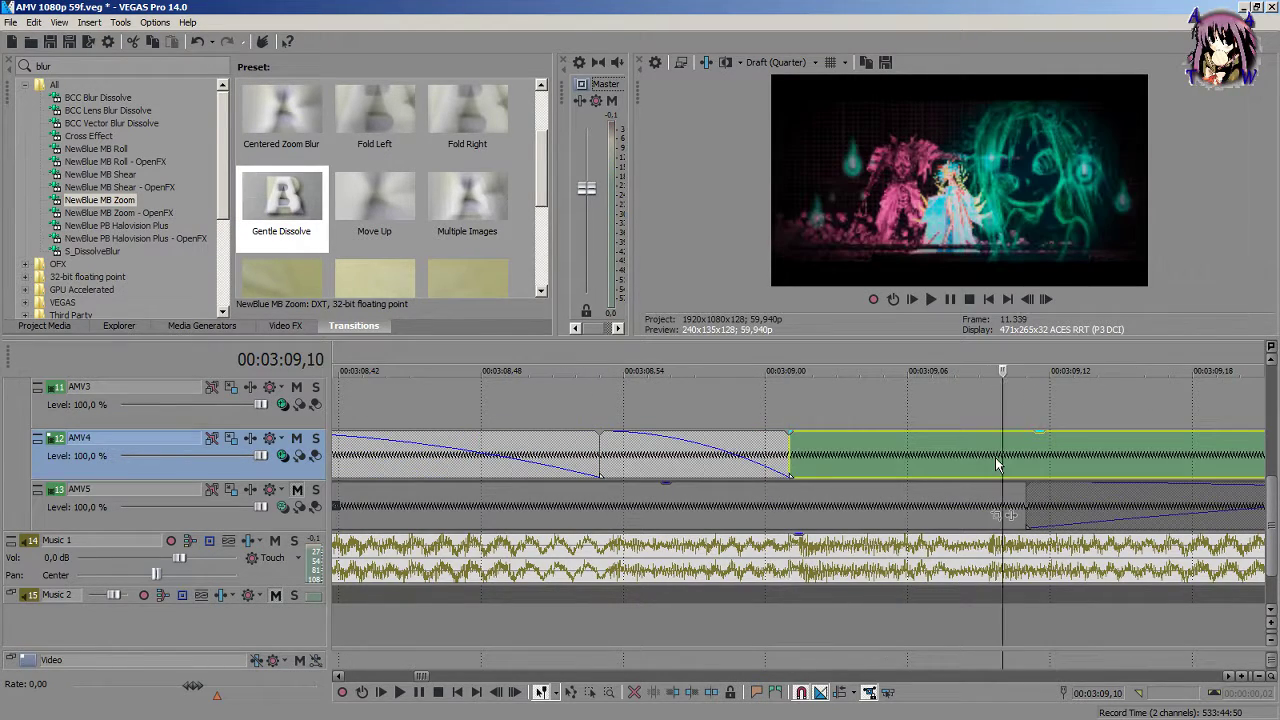
pyautogui.click(988, 453)
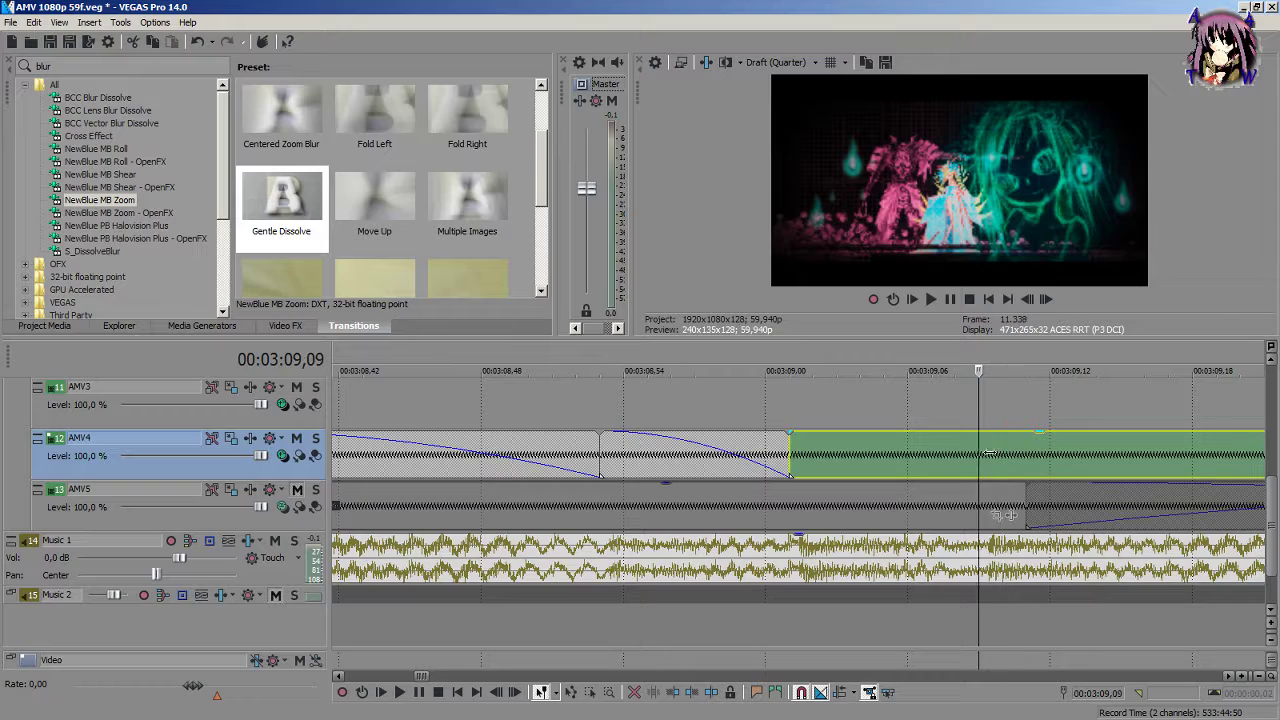
pyautogui.press('s')
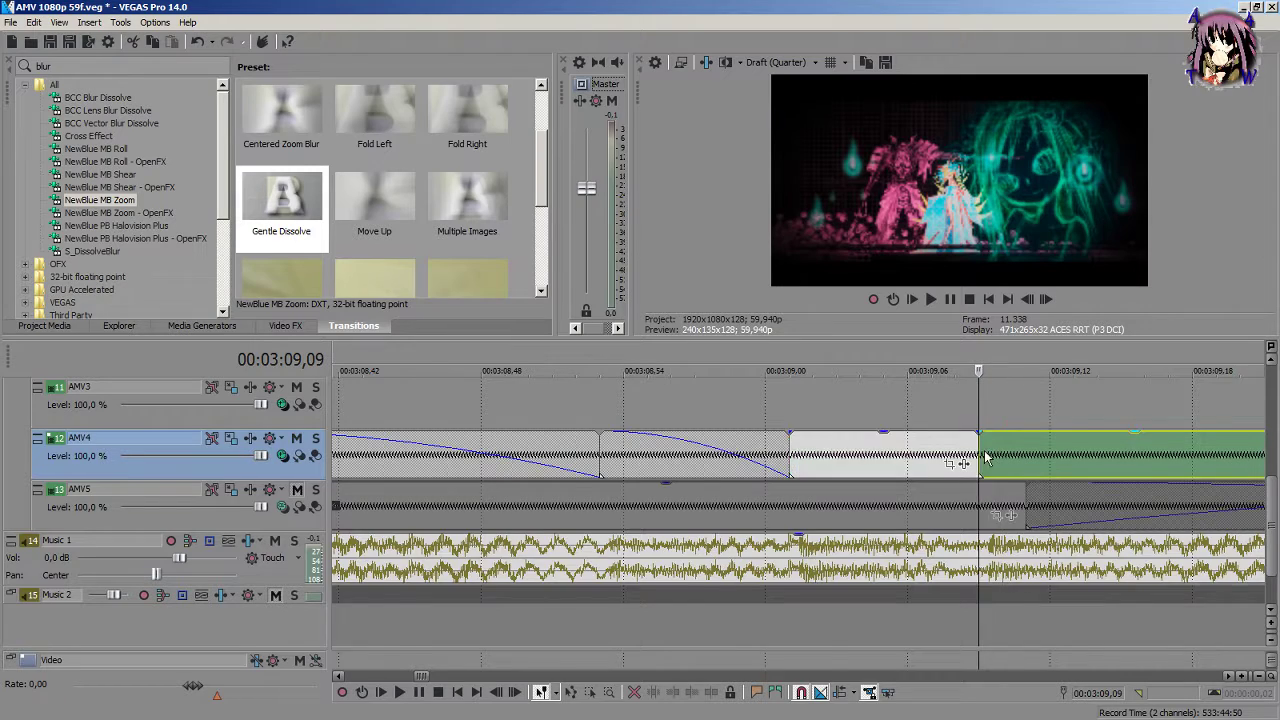
pyautogui.scroll(-3, 985, 455)
pyautogui.moveTo(789, 431); pyautogui.dragTo(636, 450)
pyautogui.scroll(-2, 721, 456)
pyautogui.scroll(3, 799, 442)
# Step: Fade out the last AMV4 piece over its whole length with the S-shaped fade curve and play the result
pyautogui.press('space')
pyautogui.scroll(-3, 1036, 491)
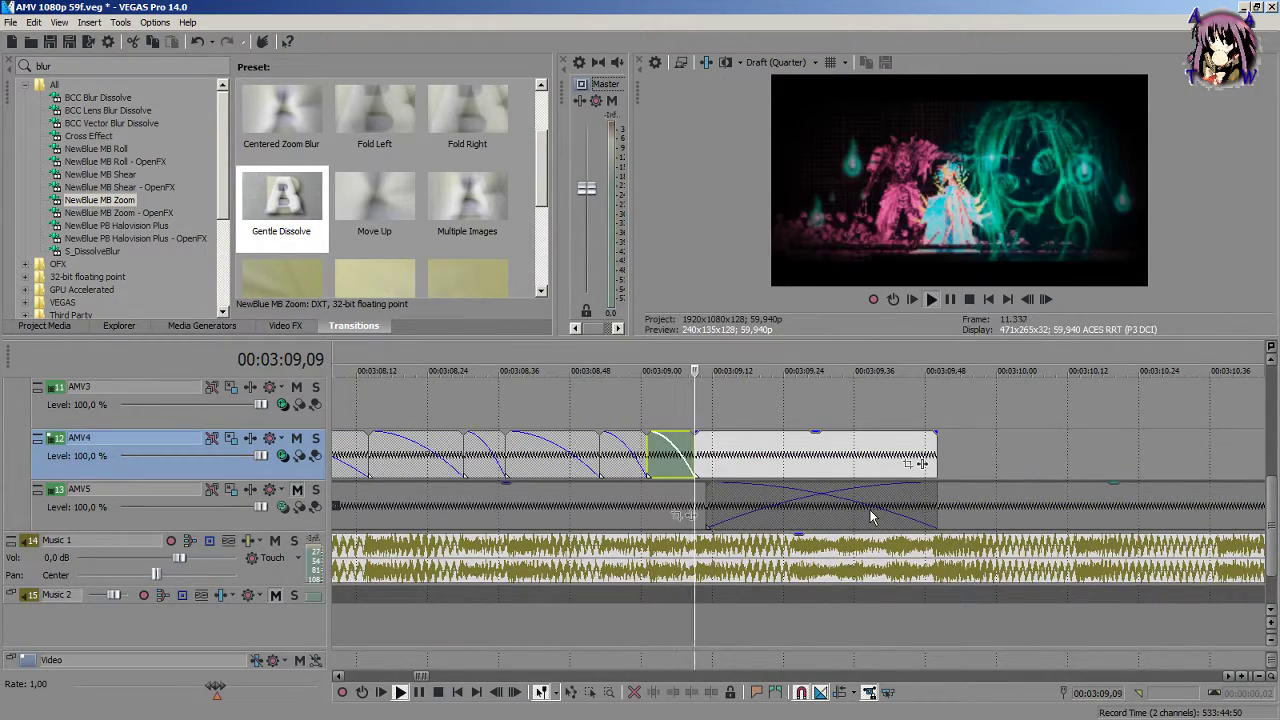
pyautogui.press('space')
pyautogui.moveTo(938, 431); pyautogui.dragTo(743, 436)
pyautogui.rightClick(741, 436)
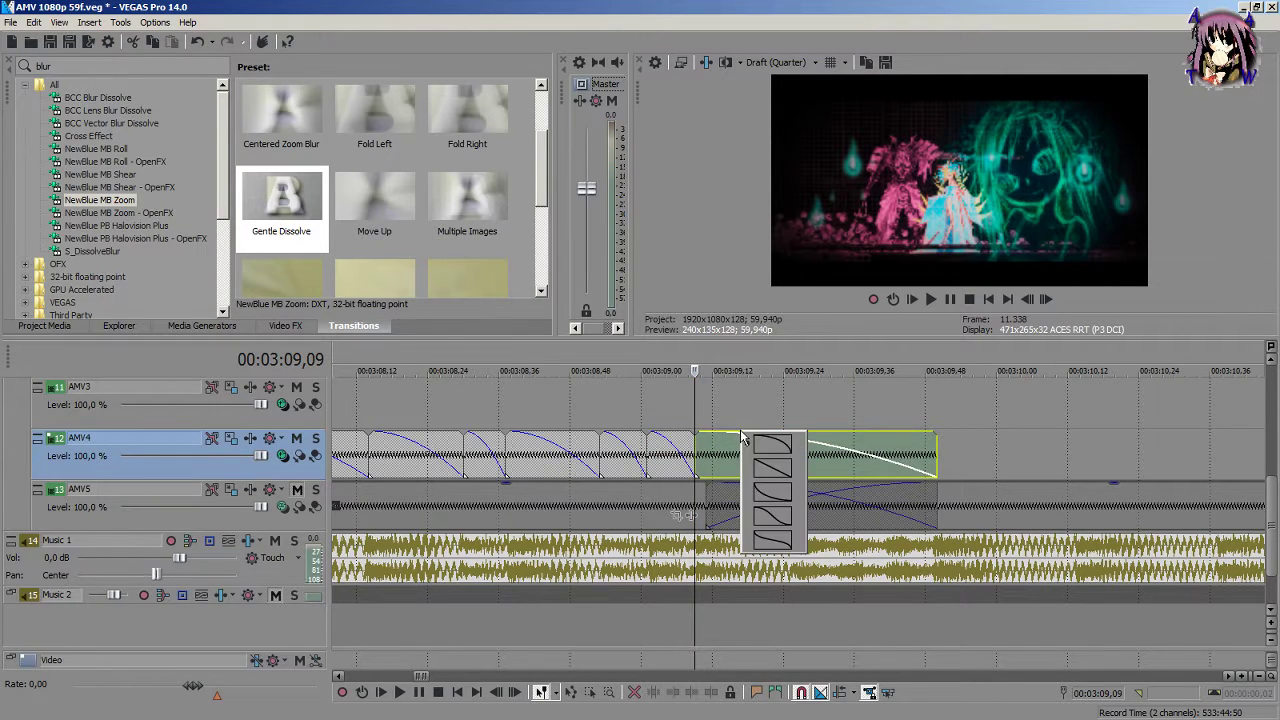
pyautogui.click(772, 491)
pyautogui.press('space')
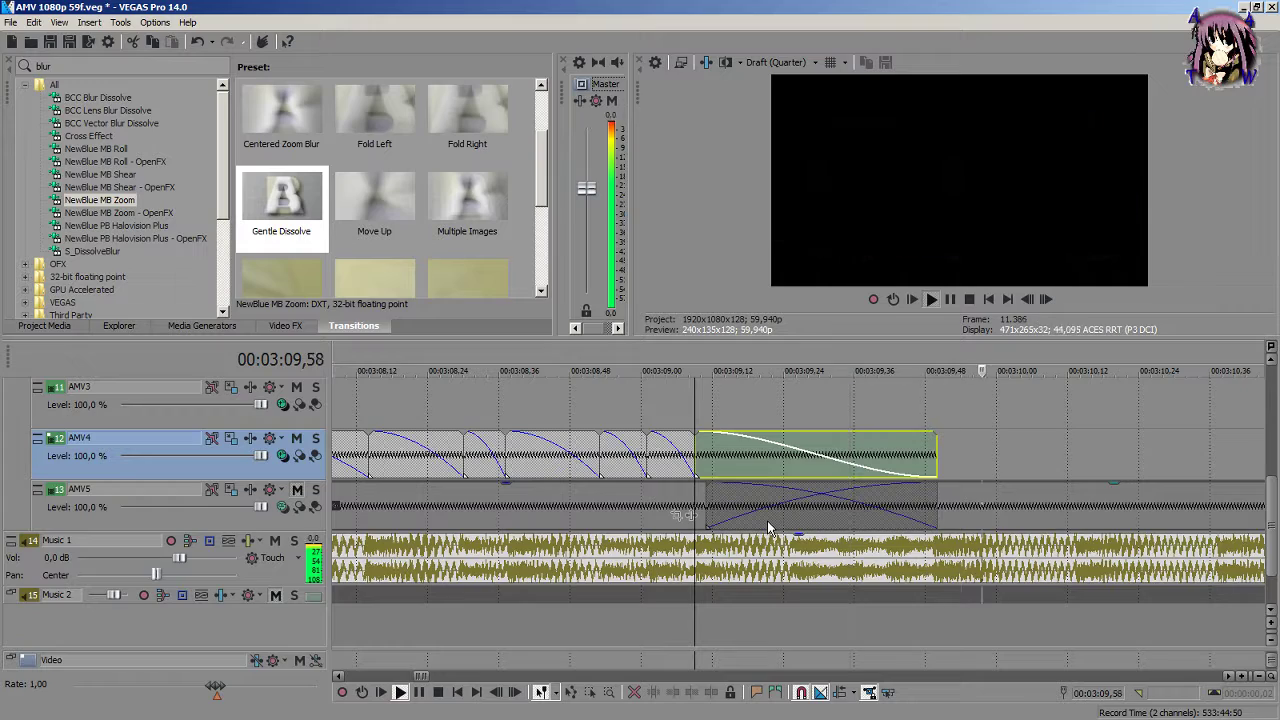
pyautogui.scroll(-10, 700, 540)
pyautogui.press('space')
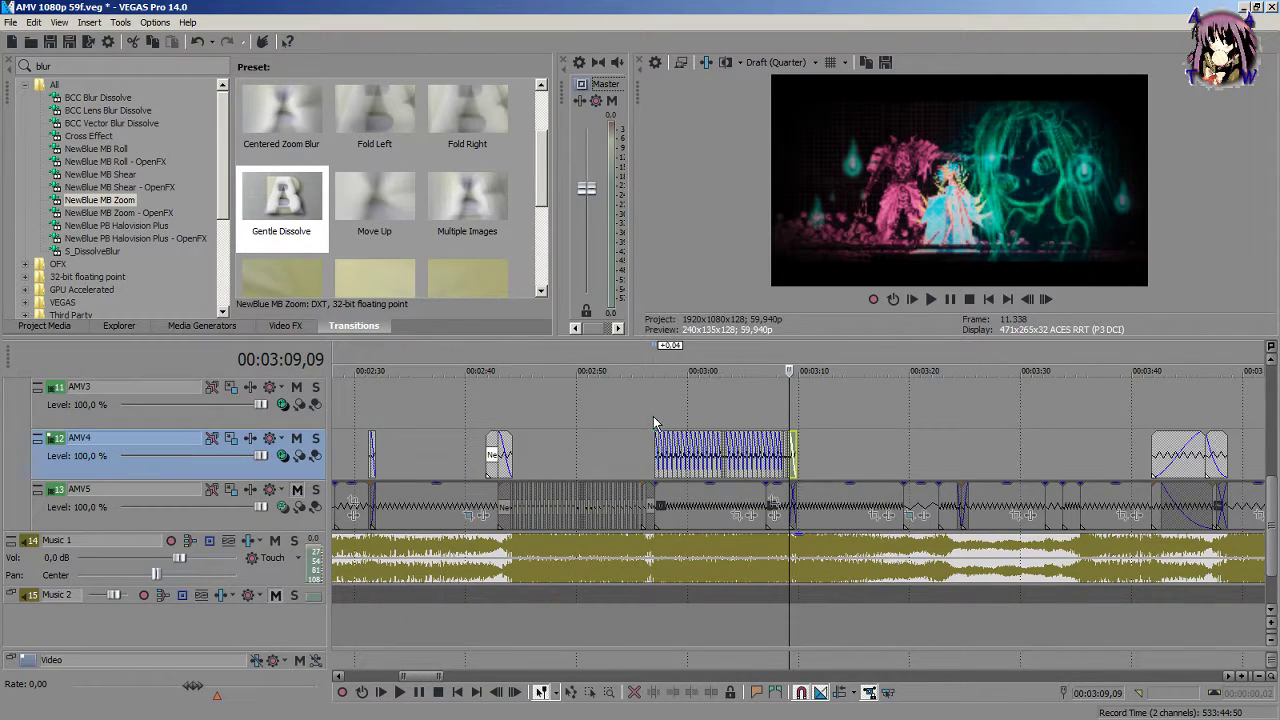
# Step: Play the complete AMV4 flash sequence from 02:57,02 to check it against the music
pyautogui.click(655, 422)
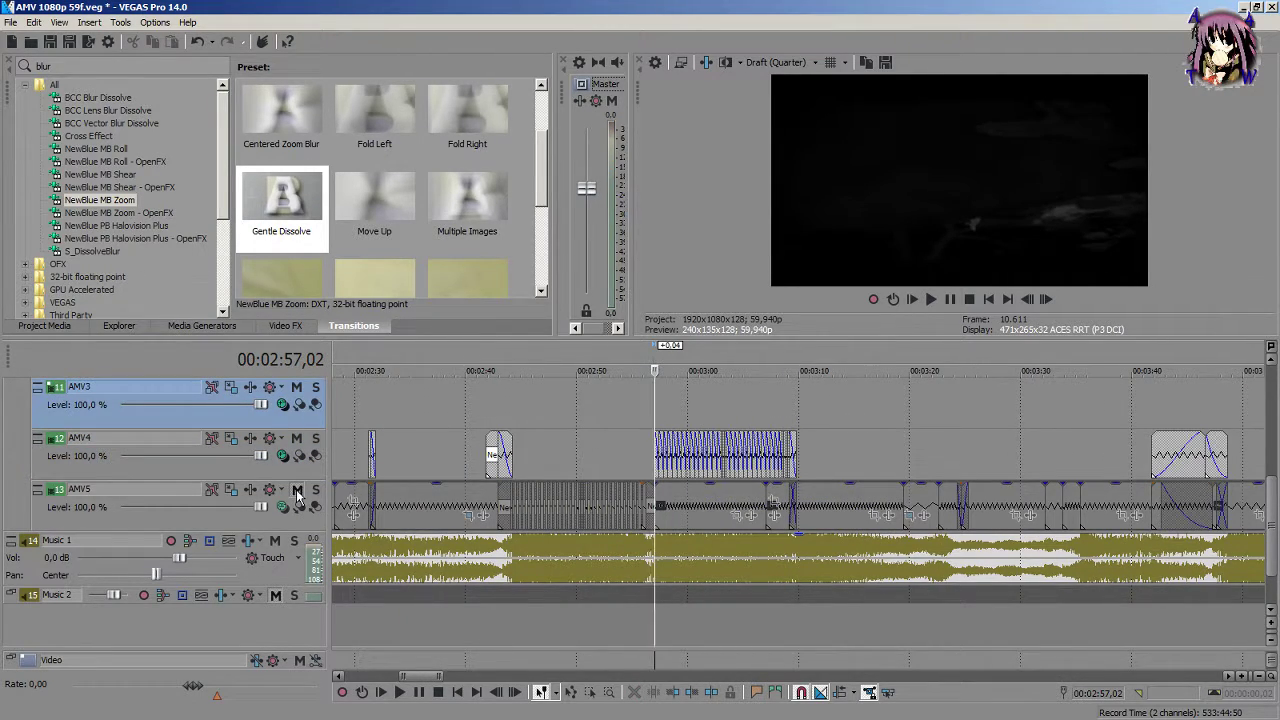
pyautogui.scroll(5, 830, 453)
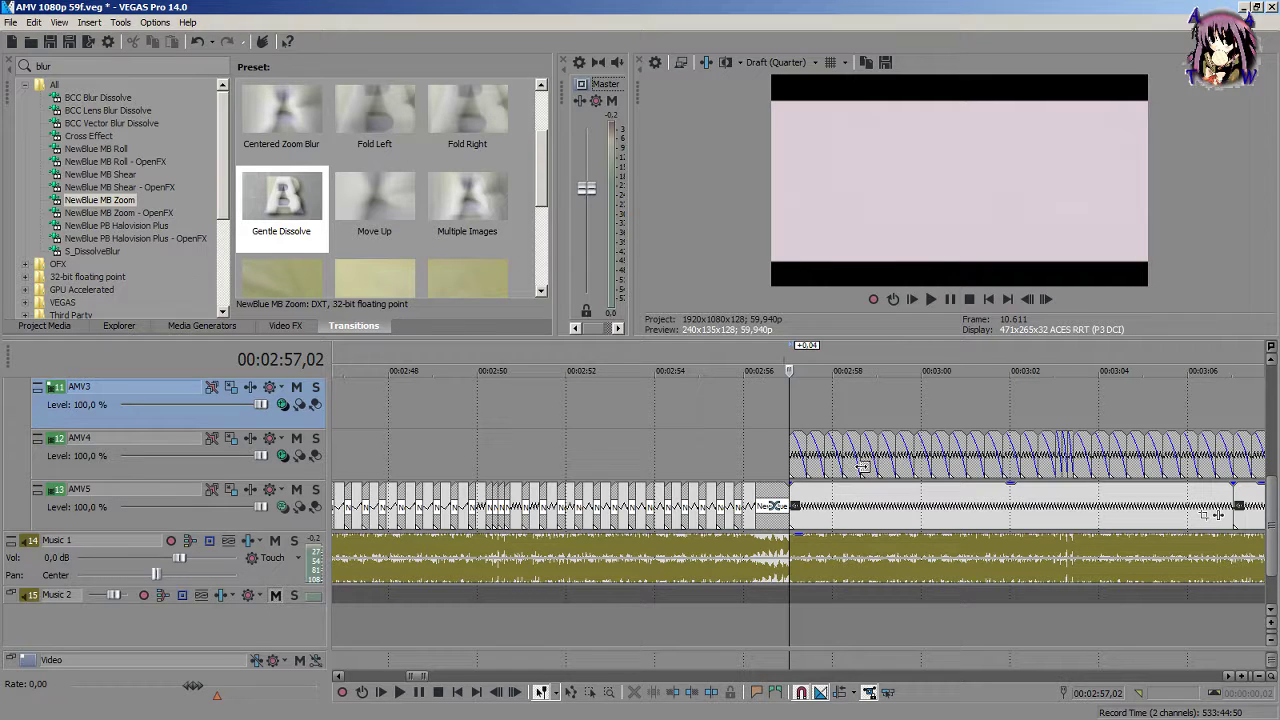
pyautogui.scroll(3, 862, 467)
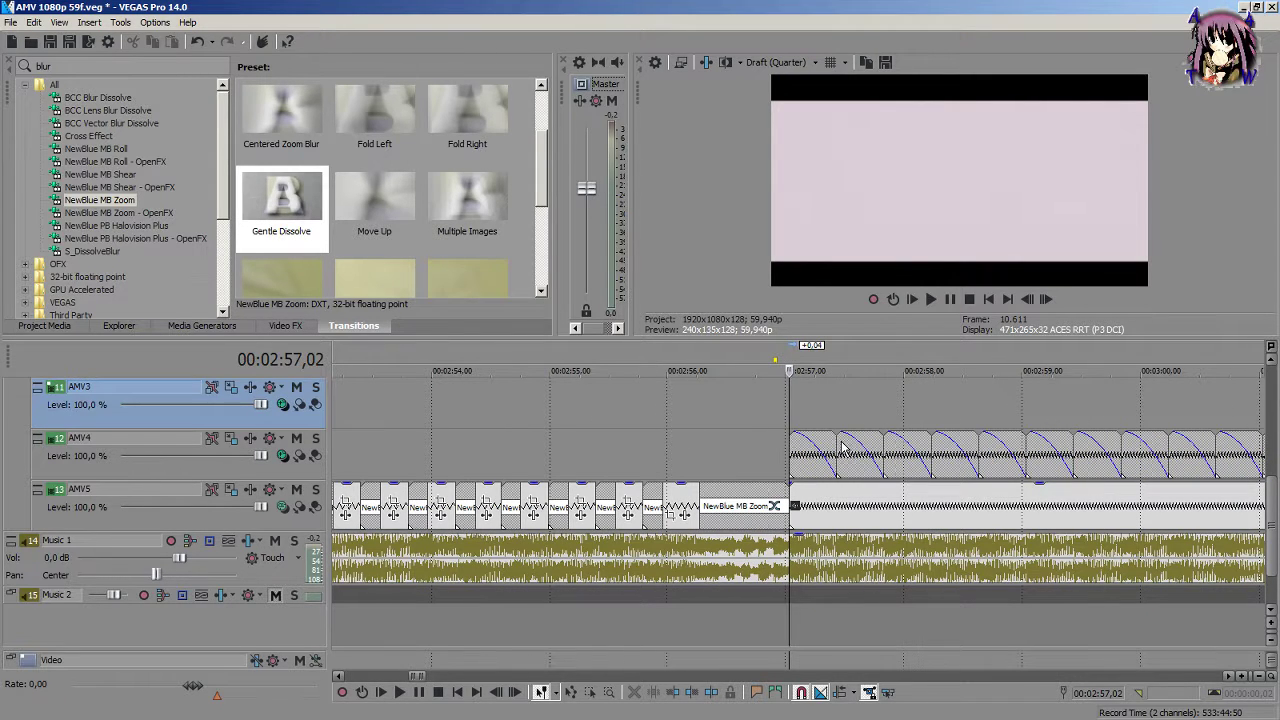
pyautogui.press('space')
pyautogui.scroll(-6, 842, 447)
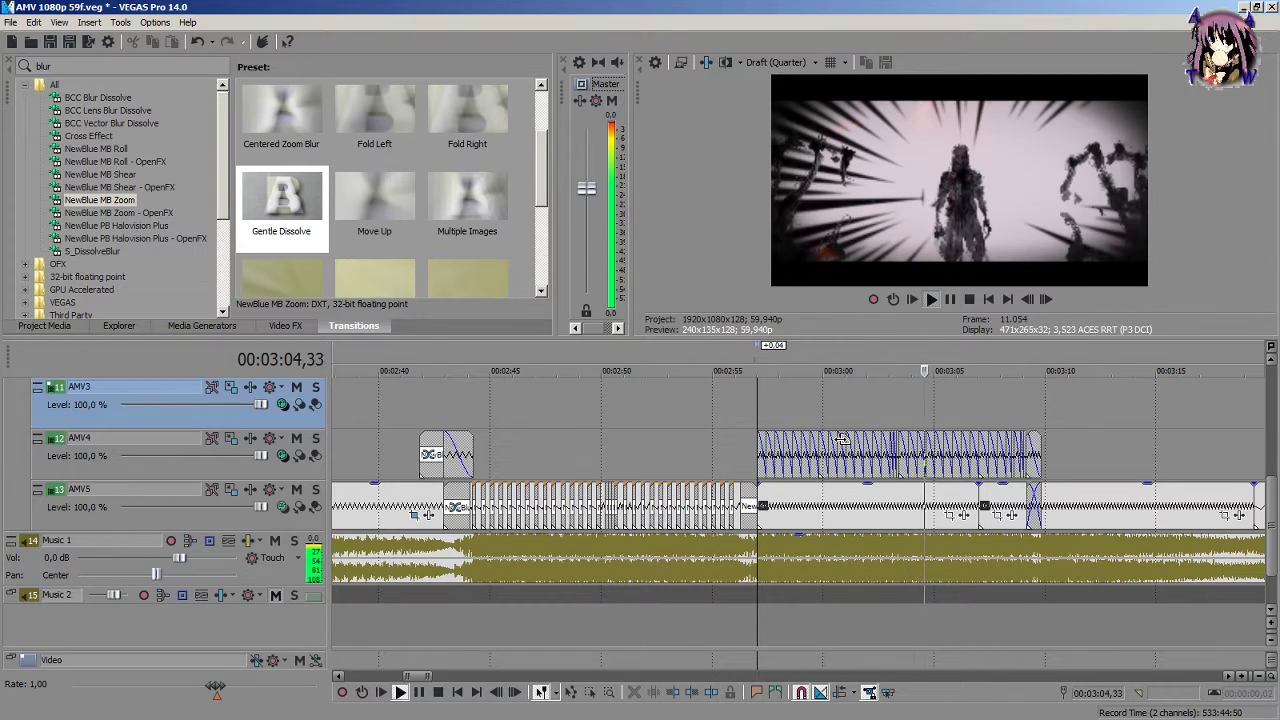
pyautogui.press('space')
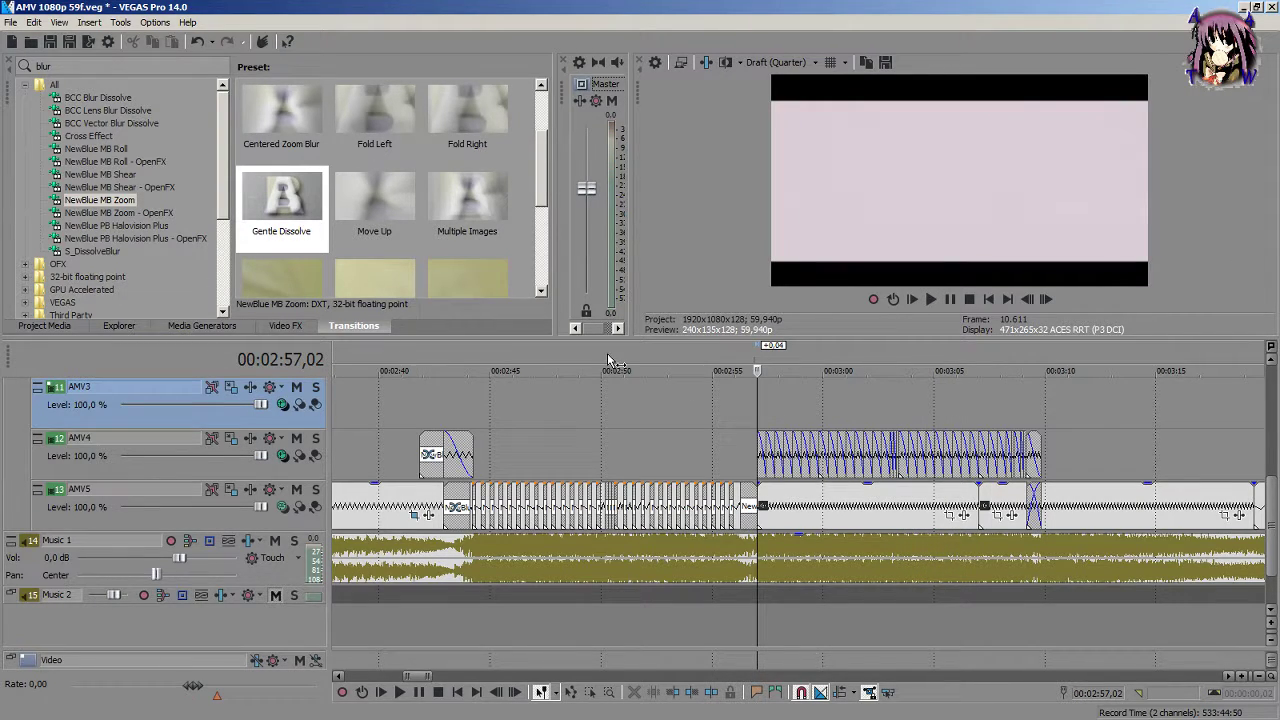
# Step: Search the video effects for "chroma" and apply the Chroma Keyer's Black preset to the AMV5 clip starting at 02:57,02, previewing it at 02:59,50
pyautogui.click(285, 325)
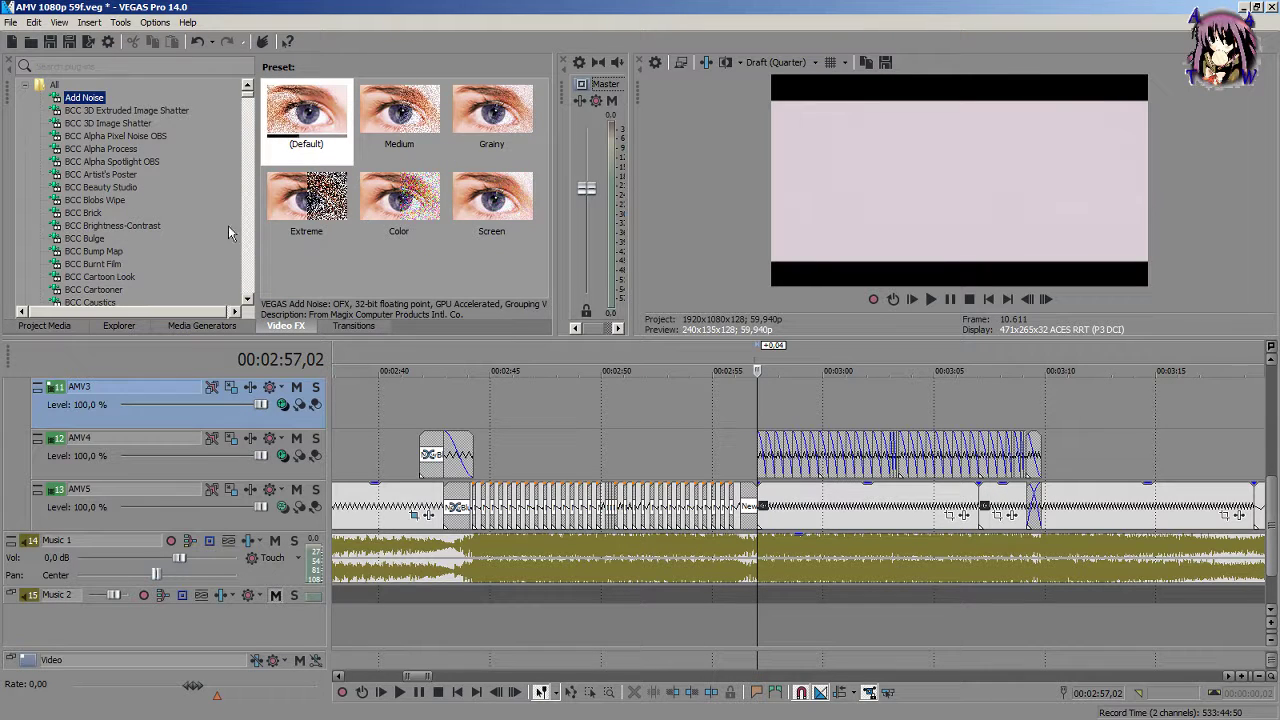
pyautogui.click(129, 66)
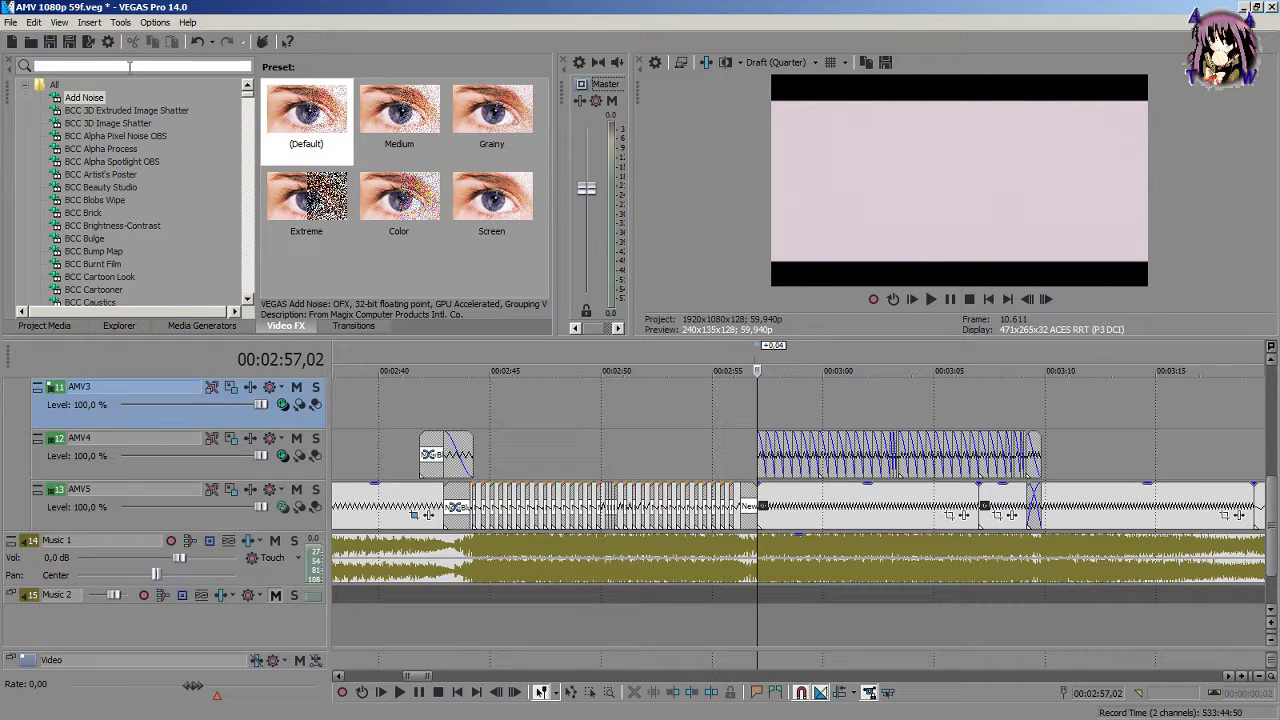
pyautogui.write('ch')
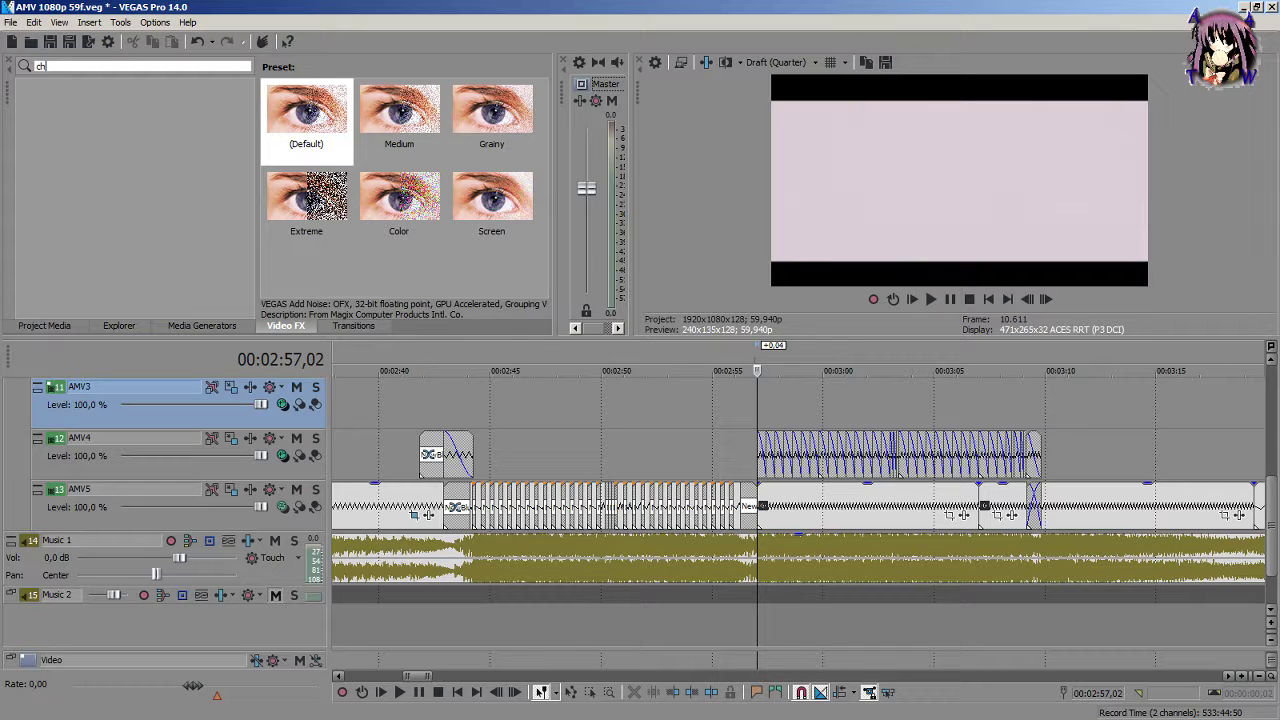
pyautogui.write('oma')
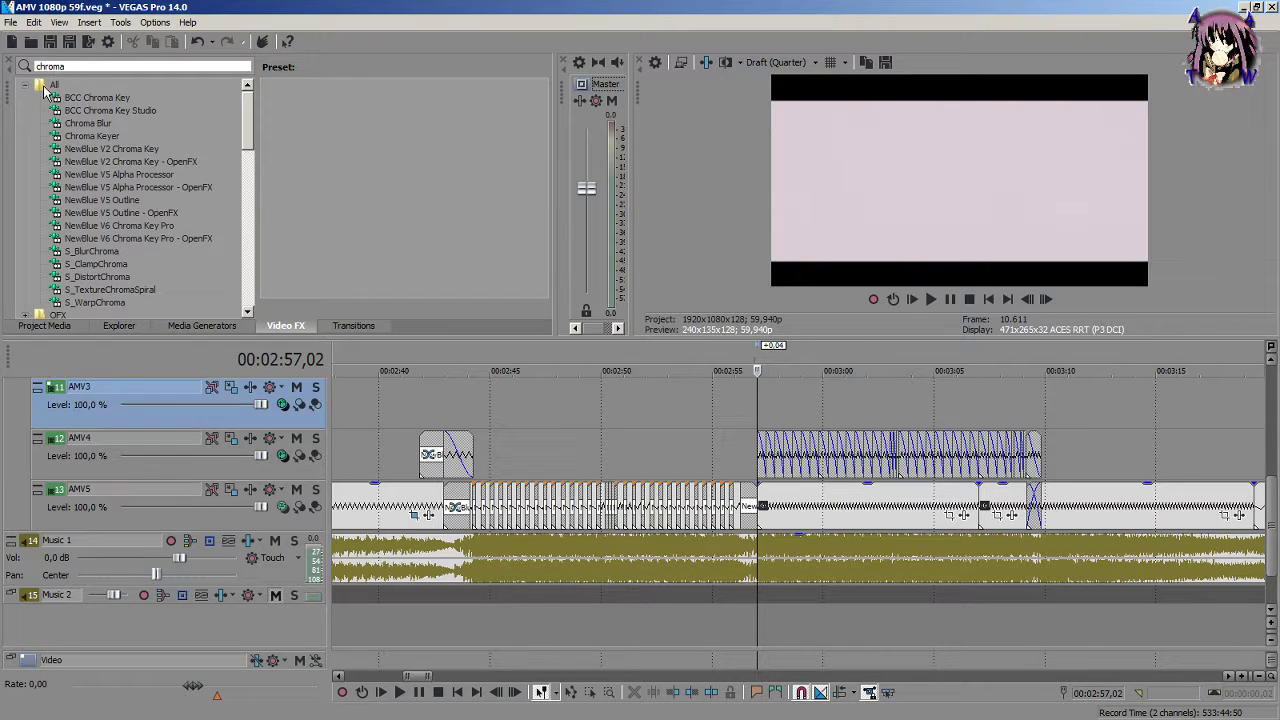
pyautogui.click(108, 136)
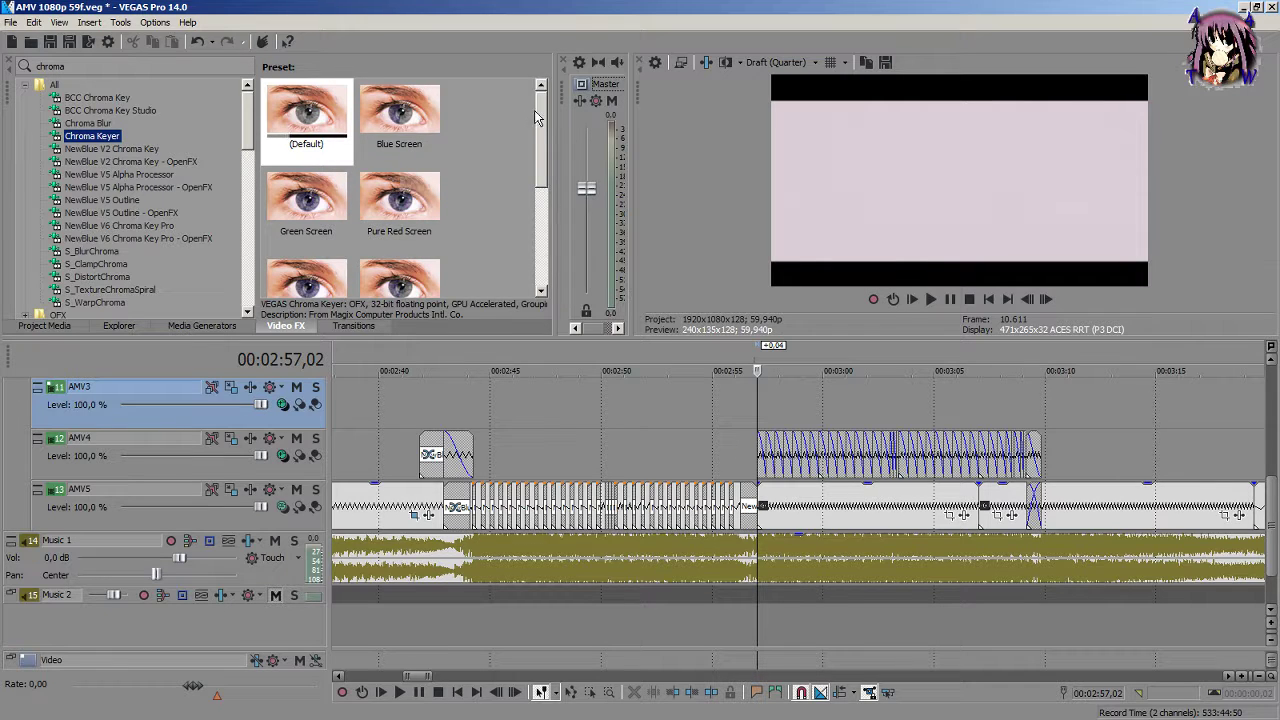
pyautogui.scroll(-2, 547, 118)
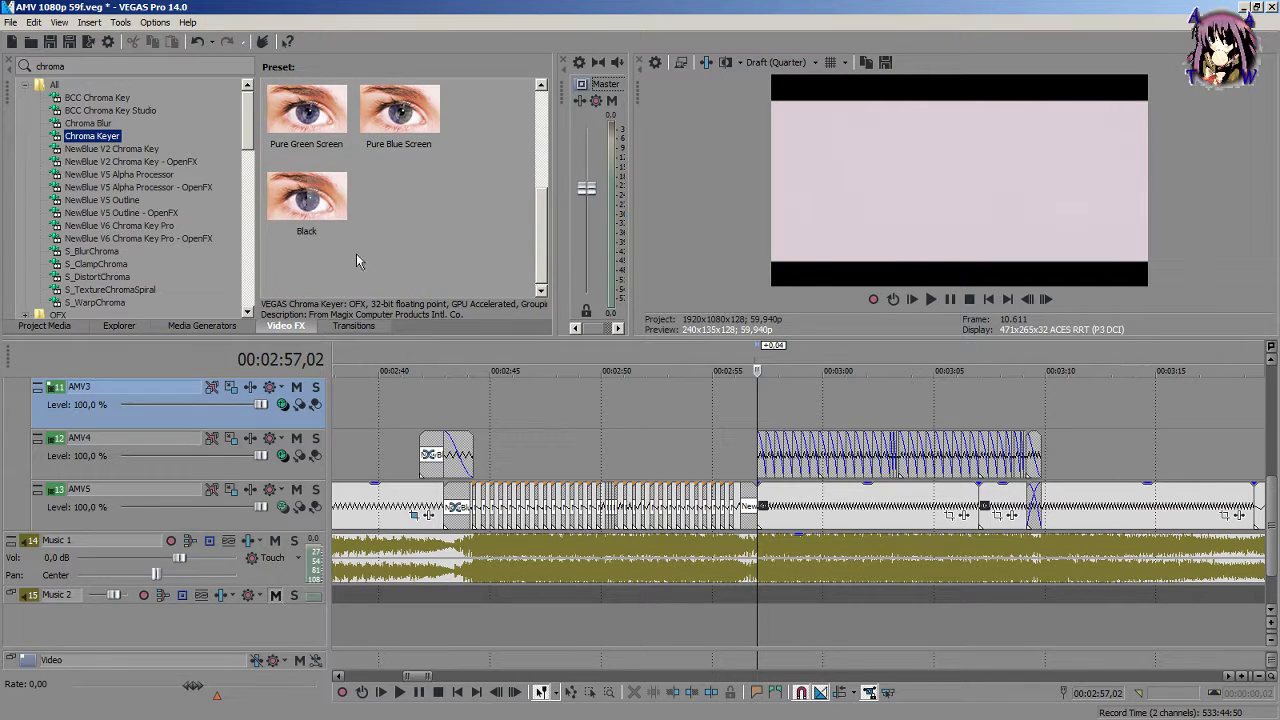
pyautogui.moveTo(306, 207); pyautogui.dragTo(815, 520)
pyautogui.click(822, 403)
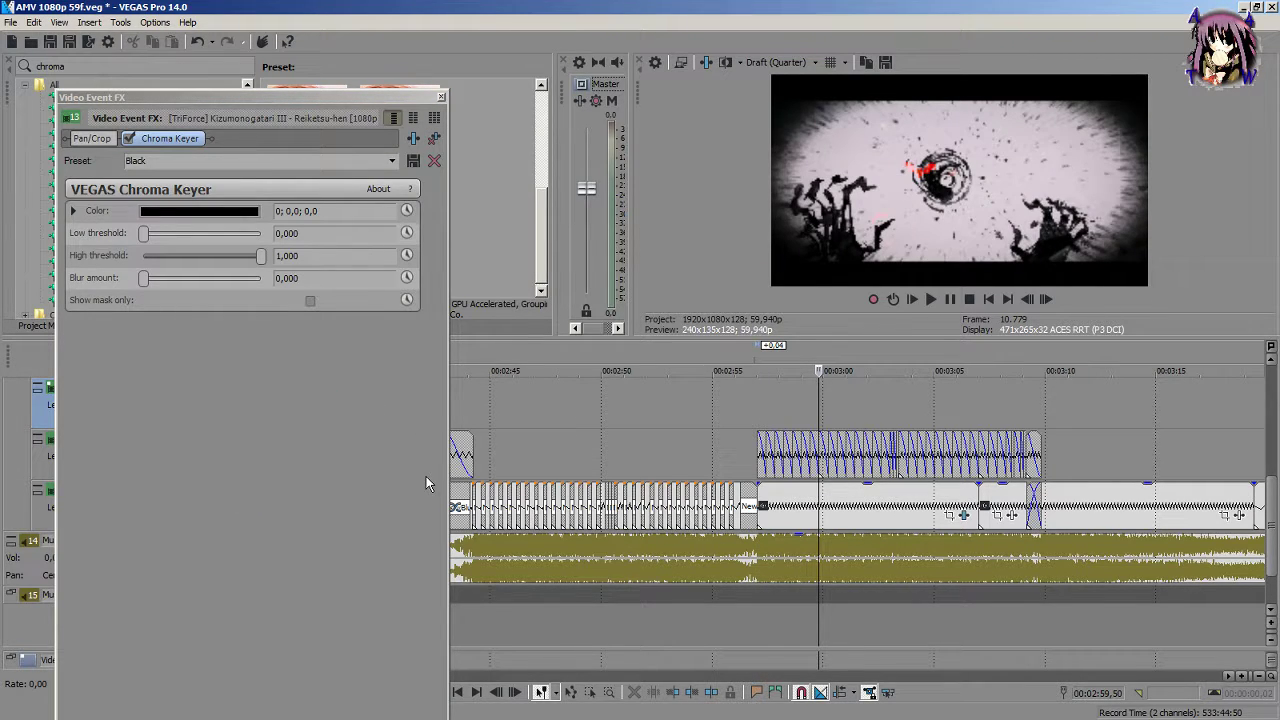
# Step: Compare the clip with and without the Chroma Keyer, then set its blur amount to 0,100 and low threshold to 0,600
pyautogui.click(128, 139)
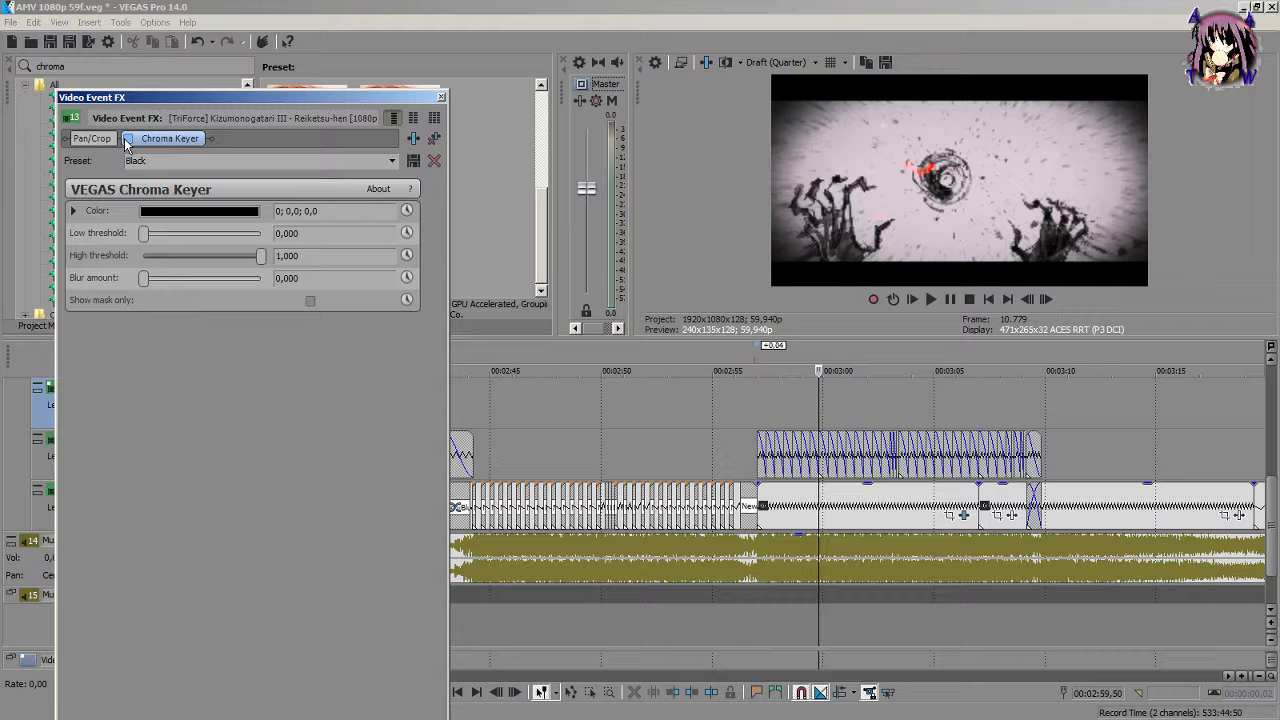
pyautogui.click(128, 139)
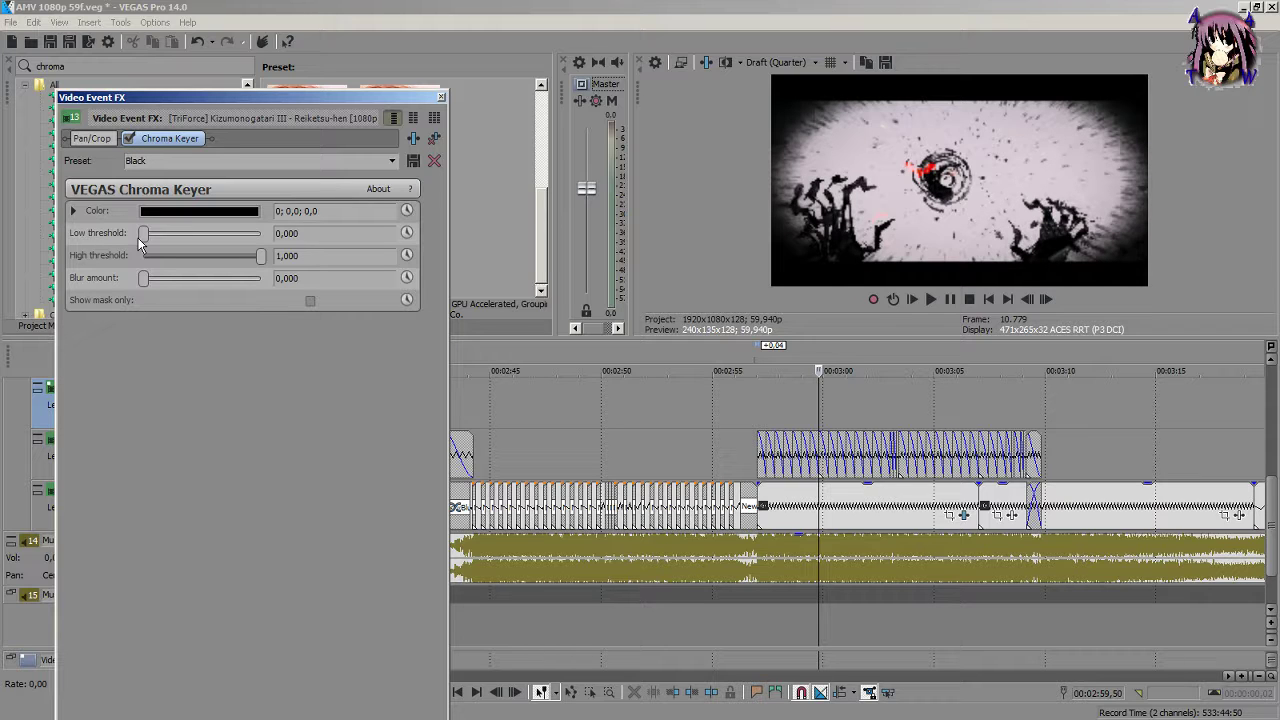
pyautogui.click(146, 279)
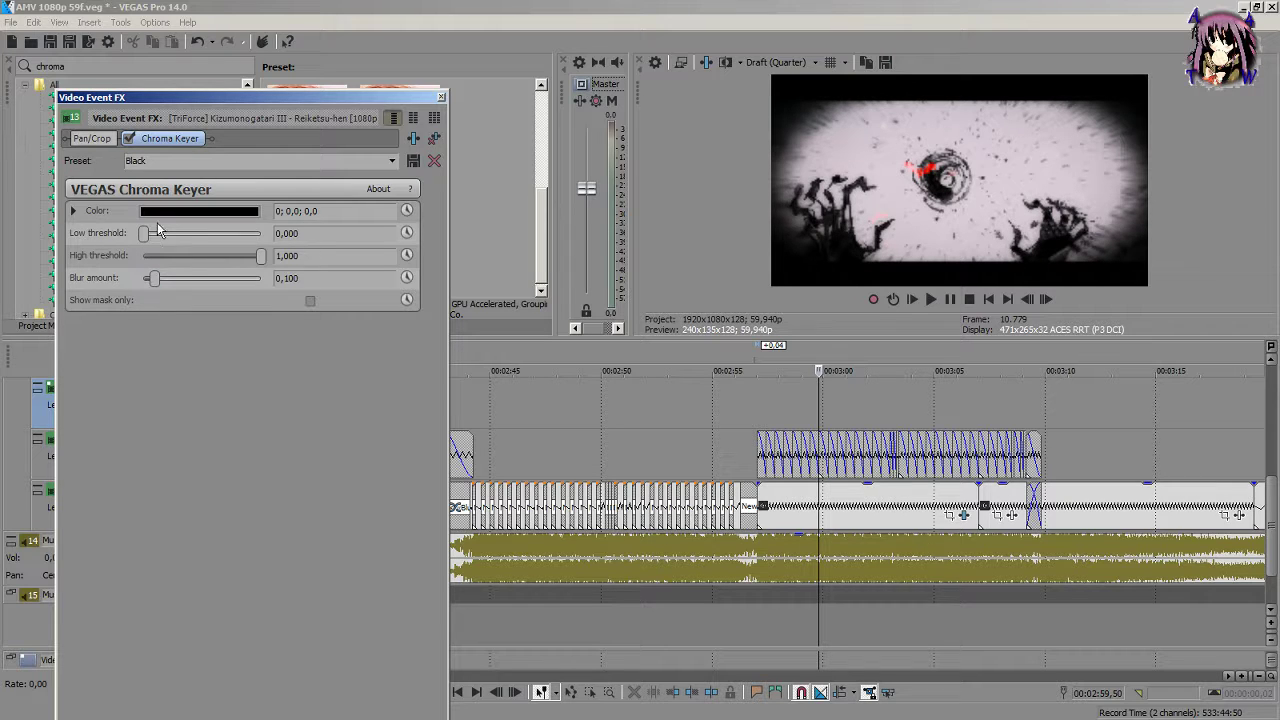
pyautogui.click(143, 240)
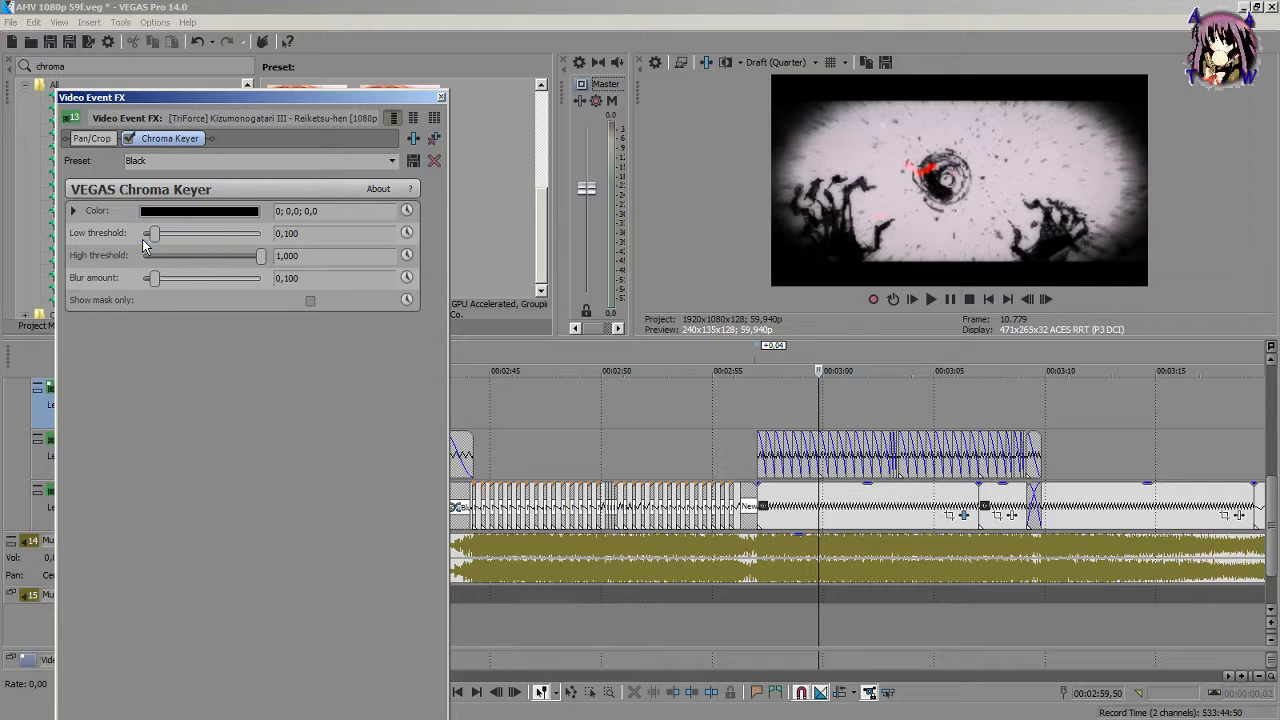
pyautogui.scroll(1, 143, 245)
pyautogui.scroll(4, 143, 245)
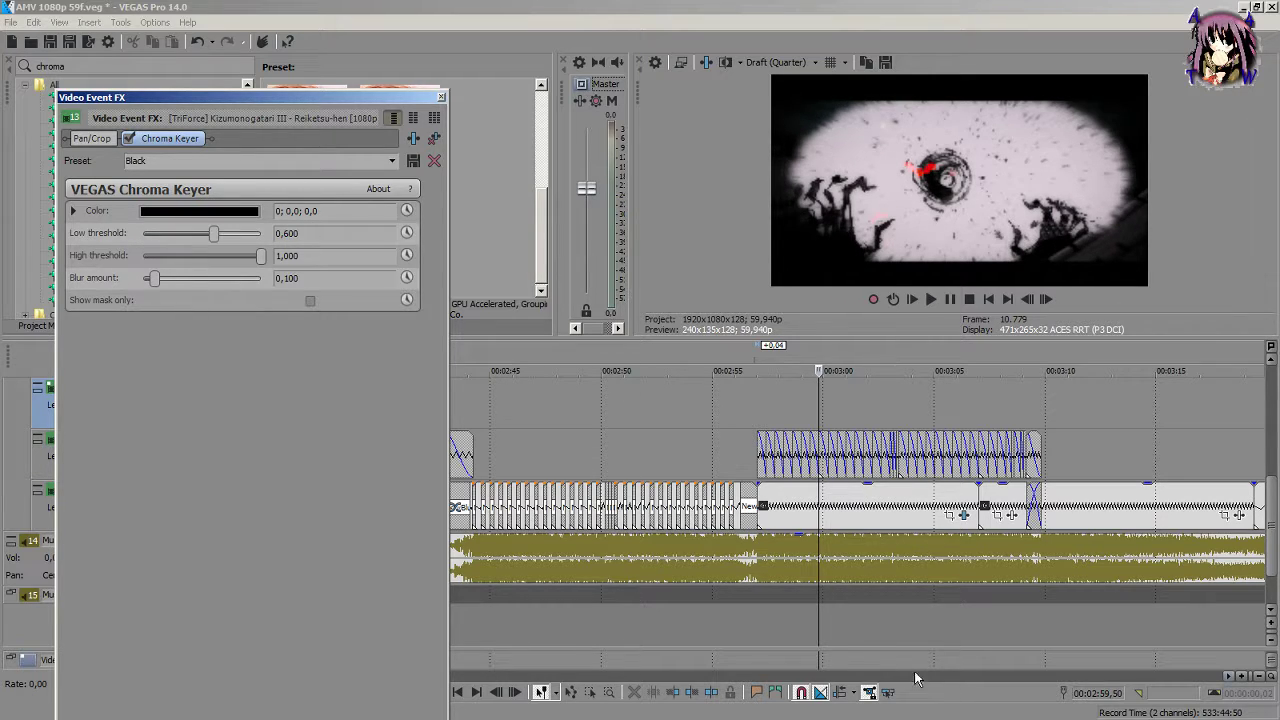
# Step: Apply the Chroma Keyer's Black preset to the following AMV5 clip, previewing it at 03:08,14 with and without the effect
pyautogui.moveTo(826, 617); pyautogui.dragTo(1008, 591)
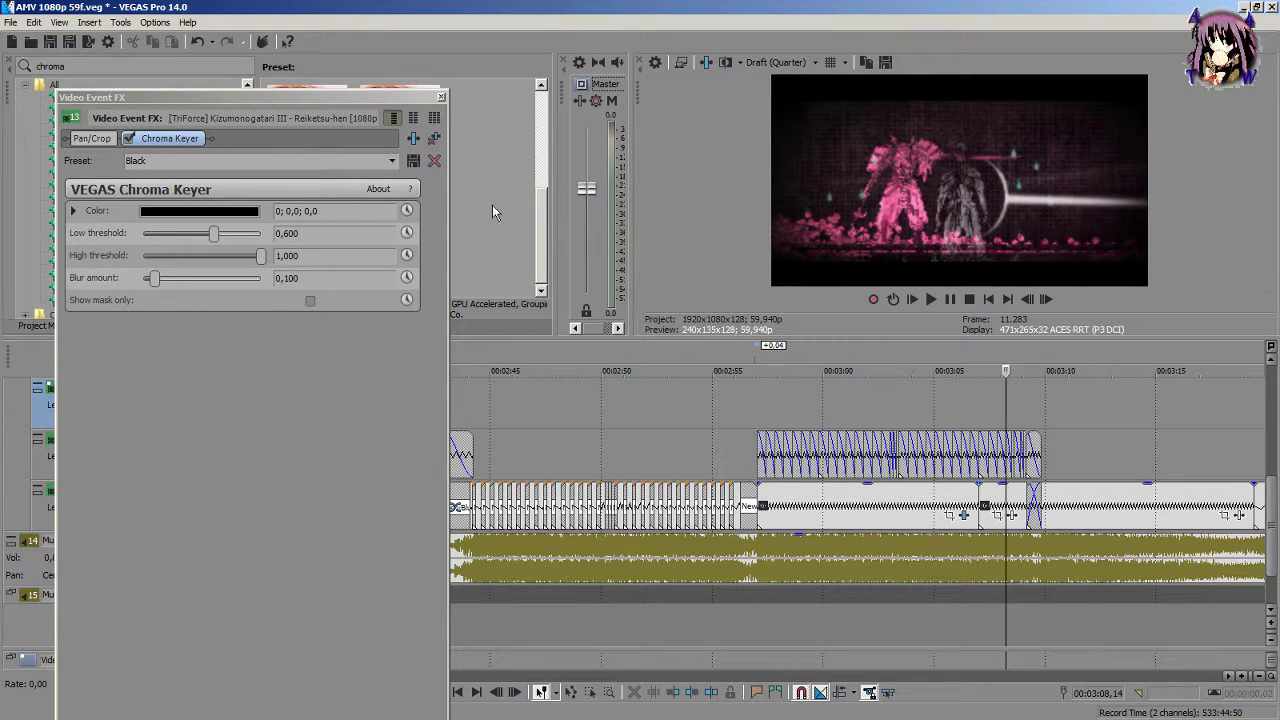
pyautogui.click(443, 98)
pyautogui.moveTo(347, 182); pyautogui.dragTo(1016, 488)
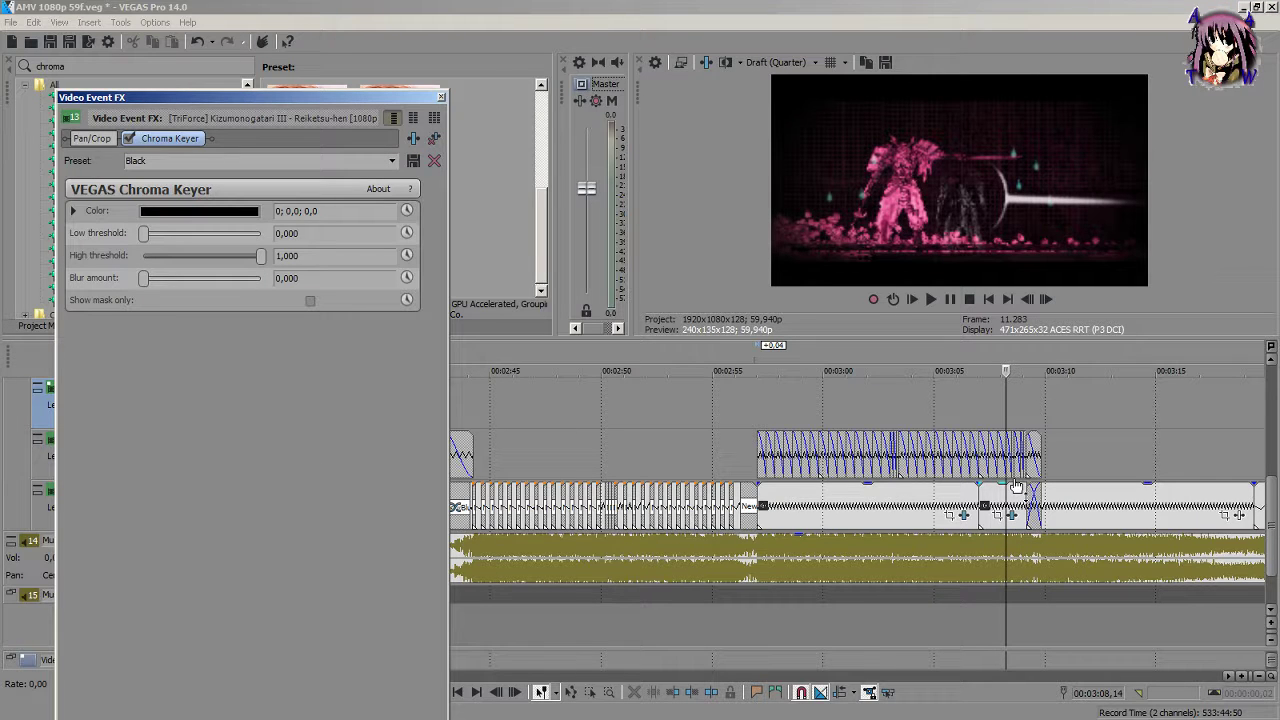
pyautogui.click(1012, 514)
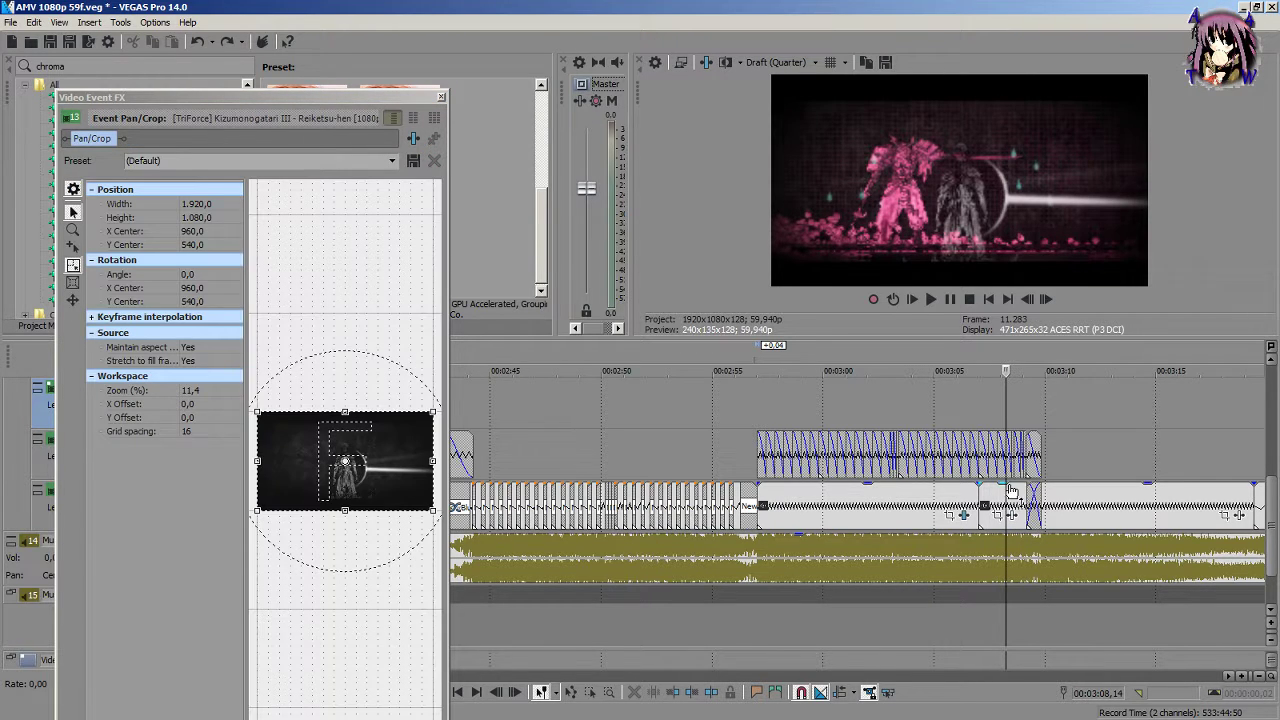
pyautogui.click(441, 97)
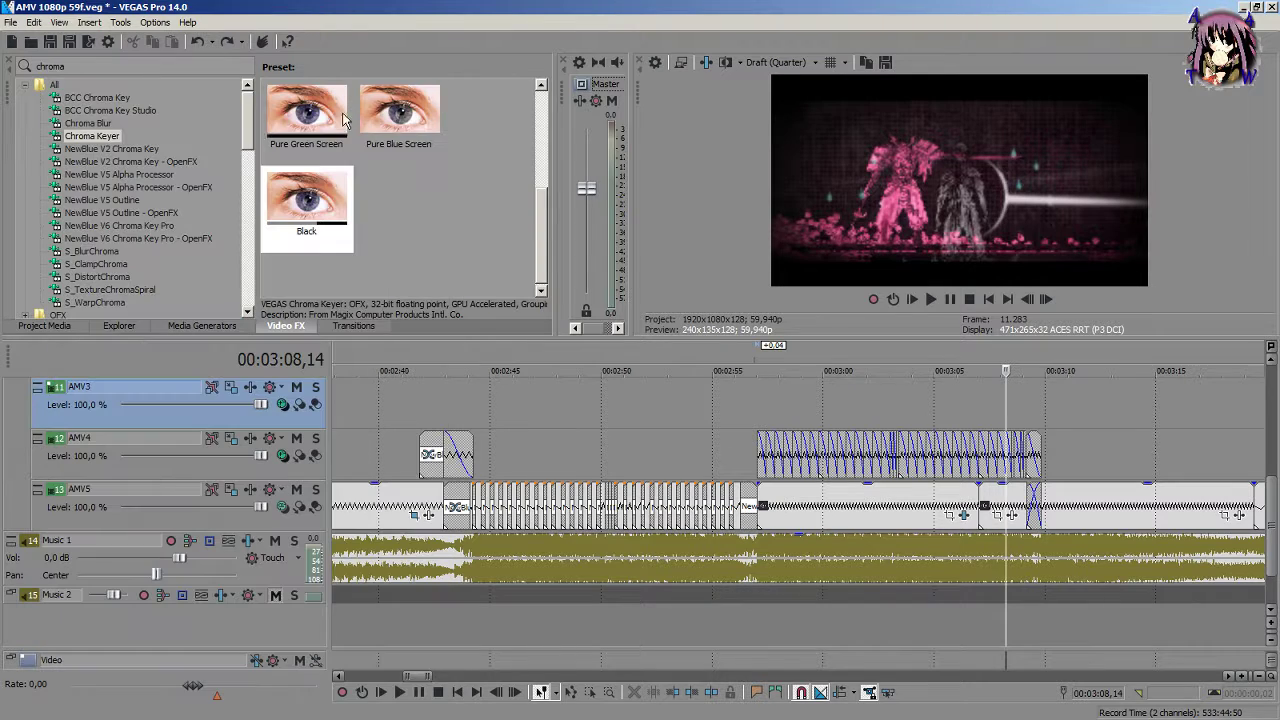
pyautogui.click(1012, 514)
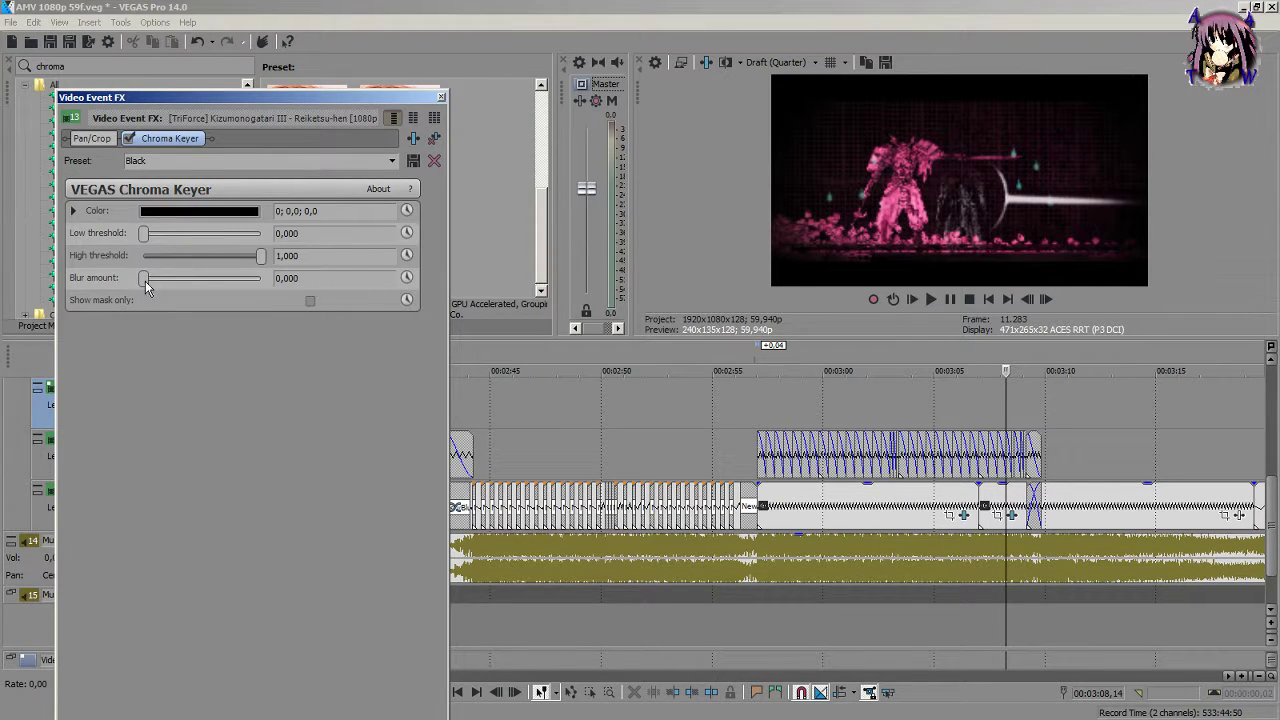
# Step: Set the second keyed AMV5 clip's Chroma Keyer low threshold to 0,600 and blur amount to 0,100
pyautogui.doubleClick(145, 234)
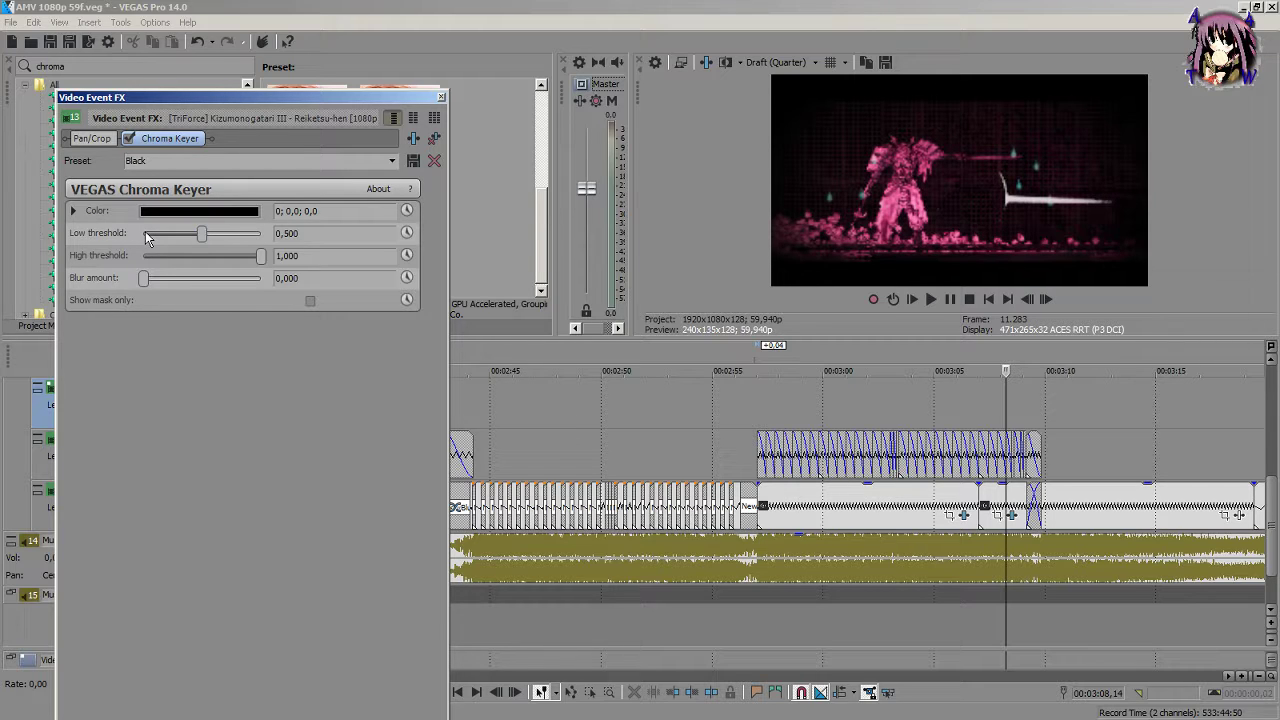
pyautogui.scroll(1, 145, 237)
pyautogui.scroll(1, 142, 279)
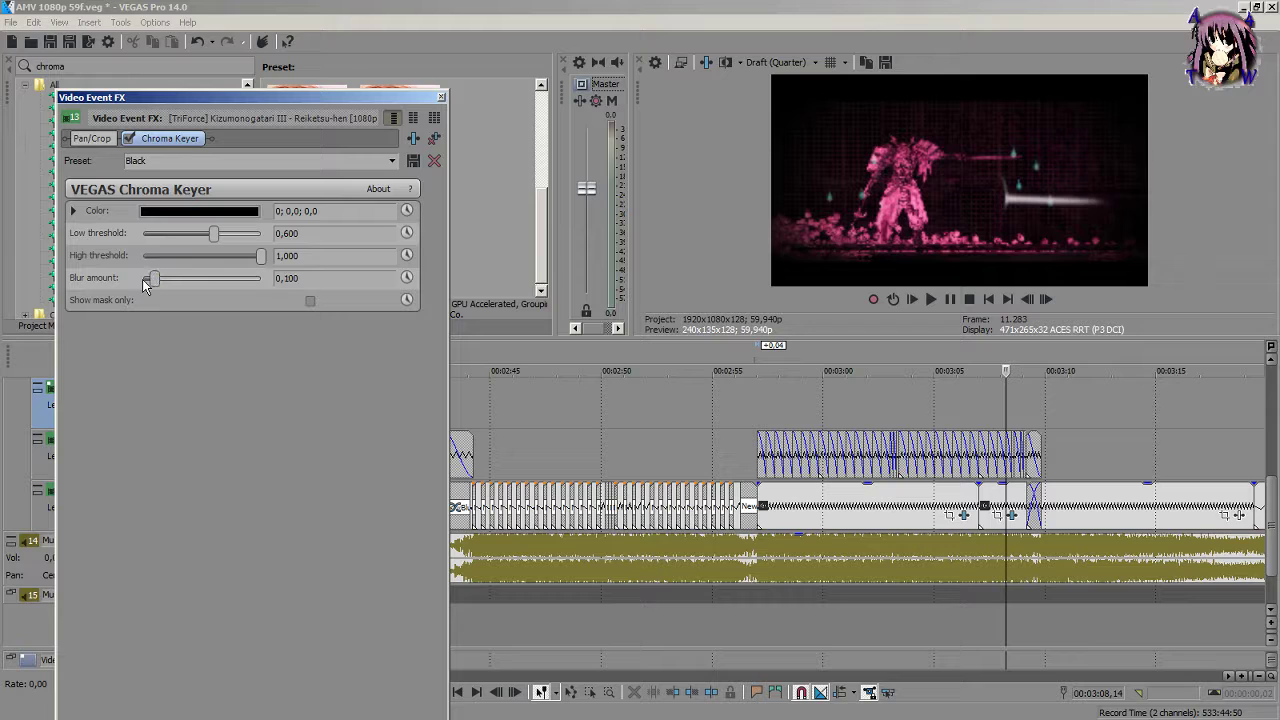
# Step: Experiment with lower Chroma Keyer threshold settings, ending with both the low and high thresholds at 0,100
pyautogui.scroll(-6, 215, 238)
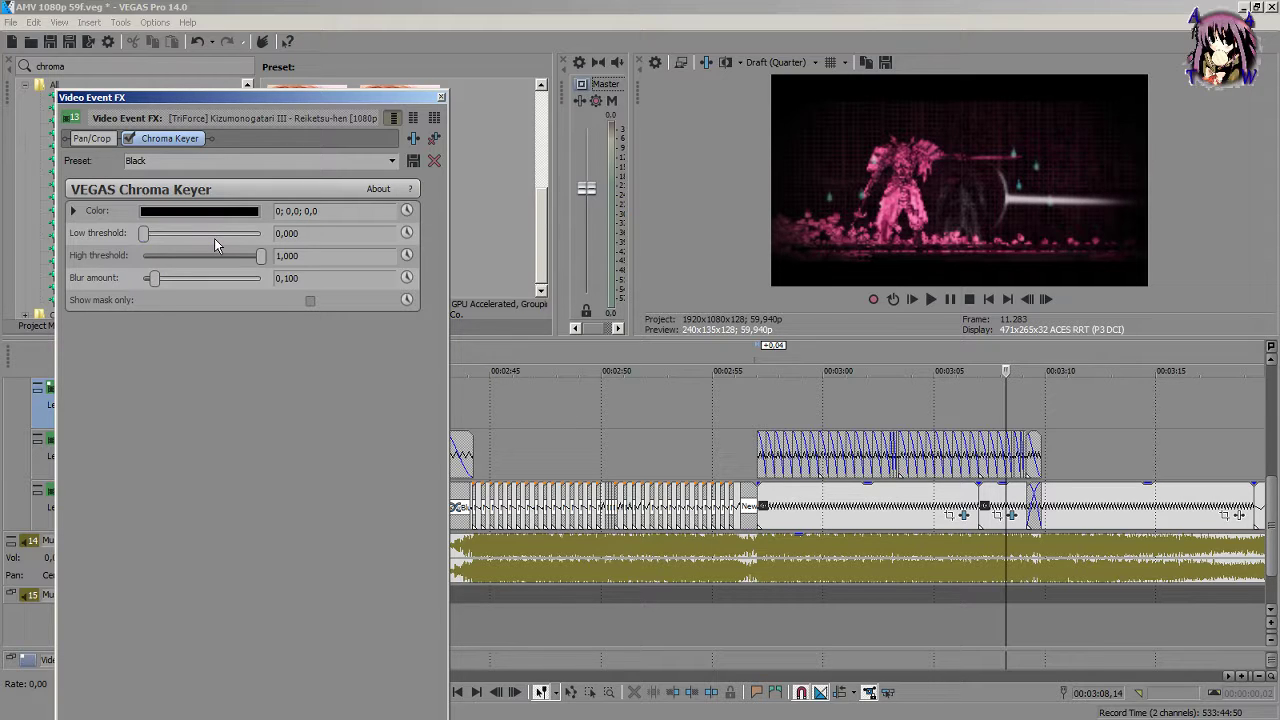
pyautogui.scroll(-5, 260, 263)
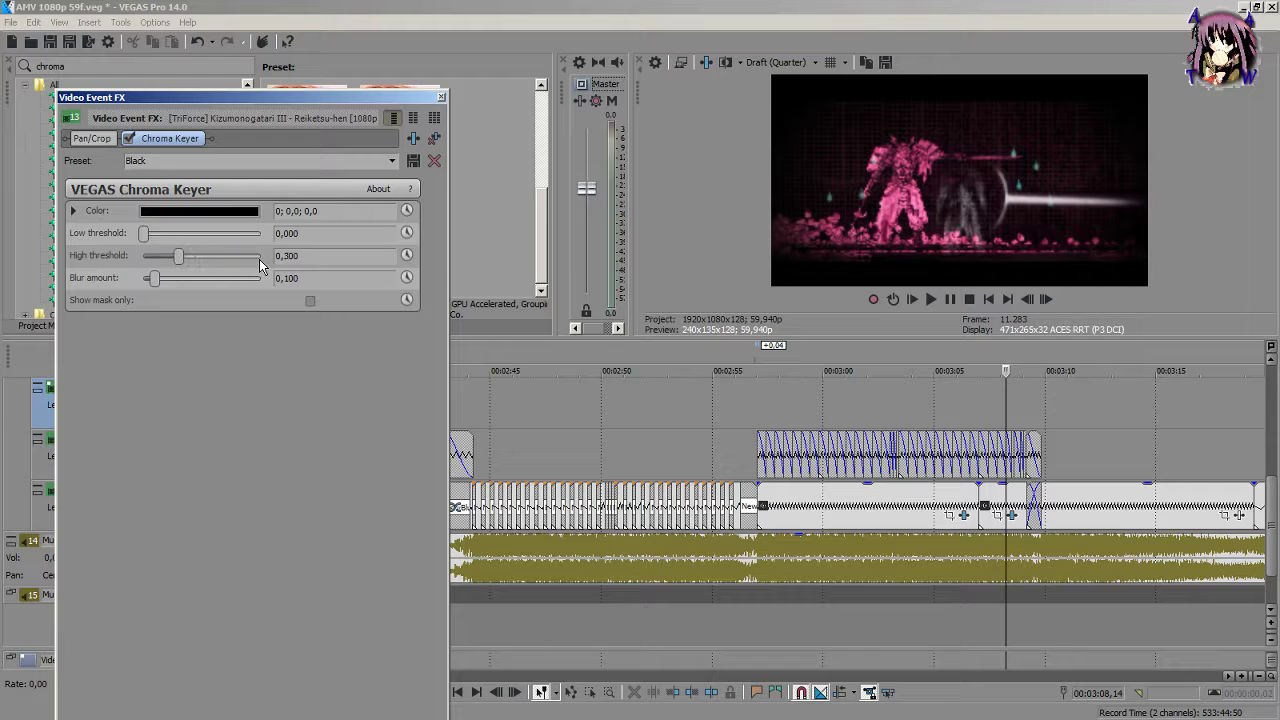
pyautogui.scroll(3, 147, 243)
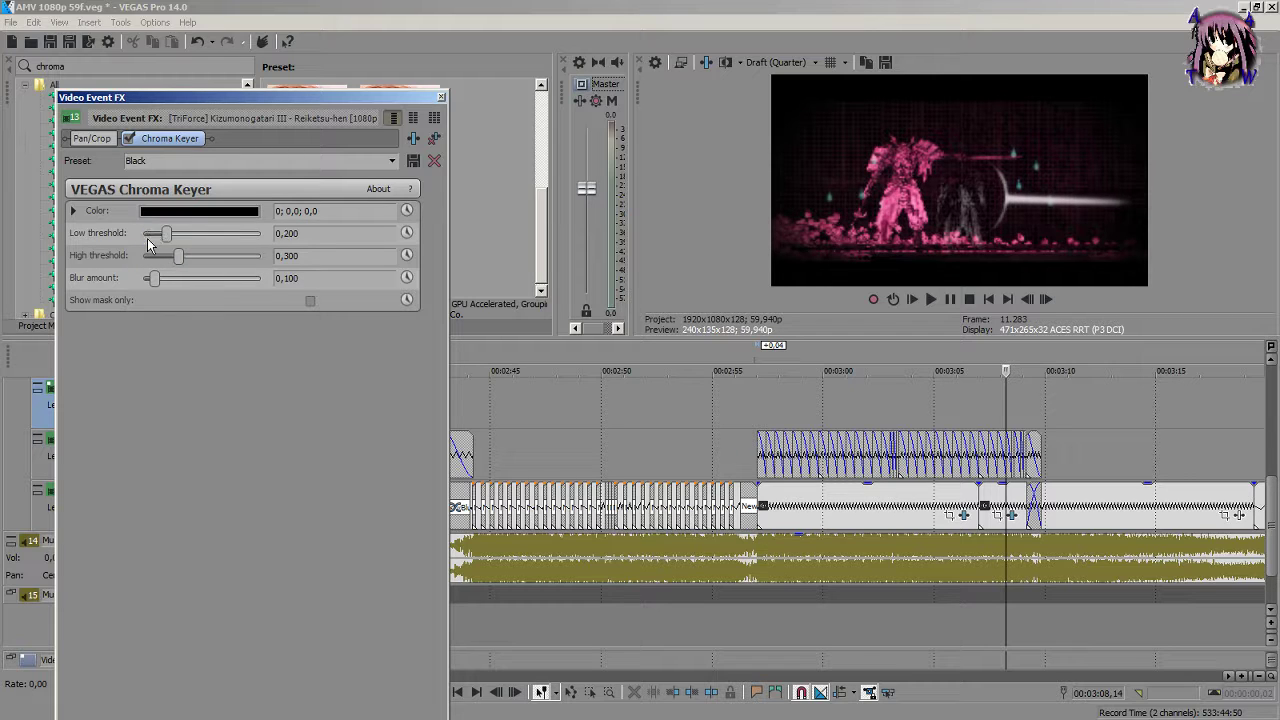
pyautogui.scroll(-3, 147, 243)
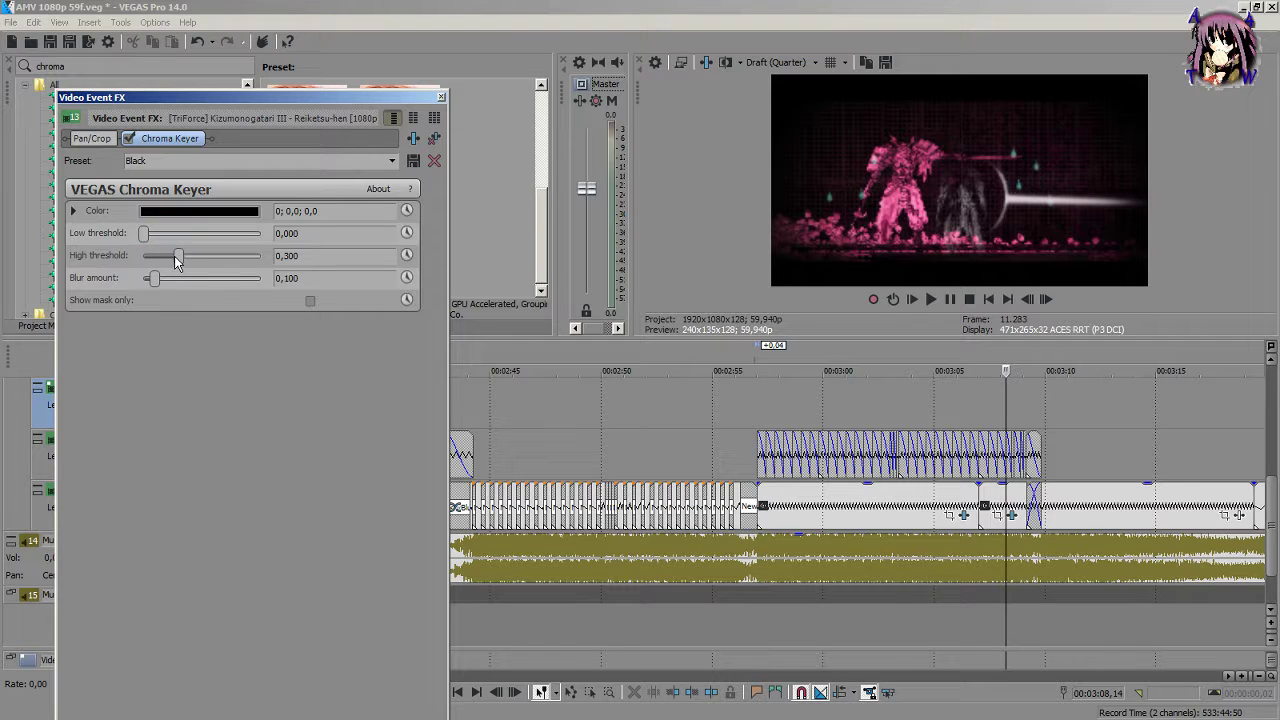
pyautogui.scroll(-2, 175, 261)
pyautogui.scroll(-1, 175, 261)
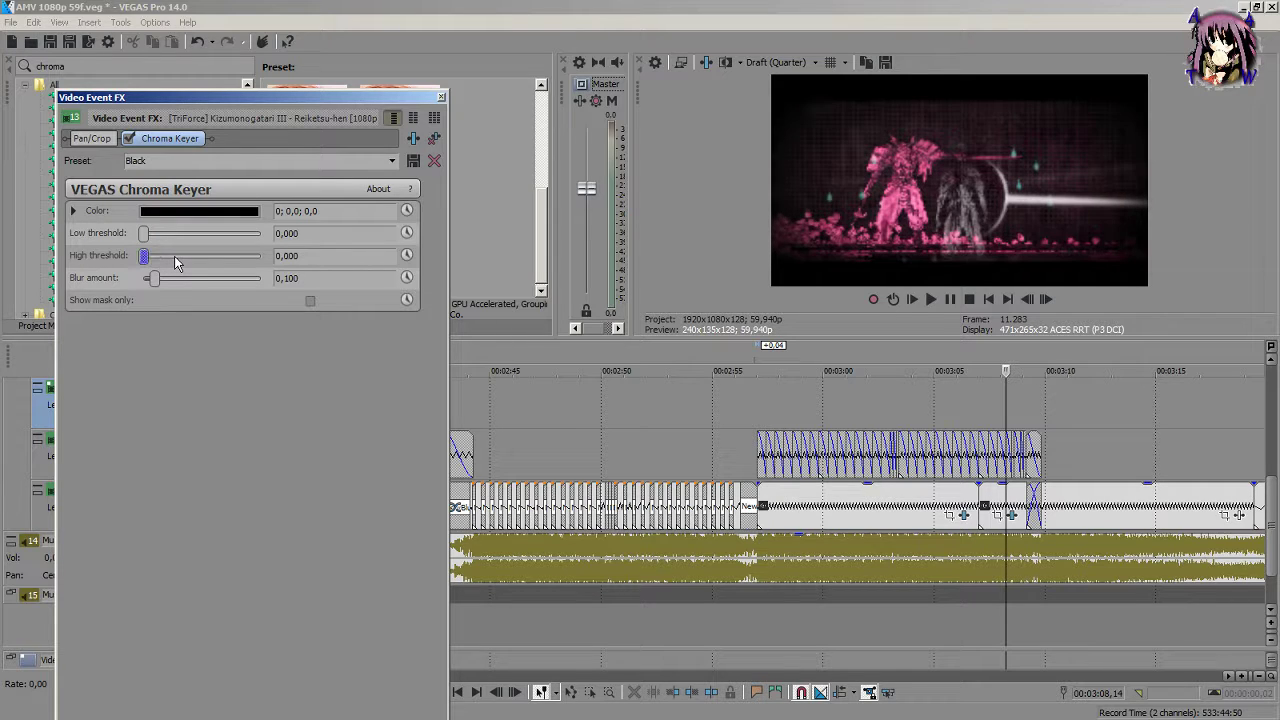
pyautogui.scroll(1, 175, 261)
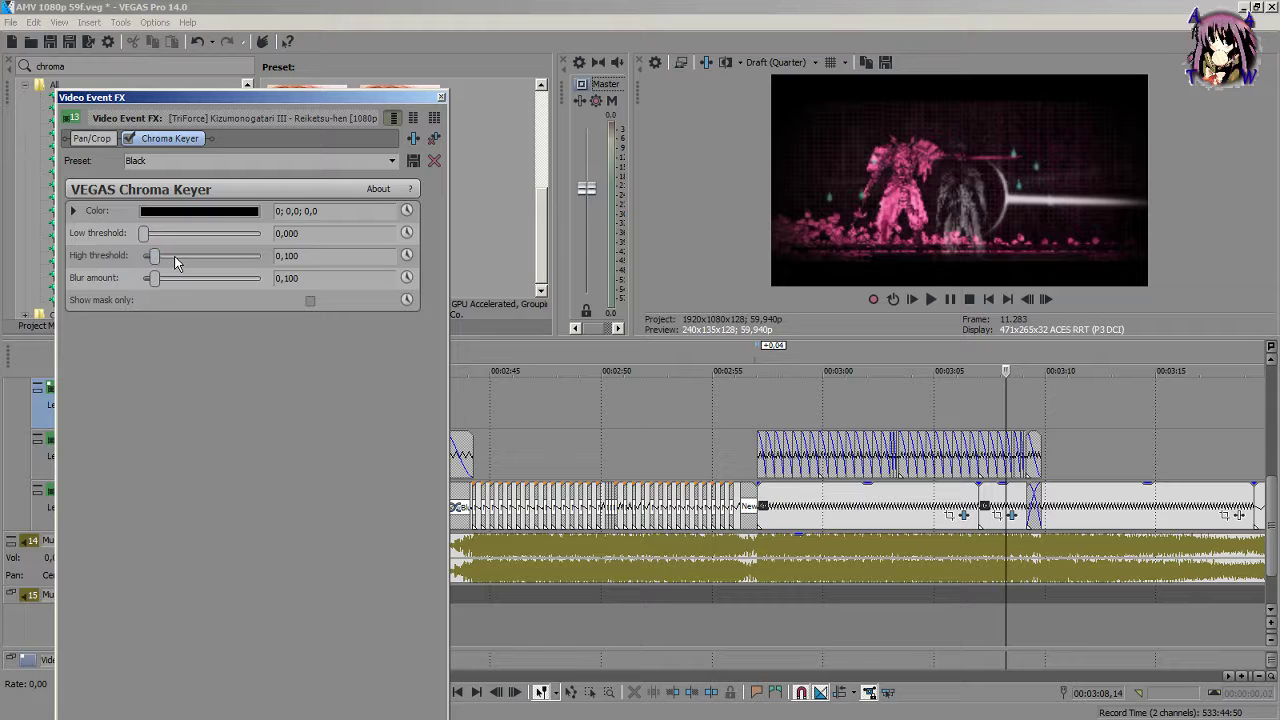
pyautogui.scroll(1, 147, 238)
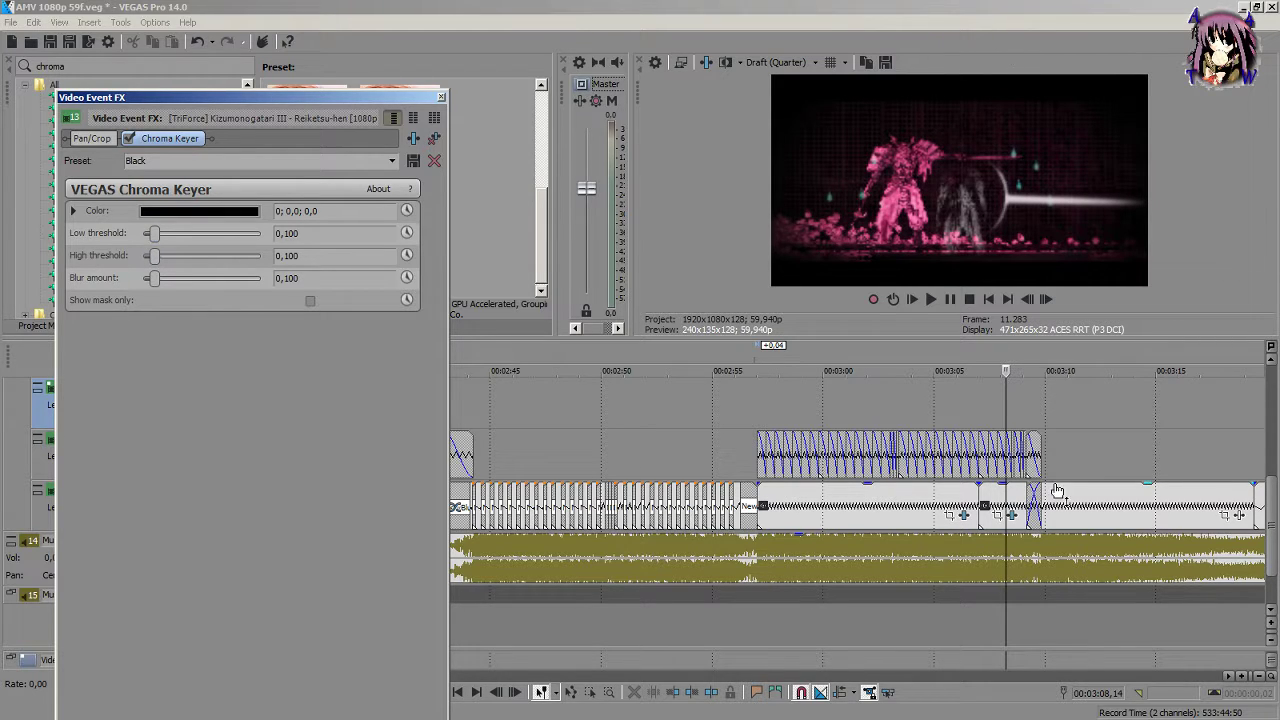
# Step: Play the timeline from about 03:06 to check the second keyed clip beneath the AMV4 flashes
pyautogui.click(964, 407)
pyautogui.press('space')
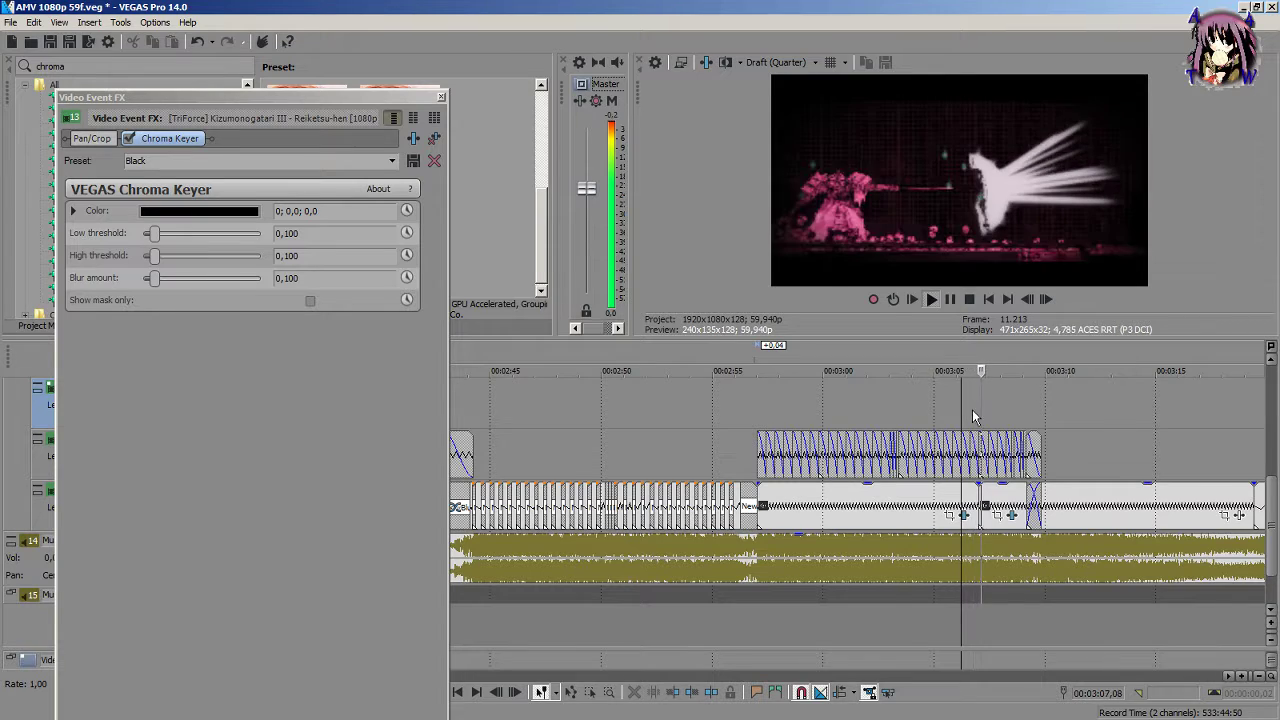
pyautogui.scroll(3, 970, 415)
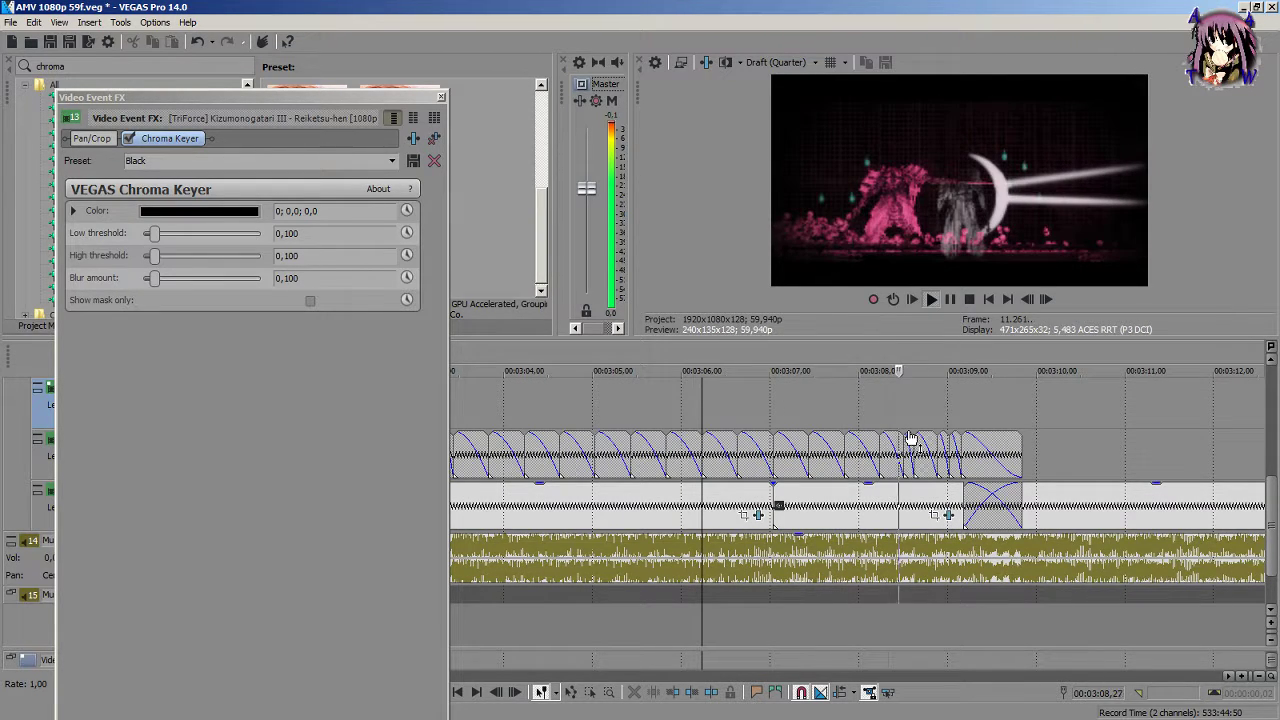
pyautogui.scroll(-2, 909, 437)
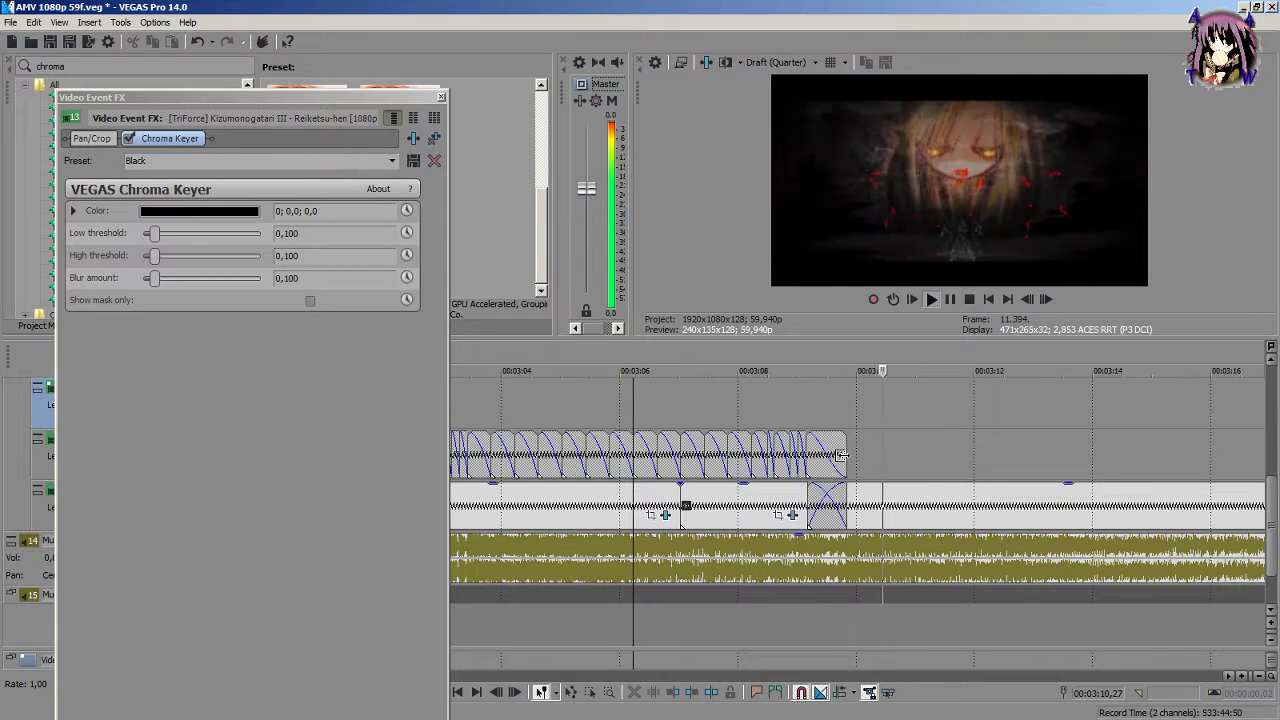
# Step: Play the AMV5 crossfade from 03:09,11 repeatedly and close the Chroma Keyer settings
pyautogui.click(810, 424)
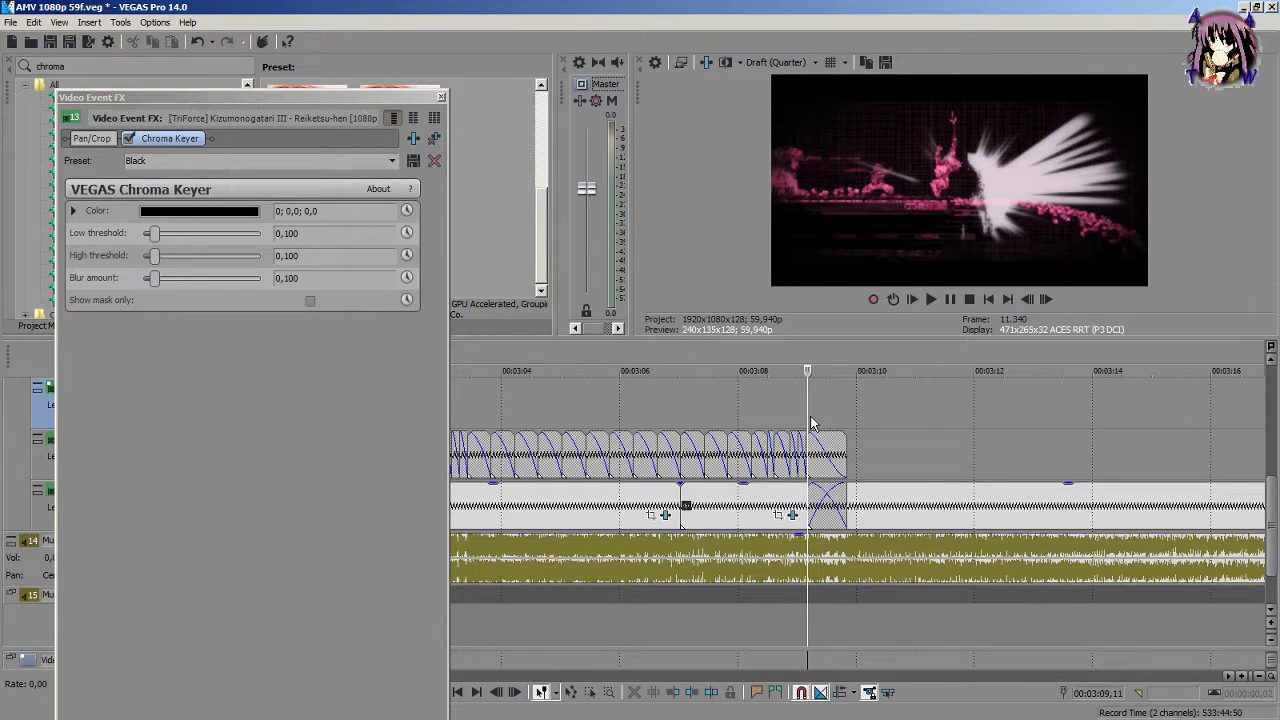
pyautogui.press('space')
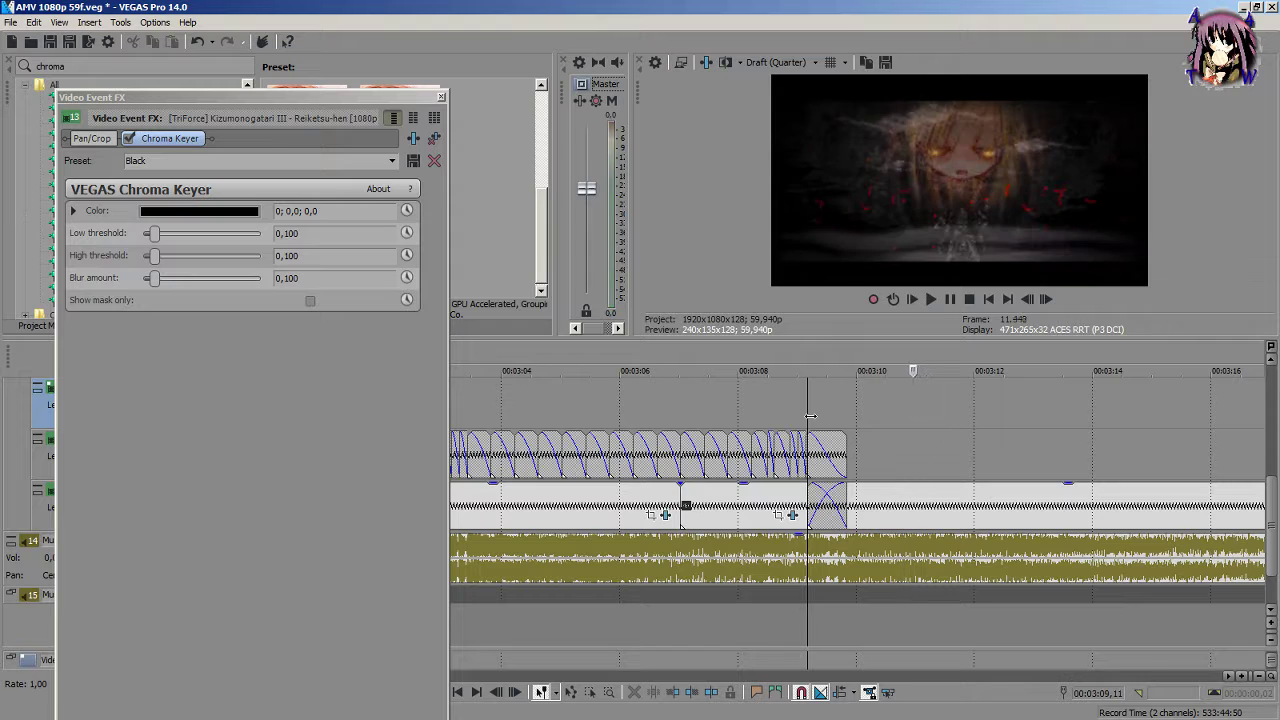
pyautogui.press('space')
pyautogui.scroll(3, 810, 416)
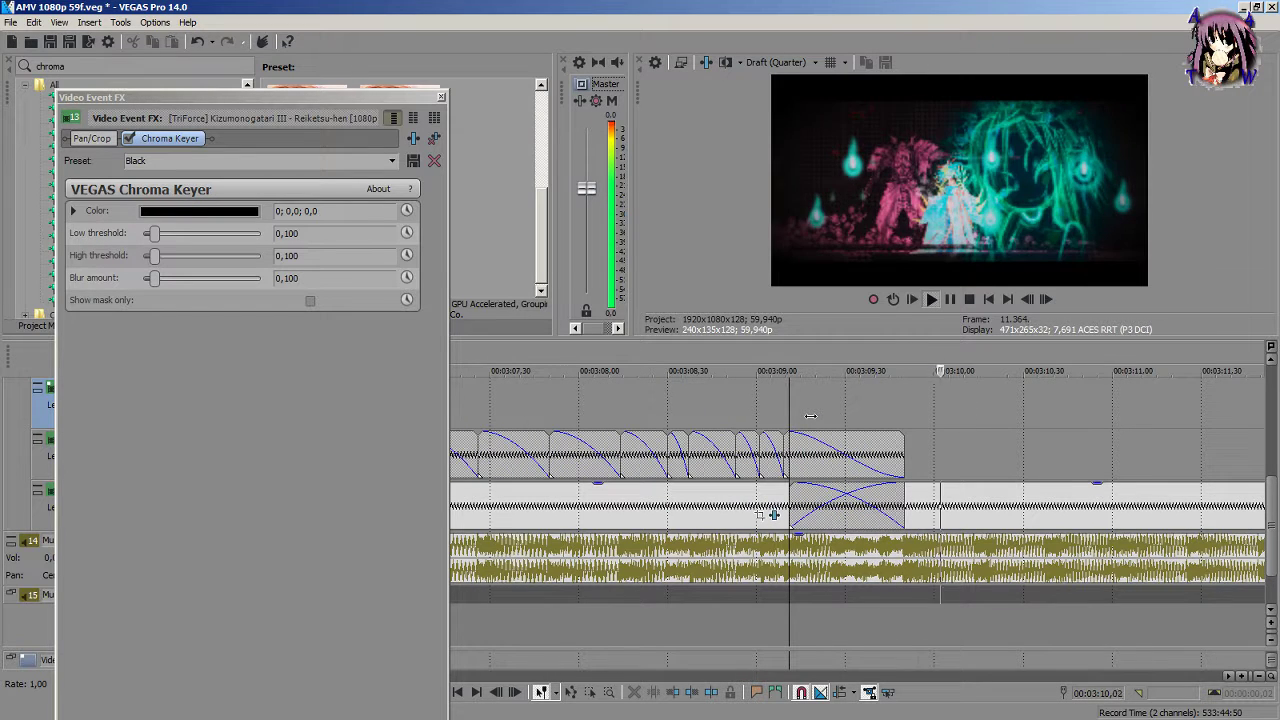
pyautogui.press('space')
pyautogui.press('space')
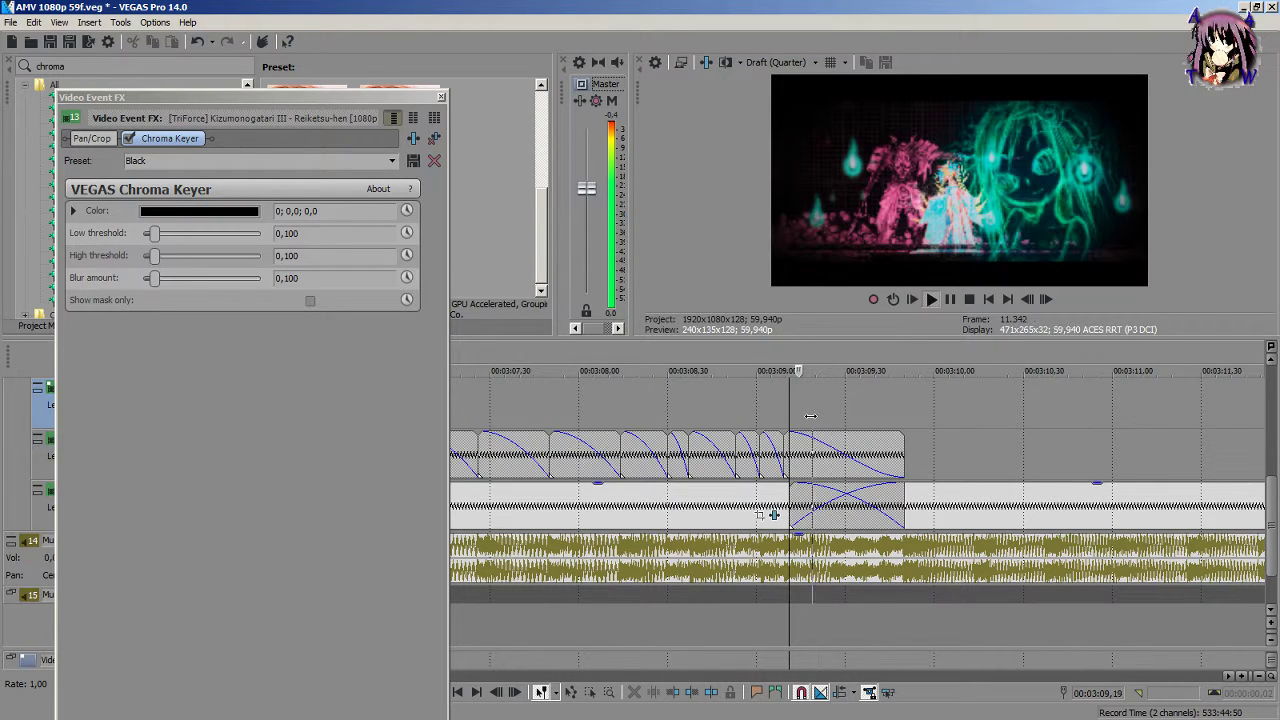
pyautogui.scroll(-2, 810, 415)
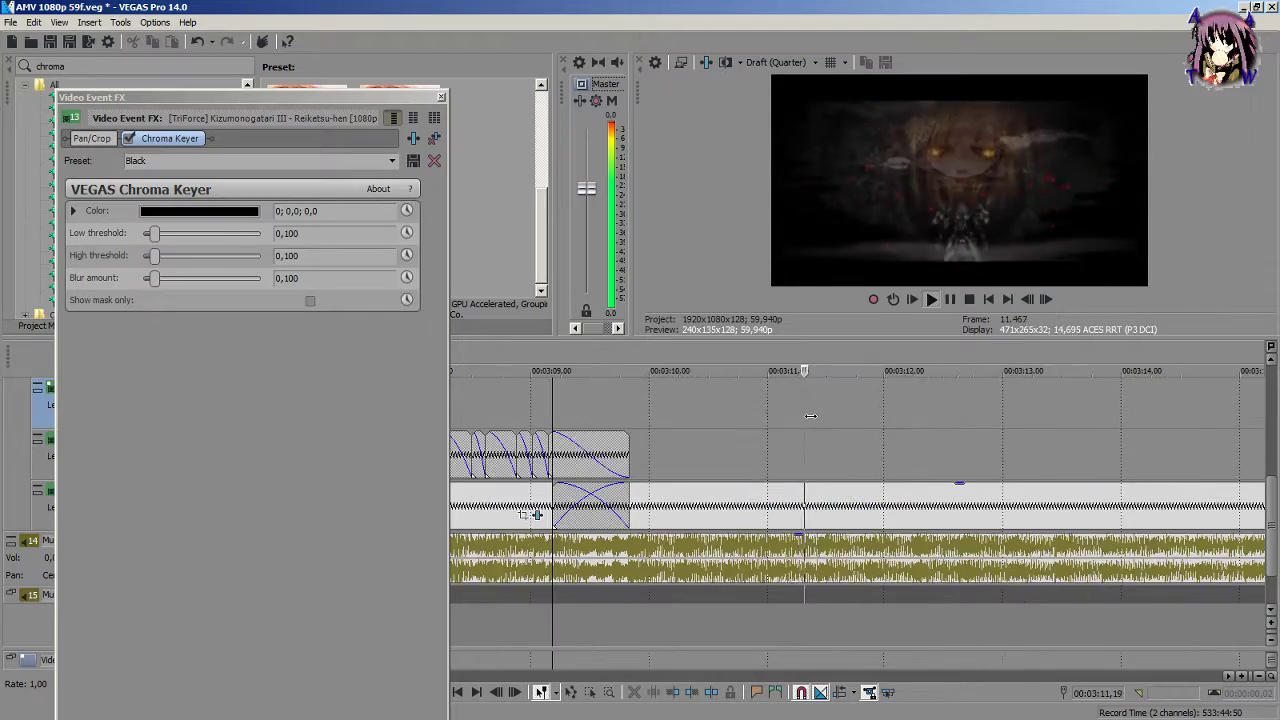
pyautogui.scroll(-2, 810, 415)
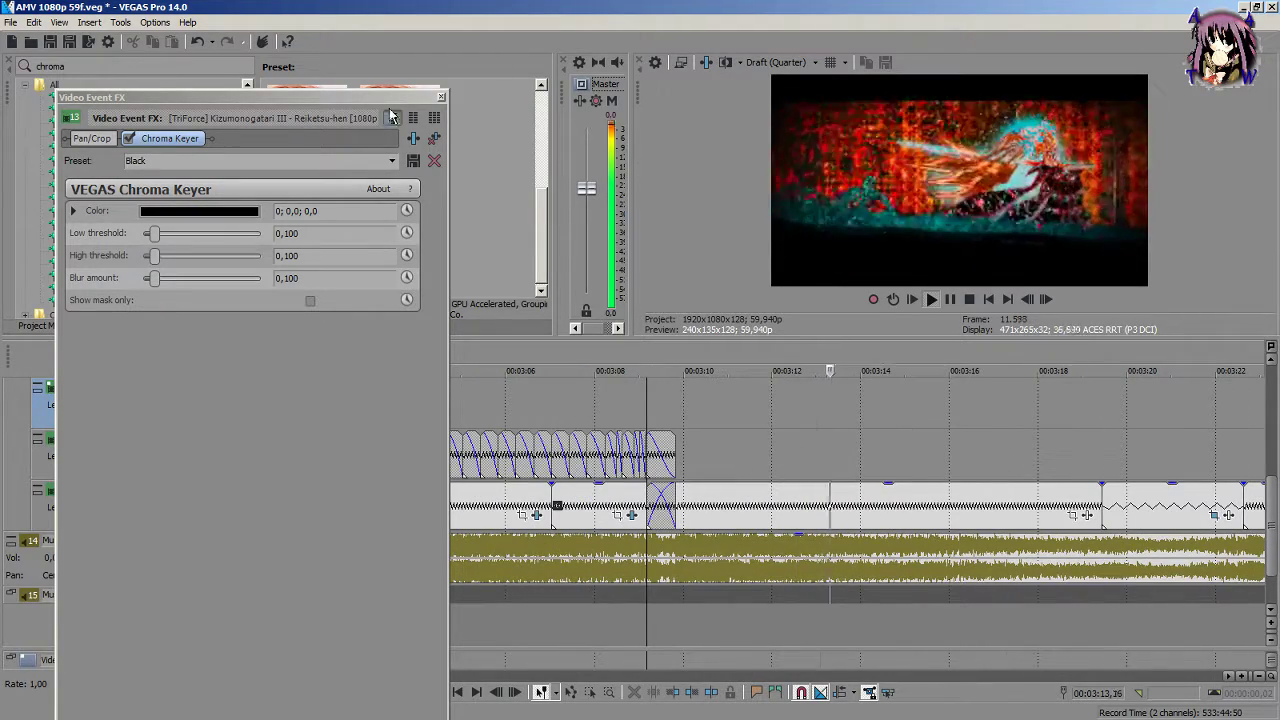
pyautogui.click(442, 98)
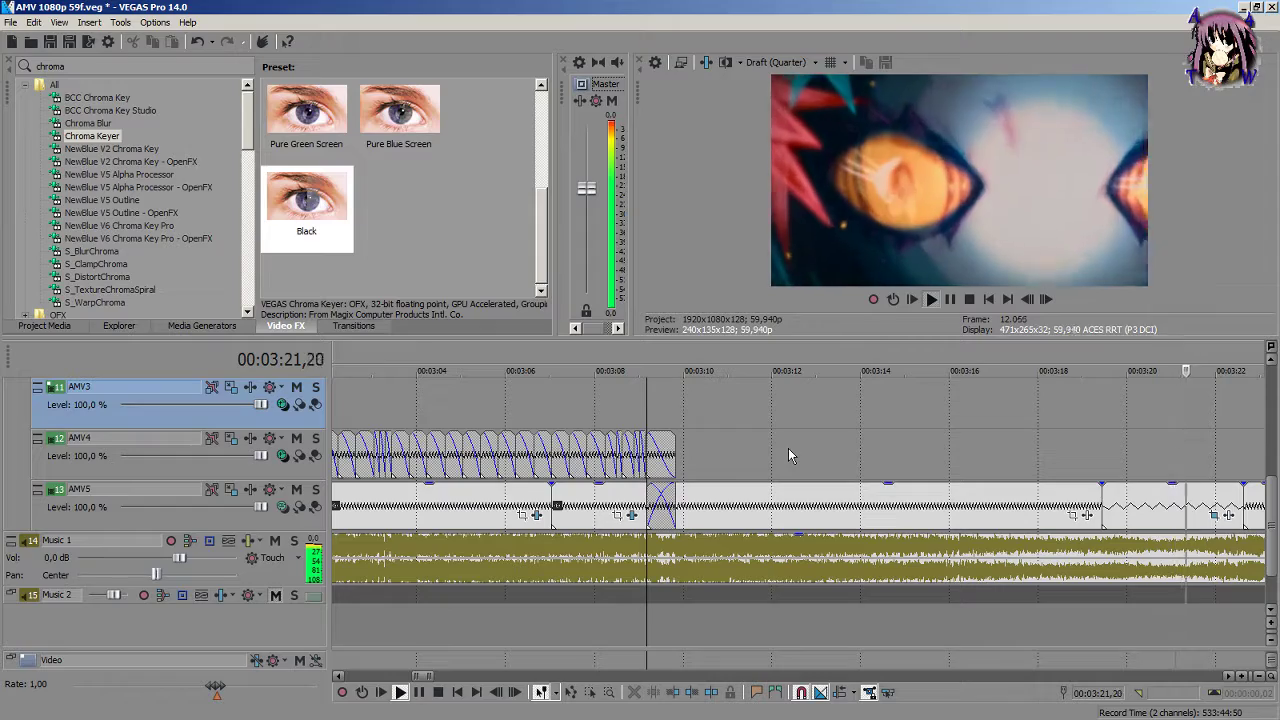
# Step: Play the edit from about 02:53 through the start of the flash sequence to review the existing blur transitions
pyautogui.press('space')
pyautogui.scroll(-5, 710, 452)
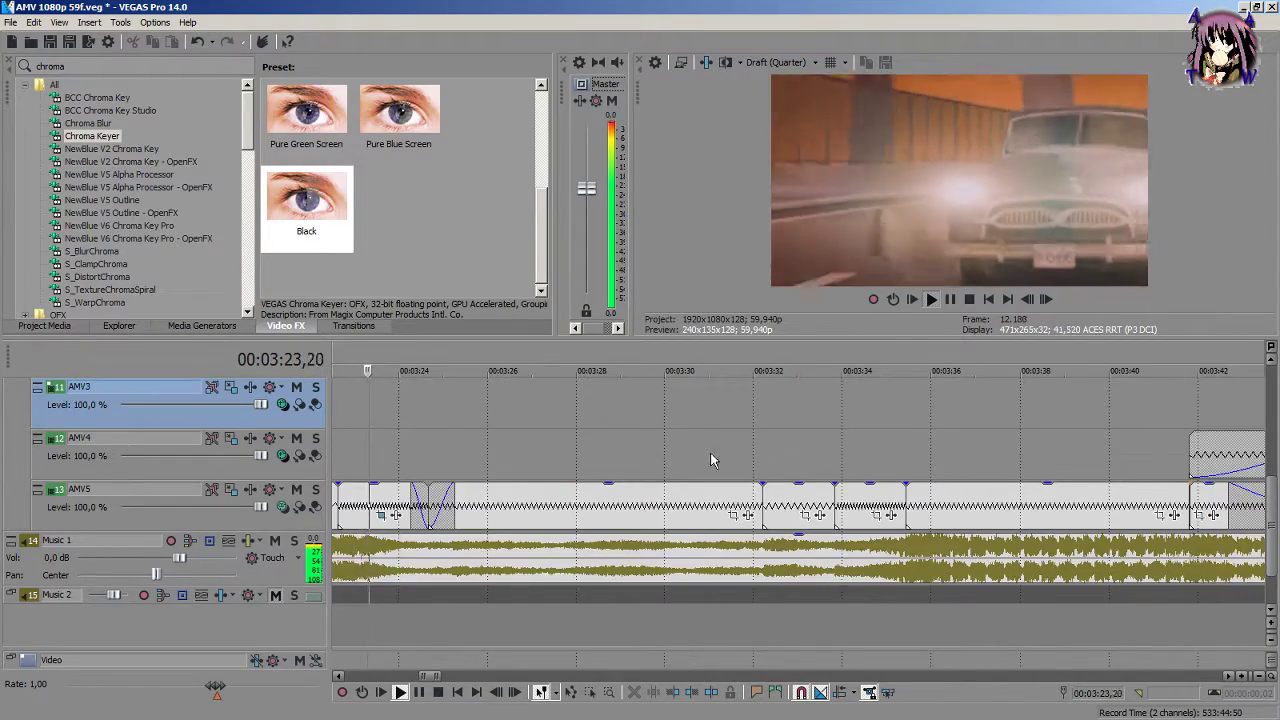
pyautogui.click(809, 413)
pyautogui.scroll(3, 809, 413)
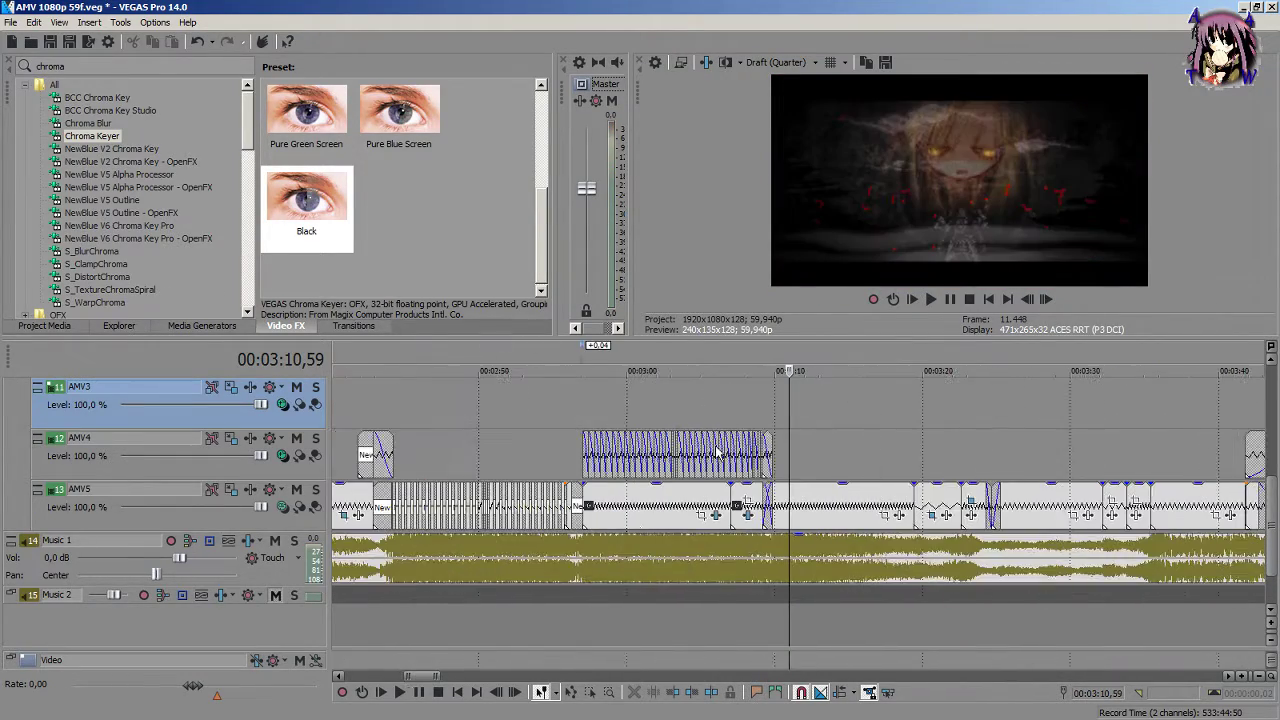
pyautogui.click(524, 413)
pyautogui.scroll(3, 525, 413)
pyautogui.scroll(4, 525, 413)
pyautogui.press('space')
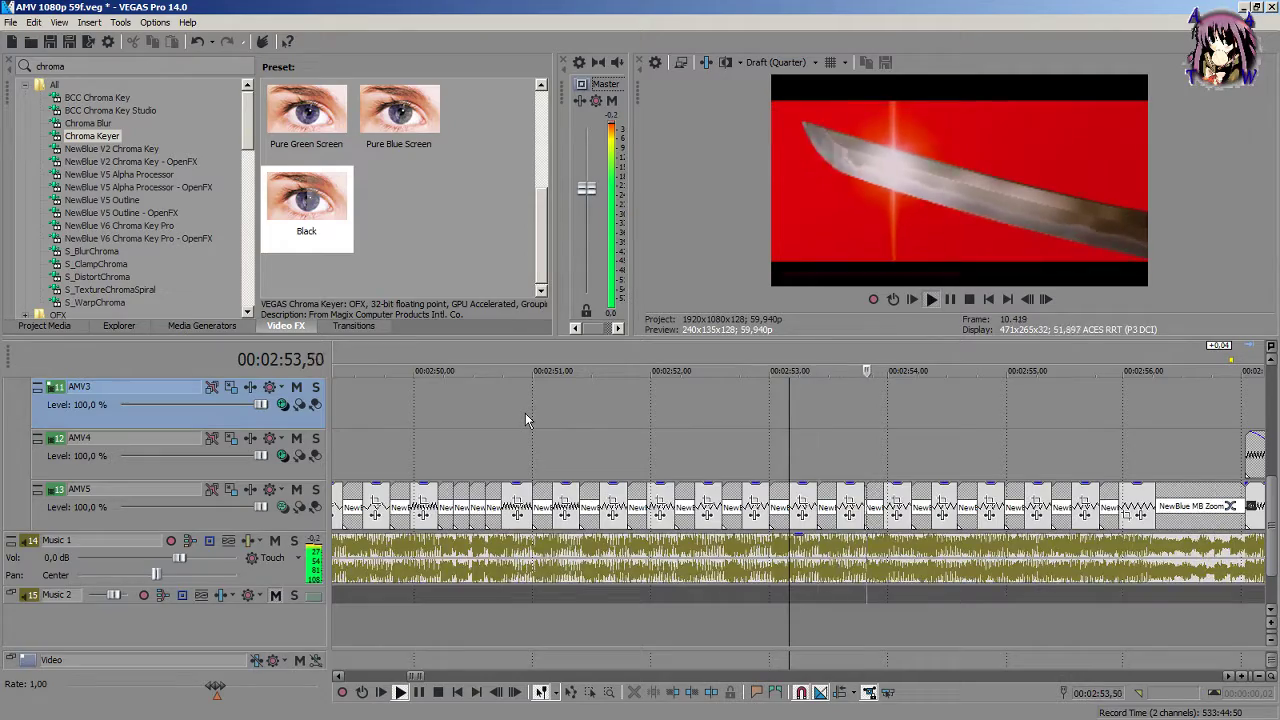
pyautogui.scroll(-3, 527, 420)
pyautogui.scroll(4, 527, 420)
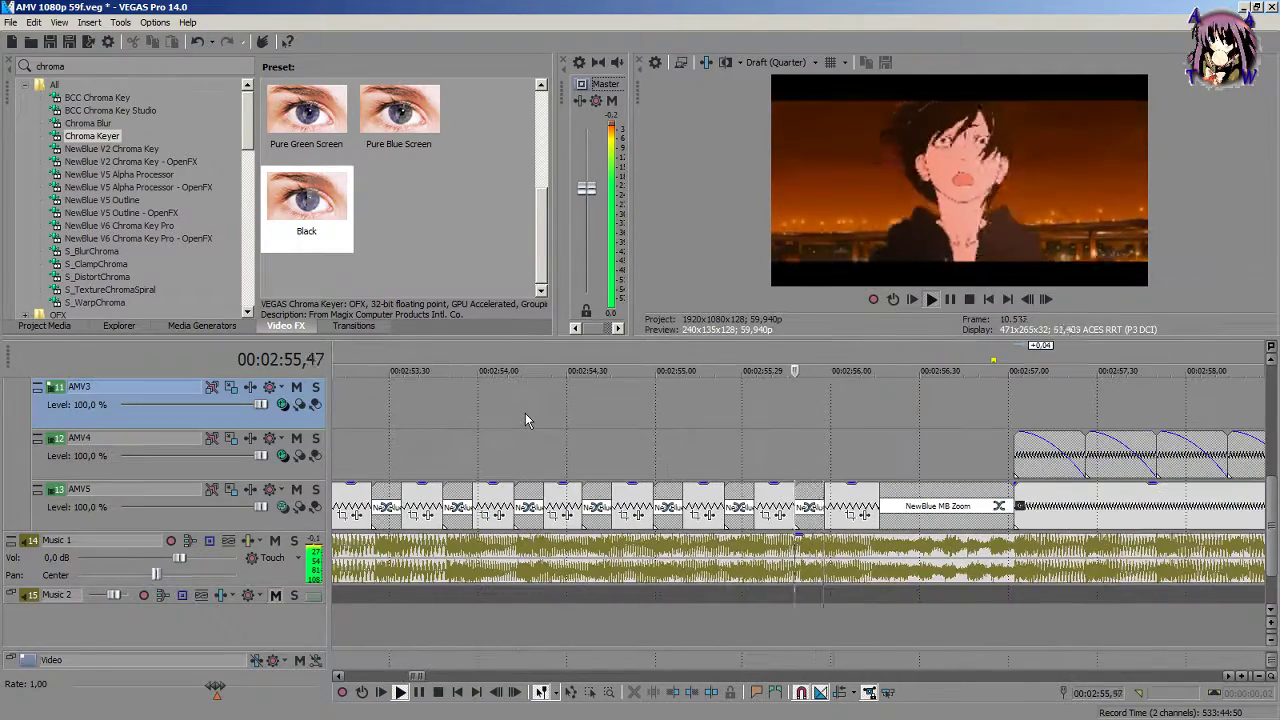
pyautogui.scroll(-5, 528, 420)
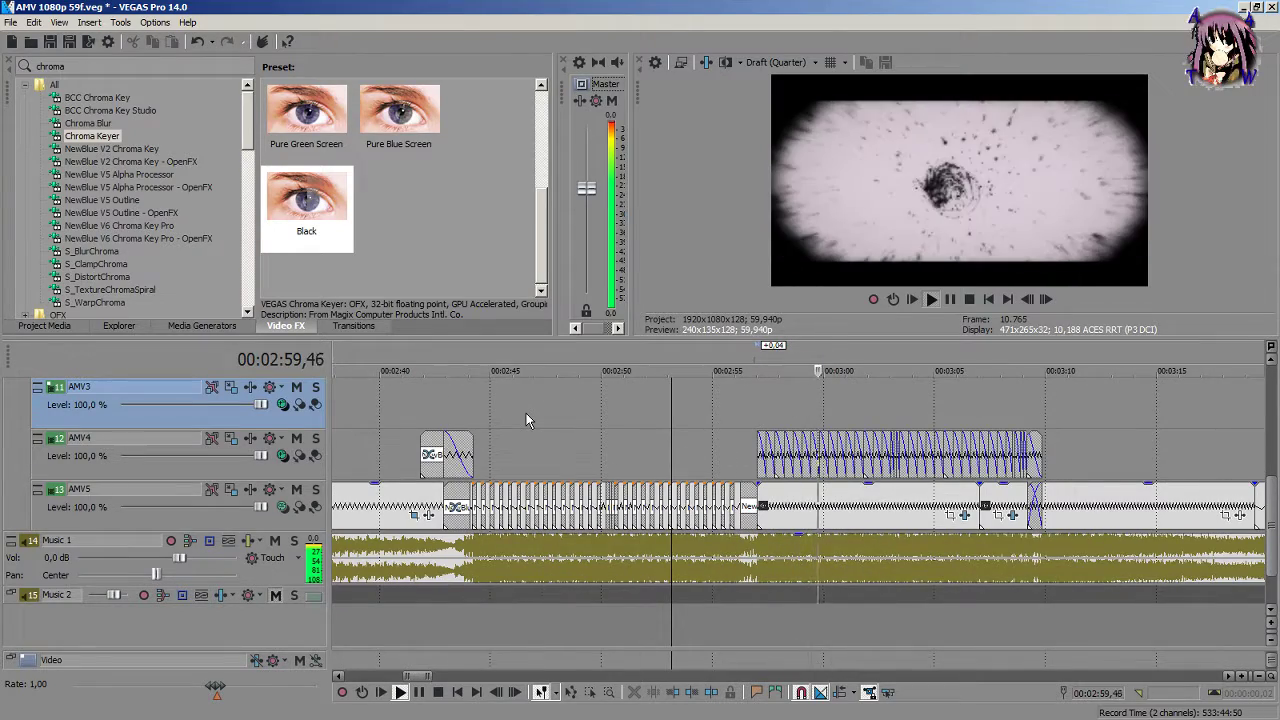
# Step: Trim the end of the keyed AMV5 clip back by two frames to 03:09,48
pyautogui.scroll(-3, 526, 413)
pyautogui.click(866, 411)
pyautogui.scroll(10, 855, 415)
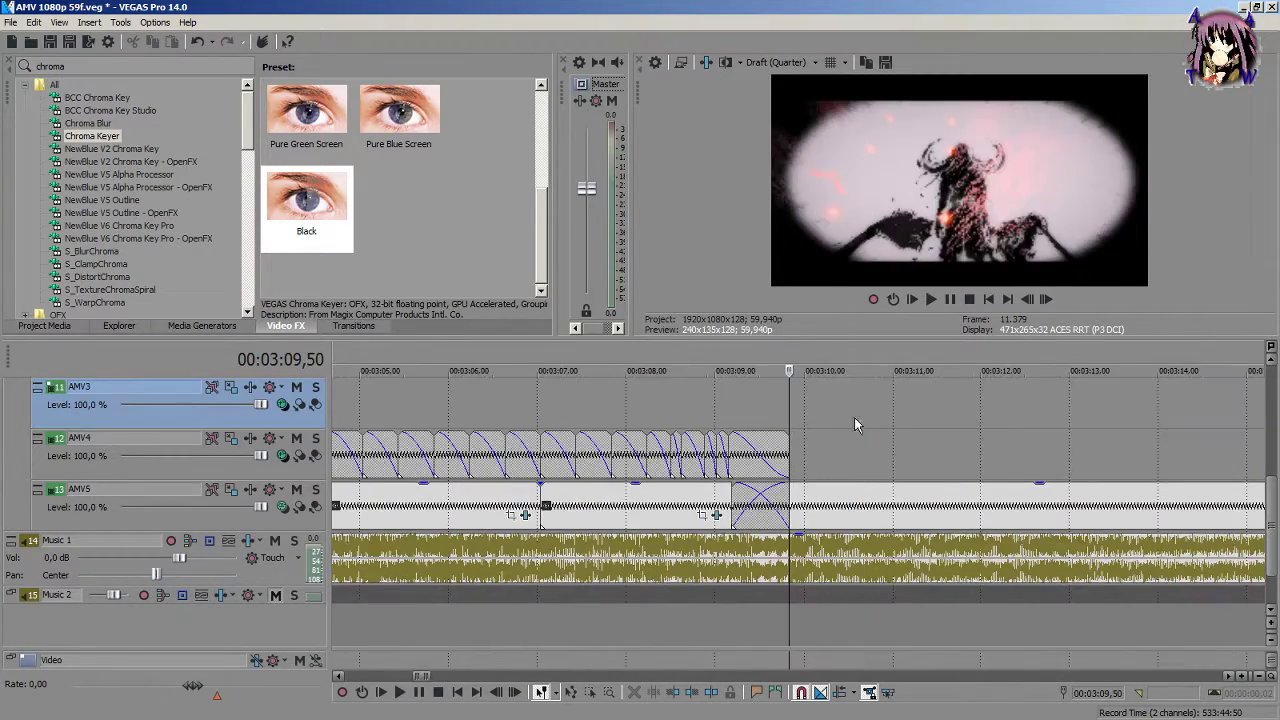
pyautogui.click(1065, 519)
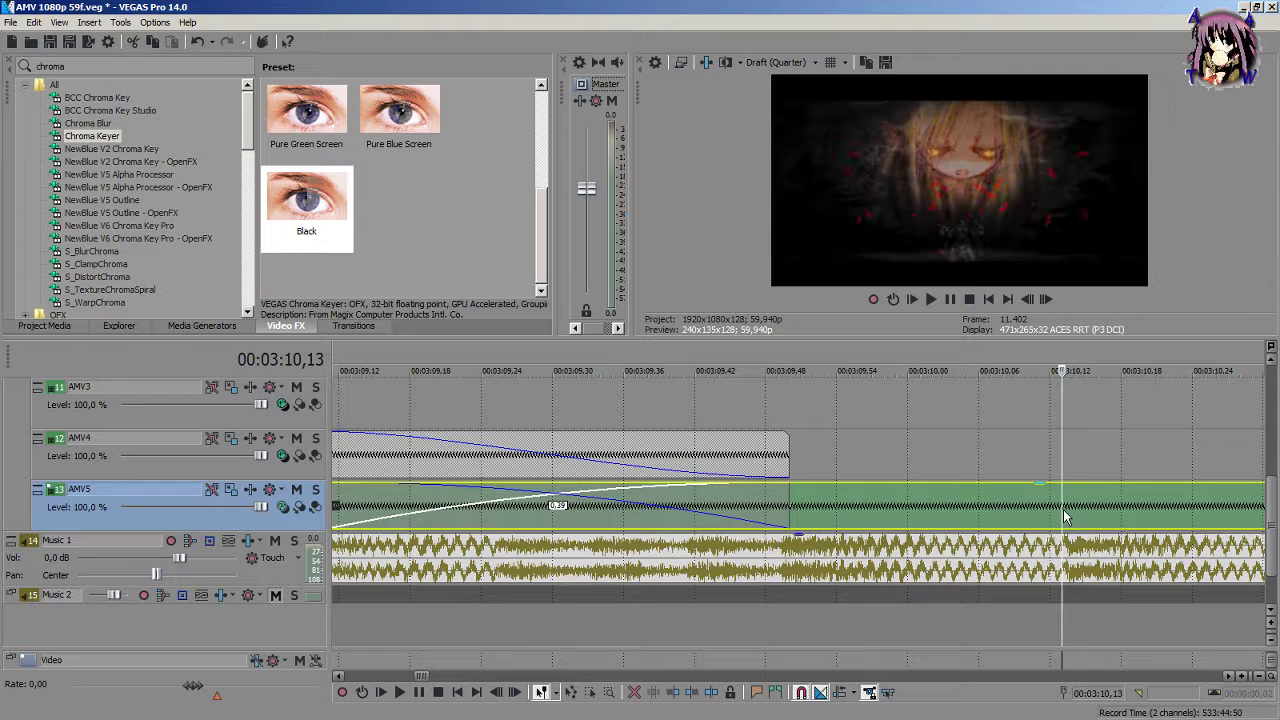
pyautogui.scroll(1, 698, 533)
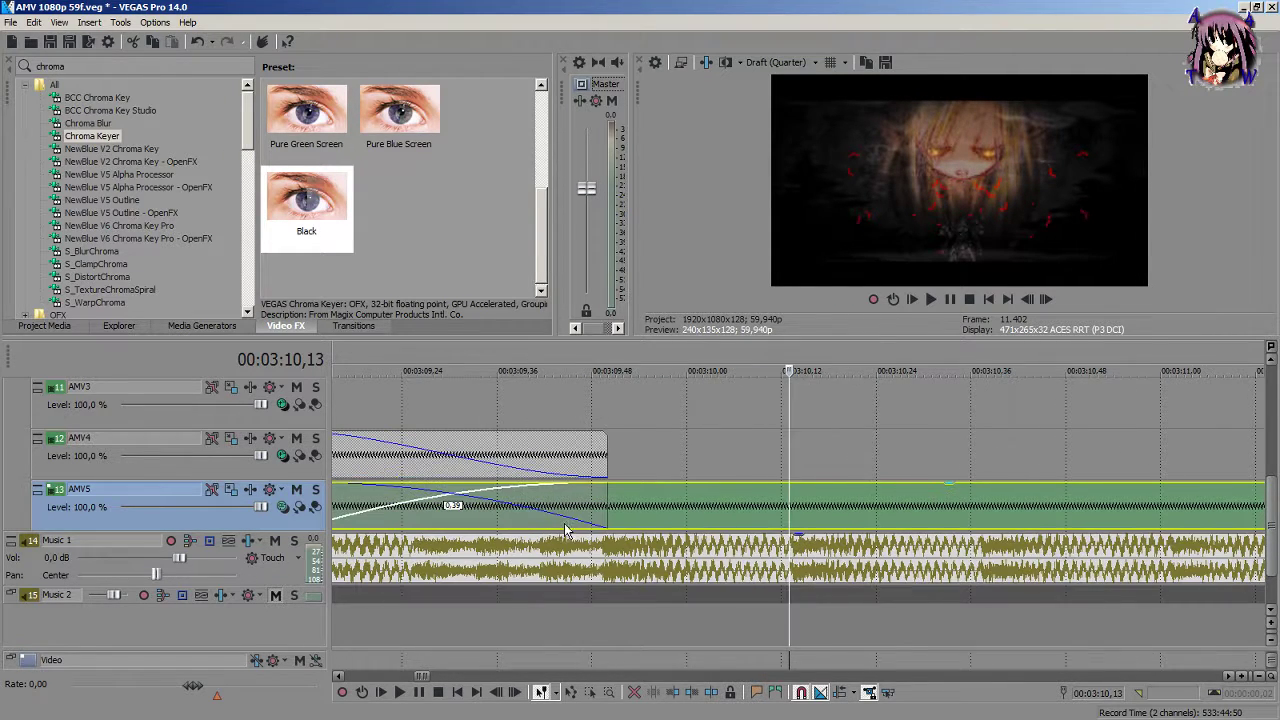
pyautogui.click(605, 405)
pyautogui.scroll(2, 612, 415)
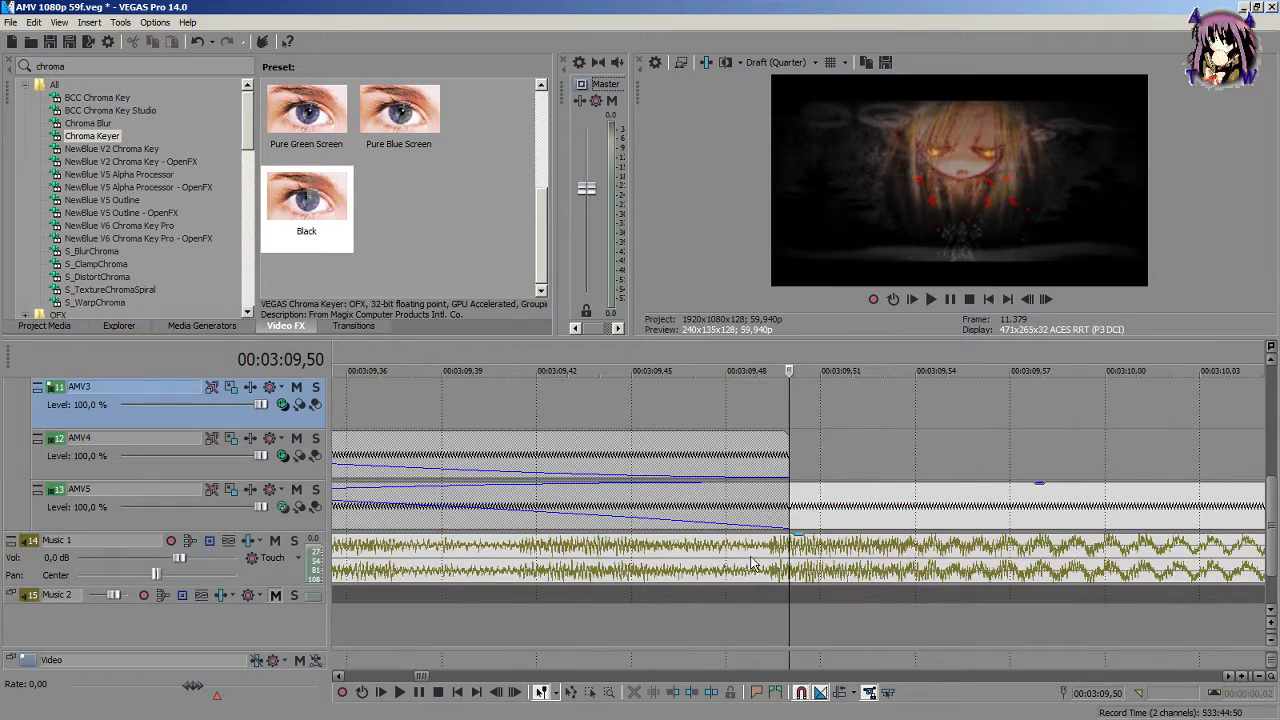
pyautogui.scroll(-2, 745, 472)
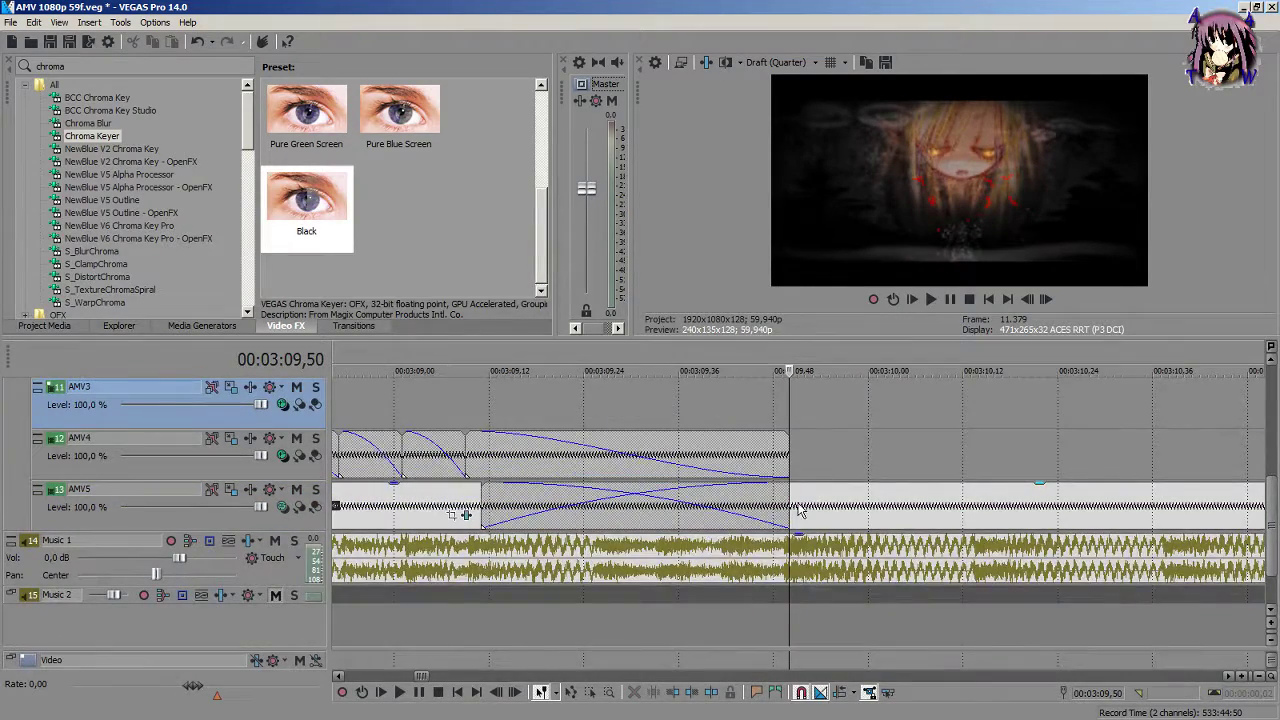
pyautogui.scroll(2, 800, 511)
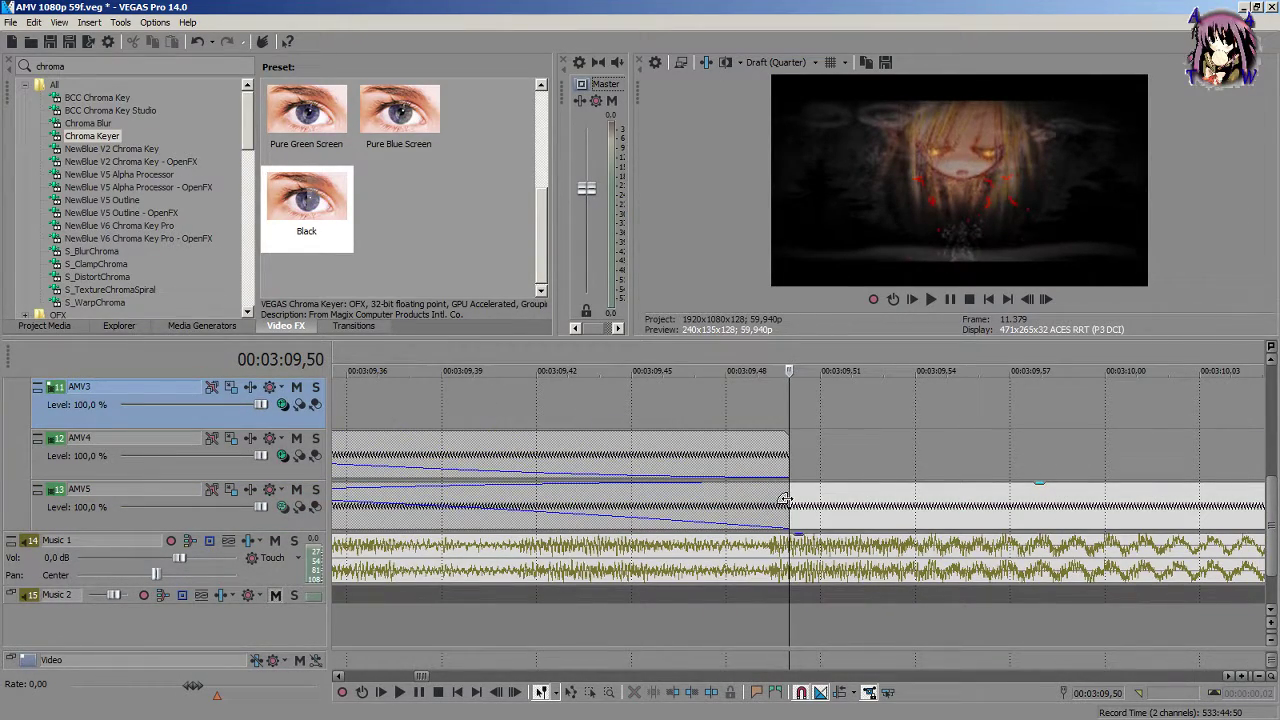
pyautogui.moveTo(787, 497); pyautogui.dragTo(731, 508)
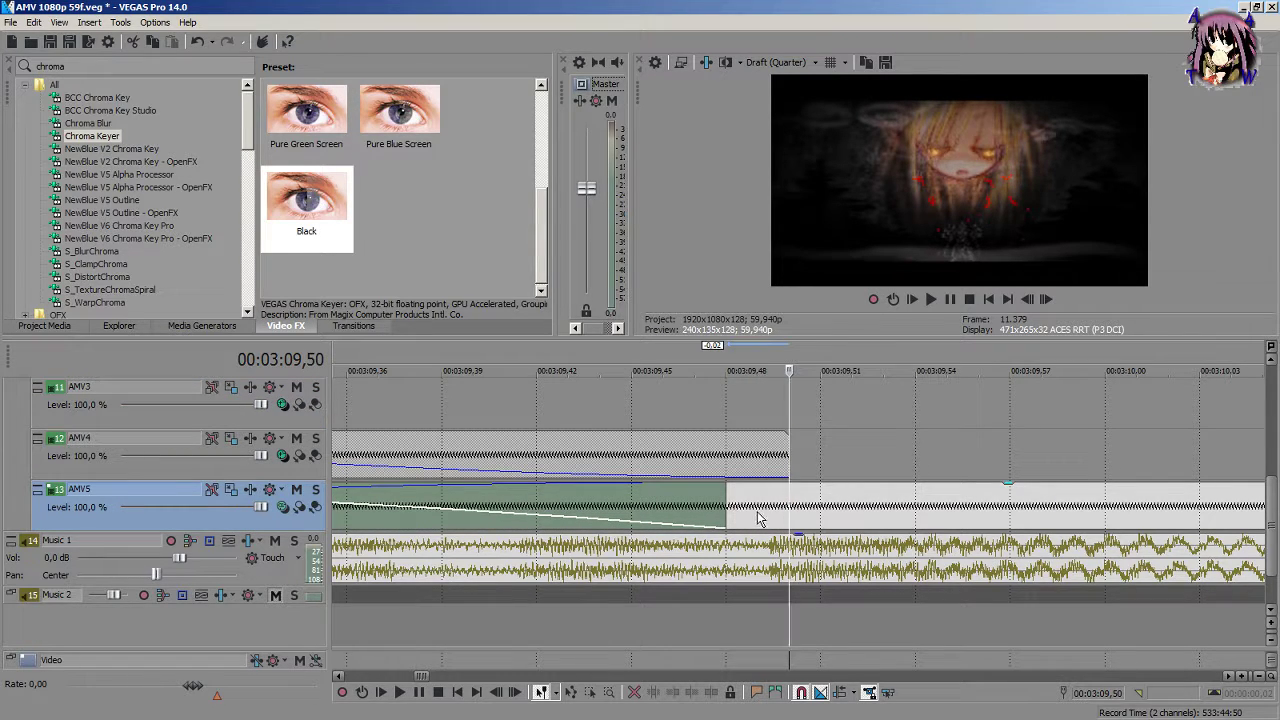
pyautogui.click(754, 507)
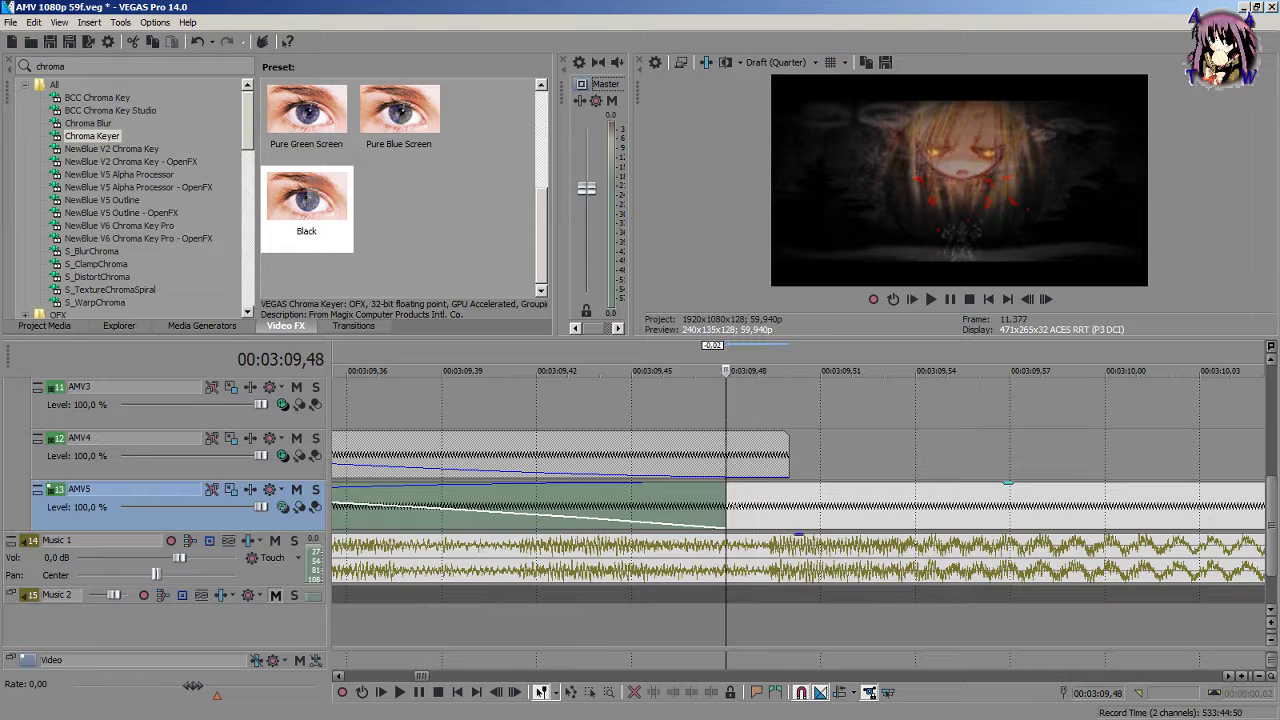
# Step: Split the following AMV5 clip at 03:09,50 and overlap the two pieces in a 10-frame crossfade starting at 03:09,48
pyautogui.click(780, 518)
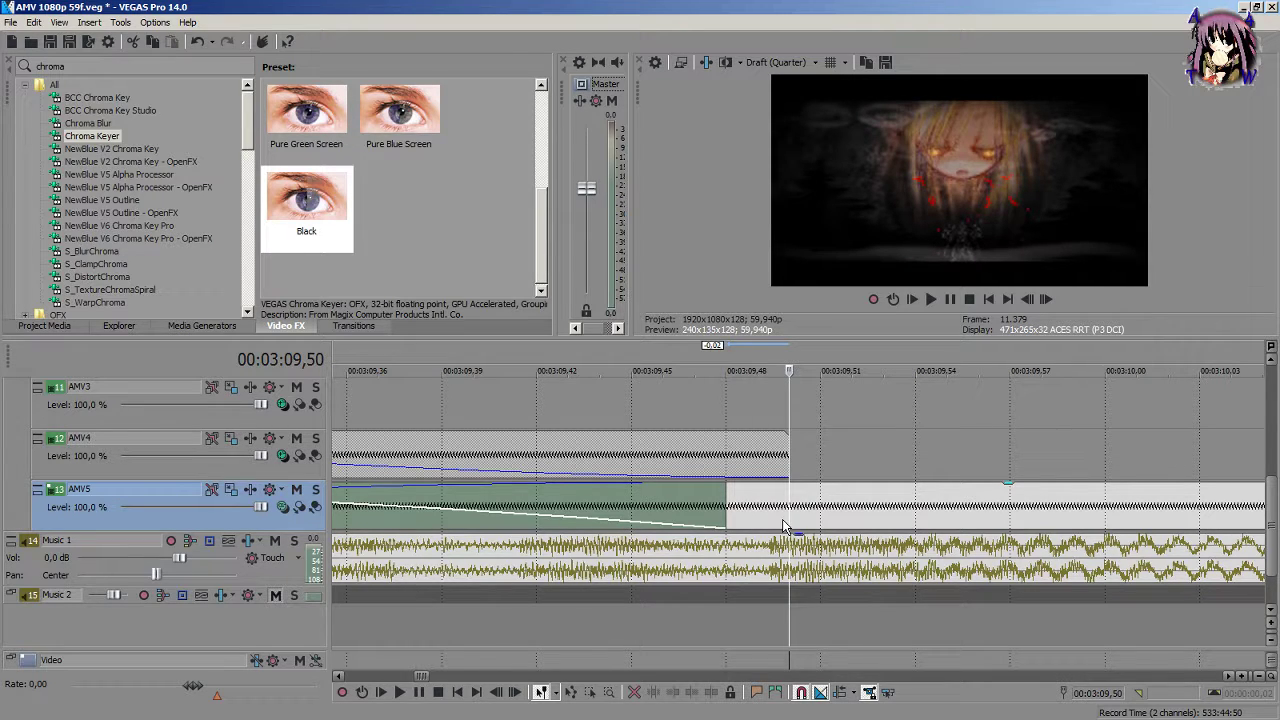
pyautogui.moveTo(784, 527); pyautogui.dragTo(1044, 528)
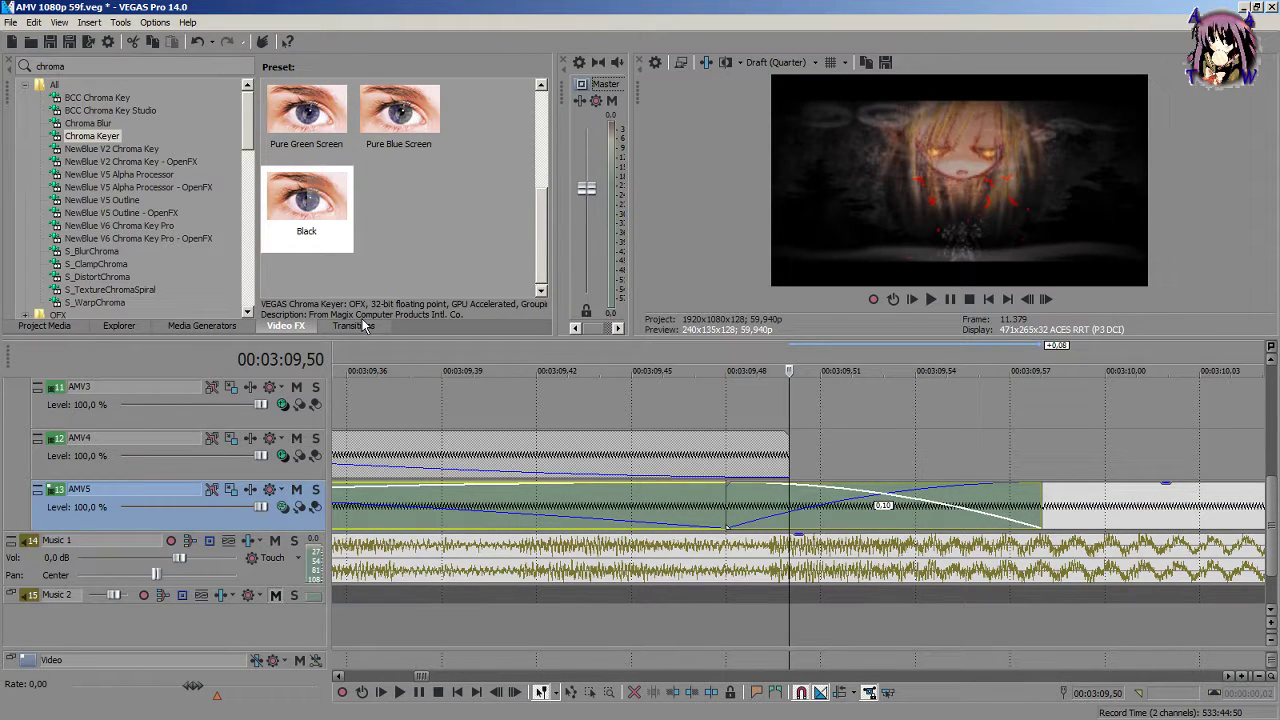
# Step: Apply the NewBlue MB Zoom transition with the Gentle Dissolve preset to the 10-frame AMV5 crossfade at 03:09,48 and close its settings
pyautogui.click(365, 326)
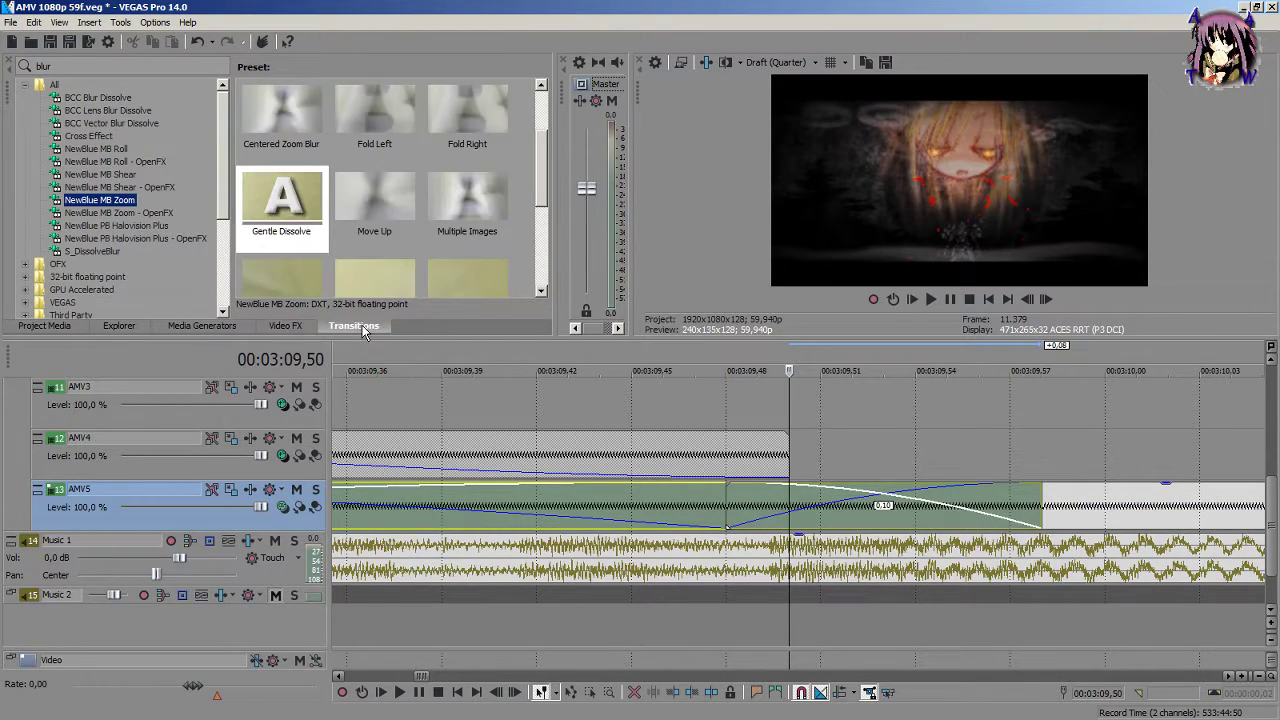
pyautogui.moveTo(283, 200); pyautogui.dragTo(911, 513)
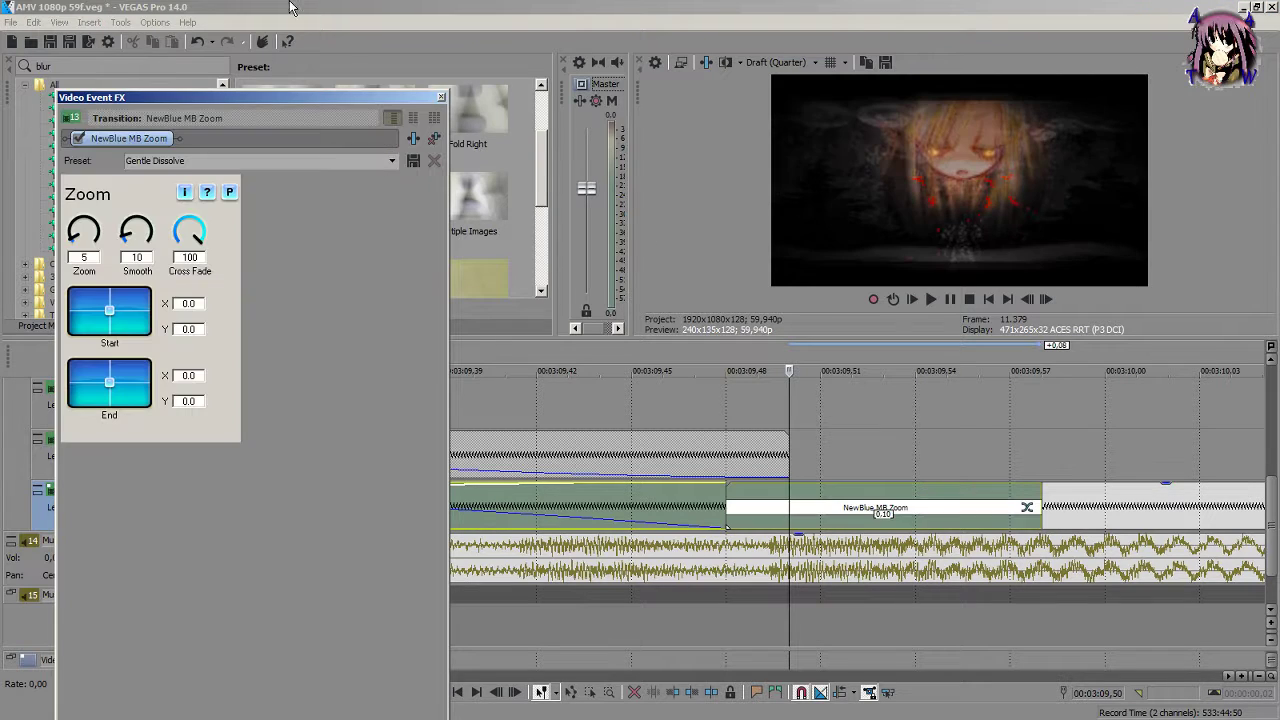
pyautogui.click(441, 97)
# Step: Split the AMV5 clip on the beat at 03:10,11 and overlap the two pieces by 10 frames with the NewBlue MB Zoom transition
pyautogui.scroll(-3, 975, 540)
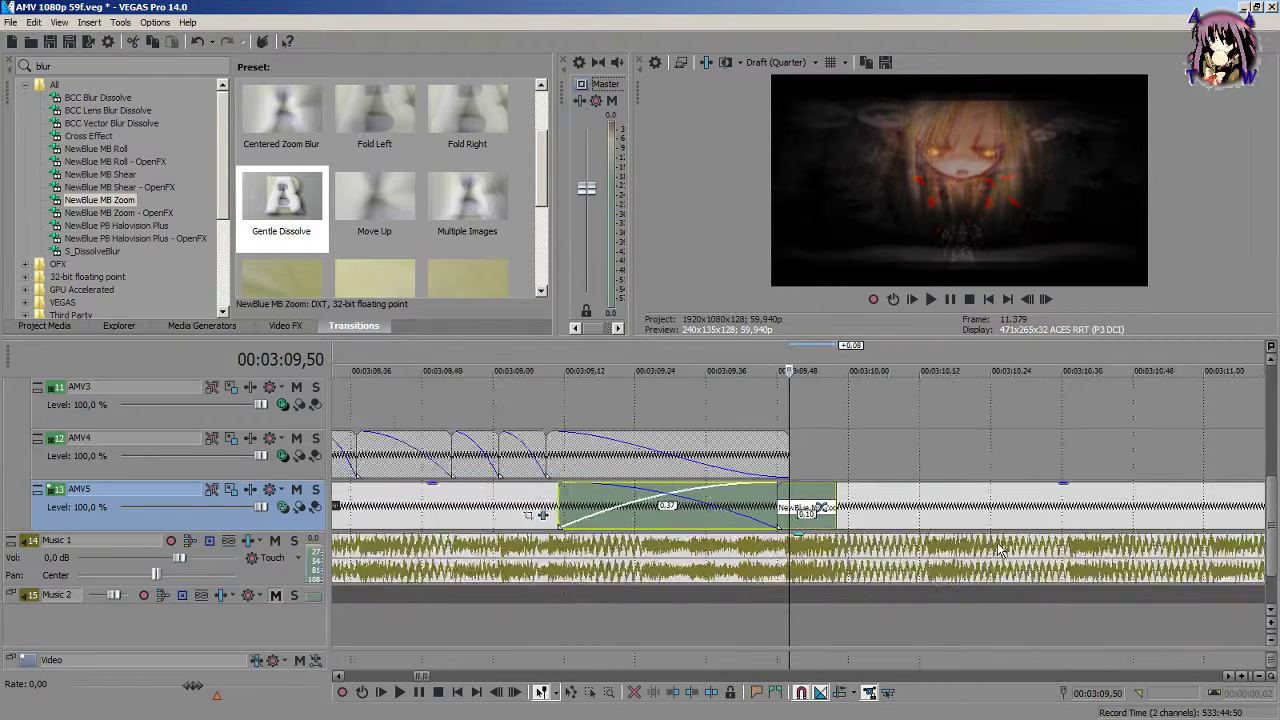
pyautogui.click(885, 513)
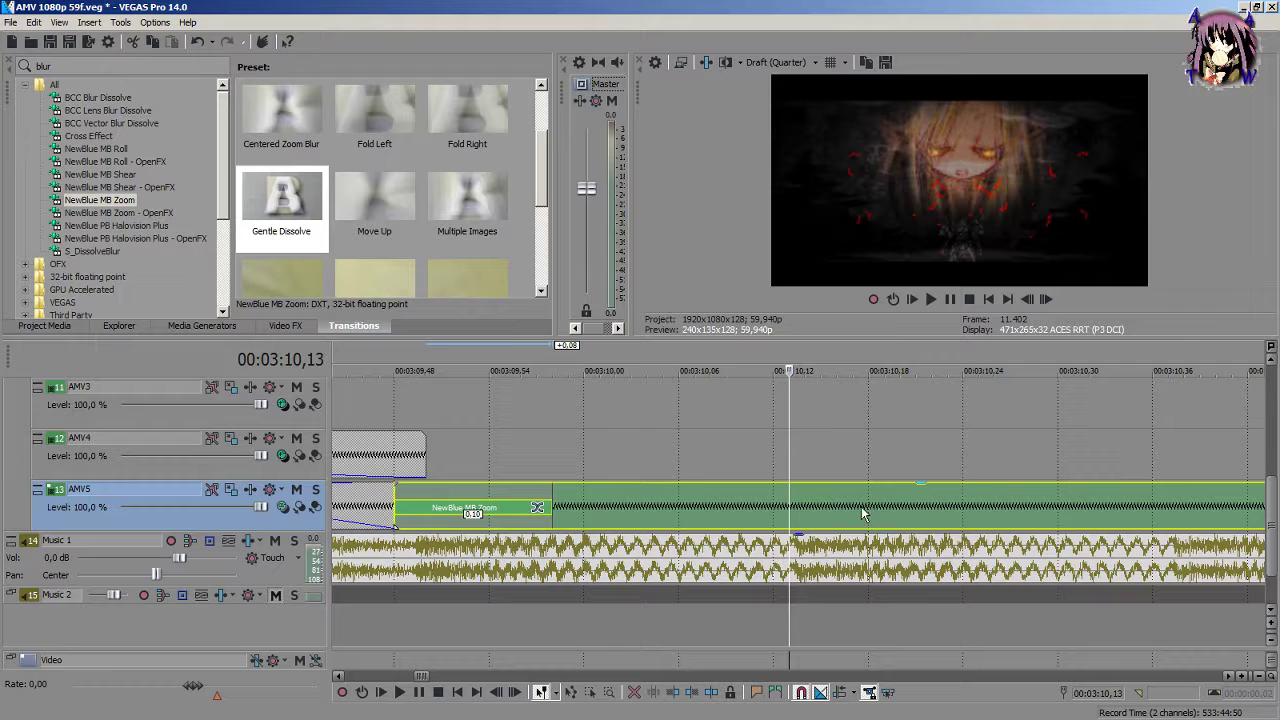
pyautogui.click(772, 507)
pyautogui.click(758, 507)
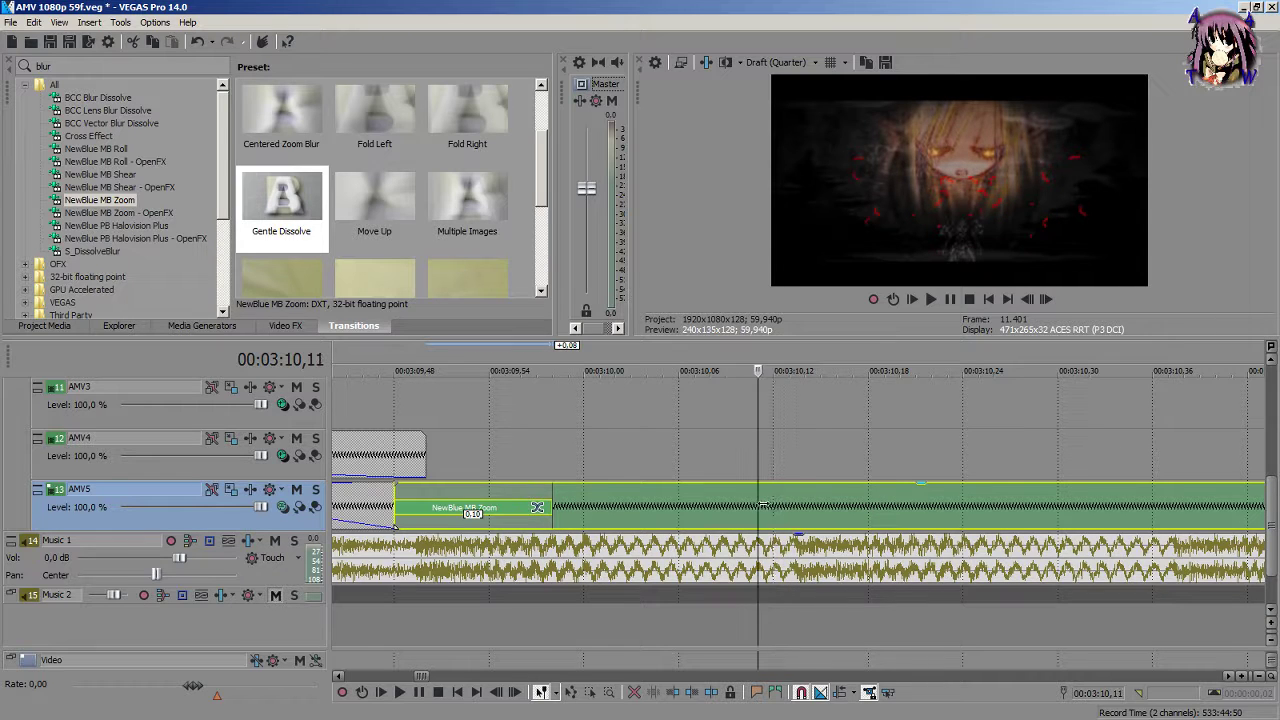
pyautogui.press('s')
pyautogui.moveTo(752, 507); pyautogui.dragTo(914, 518)
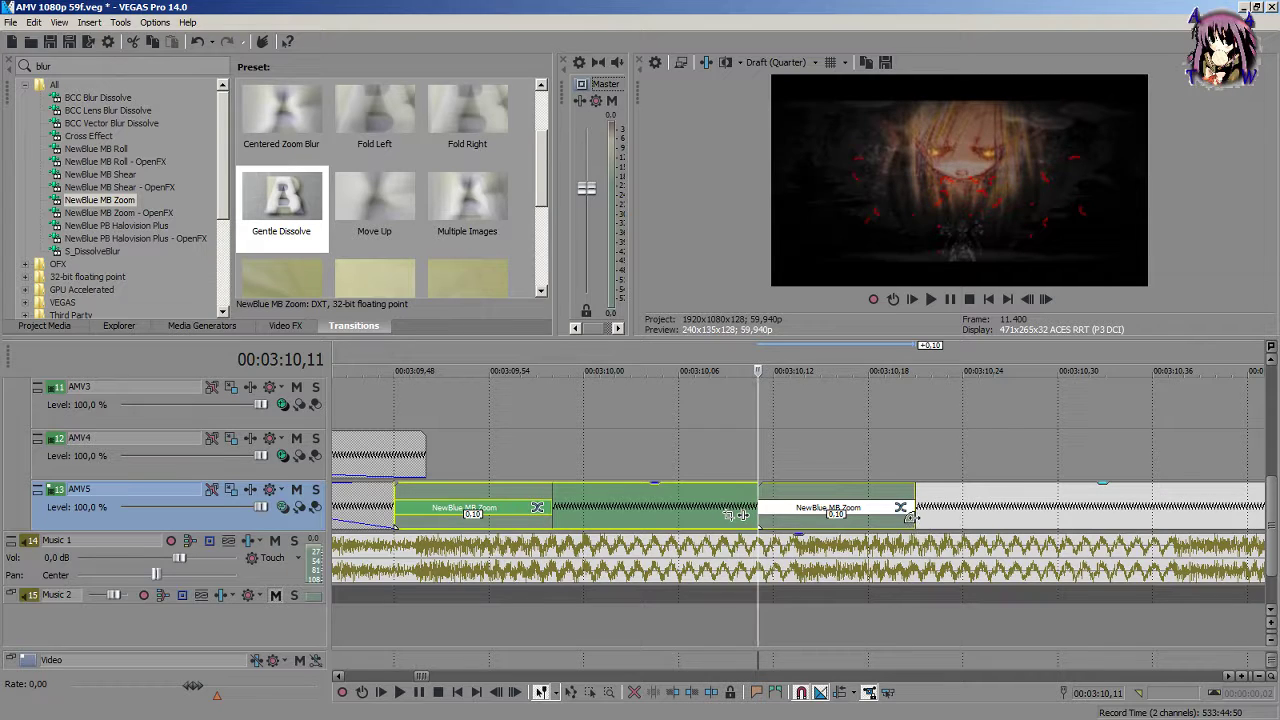
# Step: Split the following AMV5 clip at 03:10,35 and overlap the pieces in a 10-frame NewBlue MB Zoom transition
pyautogui.scroll(-3, 912, 516)
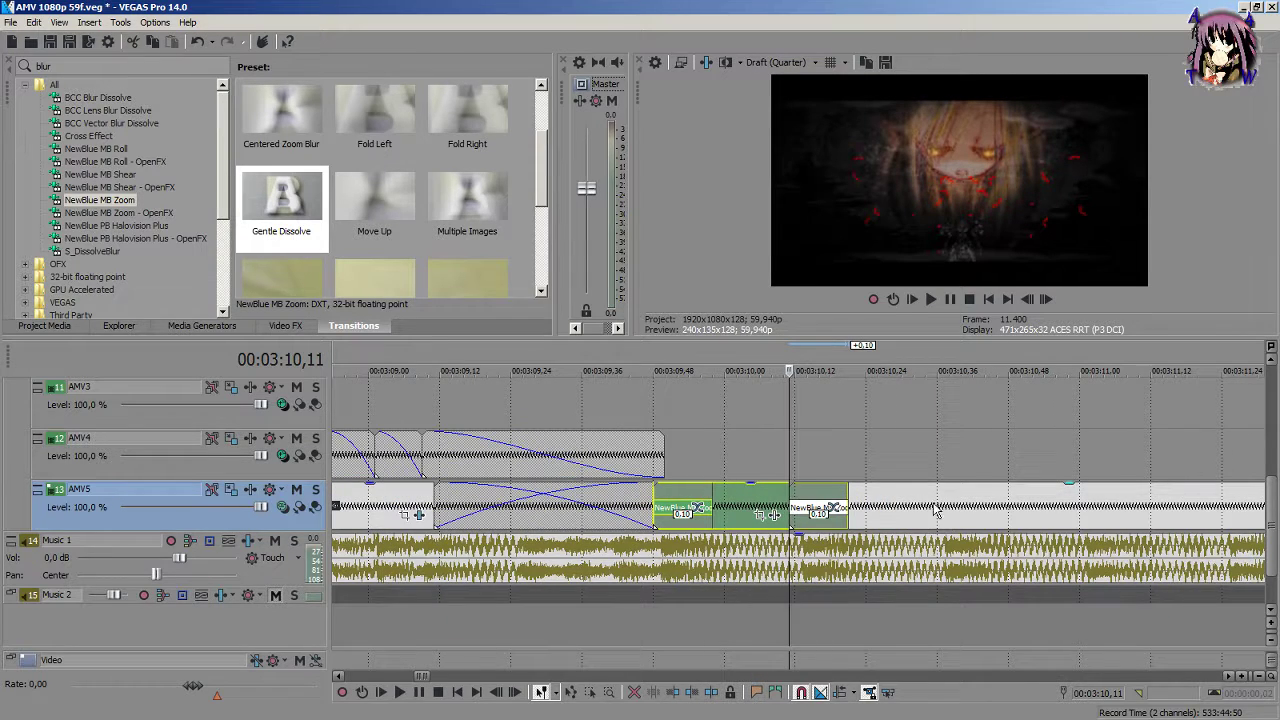
pyautogui.click(936, 511)
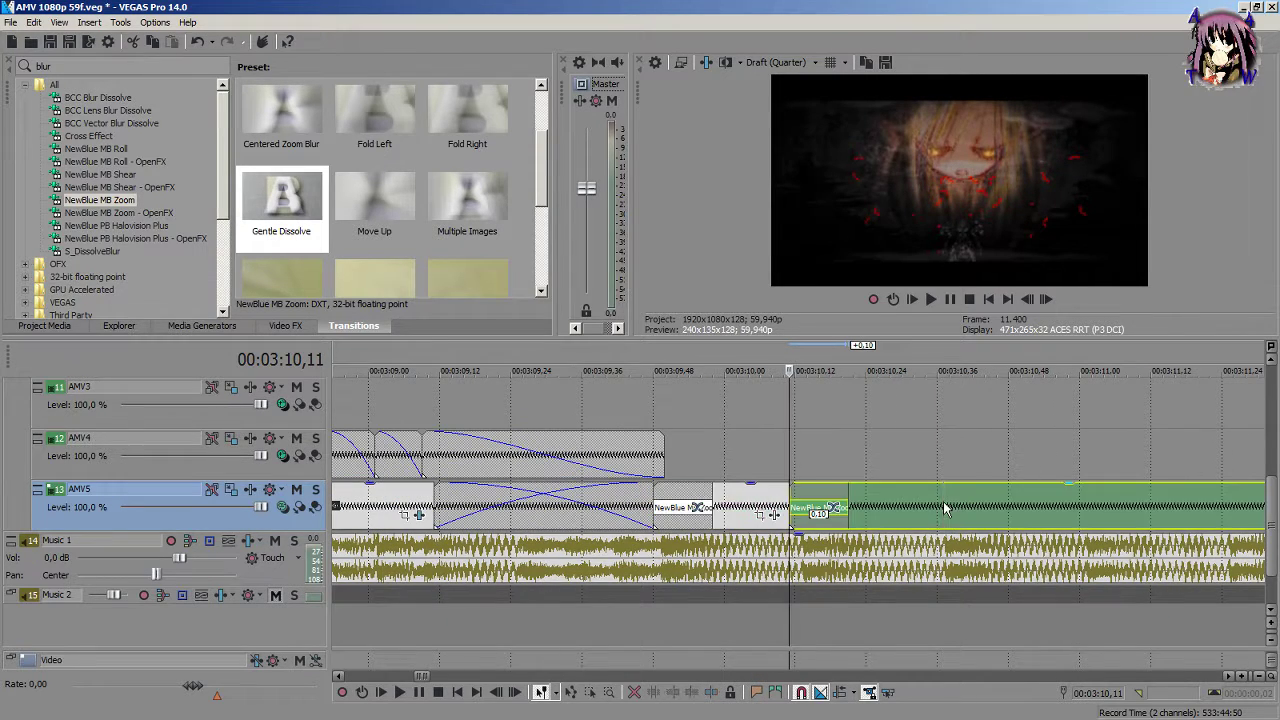
pyautogui.scroll(3, 940, 509)
pyautogui.scroll(-3, 806, 512)
pyautogui.moveTo(806, 512); pyautogui.dragTo(567, 515)
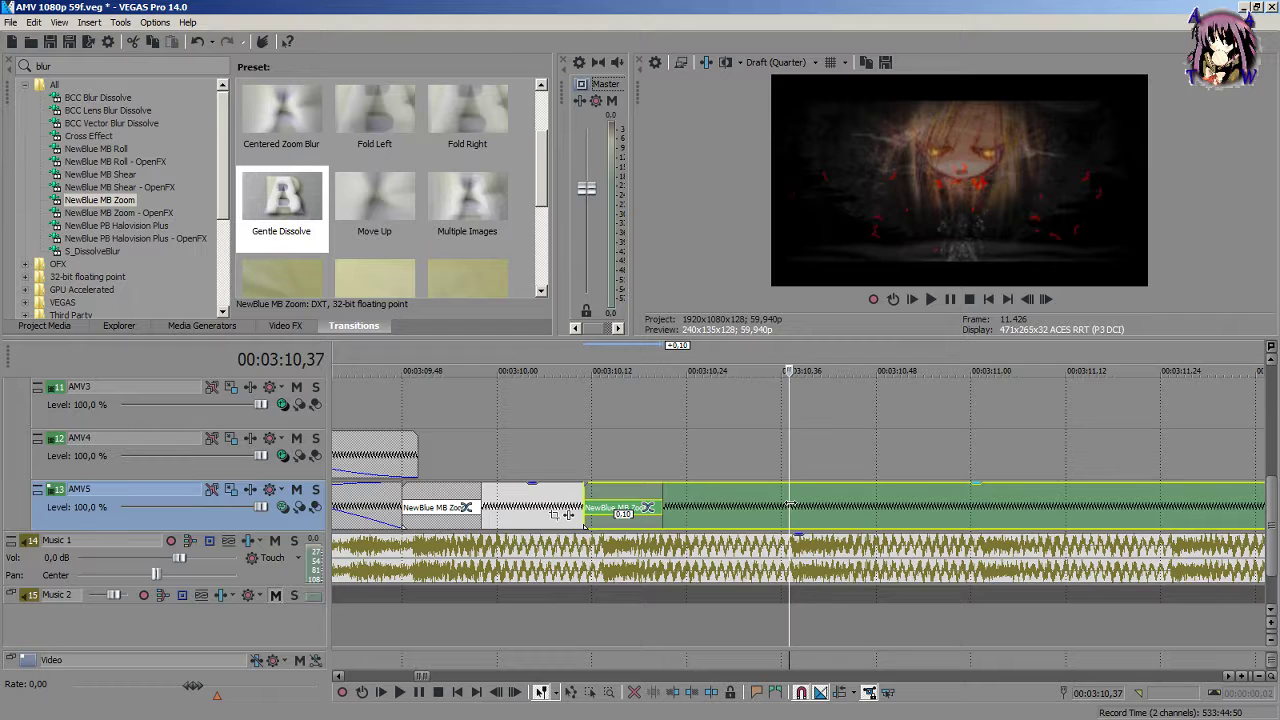
pyautogui.press('Left')
pyautogui.press('Left')
pyautogui.scroll(3, 790, 503)
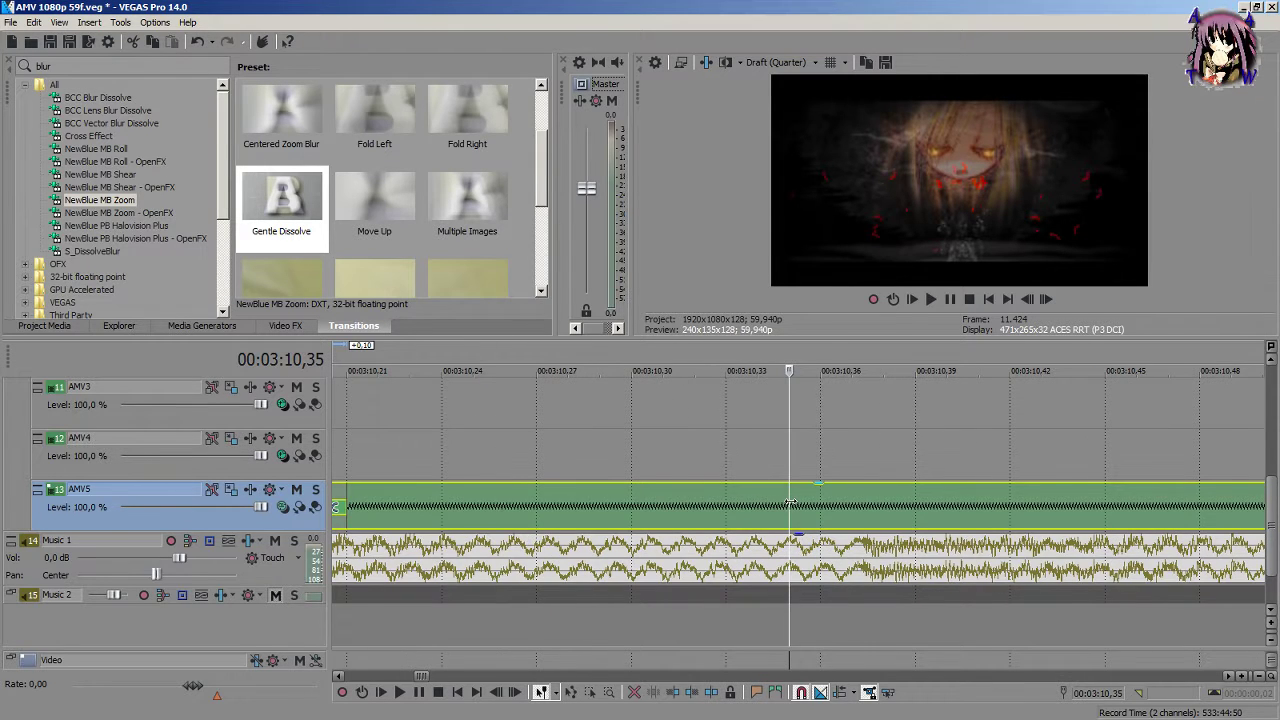
pyautogui.press('s')
pyautogui.moveTo(785, 505); pyautogui.dragTo(1105, 508)
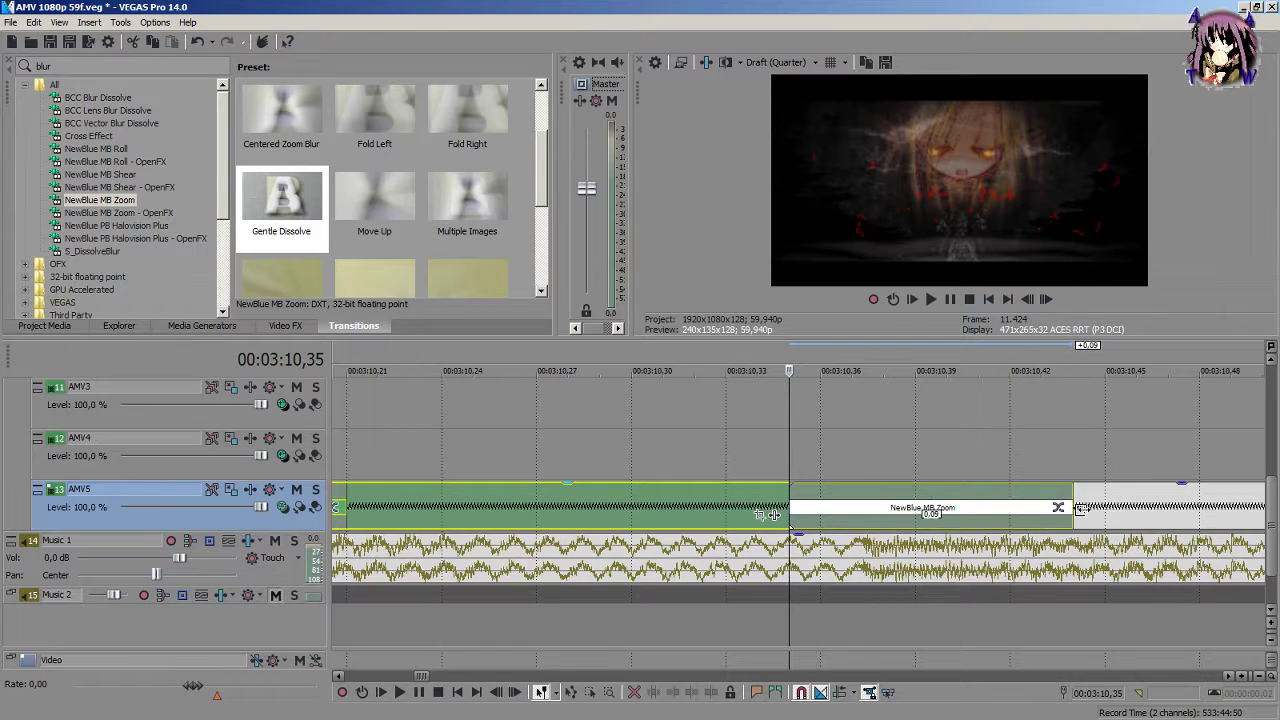
# Step: Split the remaining AMV5 clip at 03:10,59 and extend the first piece 10 frames into the second to form a NewBlue MB Zoom transition
pyautogui.scroll(-3, 1100, 518)
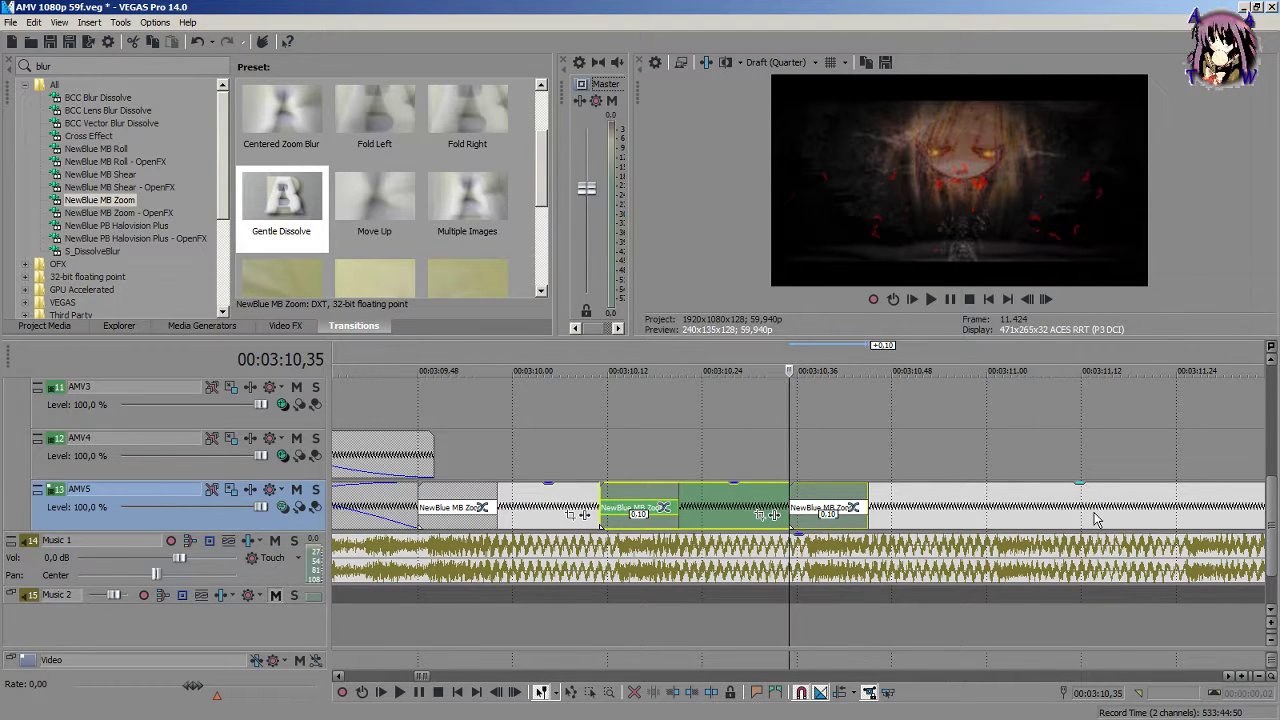
pyautogui.click(997, 522)
pyautogui.scroll(4, 997, 520)
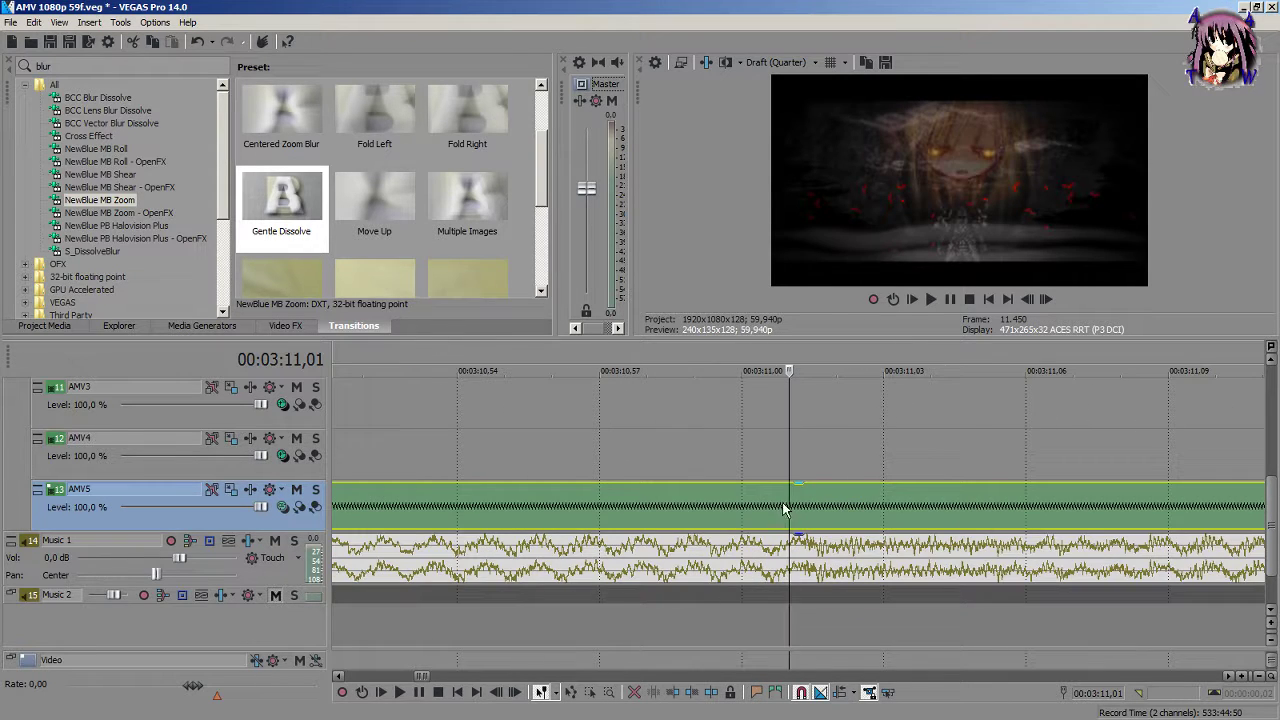
pyautogui.scroll(-1, 785, 509)
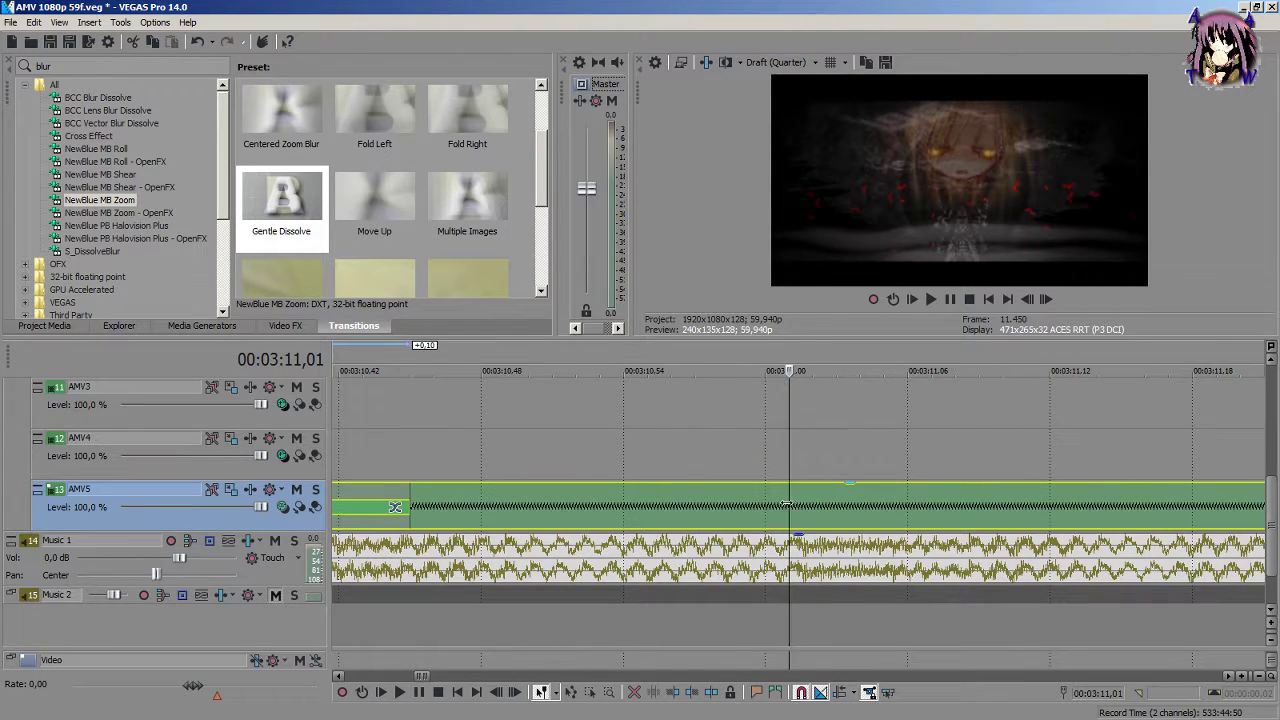
pyautogui.press('Left')
pyautogui.press('Left')
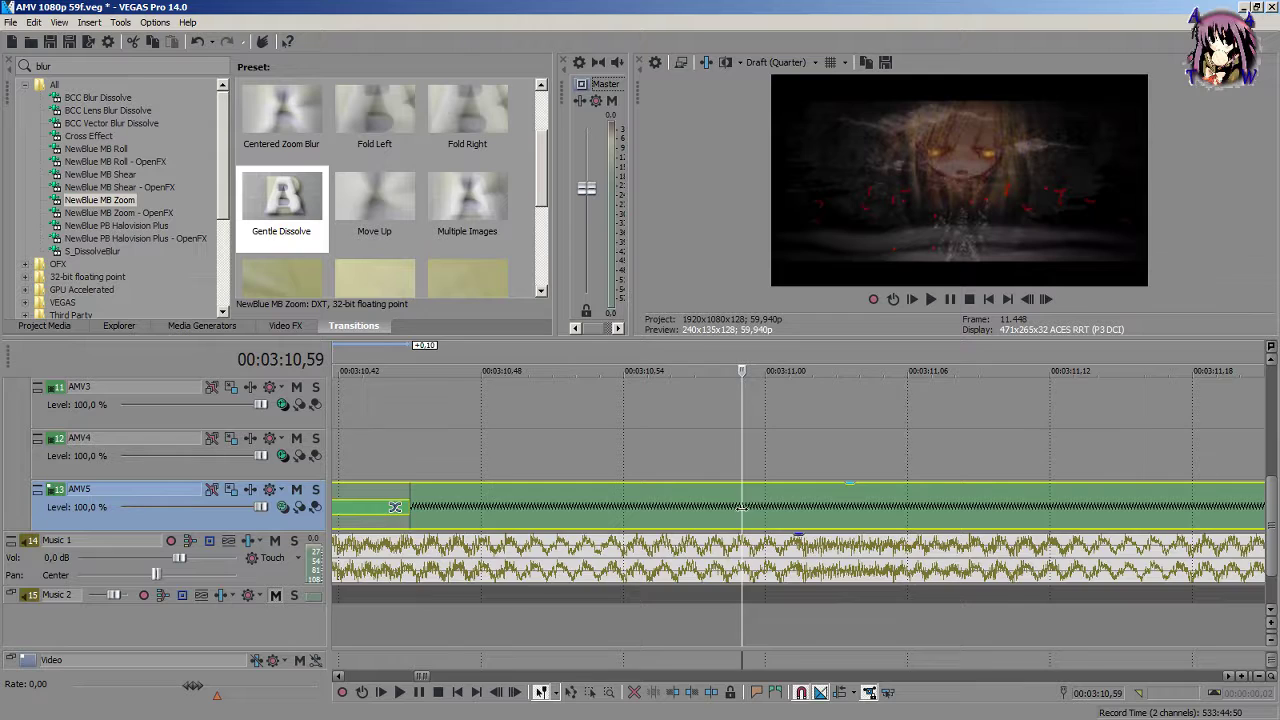
pyautogui.scroll(-1, 770, 510)
pyautogui.press('s')
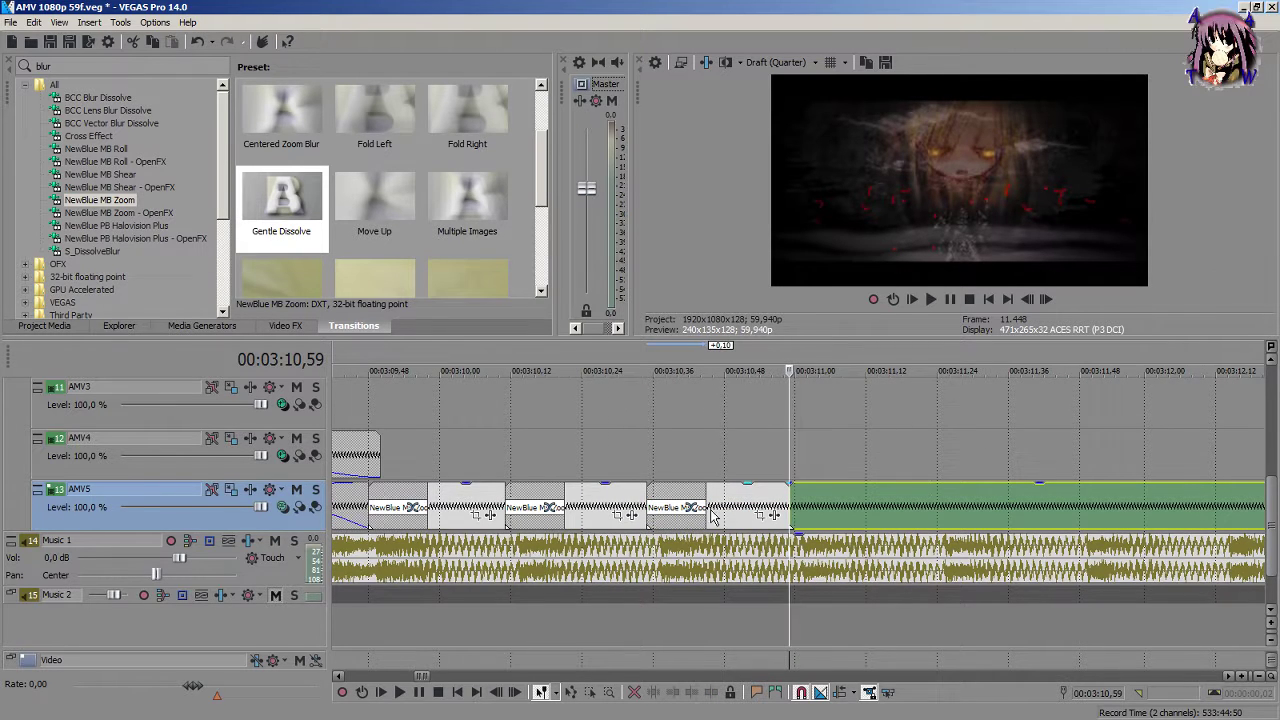
pyautogui.scroll(1, 713, 514)
pyautogui.moveTo(785, 495); pyautogui.dragTo(947, 485)
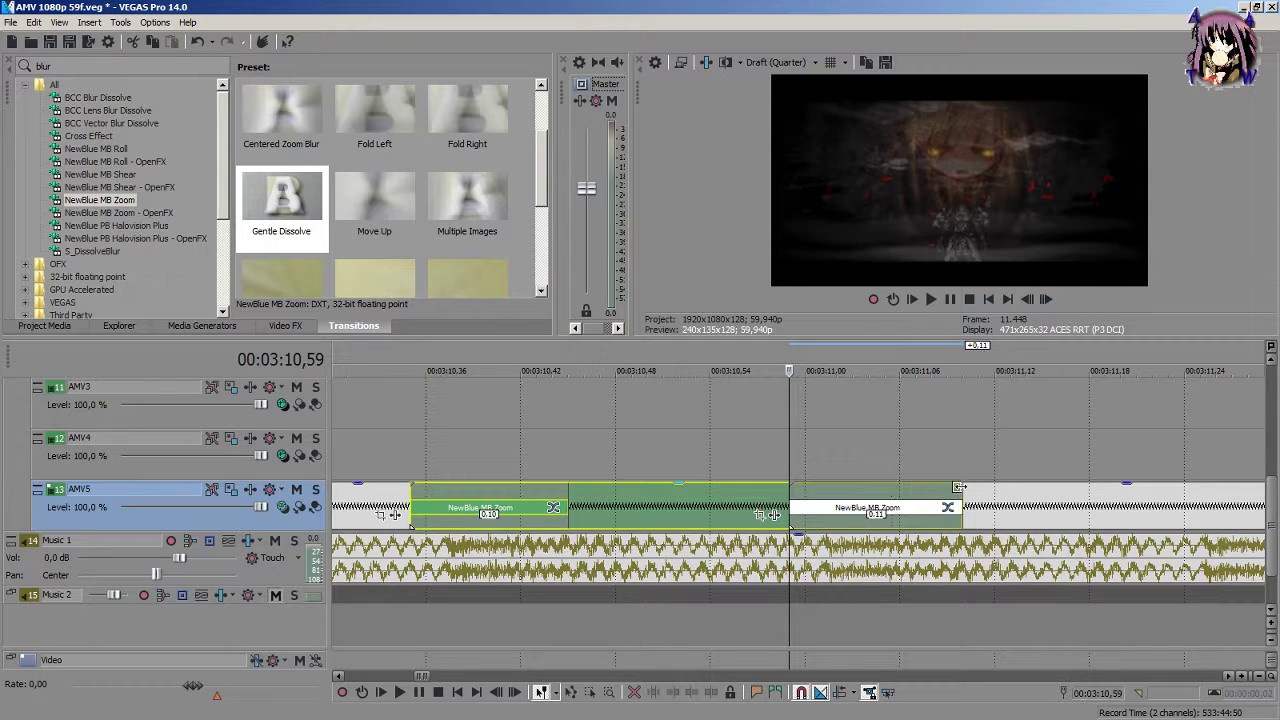
# Step: Cut the AMV5 clip at 03:11,23 and create a 10-frame NewBlue MB Zoom overlap between the pieces
pyautogui.scroll(-1, 951, 497)
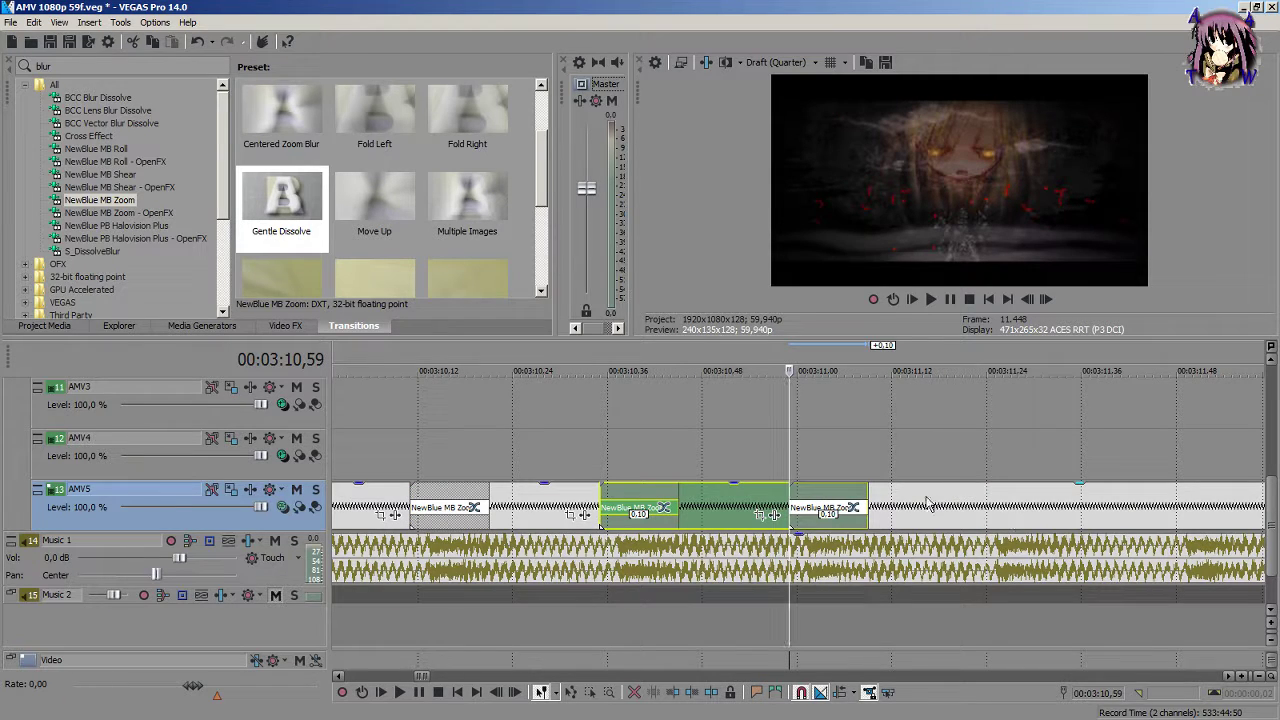
pyautogui.click(996, 505)
pyautogui.scroll(2, 852, 543)
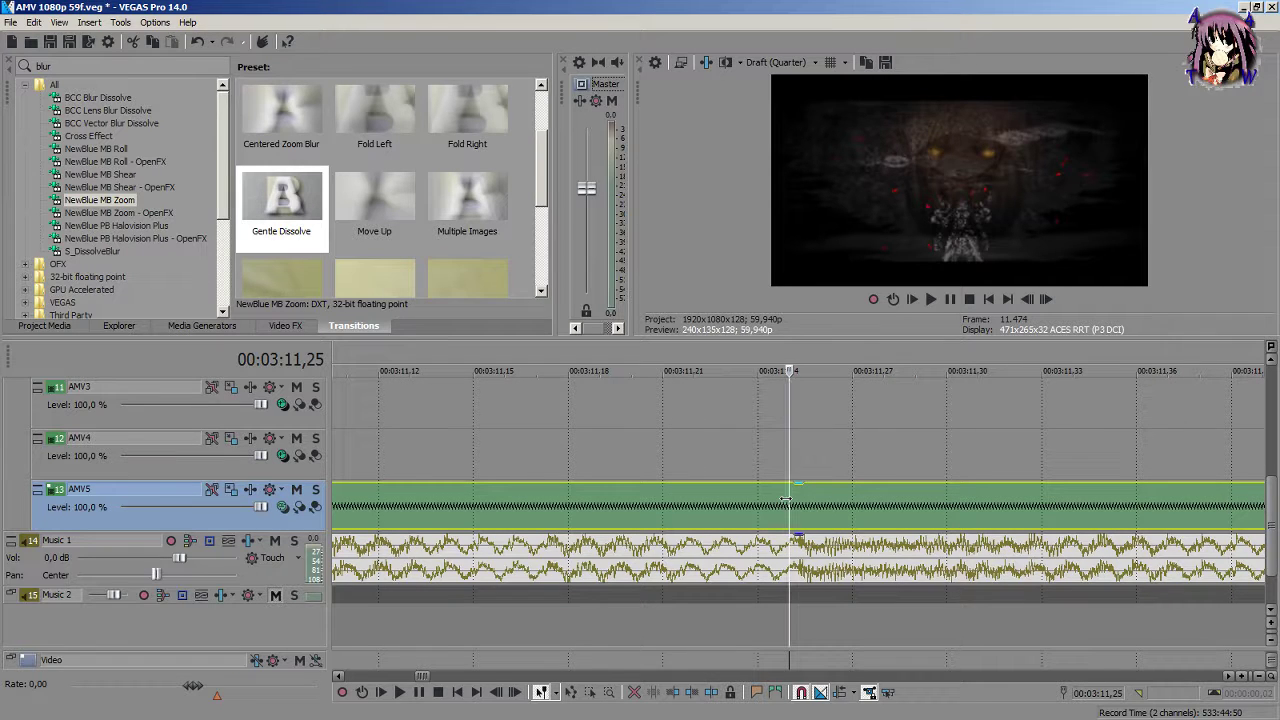
pyautogui.moveTo(787, 498); pyautogui.dragTo(727, 505)
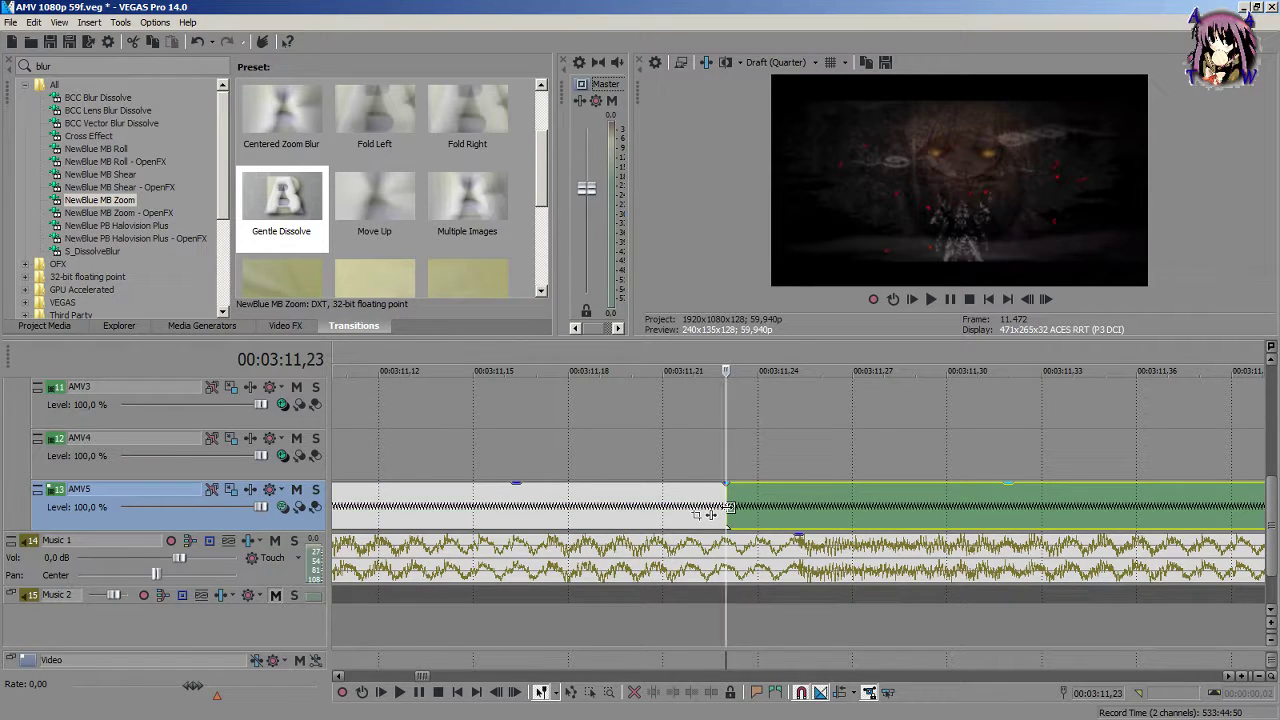
pyautogui.scroll(-1, 720, 513)
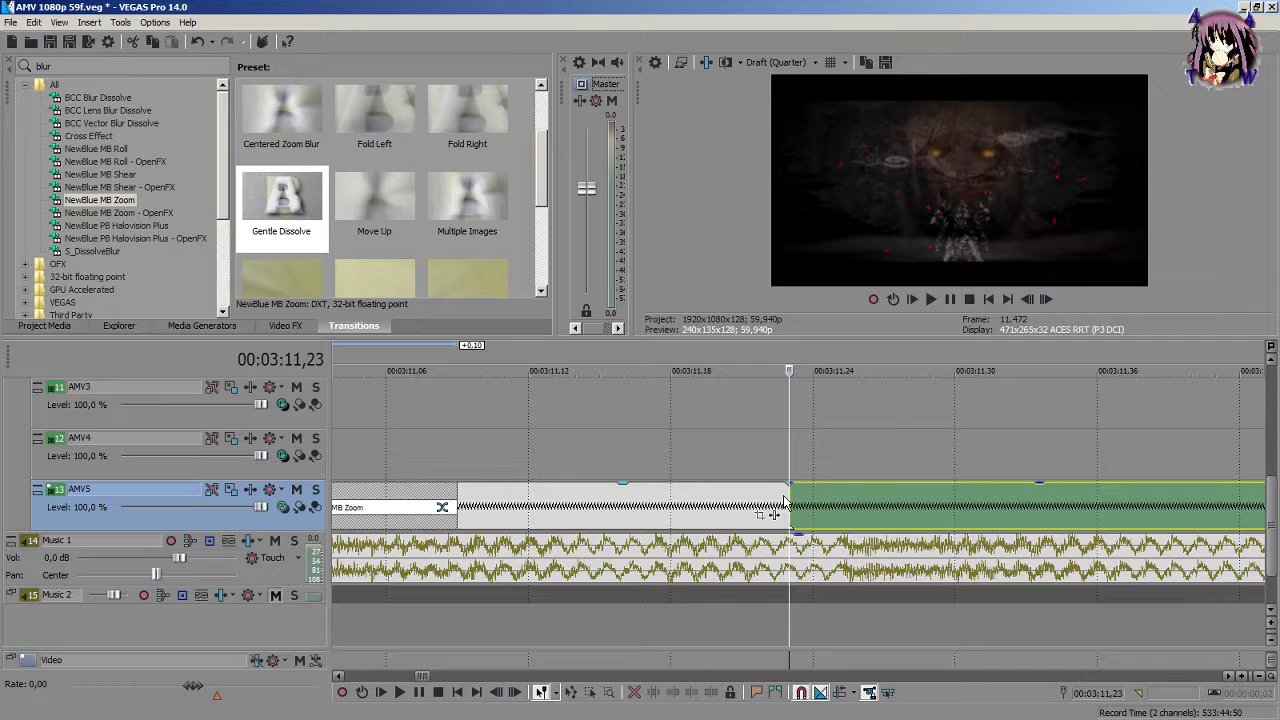
pyautogui.moveTo(787, 496); pyautogui.dragTo(1020, 507)
# Step: Split the AMV5 clip just before the beat at 03:11,47 and overlap the pieces by 10 frames with NewBlue MB Zoom
pyautogui.scroll(-6, 905, 515)
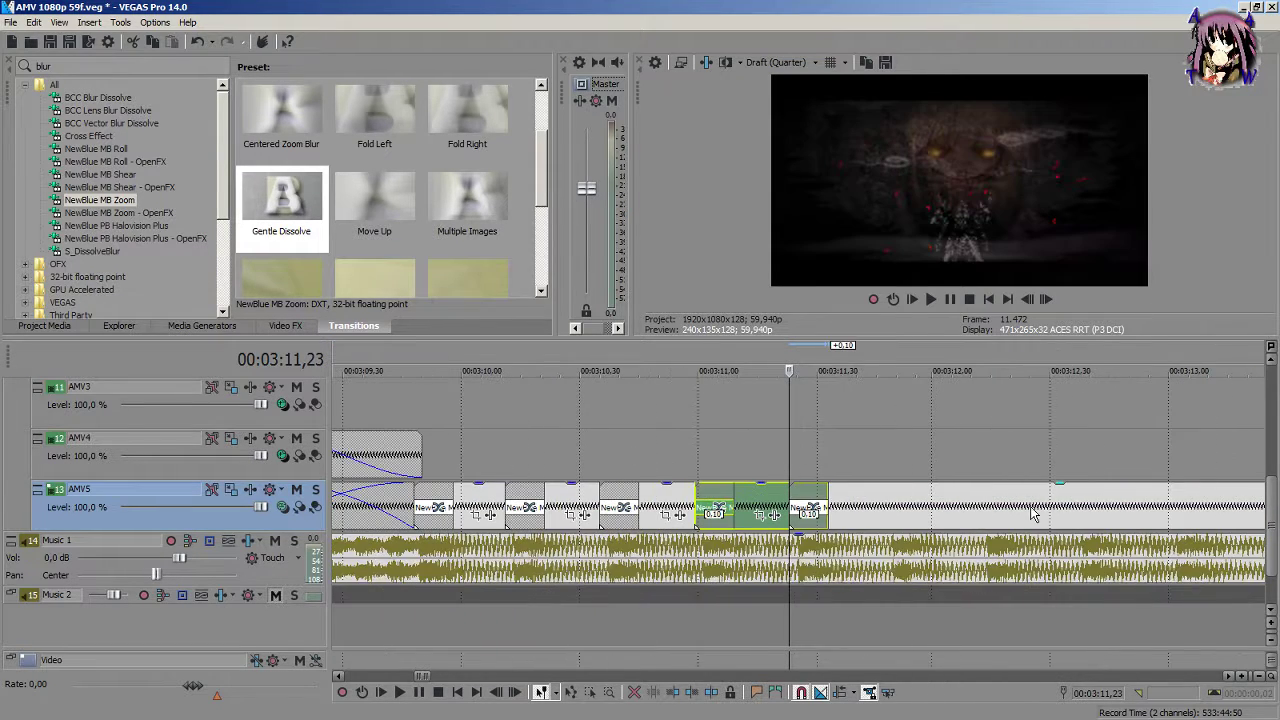
pyautogui.click(905, 515)
pyautogui.scroll(6, 848, 512)
pyautogui.press('Right')
pyautogui.press('Left')
pyautogui.press('Left')
pyautogui.press('s')
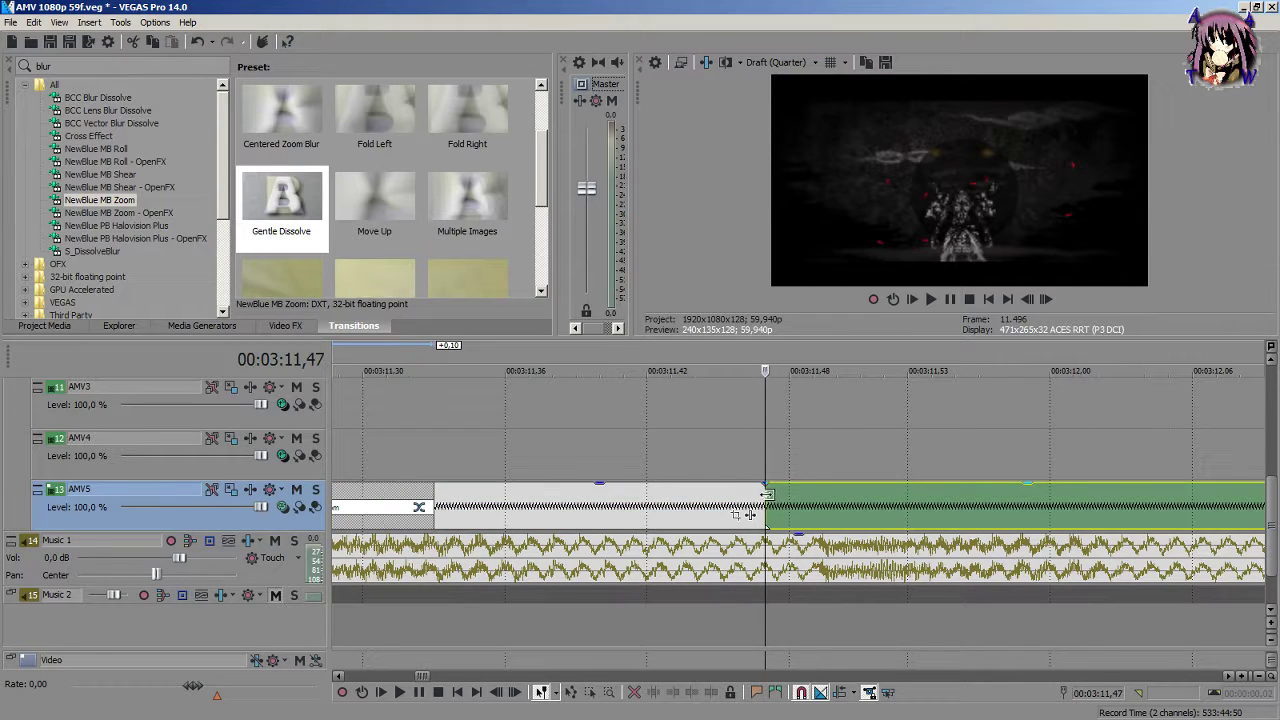
pyautogui.moveTo(767, 494); pyautogui.dragTo(1002, 507)
# Step: Split the AMV5 clip two frames before the beat, at 03:12,12, and overlap the pieces in a 10-frame NewBlue MB Zoom transition
pyautogui.scroll(-6, 990, 512)
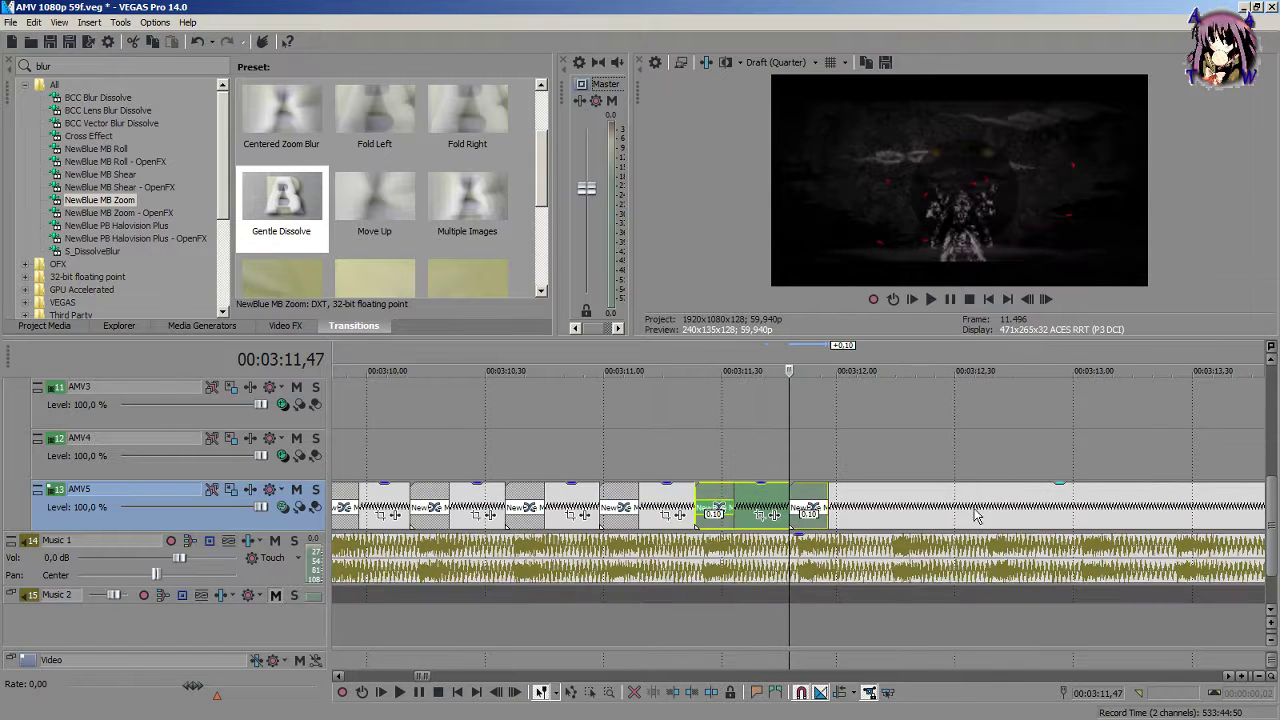
pyautogui.click(894, 517)
pyautogui.scroll(7, 894, 517)
pyautogui.scroll(-1, 805, 517)
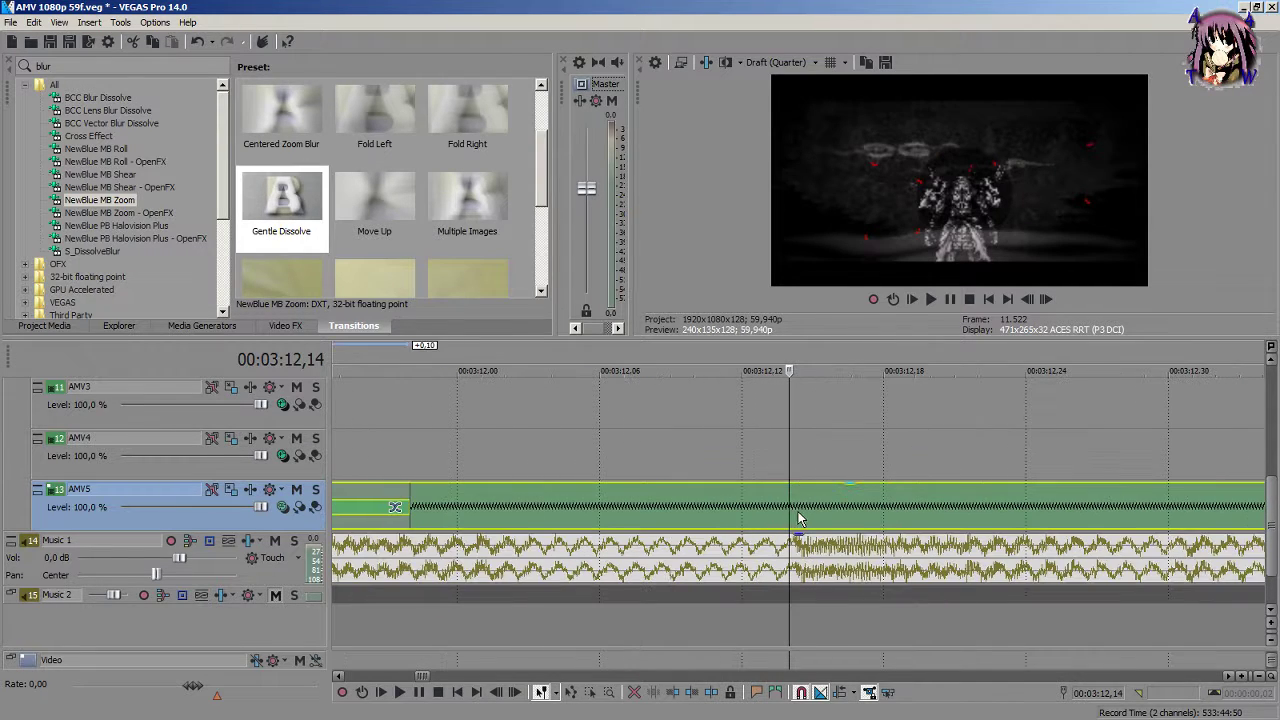
pyautogui.scroll(2, 787, 497)
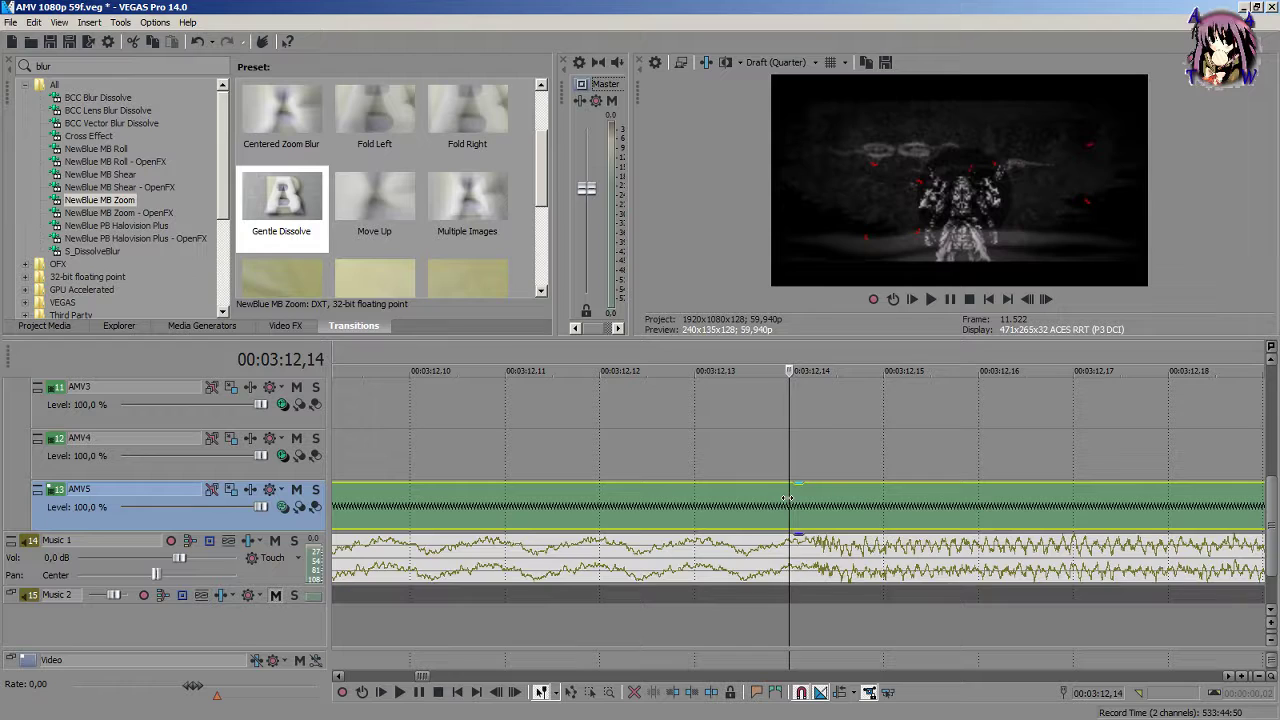
pyautogui.press('Left')
pyautogui.press('Left')
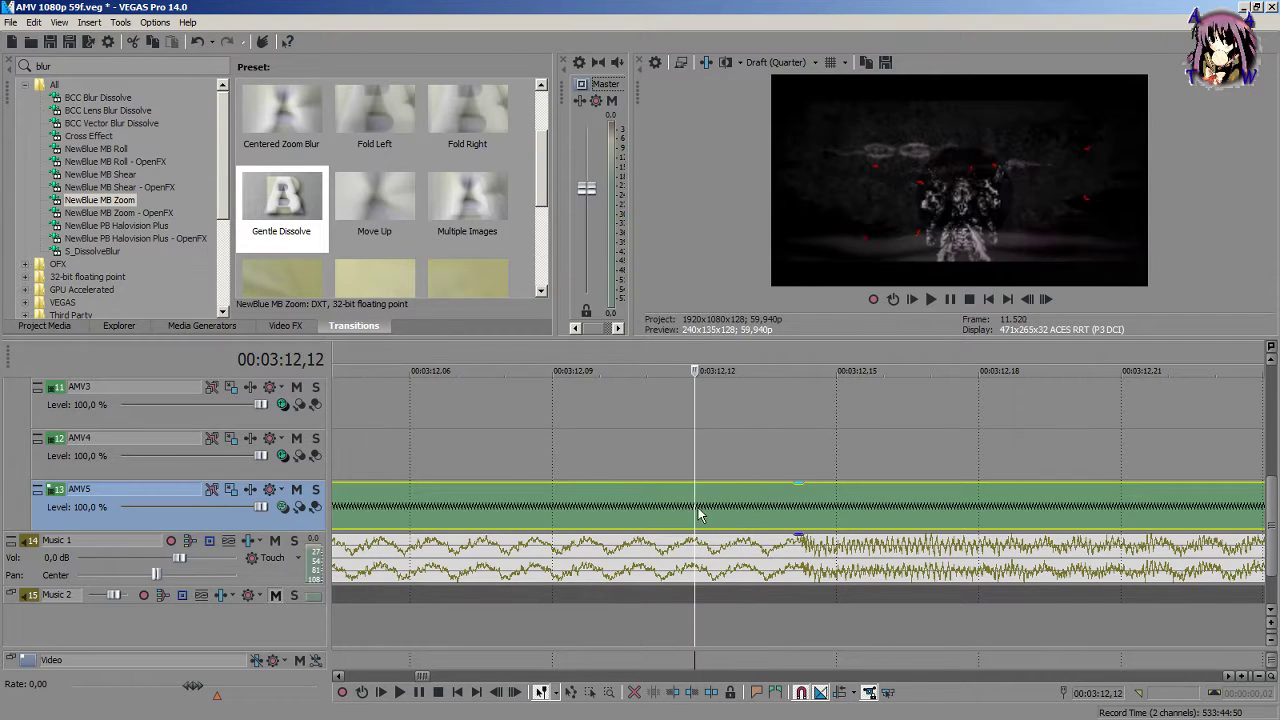
pyautogui.press('s')
pyautogui.moveTo(694, 507); pyautogui.dragTo(1167, 514)
# Step: Split the AMV5 clip at 03:12,36 and extend the earlier piece over the next by 10 frames as a NewBlue MB Zoom transition
pyautogui.scroll(-3, 1148, 522)
pyautogui.click(932, 512)
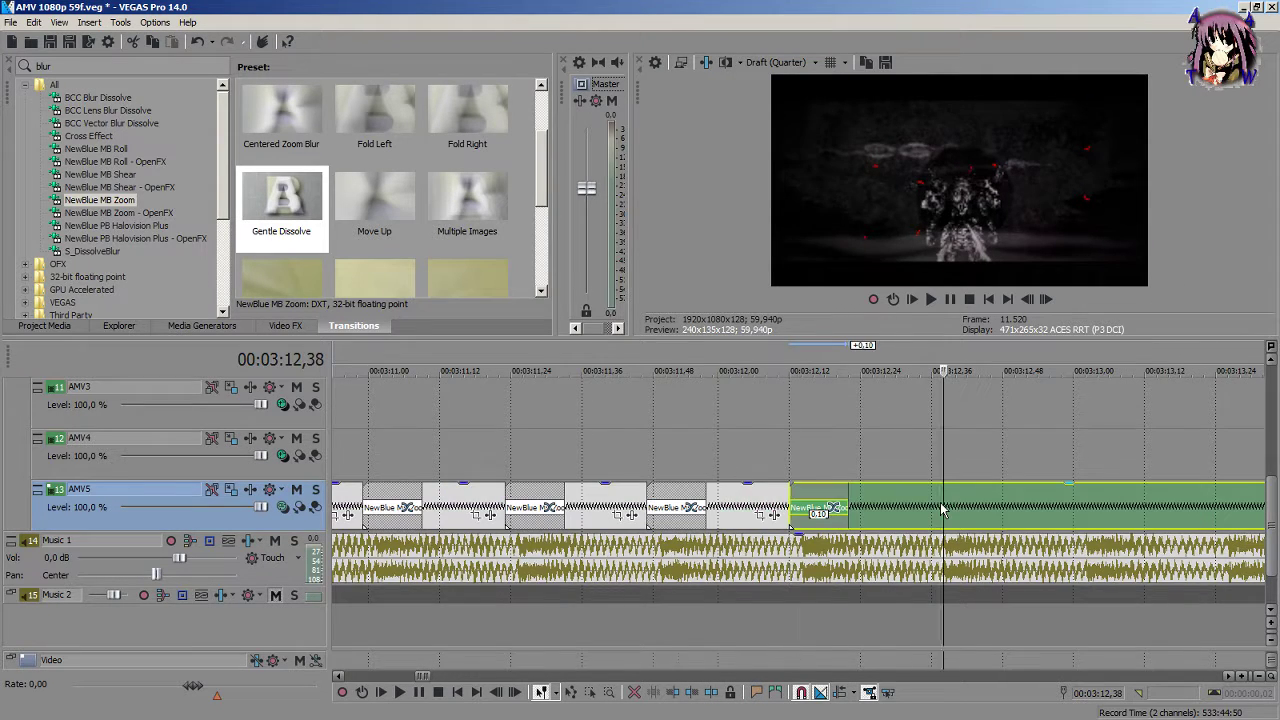
pyautogui.scroll(3, 930, 513)
pyautogui.click(750, 508)
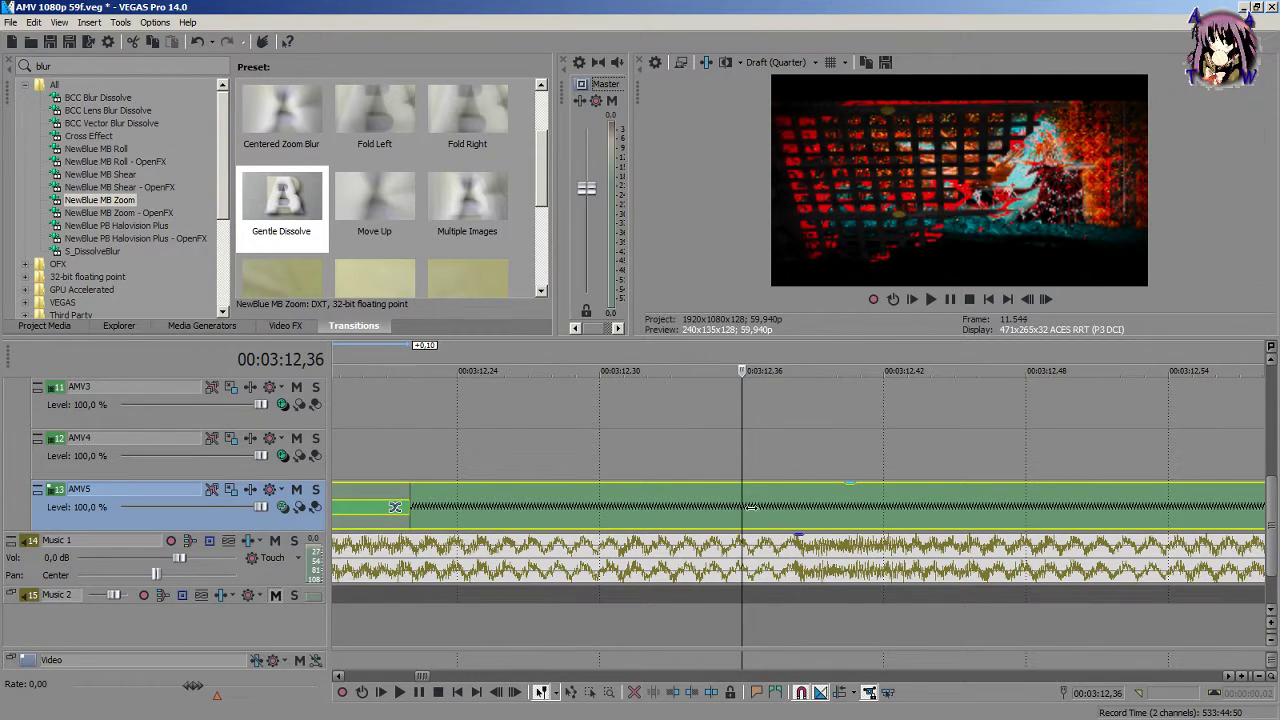
pyautogui.press('s')
pyautogui.moveTo(728, 515); pyautogui.dragTo(965, 515)
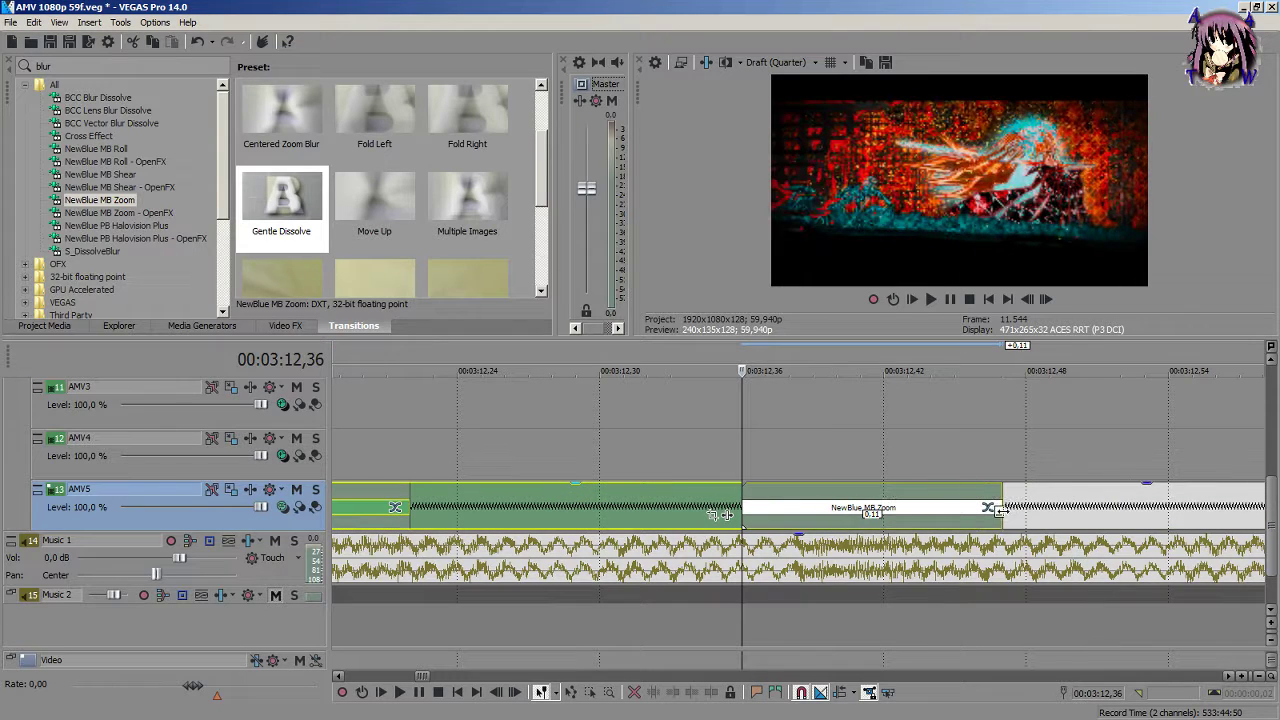
# Step: Split the AMV5 clip at 03:13,00 and overlap the two pieces in a 10-frame NewBlue MB Zoom transition
pyautogui.scroll(-3, 975, 517)
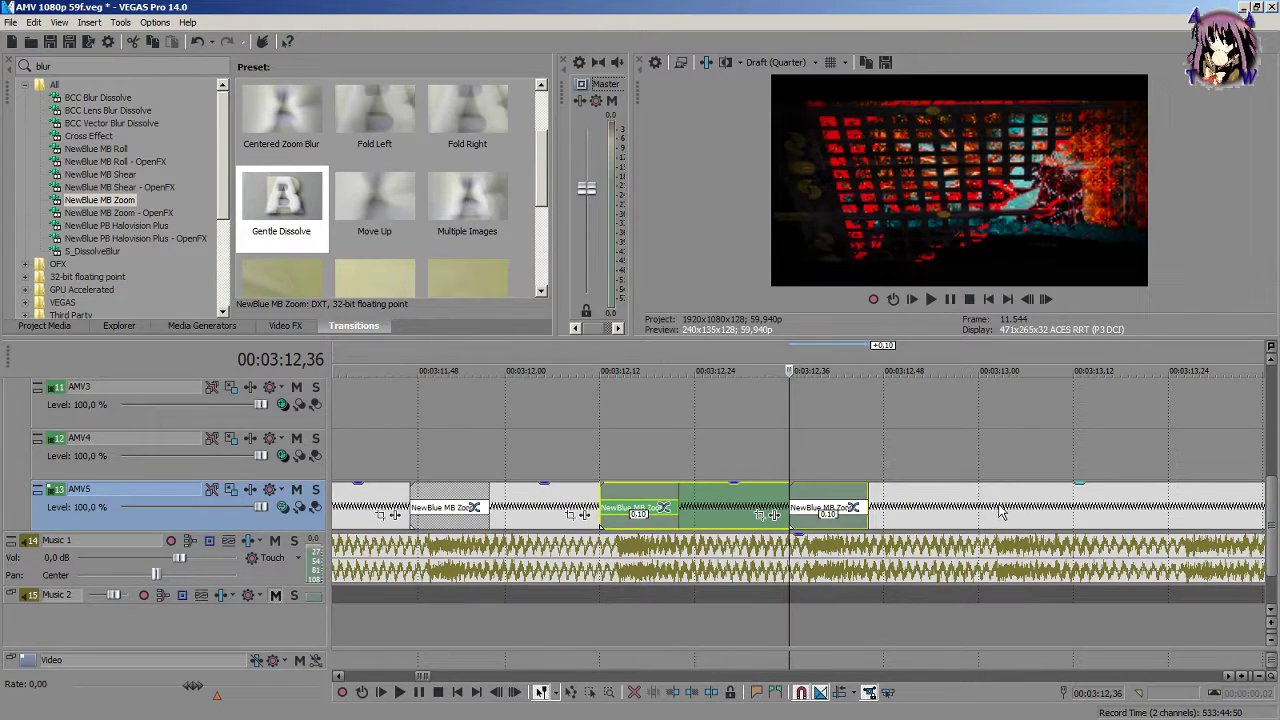
pyautogui.click(996, 510)
pyautogui.click(978, 507)
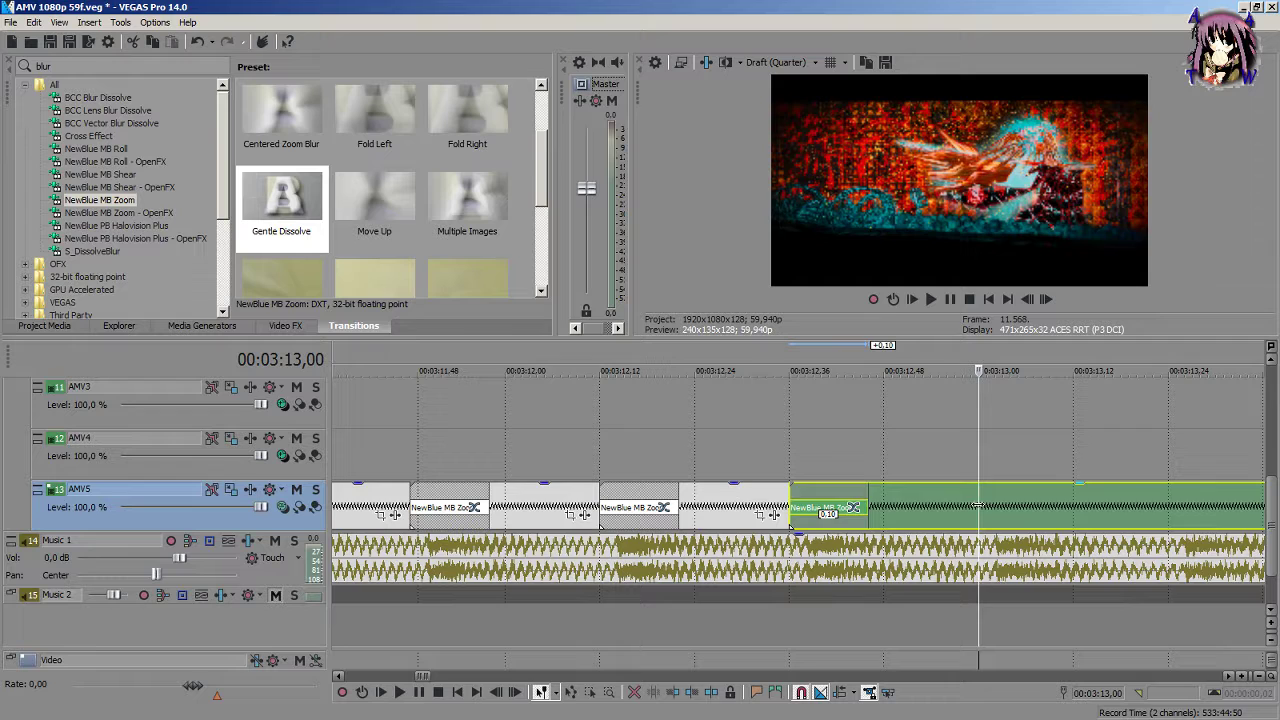
pyautogui.press('s')
pyautogui.moveTo(974, 505); pyautogui.dragTo(1053, 509)
# Step: Split the AMV5 clip at 03:13,24 and overlap the pieces by 10 frames to add another NewBlue MB Zoom transition
pyautogui.click(1185, 518)
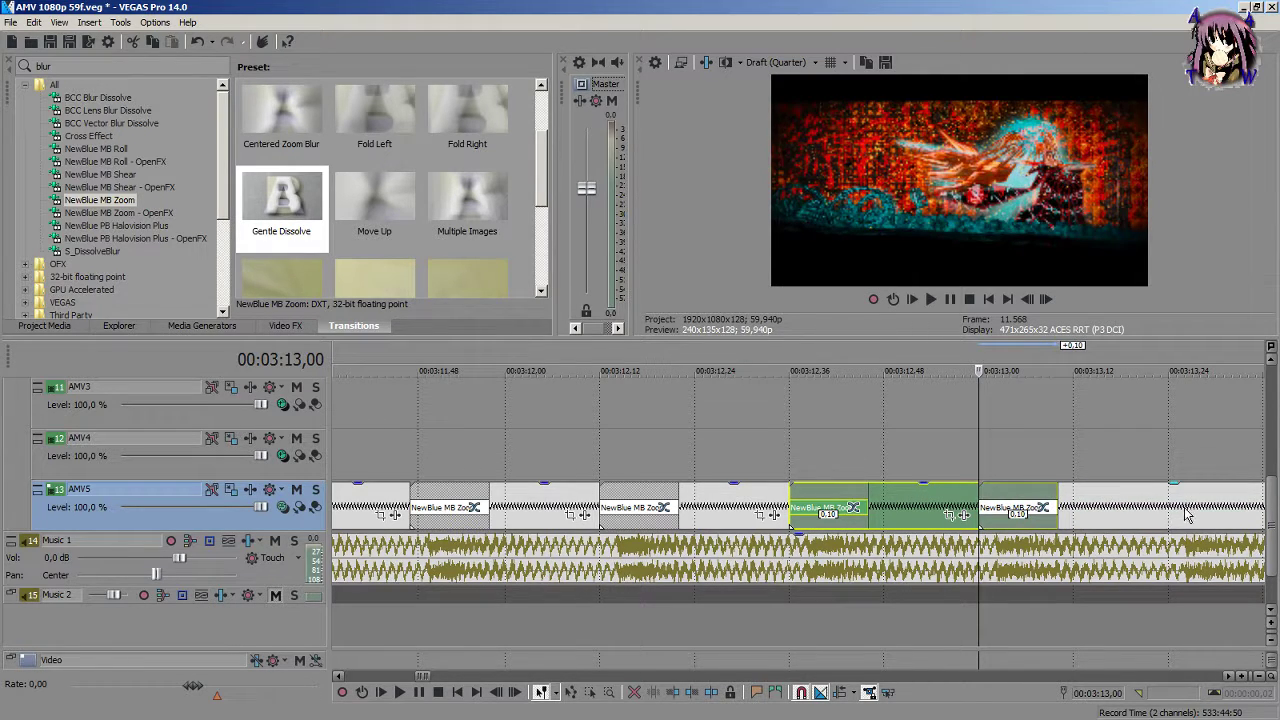
pyautogui.scroll(3, 1170, 521)
pyautogui.moveTo(789, 518); pyautogui.dragTo(705, 515)
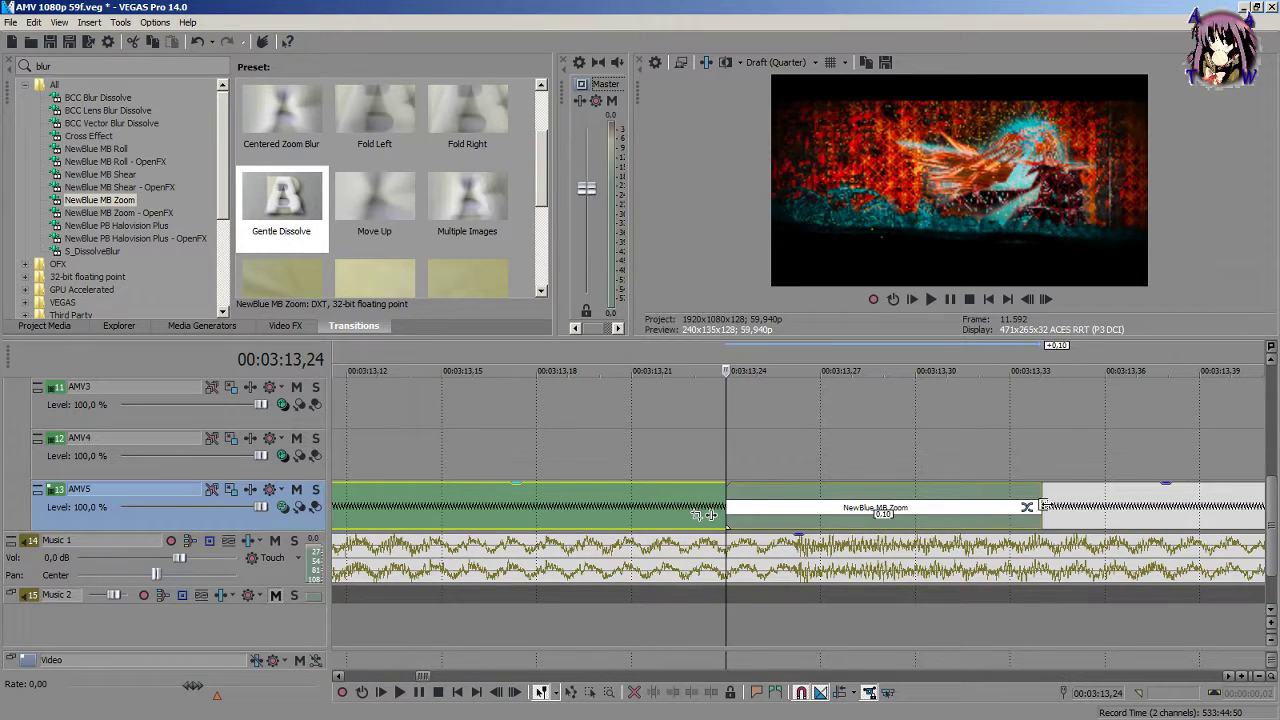
# Step: Split the AMV5 clip at 03:13,47 and overlap the two pieces in an 11-frame NewBlue MB Zoom transition
pyautogui.scroll(-4, 1045, 510)
pyautogui.click(887, 510)
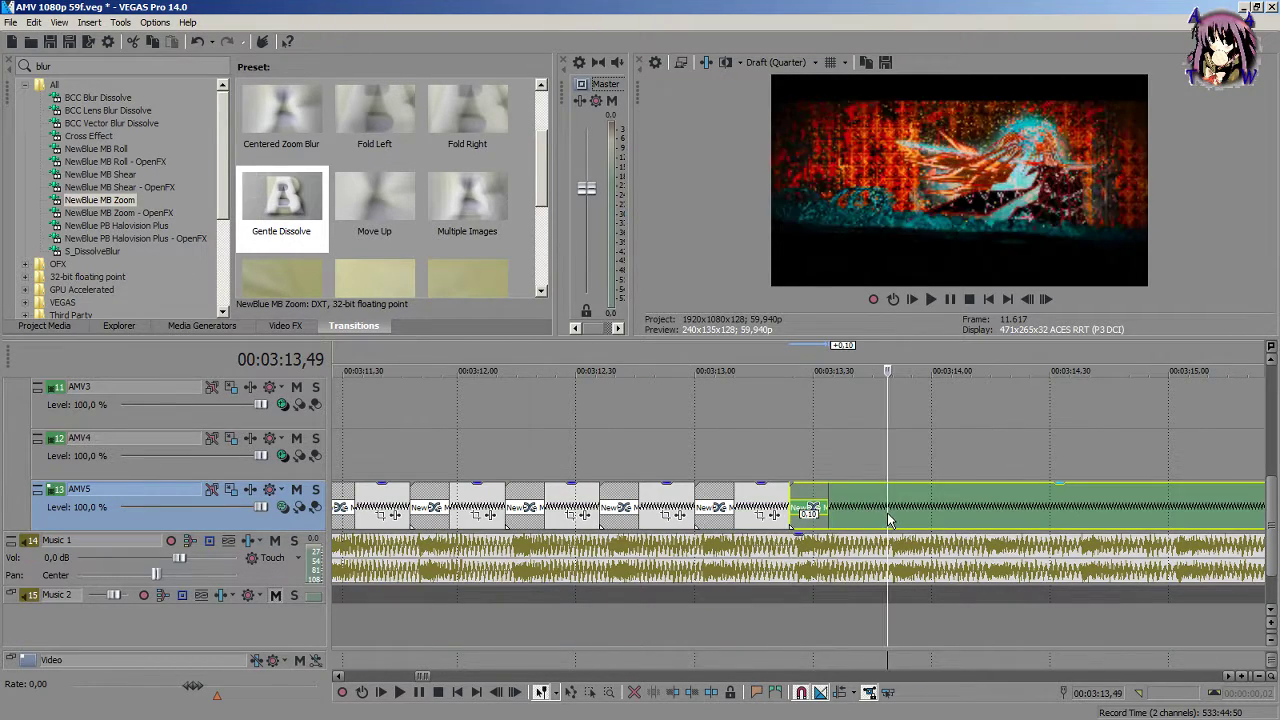
pyautogui.click(880, 507)
pyautogui.scroll(4, 881, 507)
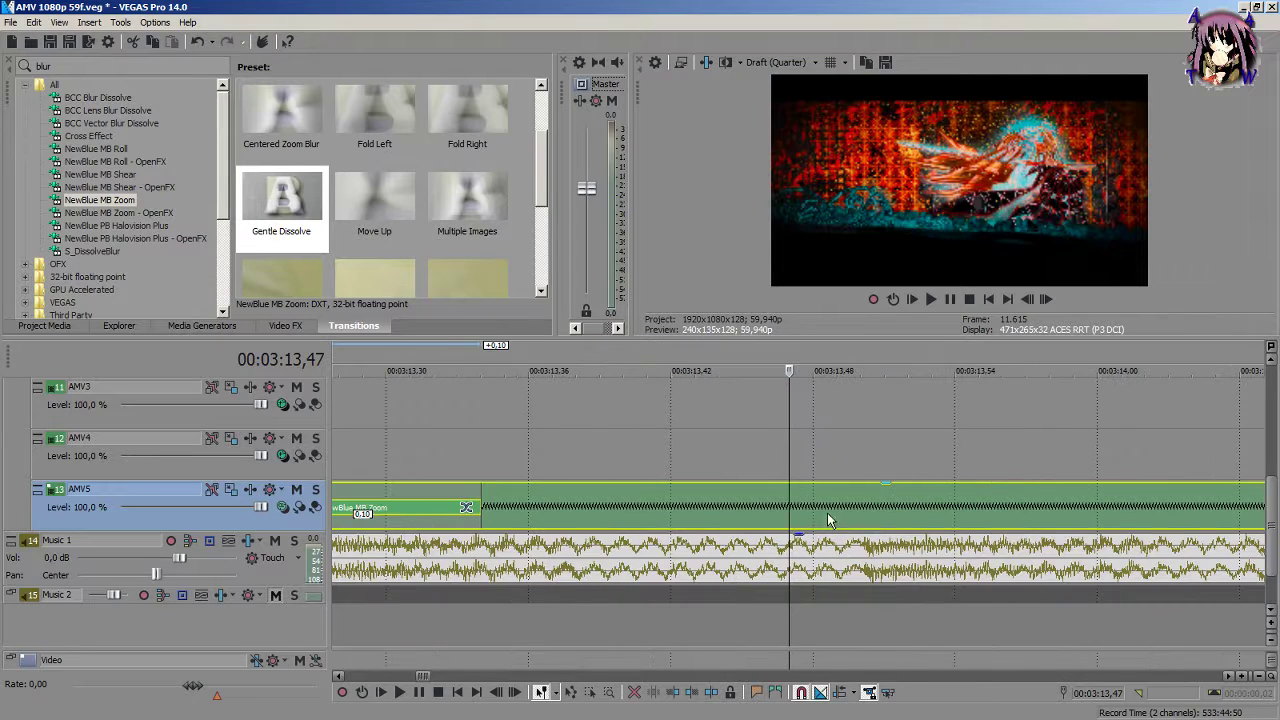
pyautogui.click(836, 515)
pyautogui.moveTo(836, 515); pyautogui.dragTo(1045, 492)
pyautogui.press('s')
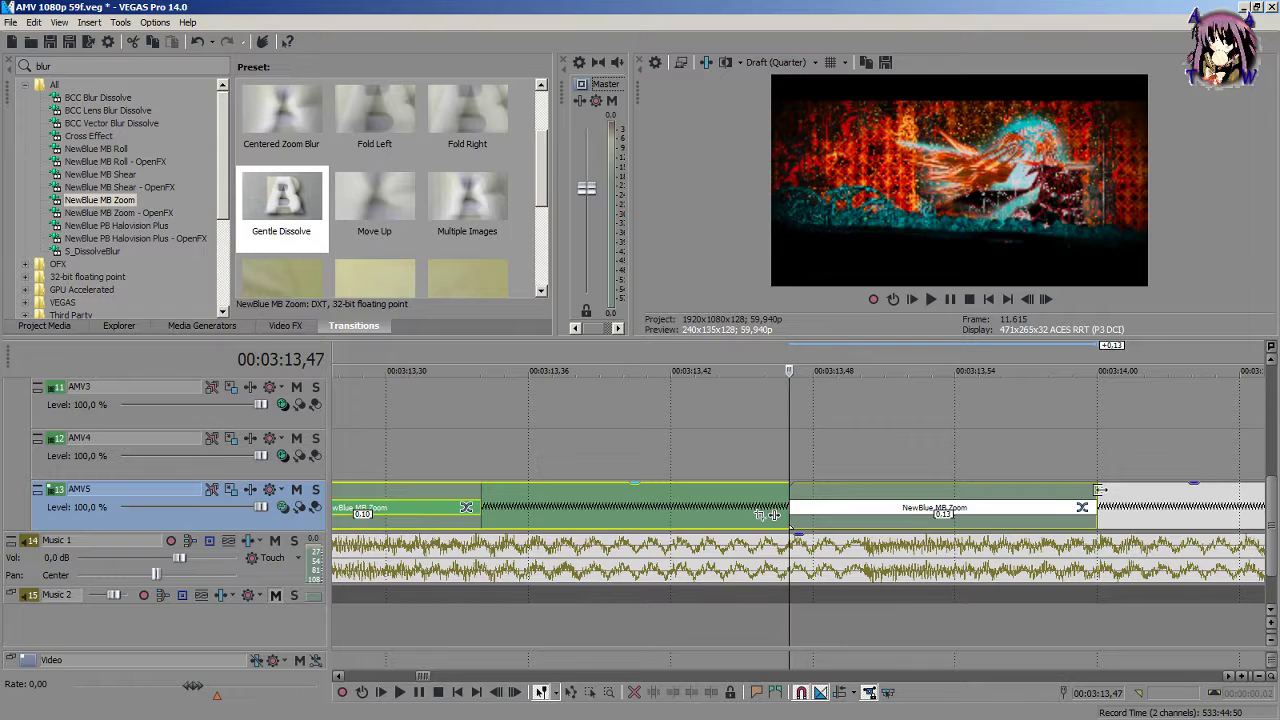
# Step: Split the AMV5 clip two frames before the beat, at 03:14,12, and overlap the pieces by 10 frames with NewBlue MB Zoom
pyautogui.scroll(-5, 1043, 494)
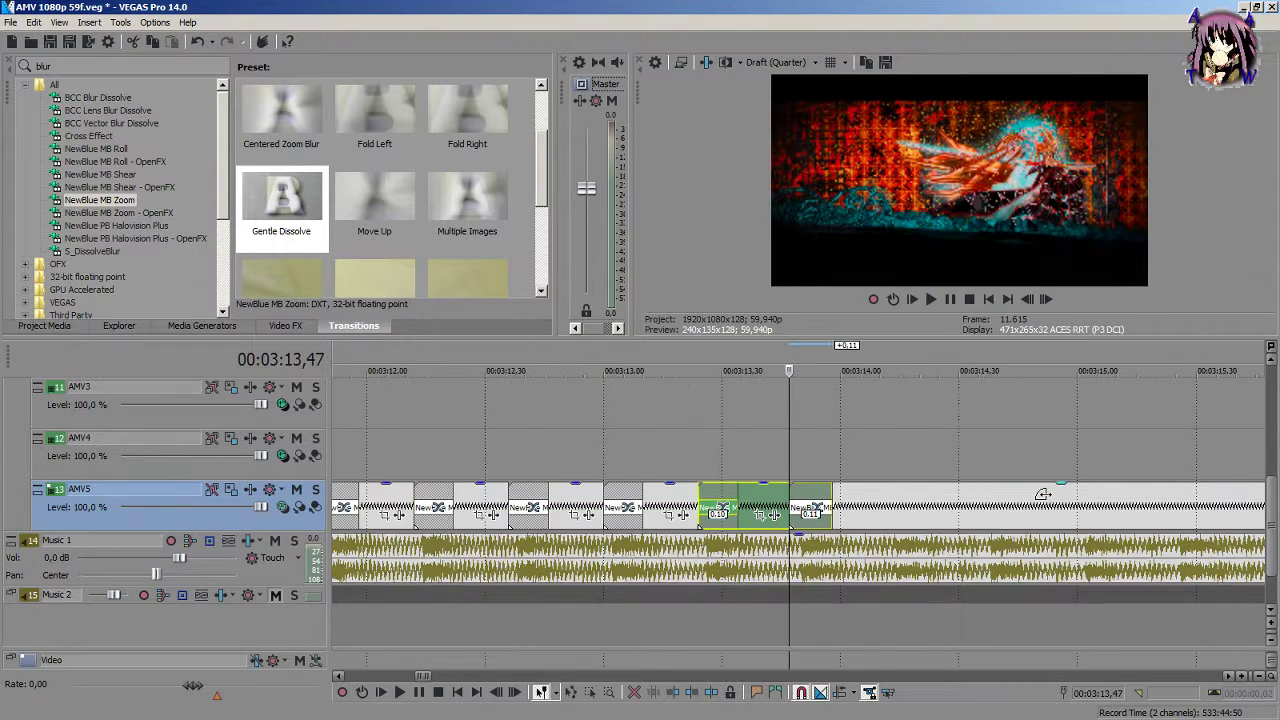
pyautogui.click(898, 512)
pyautogui.scroll(4, 898, 512)
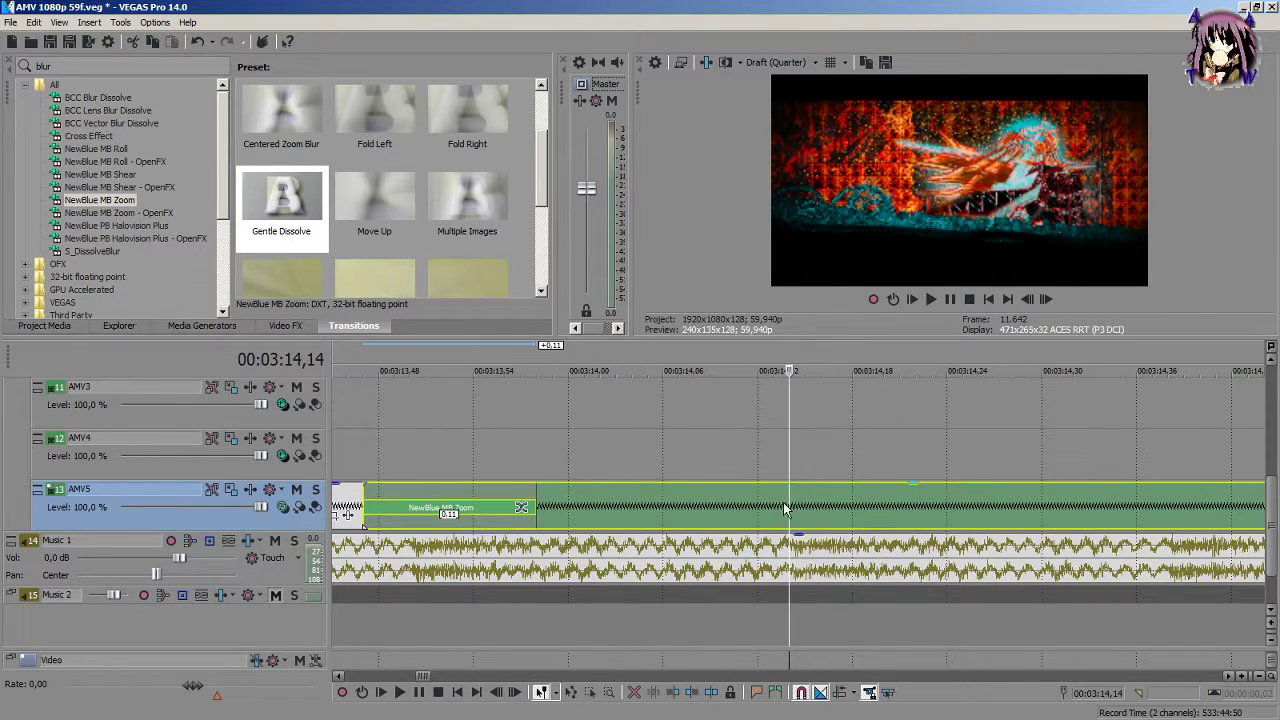
pyautogui.press('Left')
pyautogui.press('Left')
pyautogui.press('s')
pyautogui.moveTo(758, 510); pyautogui.dragTo(903, 510)
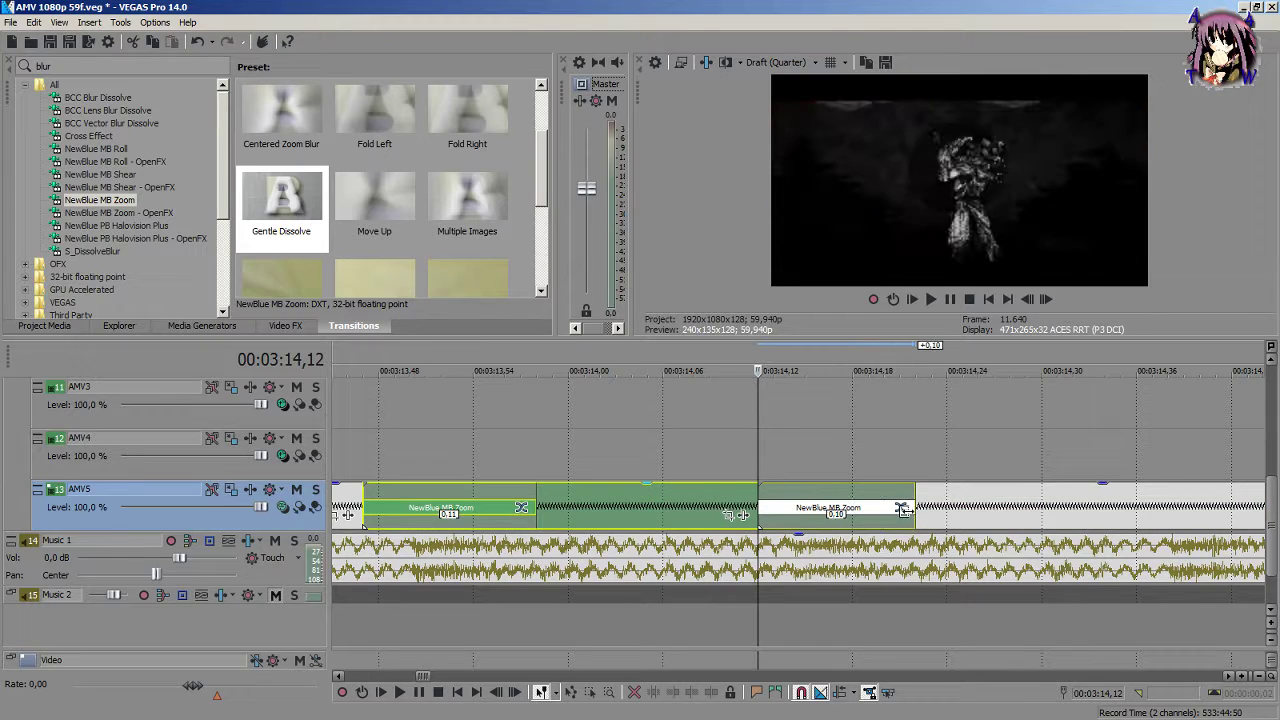
# Step: Split the AMV5 clip at 03:14,36 and extend the earlier piece over the next as a 10-frame NewBlue MB Zoom transition
pyautogui.scroll(-3, 916, 510)
pyautogui.click(943, 502)
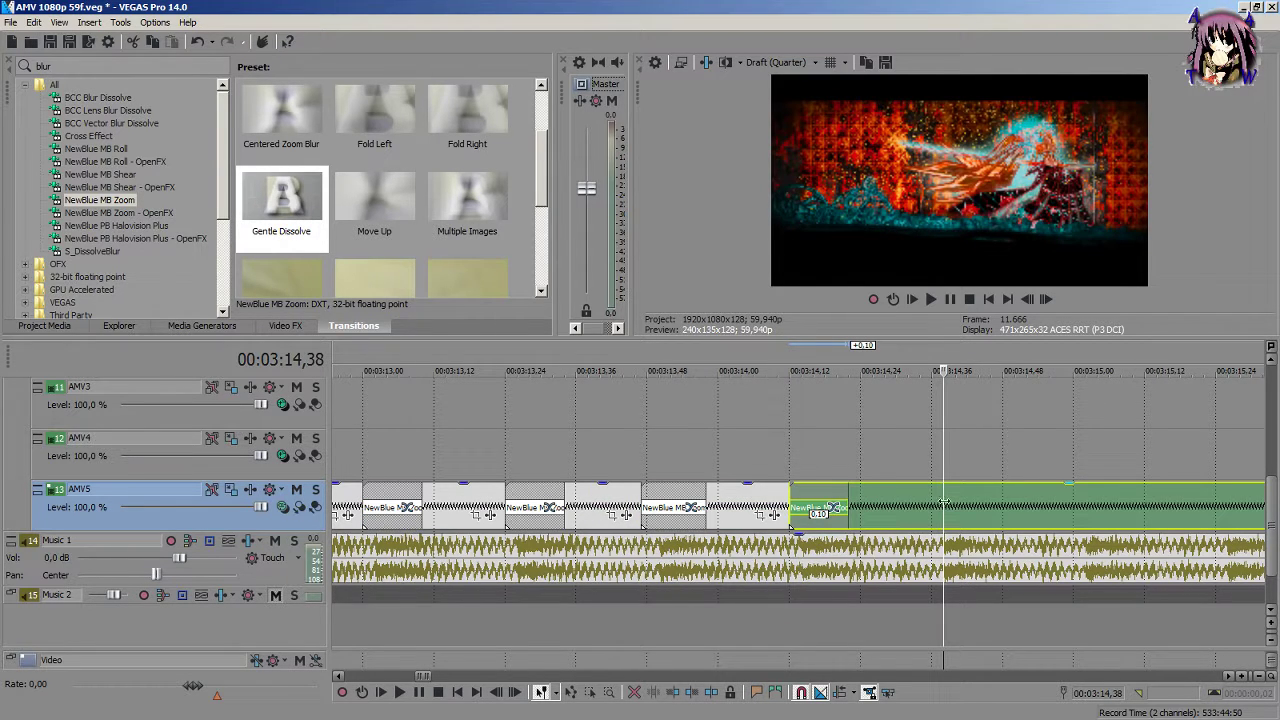
pyautogui.press('Left')
pyautogui.press('Left')
pyautogui.press('s')
pyautogui.moveTo(932, 510); pyautogui.dragTo(990, 507)
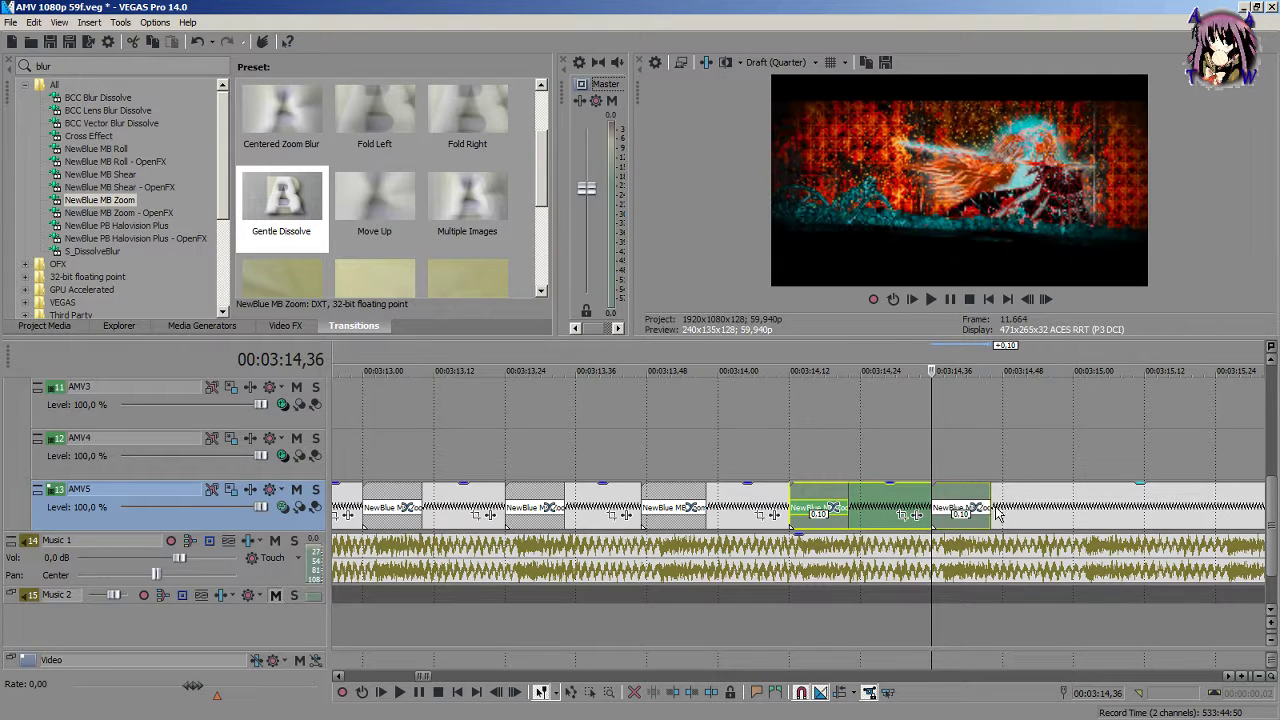
# Step: Split the AMV5 clip at 03:15,00 and overlap the pieces in a 10-frame NewBlue MB Zoom transition
pyautogui.click(1080, 505)
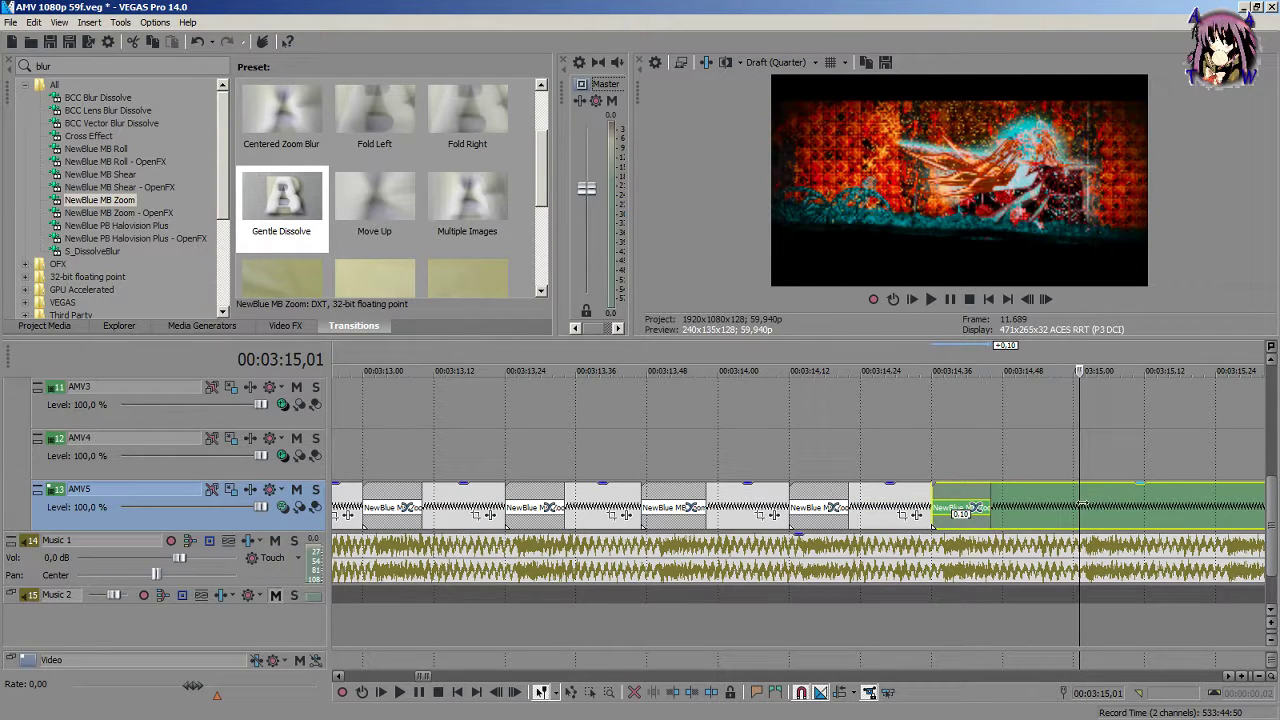
pyautogui.click(1085, 505)
pyautogui.click(1074, 505)
pyautogui.press('s')
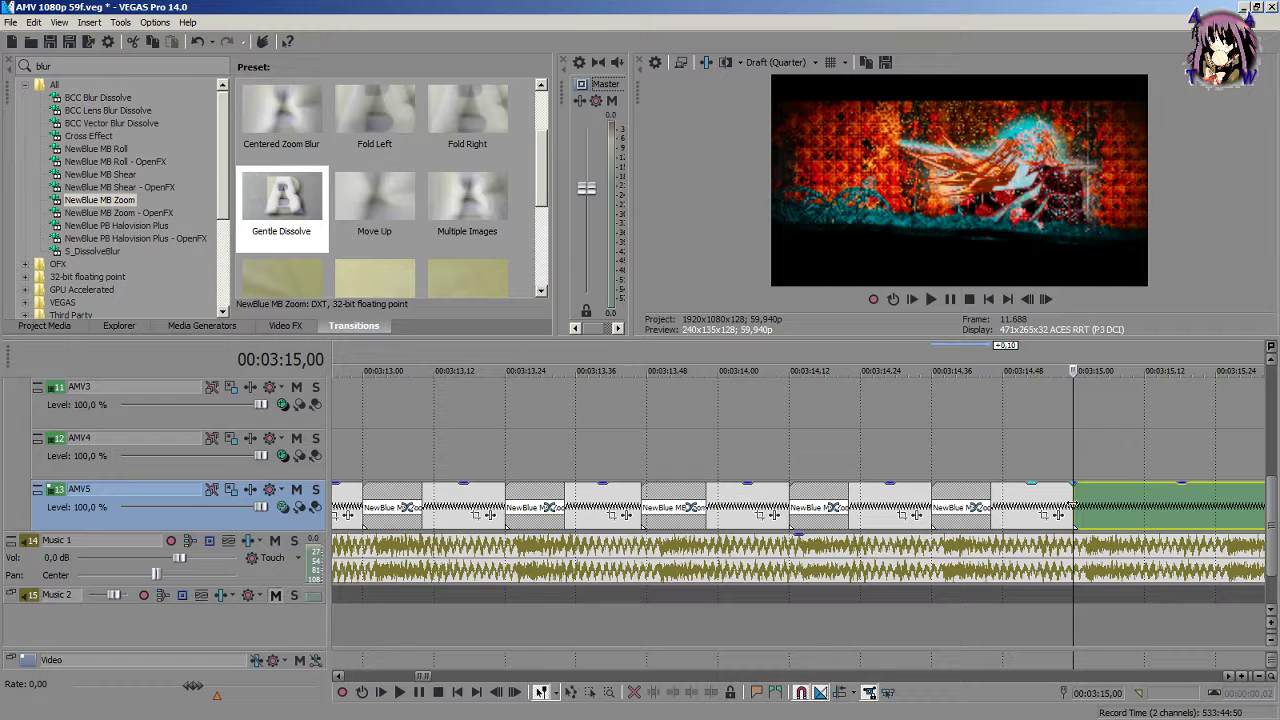
pyautogui.moveTo(1068, 503); pyautogui.dragTo(1132, 501)
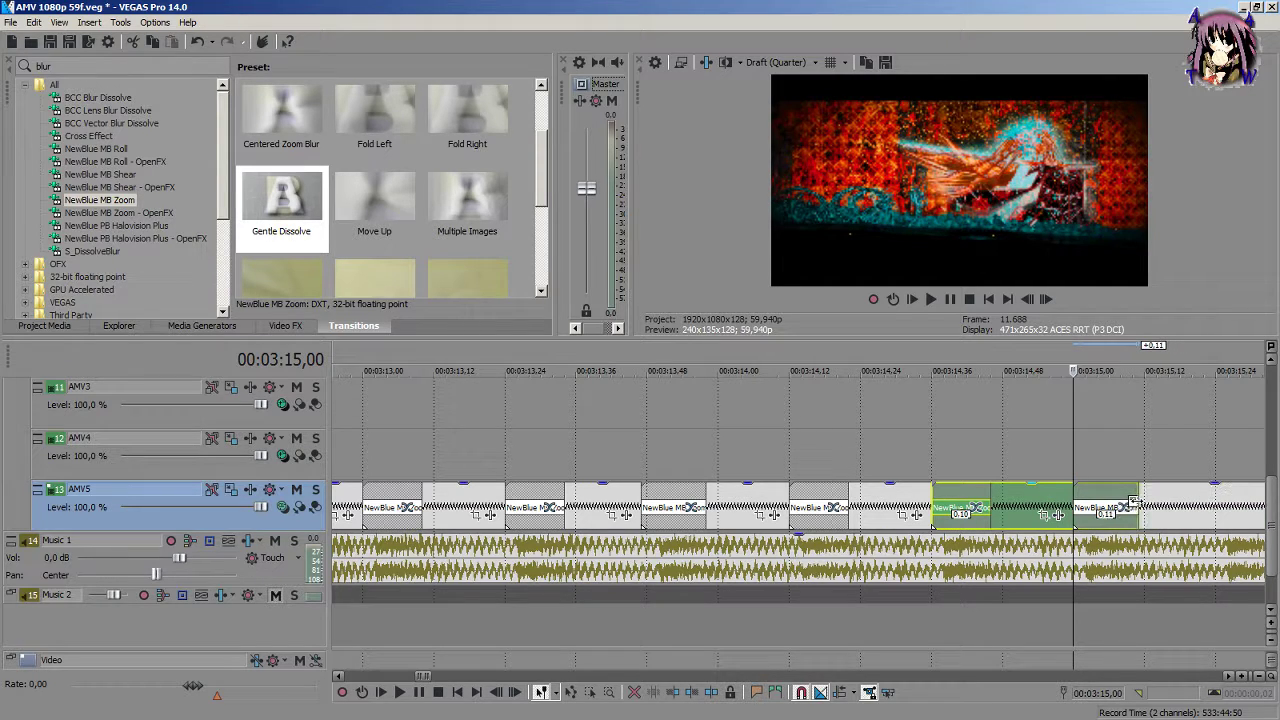
# Step: Play back the AMV5 zoom transitions against the music, starting from the end of the AMV4 clips
pyautogui.scroll(-5, 1130, 505)
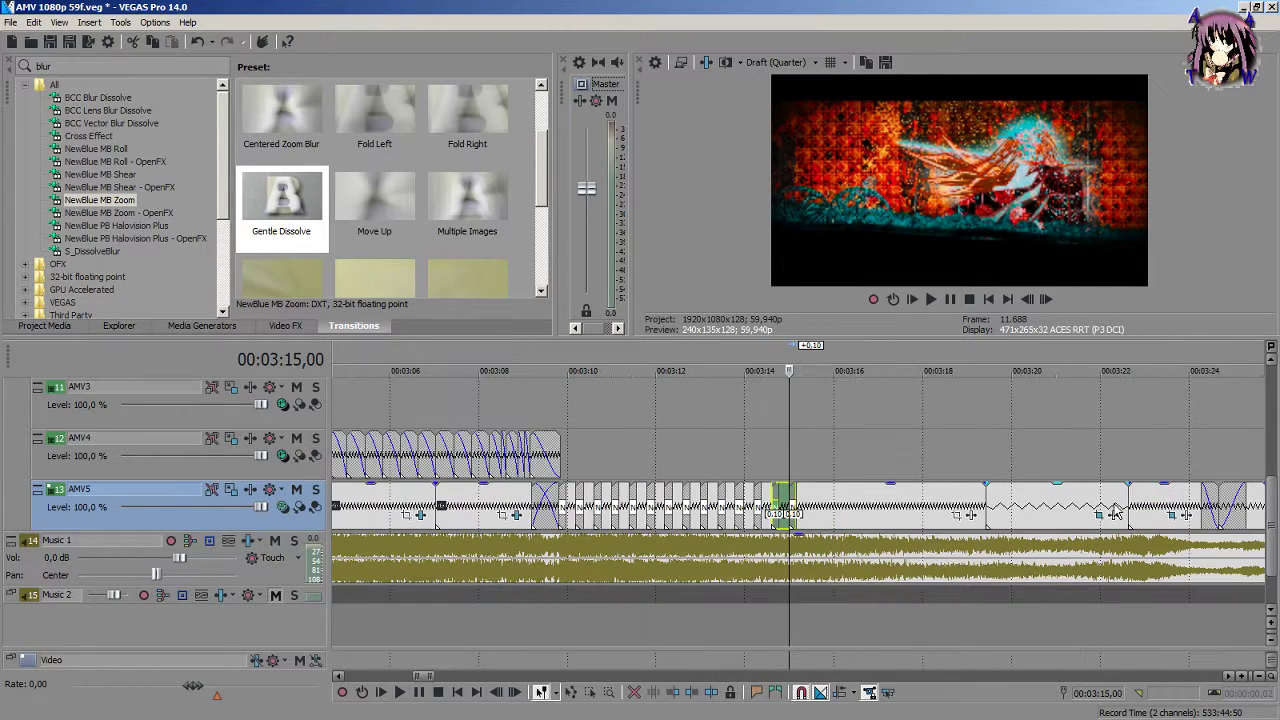
pyautogui.click(566, 427)
pyautogui.click(557, 428)
pyautogui.press('space')
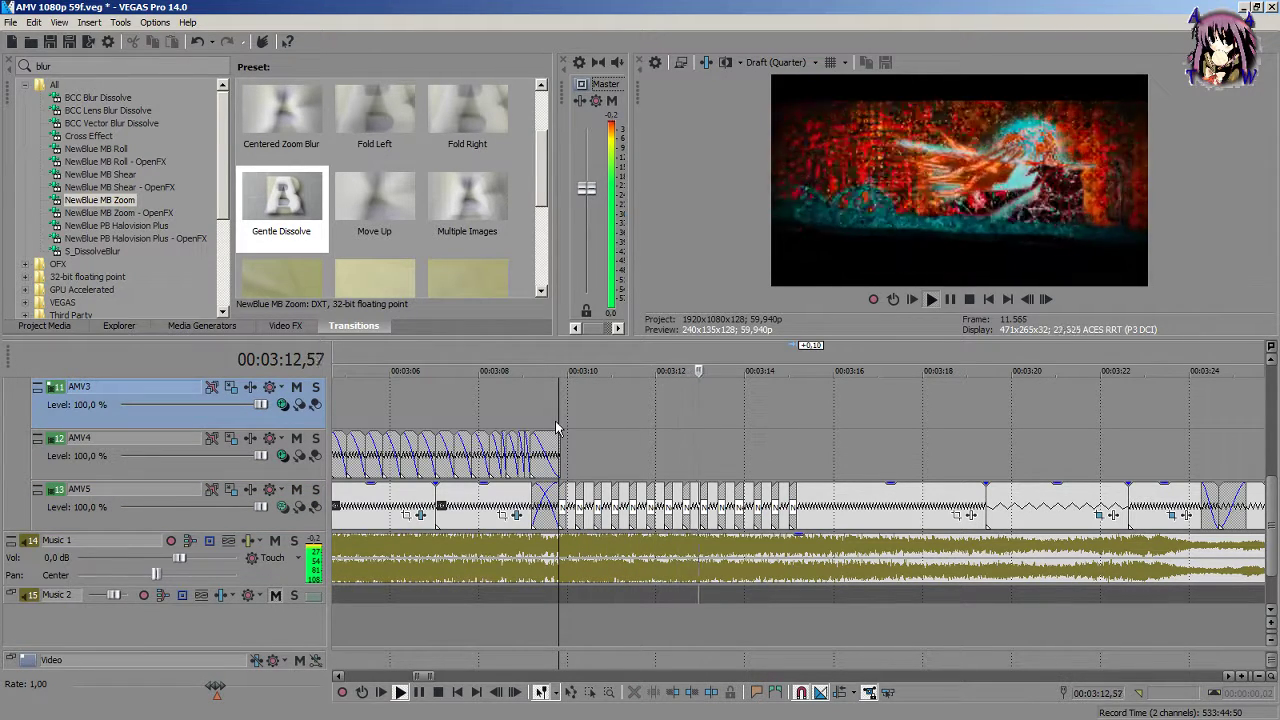
pyautogui.scroll(3, 558, 421)
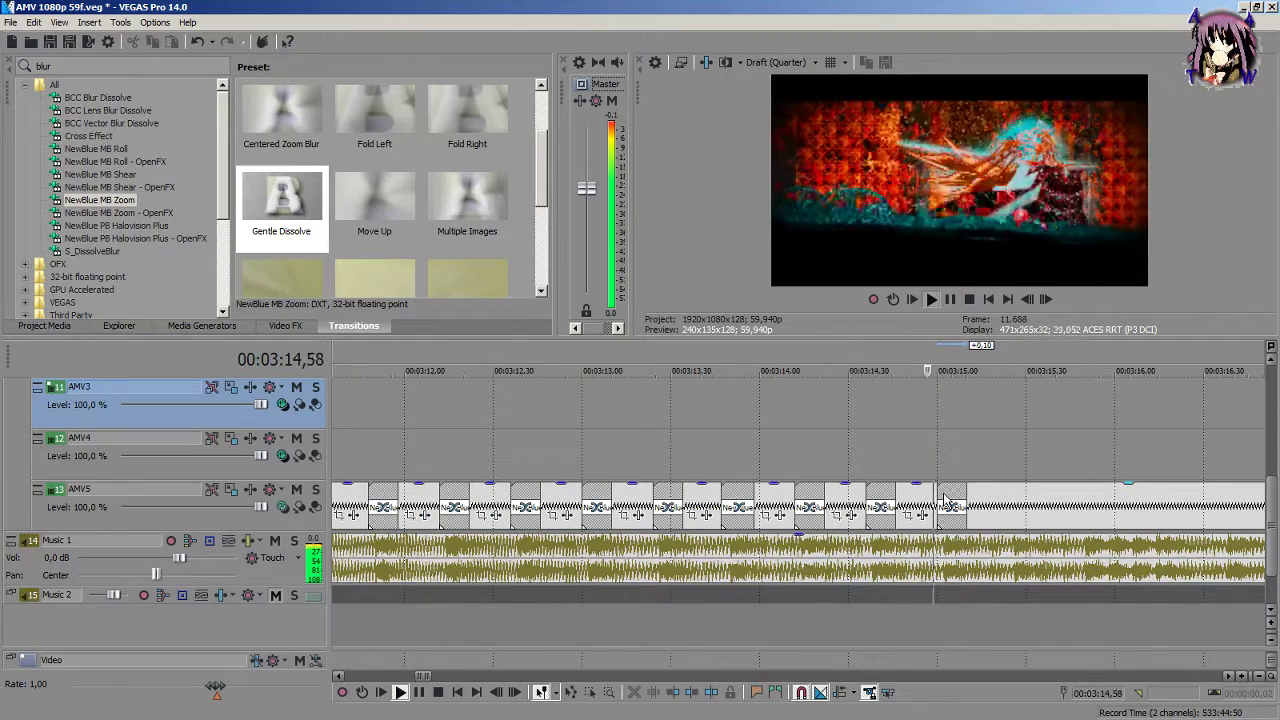
# Step: Stop playback, split the AMV5 clip at 03:15,24 and overlap the pieces in a 10-frame NewBlue MB Zoom transition
pyautogui.click(1030, 508)
pyautogui.press('space')
pyautogui.scroll(3, 770, 500)
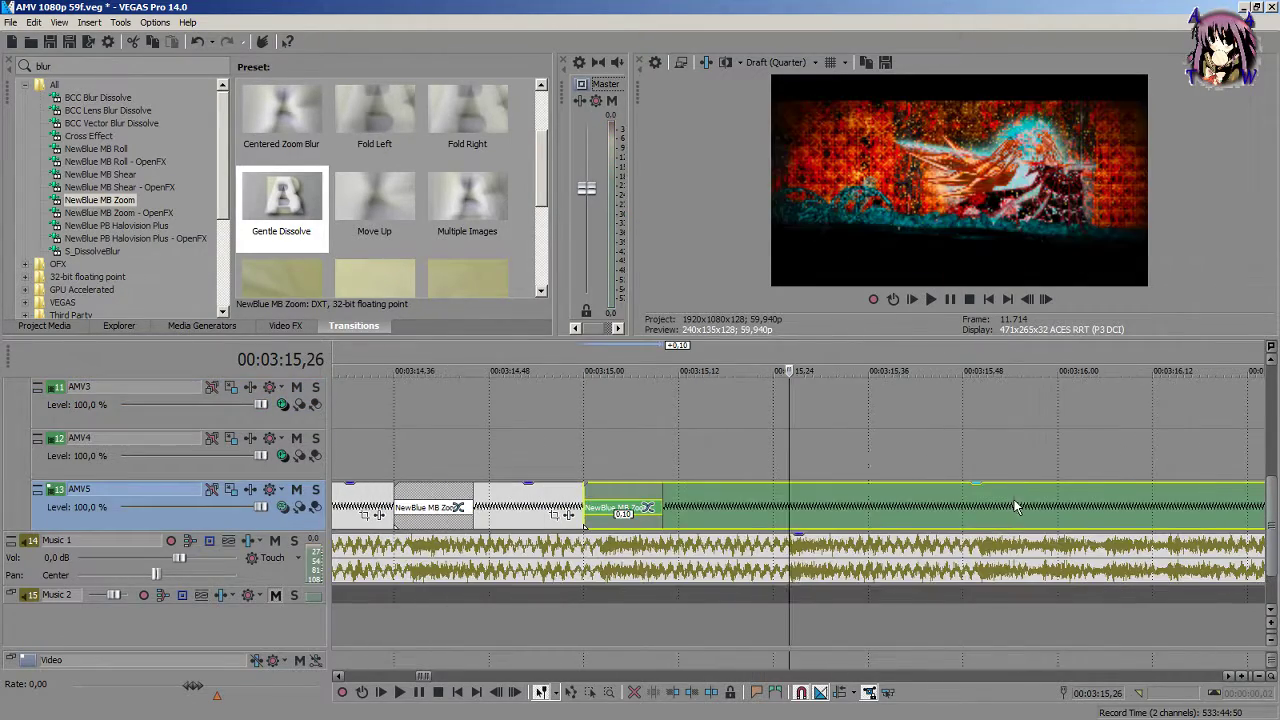
pyautogui.press('Left')
pyautogui.press('Left')
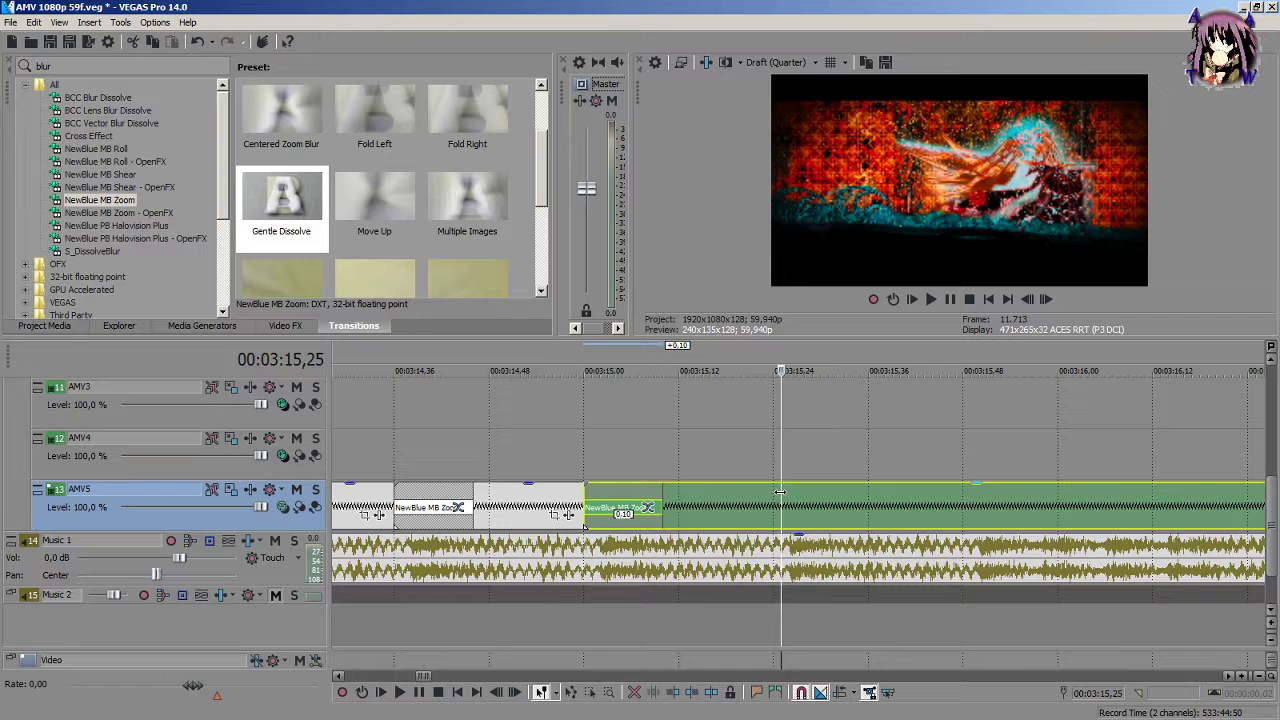
pyautogui.press('s')
pyautogui.moveTo(775, 500); pyautogui.dragTo(845, 500)
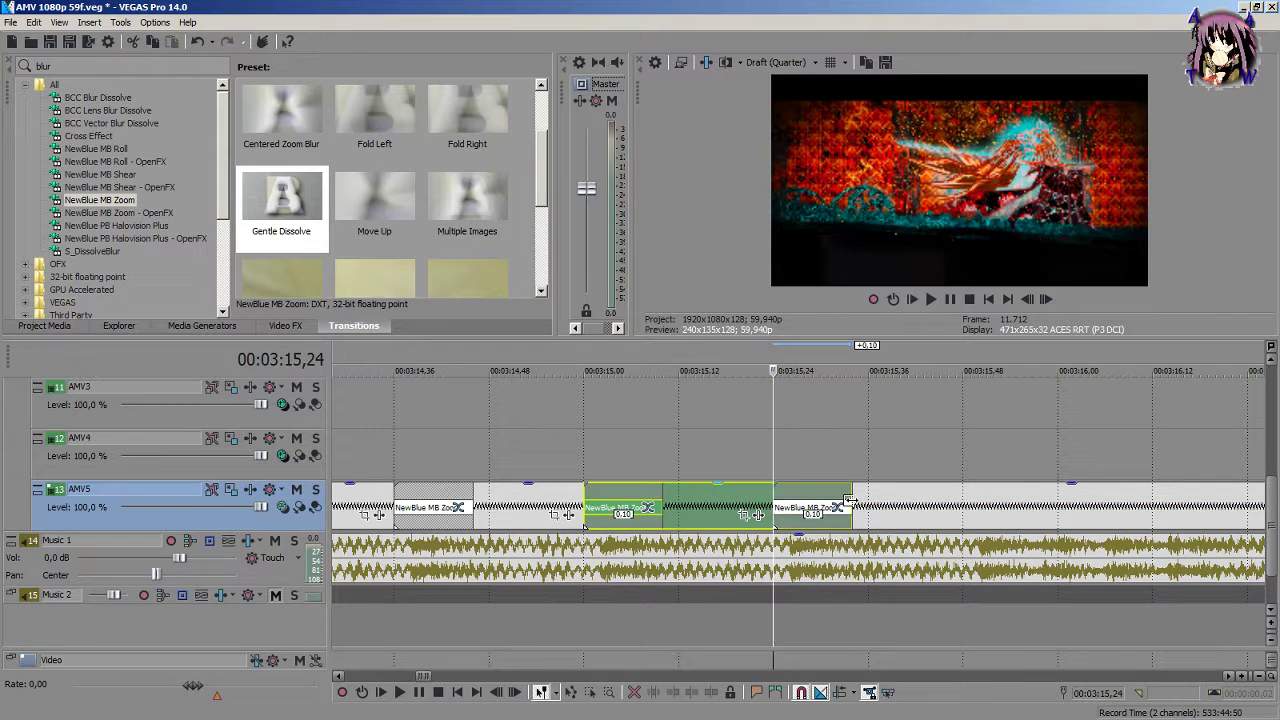
# Step: Split the AMV5 clip at 03:15,48 and overlap the two pieces in a shorter, 8-frame NewBlue MB Zoom transition
pyautogui.click(980, 510)
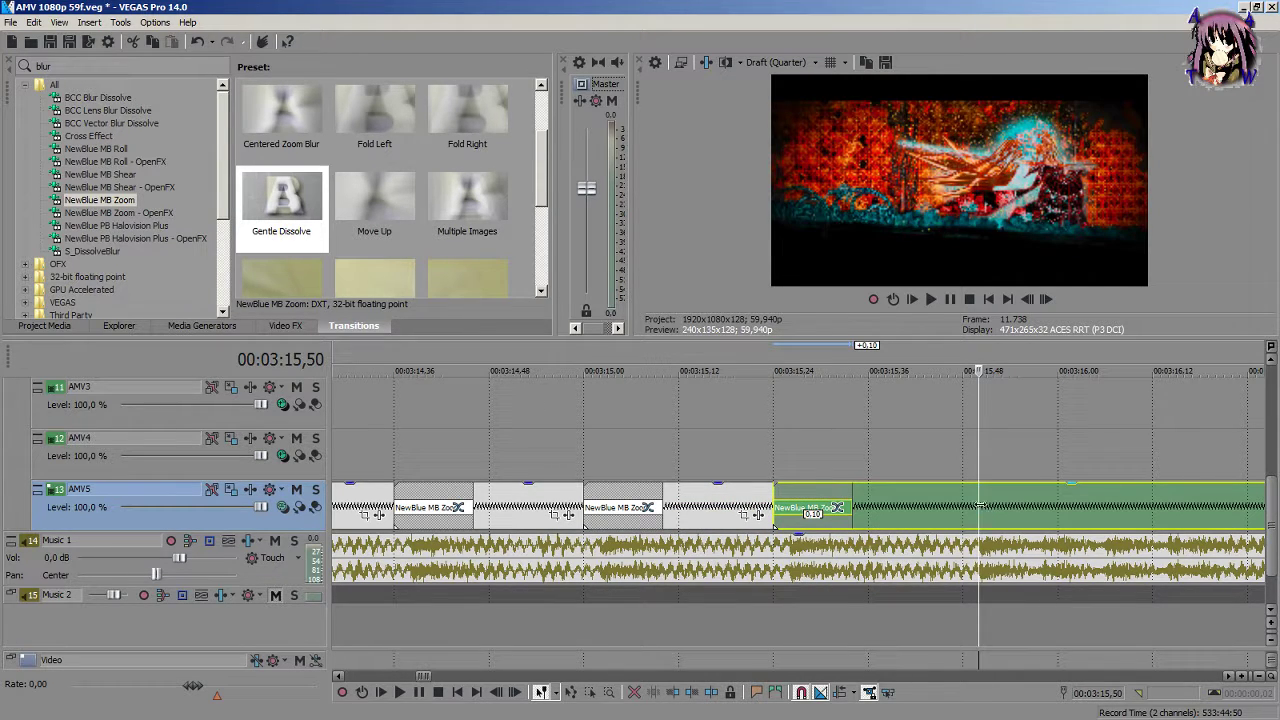
pyautogui.press('Left')
pyautogui.press('Left')
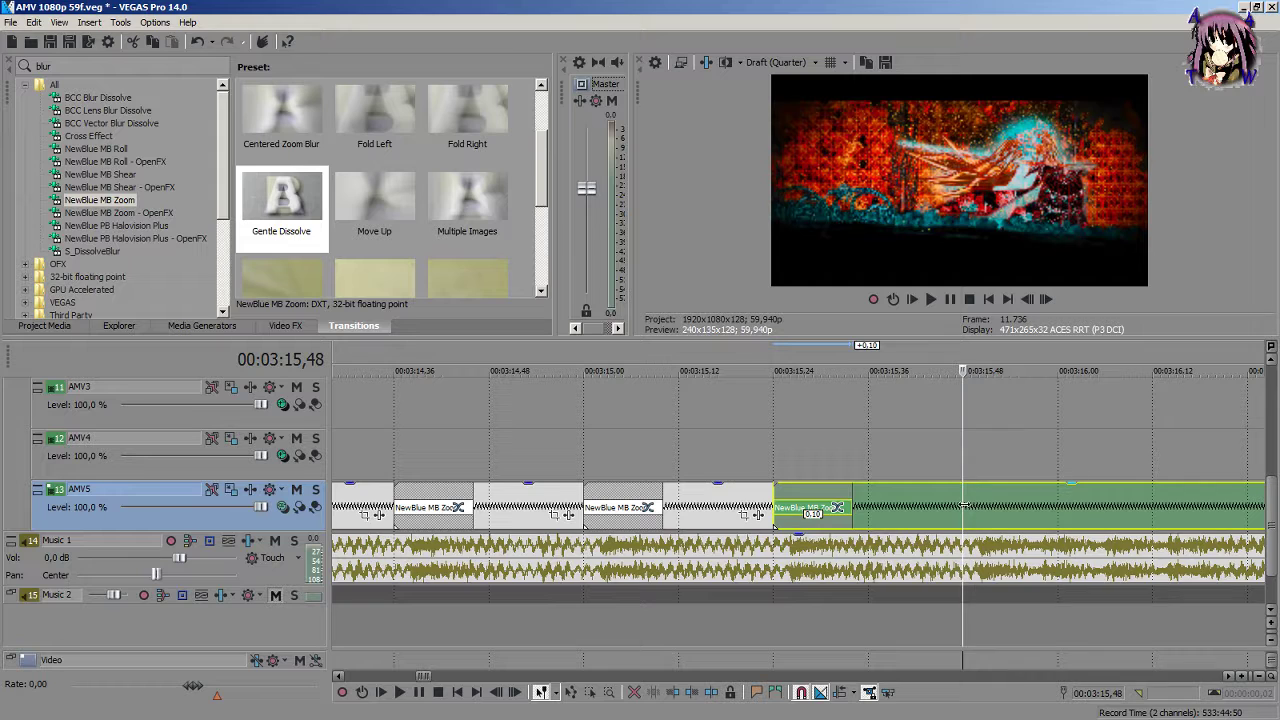
pyautogui.scroll(-4, 963, 505)
pyautogui.scroll(5, 963, 505)
pyautogui.press('s')
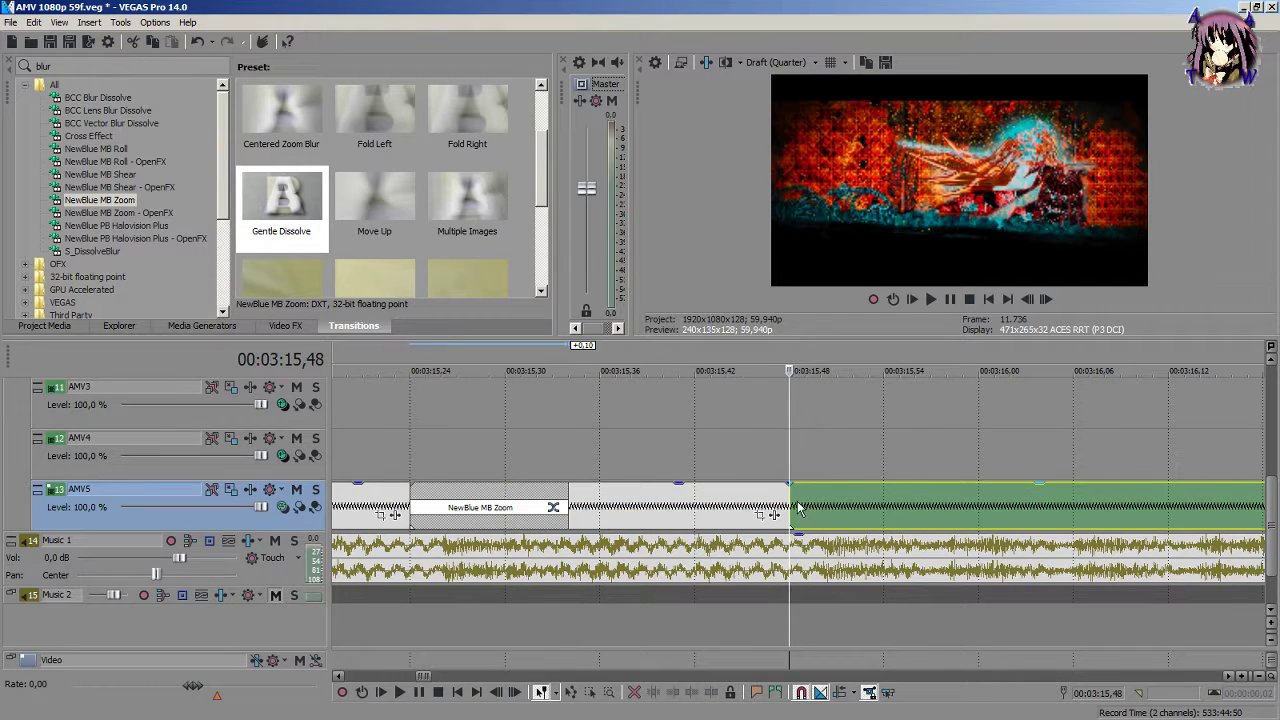
pyautogui.click(786, 506)
pyautogui.moveTo(786, 502); pyautogui.dragTo(900, 505)
pyautogui.moveTo(907, 506)
pyautogui.mouseDown()
pyautogui.moveTo(936, 503)
pyautogui.moveTo(915, 506)
pyautogui.mouseUp()
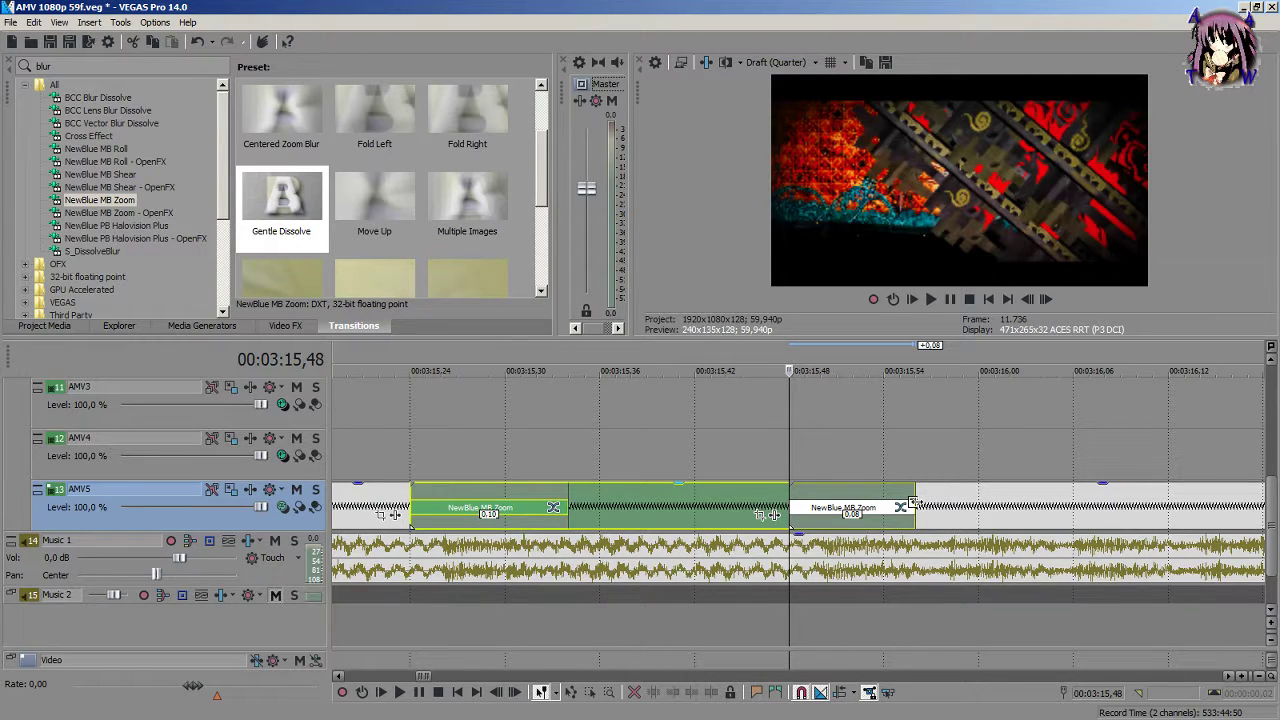
# Step: Split the AMV5 clip at 03:15,58 and form an 8-frame NewBlue MB Zoom transition directly adjoining the previous one
pyautogui.click(943, 511)
pyautogui.press('s')
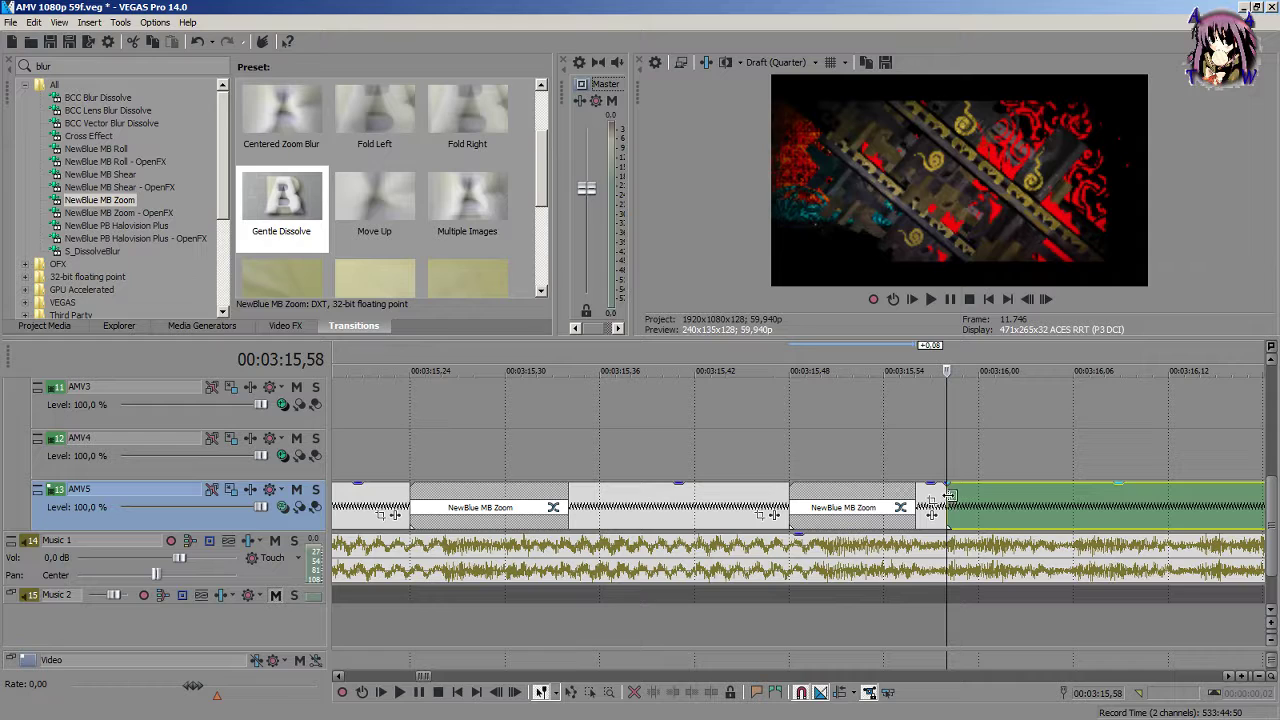
pyautogui.moveTo(948, 496); pyautogui.dragTo(1040, 505)
# Step: Split the AMV5 clip at 03:16,06 and add a third back-to-back 8-frame NewBlue MB Zoom transition
pyautogui.click(1087, 516)
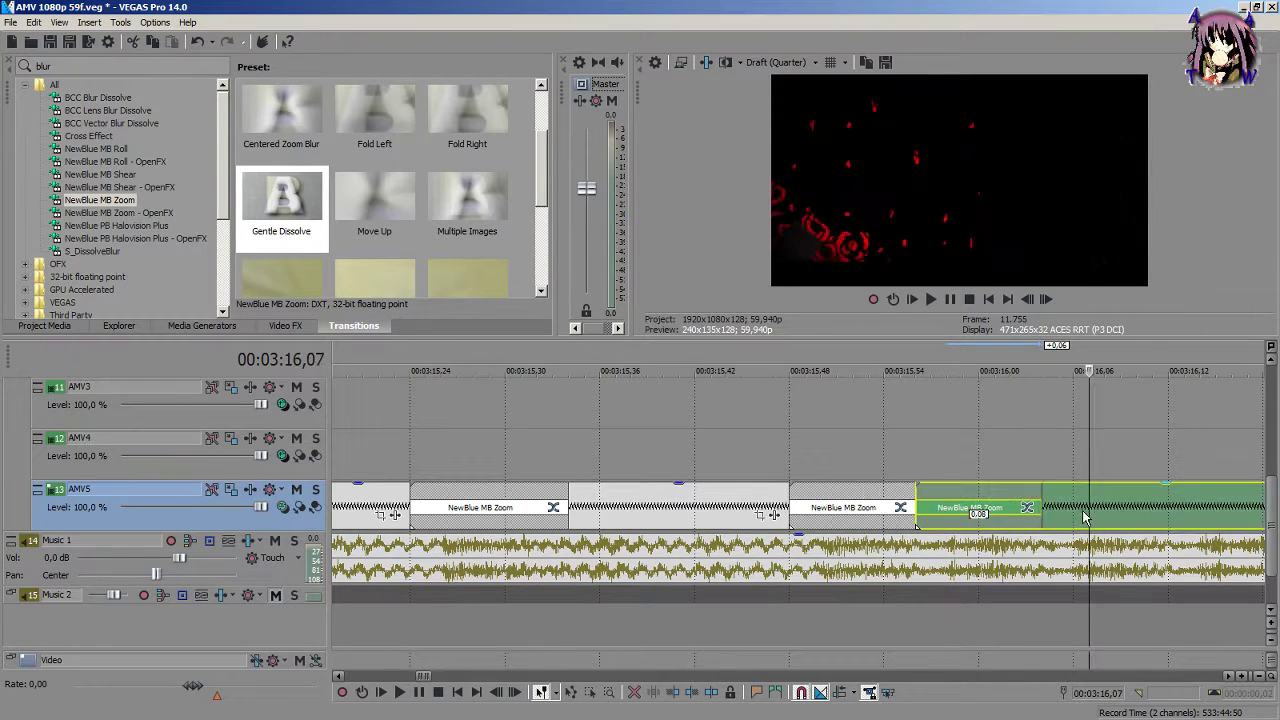
pyautogui.press('Left')
pyautogui.moveTo(978, 513); pyautogui.dragTo(1168, 506)
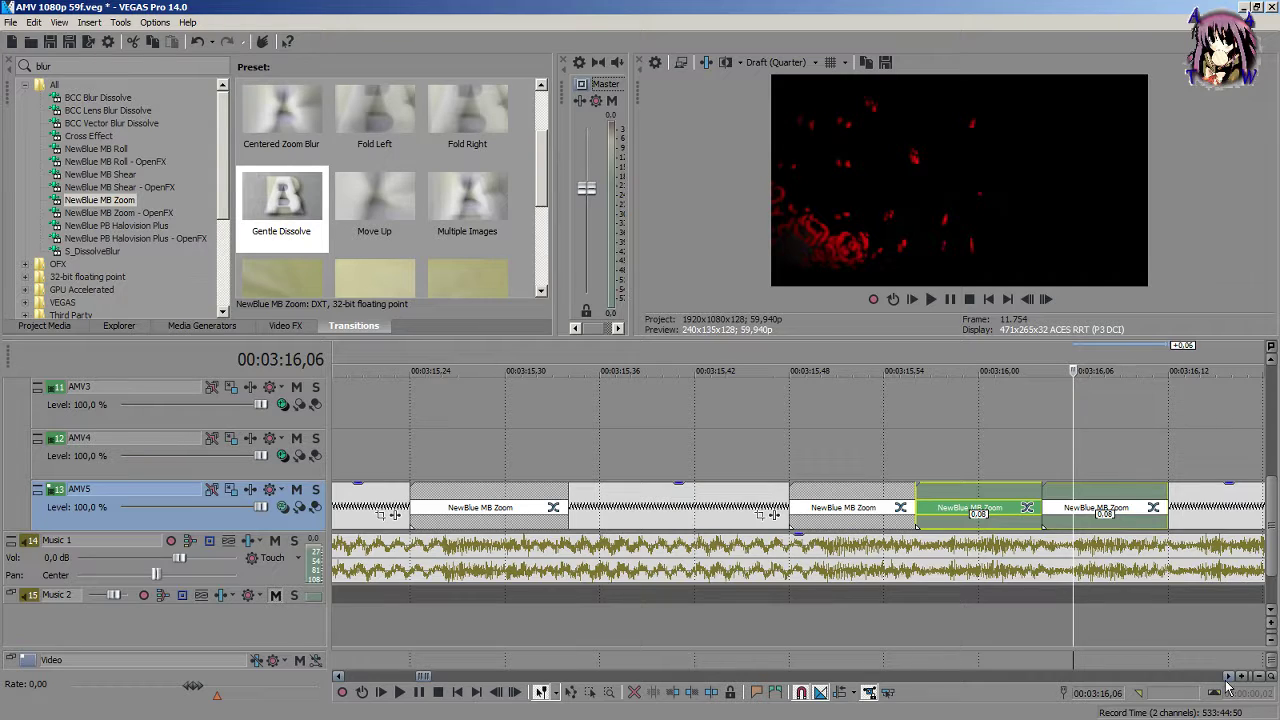
# Step: Split the AMV5 clip at 03:16,15 and overlap the pieces in a 10-frame NewBlue MB Zoom transition starting at 03:16,12
pyautogui.click(1228, 679)
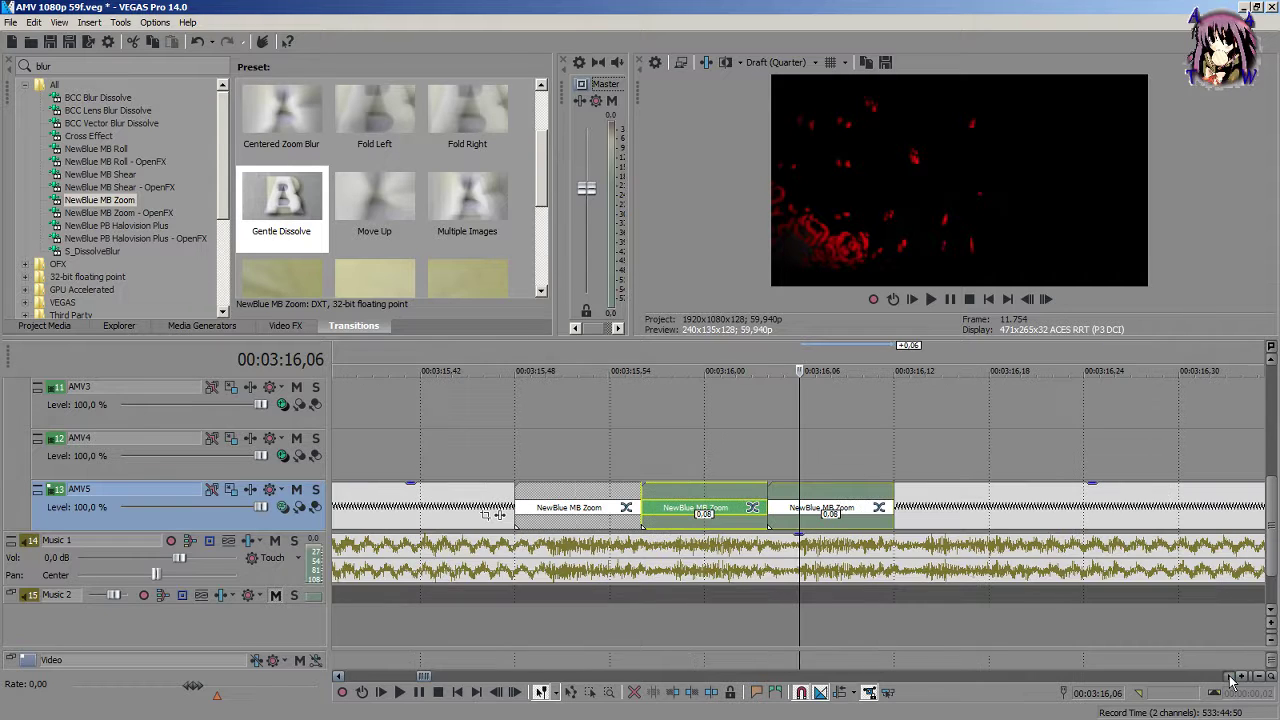
pyautogui.click(1230, 679)
pyautogui.moveTo(713, 505); pyautogui.dragTo(680, 500)
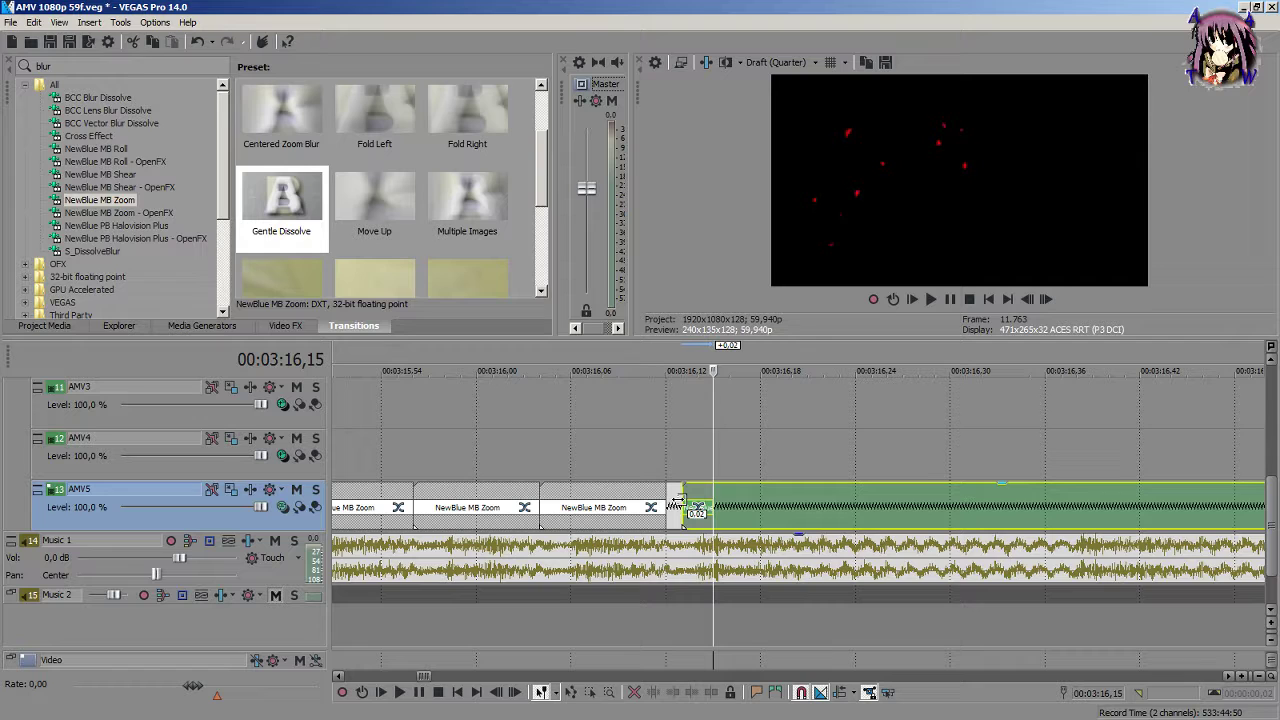
pyautogui.scroll(3, 677, 500)
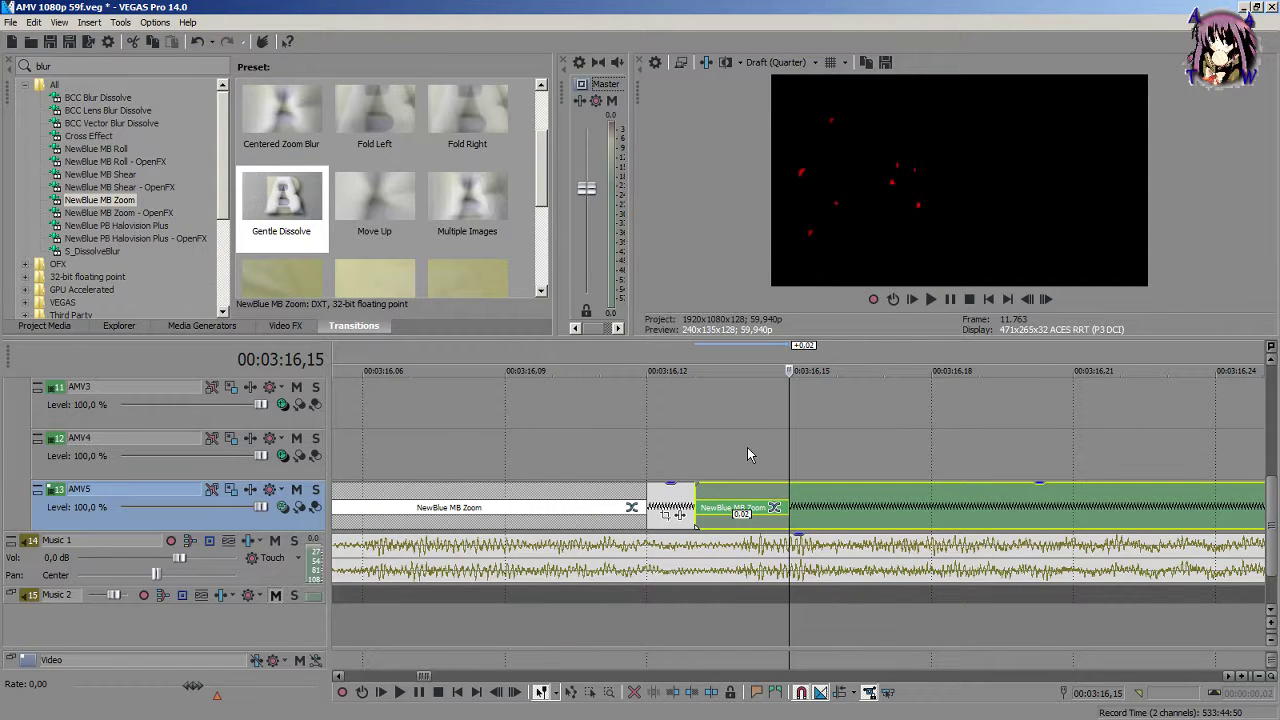
pyautogui.press('Left')
pyautogui.press('space')
pyautogui.press('space')
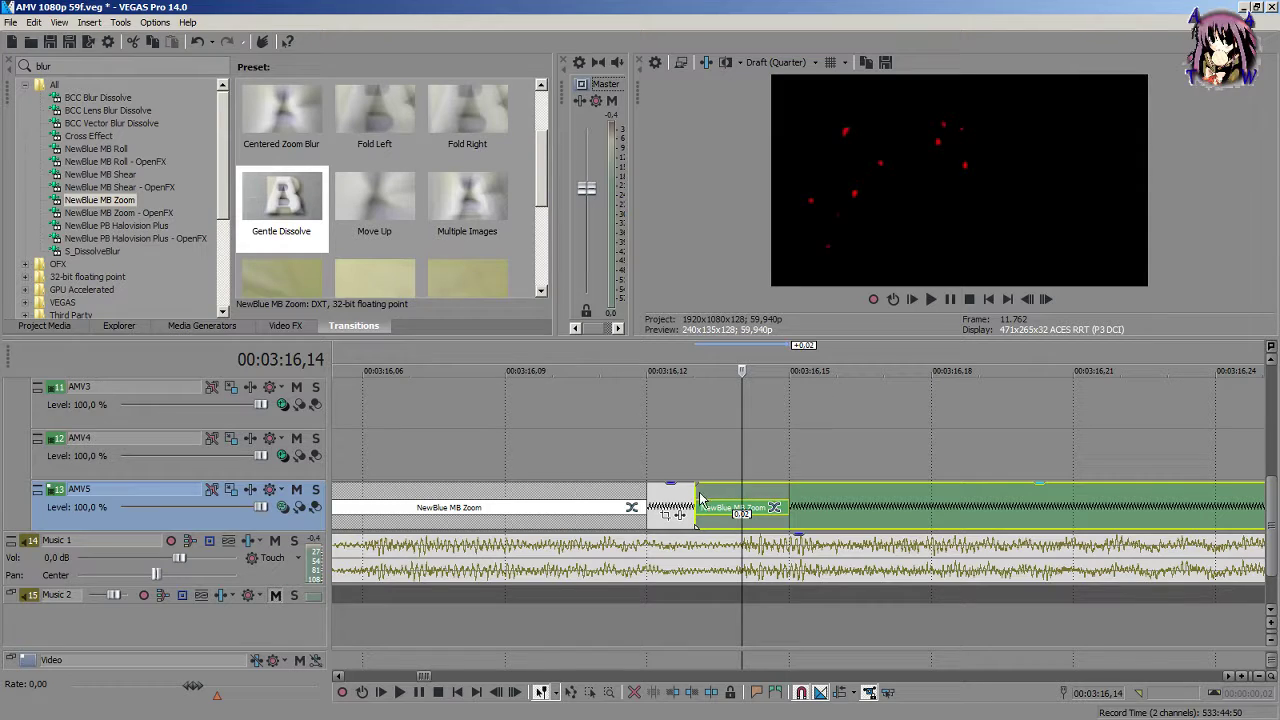
pyautogui.moveTo(698, 497); pyautogui.dragTo(1108, 506)
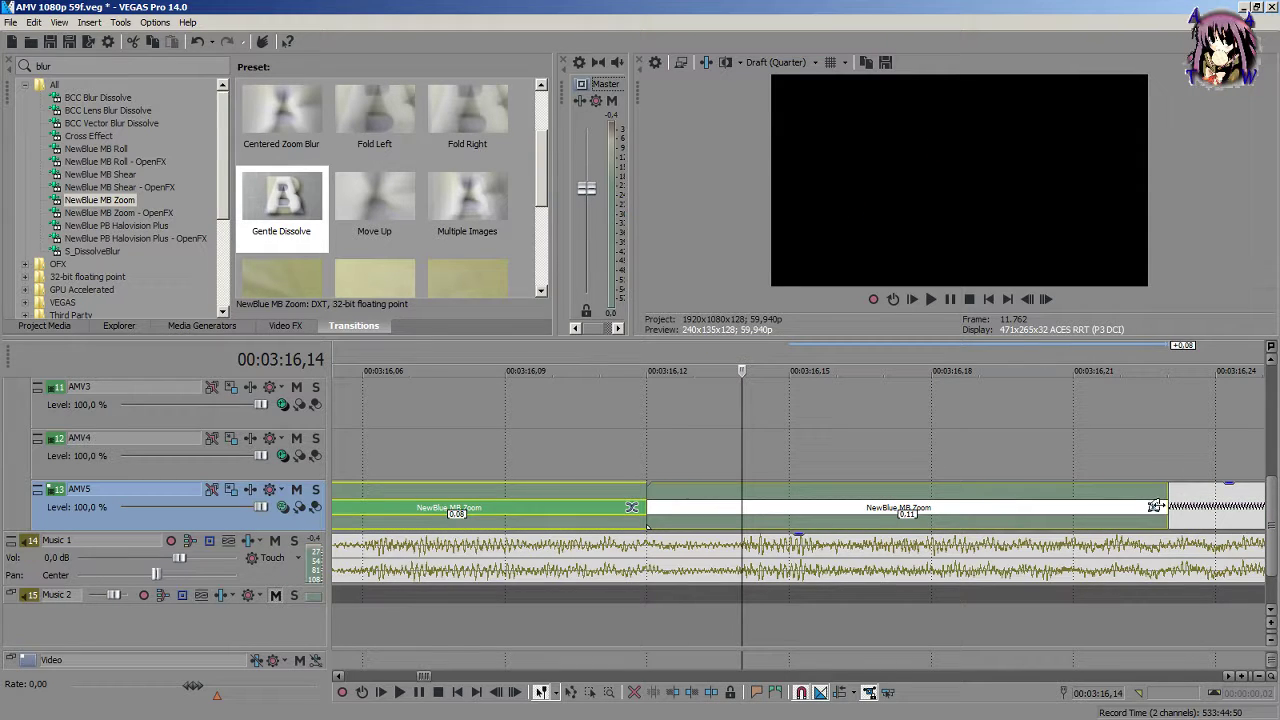
# Step: Split the AMV5 clip at 03:16,36 and overlap the pieces by 10 frames to add a NewBlue MB Zoom transition
pyautogui.scroll(-6, 1108, 506)
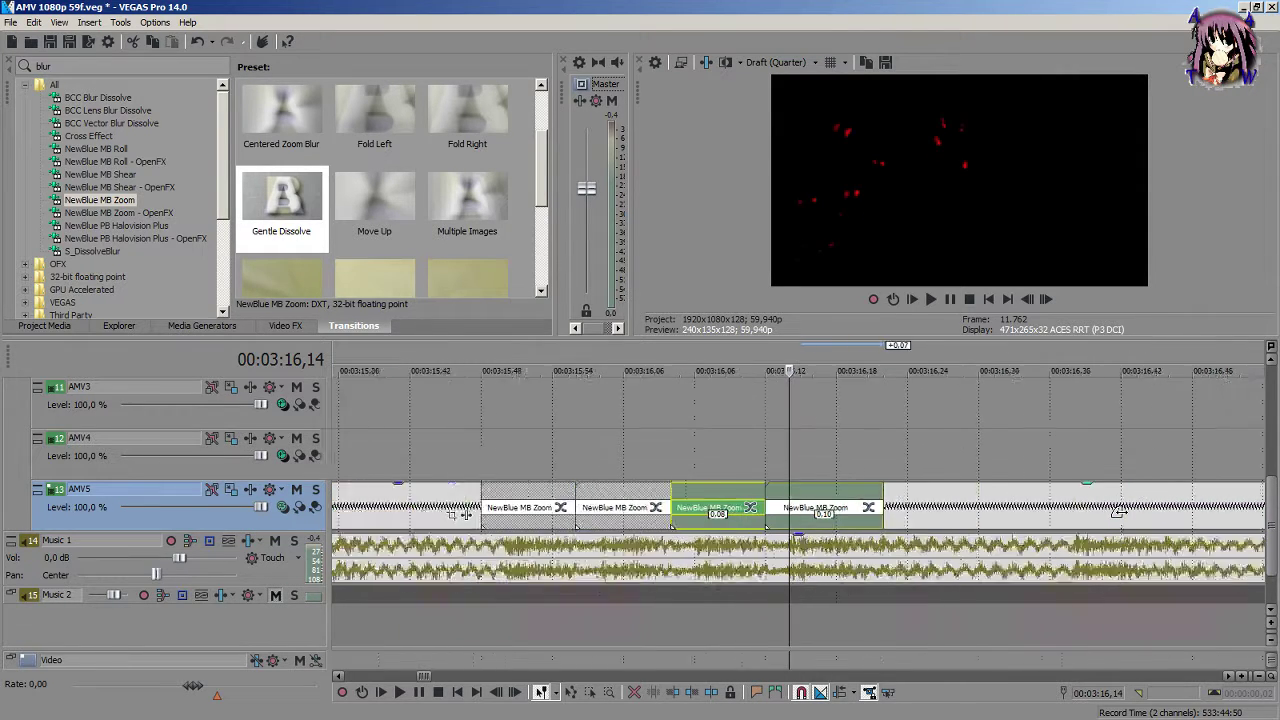
pyautogui.click(933, 517)
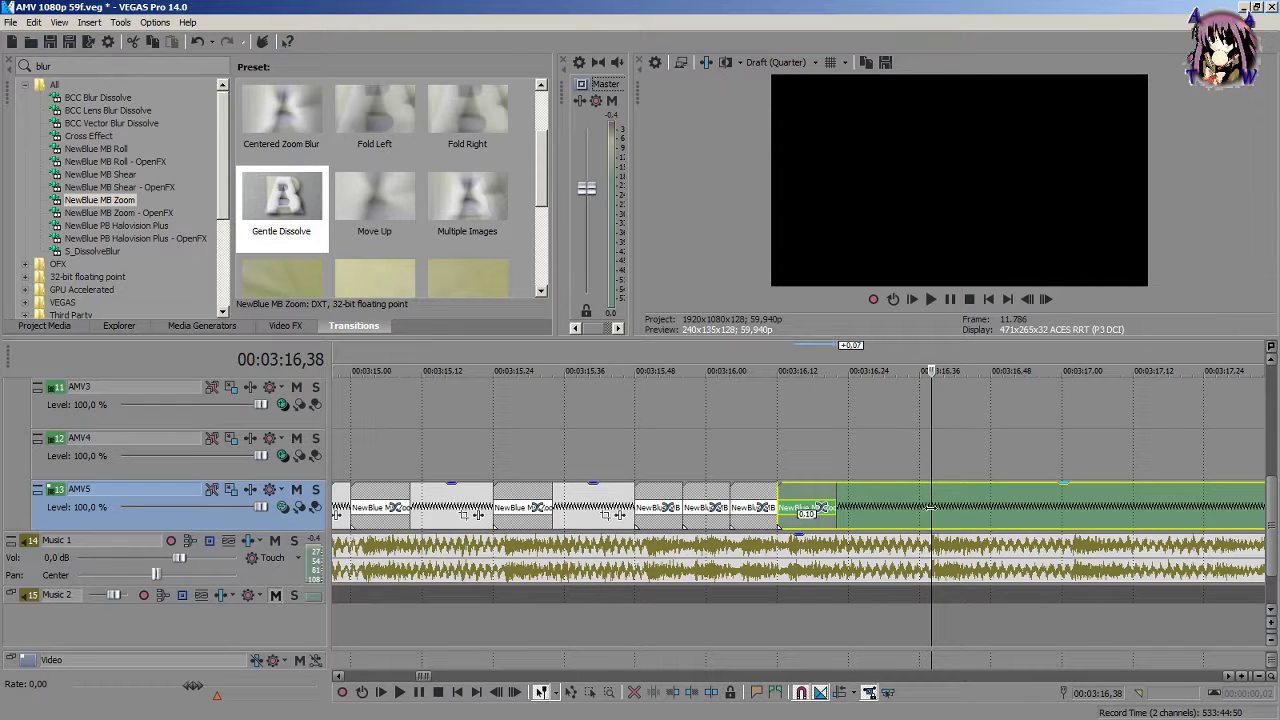
pyautogui.moveTo(930, 507); pyautogui.dragTo(918, 507)
pyautogui.scroll(5, 918, 507)
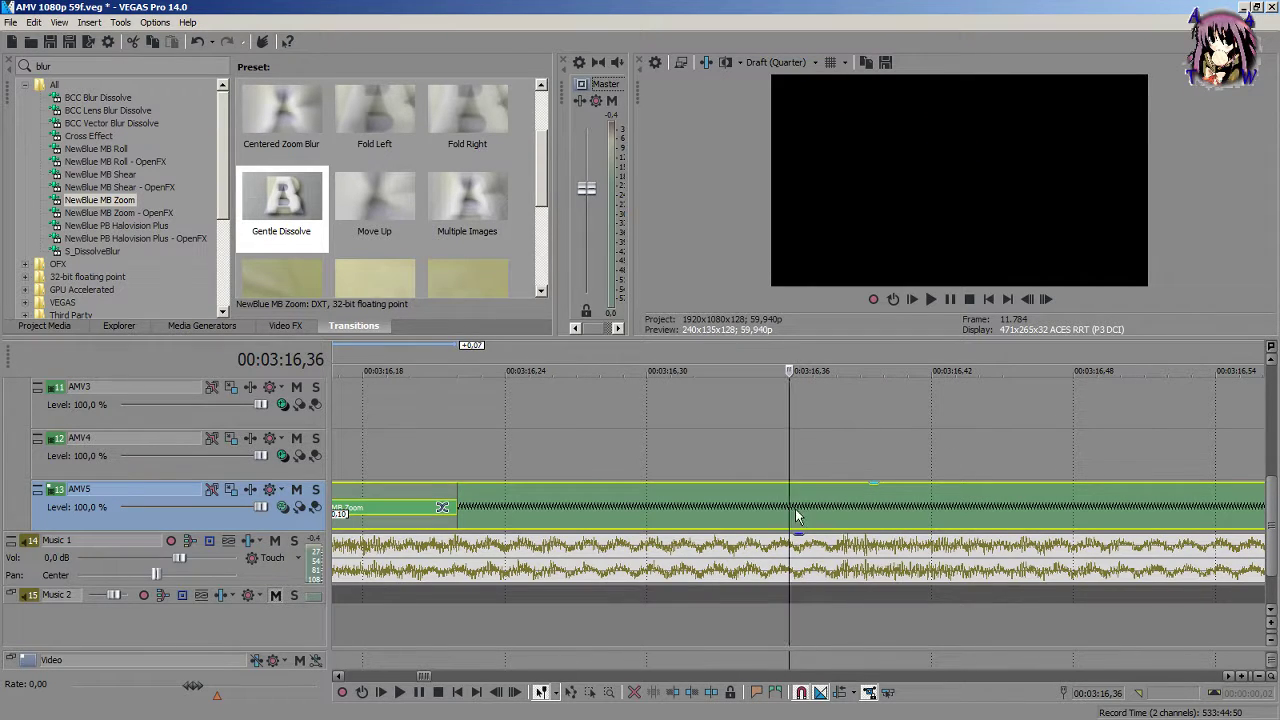
pyautogui.press('Right')
pyautogui.press('Right')
pyautogui.press('Left')
pyautogui.press('Left')
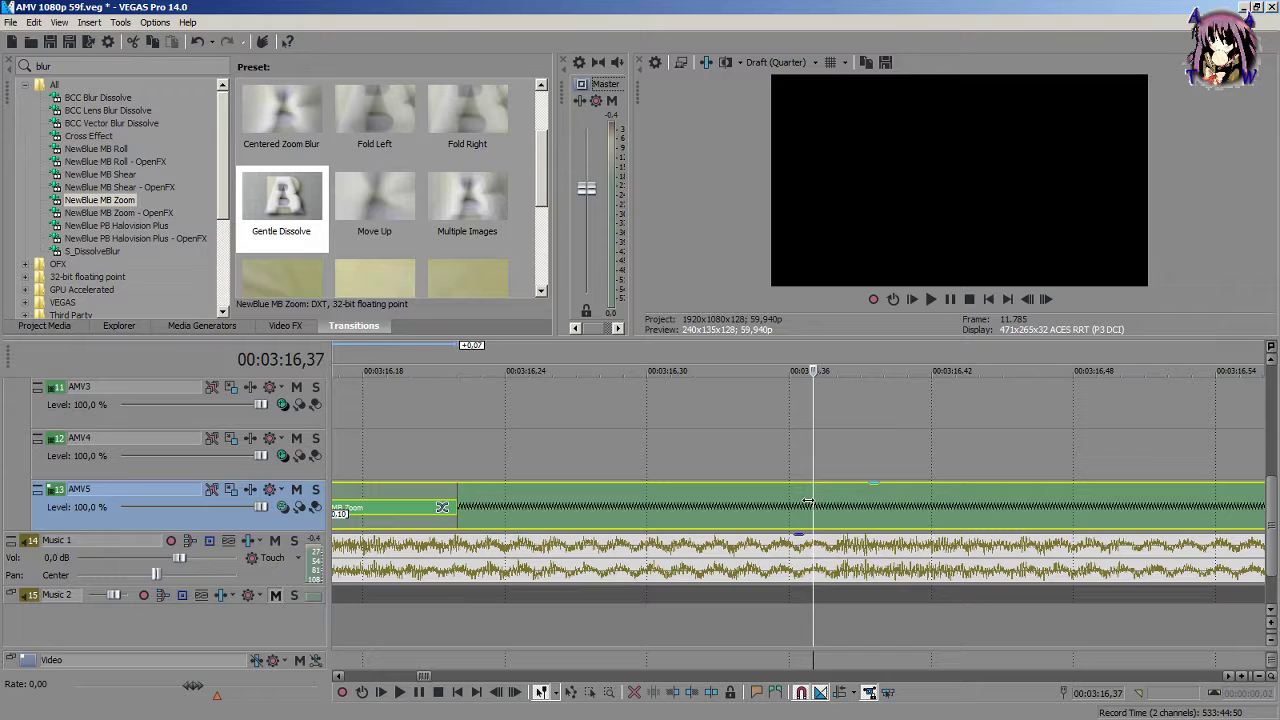
pyautogui.press('s')
pyautogui.moveTo(790, 505); pyautogui.dragTo(1022, 505)
# Step: Split the AMV5 clip at 03:17,00 and overlap the two pieces in a 10-frame NewBlue MB Zoom transition
pyautogui.scroll(-5, 960, 508)
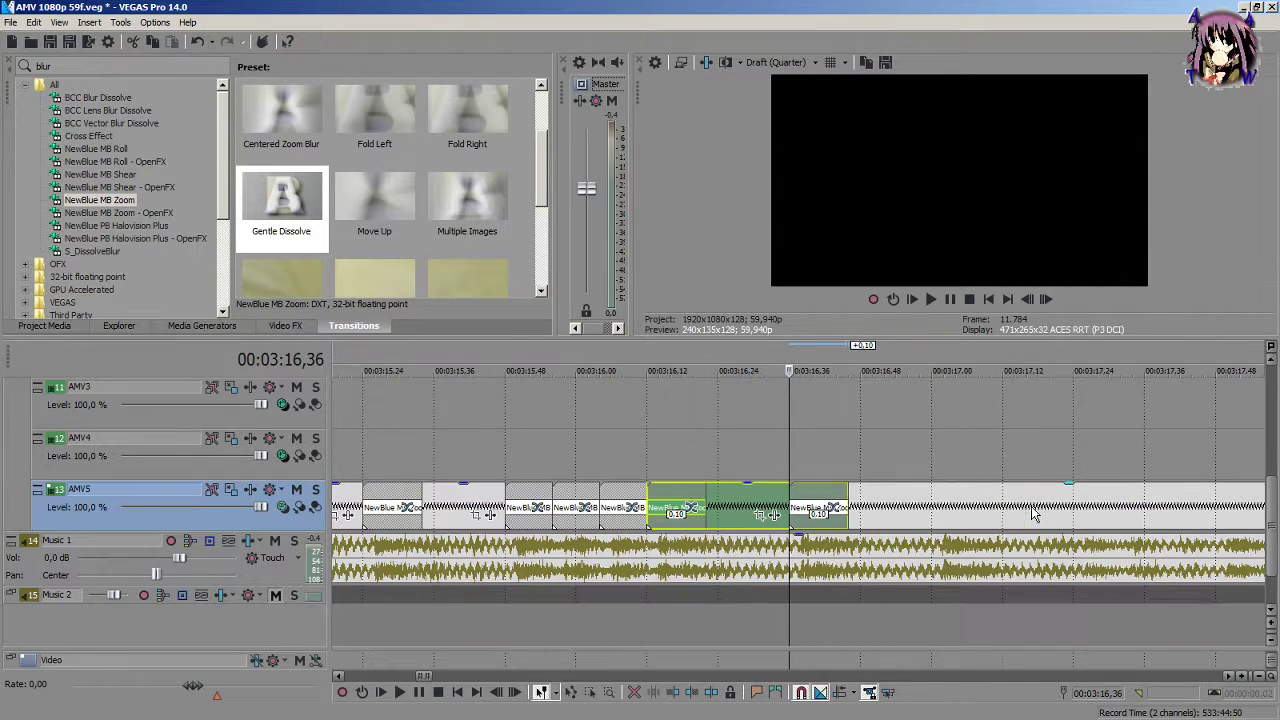
pyautogui.click(943, 510)
pyautogui.click(943, 510)
pyautogui.click(935, 502)
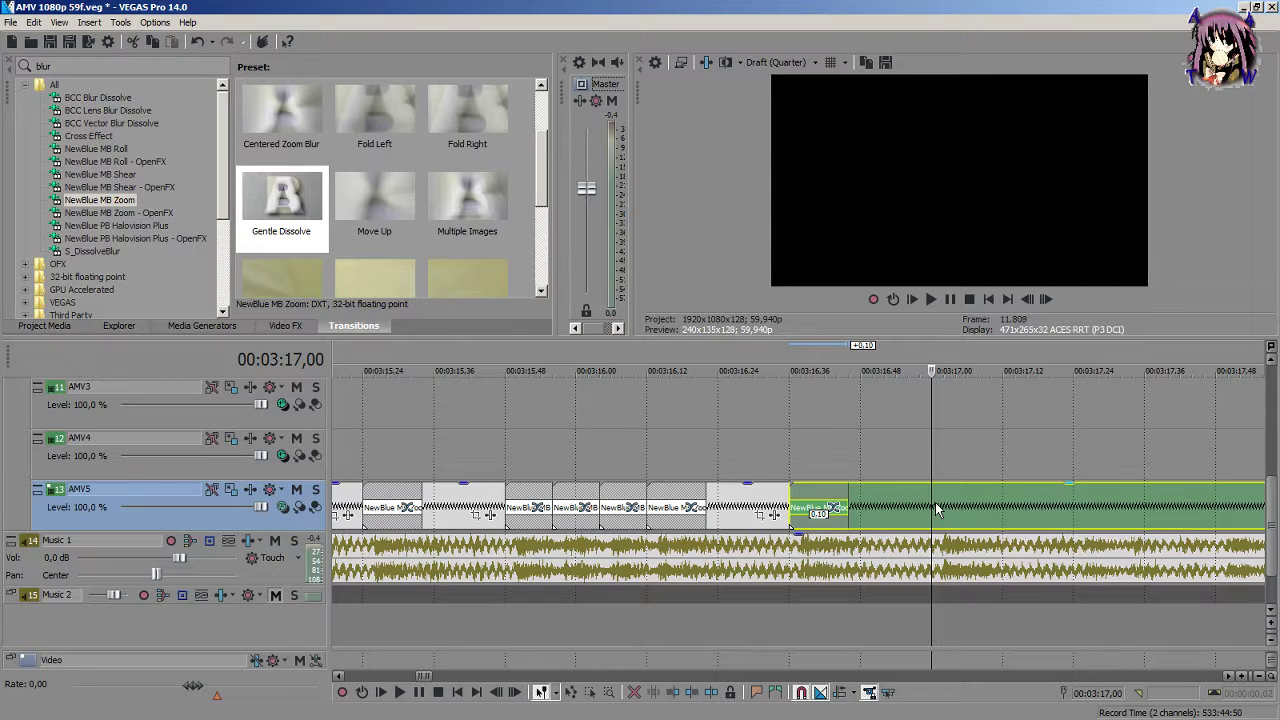
pyautogui.press('s')
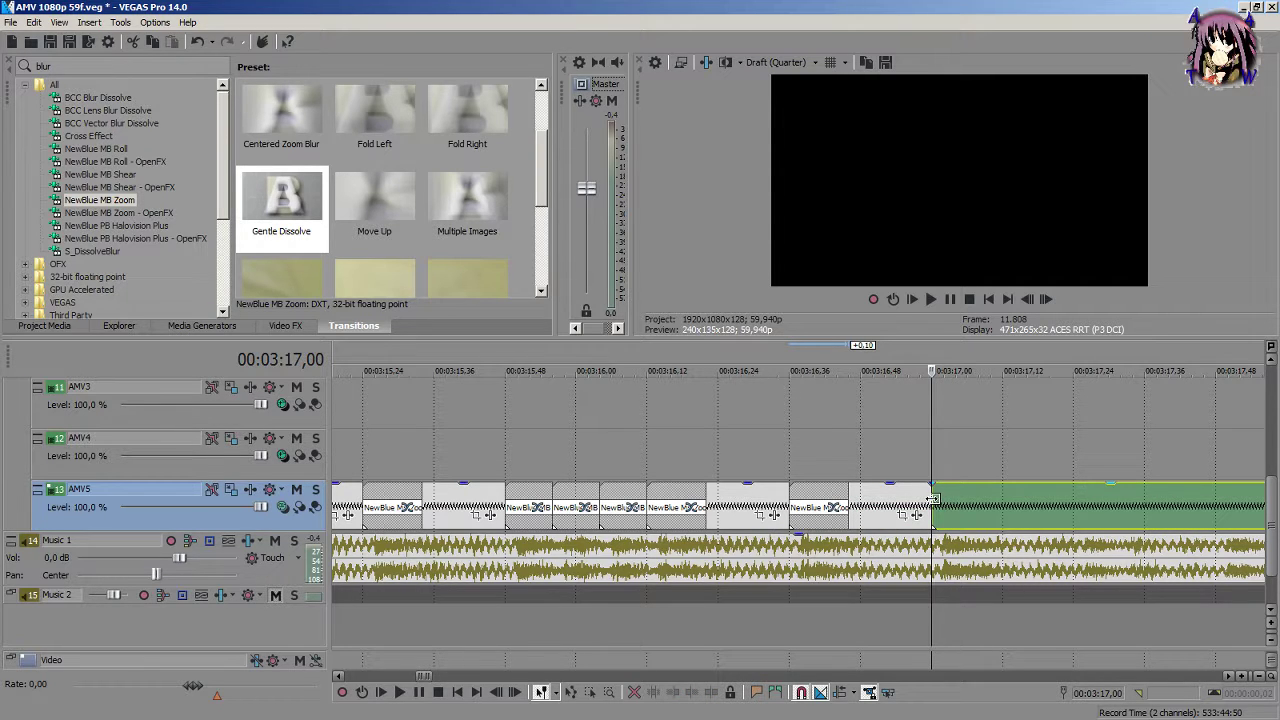
pyautogui.moveTo(932, 499); pyautogui.dragTo(1000, 505)
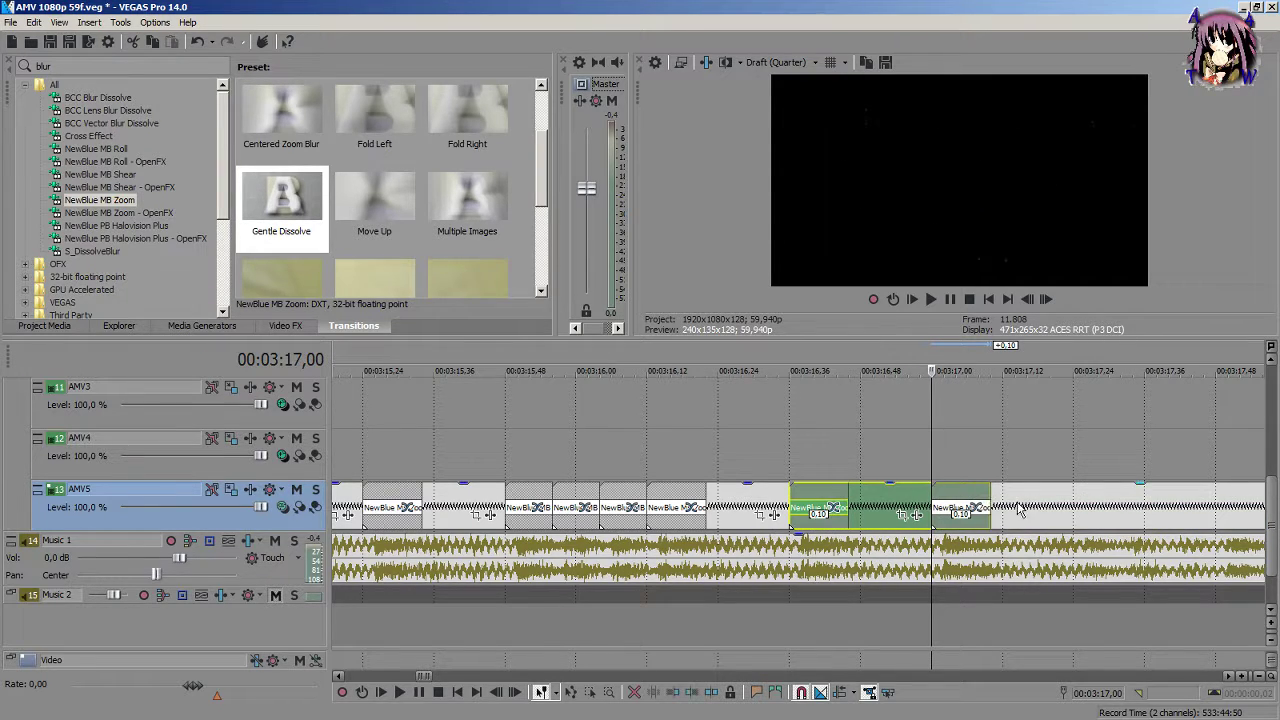
# Step: Split the AMV5 clip at 00:03:17,26 and overlap the pieces from 00:03:17,24 for an 8-frame NewBlue MB Zoom transition
pyautogui.scroll(2, 1097, 510)
pyautogui.press('space')
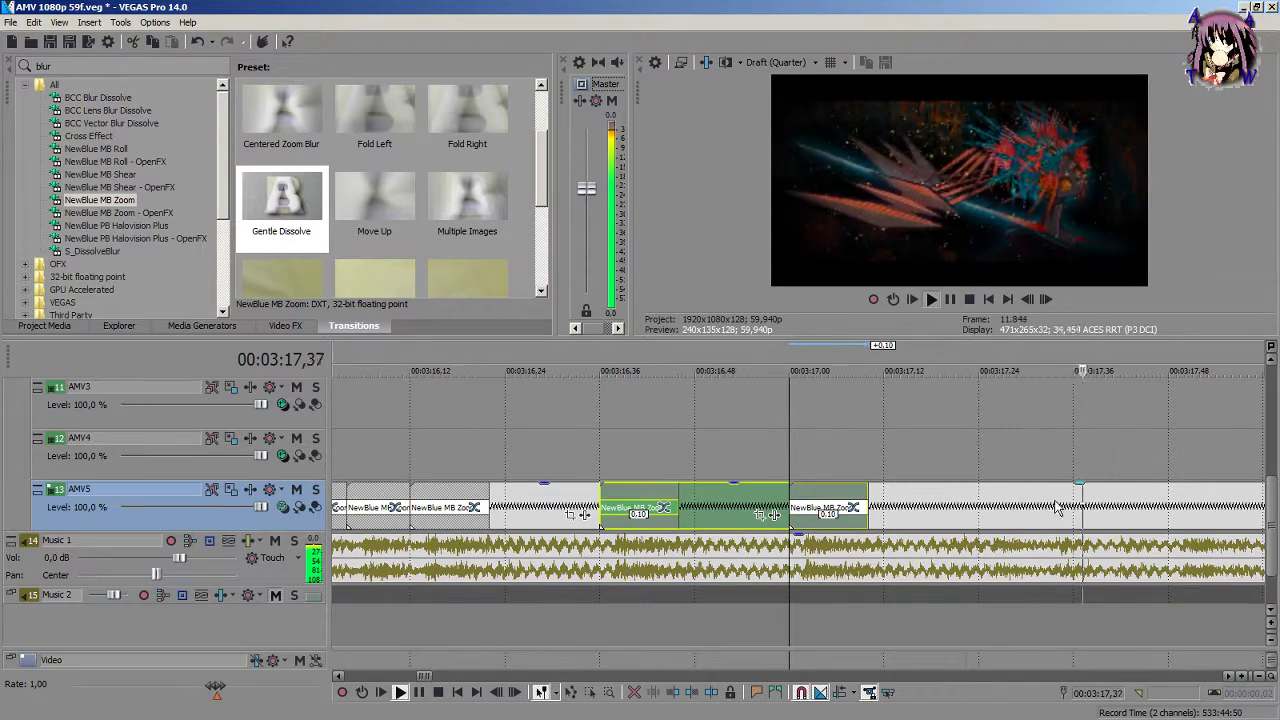
pyautogui.press('space')
pyautogui.press('space')
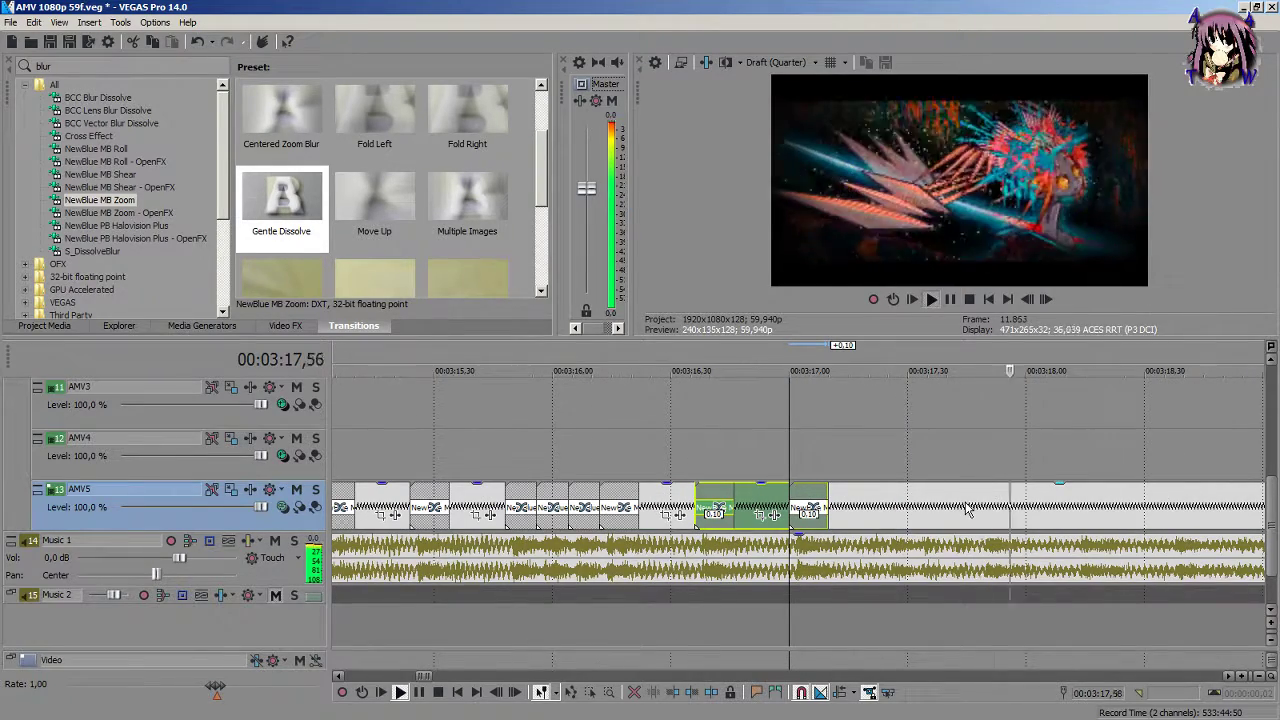
pyautogui.scroll(-4, 967, 510)
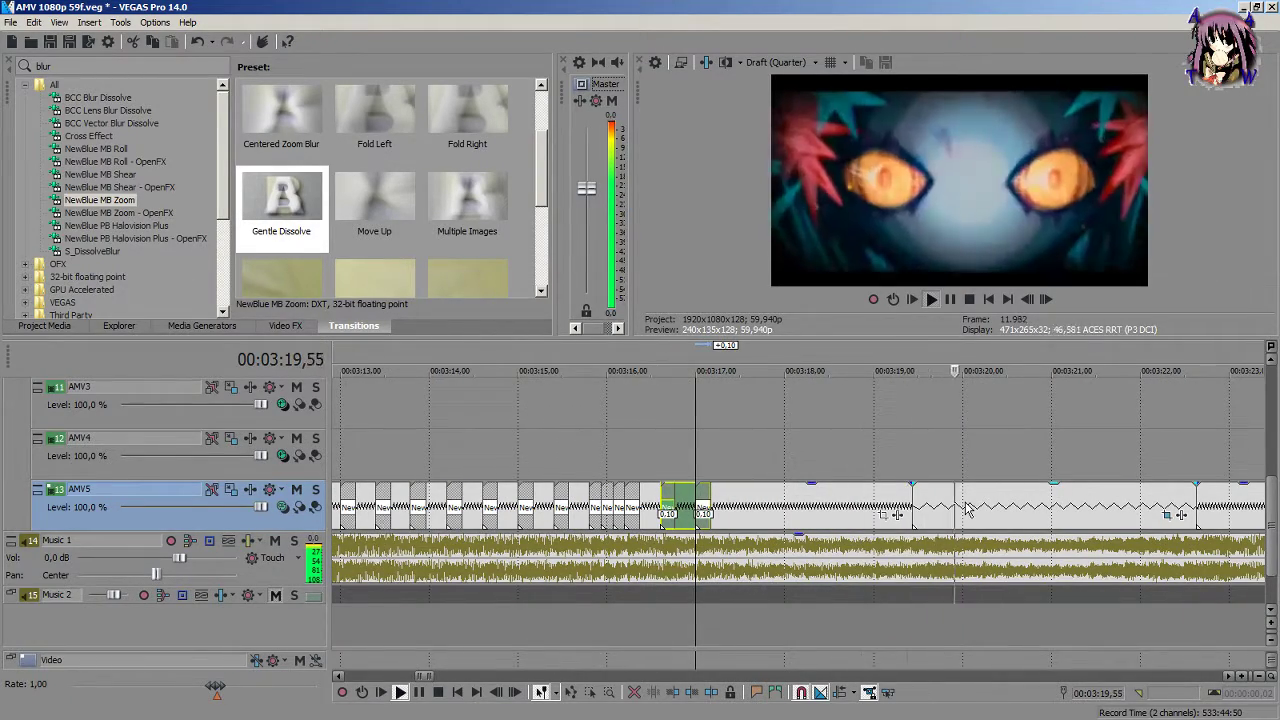
pyautogui.press('space')
pyautogui.scroll(4, 880, 505)
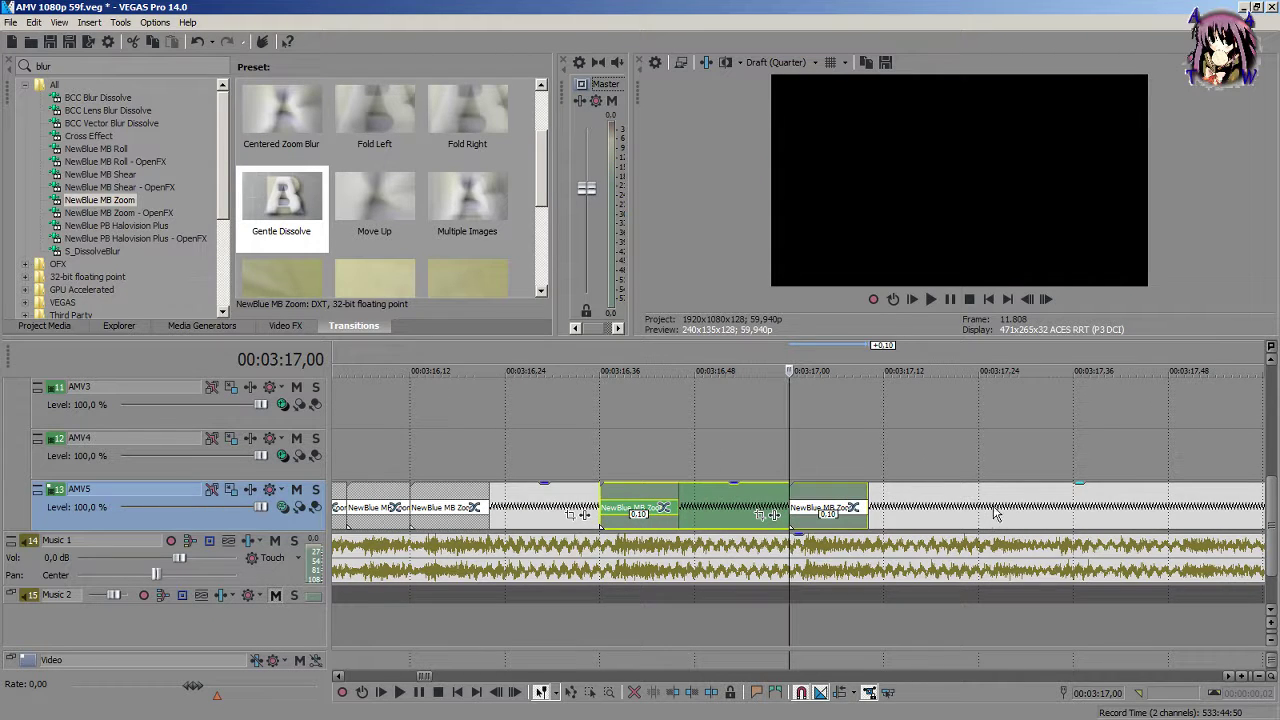
pyautogui.click(995, 513)
pyautogui.press('s')
pyautogui.moveTo(997, 501); pyautogui.dragTo(1040, 494)
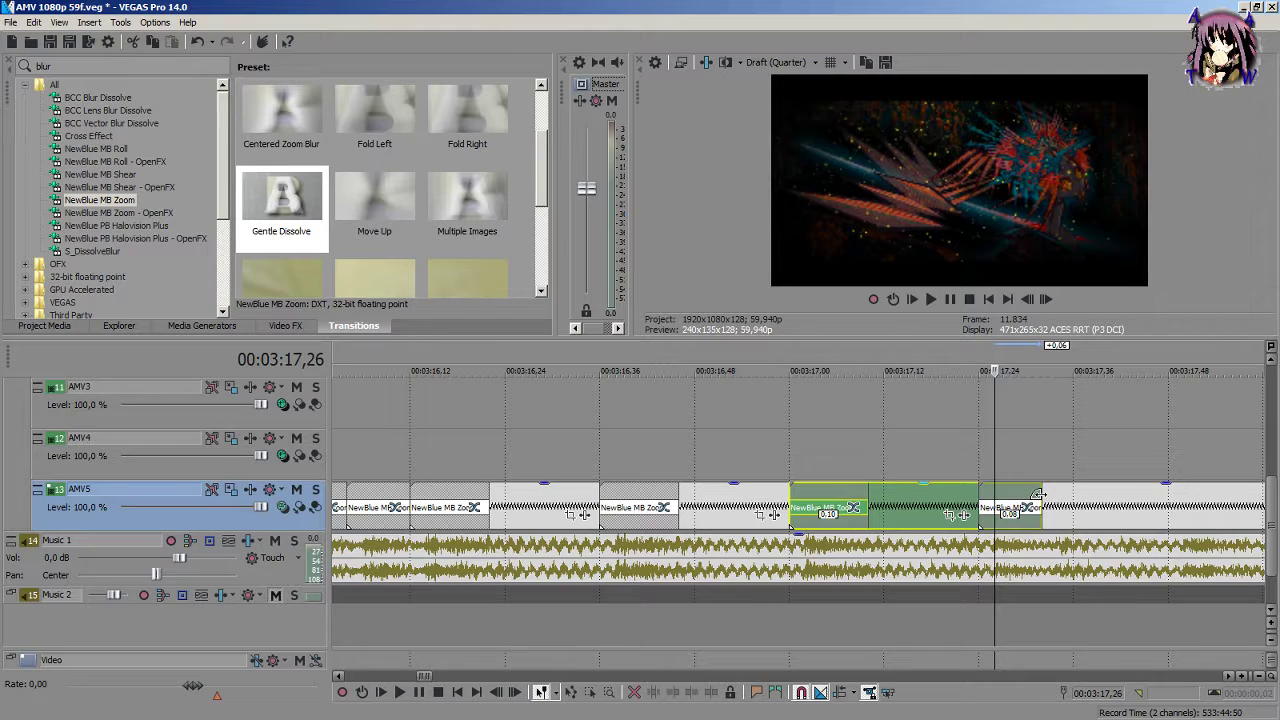
# Step: Split the AMV5 clip at 00:03:17,35 and overlap the pieces by 8 frames, directly after the preceding zoom transition
pyautogui.click(1062, 508)
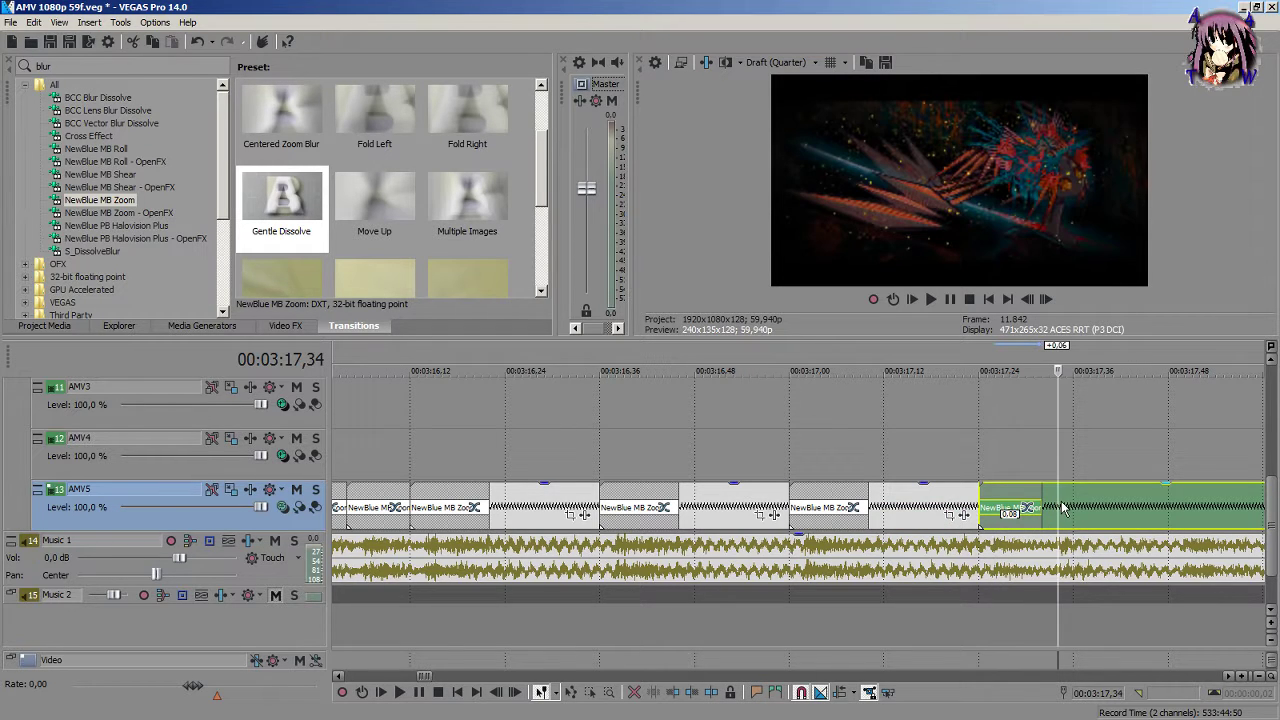
pyautogui.click(1064, 508)
pyautogui.hotkey('alt', '[')
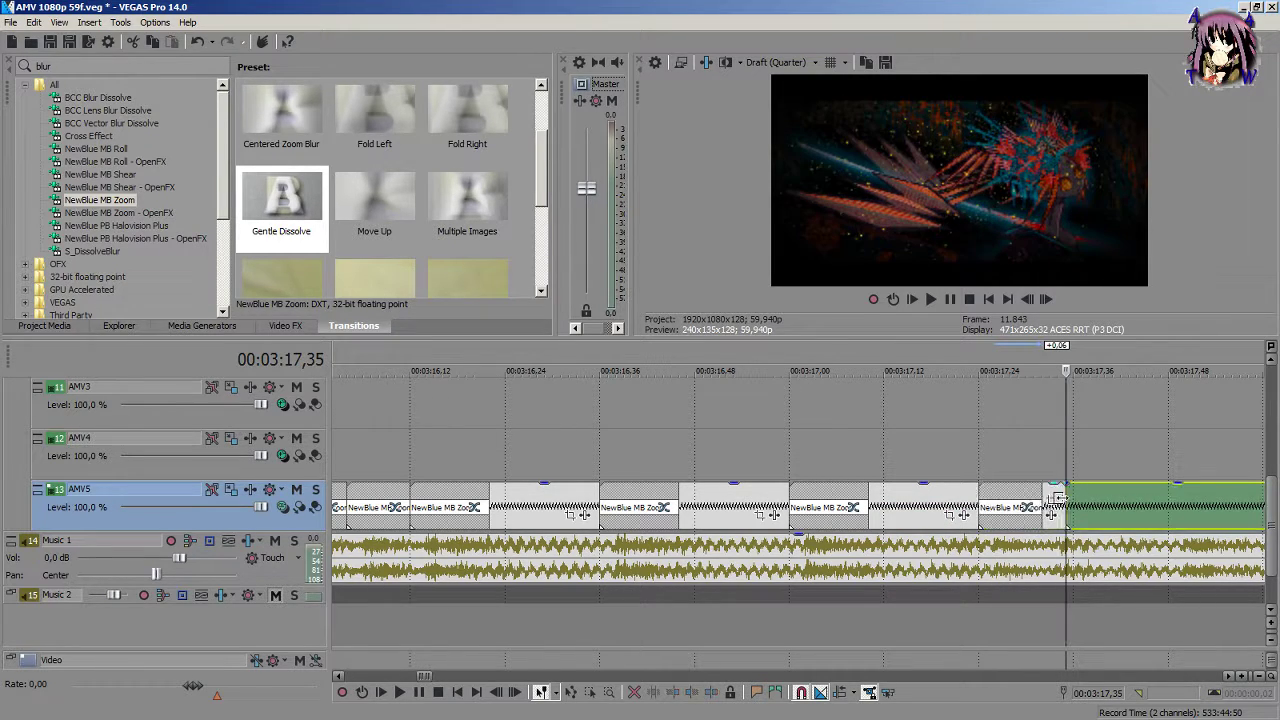
pyautogui.moveTo(1062, 492); pyautogui.dragTo(1120, 512)
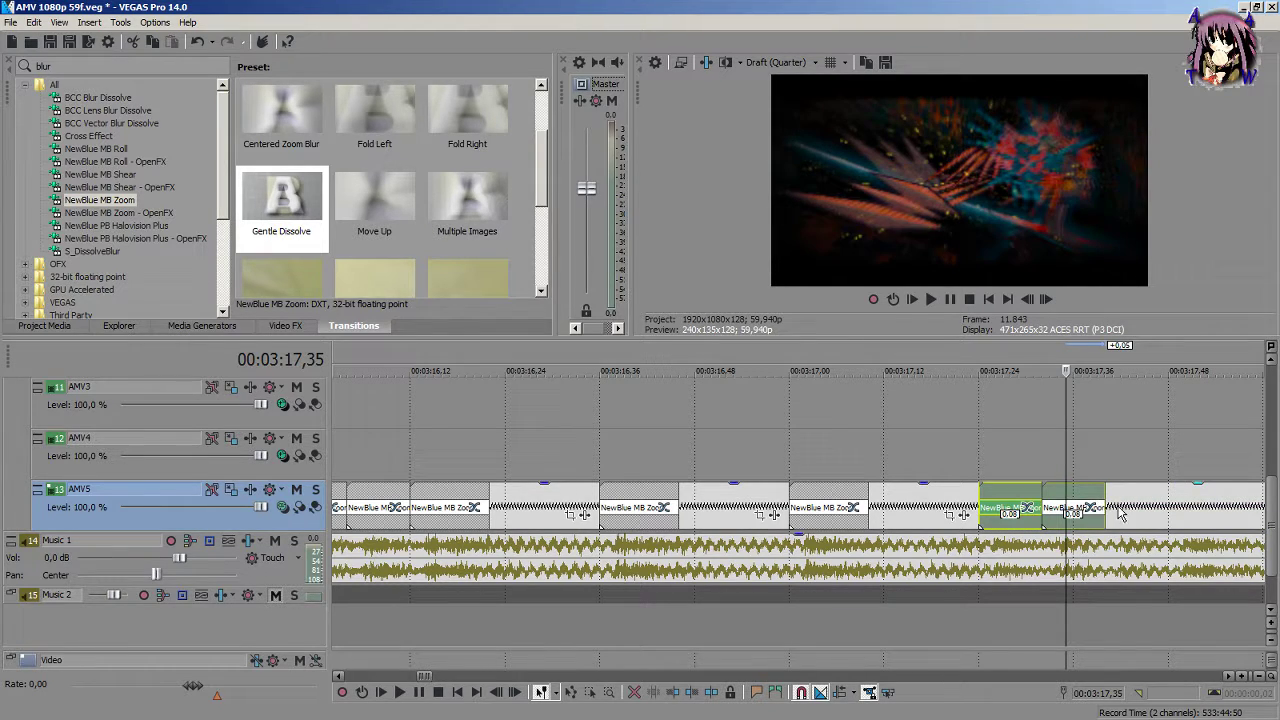
# Step: Split the AMV5 clip at 00:03:17,42 and overlap the pieces for another adjoining 8-frame zoom transition
pyautogui.click(1121, 513)
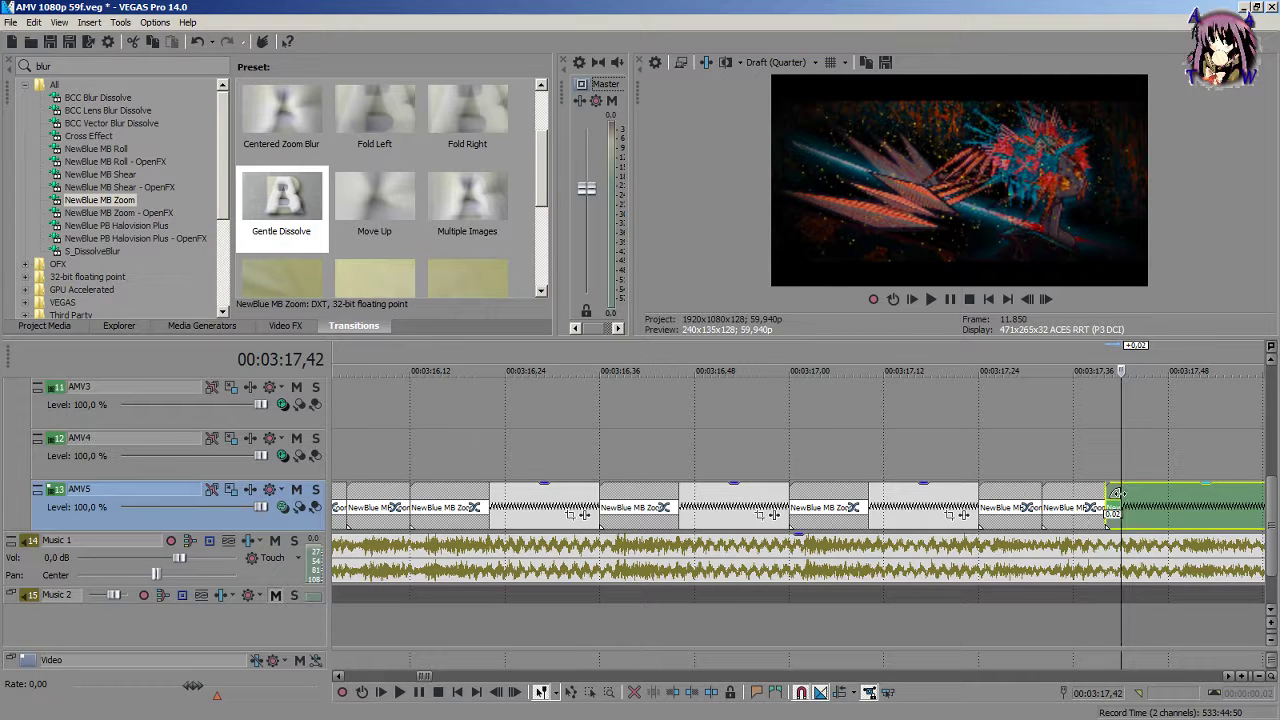
pyautogui.hotkey('ctrl', 'z')
pyautogui.hotkey('ctrl', 'z')
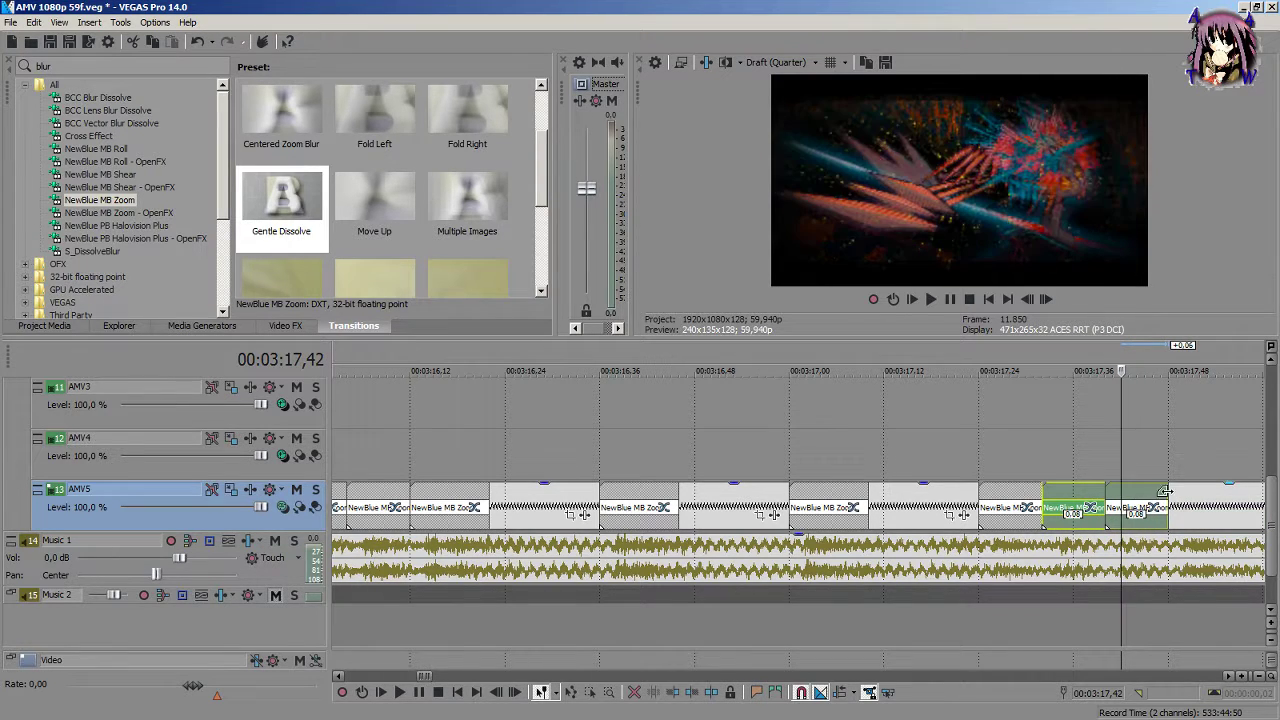
# Step: Split the AMV5 clip at 00:03:17,50 and overlap the pieces from 00:03:17,48 for a 10-frame zoom transition
pyautogui.click(1188, 520)
pyautogui.scroll(4, 1188, 522)
pyautogui.moveTo(808, 527); pyautogui.dragTo(735, 512)
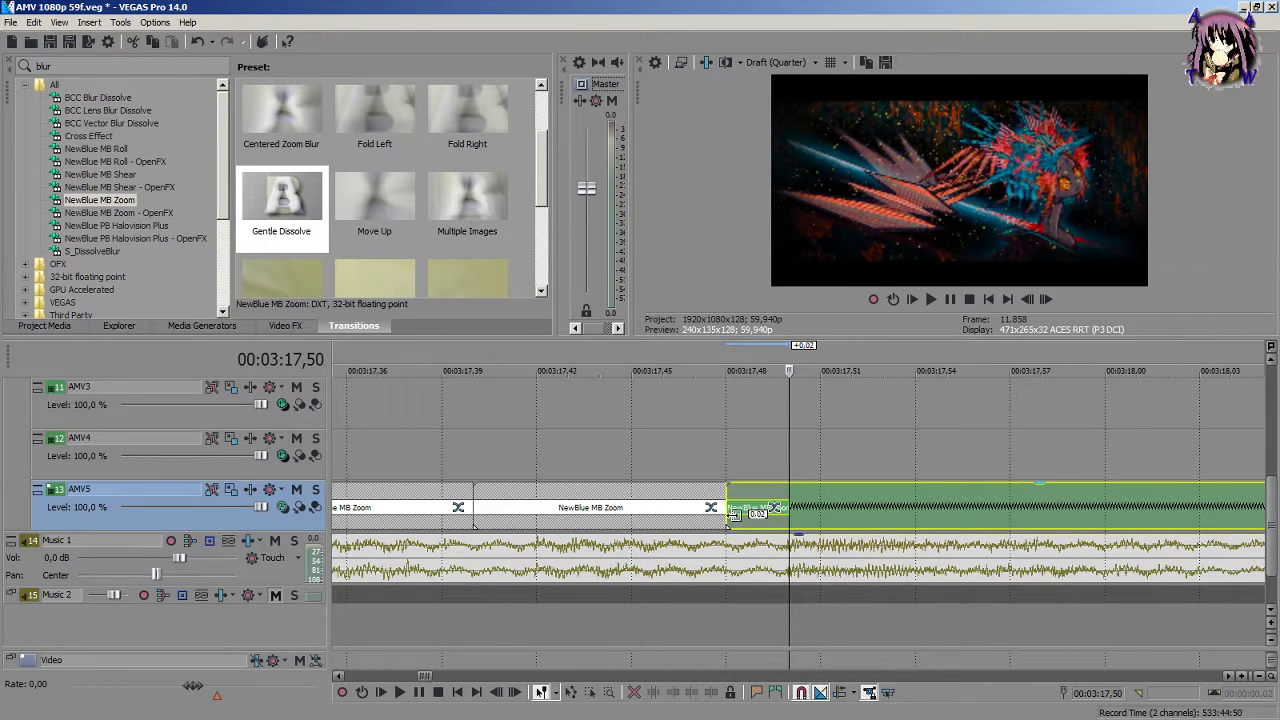
pyautogui.scroll(-4, 735, 512)
pyautogui.hotkey('ctrl', 'z')
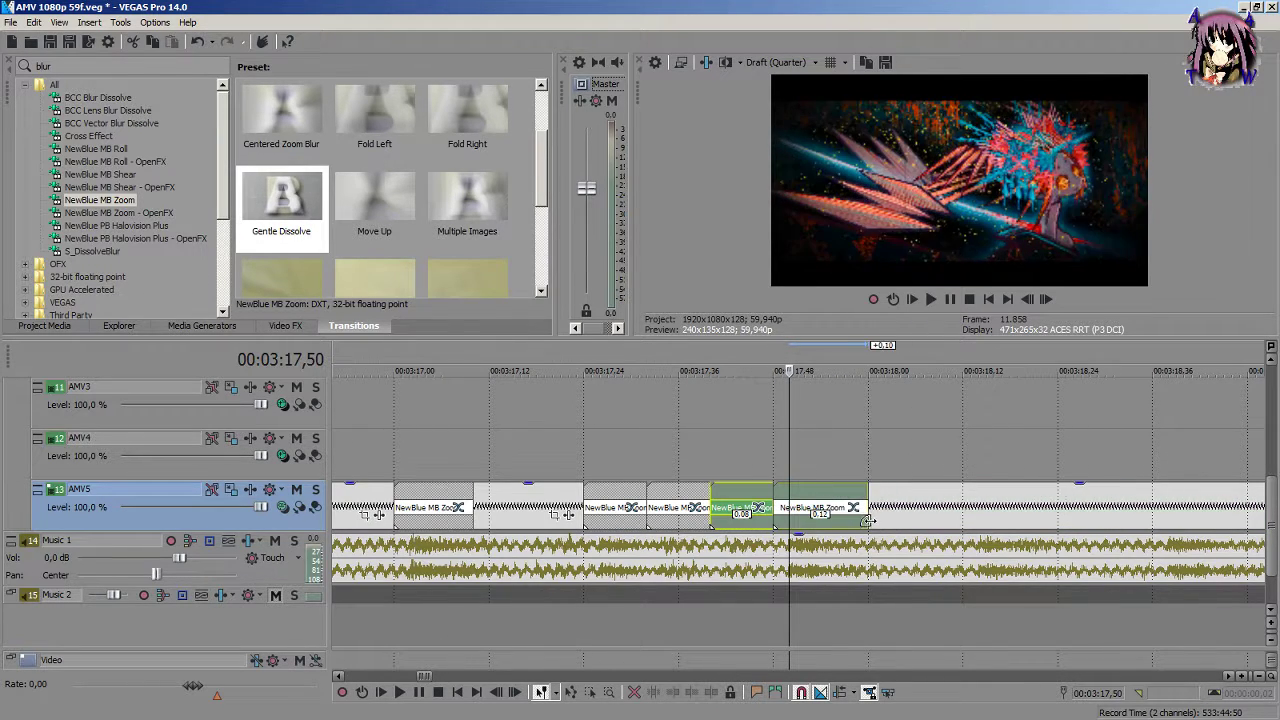
pyautogui.moveTo(868, 521); pyautogui.dragTo(852, 521)
# Step: Split the AMV5 clip just after 00:03:18,12 and overlap the pieces from that time for a 10-frame zoom transition
pyautogui.scroll(-2, 853, 522)
pyautogui.click(938, 515)
pyautogui.moveTo(938, 515); pyautogui.dragTo(979, 497)
# Step: Split the AMV5 clip at 00:03:18,38 and overlap the pieces from 00:03:18,36 for a 10-frame zoom transition
pyautogui.click(1075, 518)
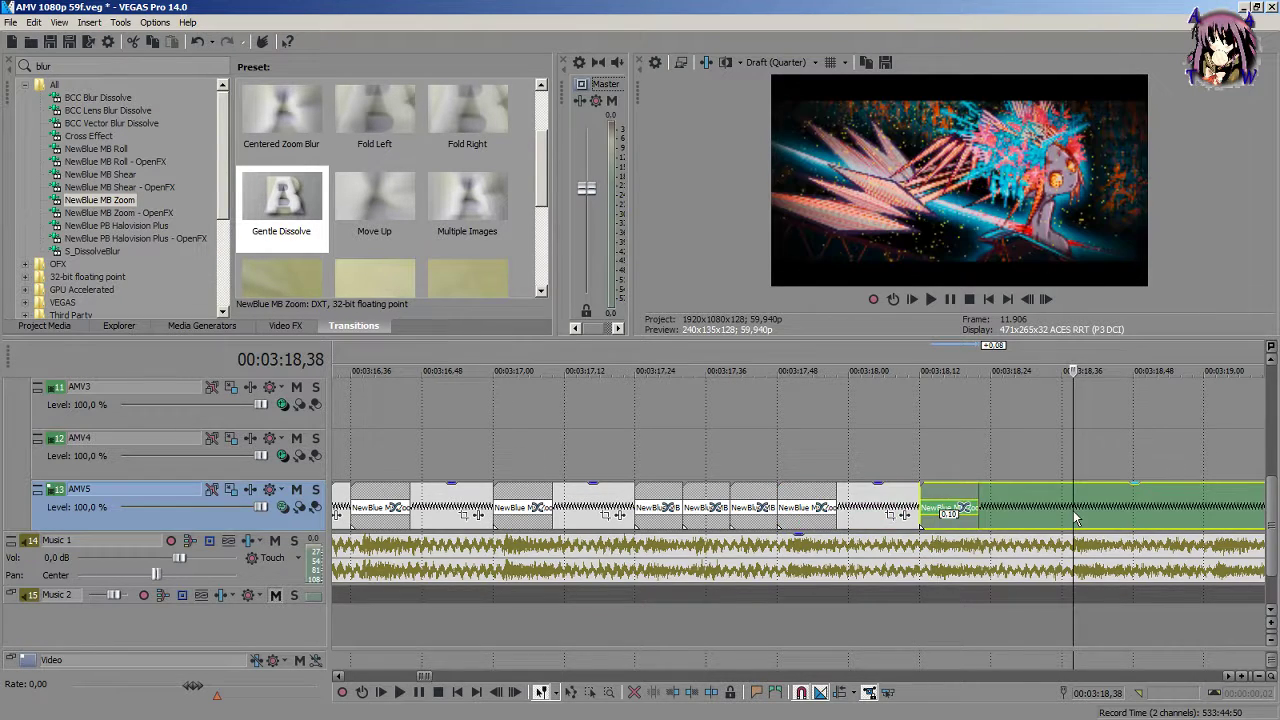
pyautogui.scroll(3, 1075, 518)
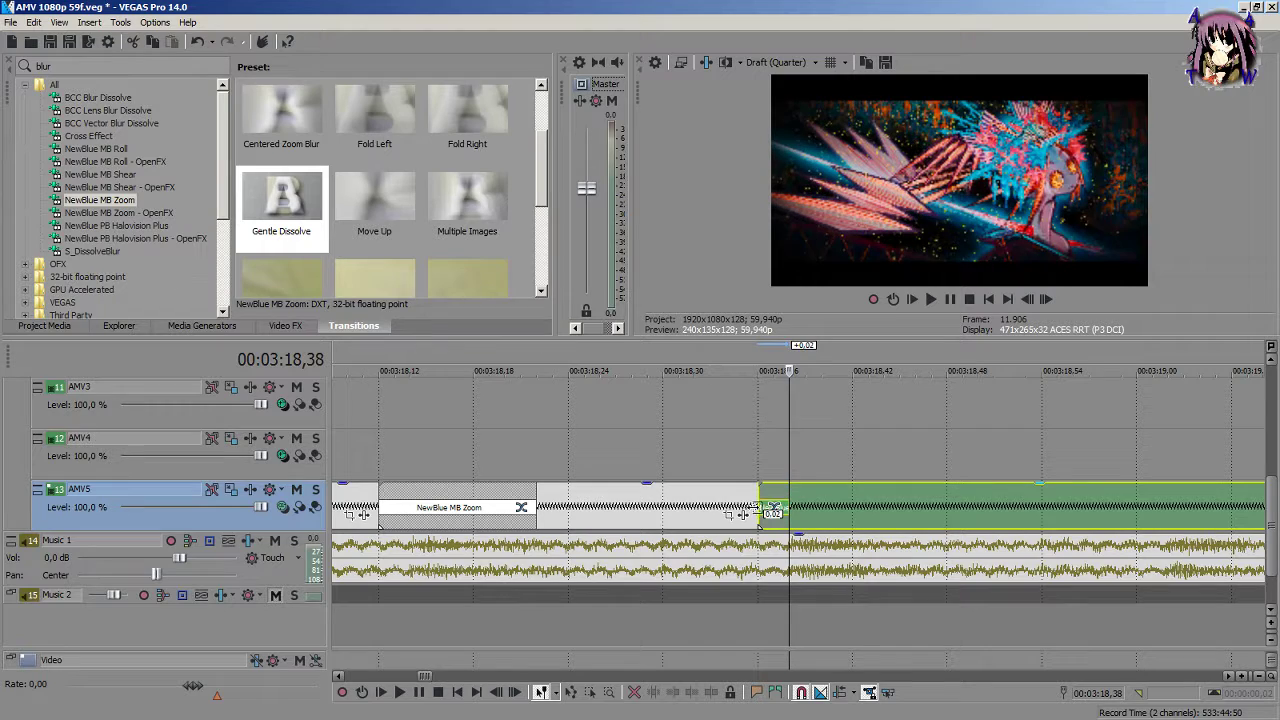
pyautogui.moveTo(786, 510); pyautogui.dragTo(912, 524)
pyautogui.scroll(-3, 930, 528)
# Step: Split the AMV5 clip at 00:03:19,02 and overlap the pieces from 00:03:19,00 for a 25-frame zoom transition
pyautogui.press('space')
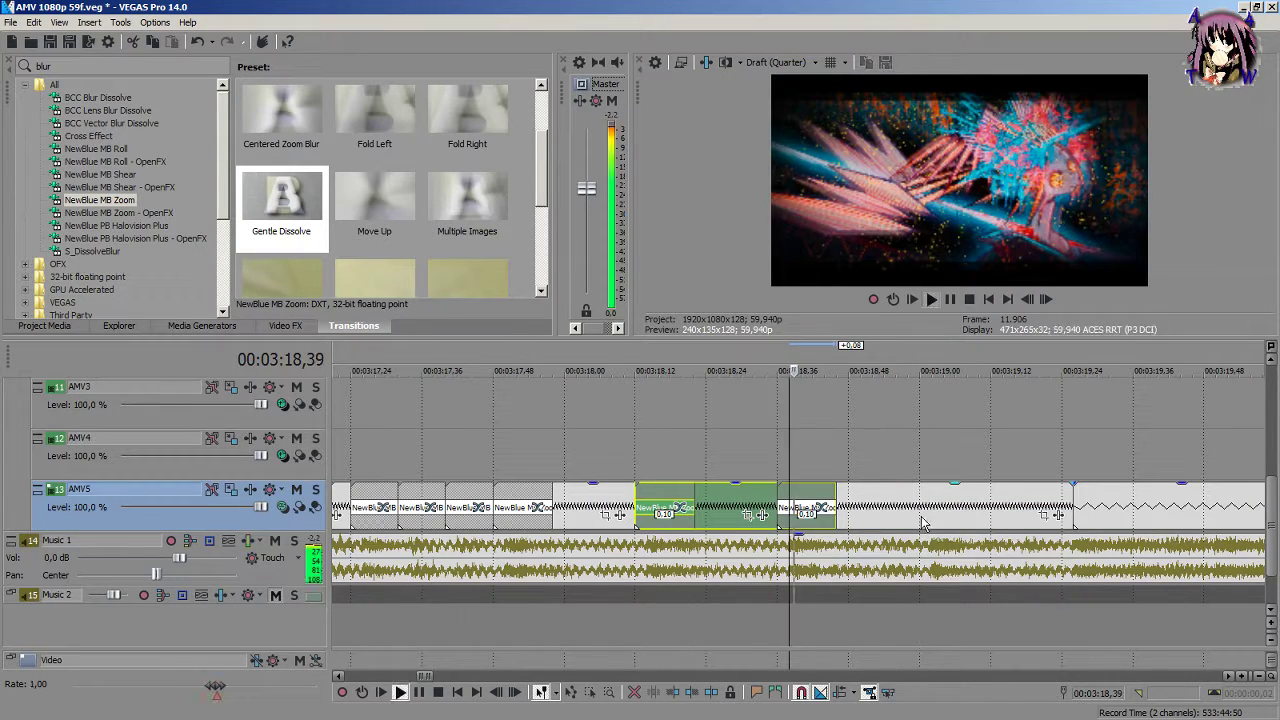
pyautogui.click(930, 516)
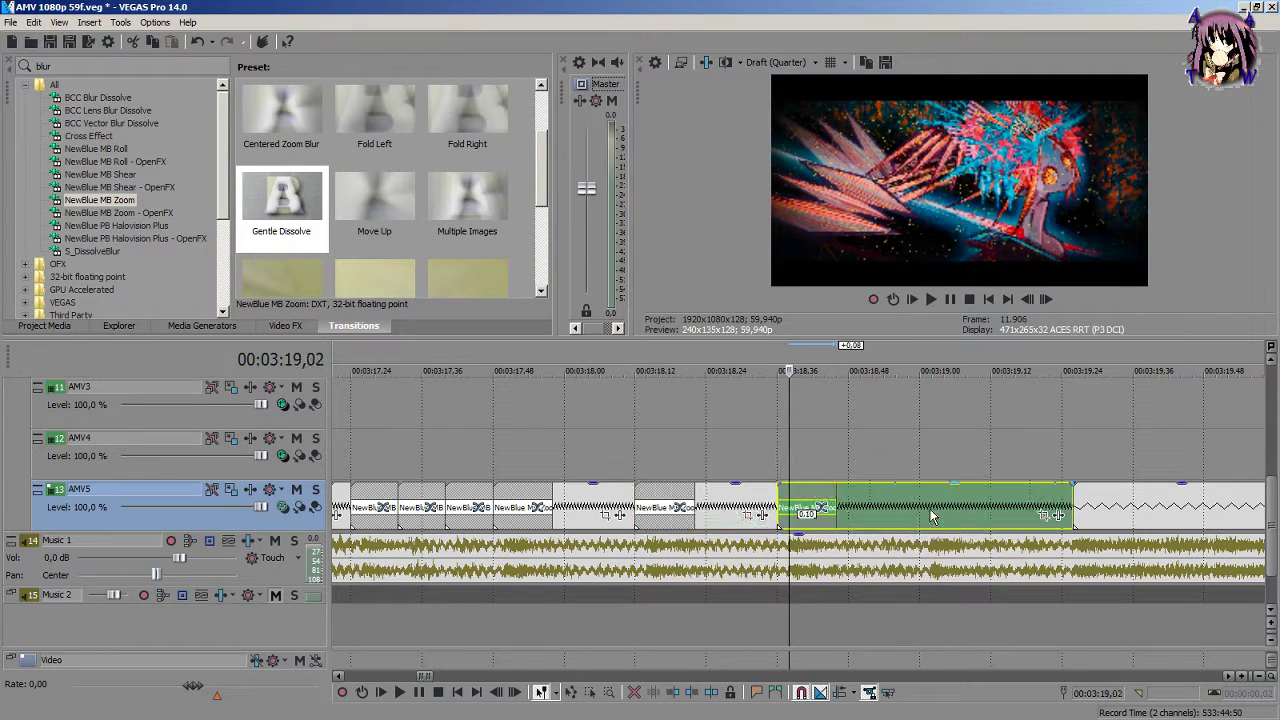
pyautogui.moveTo(932, 500); pyautogui.dragTo(921, 504)
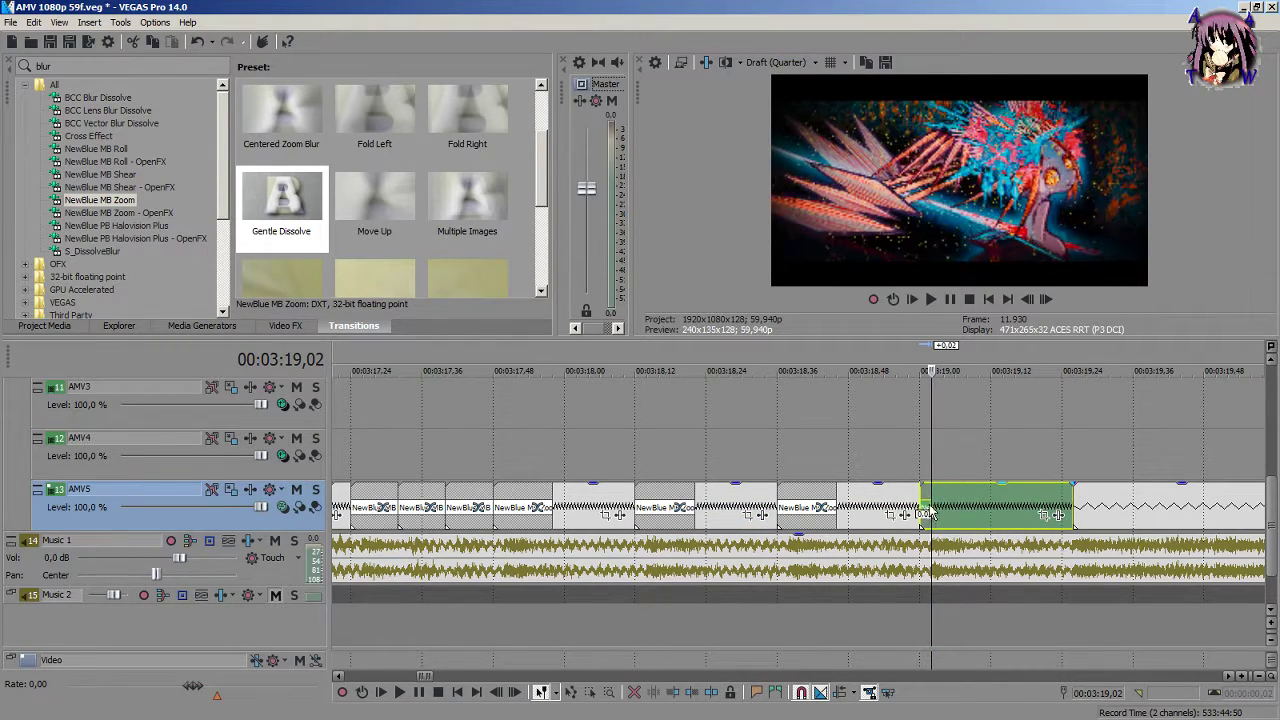
pyautogui.moveTo(933, 513); pyautogui.dragTo(1070, 515)
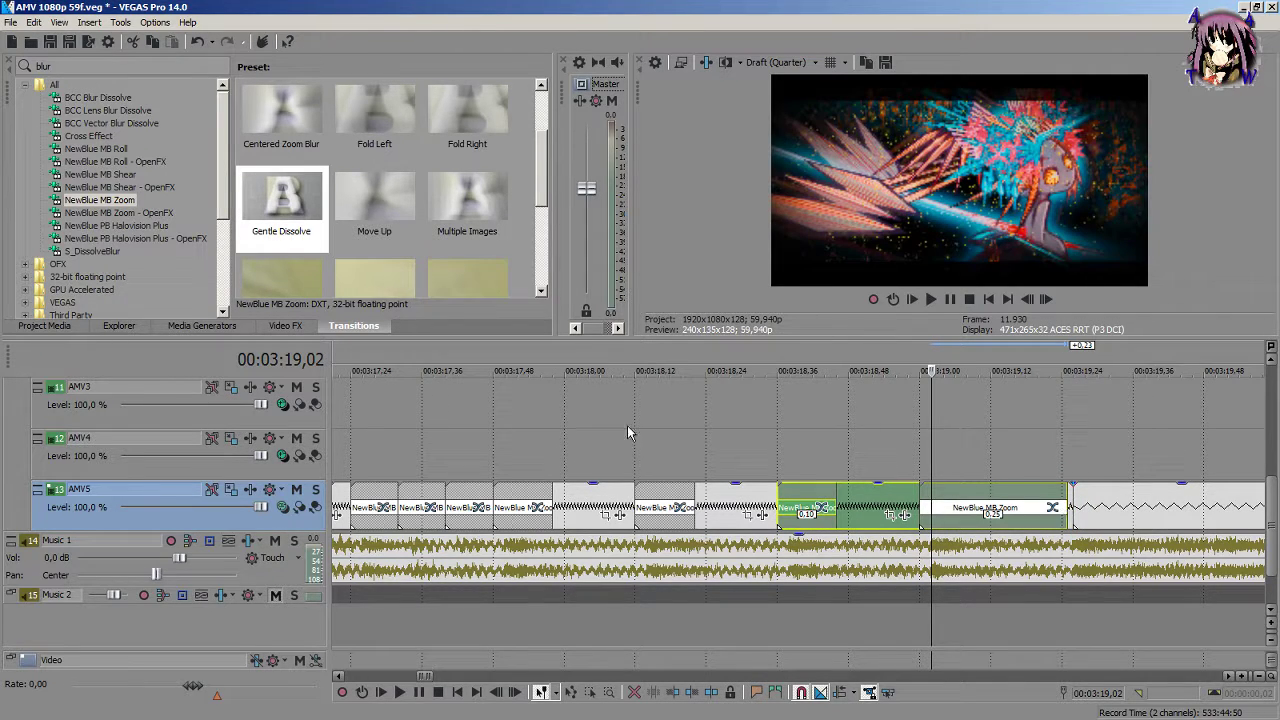
# Step: Apply the NewBlue MB Zoom preset Multiple Images to the 25-frame transition on AMV5 and close its settings
pyautogui.moveTo(467, 205); pyautogui.dragTo(962, 509)
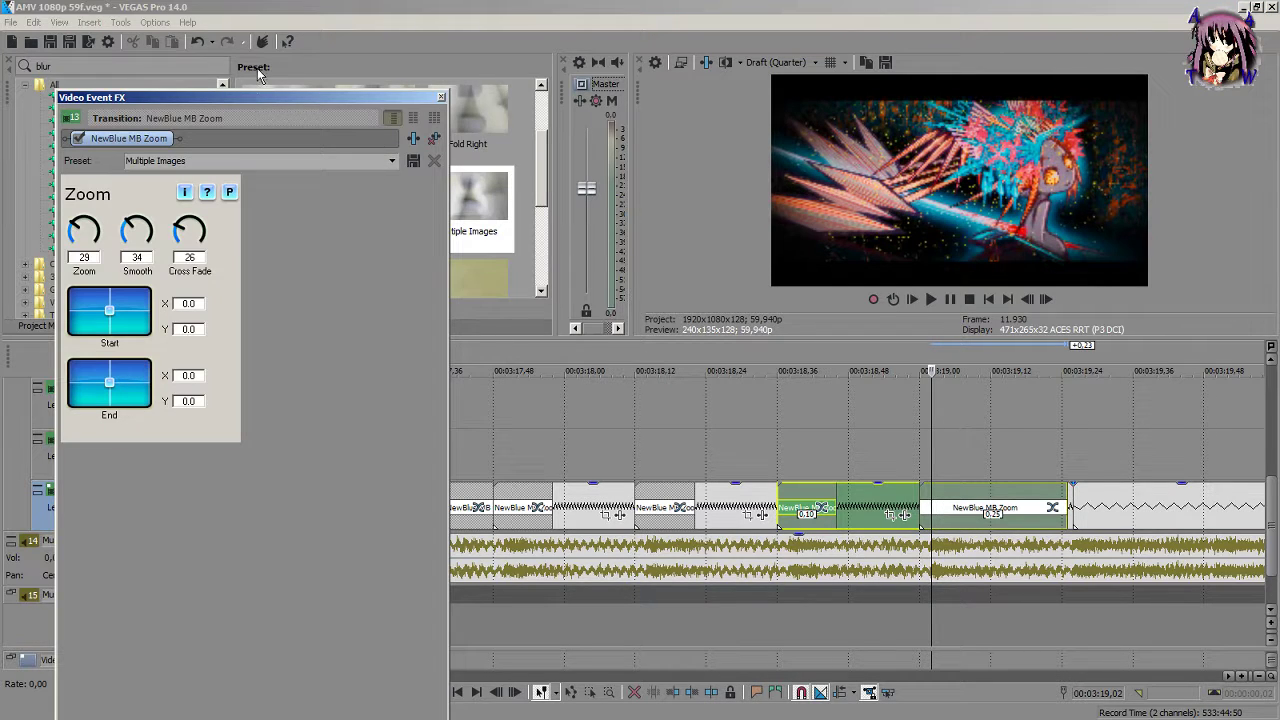
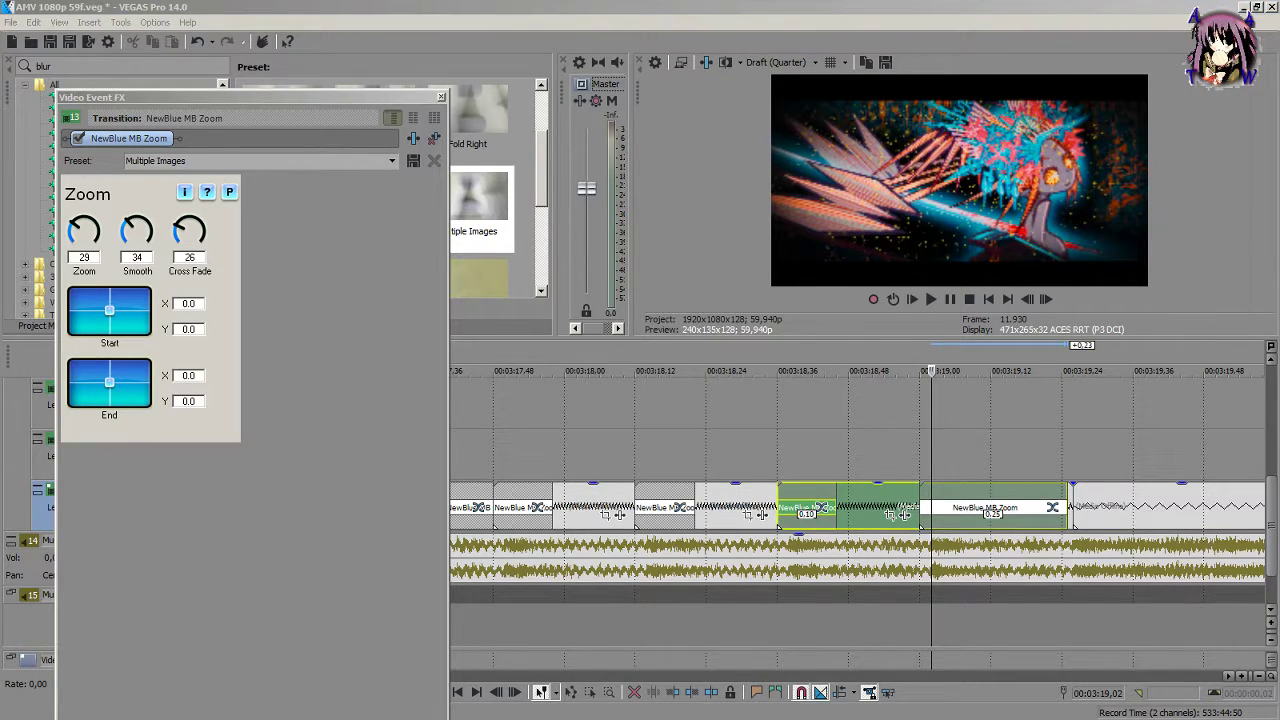
pyautogui.moveTo(900, 8); pyautogui.dragTo(918, 47)
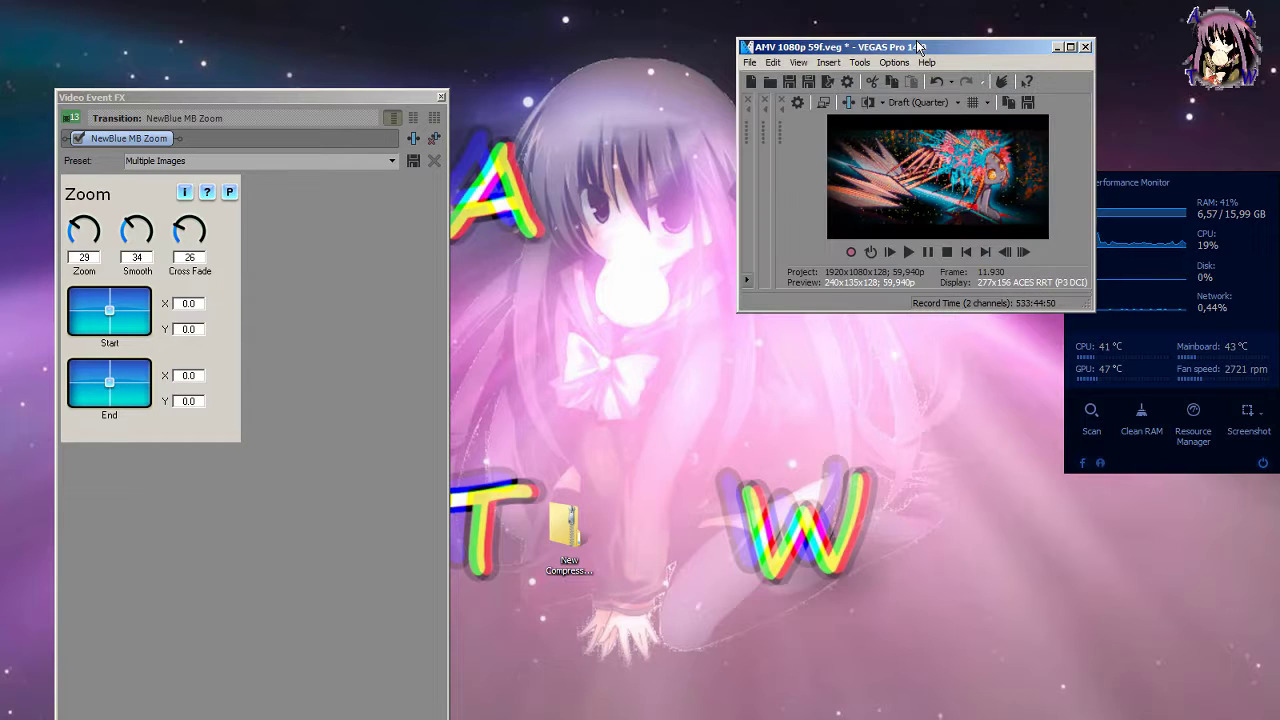
pyautogui.doubleClick(903, 47)
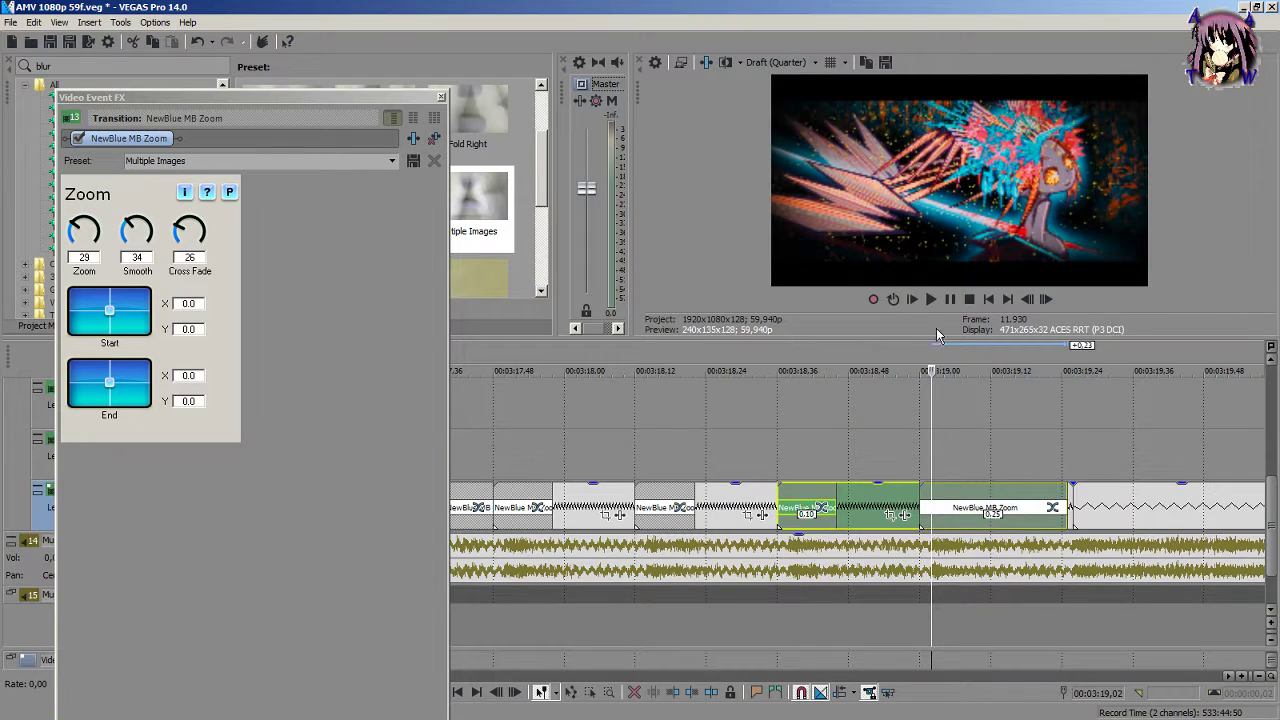
pyautogui.click(871, 443)
pyautogui.scroll(-5, 871, 443)
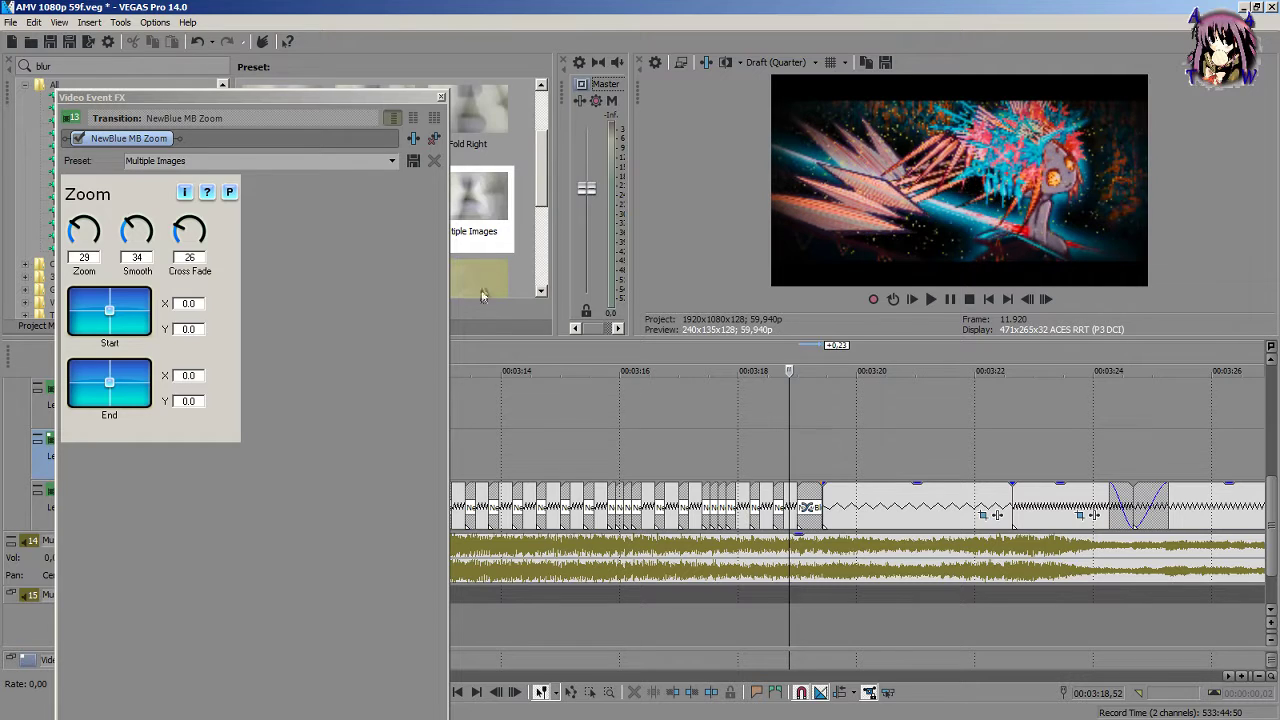
pyautogui.click(443, 101)
# Step: Play the AMV5 section from just before 00:03:10 through the long zoom transition to check its timing against the music
pyautogui.scroll(-3, 566, 456)
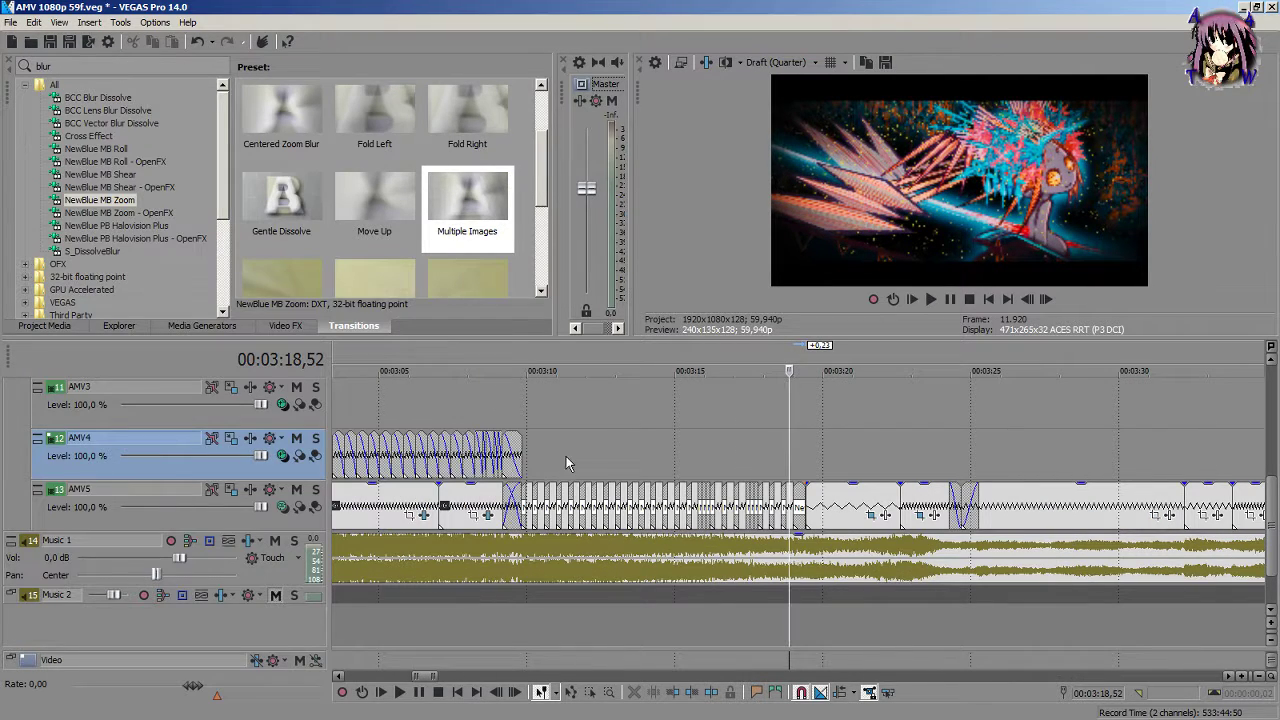
pyautogui.click(523, 414)
pyautogui.press('space')
pyautogui.scroll(5, 614, 420)
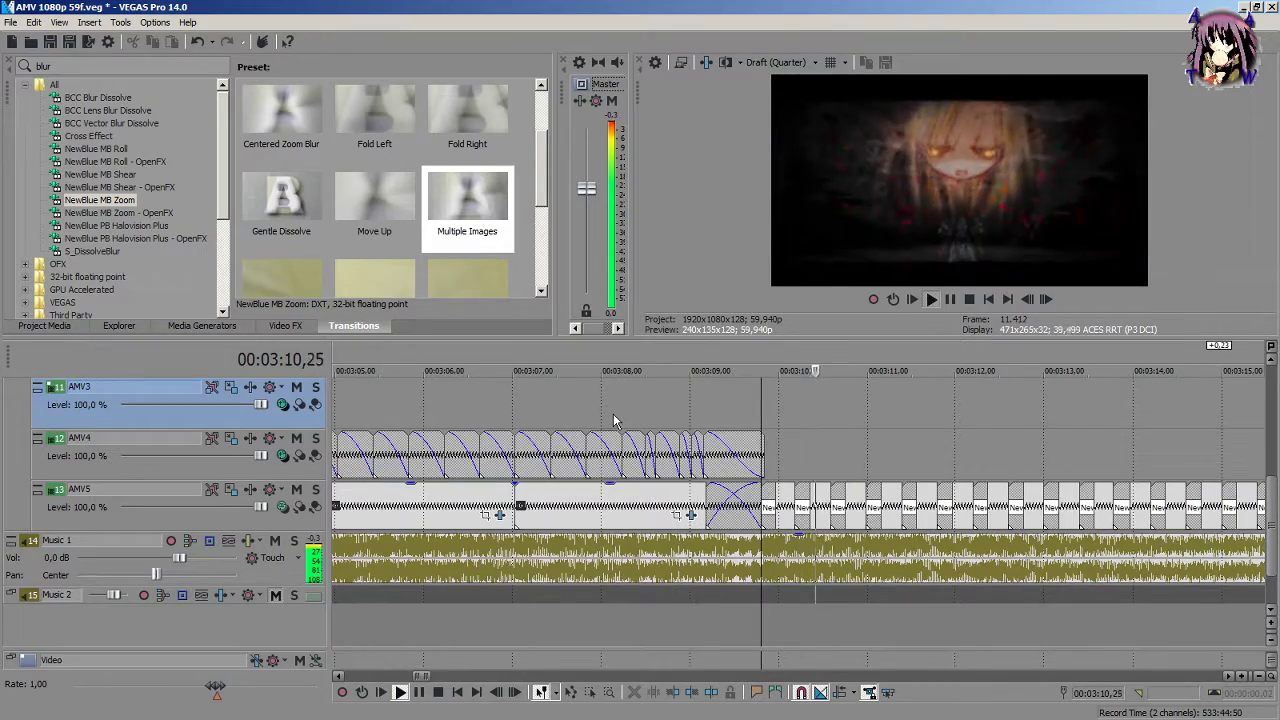
pyautogui.scroll(-3, 614, 420)
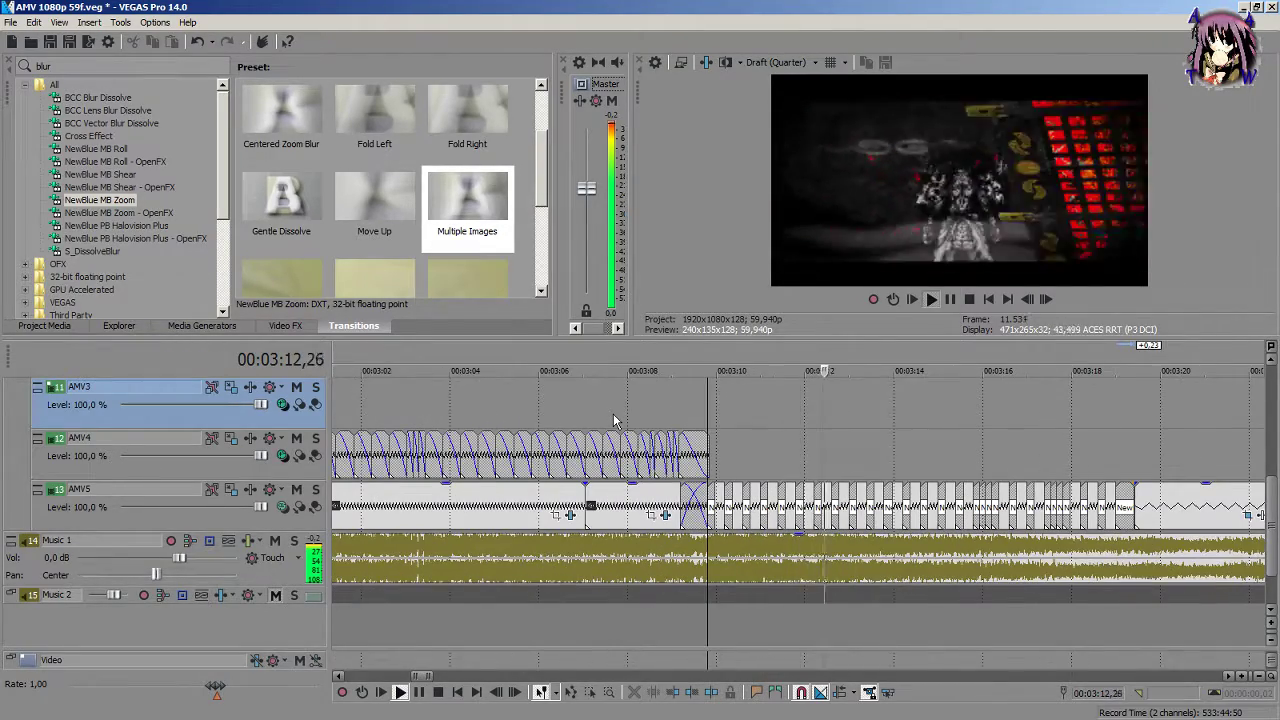
pyautogui.scroll(-3, 614, 420)
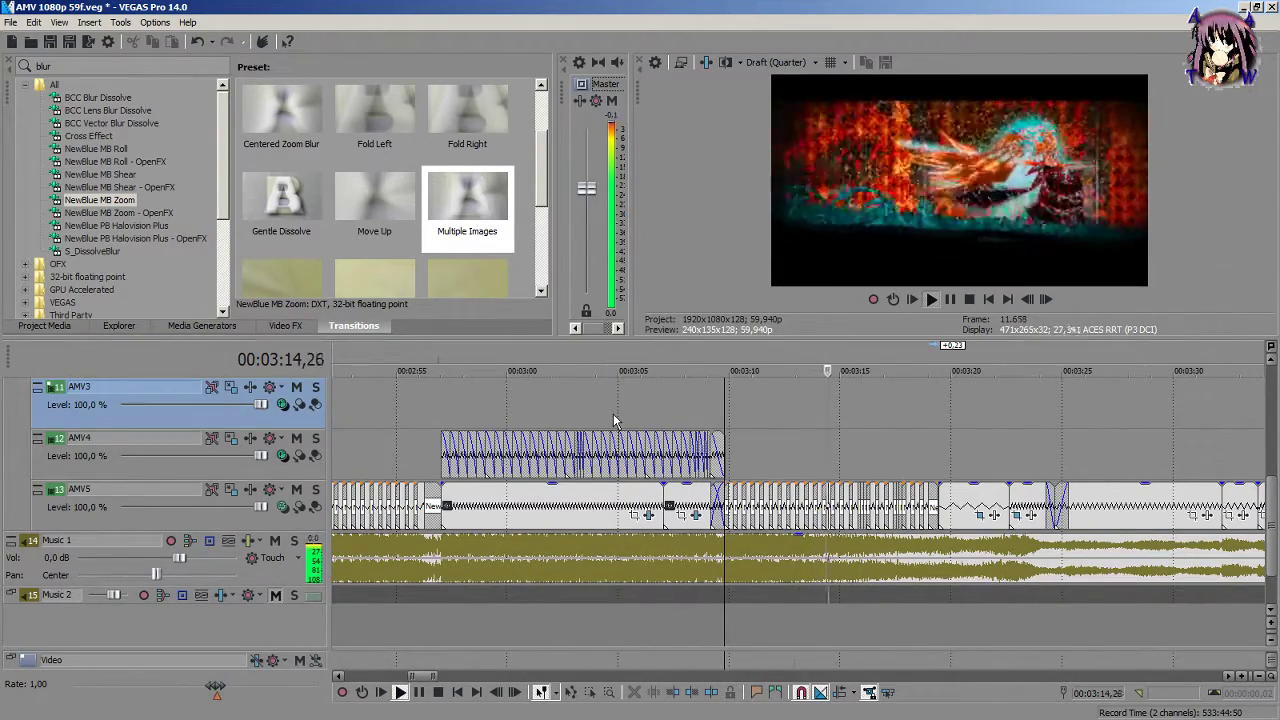
pyautogui.scroll(5, 614, 420)
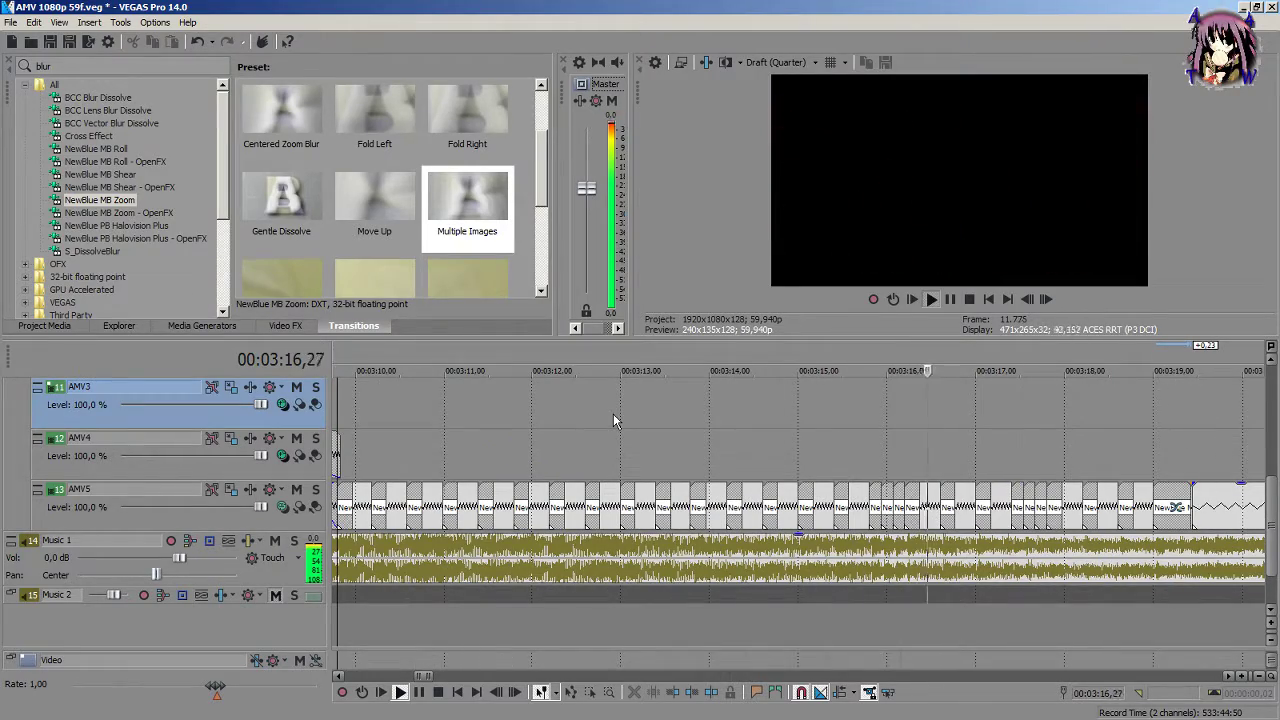
pyautogui.scroll(2, 614, 420)
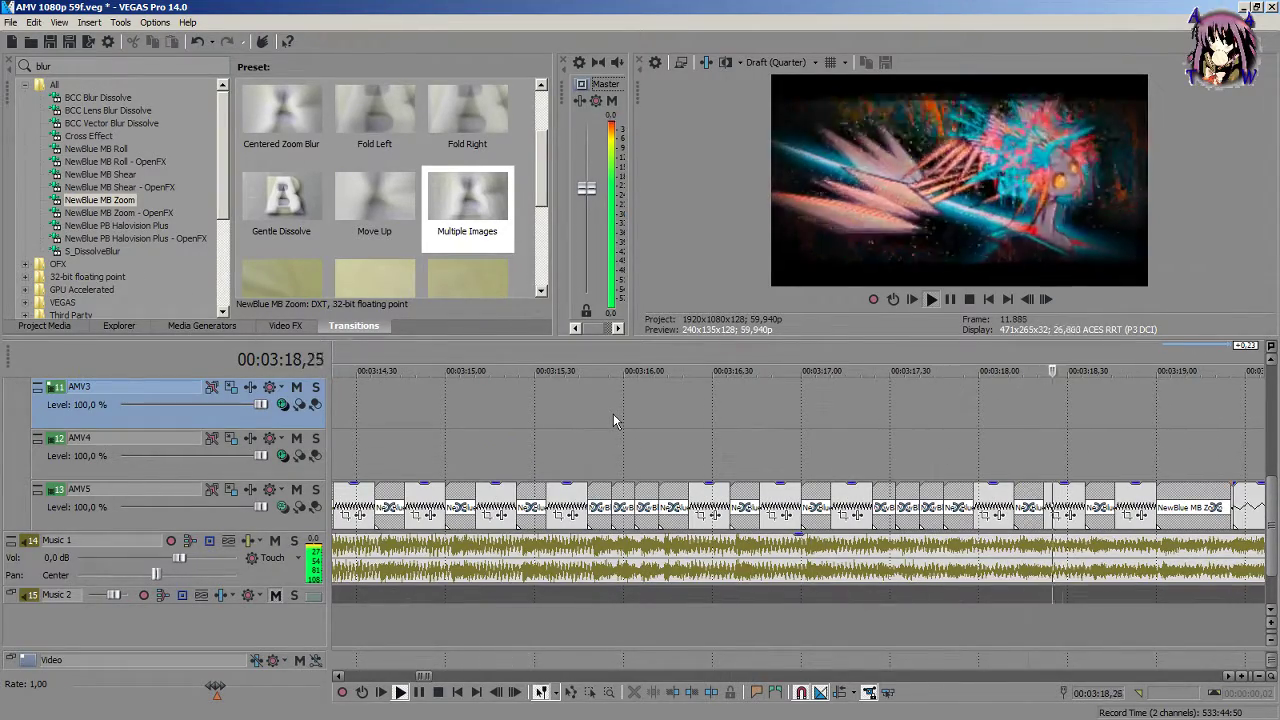
pyautogui.scroll(-2, 614, 415)
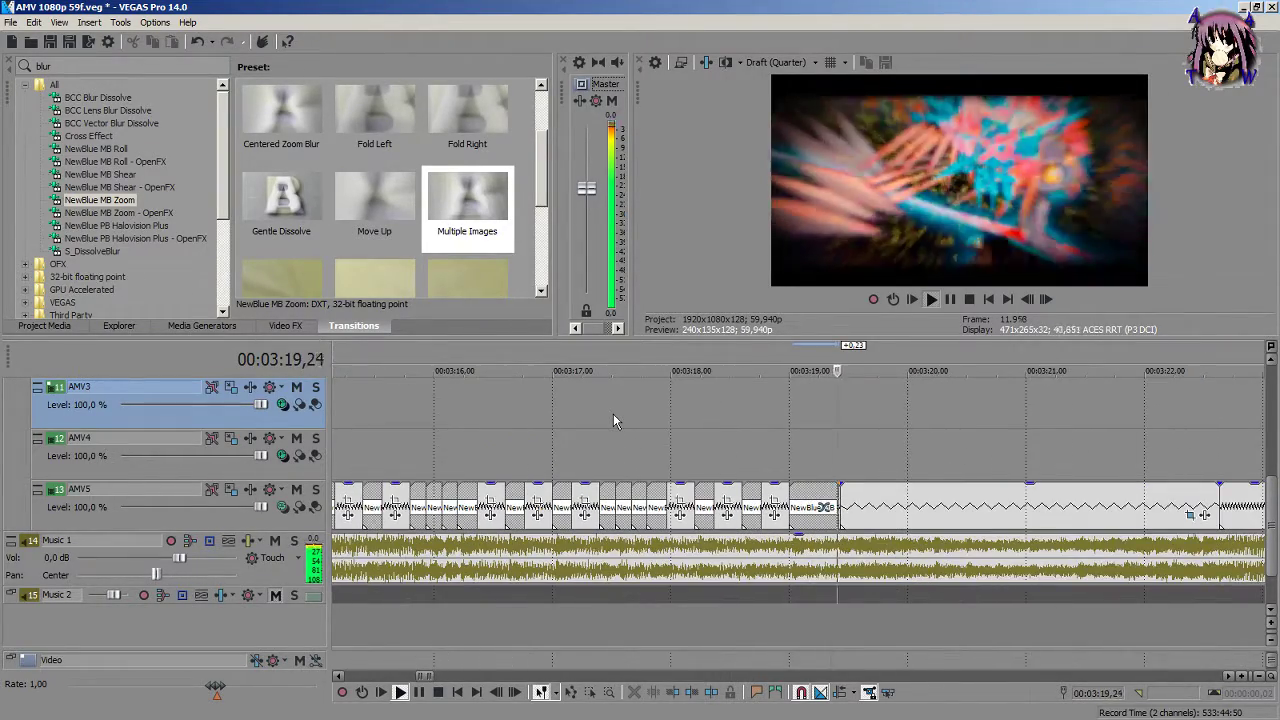
pyautogui.click(791, 447)
pyautogui.scroll(3, 791, 447)
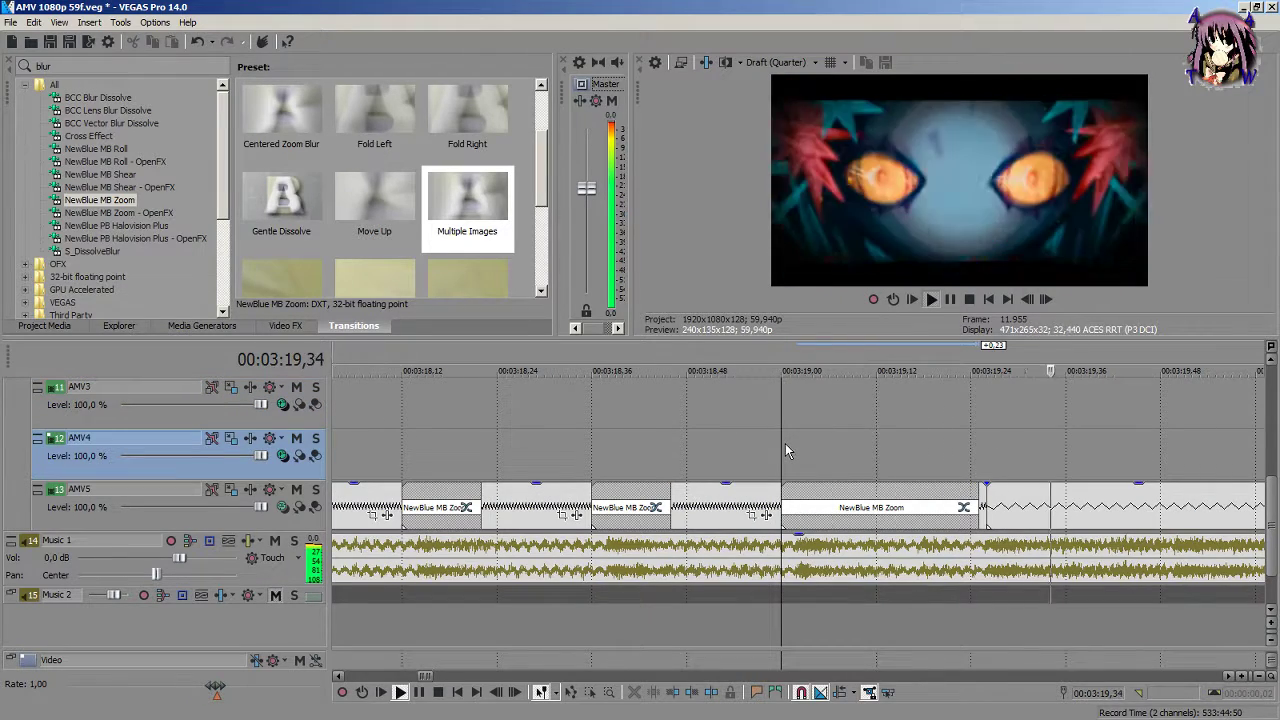
pyautogui.press('space')
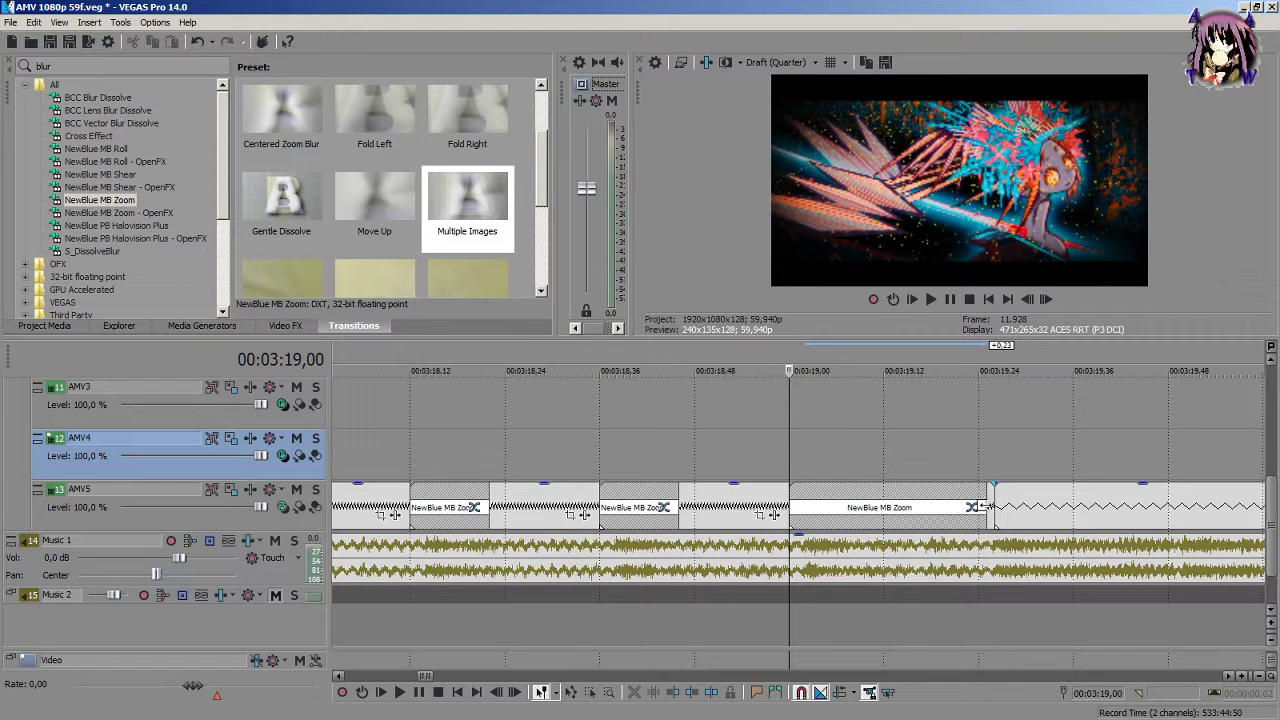
# Step: Extend the start of the AMV5 clip after the long zoom transition back to 00:03:19,24 for a 2-frame crossfade and preview it
pyautogui.click(988, 478)
pyautogui.scroll(4, 988, 478)
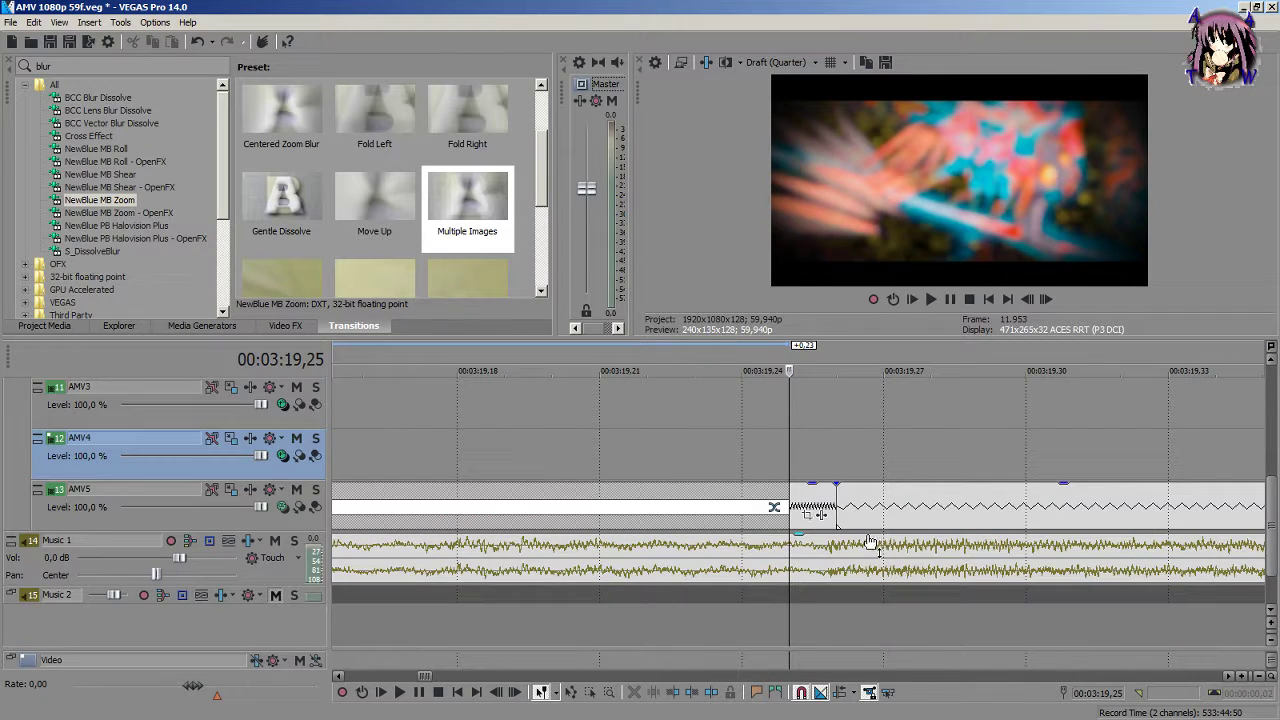
pyautogui.click(827, 498)
pyautogui.moveTo(838, 497); pyautogui.dragTo(750, 515)
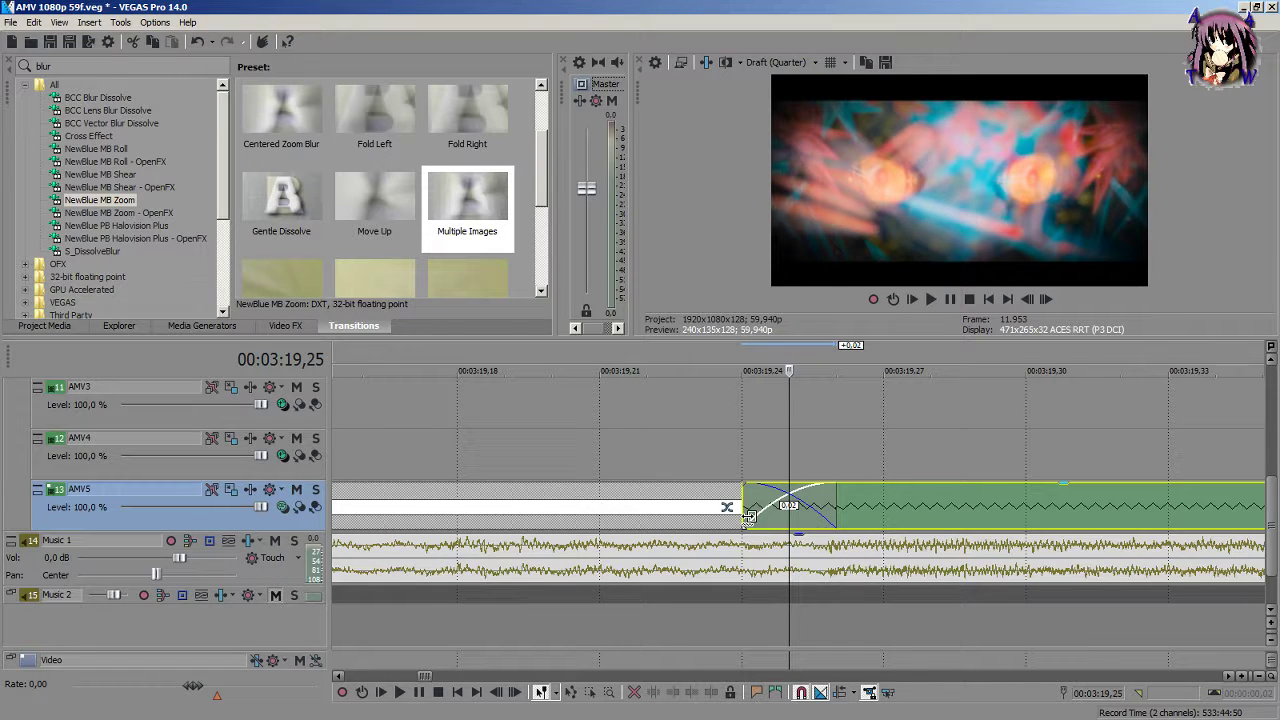
pyautogui.scroll(-2, 702, 466)
pyautogui.click(648, 451)
pyautogui.press('space')
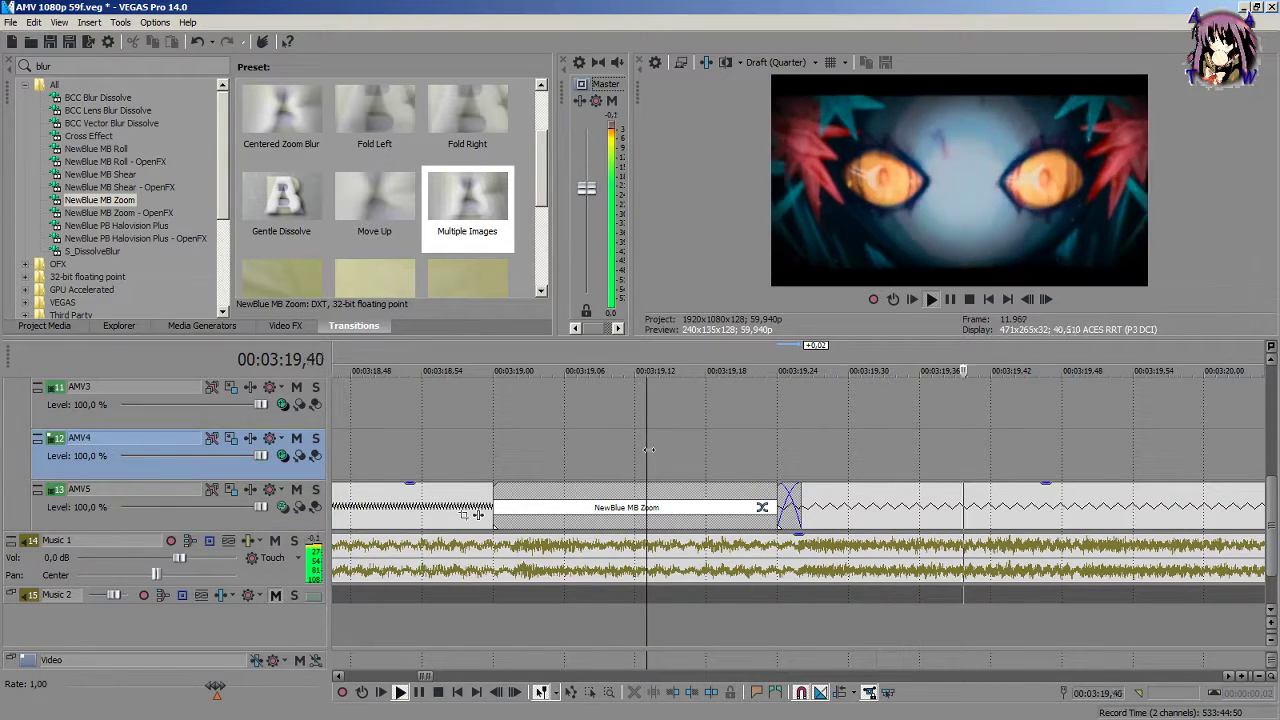
# Step: Lengthen the crossfade after the long zoom transition to 10 frames and apply the NewBlue MB Zoom preset Multiple Images to it
pyautogui.press('space')
pyautogui.press('space')
pyautogui.press('space')
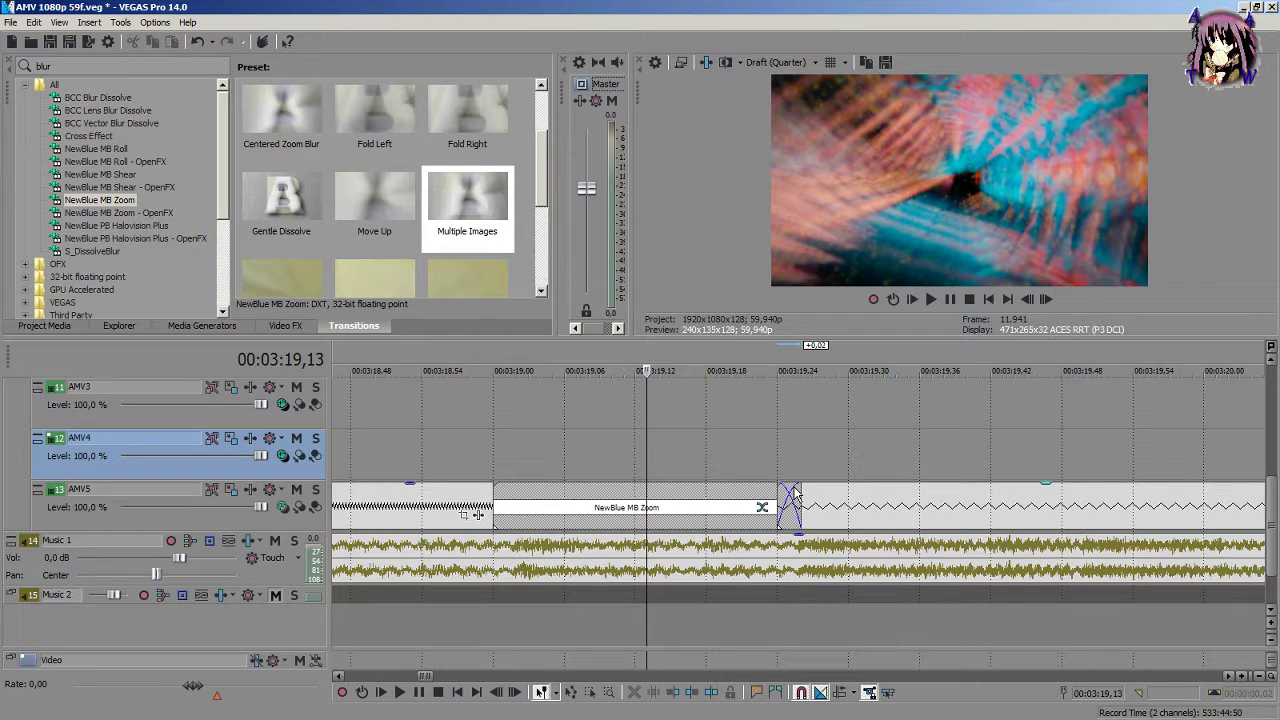
pyautogui.moveTo(797, 496); pyautogui.dragTo(887, 508)
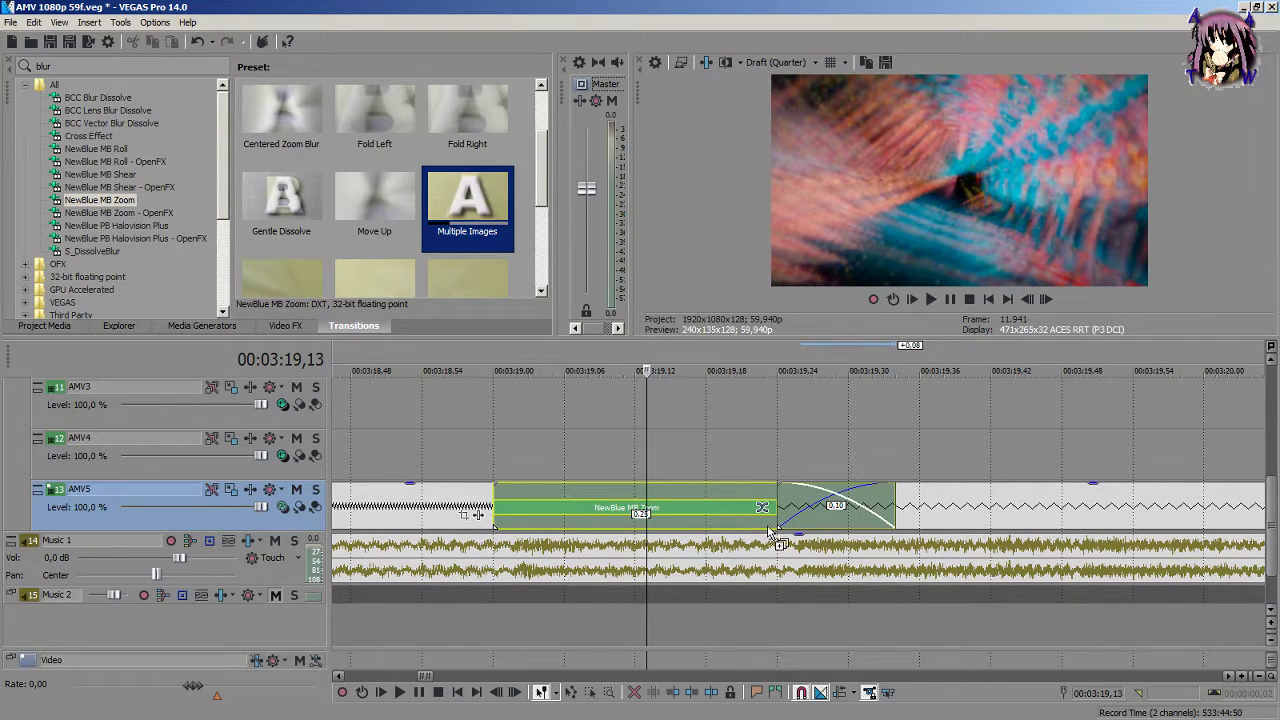
pyautogui.moveTo(812, 508); pyautogui.dragTo(814, 509)
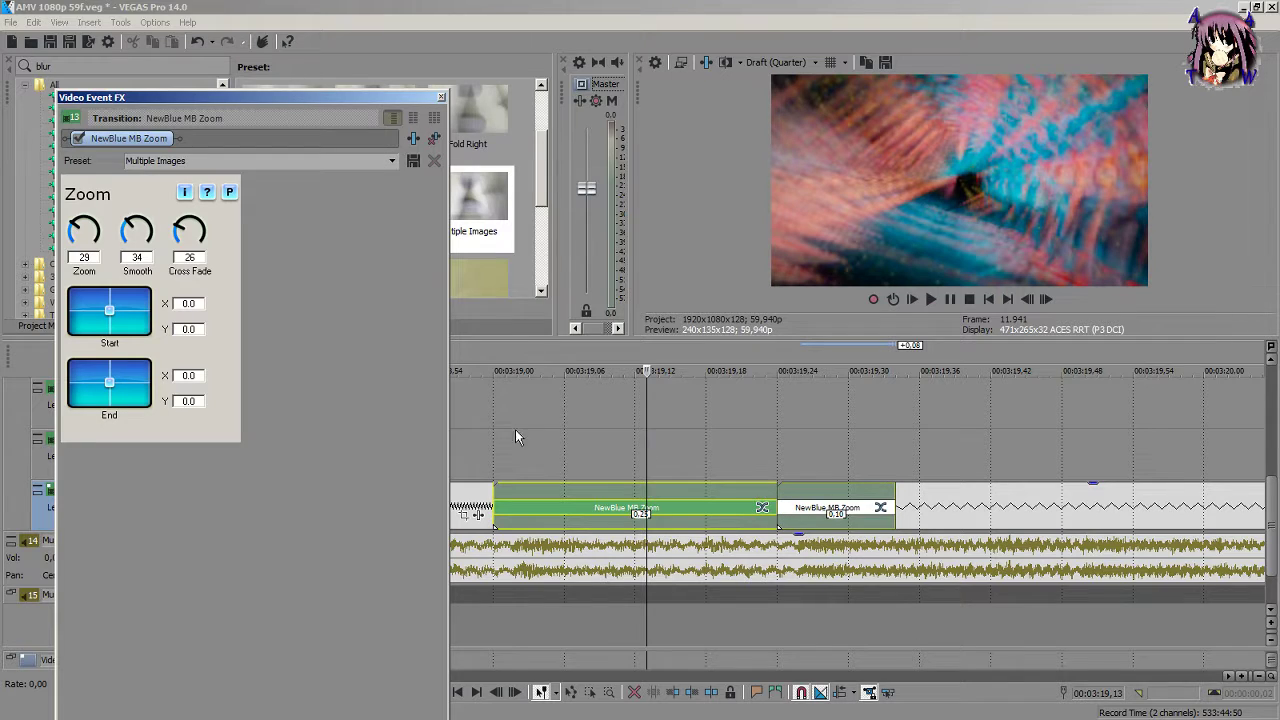
# Step: Play the AMV5 section from about 00:03:19 several times to check the two consecutive zoom transitions against the music
pyautogui.click(506, 432)
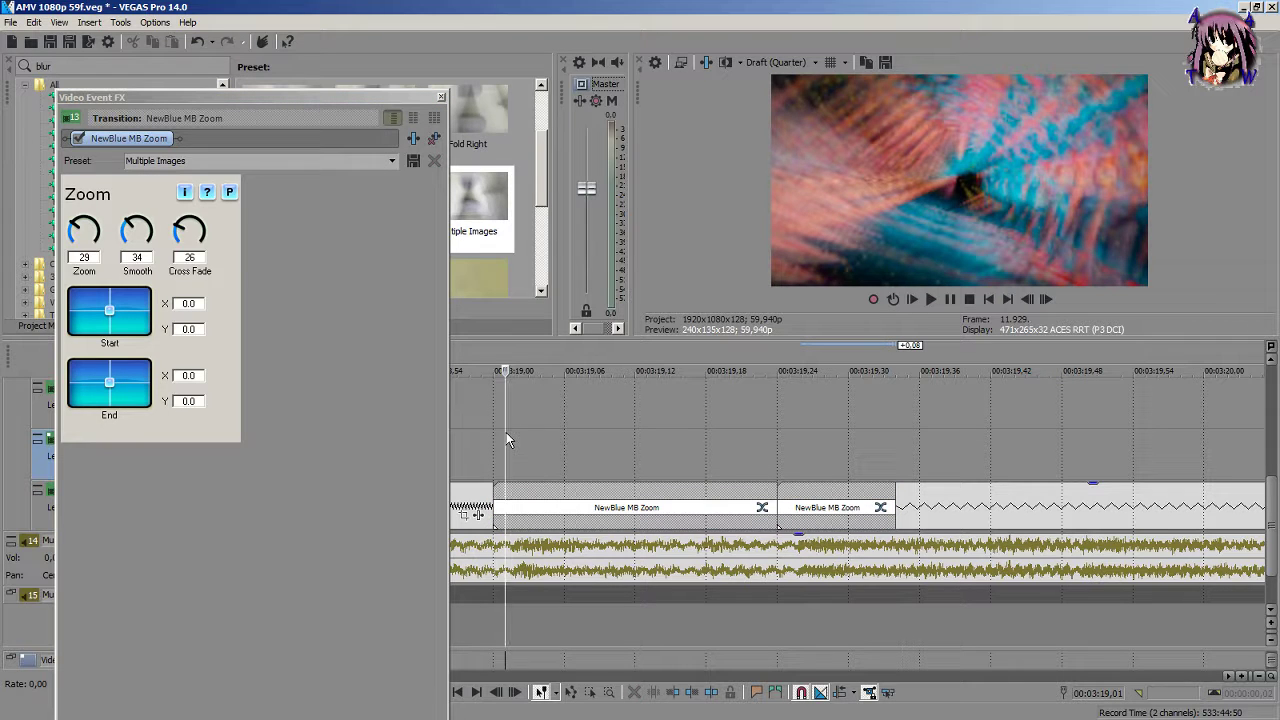
pyautogui.press('space')
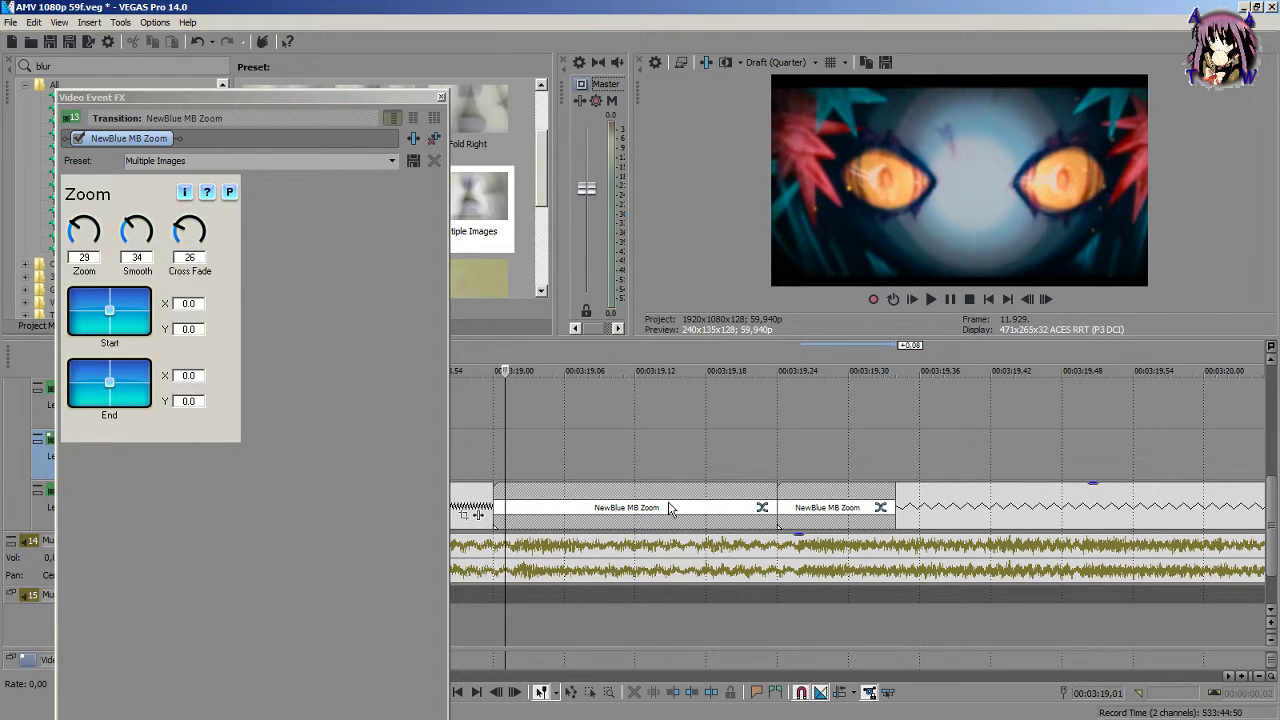
pyautogui.press('space')
pyautogui.click(790, 430)
pyautogui.press('space')
pyautogui.press('space')
pyautogui.click(741, 441)
pyautogui.press('space')
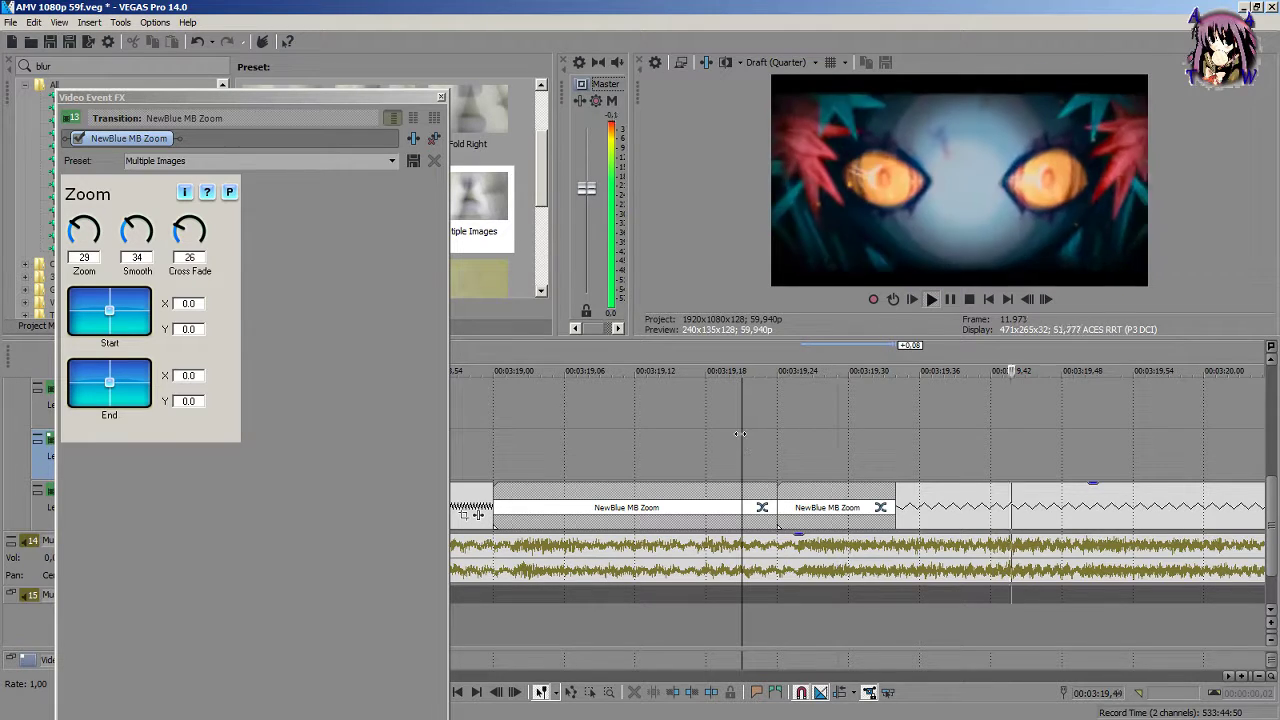
pyautogui.scroll(-5, 740, 435)
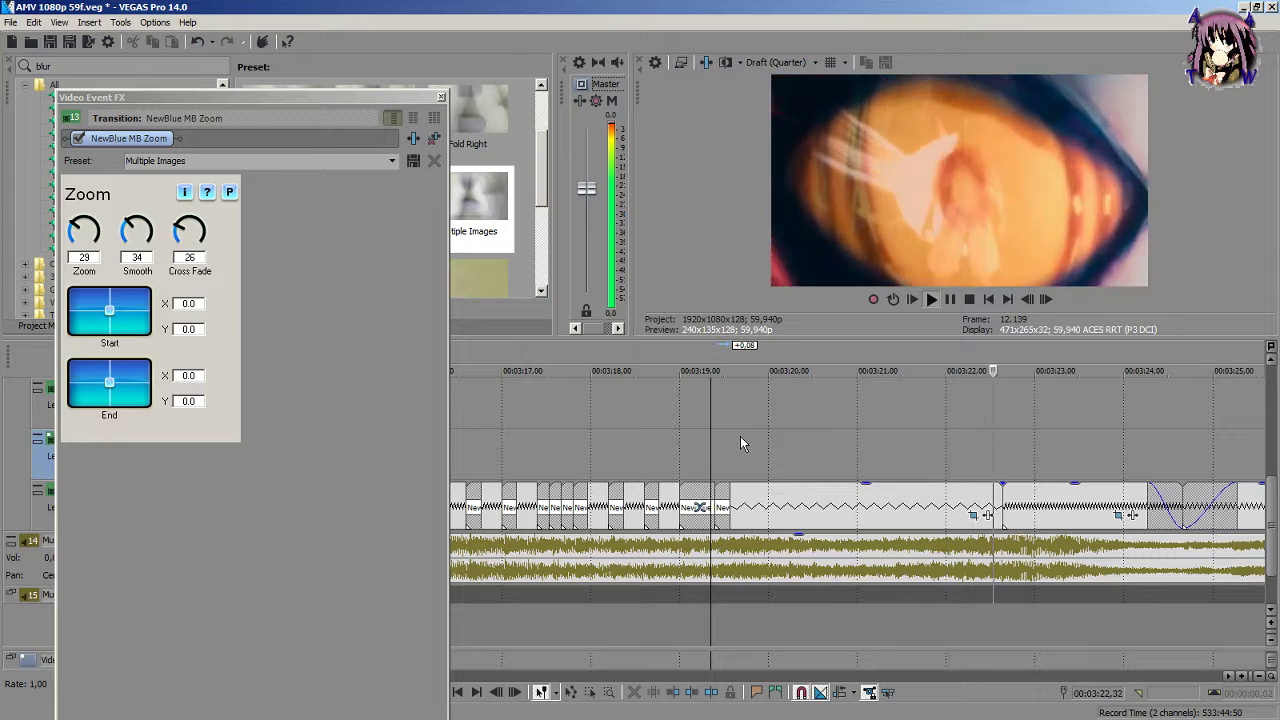
pyautogui.press('space')
pyautogui.click(693, 467)
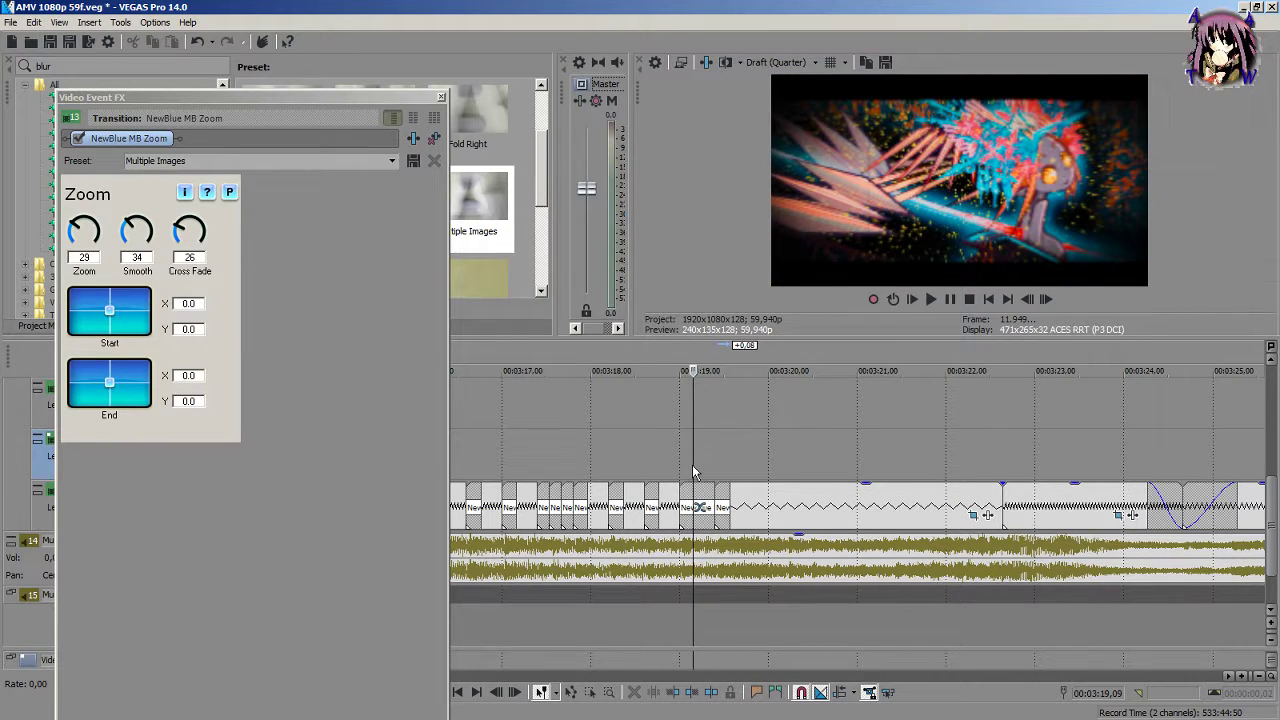
pyautogui.press('space')
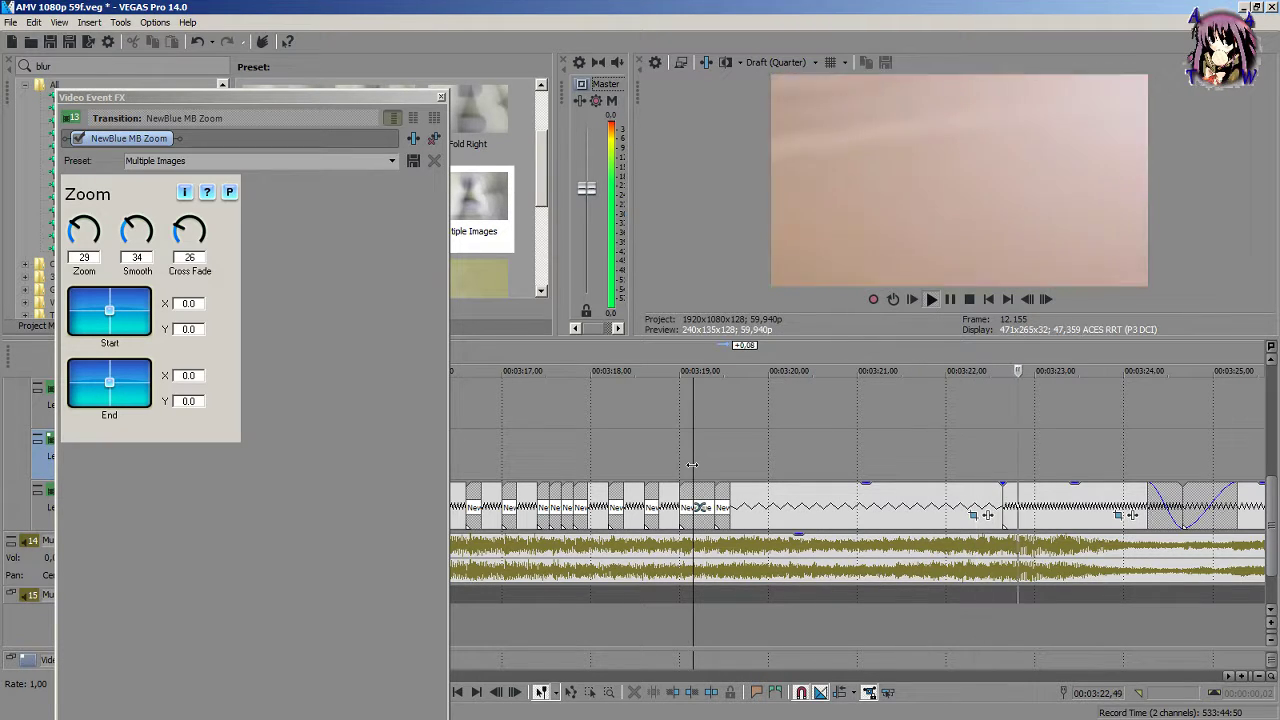
# Step: Move the AMV5 clip ending at 00:03:22,38 up to the AMV4 track and extend its end by 2,02 seconds
pyautogui.click(999, 429)
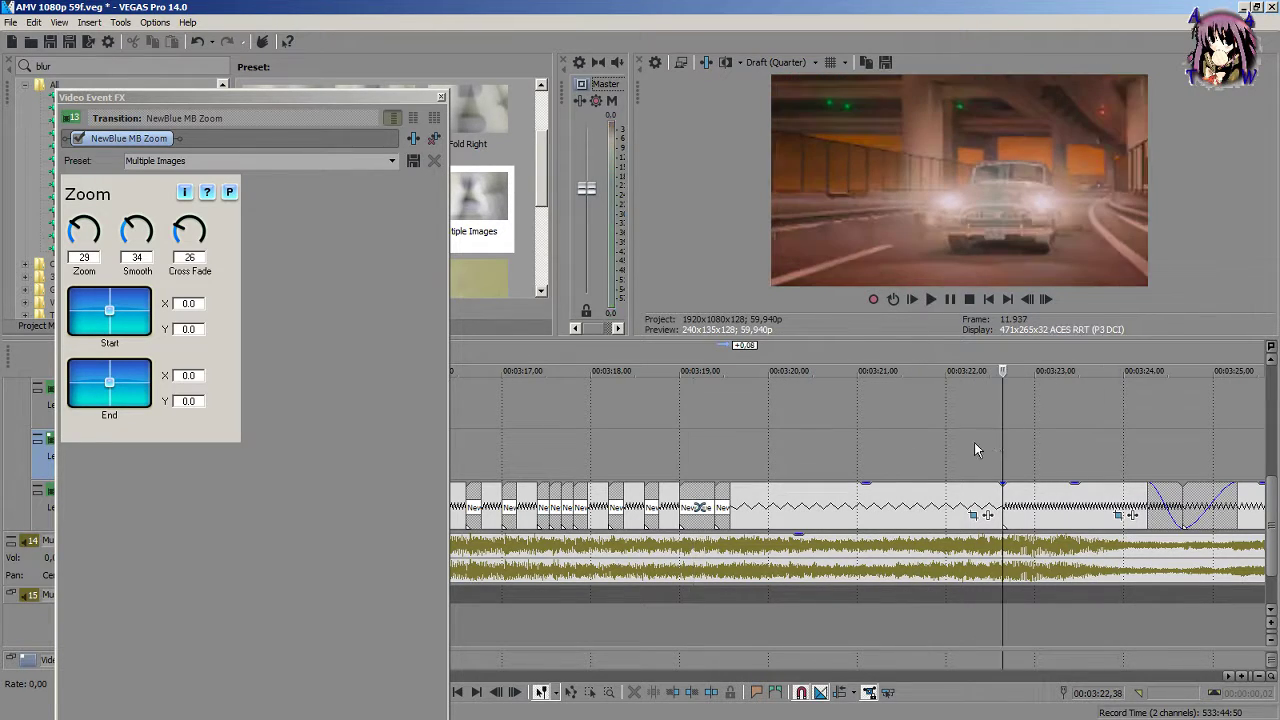
pyautogui.click(852, 512)
pyautogui.moveTo(838, 515); pyautogui.dragTo(829, 469)
pyautogui.scroll(-3, 810, 472)
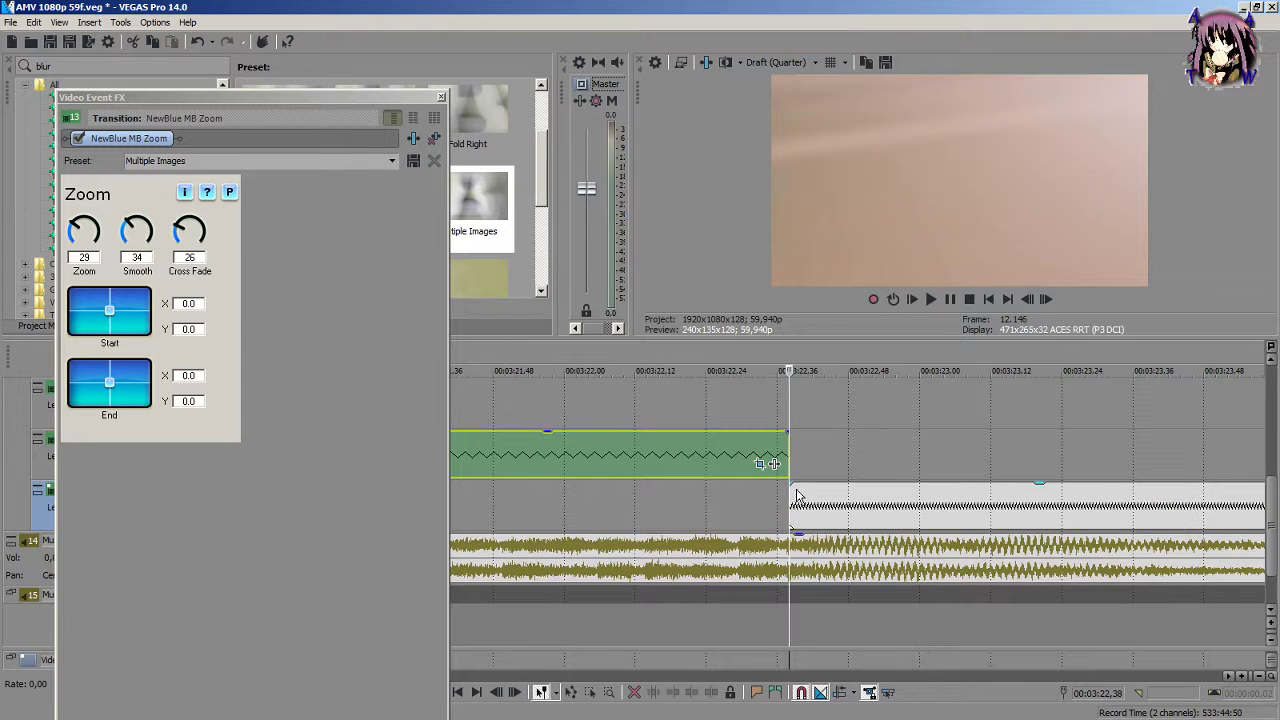
pyautogui.moveTo(801, 441); pyautogui.dragTo(911, 438)
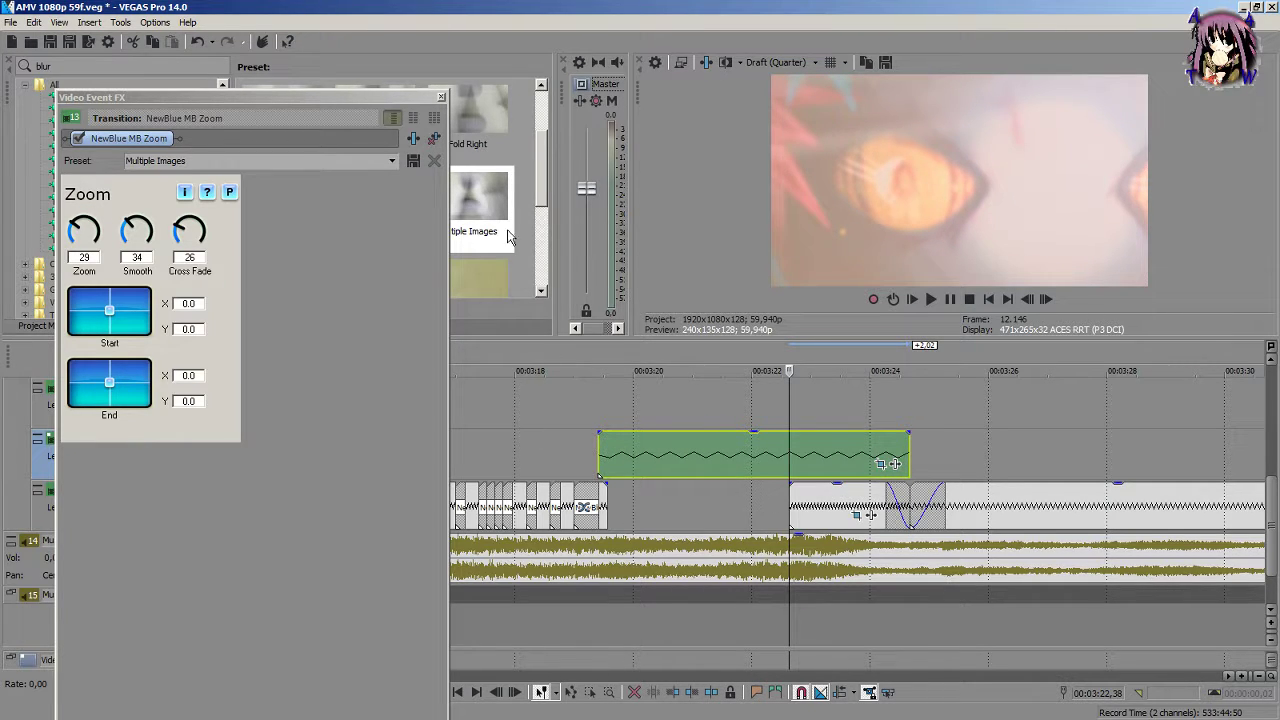
# Step: Close the transition settings, search the video effects for "coo" and select Cookie Cutter
pyautogui.click(441, 98)
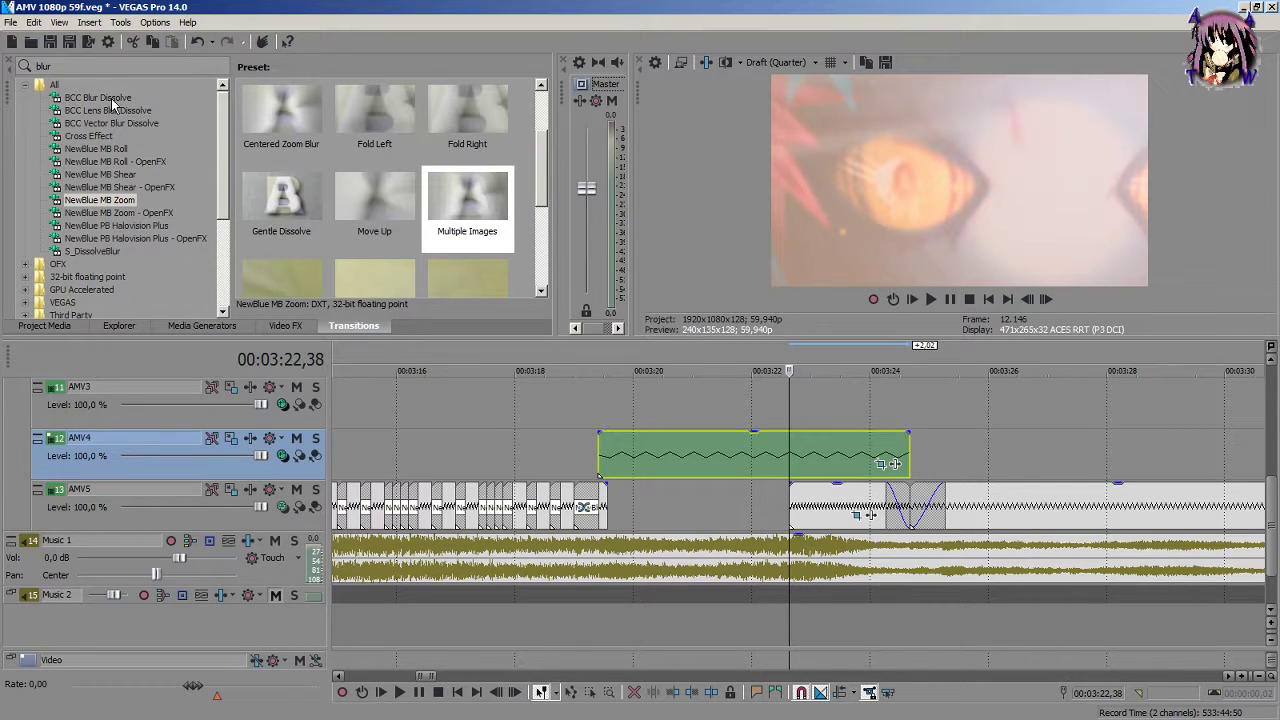
pyautogui.click(281, 326)
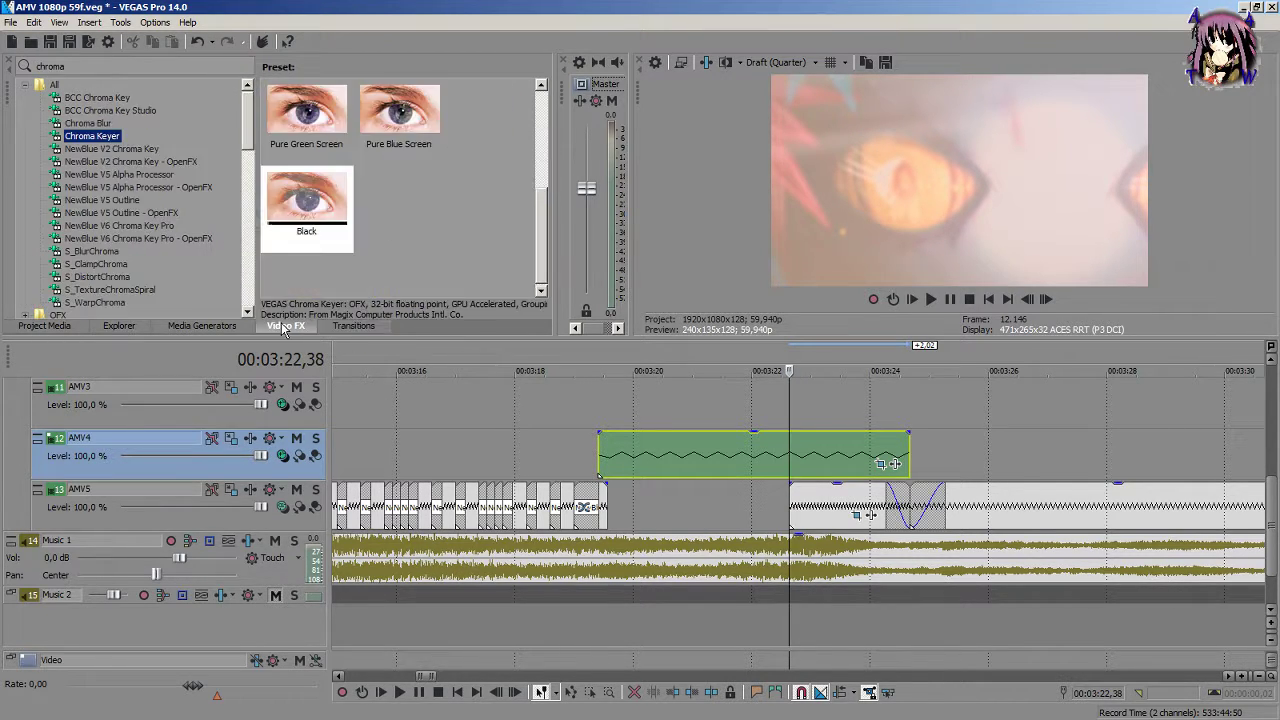
pyautogui.click(37, 65)
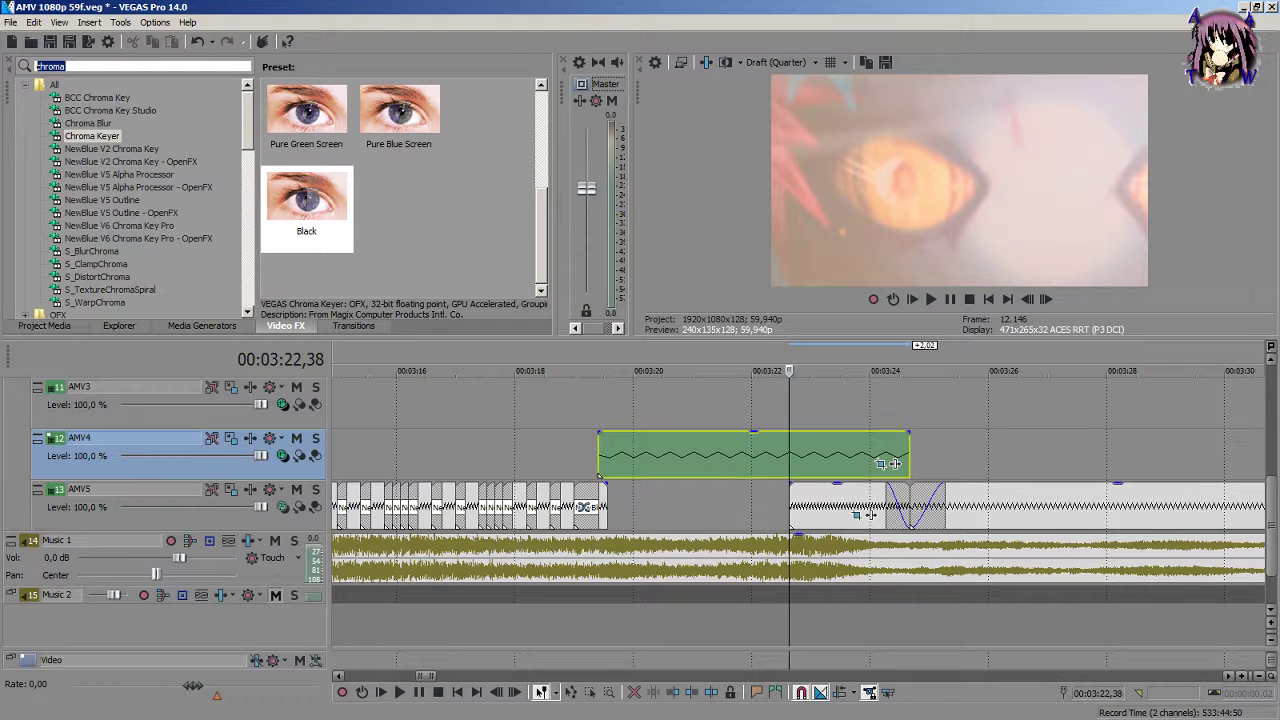
pyautogui.write('col')
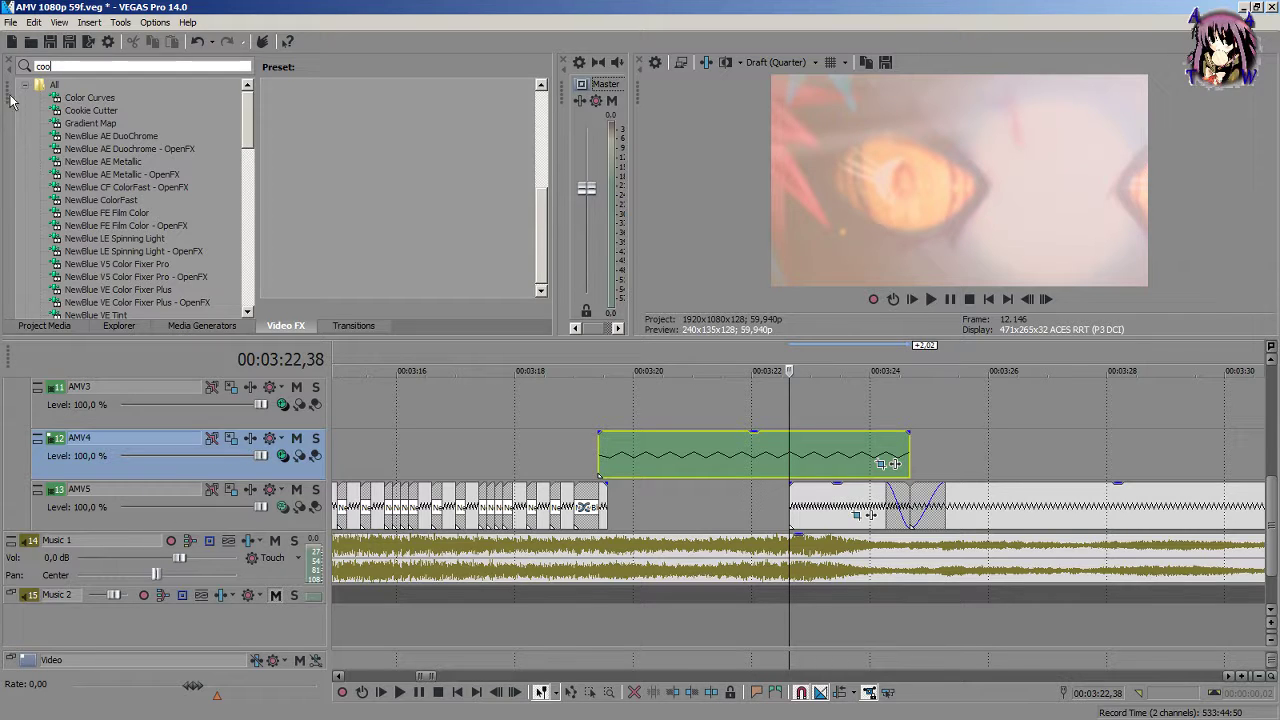
pyautogui.click(94, 112)
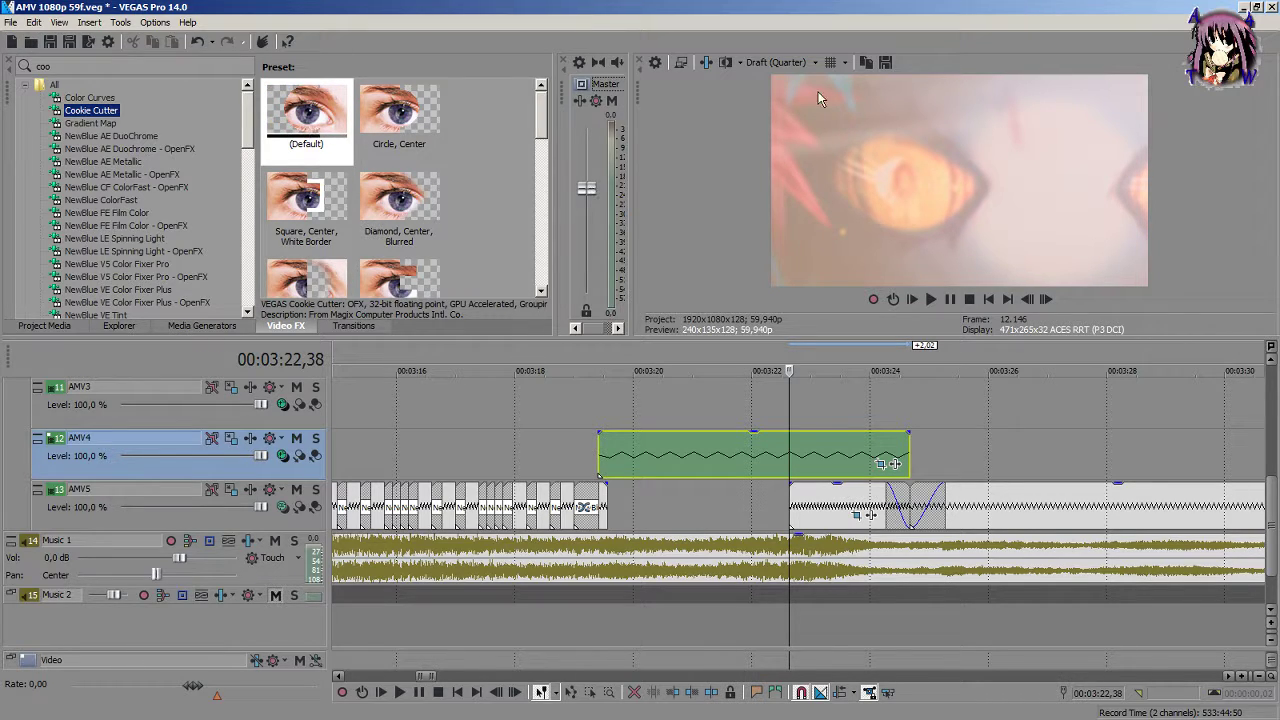
# Step: Fade out the end of the AMV5 zoom clip from 00:03:19,25 and trim the AMV4 clip's start to that time
pyautogui.click(594, 412)
pyautogui.scroll(3, 686, 447)
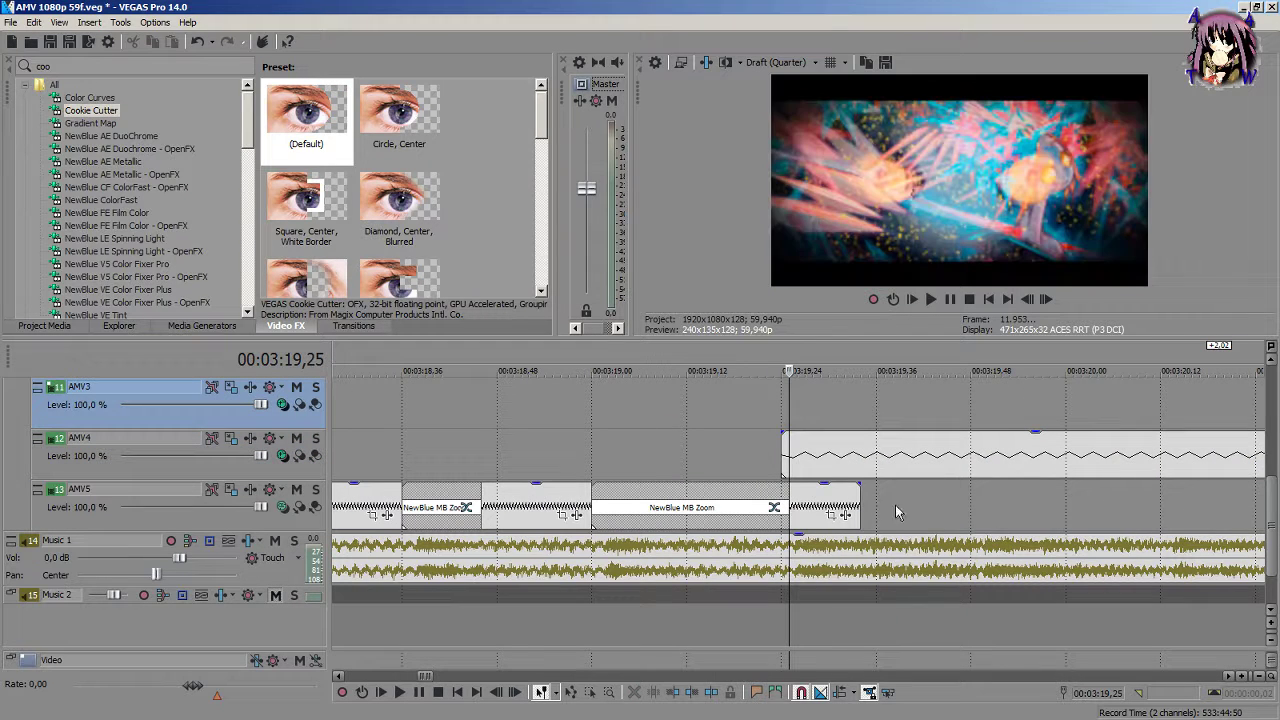
pyautogui.click(864, 481)
pyautogui.moveTo(864, 481); pyautogui.dragTo(788, 486)
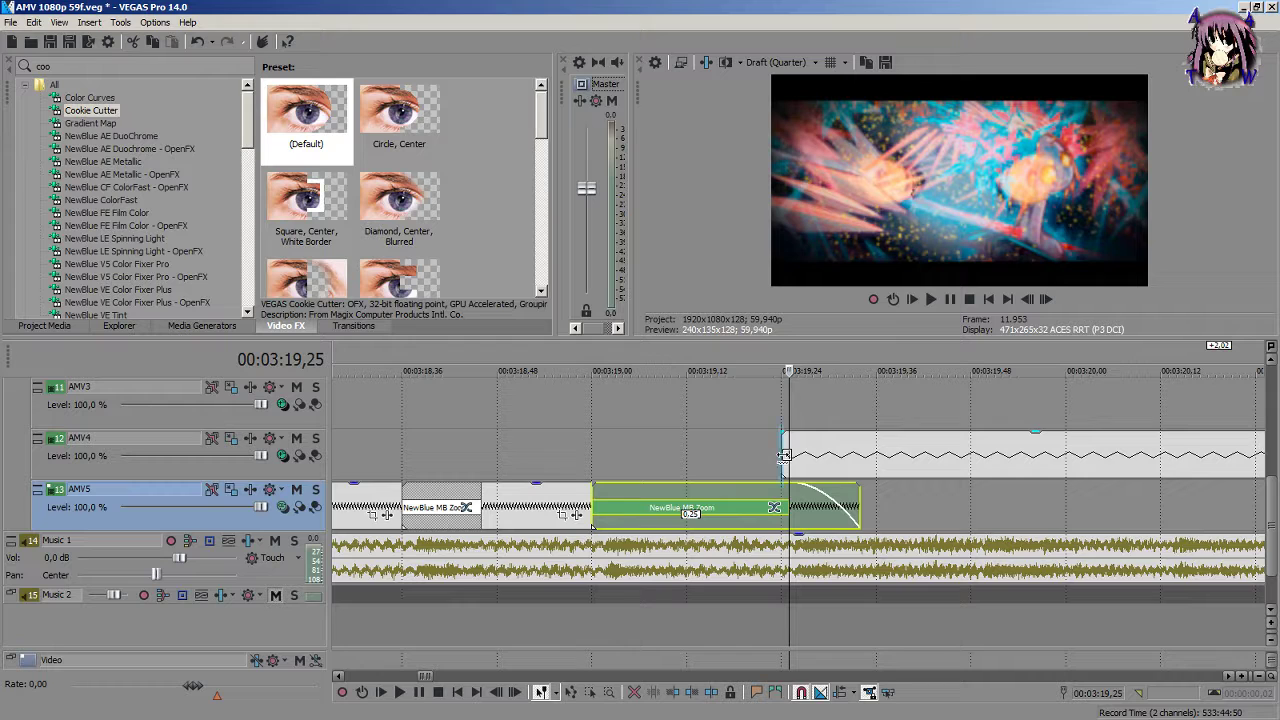
pyautogui.click(792, 455)
pyautogui.scroll(-3, 908, 468)
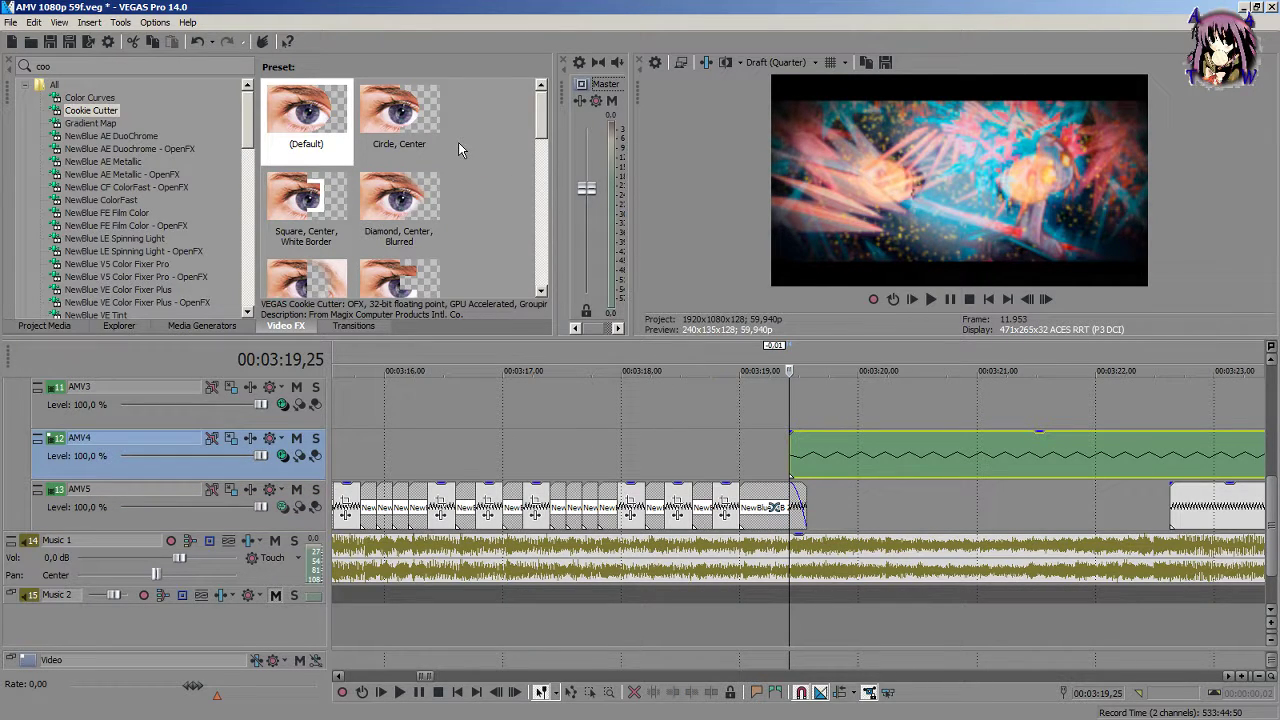
# Step: Apply the Cookie Cutter preset Circle, Center to the start of the AMV4 clip
pyautogui.press('Up')
pyautogui.press('Up')
pyautogui.press('Up')
pyautogui.moveTo(400, 115); pyautogui.dragTo(842, 440)
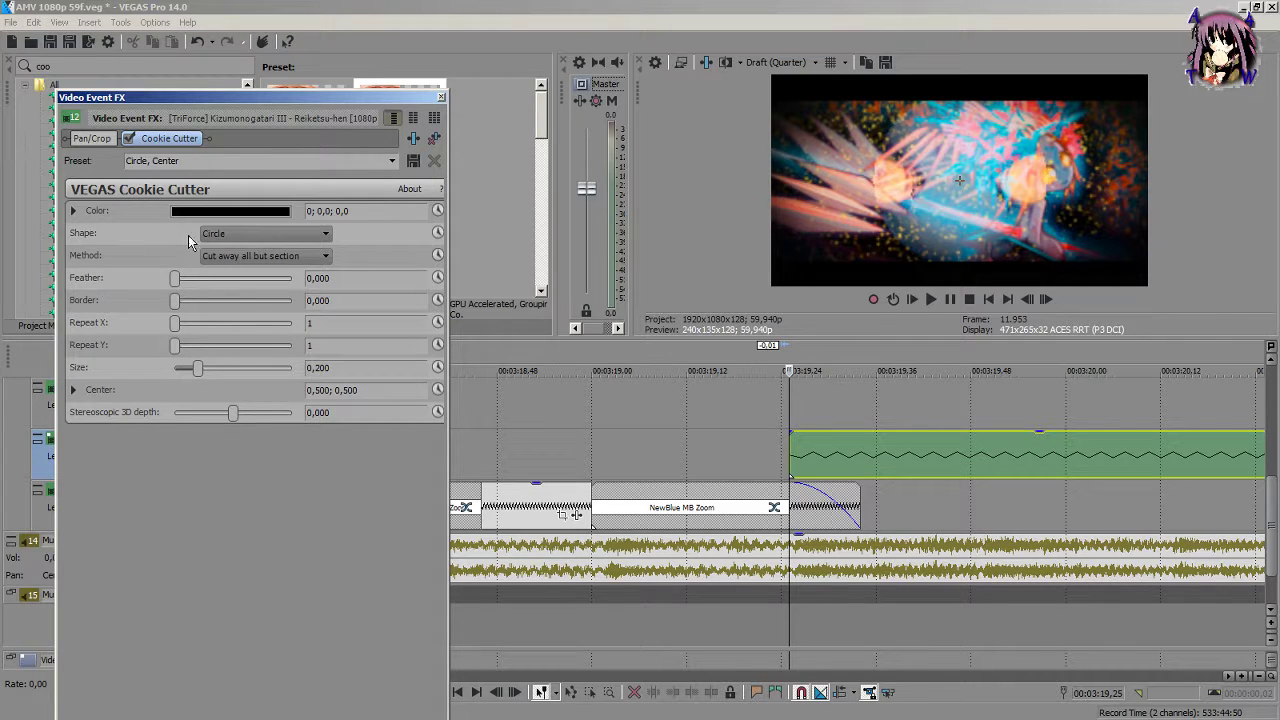
# Step: Set the Cookie Cutter to Cut away section with size 0,050 and center it on the left eye at 0,293; 0,506
pyautogui.click(260, 258)
pyautogui.click(246, 282)
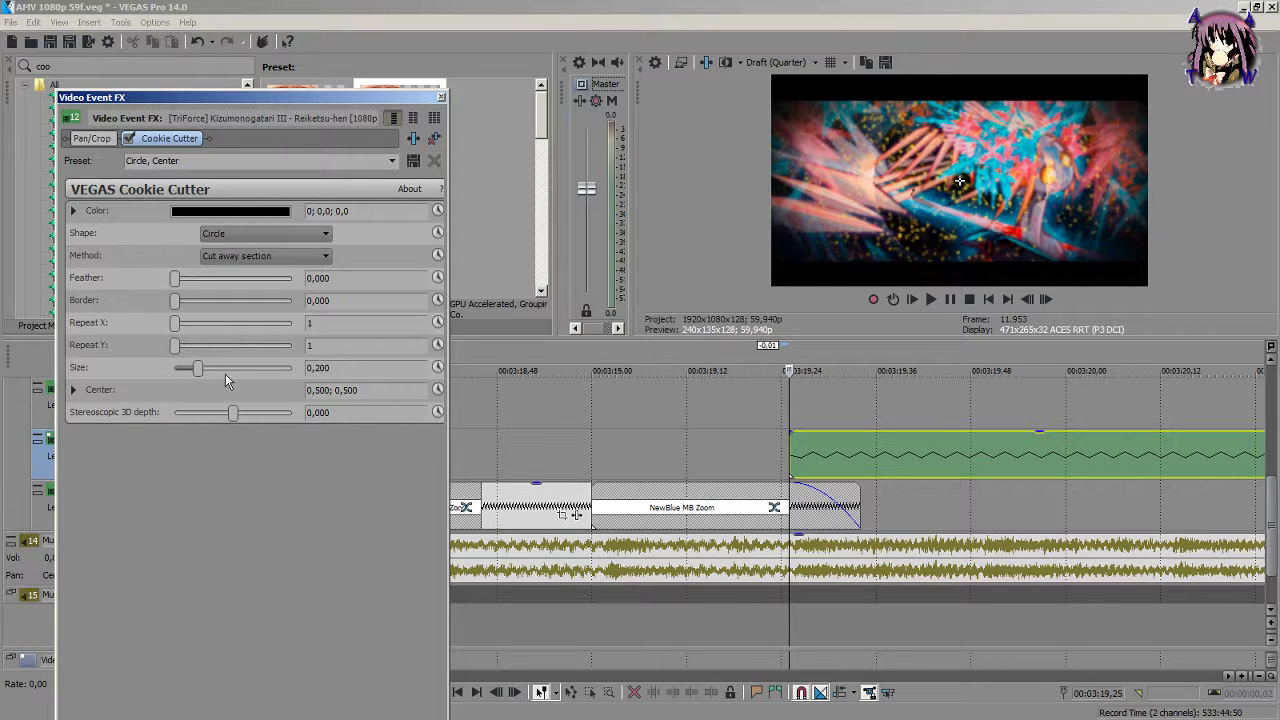
pyautogui.moveTo(202, 374)
pyautogui.mouseDown()
pyautogui.moveTo(175, 370)
pyautogui.moveTo(187, 370)
pyautogui.mouseUp()
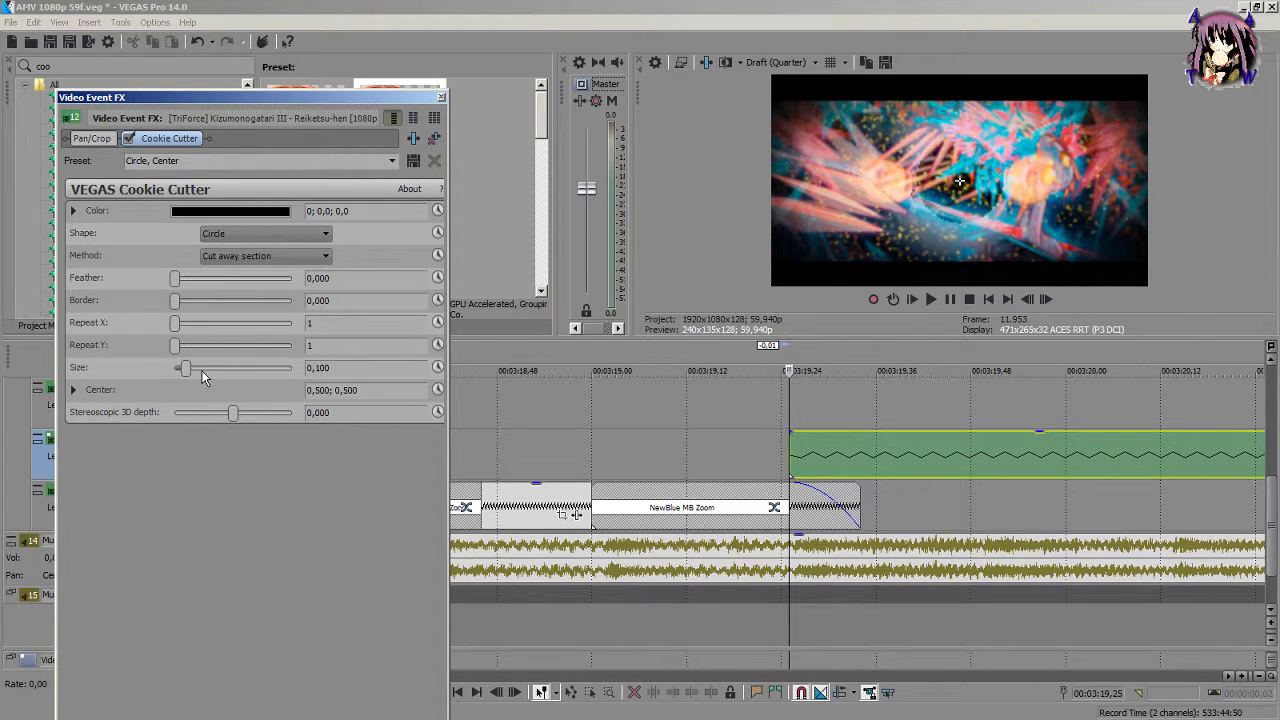
pyautogui.moveTo(354, 369); pyautogui.dragTo(287, 372)
pyautogui.press('Left')
pyautogui.press('Delete')
pyautogui.press('Delete')
pyautogui.write('050')
pyautogui.press('Return')
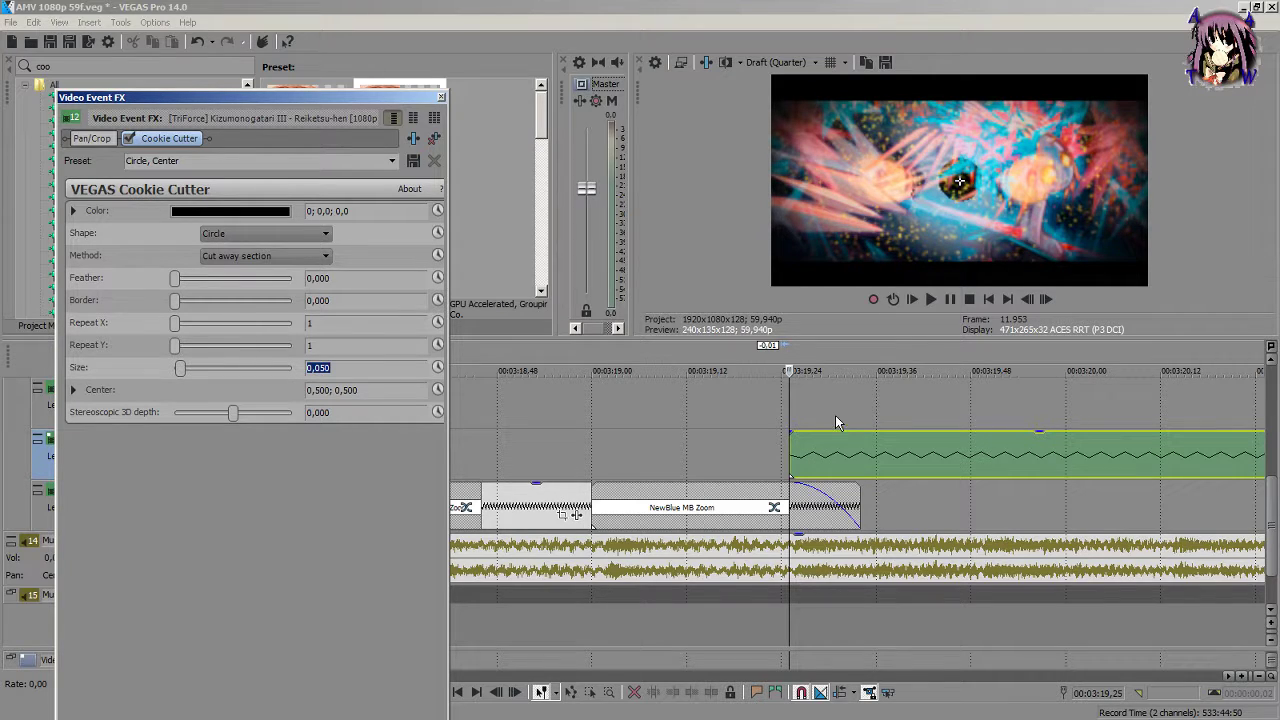
pyautogui.moveTo(960, 185); pyautogui.dragTo(883, 183)
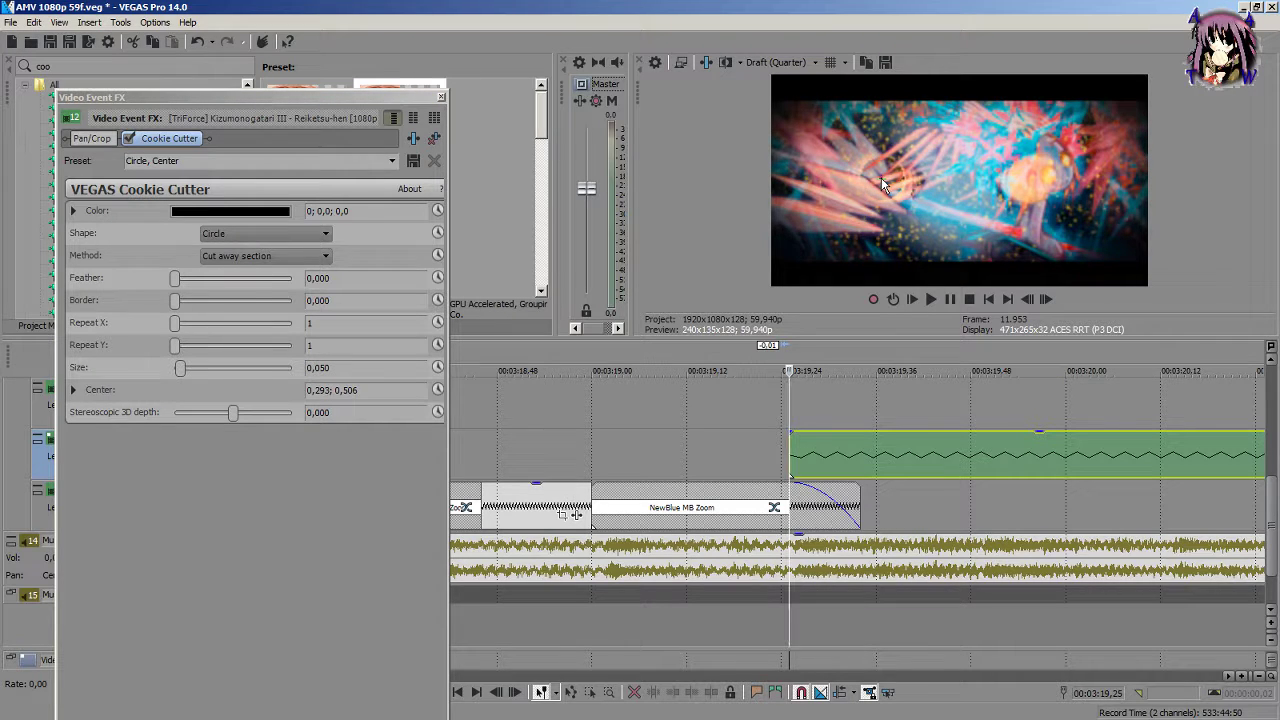
# Step: Save the Cookie Cutter settings as a preset named eye and close the effect window
pyautogui.click(148, 142)
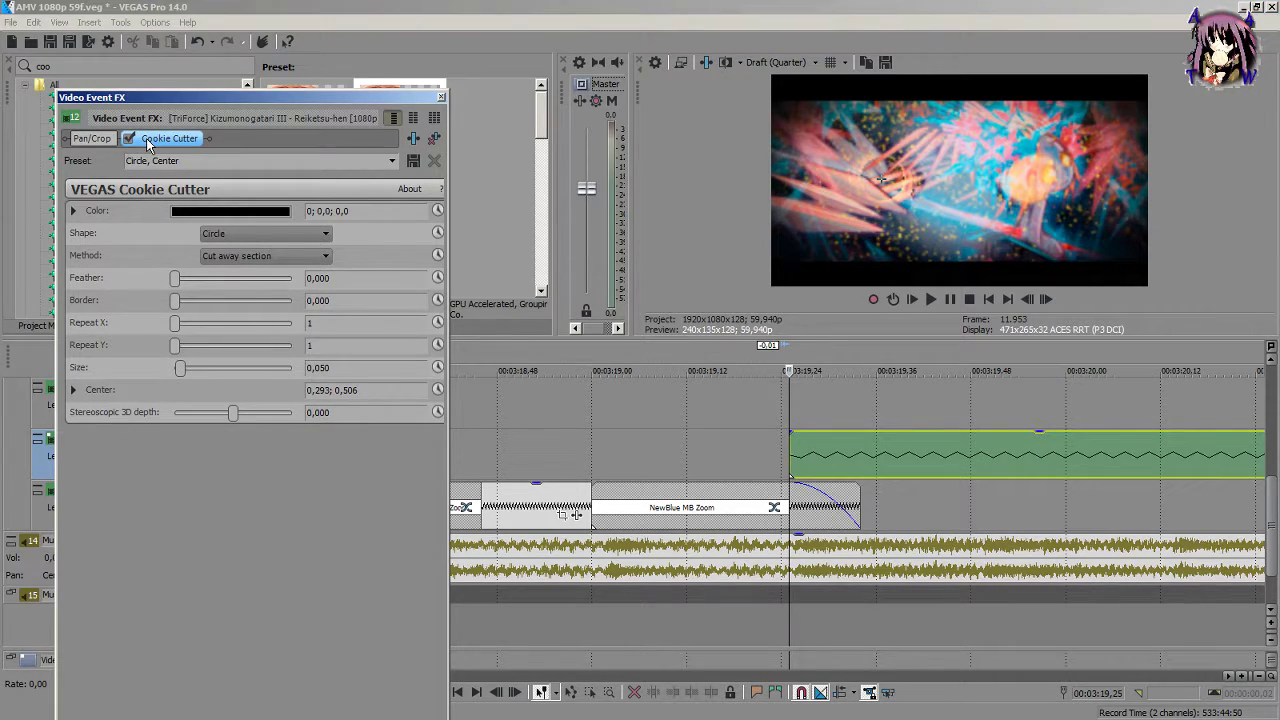
pyautogui.click(191, 161)
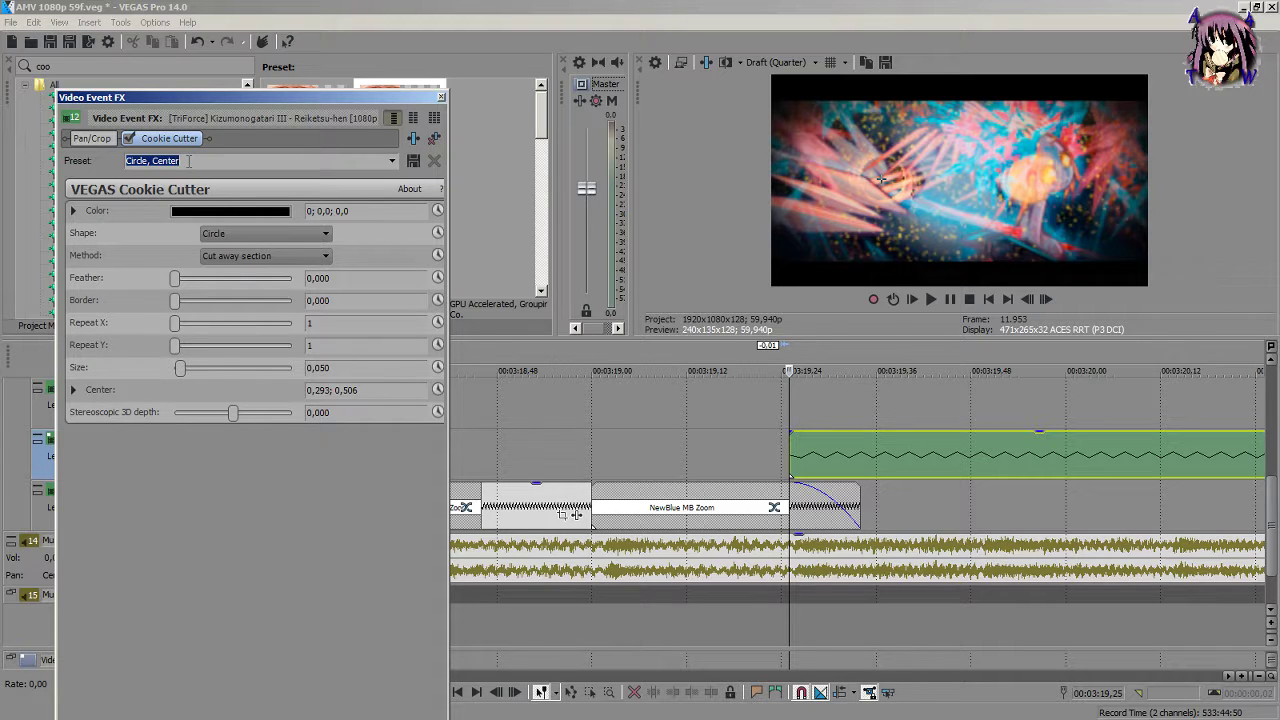
pyautogui.write('eye')
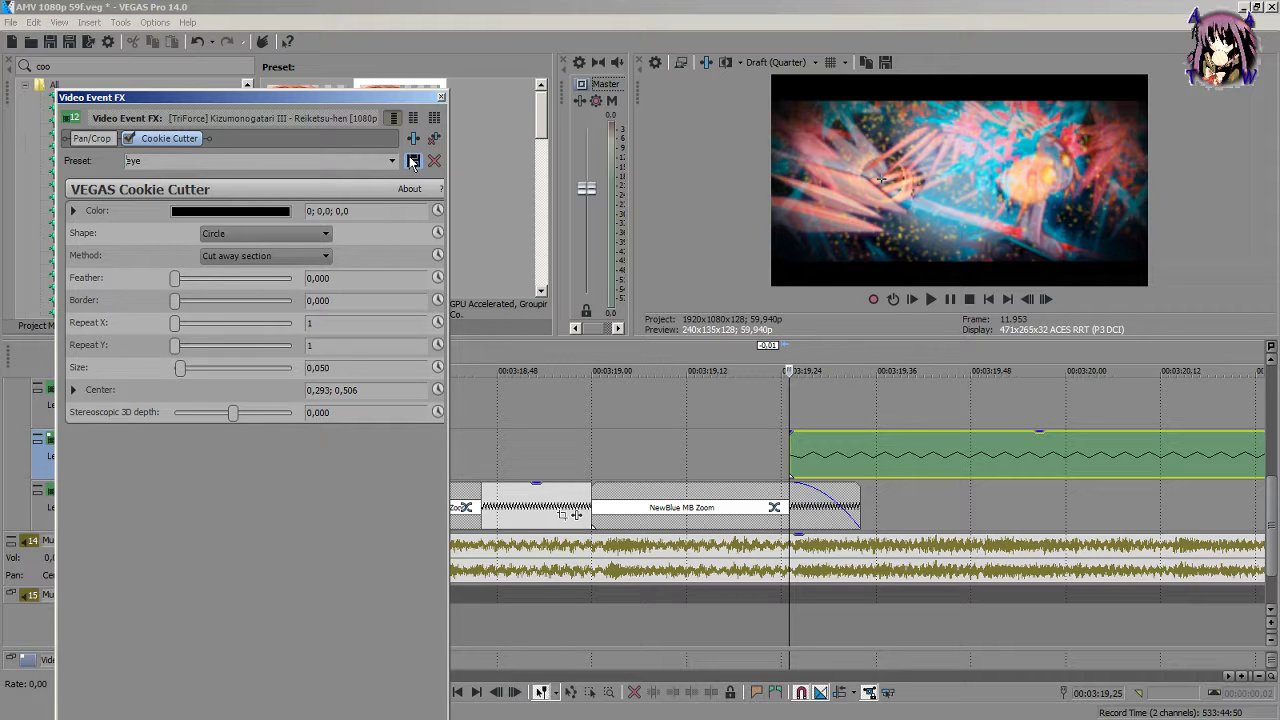
pyautogui.click(441, 97)
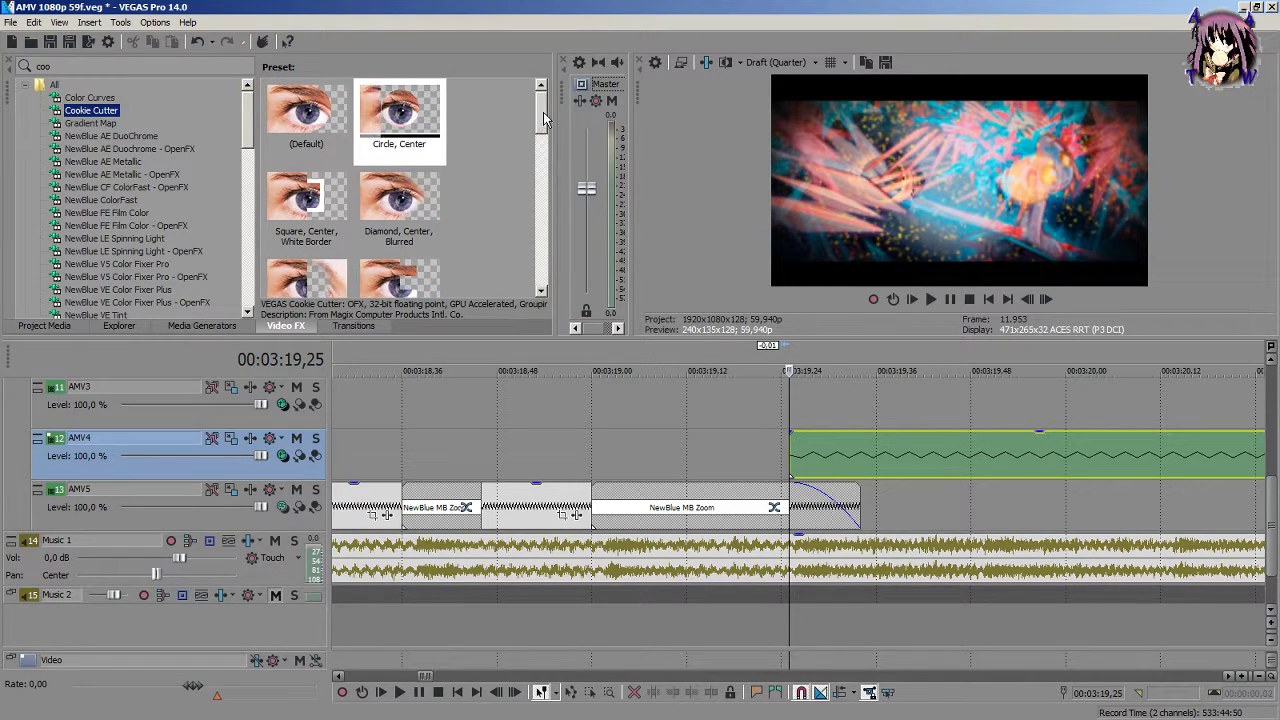
# Step: Add a second Cookie Cutter with the eye preset to the AMV4 clip and center it on the right eye at 0,684; 0,498
pyautogui.scroll(-10, 532, 192)
pyautogui.click(405, 118)
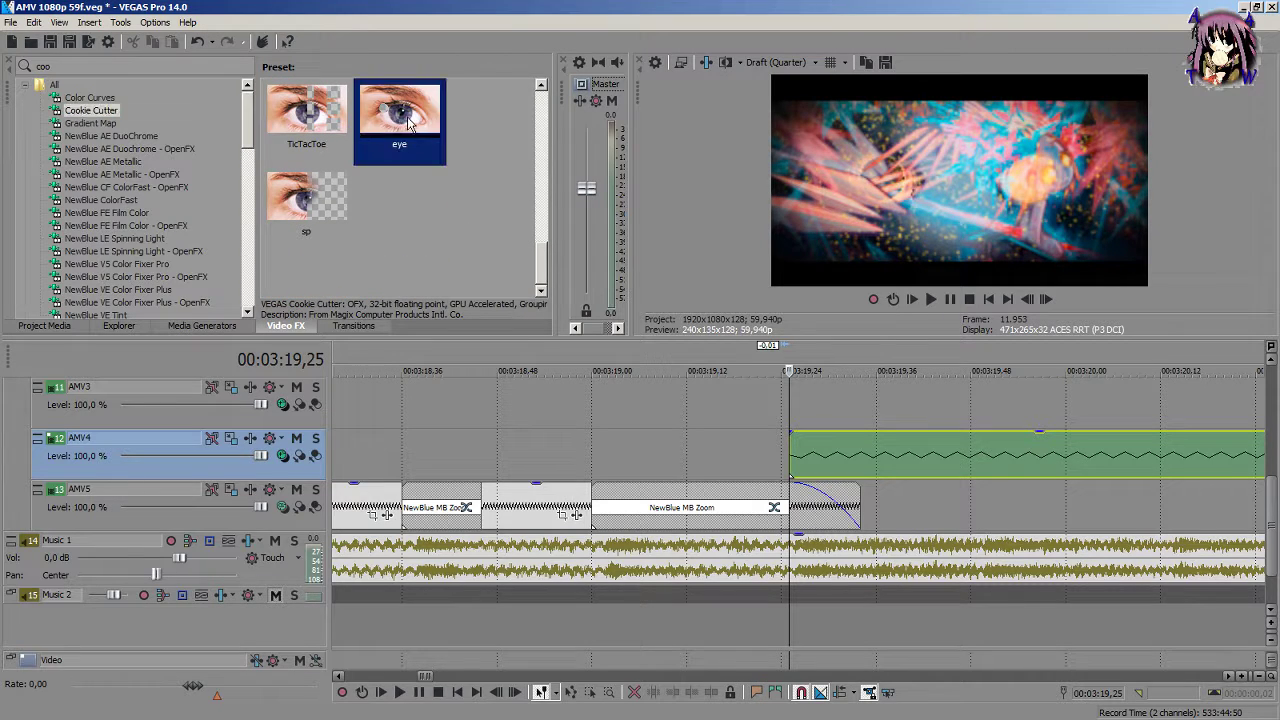
pyautogui.moveTo(901, 518); pyautogui.dragTo(816, 463)
pyautogui.moveTo(881, 183); pyautogui.dragTo(1029, 185)
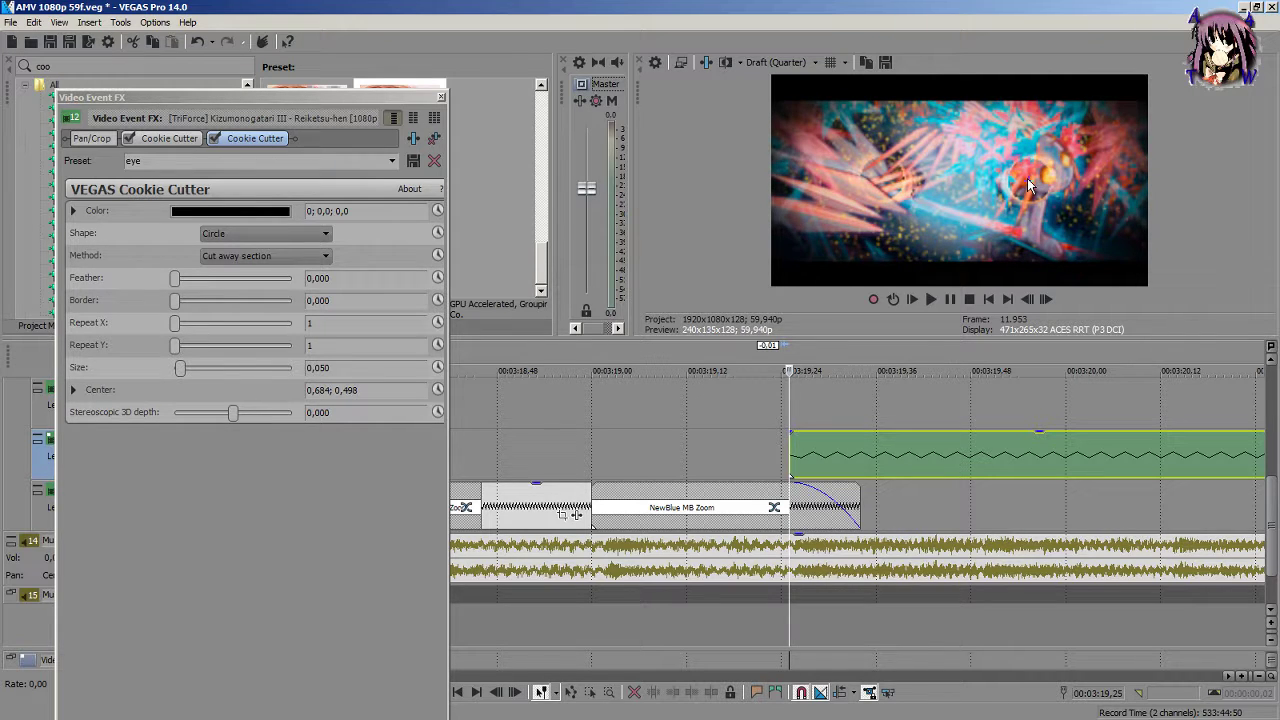
# Step: Fine-tune the first Cookie Cutter's center on the left eye to 0,295; 0,498
pyautogui.click(163, 138)
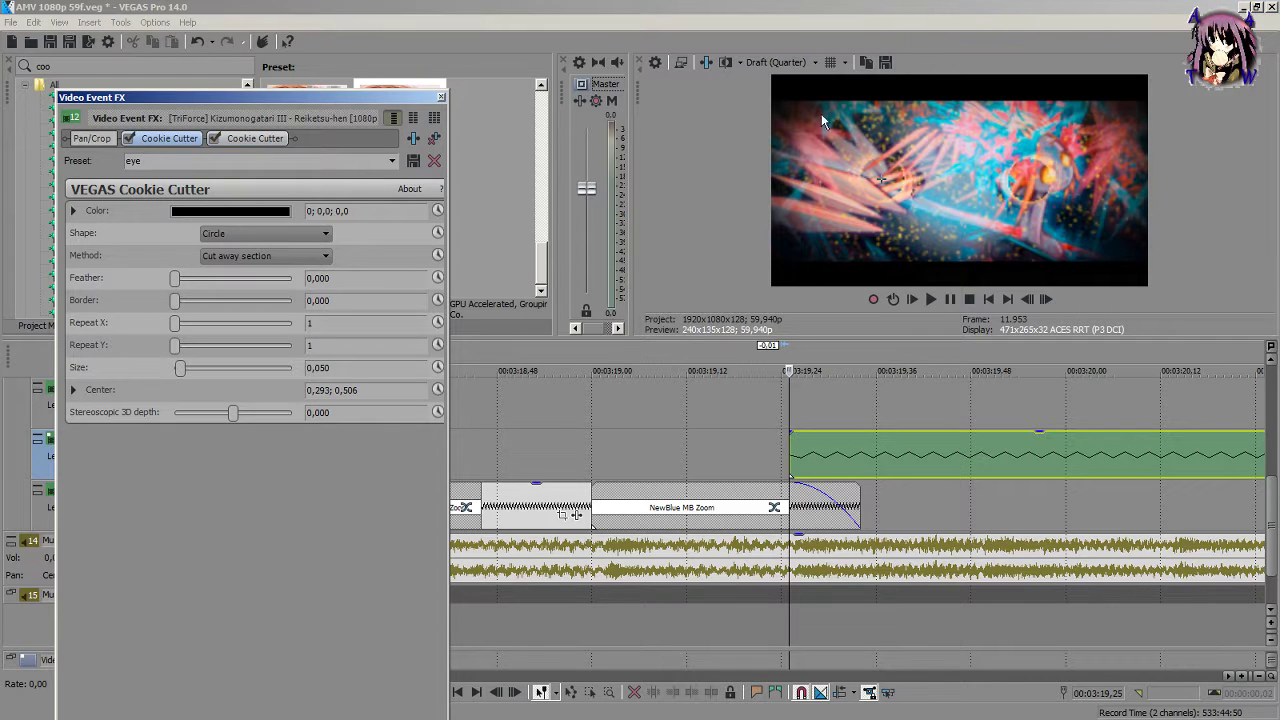
pyautogui.click(882, 183)
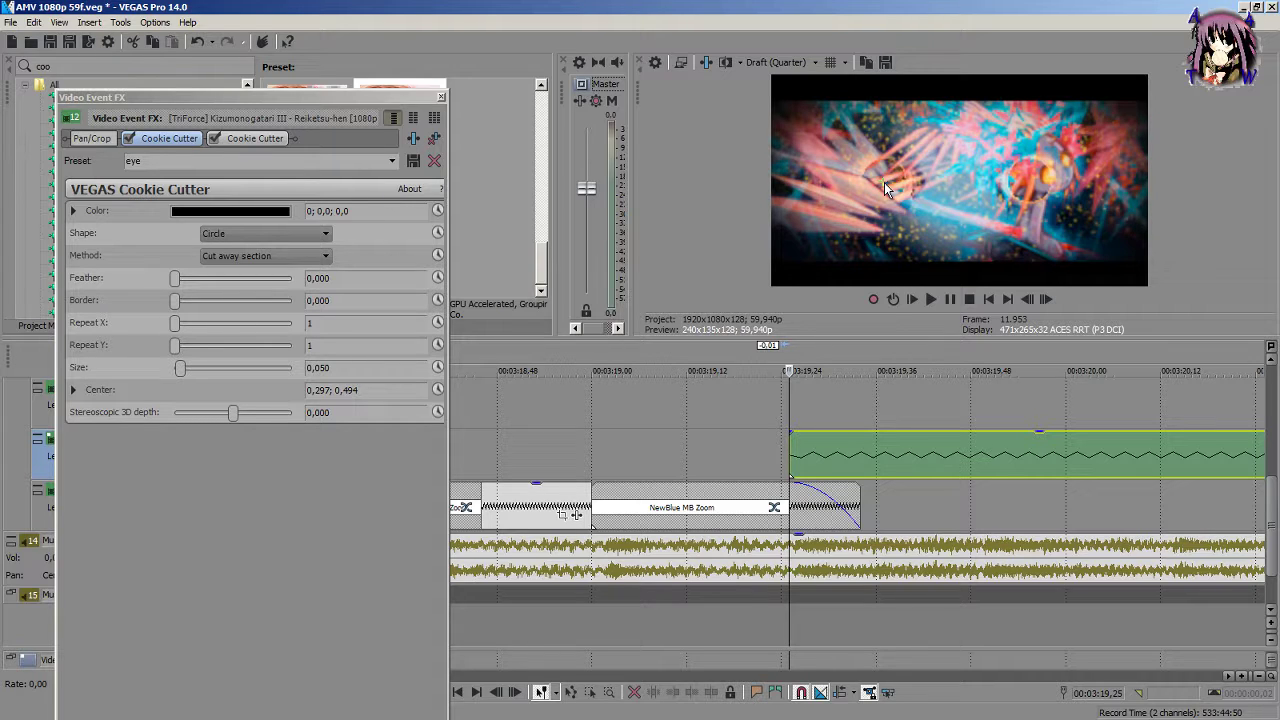
pyautogui.moveTo(884, 182); pyautogui.dragTo(880, 180)
# Step: Move the AMV4 clip back down to AMV5 for a 9-frame overlap and place the playhead at 00:03:19,15 in the long zoom transition
pyautogui.moveTo(876, 465); pyautogui.dragTo(871, 514)
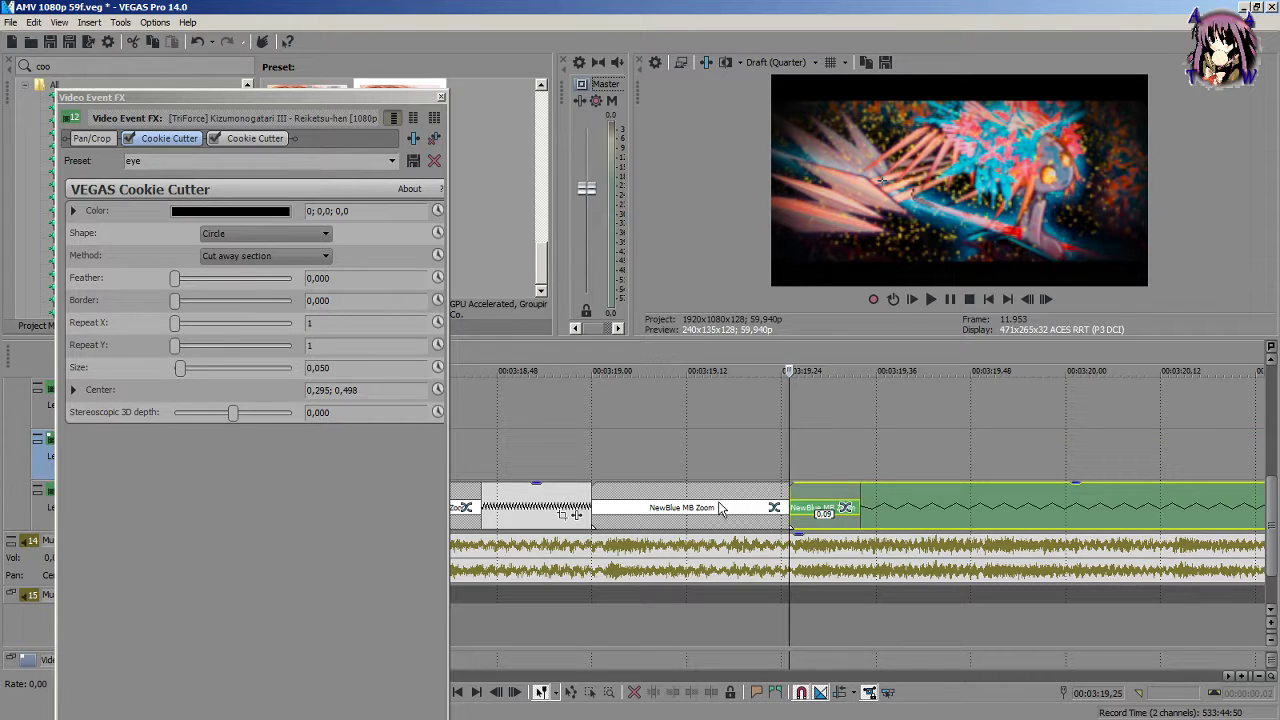
pyautogui.click(720, 507)
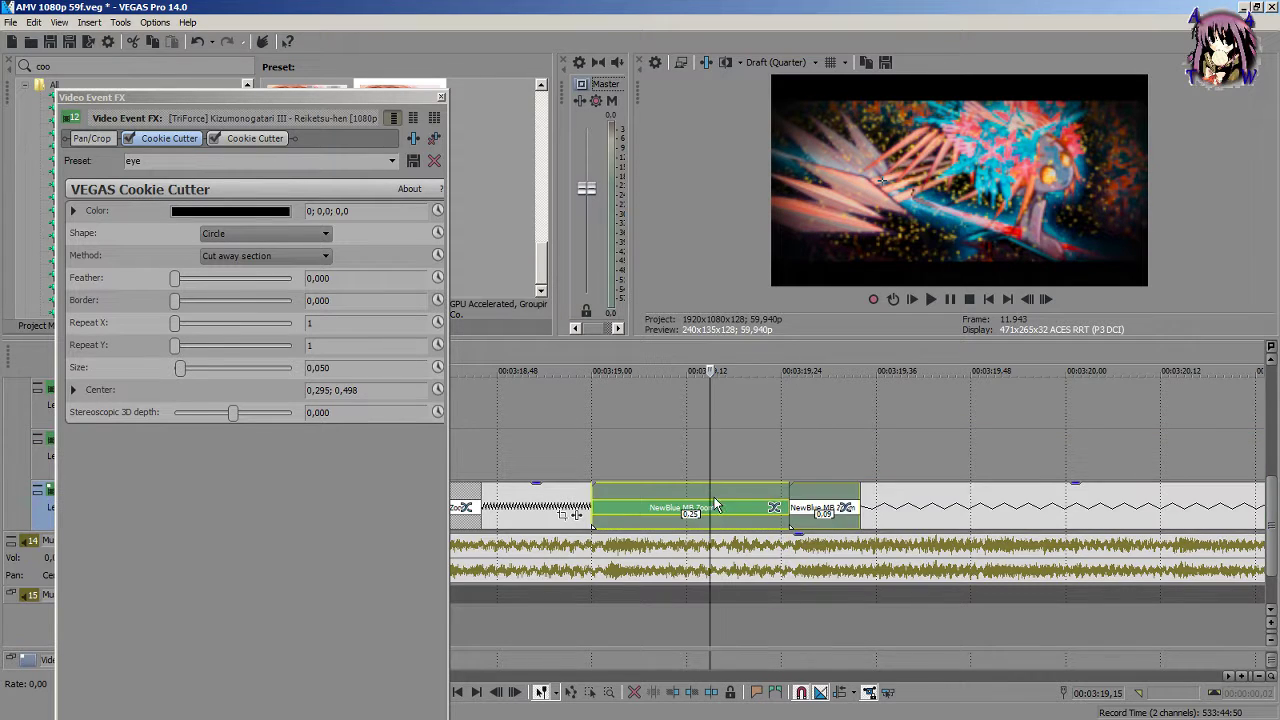
# Step: Undo the move of the eye clip onto AMV5 so it sits on AMV4 again
pyautogui.scroll(-2, 720, 505)
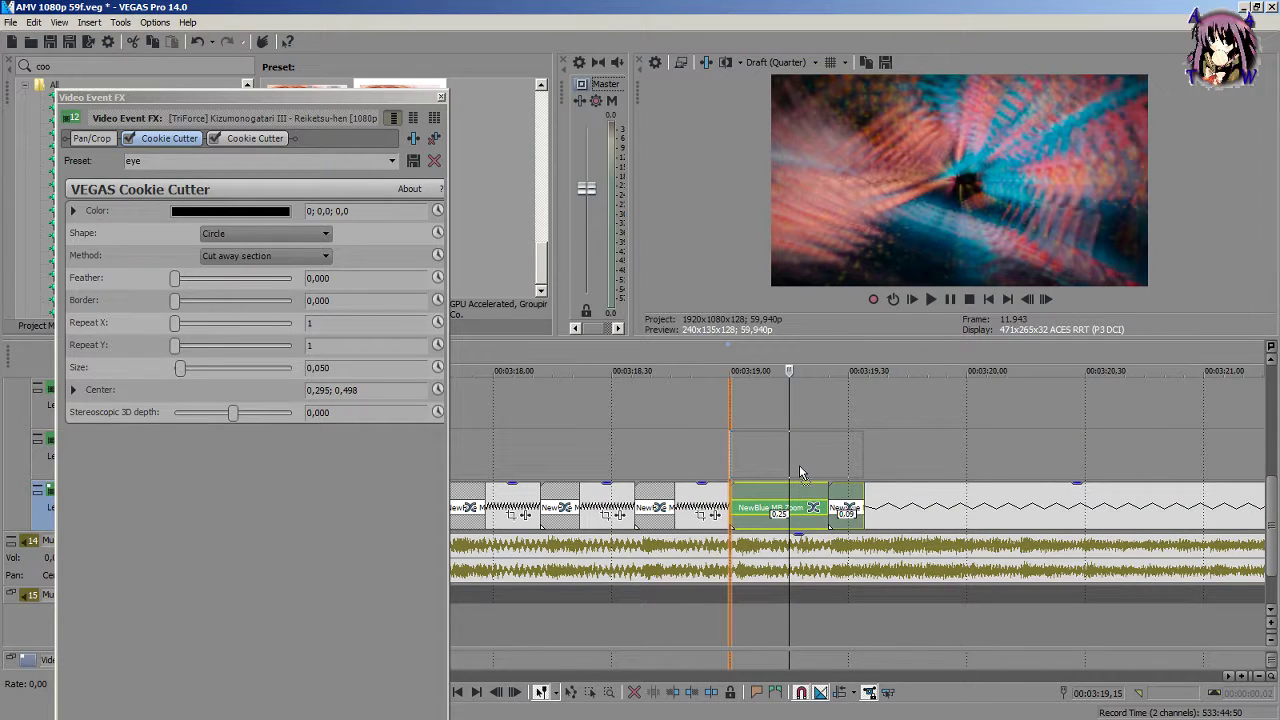
pyautogui.scroll(-4, 800, 507)
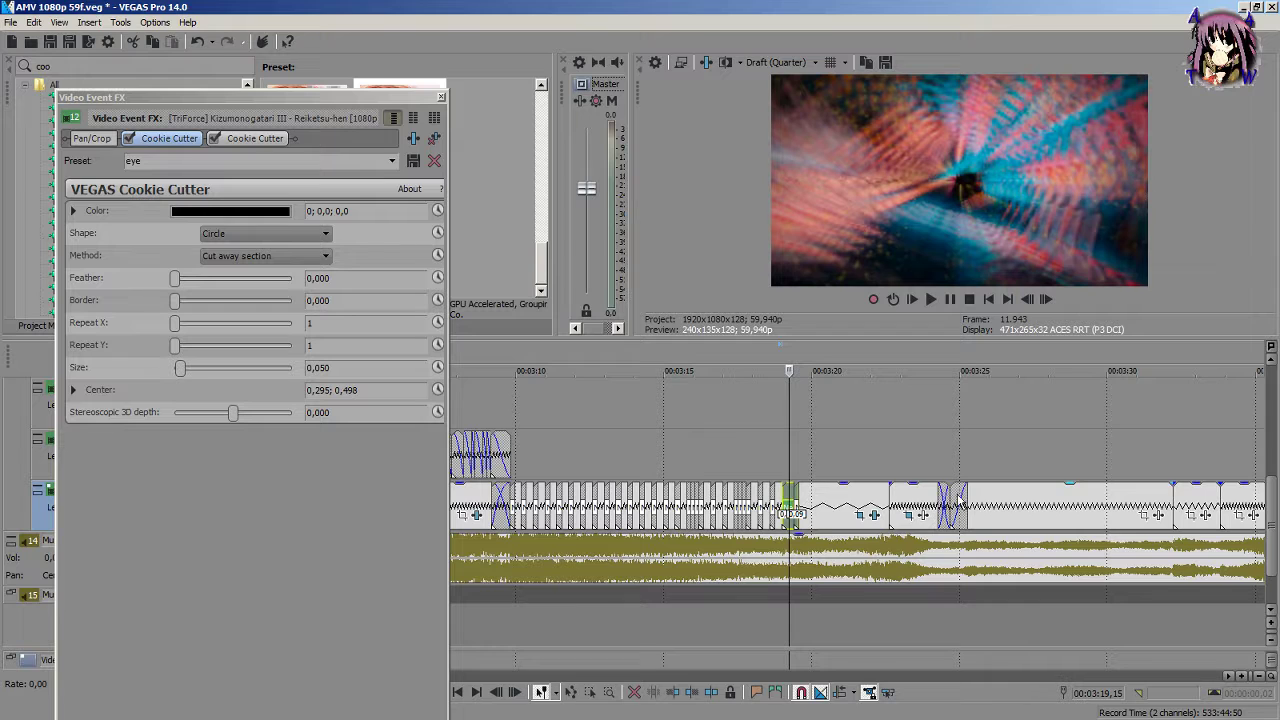
pyautogui.click(786, 447)
pyautogui.scroll(5, 786, 447)
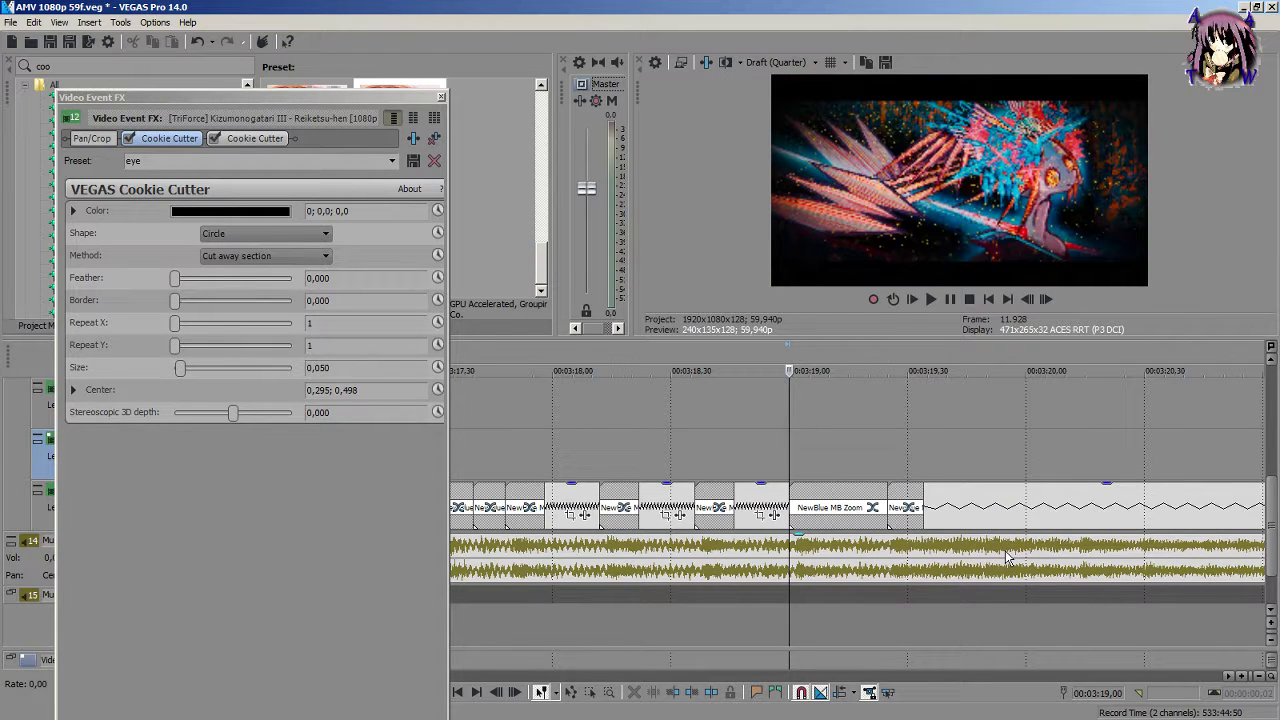
pyautogui.hotkey('ctrl', 'z')
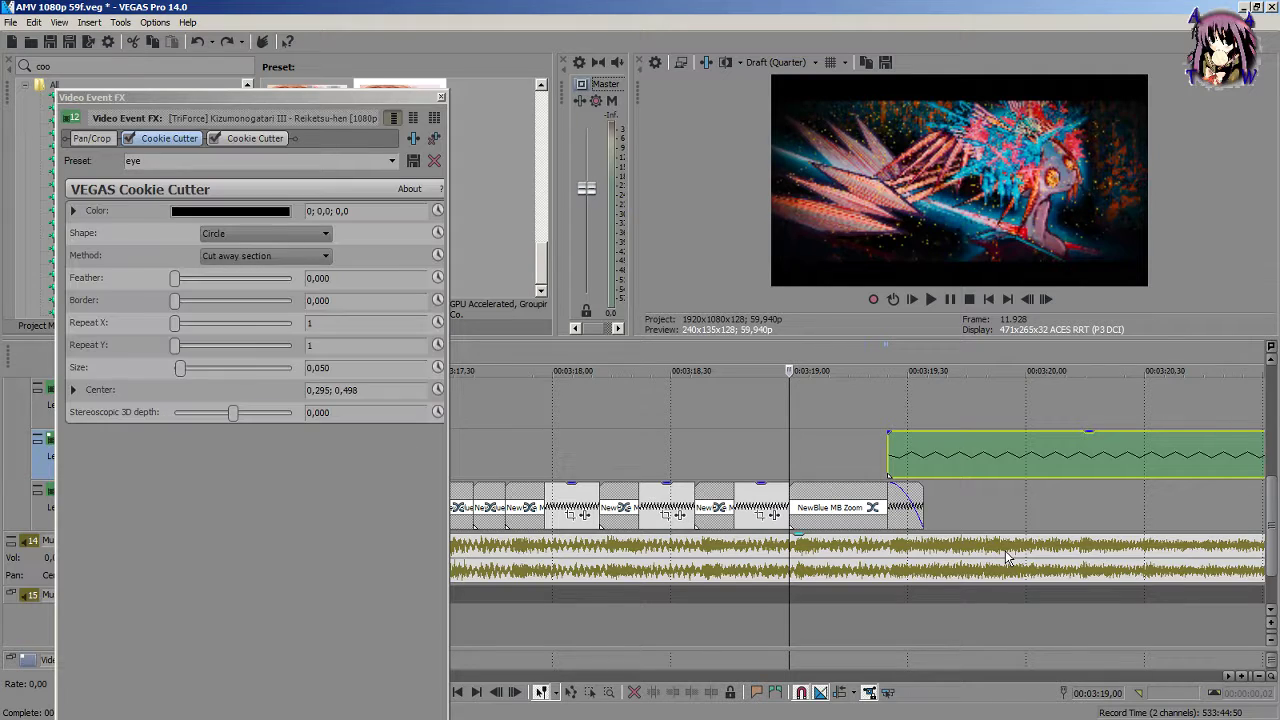
# Step: With the playhead at 00:03:19,32, set Feather to 0,100 on both Cookie Cutters and close the effect window
pyautogui.click(878, 468)
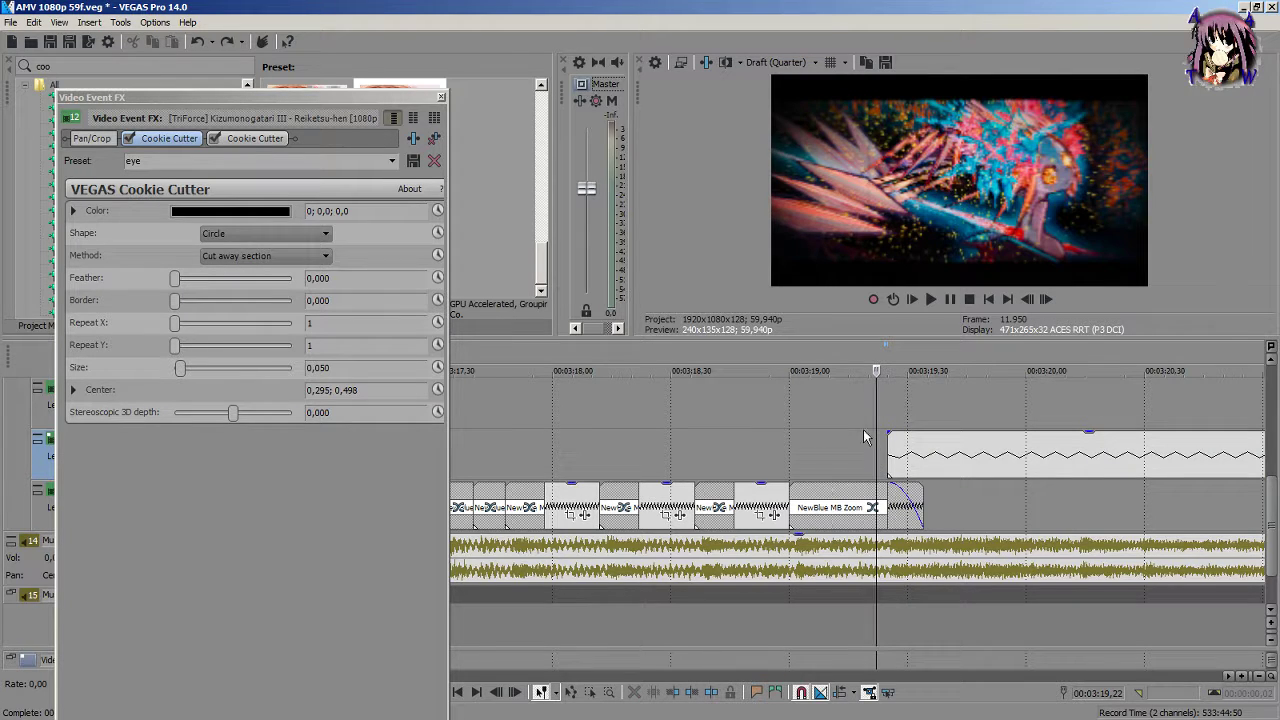
pyautogui.click(868, 430)
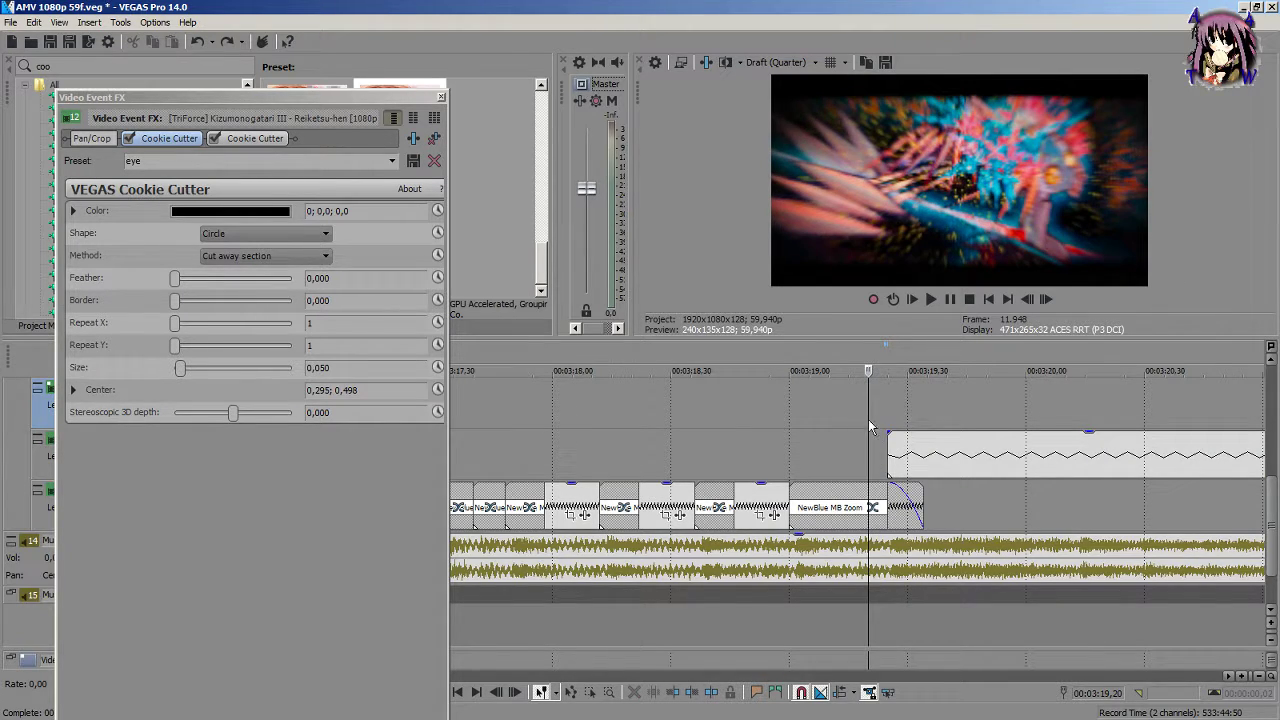
pyautogui.moveTo(865, 414); pyautogui.dragTo(914, 430)
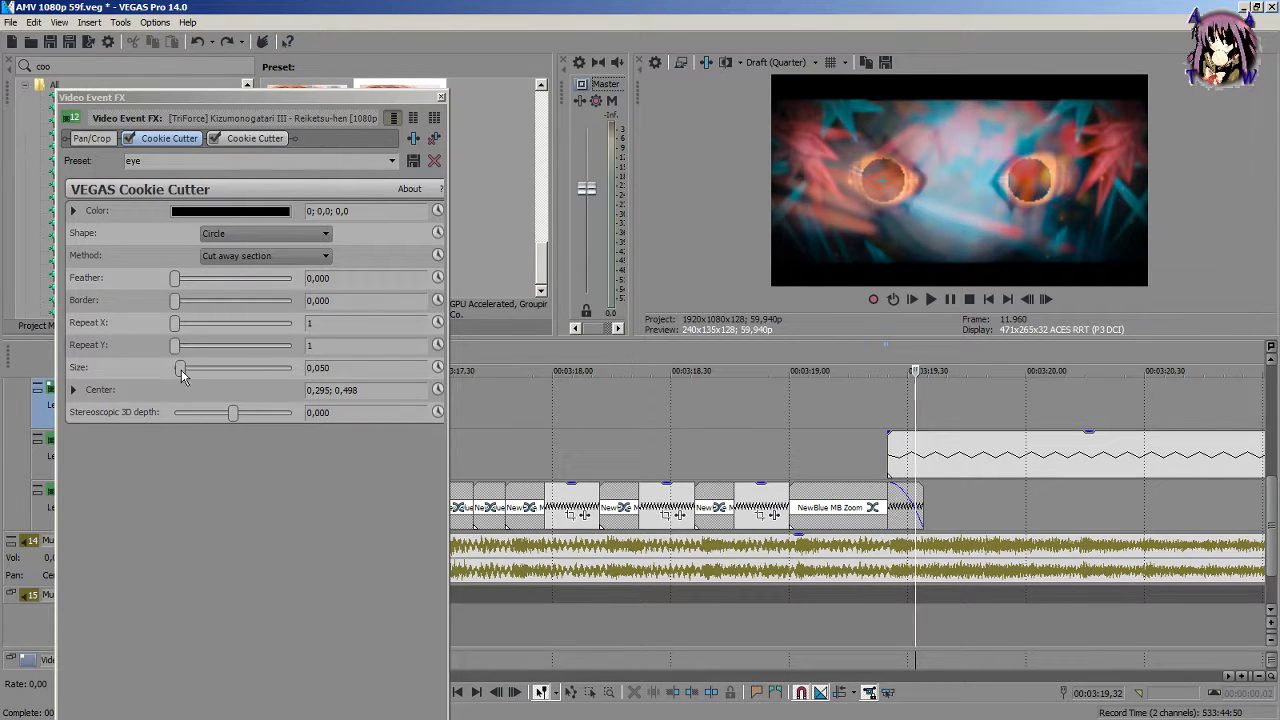
pyautogui.moveTo(174, 280); pyautogui.dragTo(181, 279)
pyautogui.click(241, 138)
pyautogui.moveTo(178, 279); pyautogui.dragTo(181, 279)
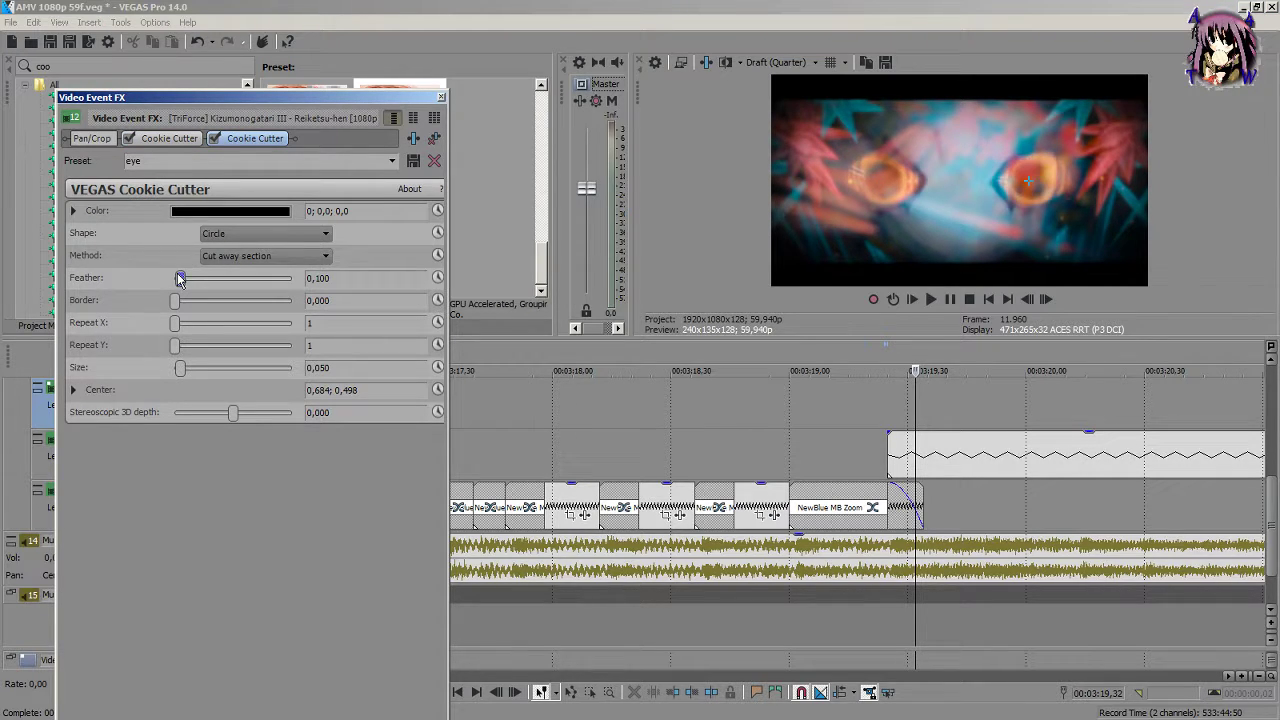
pyautogui.click(443, 100)
# Step: At 00:03:21,11 on the AMV4 clip, animate the second Cookie Cutter's center to 0,866; 0,498 and enable animation of its size
pyautogui.scroll(-2, 950, 422)
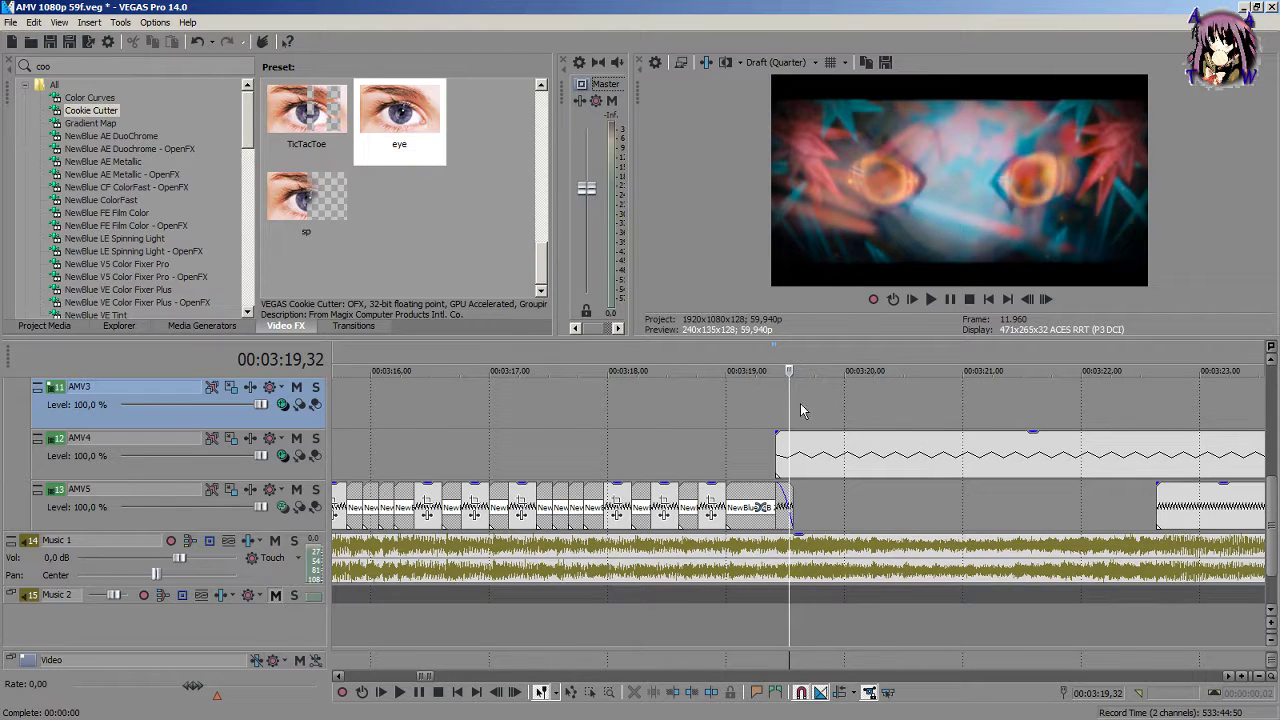
pyautogui.moveTo(790, 412); pyautogui.dragTo(1156, 415)
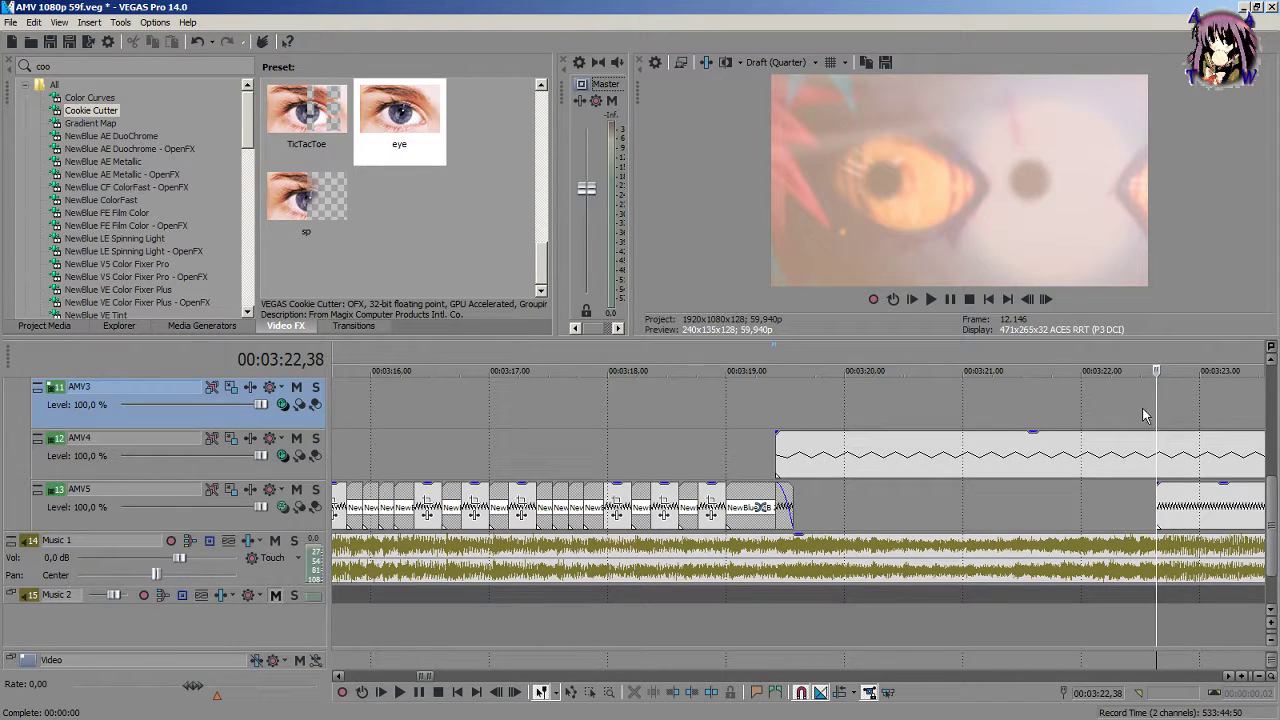
pyautogui.moveTo(1157, 407); pyautogui.dragTo(985, 451)
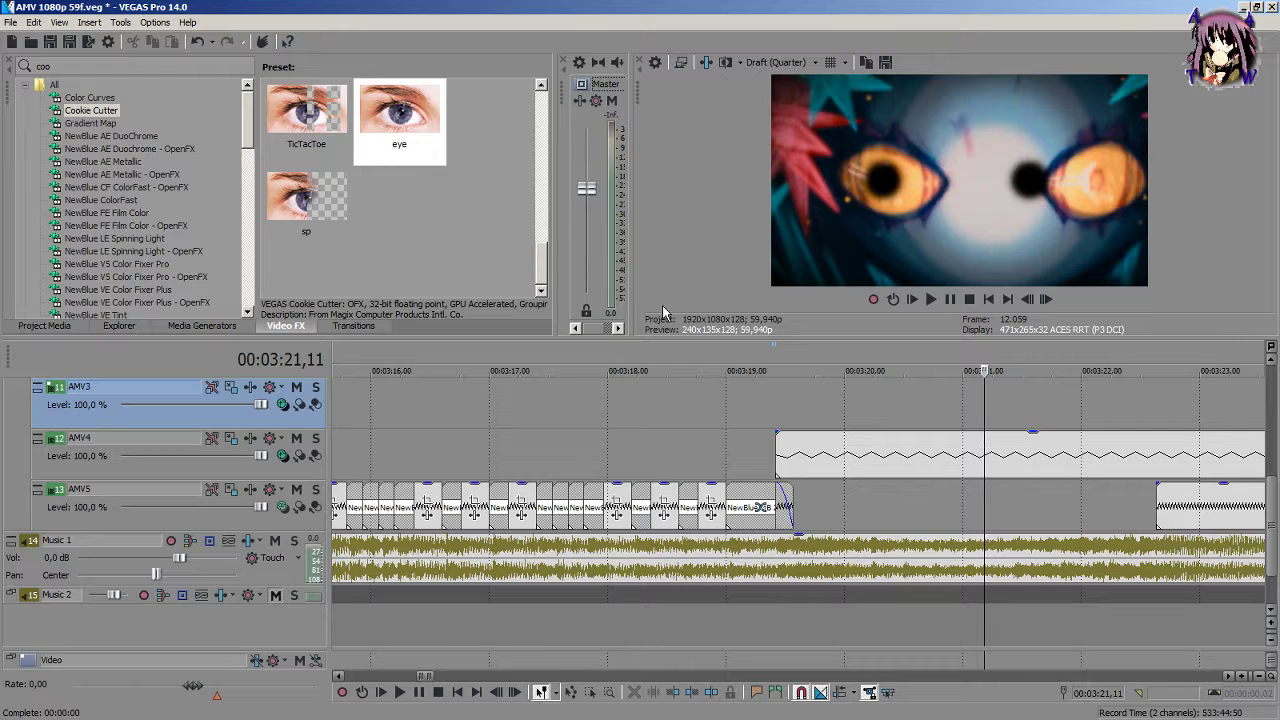
pyautogui.scroll(-4, 683, 455)
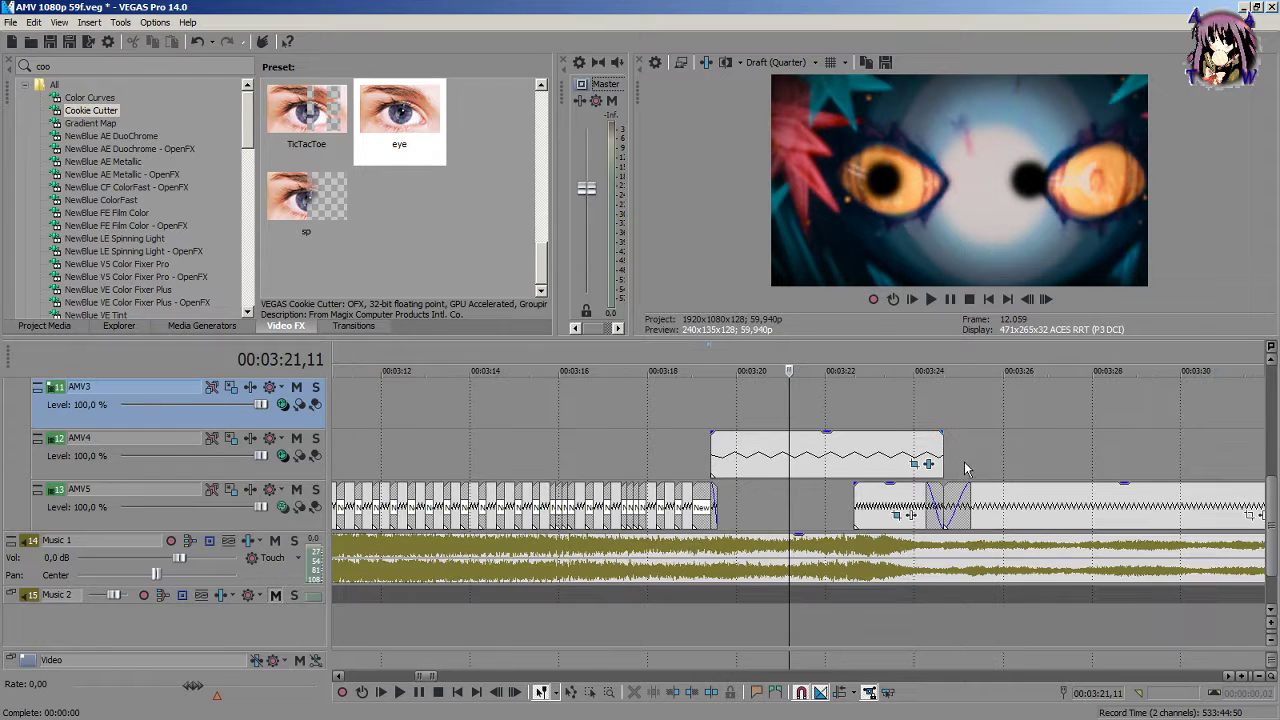
pyautogui.click(929, 464)
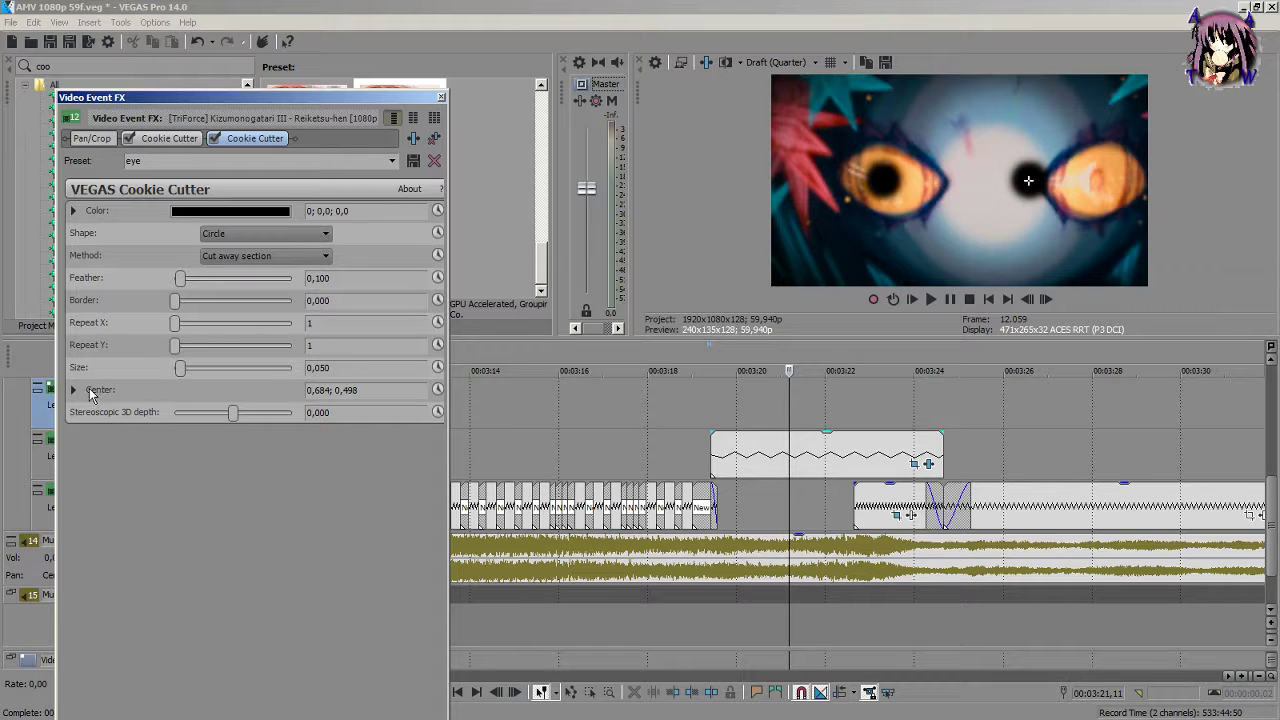
pyautogui.click(437, 389)
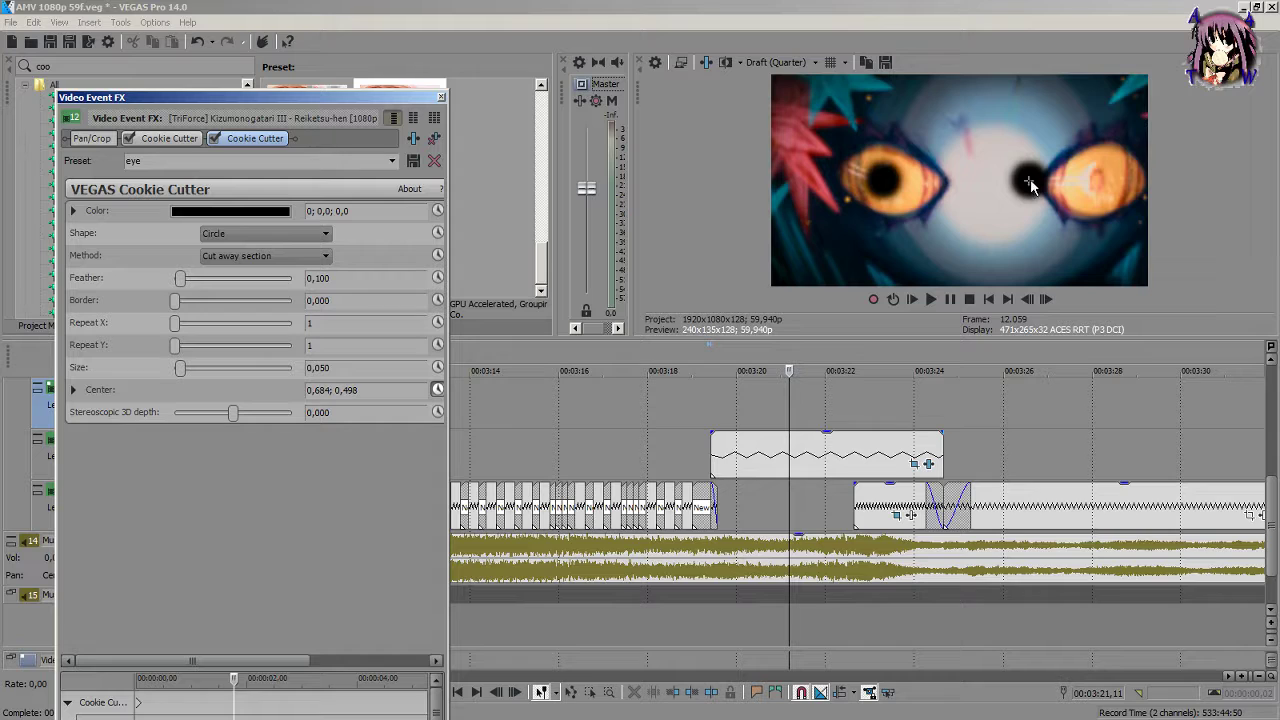
pyautogui.moveTo(1030, 183); pyautogui.dragTo(1097, 183)
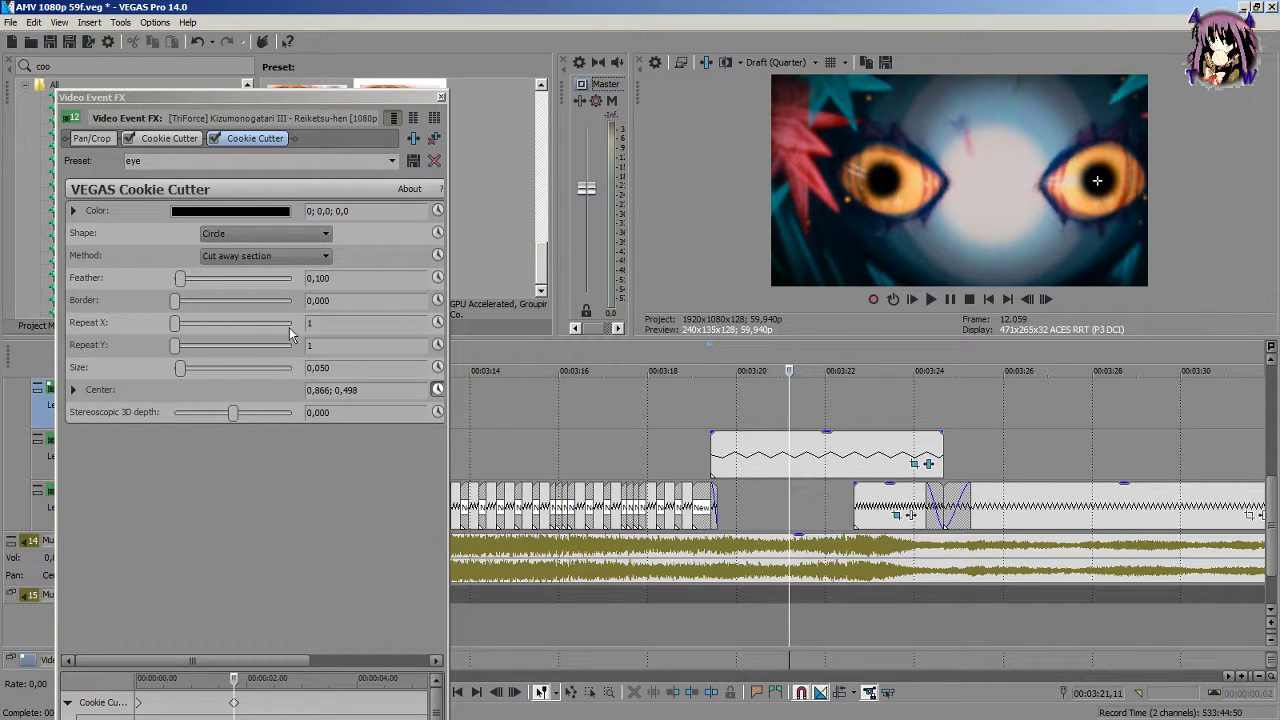
pyautogui.click(437, 367)
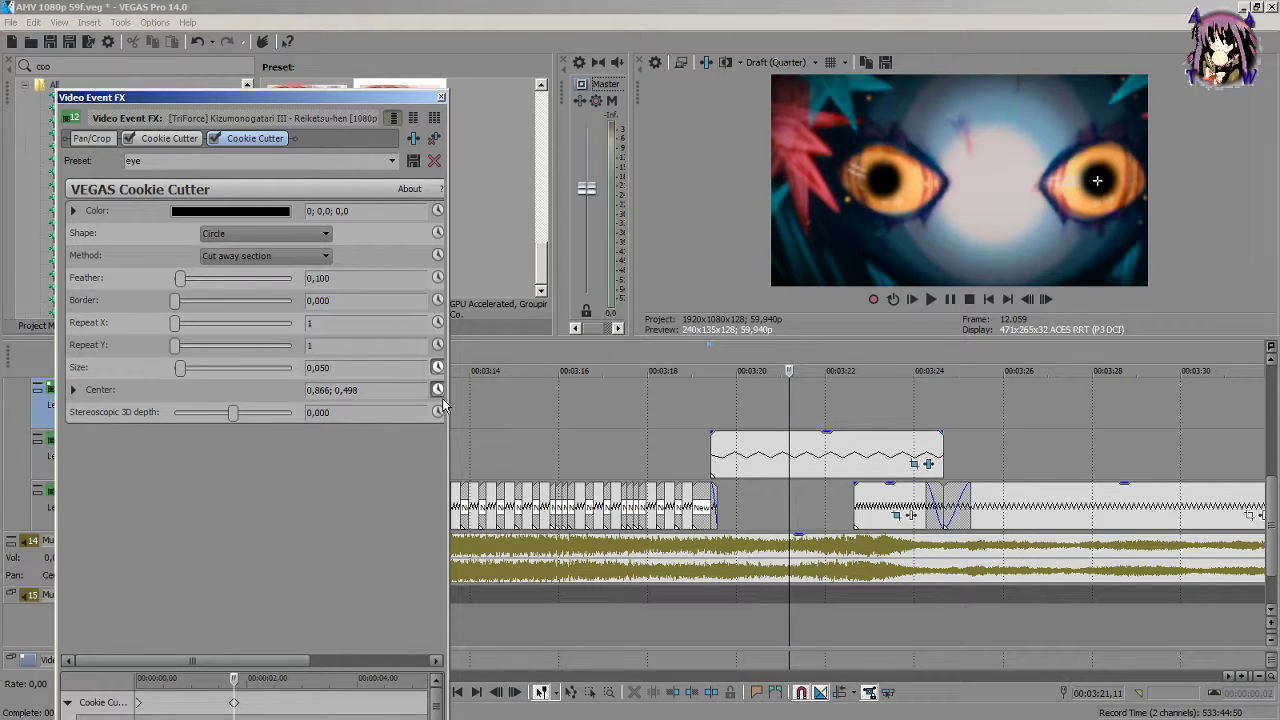
# Step: Enable size and center animation on the first Cookie Cutter and move its center to 0,318; 0,491 on the left eye
pyautogui.click(166, 139)
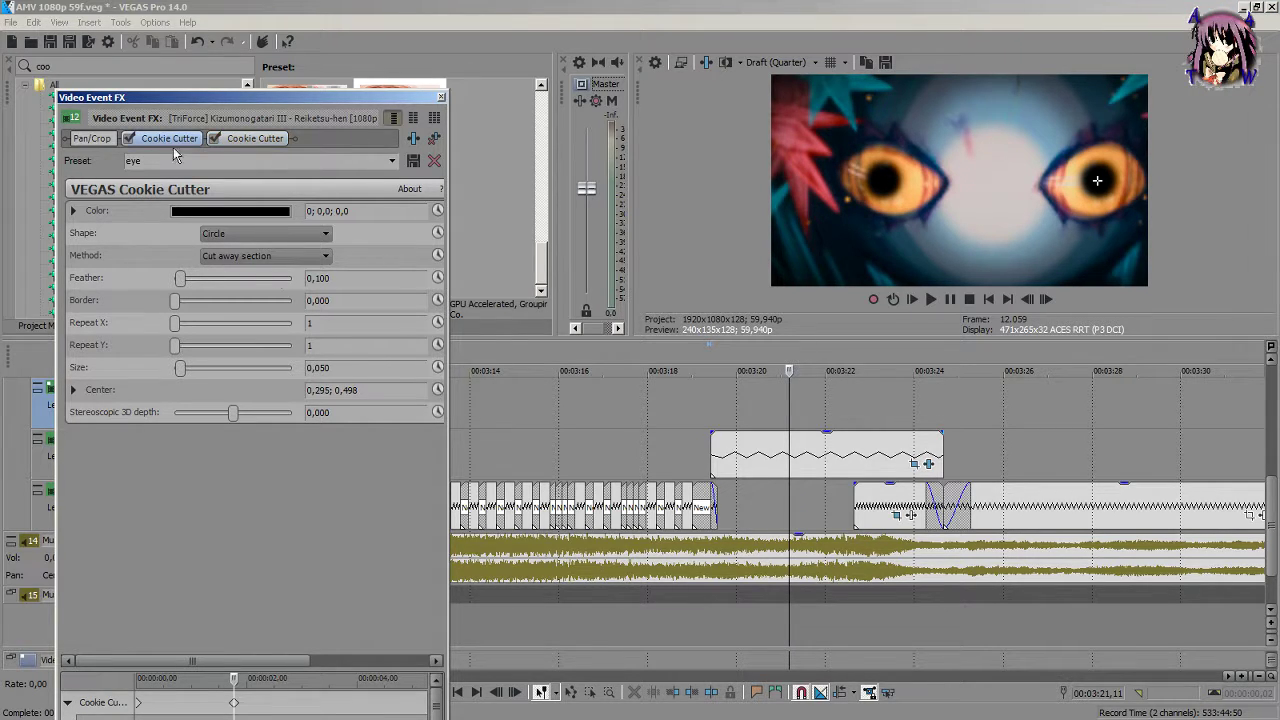
pyautogui.click(439, 369)
pyautogui.moveTo(882, 180); pyautogui.dragTo(890, 182)
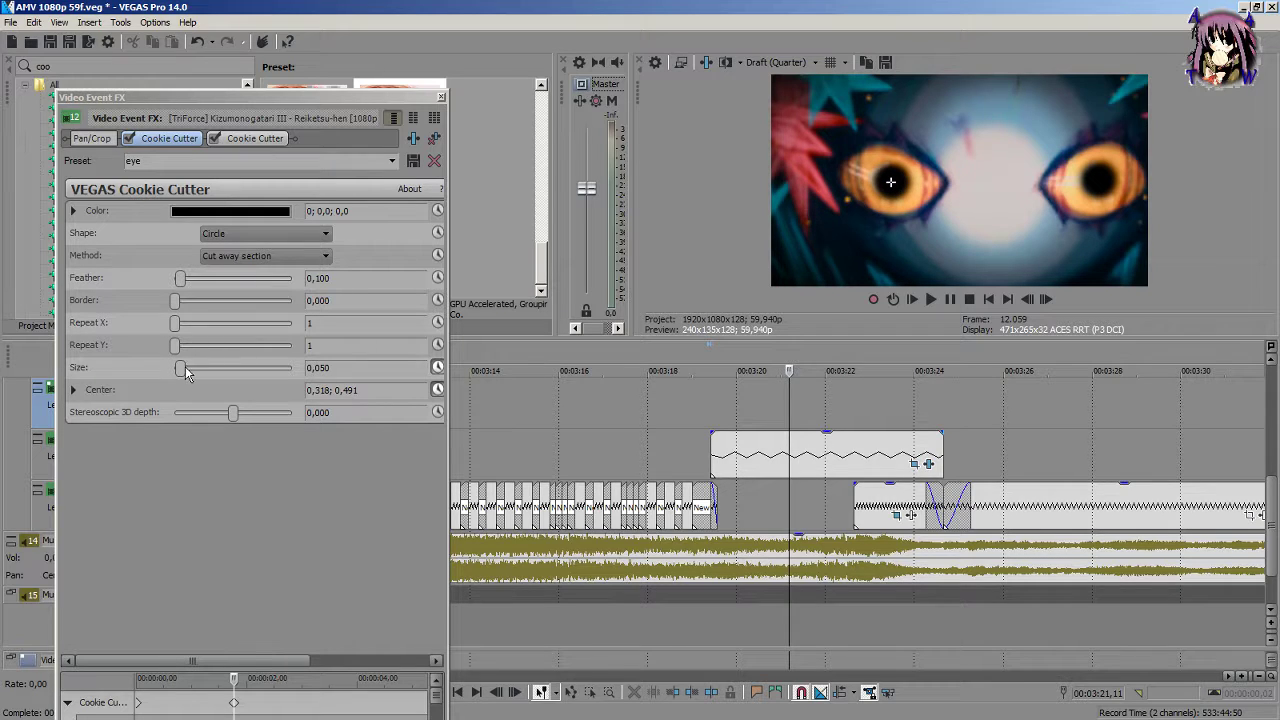
# Step: Set the size of both Cookie Cutters to 0,075 at 00:03:21,11 and close the effect window
pyautogui.moveTo(185, 368); pyautogui.dragTo(183, 368)
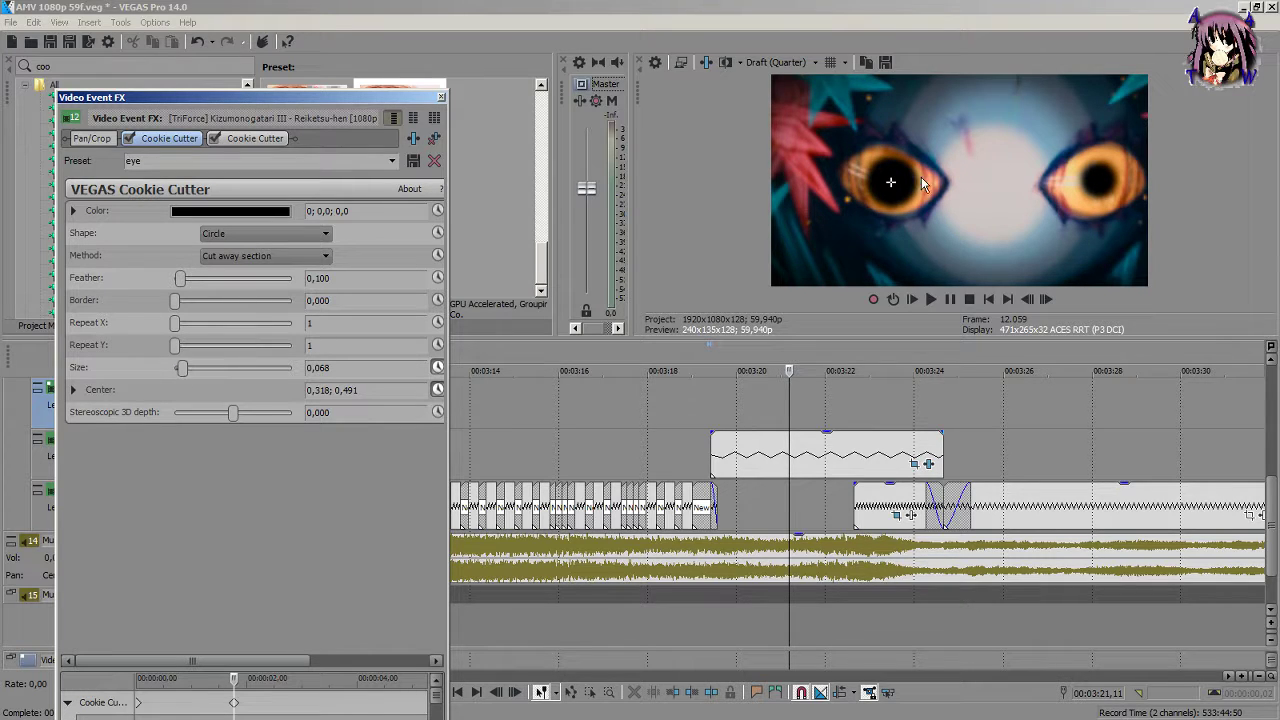
pyautogui.click(245, 141)
pyautogui.moveTo(183, 368); pyautogui.dragTo(184, 370)
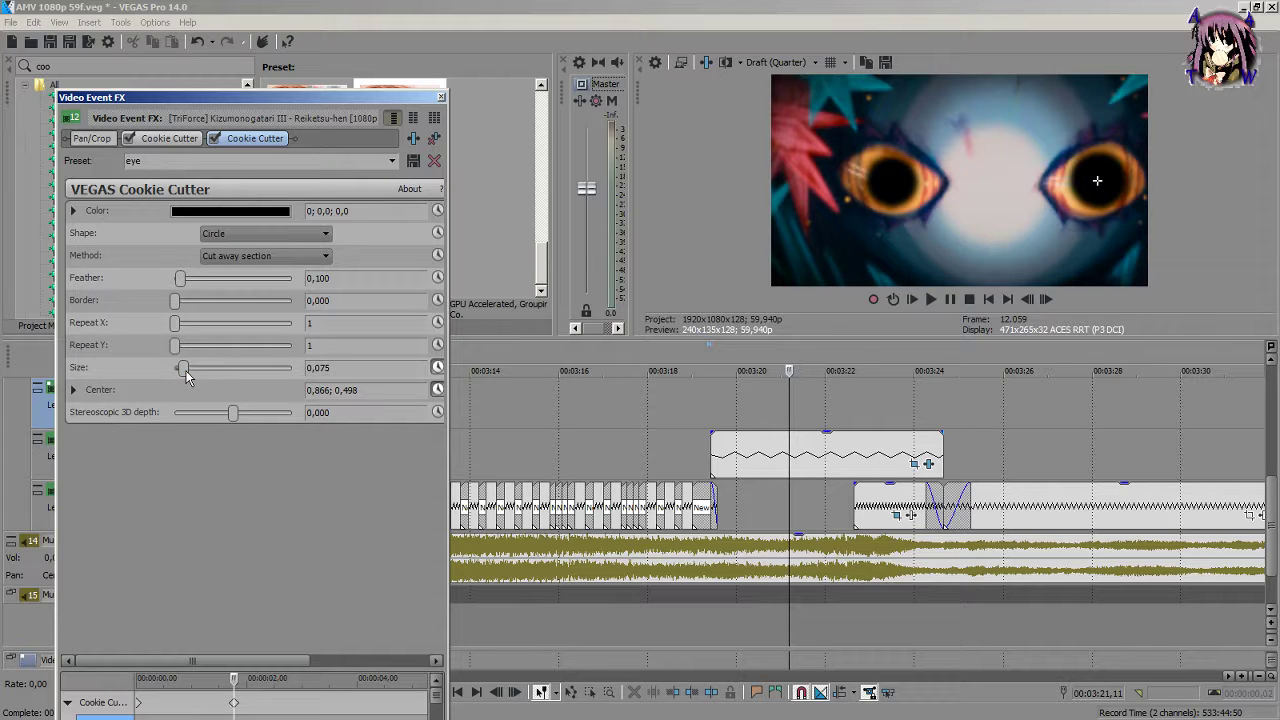
pyautogui.click(182, 140)
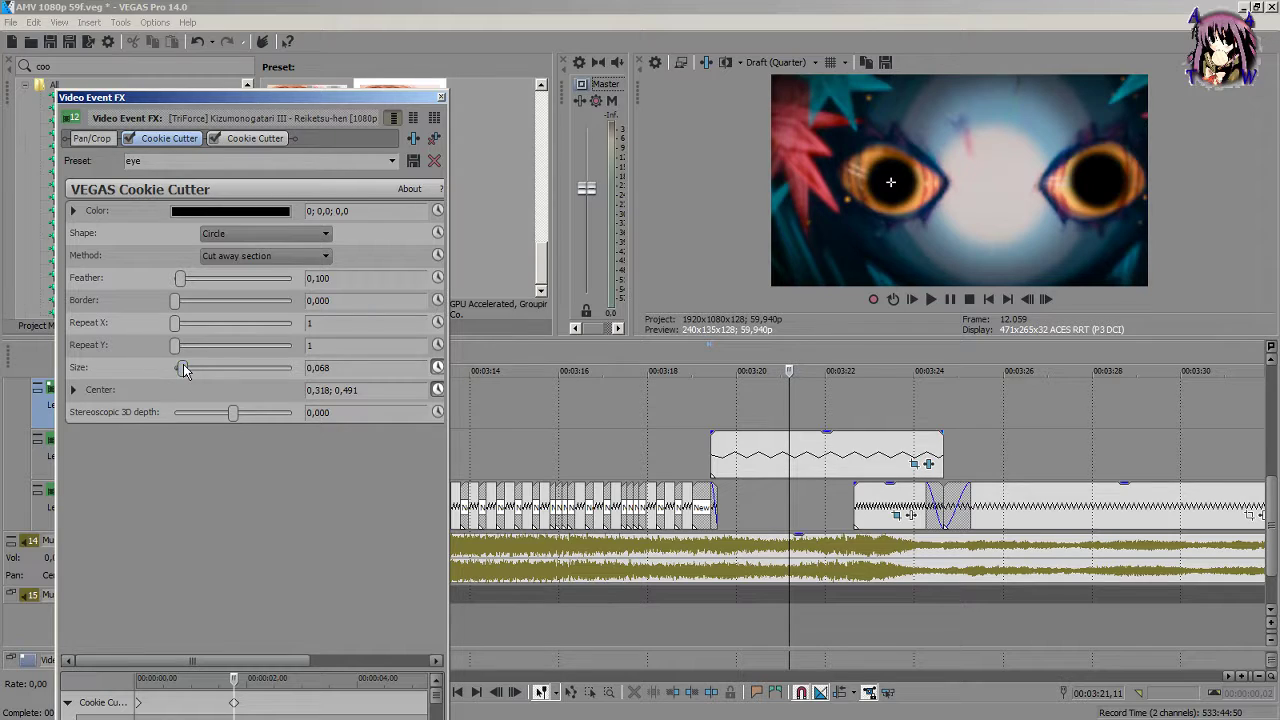
pyautogui.moveTo(184, 370); pyautogui.dragTo(185, 370)
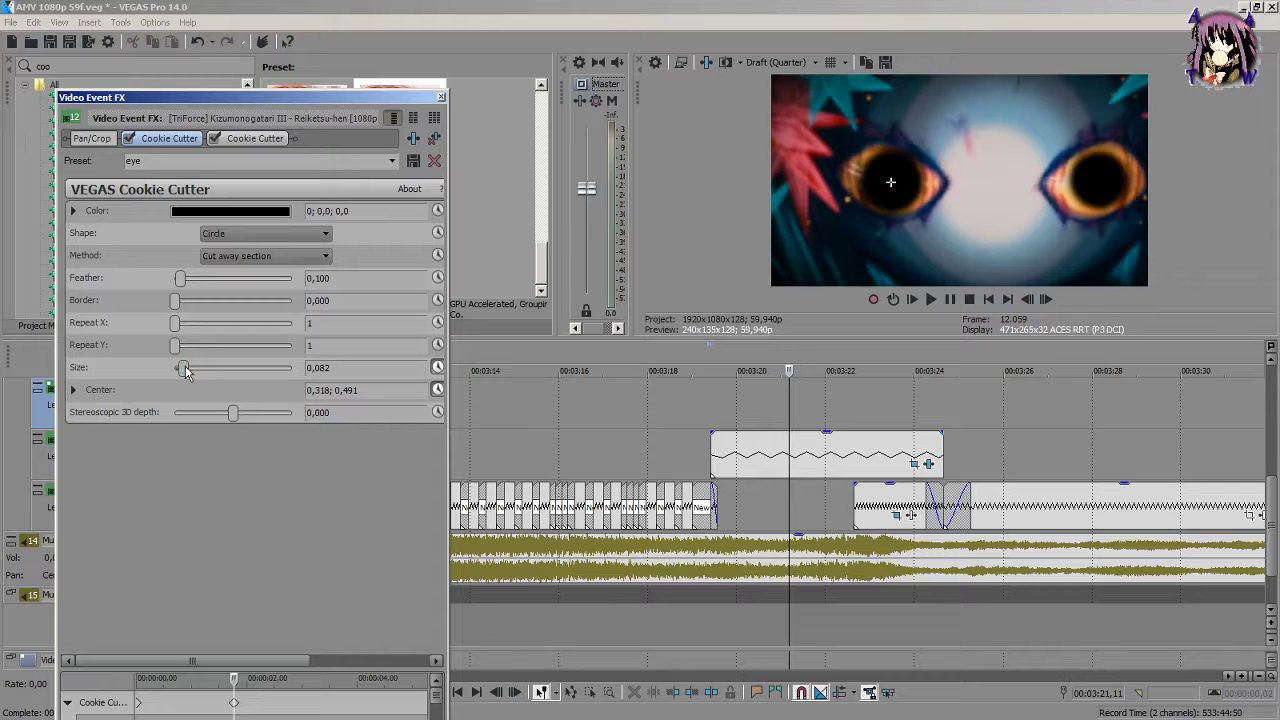
pyautogui.moveTo(185, 370); pyautogui.dragTo(184, 371)
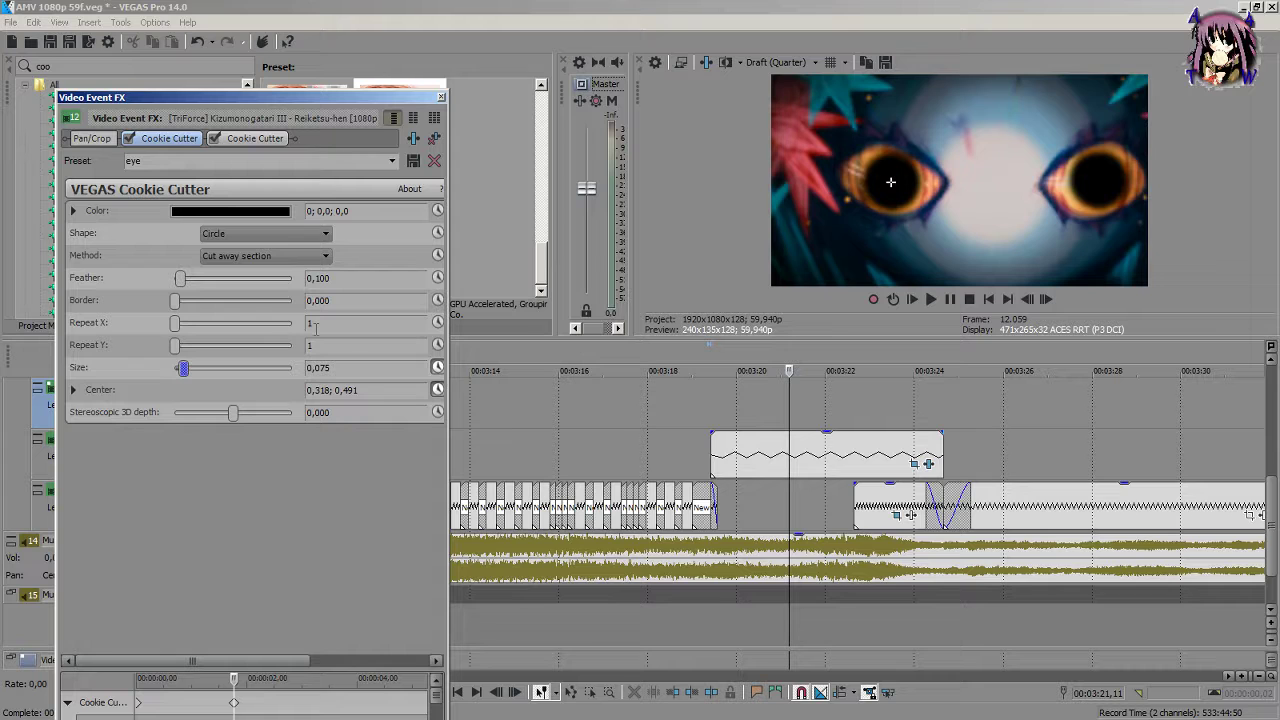
pyautogui.click(441, 100)
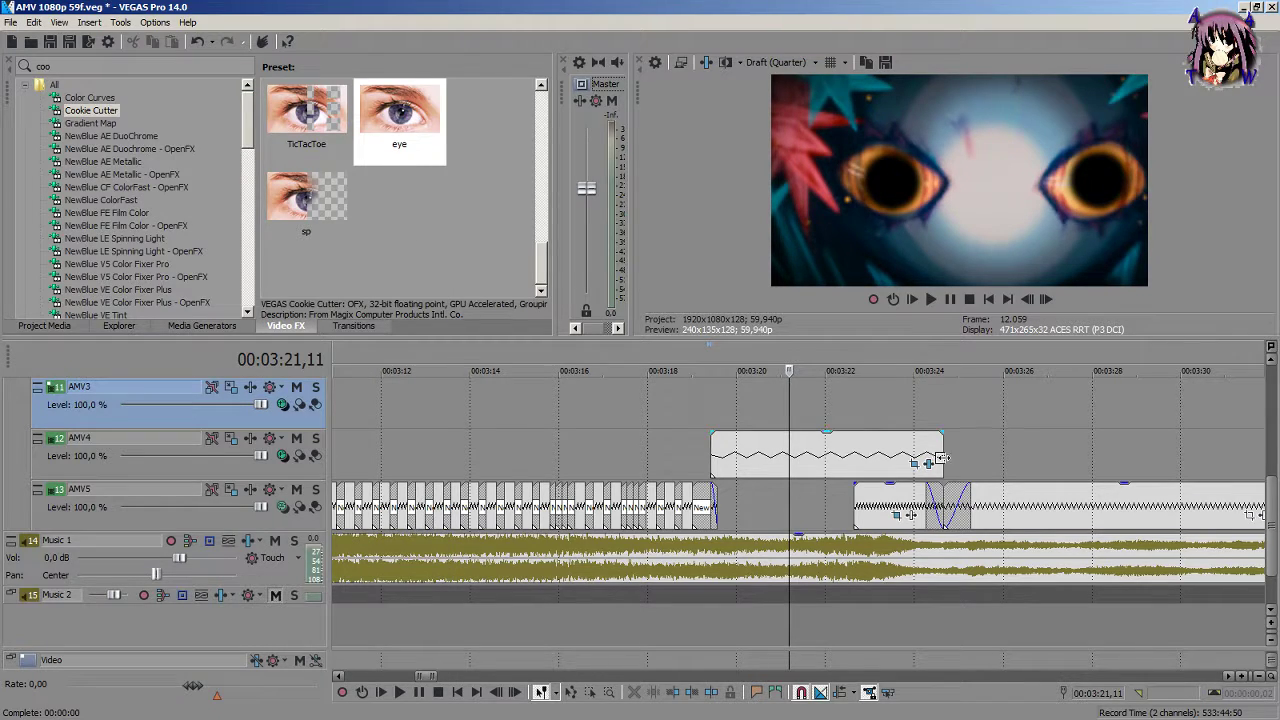
# Step: Try the eye clip on AMV5 with the playhead at 00:03:22,38, and return the clip to AMV4
pyautogui.scroll(3, 913, 470)
pyautogui.moveTo(913, 470); pyautogui.dragTo(912, 520)
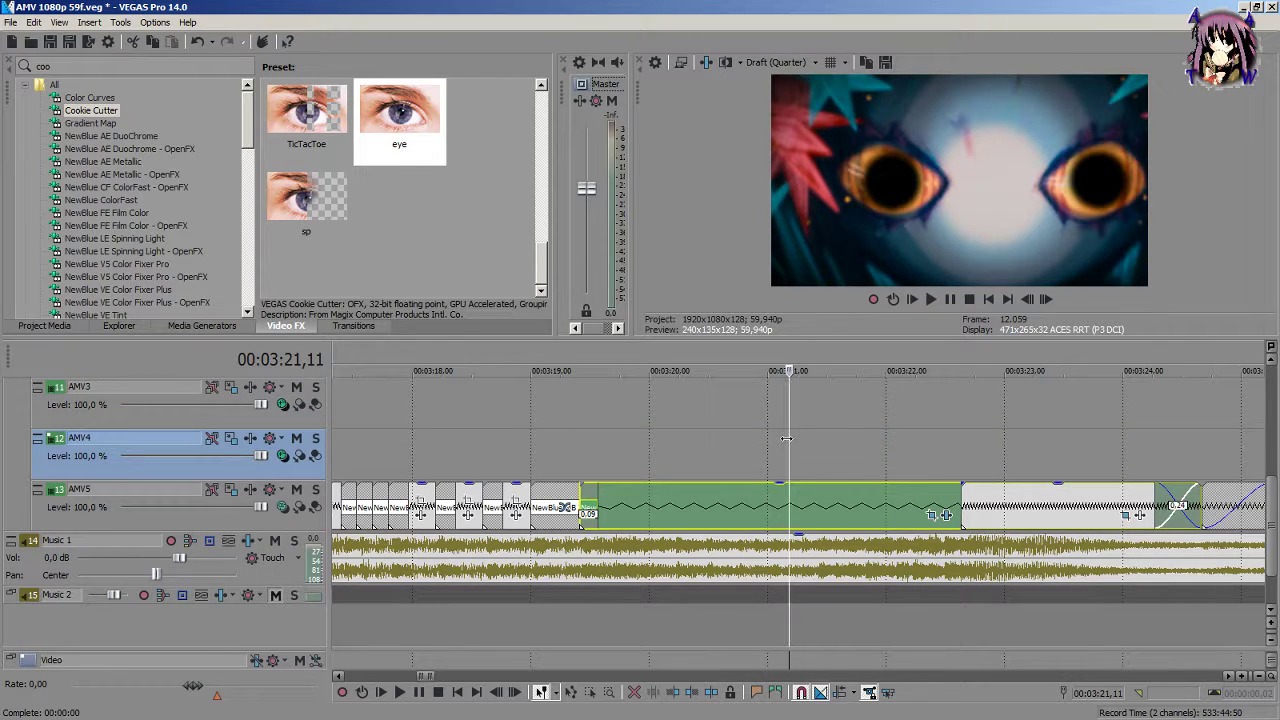
pyautogui.click(902, 451)
pyautogui.moveTo(902, 451); pyautogui.dragTo(961, 515)
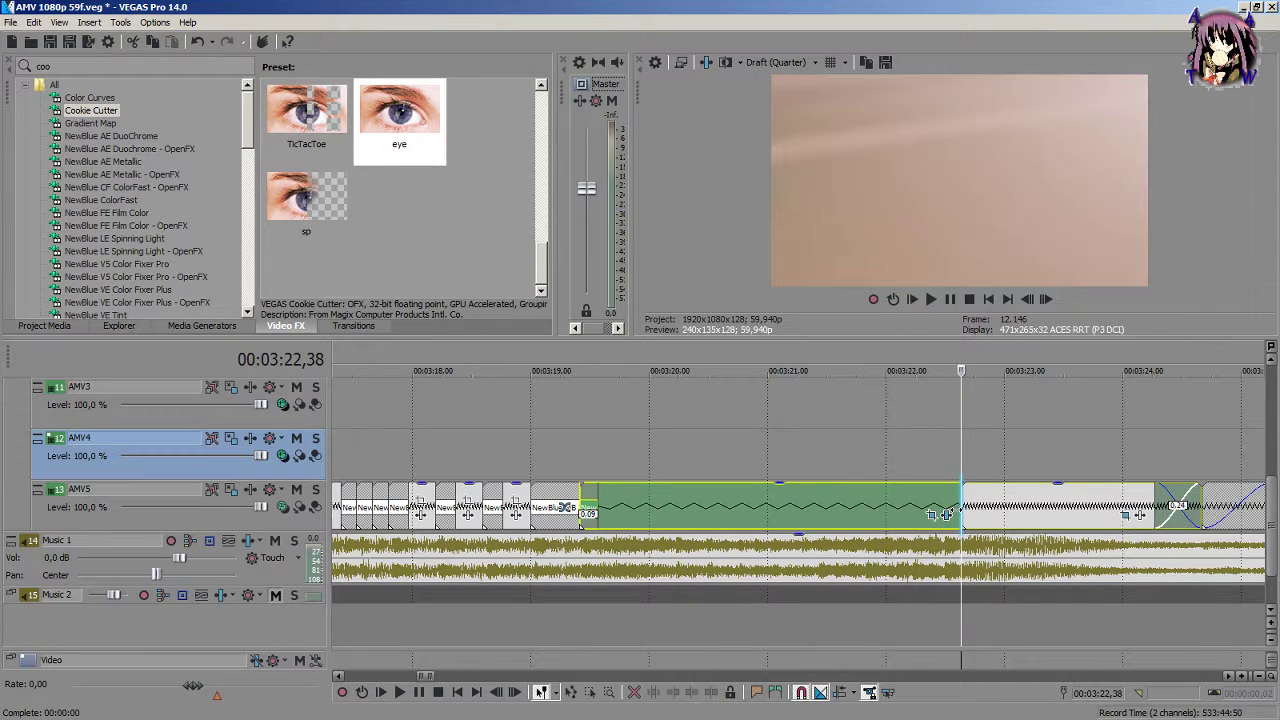
pyautogui.moveTo(889, 496); pyautogui.dragTo(889, 469)
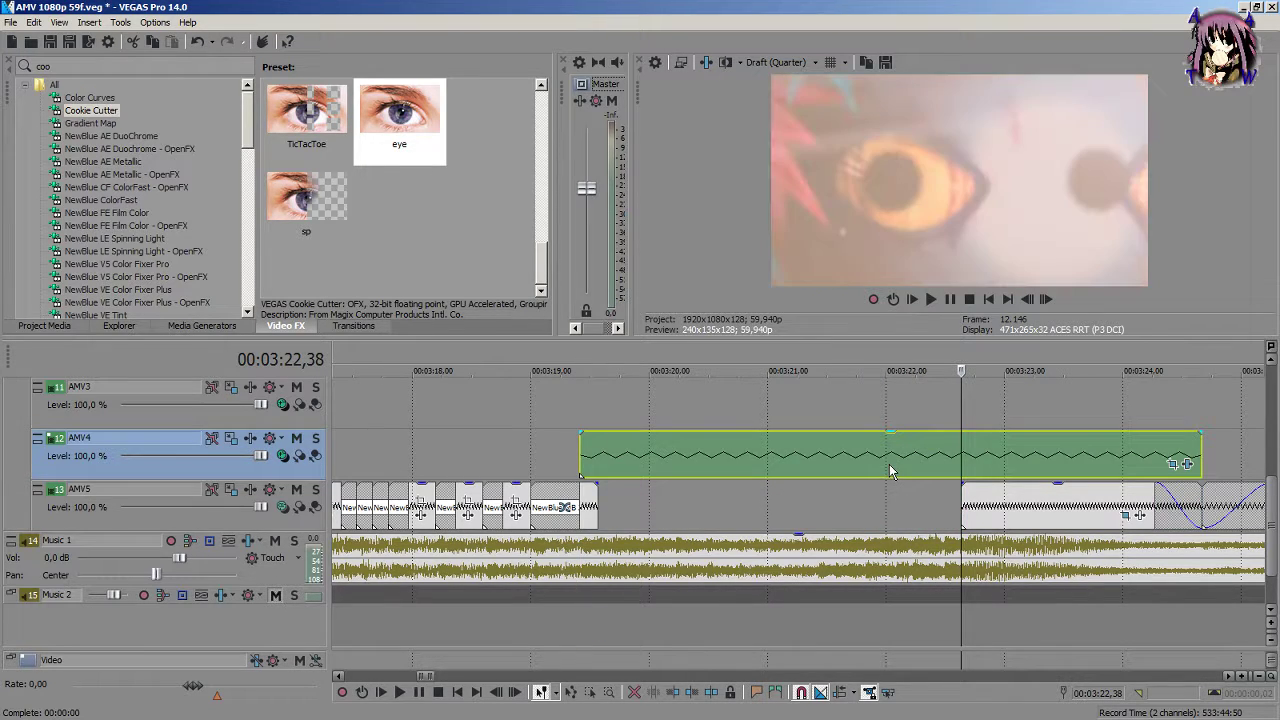
# Step: At 00:03:22,07, move the second Cookie Cutter's center to 1,000; 0,498 on the right eye
pyautogui.click(1172, 463)
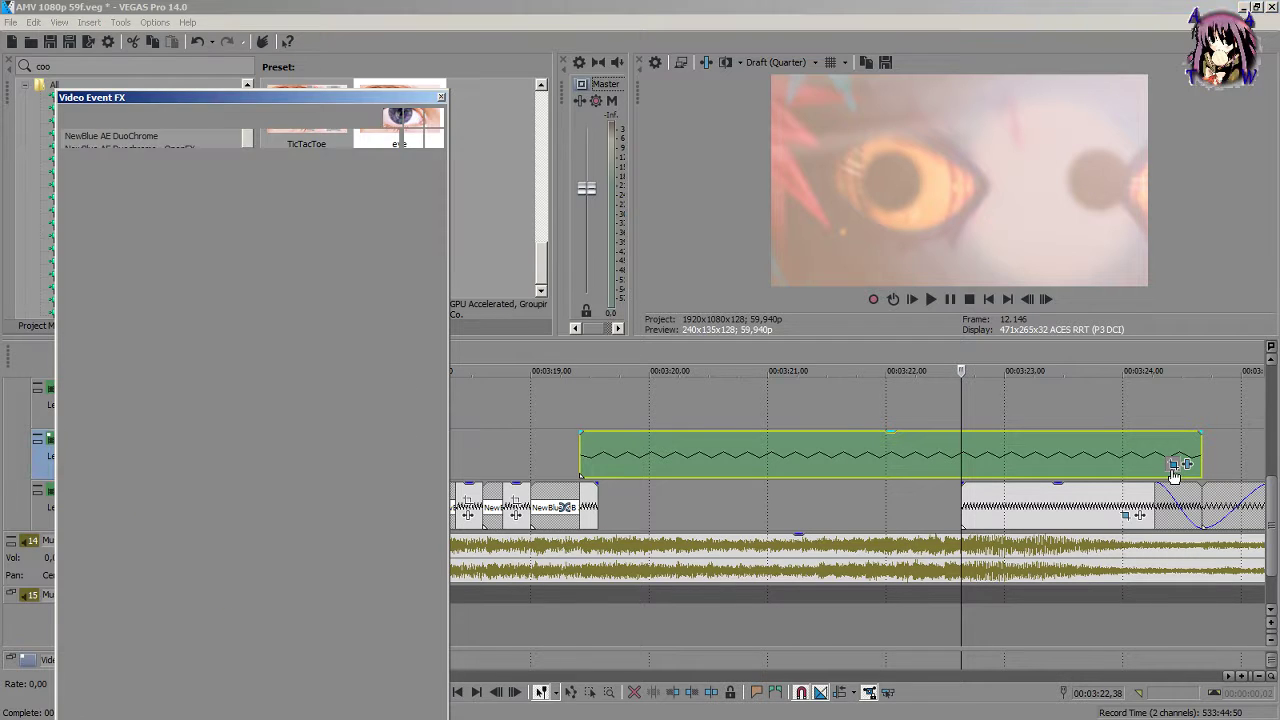
pyautogui.click(233, 140)
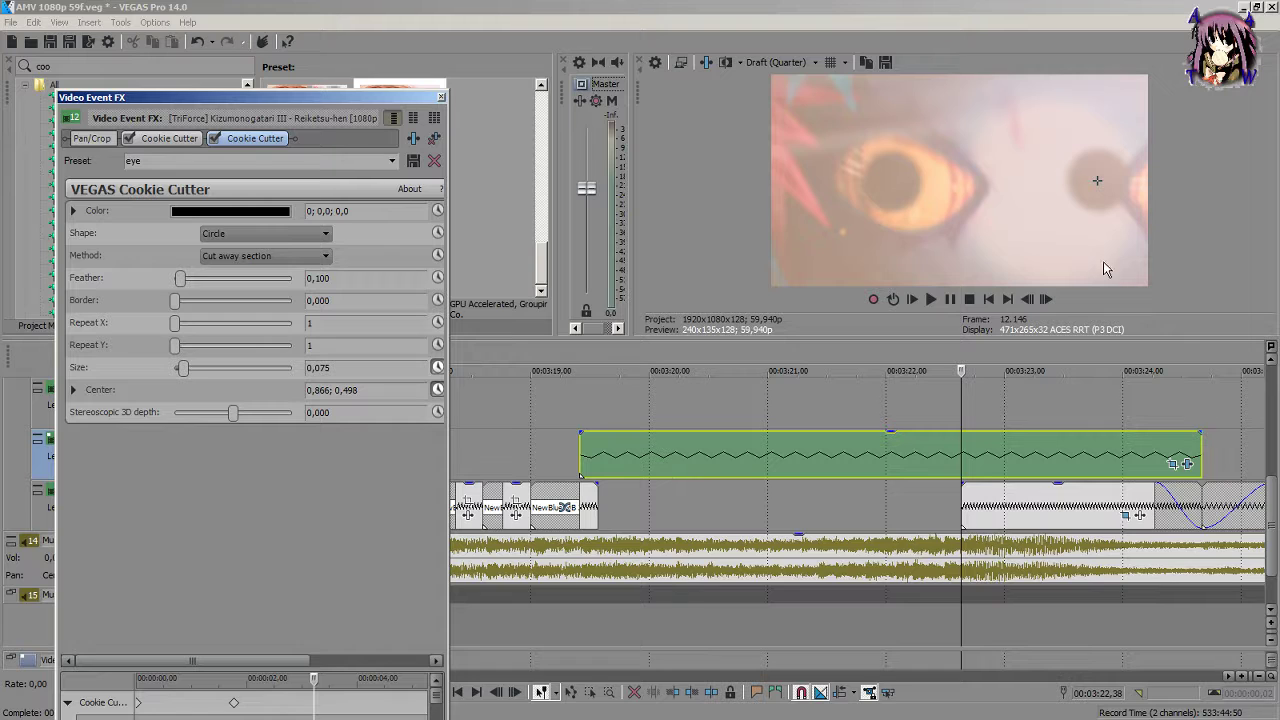
pyautogui.moveTo(961, 432); pyautogui.dragTo(899, 467)
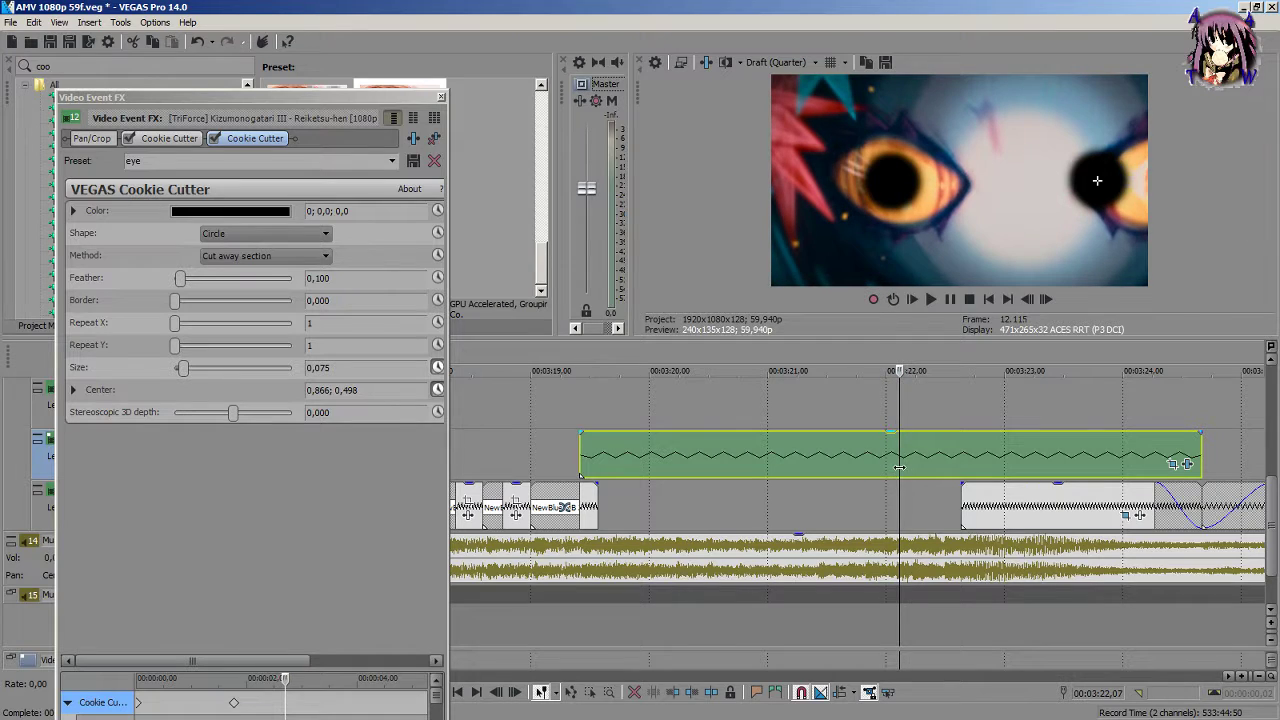
pyautogui.click(75, 390)
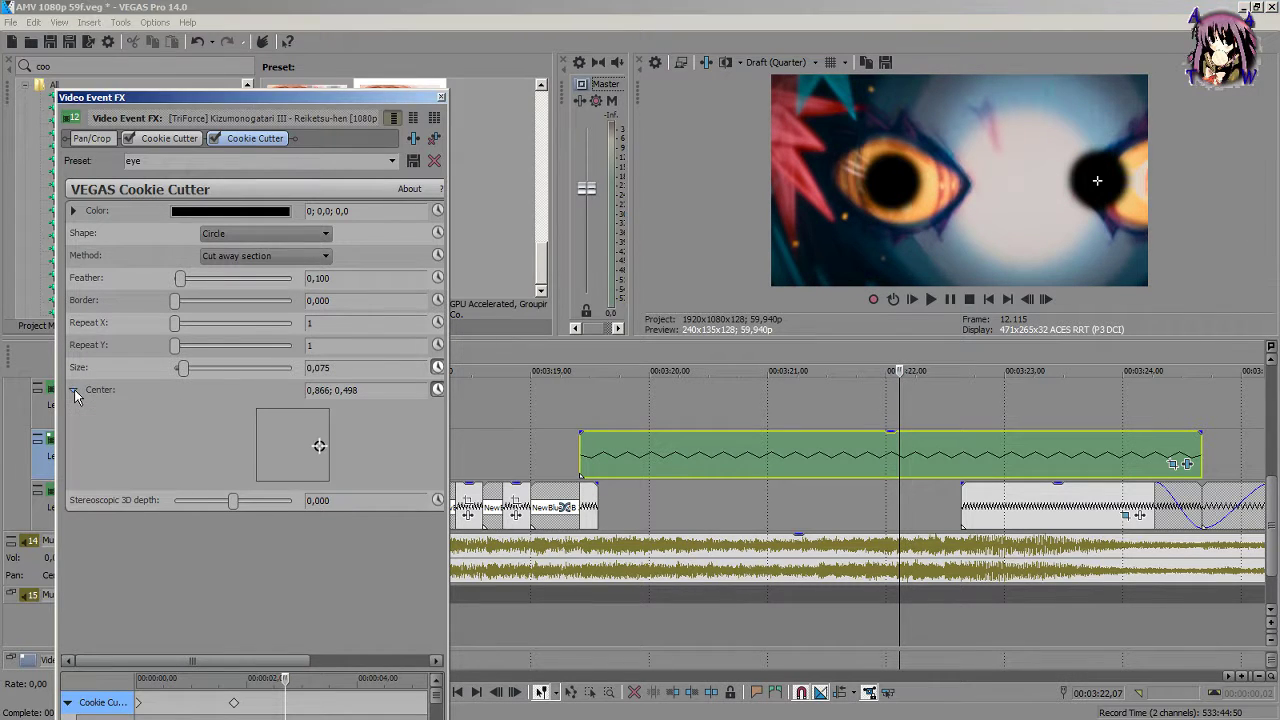
pyautogui.click(318, 448)
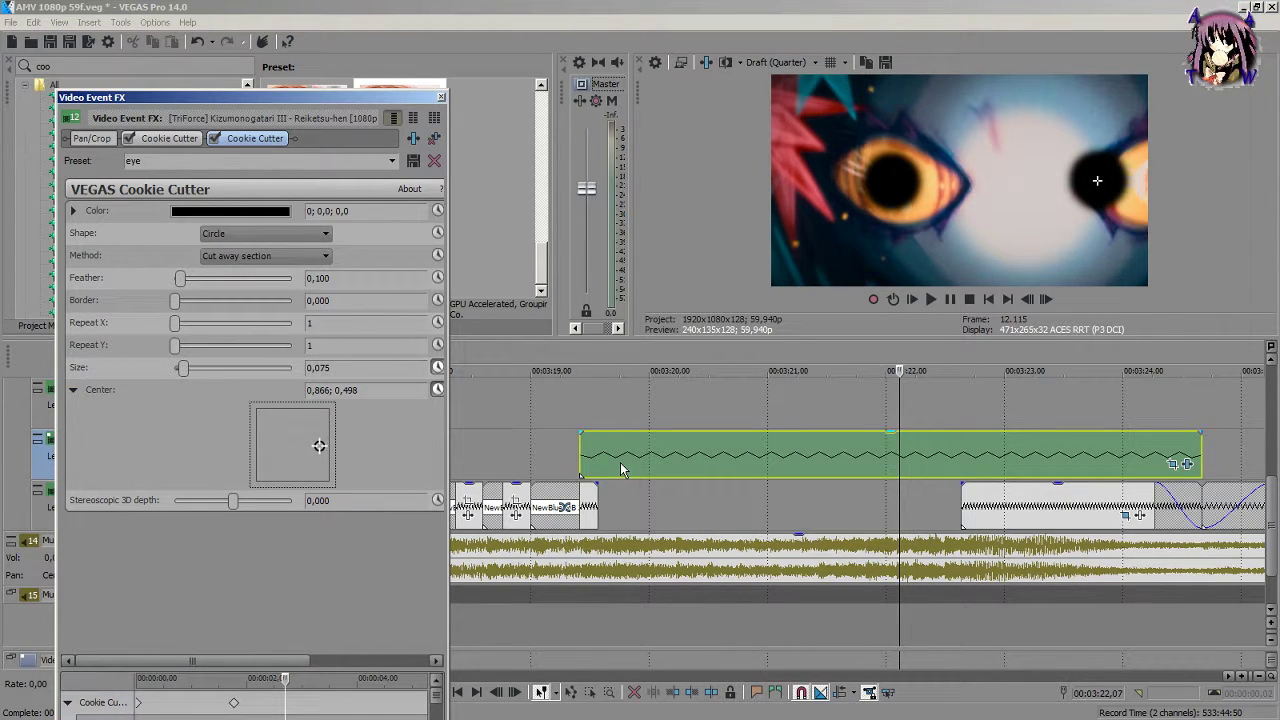
pyautogui.moveTo(319, 446); pyautogui.dragTo(329, 446)
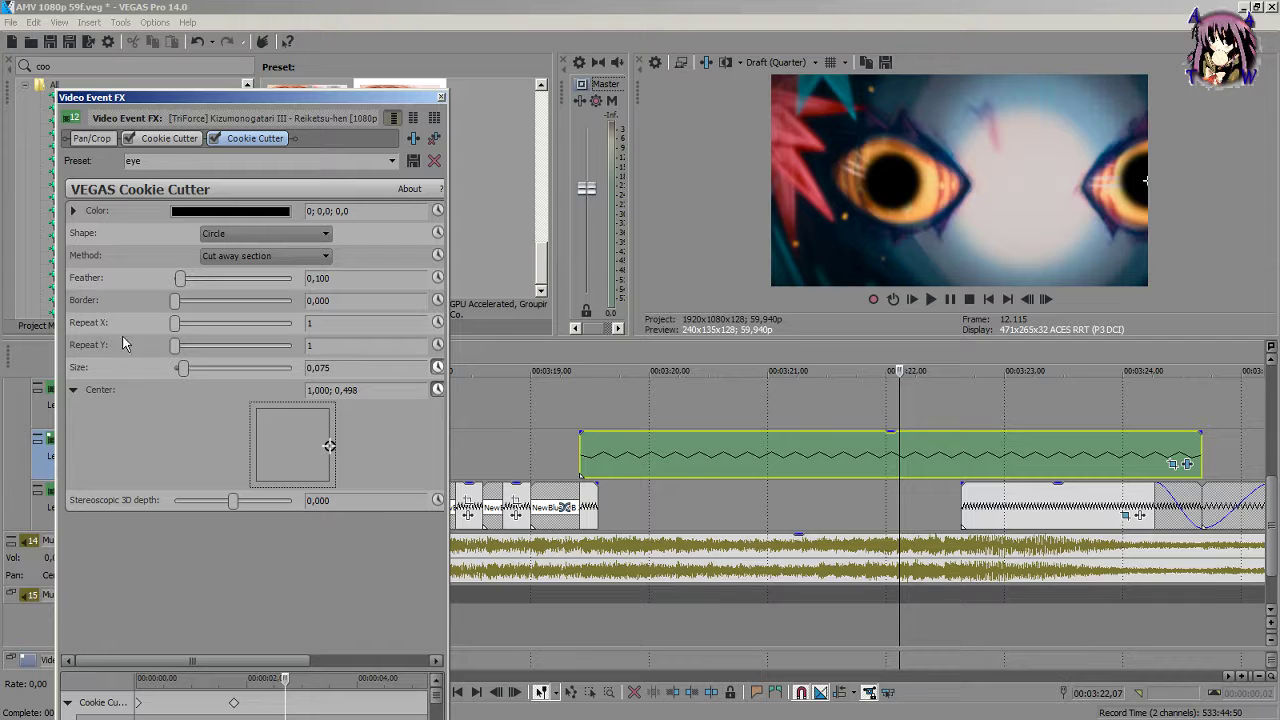
# Step: Set the second Cookie Cutter's size to 0,095 and lower its center to 1,000; 0,475
pyautogui.moveTo(181, 368); pyautogui.dragTo(189, 378)
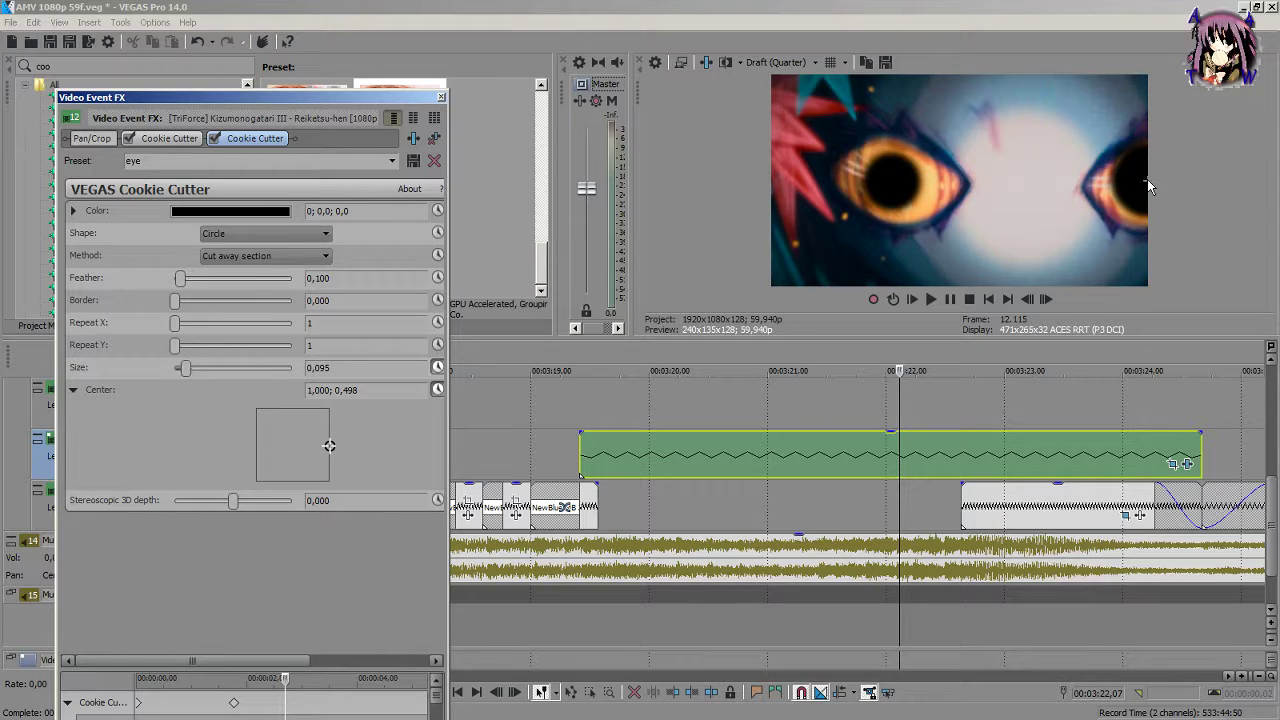
pyautogui.click(1147, 187)
pyautogui.moveTo(1147, 181); pyautogui.dragTo(1147, 184)
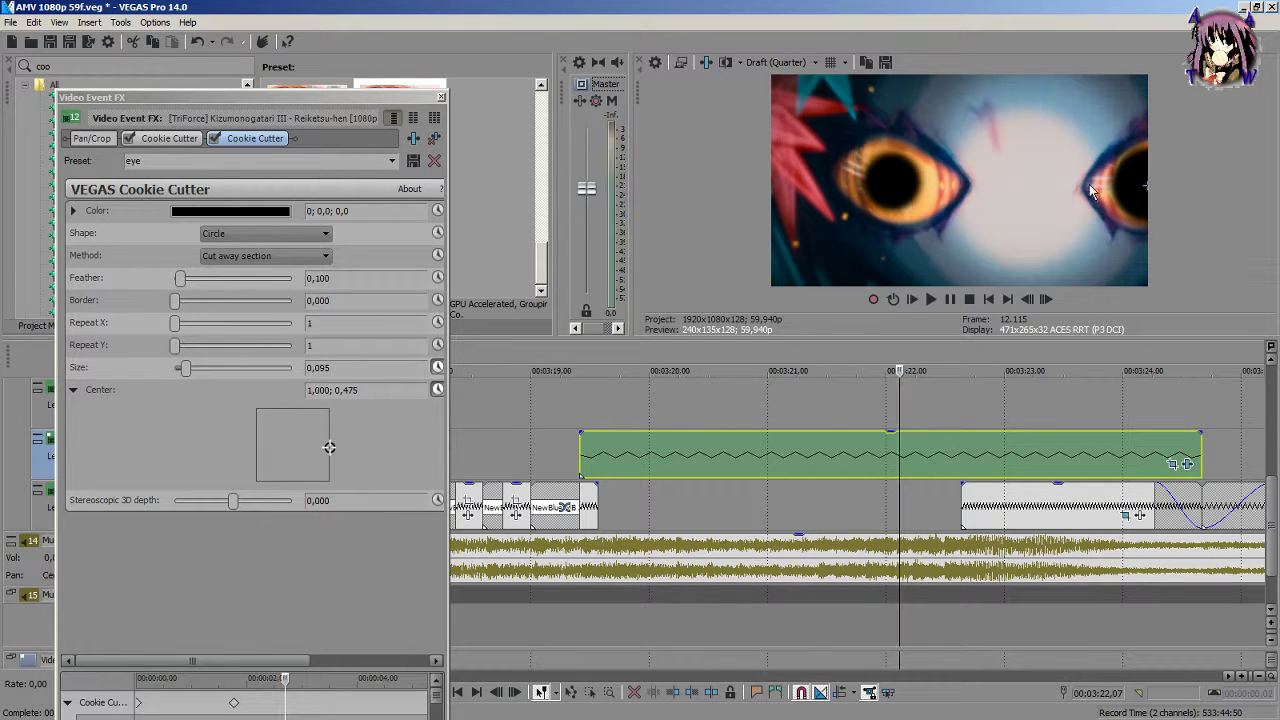
# Step: Match the first Cookie Cutter at 00:03:22,07: set its size to 0,095 and its center to 0,327; 0,491 on the left eye
pyautogui.click(168, 138)
pyautogui.moveTo(183, 367); pyautogui.dragTo(184, 383)
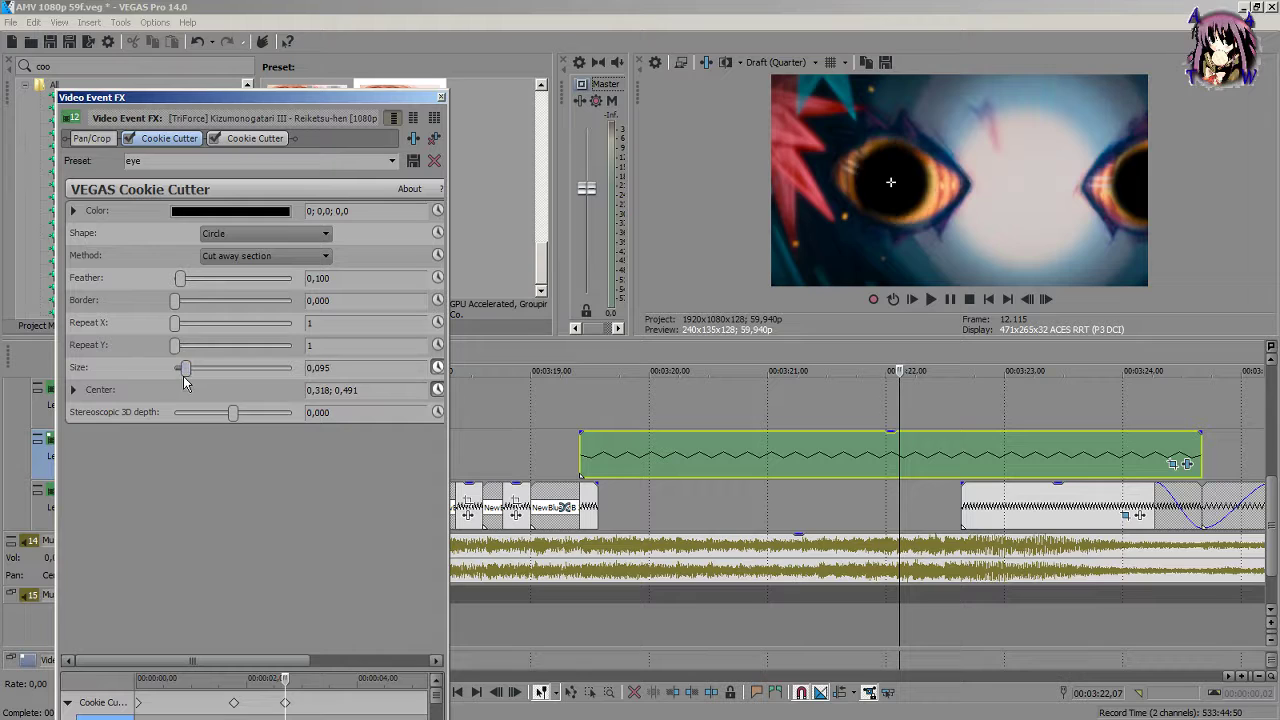
pyautogui.moveTo(893, 186); pyautogui.dragTo(897, 189)
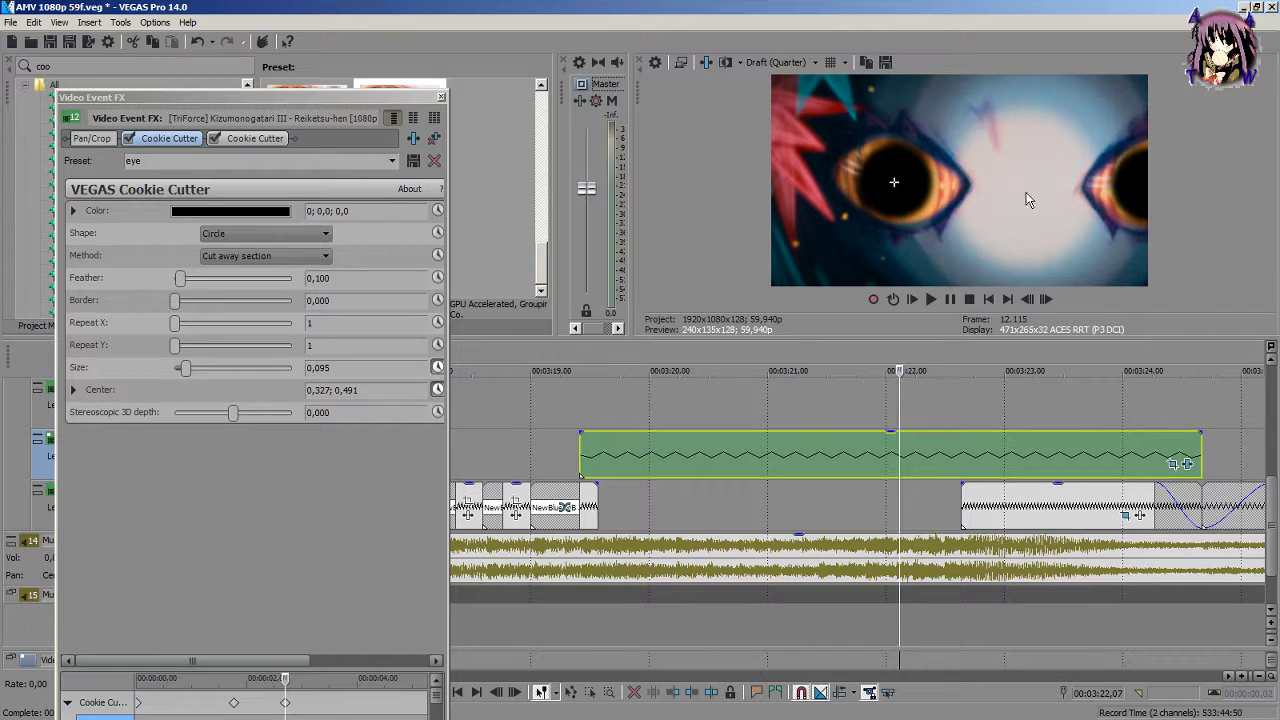
# Step: Try raising the second Cookie Cutter's center to 1,000; 0,739, and reset the center to 0,700; 0,500
pyautogui.click(266, 138)
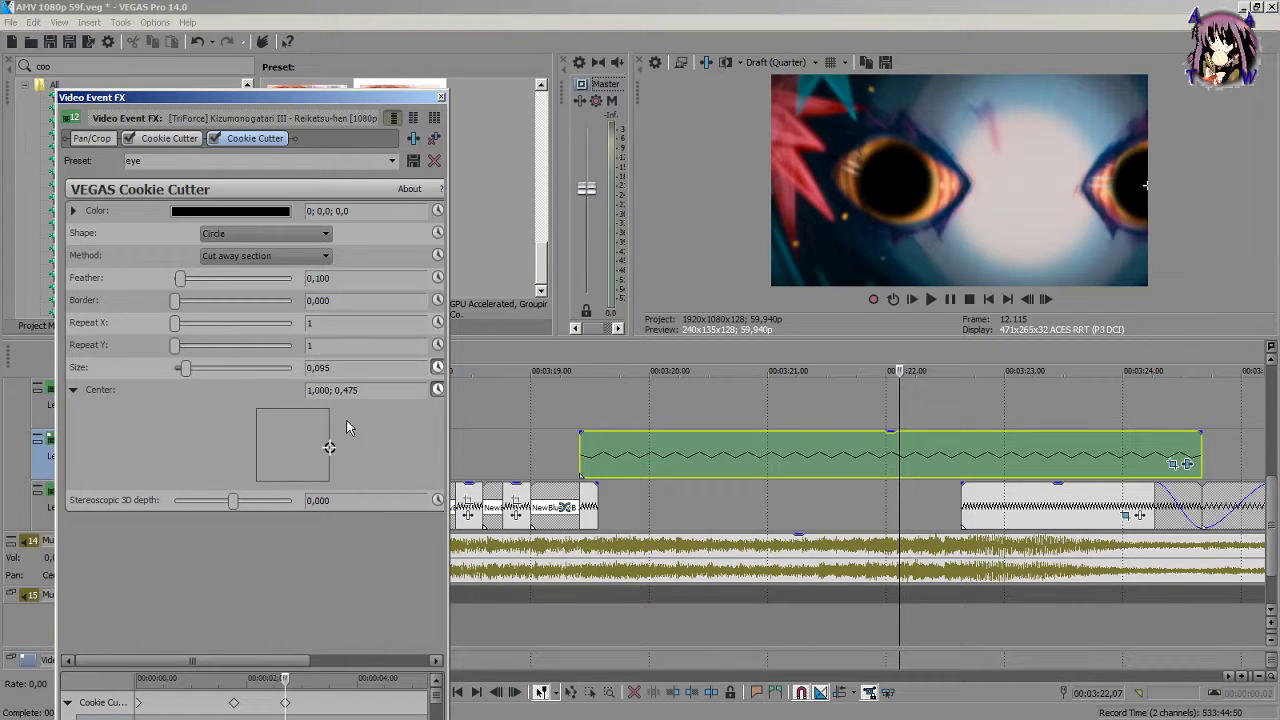
pyautogui.moveTo(329, 447); pyautogui.dragTo(329, 427)
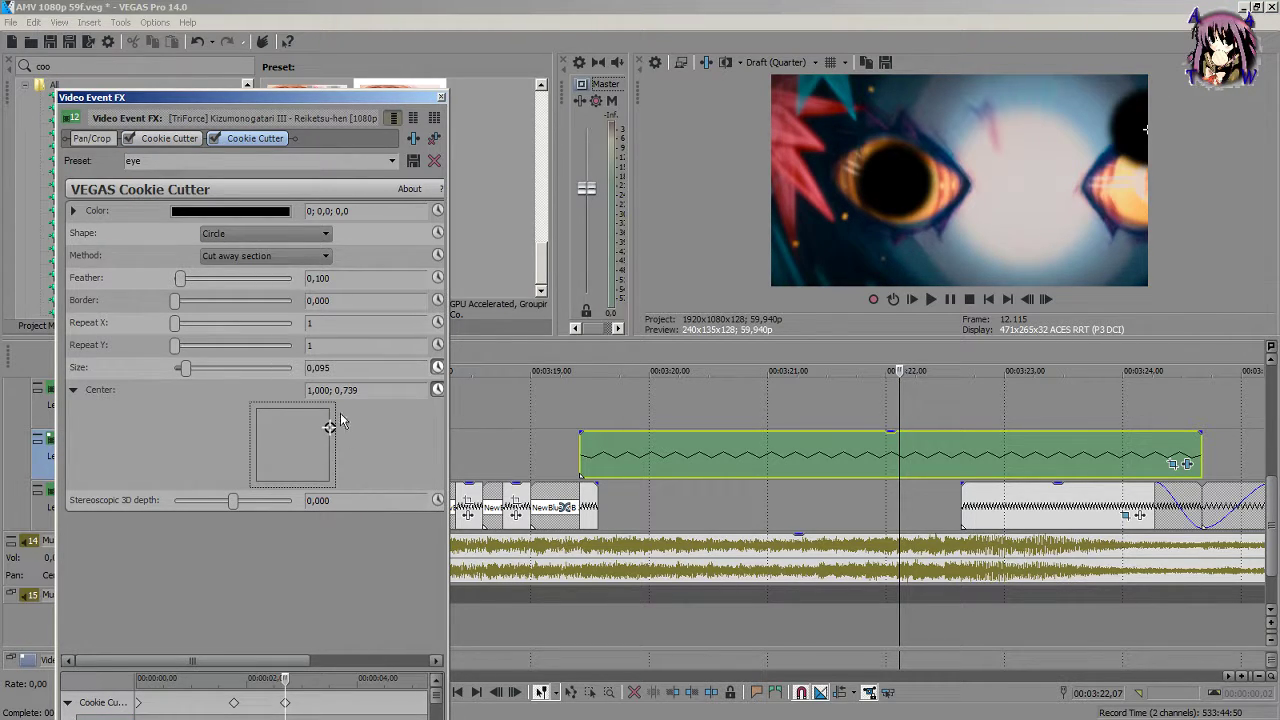
pyautogui.doubleClick(332, 436)
pyautogui.moveTo(332, 436); pyautogui.dragTo(346, 436)
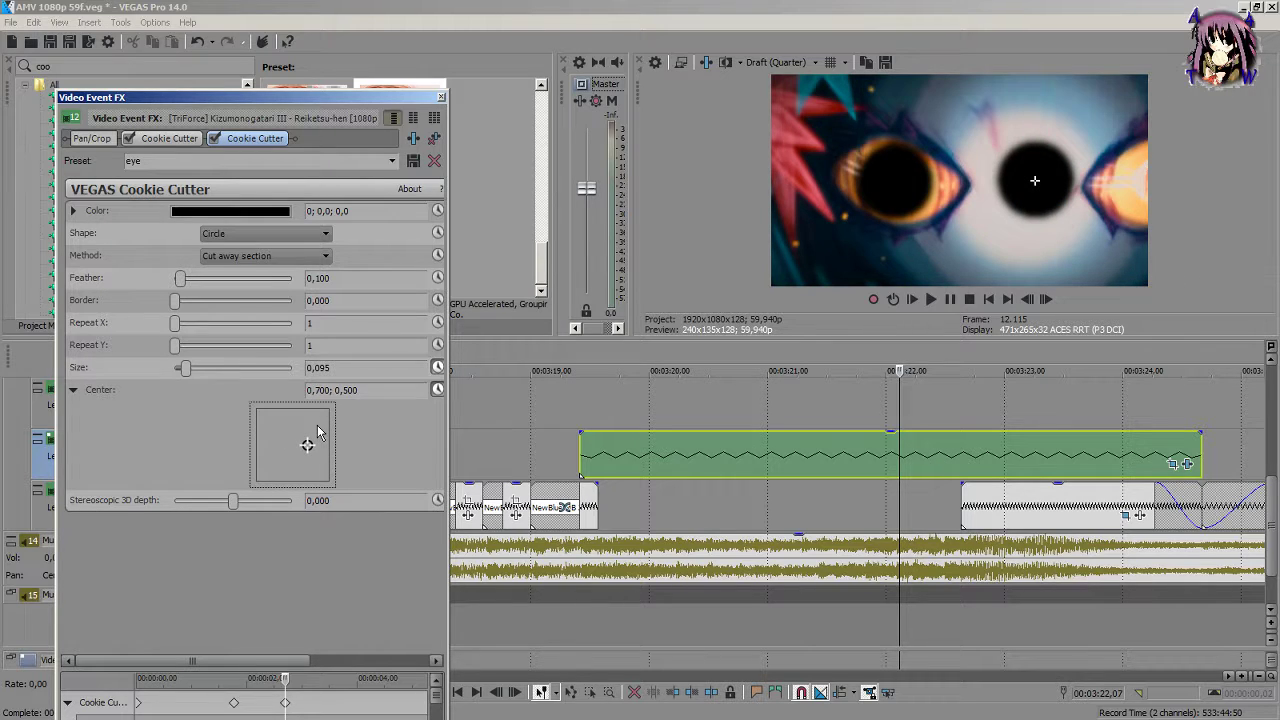
# Step: Lower the second Cookie Cutter's vertical center value to 0,490 and on to 0,480
pyautogui.click(370, 389)
pyautogui.press('BackSpace')
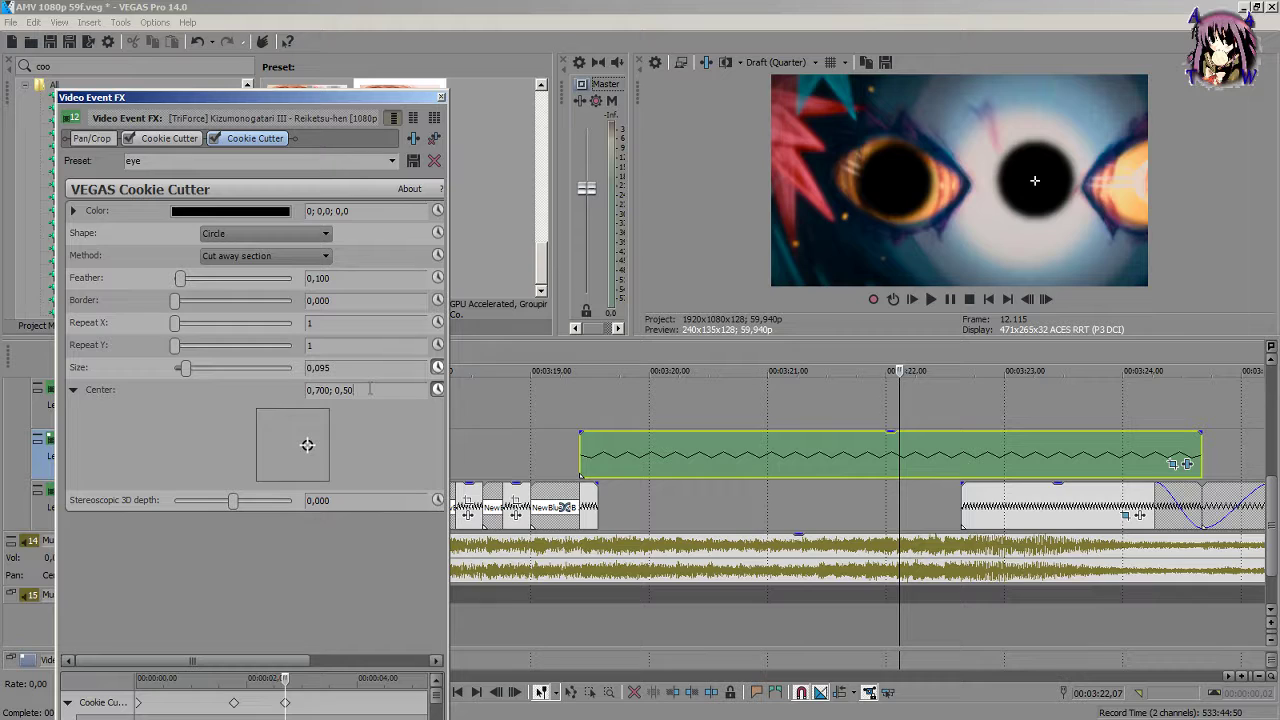
pyautogui.write('10')
pyautogui.press('Return')
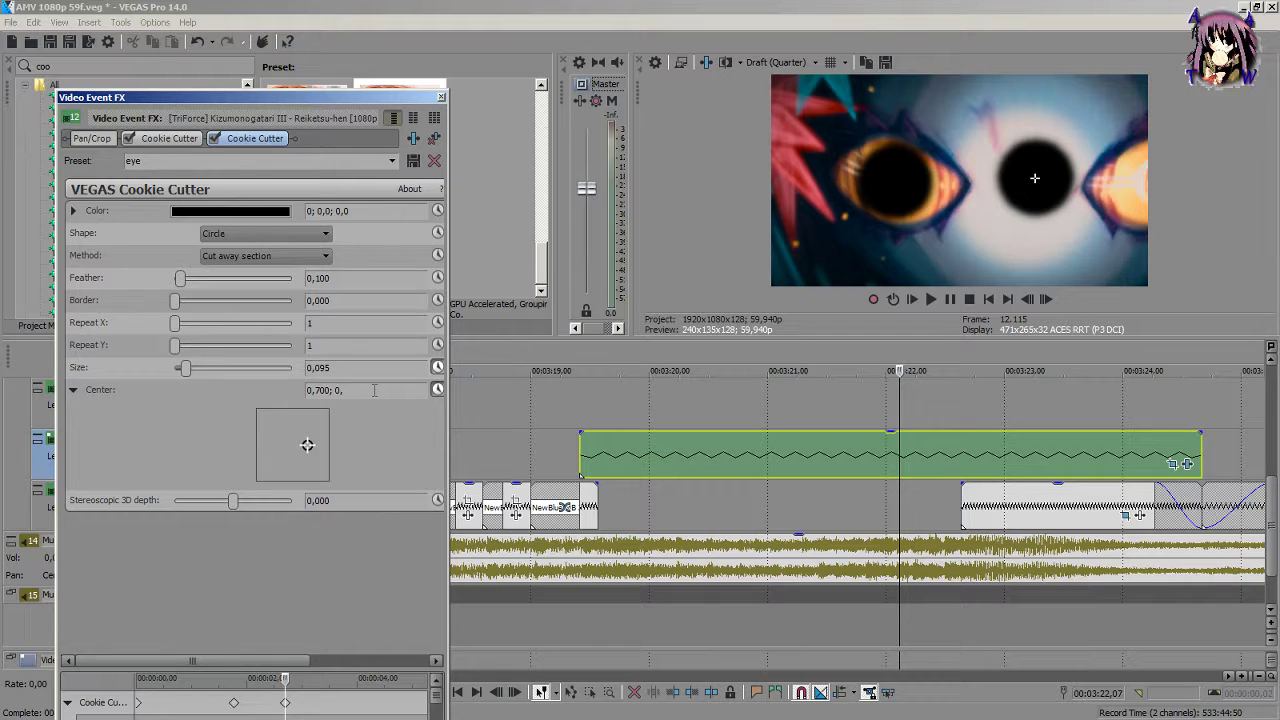
pyautogui.press('Return')
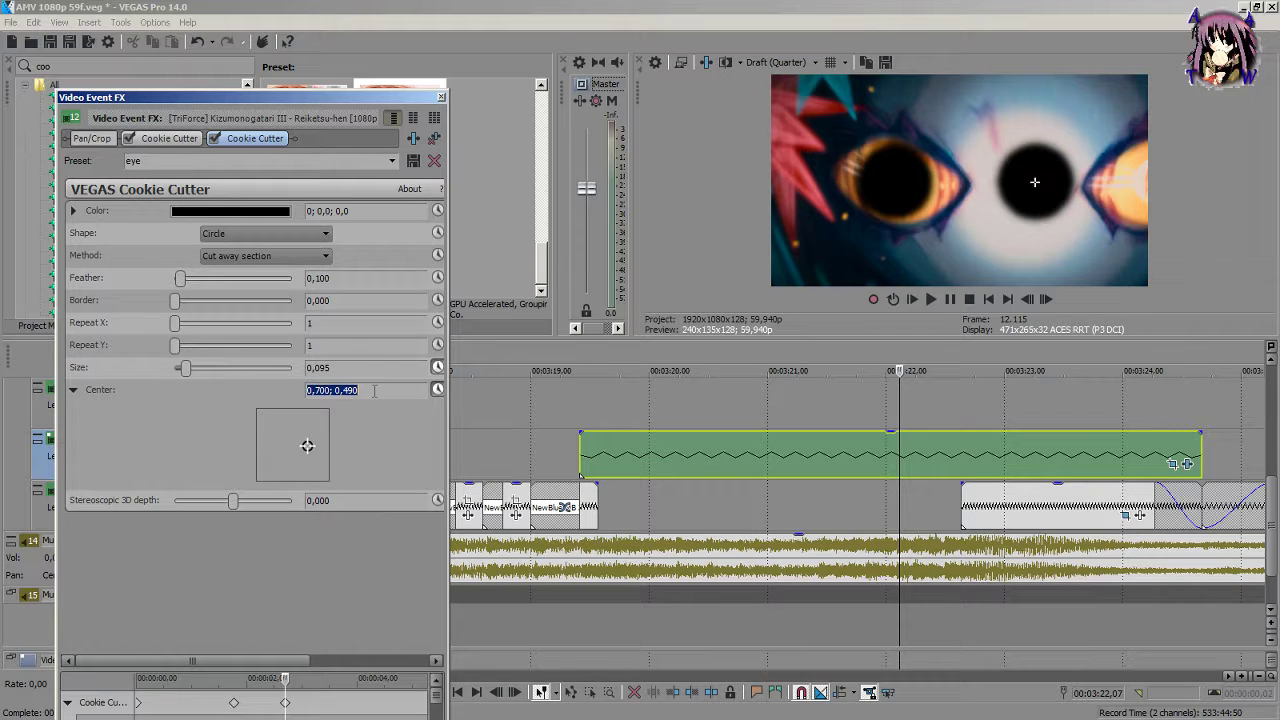
pyautogui.click(383, 390)
pyautogui.press('BackSpace')
pyautogui.press('Return')
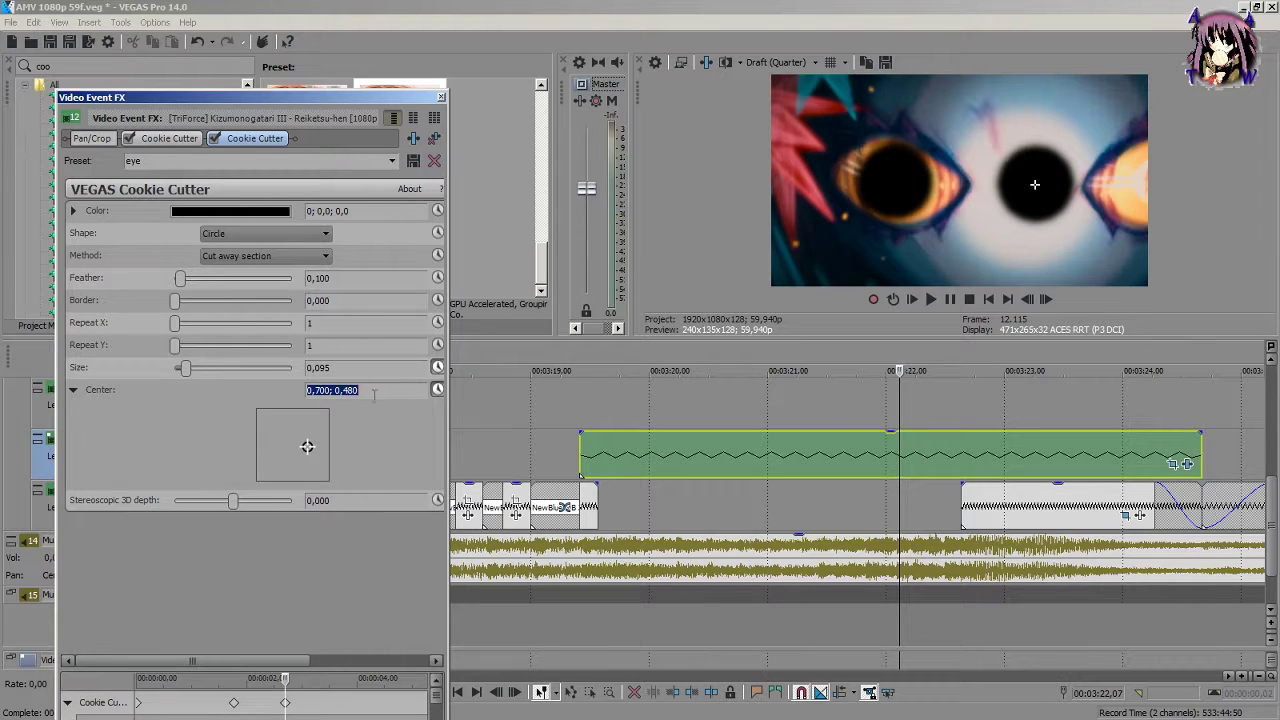
# Step: Move the second Cookie Cutter's center horizontally back onto the right eye, at 1,000; 0,480
pyautogui.click(308, 448)
pyautogui.moveTo(308, 448); pyautogui.dragTo(319, 448)
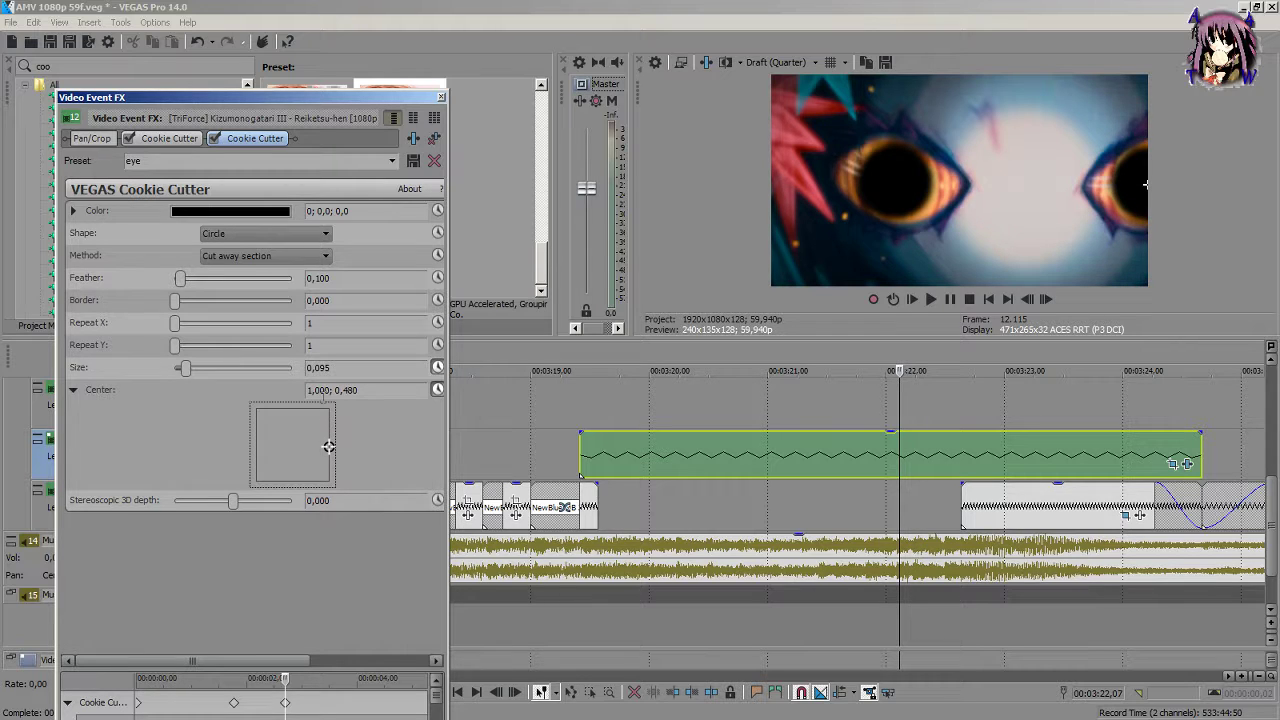
pyautogui.click(327, 390)
pyautogui.press('BackSpace')
pyautogui.press('BackSpace')
pyautogui.write('00')
pyautogui.press('Return')
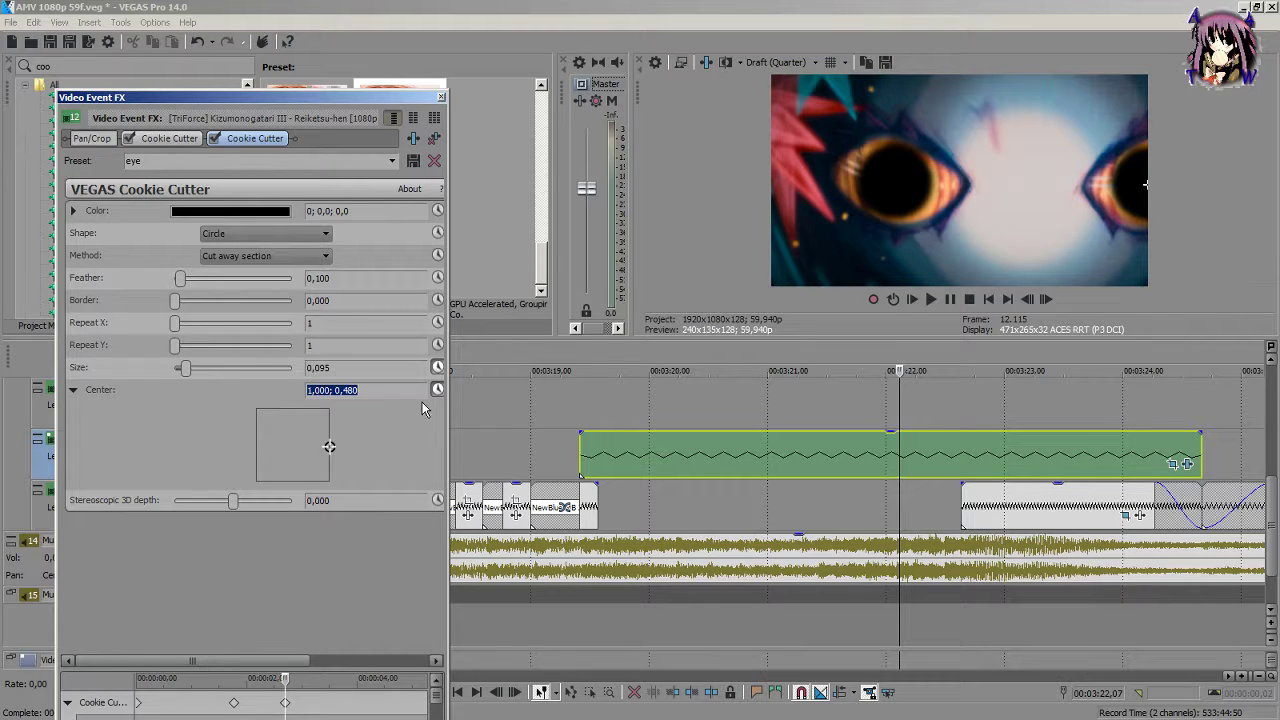
# Step: Try pushing the second Cookie Cutter's center past the frame edge by entering 1,100; 0,480
pyautogui.click(326, 390)
pyautogui.press('BackSpace')
pyautogui.press('BackSpace')
pyautogui.write('50')
# Step: At 00:03:22,38, try a center of 1,500; 0,480 for the second Cookie Cutter and shrink its size to 0,014
pyautogui.moveTo(896, 406); pyautogui.dragTo(958, 402)
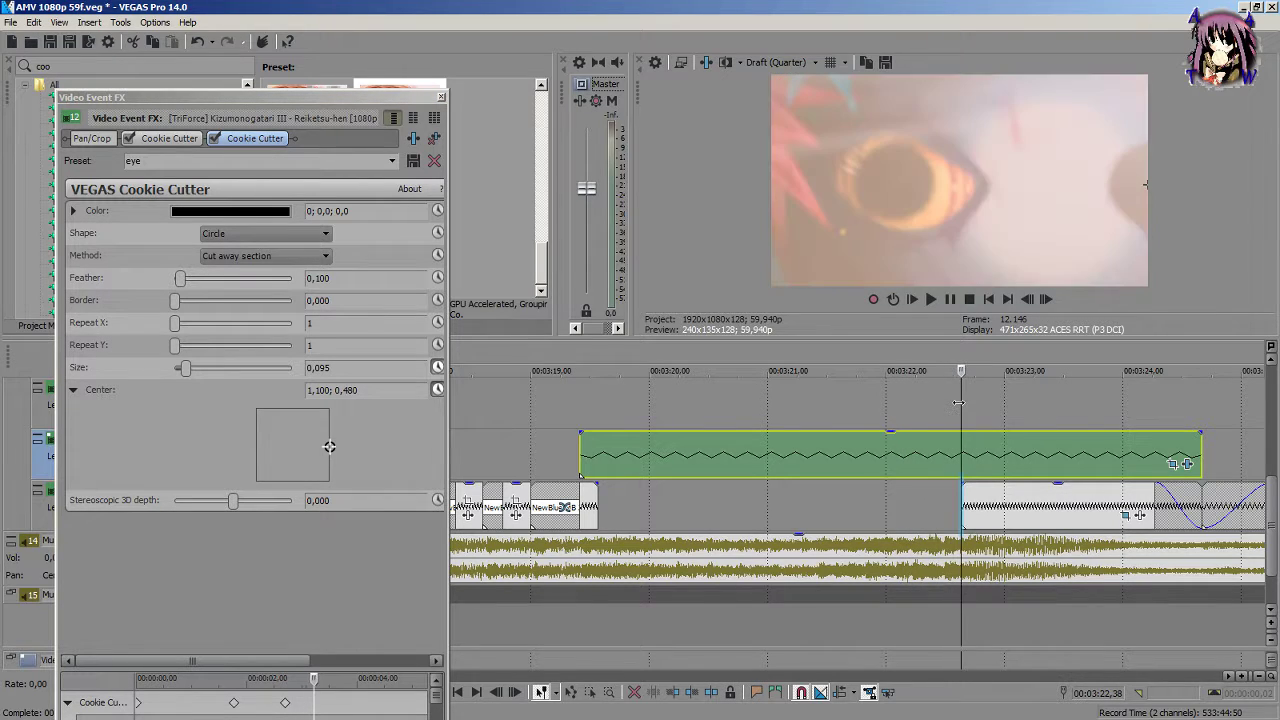
pyautogui.click(313, 390)
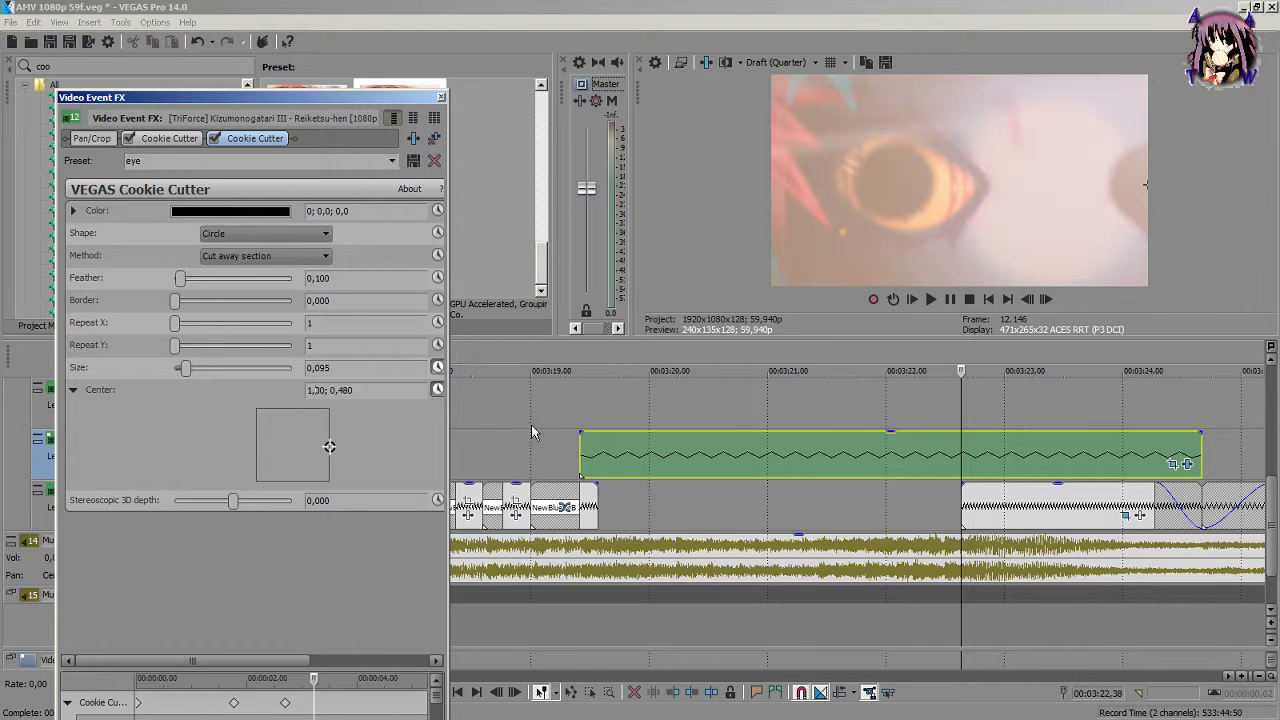
pyautogui.write('50')
pyautogui.click(1108, 251)
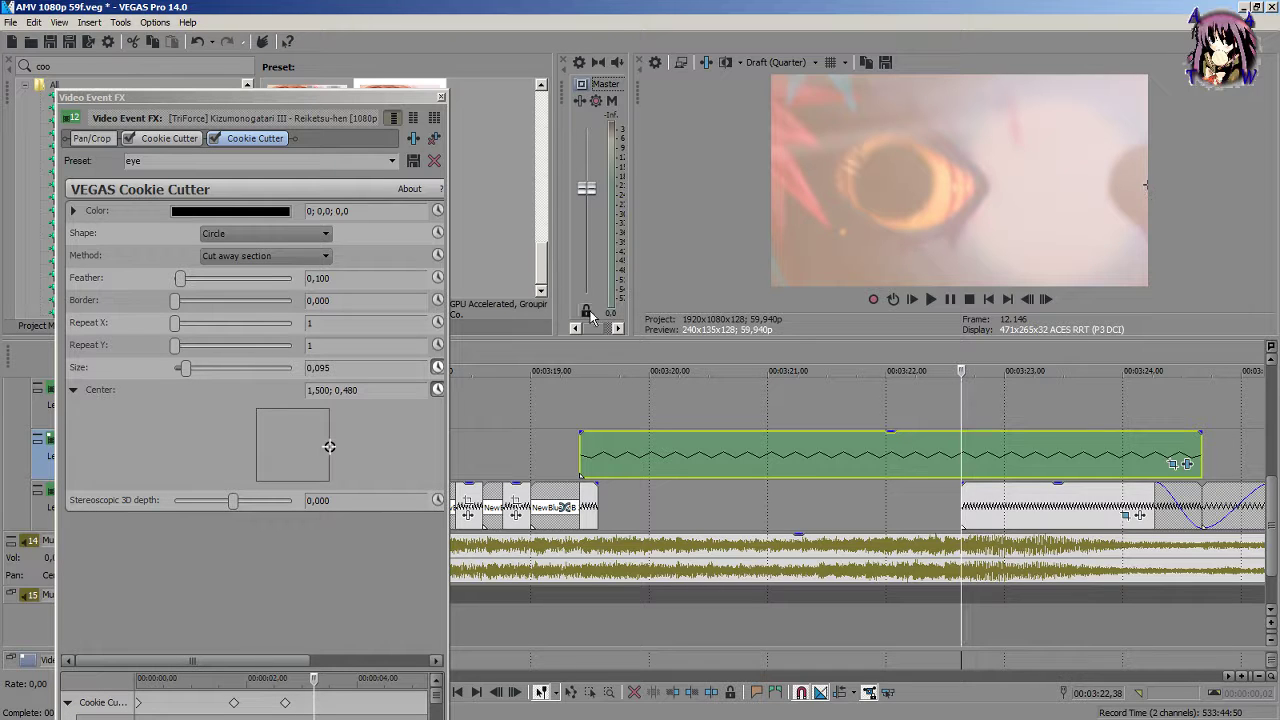
pyautogui.click(184, 369)
pyautogui.moveTo(184, 369); pyautogui.dragTo(180, 370)
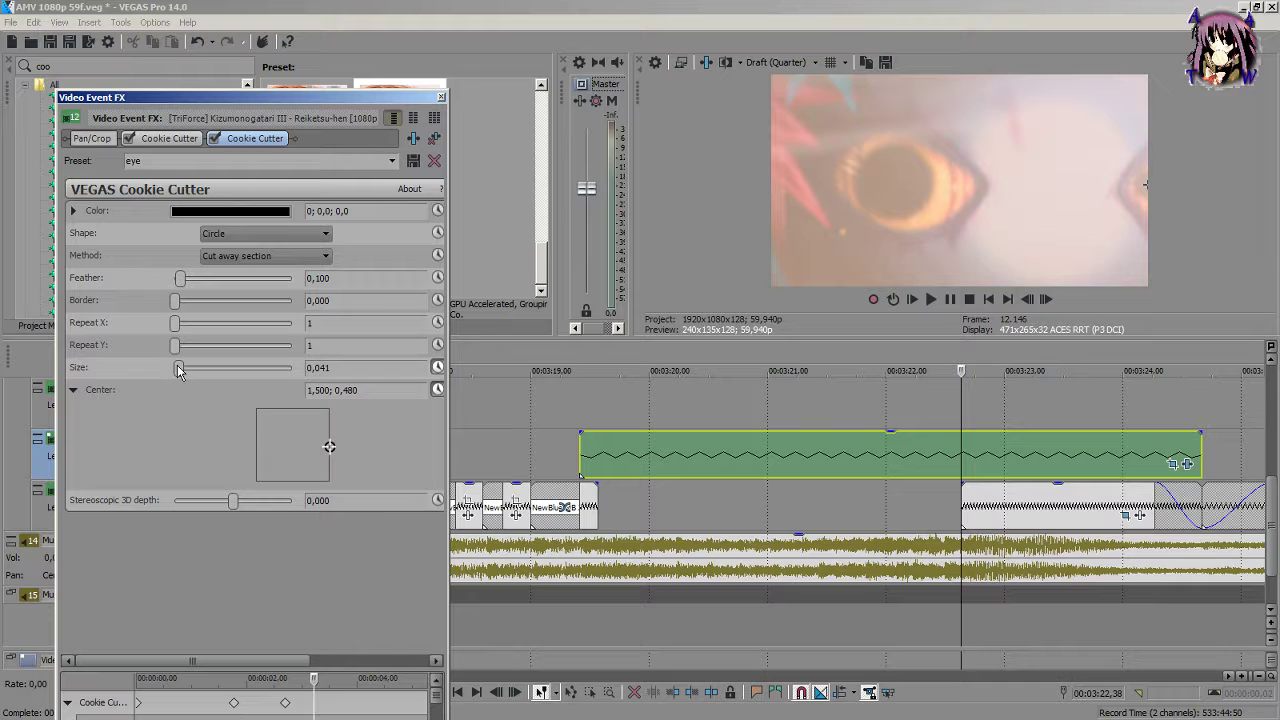
pyautogui.moveTo(180, 370); pyautogui.dragTo(176, 369)
# Step: Scrub through the eye clip to its last frame at 00:03:24,39 and set the second Cookie Cutter's size to 0,000 there
pyautogui.moveTo(960, 421); pyautogui.dragTo(611, 507)
pyautogui.moveTo(607, 508); pyautogui.dragTo(1194, 401)
pyautogui.press('Left')
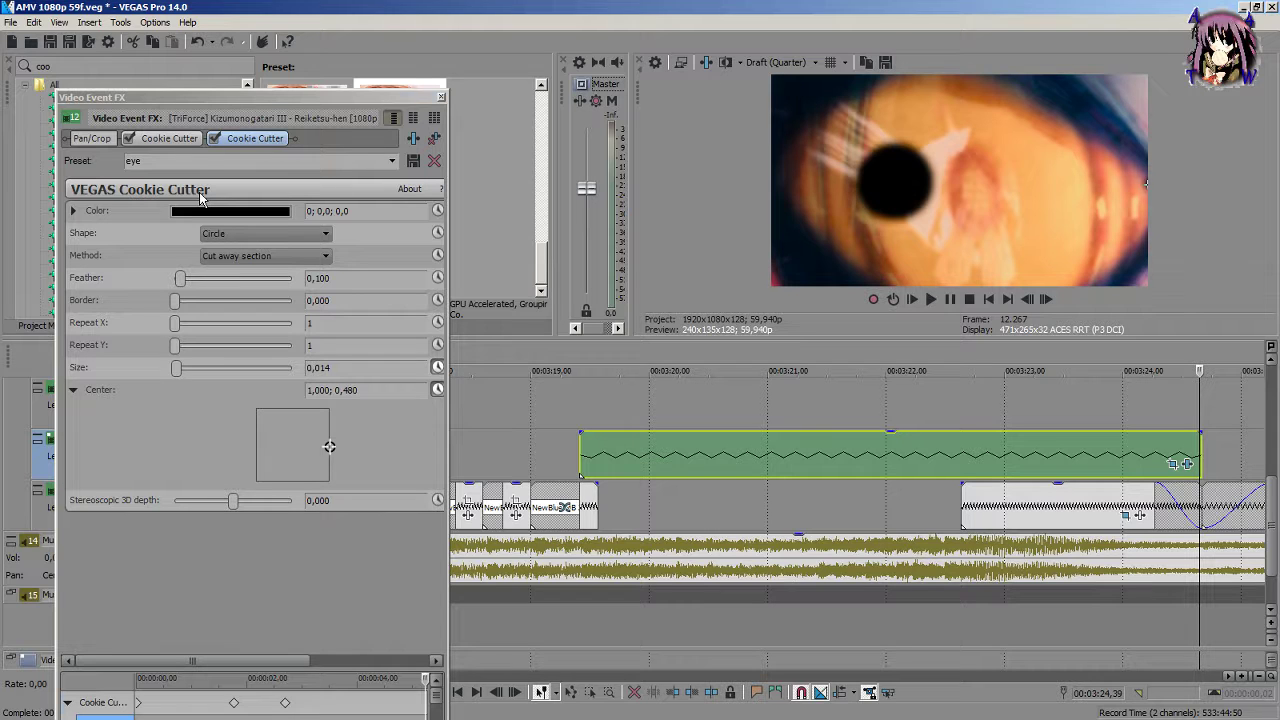
pyautogui.click(169, 138)
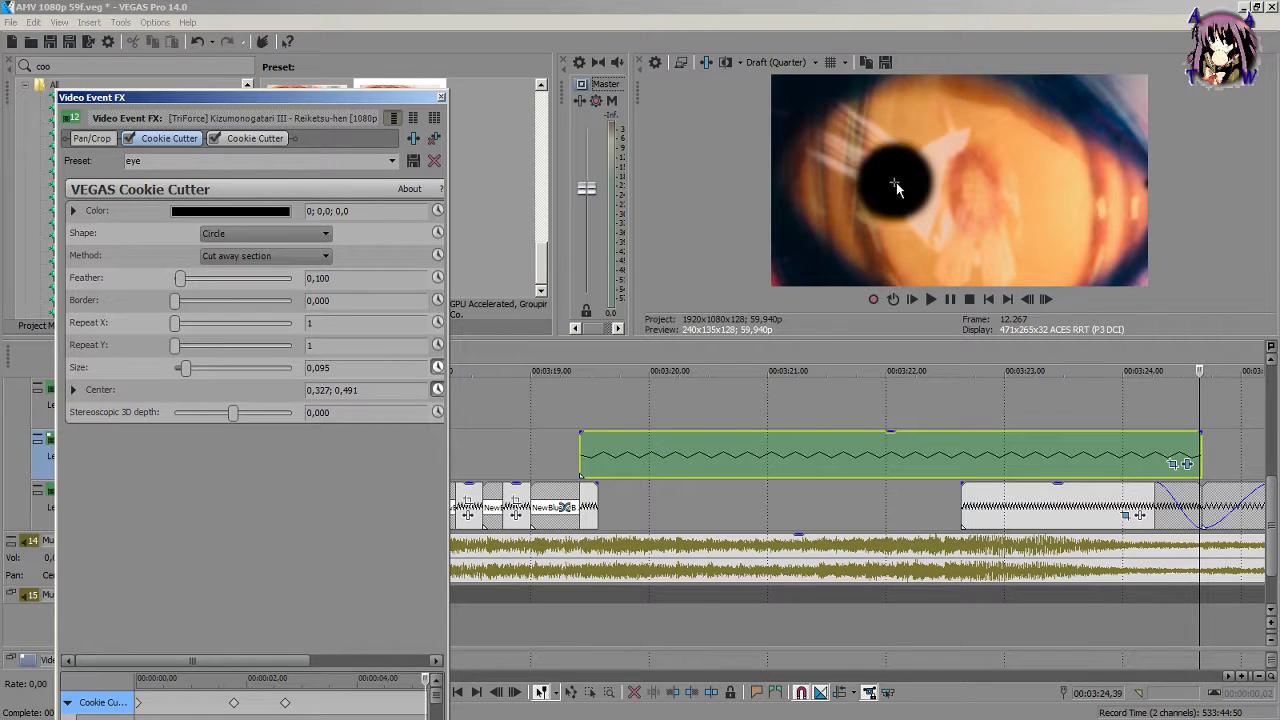
pyautogui.click(258, 138)
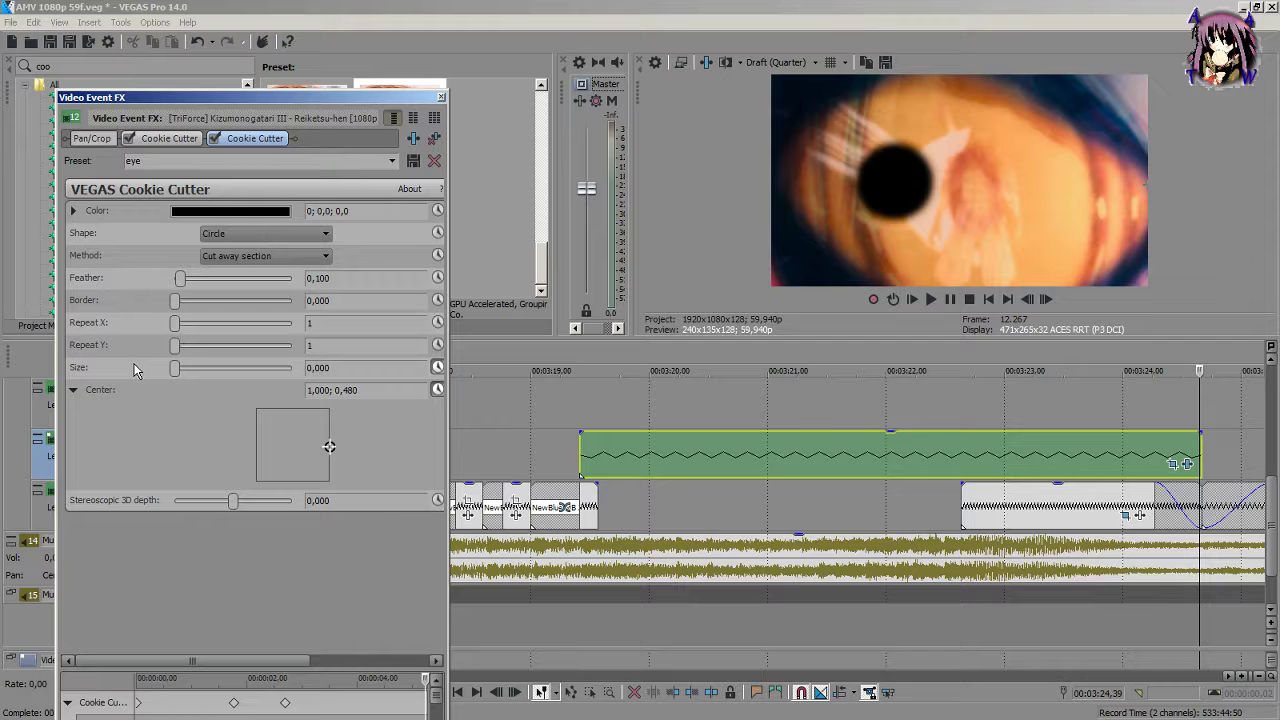
# Step: At 00:03:24,39, center the first Cookie Cutter on the pupil at 0,516; 0,449 and enlarge its size to 0,299
pyautogui.click(174, 141)
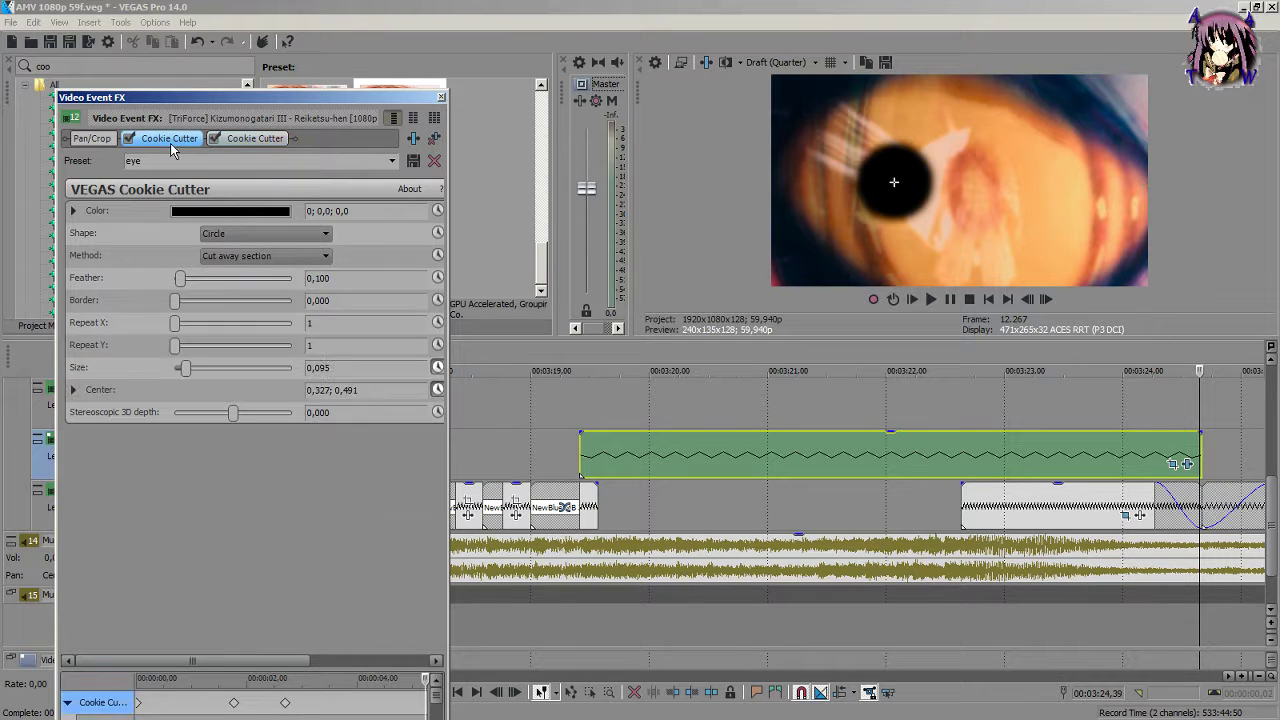
pyautogui.moveTo(893, 185); pyautogui.dragTo(972, 195)
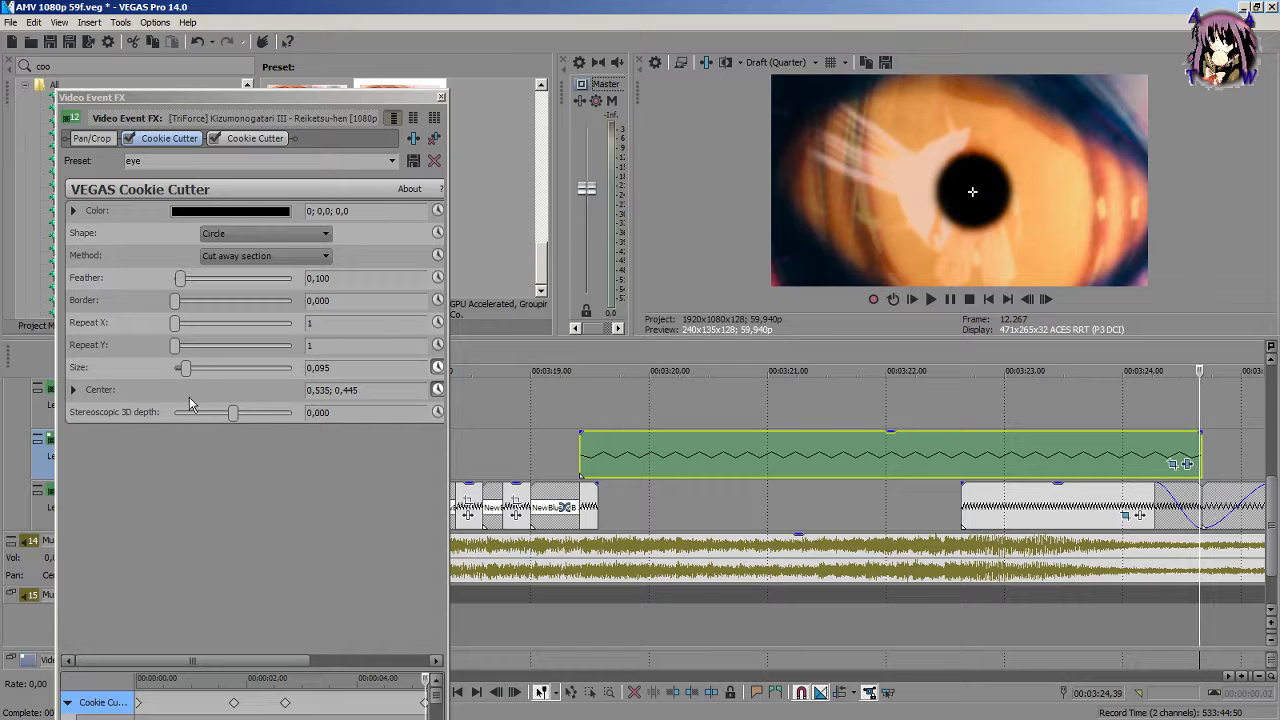
pyautogui.moveTo(184, 368); pyautogui.dragTo(205, 375)
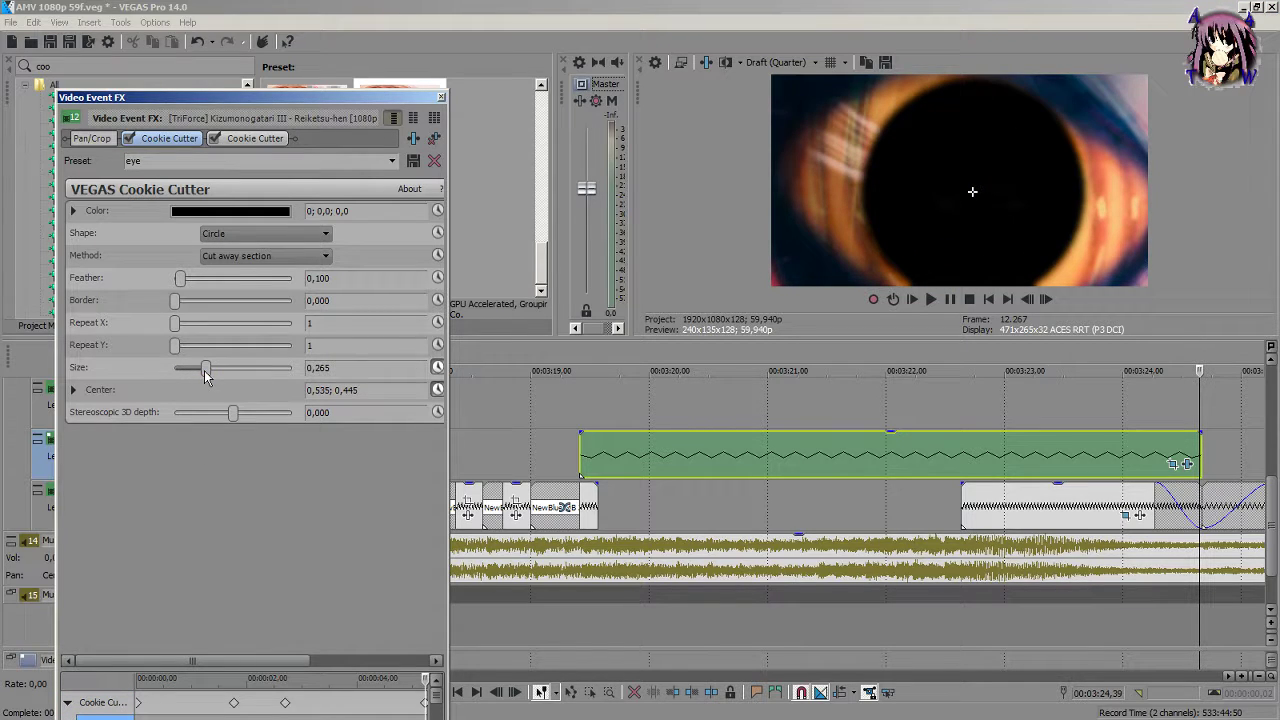
pyautogui.moveTo(975, 197); pyautogui.dragTo(967, 196)
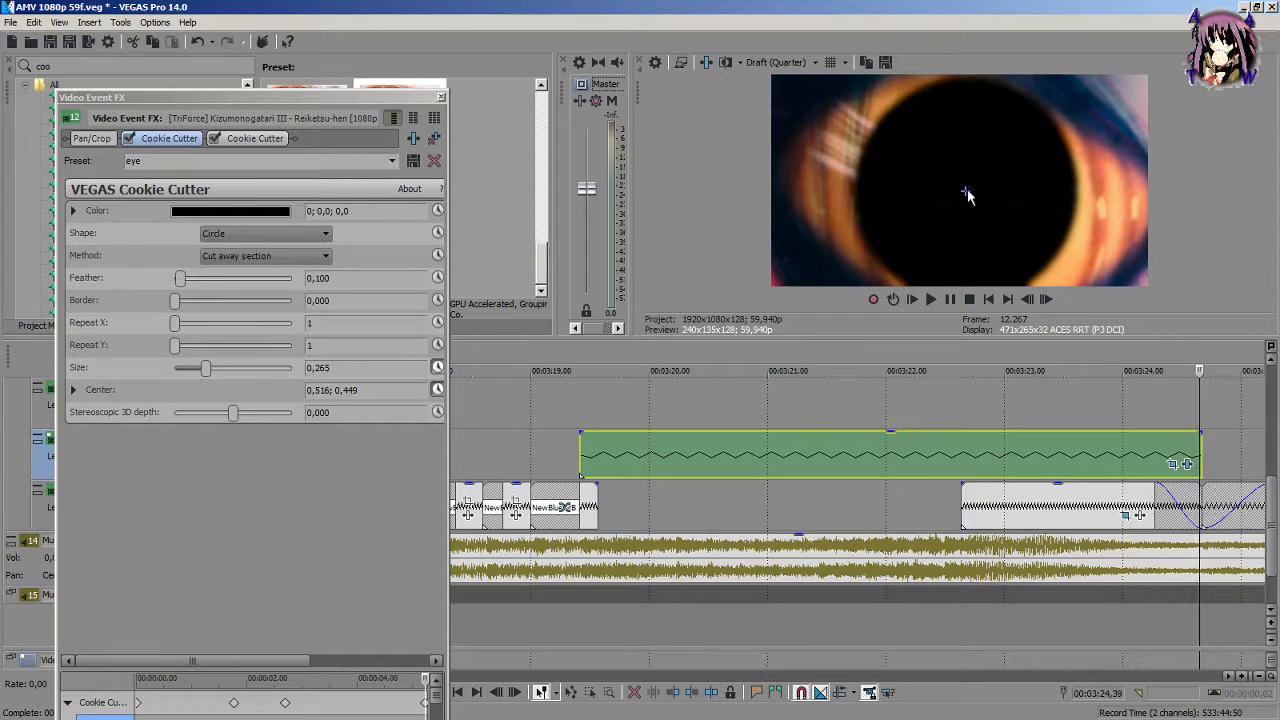
pyautogui.moveTo(207, 369); pyautogui.dragTo(214, 374)
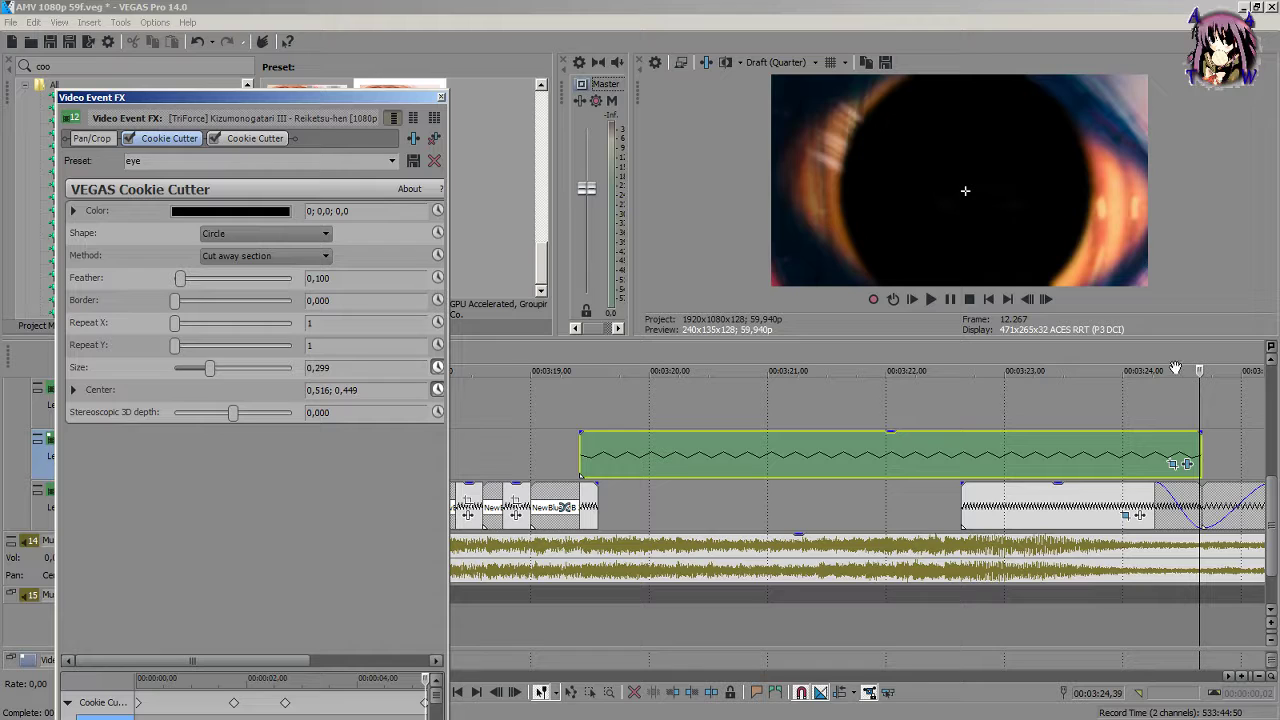
# Step: Add a fade-out at the end of the eye clip, starting where the crossfade on the track below begins
pyautogui.click(1200, 404)
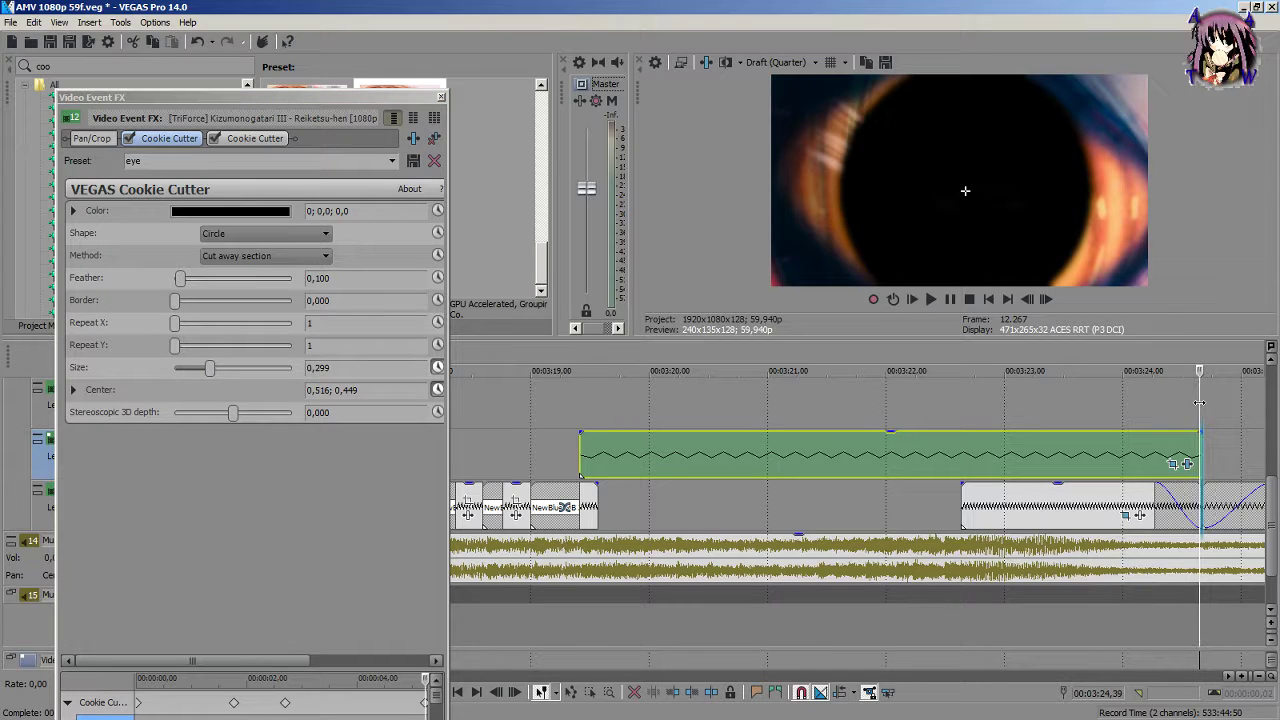
pyautogui.click(1200, 403)
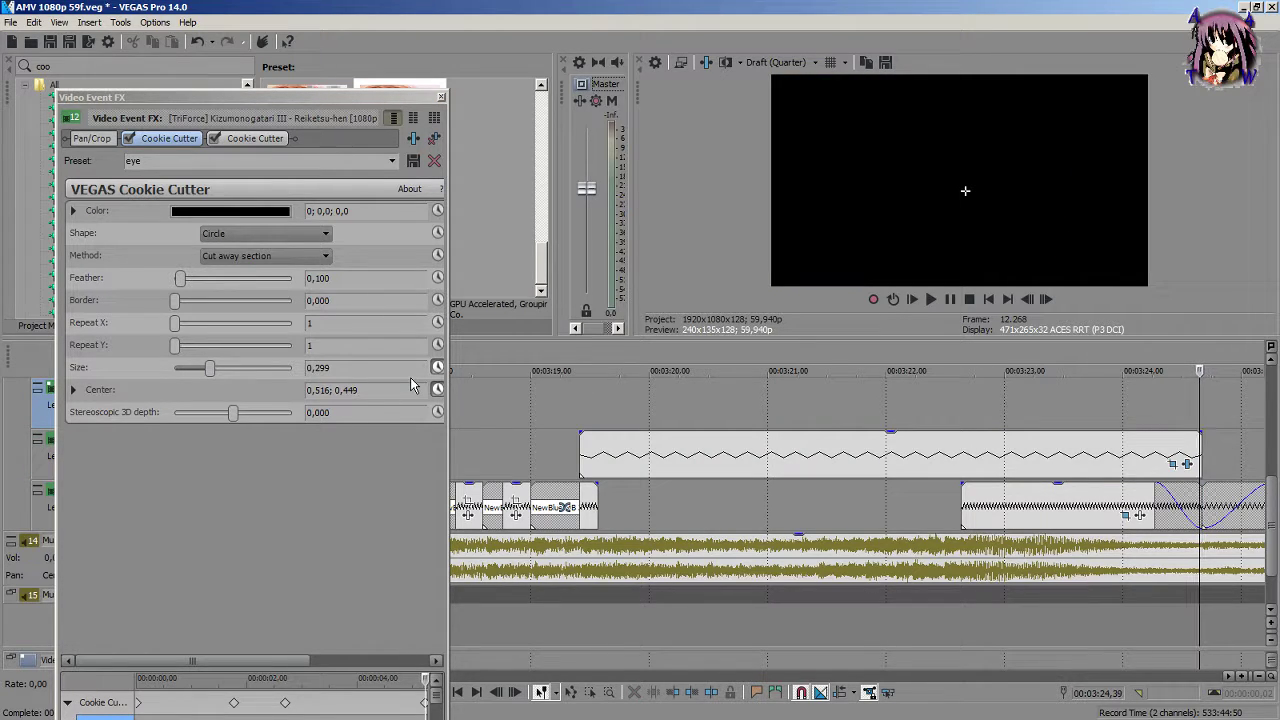
pyautogui.press('Left')
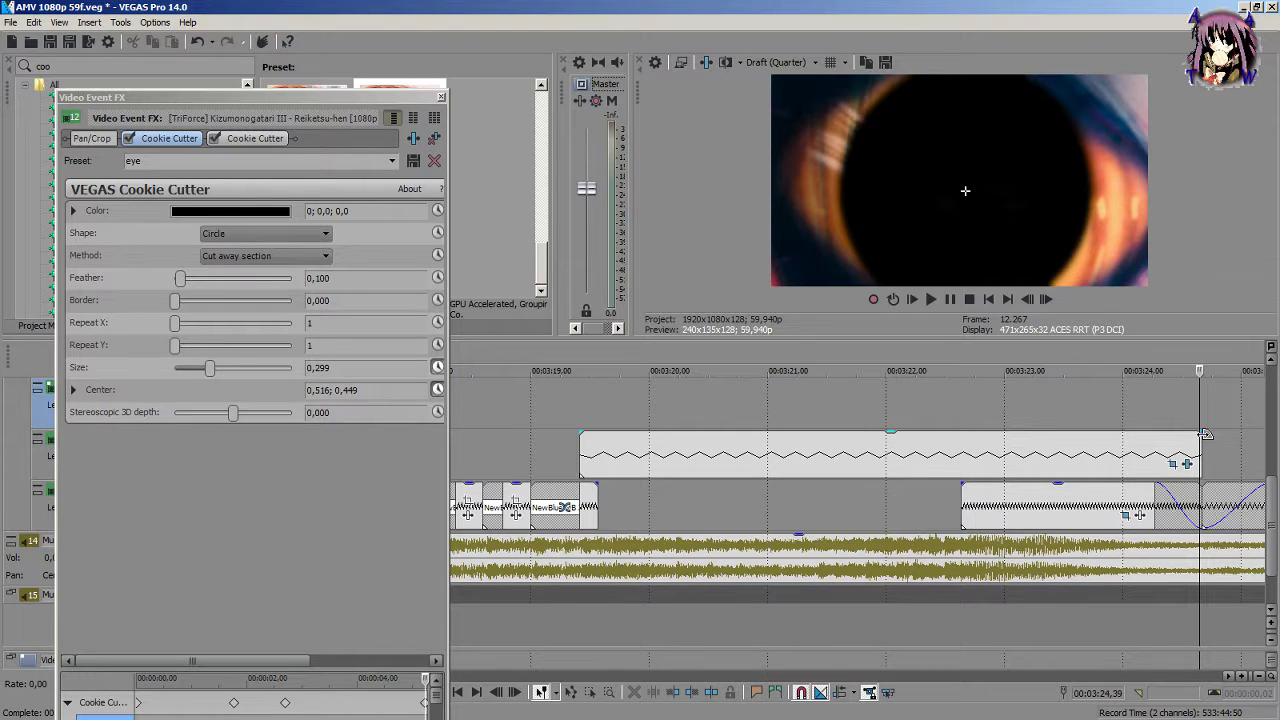
pyautogui.moveTo(1200, 432); pyautogui.dragTo(1177, 467)
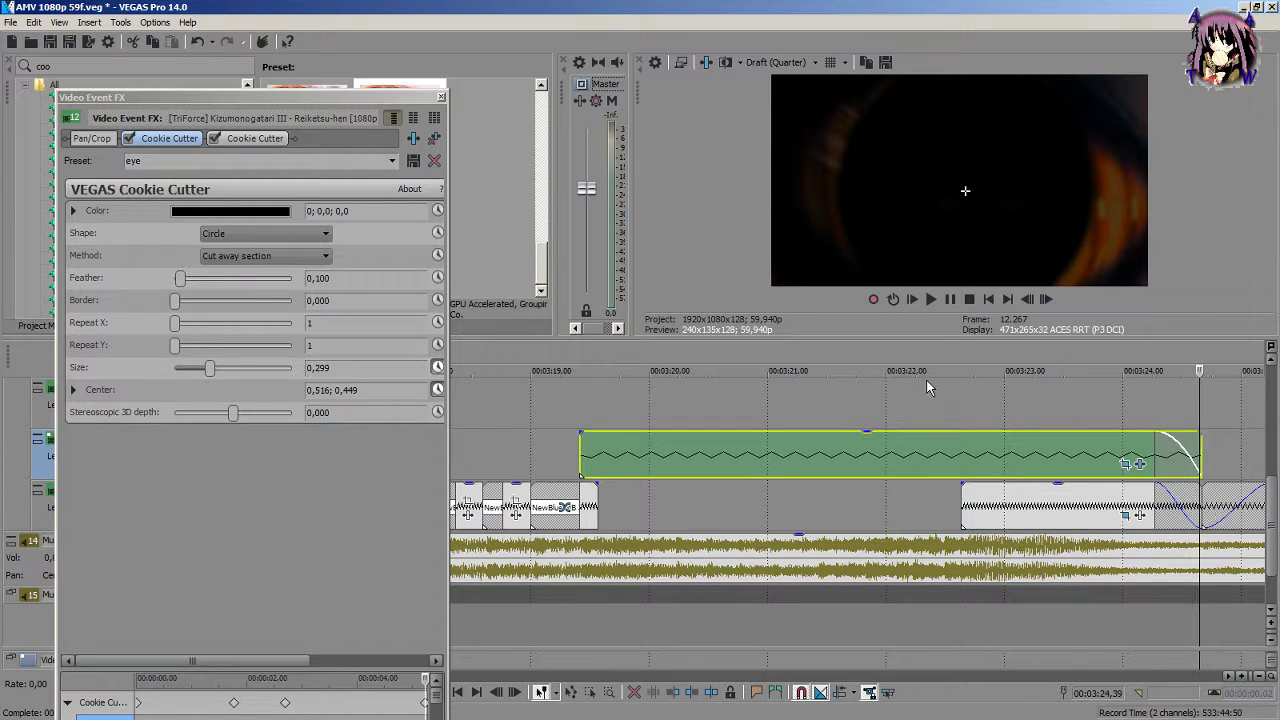
# Step: Play back the eye clip from 00:03:22,38 and from its start to check the animated holes and the fade-out
pyautogui.click(963, 418)
pyautogui.press('space')
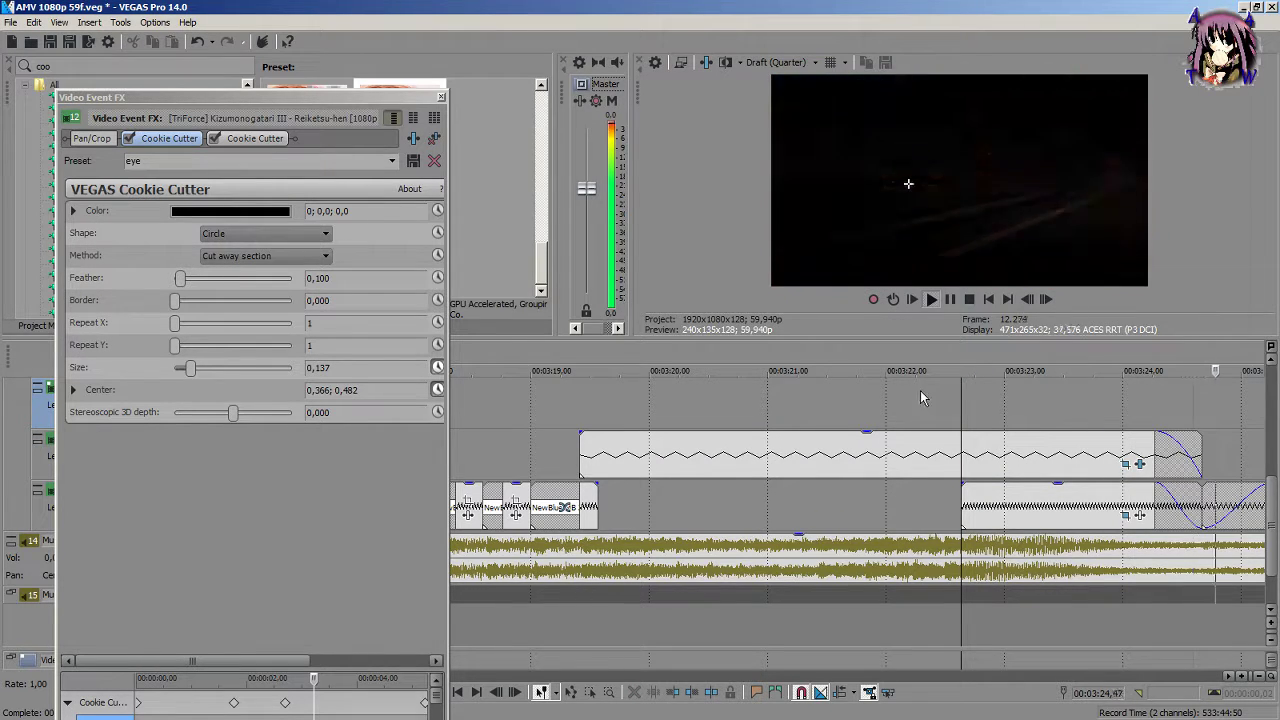
pyautogui.press('space')
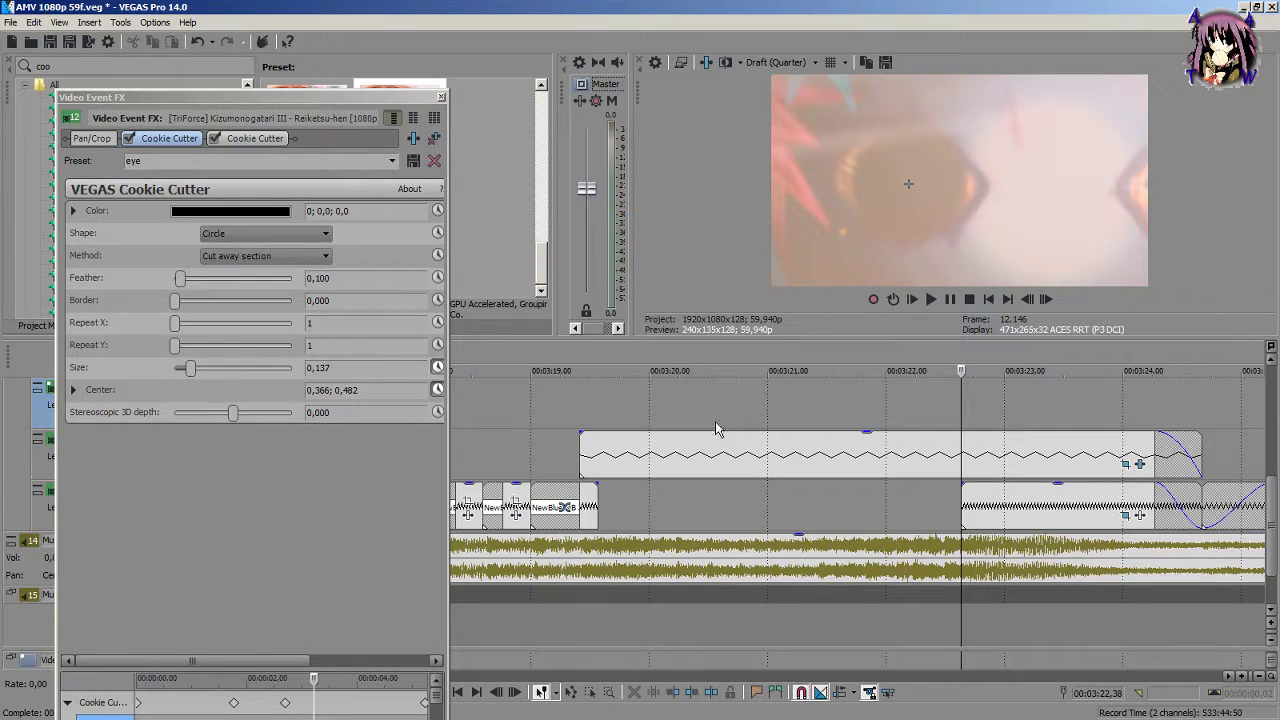
pyautogui.click(579, 428)
pyautogui.press('space')
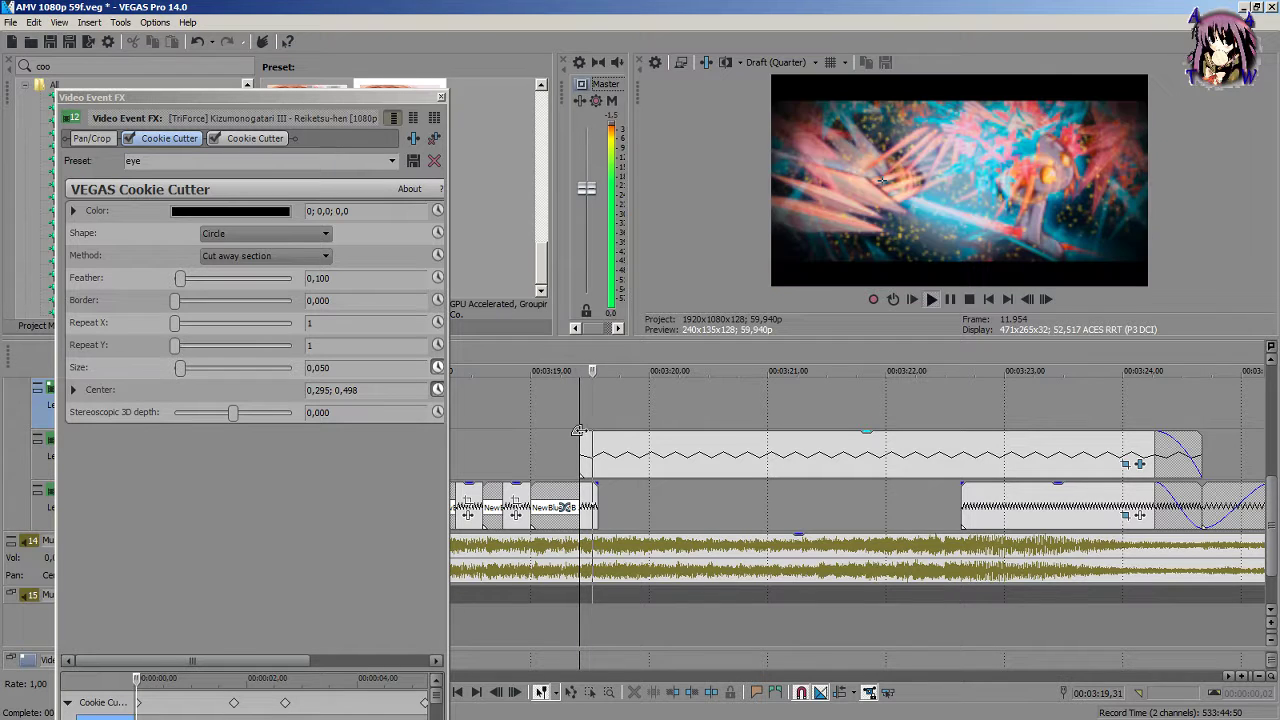
pyautogui.click(600, 440)
pyautogui.press('space')
pyautogui.press('space')
pyautogui.press('space')
# Step: Lengthen the NewBlue MB Zoom transition at the start of the eye clip so it ends at about 00:03:19,50
pyautogui.scroll(3, 601, 439)
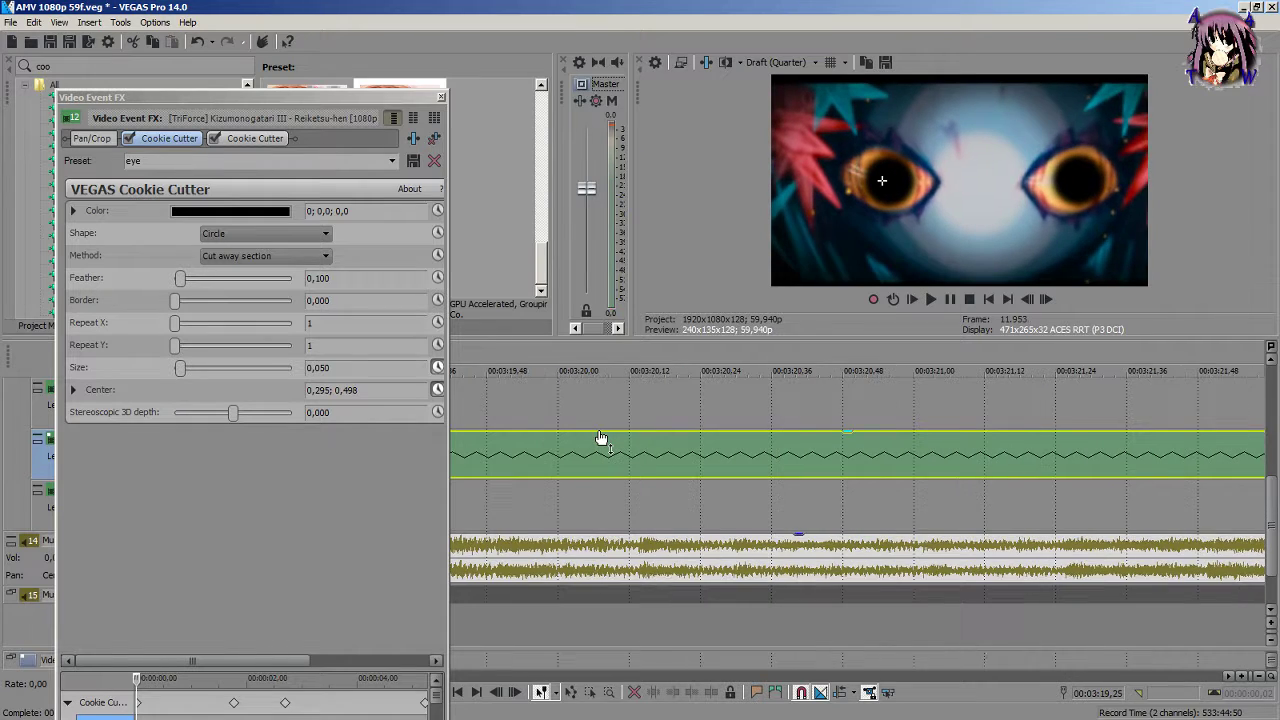
pyautogui.scroll(2, 600, 439)
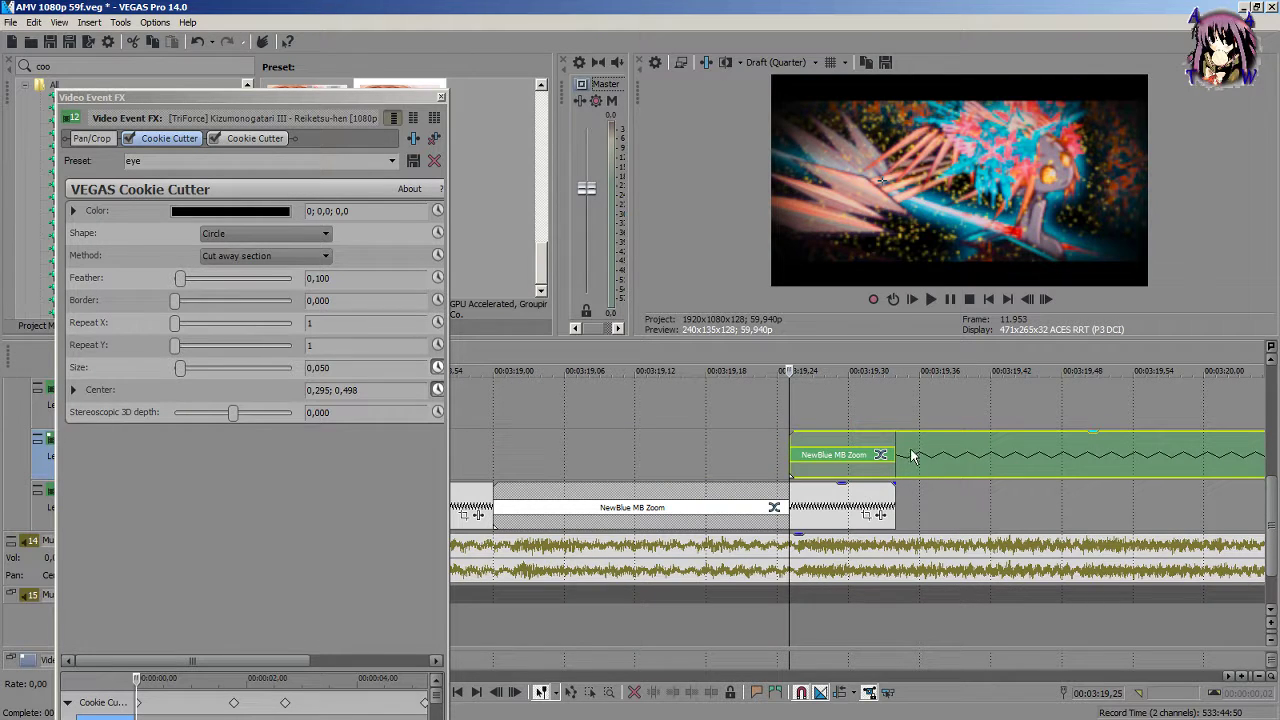
pyautogui.moveTo(896, 450); pyautogui.dragTo(1079, 466)
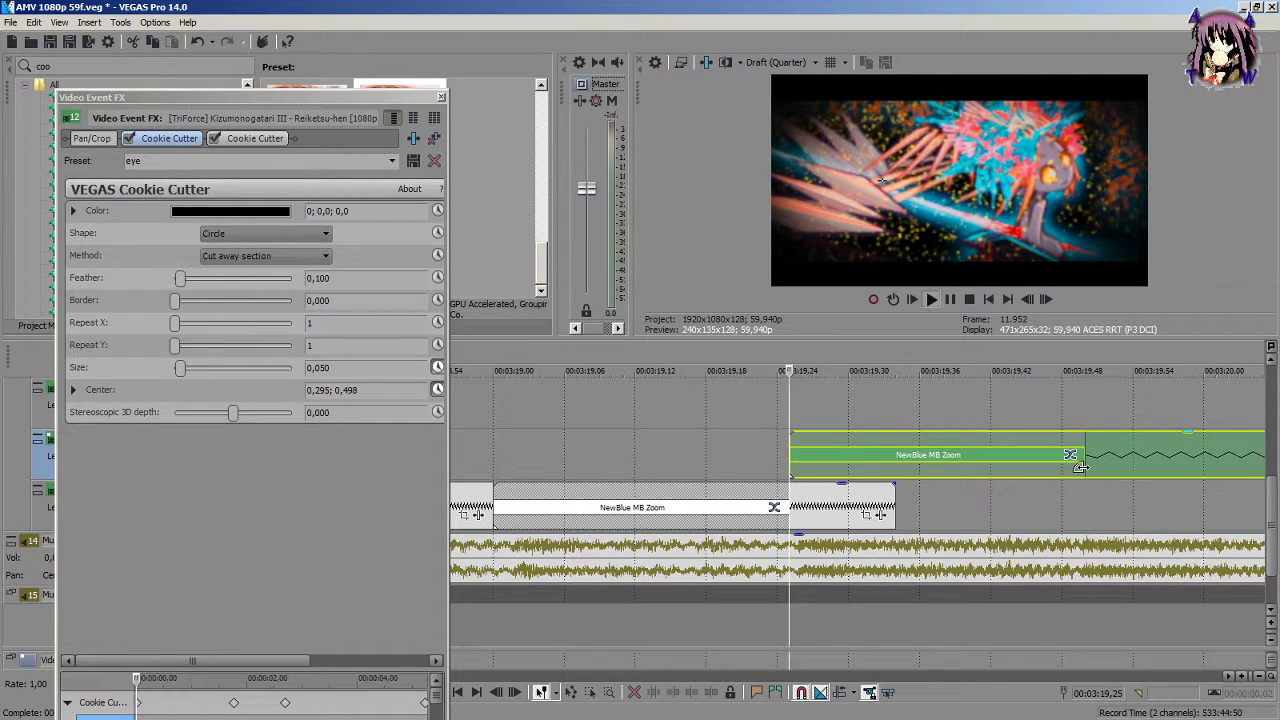
# Step: Play back the eye clip from 00:03:19,25 to check the lengthened zoom transition and the reveal through the eye
pyautogui.press('space')
pyautogui.scroll(-5, 1080, 466)
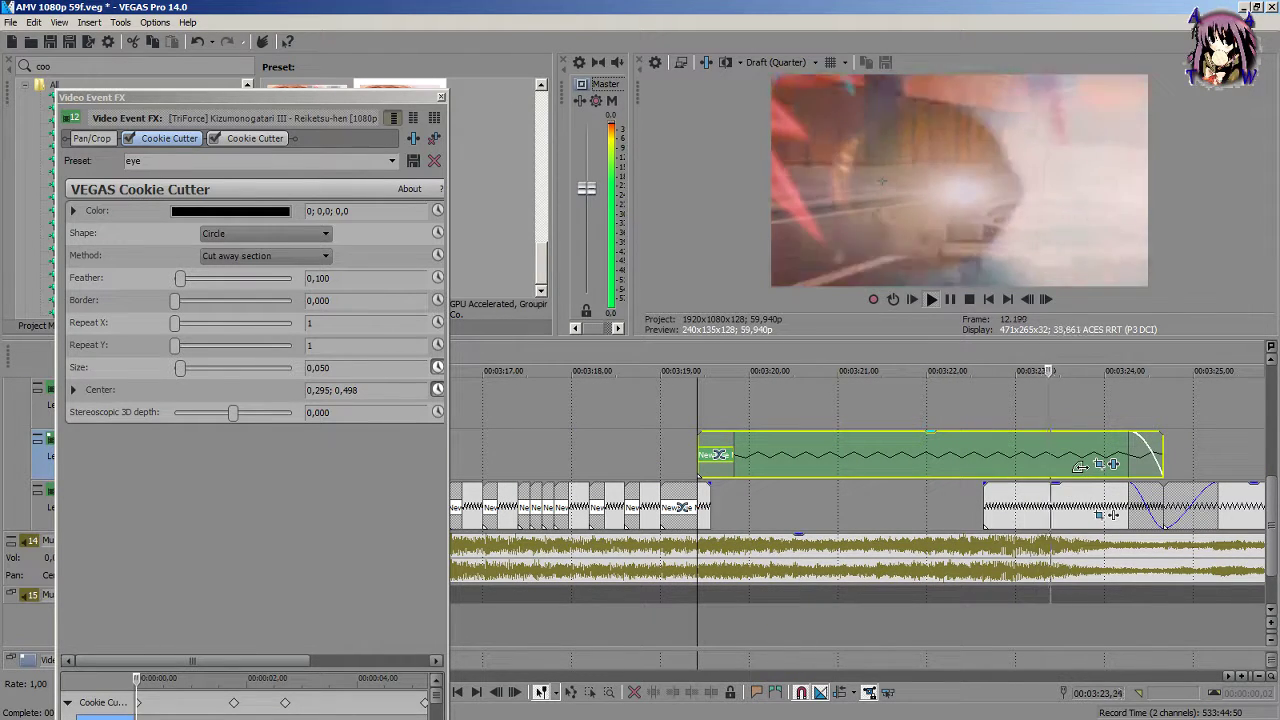
pyautogui.press('space')
pyautogui.press('space')
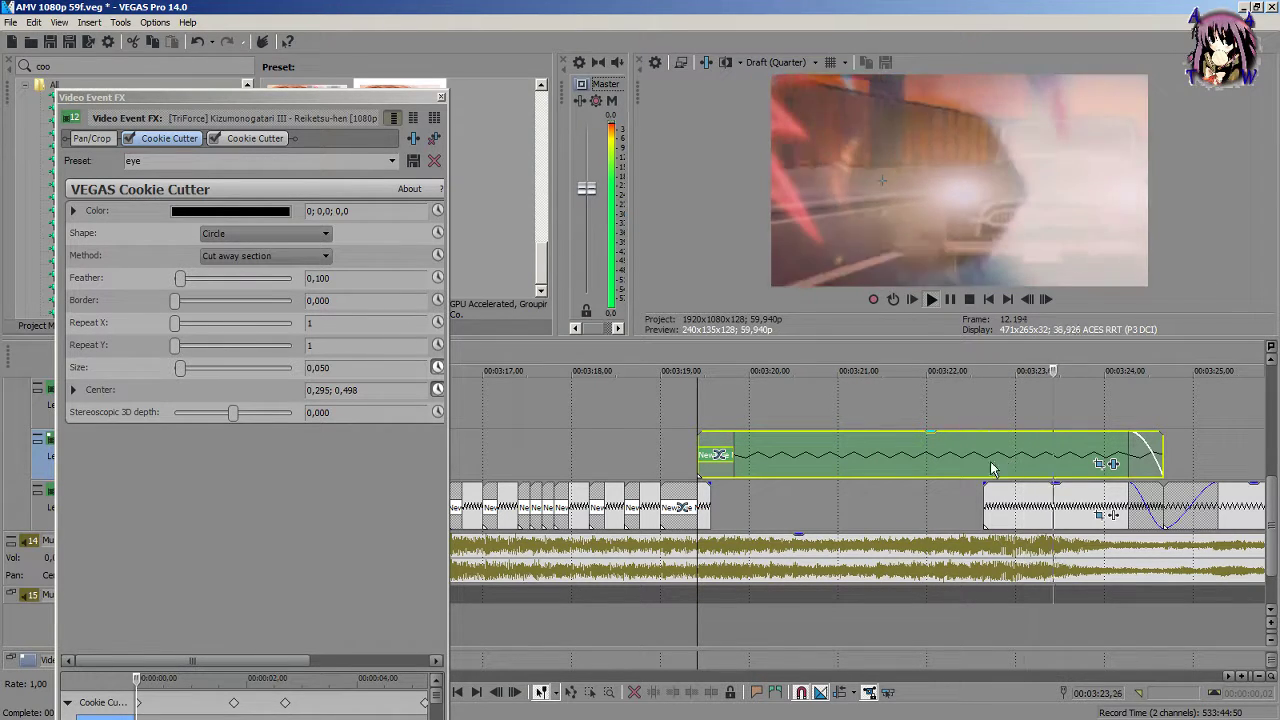
# Step: Play back the eye clip from its middle and move the first Cookie Cutter's third keyframe earlier to 00:03:21,49
pyautogui.press('space')
pyautogui.click(862, 467)
pyautogui.press('space')
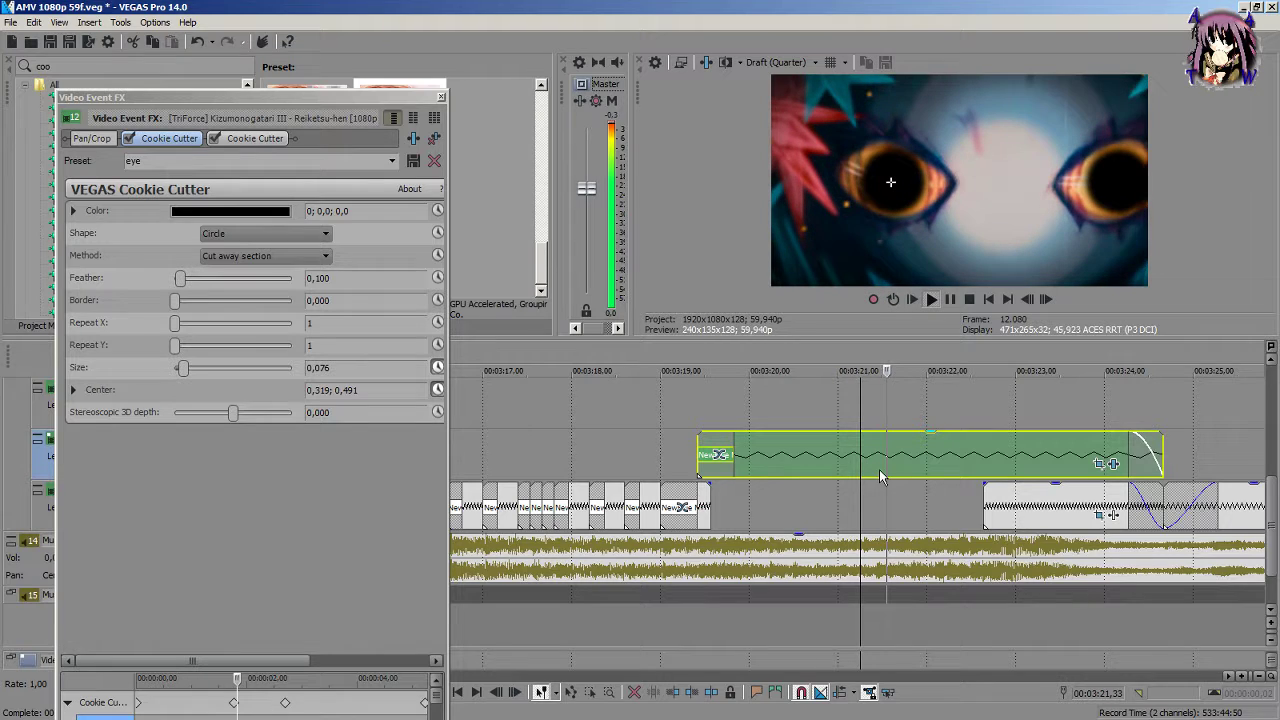
pyautogui.scroll(5, 880, 477)
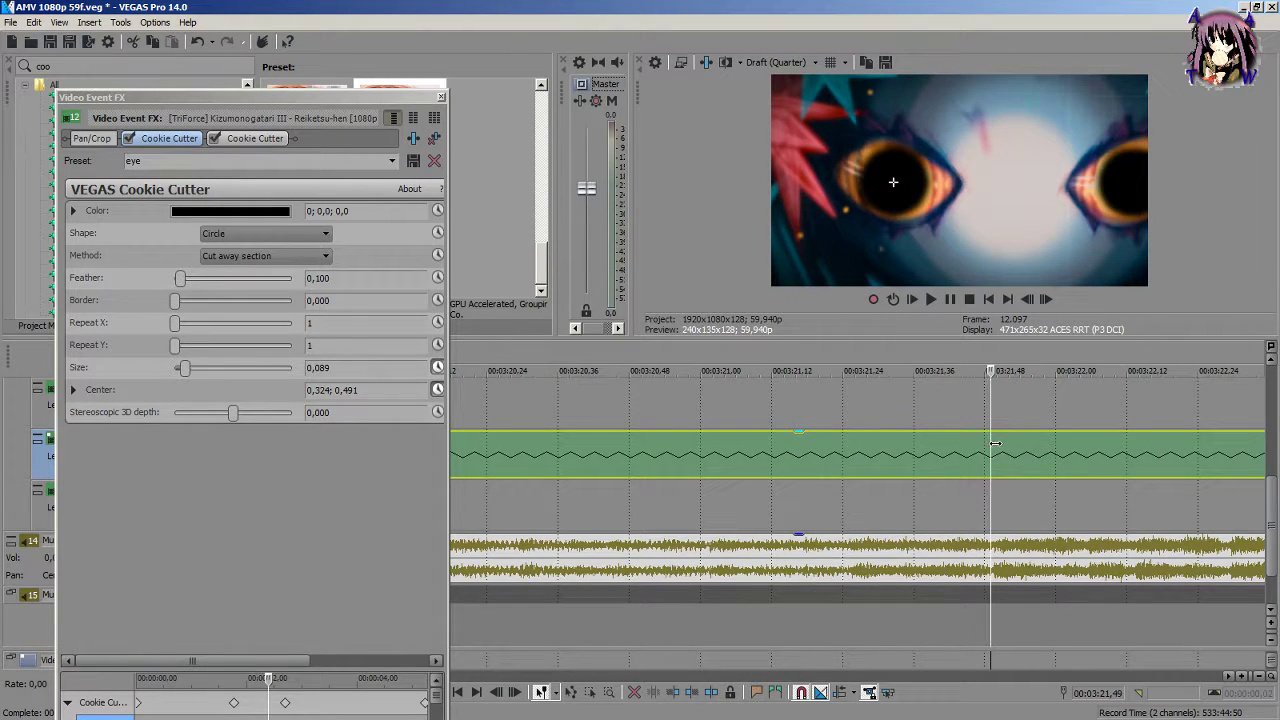
pyautogui.scroll(-3, 992, 446)
pyautogui.scroll(3, 992, 446)
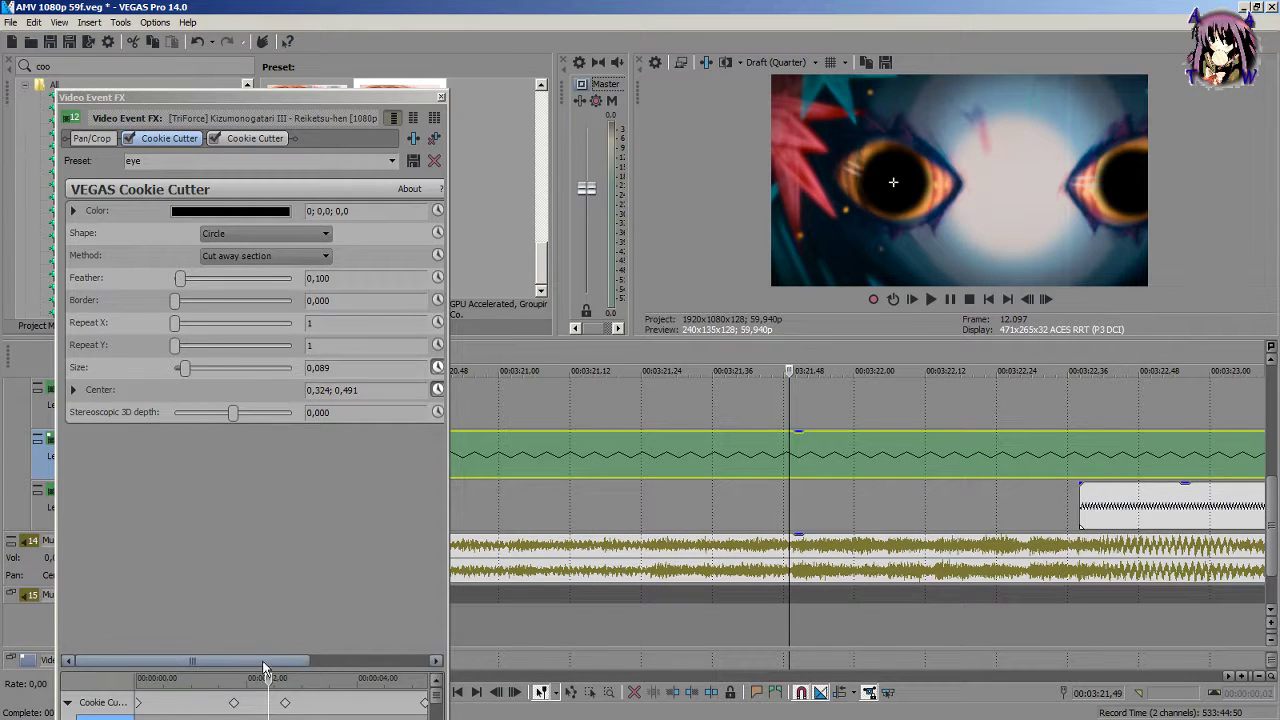
pyautogui.click(286, 706)
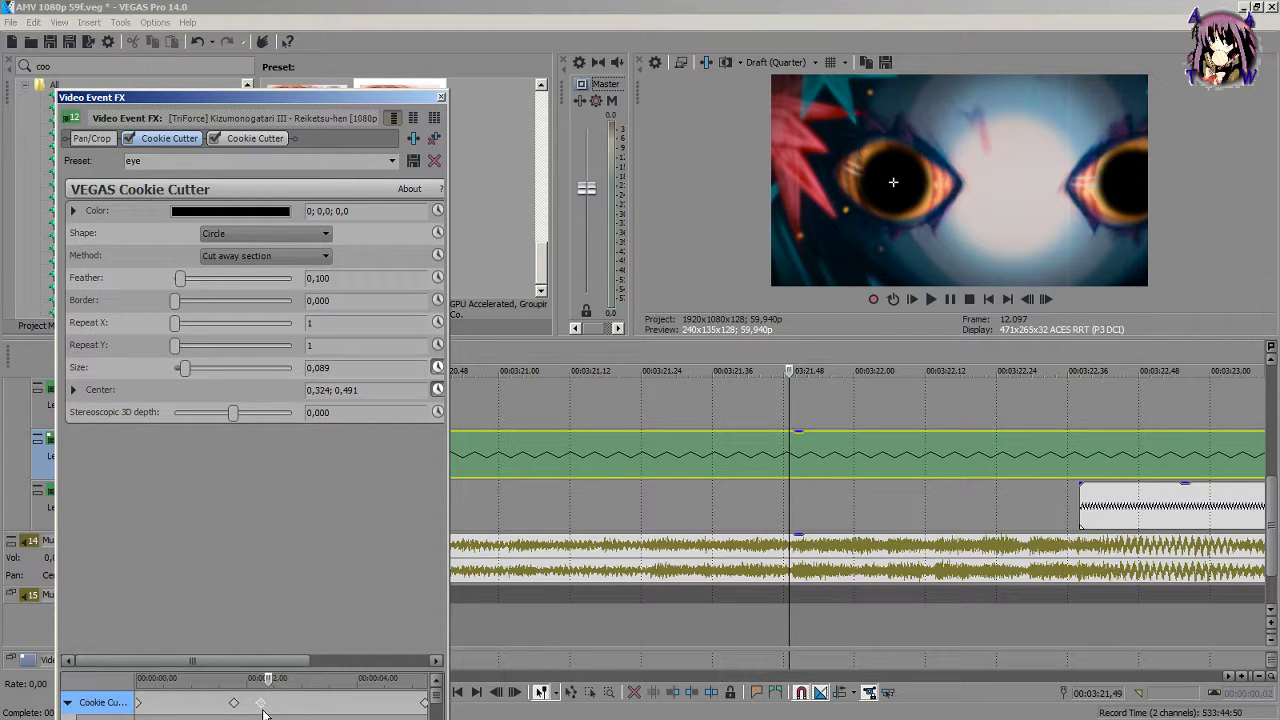
pyautogui.click(270, 706)
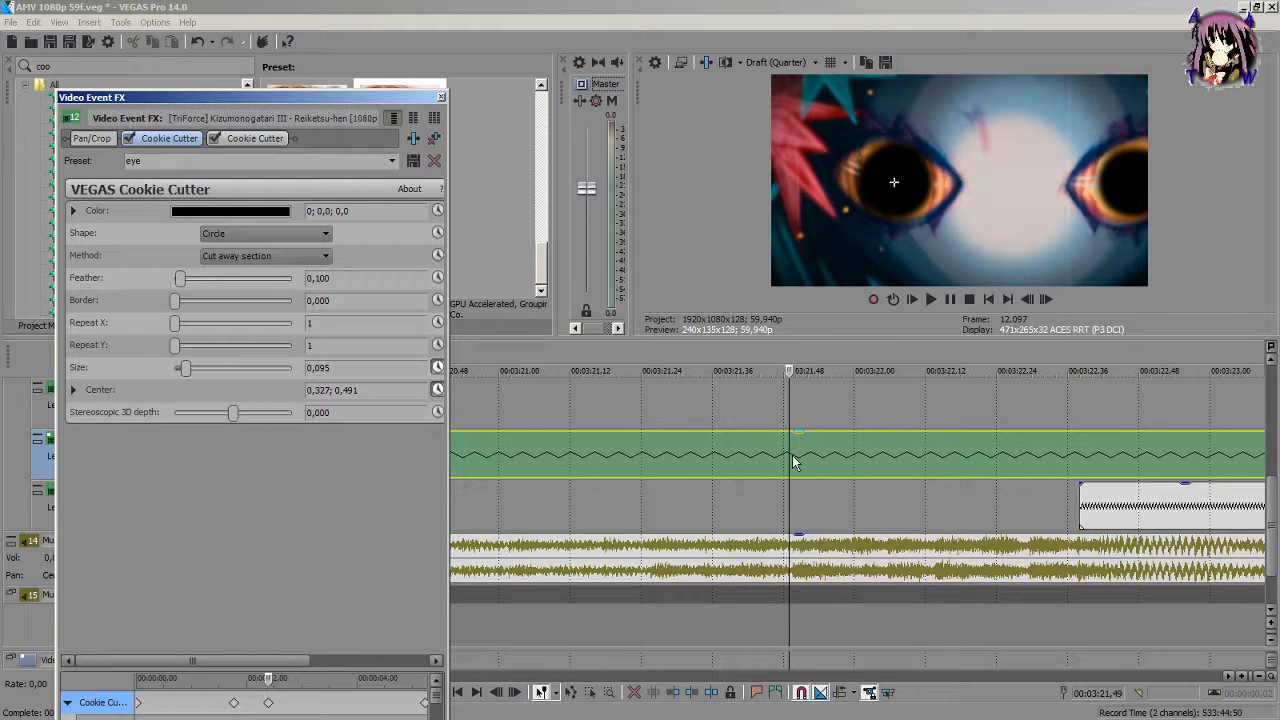
# Step: Reposition the first Cookie Cutter's hole at 00:03:22,38 to a center of about 0,346; 0,517 and close the effect settings
pyautogui.moveTo(787, 452); pyautogui.dragTo(1081, 388)
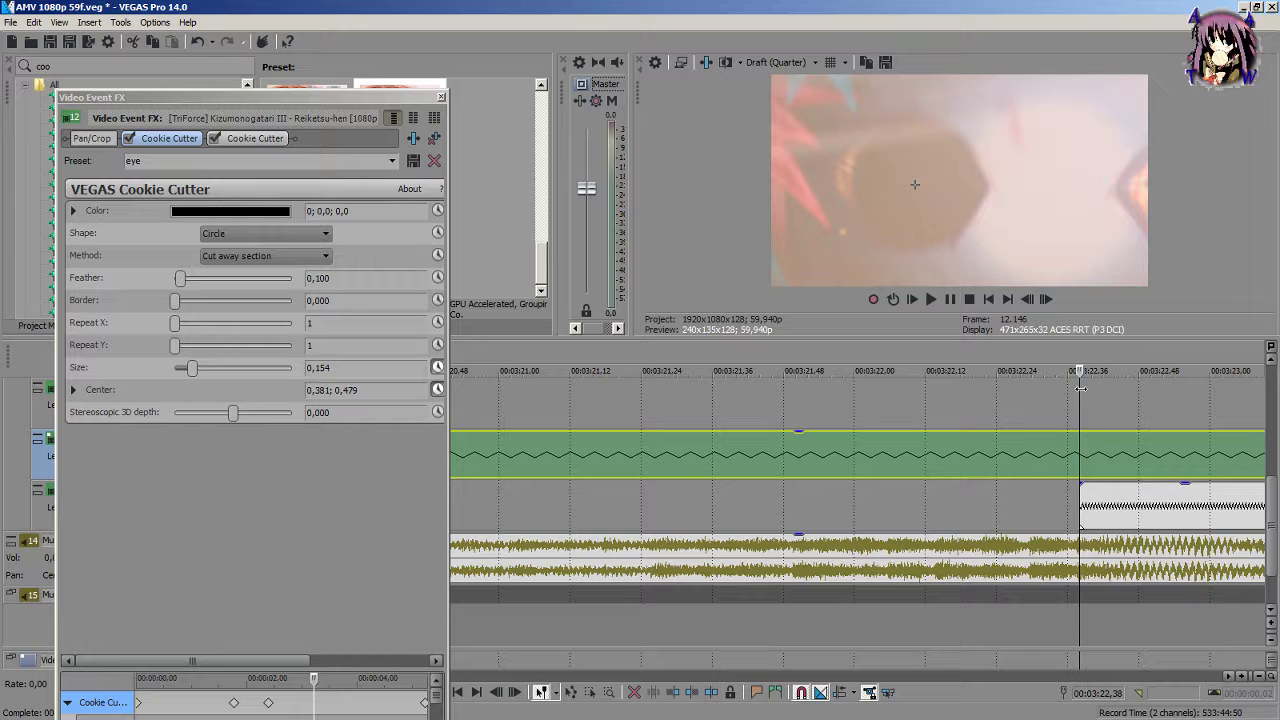
pyautogui.moveTo(914, 183); pyautogui.dragTo(901, 177)
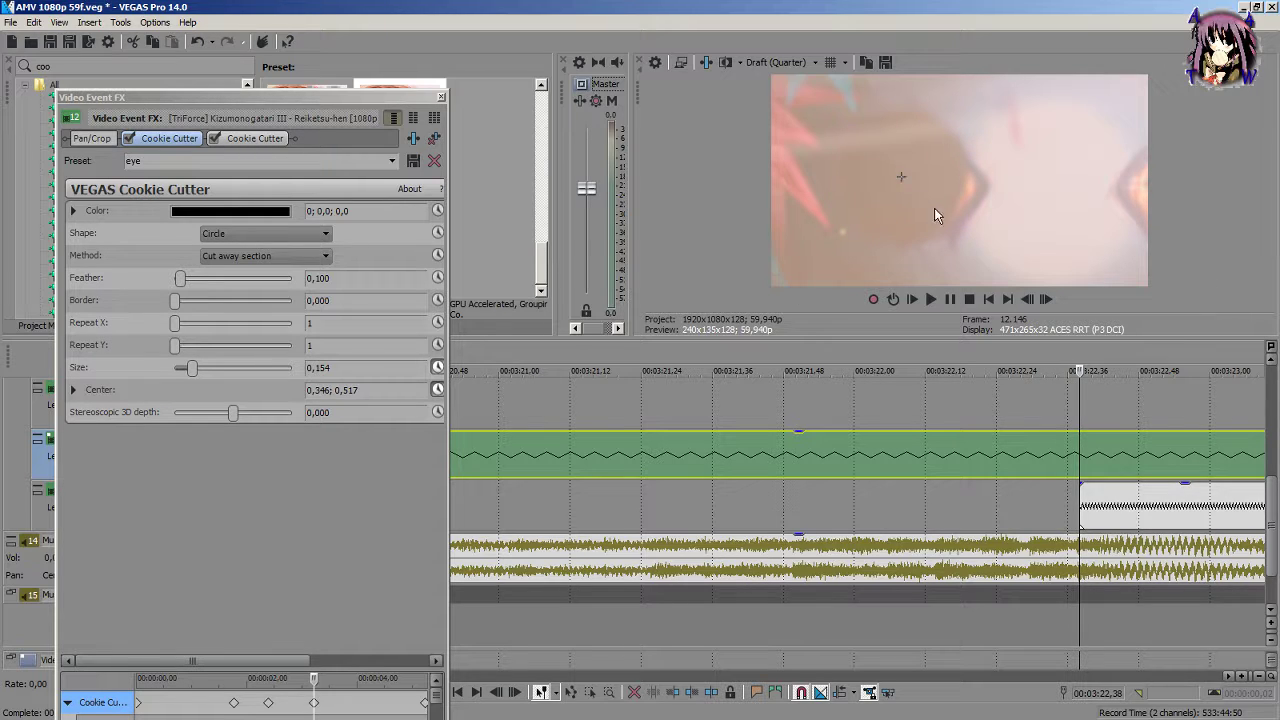
pyautogui.click(441, 98)
pyautogui.click(441, 98)
# Step: Play back the eye clip from about 00:03:19,34 to check the adjusted hole movement and the crossfade
pyautogui.scroll(-8, 844, 585)
pyautogui.click(647, 398)
pyautogui.press('space')
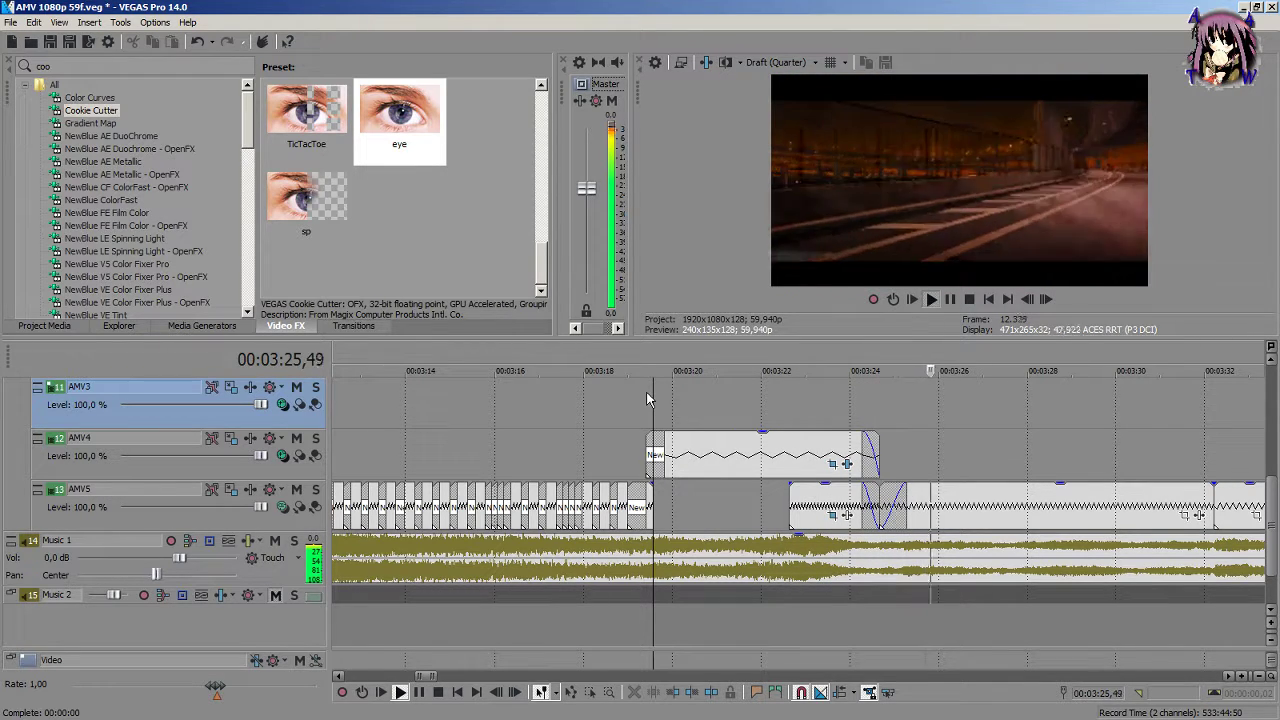
pyautogui.press('space')
pyautogui.press('space')
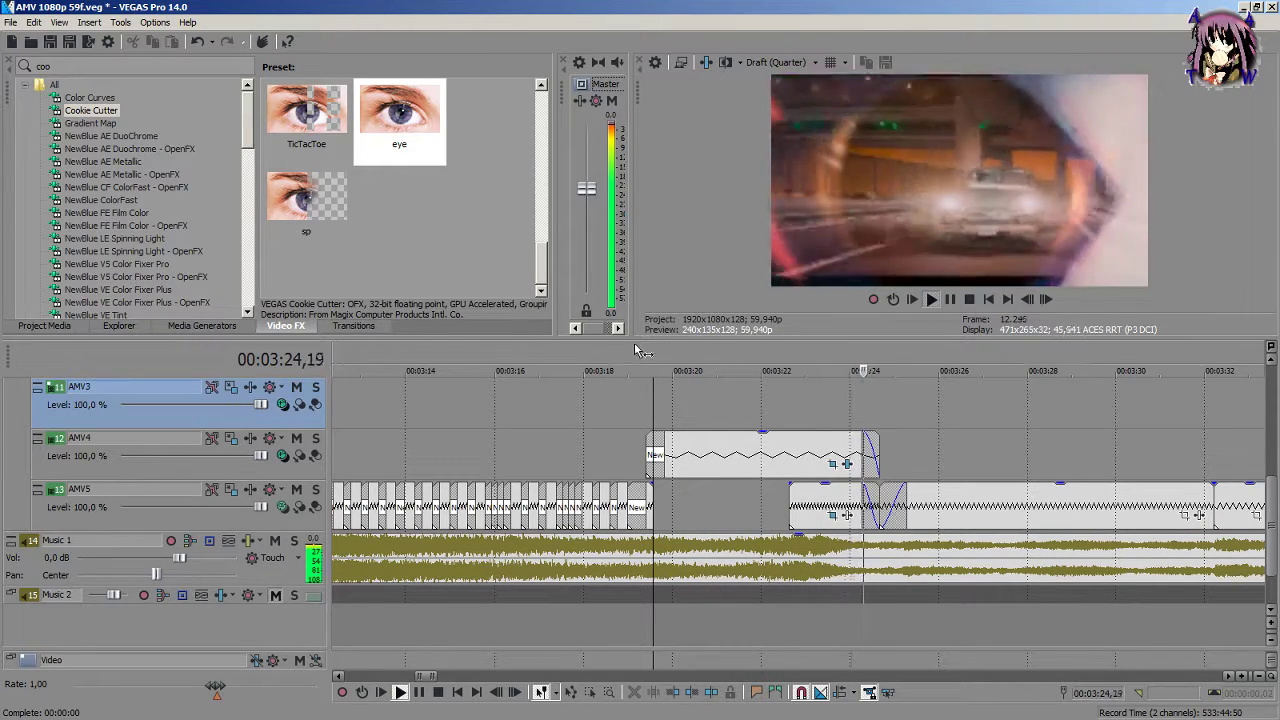
pyautogui.press('space')
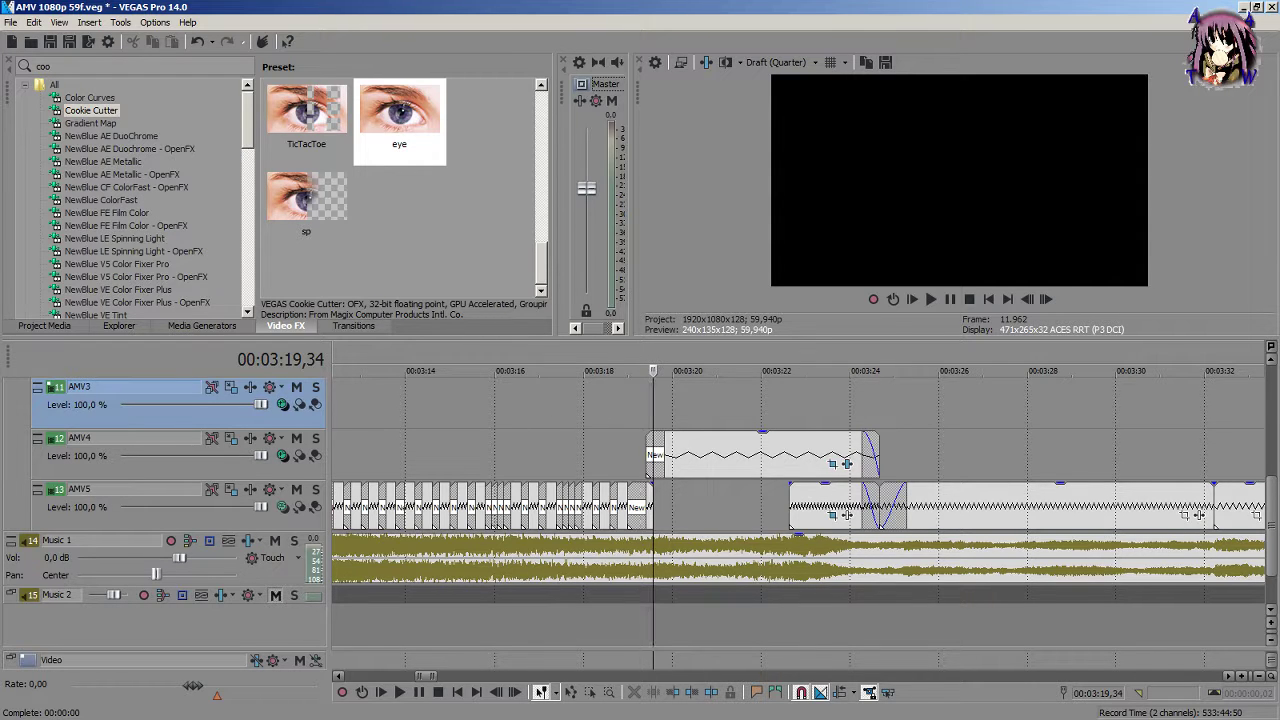
# Step: In Windows Explorer, open the Booklet folder of Kizumonogatari III Reiketsu Hen inside the -ANIME folder of the Videos library
pyautogui.press('super+e')
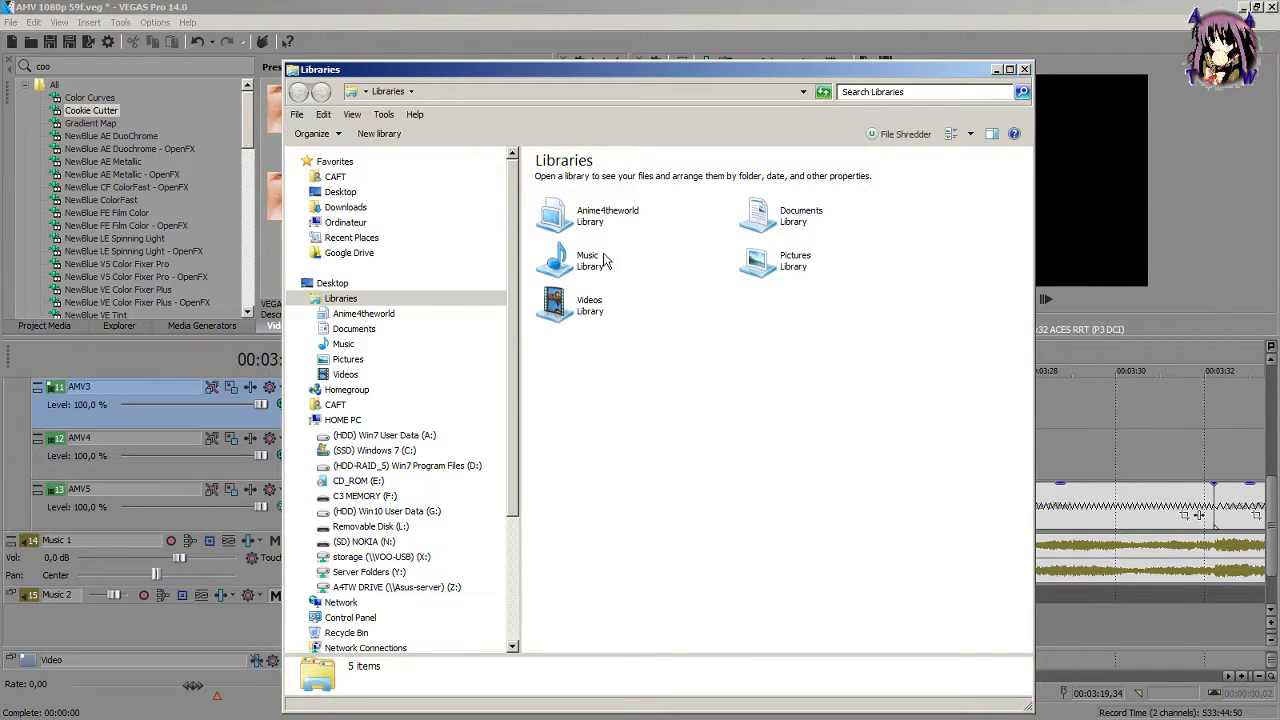
pyautogui.click(350, 359)
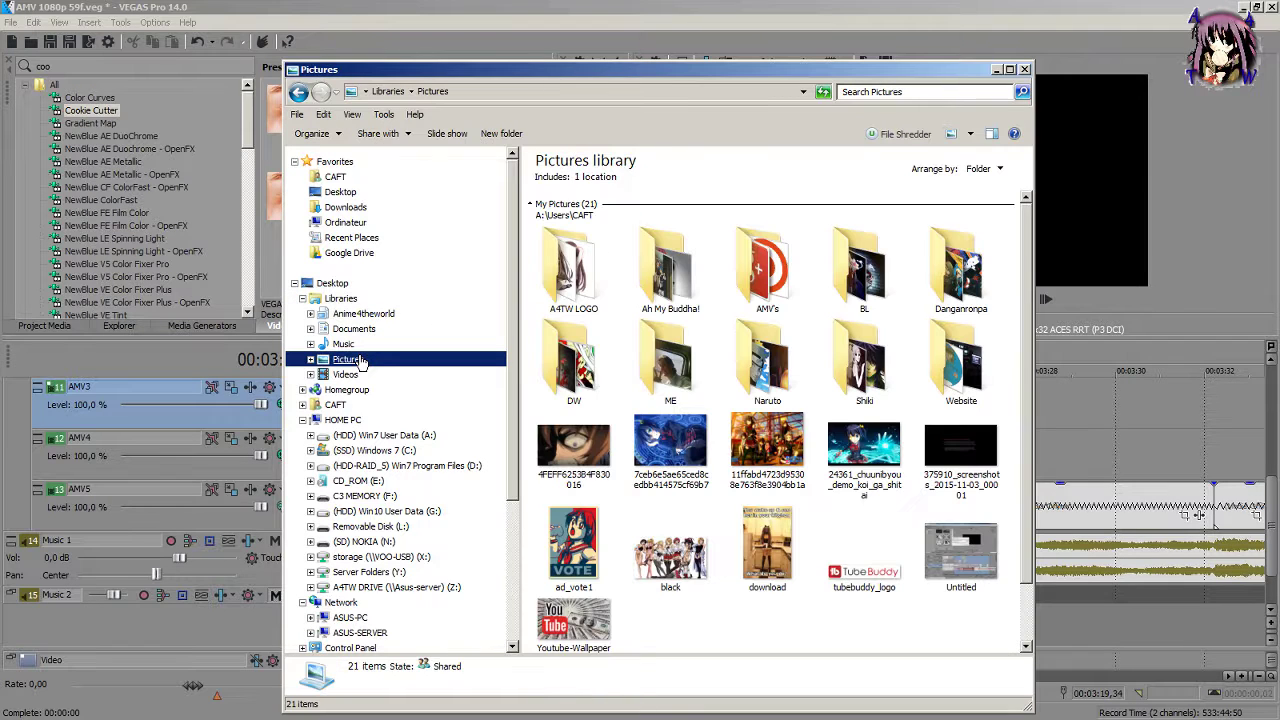
pyautogui.click(350, 374)
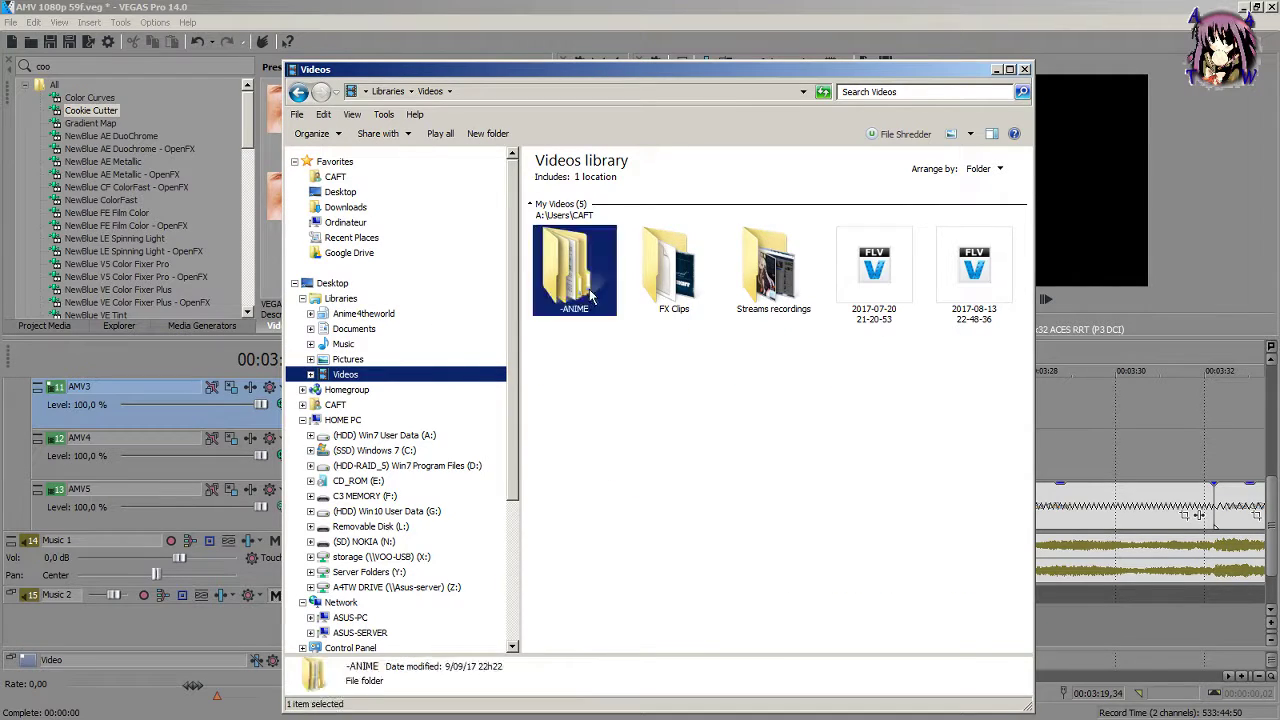
pyautogui.doubleClick(585, 240)
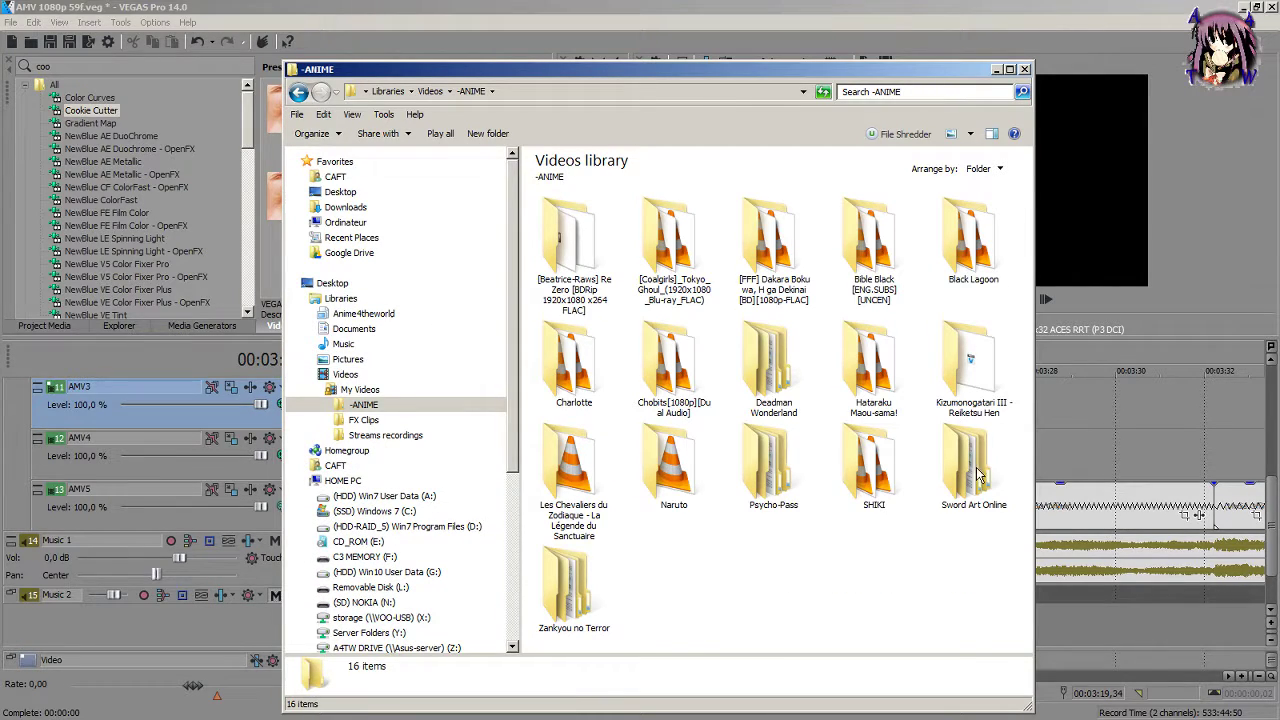
pyautogui.doubleClick(970, 380)
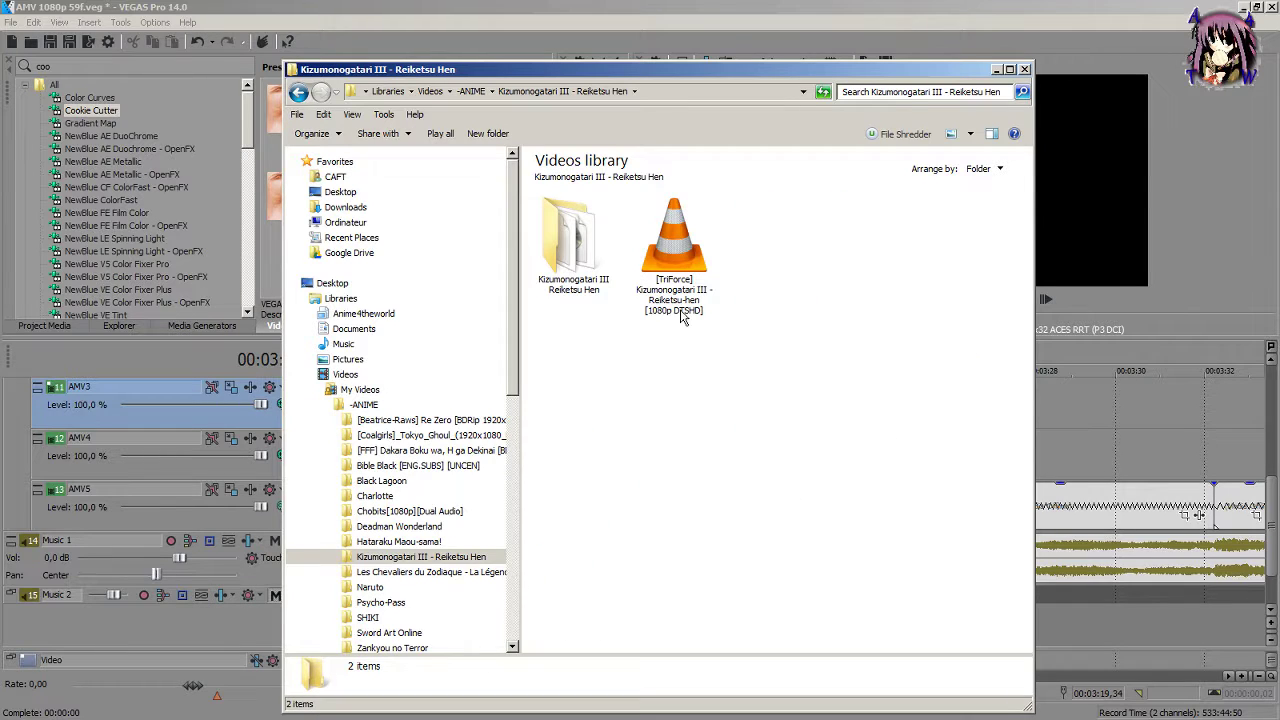
pyautogui.doubleClick(585, 255)
pyautogui.doubleClick(580, 253)
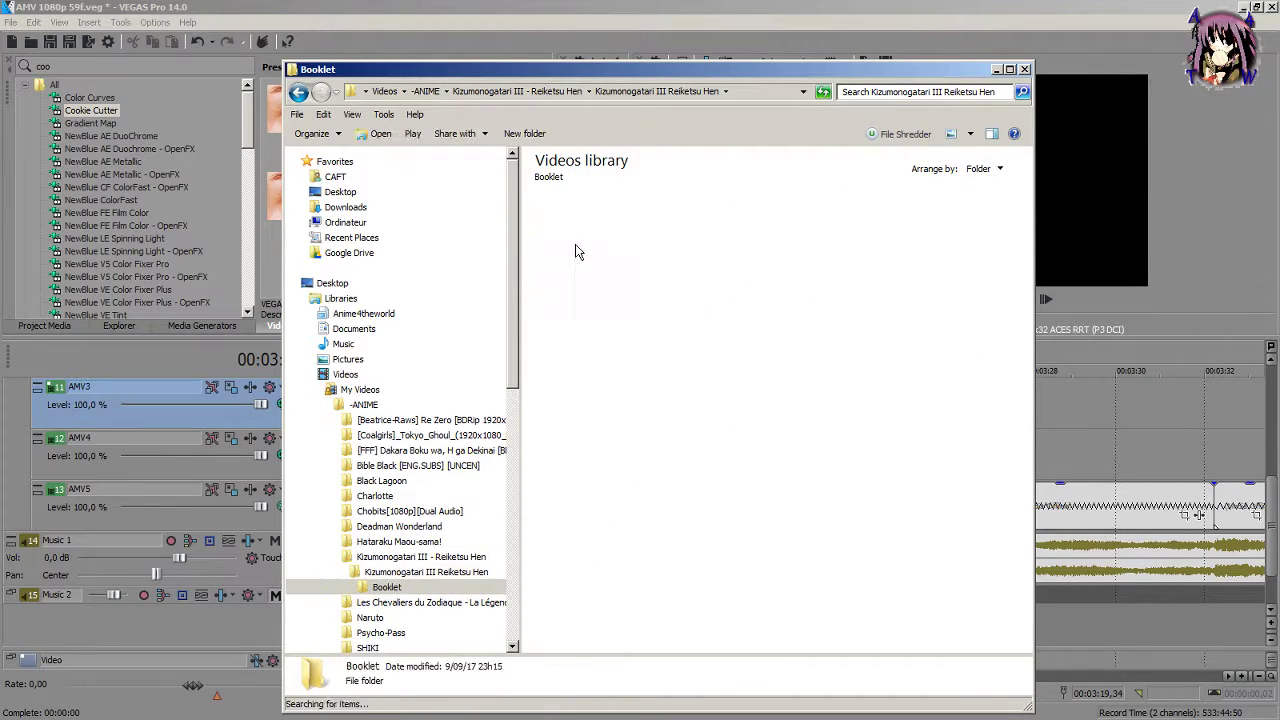
# Step: Preview booklet image 01 and place it on track AMV3 above the eye clip, starting where the eye clip's zoom transition ends
pyautogui.doubleClick(583, 231)
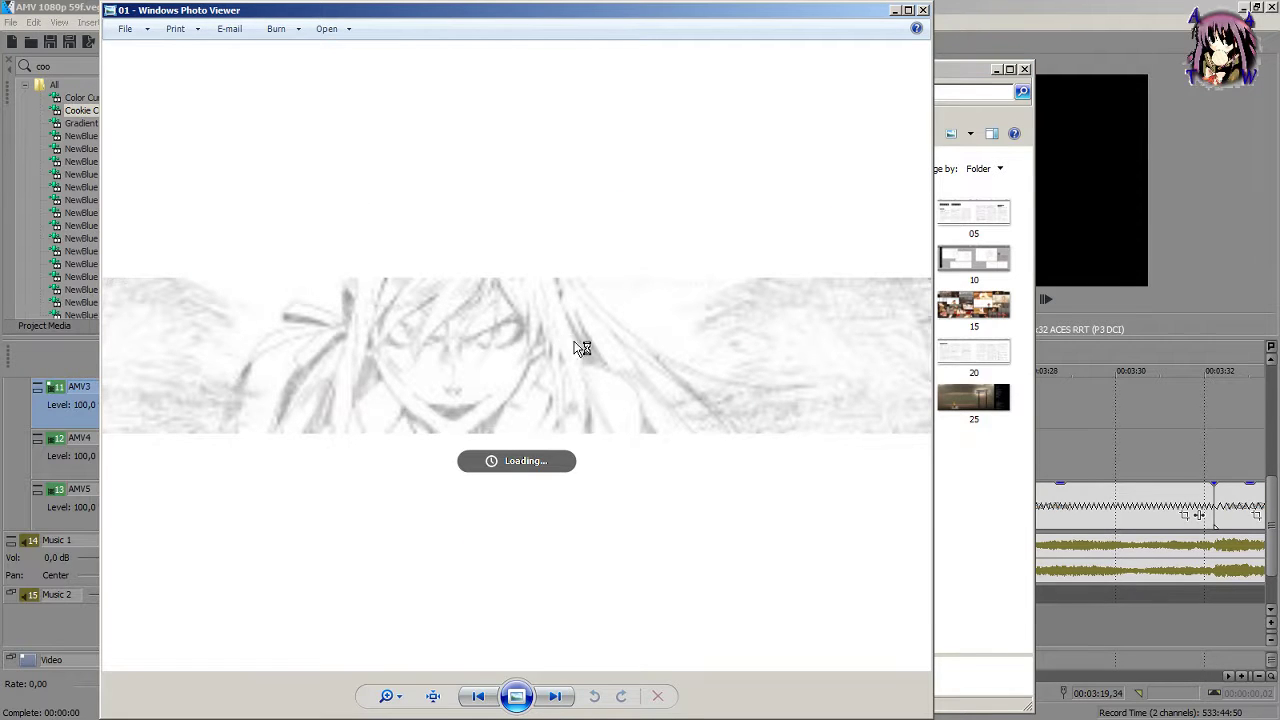
pyautogui.click(923, 11)
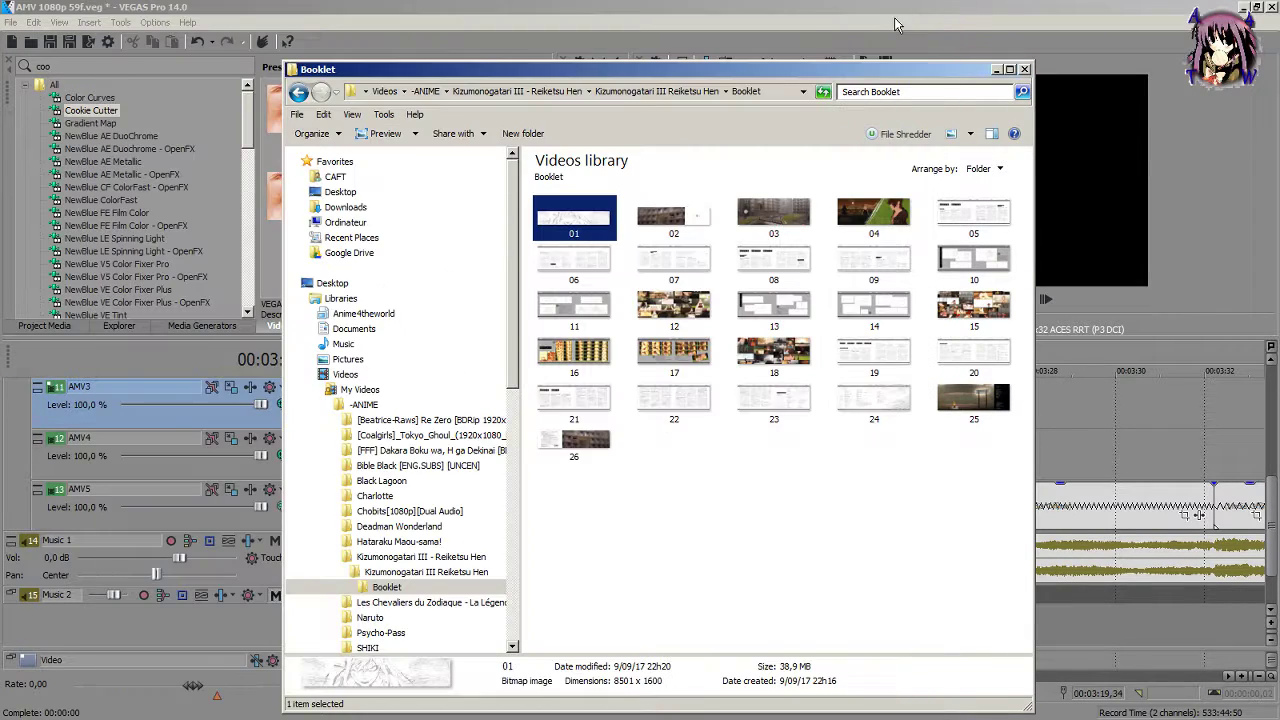
pyautogui.moveTo(767, 74); pyautogui.dragTo(1138, 515)
pyautogui.moveTo(940, 670); pyautogui.dragTo(762, 404)
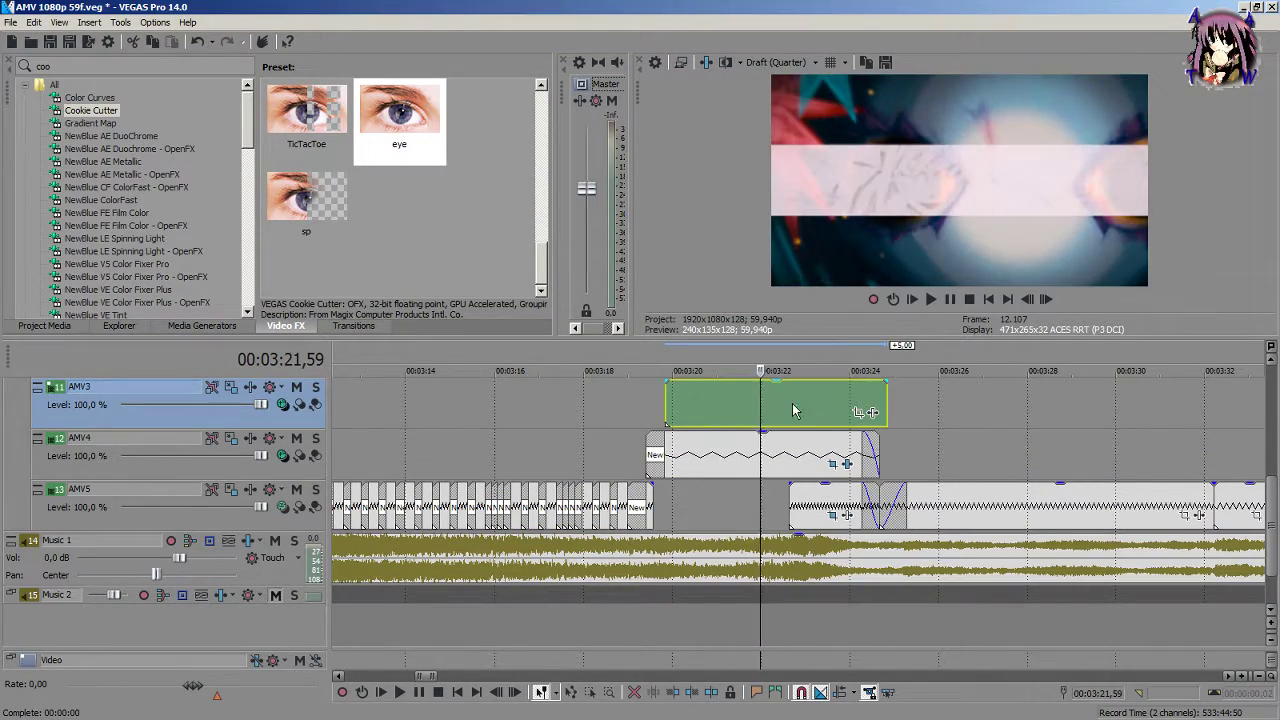
# Step: Crop image 01 with the 16:9 Widescreen TV aspect ratio preset and shift the crop to an X center of about 3.488
pyautogui.click(859, 415)
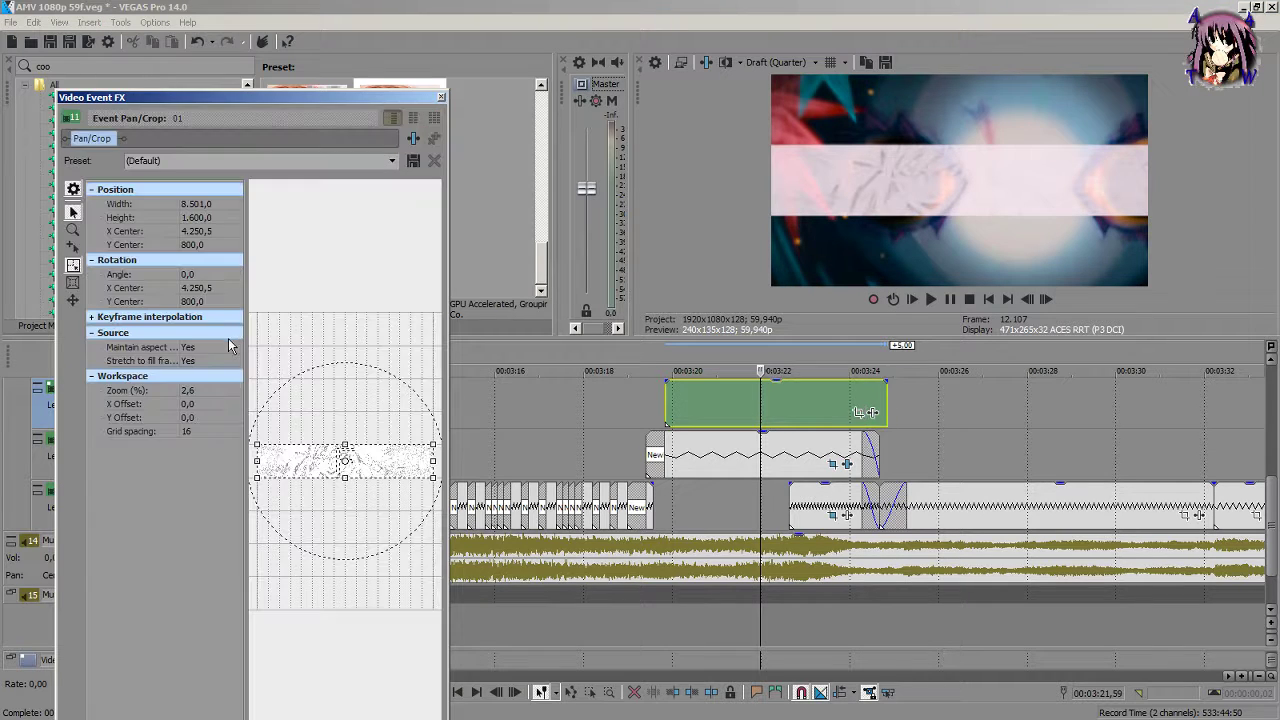
pyautogui.scroll(1, 363, 482)
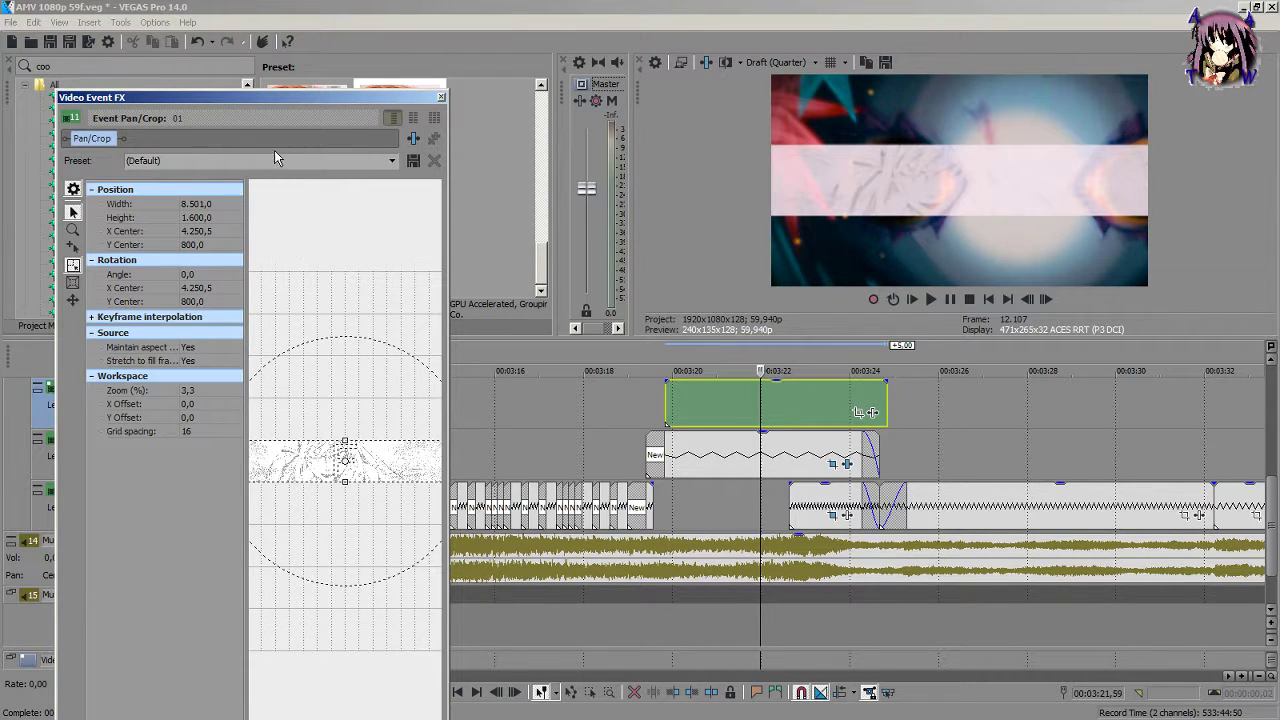
pyautogui.scroll(-3, 282, 161)
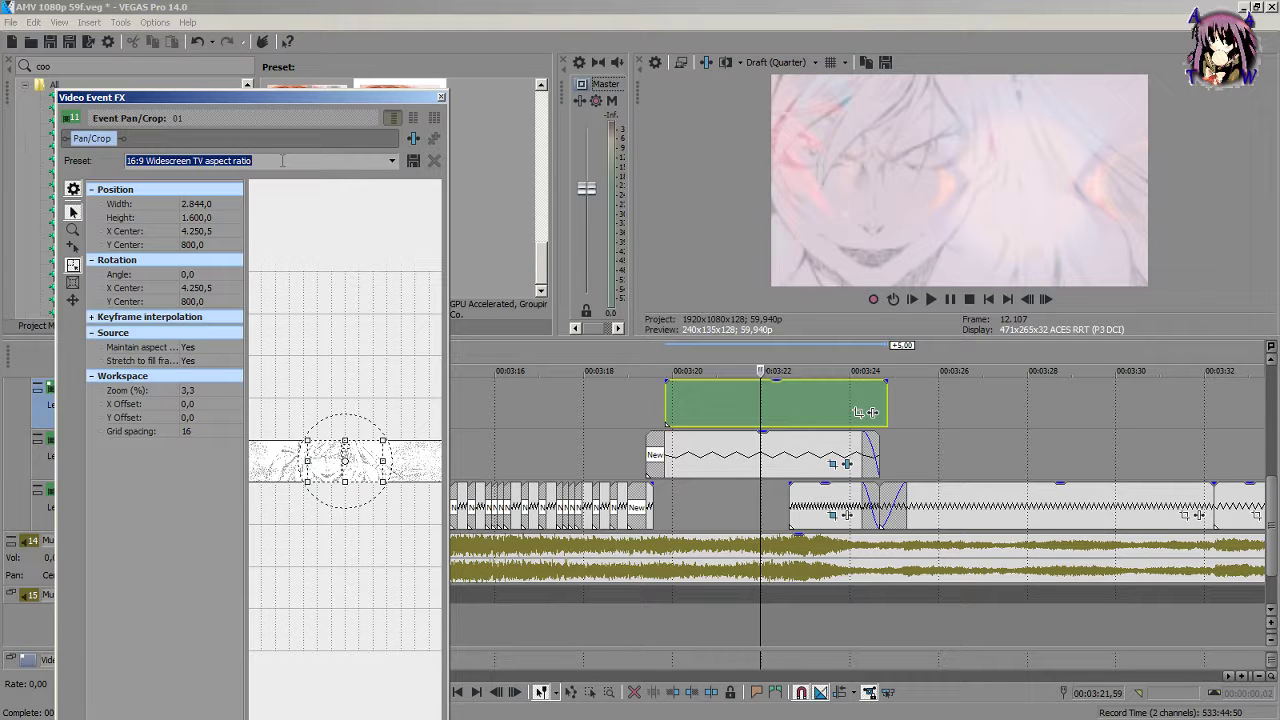
pyautogui.click(336, 568)
pyautogui.scroll(5, 334, 565)
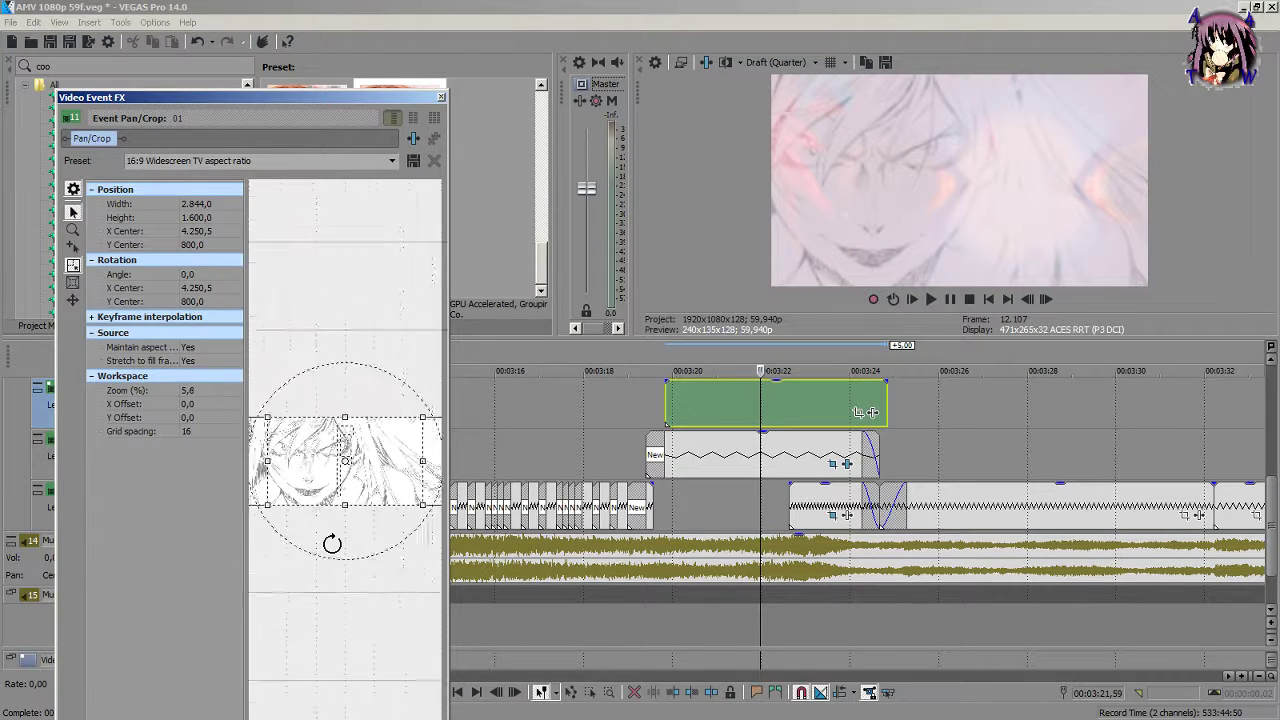
pyautogui.moveTo(354, 480)
pyautogui.mouseDown()
pyautogui.moveTo(334, 490)
pyautogui.moveTo(354, 476)
pyautogui.mouseUp()
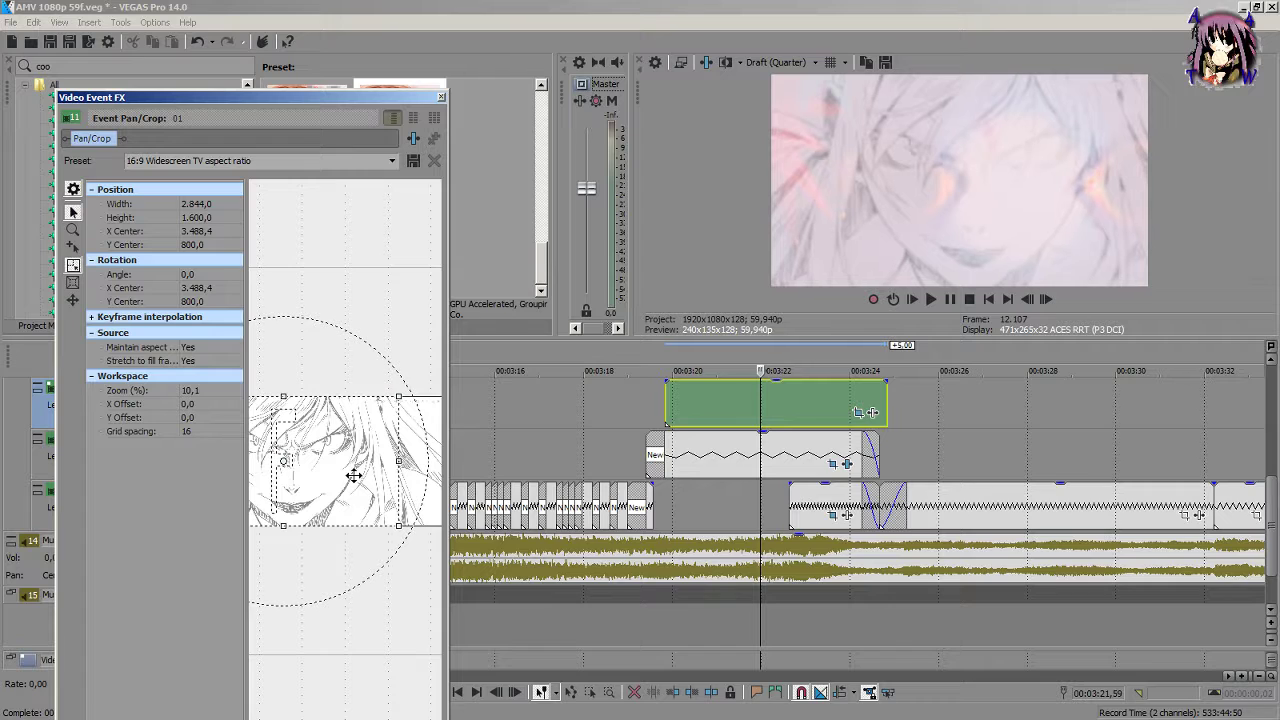
pyautogui.click(441, 97)
# Step: Search the video effects for "inver" and apply the default Invert preset to image 01
pyautogui.click(110, 66)
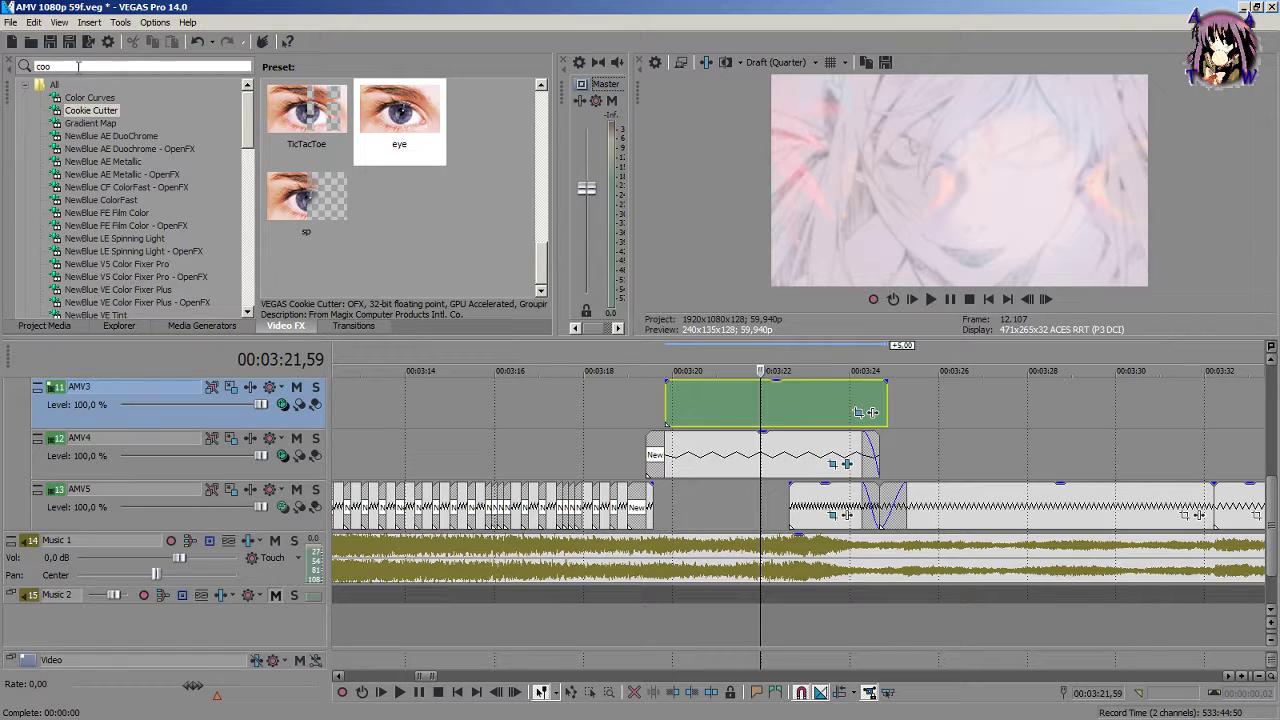
pyautogui.write('n')
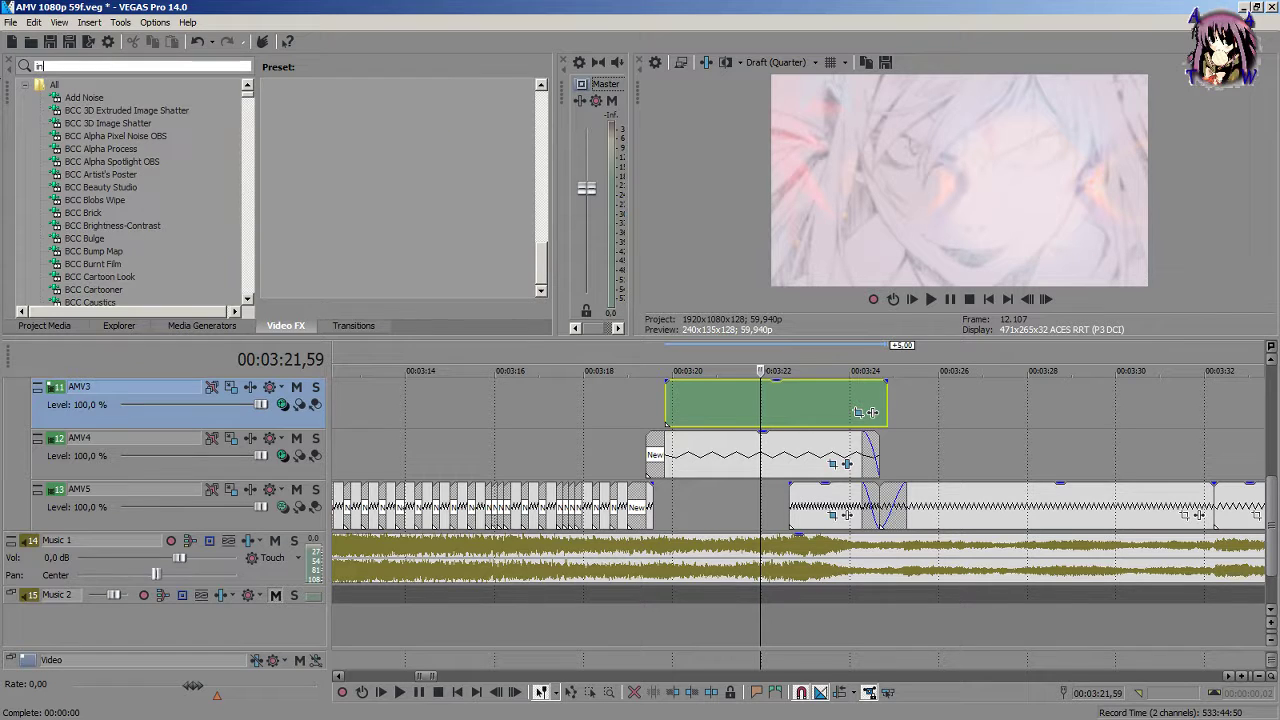
pyautogui.write('ver')
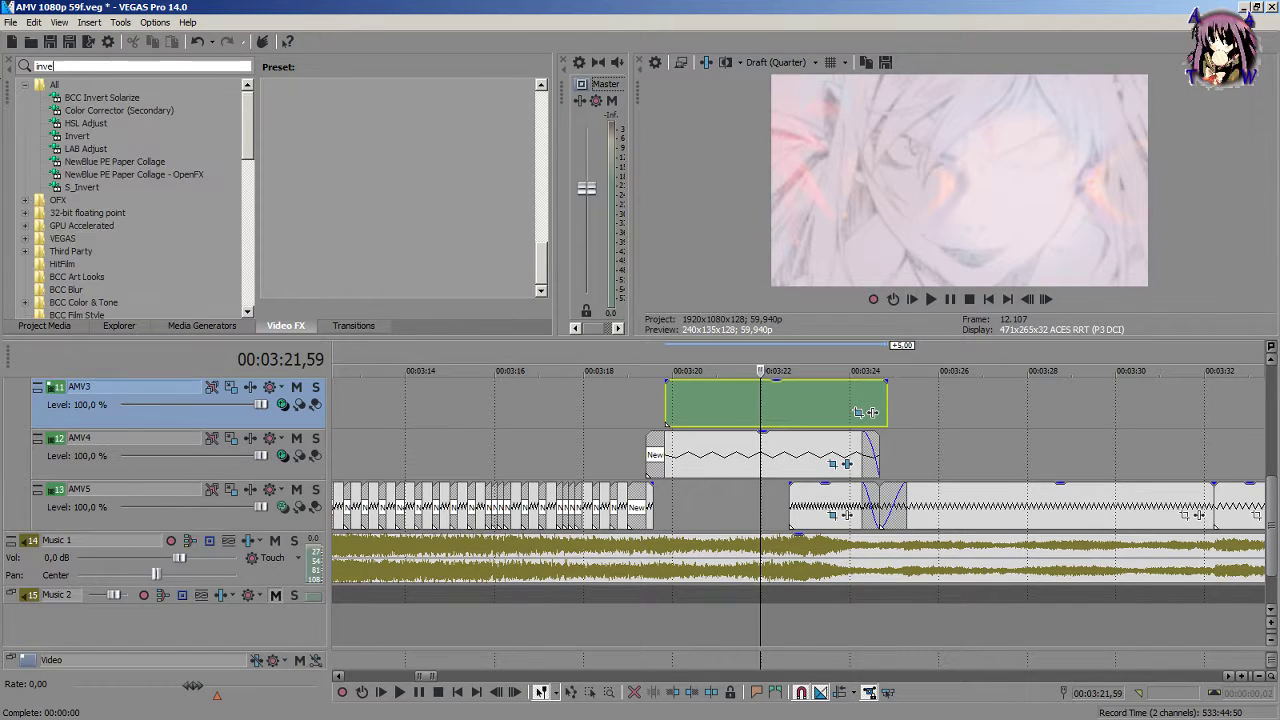
pyautogui.click(78, 135)
pyautogui.moveTo(306, 110); pyautogui.dragTo(710, 392)
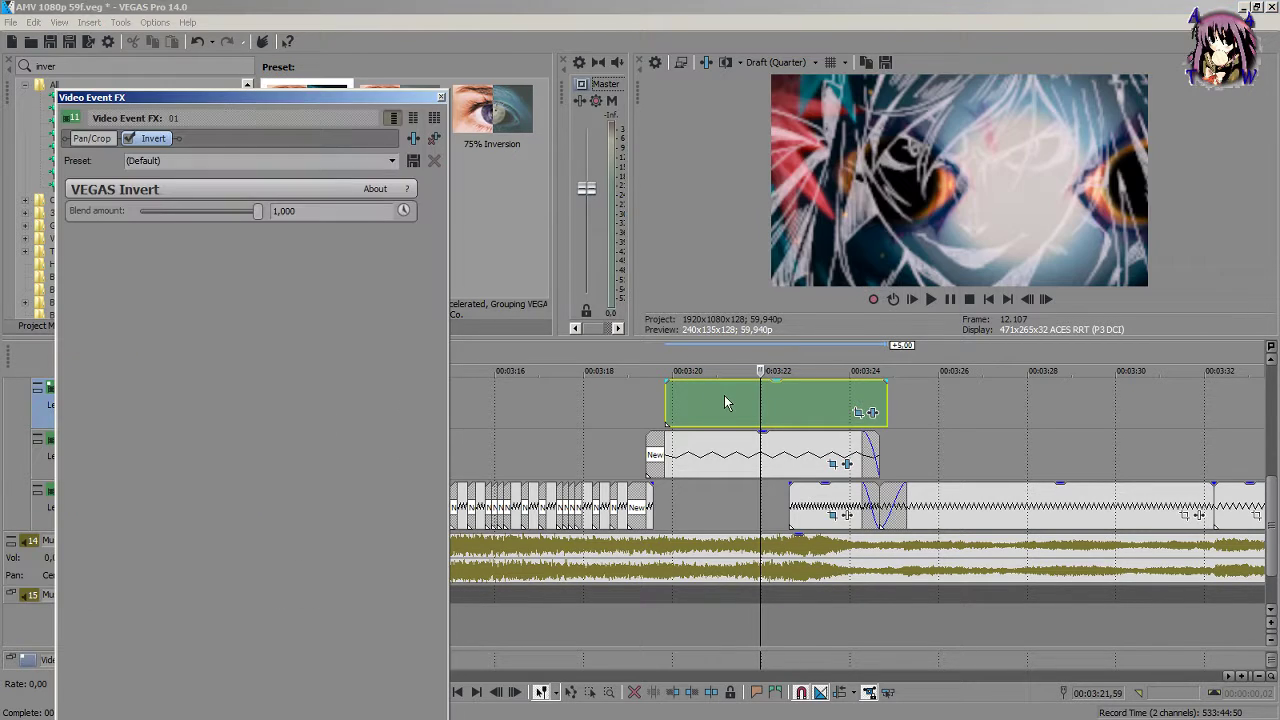
pyautogui.click(441, 99)
# Step: Fit image 01 to the gap between the two clips on track AMV5 and move it into that gap beneath the eye clip
pyautogui.scroll(4, 812, 452)
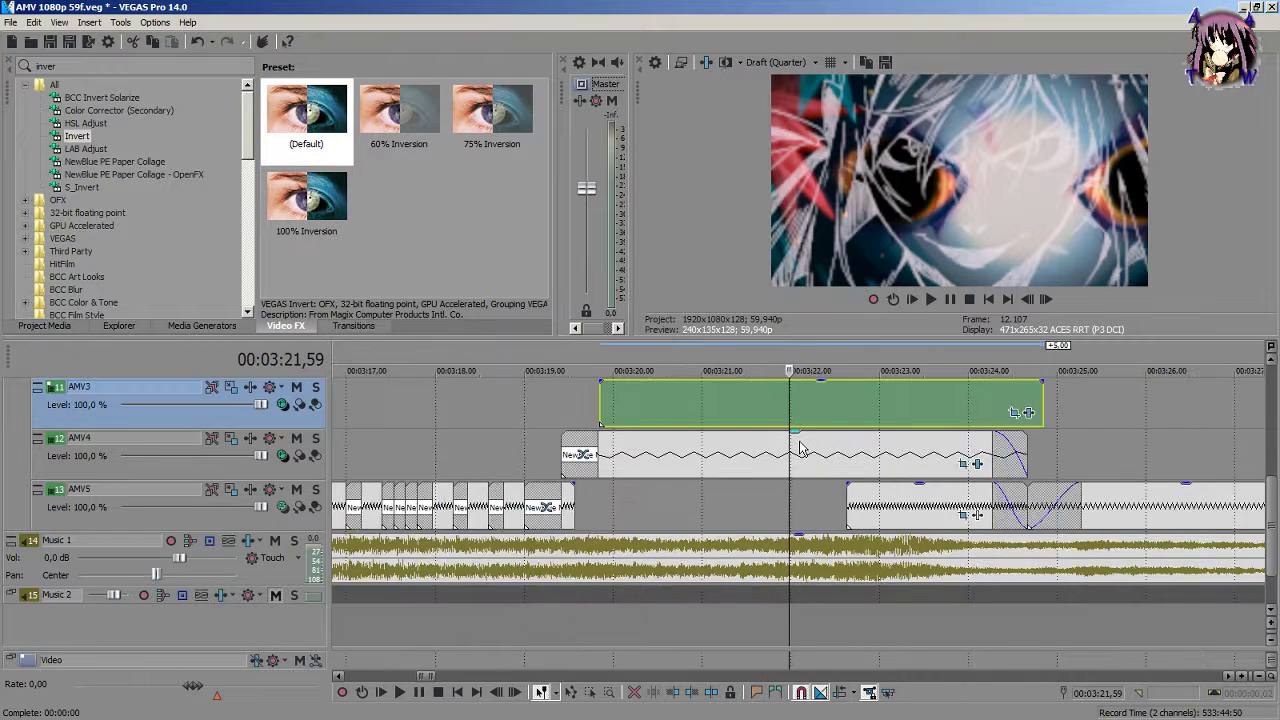
pyautogui.scroll(-3, 812, 452)
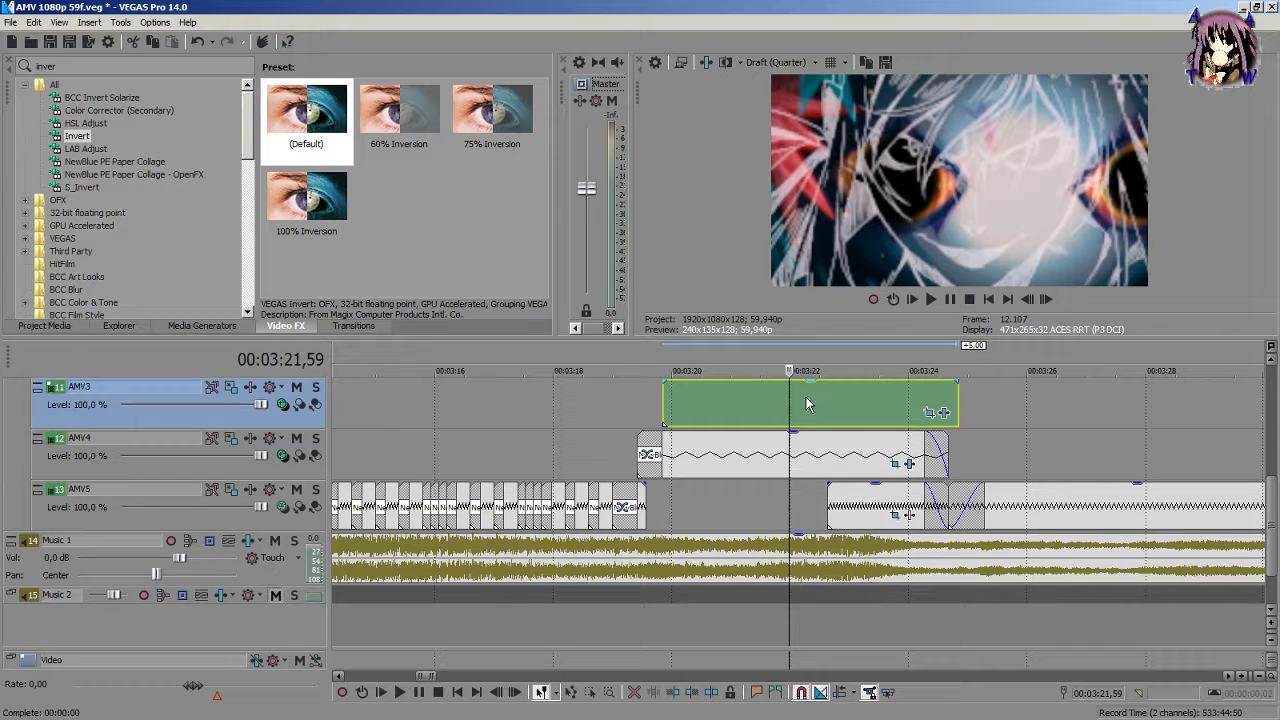
pyautogui.moveTo(914, 410); pyautogui.dragTo(826, 416)
pyautogui.moveTo(751, 403); pyautogui.dragTo(751, 522)
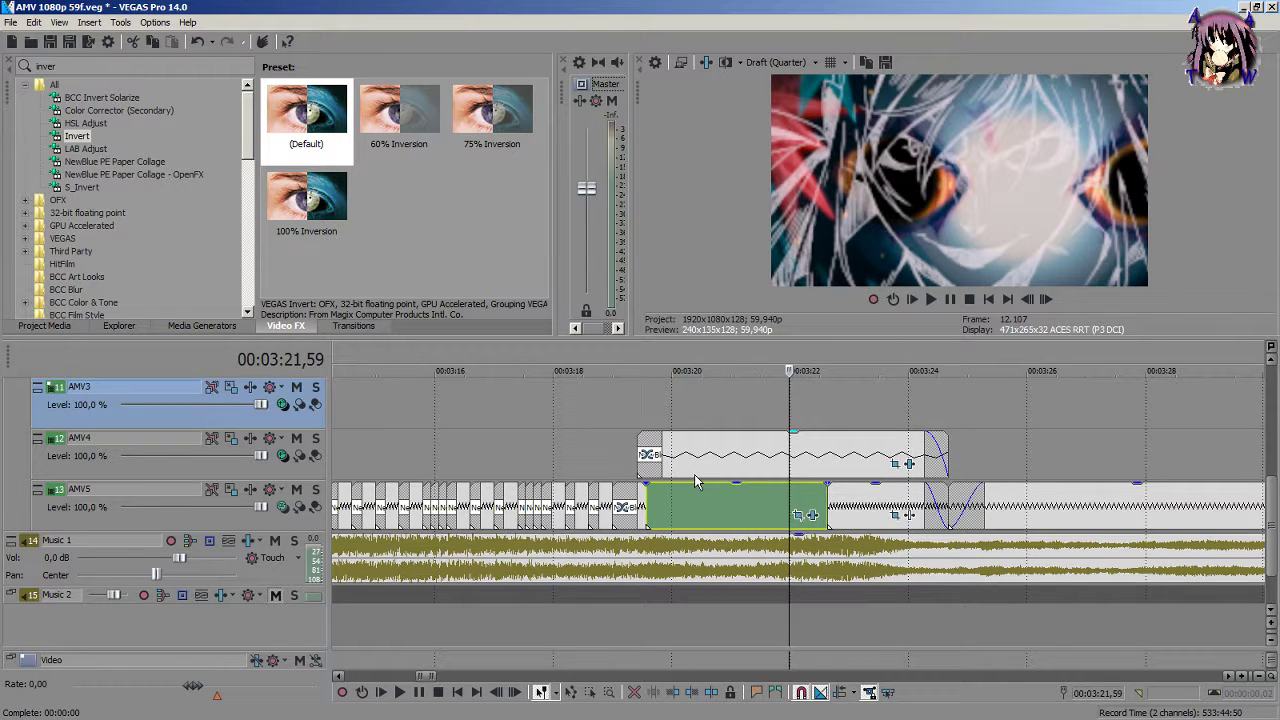
# Step: Preview image 01 beneath the eye clip at several points between 00:03:19,57 and 00:03:20,25
pyautogui.click(697, 510)
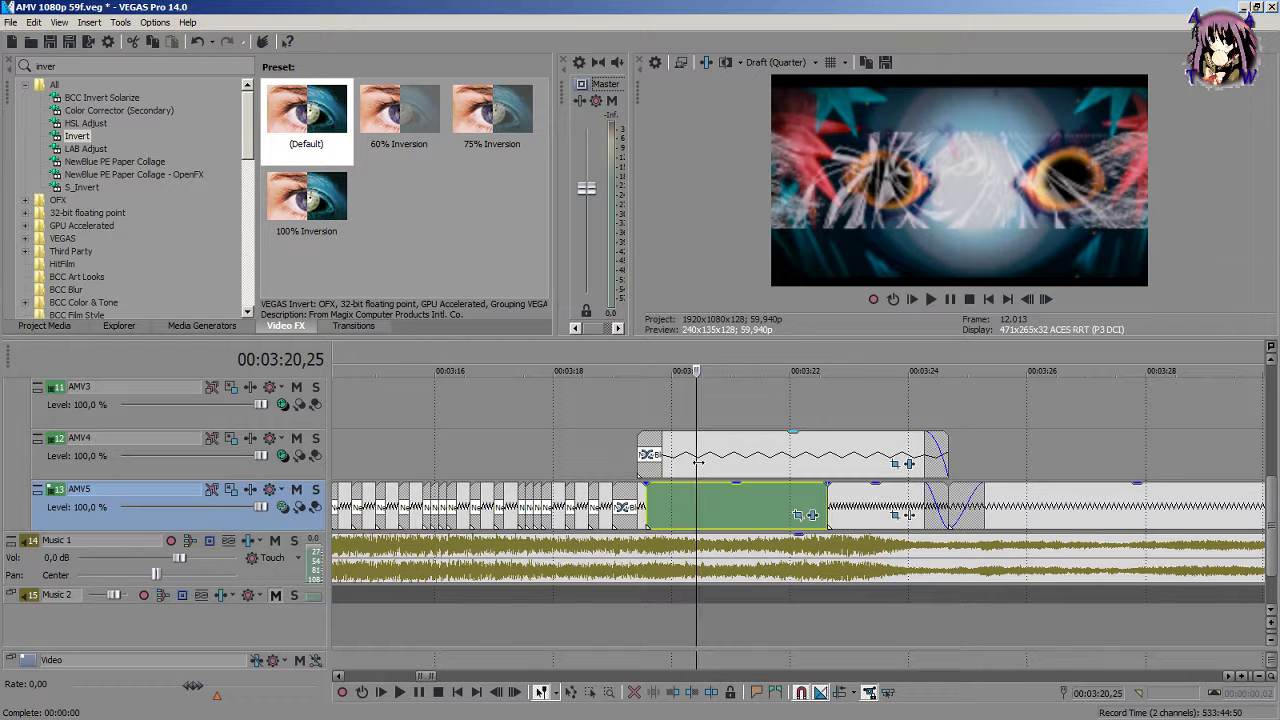
pyautogui.press('space')
pyautogui.click(754, 460)
pyautogui.moveTo(754, 460); pyautogui.dragTo(651, 497)
pyautogui.click(669, 501)
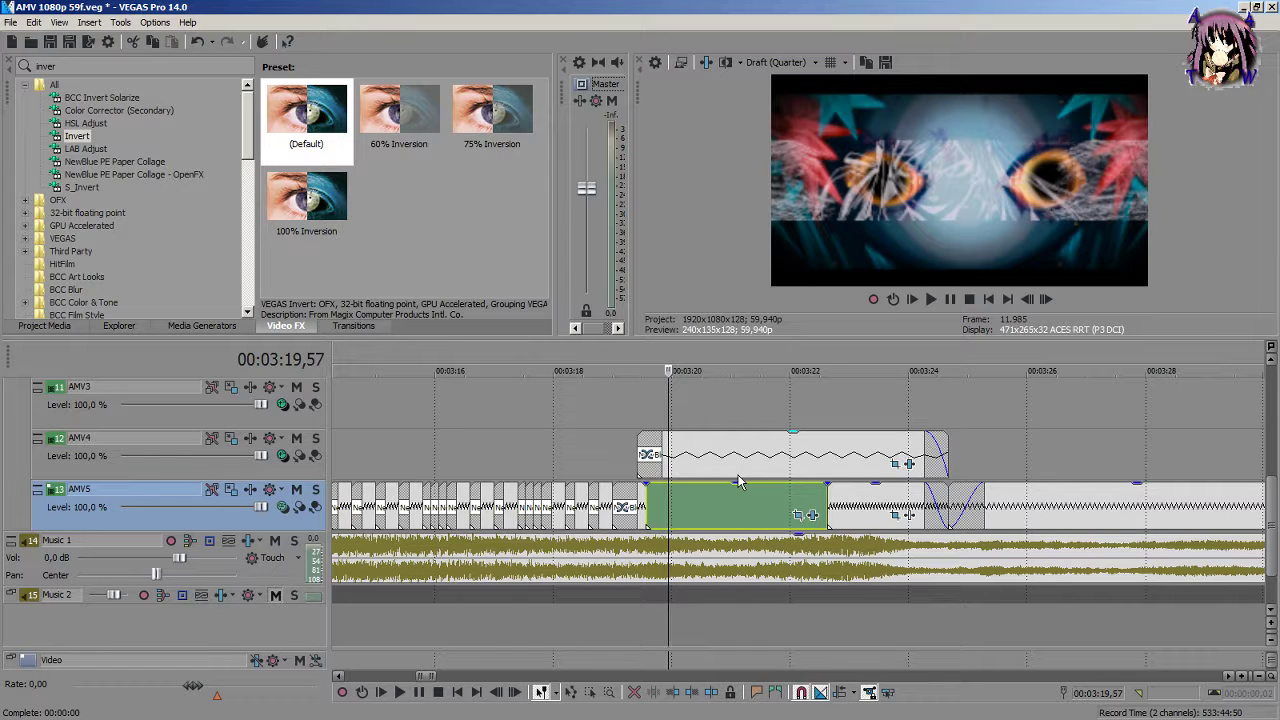
# Step: Move image 01 and the clip following it up to track AMV3, and the eye clip down to track AMV5
pyautogui.moveTo(743, 507); pyautogui.dragTo(748, 405)
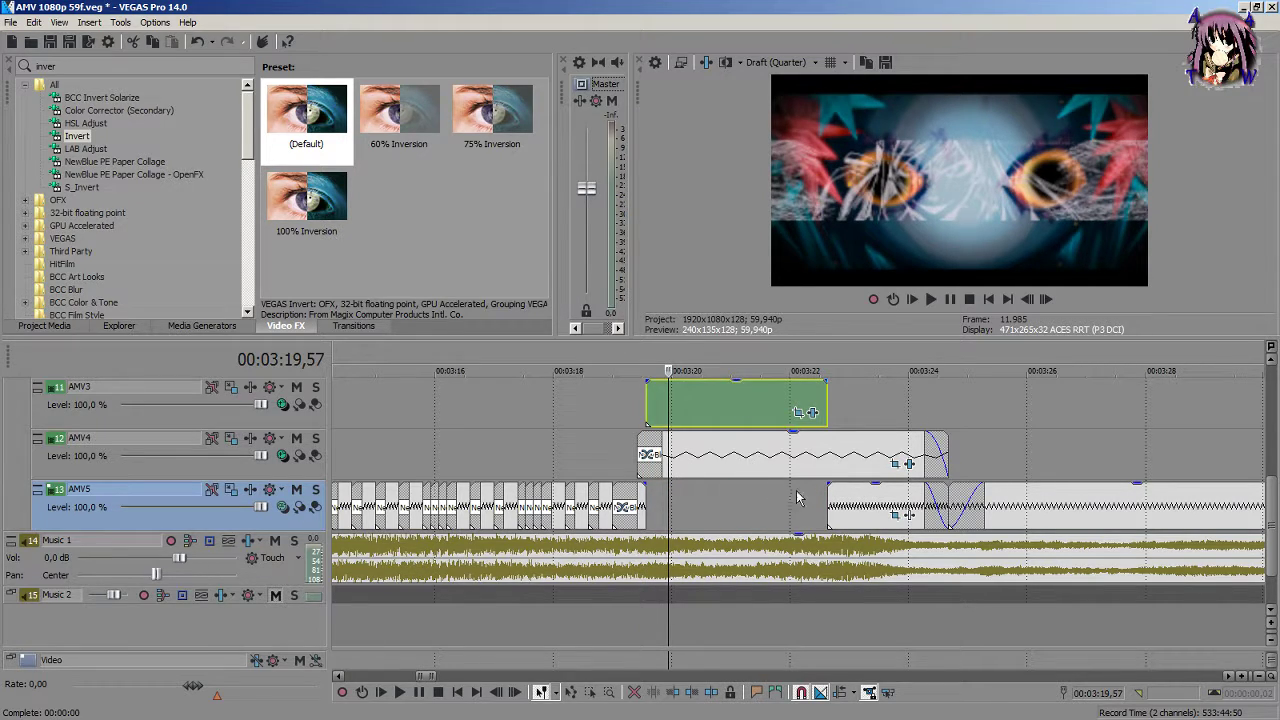
pyautogui.moveTo(892, 502); pyautogui.dragTo(884, 422)
pyautogui.moveTo(767, 468); pyautogui.dragTo(773, 521)
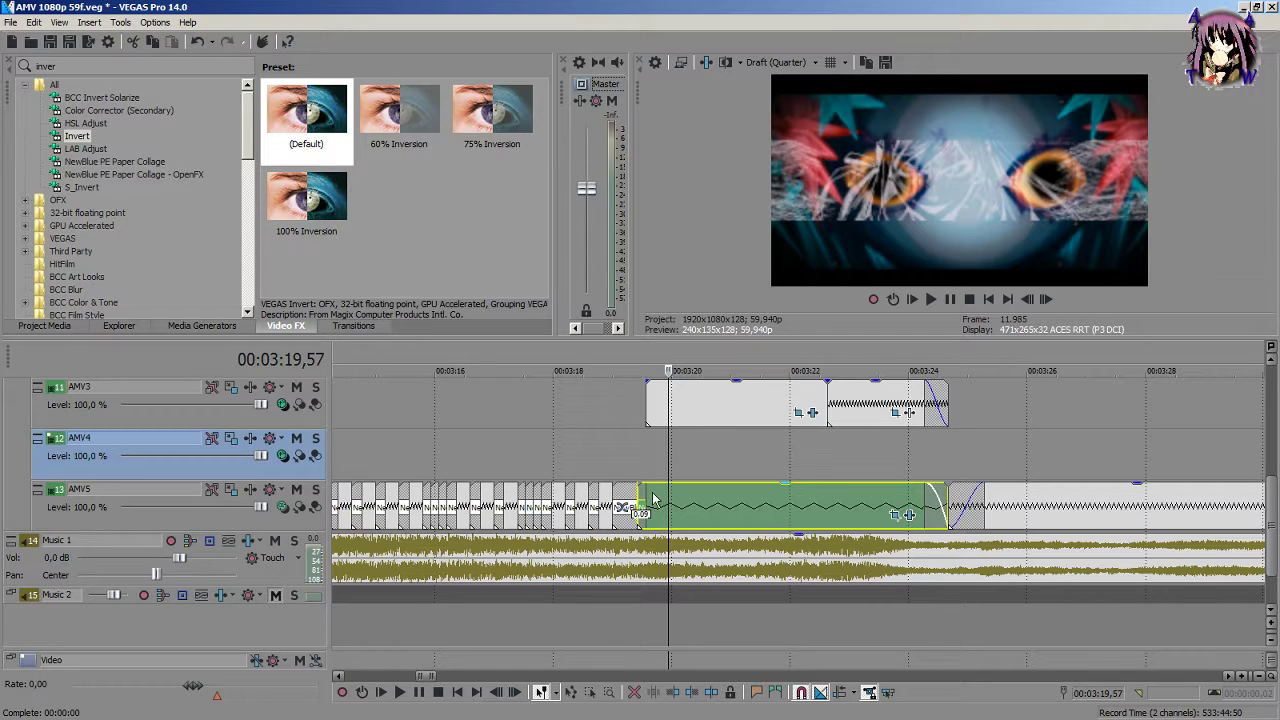
# Step: Move image 01 on track AMV3 earlier by 9 frames to start at 00:03:19,25, in line with the eye clip on AMV5
pyautogui.click(639, 485)
pyautogui.scroll(2, 637, 481)
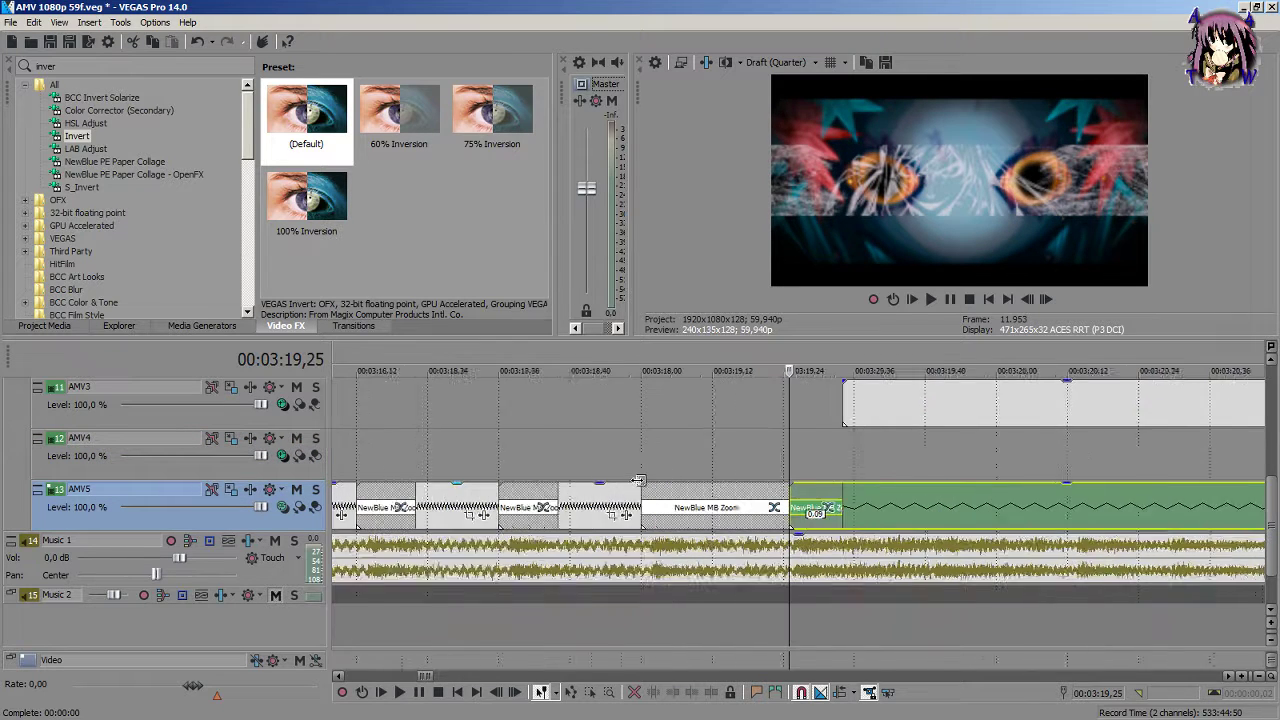
pyautogui.scroll(1, 638, 481)
pyautogui.press('space')
pyautogui.press('space')
pyautogui.moveTo(789, 440); pyautogui.dragTo(858, 453)
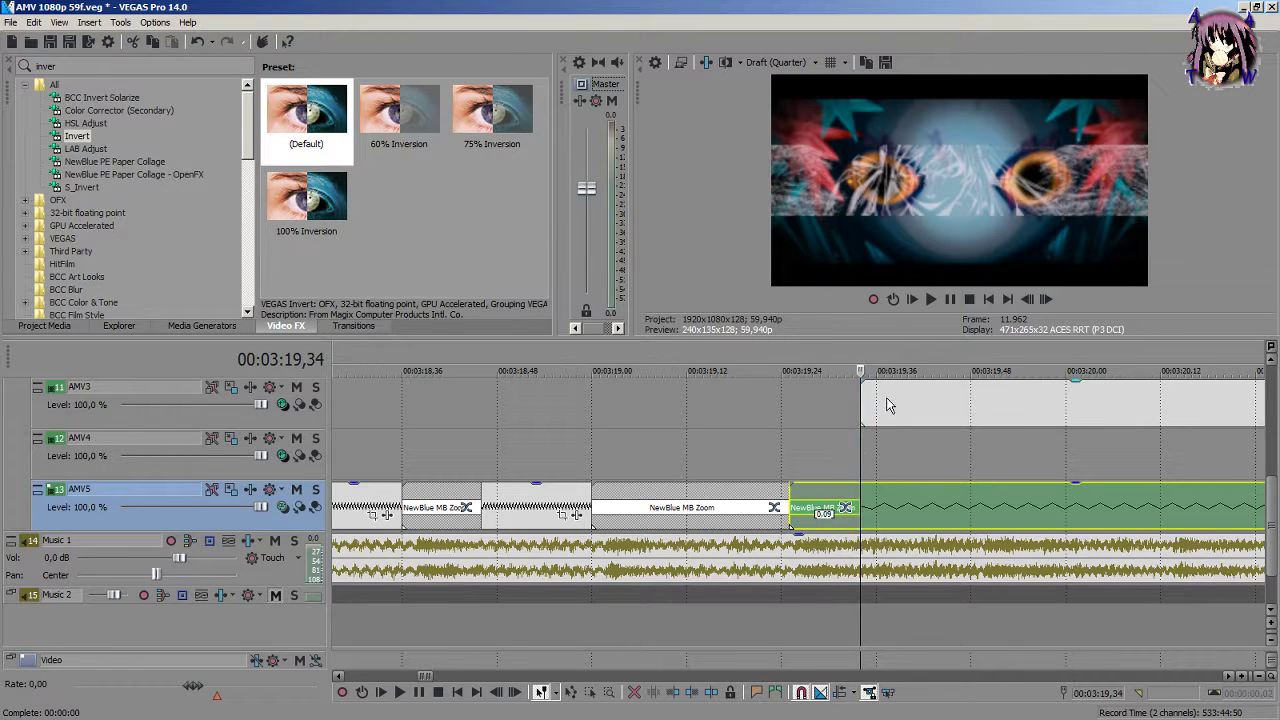
pyautogui.moveTo(860, 404); pyautogui.dragTo(790, 415)
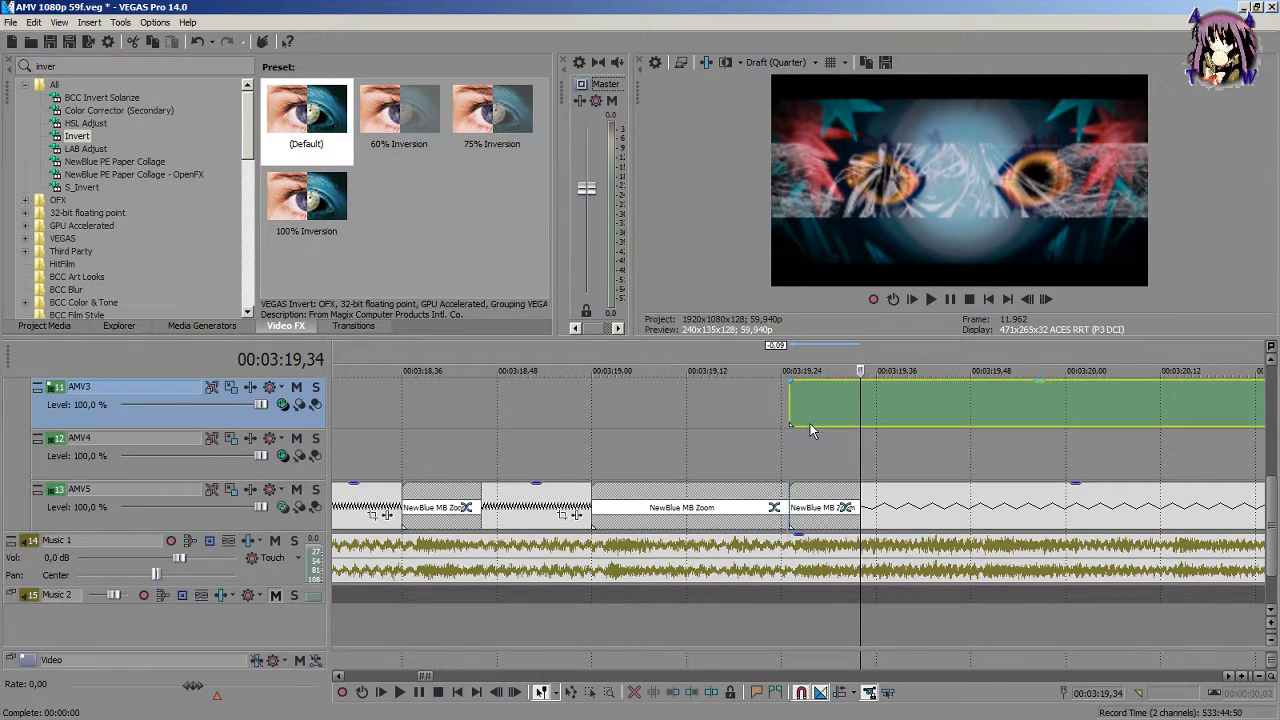
pyautogui.click(790, 413)
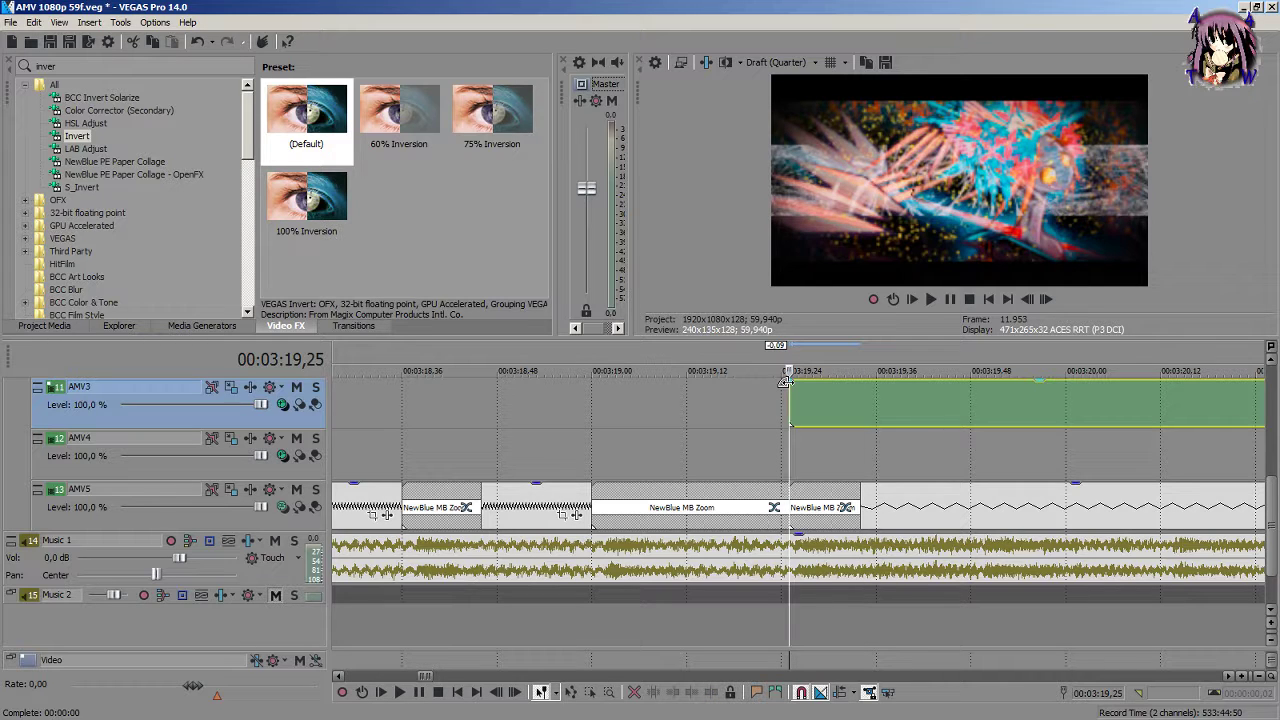
pyautogui.click(845, 408)
pyautogui.scroll(-1, 913, 413)
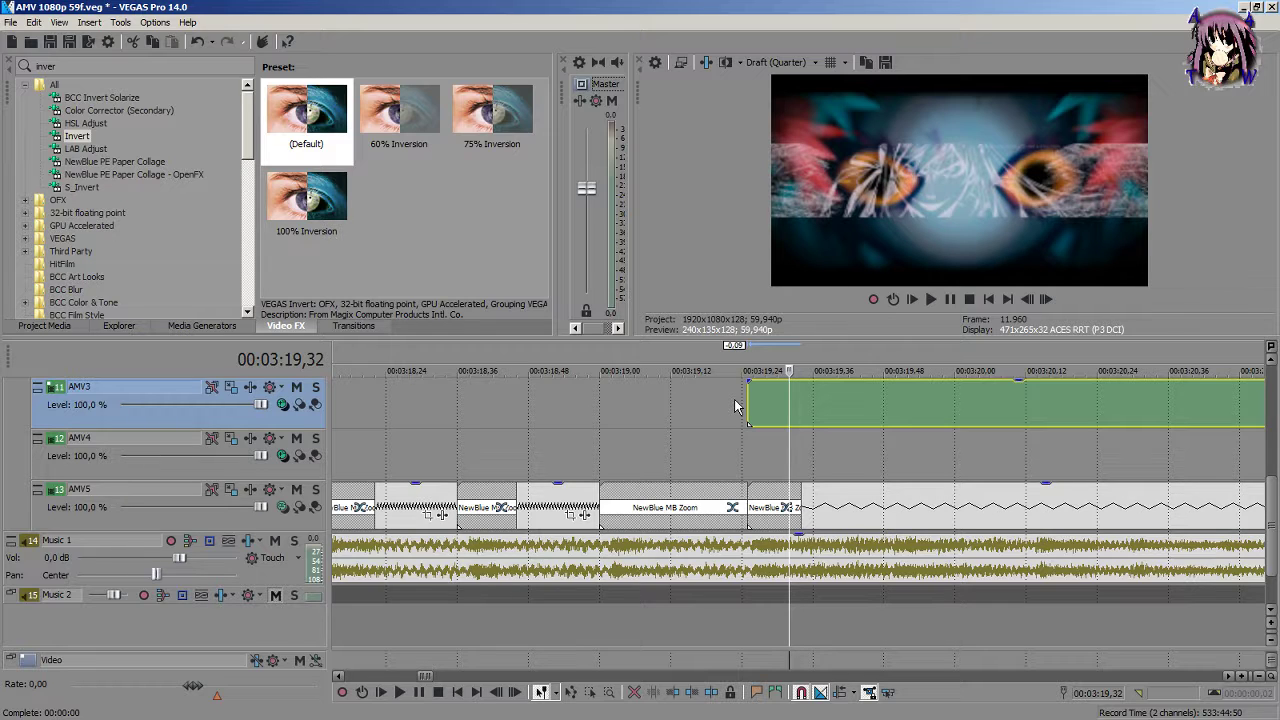
pyautogui.scroll(-5, 780, 482)
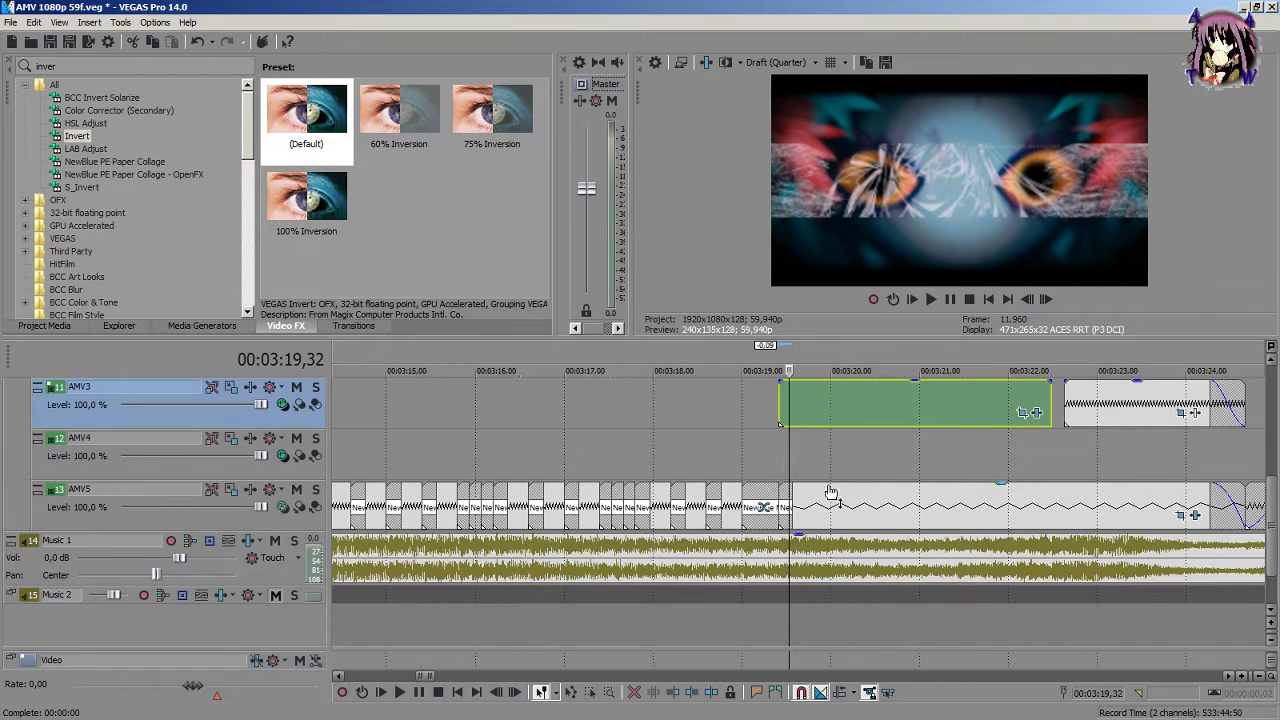
# Step: Remove both Cookie Cutter effects from the eye clip on track AMV5
pyautogui.click(1194, 515)
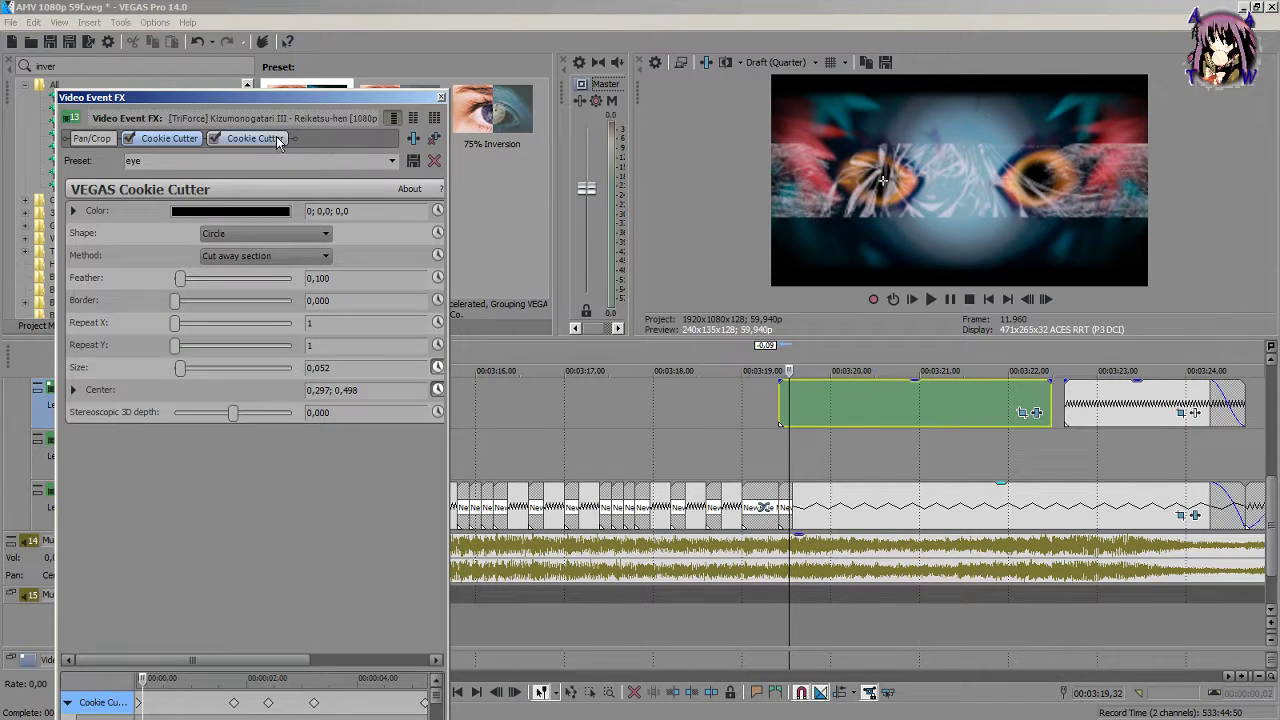
pyautogui.click(434, 138)
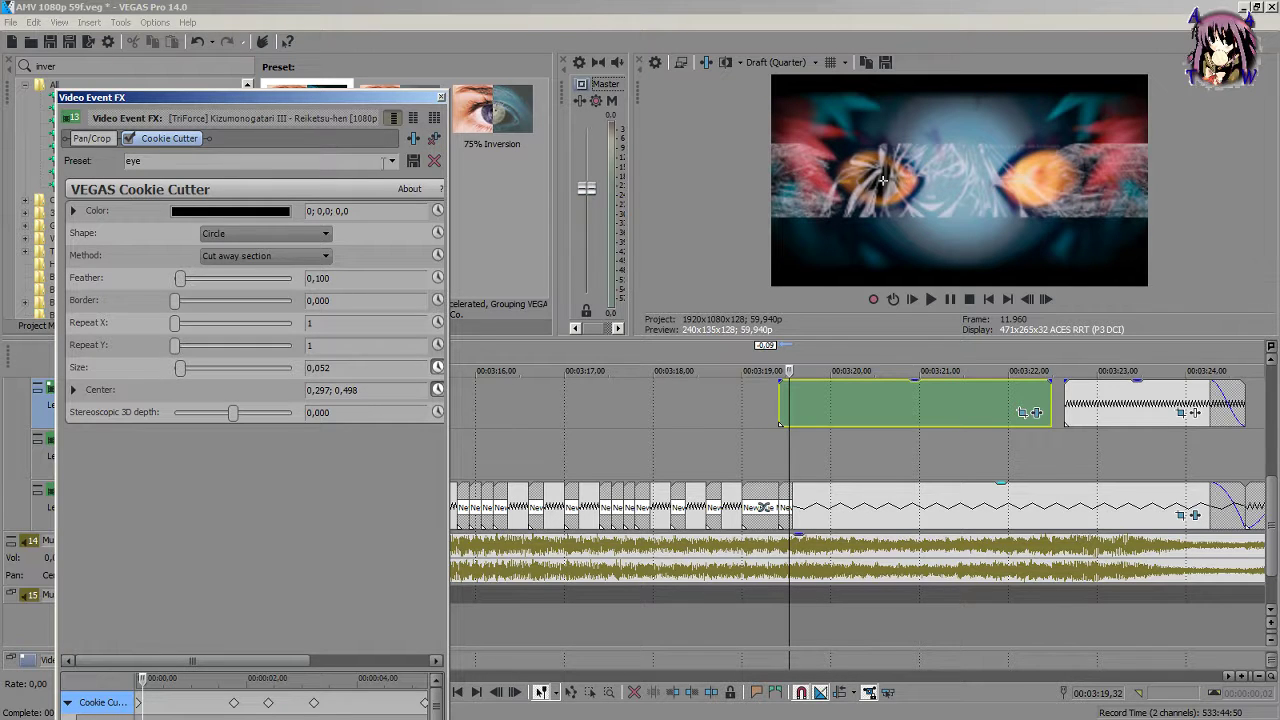
pyautogui.click(434, 138)
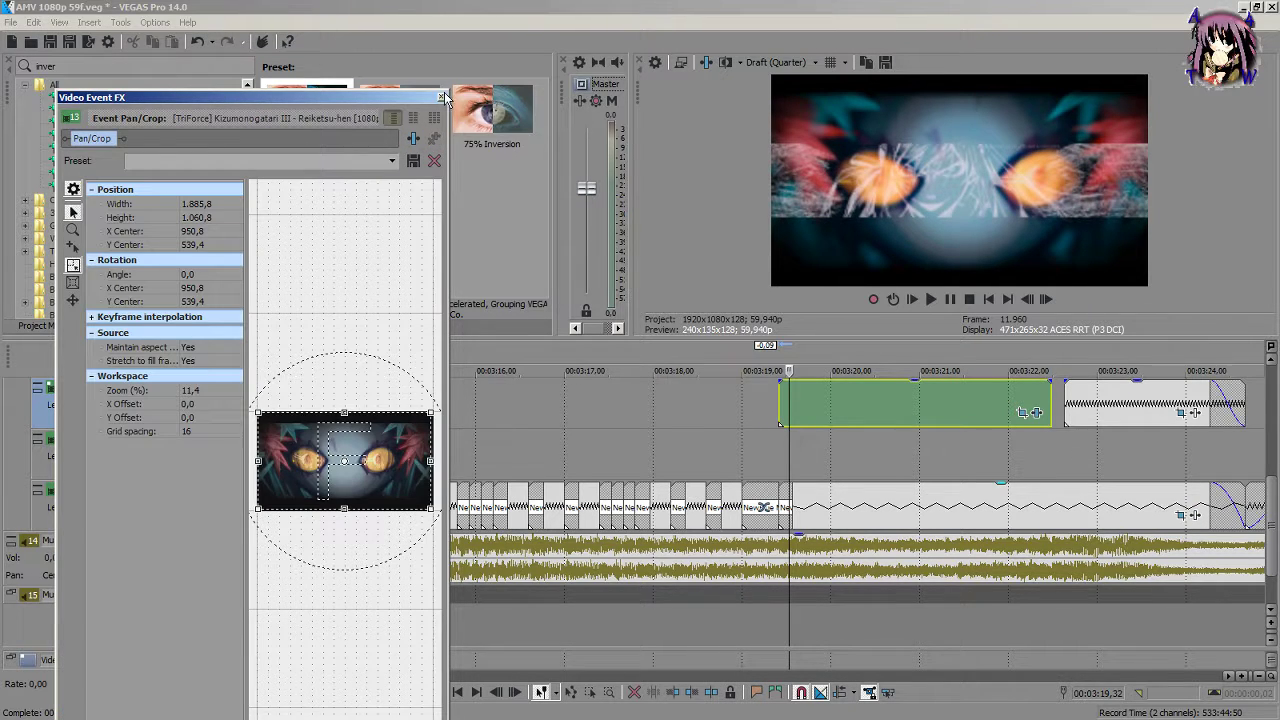
pyautogui.click(442, 97)
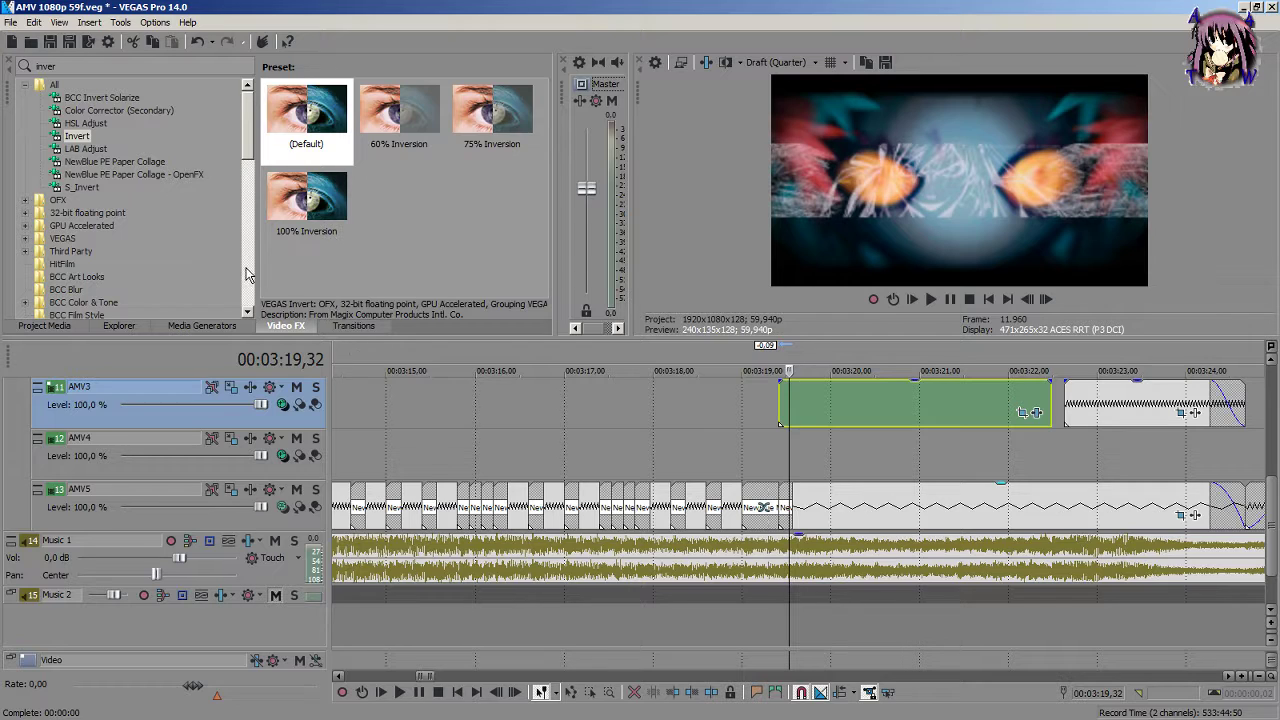
# Step: Search the video effects for "cook" and apply the default Cookie Cutter preset to image 01
pyautogui.click(140, 66)
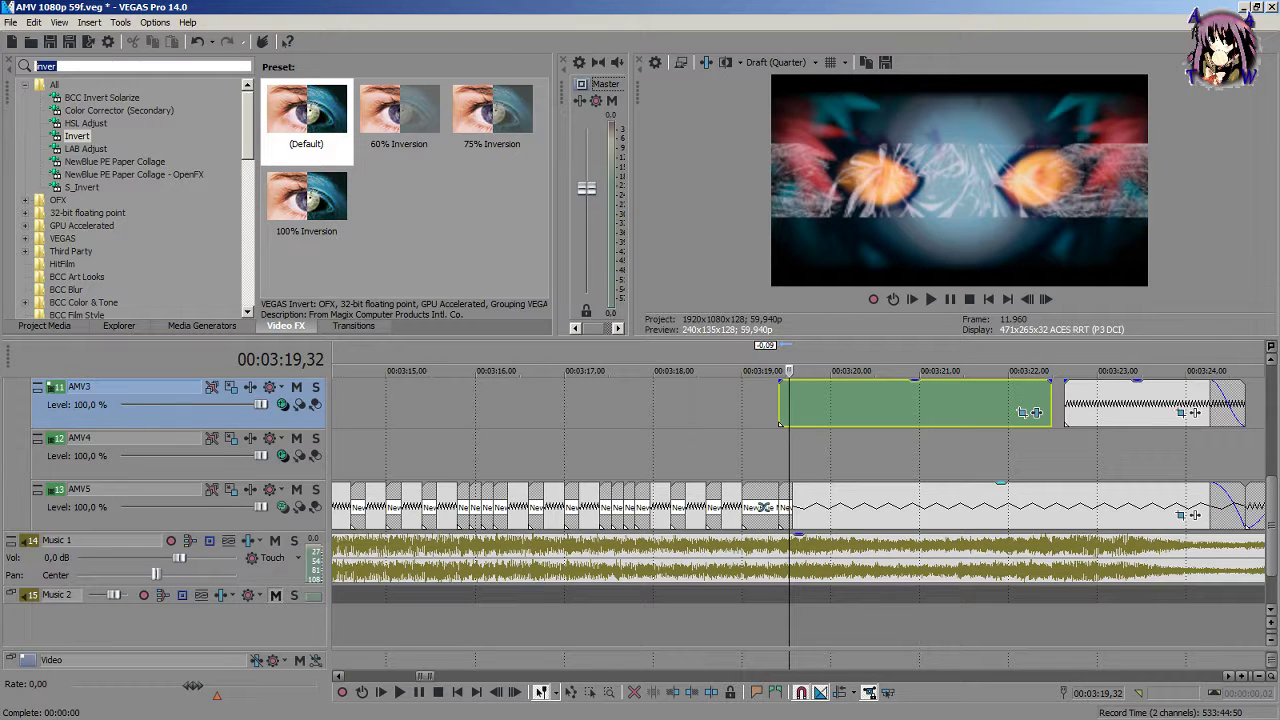
pyautogui.press('BackSpace')
pyautogui.write('cook')
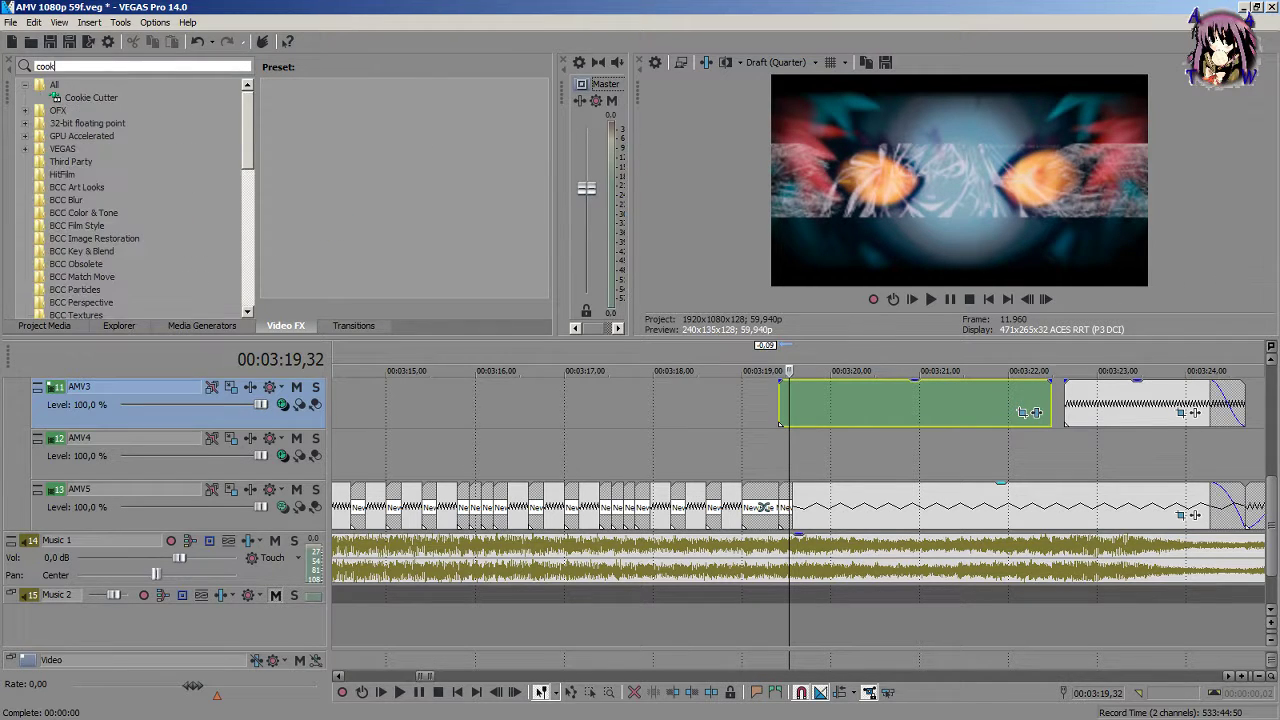
pyautogui.click(110, 98)
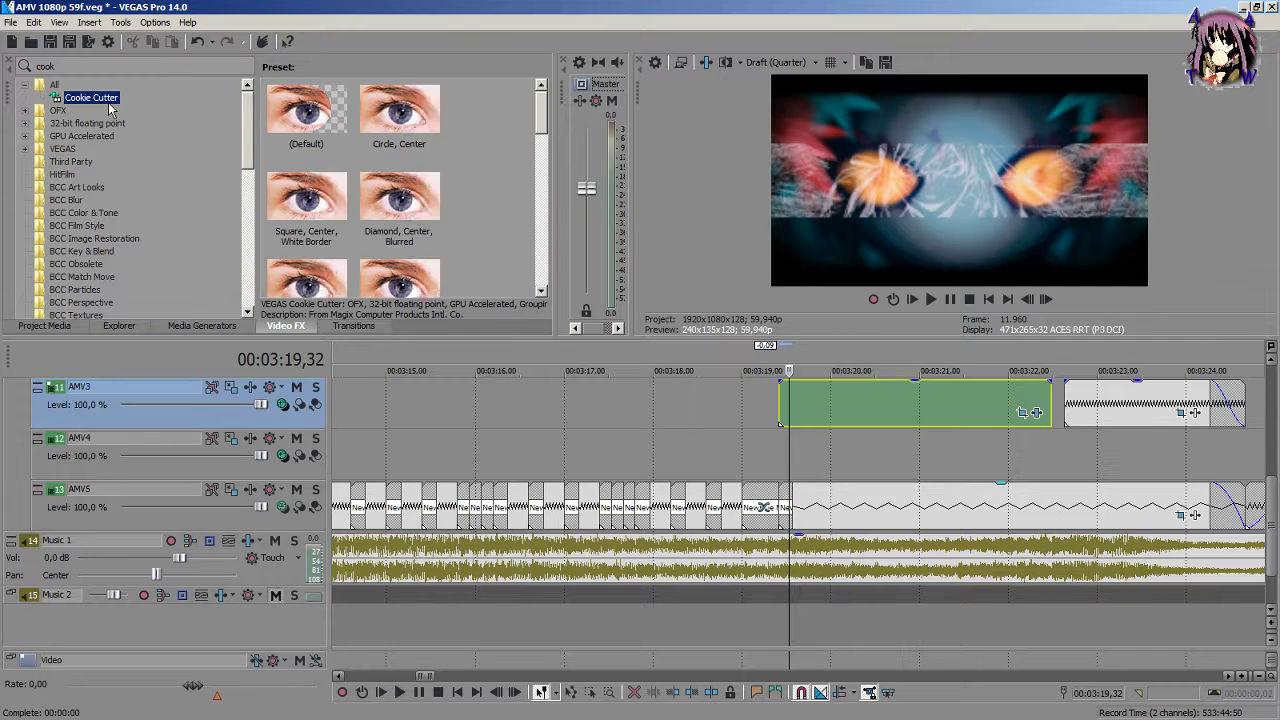
pyautogui.click(305, 115)
pyautogui.moveTo(305, 115); pyautogui.dragTo(870, 405)
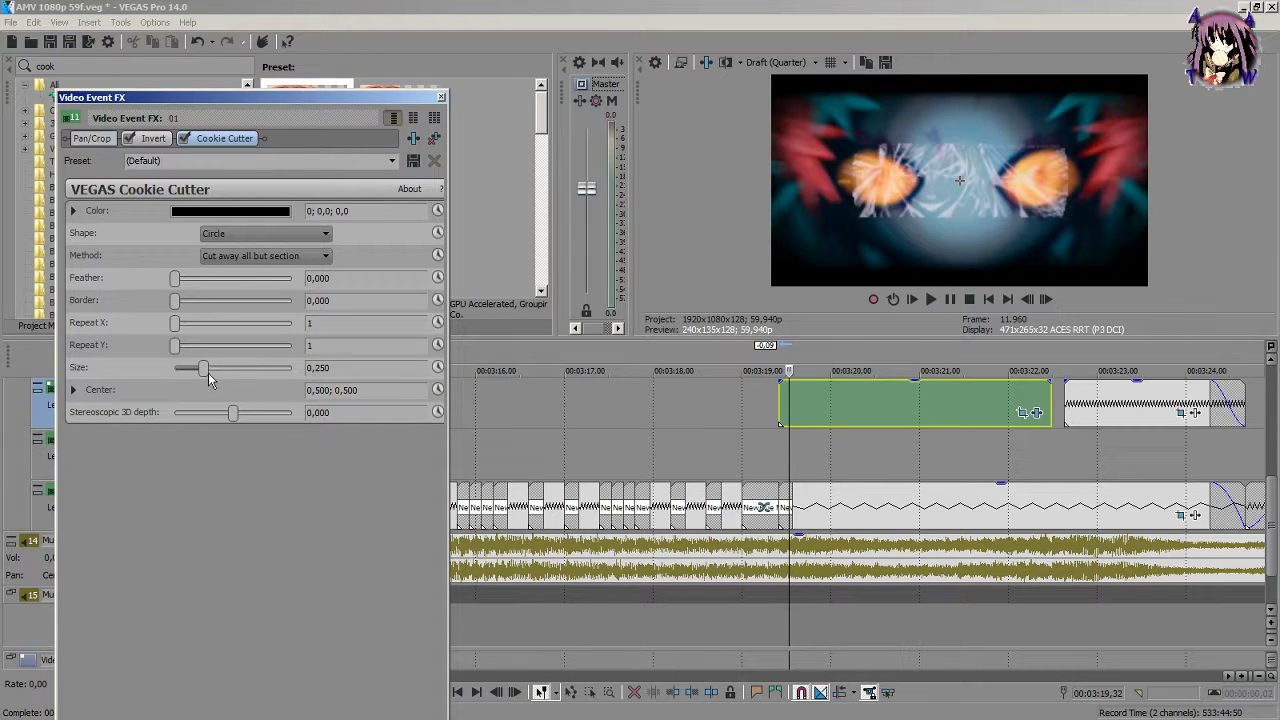
# Step: Centre the Cookie Cutter circle on the left eye at 0,287; 0,498, with size 0,054 and feather 0,082
pyautogui.moveTo(203, 370); pyautogui.dragTo(189, 382)
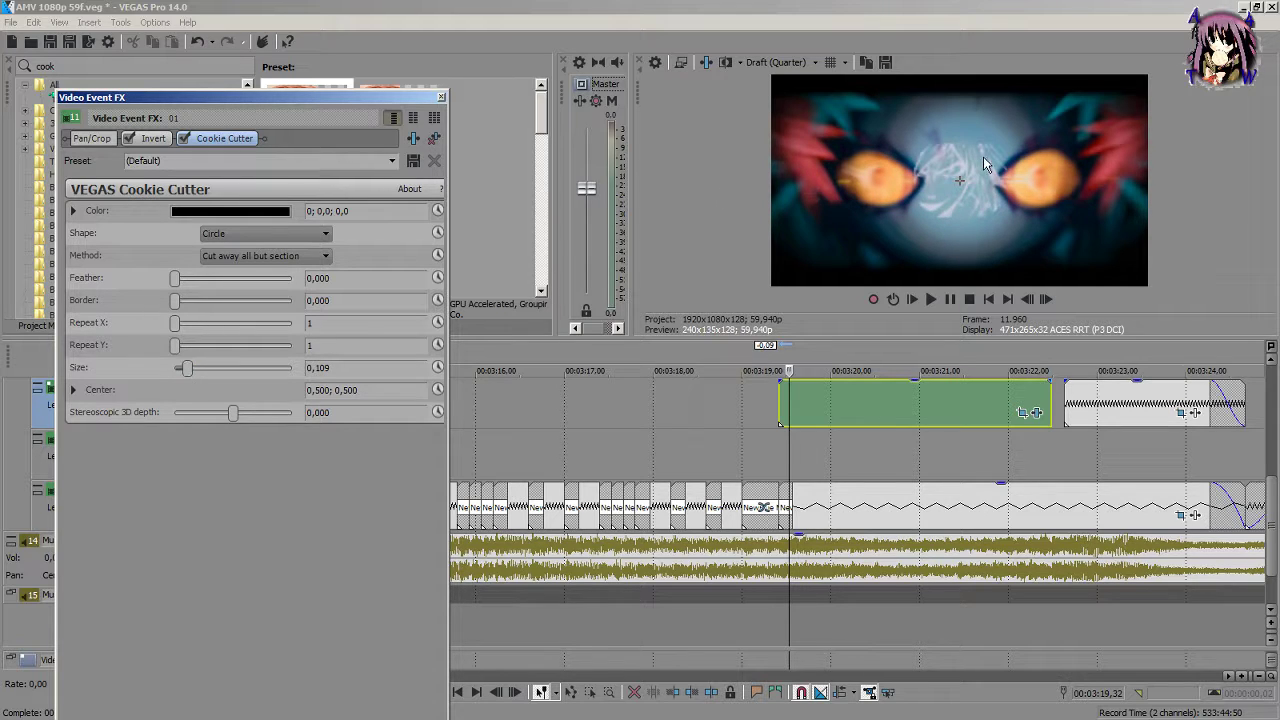
pyautogui.moveTo(964, 180); pyautogui.dragTo(881, 179)
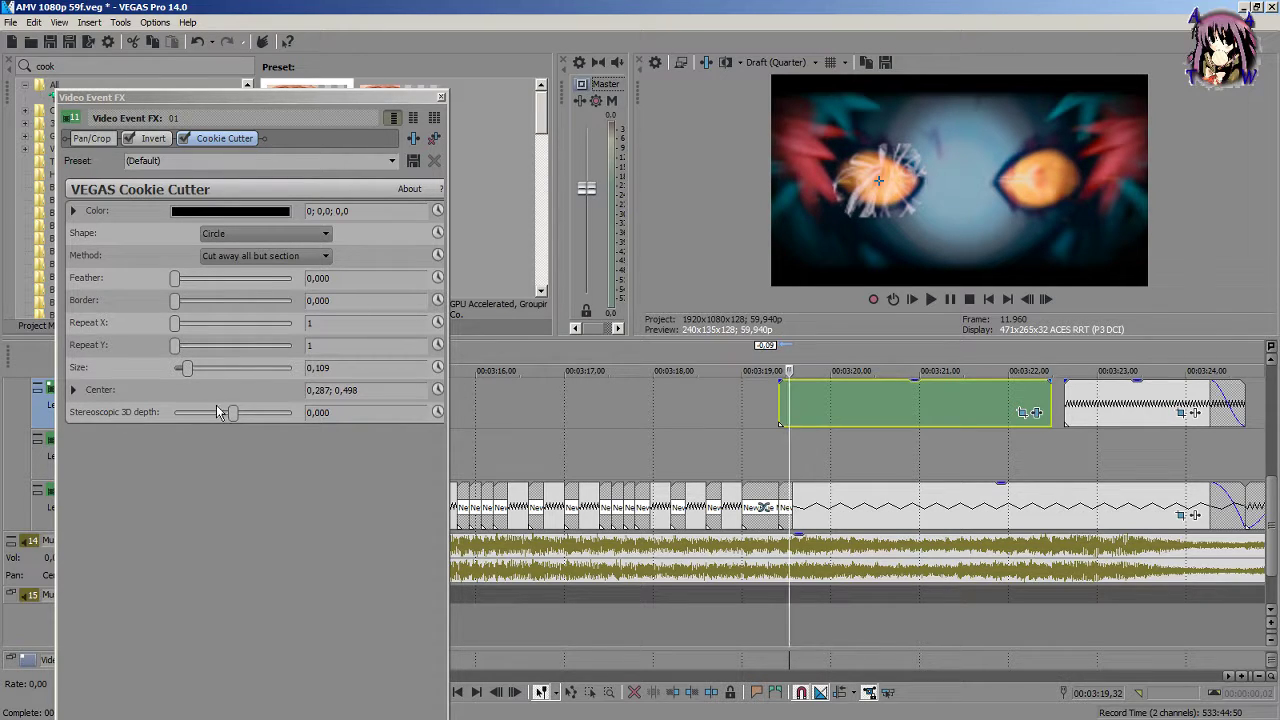
pyautogui.moveTo(187, 368); pyautogui.dragTo(184, 368)
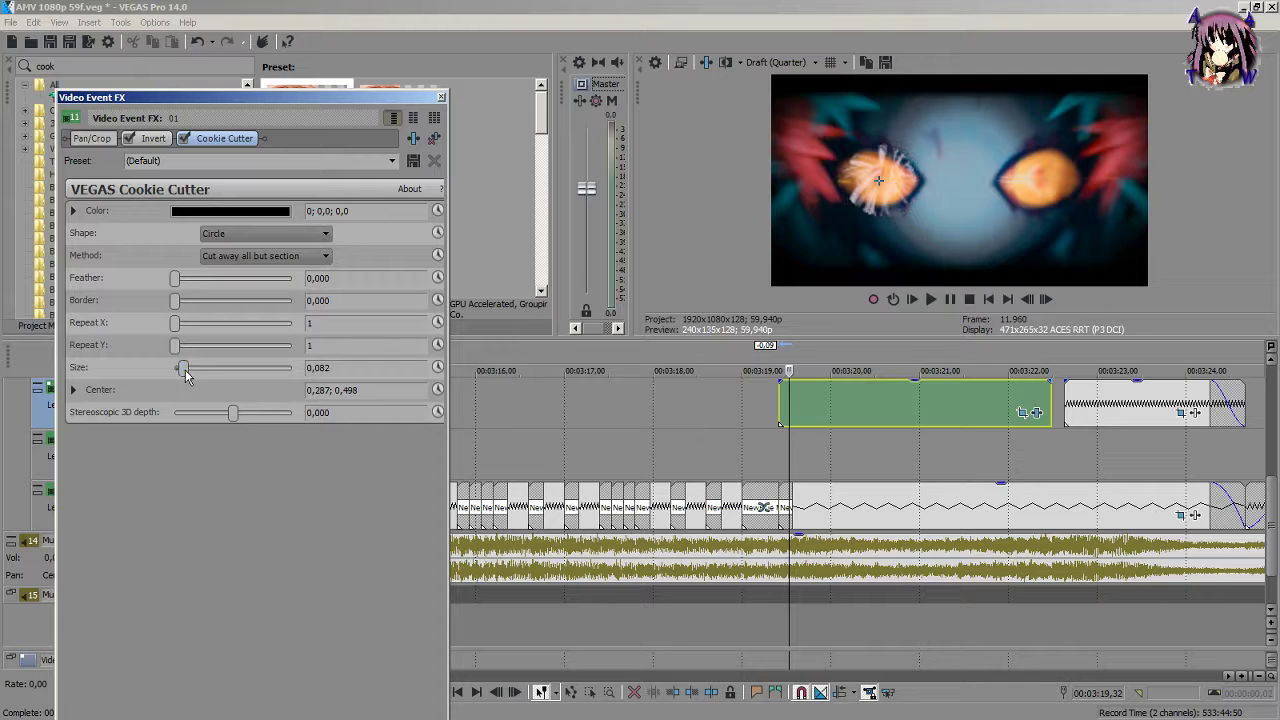
pyautogui.moveTo(176, 278)
pyautogui.mouseDown()
pyautogui.moveTo(211, 285)
pyautogui.moveTo(181, 290)
pyautogui.mouseUp()
pyautogui.moveTo(182, 370); pyautogui.dragTo(182, 370)
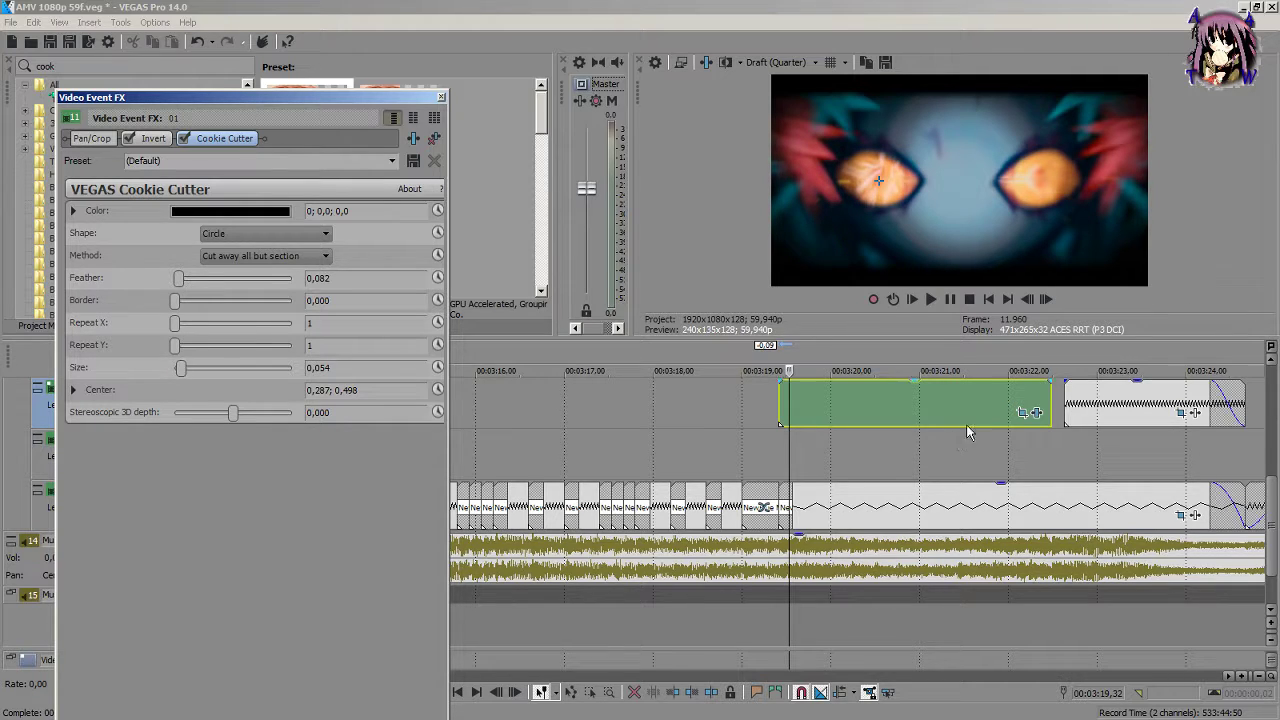
# Step: Move image 01 and the clip following it down to track AMV4, and extend image 01 by 9 frames to close the gap
pyautogui.click(1025, 416)
pyautogui.moveTo(985, 416); pyautogui.dragTo(994, 459)
pyautogui.click(1120, 424)
pyautogui.moveTo(1120, 424); pyautogui.dragTo(1061, 448)
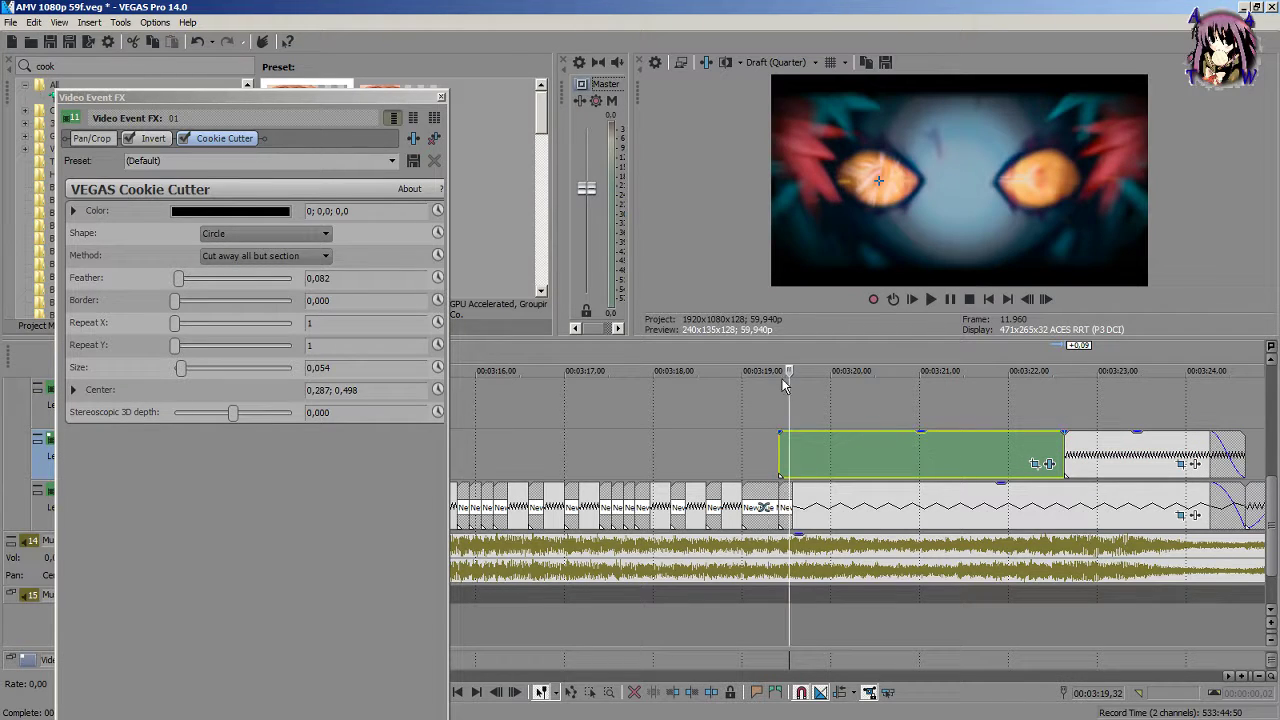
# Step: At 00:03:22,38, recentre the Cookie Cutter circle on the enlarged eye at 0,344; 0,494 and set its size to 0,068
pyautogui.moveTo(790, 388); pyautogui.dragTo(1063, 423)
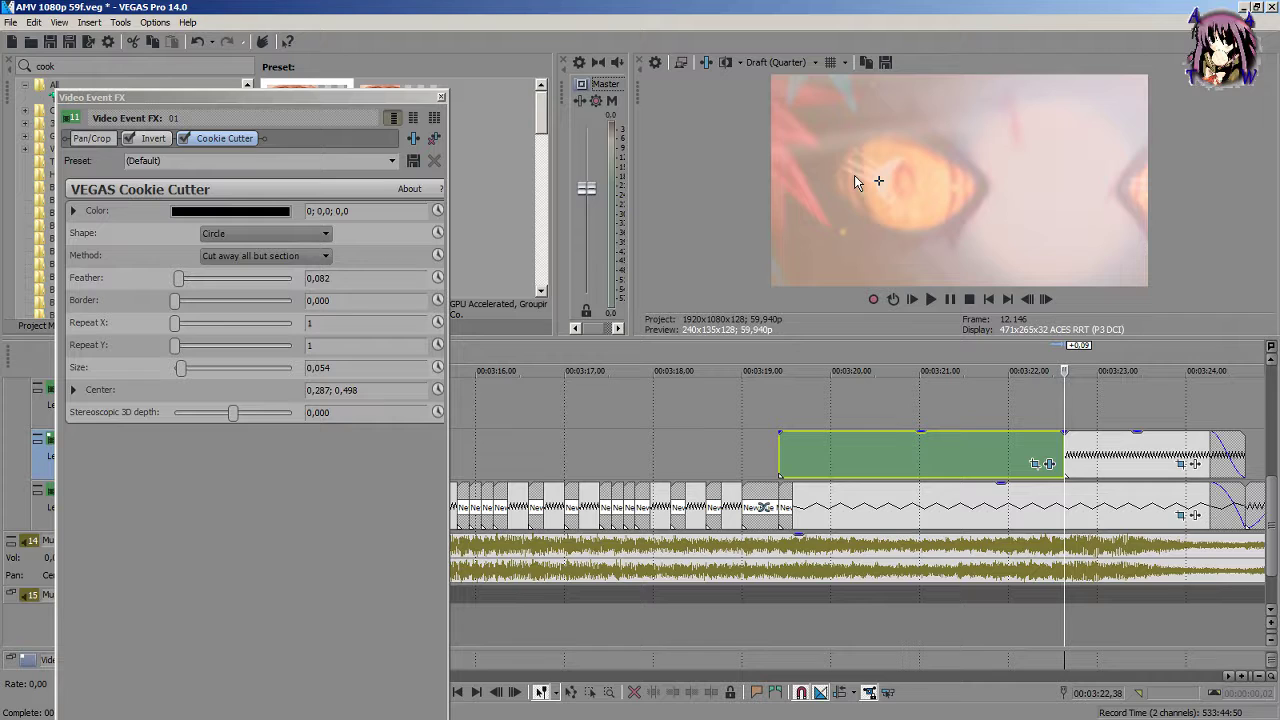
pyautogui.moveTo(878, 181); pyautogui.dragTo(901, 180)
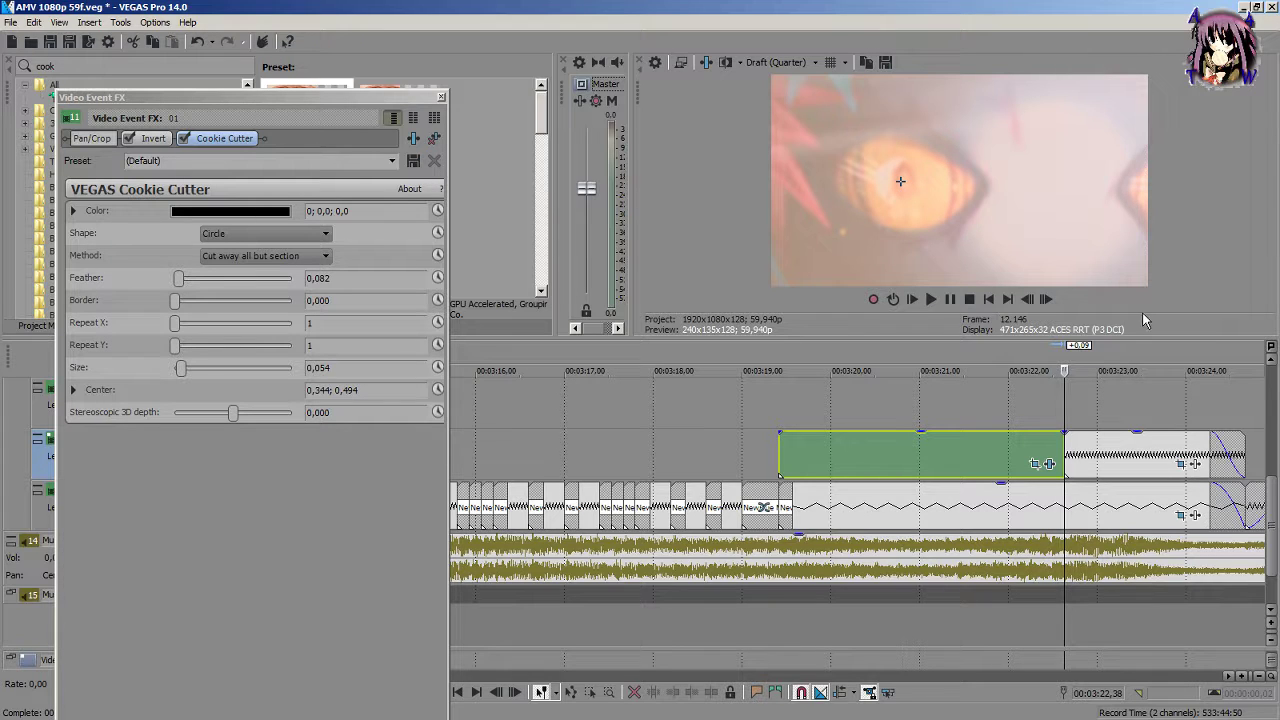
pyautogui.moveTo(178, 367); pyautogui.dragTo(182, 367)
# Step: At 00:03:22,37, turn on animation for the Cookie Cutter size and set it to 0,109
pyautogui.scroll(3, 1060, 413)
pyautogui.scroll(-2, 1060, 413)
pyautogui.scroll(-1, 1073, 366)
pyautogui.click(1073, 366)
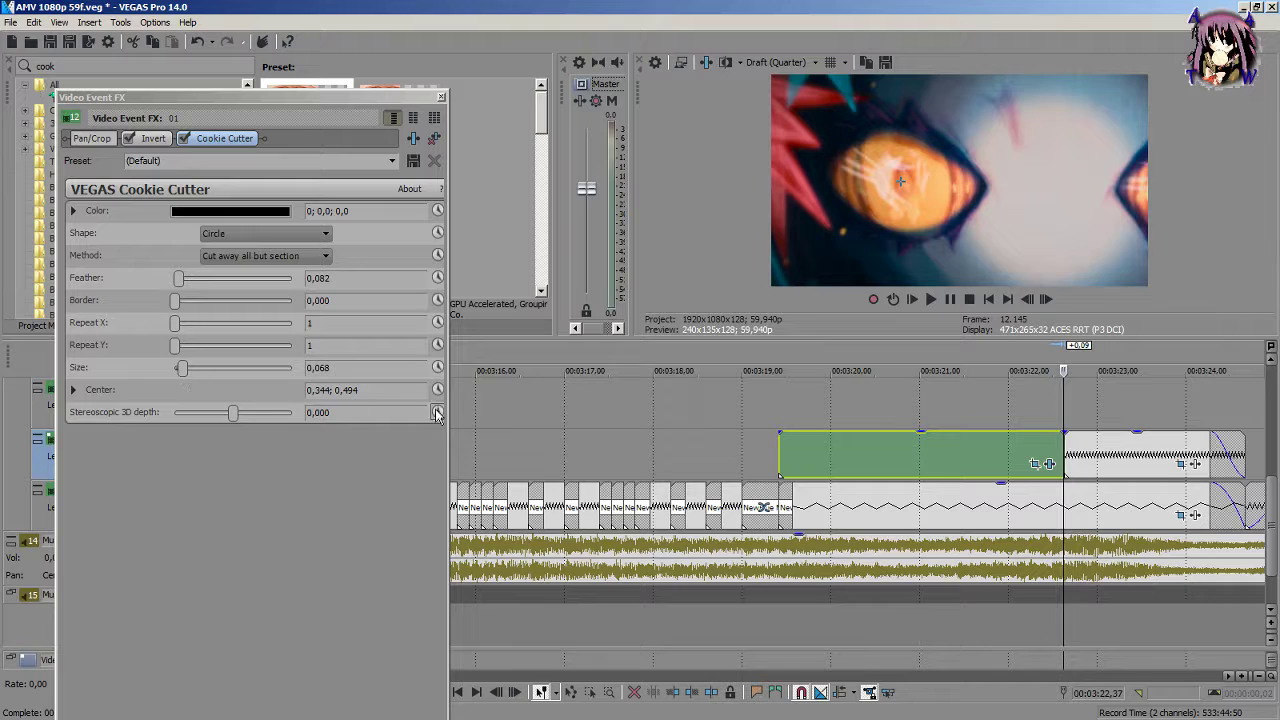
pyautogui.click(440, 375)
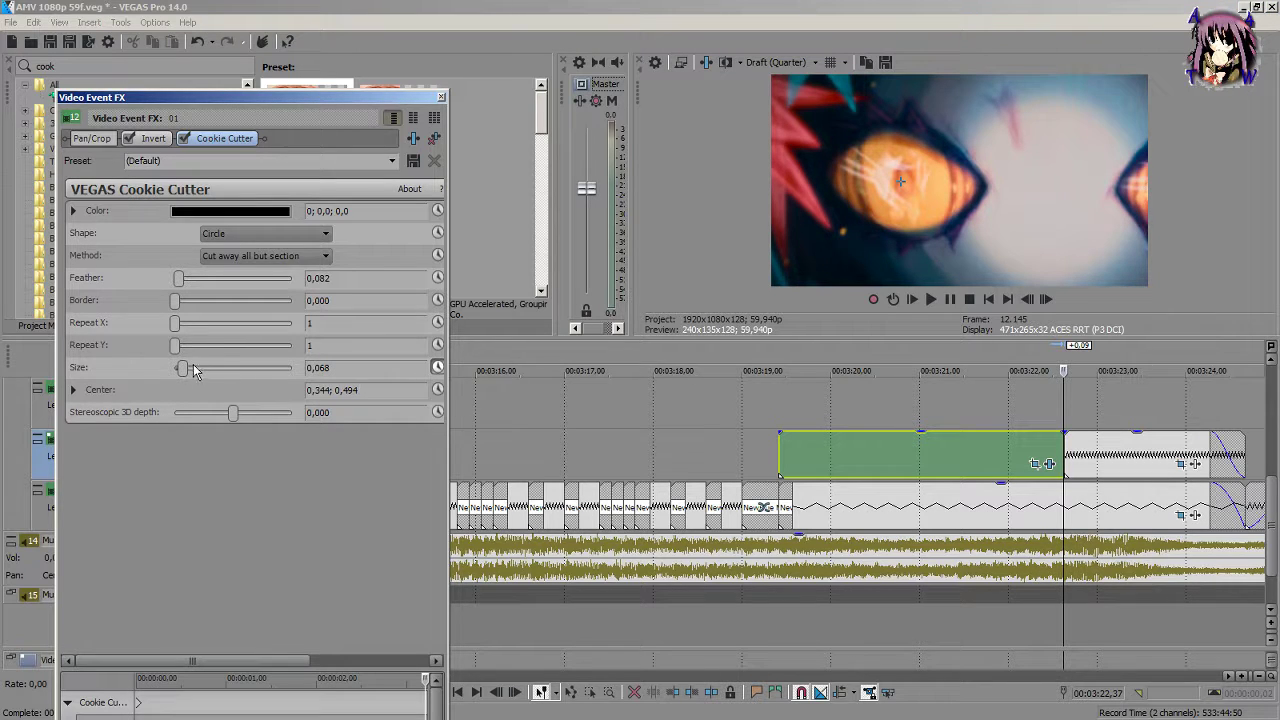
pyautogui.moveTo(182, 367); pyautogui.dragTo(190, 372)
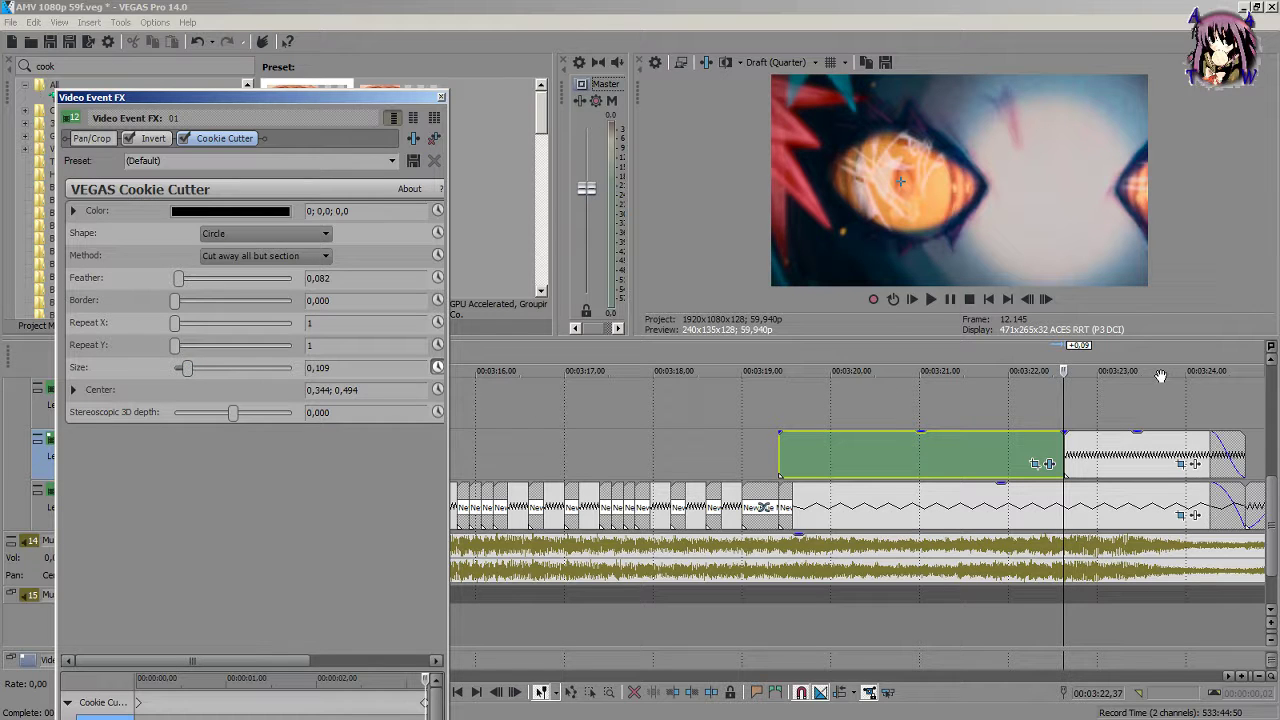
# Step: Extend the end of image 01 over the following clip as a crossfade of about 1:38, and play it back
pyautogui.moveTo(1062, 397); pyautogui.dragTo(1184, 455)
pyautogui.press('space')
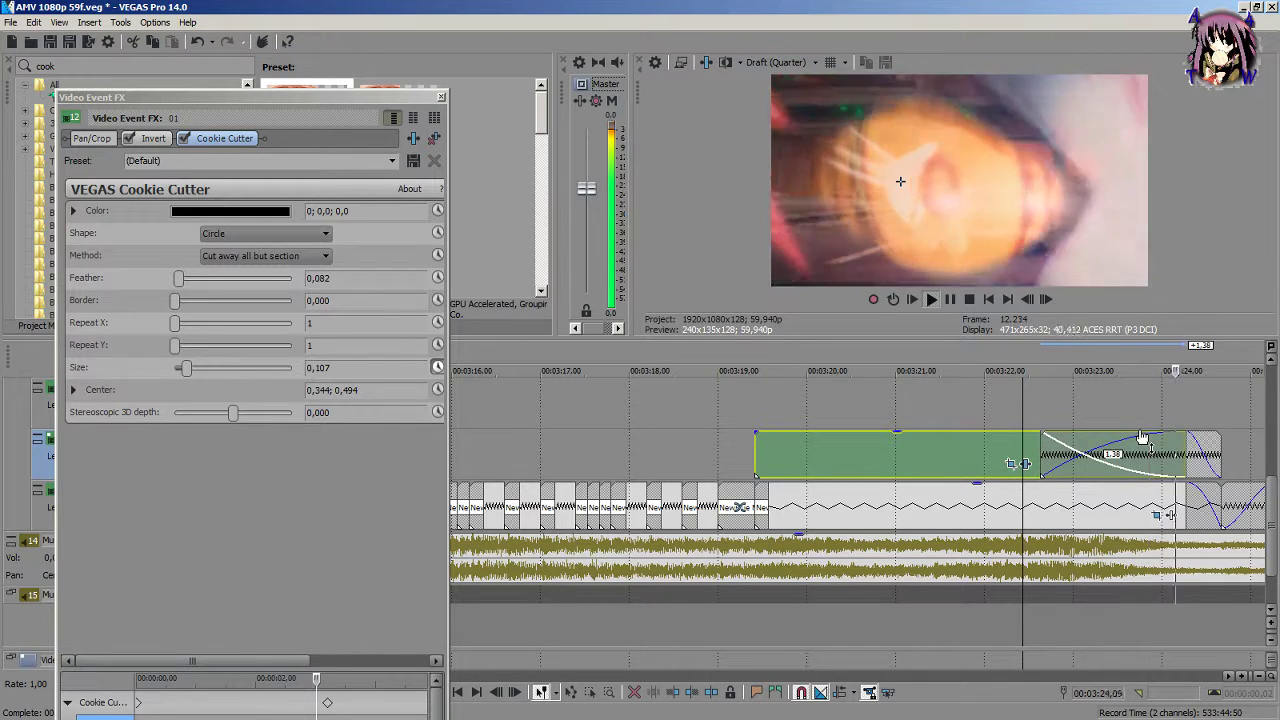
pyautogui.press('space')
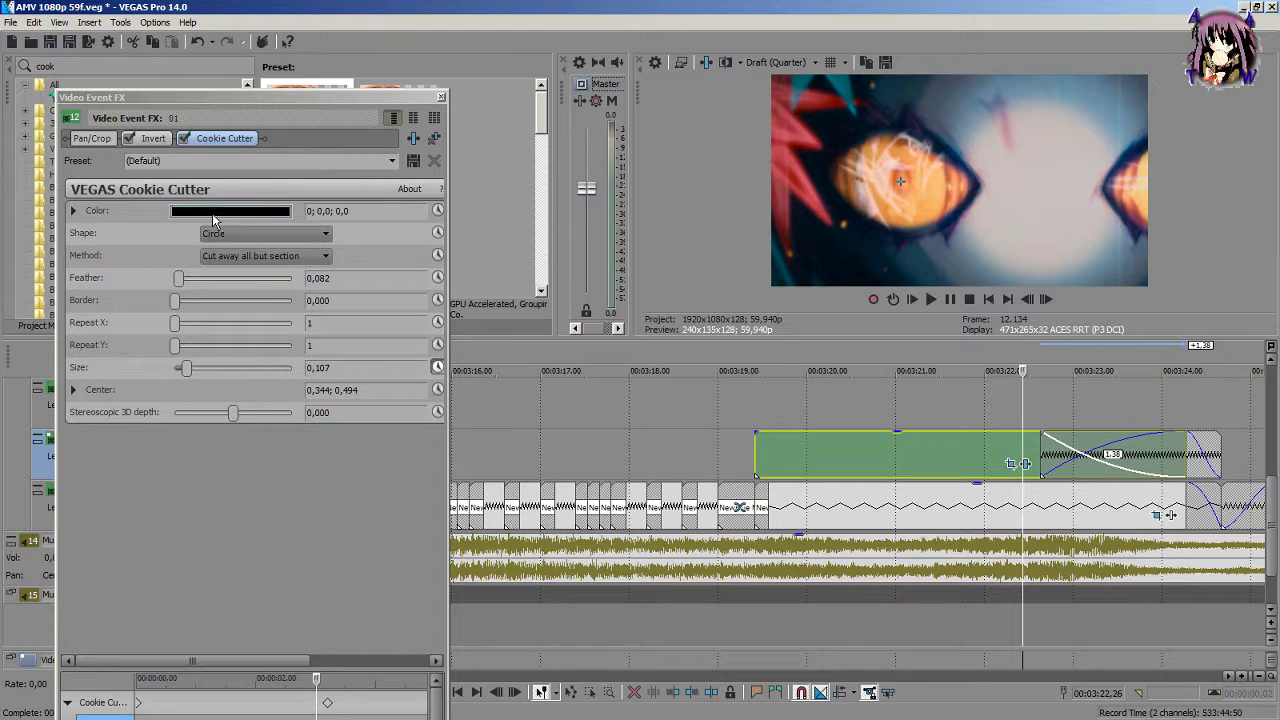
# Step: At 00:03:19,34, turn on animation for the Cookie Cutter center and place it on the left eye at 0,289; 0,506
pyautogui.click(762, 411)
pyautogui.moveTo(762, 410)
pyautogui.mouseDown()
pyautogui.moveTo(838, 406)
pyautogui.moveTo(768, 407)
pyautogui.mouseUp()
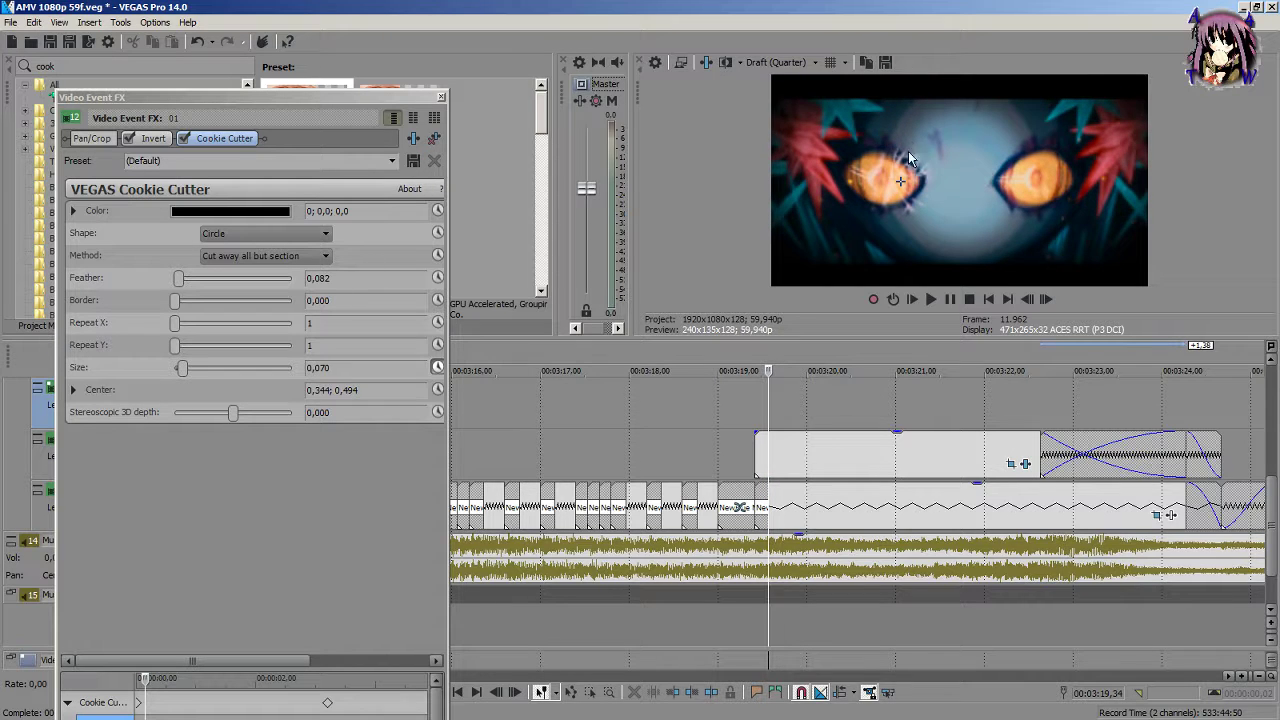
pyautogui.click(438, 390)
pyautogui.moveTo(903, 182); pyautogui.dragTo(880, 176)
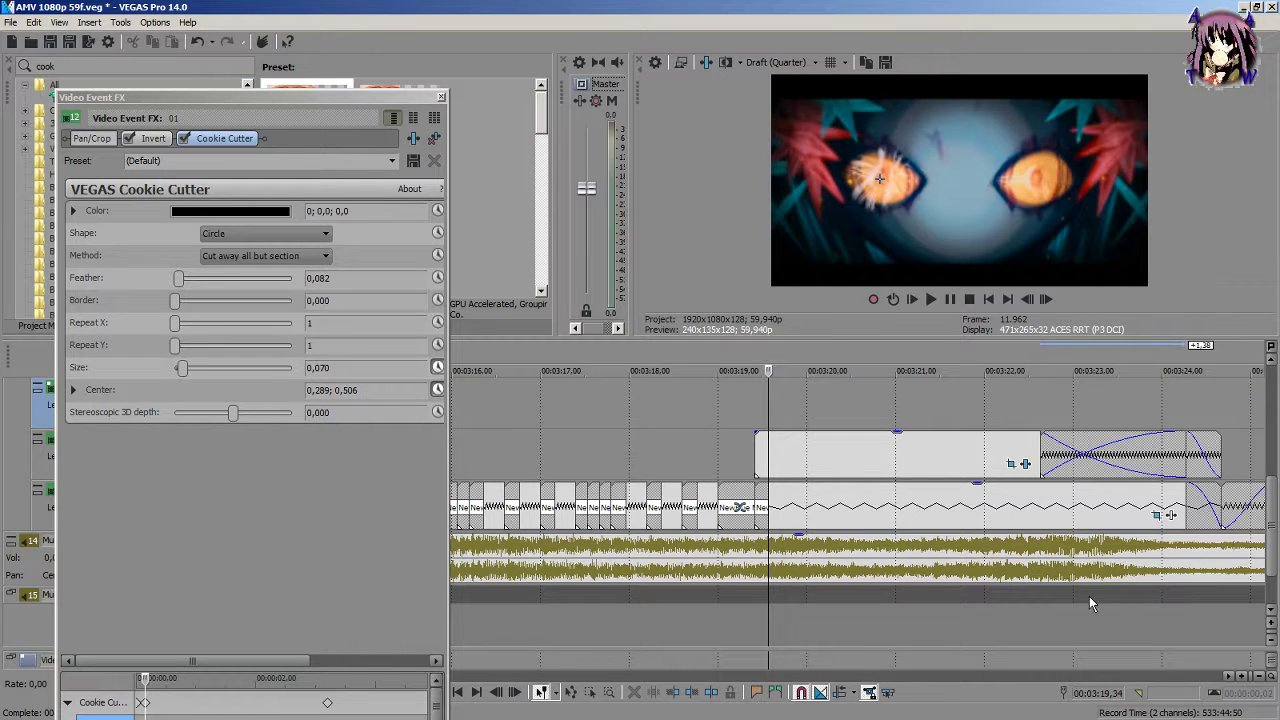
# Step: Delete the first Pan/Crop position keyframe of image 01, keeping the 2.844,0 by 1.600,0 crop
pyautogui.click(1012, 464)
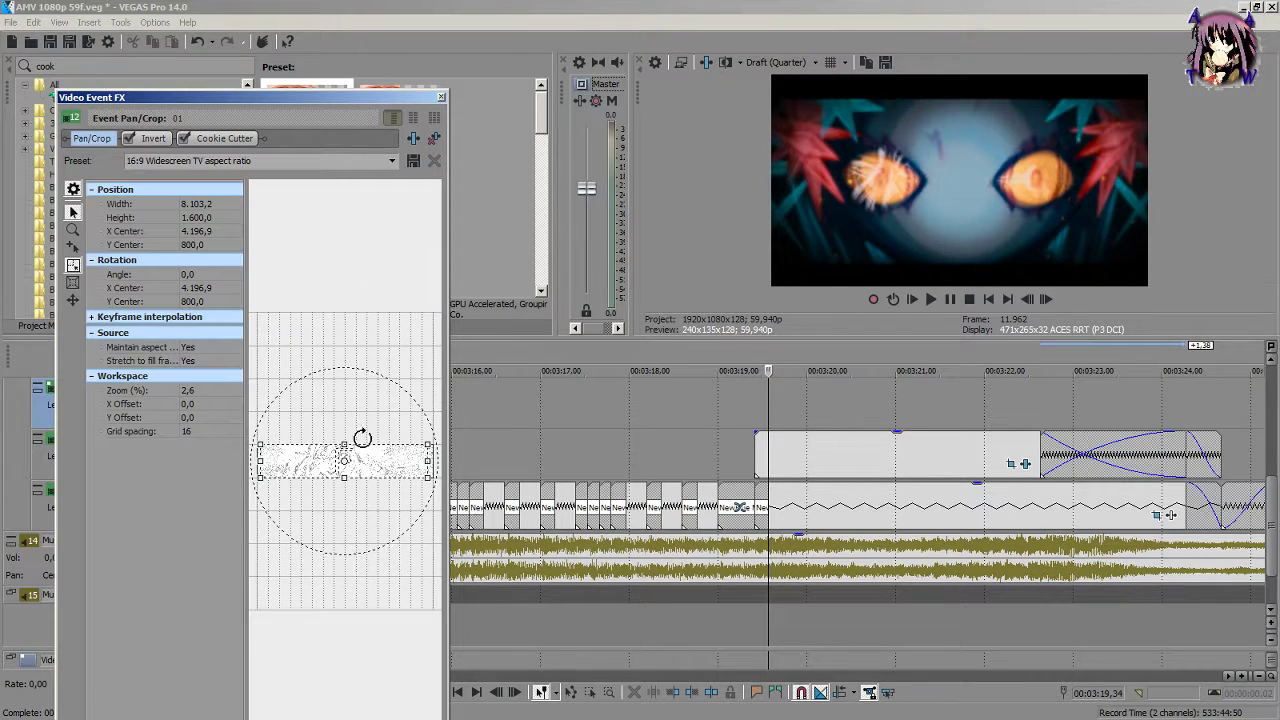
pyautogui.moveTo(370, 97); pyautogui.dragTo(682, 3)
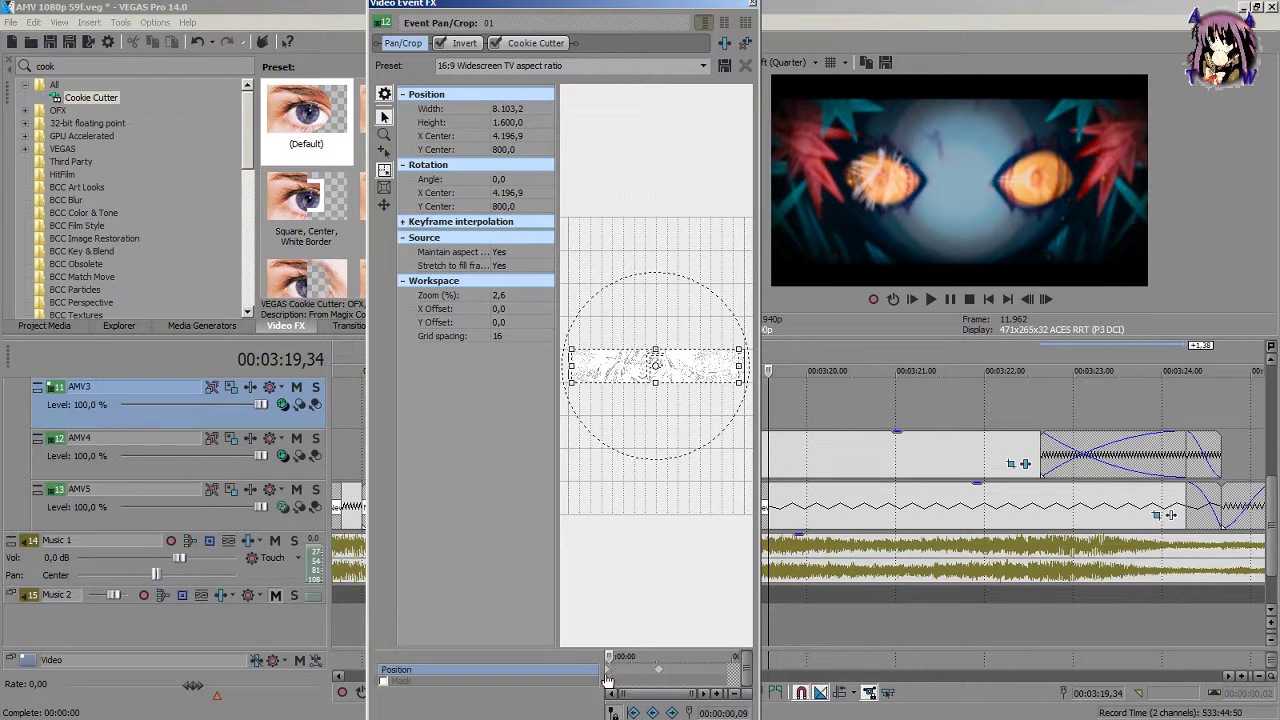
pyautogui.rightClick(606, 680)
pyautogui.click(620, 570)
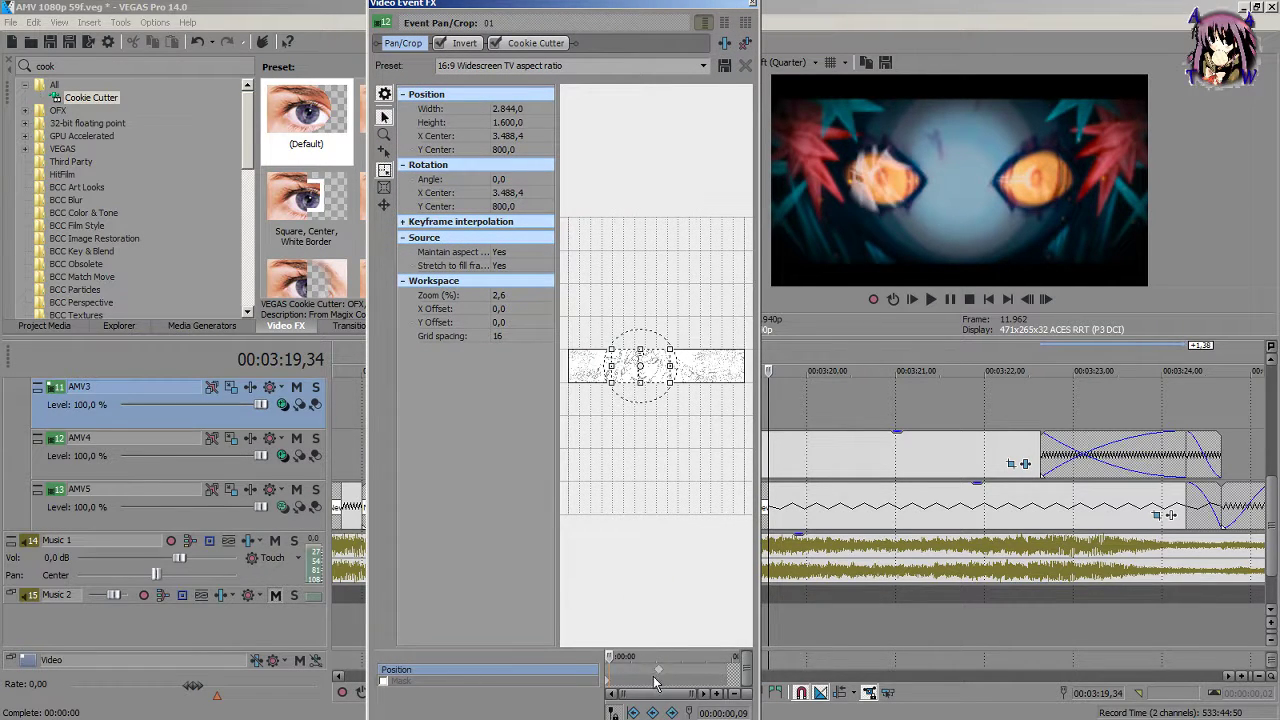
# Step: Step frame by frame through the start of image 01, forward to about 00:03:20 and back to 00:03:19,04, checking the overlay on the eye
pyautogui.click(1010, 8)
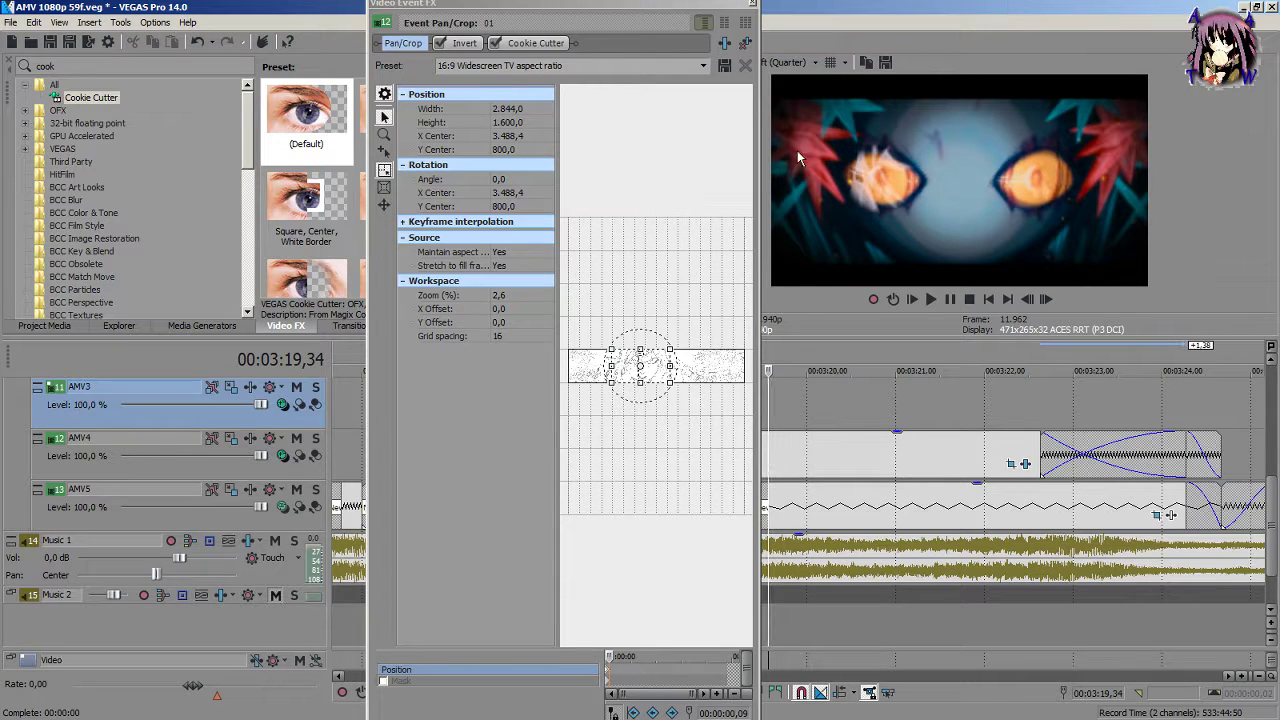
pyautogui.press('Right')
pyautogui.press('Right')
pyautogui.press('Right')
pyautogui.press('Right')
pyautogui.press('Right')
pyautogui.press('Right')
pyautogui.press('Right')
pyautogui.press('Right')
pyautogui.press('Right')
pyautogui.press('Right')
pyautogui.press('Right')
pyautogui.press('Right')
pyautogui.press('Right')
pyautogui.press('Right')
pyautogui.press('Right')
pyautogui.press('Right')
pyautogui.press('Right')
pyautogui.press('Right')
pyautogui.press('Right')
pyautogui.press('Right')
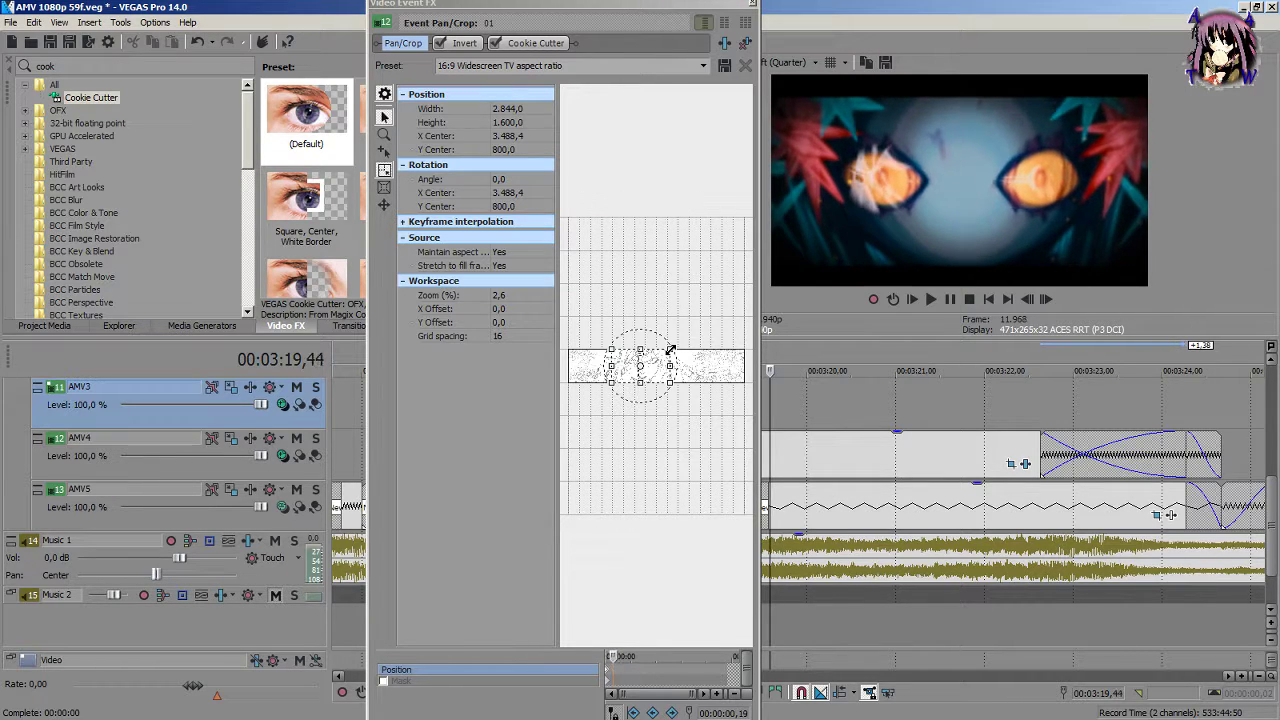
pyautogui.press('Right')
pyautogui.press('Right')
pyautogui.press('Right')
pyautogui.press('Right')
pyautogui.press('Right')
pyautogui.press('Right')
pyautogui.press('Right')
pyautogui.press('Right')
pyautogui.press('Right')
pyautogui.press('Right')
pyautogui.press('Right')
pyautogui.press('Right')
pyautogui.press('Right')
pyautogui.press('Right')
pyautogui.press('Right')
pyautogui.press('Left')
pyautogui.press('Left')
pyautogui.press('Left')
pyautogui.press('Left')
pyautogui.press('Left')
pyautogui.press('Left')
pyautogui.press('Left')
pyautogui.press('Left')
pyautogui.press('Left')
pyautogui.press('Left')
pyautogui.press('Left')
pyautogui.press('Left')
pyautogui.press('Left')
pyautogui.press('Left')
pyautogui.press('Left')
pyautogui.press('Left')
pyautogui.press('Left')
pyautogui.press('Left')
pyautogui.press('Left')
pyautogui.press('Left')
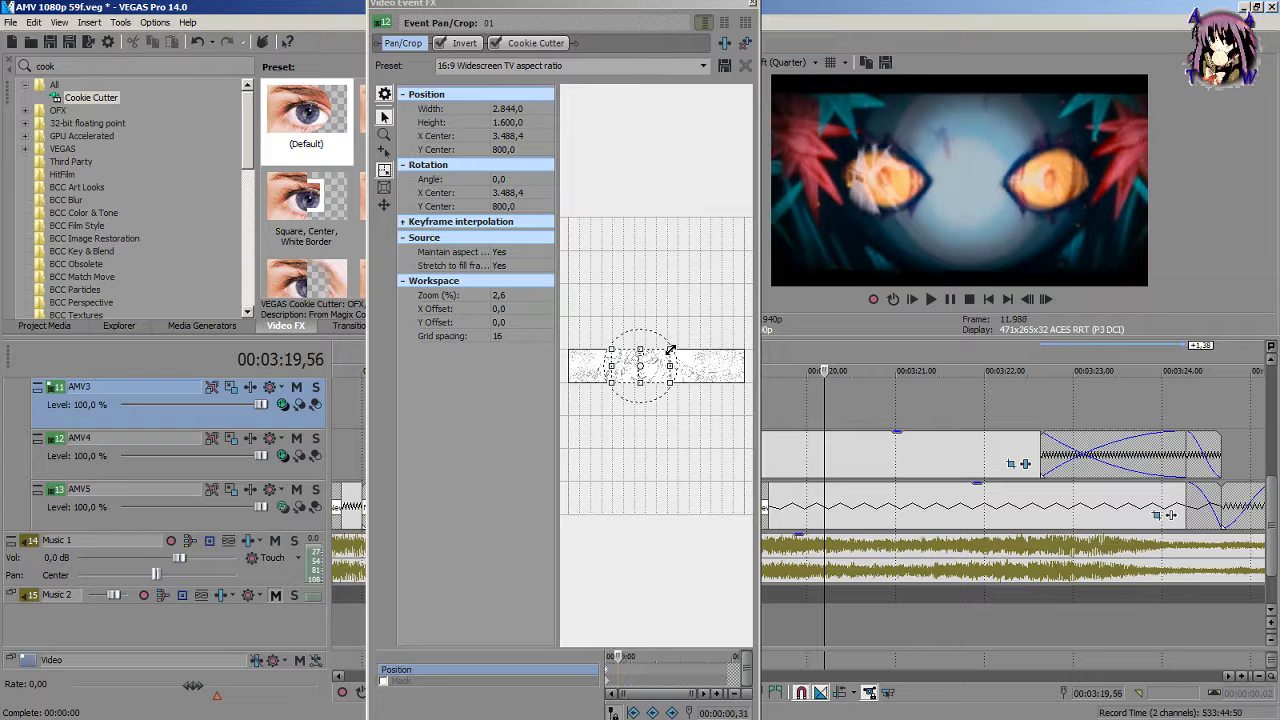
pyautogui.press('Left')
pyautogui.press('Left')
pyautogui.press('Left')
pyautogui.press('Left')
pyautogui.press('Left')
pyautogui.press('Left')
pyautogui.press('Left')
pyautogui.press('Left')
pyautogui.press('Left')
pyautogui.press('Left')
pyautogui.press('Left')
pyautogui.press('Left')
pyautogui.press('Left')
pyautogui.press('Left')
pyautogui.press('Left')
pyautogui.press('Left')
pyautogui.press('Left')
pyautogui.press('Left')
pyautogui.press('Left')
pyautogui.press('Left')
pyautogui.press('Left')
pyautogui.press('Left')
pyautogui.press('Left')
pyautogui.press('Left')
pyautogui.press('Left')
pyautogui.press('Left')
pyautogui.press('Left')
pyautogui.press('Left')
pyautogui.press('Left')
pyautogui.press('Left')
pyautogui.press('Left')
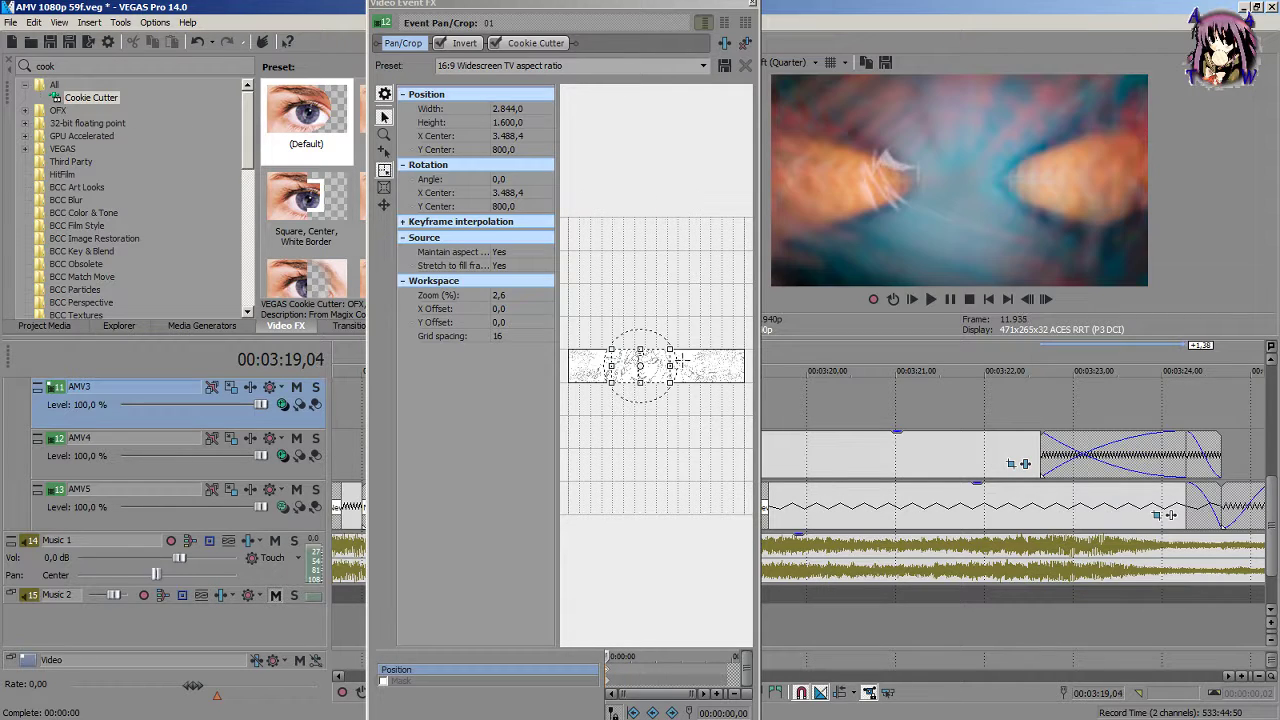
# Step: Step frame by frame from 00:03:19,04 forward to 00:03:19,25, checking the overlay on the left eye
pyautogui.press('Right')
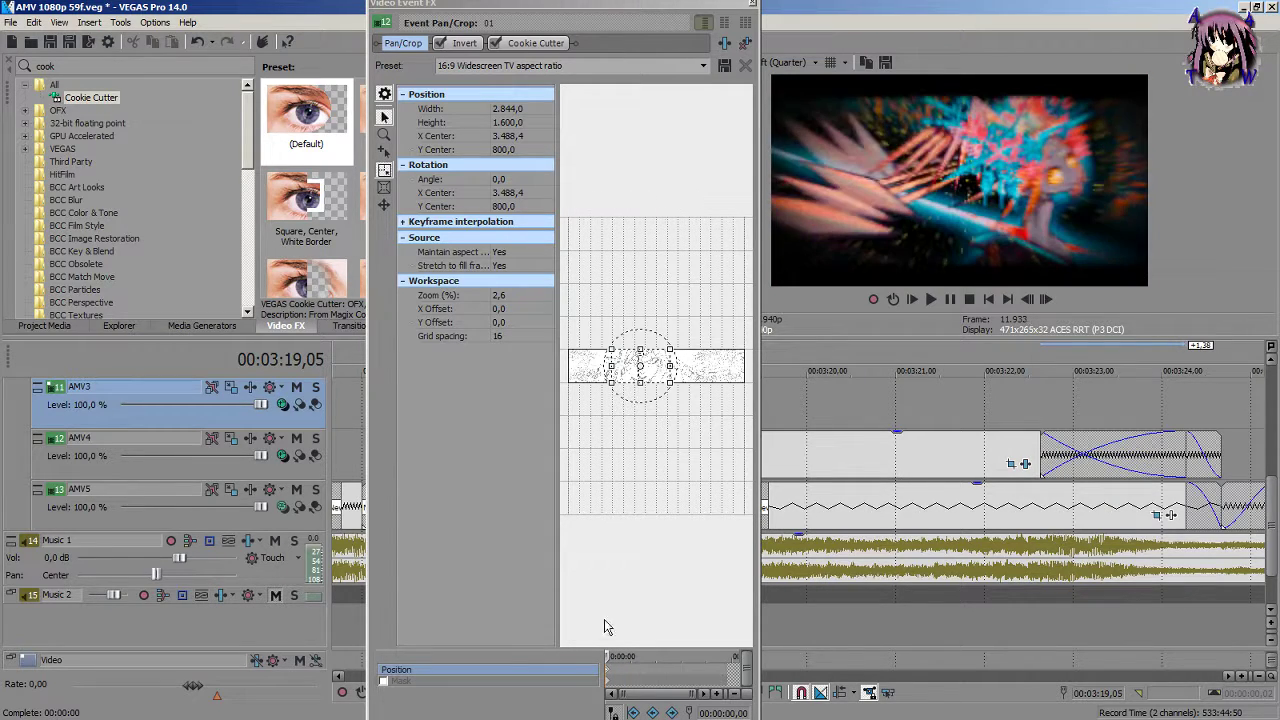
pyautogui.press('Right')
pyautogui.press('Right')
pyautogui.press('Right')
pyautogui.press('Right')
pyautogui.press('Right')
pyautogui.press('Right')
pyautogui.press('Right')
pyautogui.press('Right')
pyautogui.press('Right')
pyautogui.press('Right')
pyautogui.press('Right')
pyautogui.press('Right')
pyautogui.press('Right')
pyautogui.press('Right')
pyautogui.press('Right')
pyautogui.press('Right')
pyautogui.press('Right')
pyautogui.press('Right')
pyautogui.press('Right')
pyautogui.press('Right')
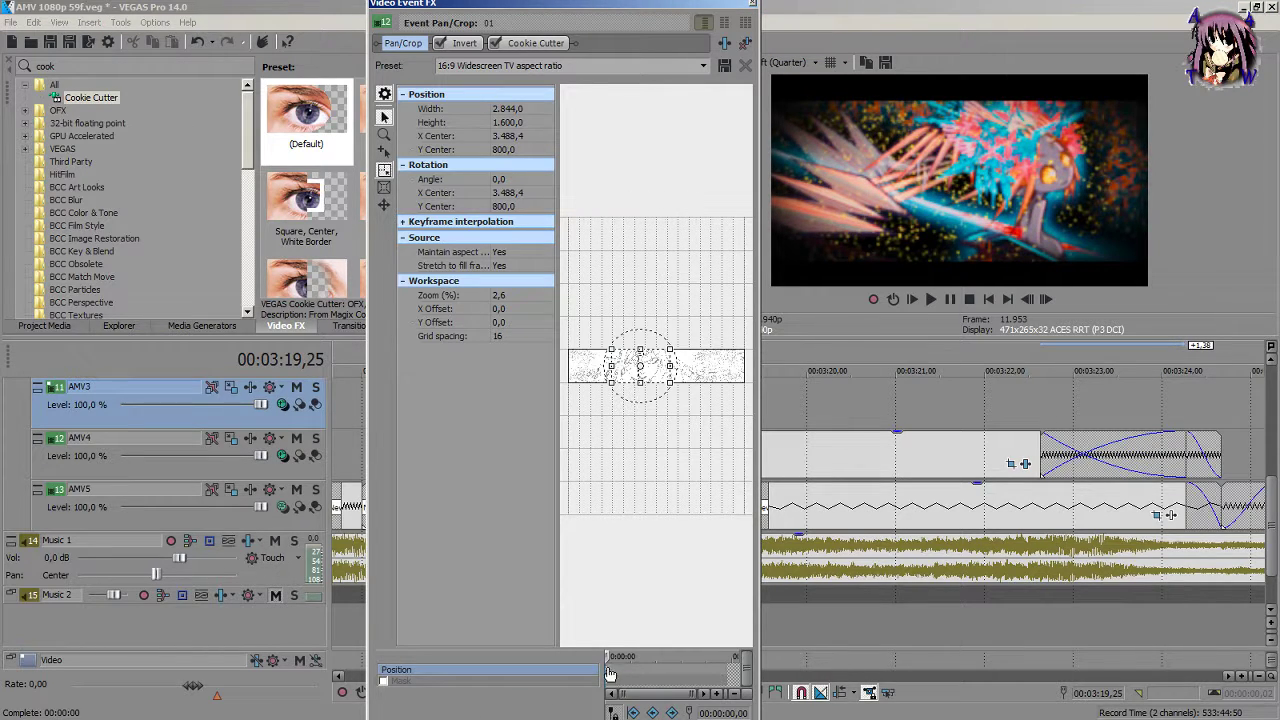
pyautogui.scroll(1, 609, 677)
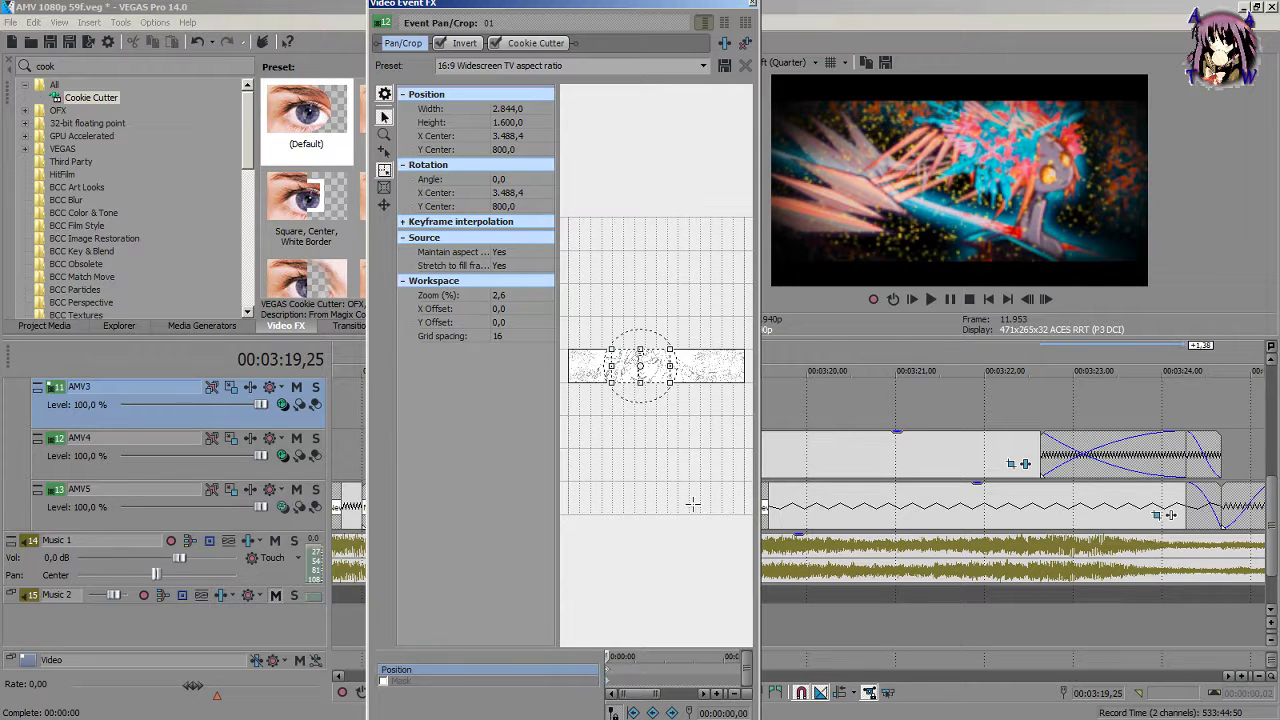
# Step: At 00:03:22,38, move the Cookie Cutter center of image 01 onto the enlarged left eye at 0,359; 0,487
pyautogui.moveTo(655, 10); pyautogui.dragTo(398, 10)
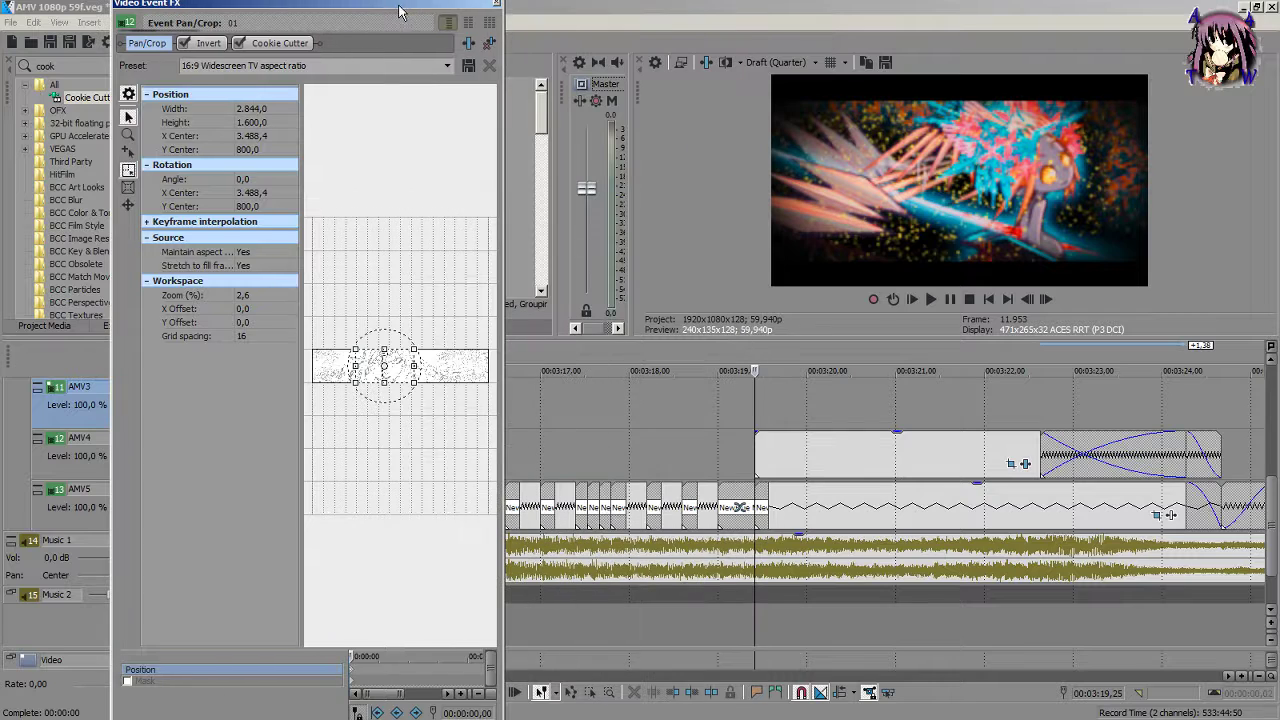
pyautogui.moveTo(754, 399); pyautogui.dragTo(1049, 404)
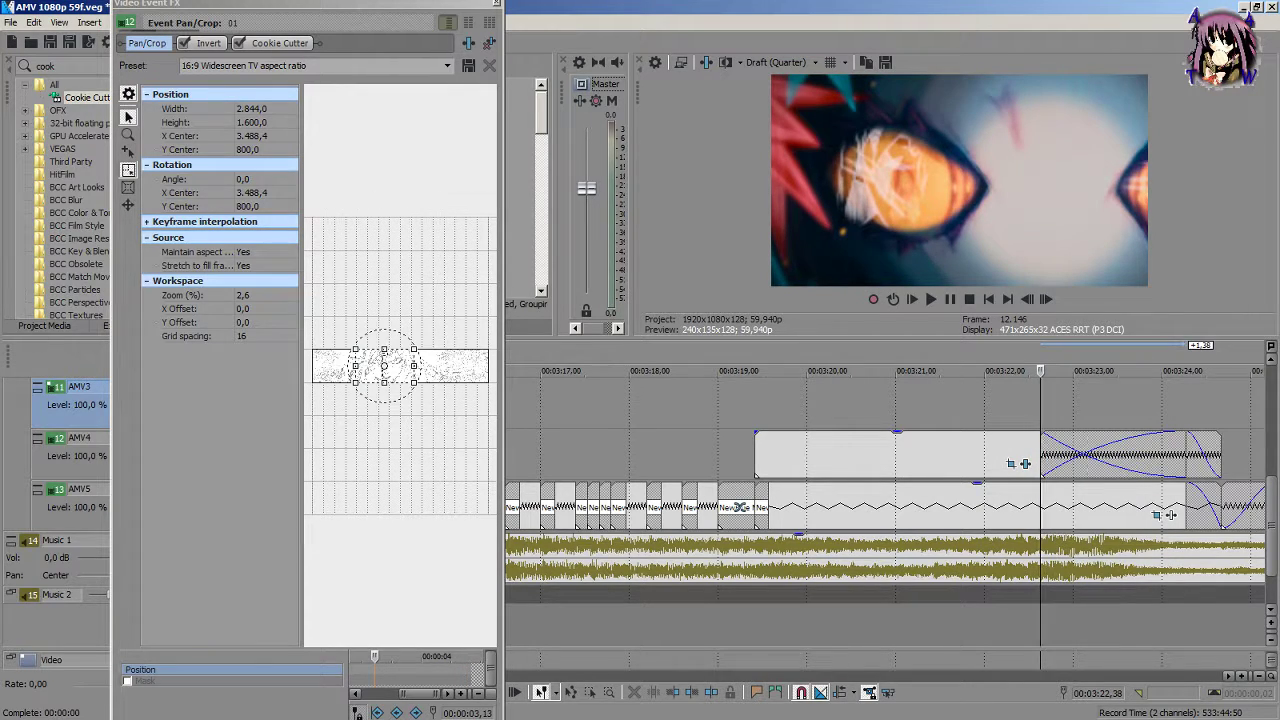
pyautogui.click(277, 43)
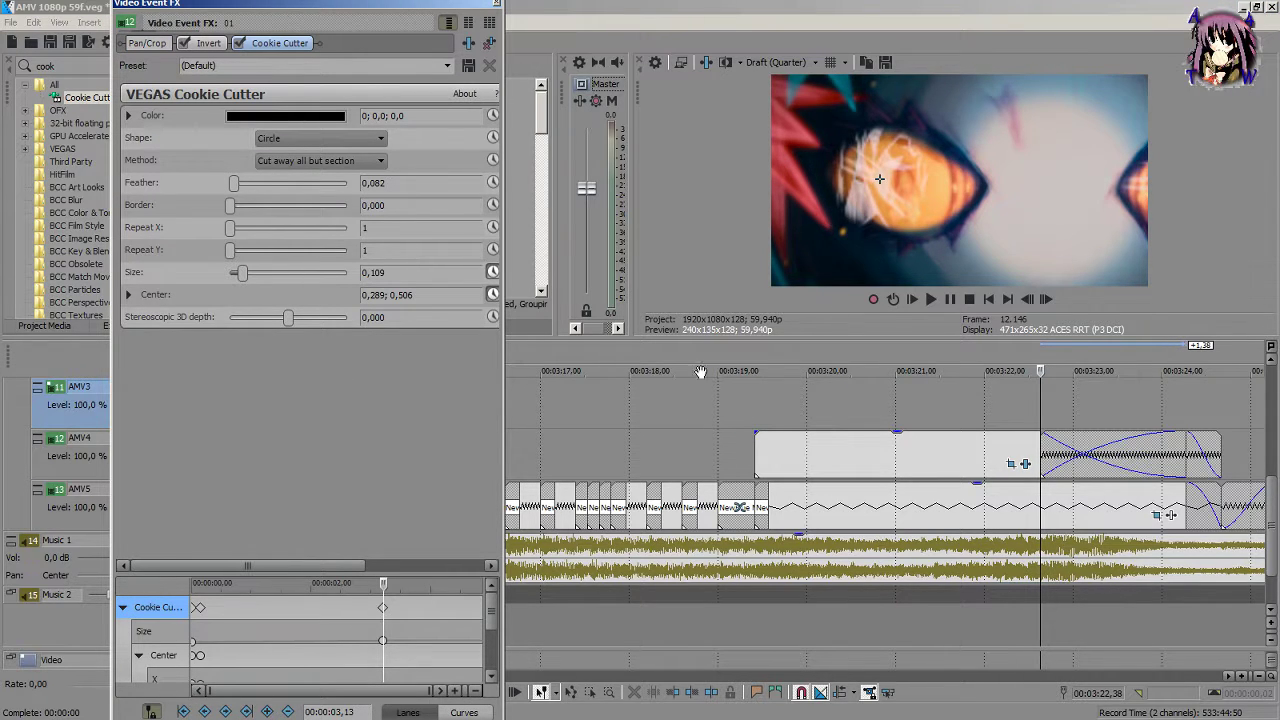
pyautogui.moveTo(876, 181); pyautogui.dragTo(905, 177)
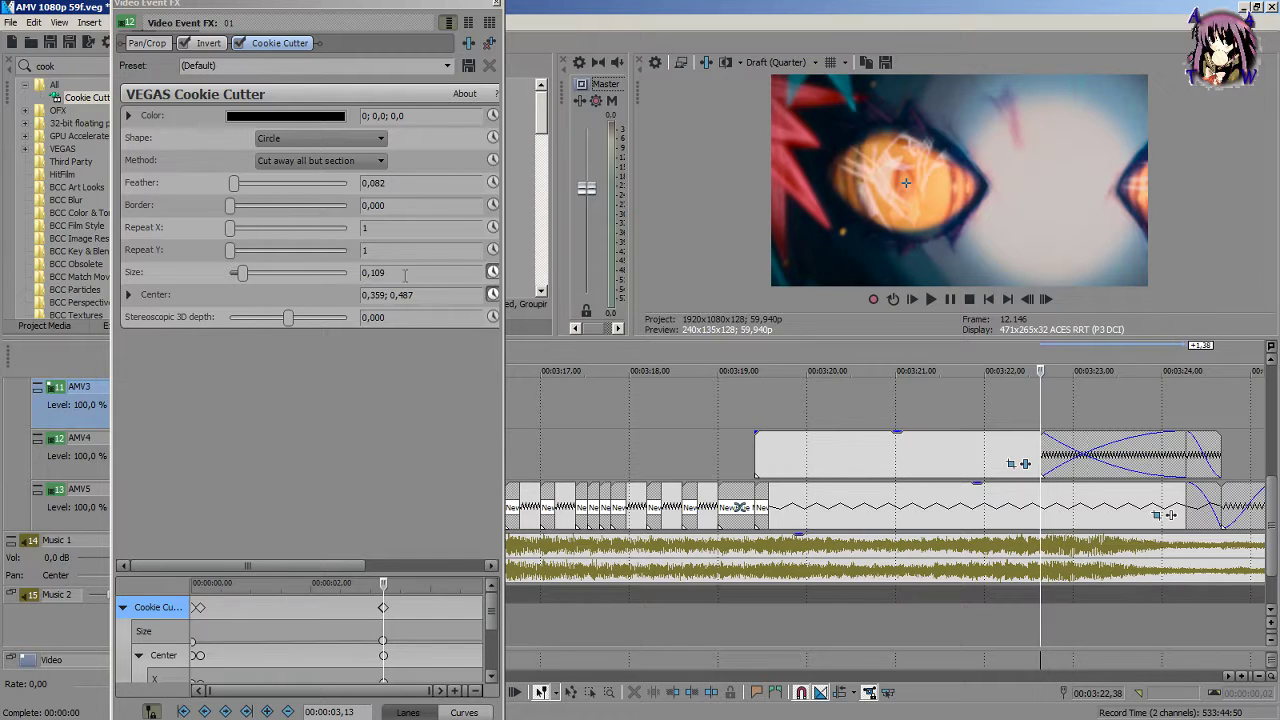
# Step: At the start of image 01, 00:03:19,25, shrink the Cookie Cutter size to 0,000
pyautogui.moveTo(976, 371); pyautogui.dragTo(755, 440)
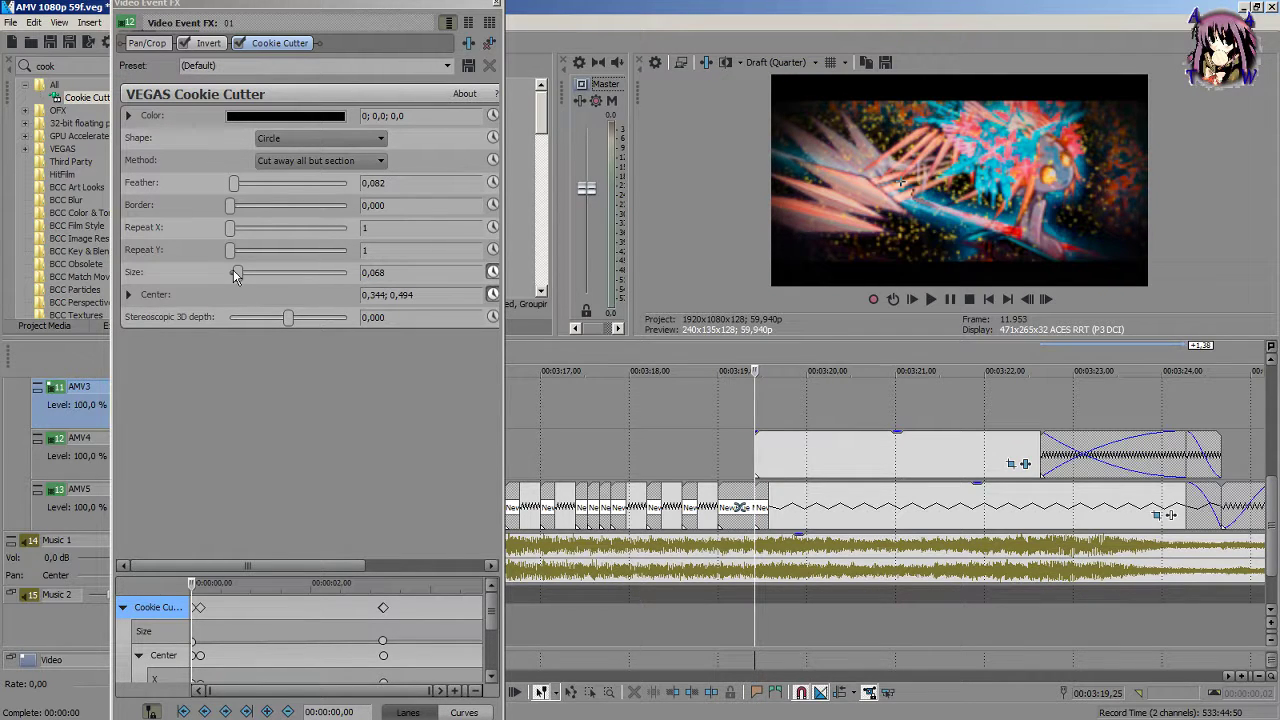
pyautogui.moveTo(236, 276); pyautogui.dragTo(229, 274)
pyautogui.press('Right')
pyautogui.press('Right')
pyautogui.press('Right')
pyautogui.press('Right')
pyautogui.press('Right')
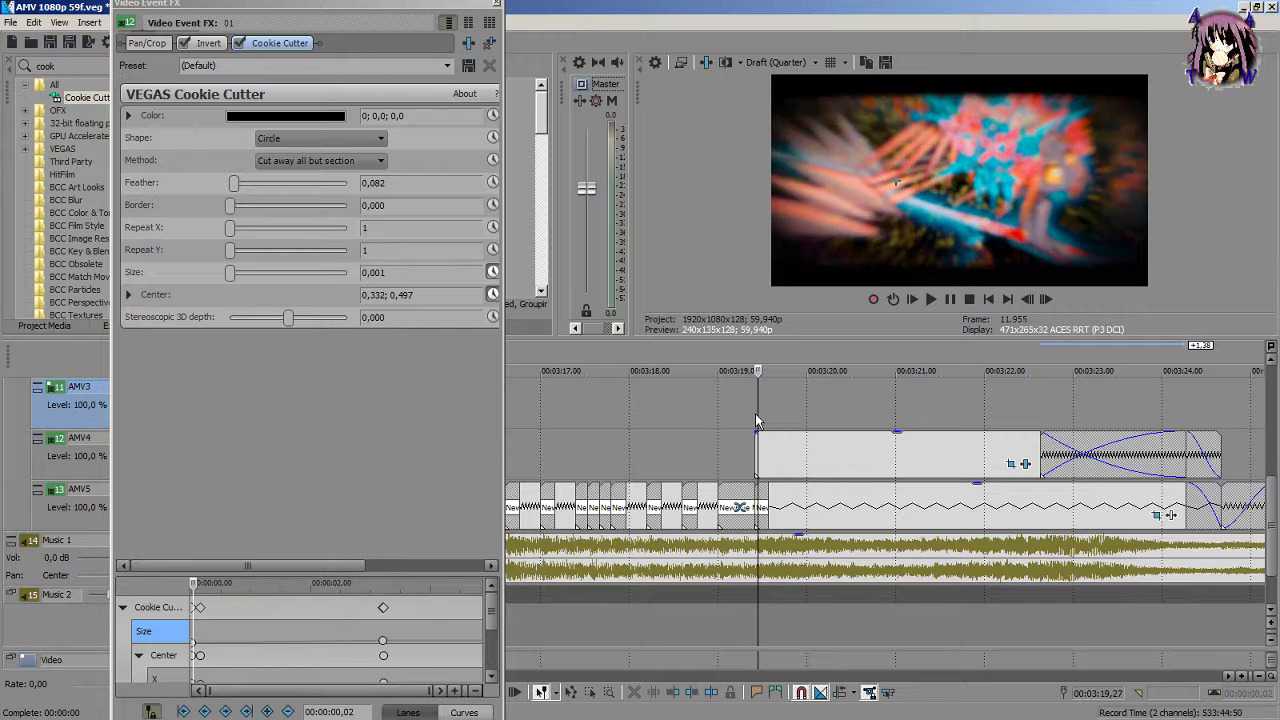
# Step: Step frame by frame back and forth around the start of image 01, examining how the overlay comes in
pyautogui.press('Left')
pyautogui.press('Left')
pyautogui.press('Left')
pyautogui.press('Left')
pyautogui.press('Left')
pyautogui.press('Left')
pyautogui.press('Left')
pyautogui.press('Left')
pyautogui.press('Left')
pyautogui.press('Left')
pyautogui.press('Left')
pyautogui.press('Left')
pyautogui.press('Left')
pyautogui.press('Left')
pyautogui.press('Left')
pyautogui.press('Left')
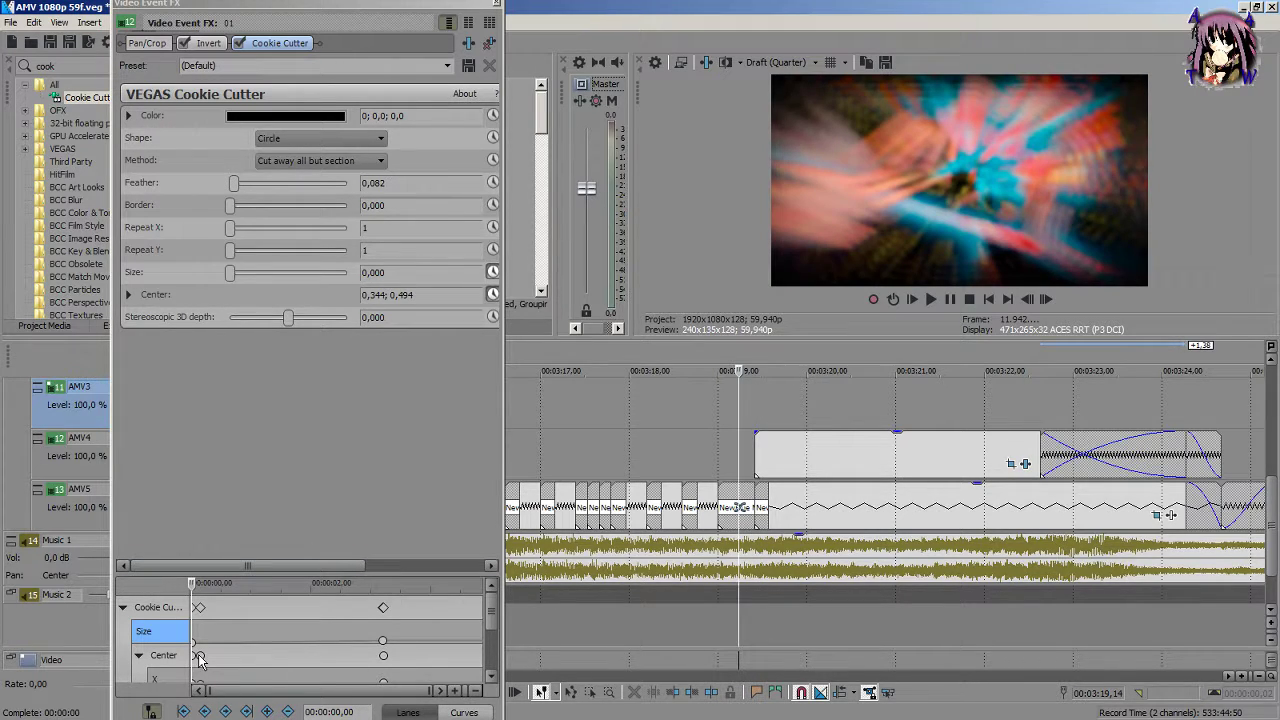
pyautogui.press('Right')
pyautogui.press('Right')
pyautogui.press('Right')
pyautogui.press('Right')
pyautogui.press('Right')
pyautogui.press('Right')
pyautogui.press('Right')
pyautogui.press('Right')
pyautogui.press('Right')
pyautogui.press('Right')
pyautogui.press('Right')
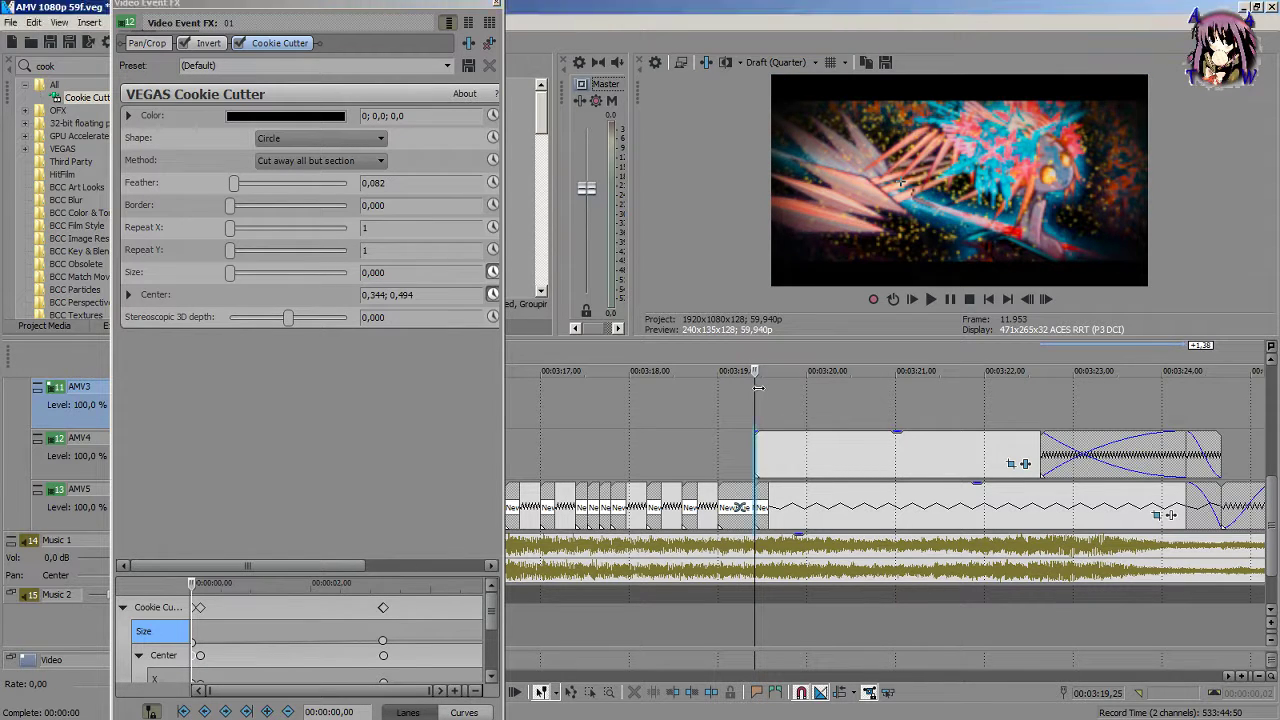
pyautogui.press('Left')
pyautogui.press('Left')
pyautogui.press('Left')
pyautogui.press('Left')
pyautogui.press('Left')
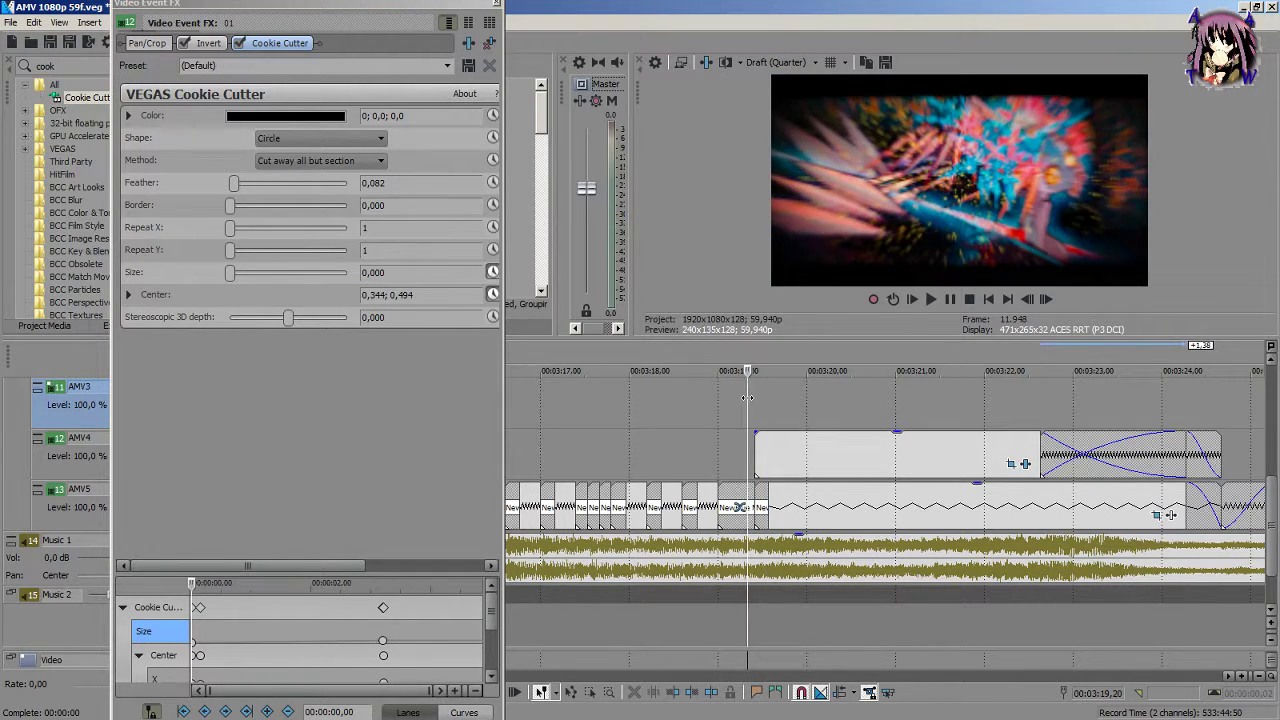
# Step: Delete the Cookie Cutter keyframe at the start of image 01 and set the size to 0,054 at 00:03:19,34
pyautogui.click(199, 607)
pyautogui.rightClick(199, 607)
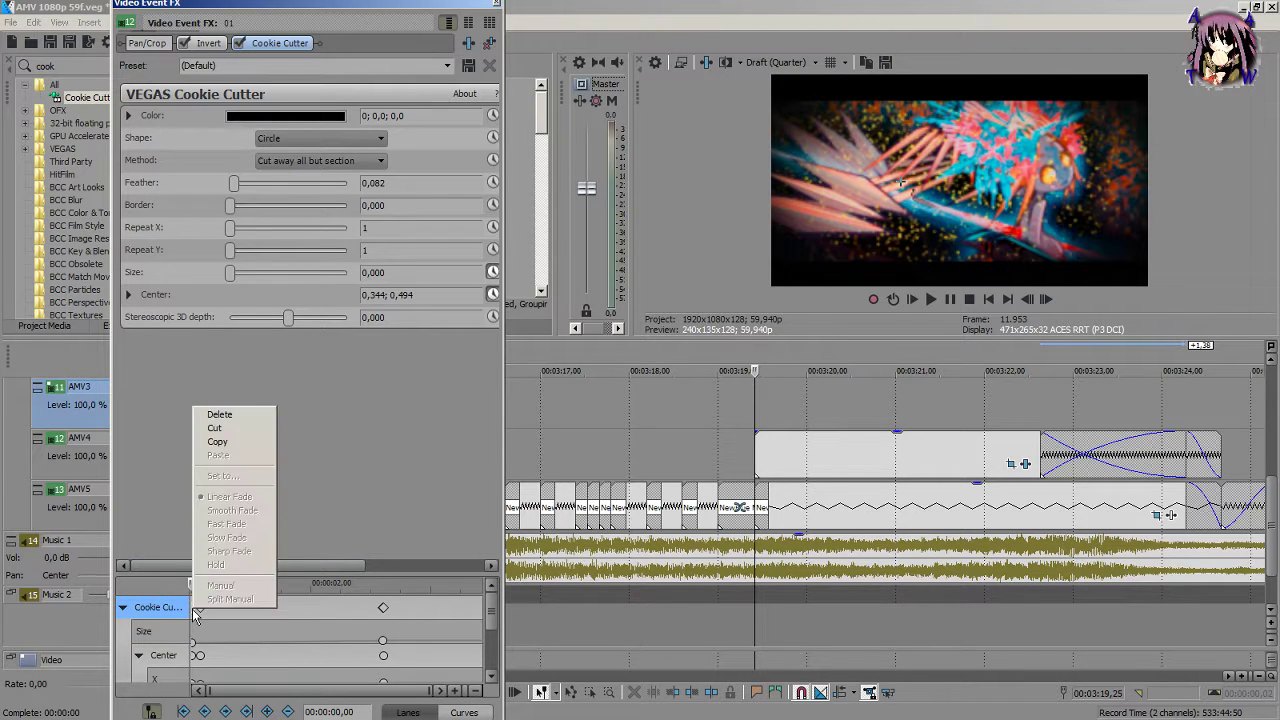
pyautogui.click(220, 414)
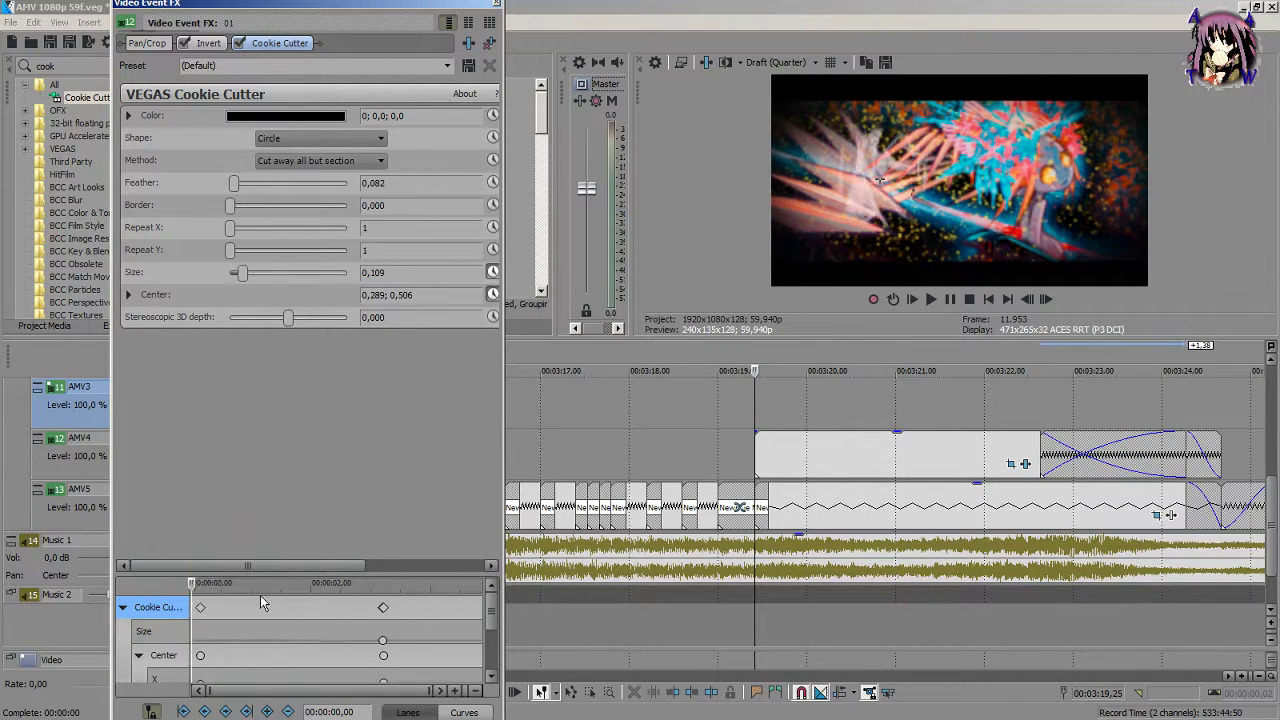
pyautogui.click(201, 607)
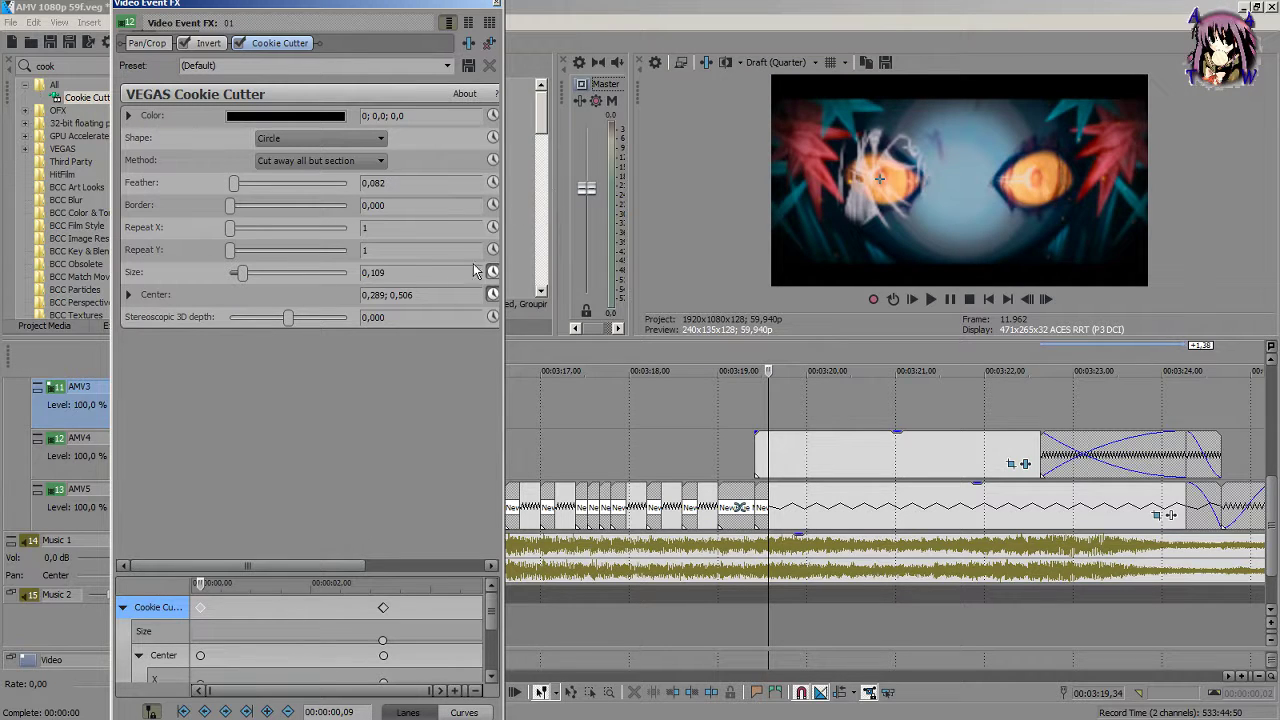
pyautogui.moveTo(247, 274); pyautogui.dragTo(239, 278)
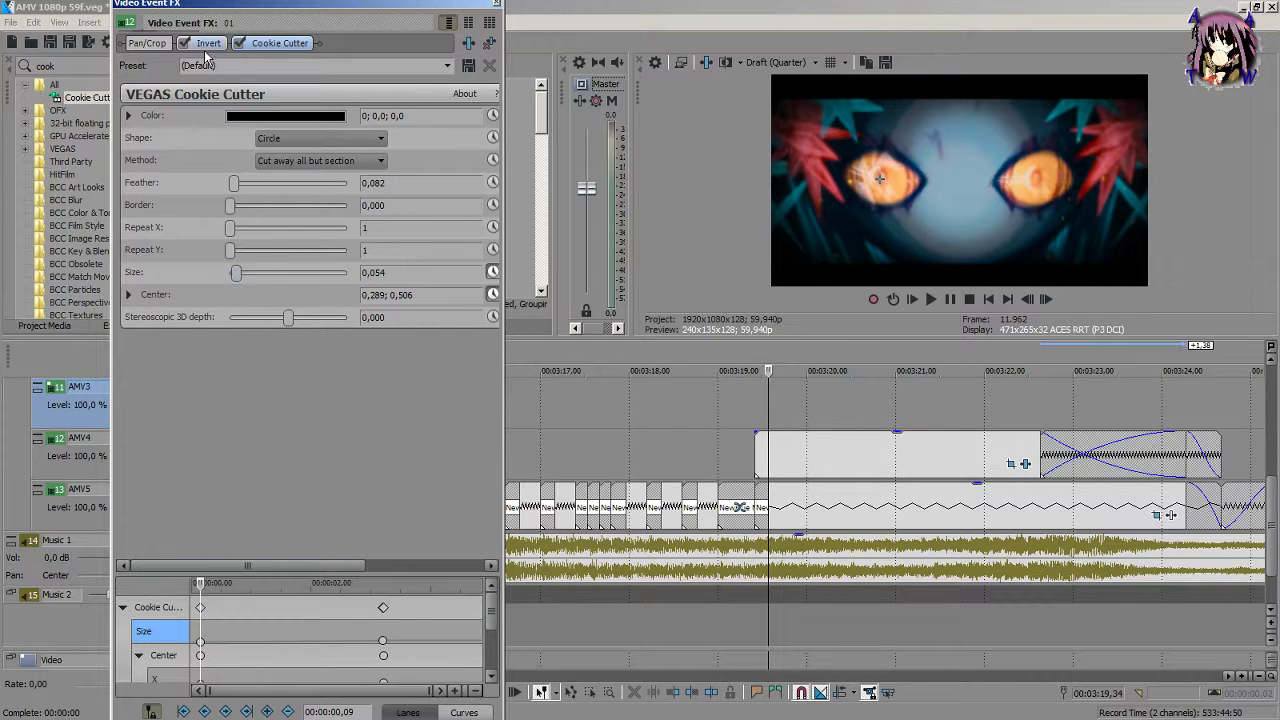
# Step: At 00:03:19,34, shift the Pan/Crop frame of image 01 to X center 3.597,5 and close the effect window
pyautogui.click(147, 43)
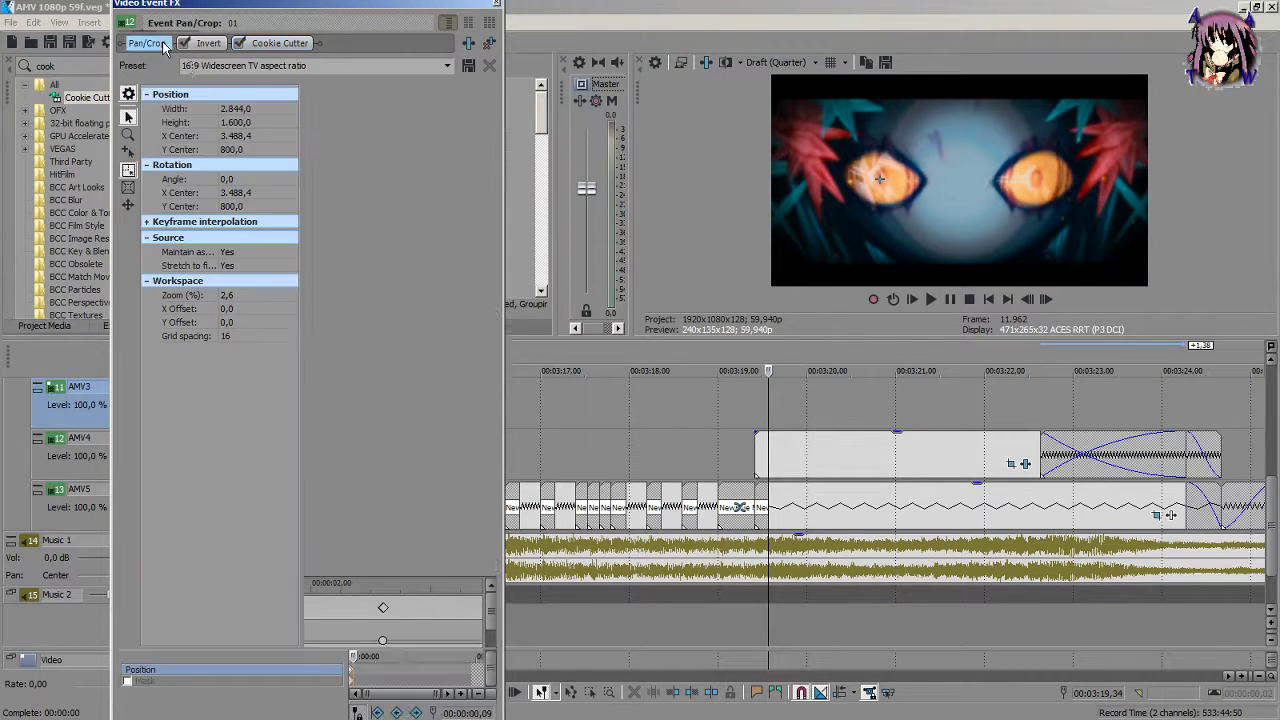
pyautogui.moveTo(392, 368); pyautogui.dragTo(410, 358)
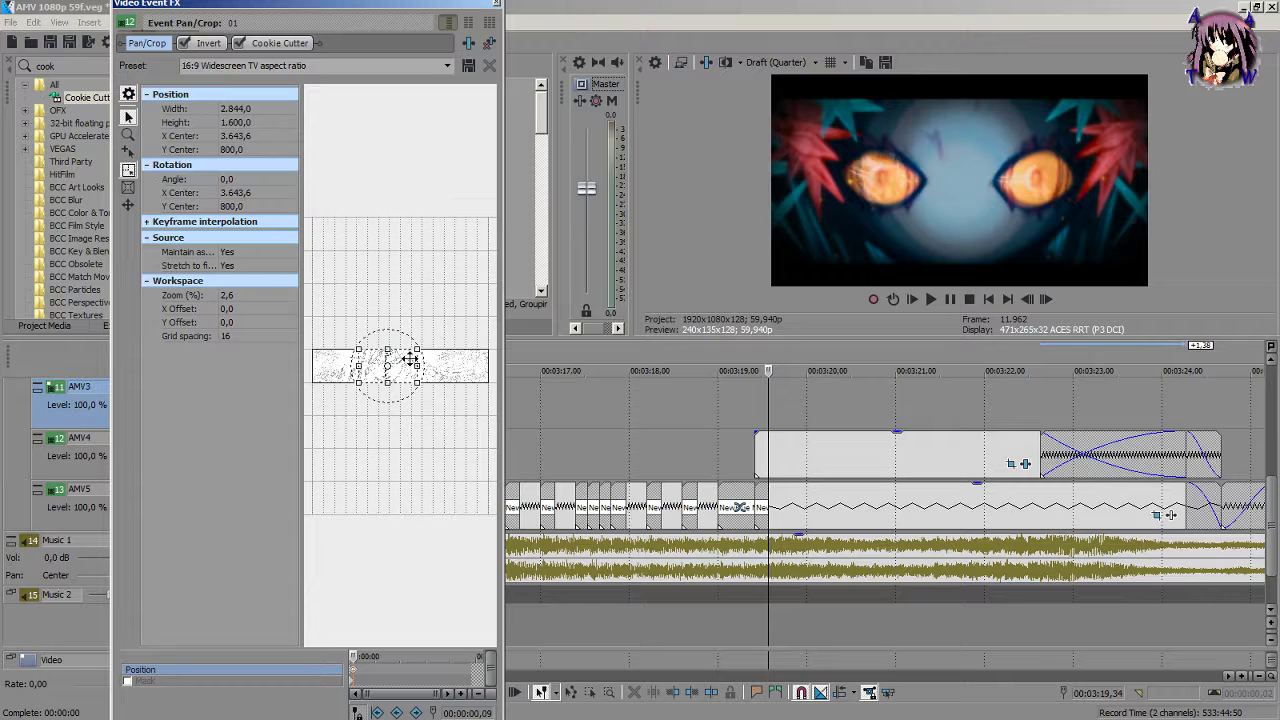
pyautogui.scroll(5, 410, 358)
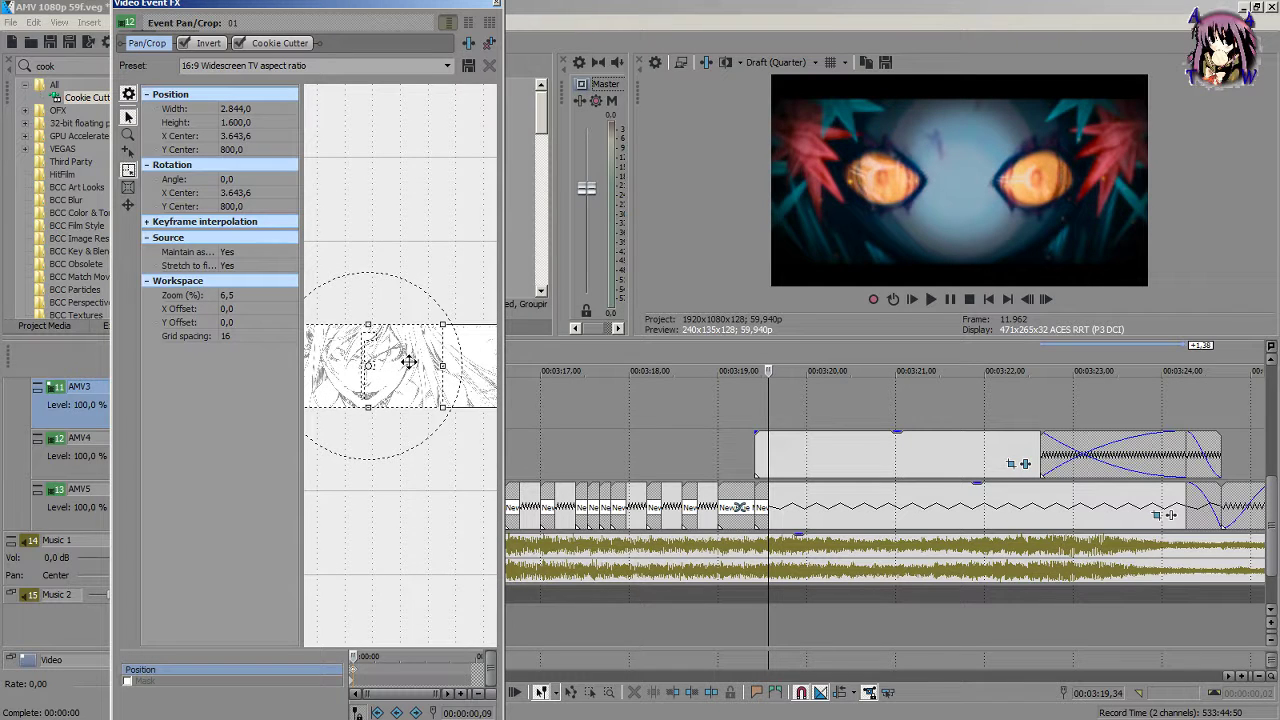
pyautogui.moveTo(409, 362); pyautogui.dragTo(408, 362)
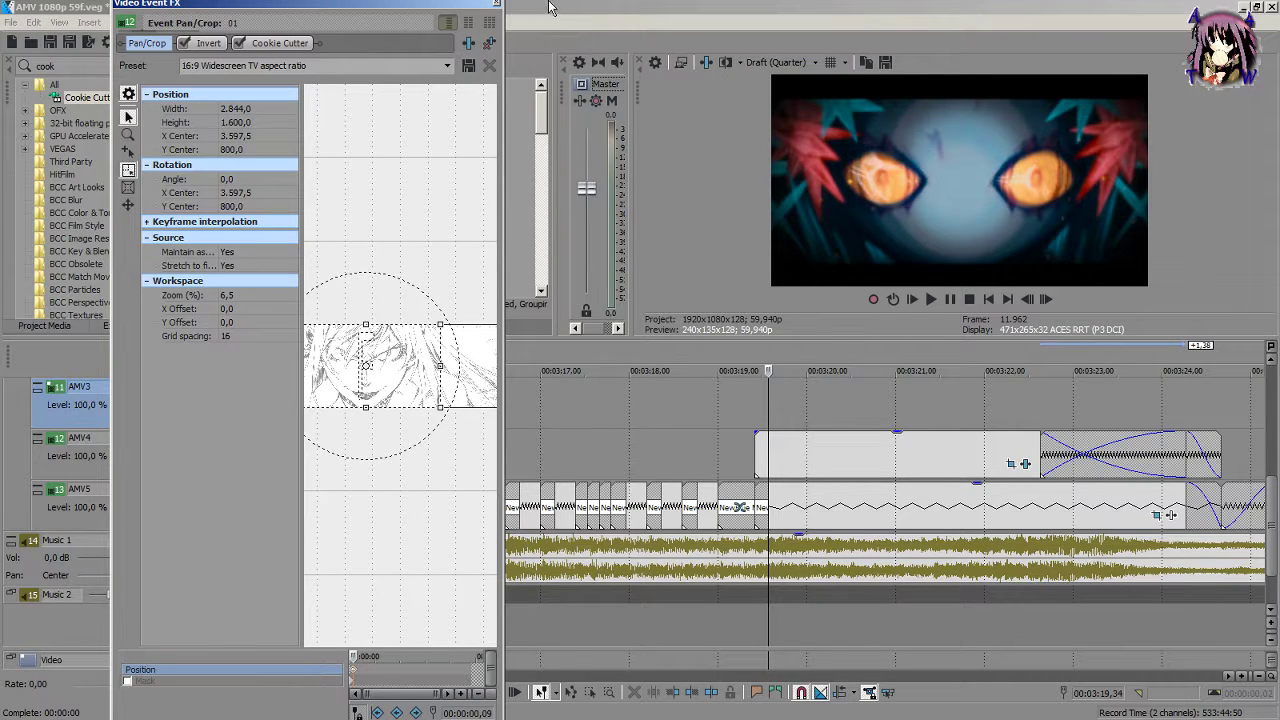
pyautogui.click(499, 5)
# Step: At 00:03:22,38, set the Cookie Cutter size of image 01 to 0,095
pyautogui.moveTo(768, 420); pyautogui.dragTo(1041, 399)
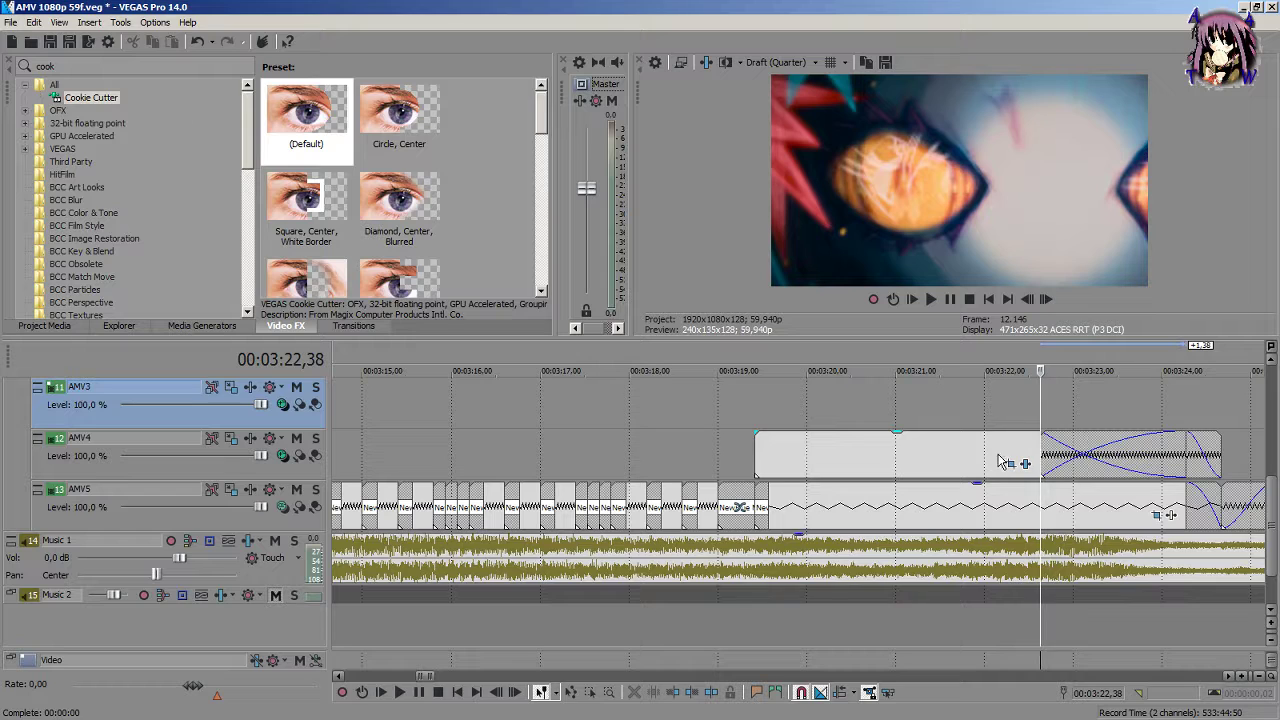
pyautogui.click(1011, 466)
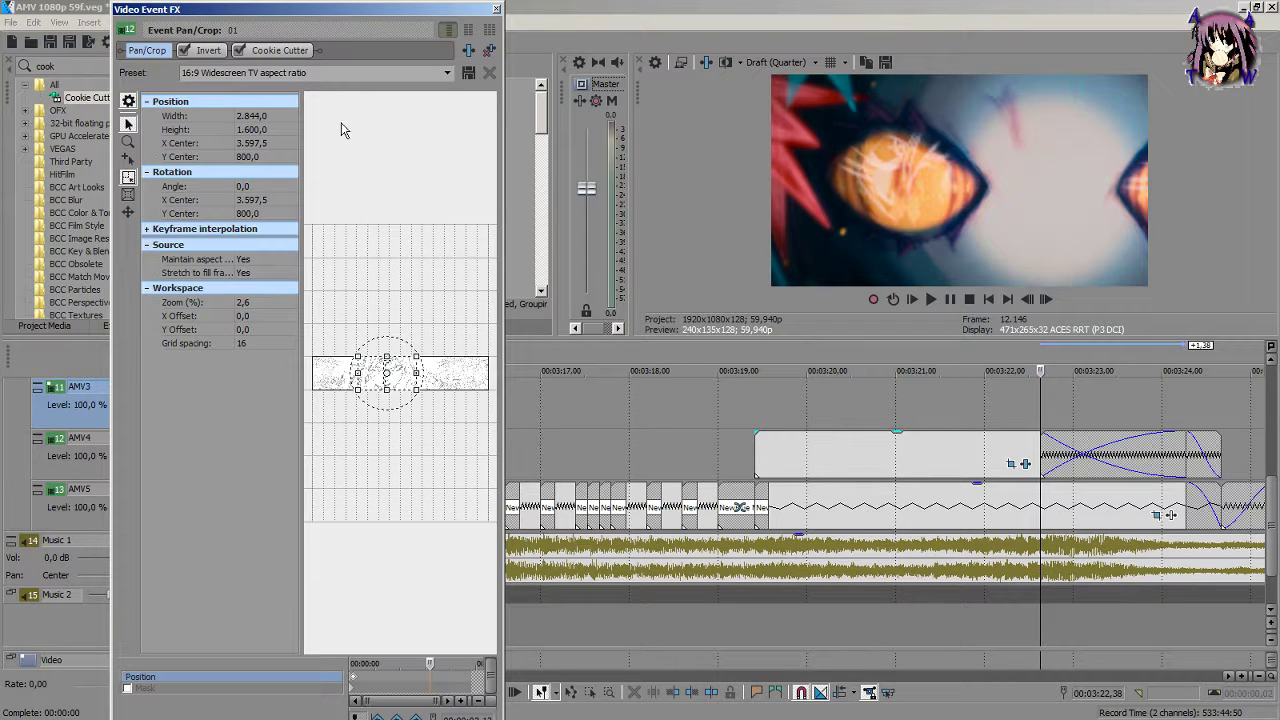
pyautogui.click(282, 49)
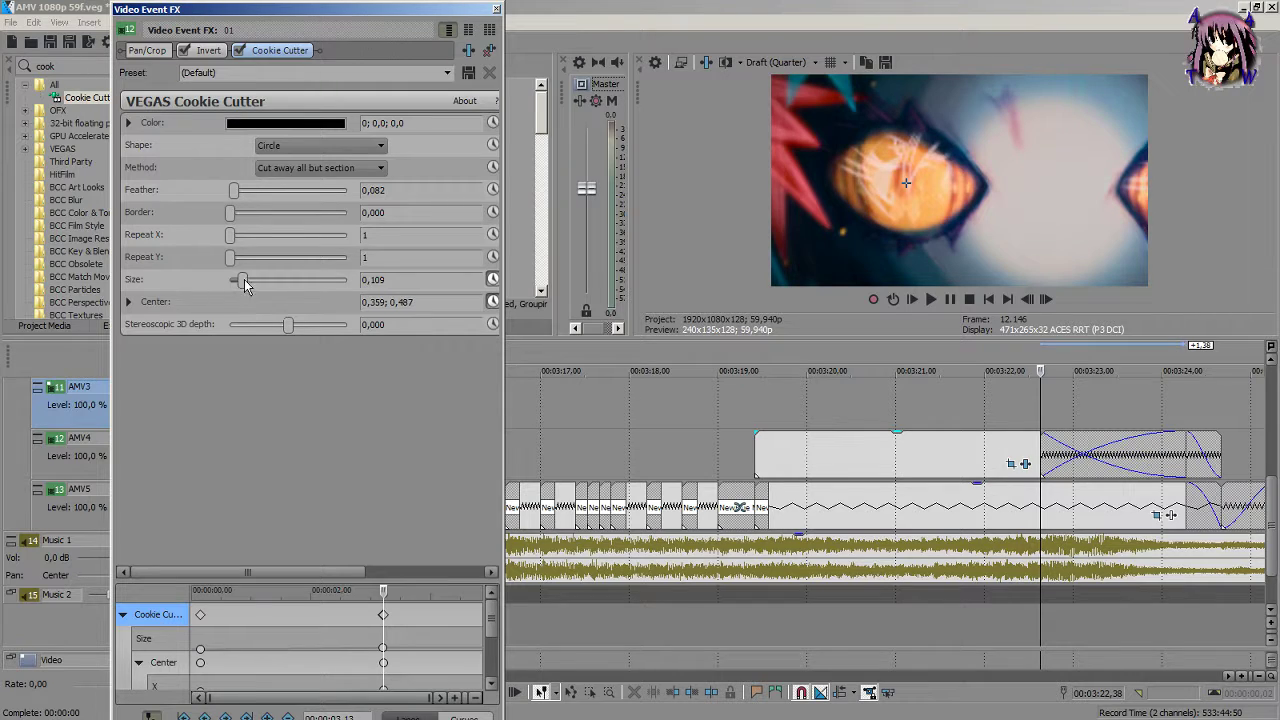
pyautogui.moveTo(243, 282); pyautogui.dragTo(243, 286)
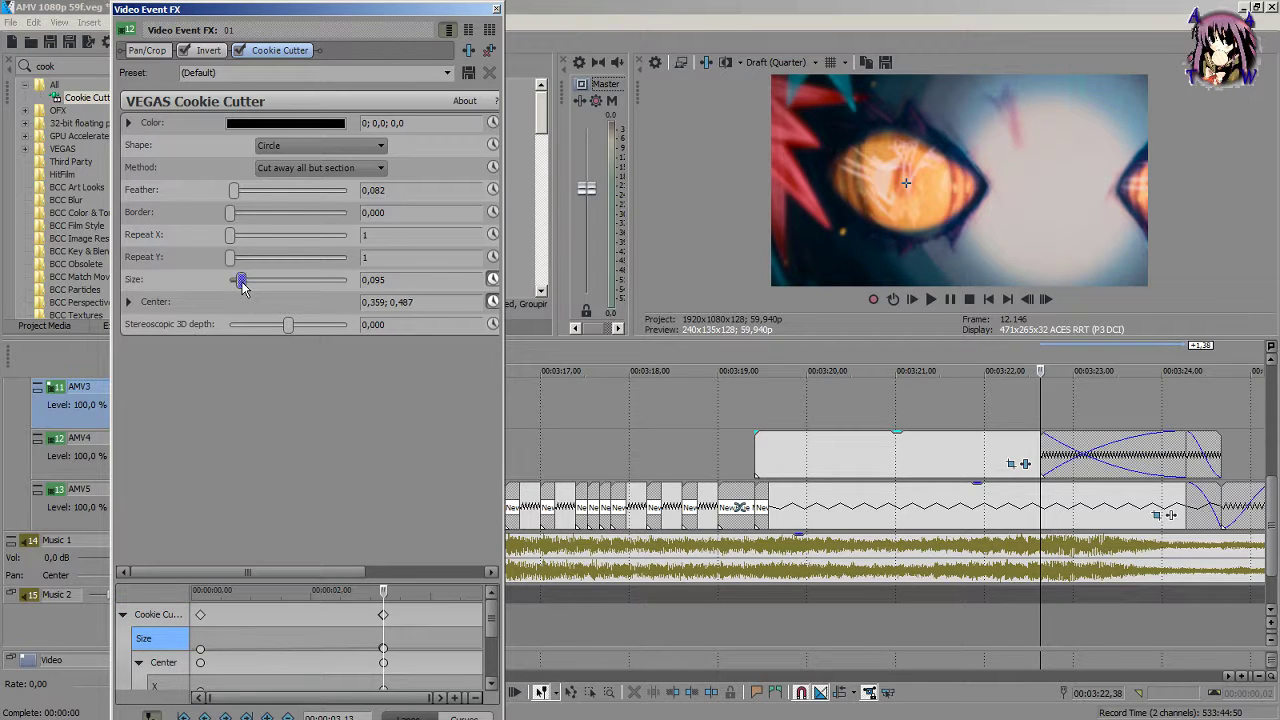
# Step: Check the crossfade at the end of image 01, and move the image up onto track AMV3
pyautogui.click(1048, 405)
pyautogui.moveTo(1048, 405); pyautogui.dragTo(1188, 388)
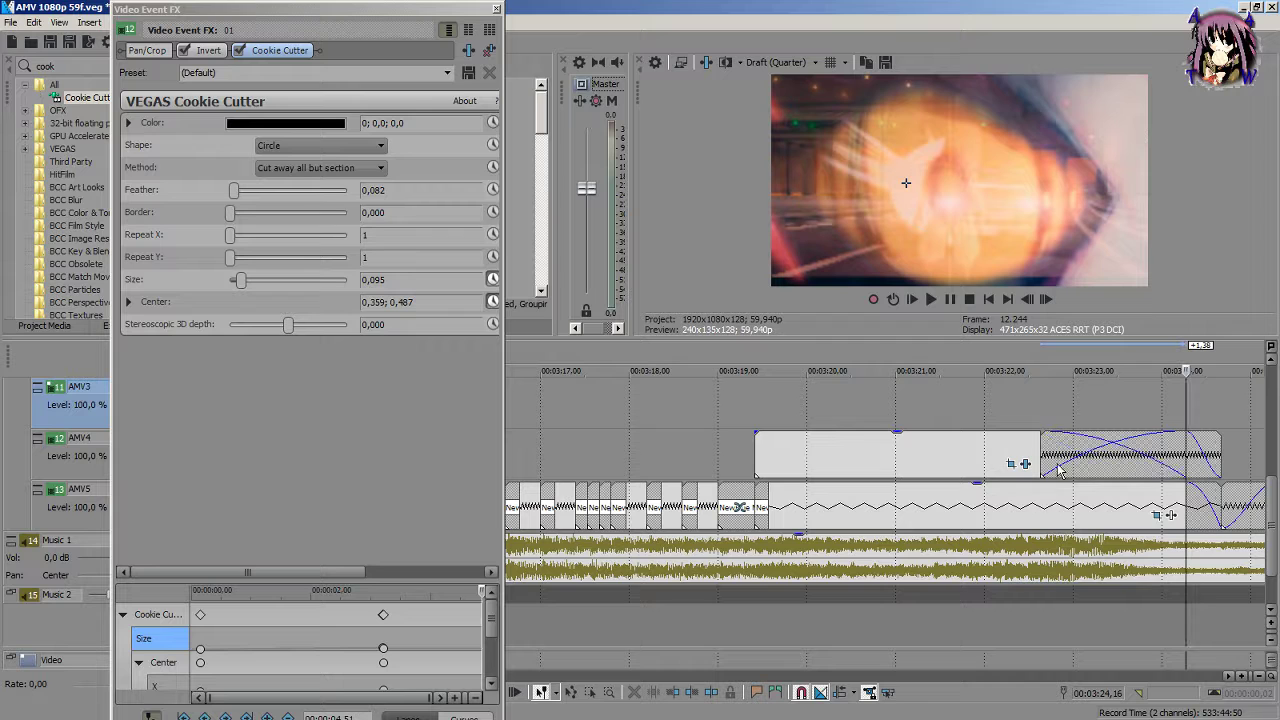
pyautogui.moveTo(1185, 401); pyautogui.dragTo(1087, 430)
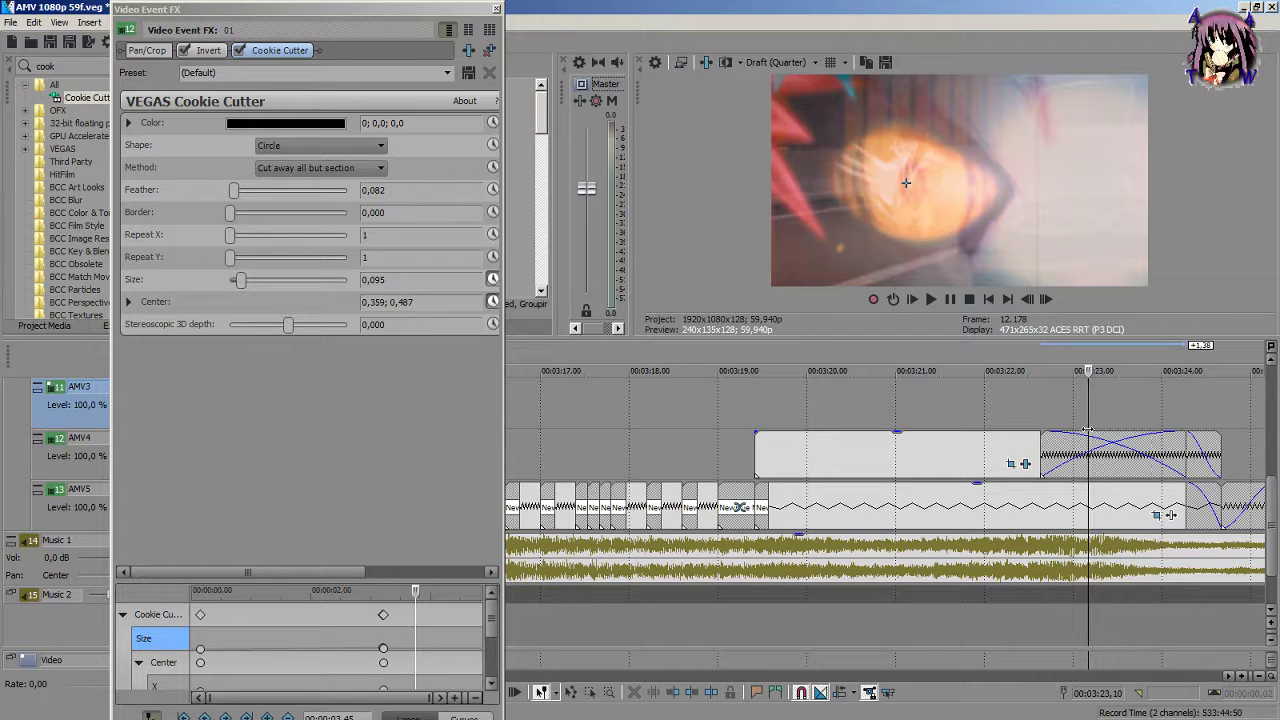
pyautogui.click(968, 434)
pyautogui.moveTo(968, 434); pyautogui.dragTo(970, 416)
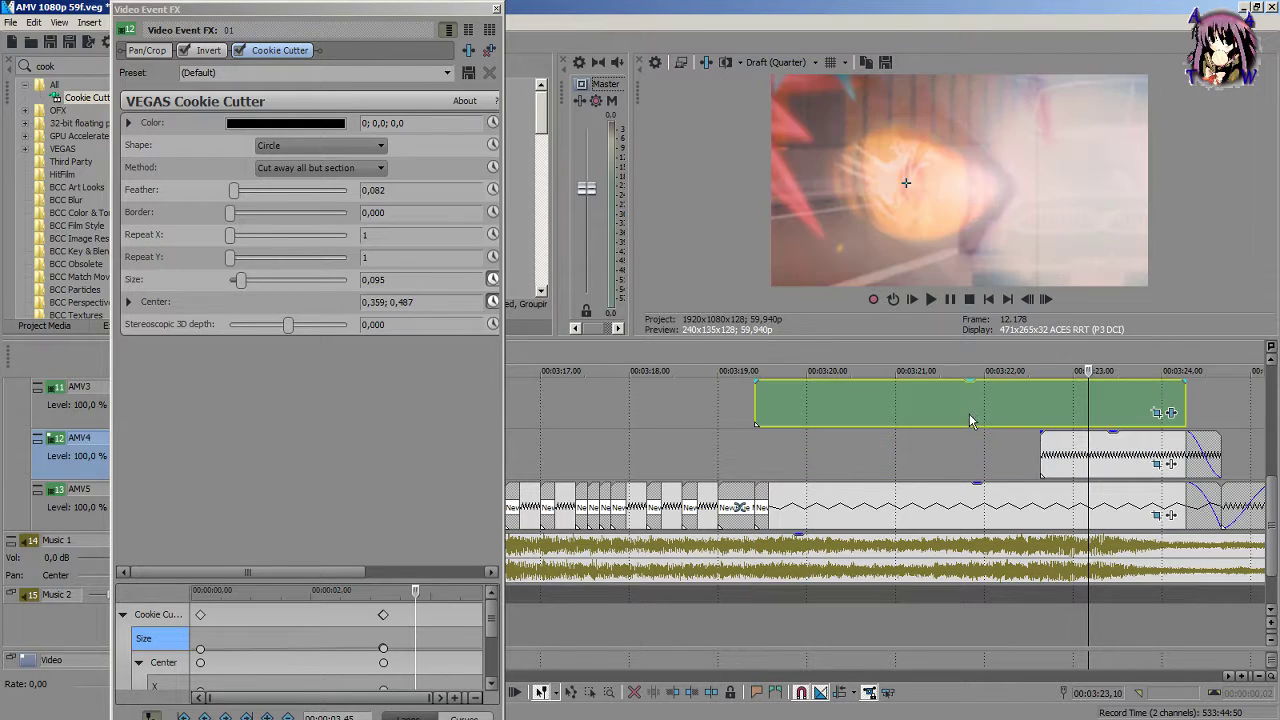
# Step: At the end of image 01, 00:03:24,16, move the Cookie Cutter center onto the pupil at 0,469; 0,442
pyautogui.click(1097, 400)
pyautogui.moveTo(1096, 390); pyautogui.dragTo(1186, 380)
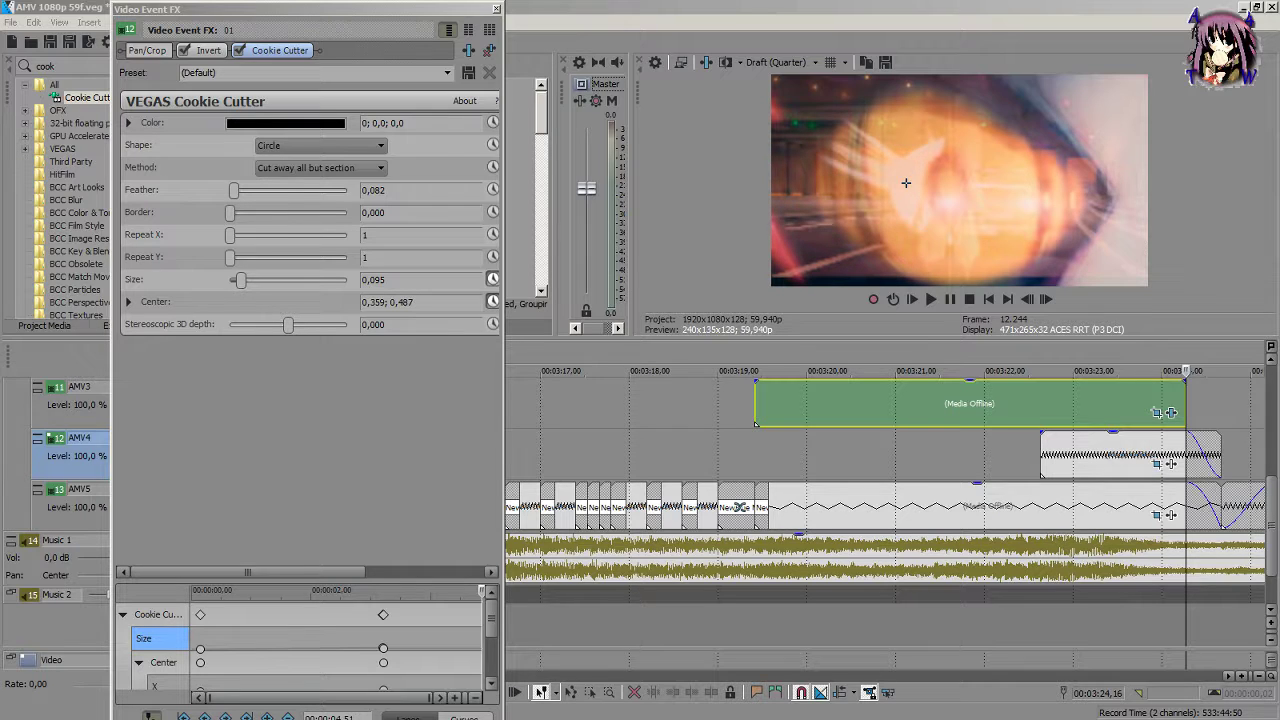
pyautogui.click(966, 8)
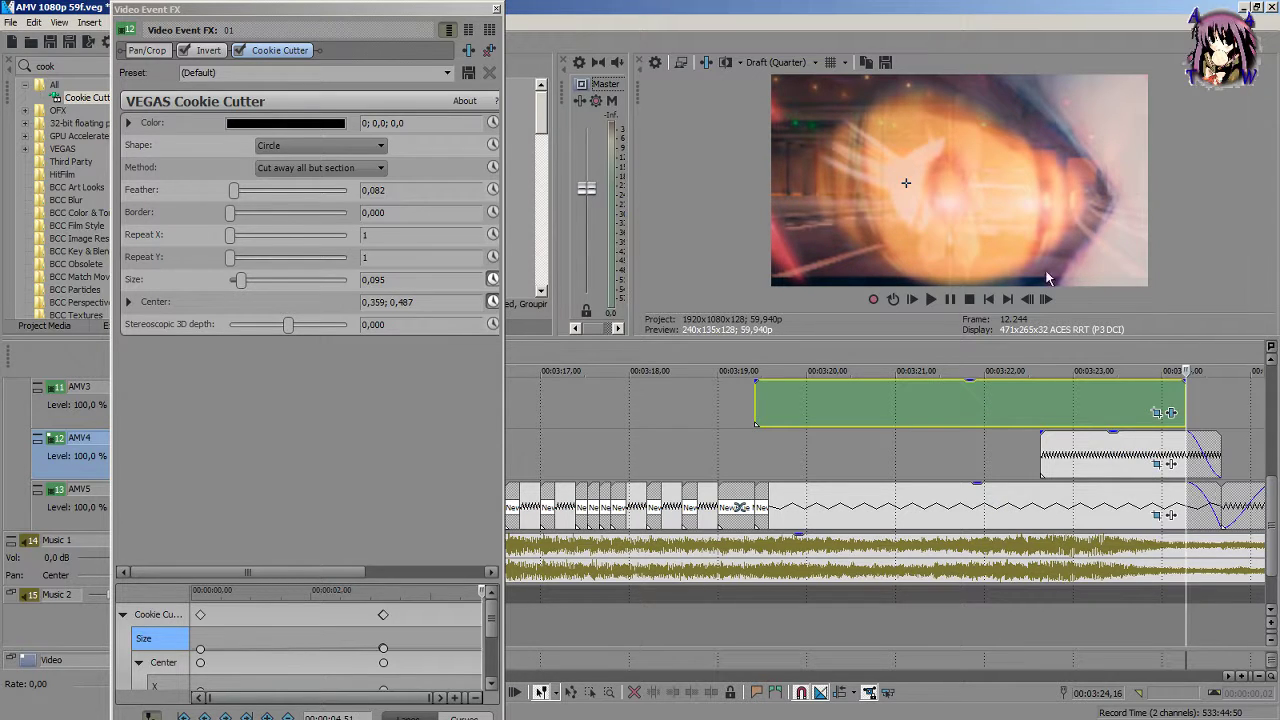
pyautogui.moveTo(906, 183); pyautogui.dragTo(946, 190)
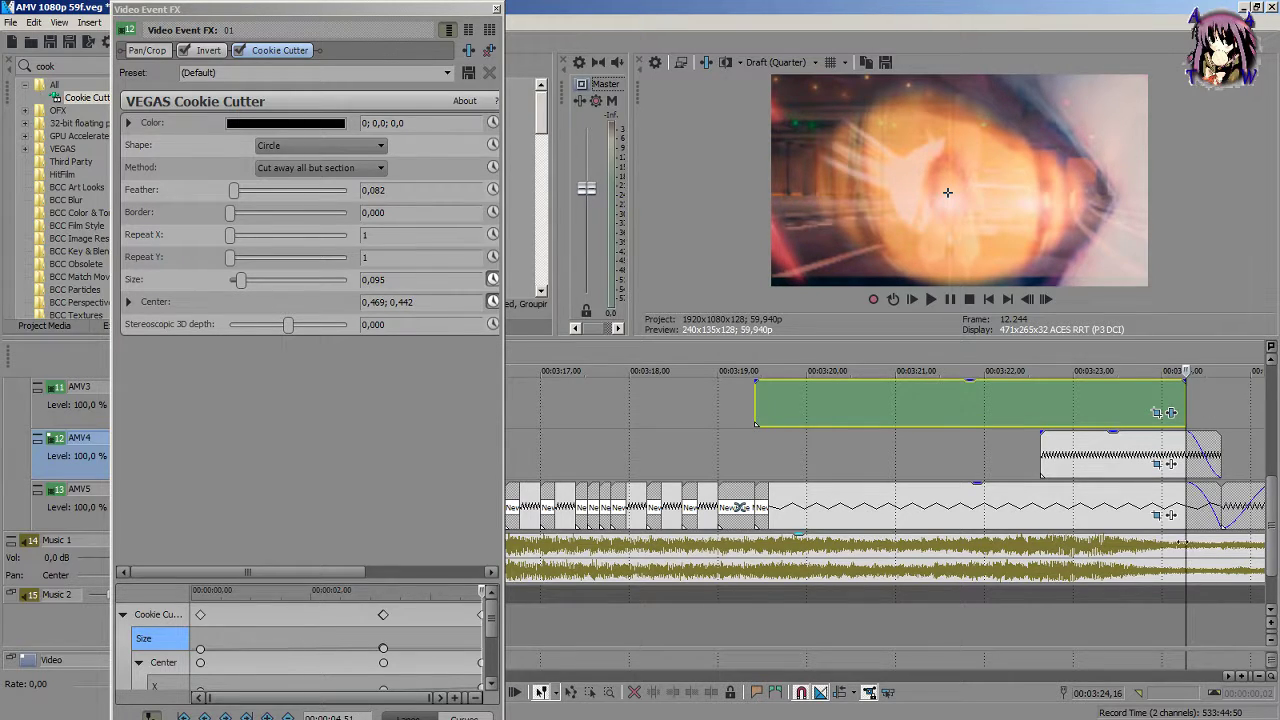
# Step: Delete the first Pan/Crop position keyframe of image 01, keeping the one with X center 3.597,5
pyautogui.click(1183, 548)
pyautogui.moveTo(1187, 588); pyautogui.dragTo(969, 545)
pyautogui.click(147, 50)
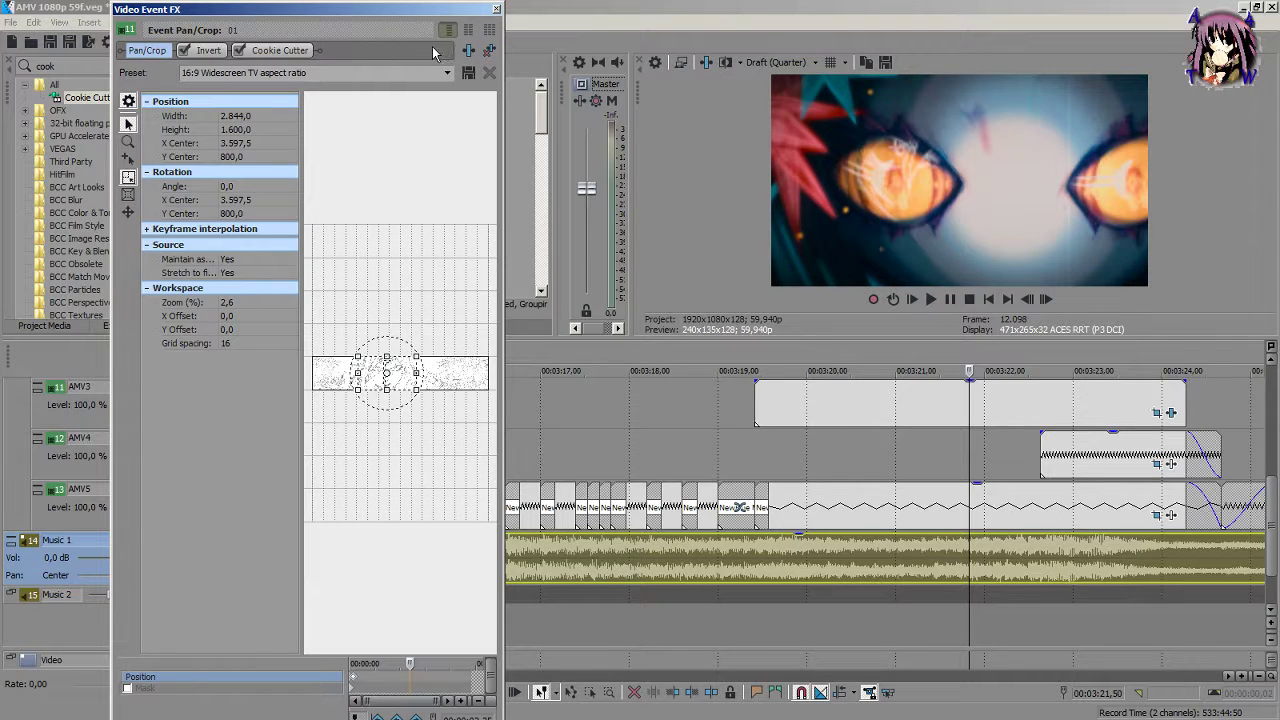
pyautogui.click(352, 681)
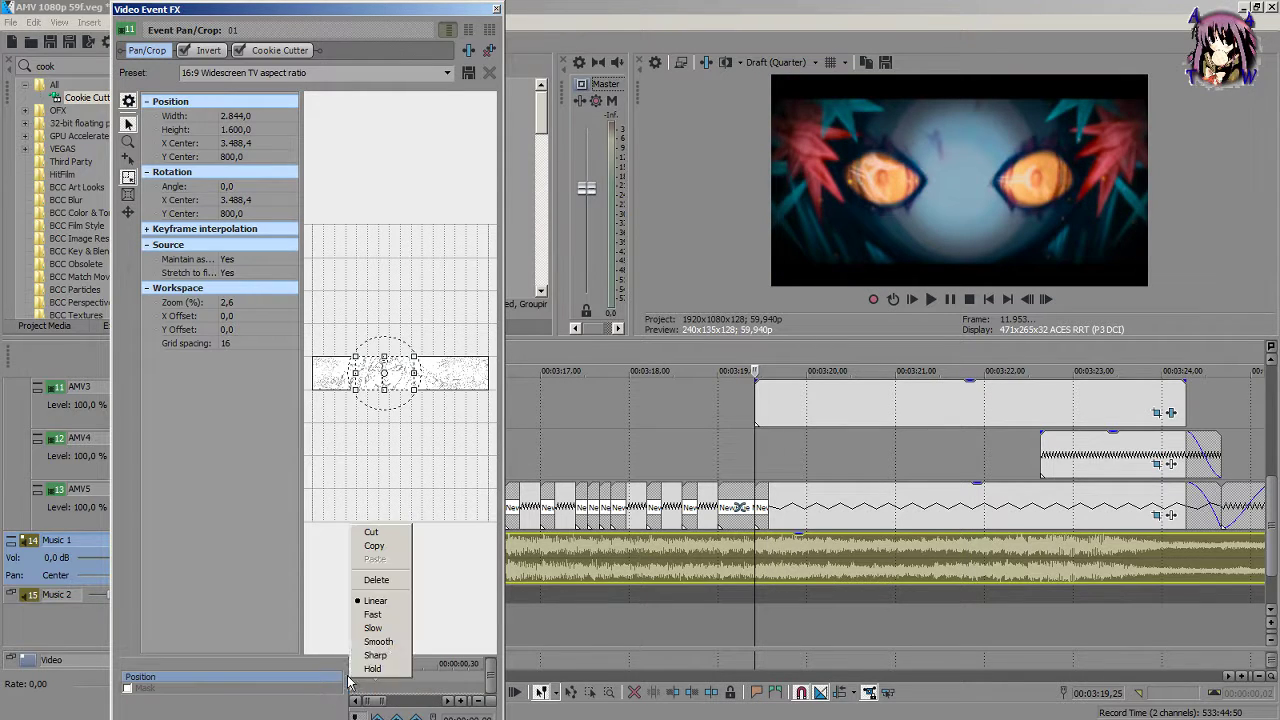
pyautogui.rightClick(352, 681)
pyautogui.click(380, 628)
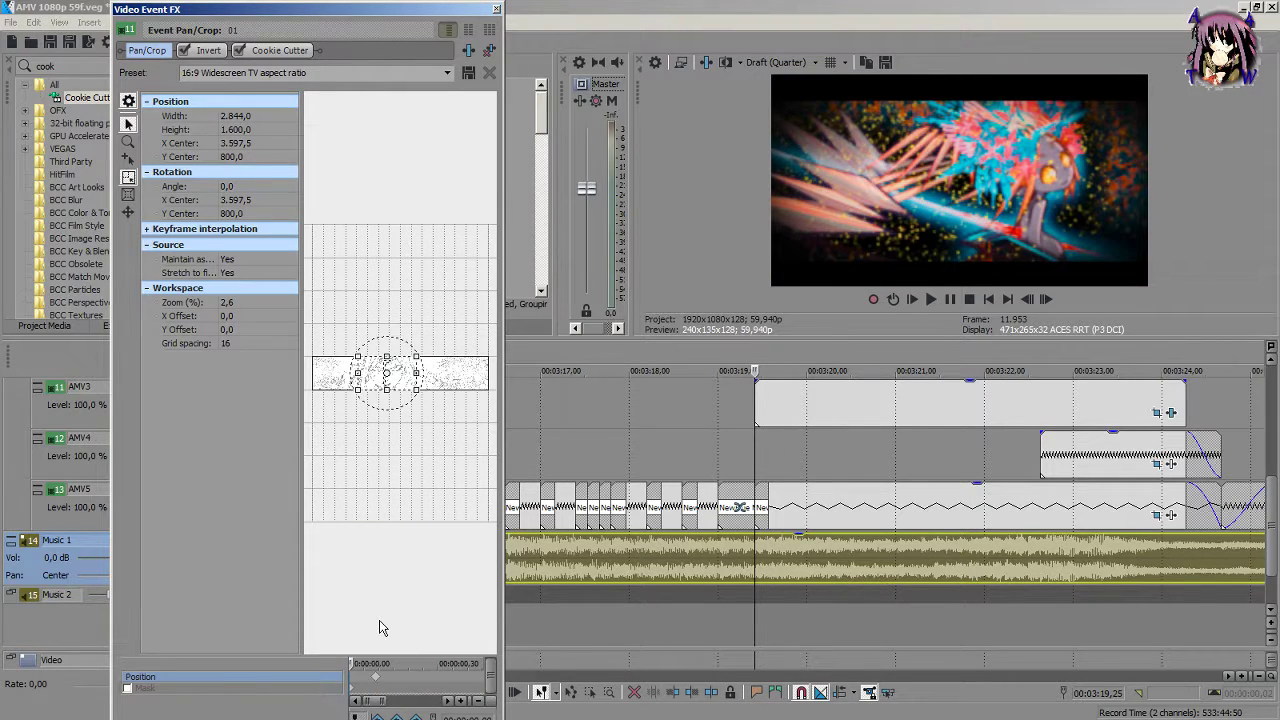
# Step: Switch the Pan/Crop preset of image 01 to (Default), framing the full 8.501,0 by 1.600,0 image
pyautogui.rightClick(376, 675)
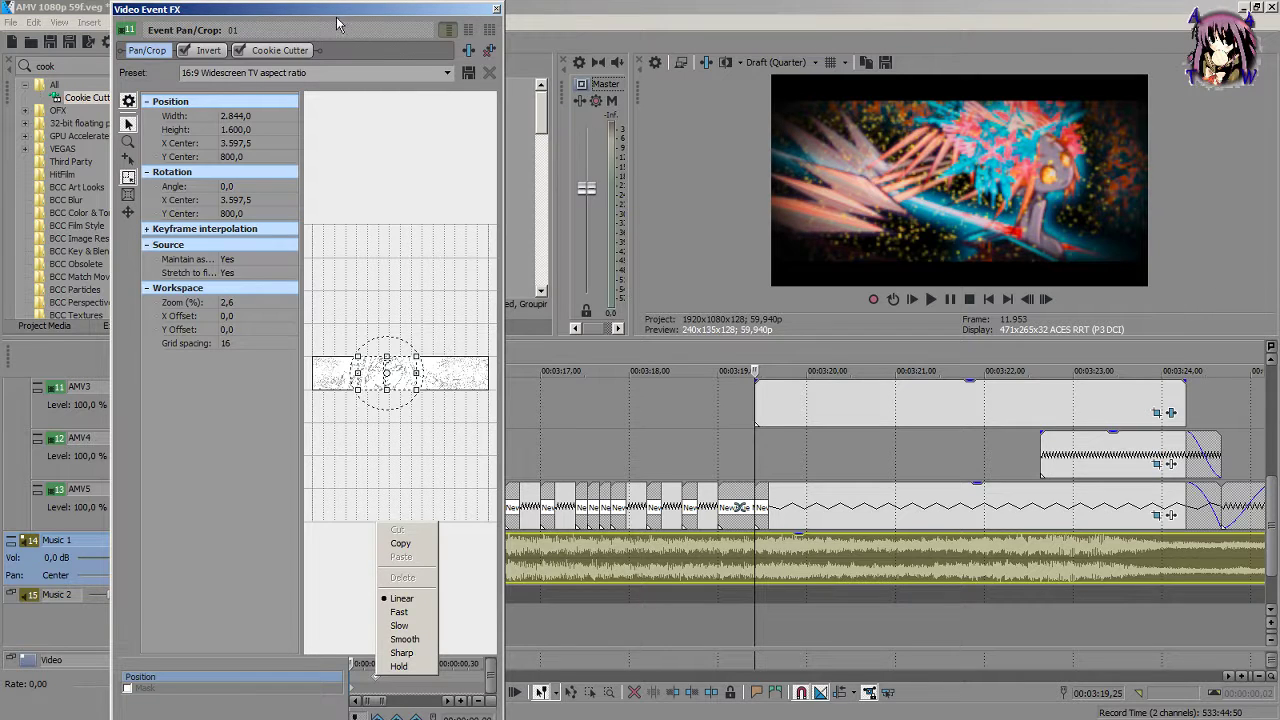
pyautogui.click(337, 68)
pyautogui.scroll(2, 334, 68)
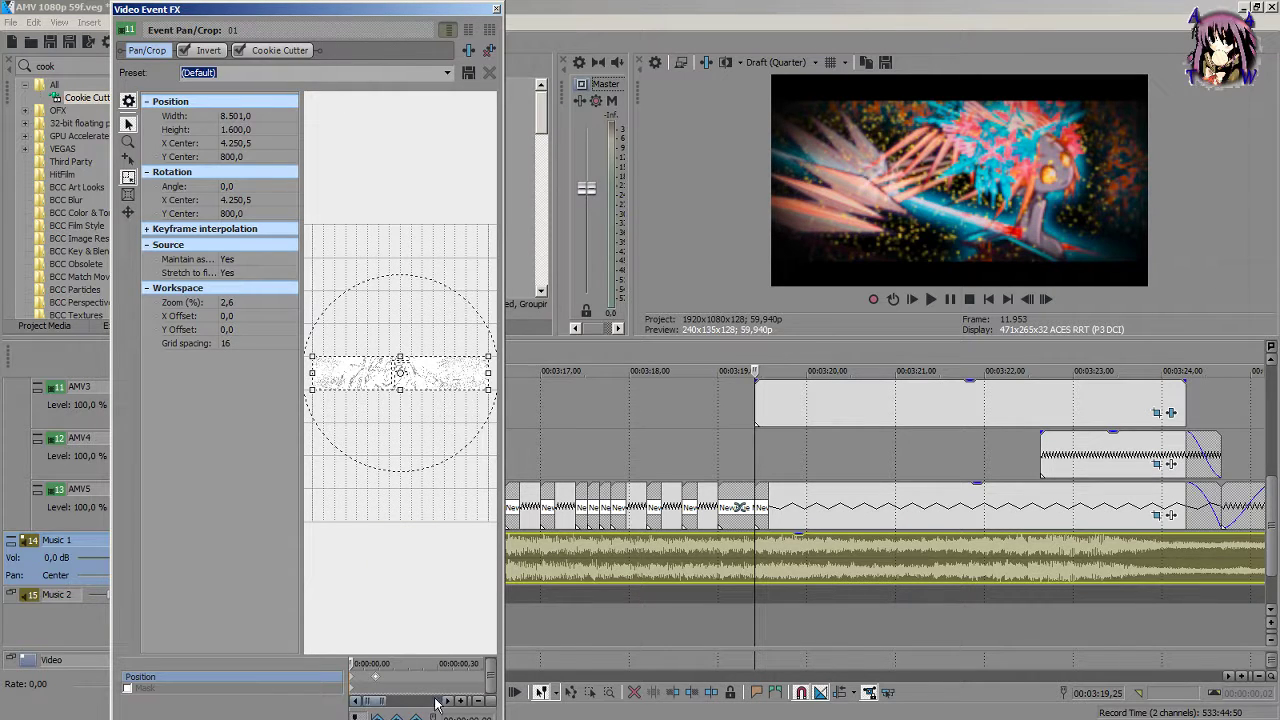
# Step: Delete the second Pan/Crop position keyframe of image 01, and apply the 16:9 Widescreen TV aspect ratio preset at 00:03:24,16
pyautogui.rightClick(376, 678)
pyautogui.click(398, 590)
pyautogui.moveTo(755, 442); pyautogui.dragTo(1182, 424)
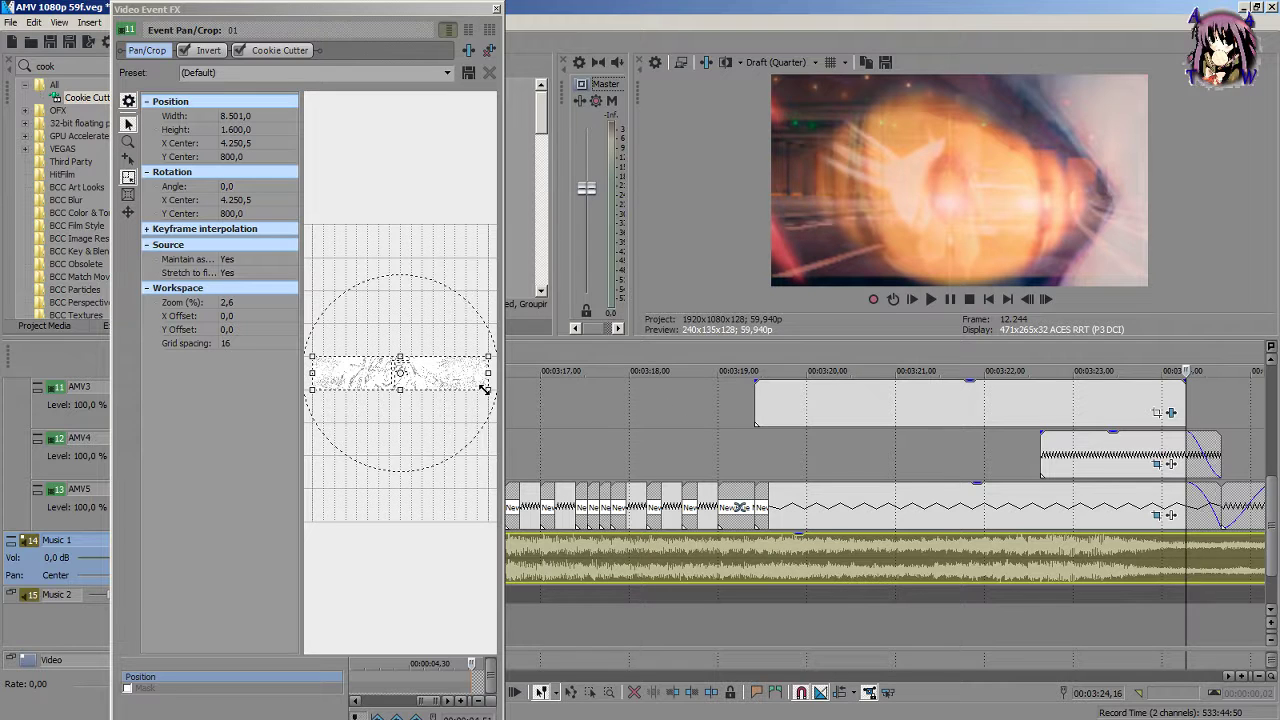
pyautogui.click(447, 73)
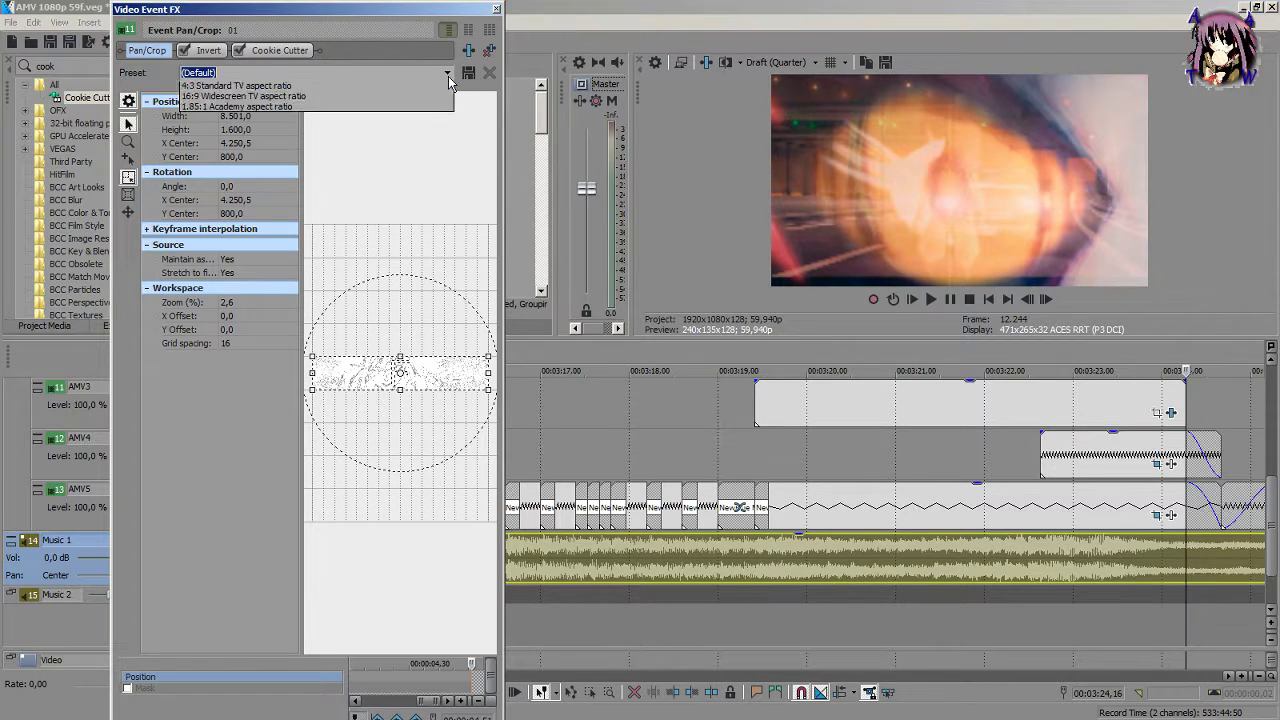
pyautogui.click(403, 120)
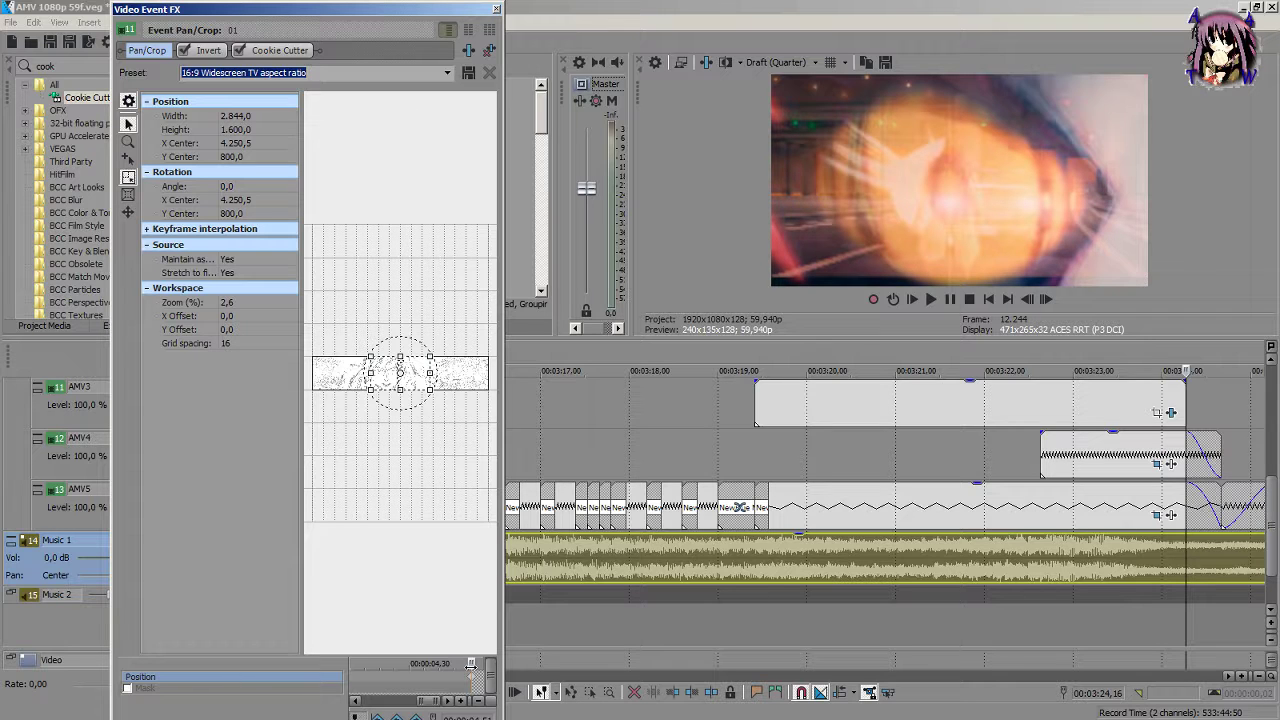
pyautogui.click(421, 668)
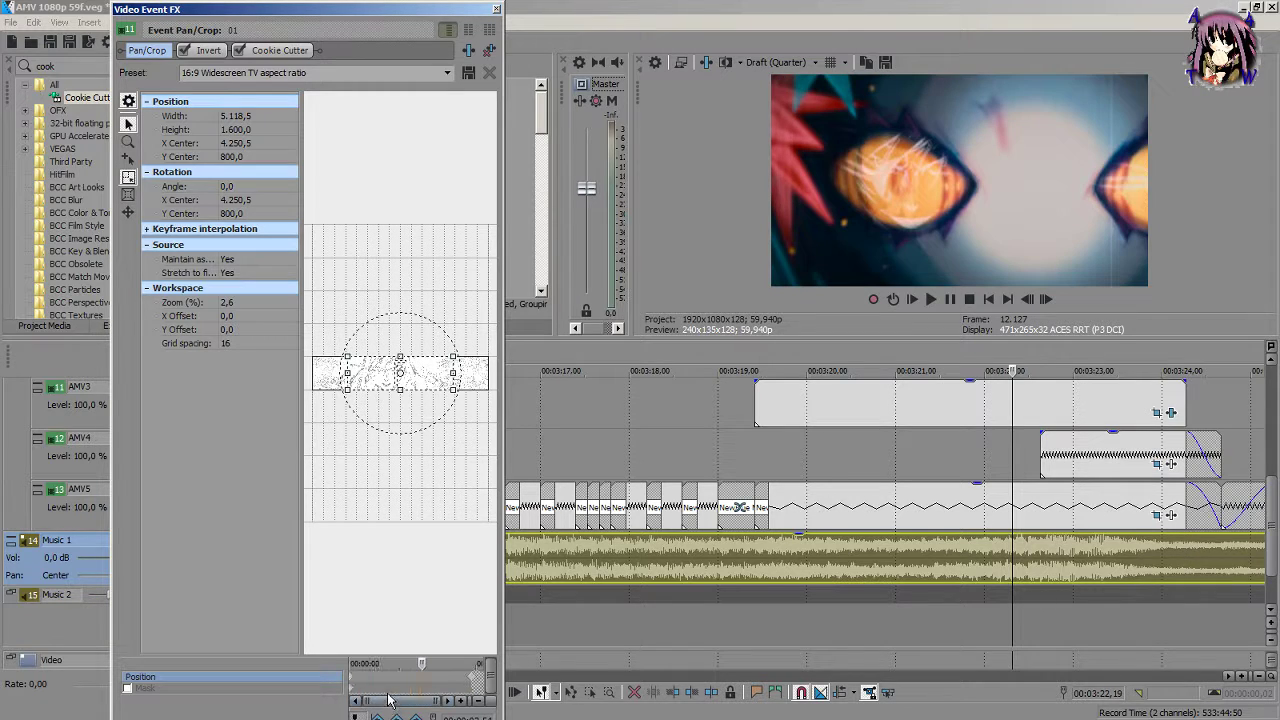
pyautogui.click(351, 681)
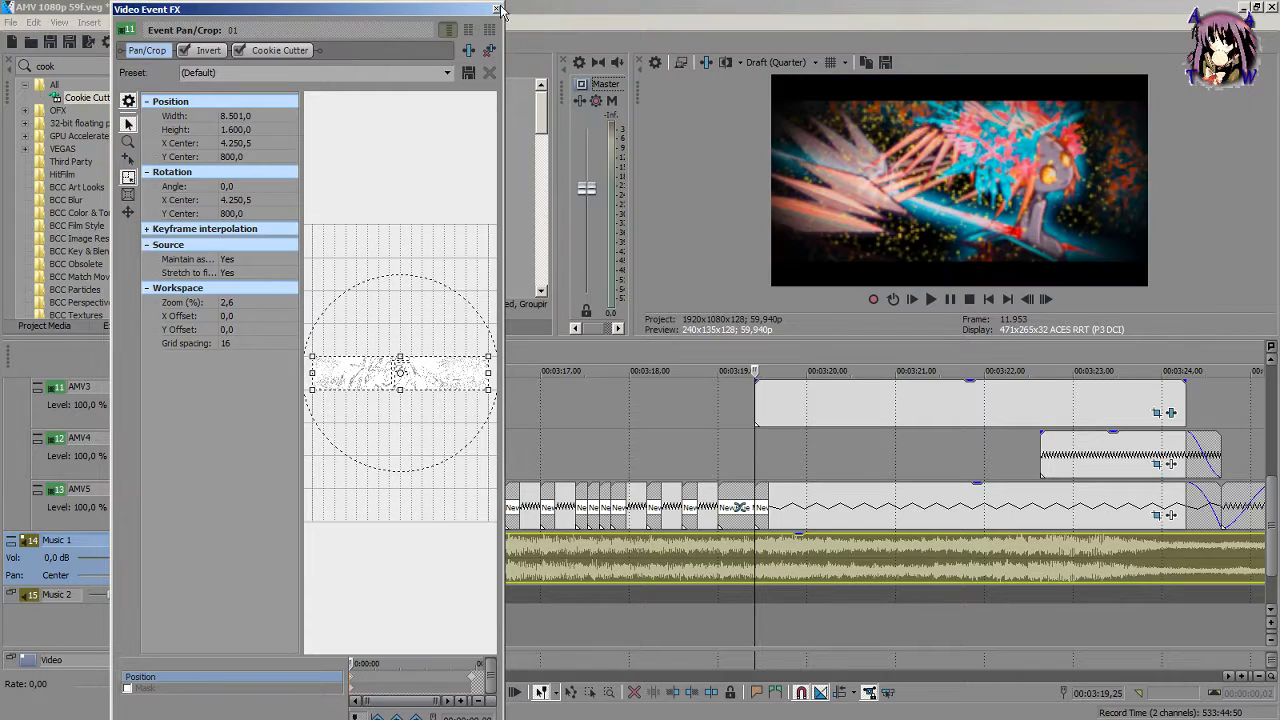
pyautogui.click(496, 9)
# Step: Add a fade-in to image 01 from 00:03:19,25 to the end of the zoom transition below it, and play the section
pyautogui.scroll(5, 823, 451)
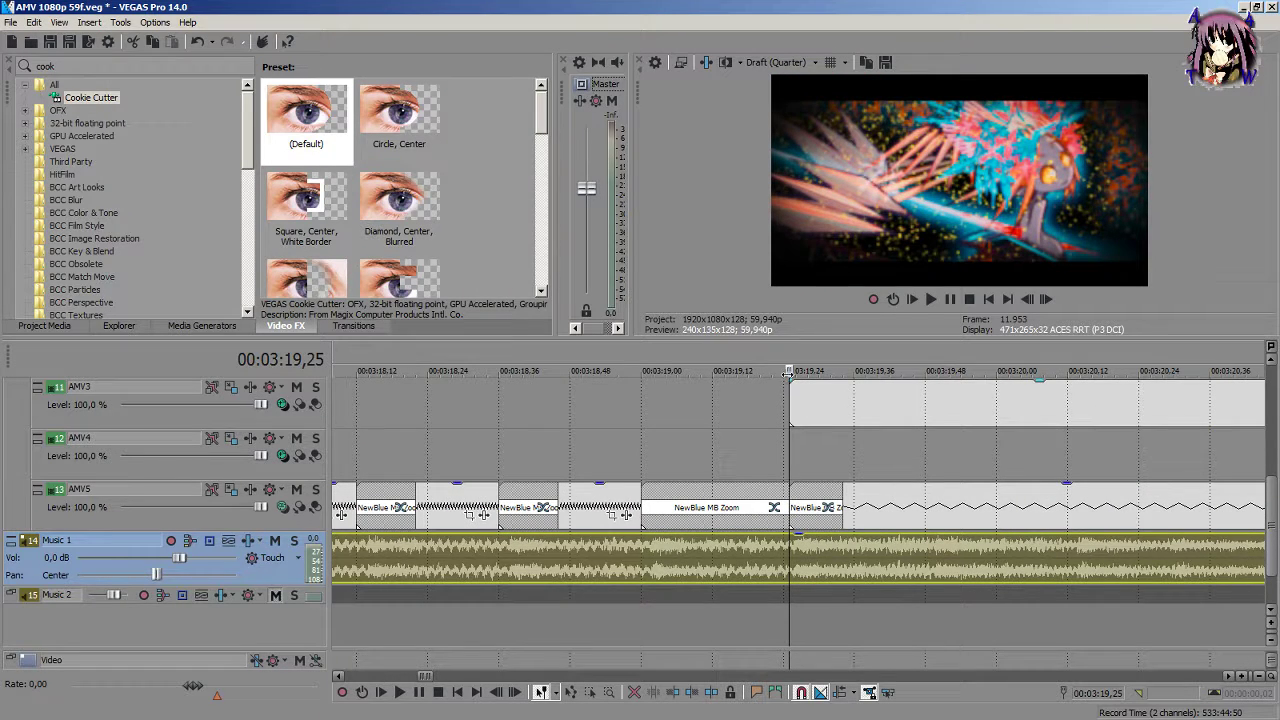
pyautogui.moveTo(797, 391); pyautogui.dragTo(842, 404)
pyautogui.scroll(-4, 842, 404)
pyautogui.press('space')
pyautogui.scroll(3, 827, 402)
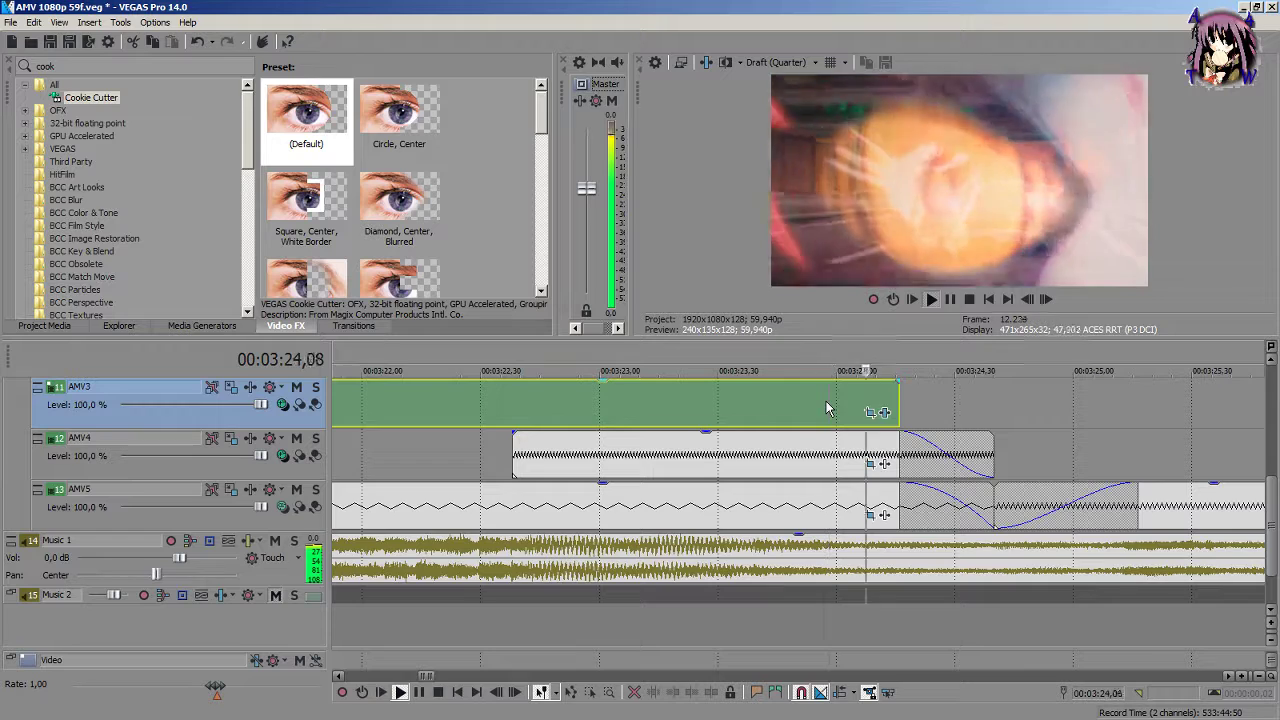
pyautogui.press('space')
pyautogui.scroll(-3, 829, 401)
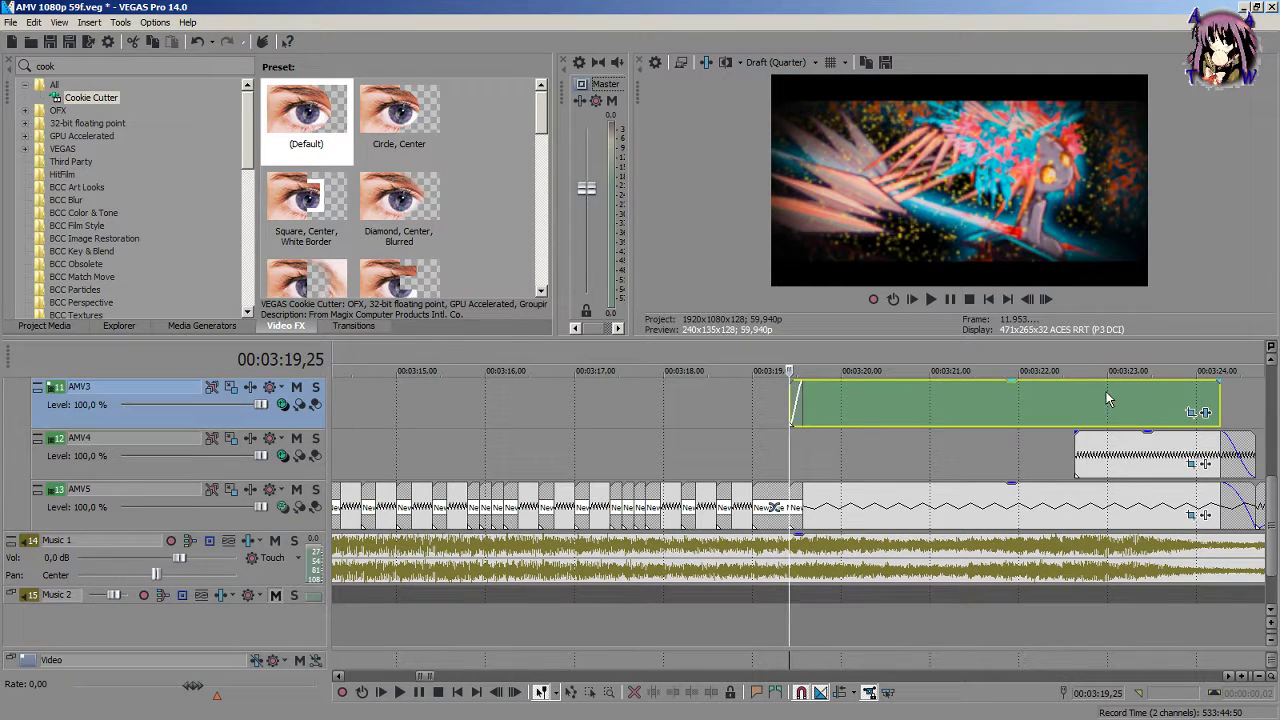
# Step: Move image 01 down to track AMV4 so that it crossfades with the following event, and play the overlap
pyautogui.moveTo(1088, 391); pyautogui.dragTo(1097, 456)
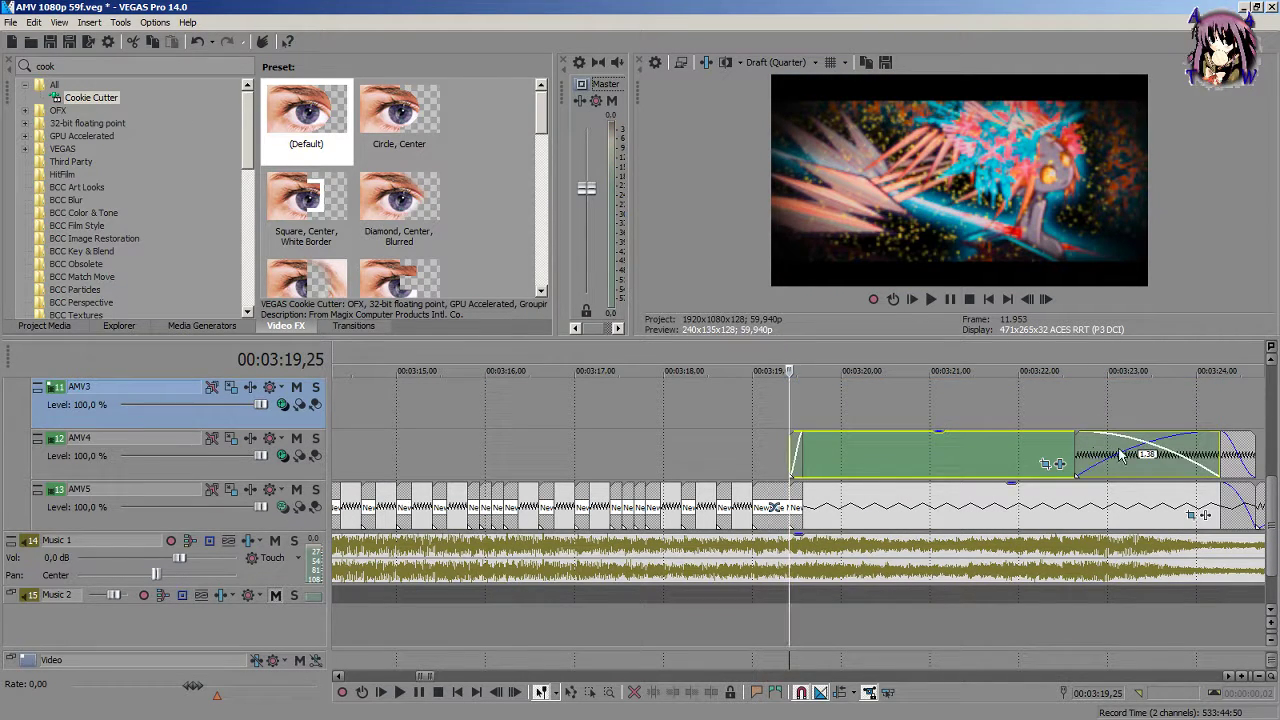
pyautogui.press('space')
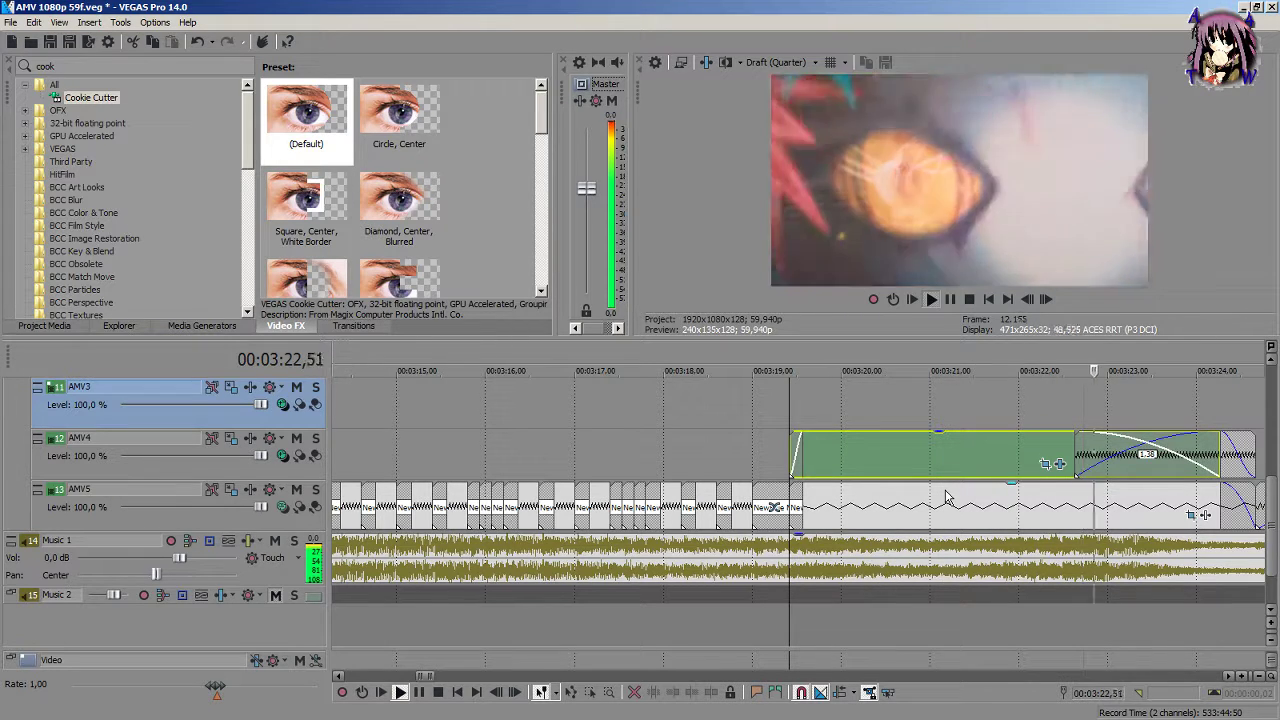
pyautogui.click(1073, 410)
pyautogui.press('space')
pyautogui.press('space')
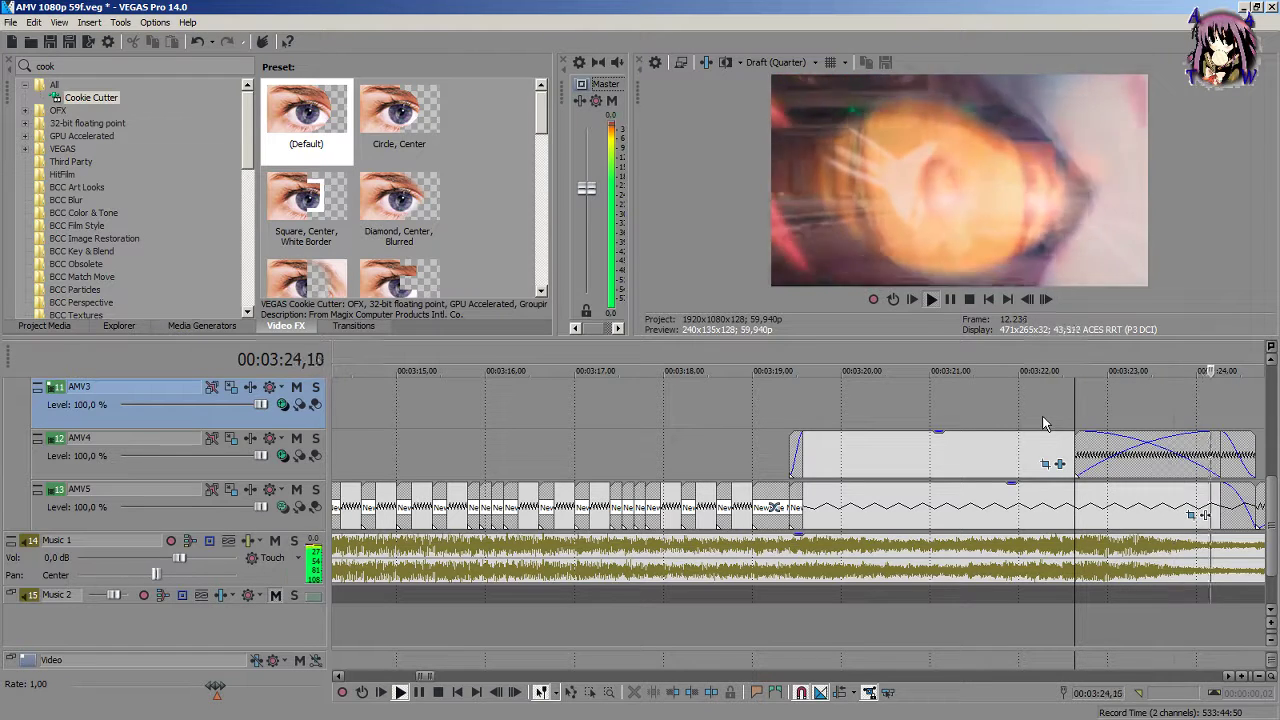
pyautogui.press('space')
# Step: Set the preview quality to Best (Auto) and watch the masked eye section on the full screen
pyautogui.click(776, 62)
pyautogui.moveTo(800, 145)
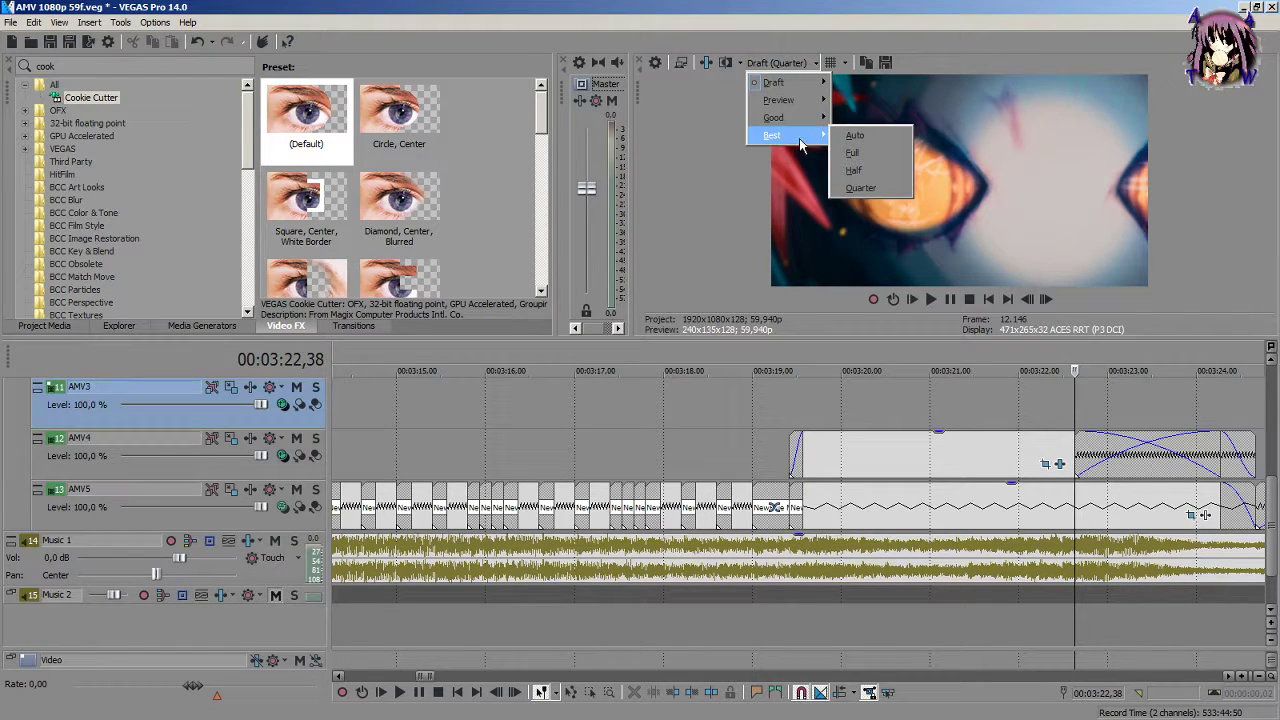
pyautogui.click(855, 135)
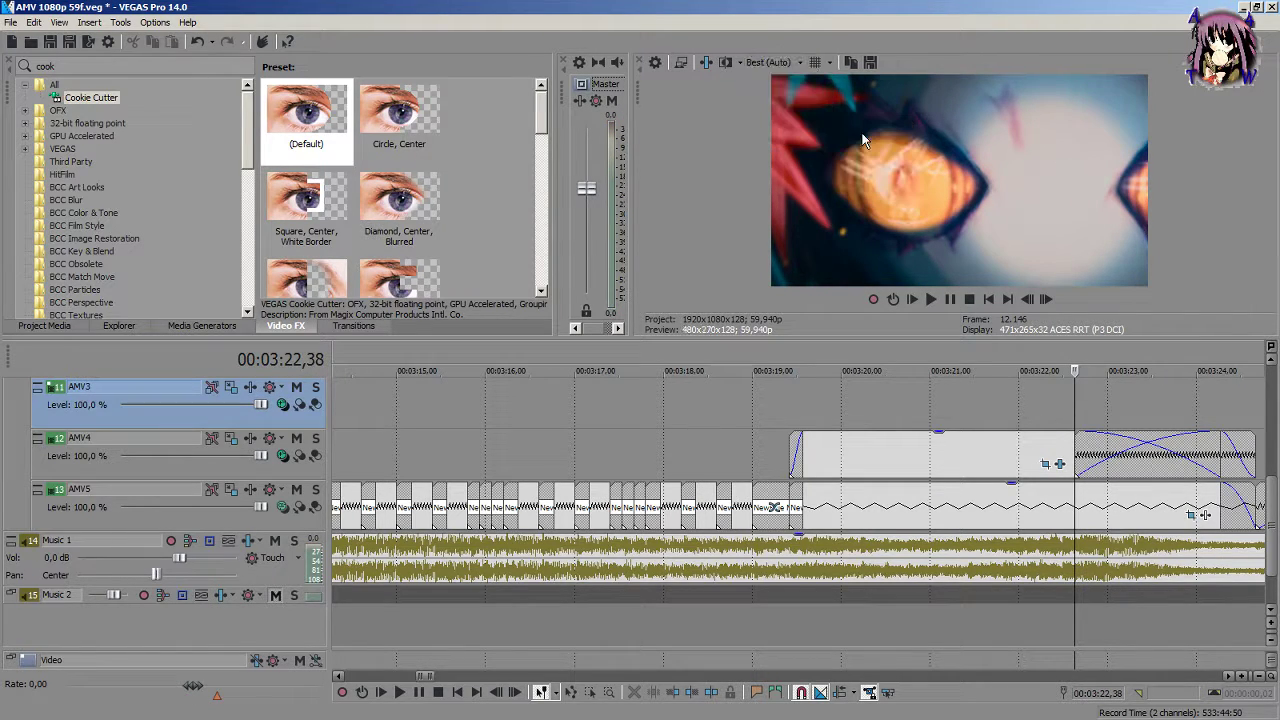
pyautogui.click(681, 63)
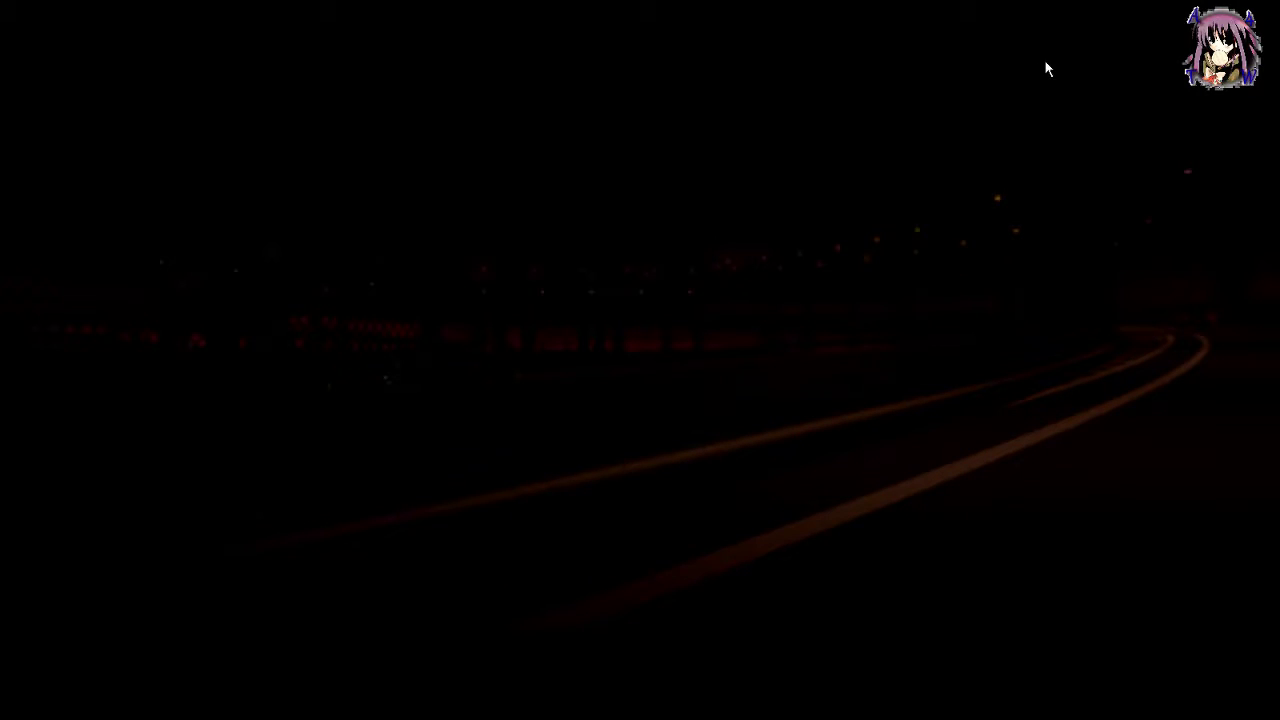
pyautogui.press('Escape')
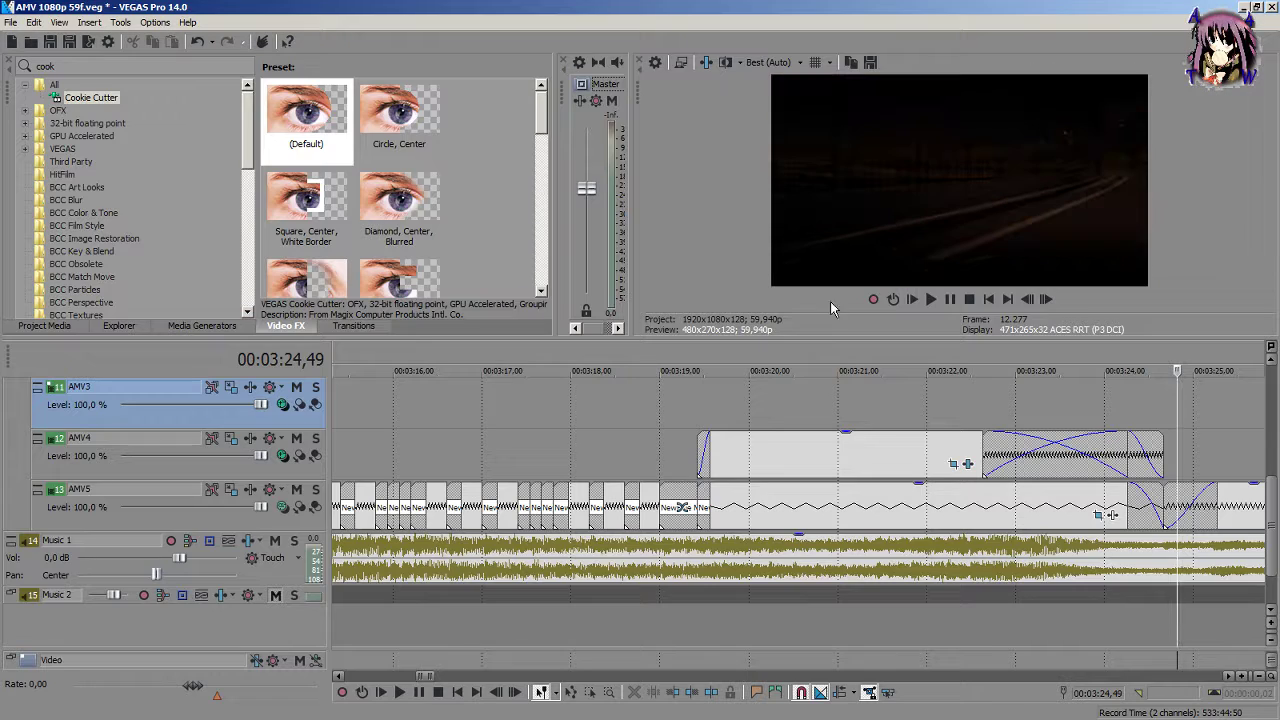
# Step: Review the masked eye section on the timeline from the start of image 01 at 00:03:19,25 to its fade-out
pyautogui.click(853, 406)
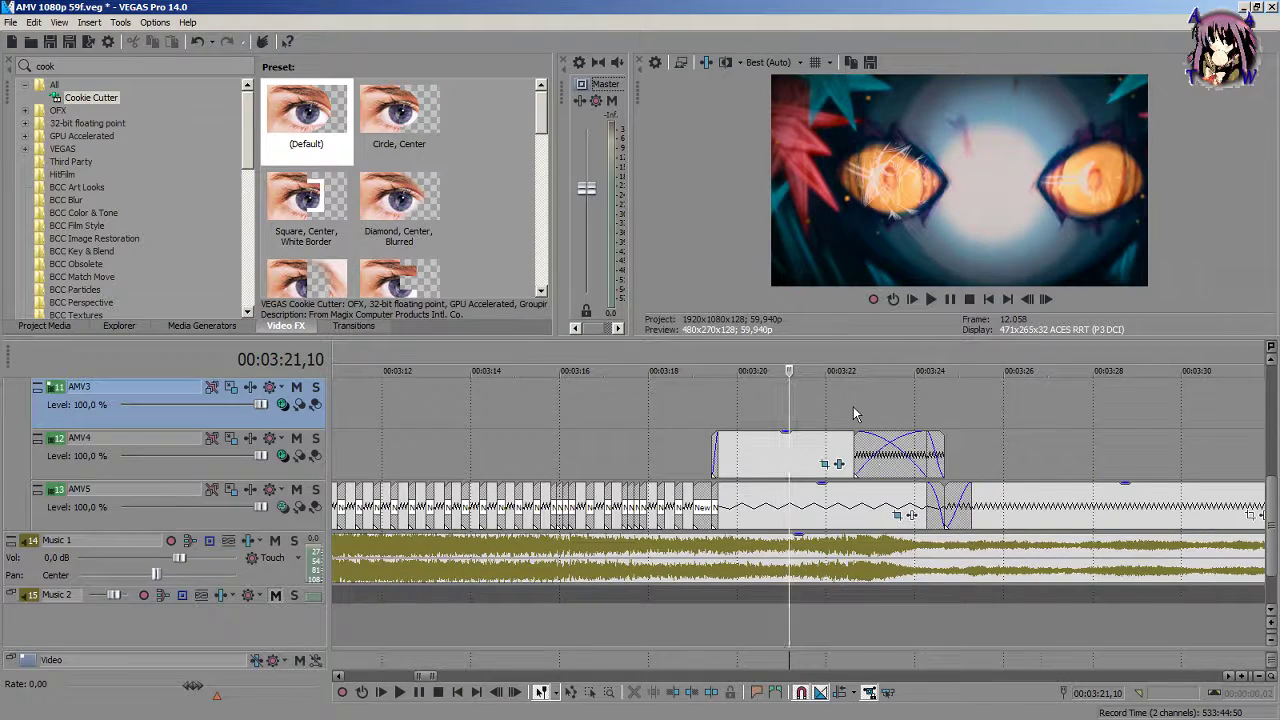
pyautogui.hscroll(1, 853, 406)
pyautogui.click(635, 419)
pyautogui.scroll(2, 640, 422)
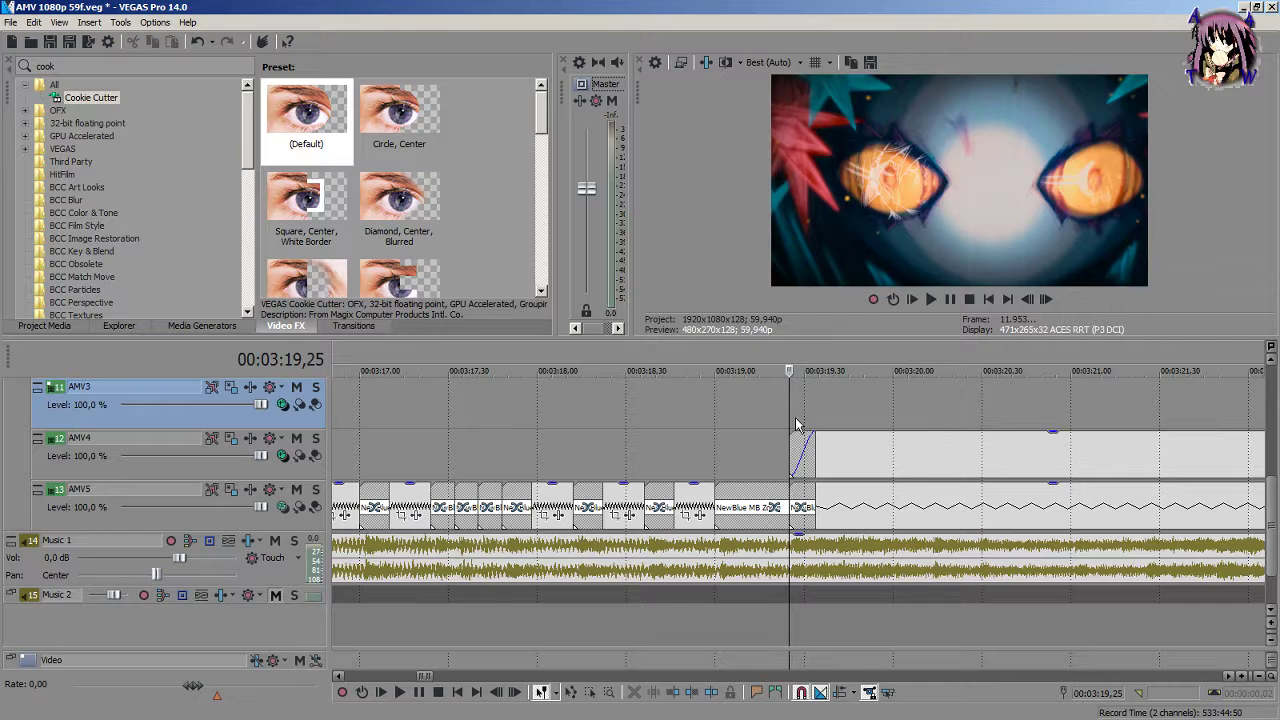
pyautogui.moveTo(788, 410); pyautogui.dragTo(1198, 370)
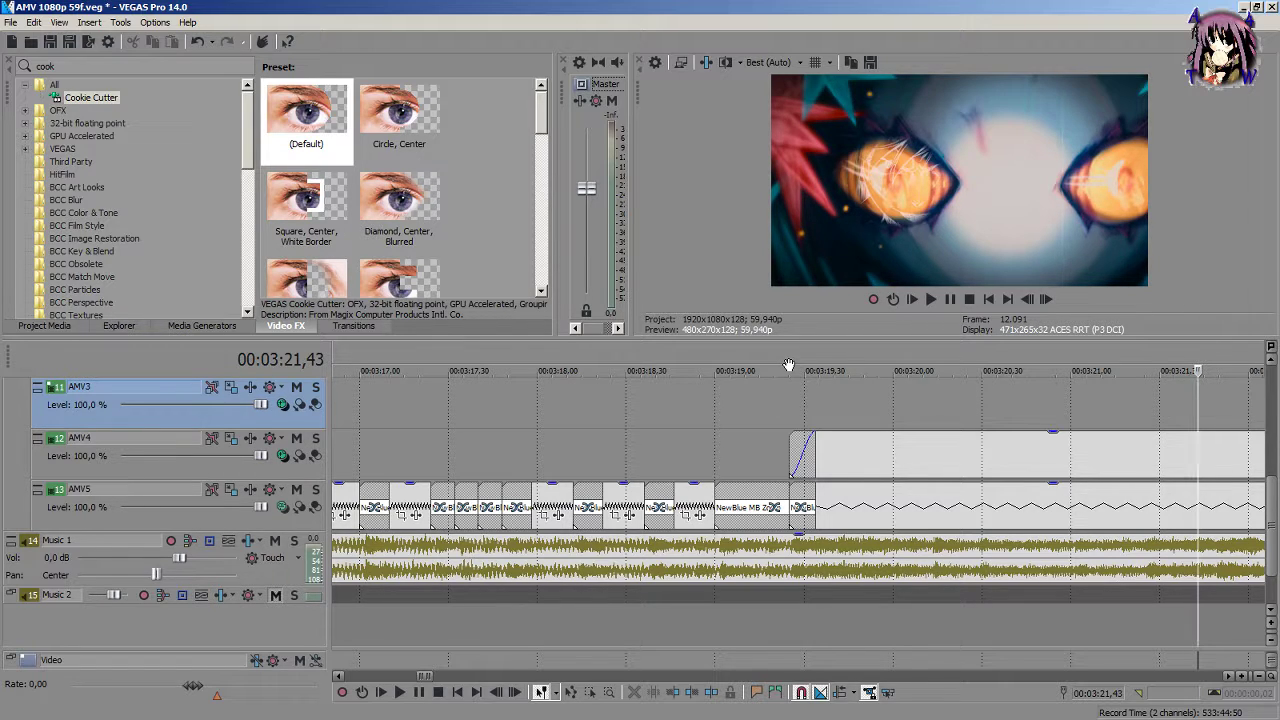
pyautogui.click(790, 421)
pyautogui.scroll(3, 790, 421)
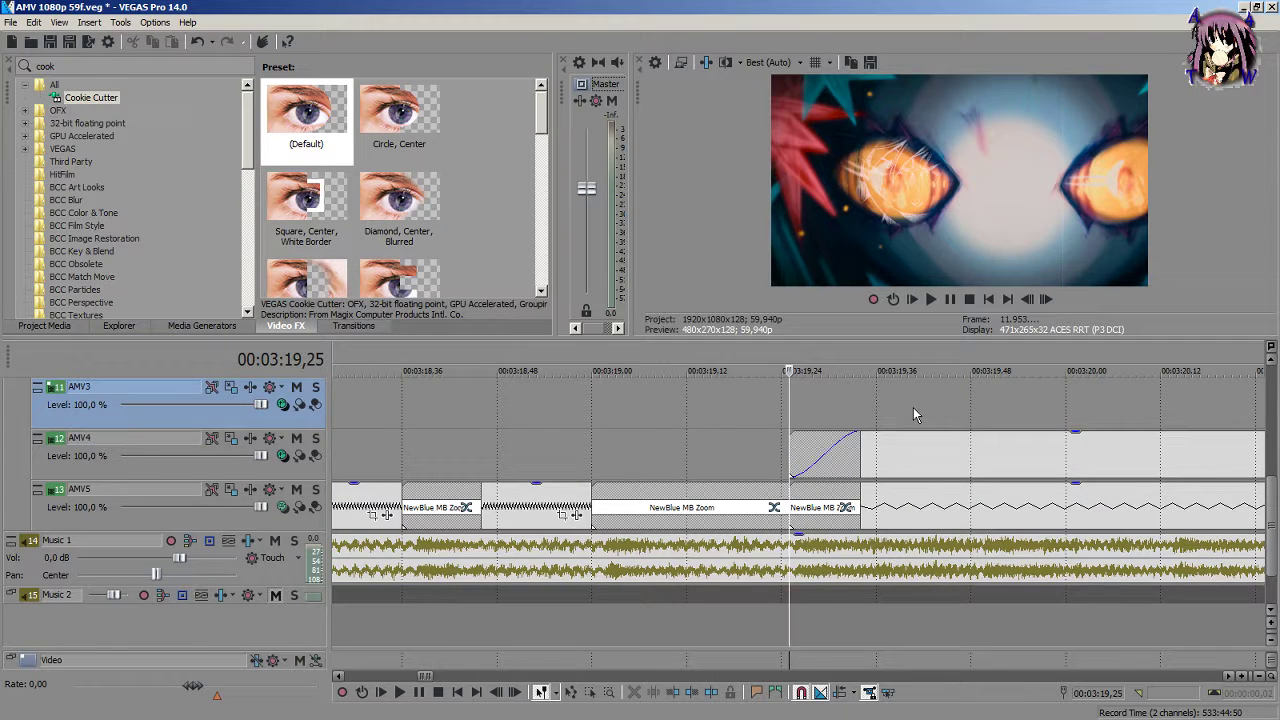
pyautogui.moveTo(788, 396); pyautogui.dragTo(903, 345)
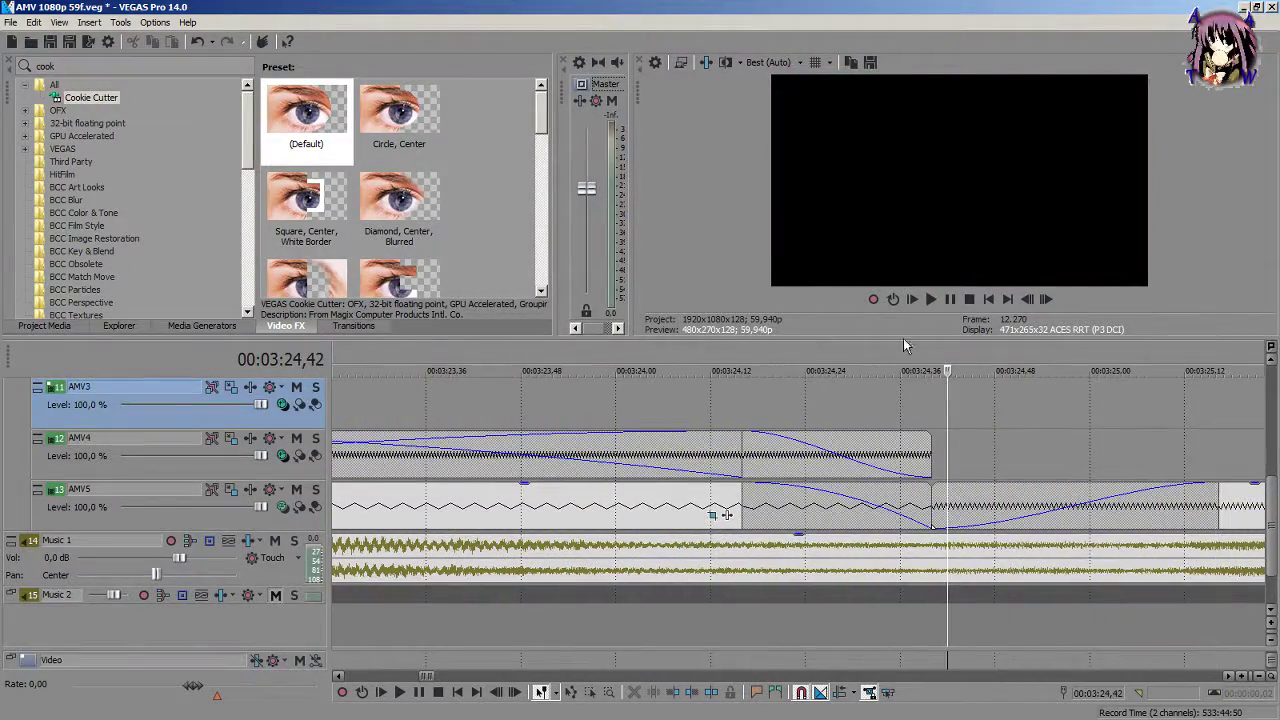
# Step: Set the preview quality to Draft (Quarter)
pyautogui.click(752, 64)
pyautogui.moveTo(773, 82)
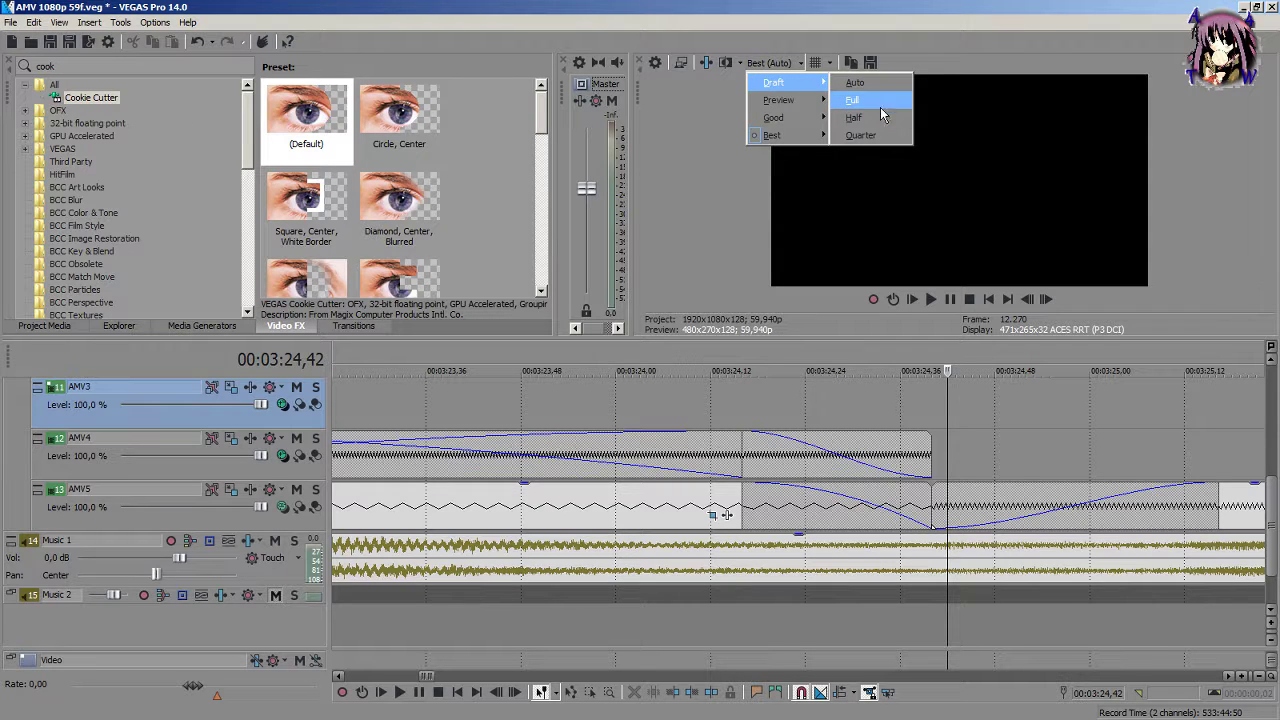
pyautogui.click(880, 135)
pyautogui.scroll(-5, 840, 422)
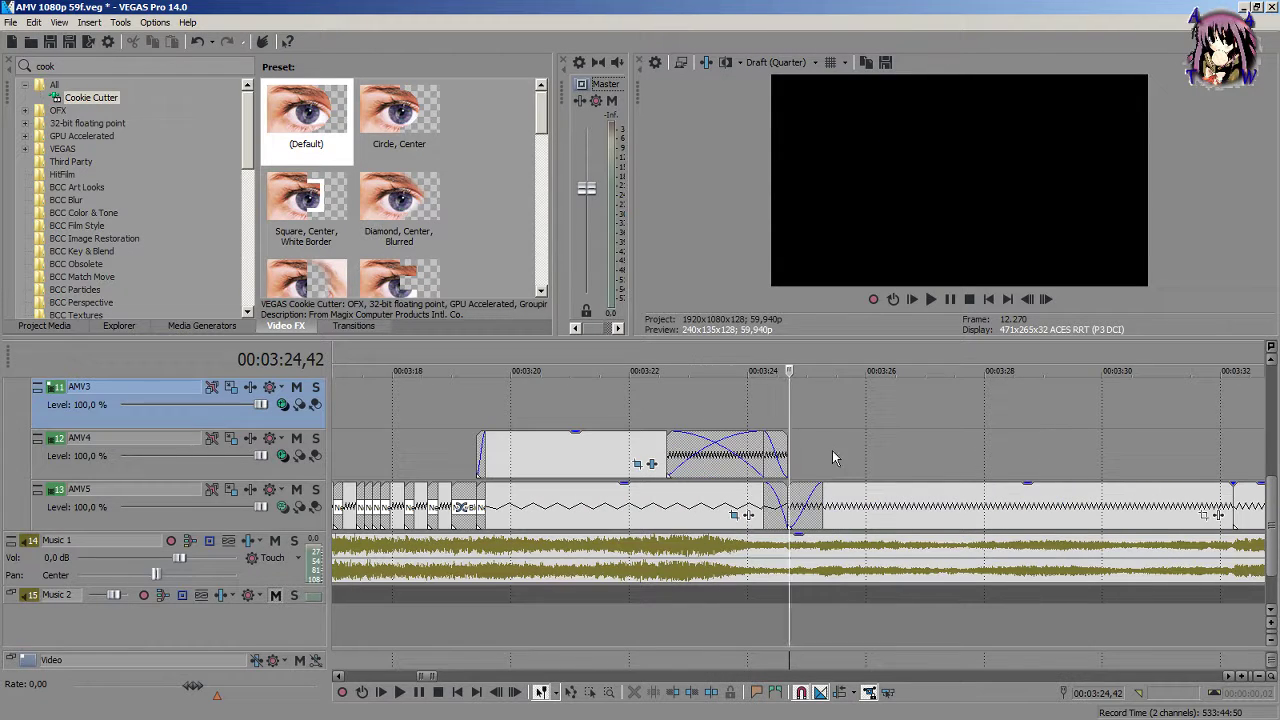
pyautogui.scroll(3, 490, 411)
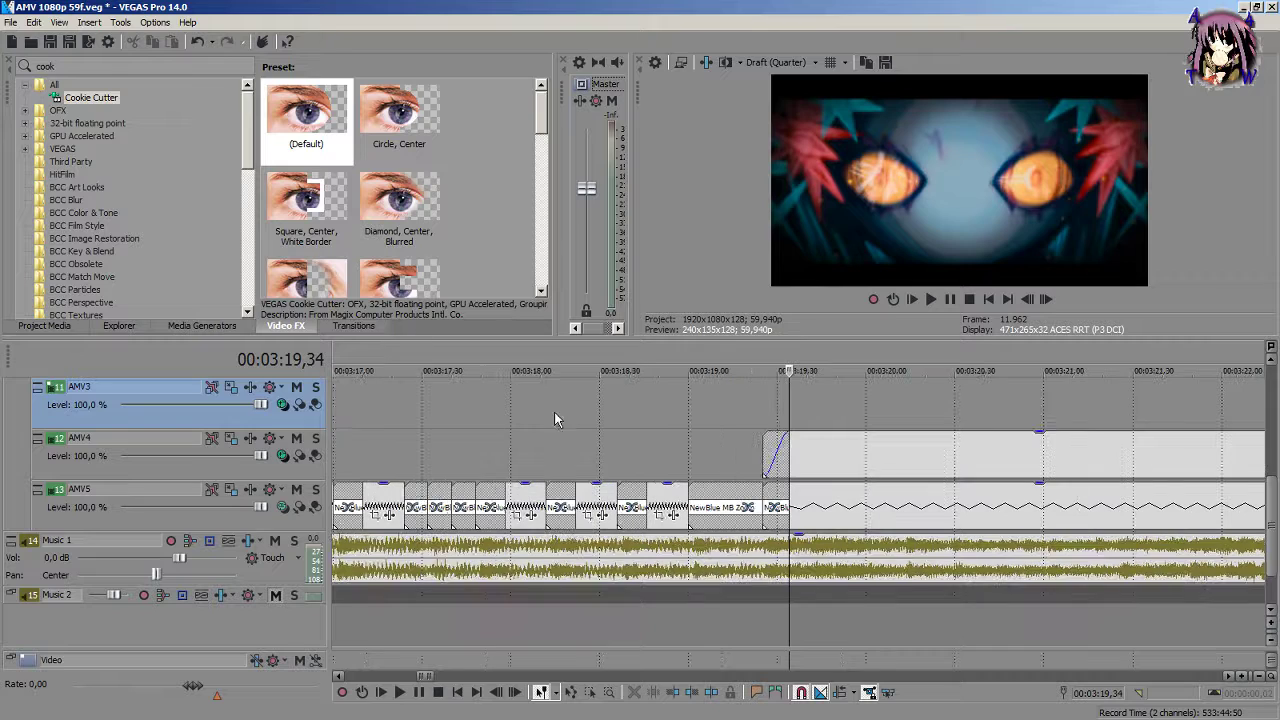
# Step: Scrub through the start of image 01, and play the transition into the road shot from 00:03:24,40
pyautogui.click(820, 411)
pyautogui.moveTo(821, 374); pyautogui.dragTo(960, 378)
pyautogui.moveTo(960, 426); pyautogui.dragTo(431, 470)
pyautogui.scroll(-5, 466, 477)
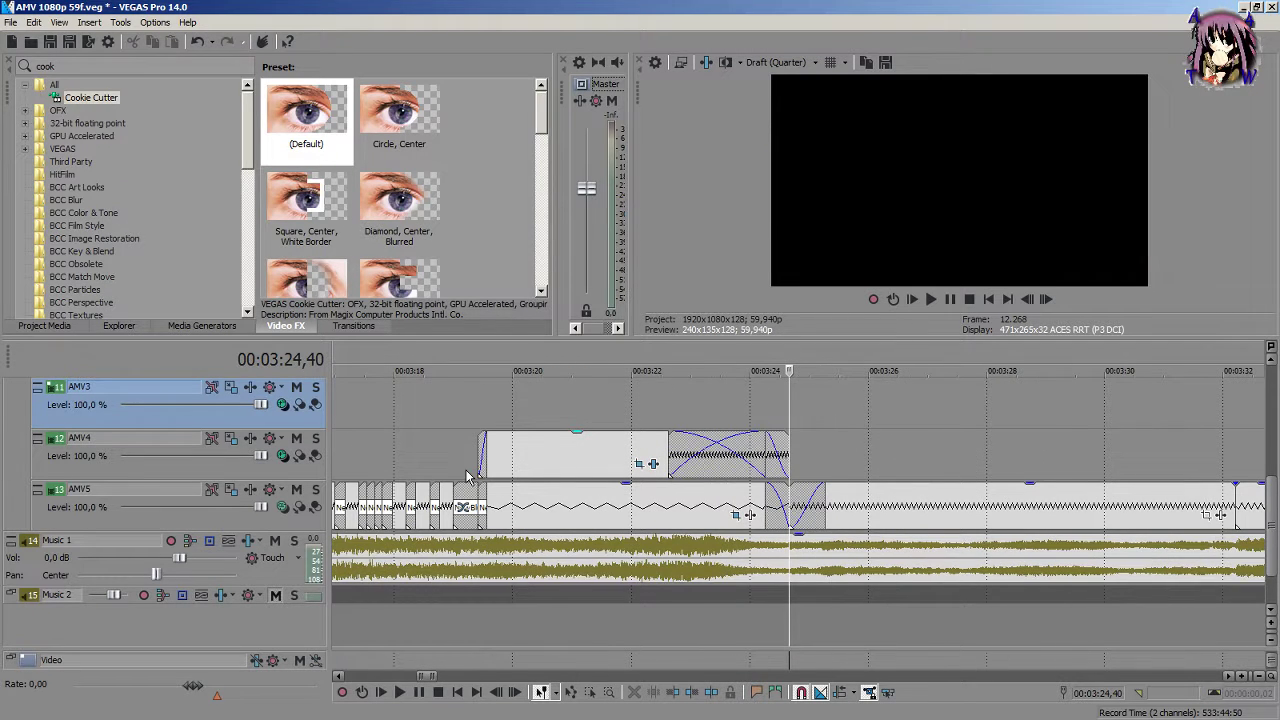
pyautogui.press('space')
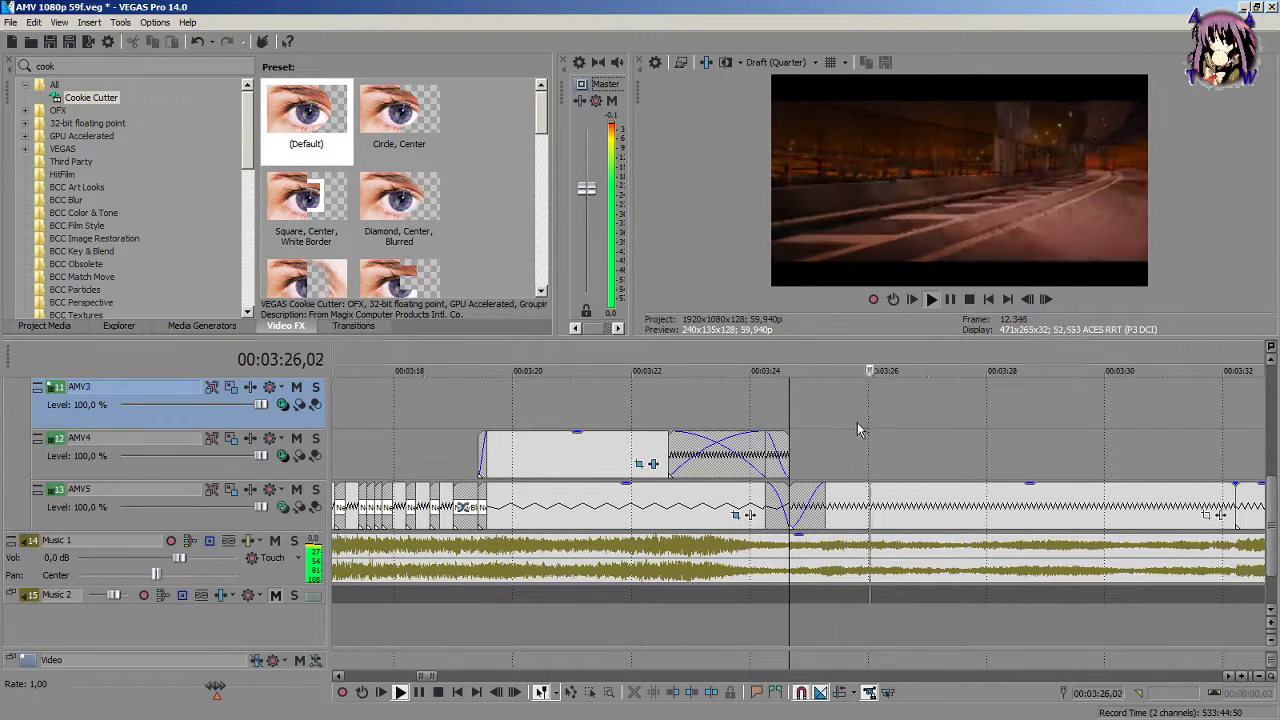
pyautogui.press('space')
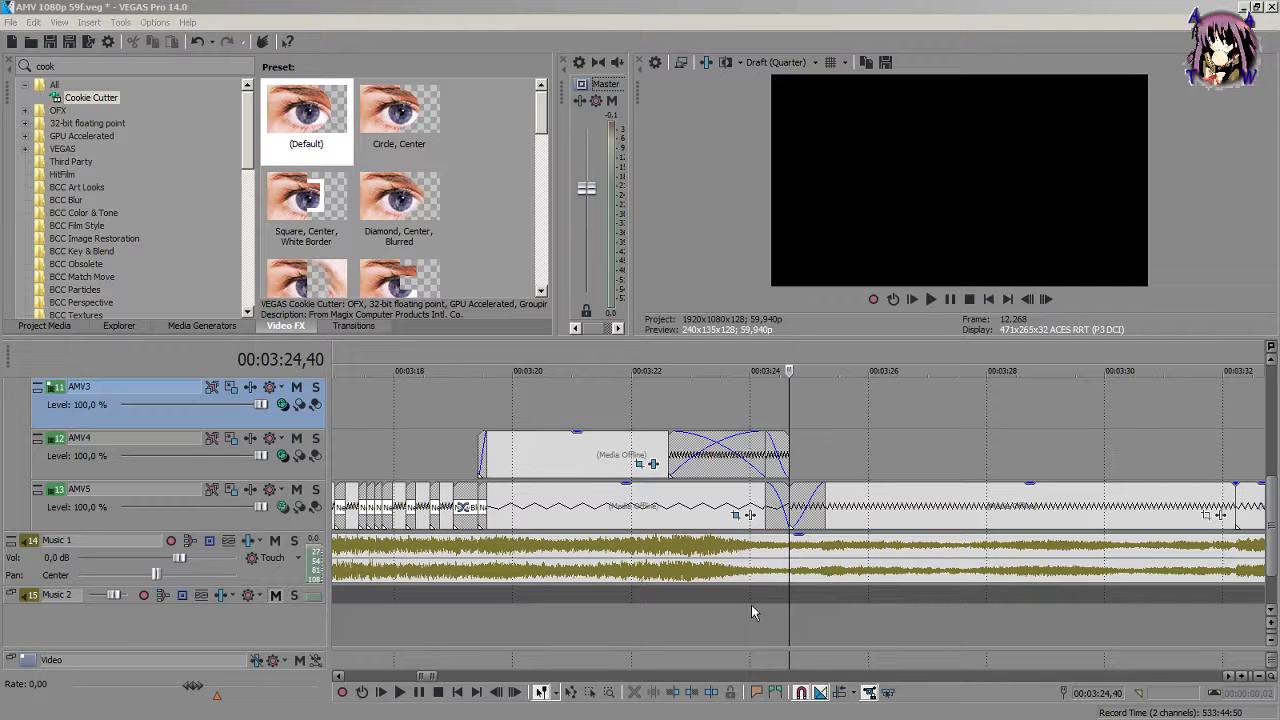
pyautogui.click(766, 398)
pyautogui.scroll(-4, 766, 397)
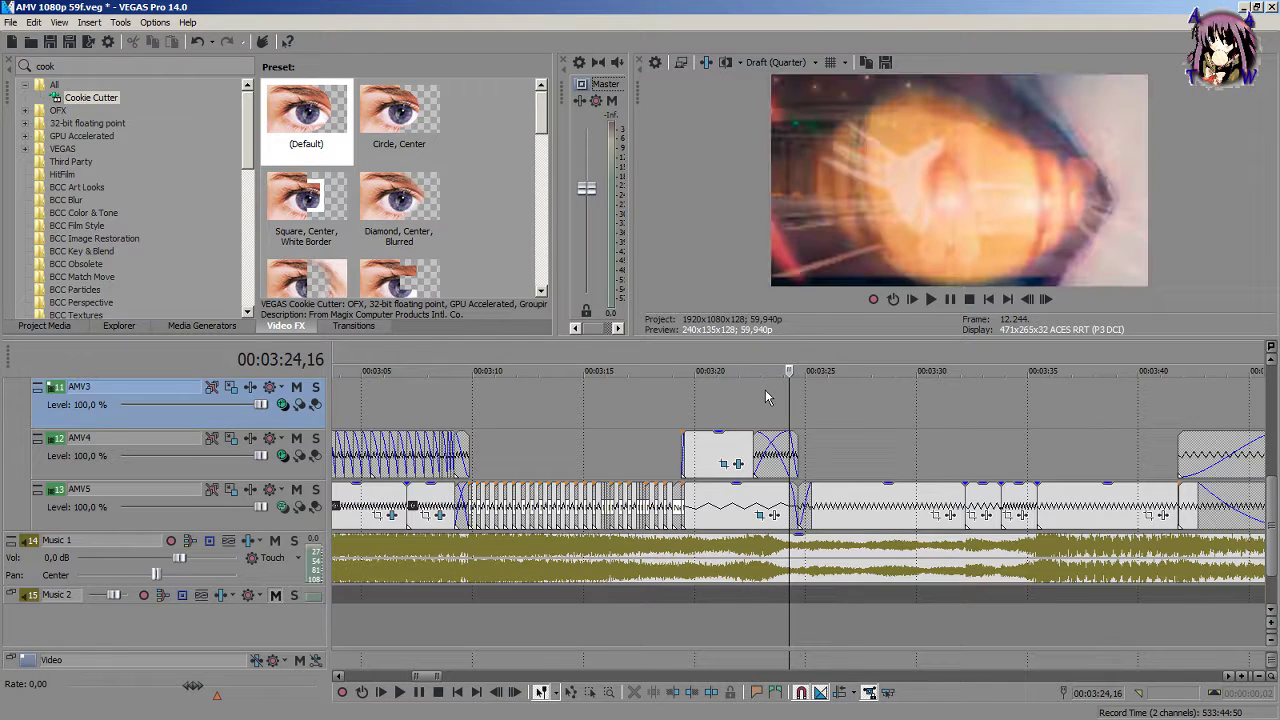
pyautogui.scroll(5, 818, 416)
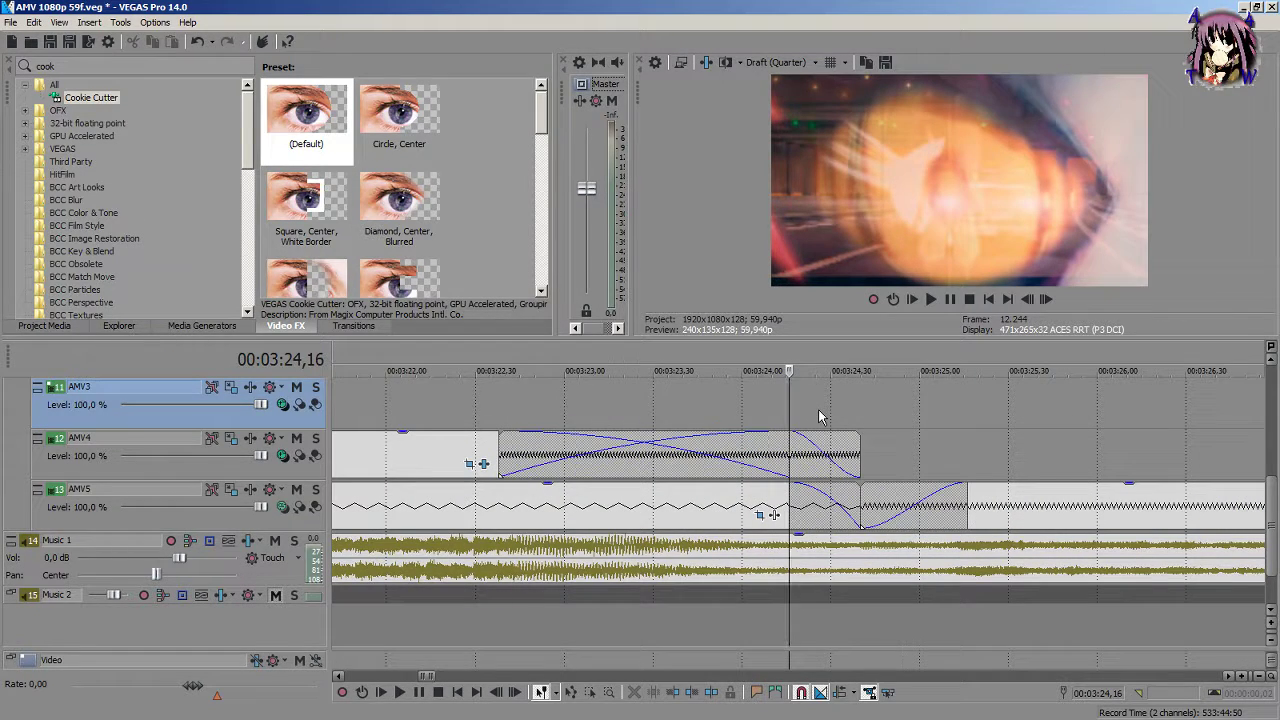
pyautogui.scroll(2, 818, 416)
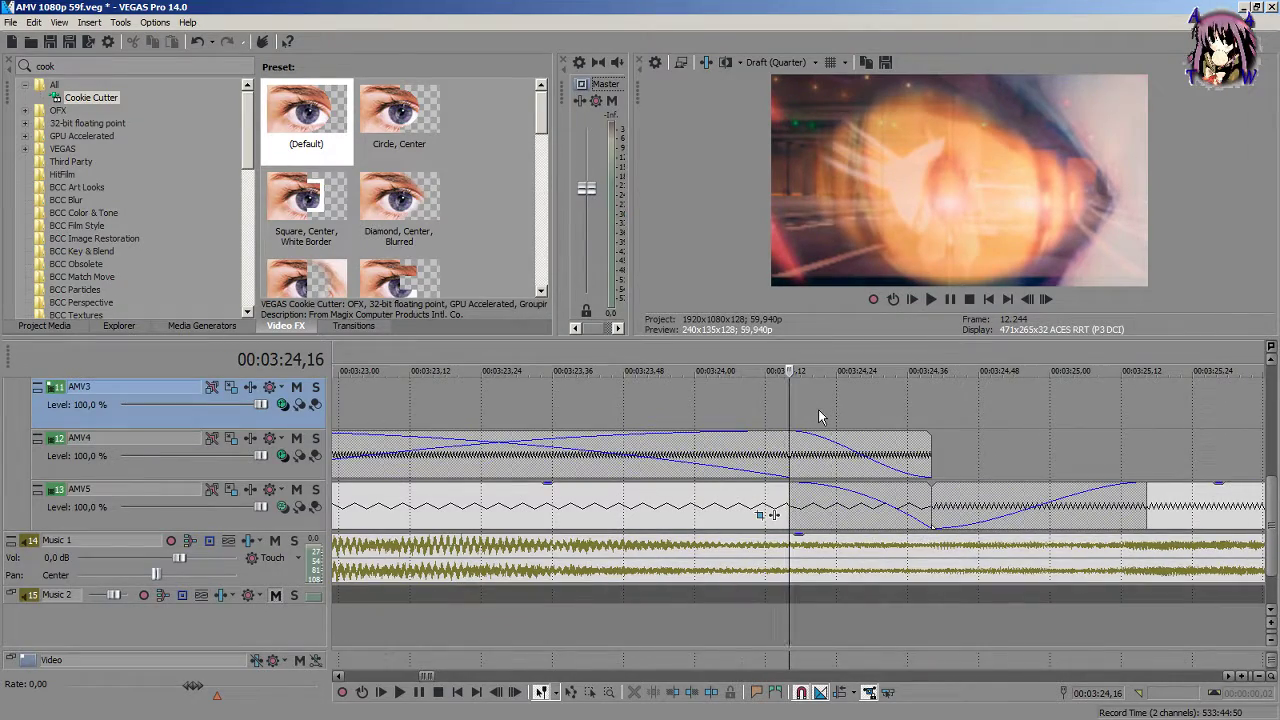
pyautogui.scroll(-6, 818, 416)
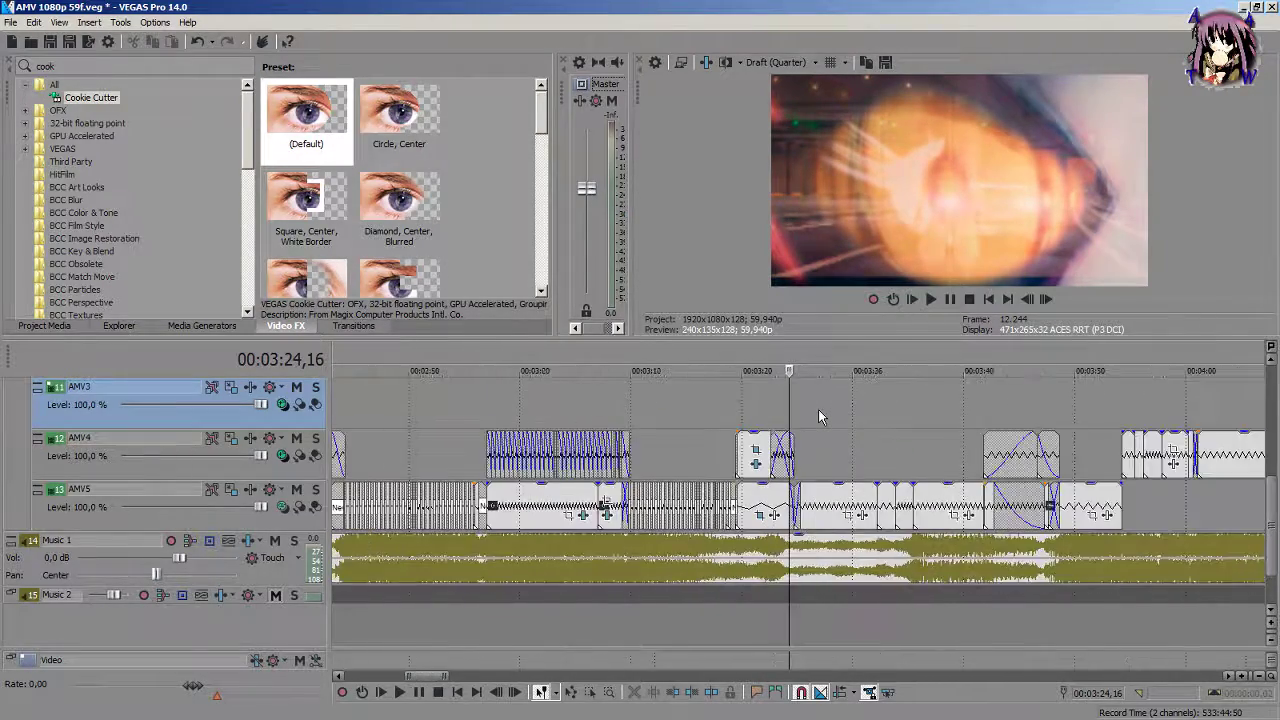
pyautogui.scroll(-4, 818, 409)
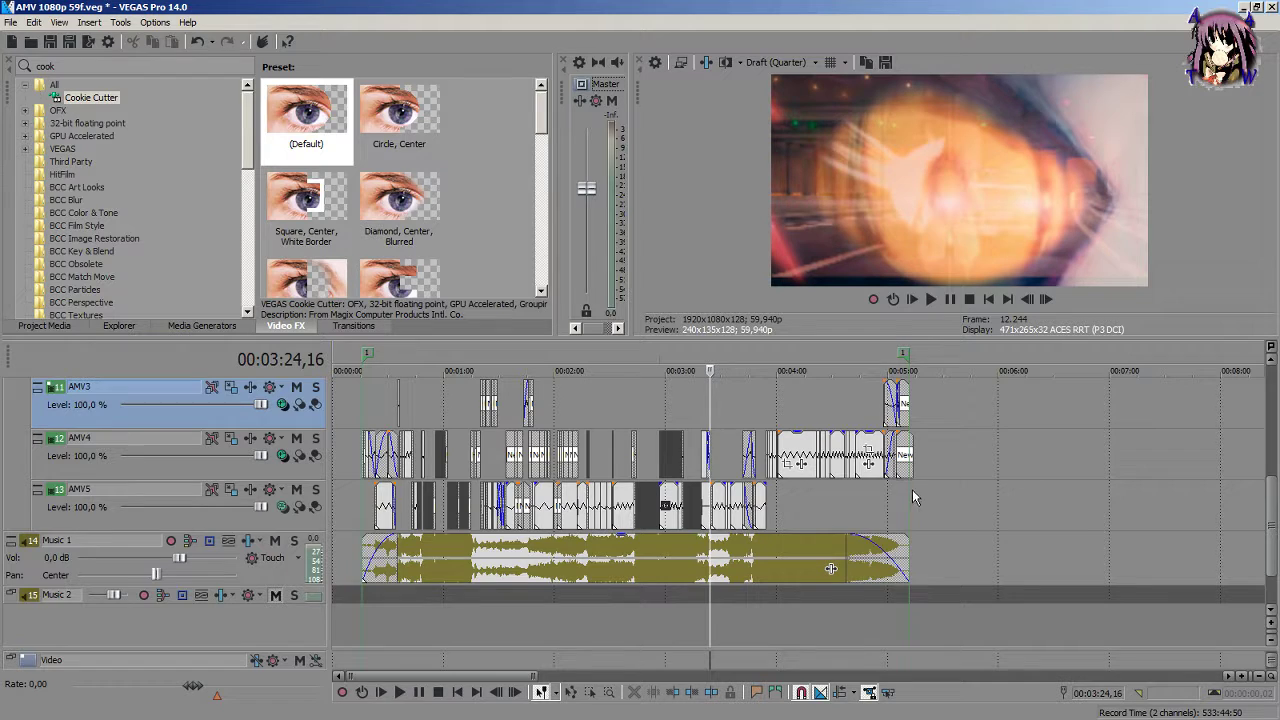